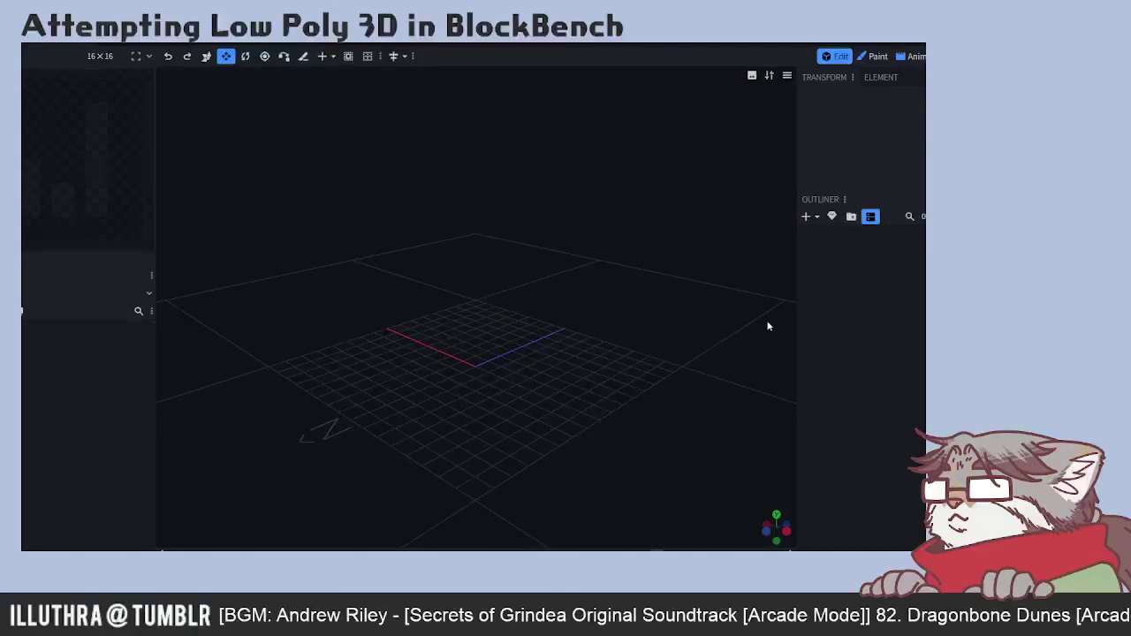
- Add a new group to the outliner and rename it root
click(851, 217)
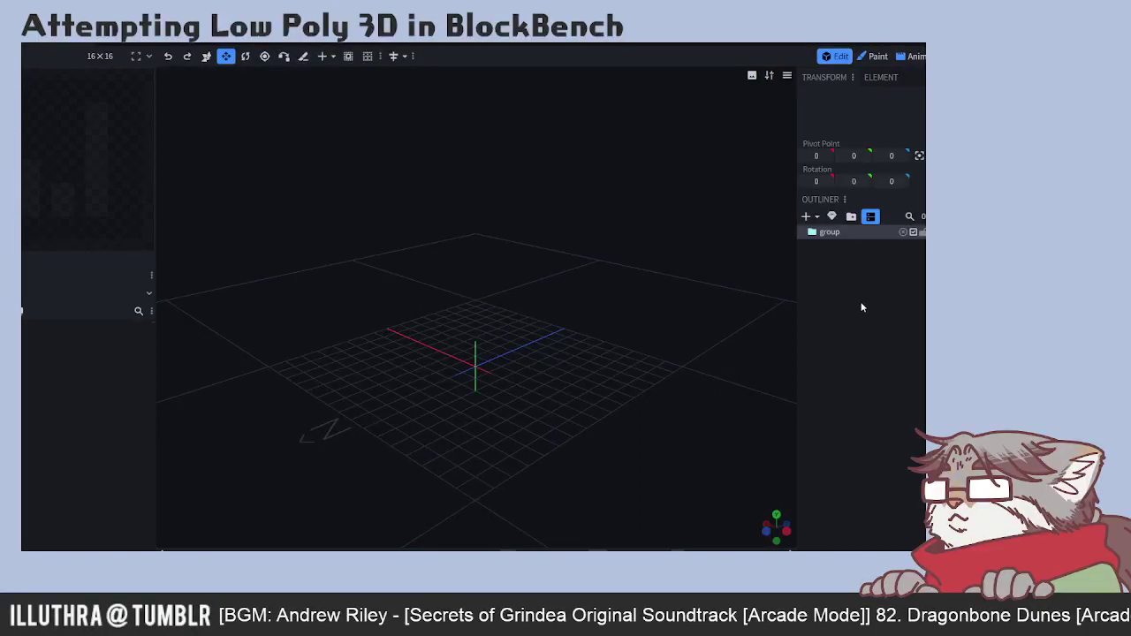
double_click(829, 233)
text(roo)
- Add a six-sided cylinder mesh with diameter 4 and height 4 inside the root group
click(805, 217)
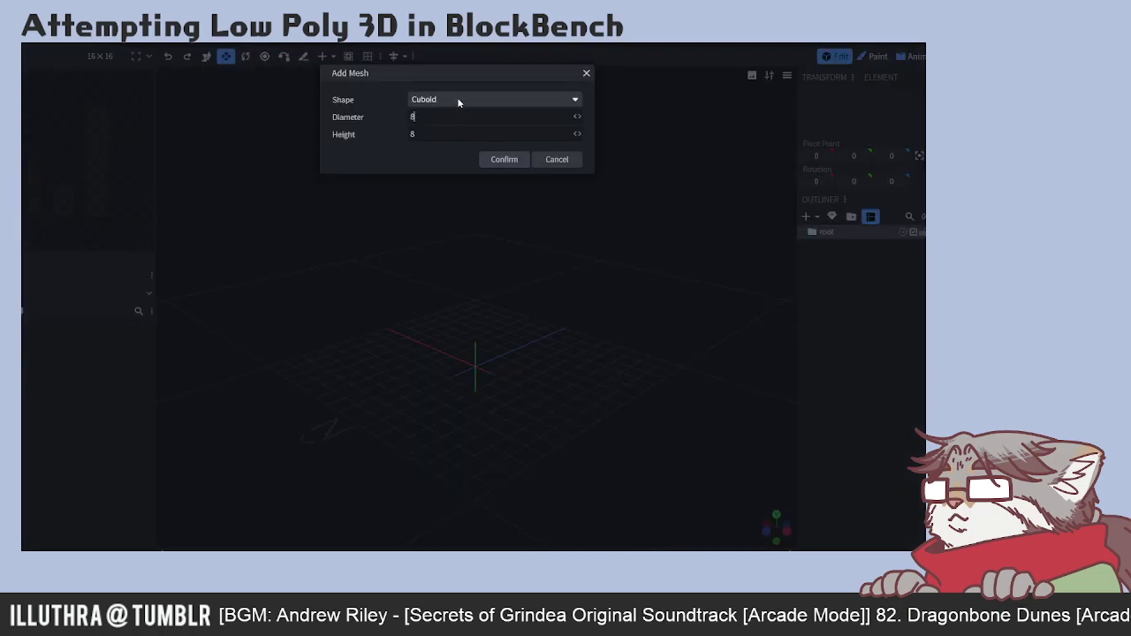
click(459, 100)
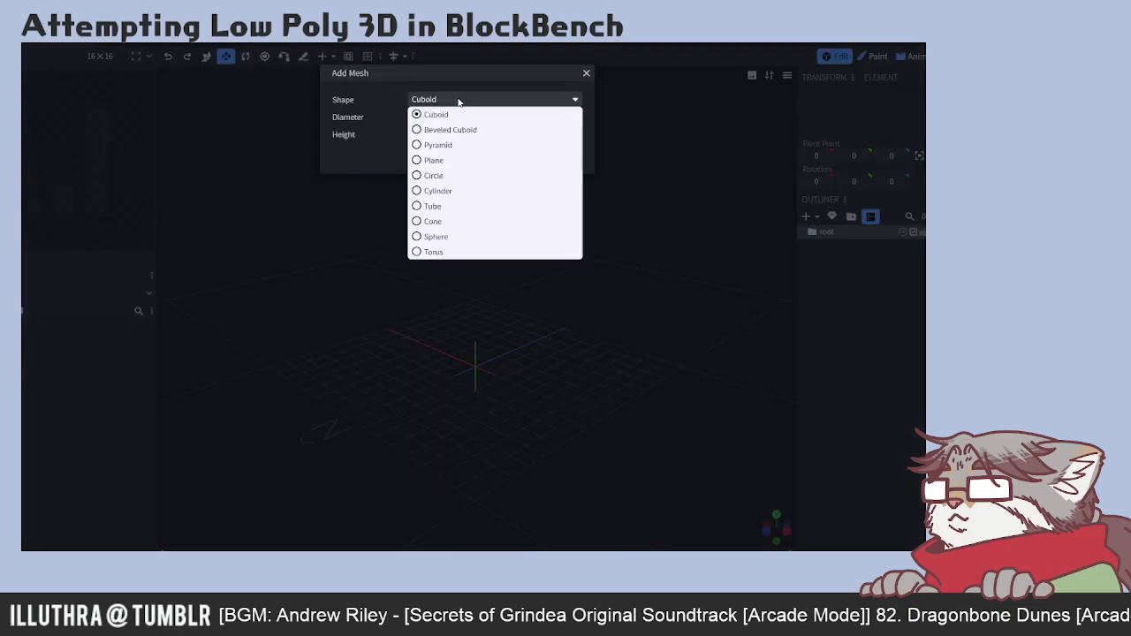
click(474, 192)
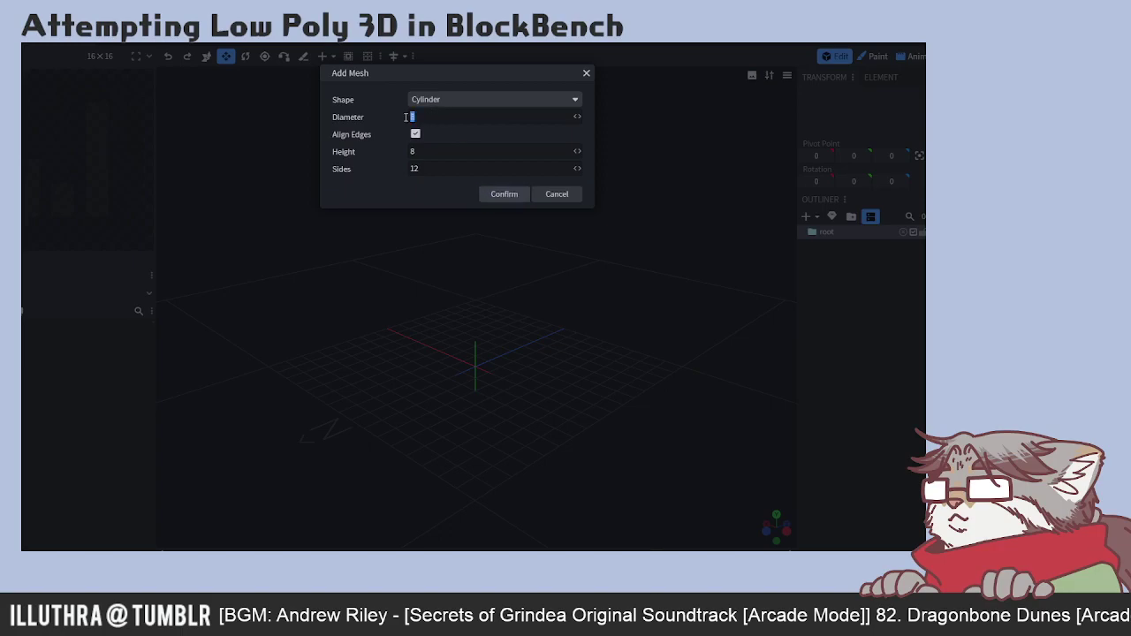
text(44)
key(Tab)
text(6)
click(487, 192)
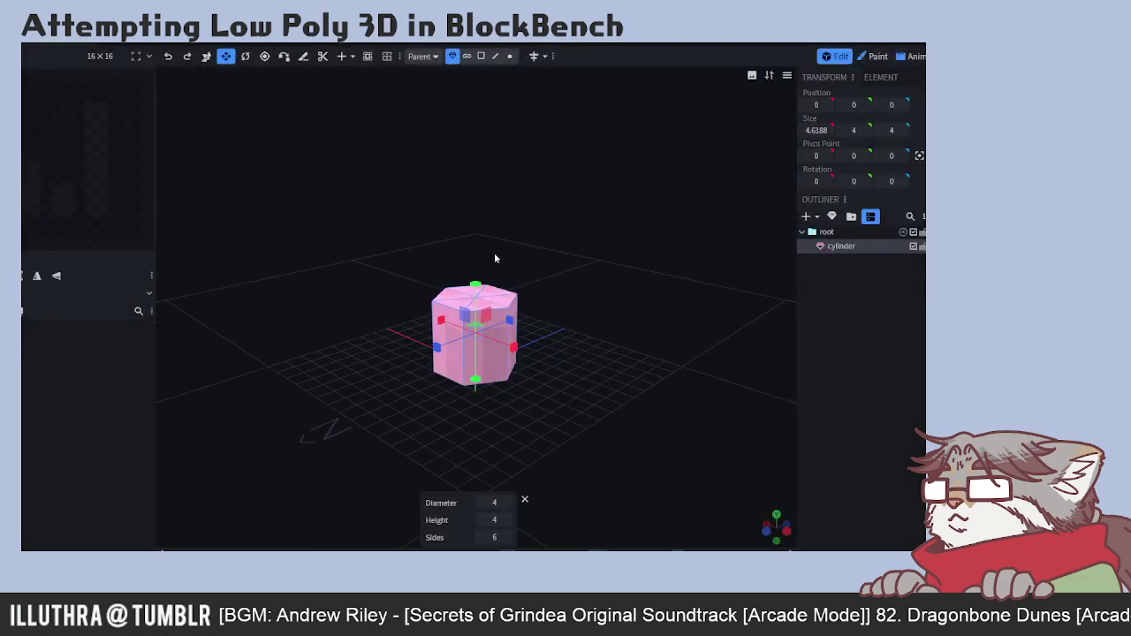
- Rotate the six-sided cylinder to -90° on X so that it lies on its side
click(245, 56)
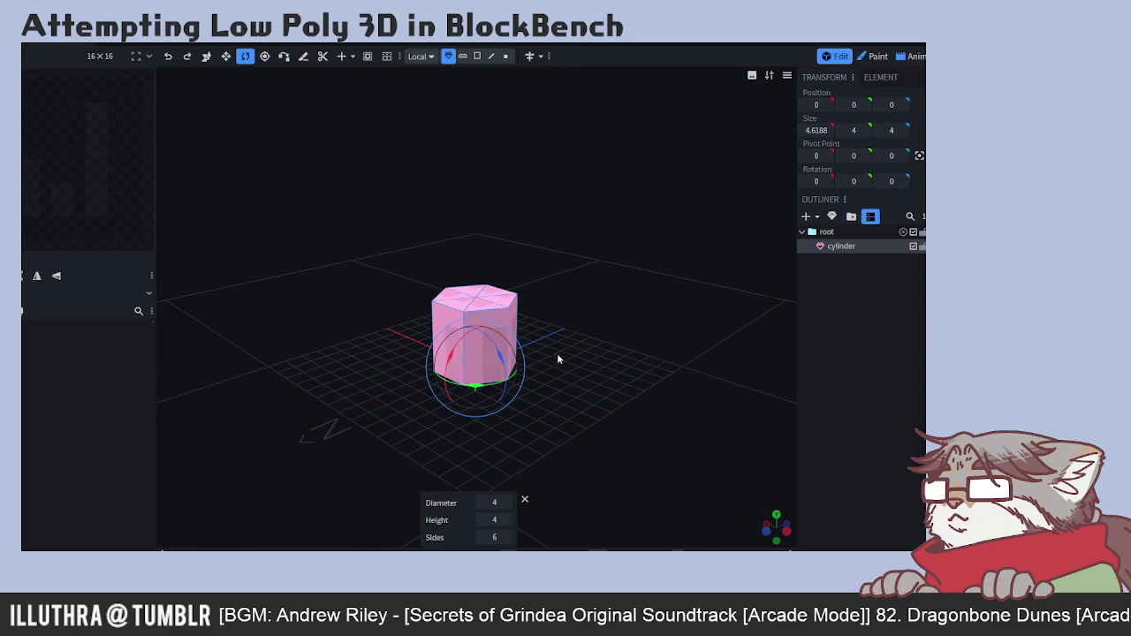
drag(494, 380, 384, 519)
drag(453, 358, 450, 365)
drag(535, 418, 563, 356)
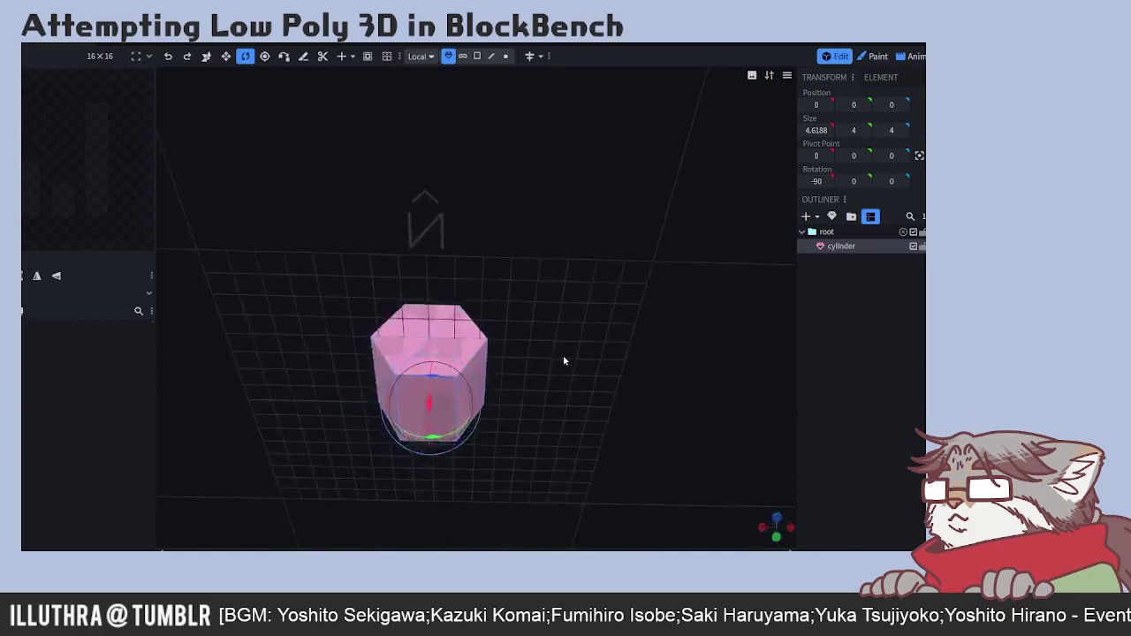
- Delete the faces of the cylinder's lower half, including the lower triangles of its end caps
click(477, 56)
click(401, 379)
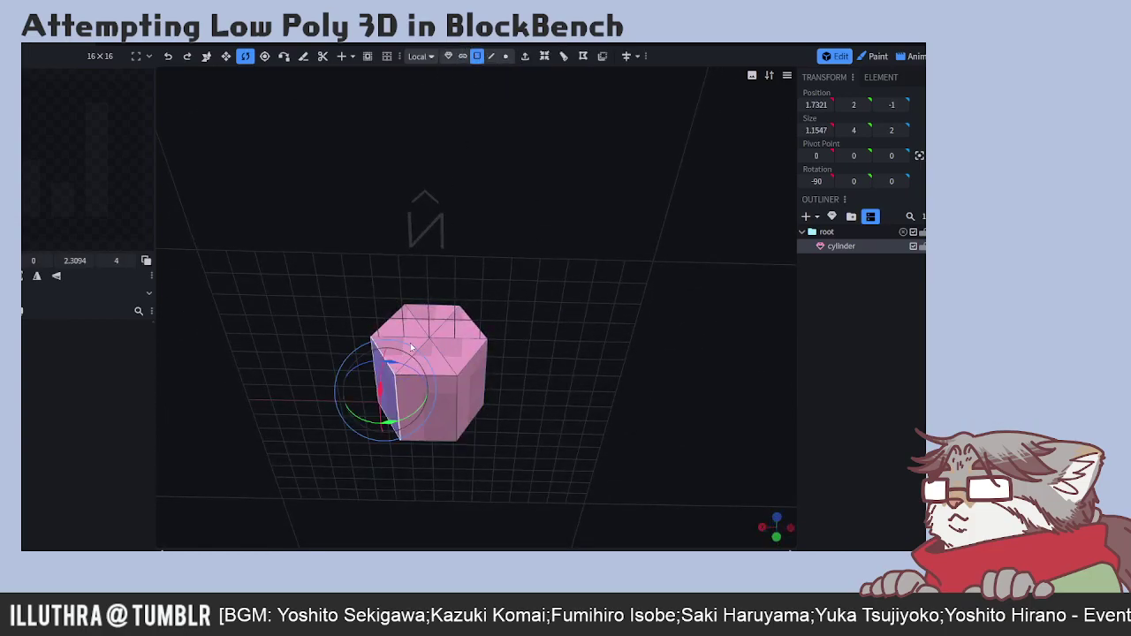
shift+click(445, 390)
shift+click(468, 381)
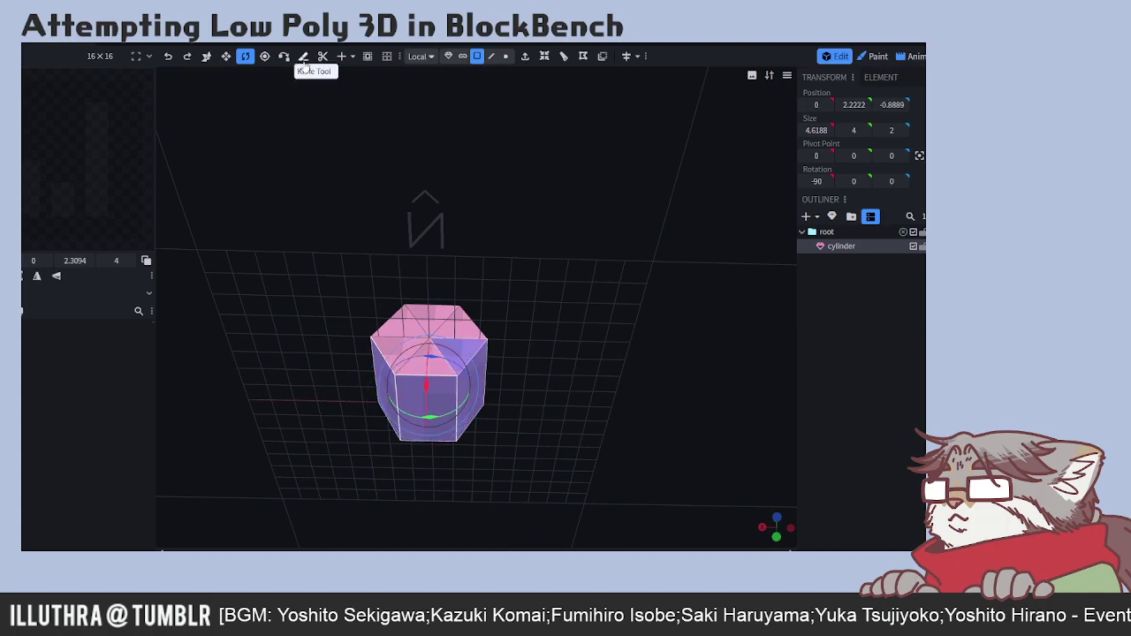
click(206, 55)
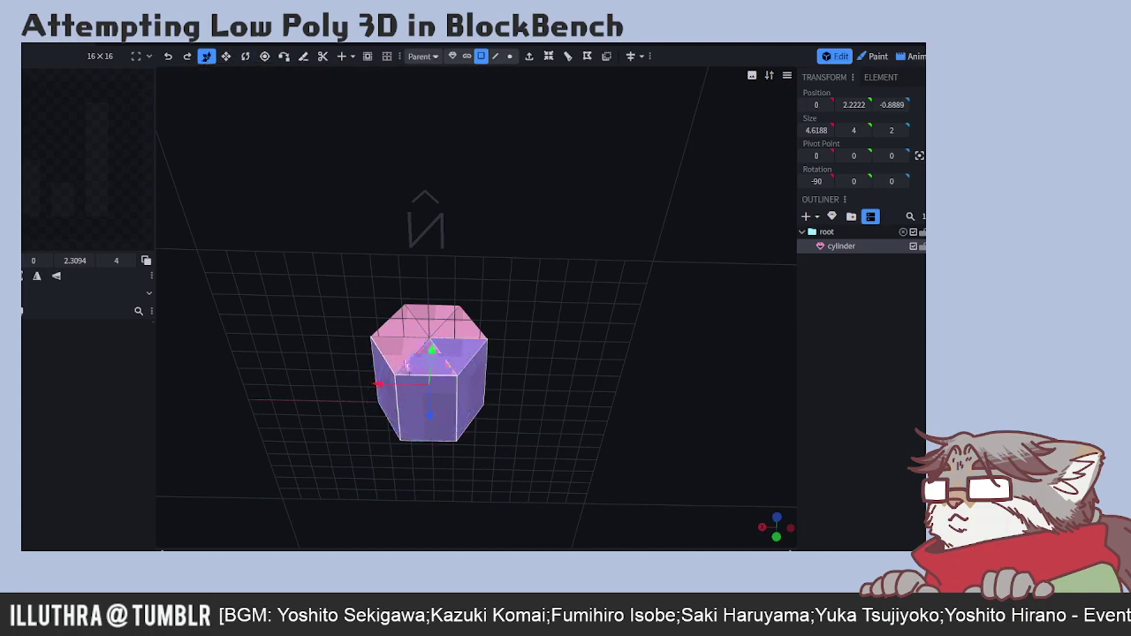
click(488, 416)
click(425, 424)
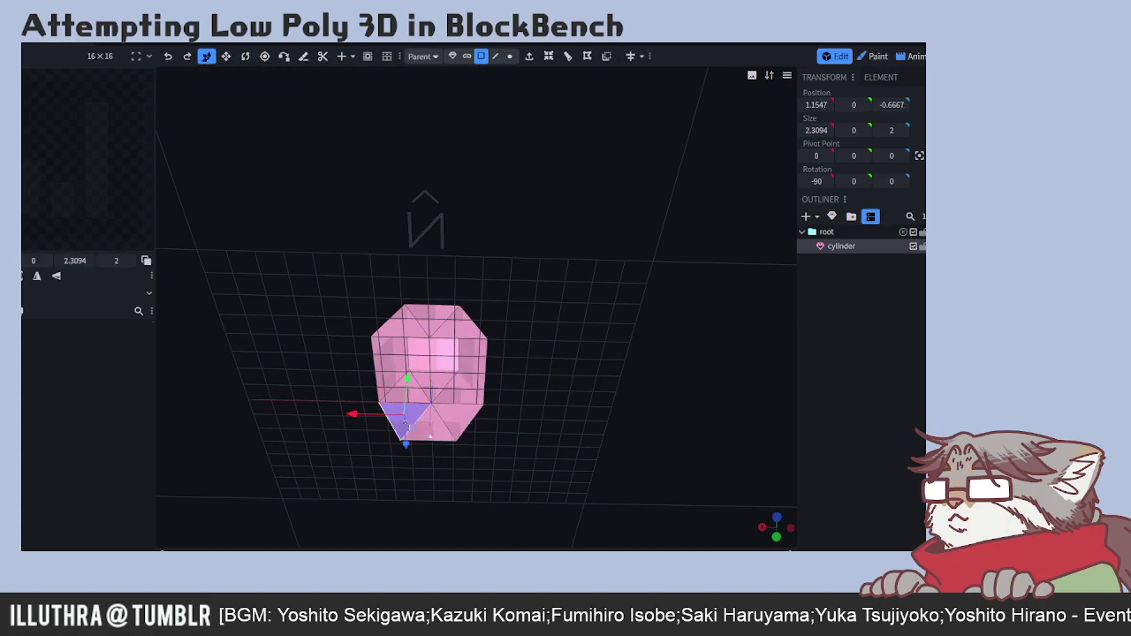
shift+click(464, 426)
click(500, 426)
drag(500, 426, 568, 402)
- Close the open underside of the half cylinder with a new face built from its bottom edges
click(495, 56)
scroll(491, 289, up, 2)
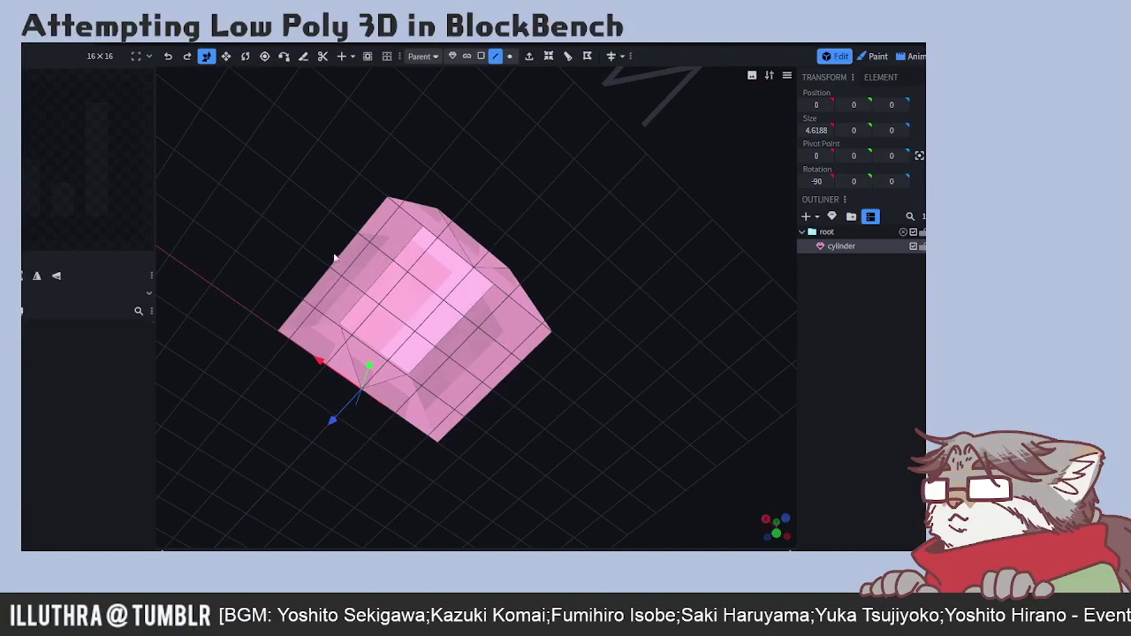
click(518, 404)
click(495, 393)
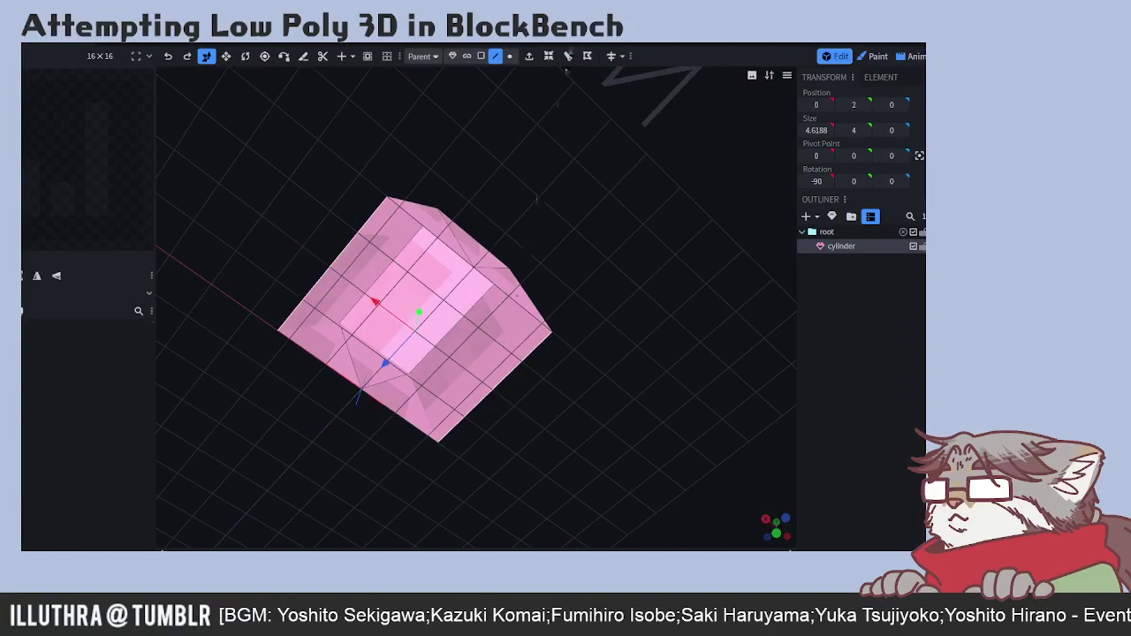
click(569, 56)
drag(501, 331, 607, 317)
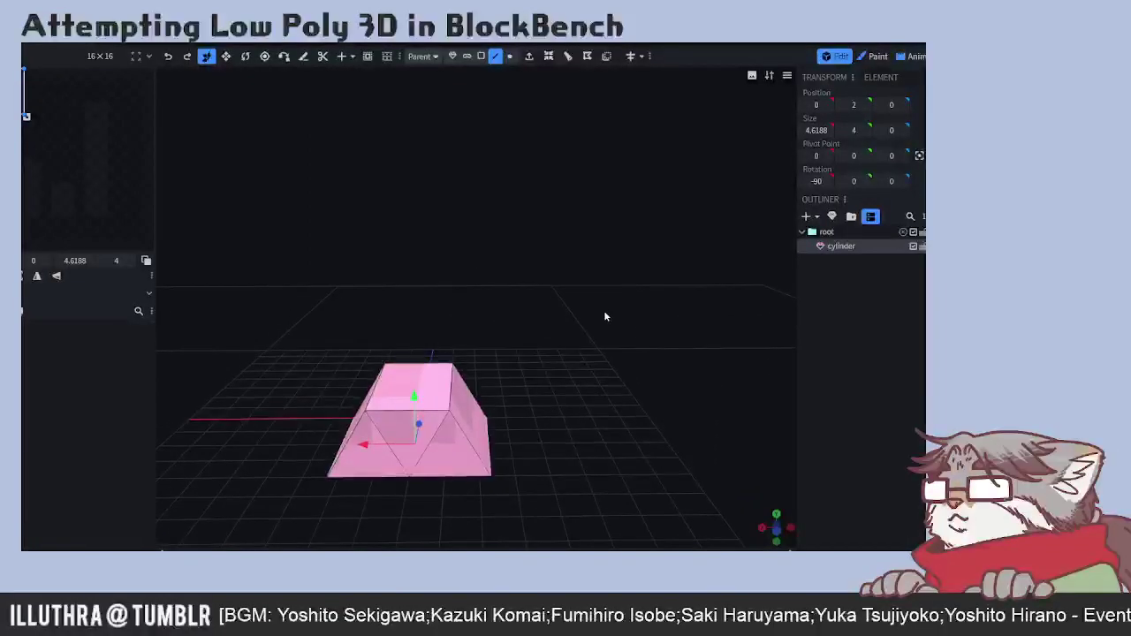
- Loop cut the top face once with offset 1.1547, and raise the new centre edge 1 unit into a ridge
click(481, 56)
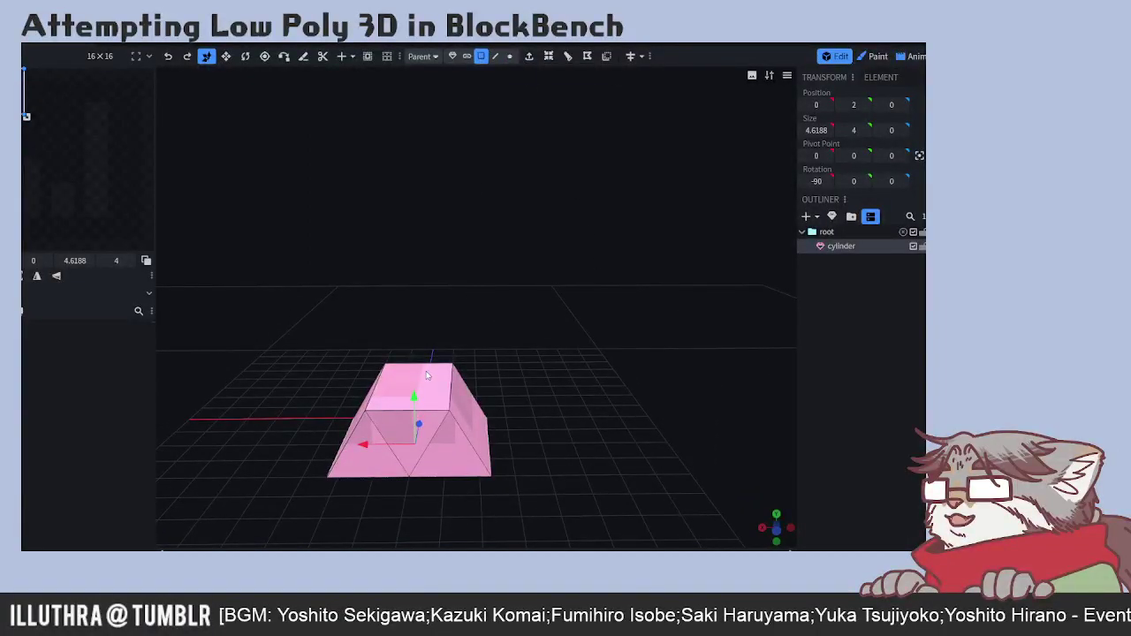
click(429, 374)
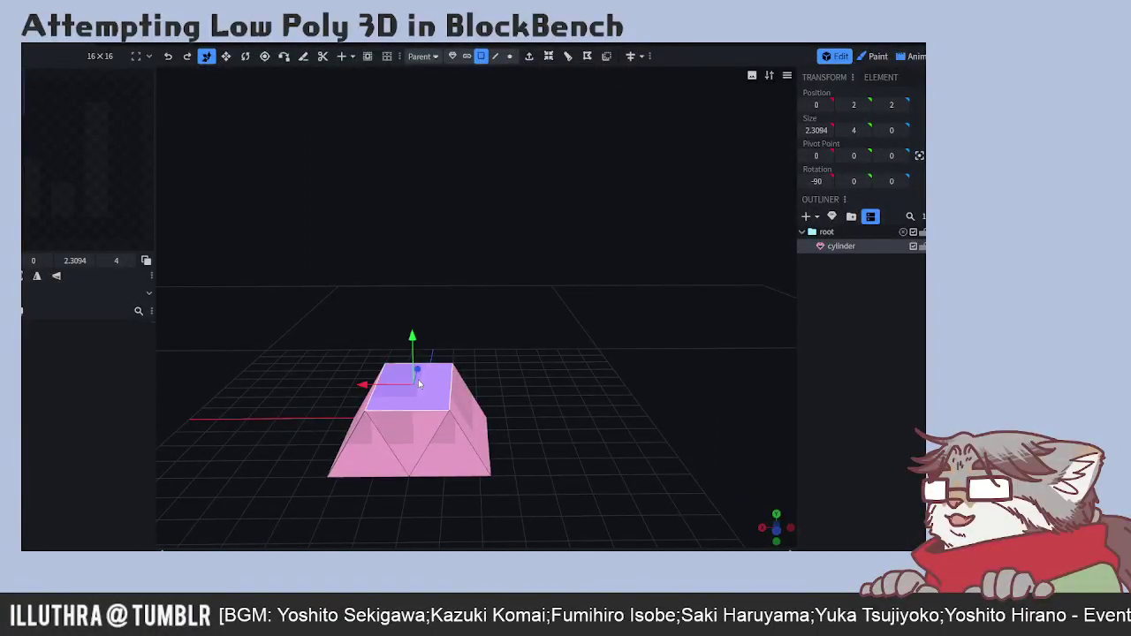
click(567, 55)
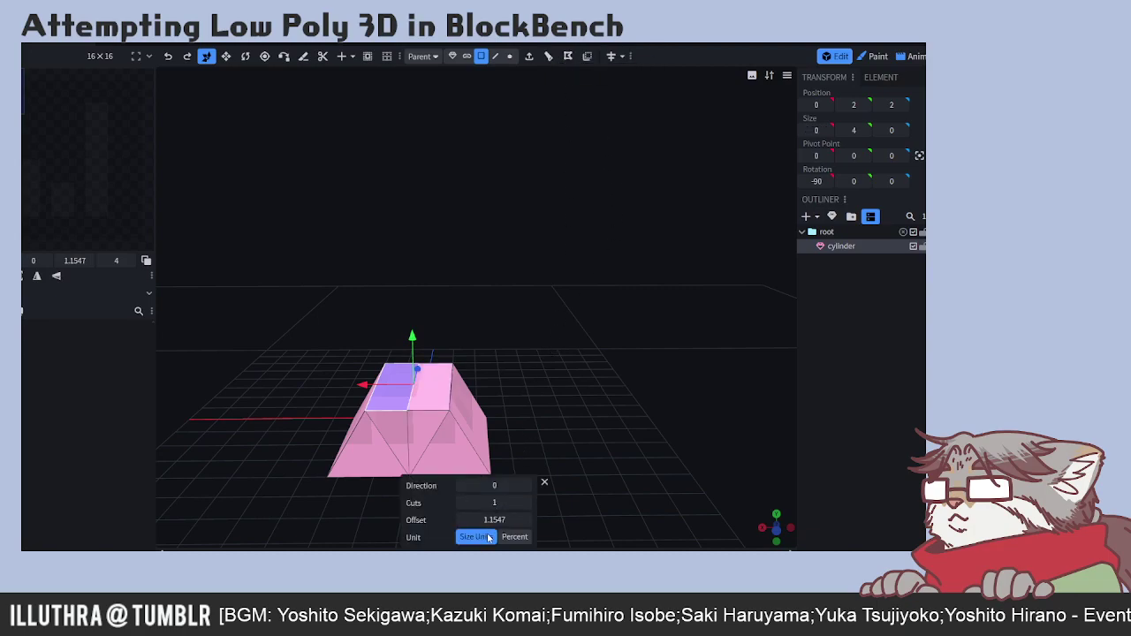
click(545, 483)
drag(417, 338, 412, 311)
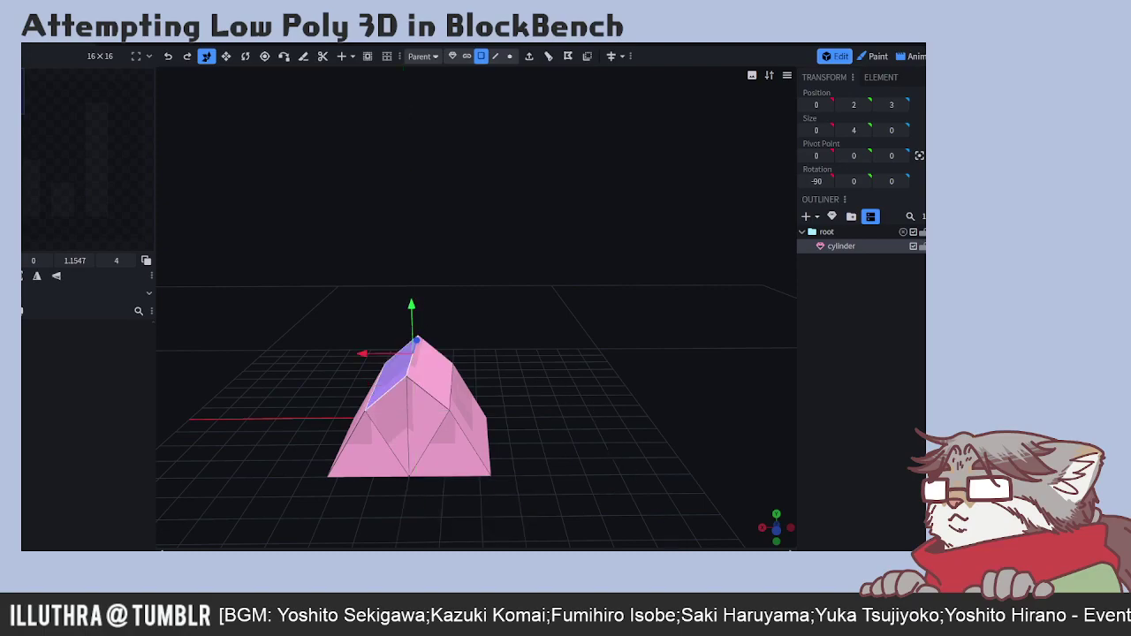
- Undo the ridge, loop cut and underside edits, and delete the six-sided cylinder
key(ctrl+z)
key(ctrl+z)
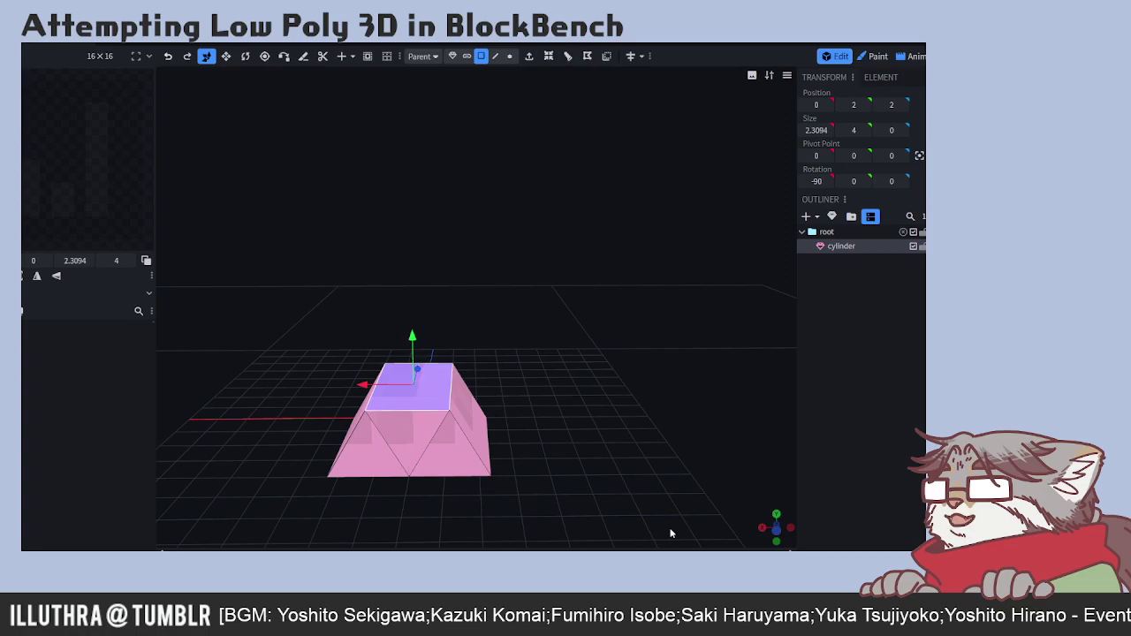
key(ctrl+z)
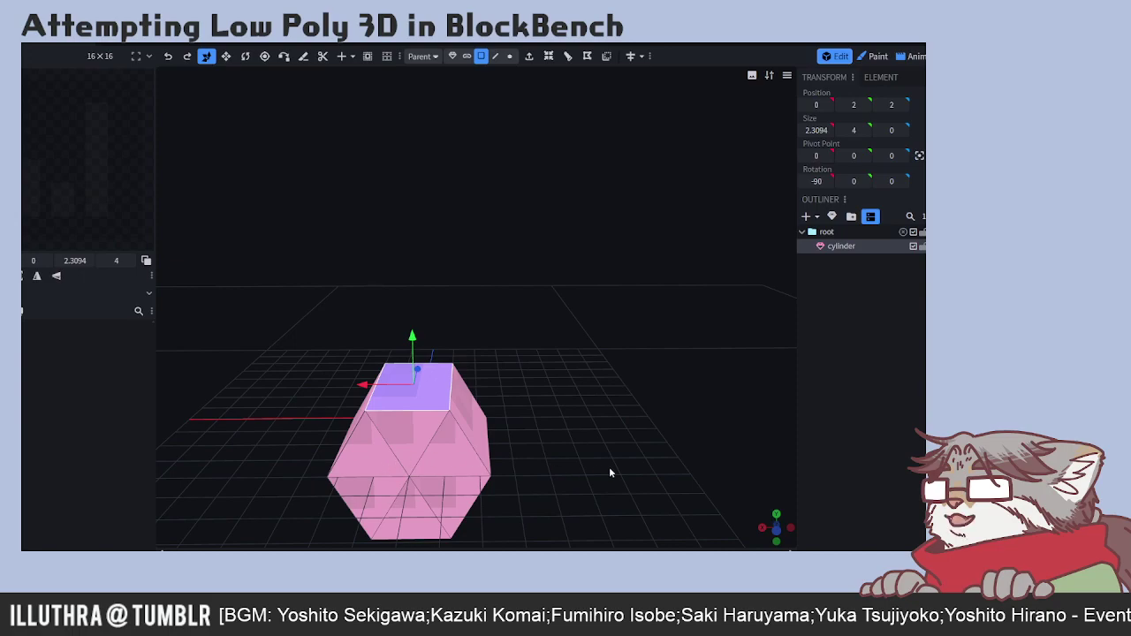
click(841, 246)
key(Delete)
- Add an eight-sided cylinder mesh with diameter 4 and height 4
click(831, 217)
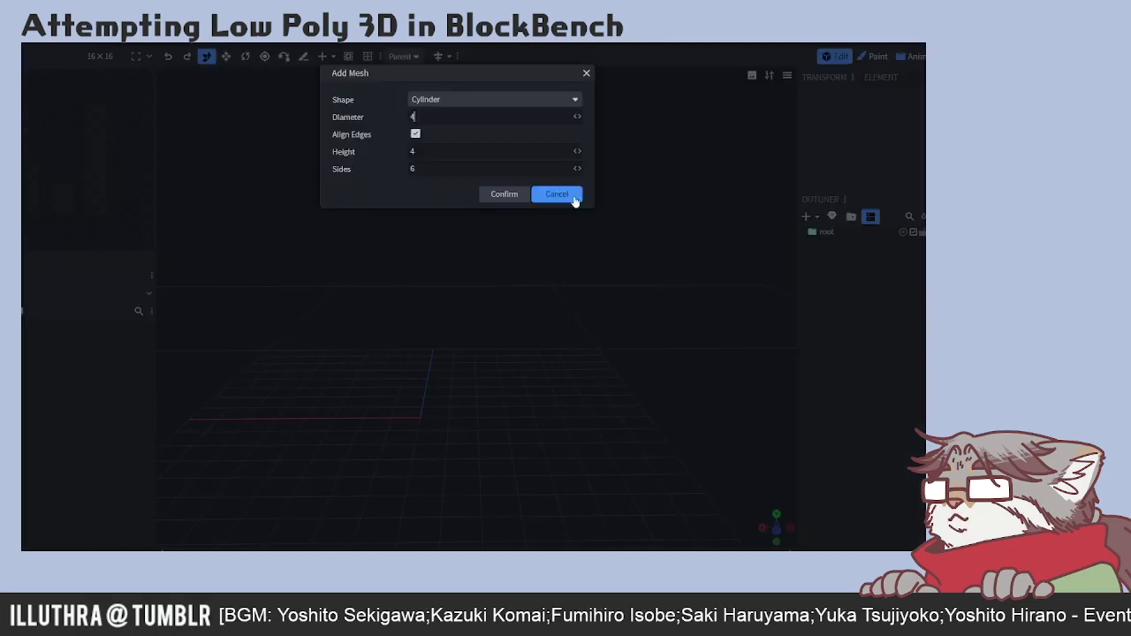
drag(423, 174, 371, 177)
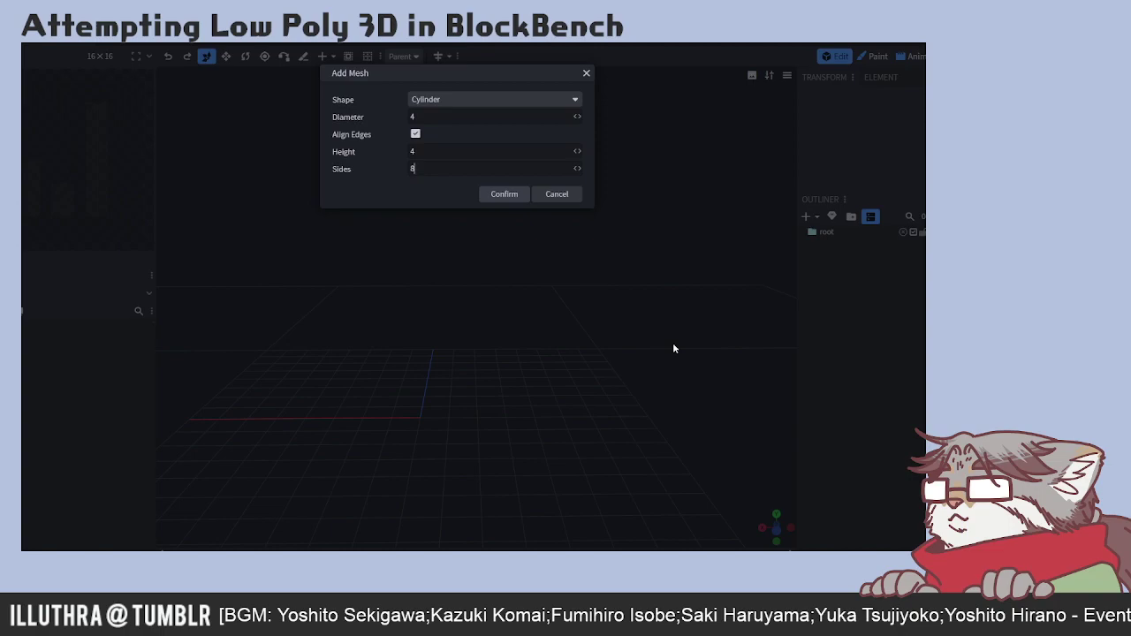
click(505, 194)
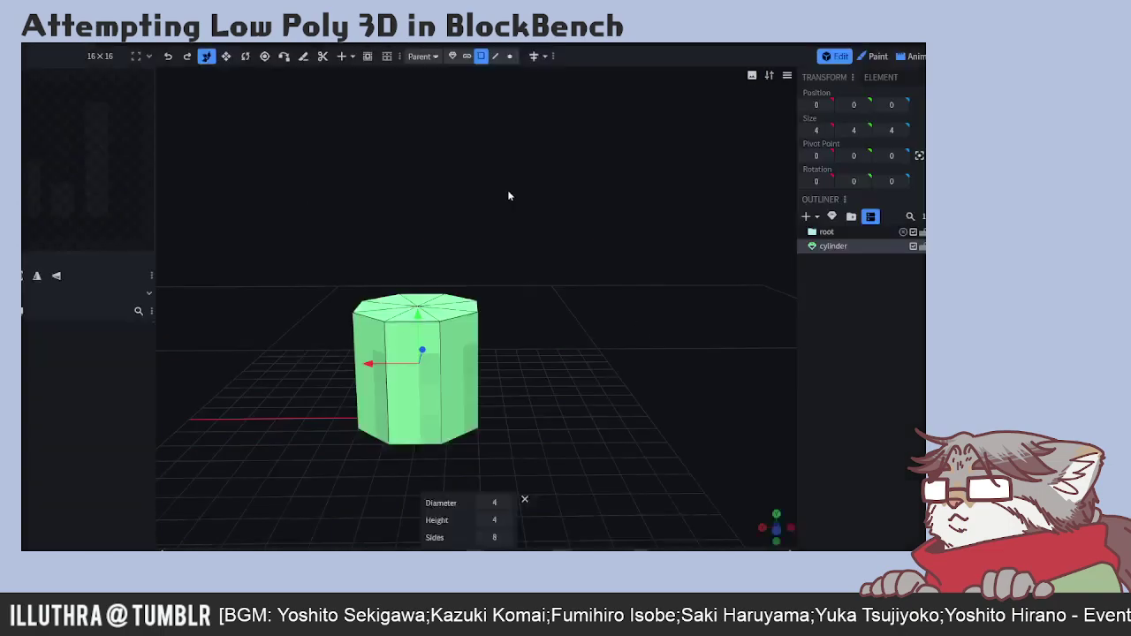
- Rotate the eight-sided cylinder to -67.5° on X and 25° on Y
click(245, 57)
drag(417, 414, 412, 512)
drag(460, 405, 443, 402)
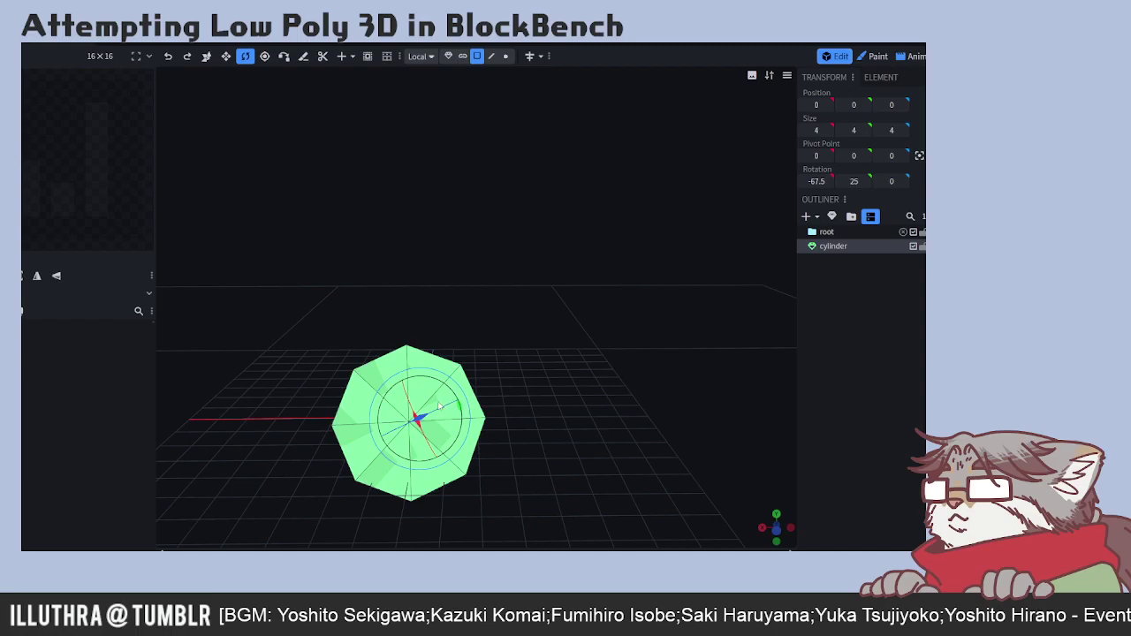
- Centre the pivot on the cylinder and rotate it further to about -92° on X and 23° on Y
click(919, 156)
mouse_move(412, 419)
mouse_down()
mouse_move(413, 477)
mouse_move(427, 441)
mouse_move(418, 440)
mouse_up()
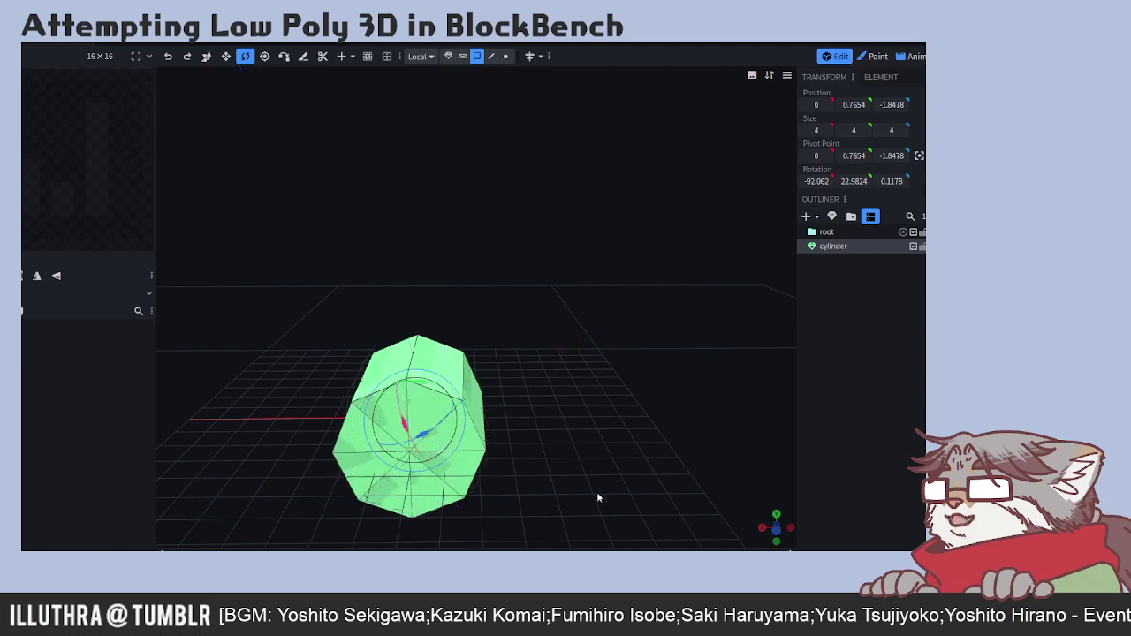
click(776, 516)
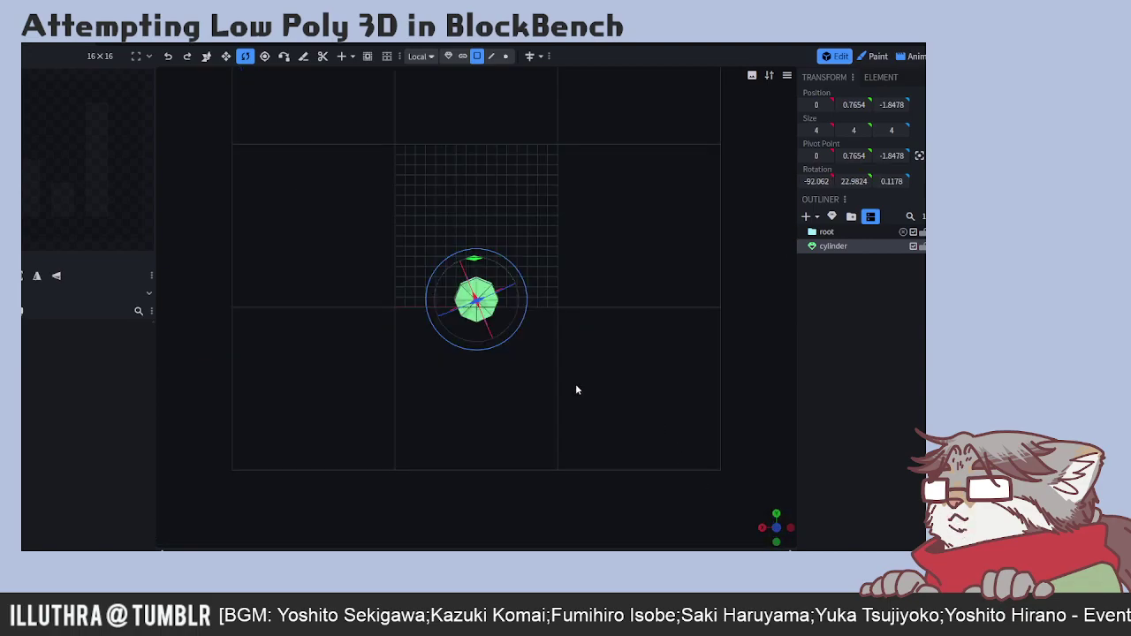
scroll(581, 397, up, 5)
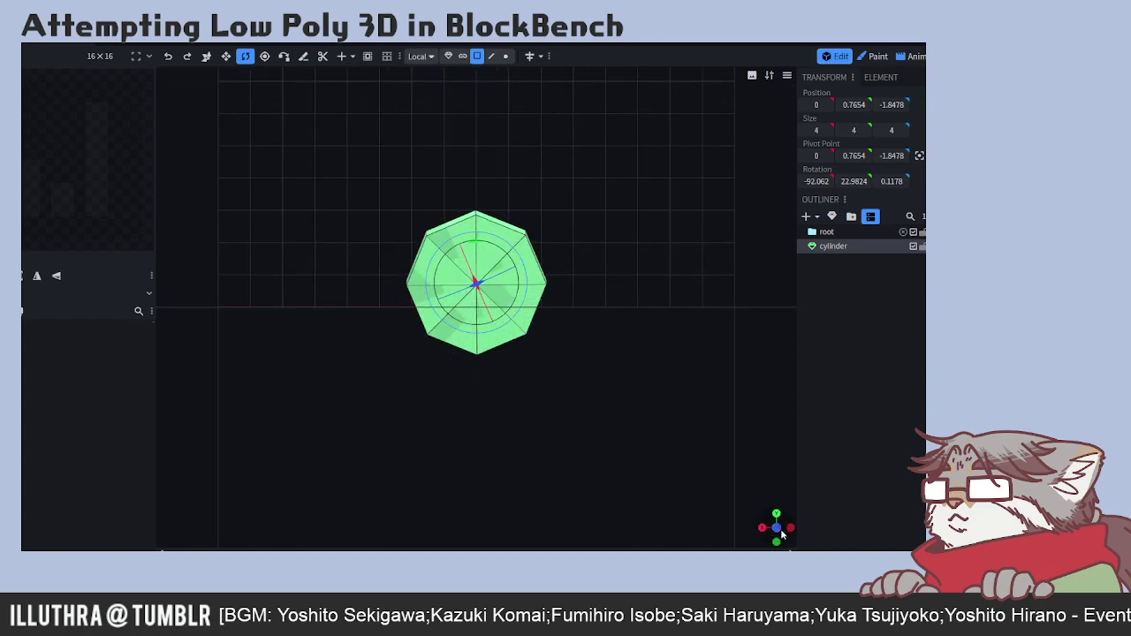
drag(777, 530, 778, 521)
- Set the cylinder's pivot point Y and Z to 0, and centre the pivot on the mesh again
click(541, 258)
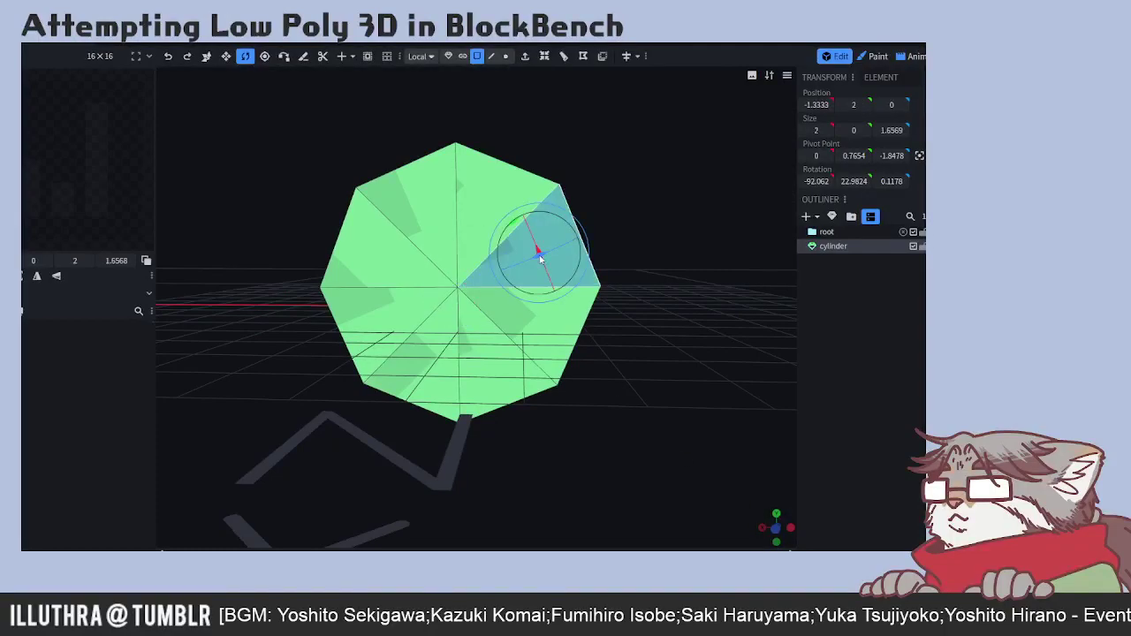
click(858, 247)
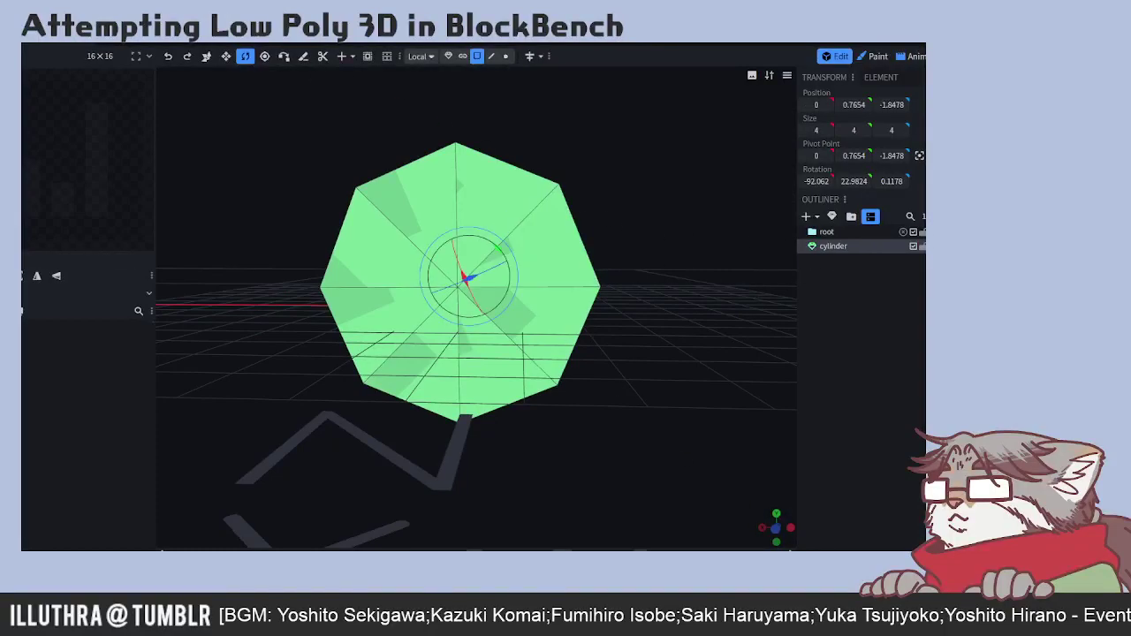
click(227, 56)
click(246, 58)
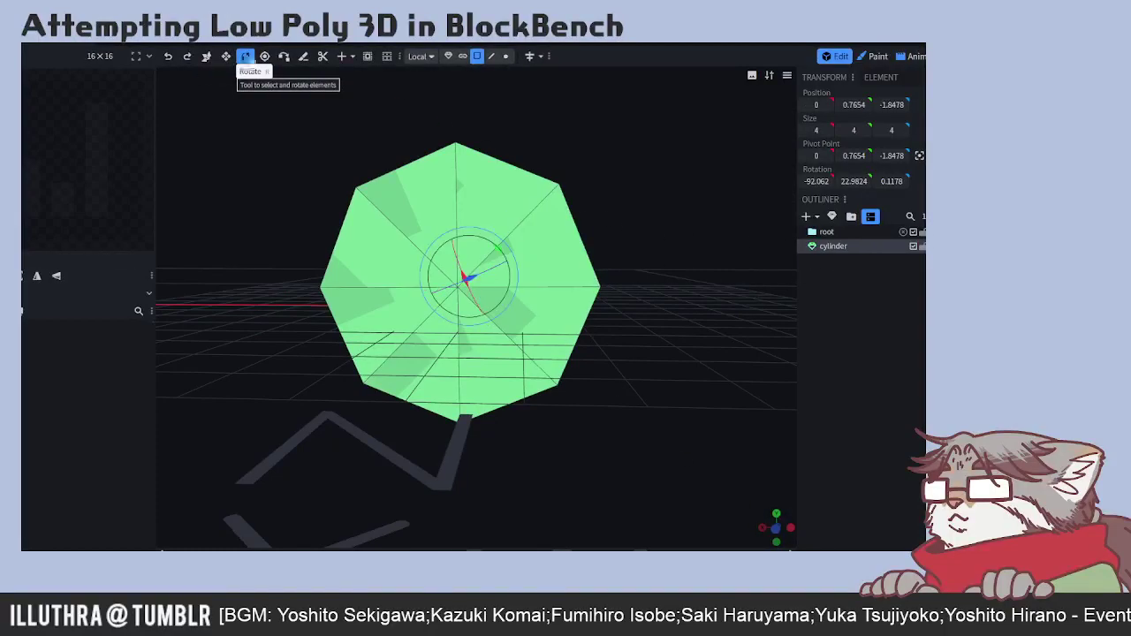
click(854, 155)
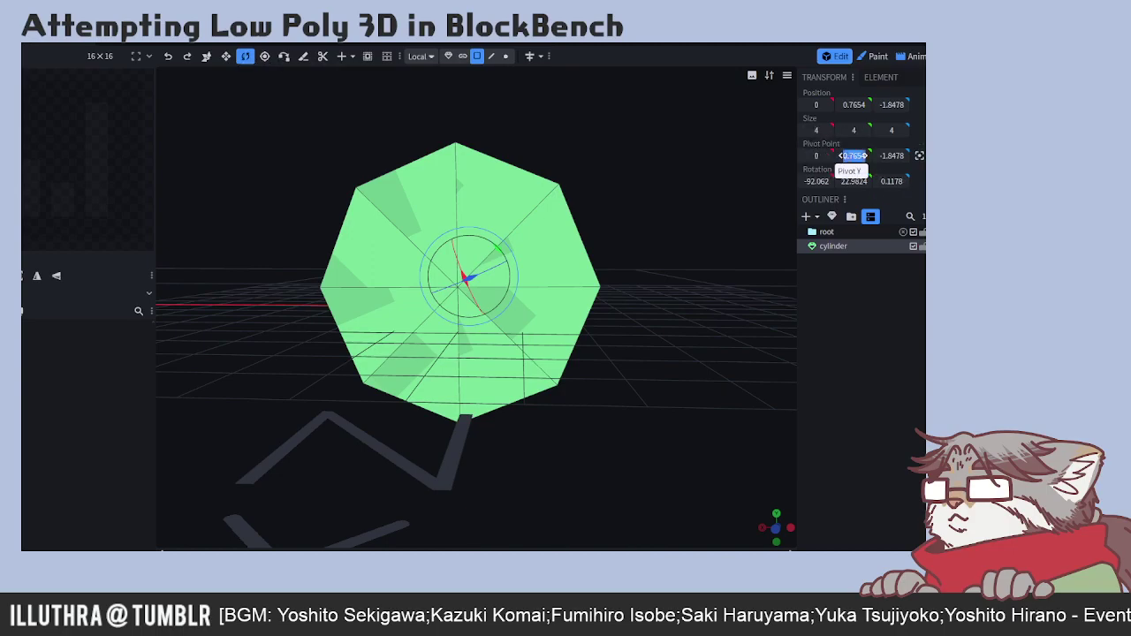
text(0)
click(892, 155)
text(0)
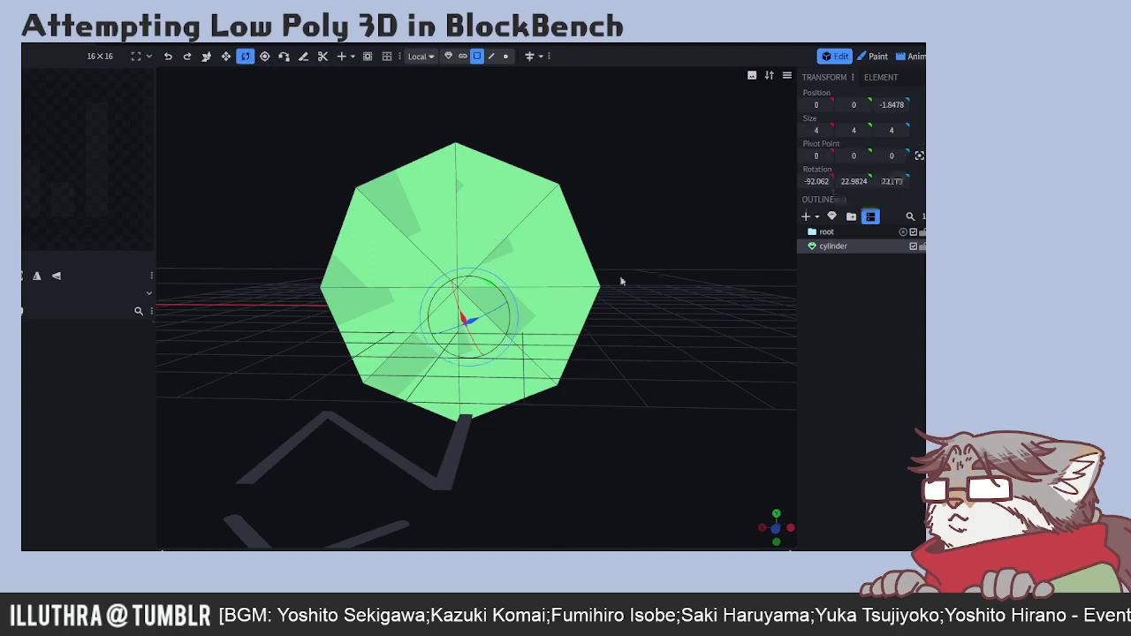
click(919, 155)
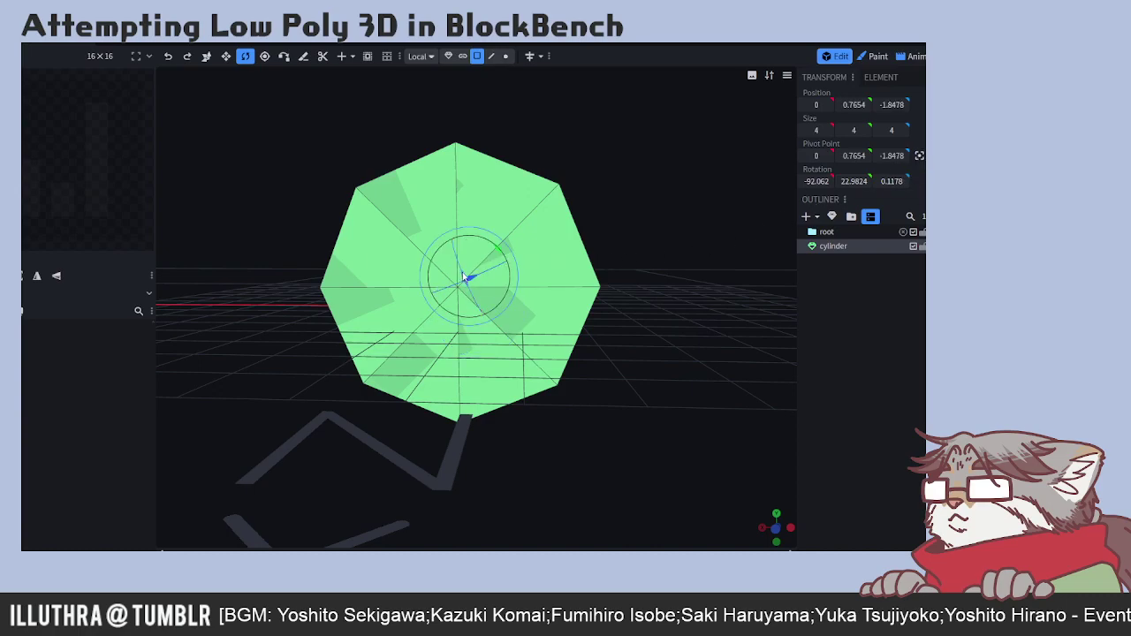
- Undo the cylinder's pivot changes and rotations back to a -20° tilt on X
drag(463, 277, 723, 329)
key(ctrl+z)
key(ctrl+z)
key(ctrl+z)
key(ctrl+z)
key(ctrl+z)
key(ctrl+z)
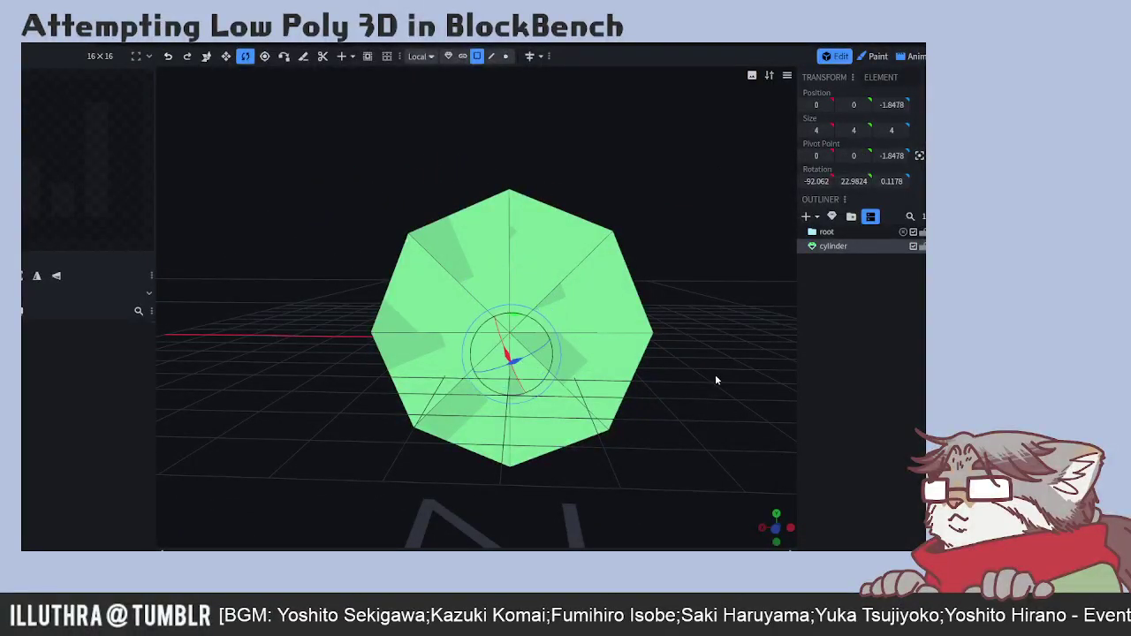
key(ctrl+z)
key(ctrl+z)
key(ctrl+z)
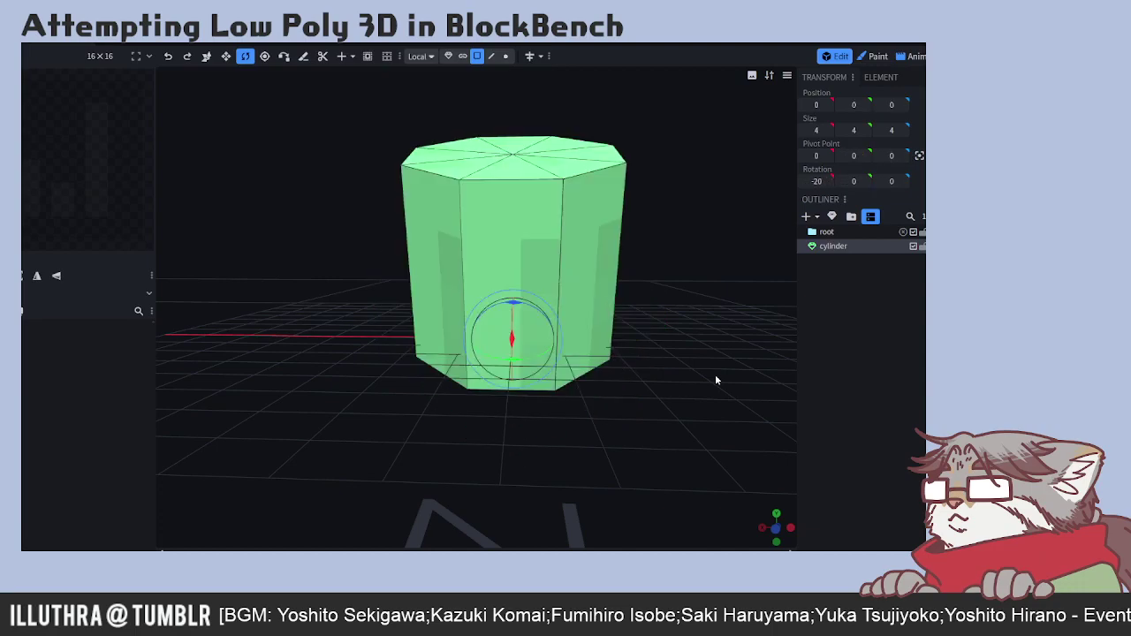
- Undo the remaining tilt, centre the pivot on the cylinder and rotate it to -90° on X
key(ctrl+z)
click(919, 156)
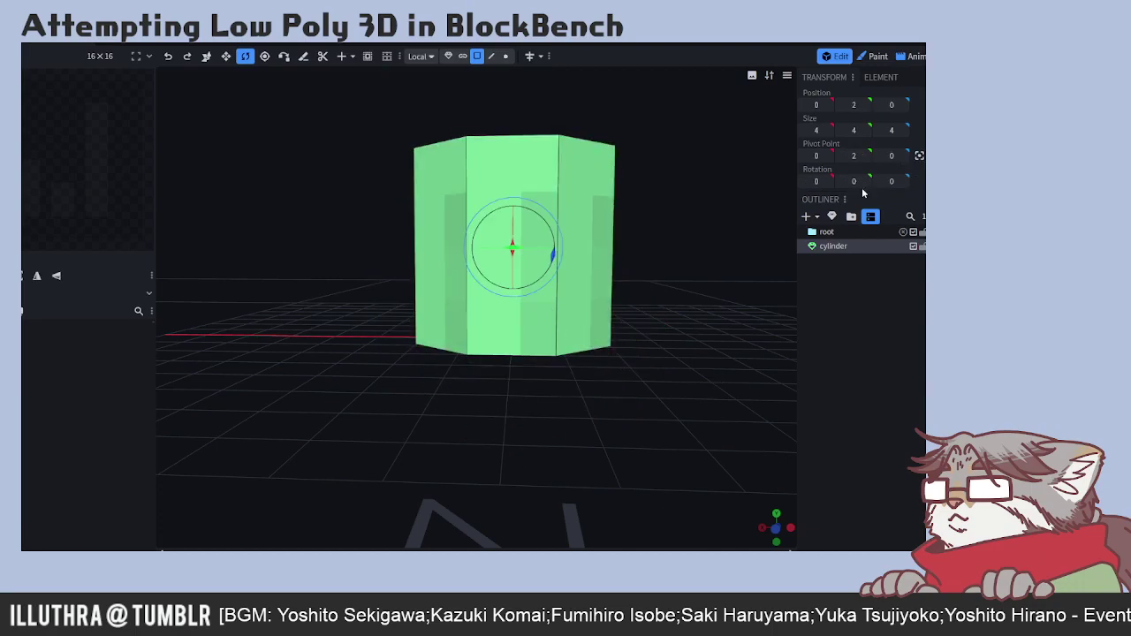
drag(513, 217, 510, 374)
mouse_move(514, 220)
mouse_down()
mouse_move(512, 244)
mouse_move(512, 215)
mouse_up()
- Move the cylinder down to a Y position of 0 so it is centred on the ground line
click(775, 527)
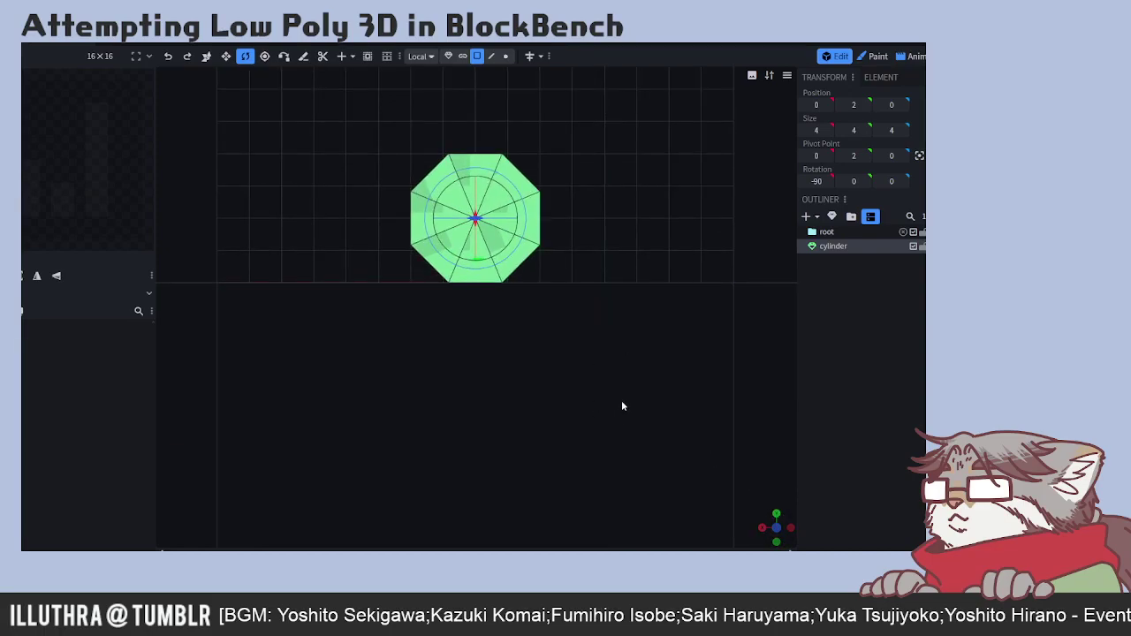
click(776, 541)
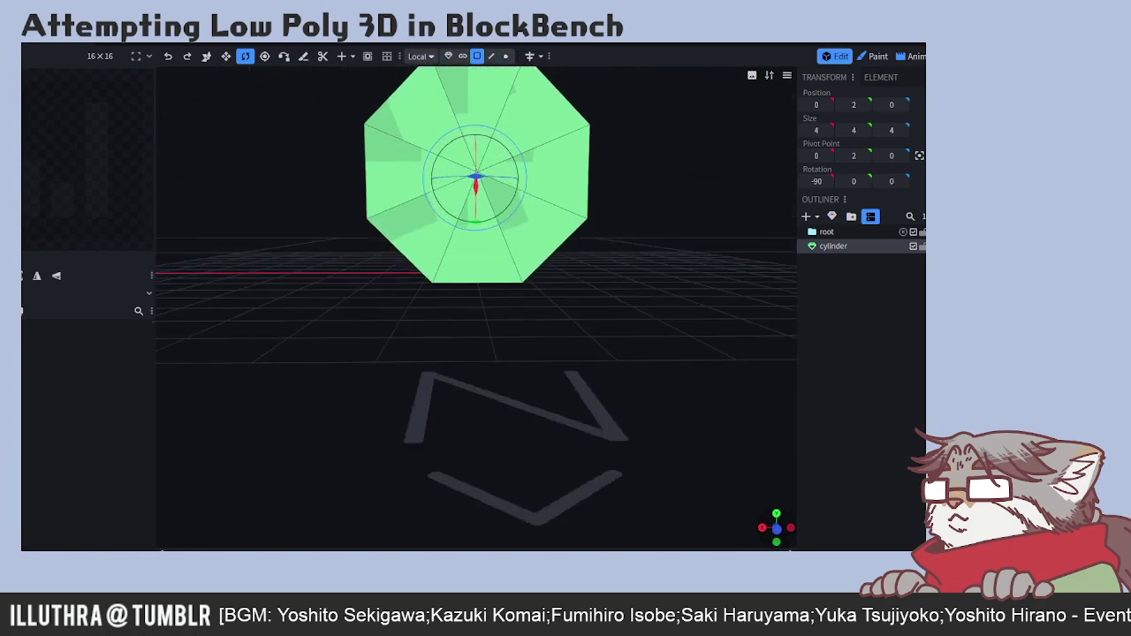
click(782, 530)
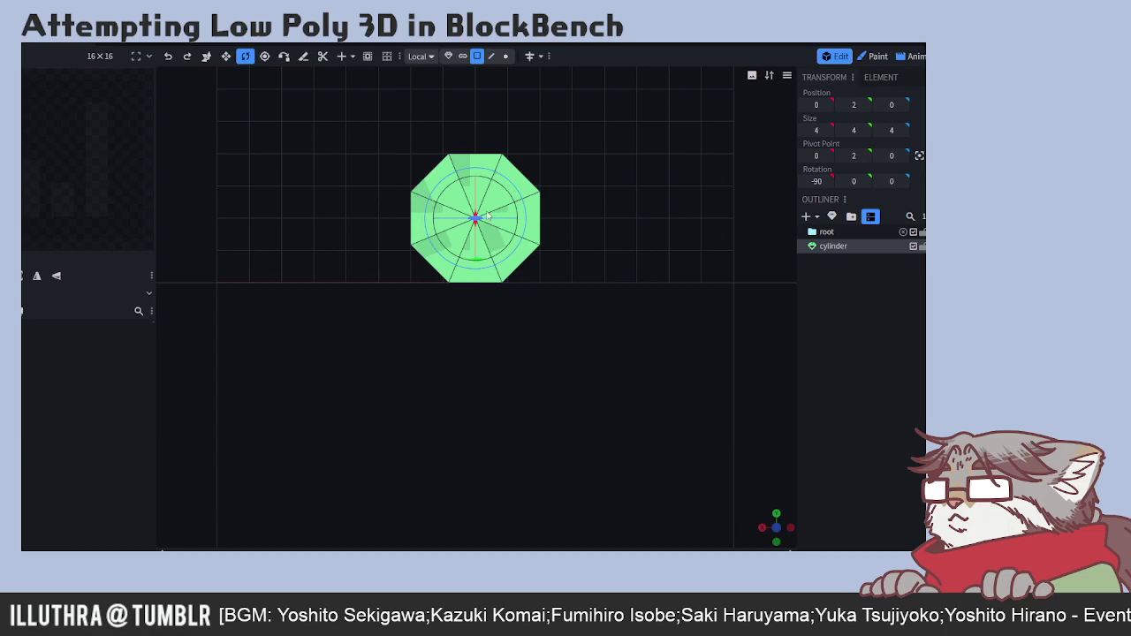
click(207, 57)
drag(476, 170, 478, 252)
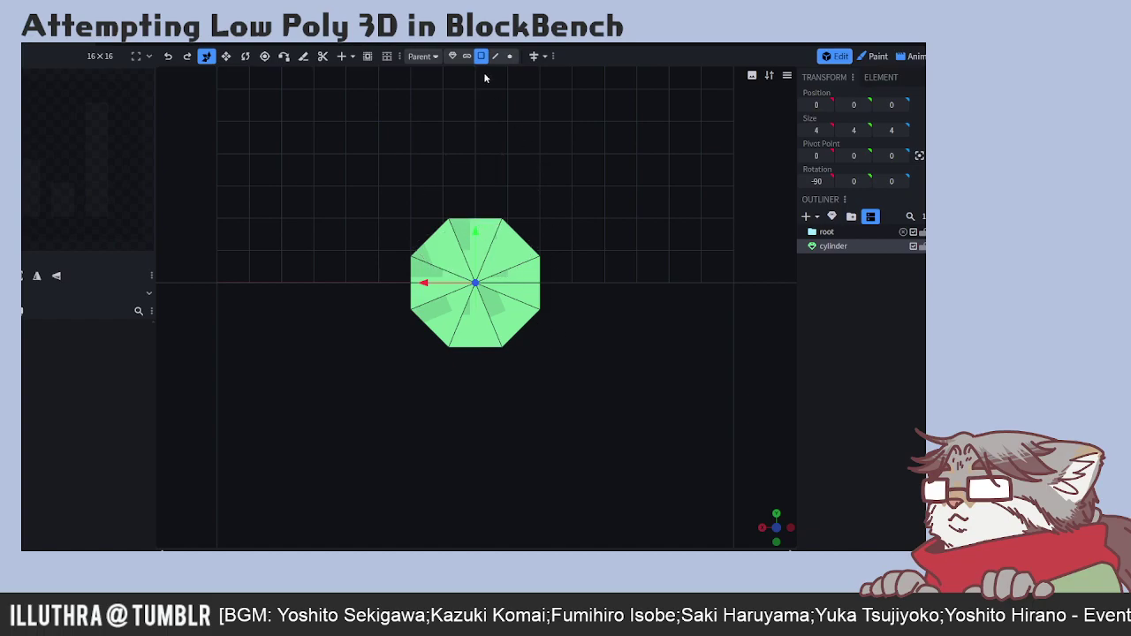
click(417, 271)
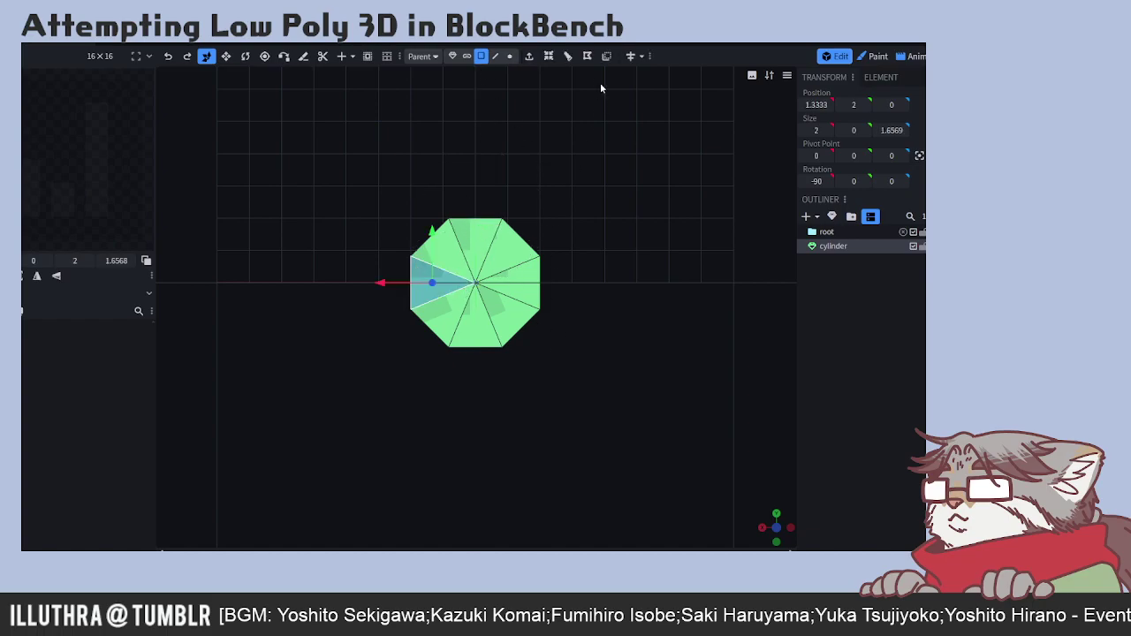
click(568, 56)
click(453, 56)
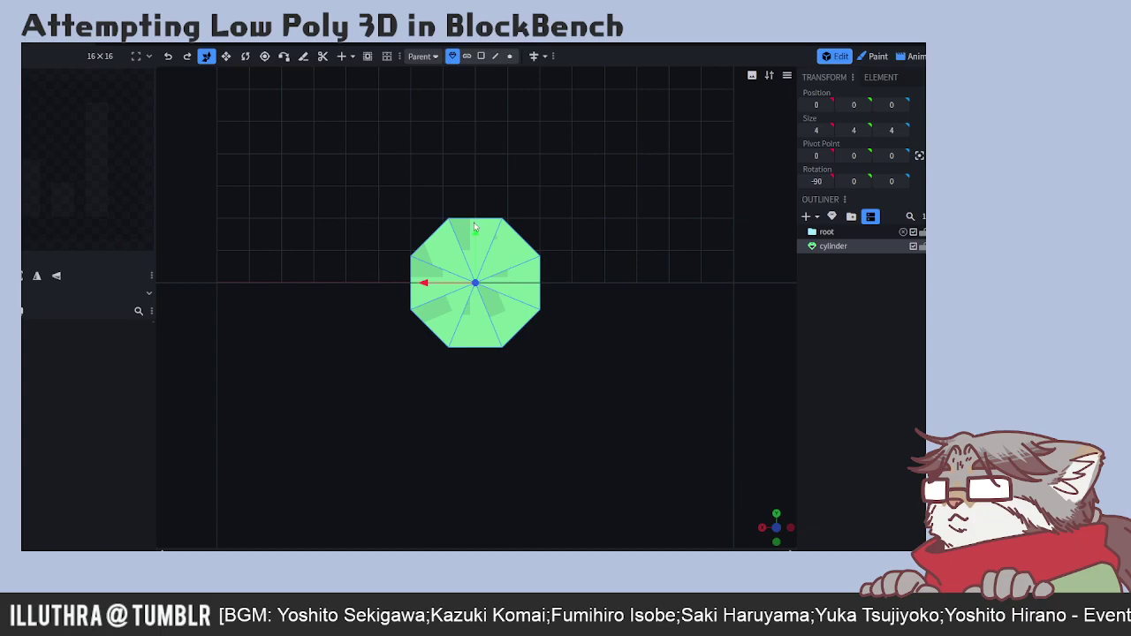
click(474, 231)
- Set the cylinder's Y rotation to 22.5° and deselect it
click(245, 56)
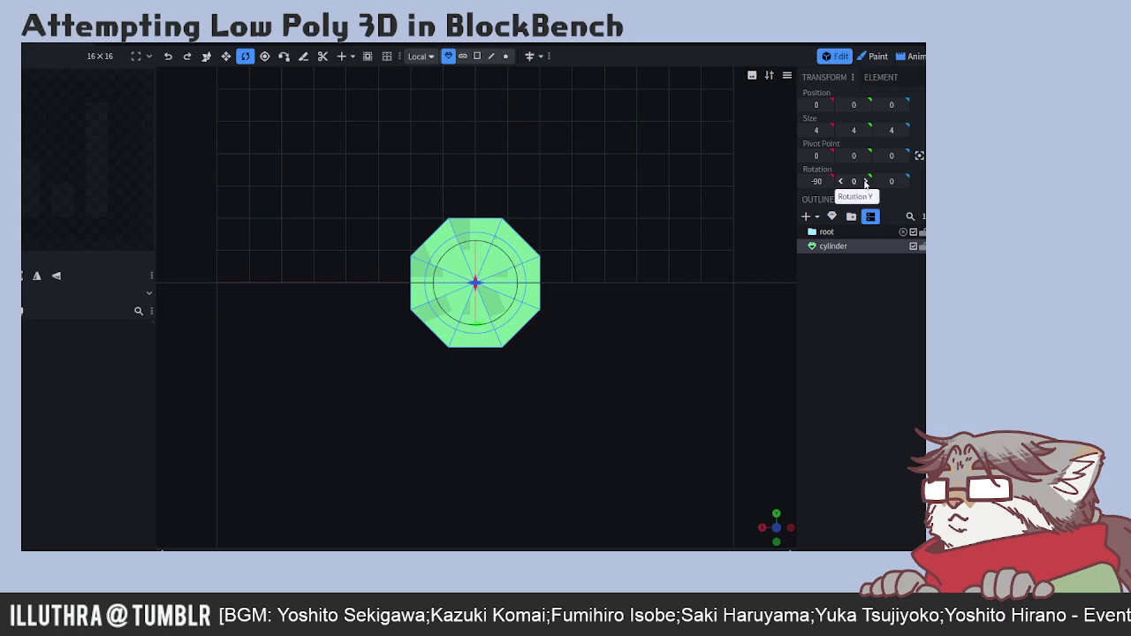
click(868, 181)
click(867, 181)
click(868, 181)
click(867, 181)
click(868, 181)
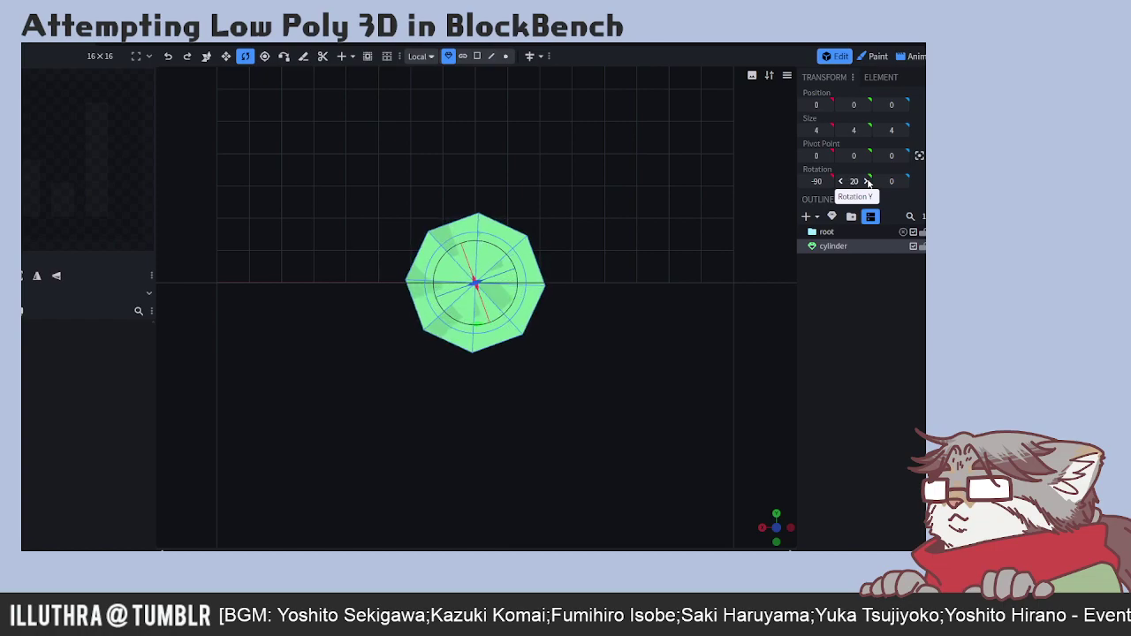
click(881, 334)
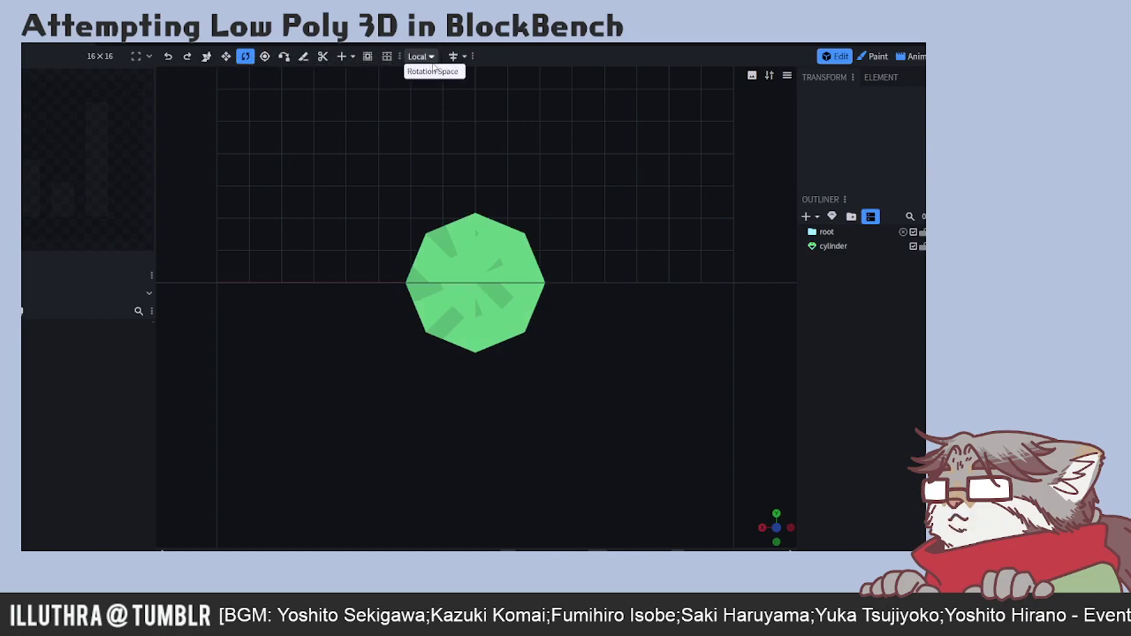
- Select all faces of the cylinder's half below the ground plane and delete them
click(826, 231)
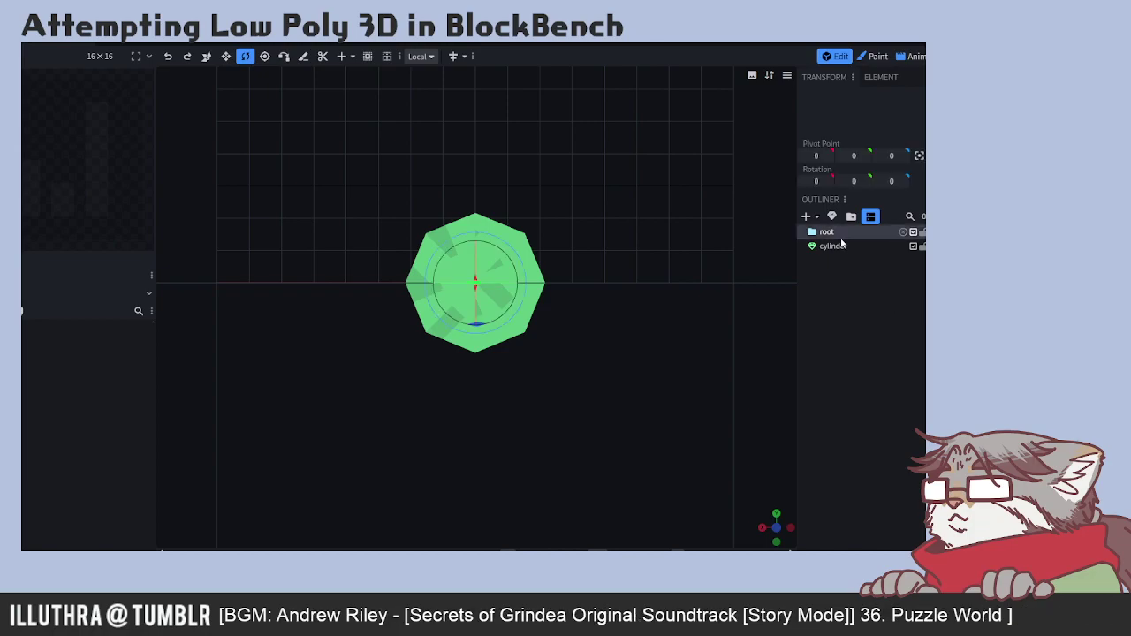
click(832, 246)
click(478, 56)
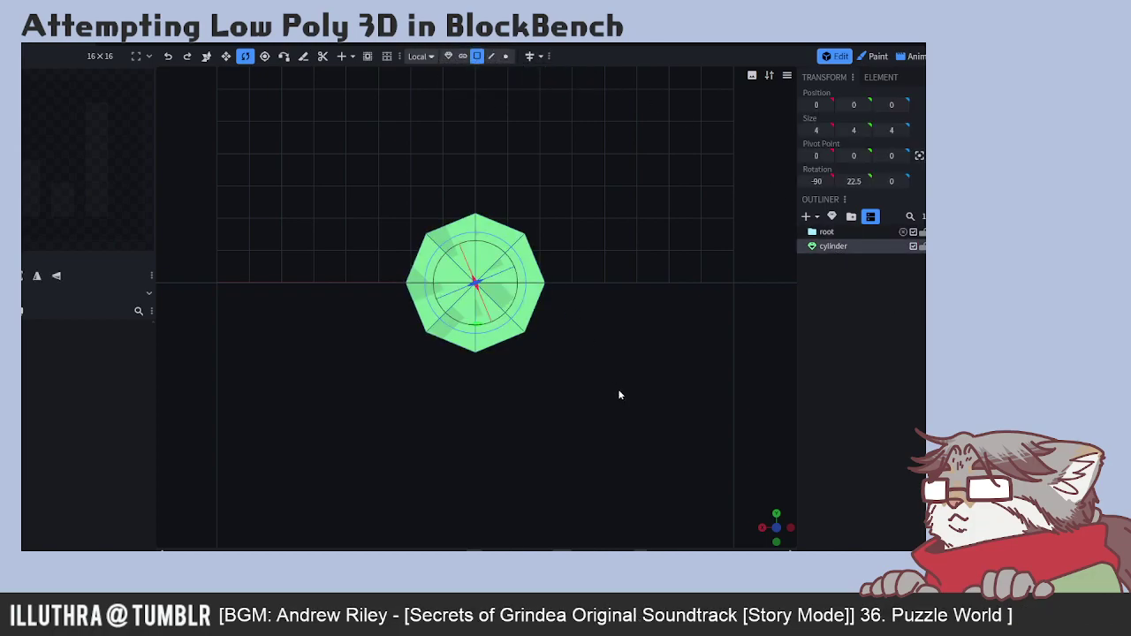
right_drag(619, 332, 585, 287)
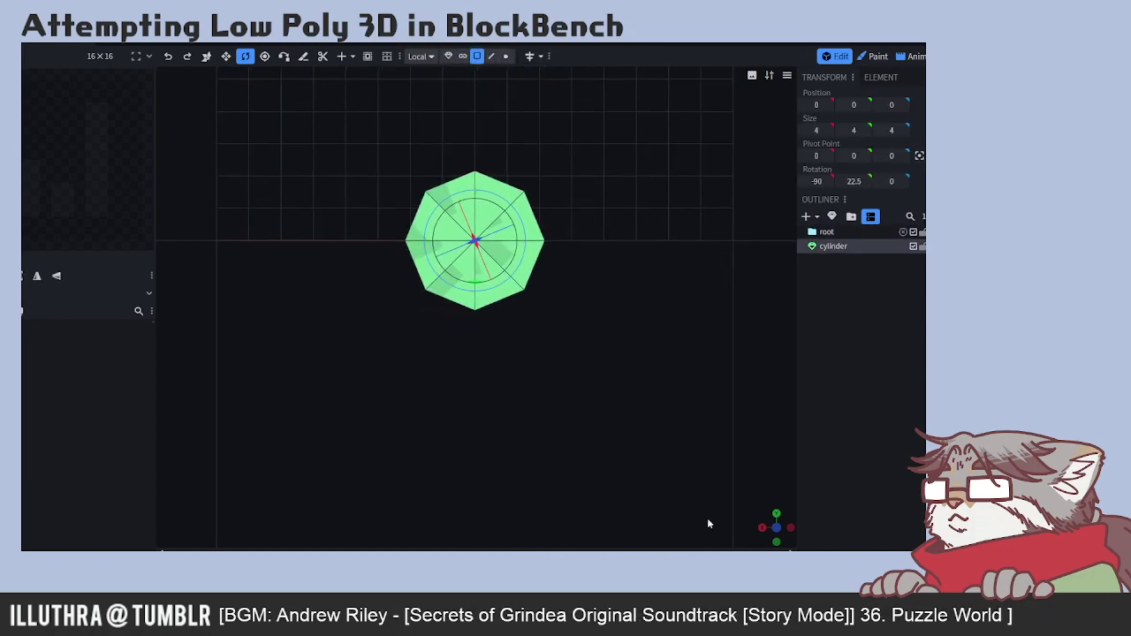
mouse_move(776, 528)
mouse_down()
mouse_move(770, 504)
mouse_move(785, 517)
mouse_up()
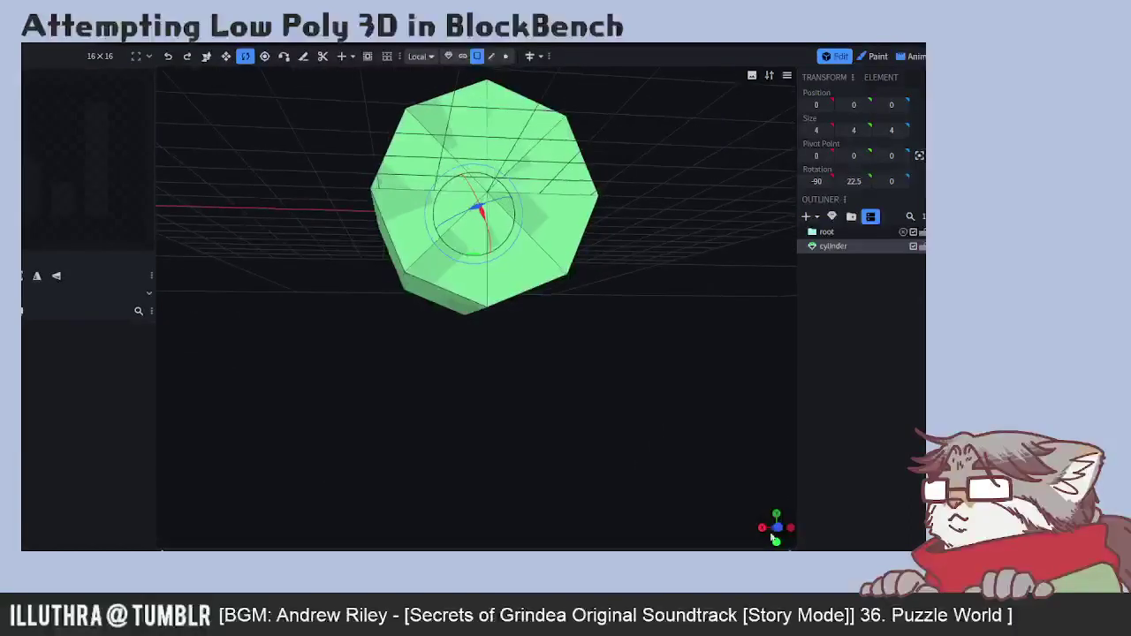
drag(649, 333, 607, 353)
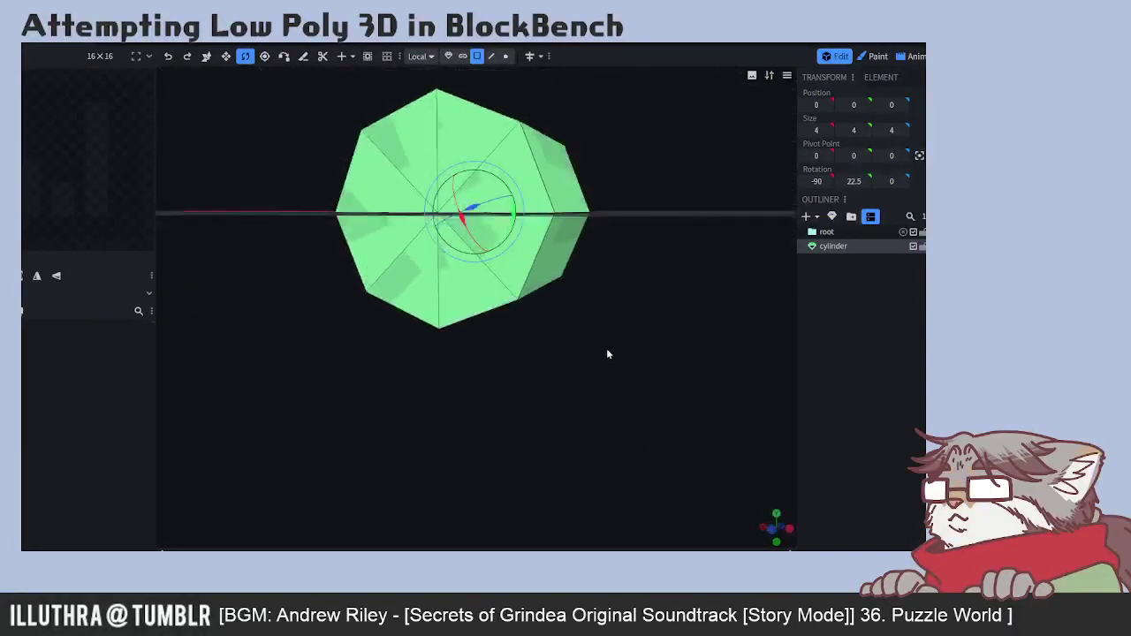
click(364, 261)
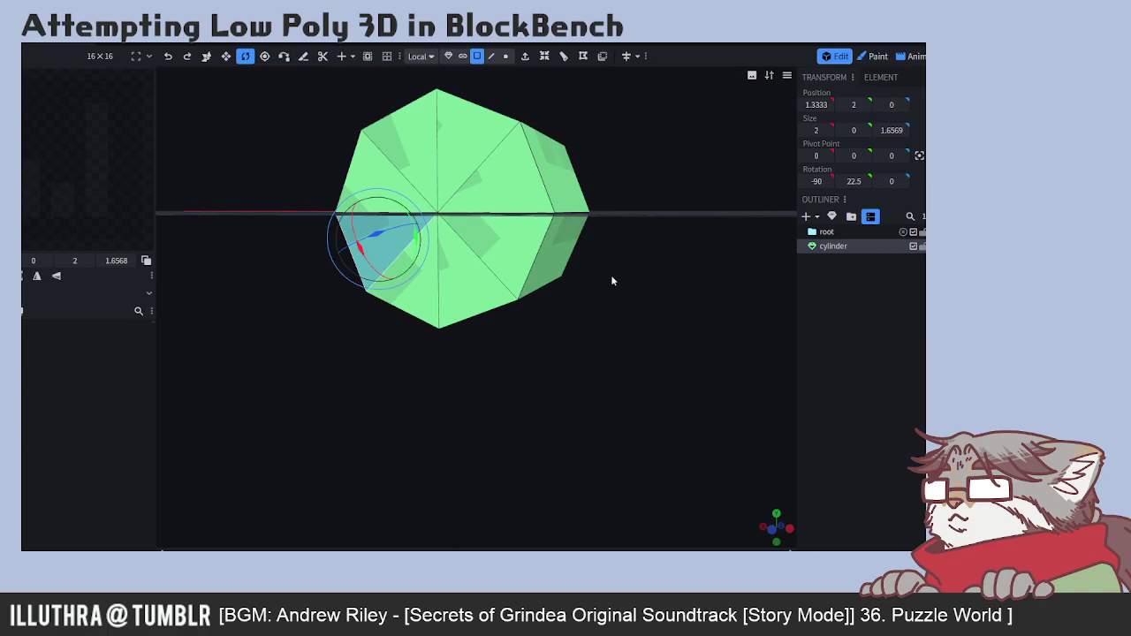
drag(593, 245, 283, 303)
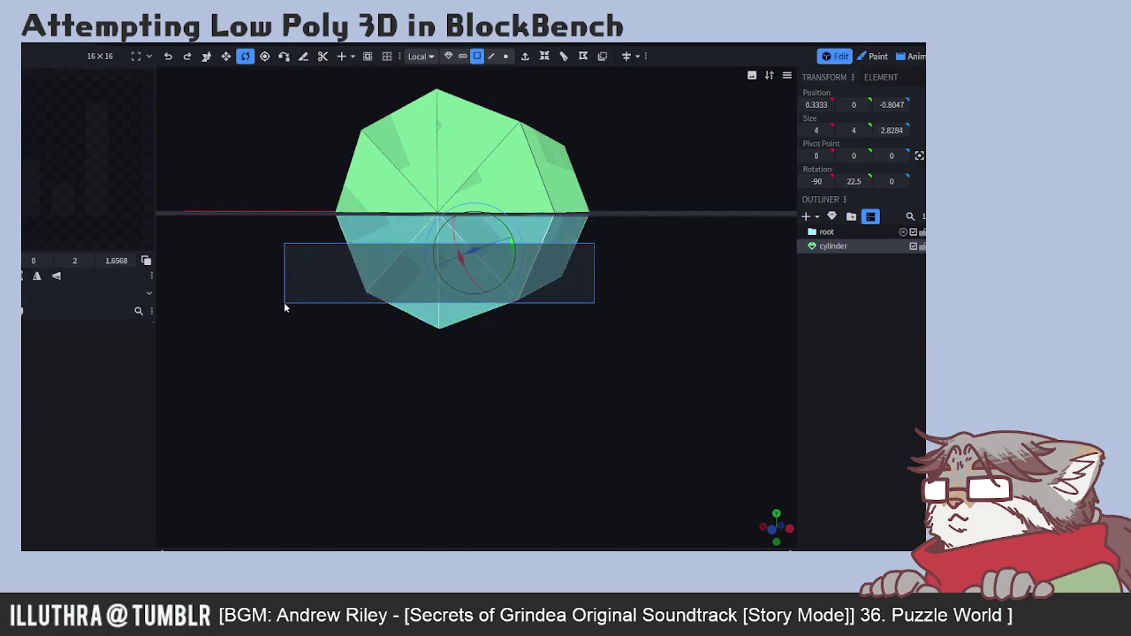
key(Delete)
- Select the two long open edges of the half-cylinder and create a face between them to close the underside
drag(405, 273, 492, 273)
click(491, 56)
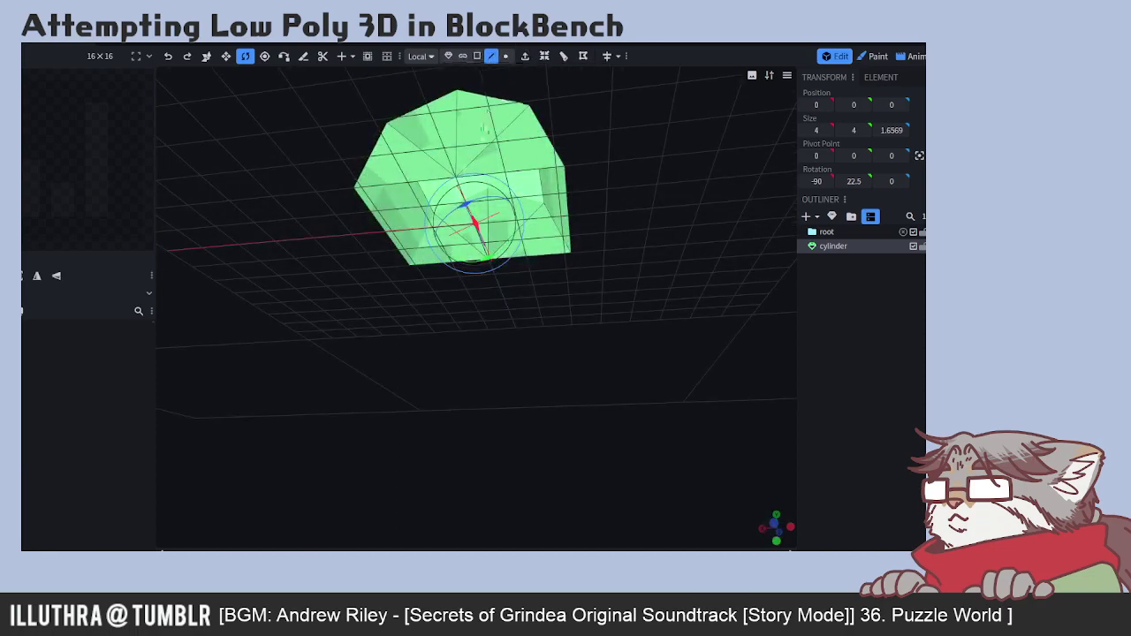
click(395, 247)
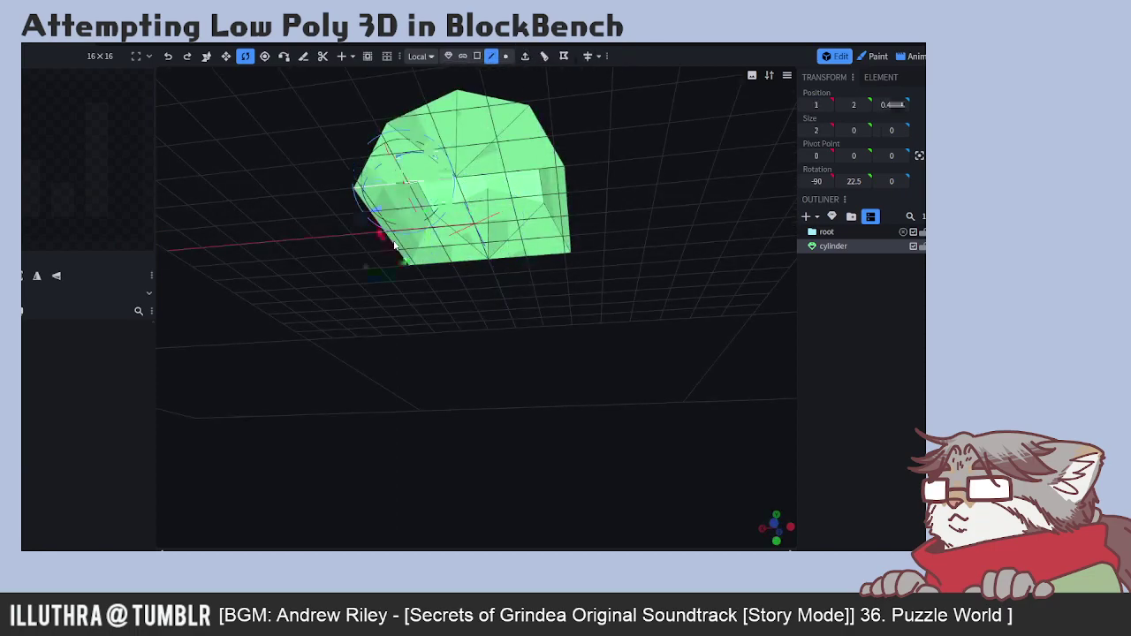
shift+click(569, 212)
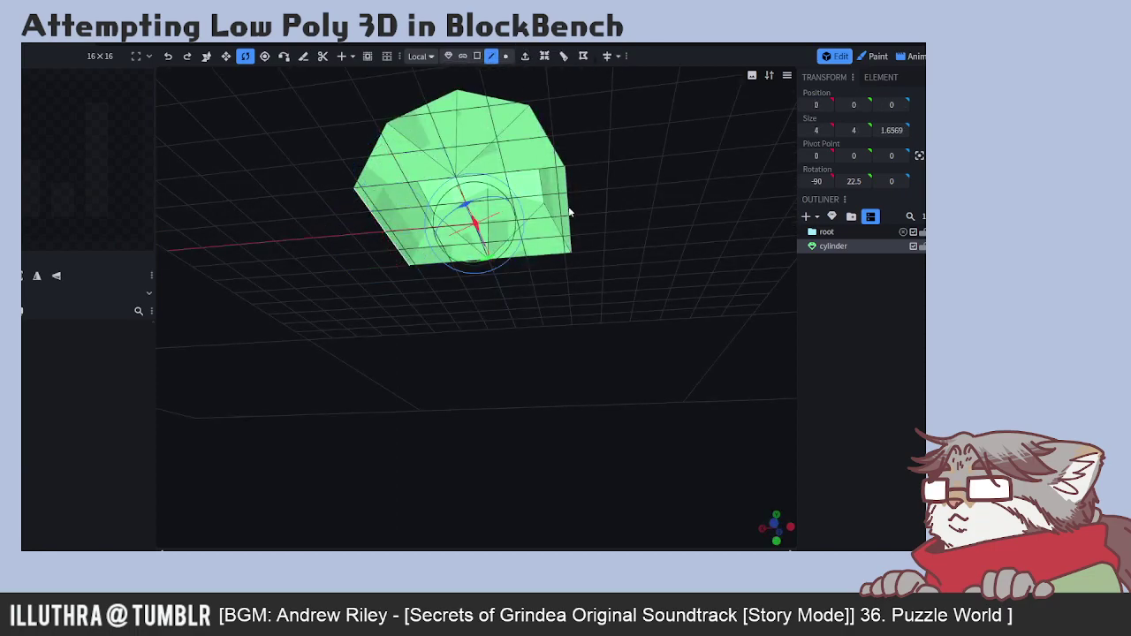
click(585, 56)
drag(618, 106, 636, 189)
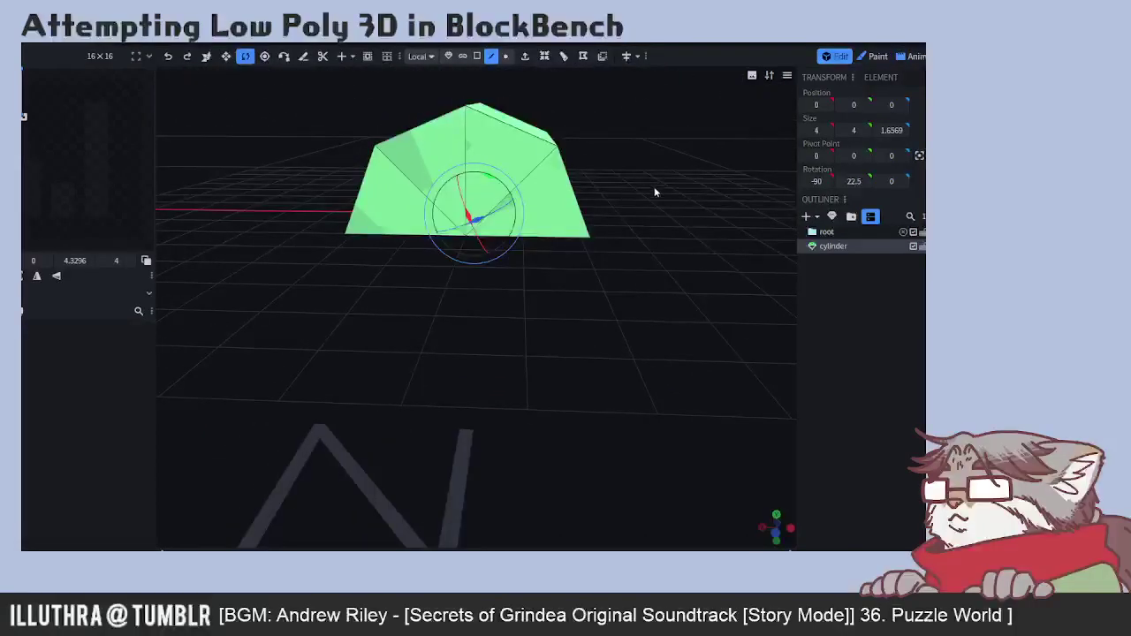
- Centre the pivot point on the half-cylinder and return to the Move tool
drag(671, 282, 584, 333)
click(505, 148)
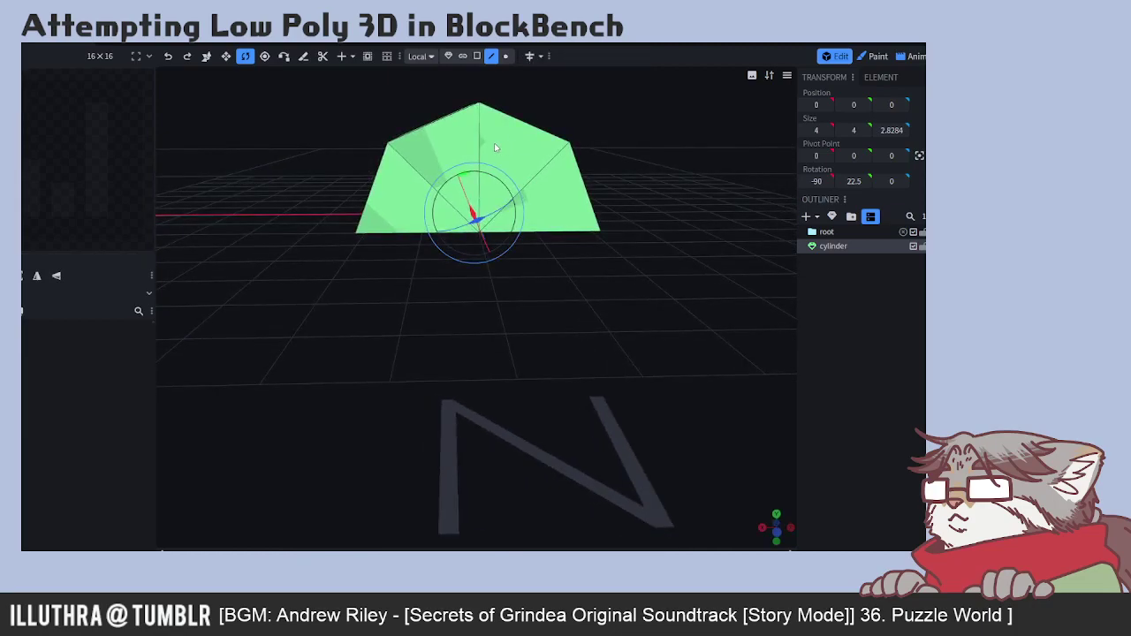
click(225, 55)
click(264, 56)
drag(523, 303, 531, 266)
click(919, 155)
drag(760, 159, 383, 114)
click(207, 56)
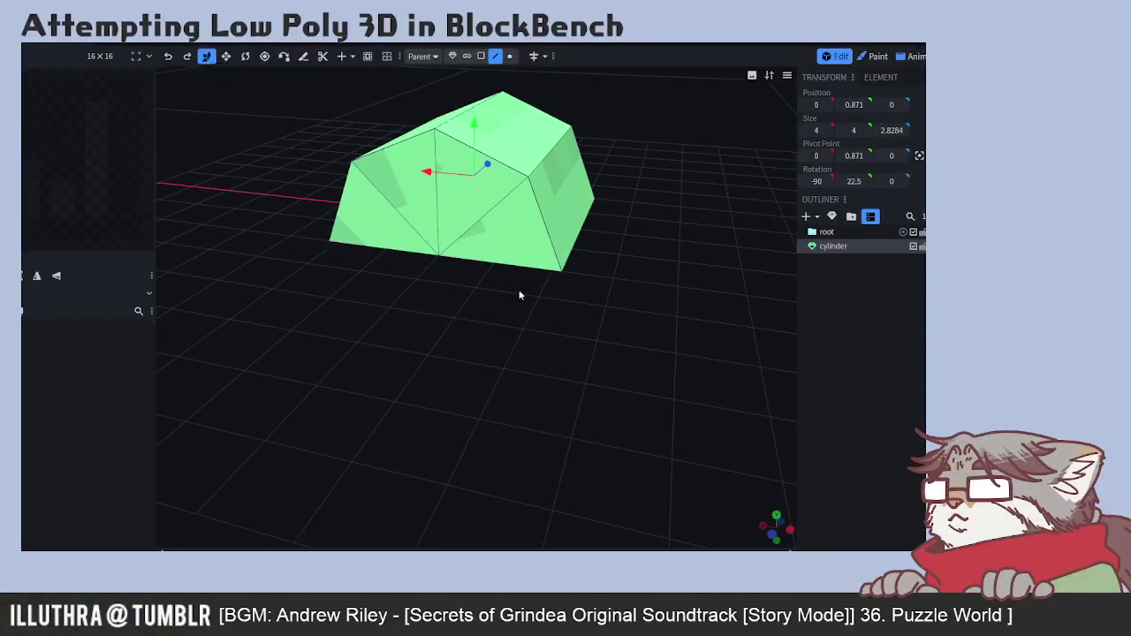
- Delete the half-cylinder and add a new cylinder mesh with diameter 4, height 4 and 6 sides
drag(589, 210, 564, 298)
scroll(614, 242, down, 3)
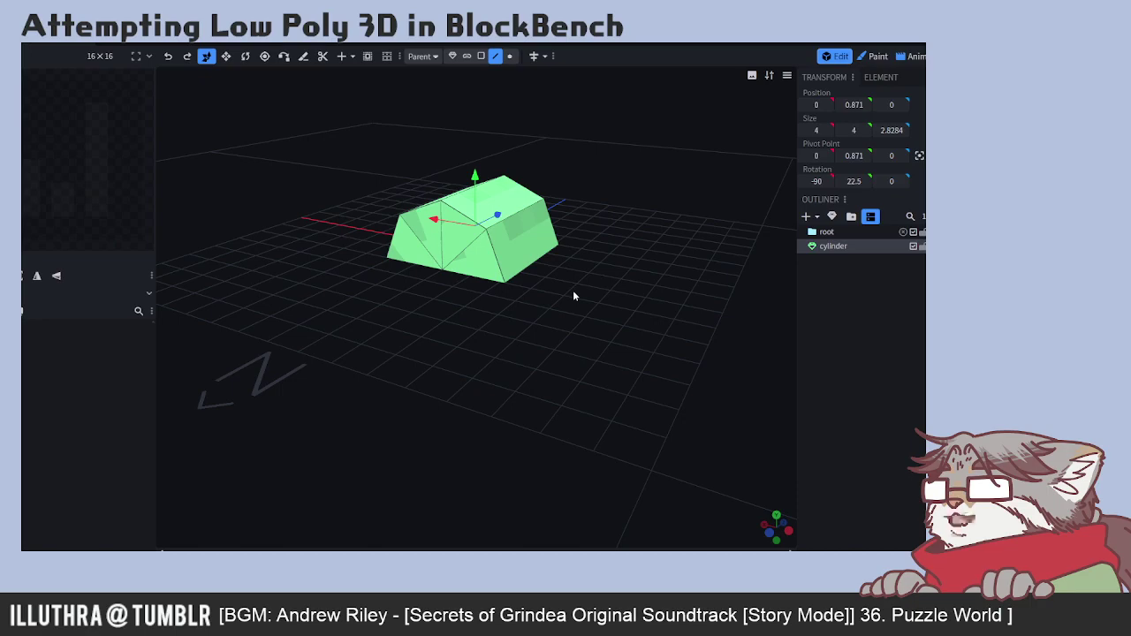
key(Delete)
click(831, 216)
drag(439, 169, 359, 167)
text(6)
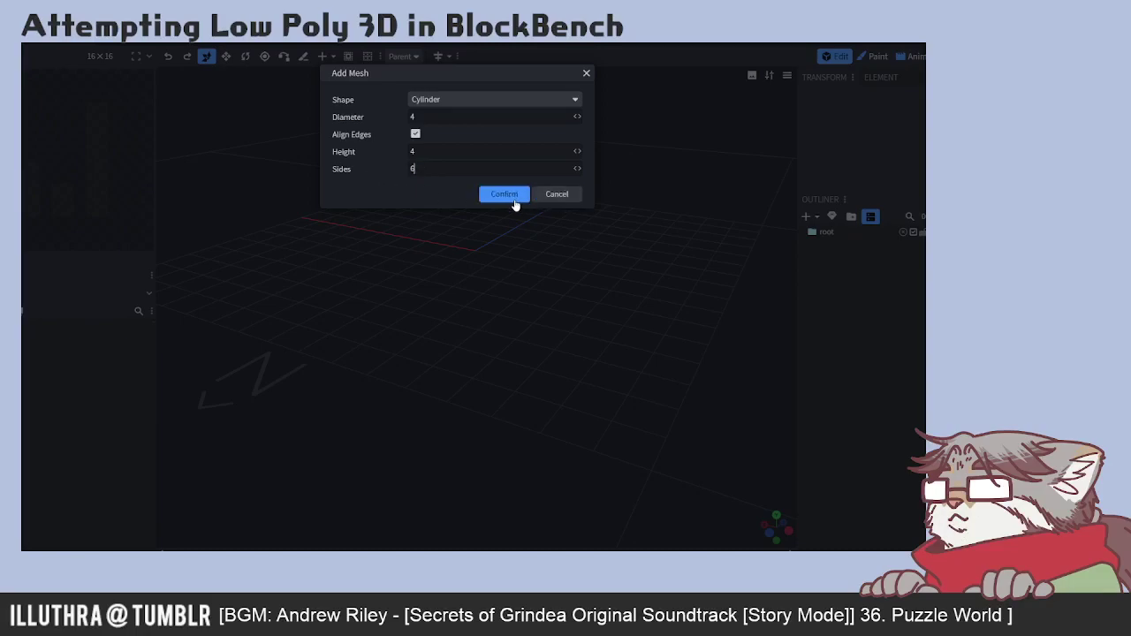
click(513, 196)
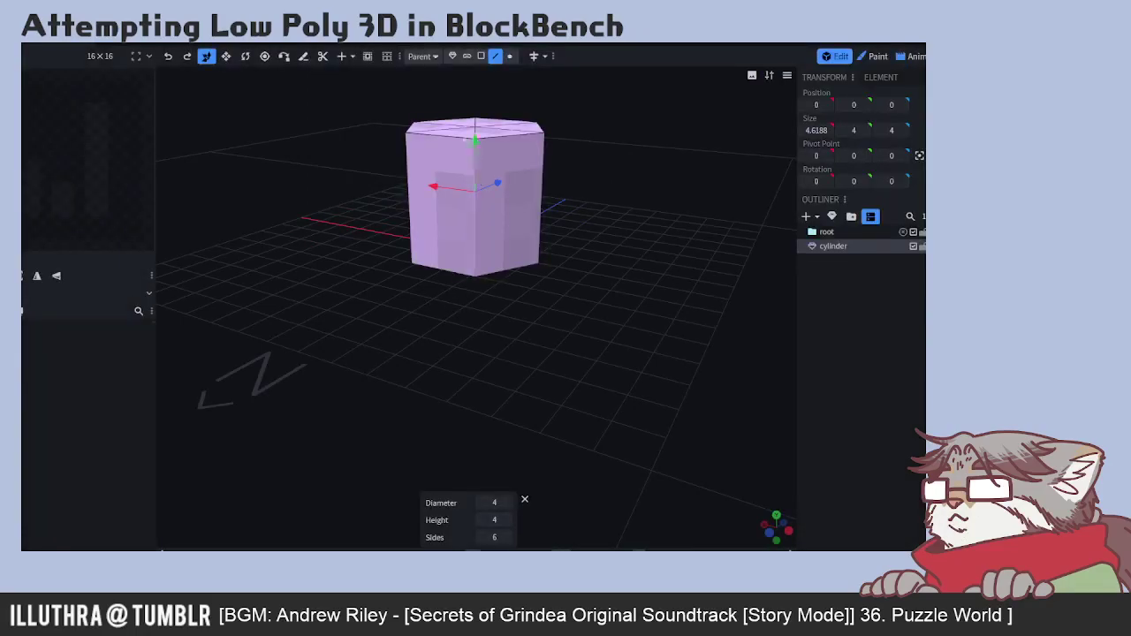
- Rotate the six-sided cylinder to -90° on X and delete its half below the ground plane
click(245, 56)
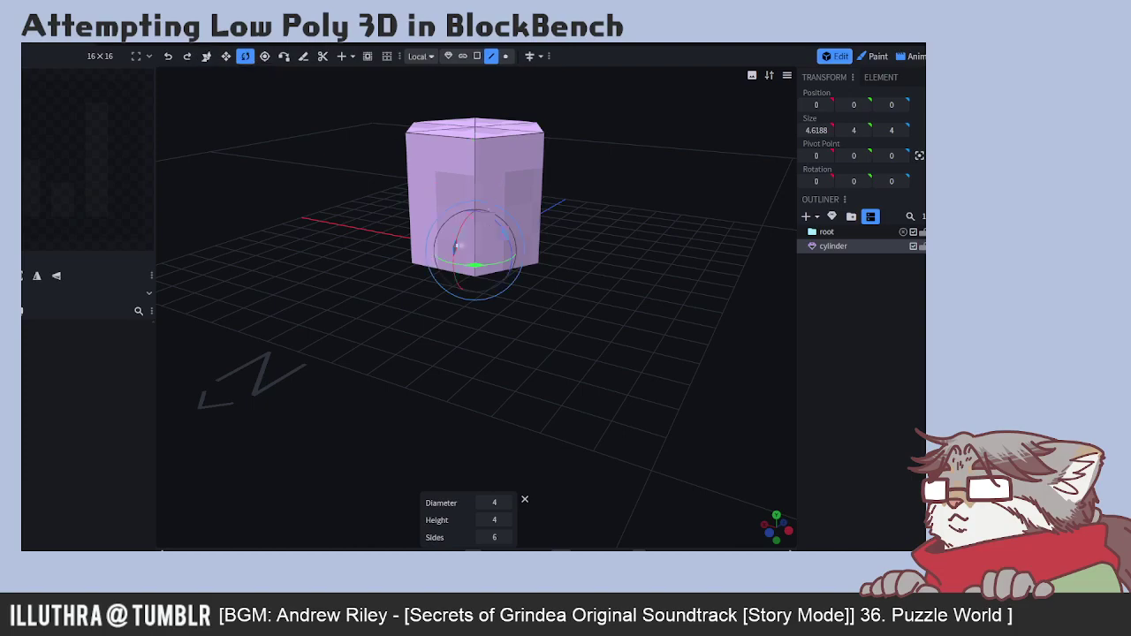
drag(455, 246, 549, 339)
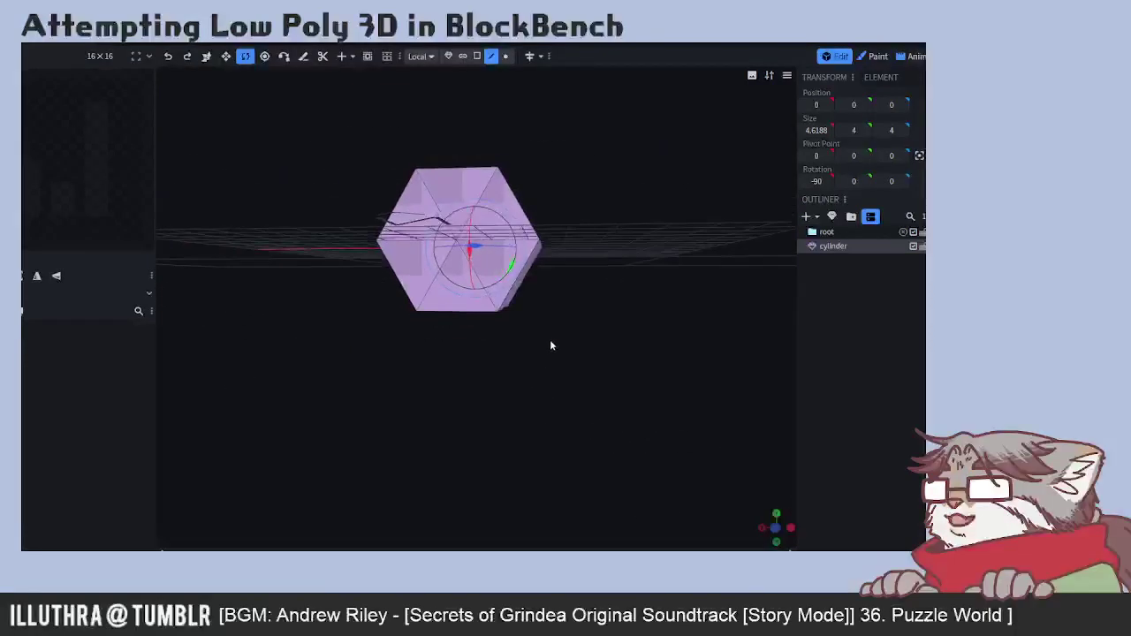
click(206, 56)
drag(640, 304, 451, 296)
- Select the two long open bottom edges of the halved cylinder and create a face between them to close the underside
drag(535, 374, 566, 148)
click(574, 326)
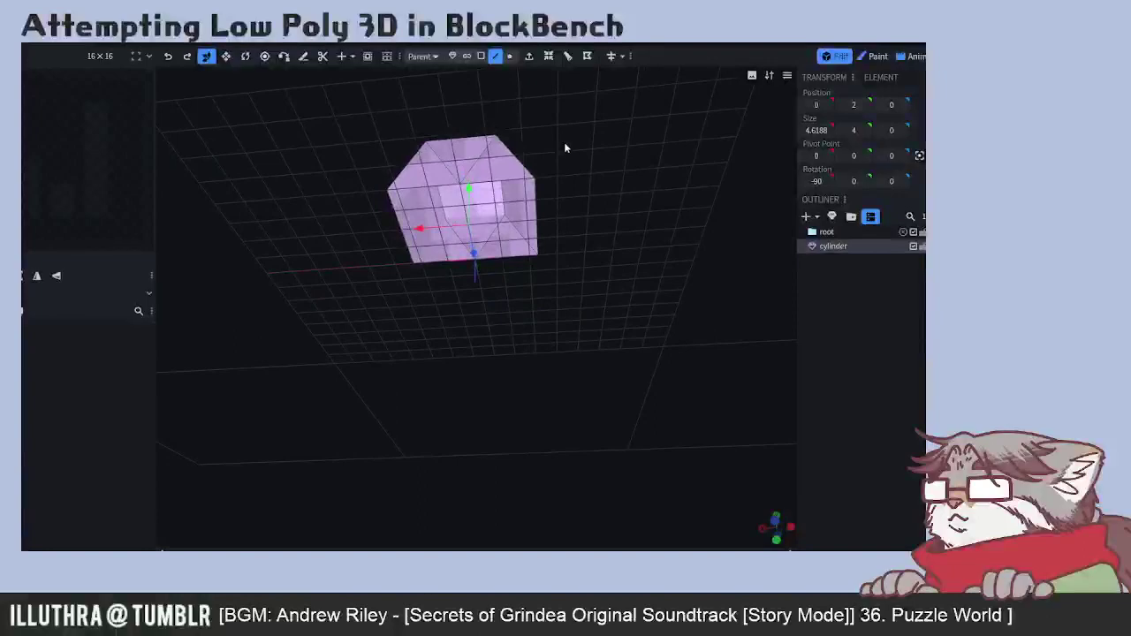
click(538, 223)
click(432, 216)
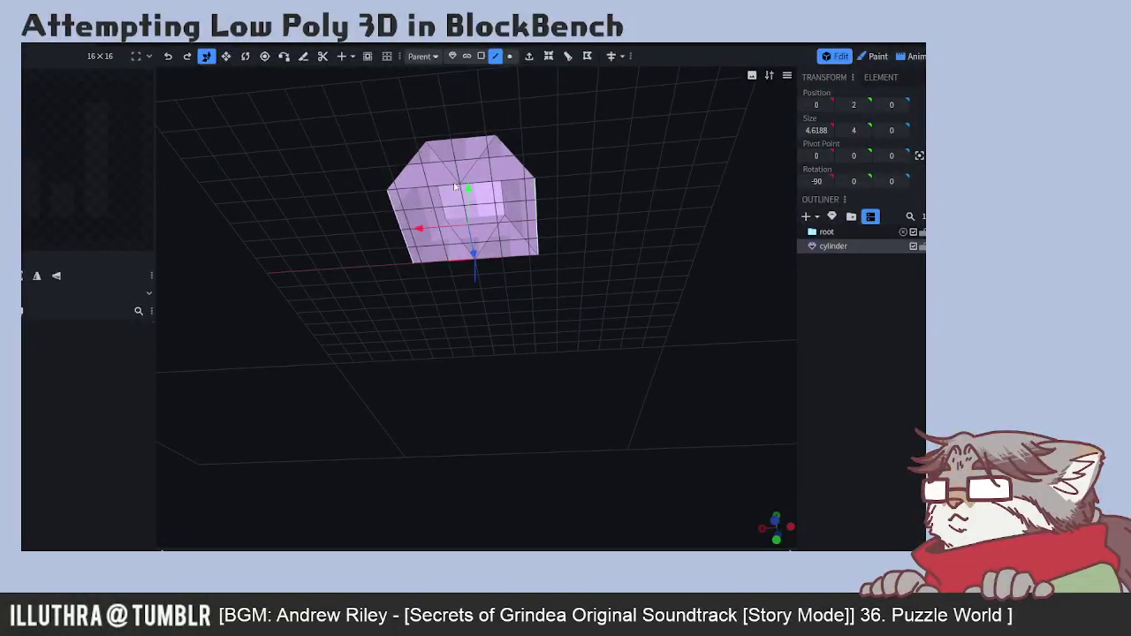
drag(592, 98, 531, 221)
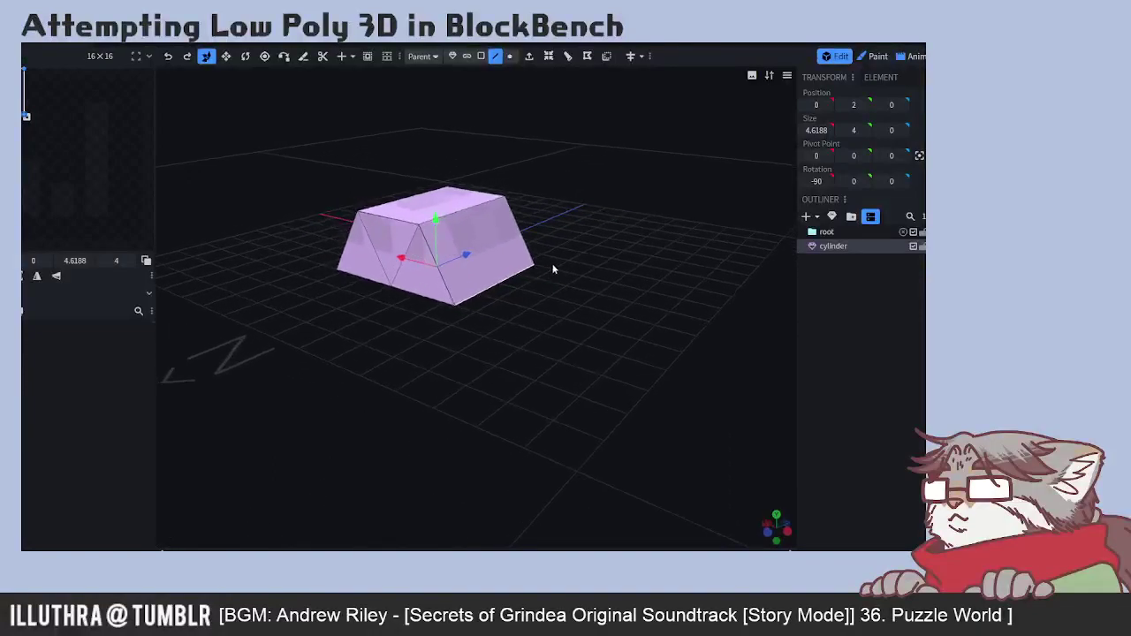
- Select the triangular faces of the mesh's north end and extrude them outwards by 1
click(481, 56)
click(408, 251)
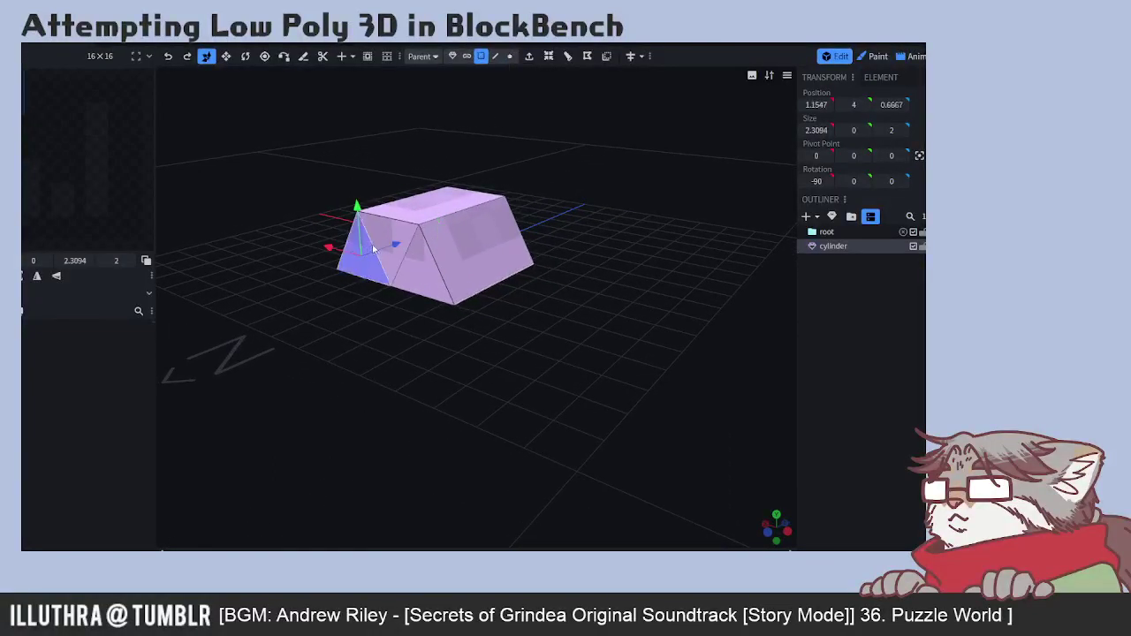
shift+click(423, 274)
key(e)
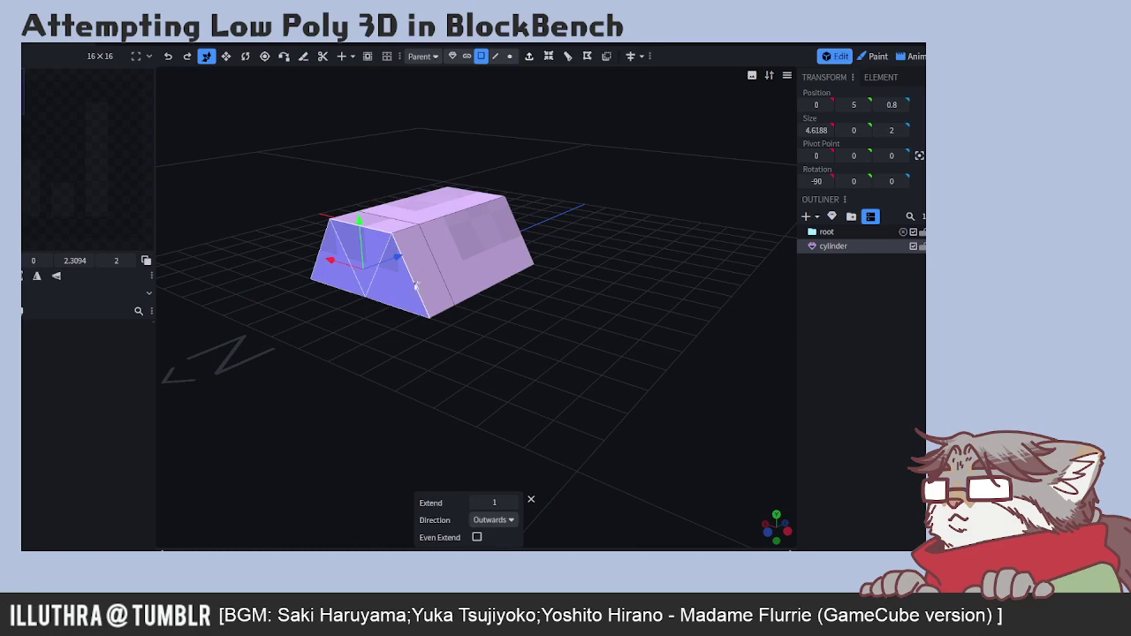
- Select the upper edge of the extruded north end and lower it to form a slope
click(495, 56)
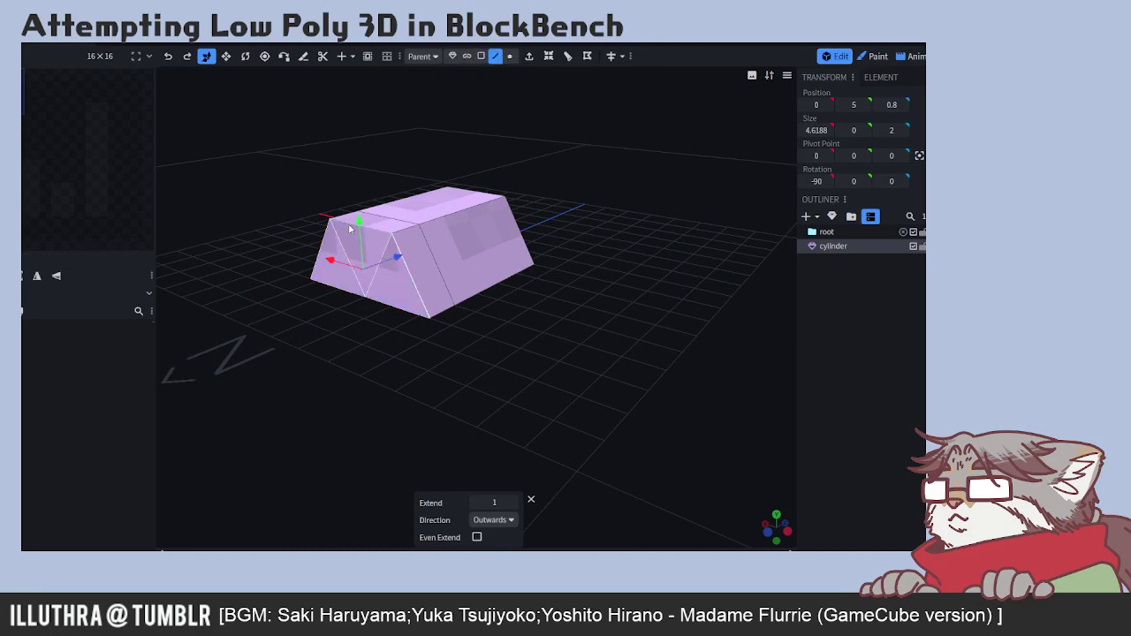
click(349, 229)
drag(357, 182, 358, 210)
- Turn on mirror modeling and move the north end's outer bottom corner vertices inwards by 1 along X
drag(530, 336, 557, 311)
click(509, 56)
click(480, 313)
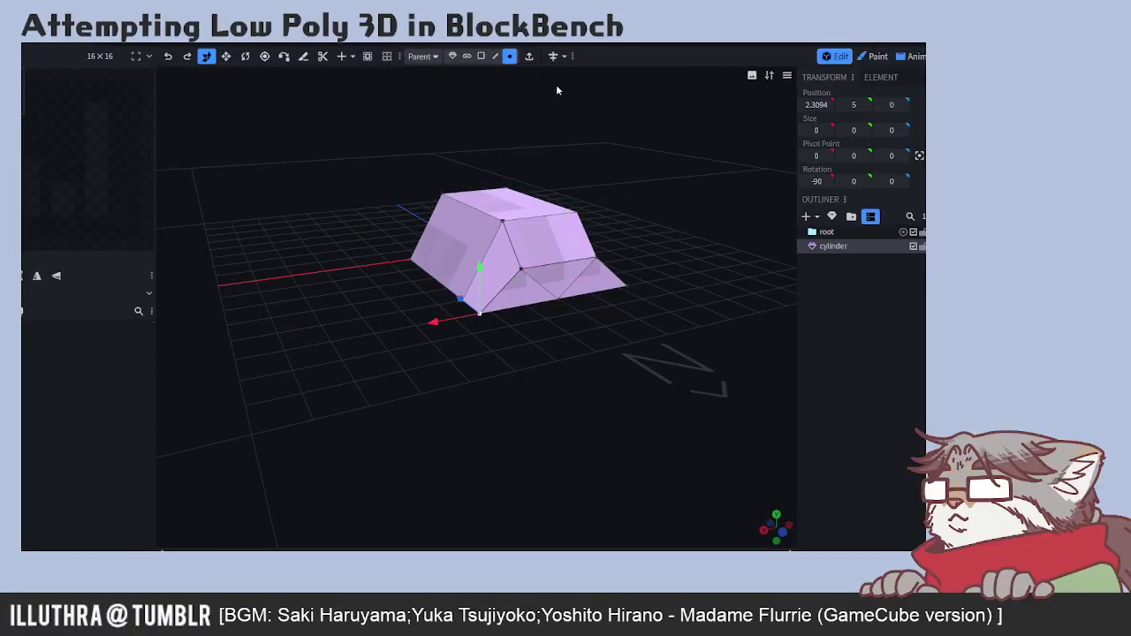
click(553, 56)
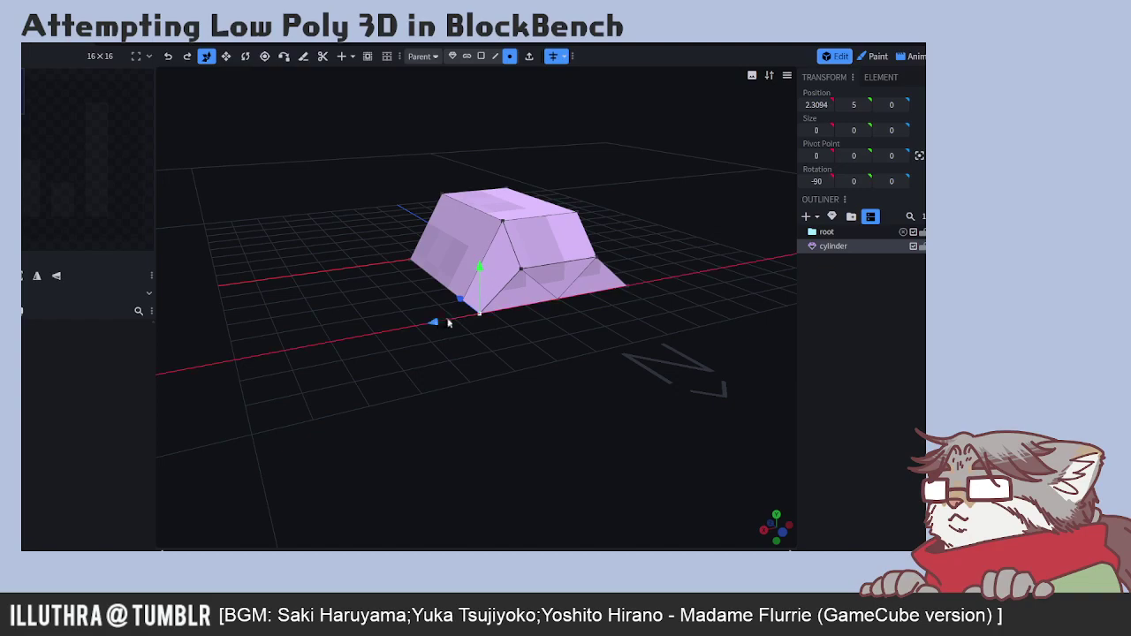
drag(449, 324, 469, 321)
drag(634, 323, 554, 322)
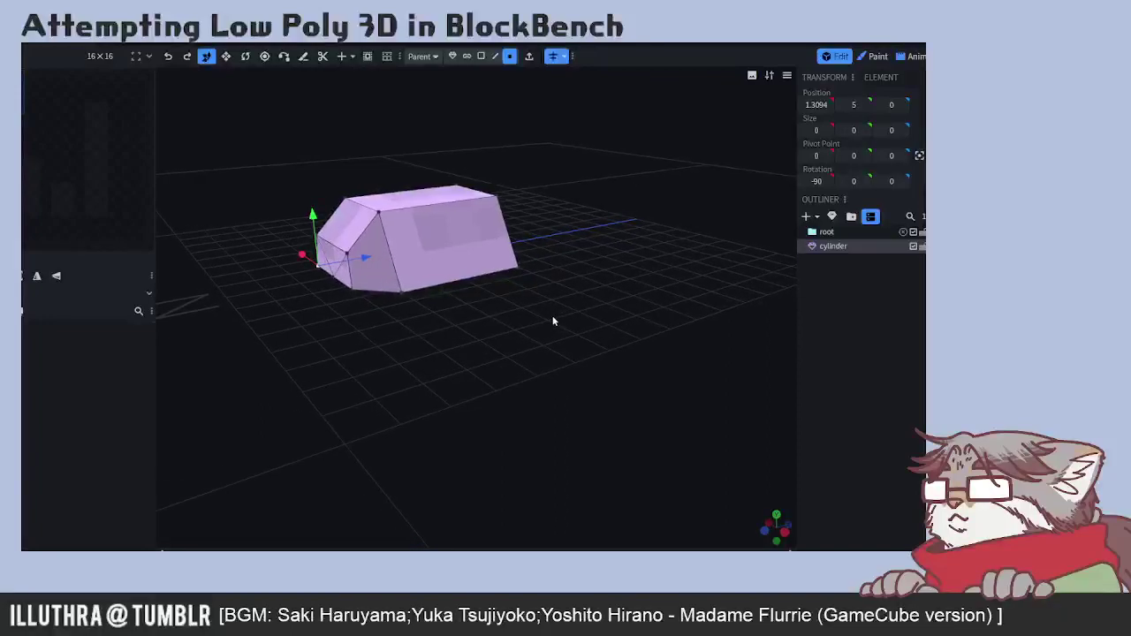
- Try raising the north end's front faces, and undo the edits back to before that end was extruded
click(480, 56)
click(324, 259)
click(331, 257)
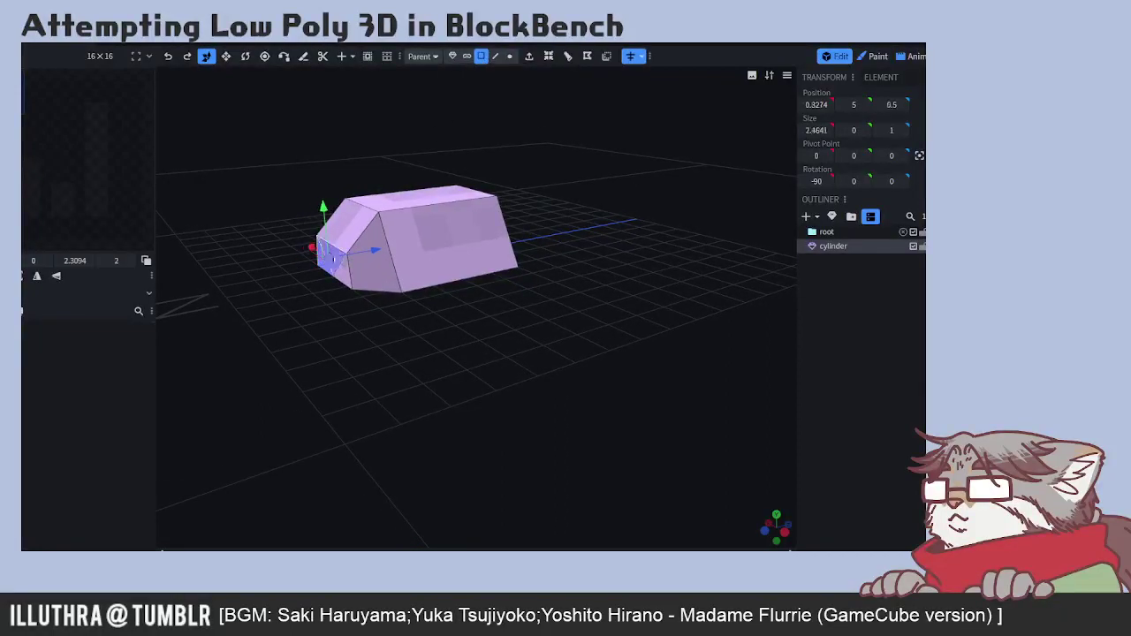
click(371, 258)
click(341, 265)
drag(324, 208, 324, 177)
drag(449, 267, 585, 243)
key(ctrl+z)
key(ctrl+z)
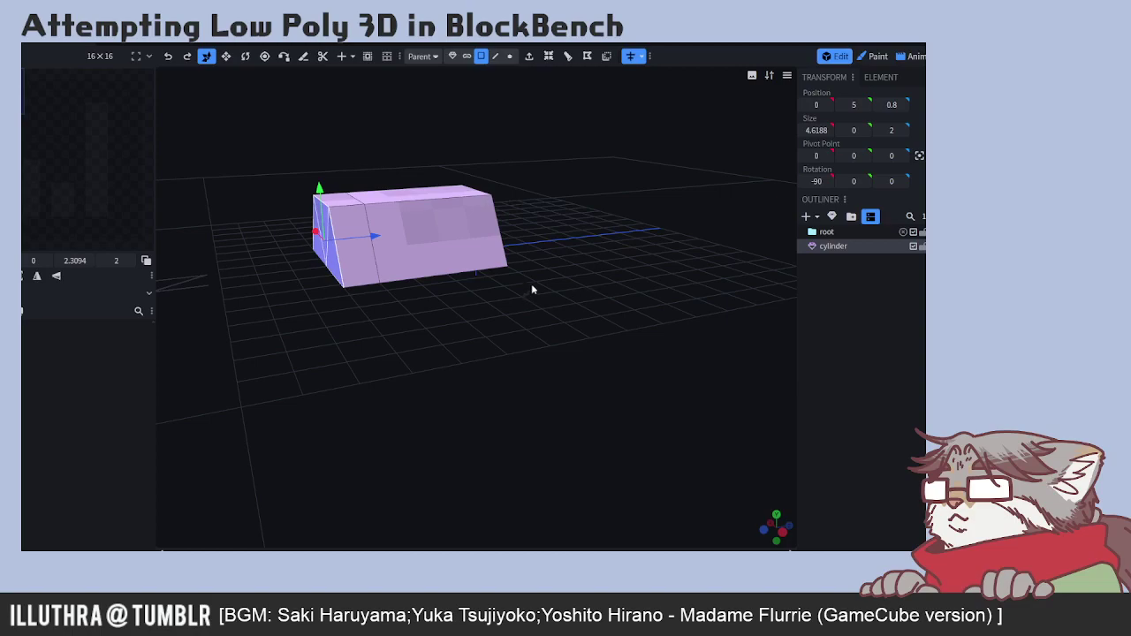
key(ctrl+z)
- Try pulling the south end's bottom-centre vertex outwards by 2, and undo the move
drag(575, 284, 480, 288)
click(509, 56)
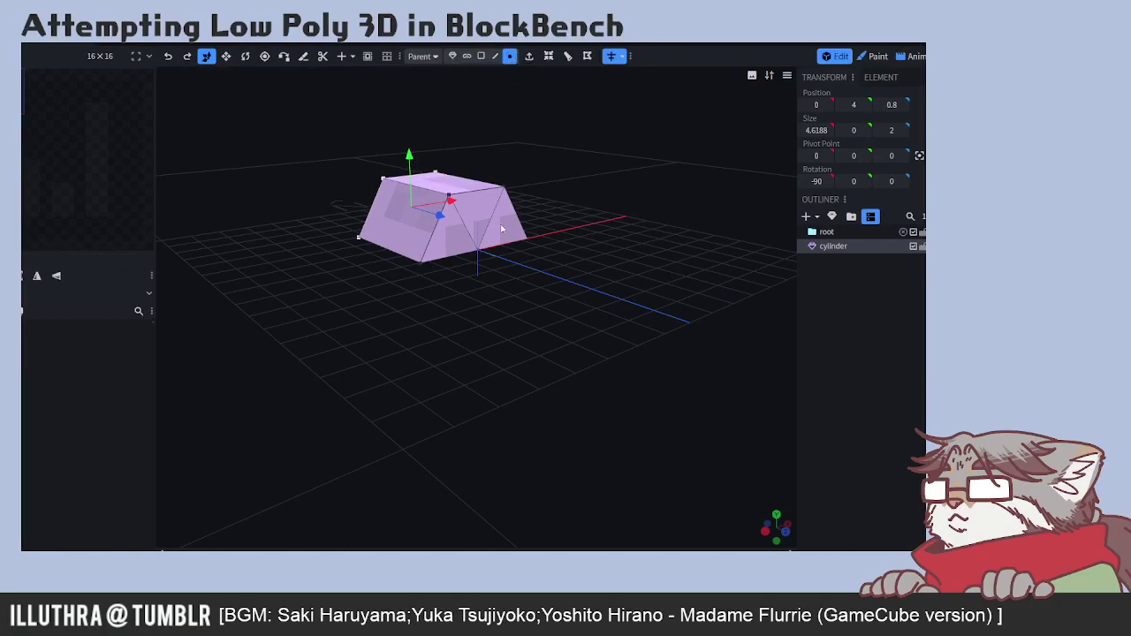
click(479, 251)
drag(507, 262, 543, 283)
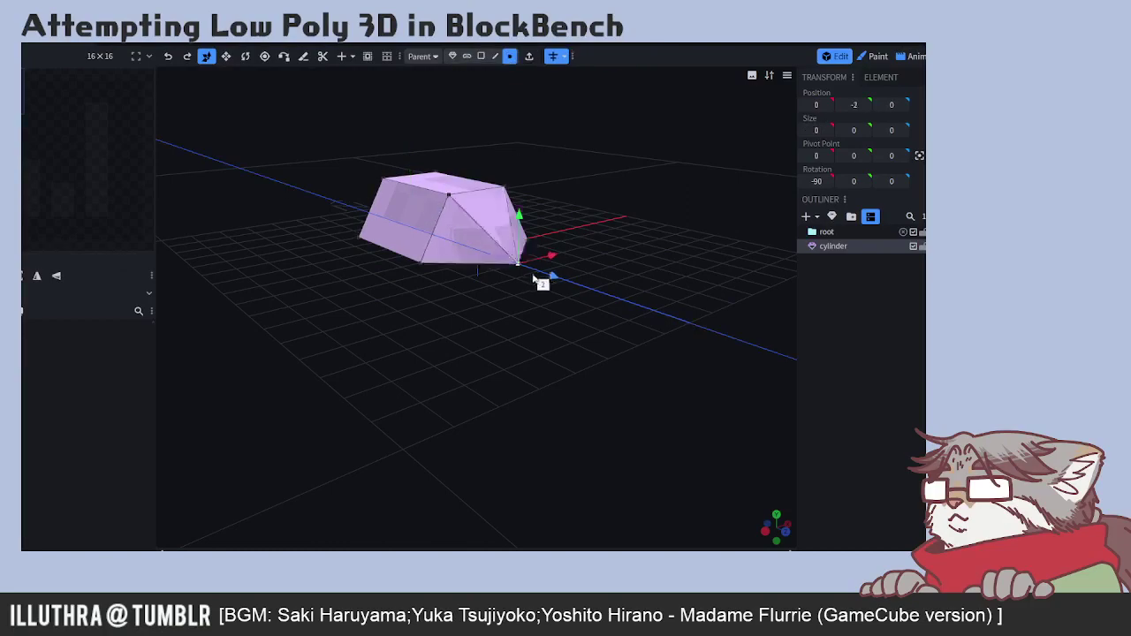
drag(423, 300, 377, 316)
key(ctrl+z)
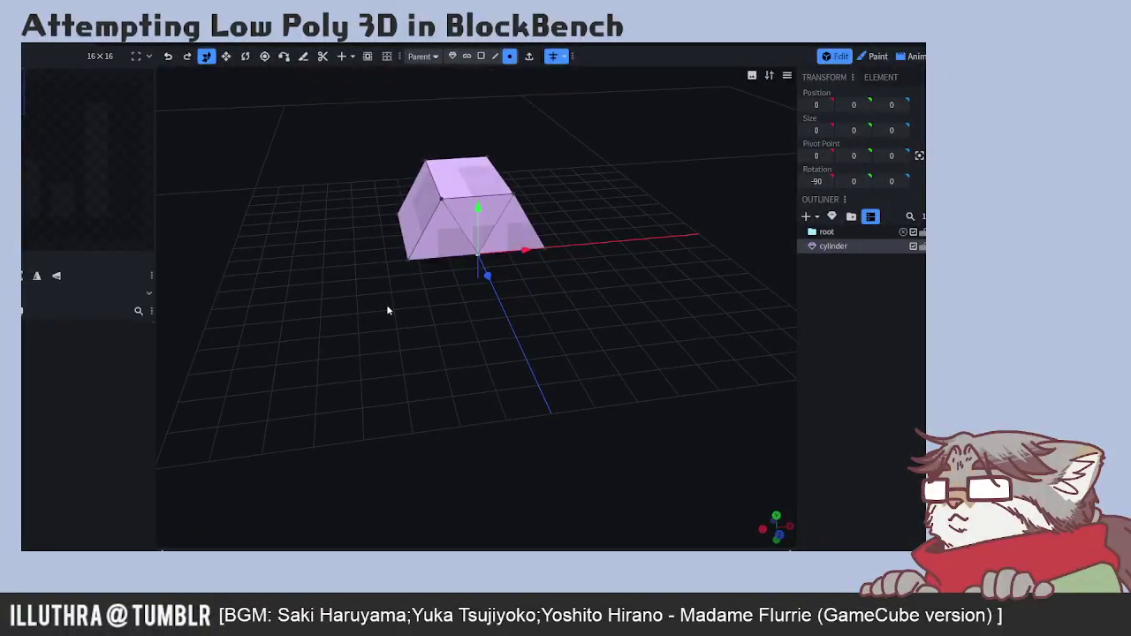
- Select the triangular faces of the south end and extrude them outwards by 1
click(481, 56)
click(473, 213)
key(e)
drag(494, 297, 533, 298)
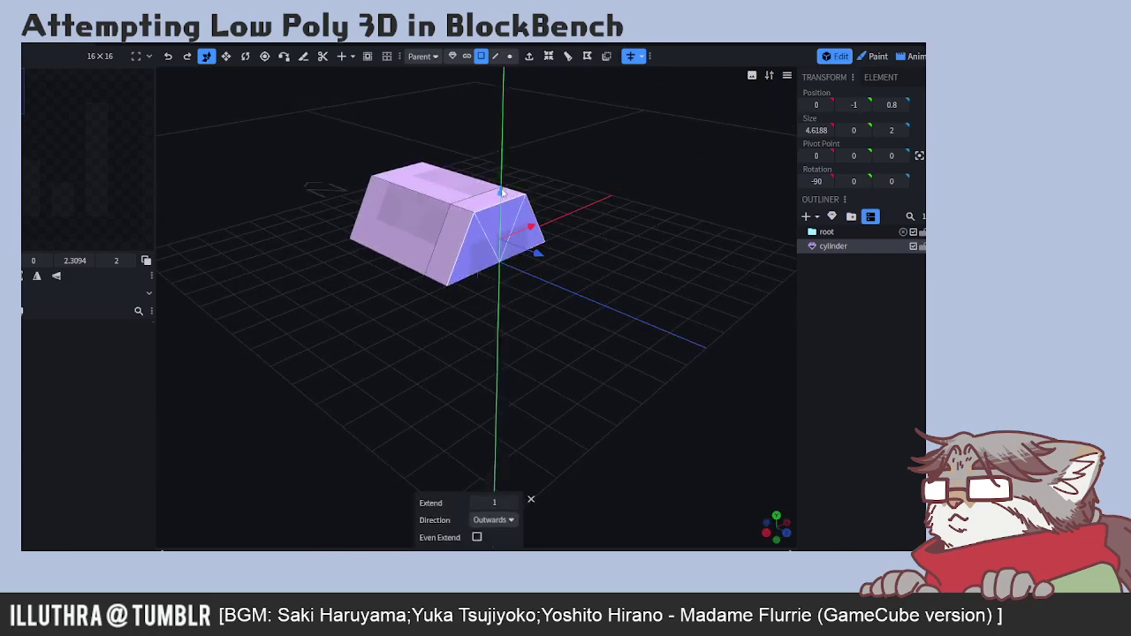
- Scale the extruded south end faces down to a height of 1 and a width of 2.6188, keeping the base level
click(225, 56)
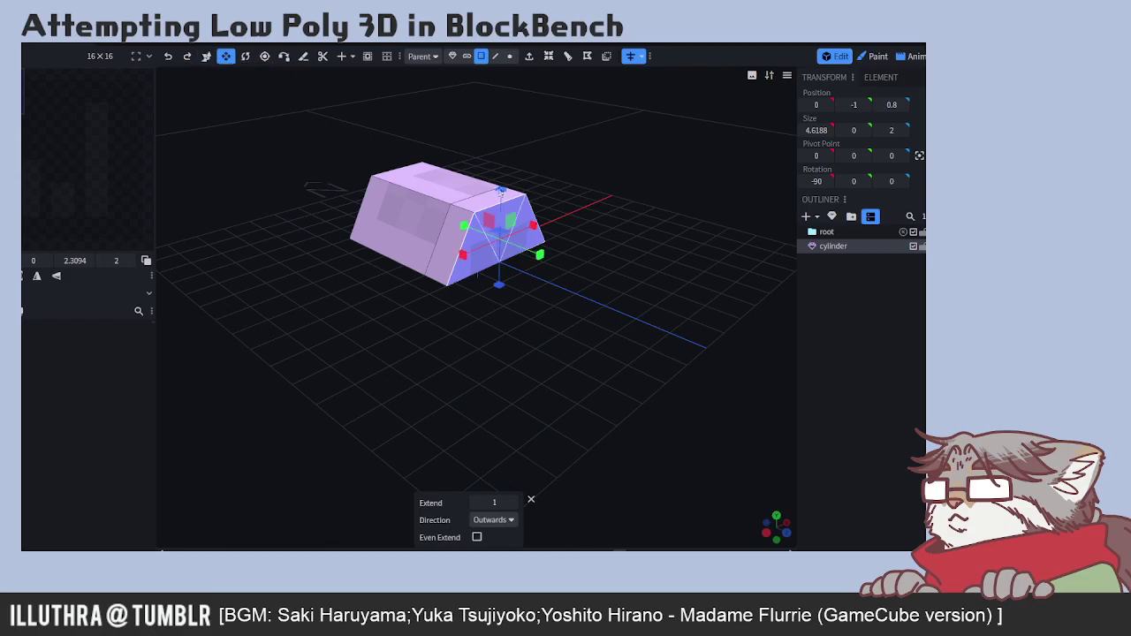
mouse_move(500, 189)
mouse_down()
mouse_move(499, 220)
mouse_move(502, 190)
mouse_move(502, 209)
mouse_up()
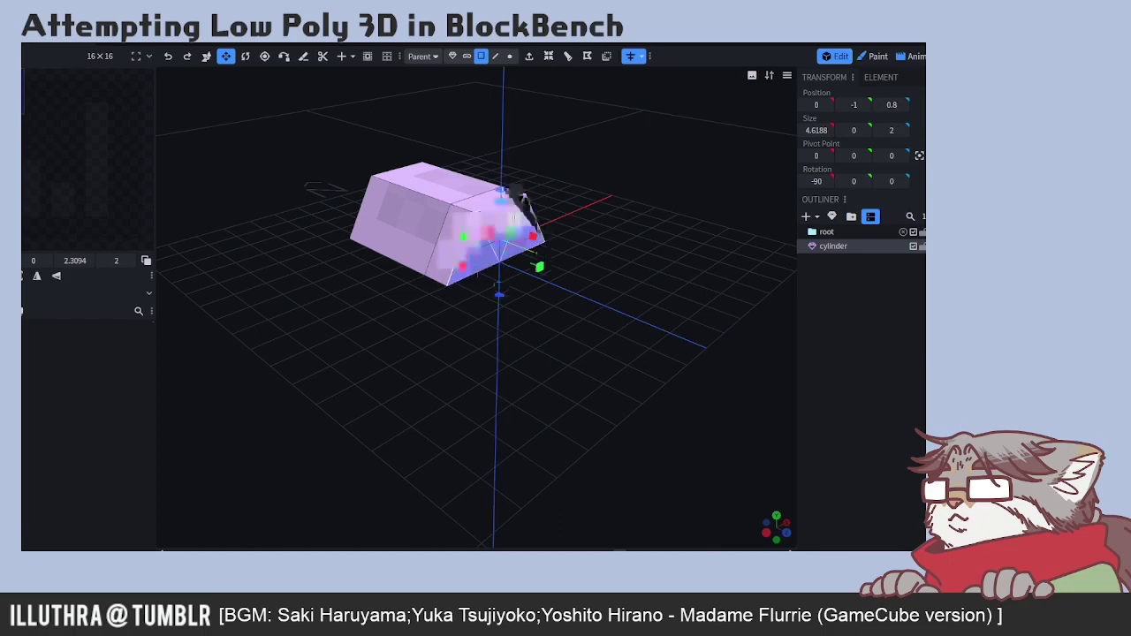
drag(429, 339, 500, 318)
drag(625, 353, 465, 381)
scroll(588, 341, up, 5)
scroll(465, 381, down, 1)
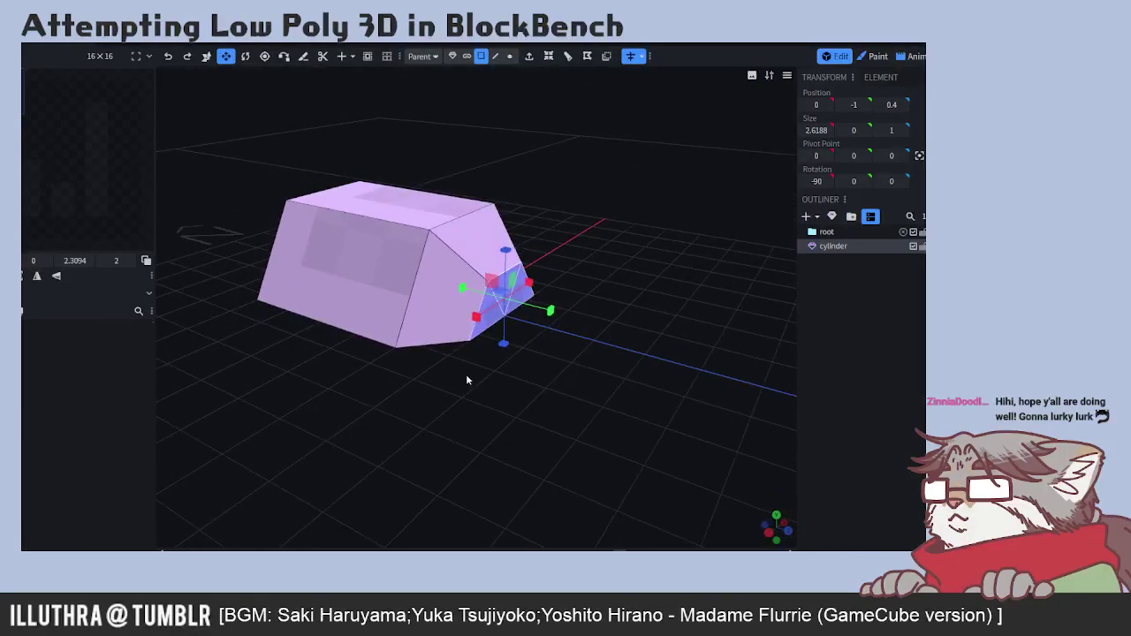
- Select the bottom-centre vertex of the south end and pull it outwards by 1 into a point
click(510, 56)
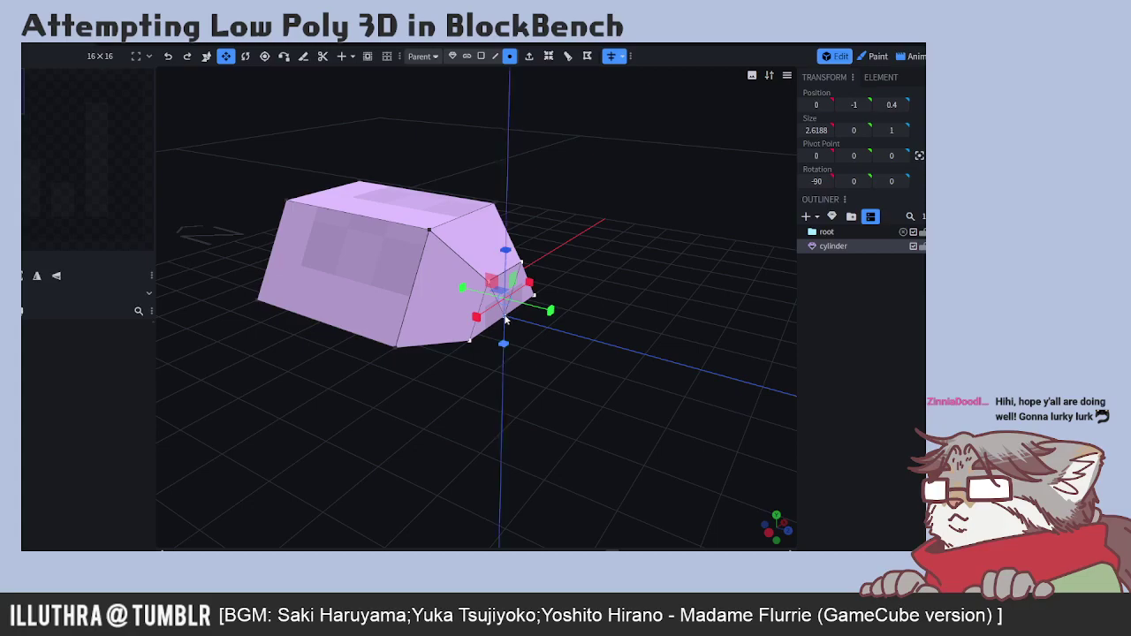
click(450, 255)
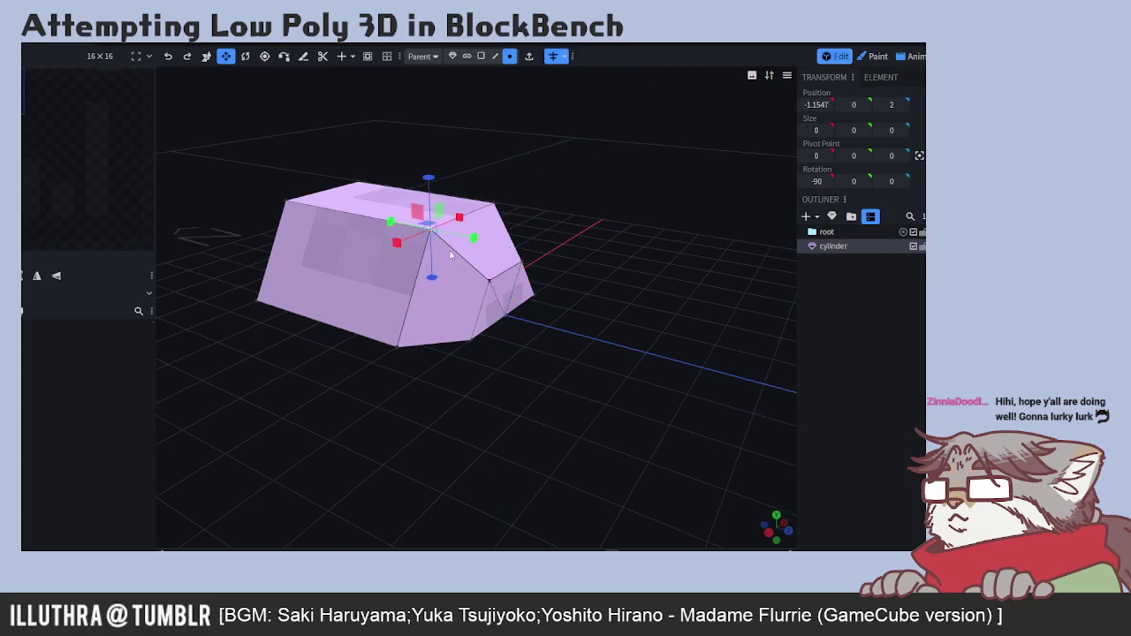
click(506, 320)
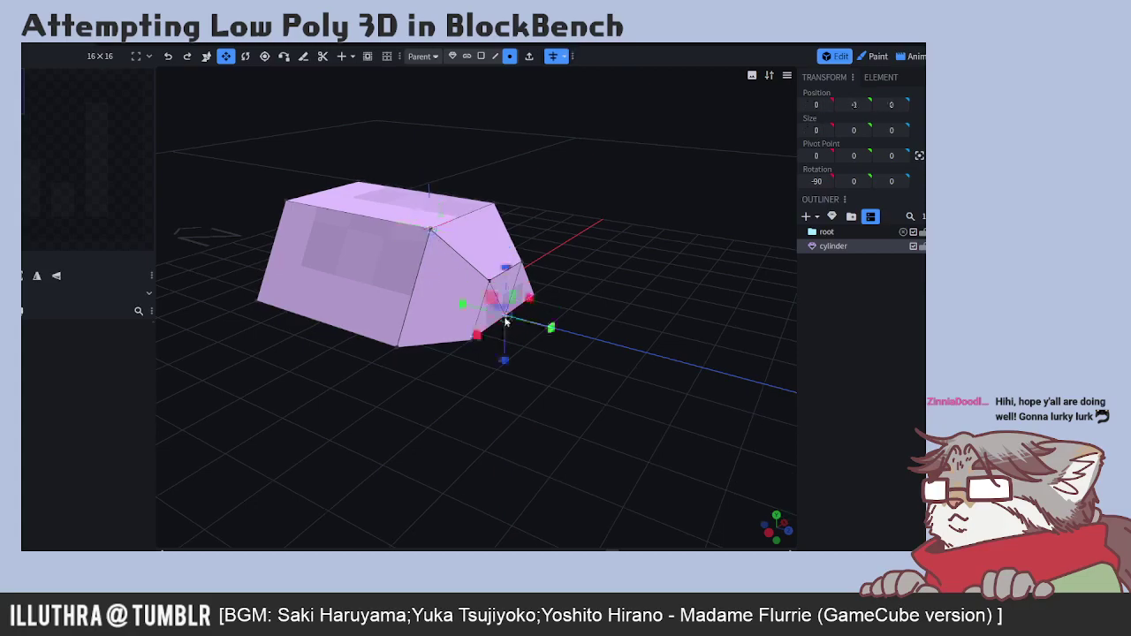
click(206, 56)
drag(568, 341, 584, 338)
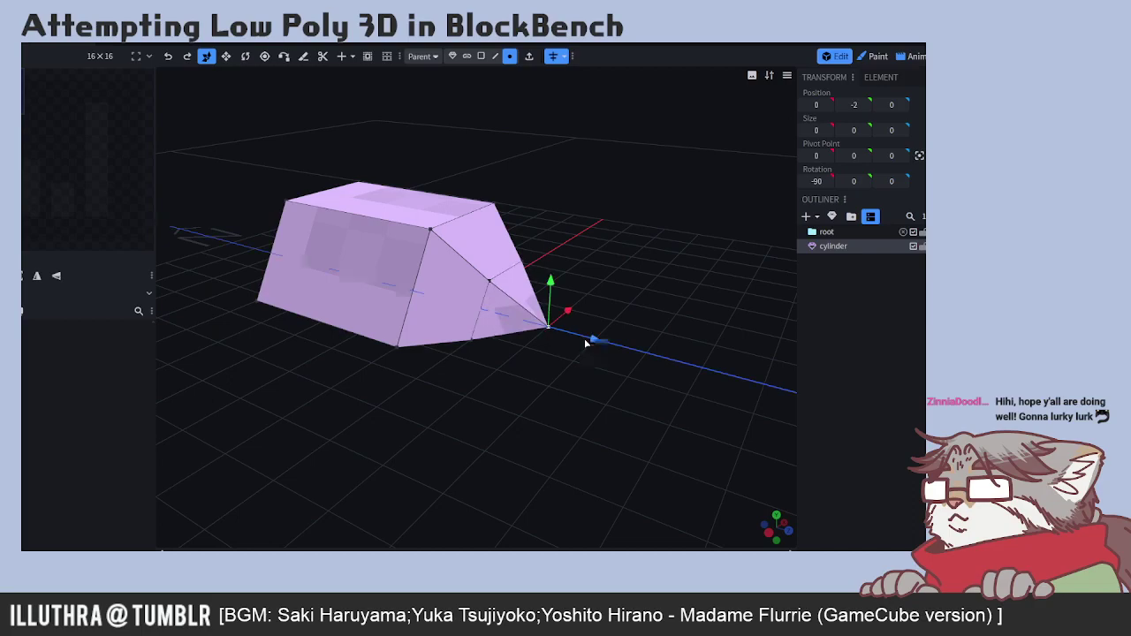
- Select all the triangular faces of the north end and extrude them outwards by 1
drag(472, 379, 636, 396)
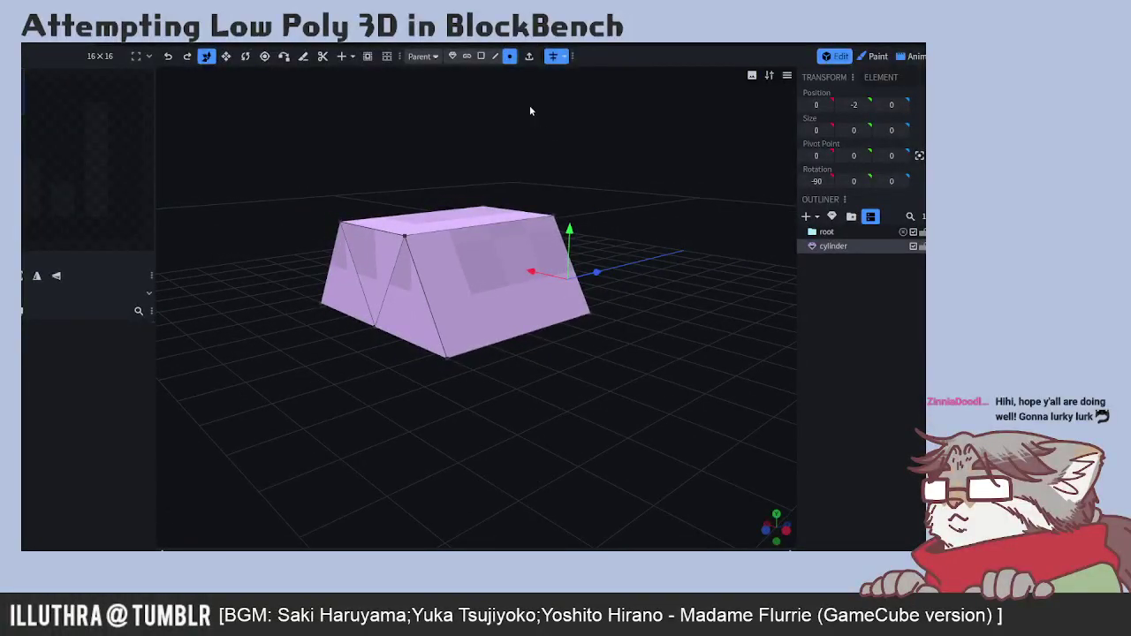
click(480, 55)
click(353, 285)
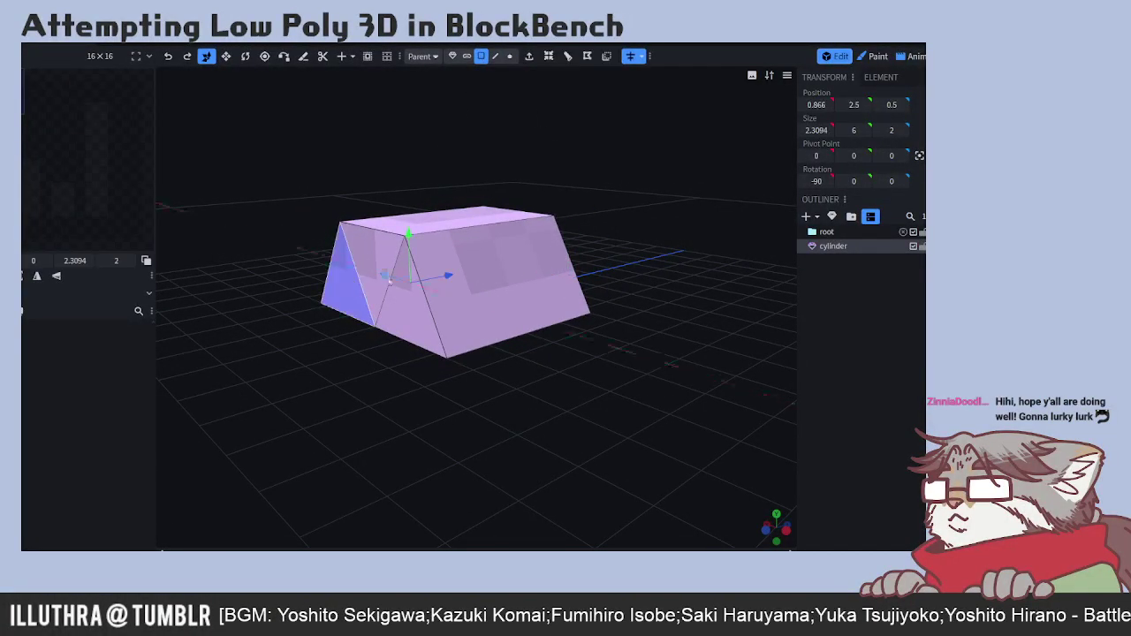
shift+click(406, 317)
key(e)
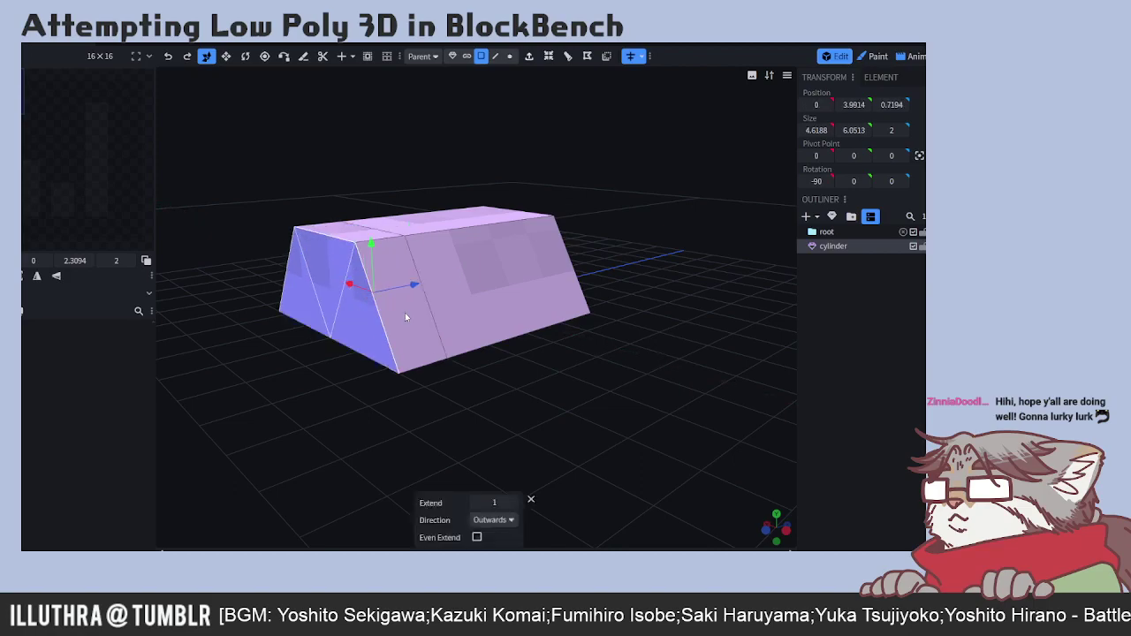
- Try lowering the top edge of the extruded north end by 1, and undo the move
drag(437, 259, 654, 194)
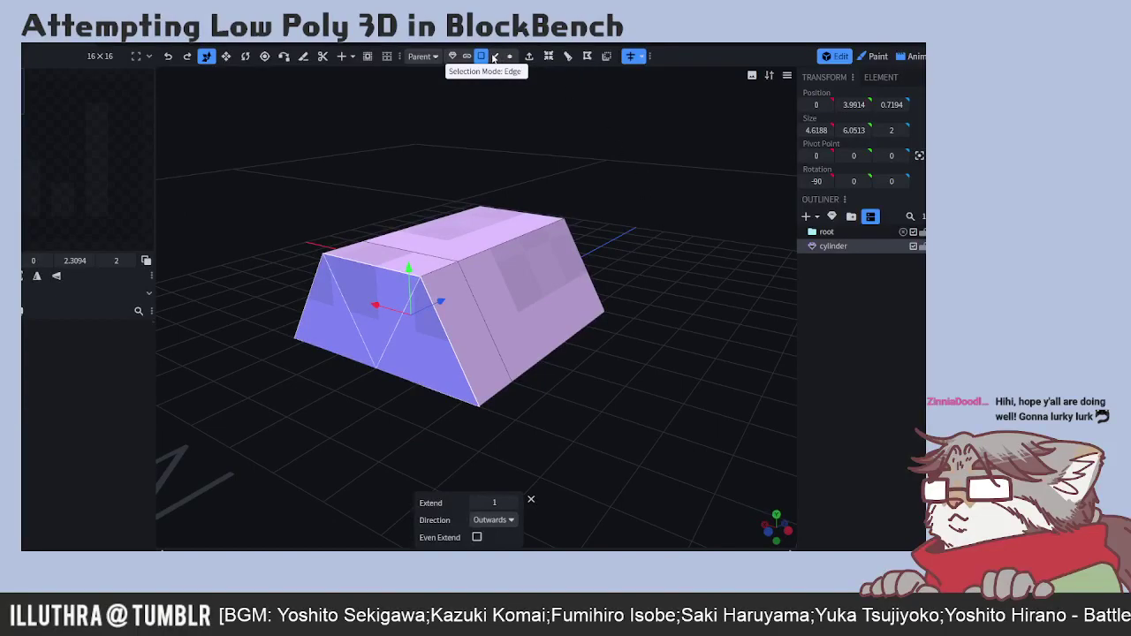
click(495, 56)
click(373, 247)
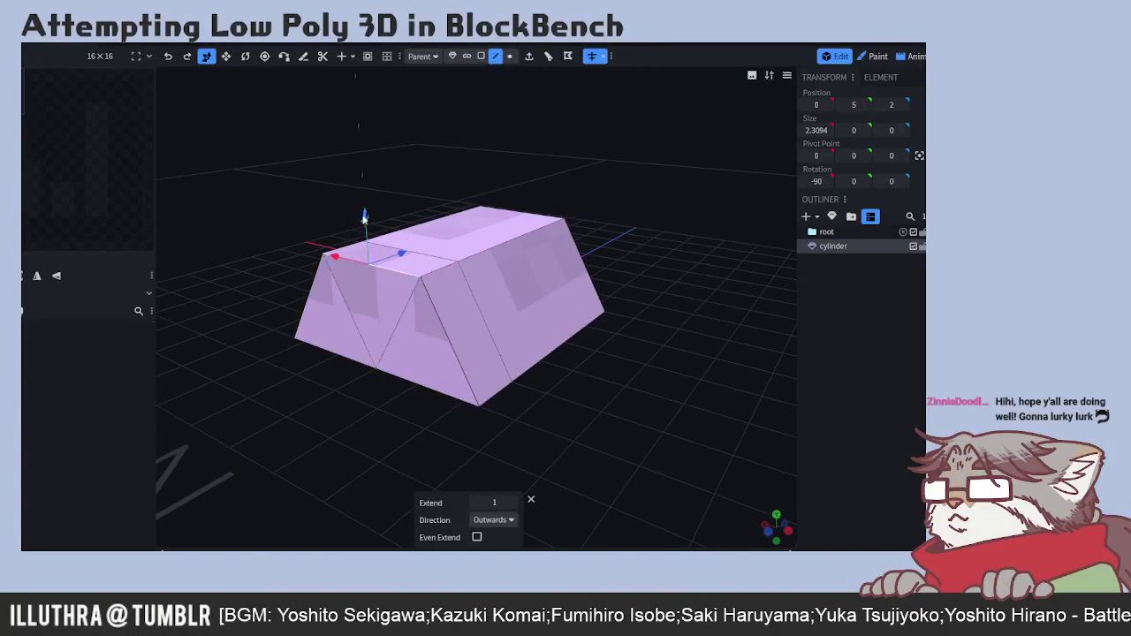
drag(401, 254, 374, 253)
drag(639, 268, 698, 258)
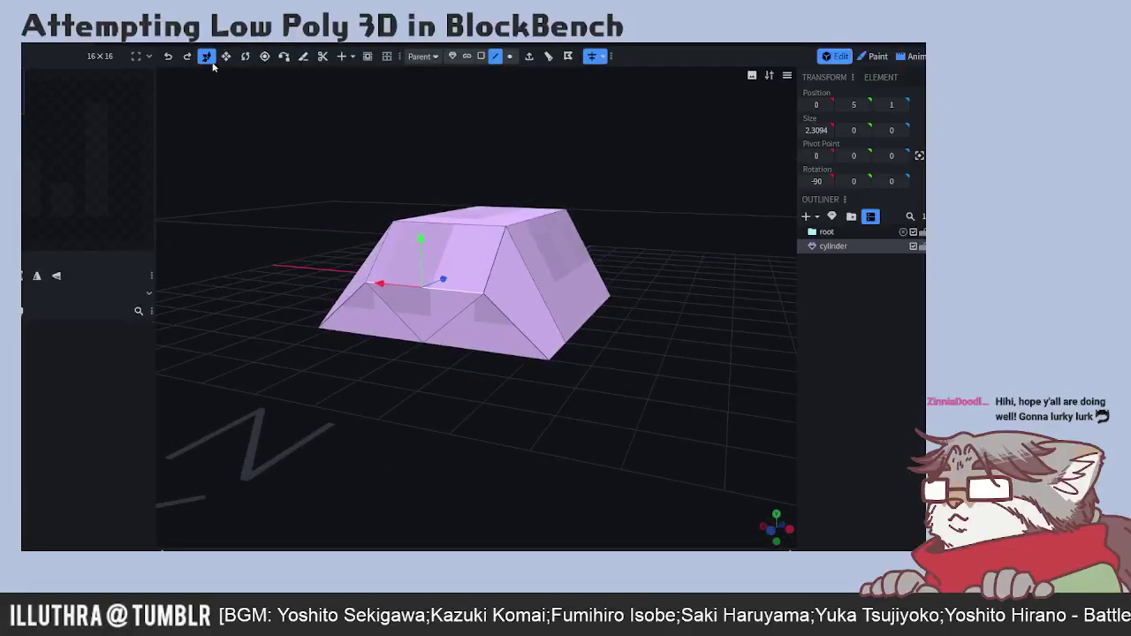
click(226, 56)
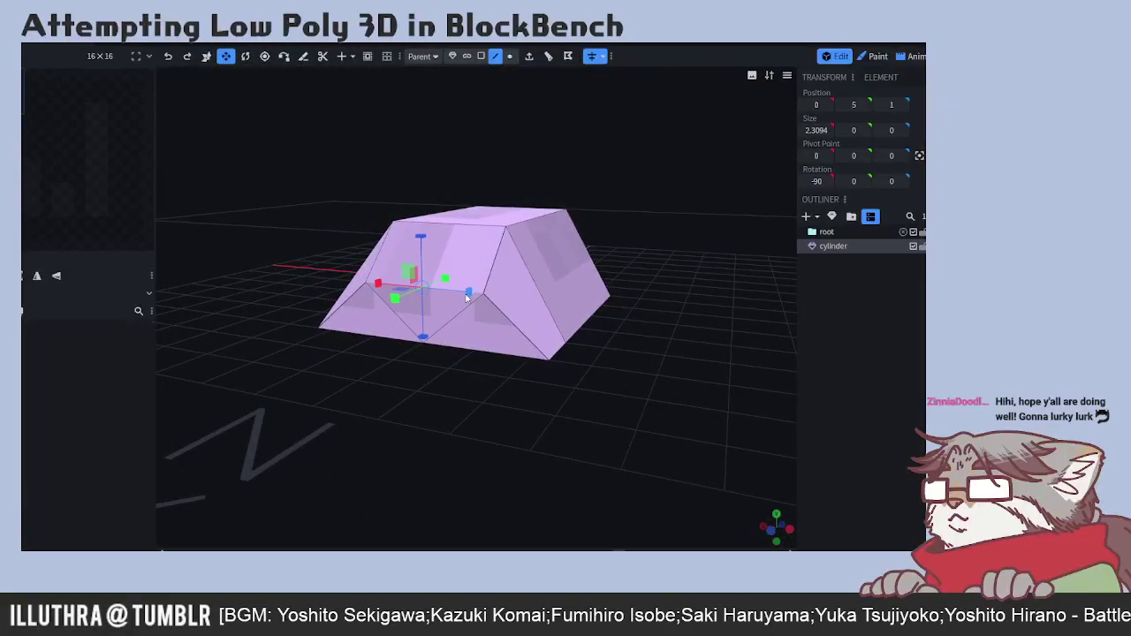
key(ctrl+z)
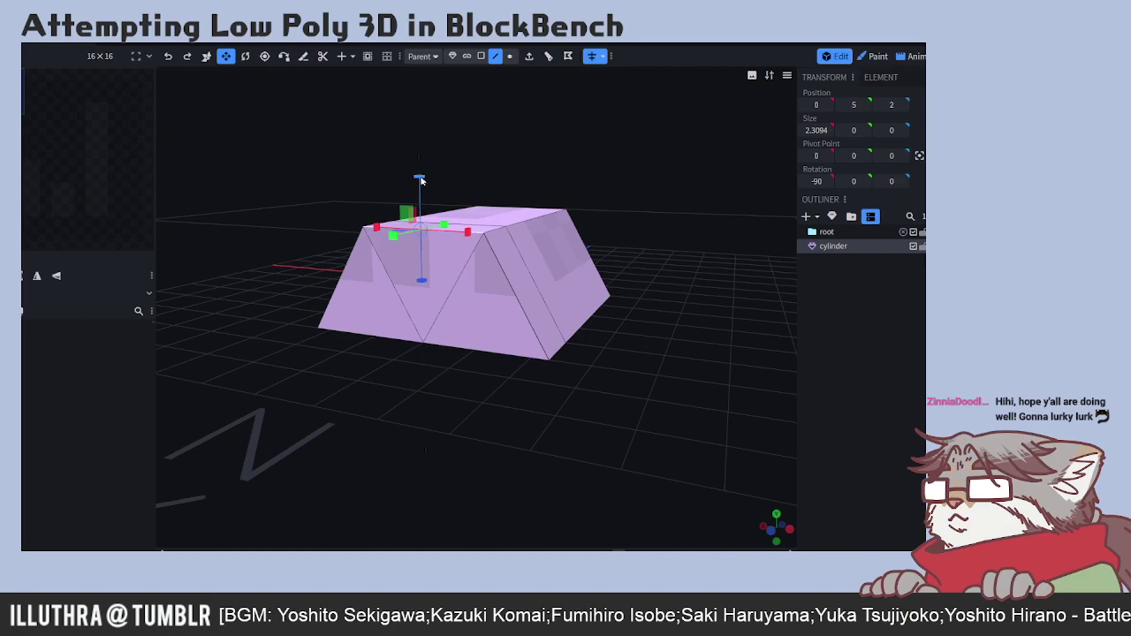
- Scale the extruded north end faces down to a height of 1 and a width of 2.6188
drag(591, 272, 644, 370)
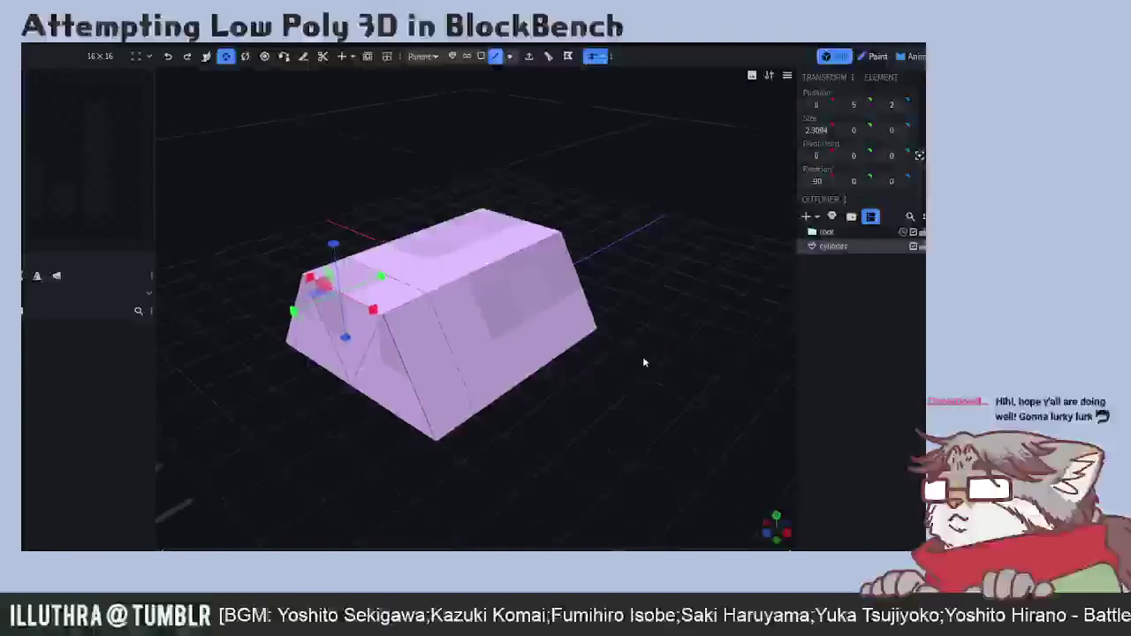
click(481, 55)
click(363, 339)
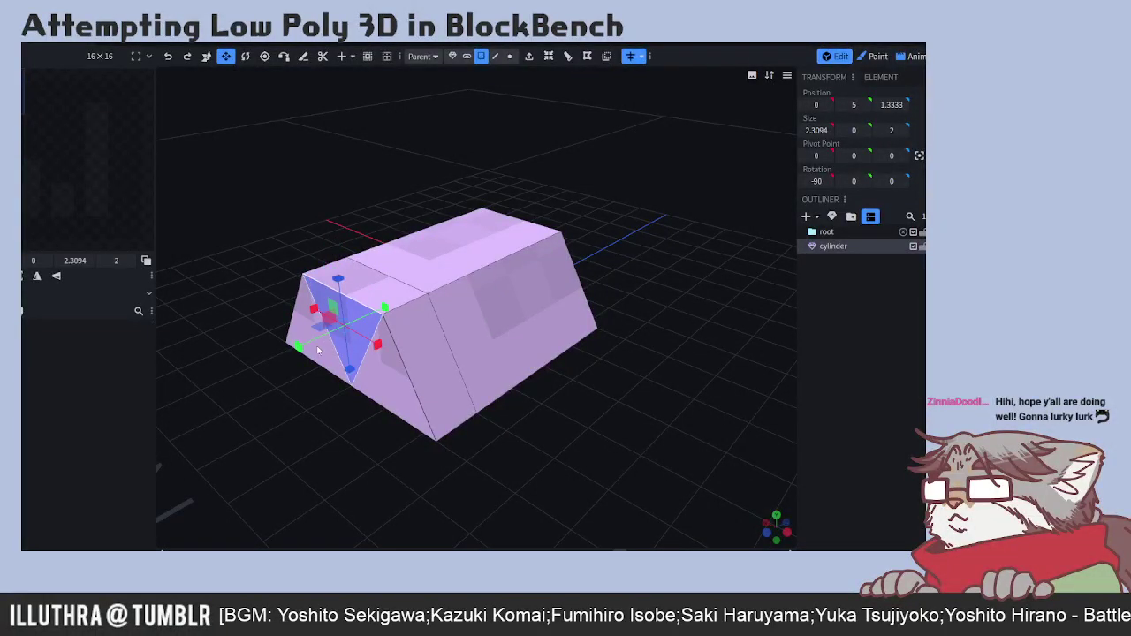
shift+click(385, 368)
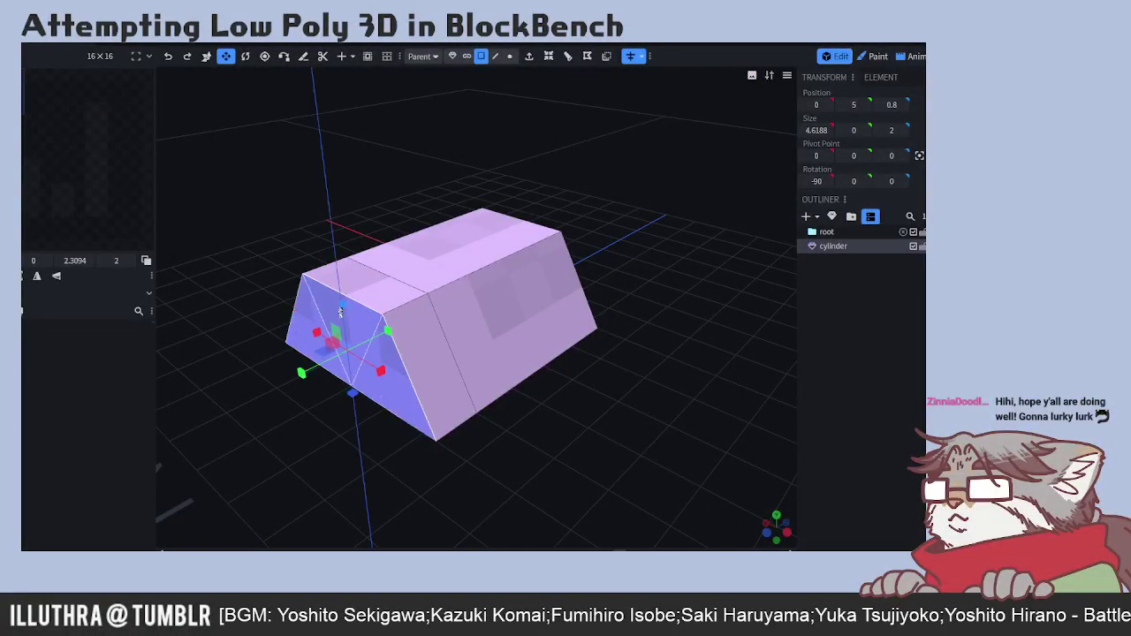
click(341, 335)
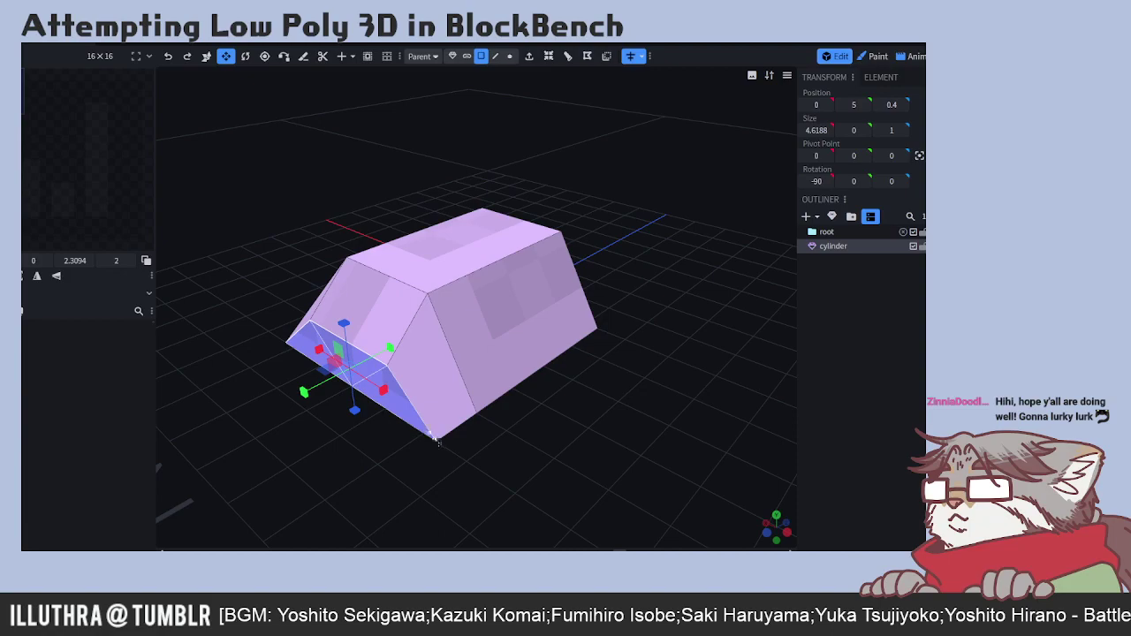
drag(368, 383, 609, 383)
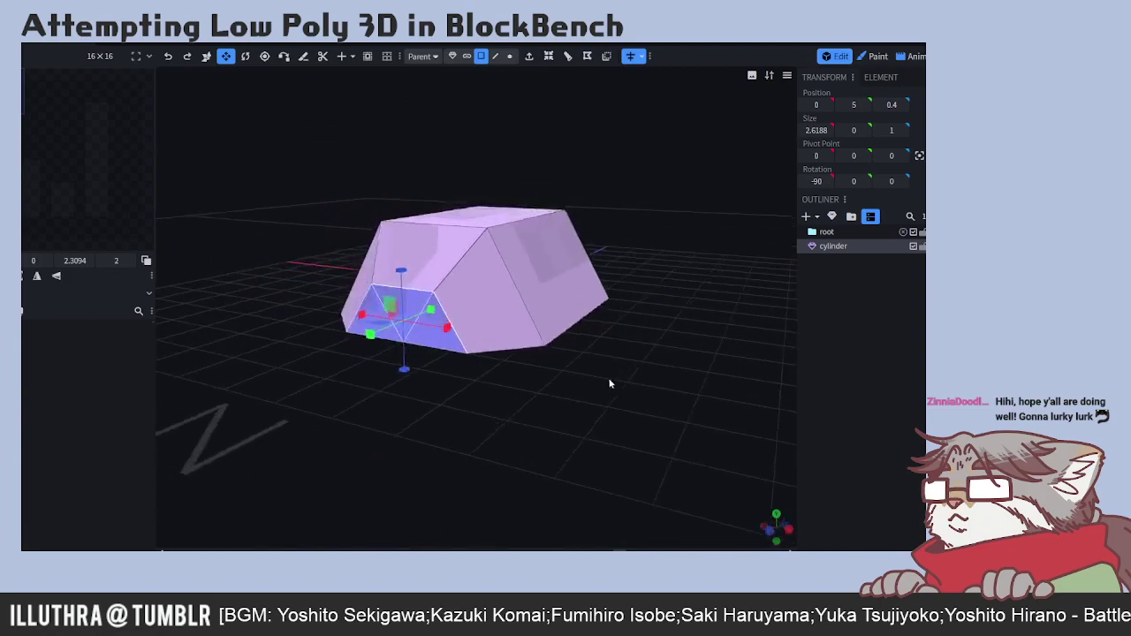
- Select the bottom-centre vertex of the north end and pull it outwards by 1 into a point
click(509, 55)
click(406, 343)
click(211, 57)
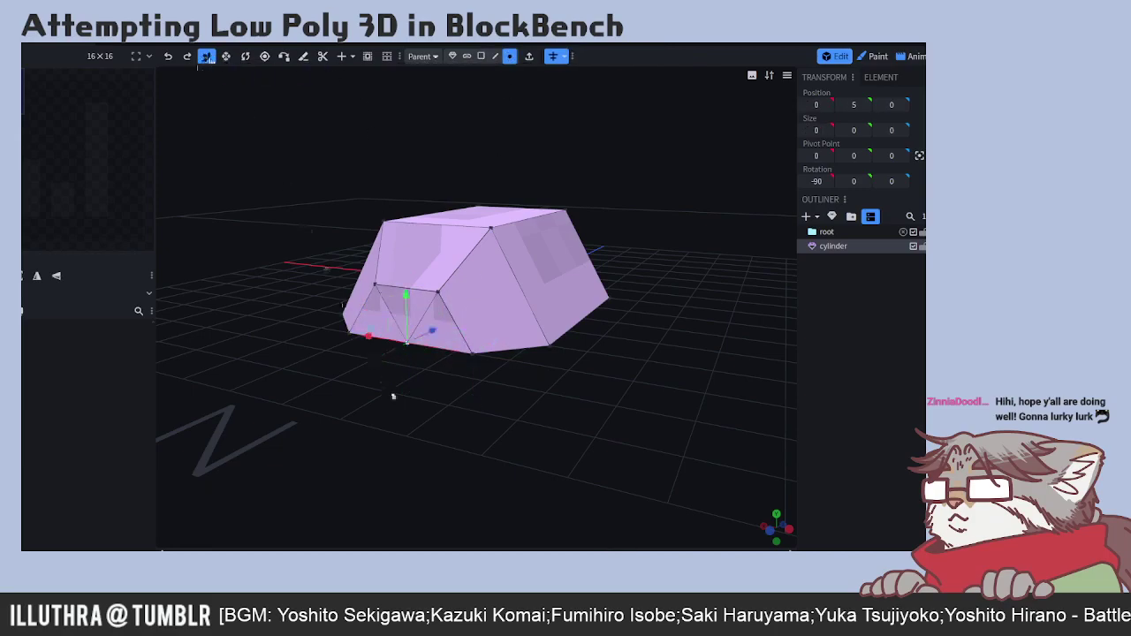
drag(424, 343, 537, 365)
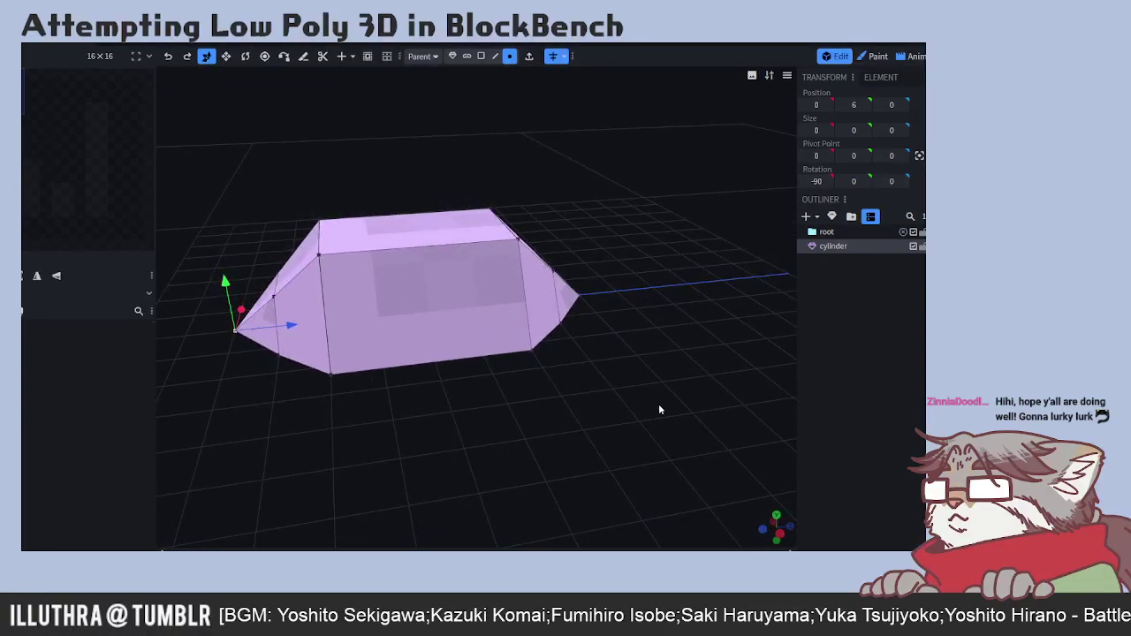
drag(651, 406, 406, 428)
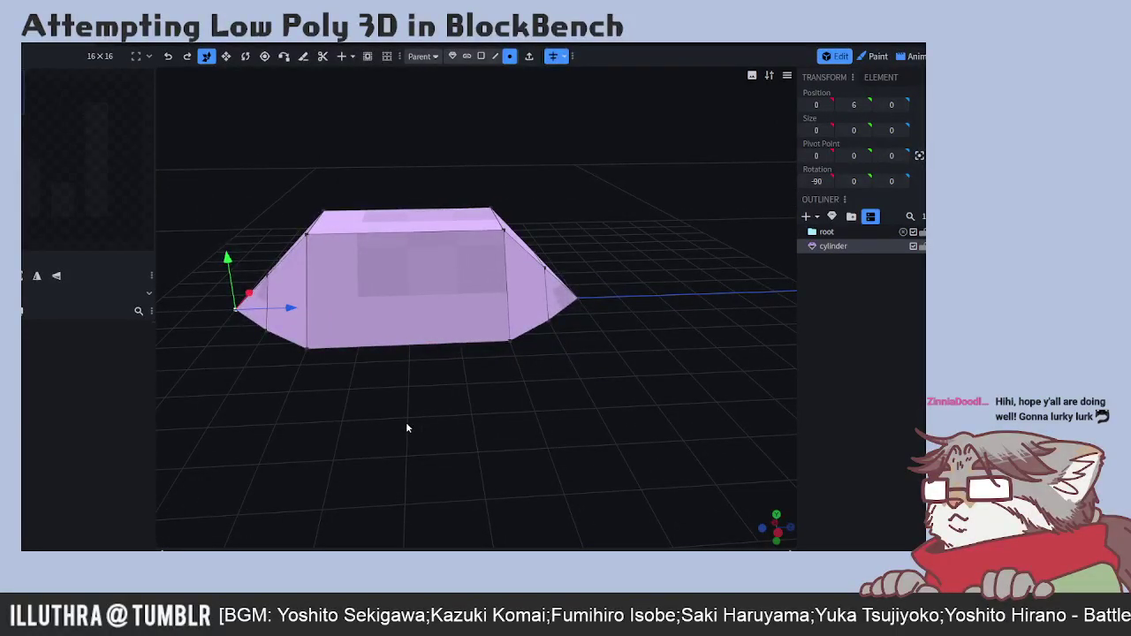
- Select the mesh's top face and lower it by 0.5 to flatten the body
click(480, 55)
click(383, 220)
drag(409, 176, 406, 199)
drag(672, 283, 657, 356)
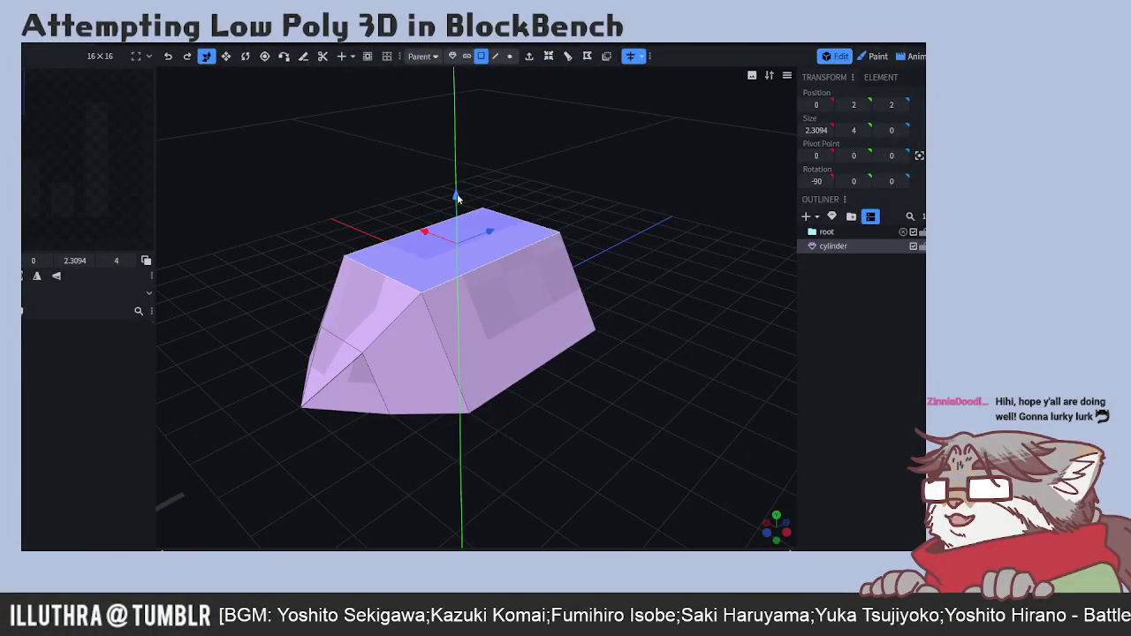
drag(456, 194, 462, 227)
drag(607, 388, 656, 375)
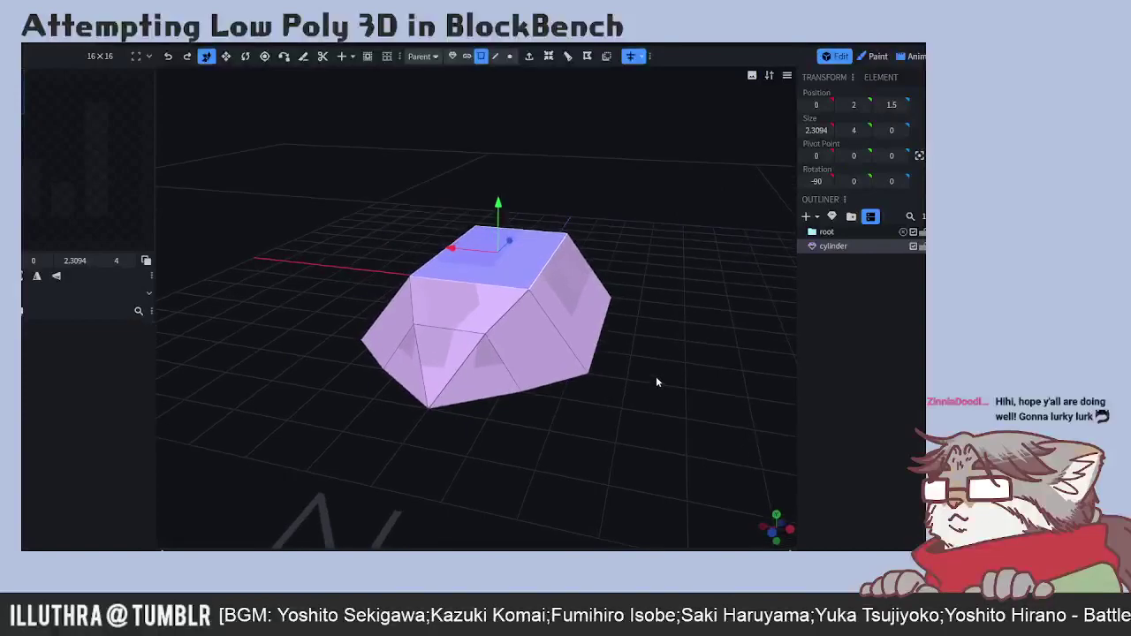
- Select the north end's tip vertex and raise it by 0.5
click(510, 57)
click(429, 407)
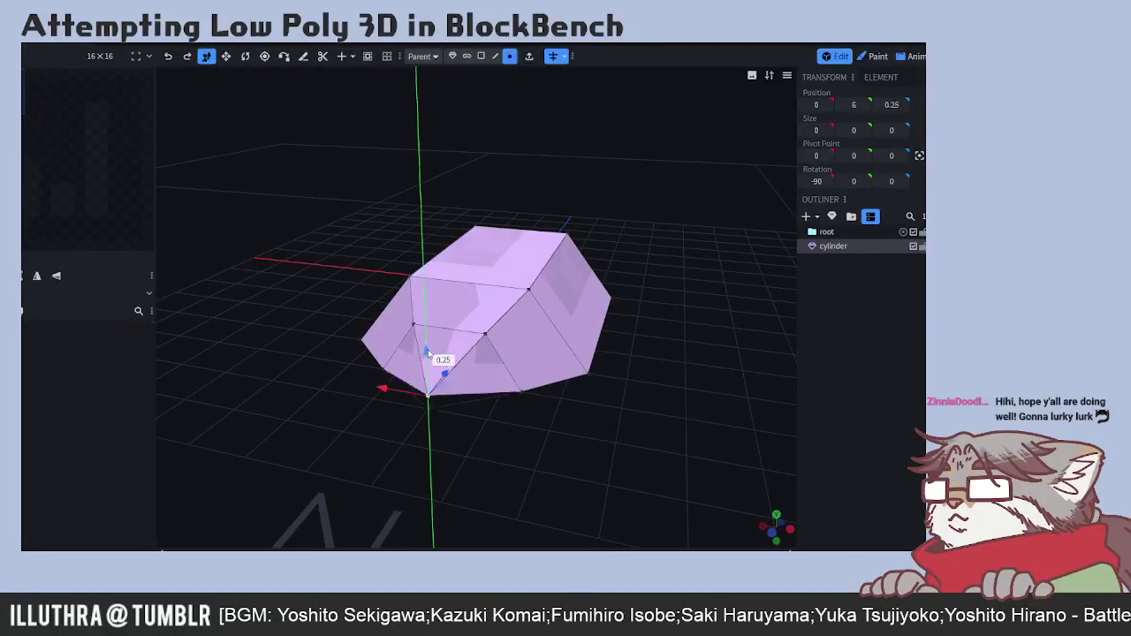
drag(426, 354, 437, 358)
drag(578, 433, 505, 433)
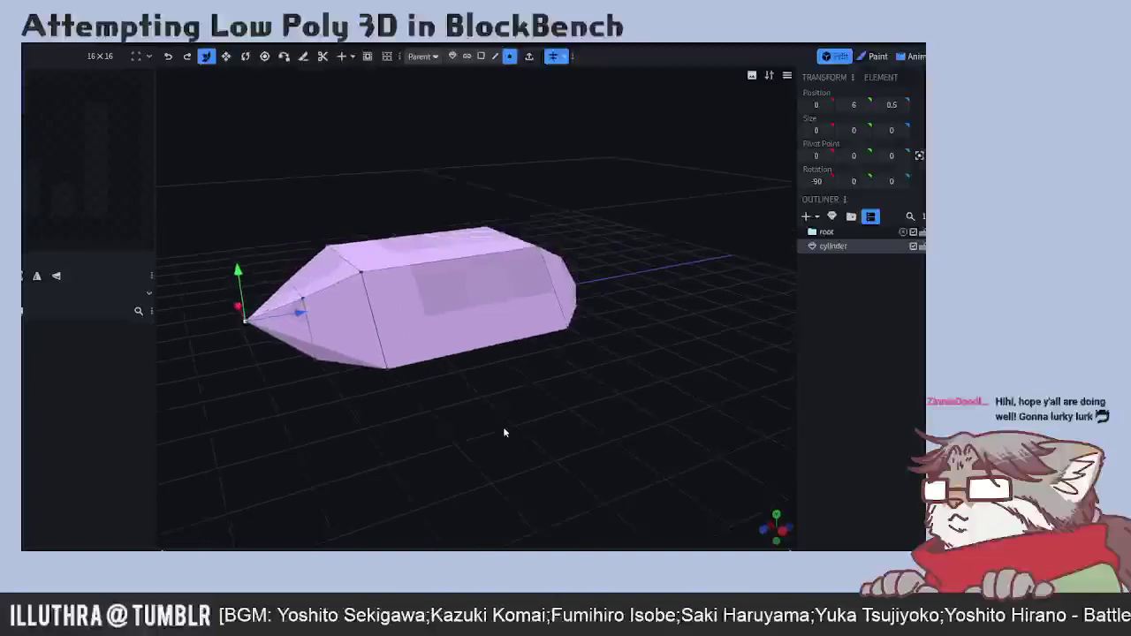
- Try raising the north tip vertex another 0.5 without splitting the concave quads, and undo the move
drag(237, 270, 239, 257)
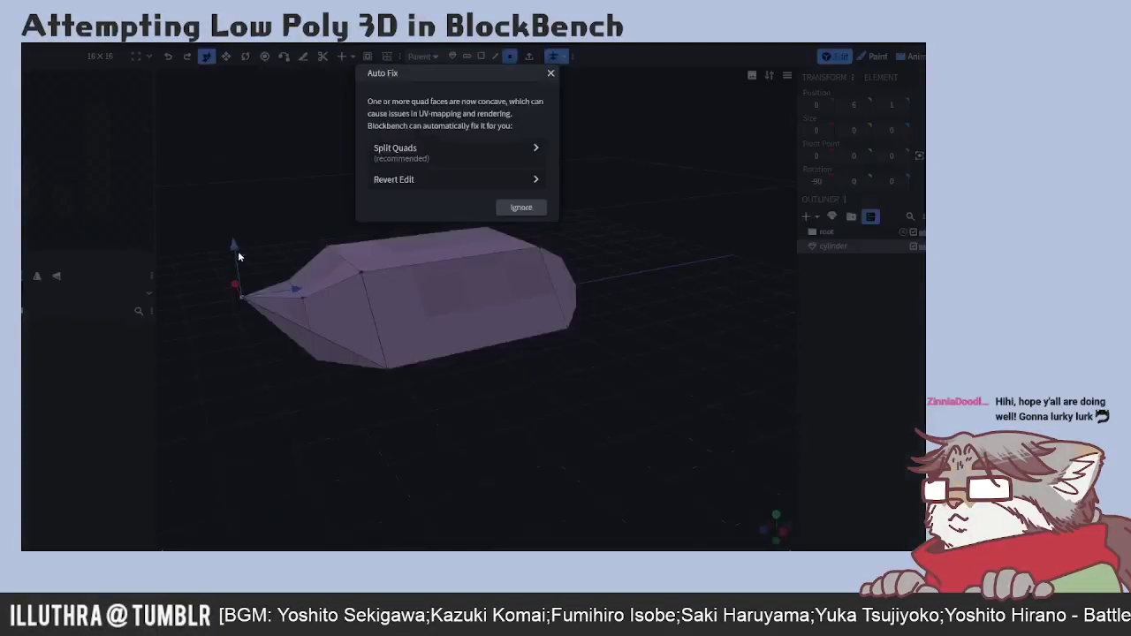
click(519, 208)
drag(490, 253, 360, 409)
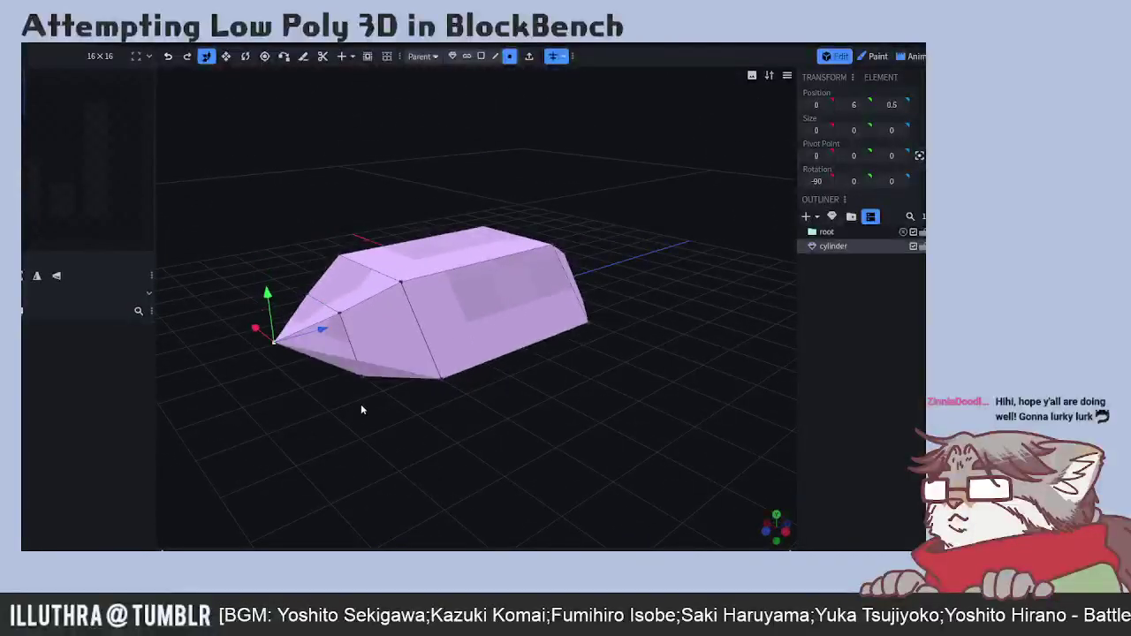
- Select the upper edge of the north end and move it 0.5 inwards towards the body
click(326, 304)
click(495, 56)
click(325, 304)
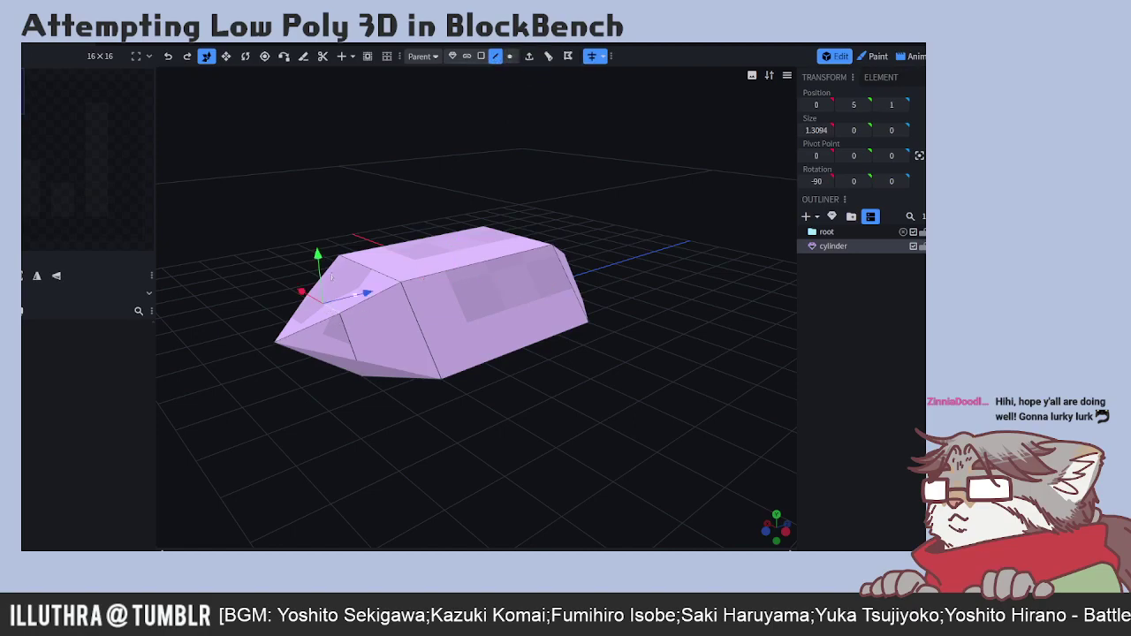
drag(384, 294, 404, 298)
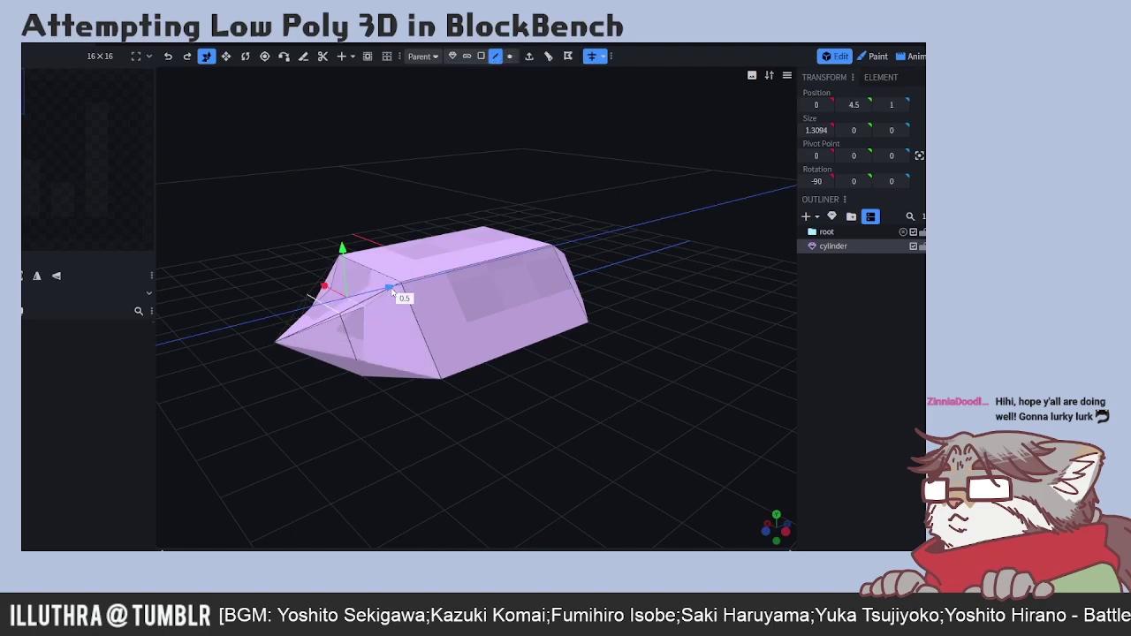
drag(330, 416, 354, 424)
- Select the north tip vertex and raise it to a height of 0.75
click(510, 56)
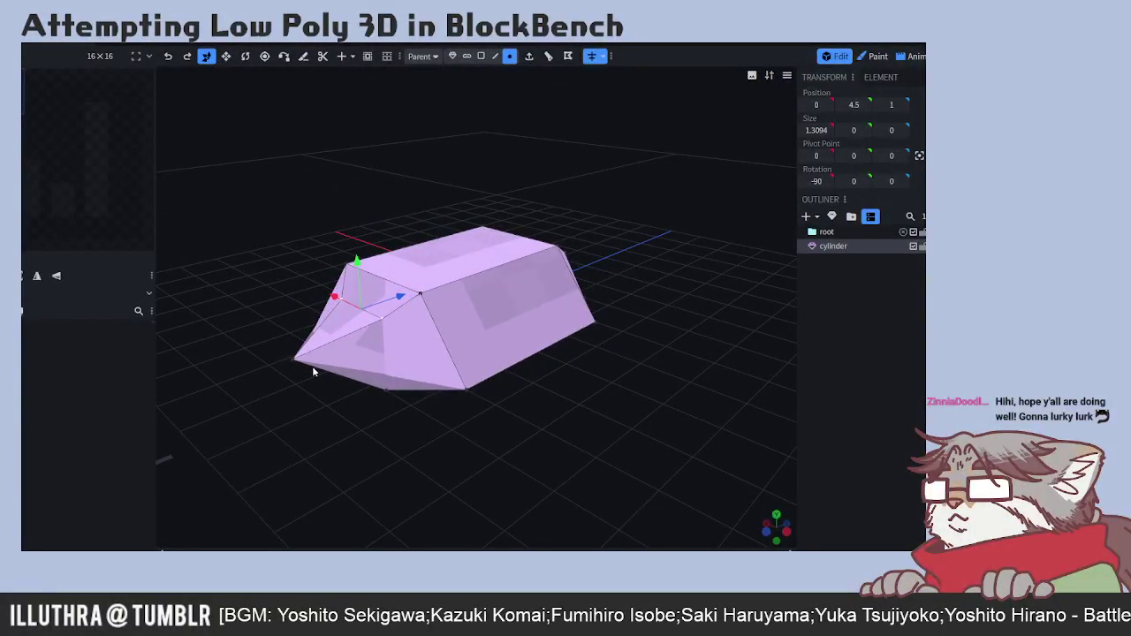
click(292, 361)
drag(286, 314, 288, 303)
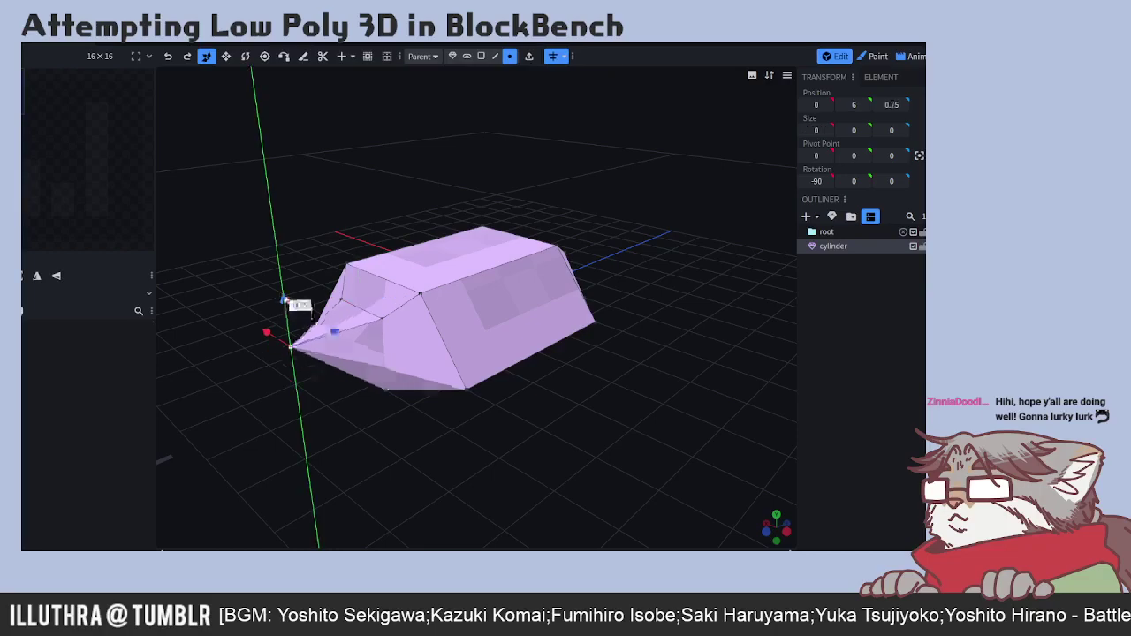
drag(340, 468, 313, 462)
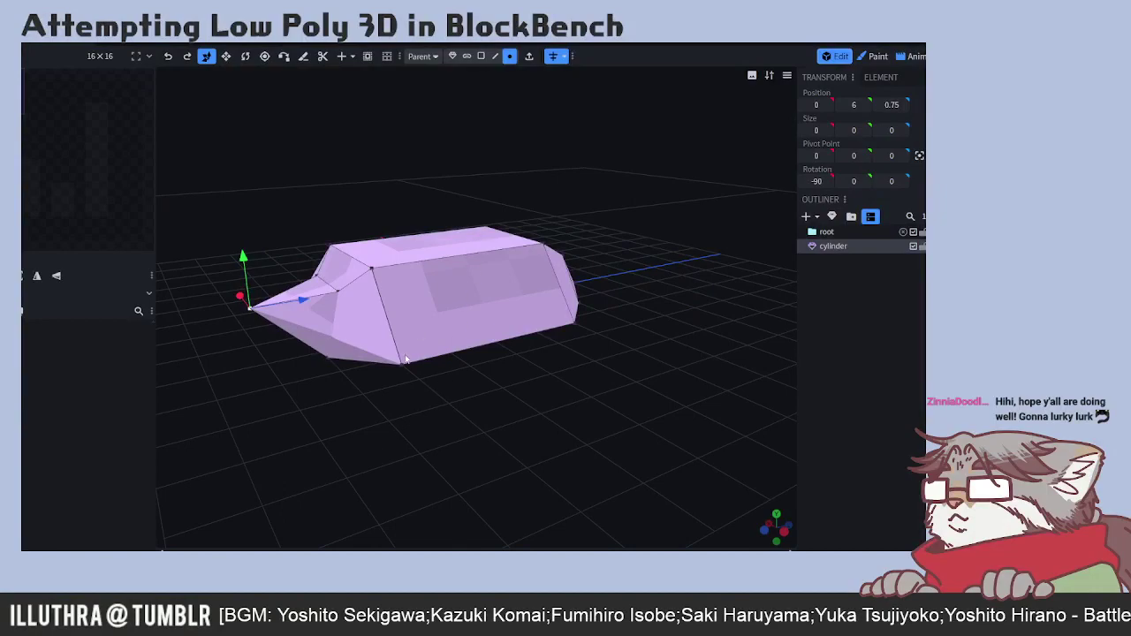
- Move the body's lower north corner vertex to X -1.5594 and adjust the neighbouring lower vertex of the north end
drag(382, 351, 411, 391)
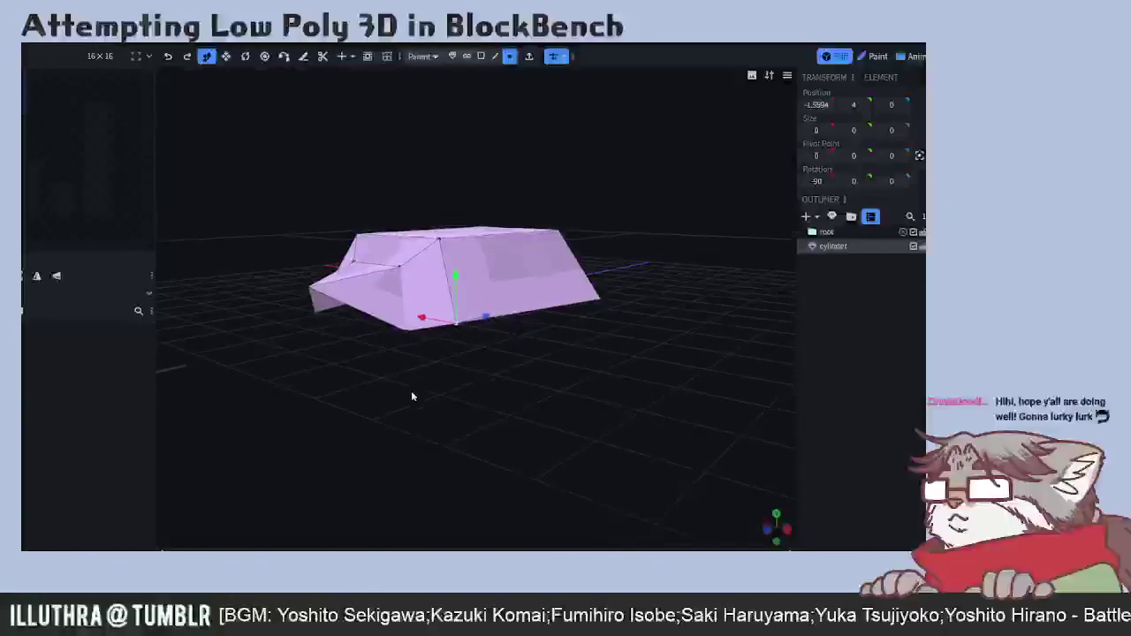
click(406, 333)
drag(405, 276, 406, 281)
drag(485, 346, 416, 392)
- Bring the north end's upper vertex to a height of 1.25 and move it 0.5 outwards
click(394, 386)
drag(388, 350, 387, 365)
drag(415, 469, 441, 430)
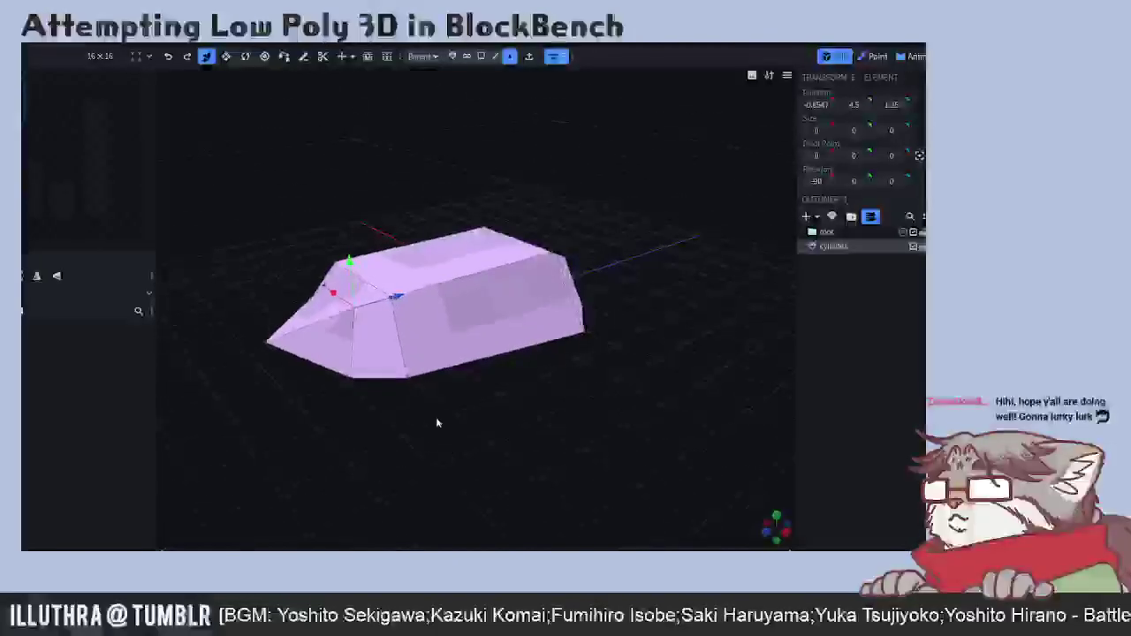
drag(394, 298, 380, 308)
- Raise the north tip vertex by 0.5 to a height of 1.25 and adjust it along the body's length
drag(326, 430, 296, 348)
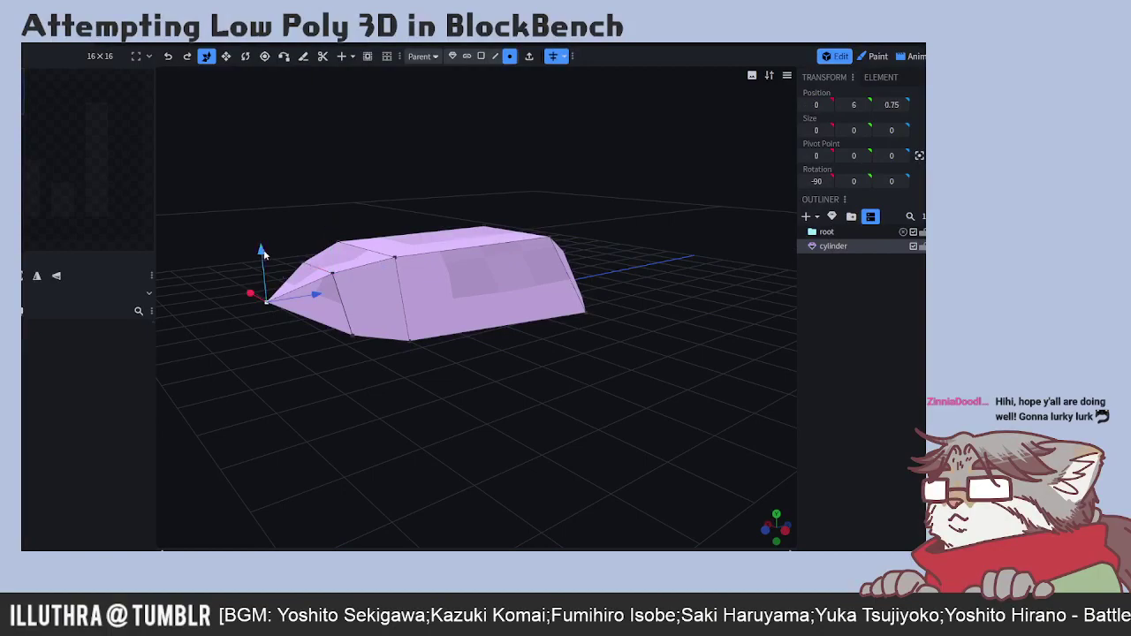
drag(261, 228, 299, 402)
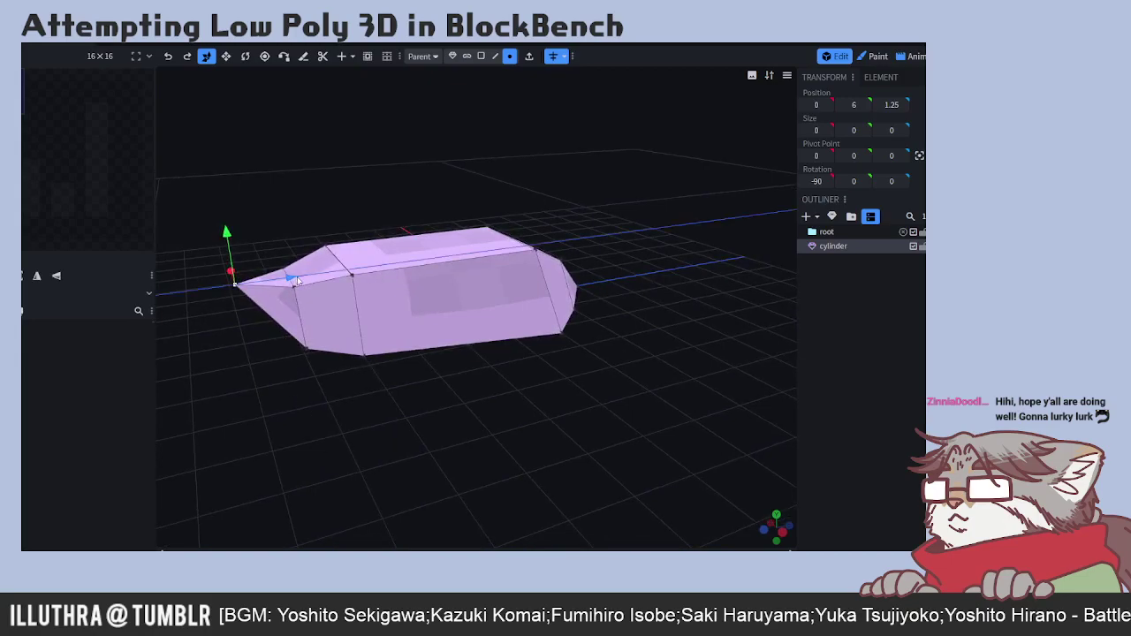
drag(297, 281, 295, 292)
- Try repositioning the vertices of the south end, and undo the last three changes
drag(300, 397, 363, 353)
drag(358, 482, 286, 454)
drag(351, 412, 447, 386)
drag(534, 382, 348, 351)
click(349, 334)
drag(338, 304, 433, 374)
drag(514, 386, 580, 412)
click(521, 208)
drag(654, 345, 525, 421)
key(ctrl+z)
key(ctrl+z)
key(ctrl+z)
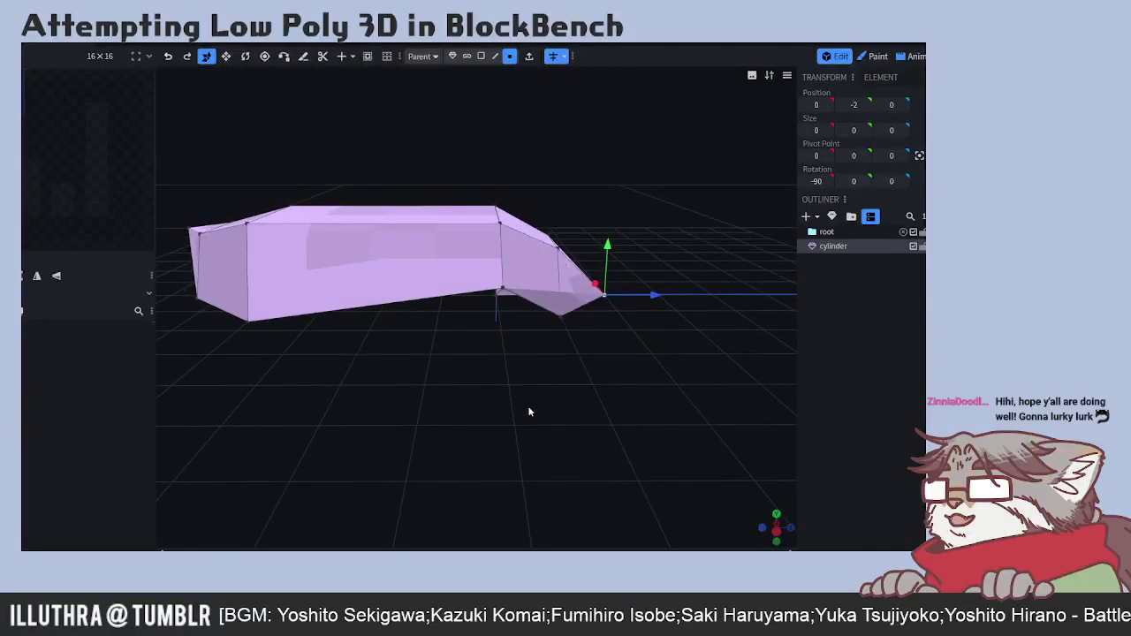
- Adjust the south end's lower side vertices and pull its tip vertex further outwards into a longer point
drag(521, 382, 414, 324)
click(380, 352)
drag(619, 288, 601, 310)
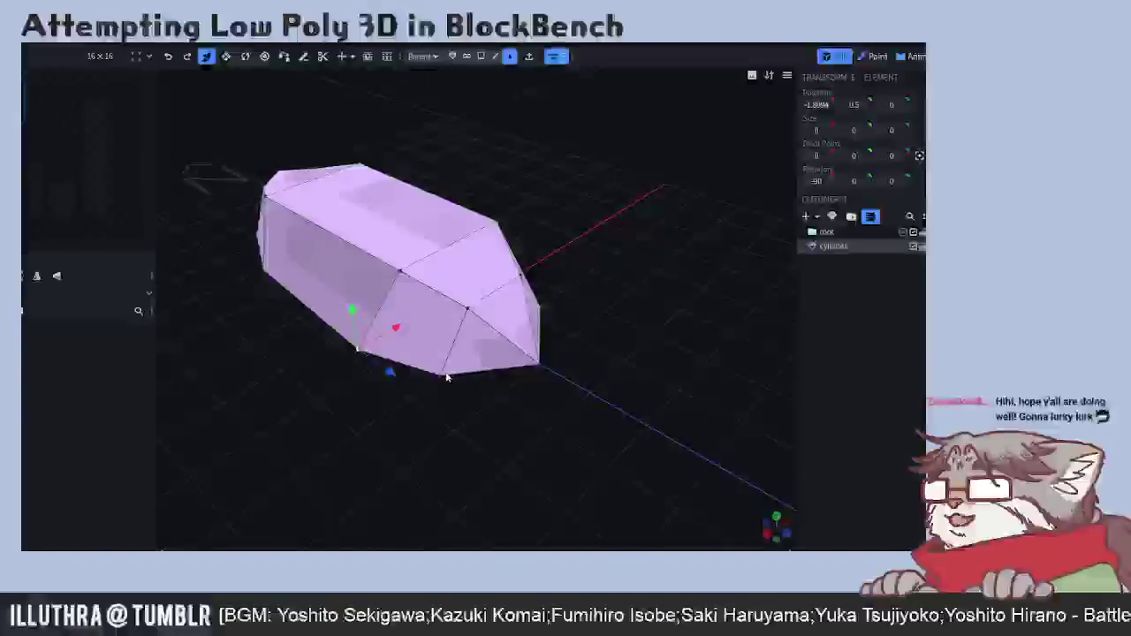
click(540, 363)
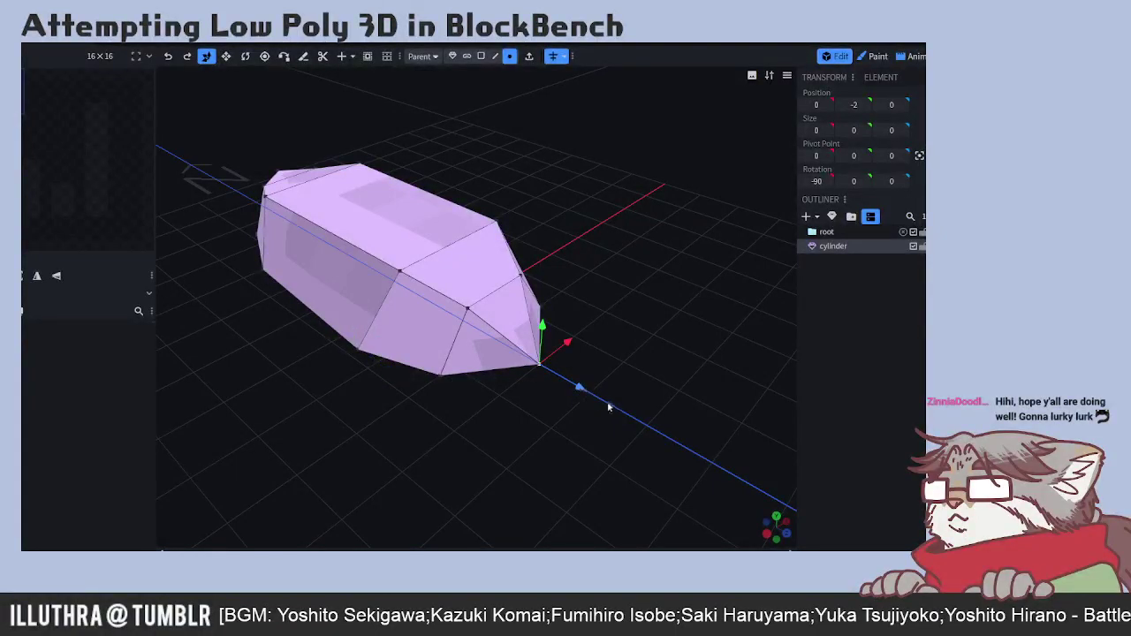
drag(607, 406, 610, 412)
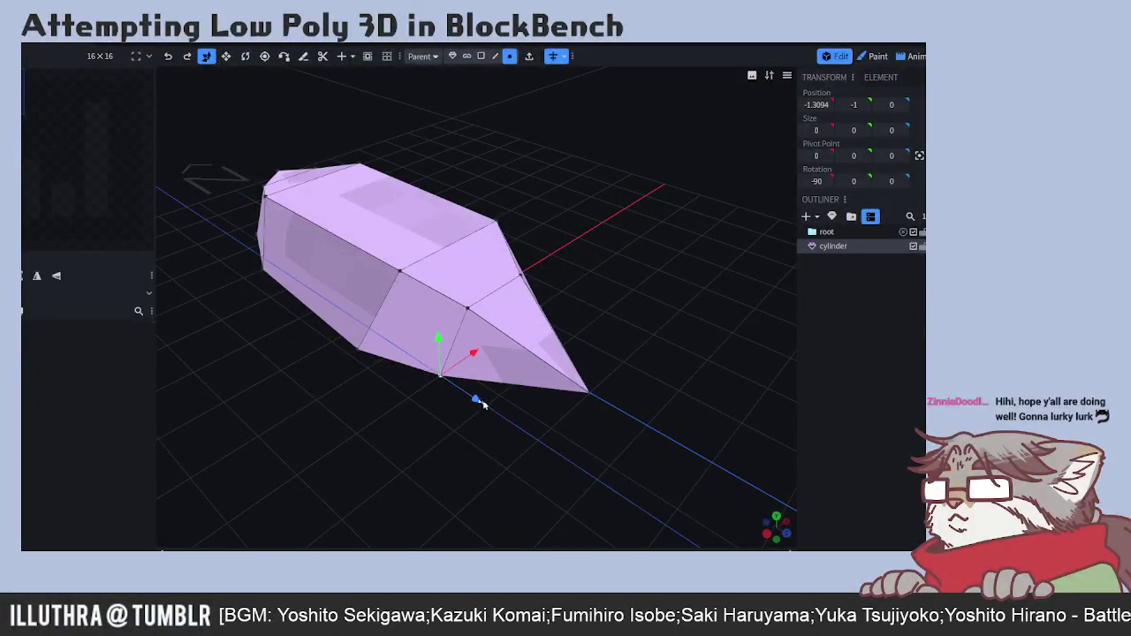
drag(473, 353, 500, 400)
- Reposition the body's upper south corner vertex at Y 0.25 and a height of 1.25
drag(580, 370, 518, 285)
click(570, 382)
click(517, 286)
drag(517, 245, 518, 231)
drag(562, 281, 550, 305)
drag(556, 389, 570, 406)
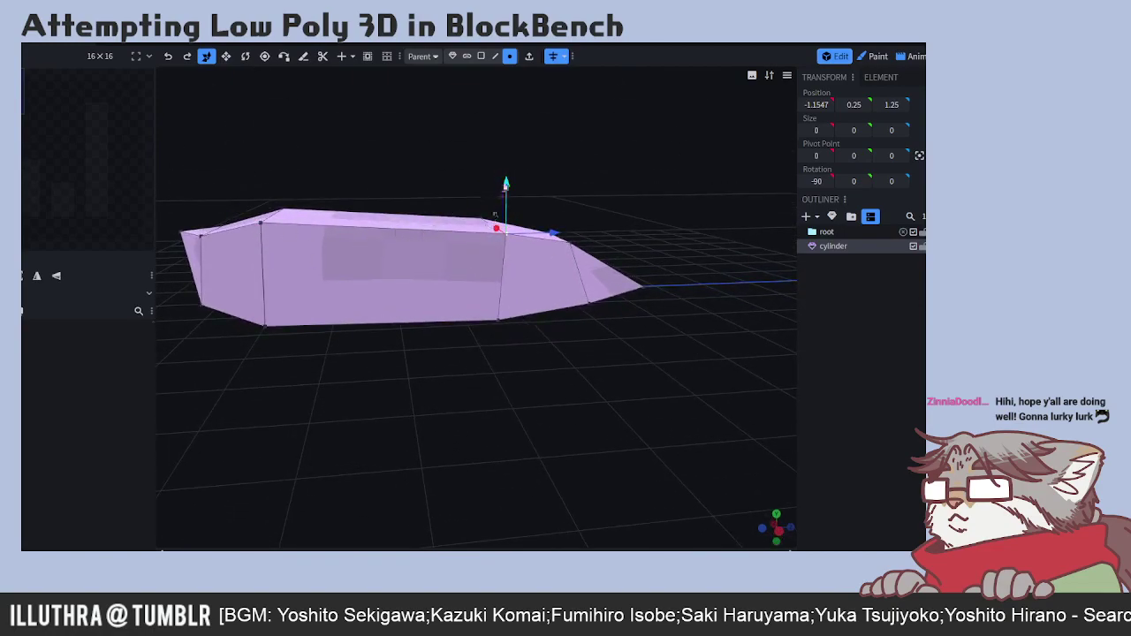
- Loop-cut the body crosswise with direction 1 and one cut, and slide the new loop 0.75 towards the south end
click(482, 56)
click(417, 224)
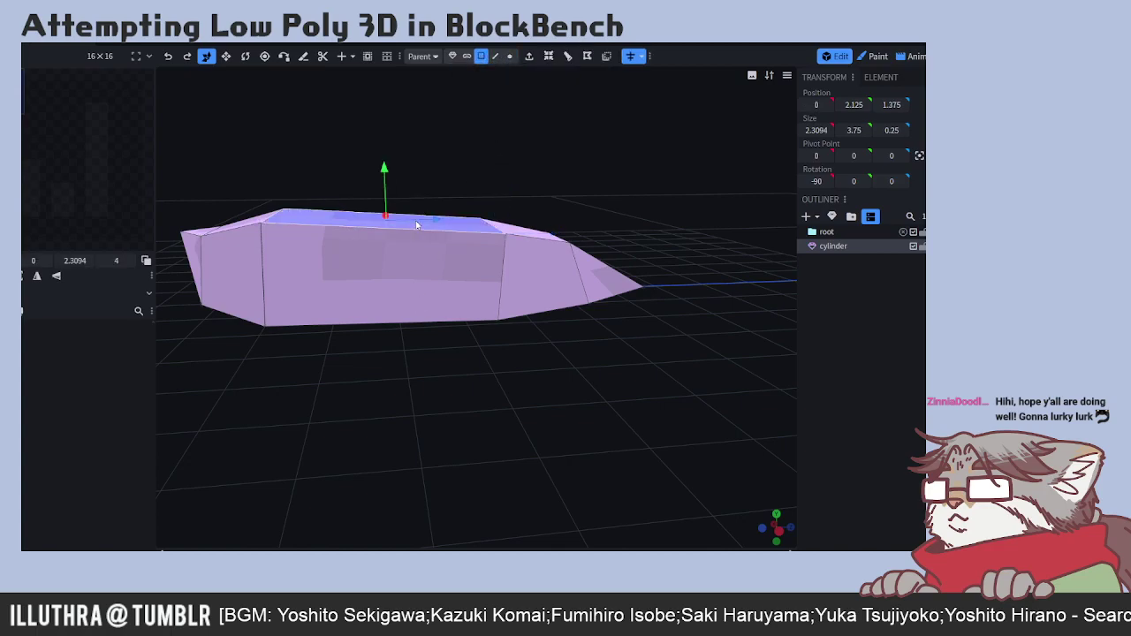
click(568, 56)
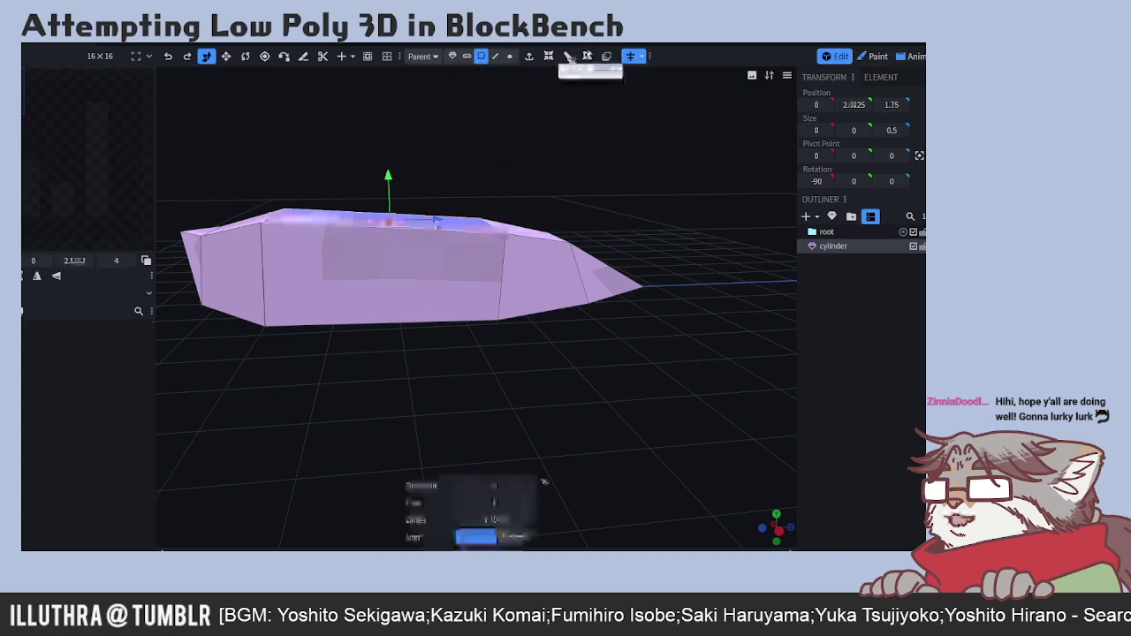
click(527, 486)
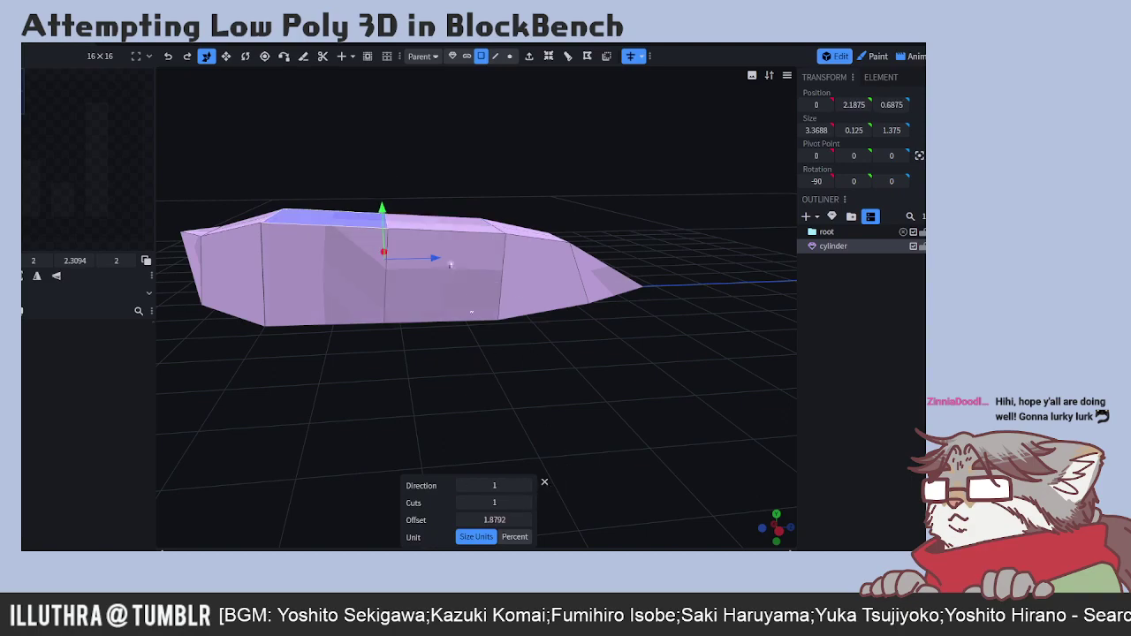
click(446, 258)
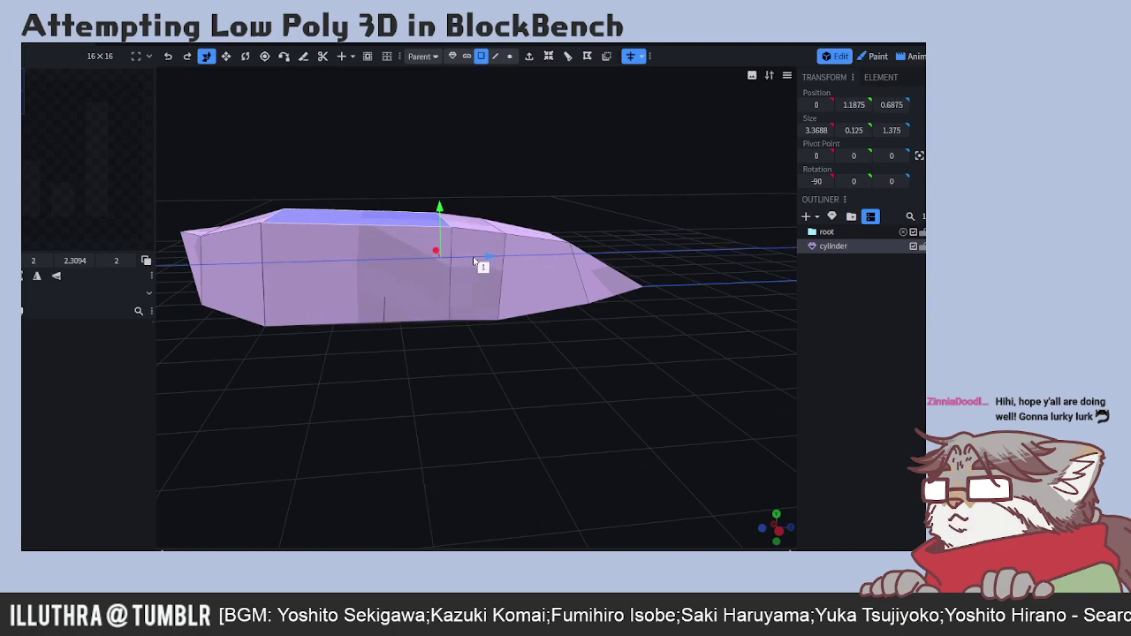
drag(473, 262, 474, 263)
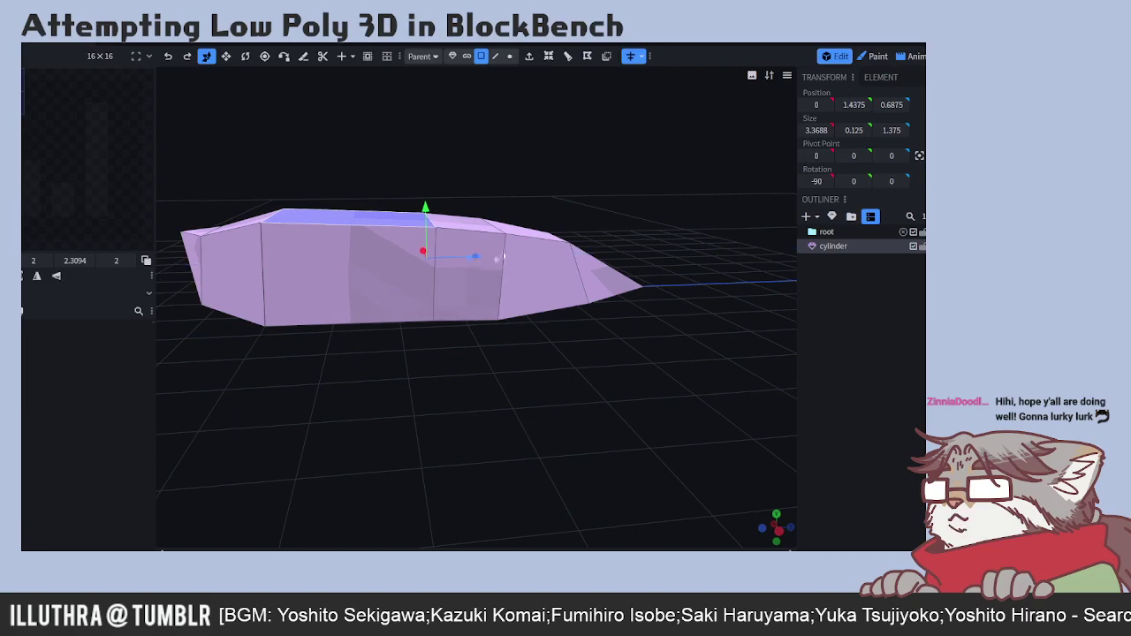
- Raise the body's upper south corner vertex by 0.25 and lift the new loop's upper vertex to round the back
click(496, 55)
drag(543, 124, 510, 169)
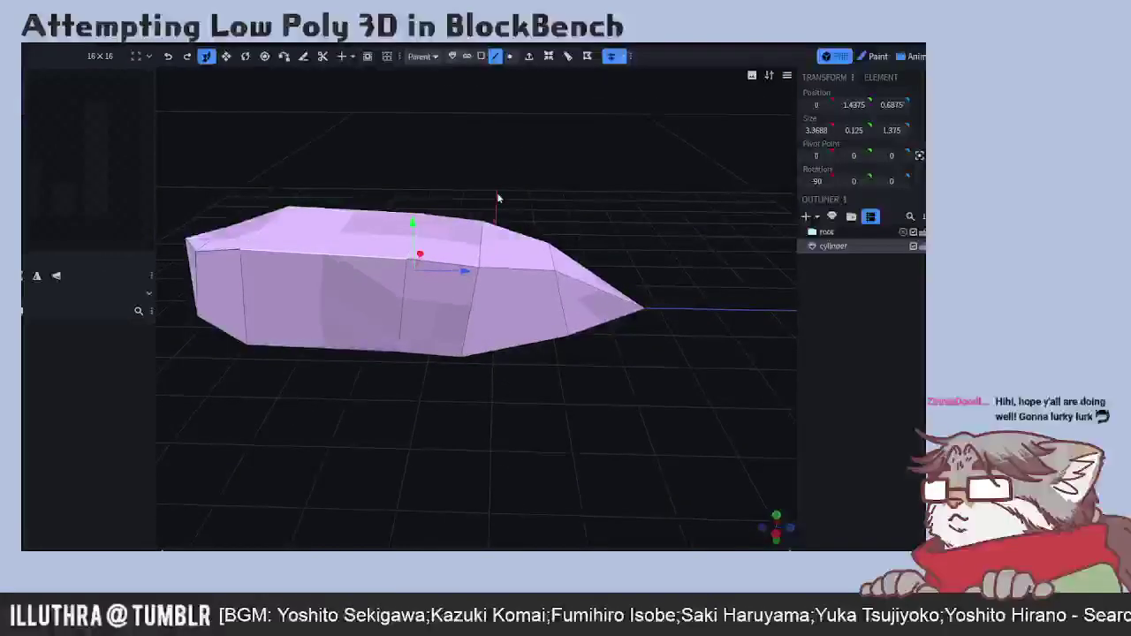
click(509, 56)
click(478, 268)
drag(478, 219, 479, 205)
click(406, 259)
drag(403, 212, 404, 196)
- Lower the body's upper north corner vertex by 0.25 and move it inwards to X -0.9047
drag(513, 379, 349, 230)
click(330, 248)
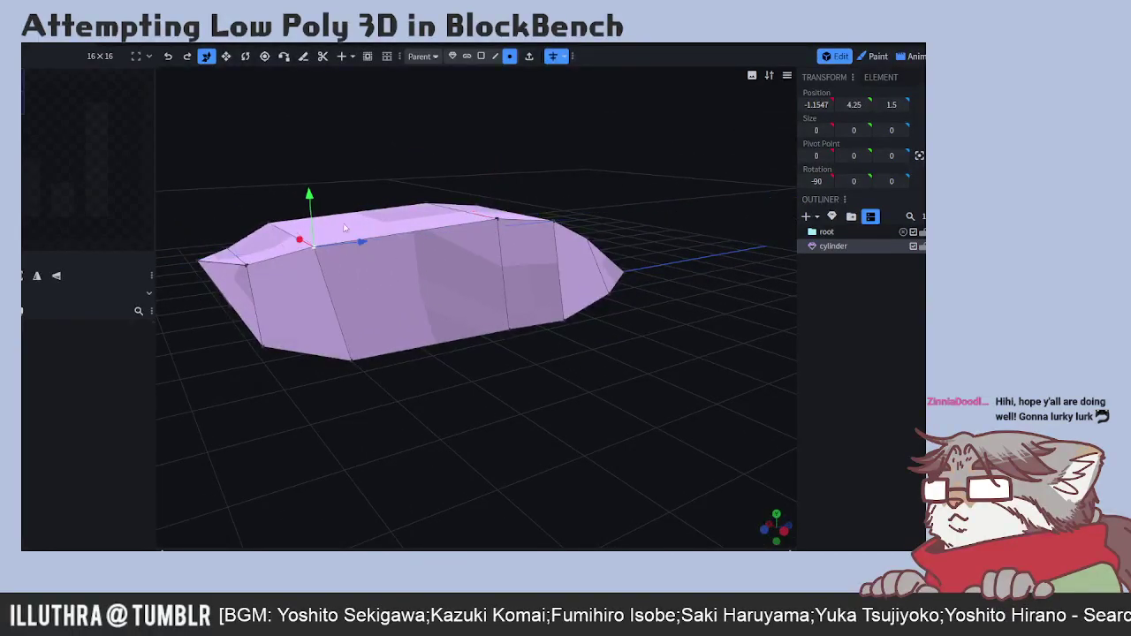
drag(309, 195, 311, 214)
drag(432, 380, 528, 412)
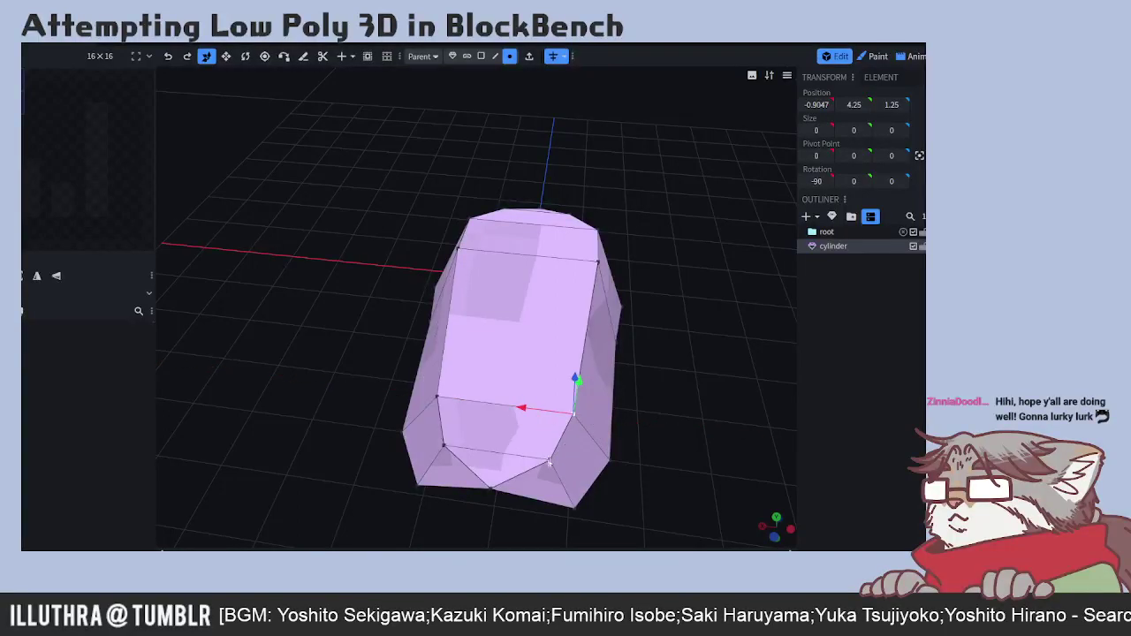
- Try shifting the upper side vertex of the north end sideways, and undo the move
drag(499, 457, 487, 453)
drag(699, 448, 477, 311)
key(ctrl+z)
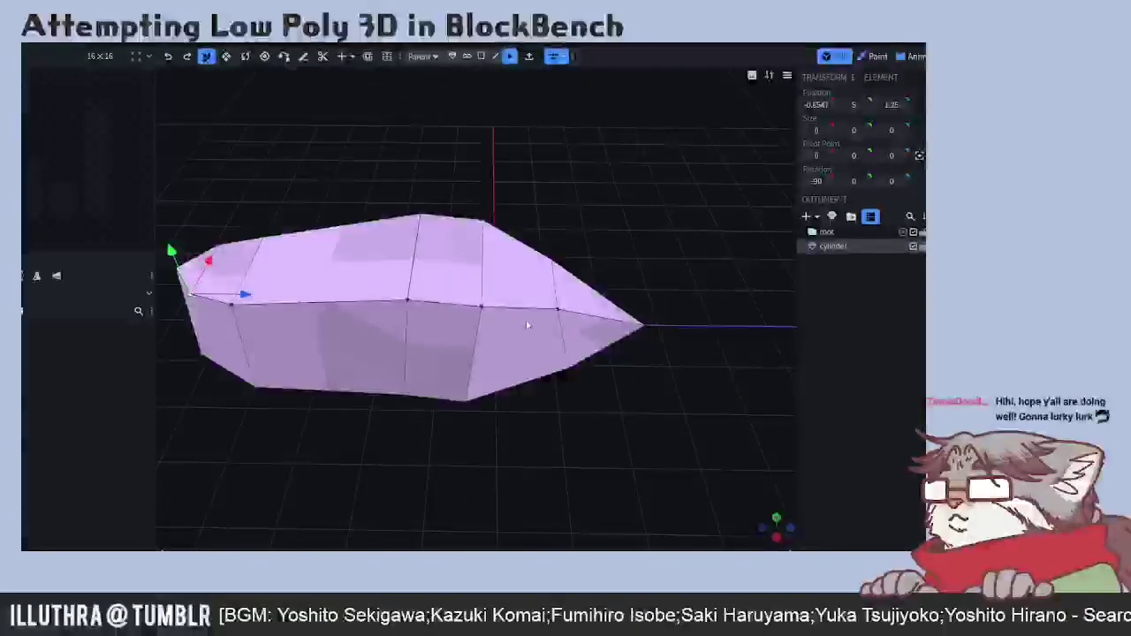
click(481, 307)
drag(664, 416, 526, 336)
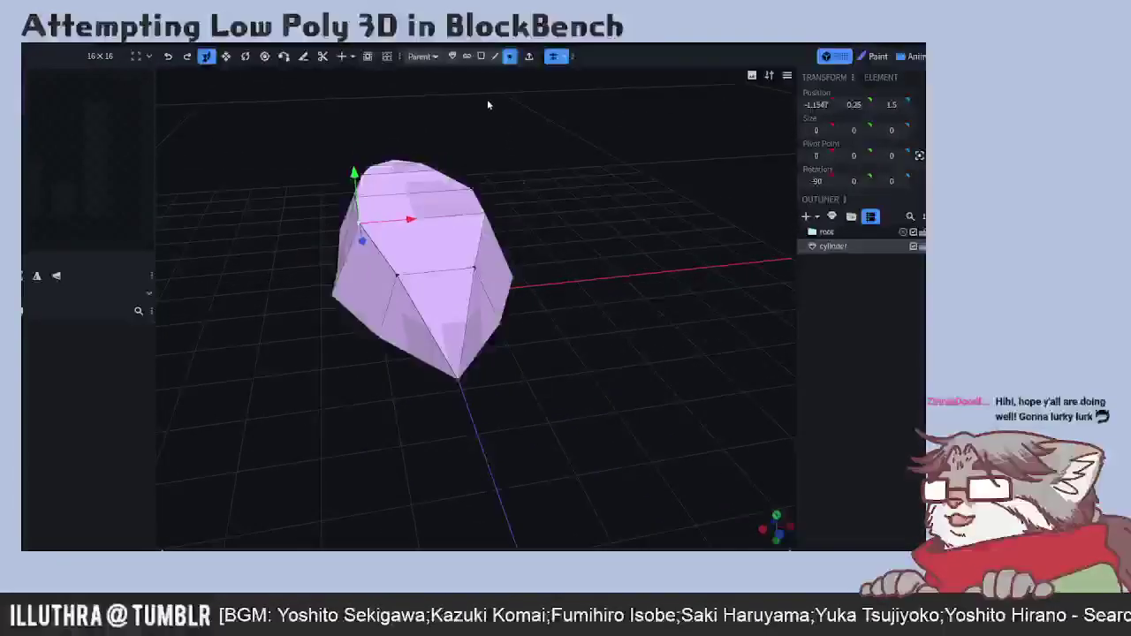
click(480, 55)
drag(511, 99, 495, 227)
click(409, 264)
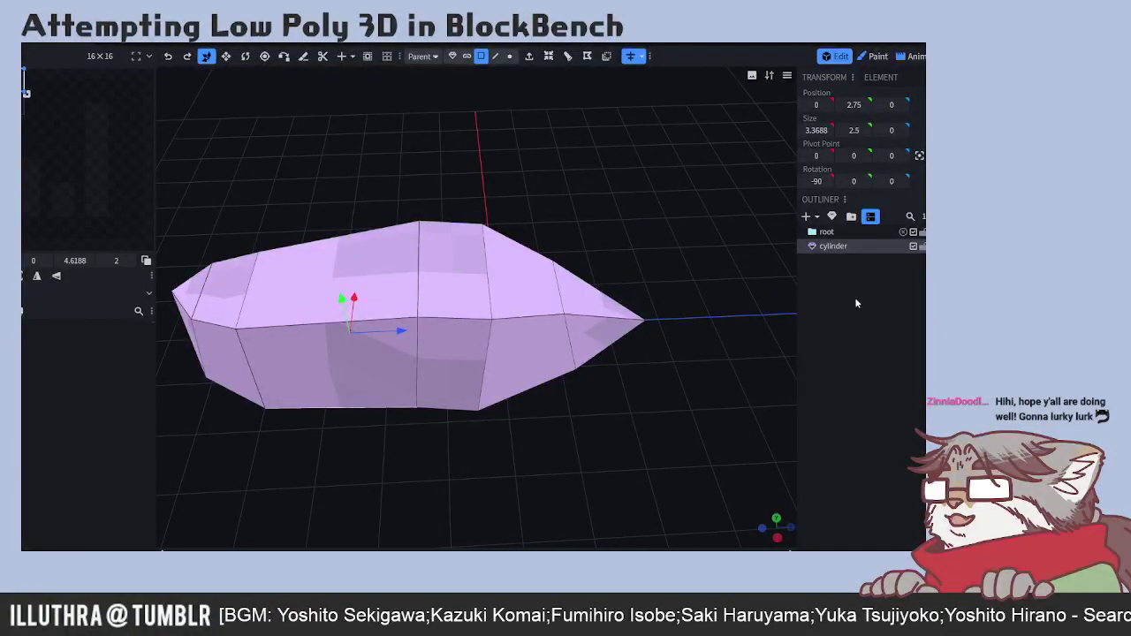
click(852, 218)
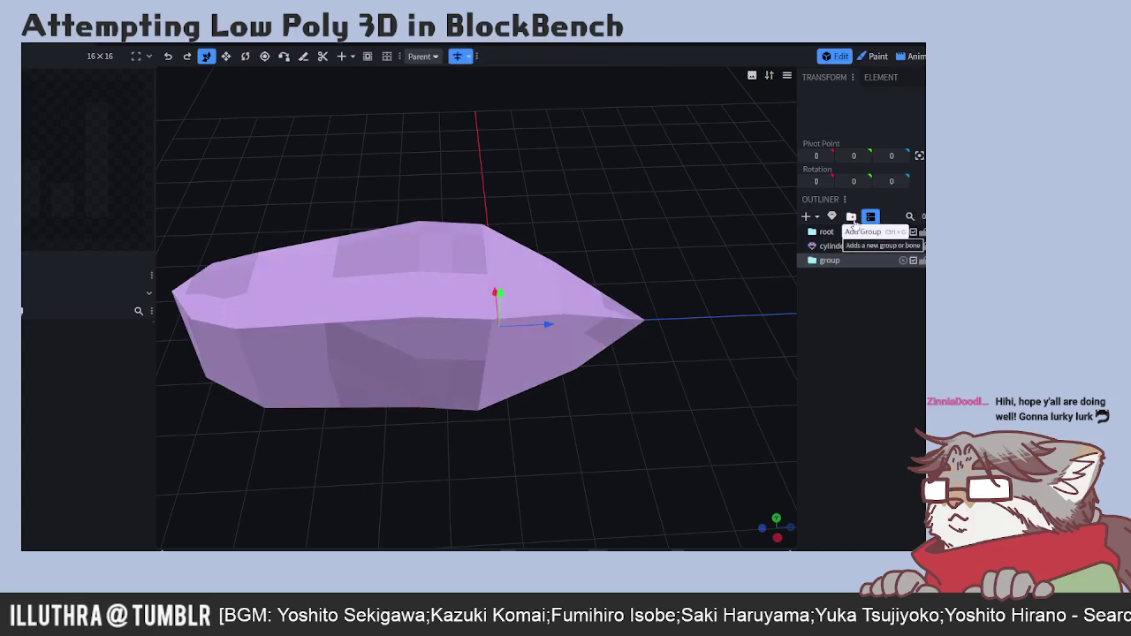
key(ctrl+z)
- Add a second cylinder mesh with diameter 4, height 2 and 6 sides
click(805, 217)
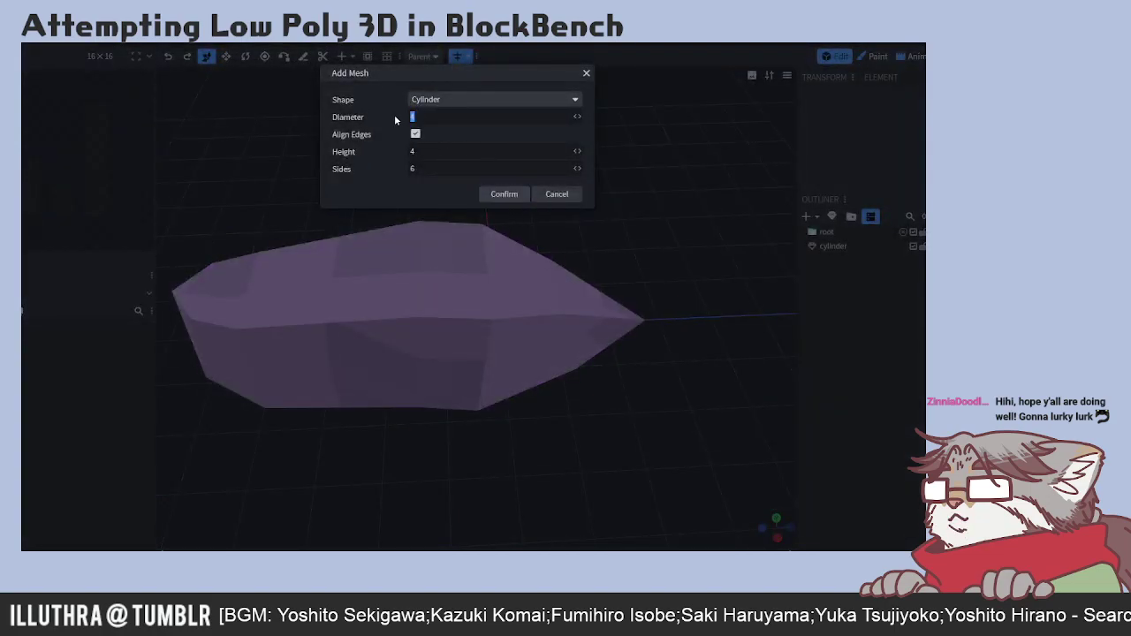
click(421, 156)
key(BackSpace)
text(2)
click(504, 194)
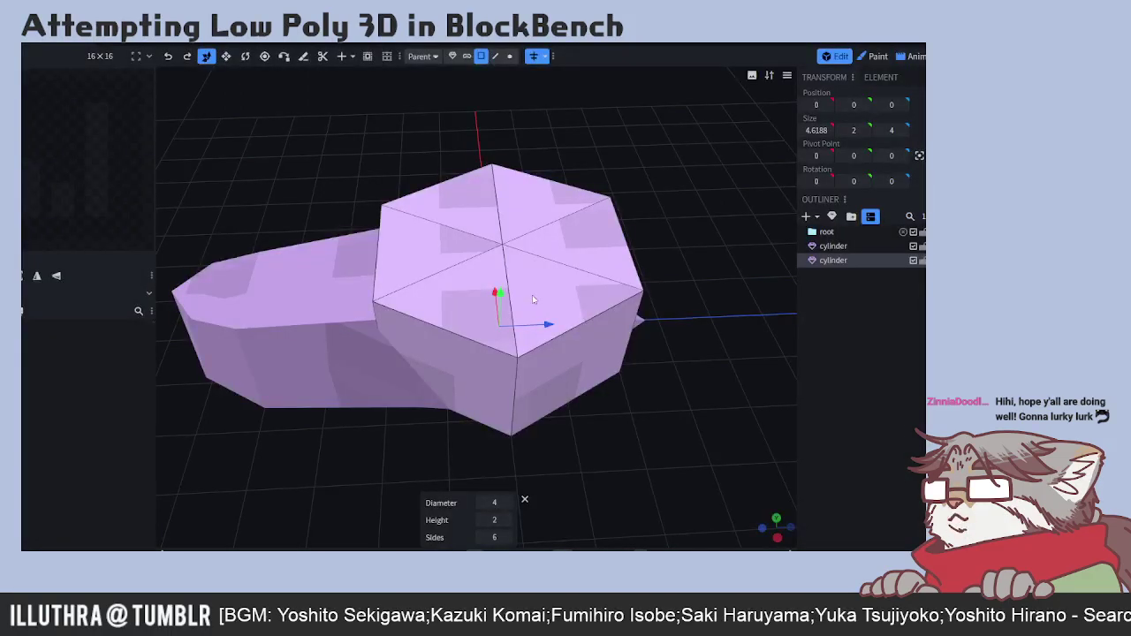
- Rename the original cylinder body as slug and the new six-sided cylinder as buttgills
click(225, 56)
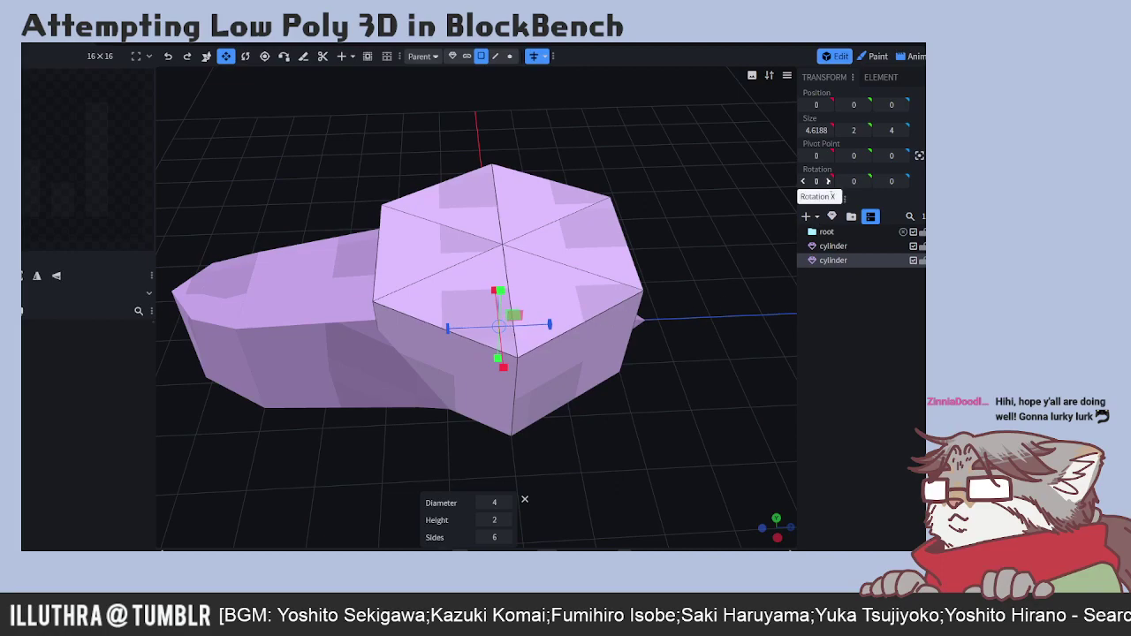
click(835, 261)
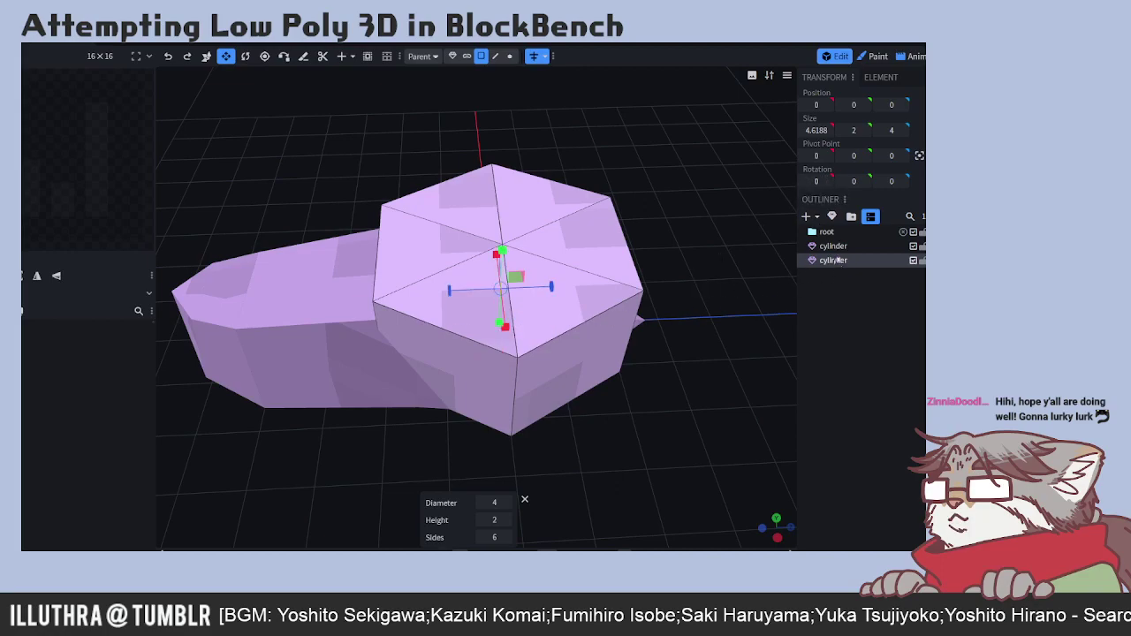
click(835, 248)
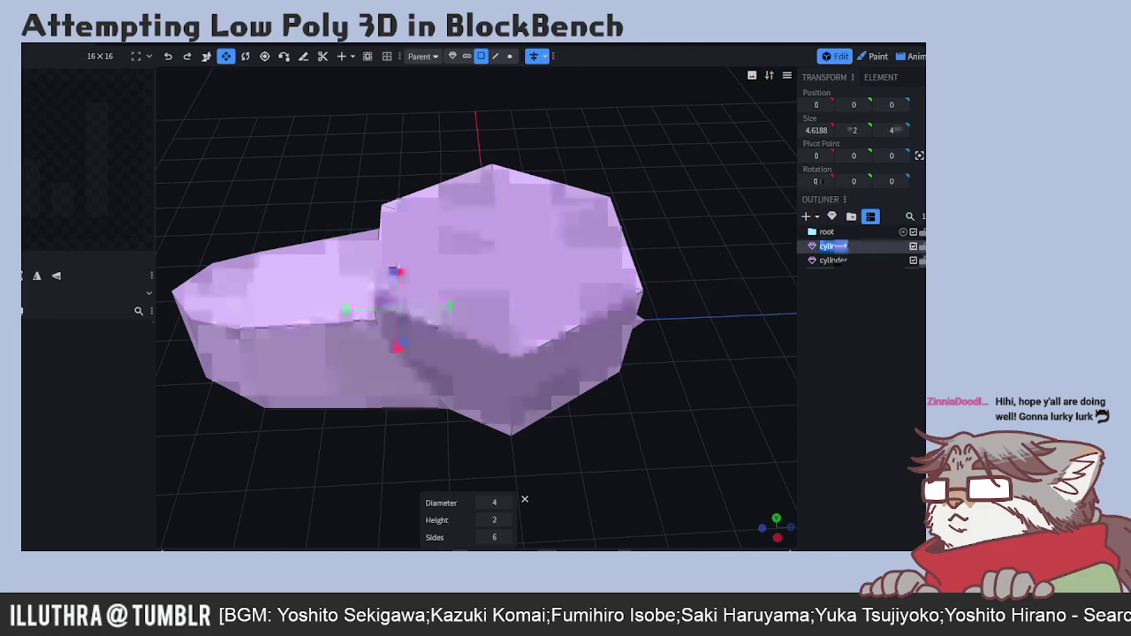
click(833, 261)
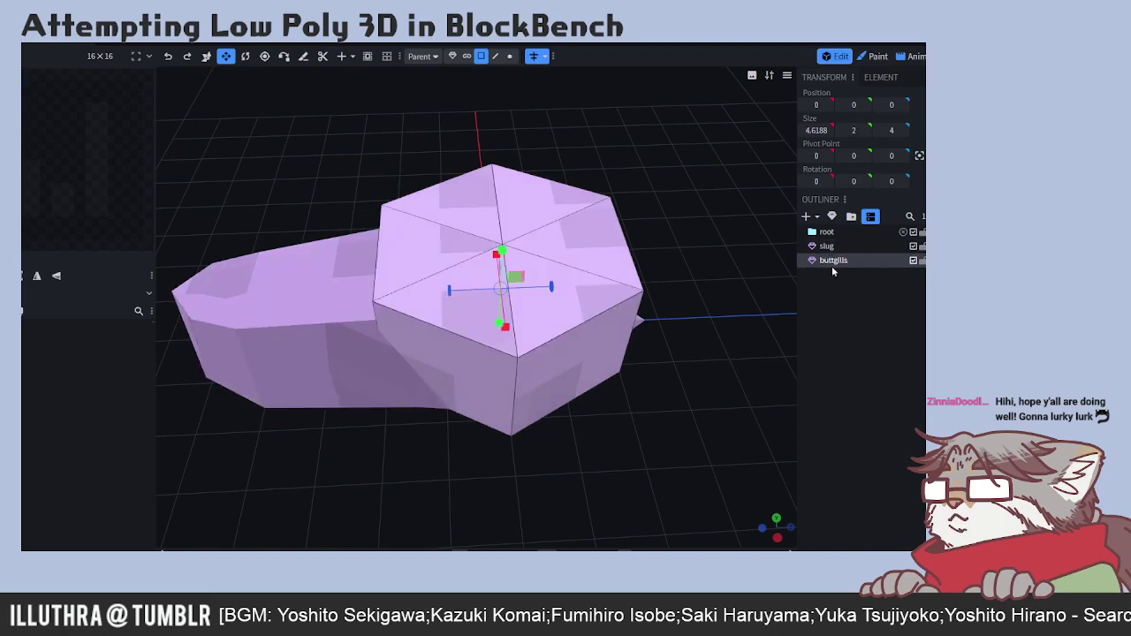
- Set the buttgills mesh's size to 1 on all three axes and raise it to Y position 2
drag(804, 131, 801, 131)
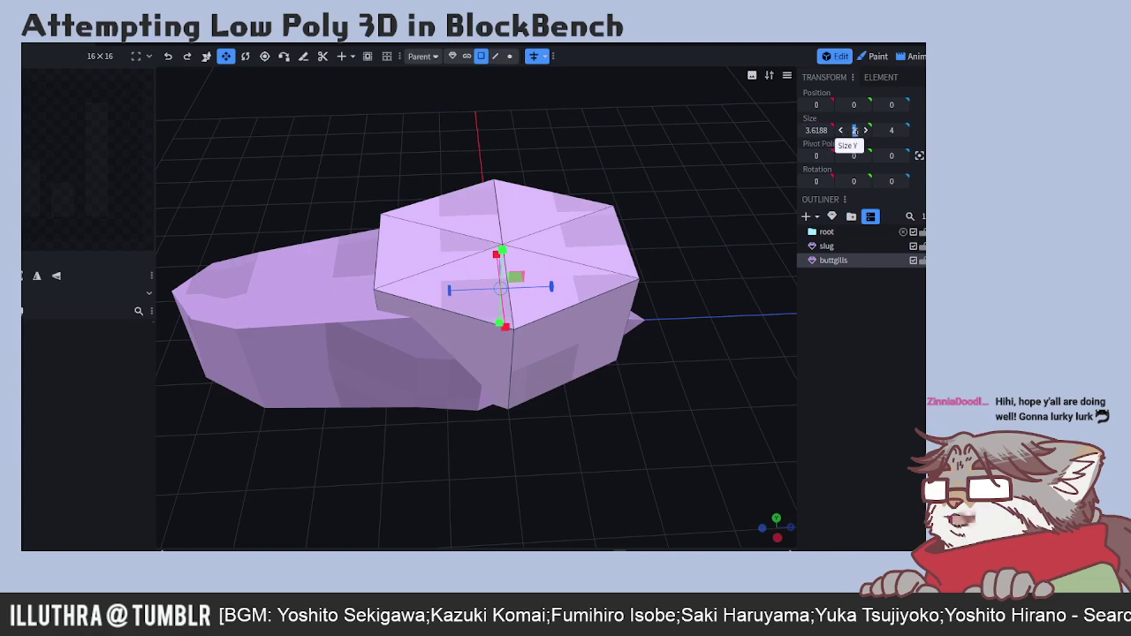
click(452, 56)
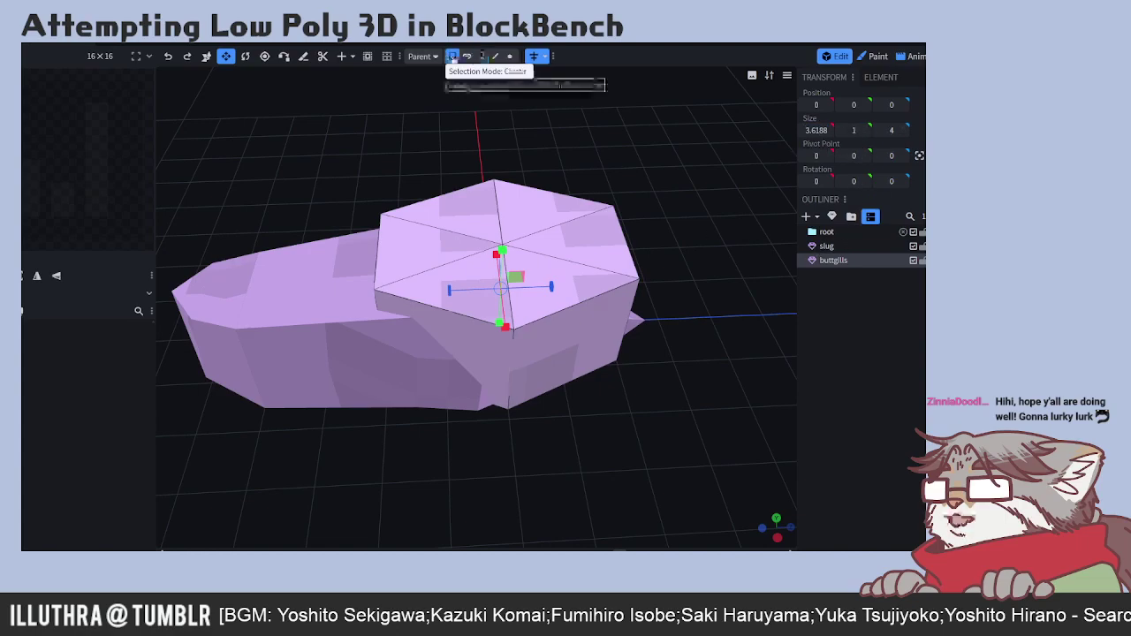
click(841, 130)
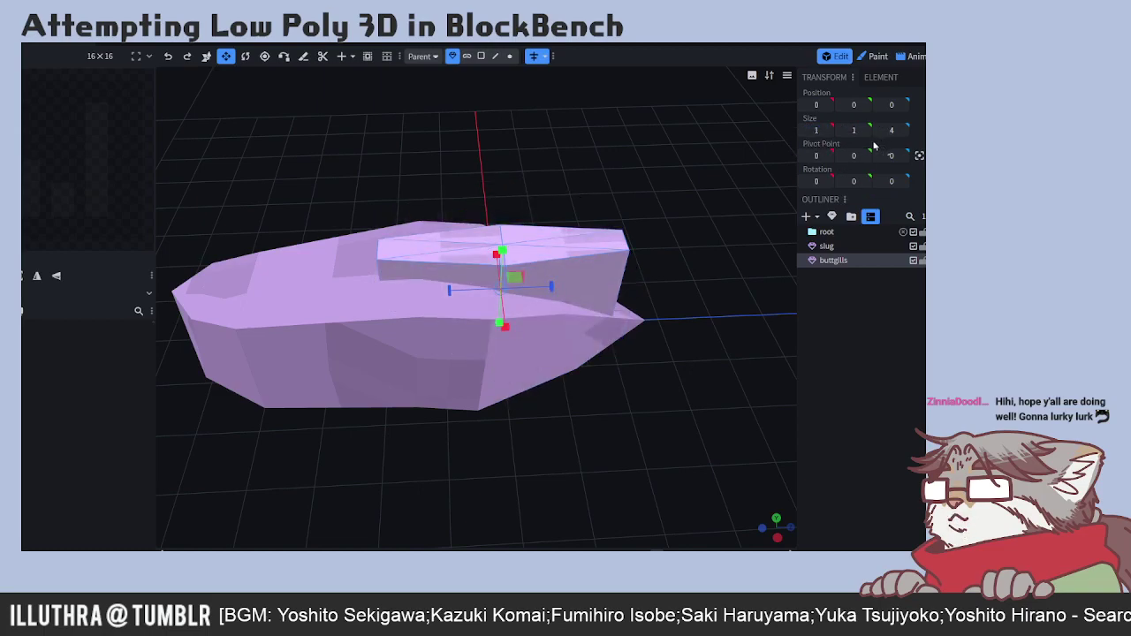
click(877, 129)
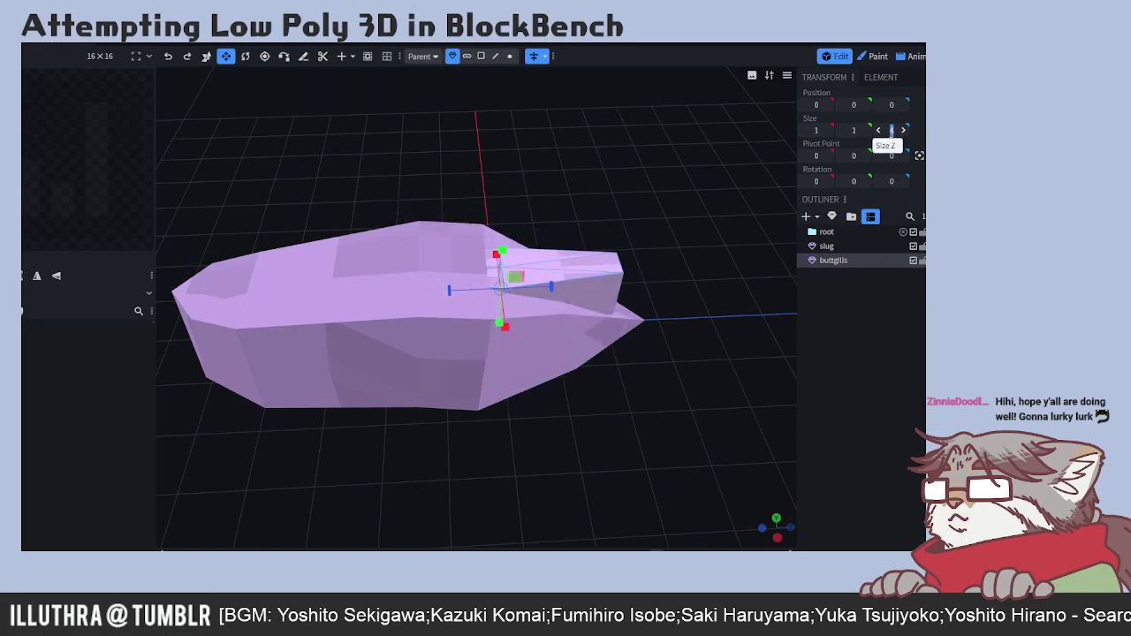
text(1)
click(732, 208)
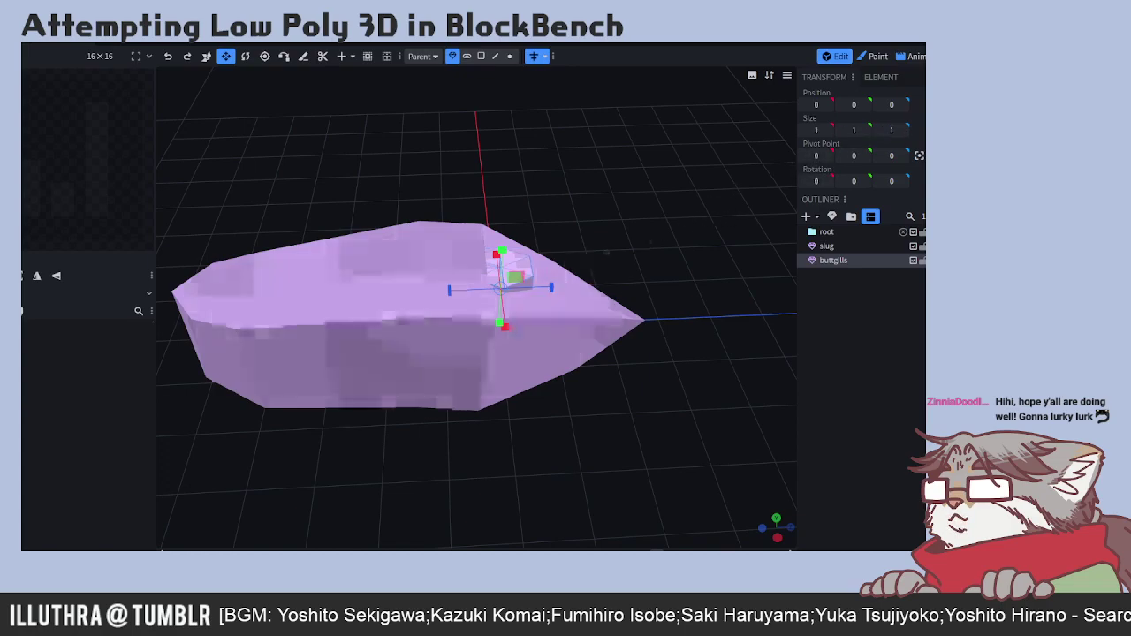
click(206, 55)
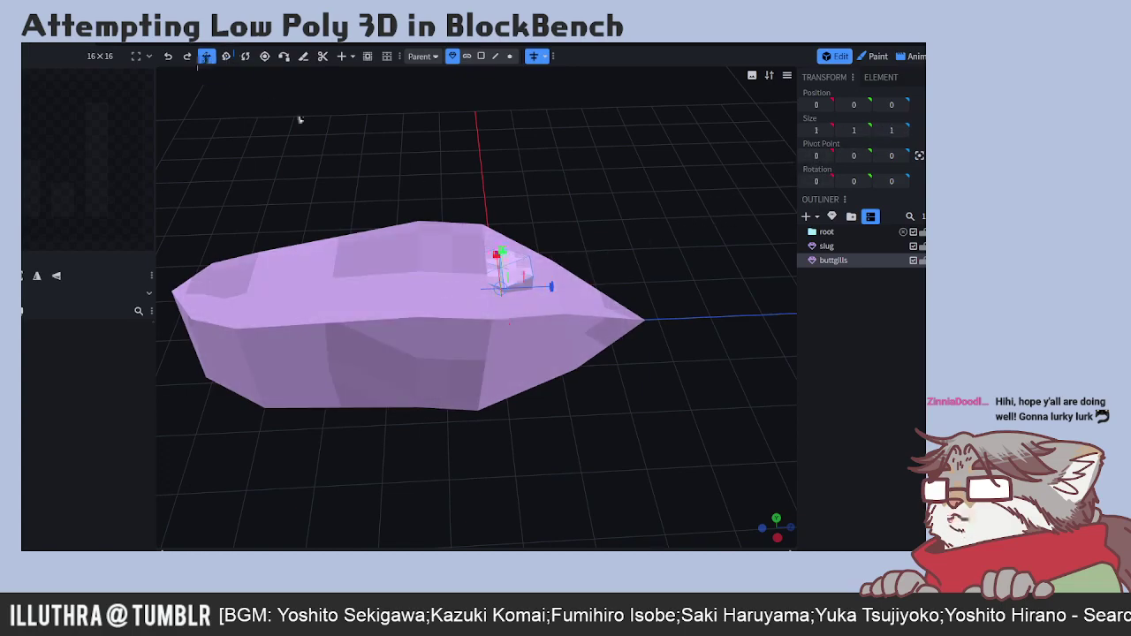
drag(501, 255, 515, 163)
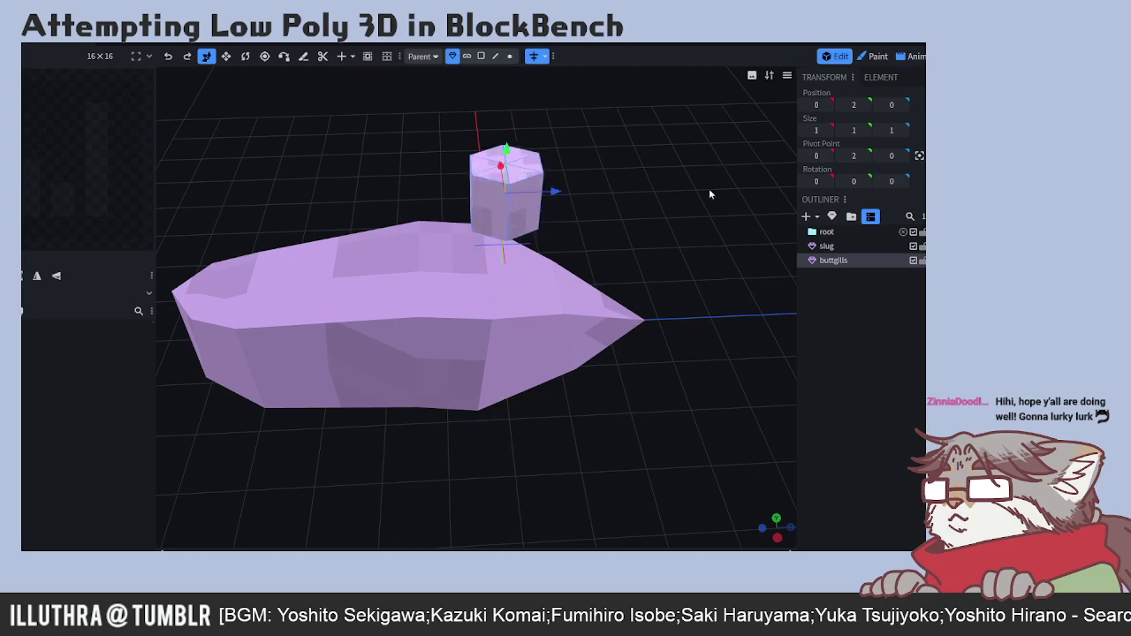
- Resize the buttgills mesh to 1.5 in X, 0.6 in Y and 1.2 in Z
click(226, 56)
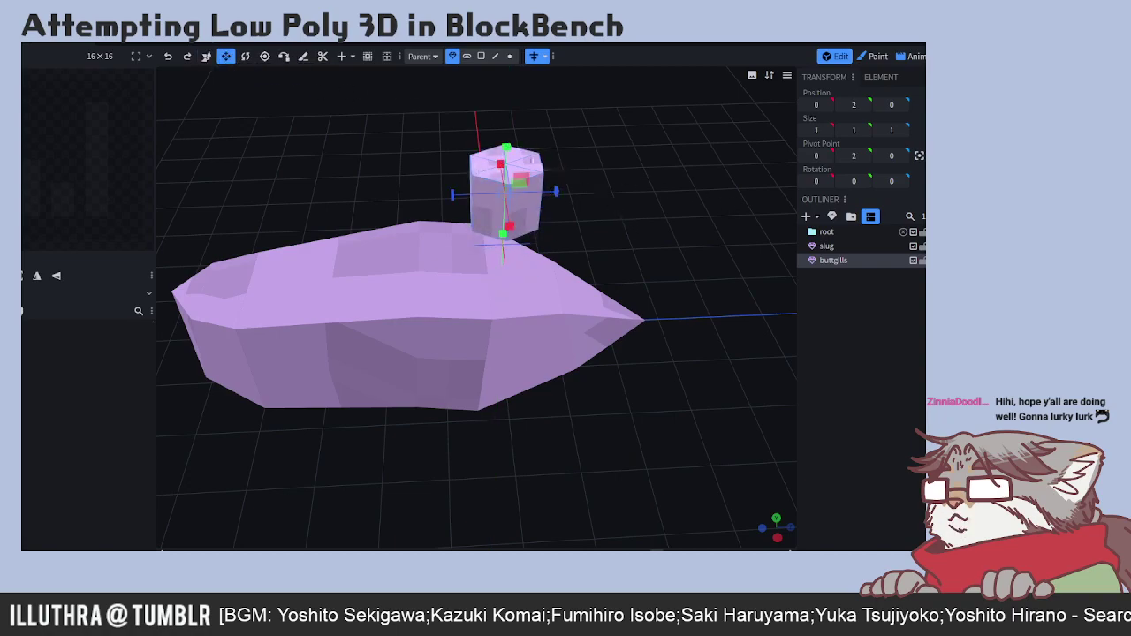
drag(507, 150, 506, 150)
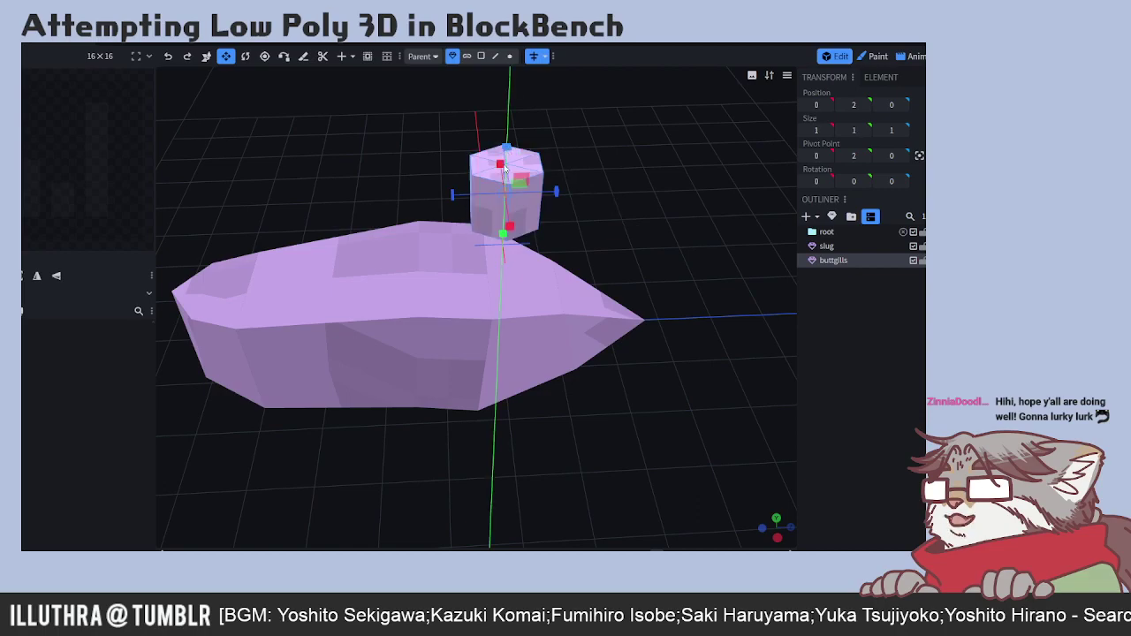
drag(506, 168, 505, 166)
mouse_move(627, 209)
mouse_down()
mouse_move(573, 182)
mouse_move(655, 213)
mouse_move(724, 262)
mouse_move(590, 276)
mouse_move(604, 283)
mouse_up()
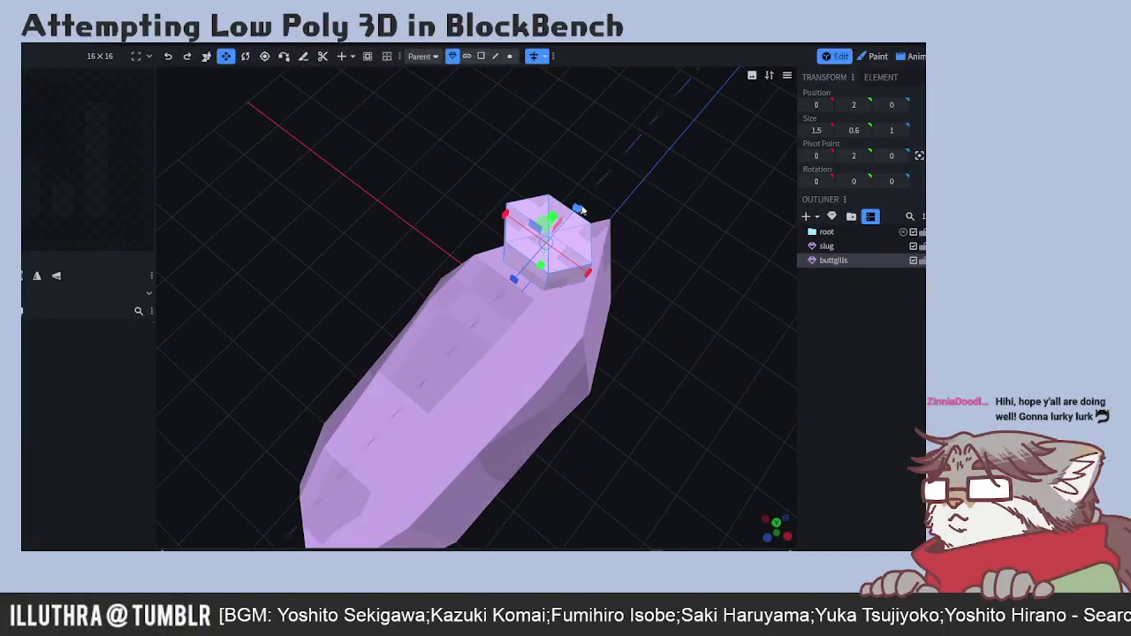
drag(579, 208, 482, 302)
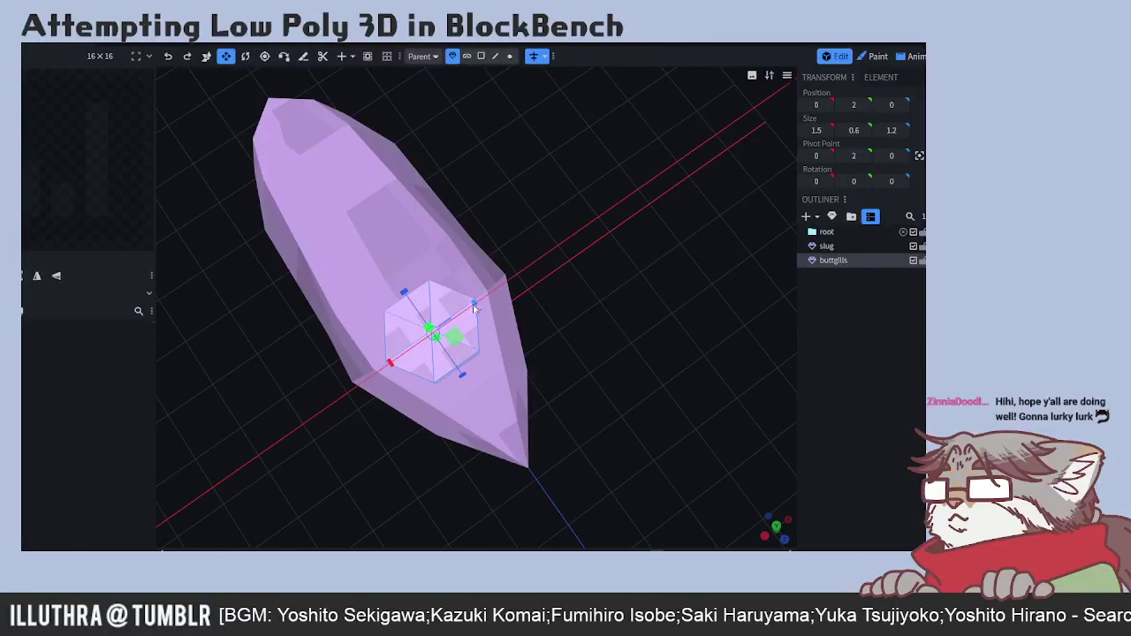
- Enlarge the buttgills mesh to 2 in X and 1.7 in Z, and set its Y size to 0.5
drag(568, 371, 644, 348)
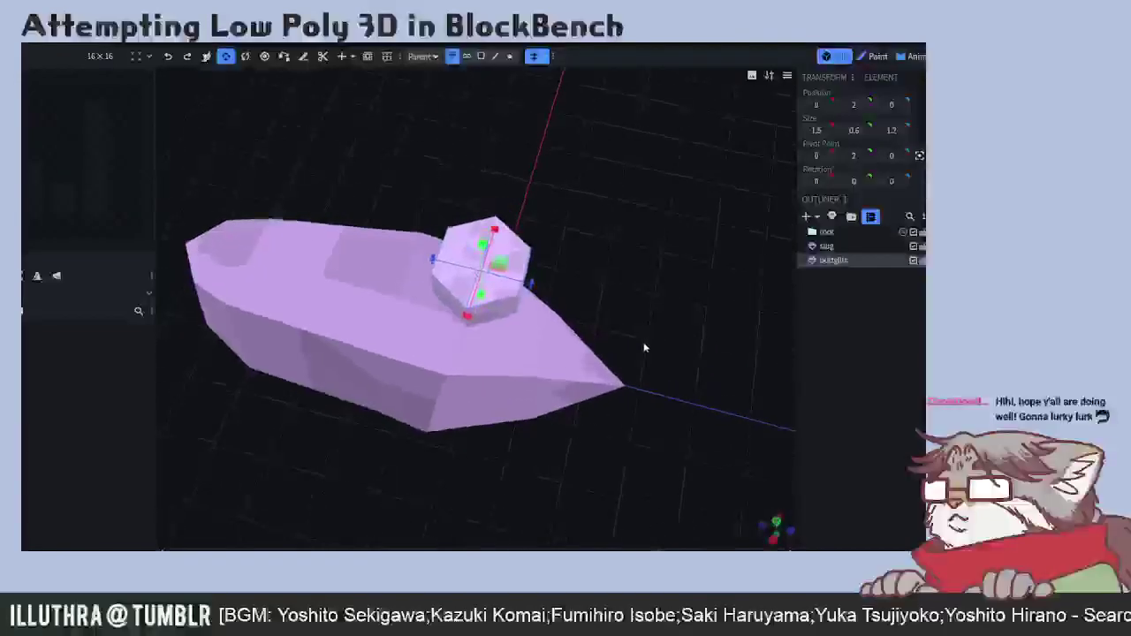
drag(501, 270, 502, 269)
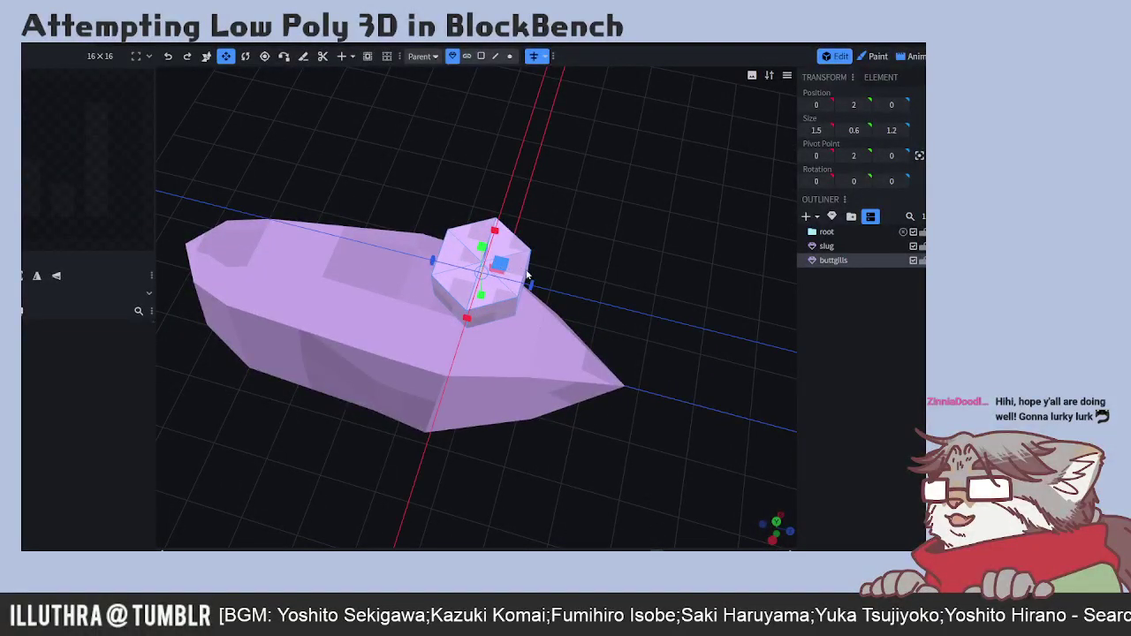
drag(567, 280, 608, 296)
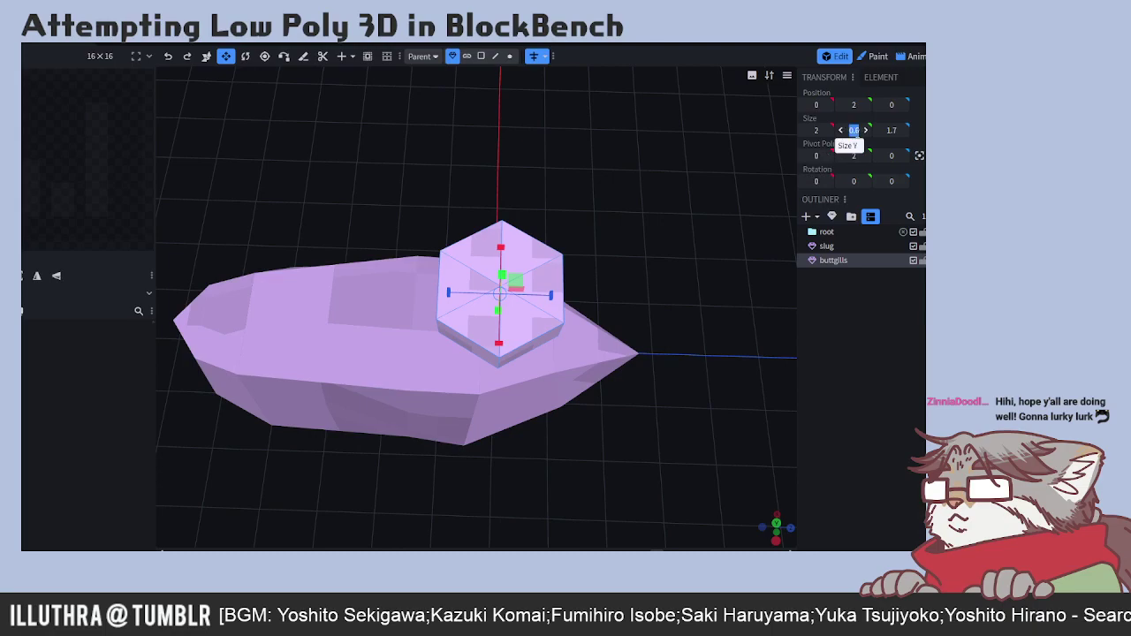
text(.5)
key(Return)
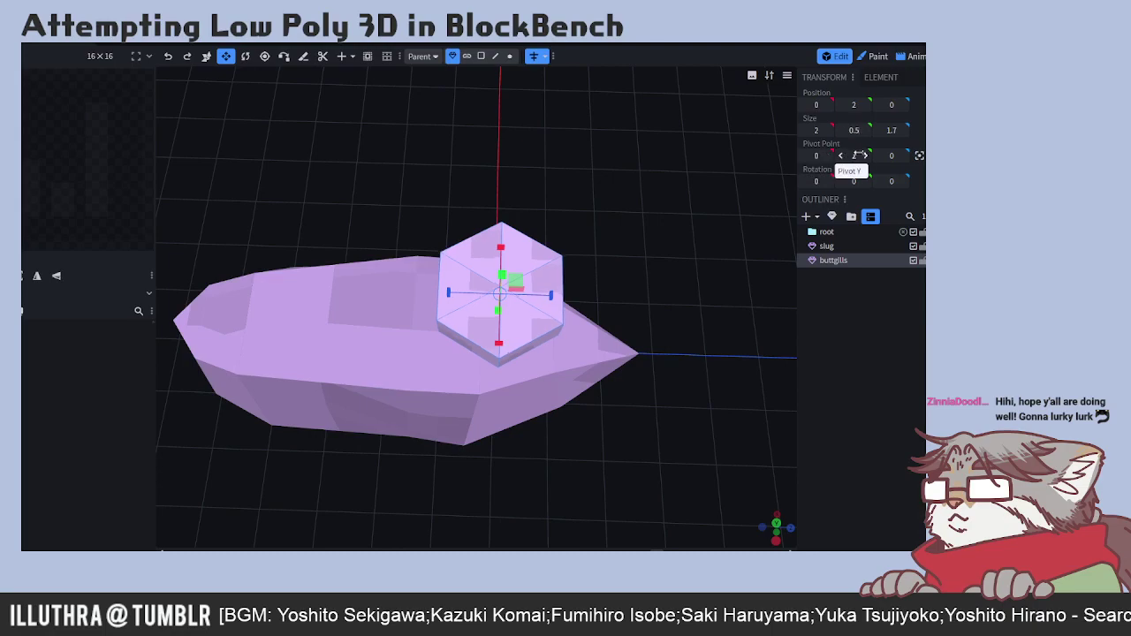
- Set the buttgills mesh's size to 0.8 in Y, 1.5 in Z and 1.5 in X
mouse_move(676, 265)
mouse_down()
mouse_move(674, 229)
mouse_move(669, 245)
mouse_up()
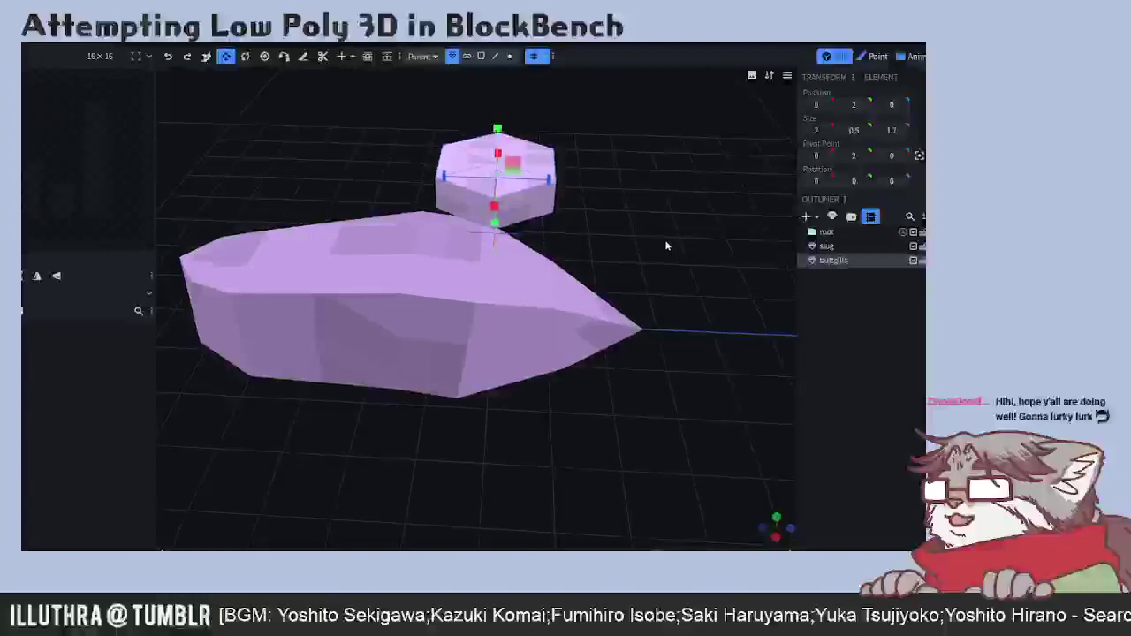
double_click(853, 131)
text(0.8)
key(Return)
drag(707, 257, 734, 240)
double_click(892, 130)
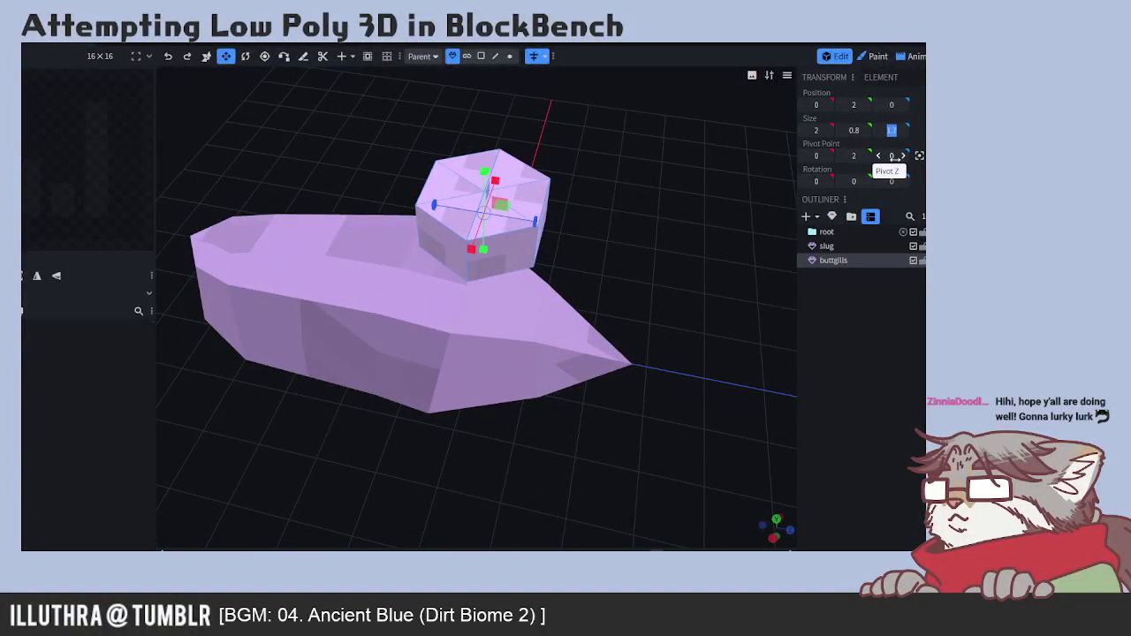
drag(661, 167, 661, 180)
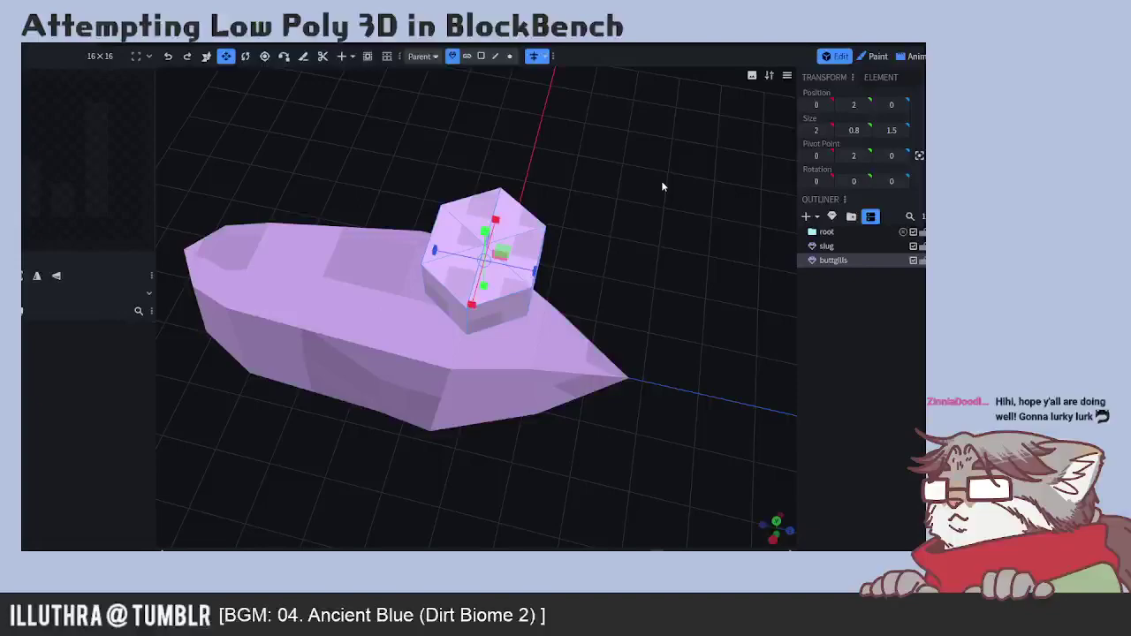
double_click(815, 130)
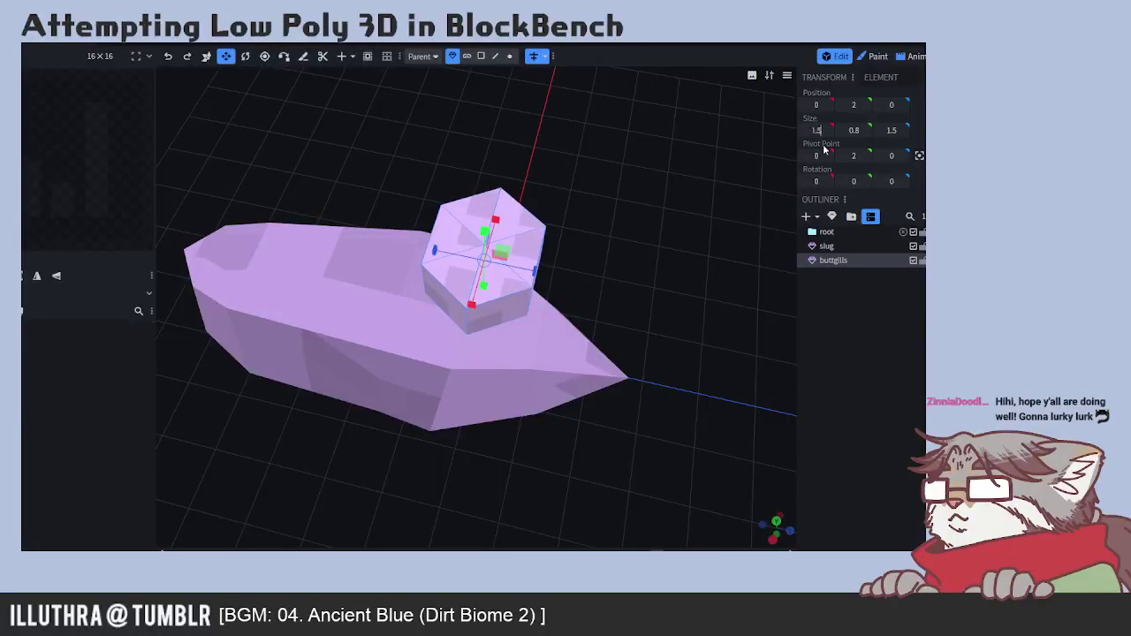
text(1.5)
key(Return)
- Reduce the buttgills mesh's Z size to 1.25
drag(635, 240, 596, 139)
drag(550, 137, 644, 280)
scroll(572, 250, up, 5)
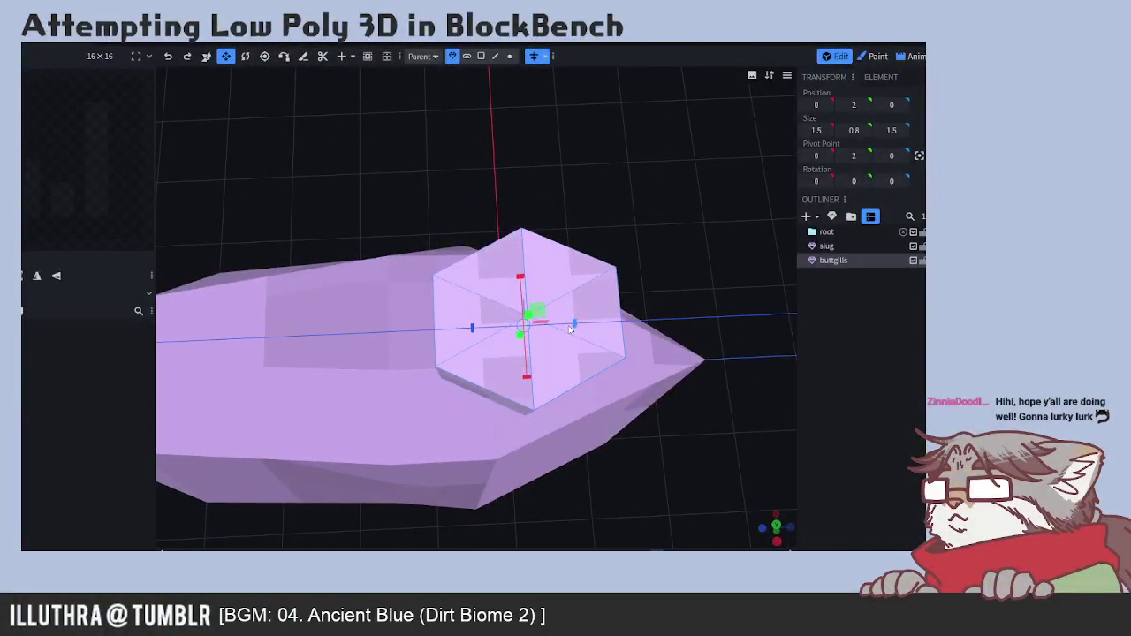
drag(561, 330, 566, 326)
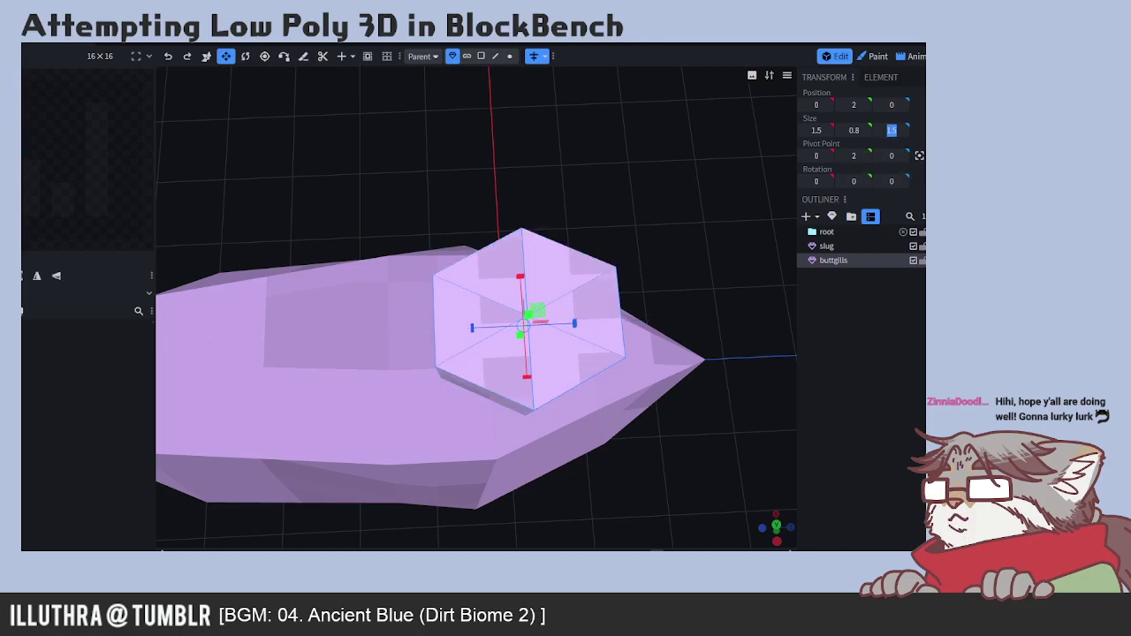
key(Return)
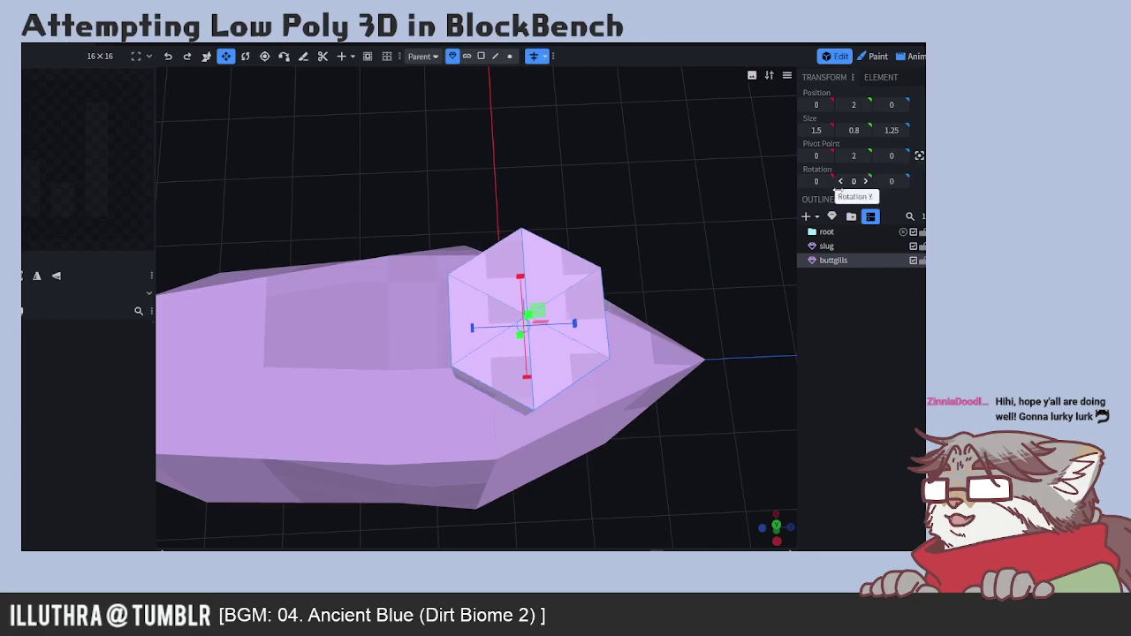
- Try widening the buttgills mesh to 2.5 in X, and return it to 1.5
scroll(692, 263, down, 4)
scroll(677, 234, down, 3)
drag(594, 192, 593, 321)
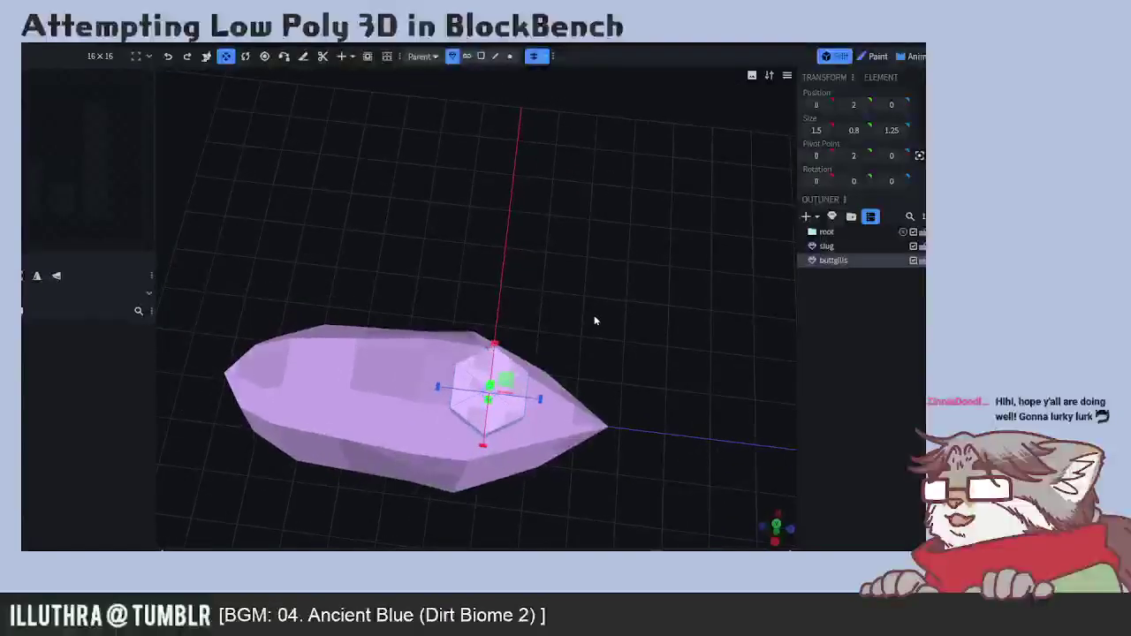
click(828, 131)
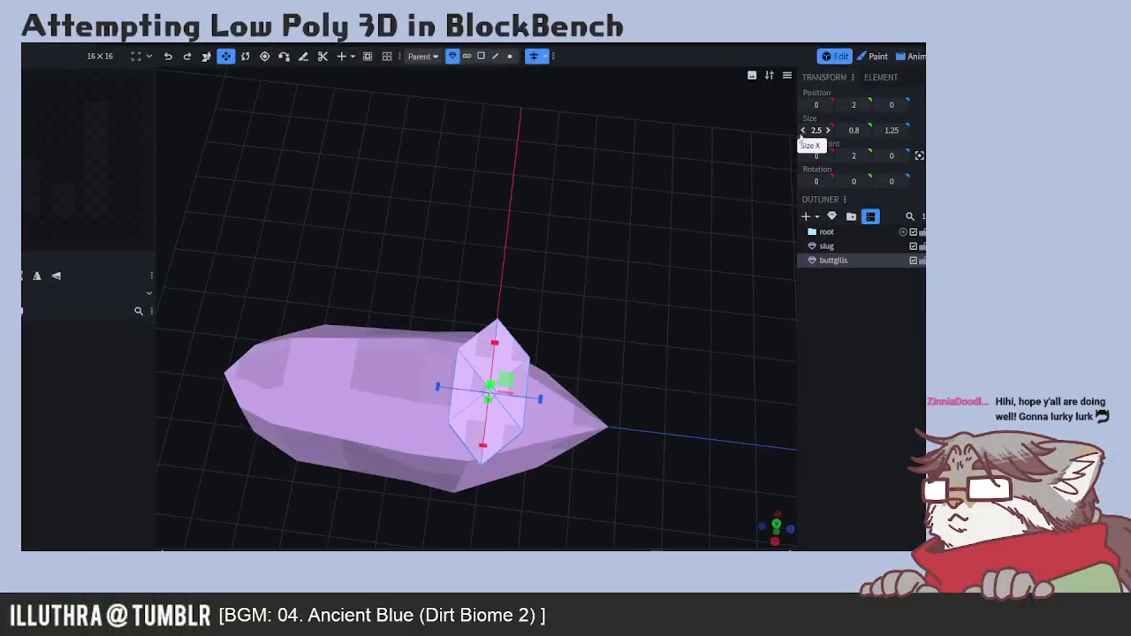
click(803, 131)
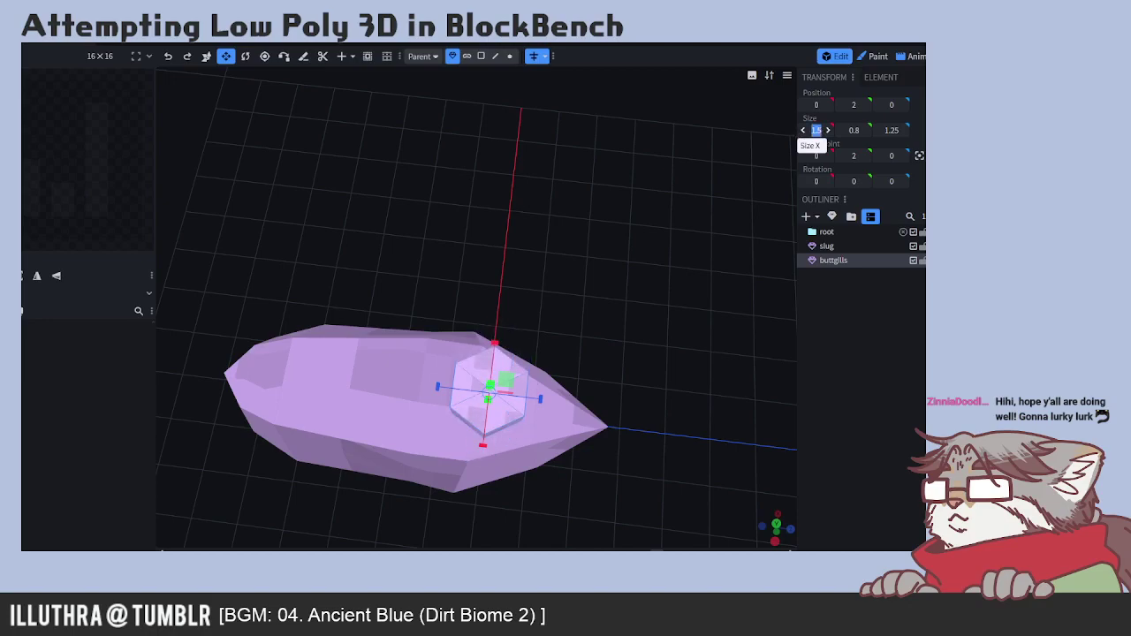
- Set the buttgills mesh's X size to 1.75 and its Z size to 1.5
drag(816, 130, 868, 131)
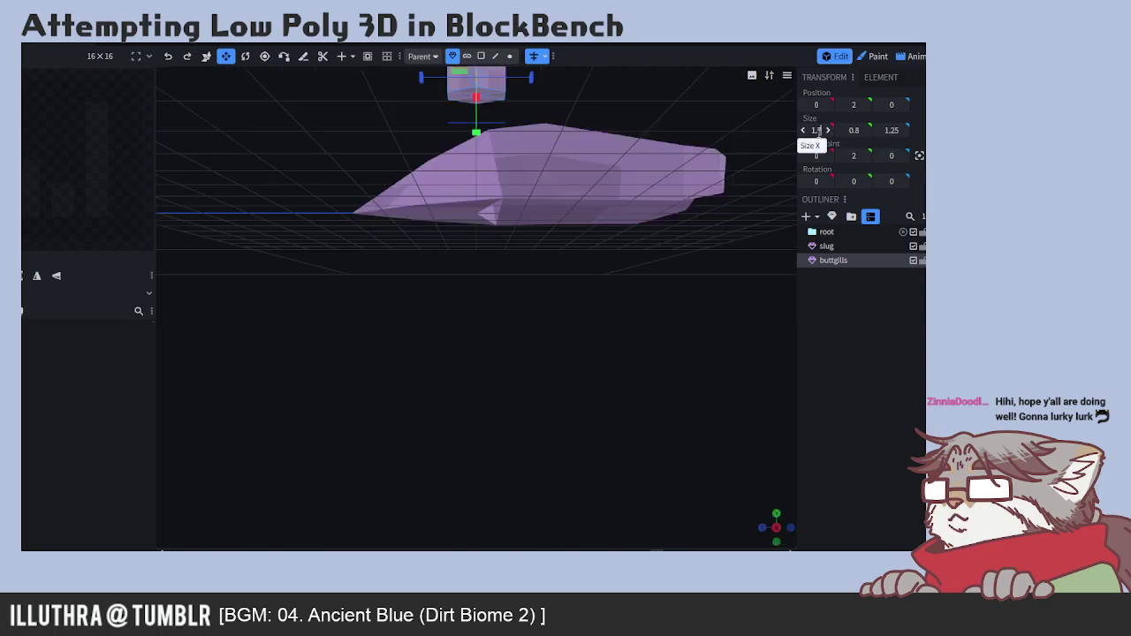
drag(819, 131, 840, 131)
drag(698, 114, 722, 268)
click(892, 130)
text(1.5)
key(Return)
- Select the top of the buttgills mesh in face mode and inset it with an offset of 50
drag(672, 292, 398, 124)
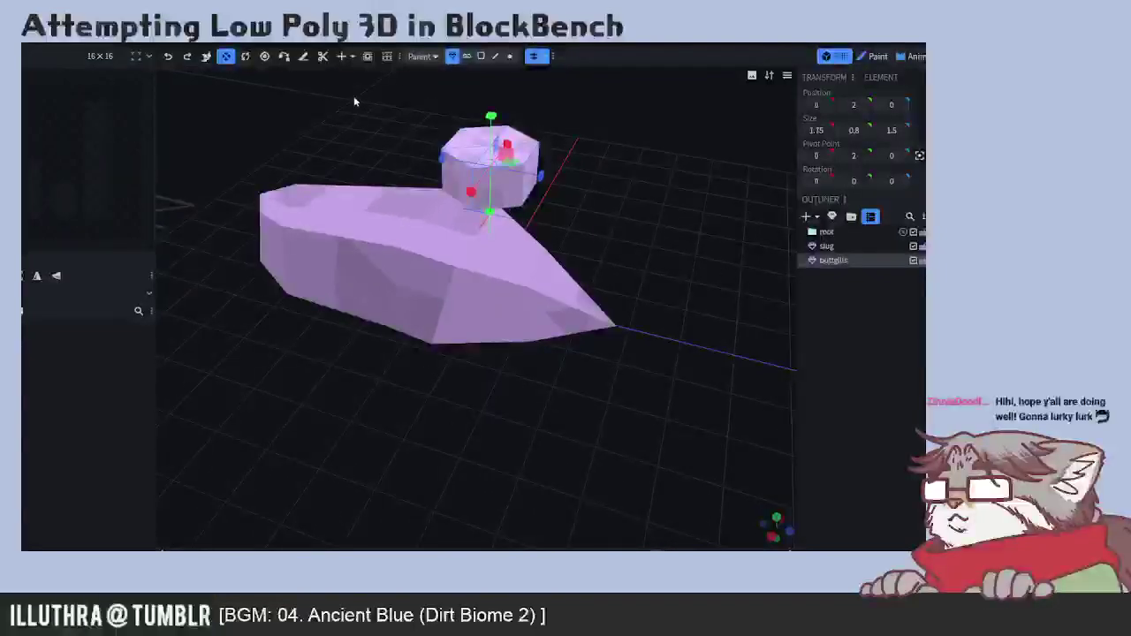
drag(565, 151, 607, 243)
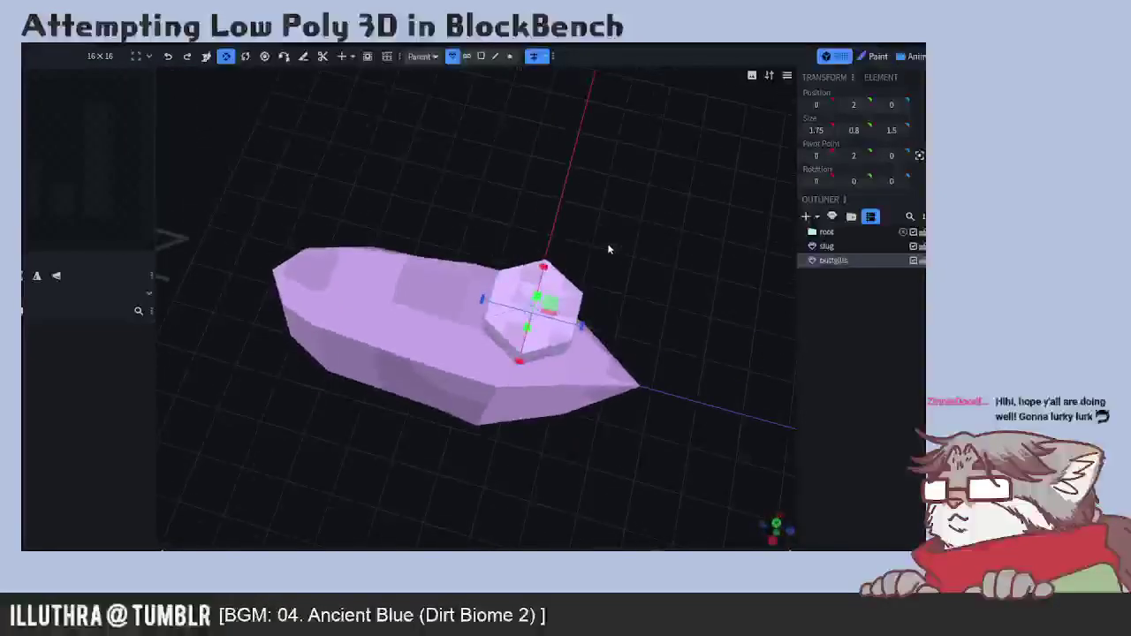
click(481, 56)
click(510, 302)
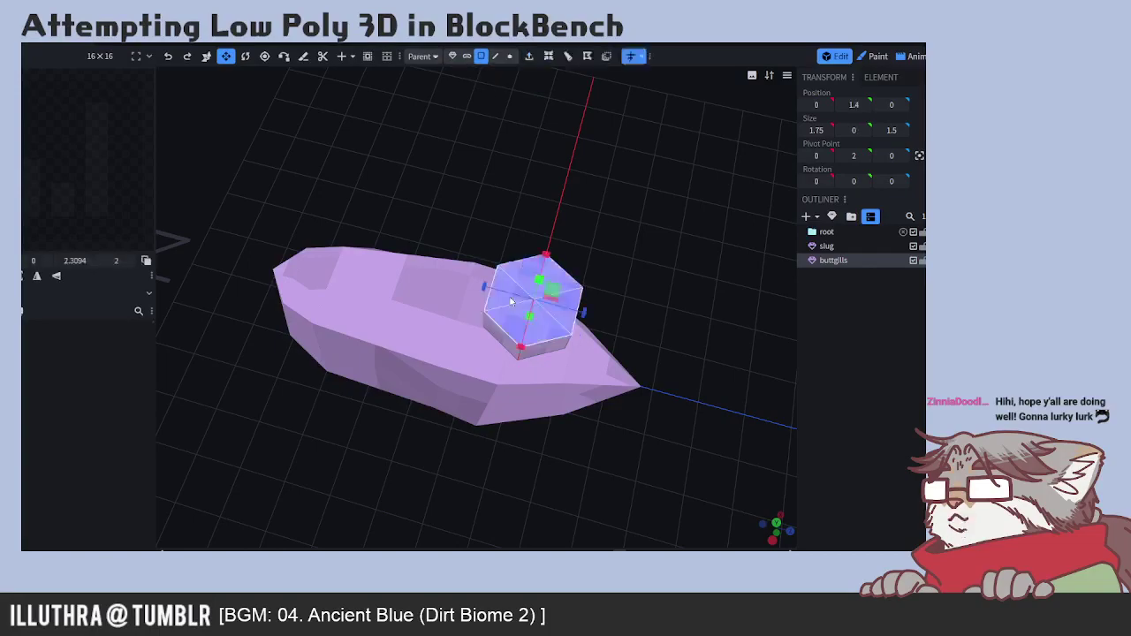
right_click(515, 290)
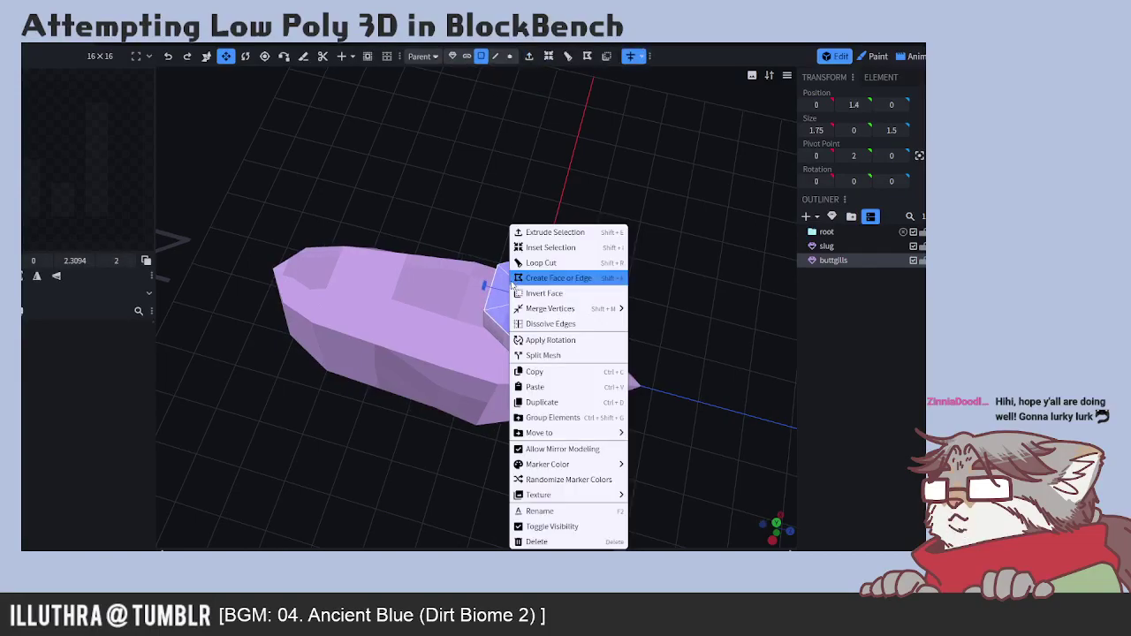
click(565, 245)
drag(652, 341, 618, 307)
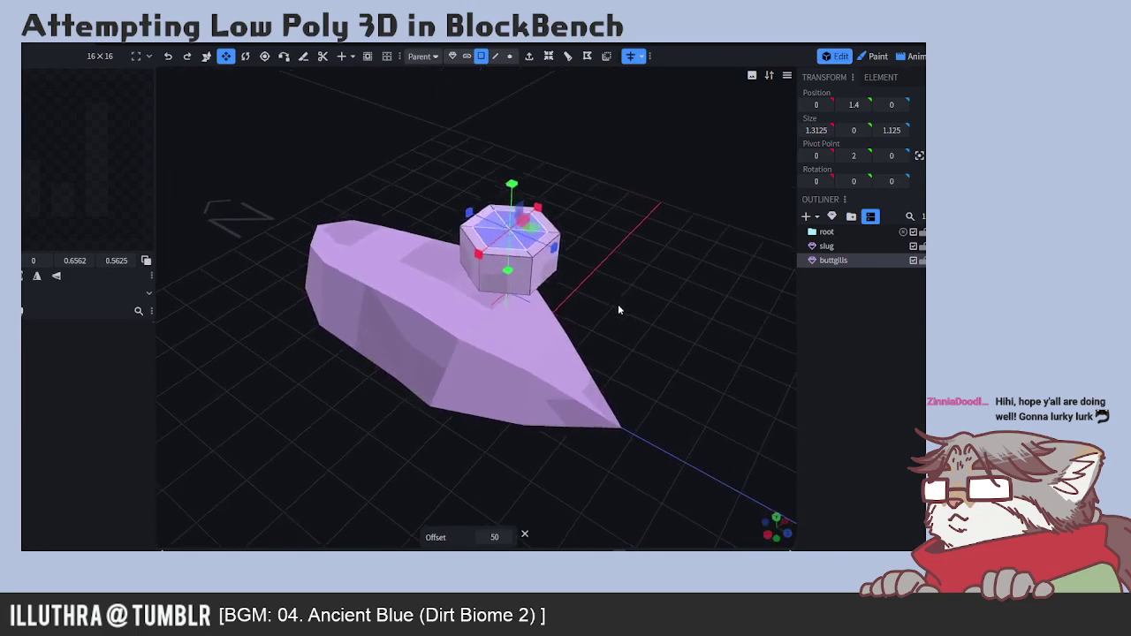
- Try extruding the inset top face of the buttgills mesh by 1 and sinking it to Y 0.4
key(shift+e)
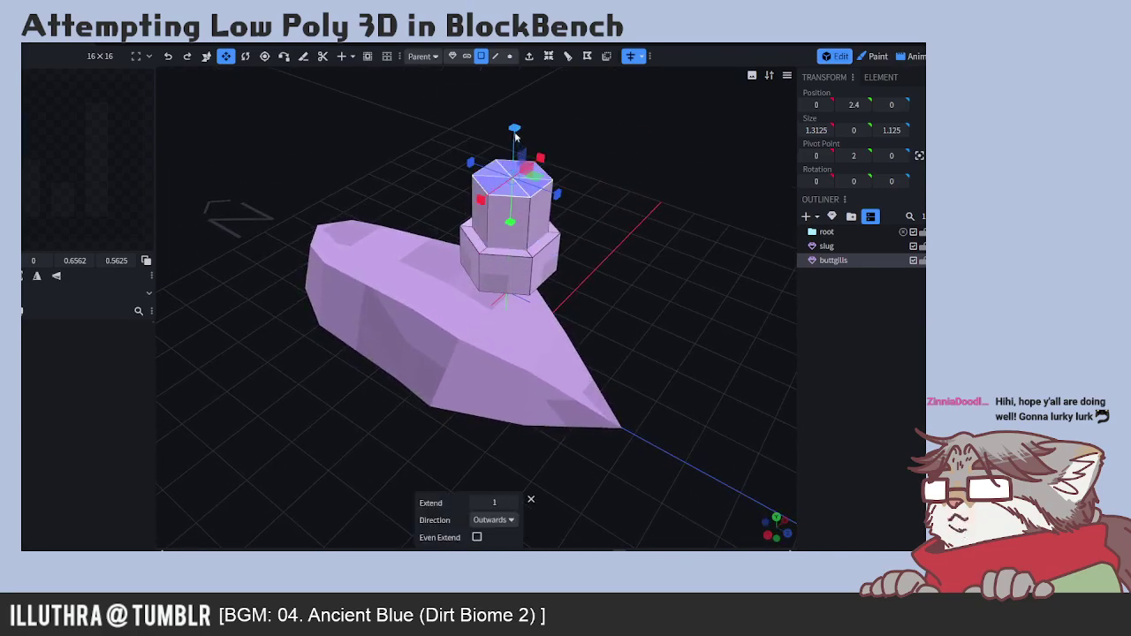
click(206, 55)
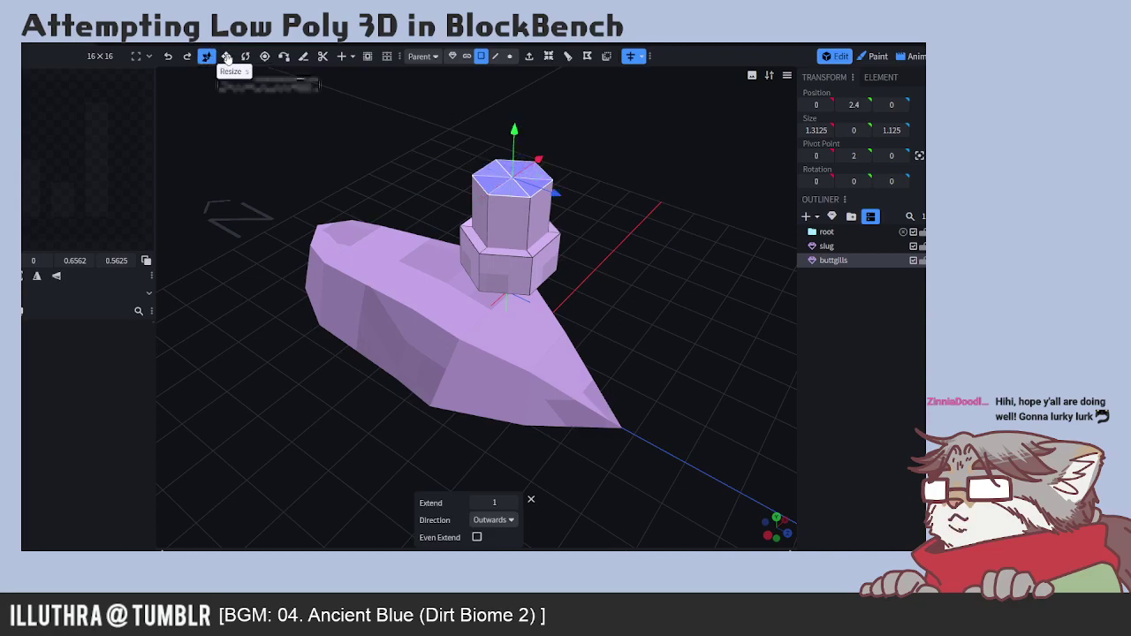
click(226, 56)
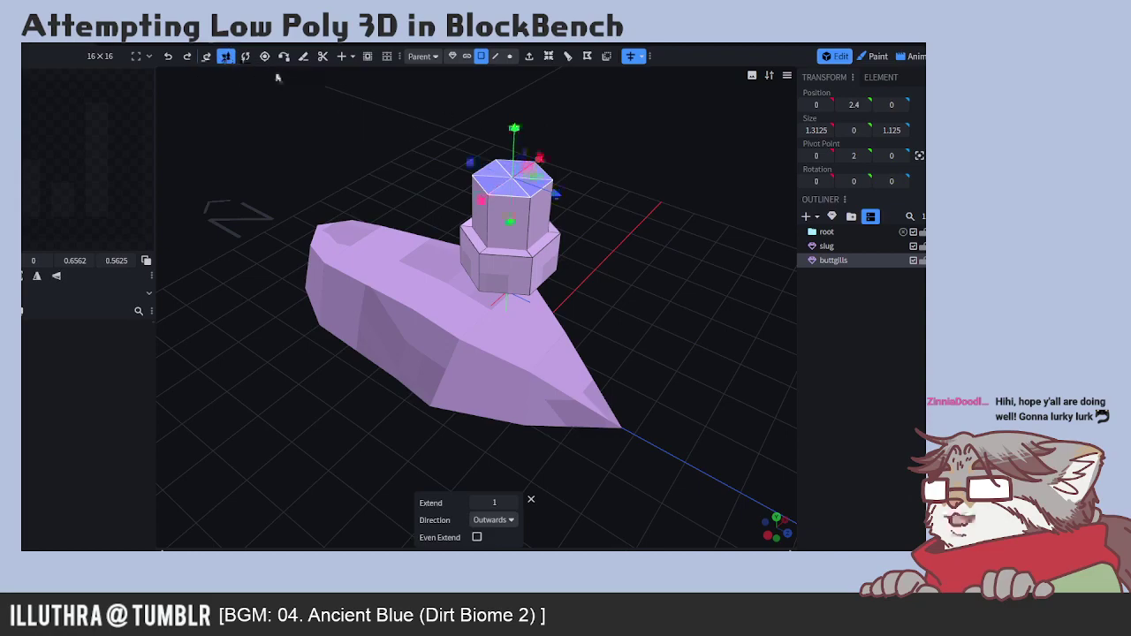
click(515, 130)
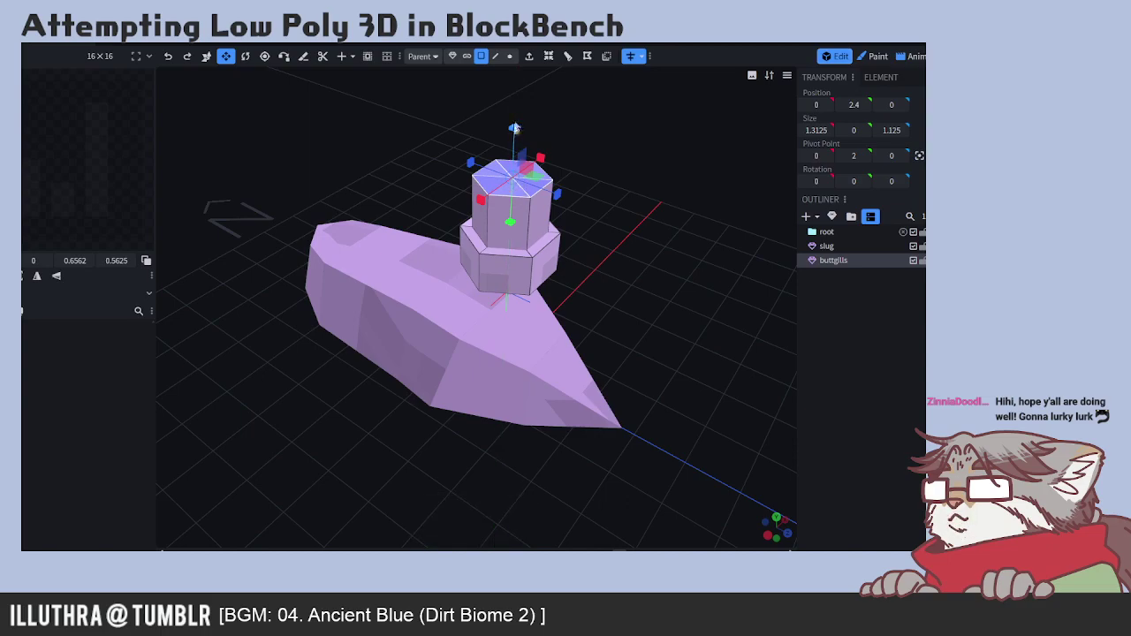
click(206, 56)
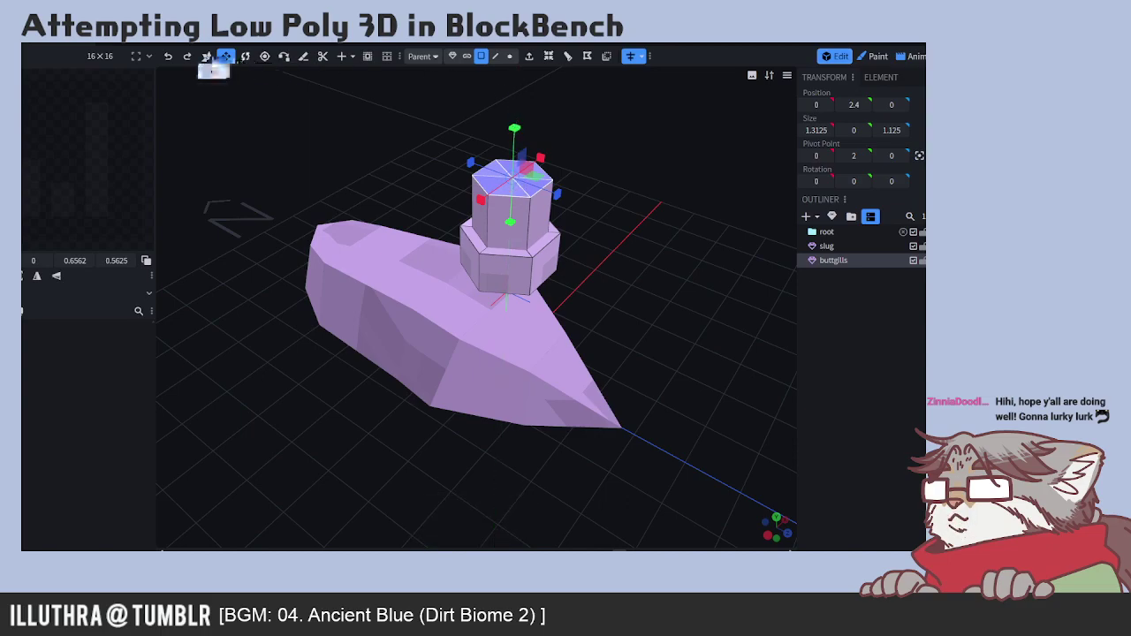
drag(515, 131, 512, 232)
drag(619, 283, 652, 239)
drag(518, 327, 624, 235)
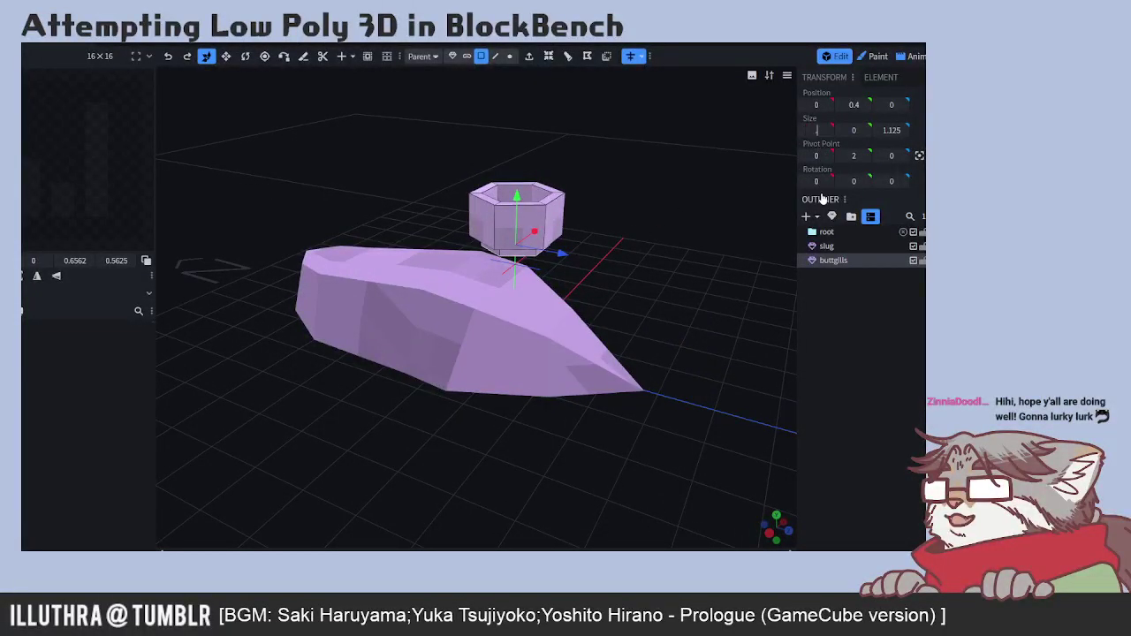
drag(721, 212, 690, 270)
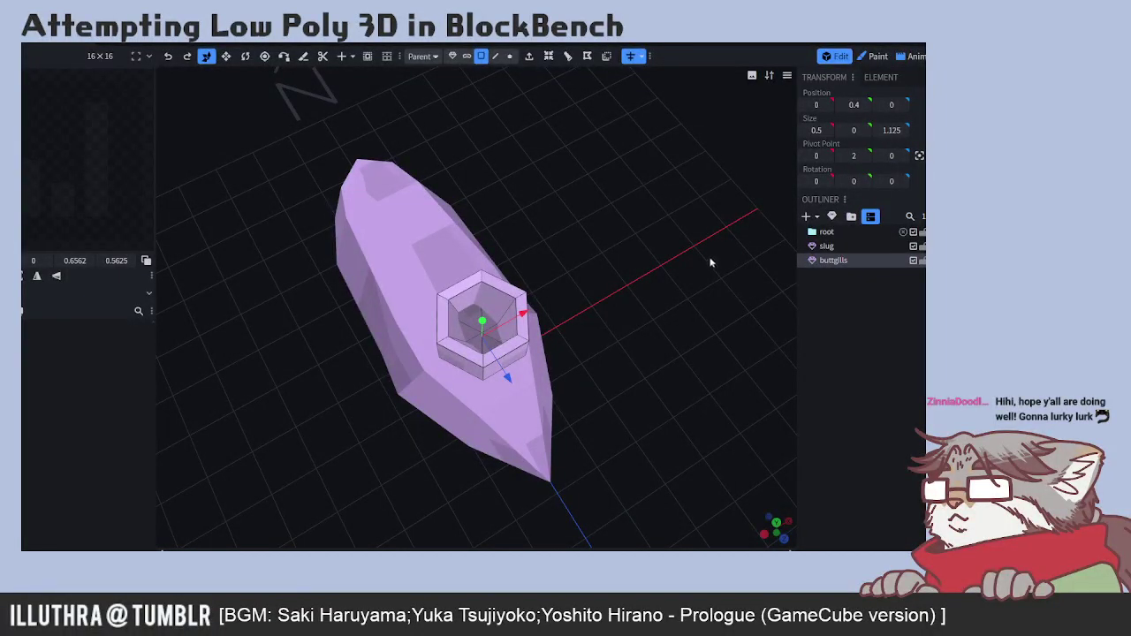
- Undo the lowering and the extrusion of the buttgills' inset face
key(e)
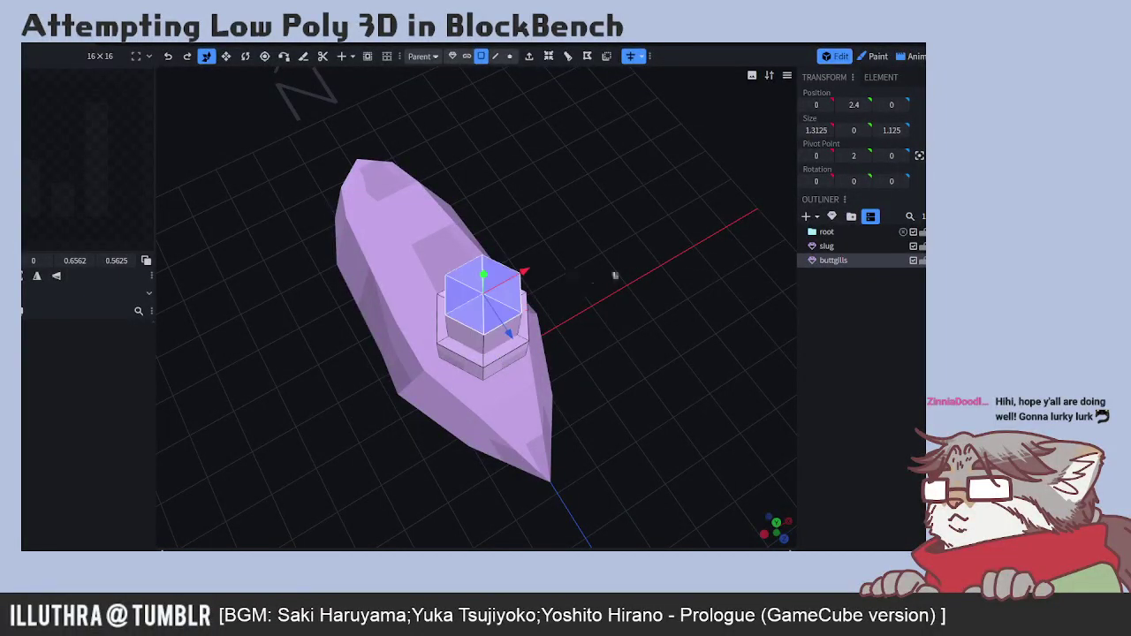
drag(654, 303, 660, 255)
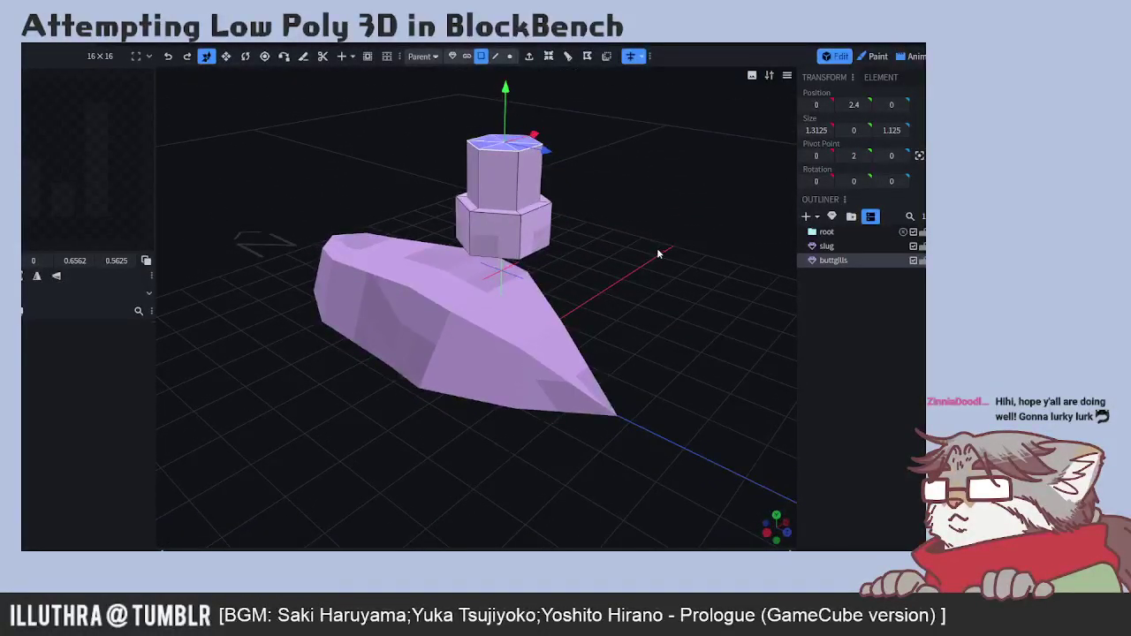
key(Page_Down)
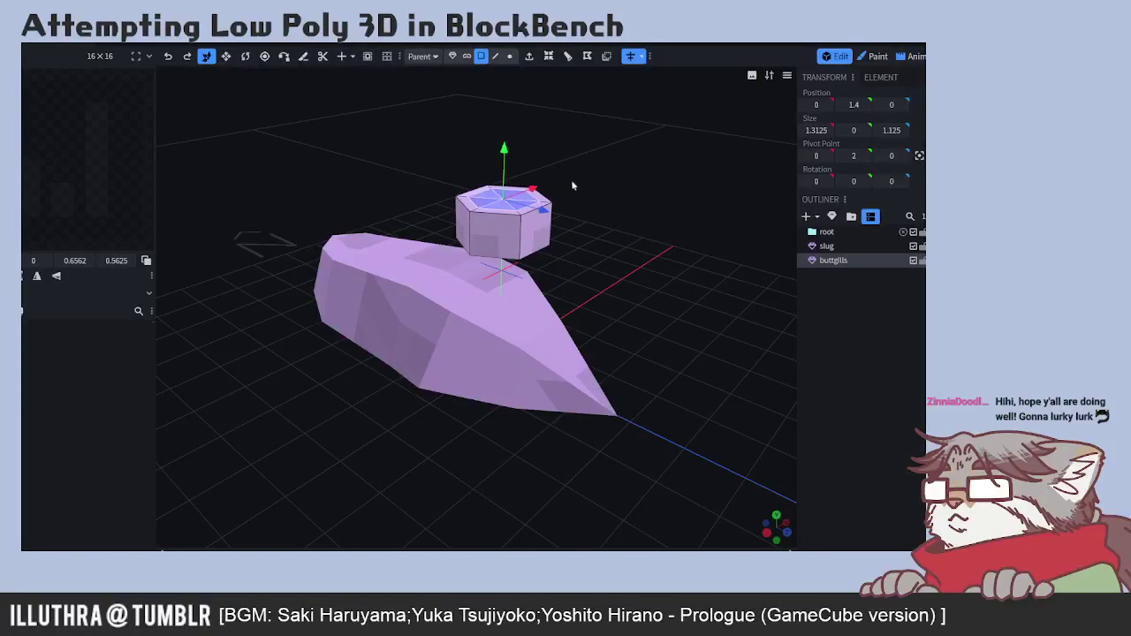
drag(572, 201, 590, 214)
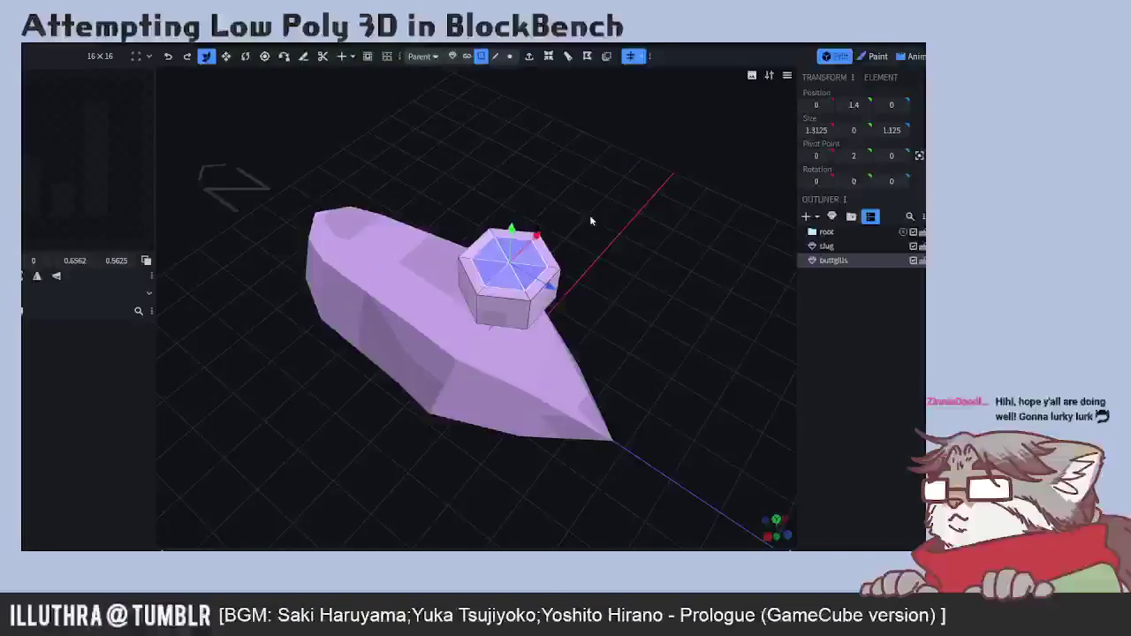
- Try extruding the inset face again with an extend of 0.5 and sinking it to Y 0.9
key(e)
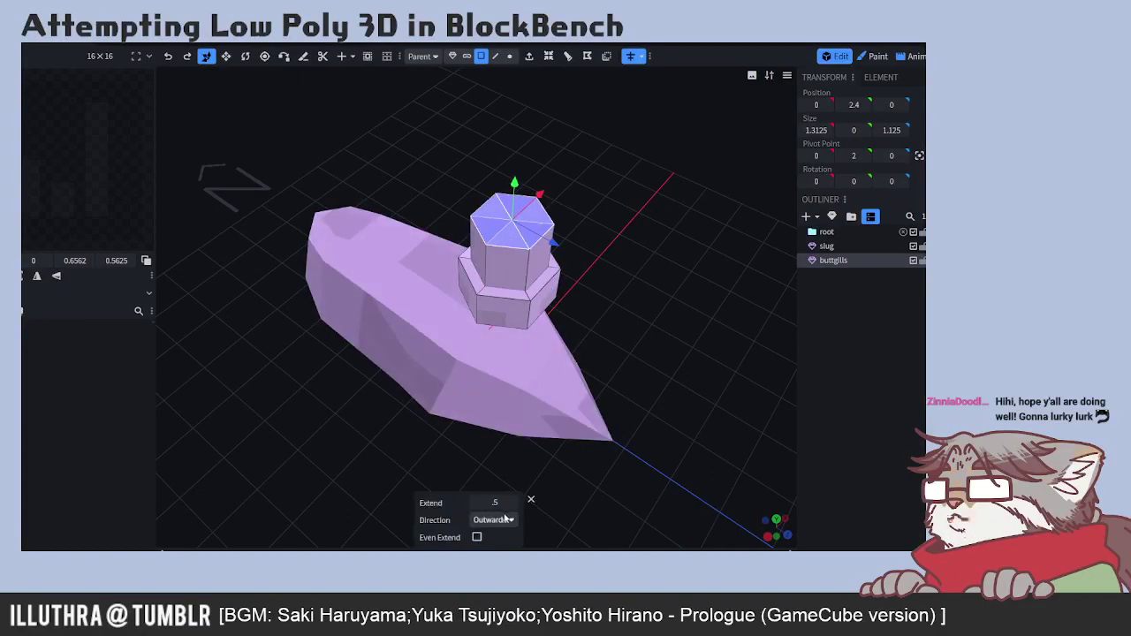
click(506, 520)
mouse_move(524, 475)
mouse_down()
mouse_move(558, 436)
mouse_move(555, 397)
mouse_move(519, 483)
mouse_up()
drag(508, 229, 570, 313)
key(ctrl+z)
mouse_move(482, 235)
mouse_down()
mouse_move(485, 274)
mouse_move(483, 256)
mouse_up()
drag(587, 257, 648, 310)
key(Page_Down)
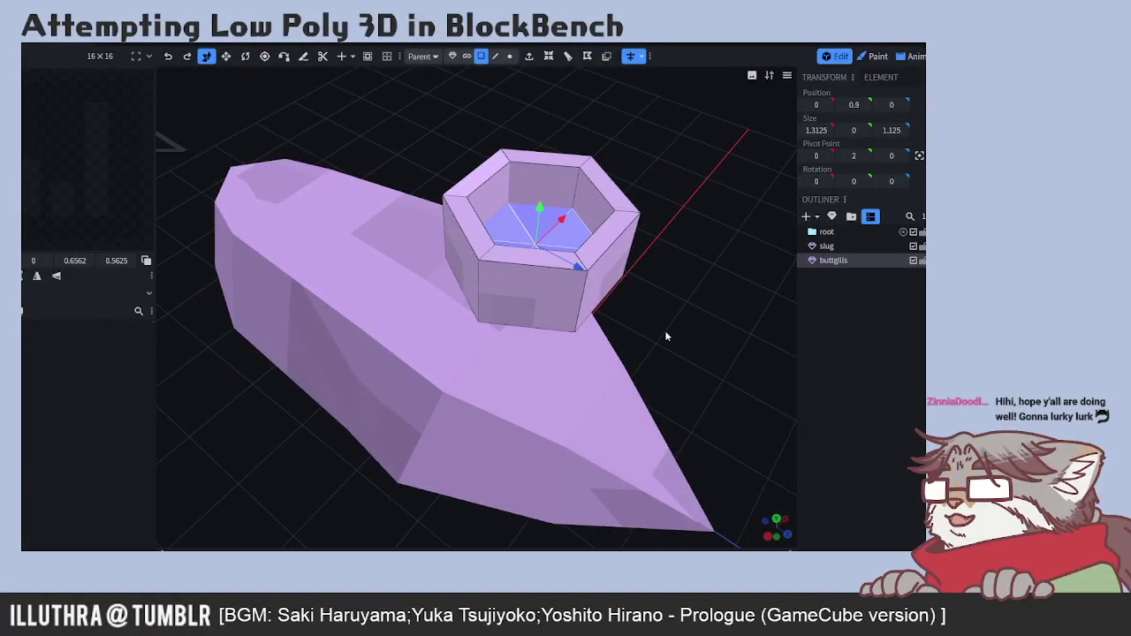
- Undo the recess and the inset on top of the buttgills mesh
key(Page_Up)
key(Page_Down)
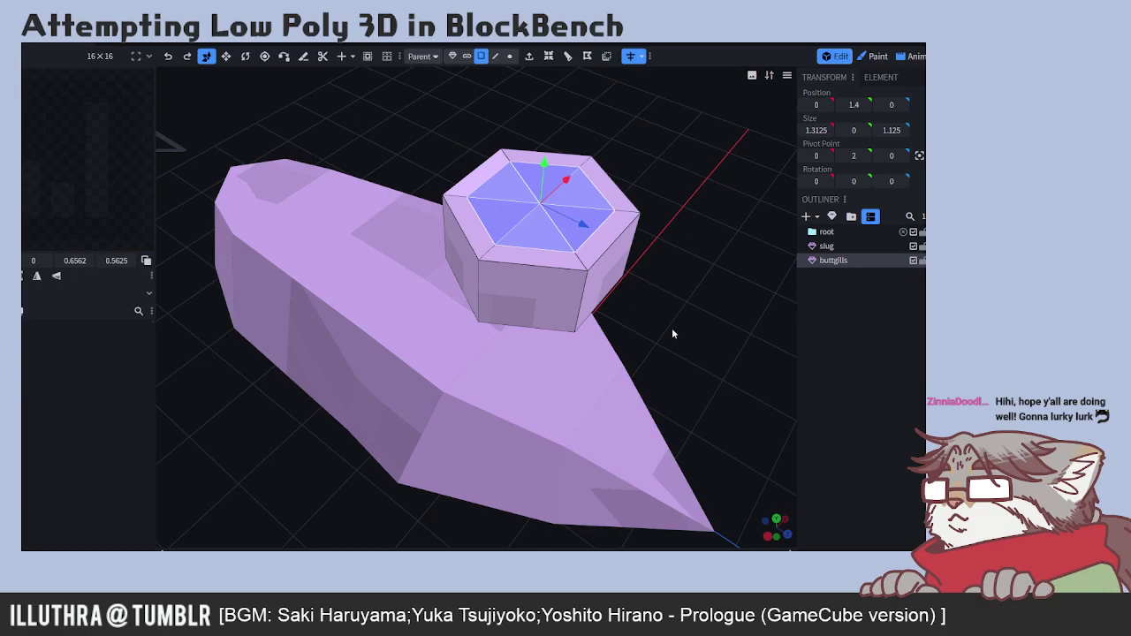
key(ctrl+z)
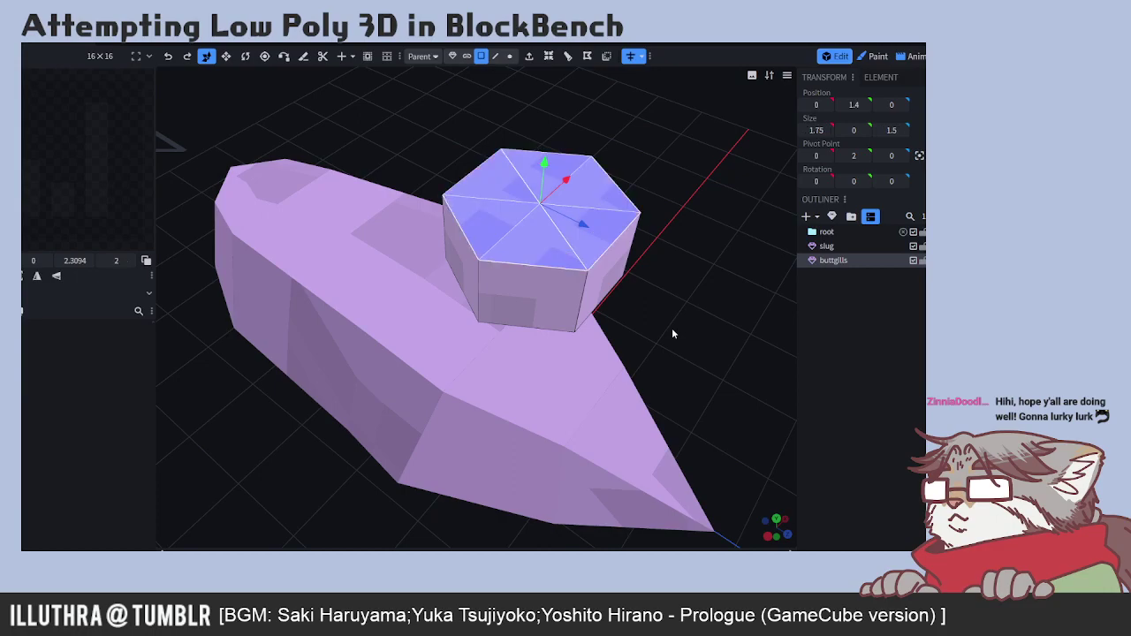
- Switch to edge selection and try shifting several upper rim edges of the buttgills mesh along Z
click(226, 58)
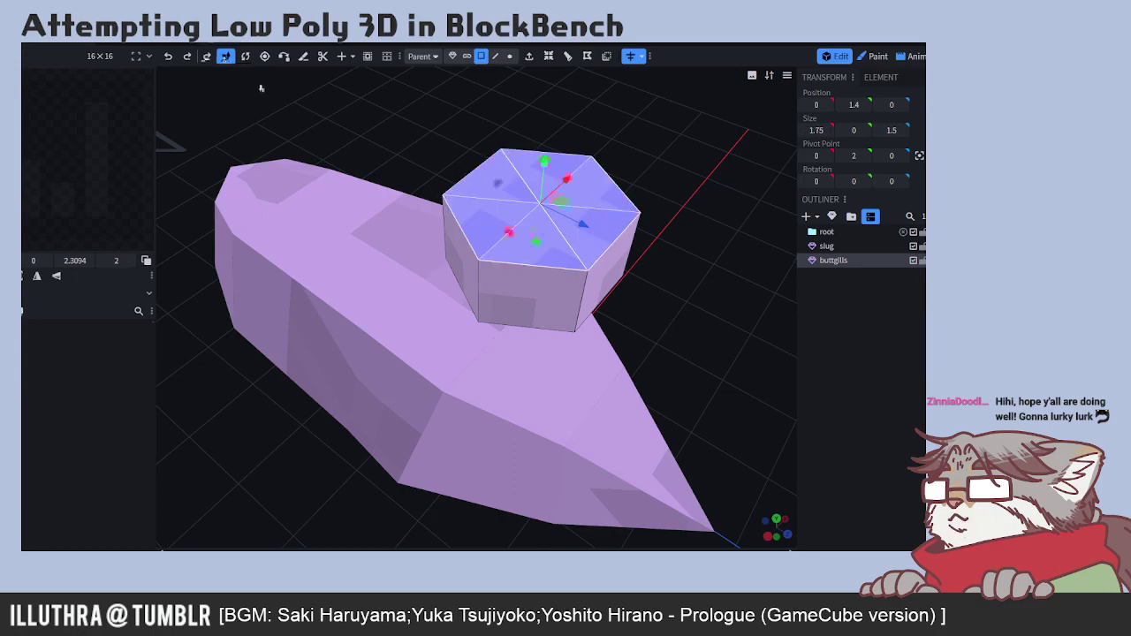
click(206, 57)
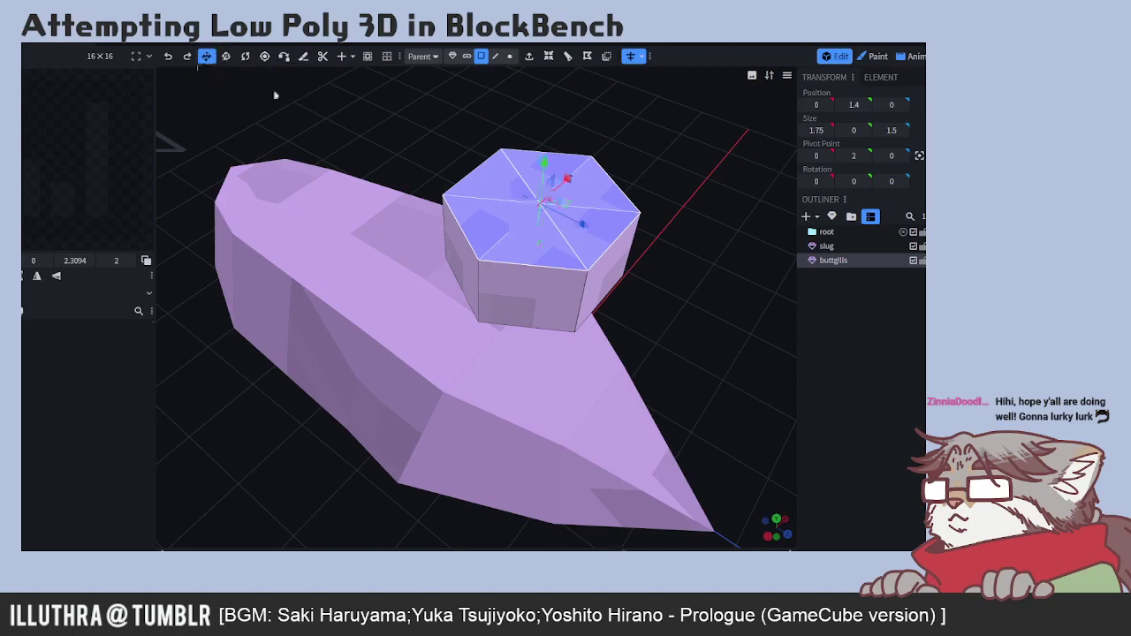
click(226, 57)
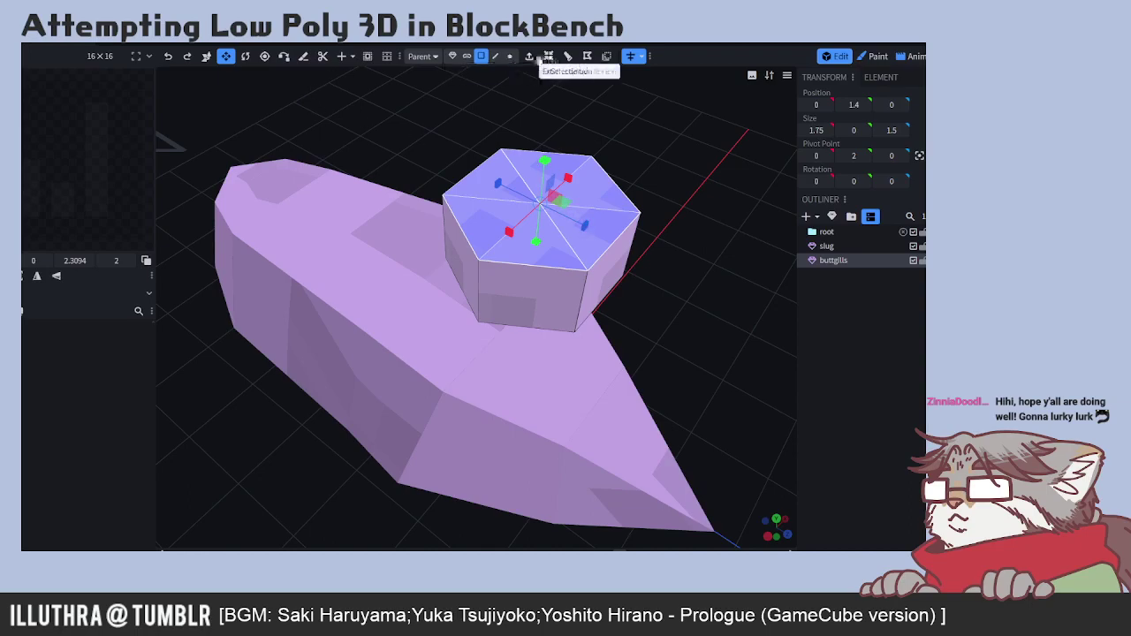
click(496, 56)
click(544, 273)
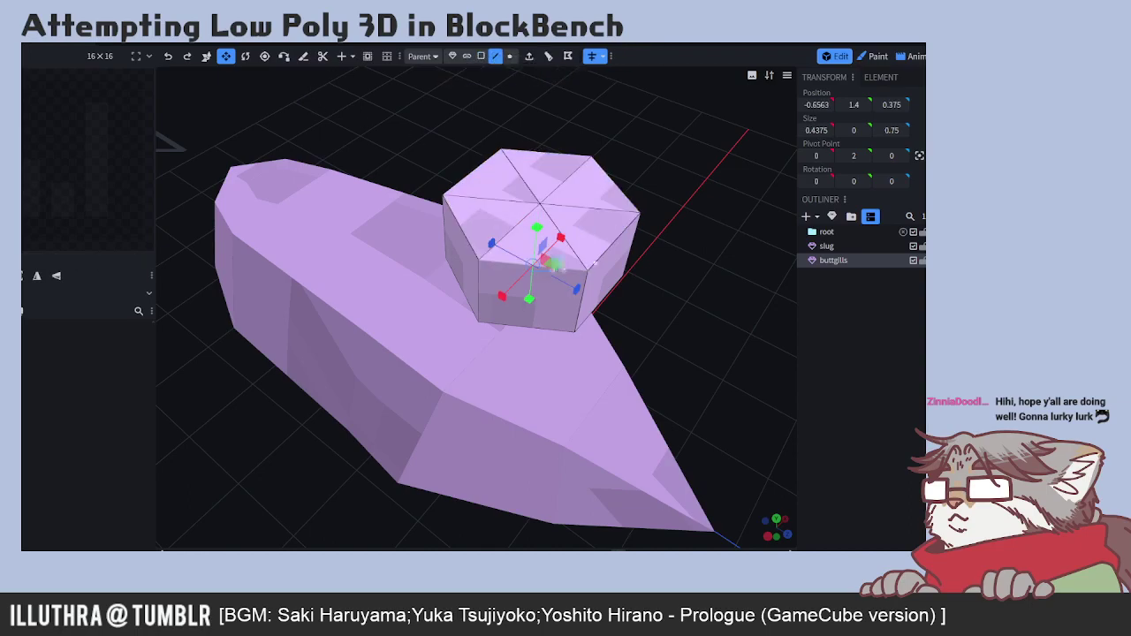
click(472, 203)
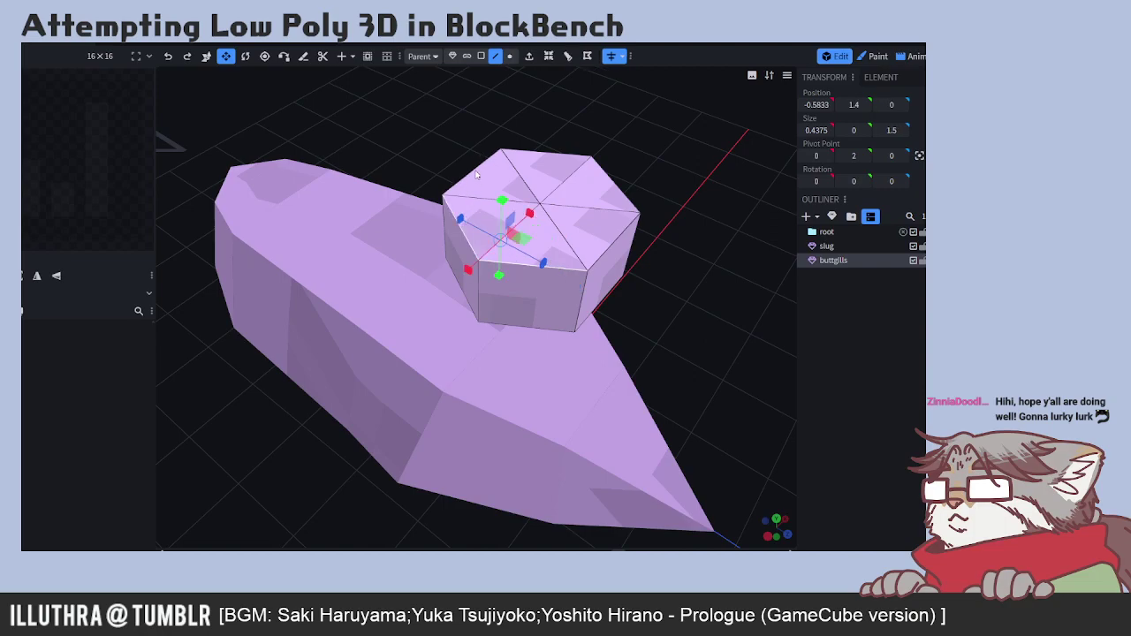
click(615, 245)
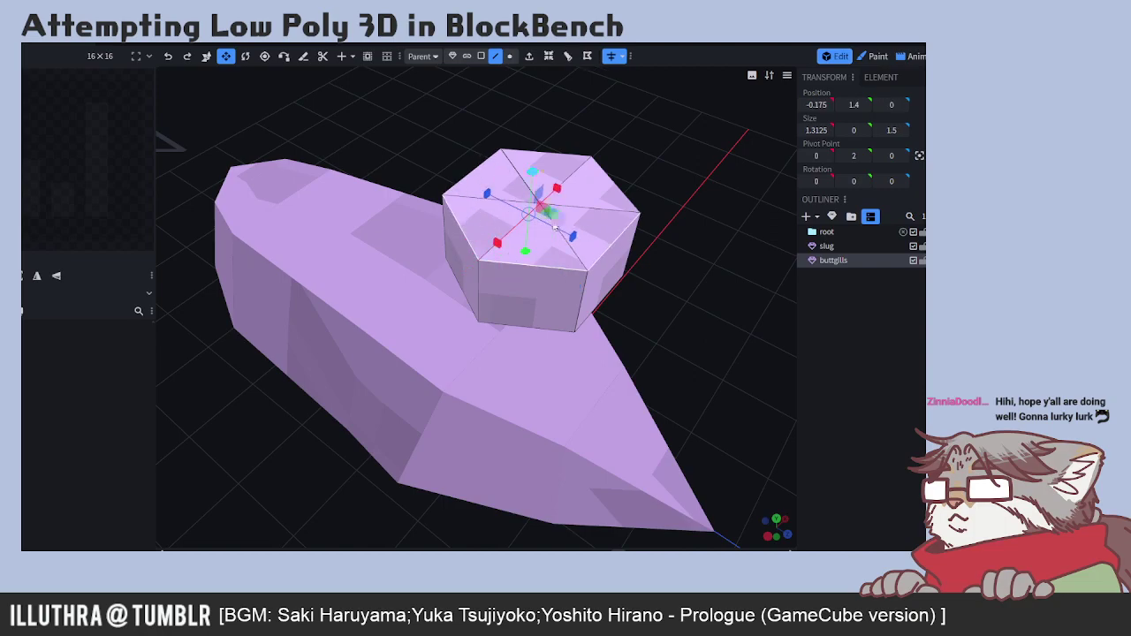
click(206, 57)
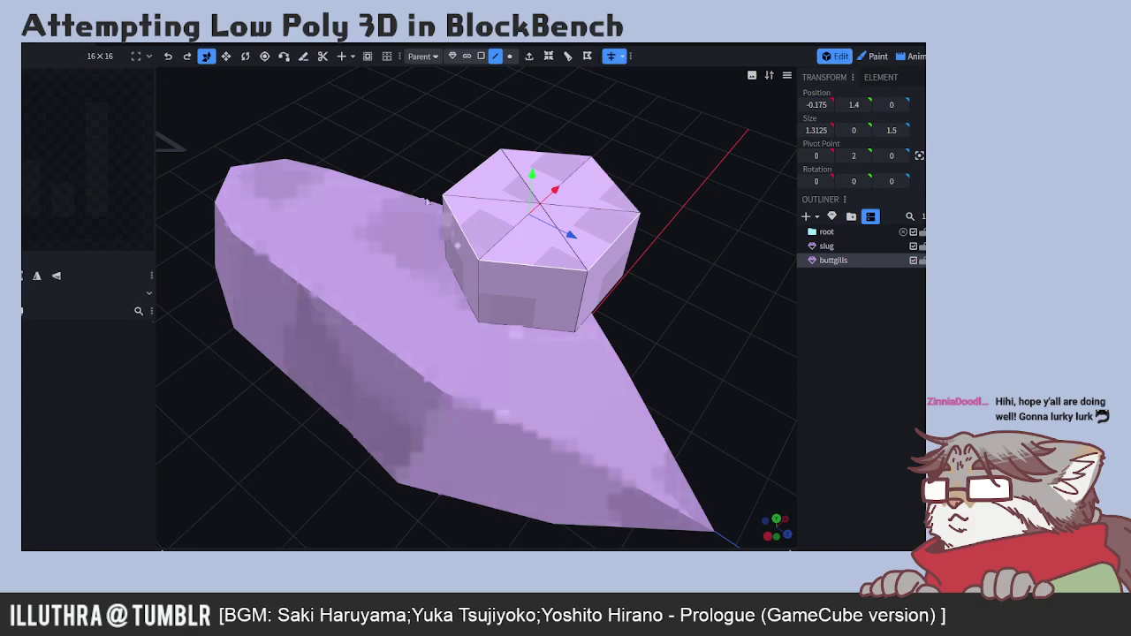
mouse_move(572, 237)
mouse_down()
mouse_move(606, 249)
mouse_move(573, 238)
mouse_up()
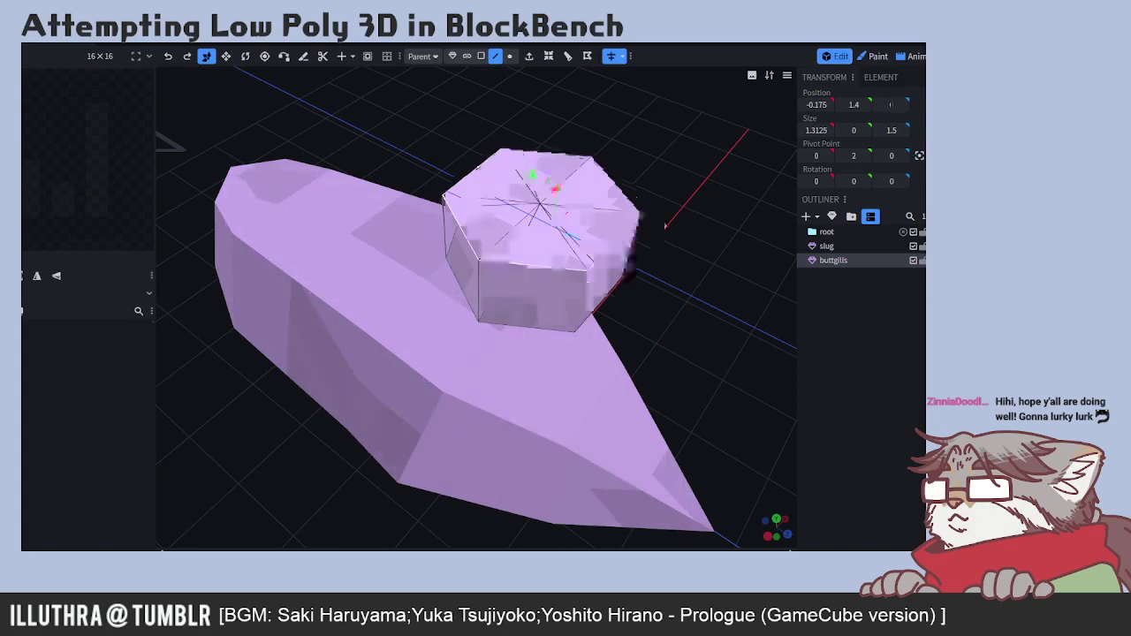
- Select the two rim edges on one side of the buttgills' top and move them outwards to X -0.8333
click(510, 270)
click(468, 244)
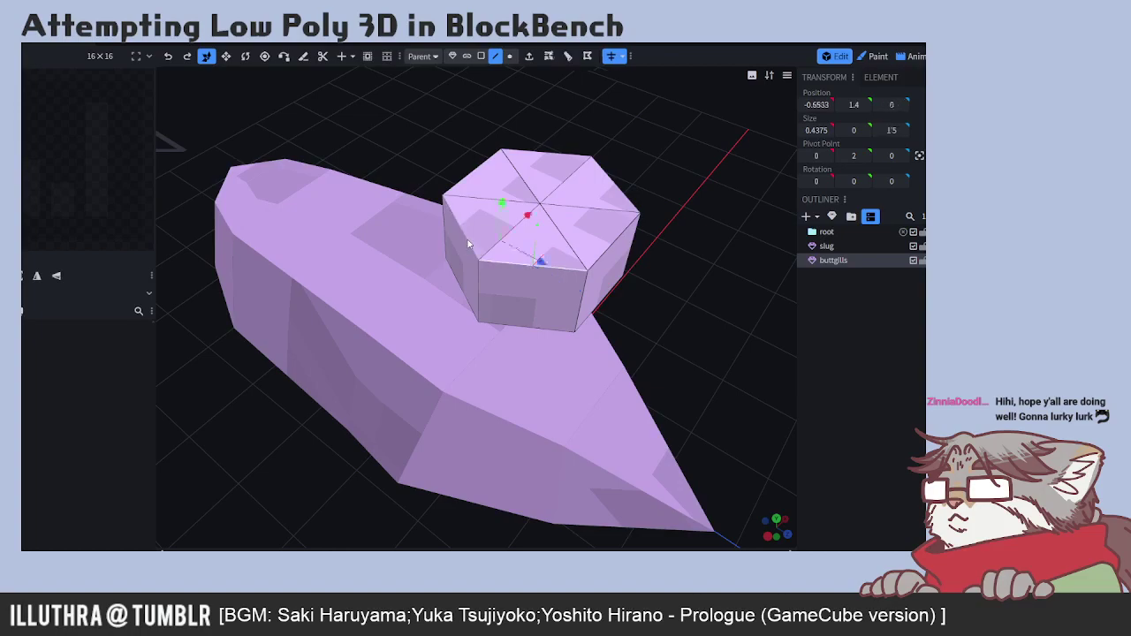
drag(507, 228, 629, 328)
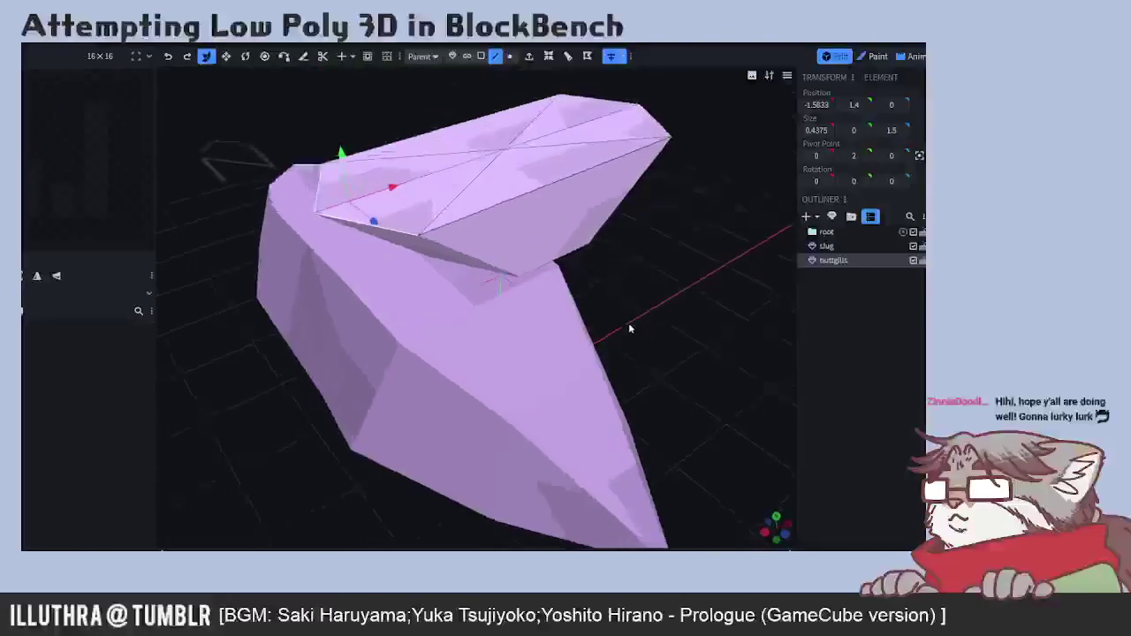
key(ctrl+z)
drag(485, 158, 464, 200)
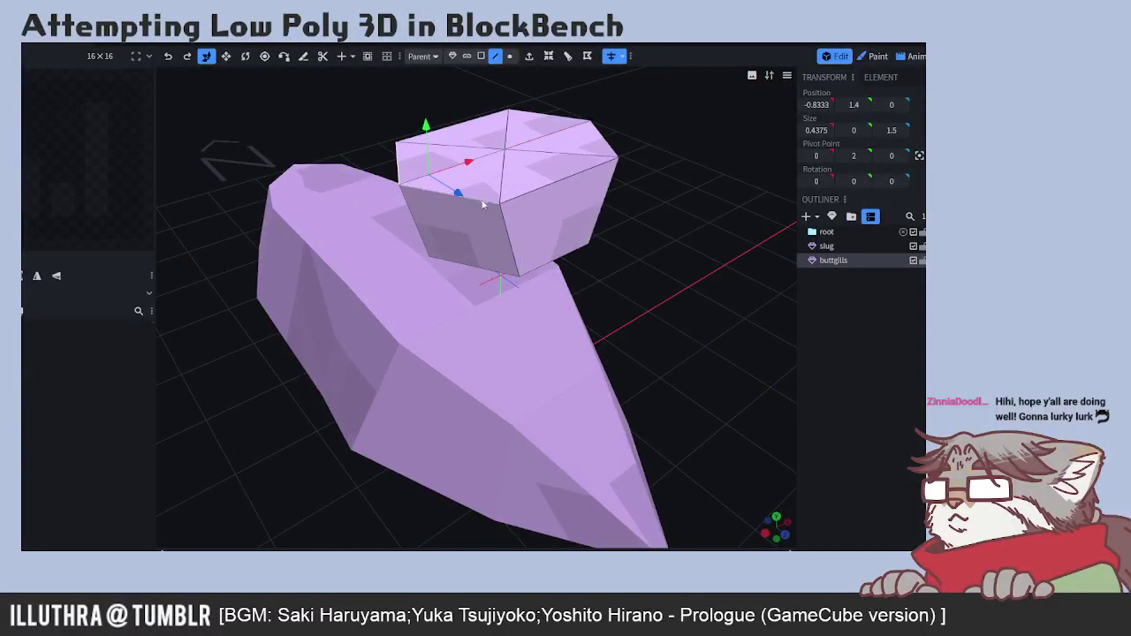
- Move the top rim edge facing the slug's pointed tail outwards, extending the buttgills mesh's Z size to 1.75
click(496, 228)
drag(501, 233, 700, 311)
click(452, 293)
drag(419, 178, 440, 132)
click(600, 213)
drag(560, 237, 663, 151)
drag(652, 110, 651, 115)
drag(658, 177, 490, 131)
key(ctrl+z)
- In vertex mode, move the centre point of the buttgills' top to Z 0.25
scroll(515, 169, up, 3)
scroll(491, 180, down, 5)
drag(491, 180, 498, 177)
scroll(565, 293, up, 4)
drag(566, 292, 563, 233)
click(509, 56)
click(499, 251)
drag(446, 250, 473, 223)
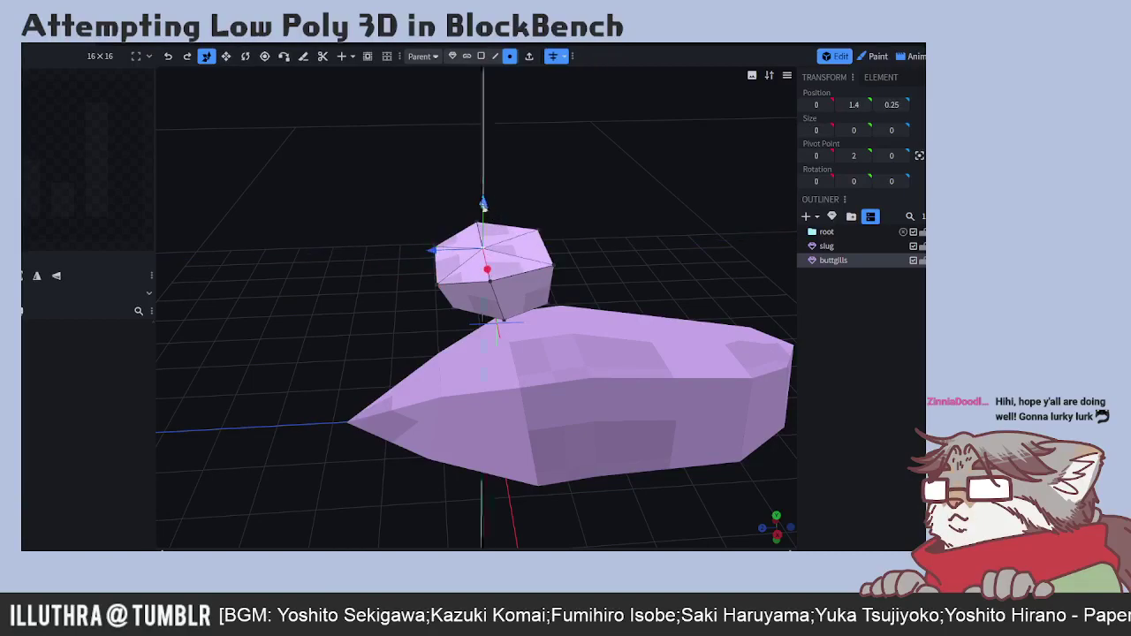
drag(348, 305, 469, 230)
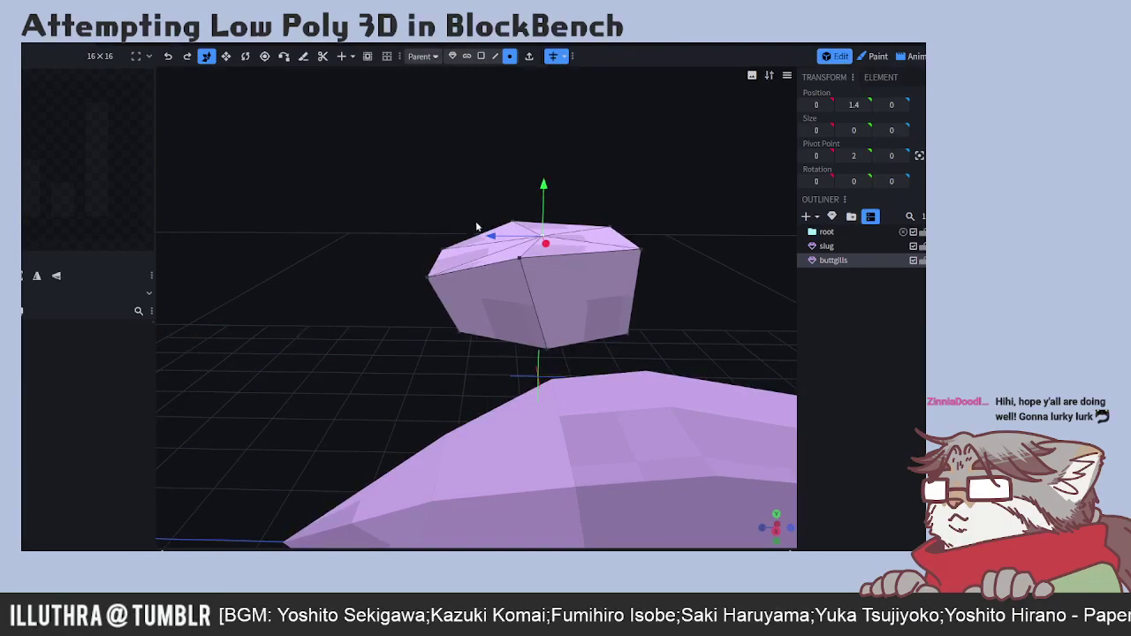
drag(476, 243, 468, 247)
drag(318, 321, 285, 302)
drag(659, 289, 566, 274)
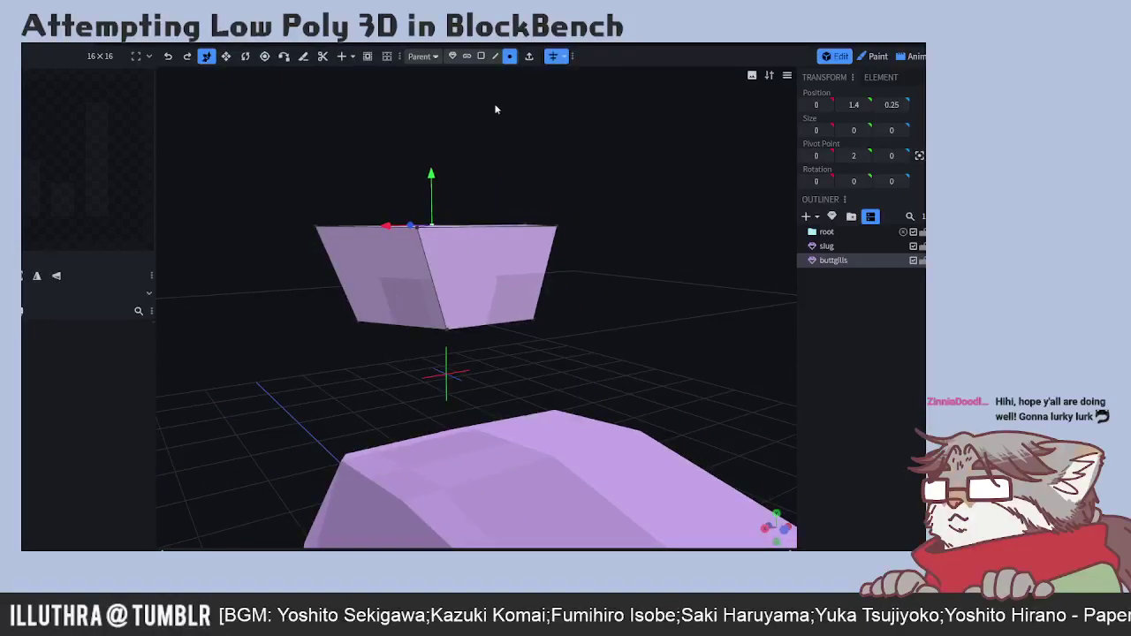
- In edge mode, shift the bottom side edge near the tail inwards along X, narrowing the tail-end bottom edge to 0.375
click(495, 55)
click(491, 329)
drag(491, 331, 597, 339)
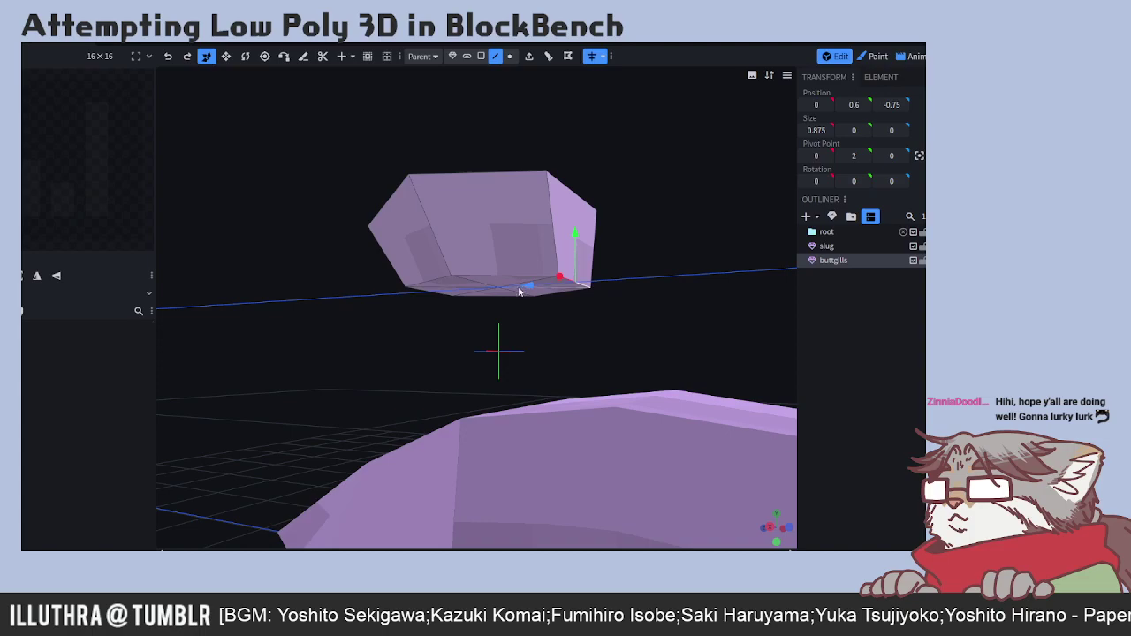
drag(520, 292, 521, 301)
mouse_move(414, 338)
mouse_down()
mouse_move(386, 383)
mouse_move(421, 354)
mouse_up()
click(477, 294)
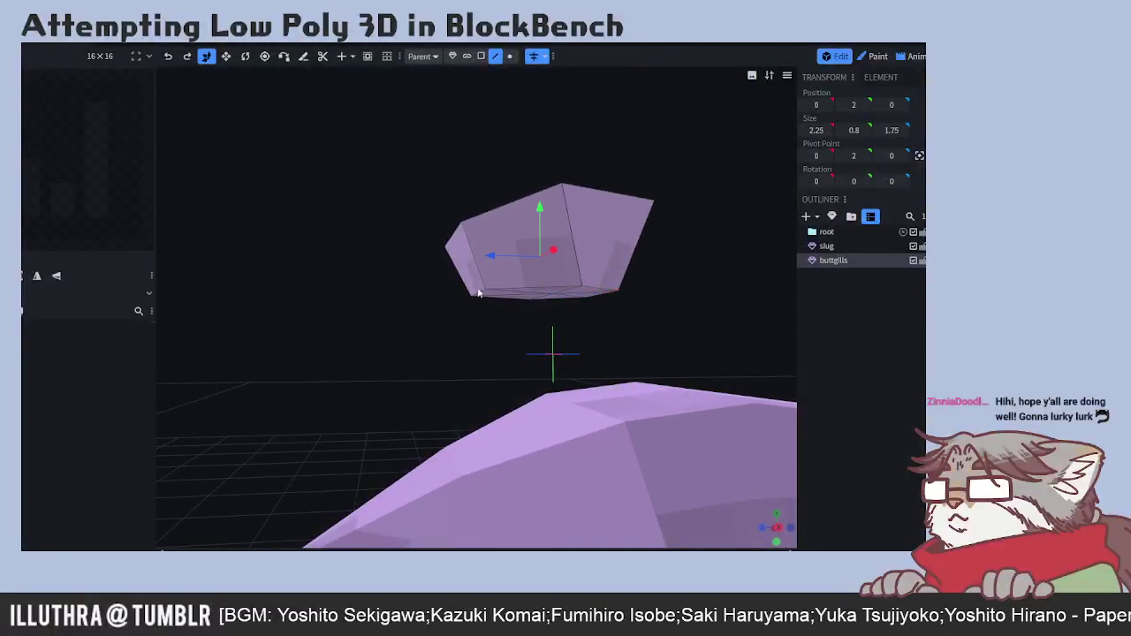
click(535, 292)
drag(684, 310, 582, 317)
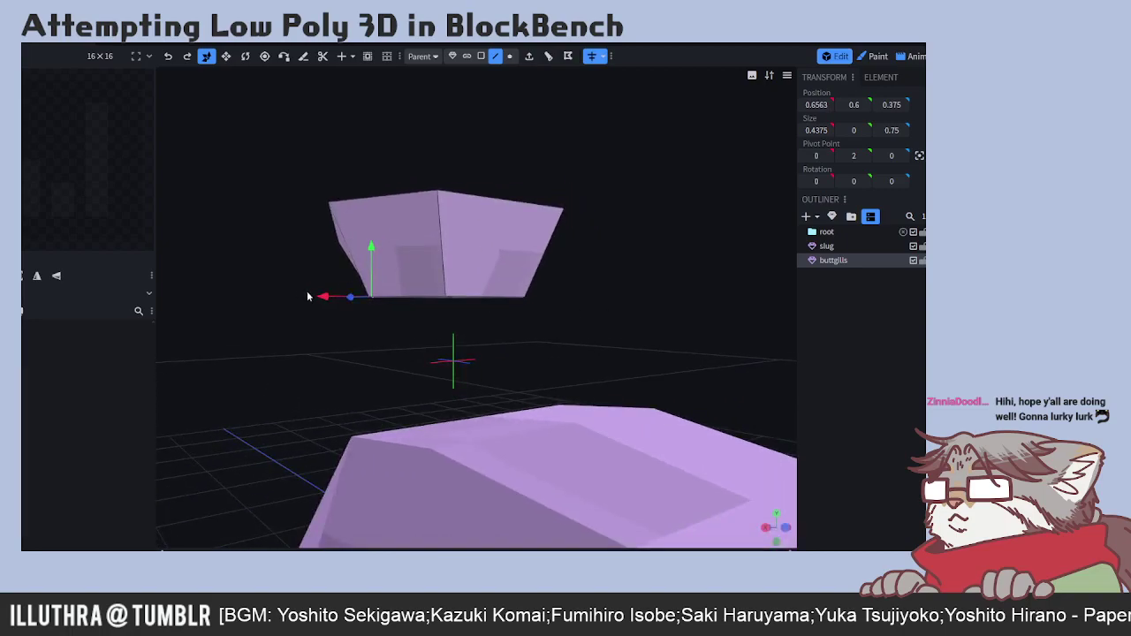
drag(323, 300, 654, 309)
- Move the buttgills' tail-end bottom edge to Z 0.5 and return to object selection
click(500, 287)
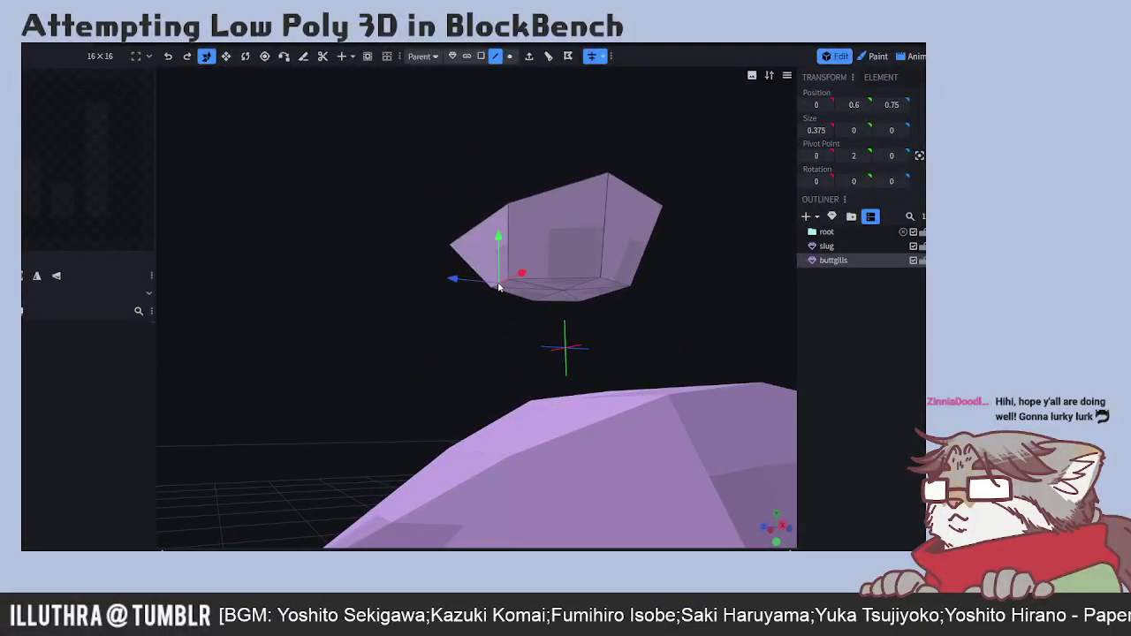
drag(453, 281, 481, 283)
drag(717, 294, 637, 334)
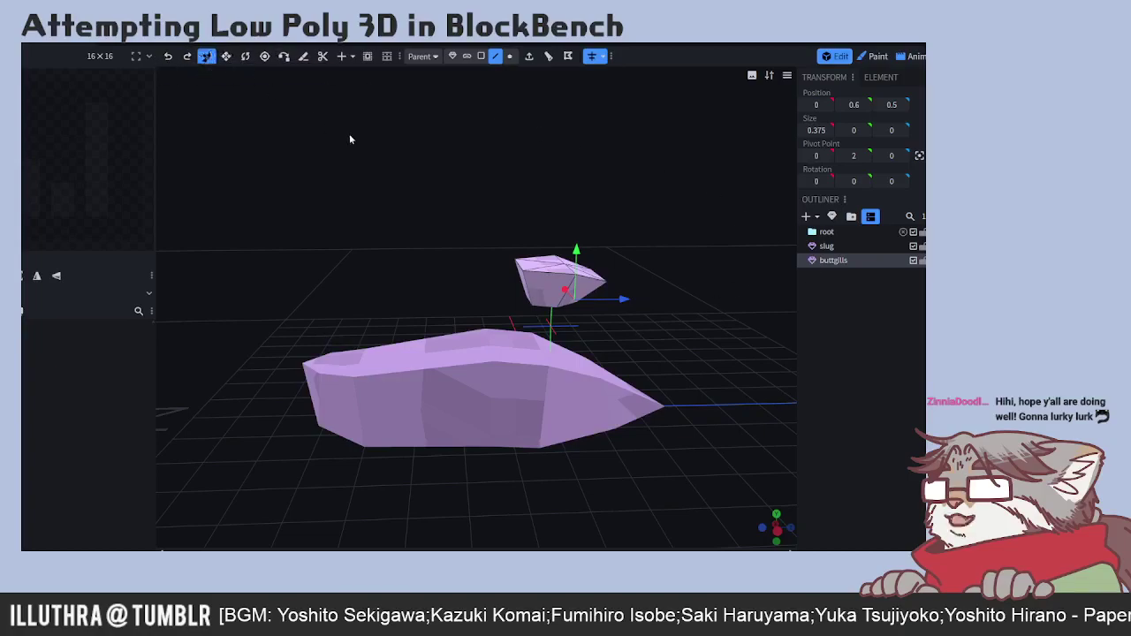
click(453, 56)
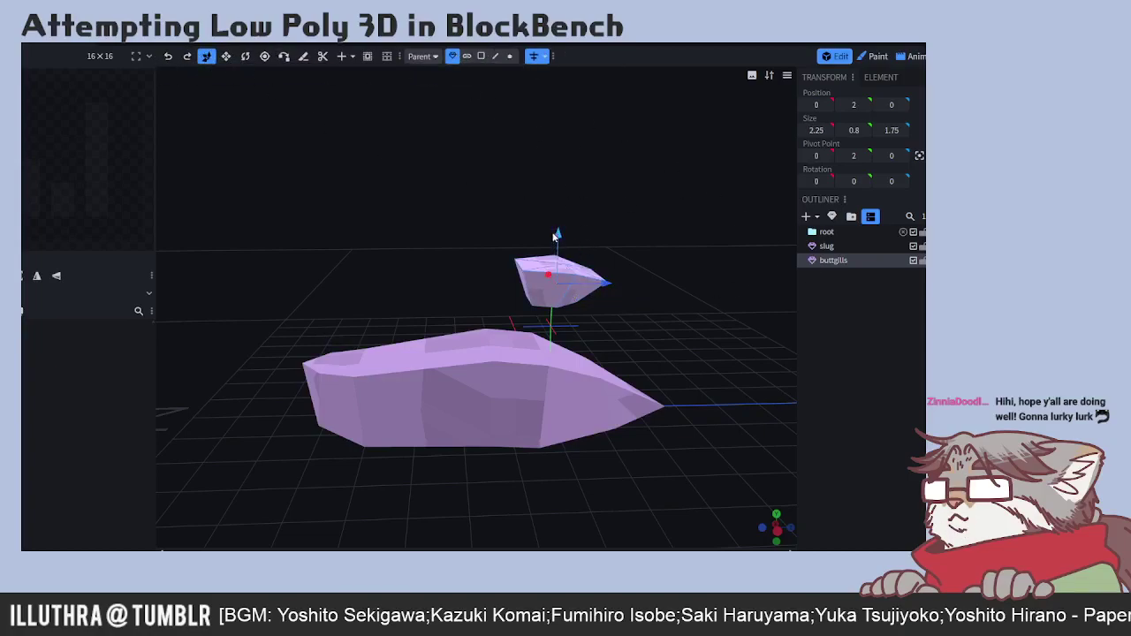
- Lower the buttgills mesh to Y position 1, closer to the slug's back
drag(558, 250, 565, 273)
drag(629, 306, 629, 283)
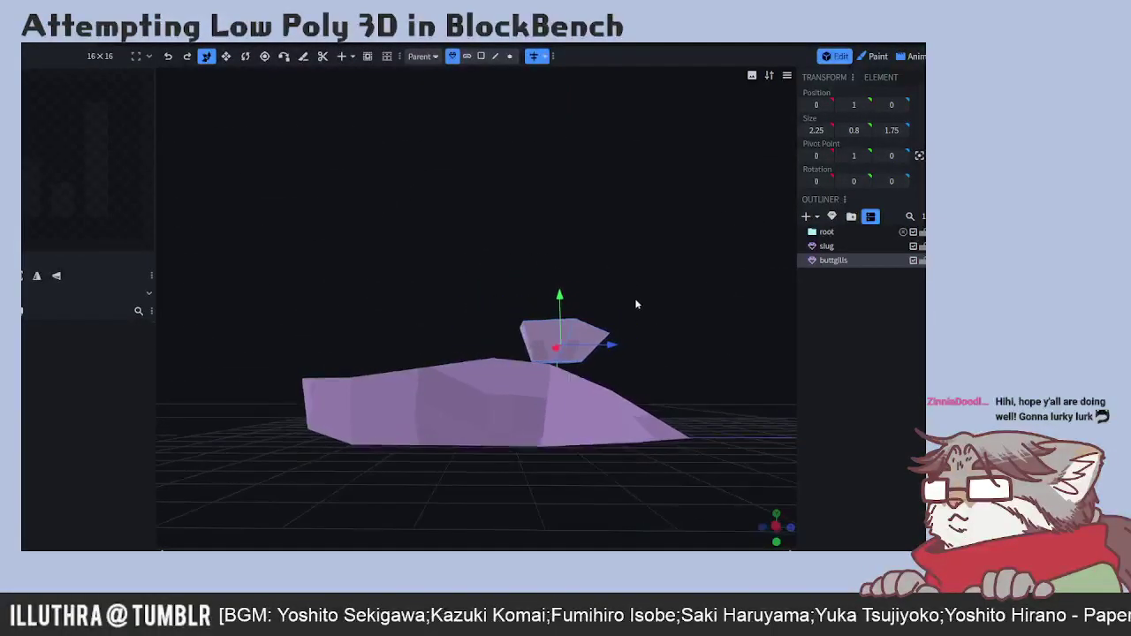
click(775, 528)
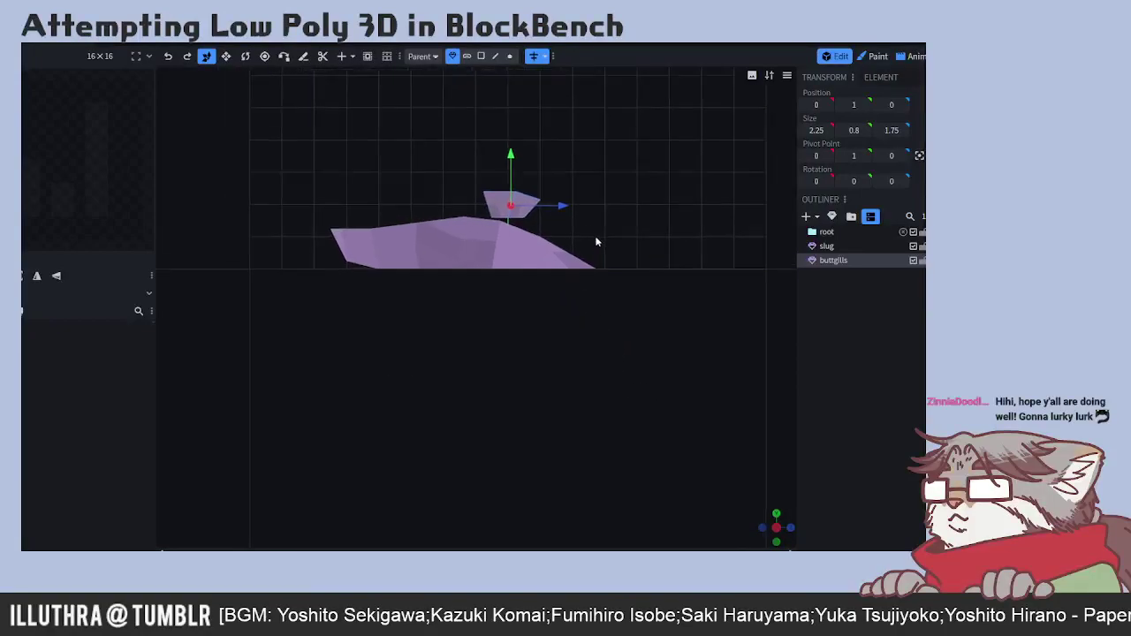
- Centre the buttgills' pivot point on its mesh and rotate the part 15 degrees about X
right_drag(593, 239, 589, 309)
scroll(606, 276, up, 3)
right_drag(660, 220, 571, 312)
scroll(571, 312, up, 2)
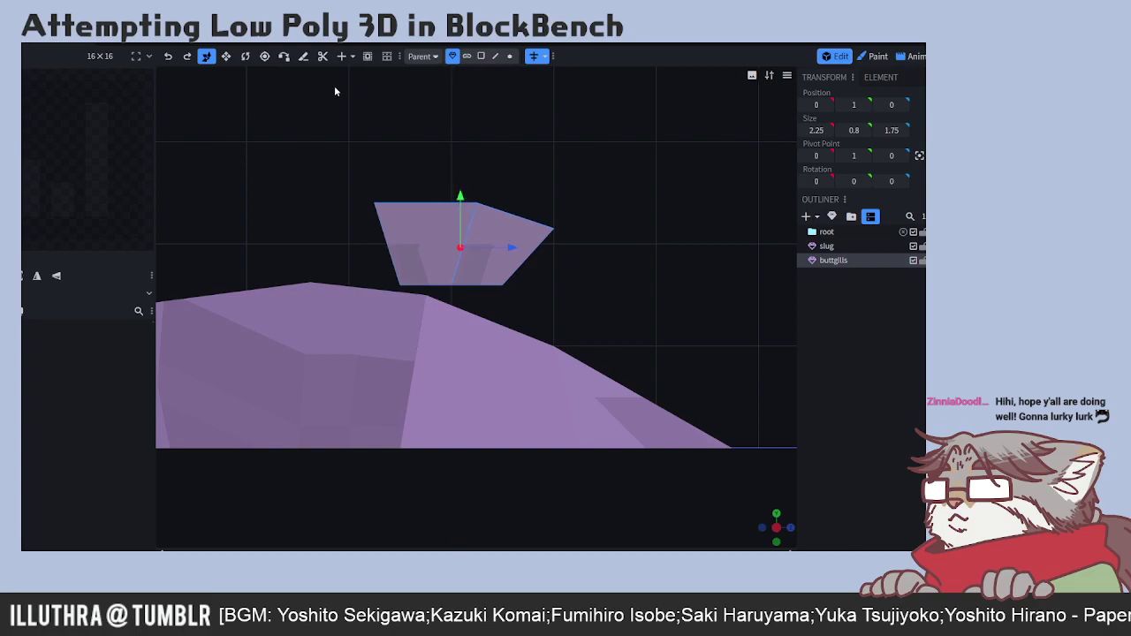
click(247, 58)
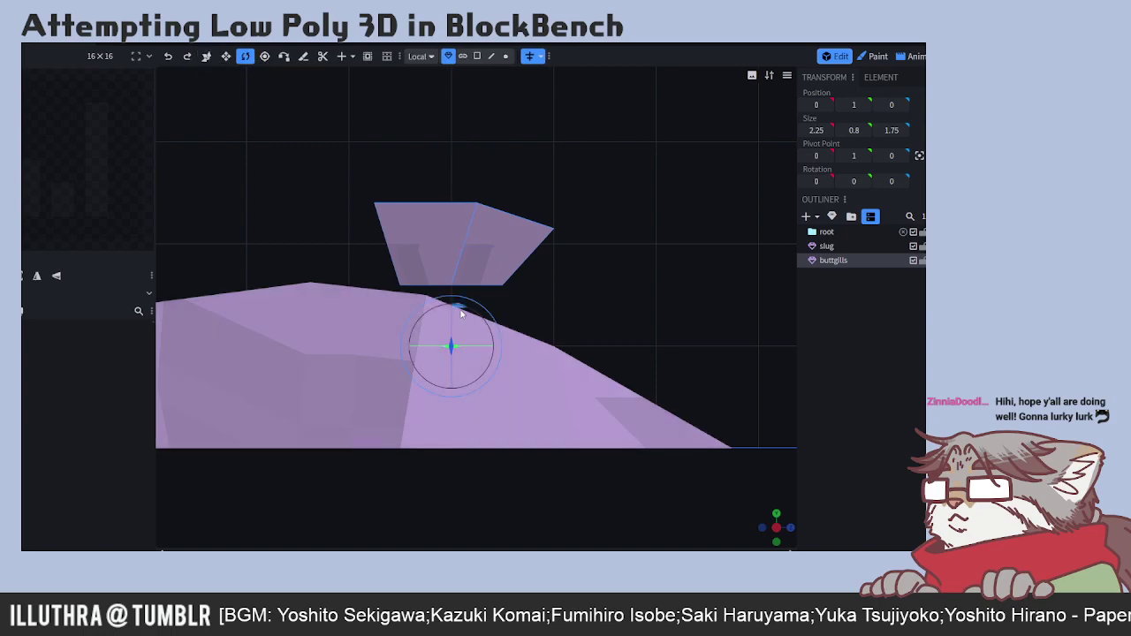
double_click(848, 262)
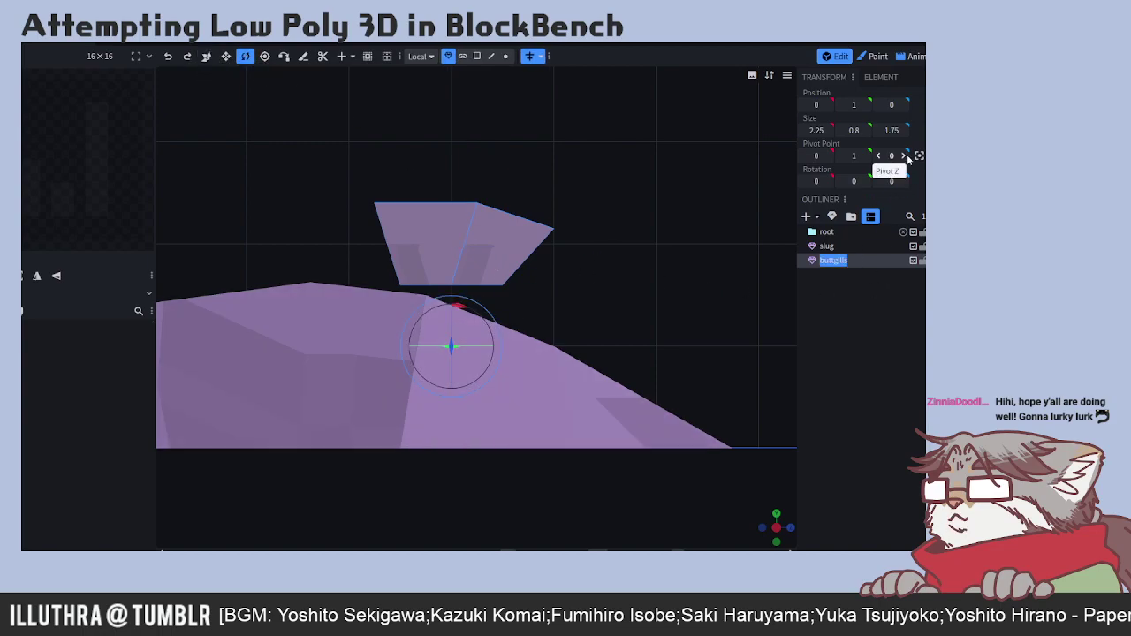
click(919, 156)
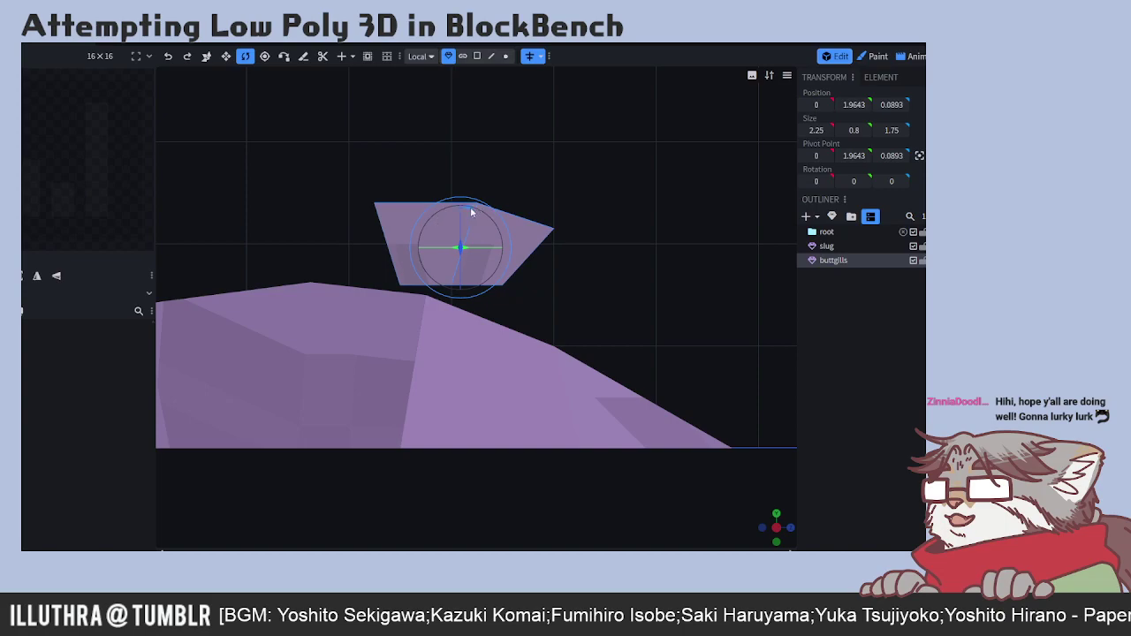
drag(469, 211, 480, 215)
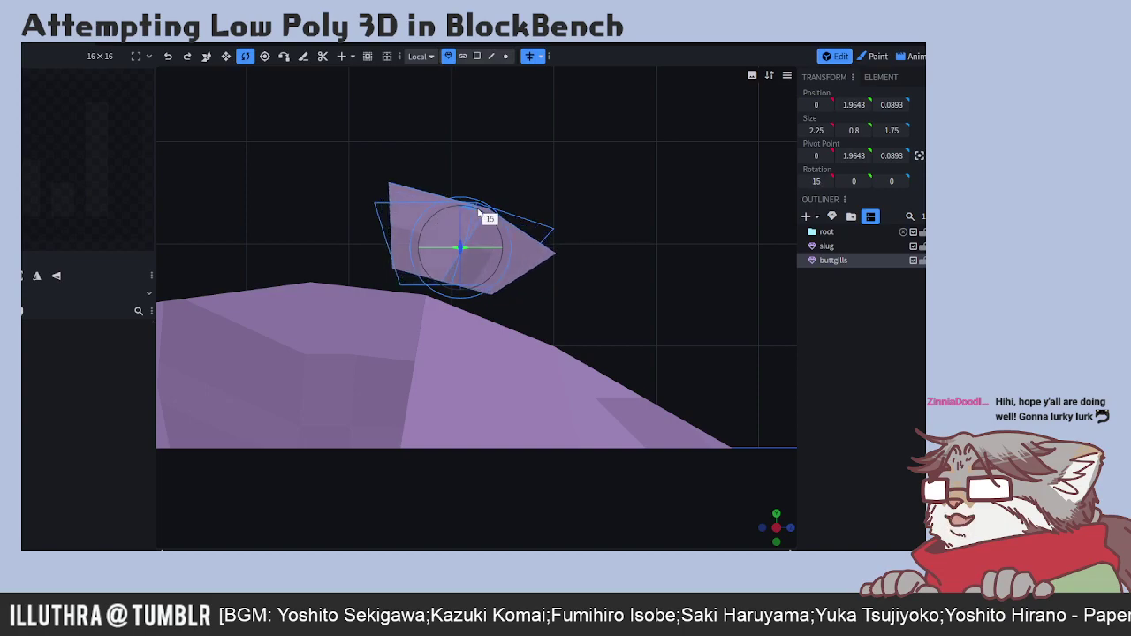
drag(480, 215, 480, 215)
- Move the tilted buttgills onto the slug's back at Y 1.7143 and Z -0.1607
click(206, 56)
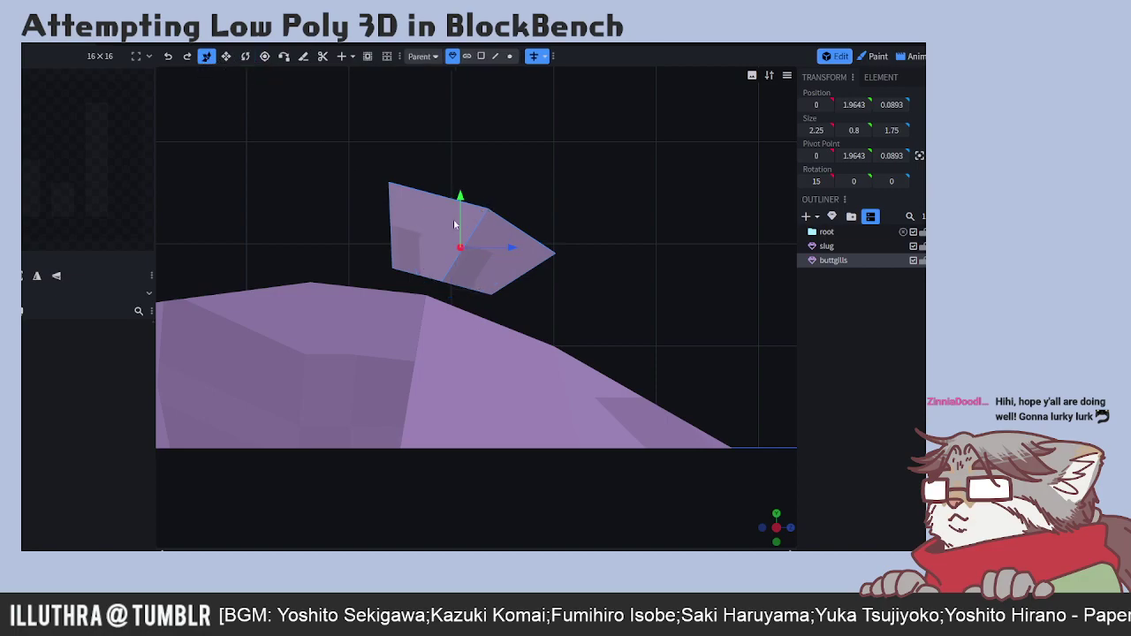
mouse_move(460, 234)
mouse_down()
mouse_move(456, 268)
mouse_move(462, 235)
mouse_up()
right_drag(592, 212, 593, 253)
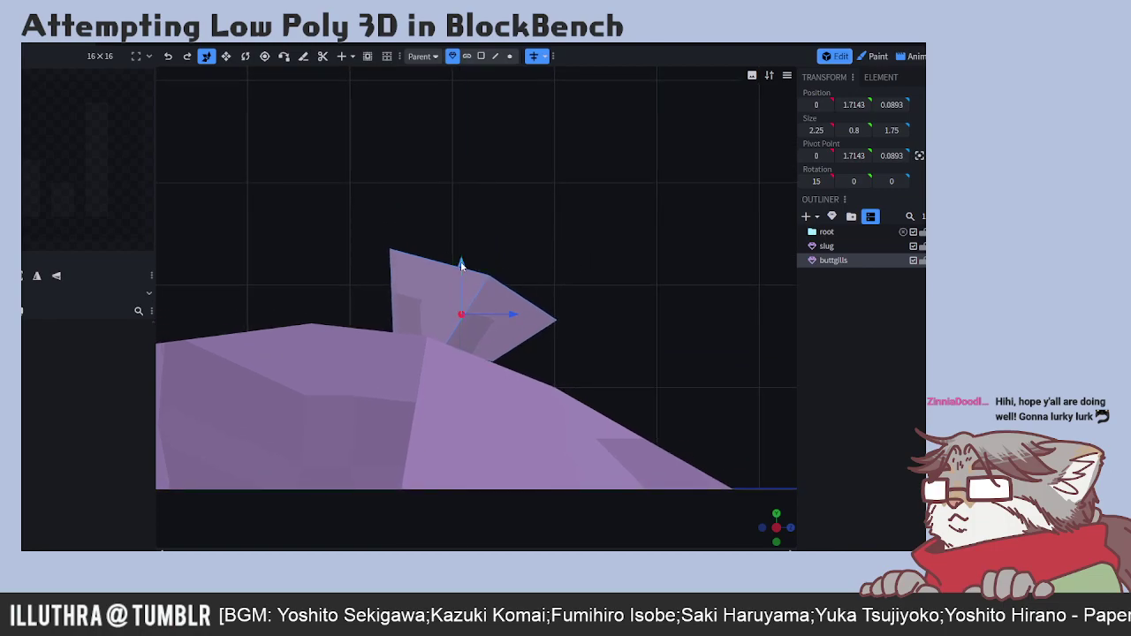
drag(507, 316, 484, 318)
scroll(530, 247, down, 3)
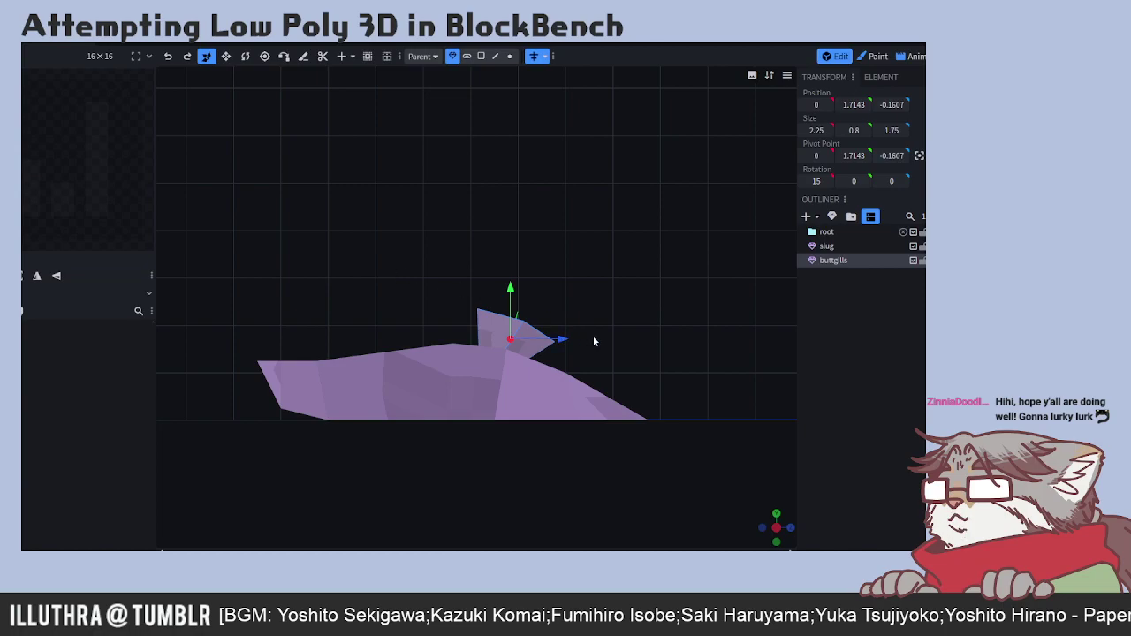
- Resize the buttgills in Y and Z together to a size of 1 by 2
click(228, 58)
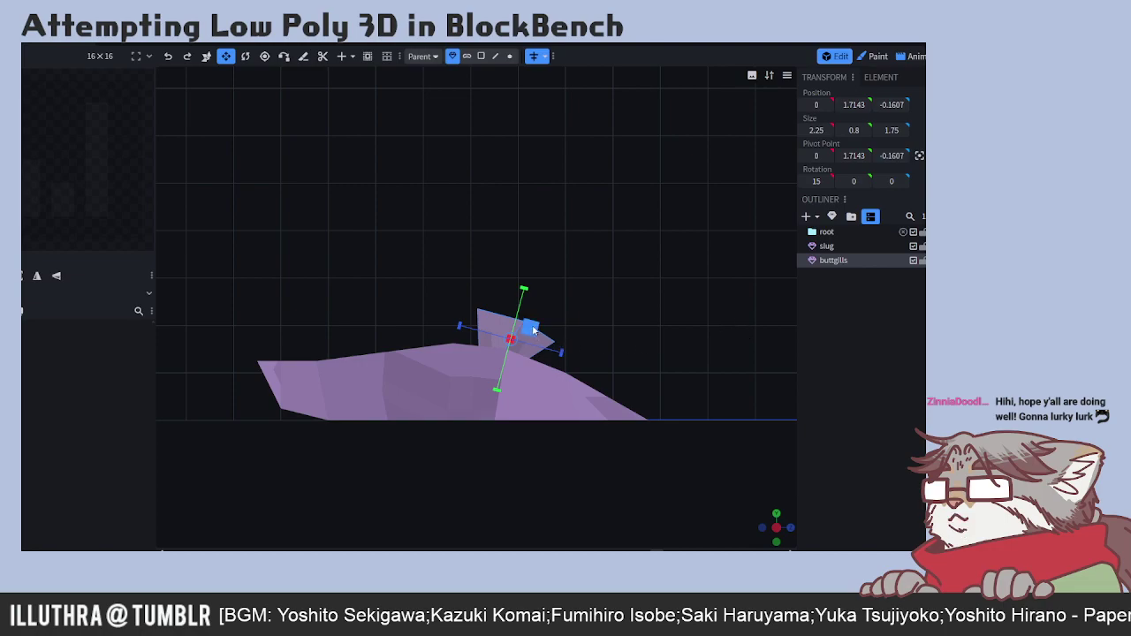
drag(533, 329, 542, 329)
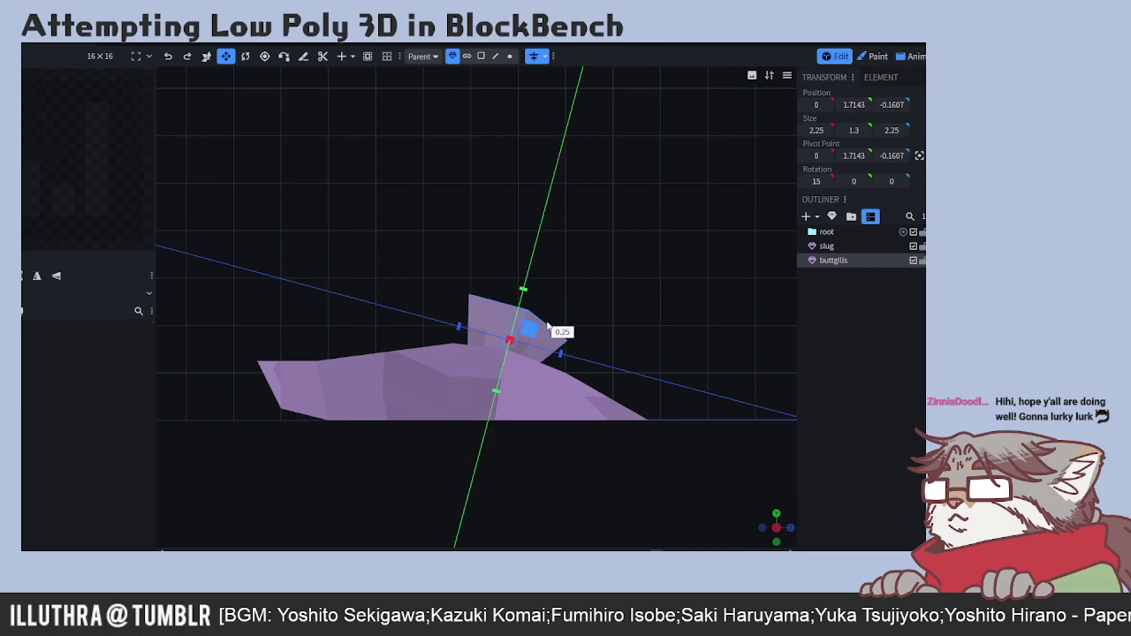
drag(544, 327, 538, 325)
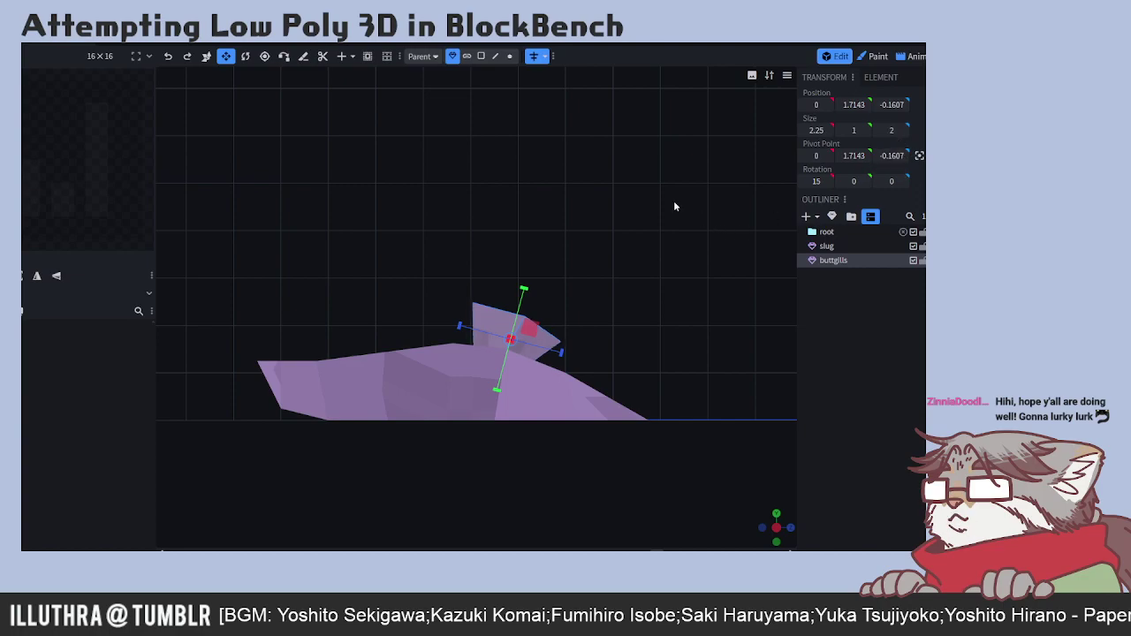
- In the slug mesh's edge mode, delete the diagonal edge running down the middle of the flat head face
mouse_move(784, 521)
mouse_down()
mouse_move(707, 477)
mouse_move(769, 508)
mouse_move(756, 517)
mouse_move(771, 513)
mouse_up()
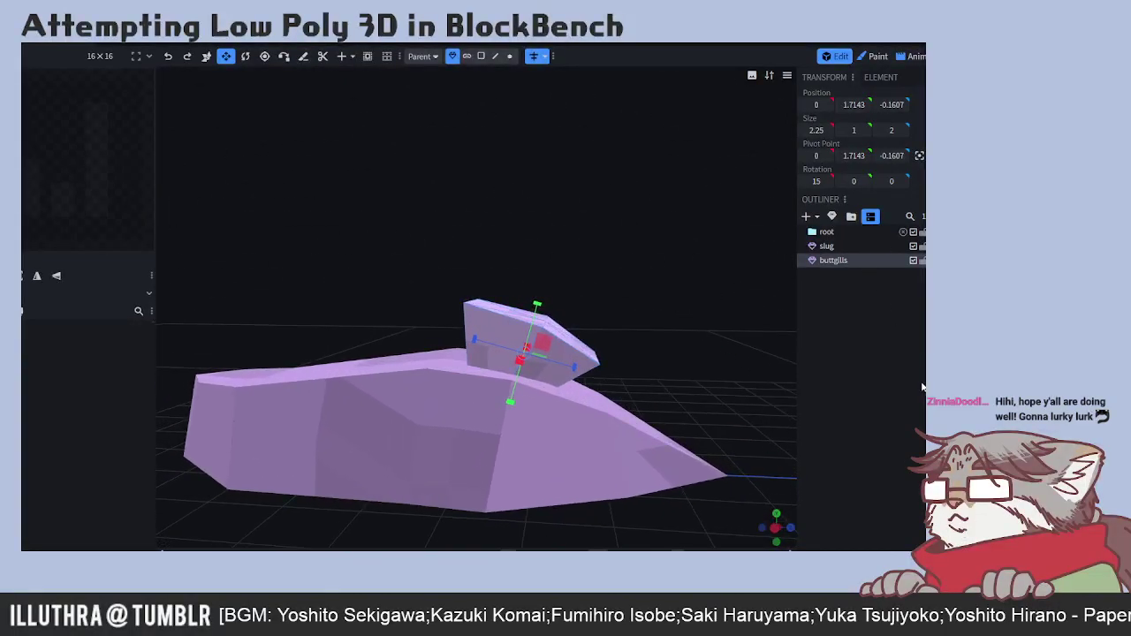
click(826, 246)
drag(335, 271, 592, 366)
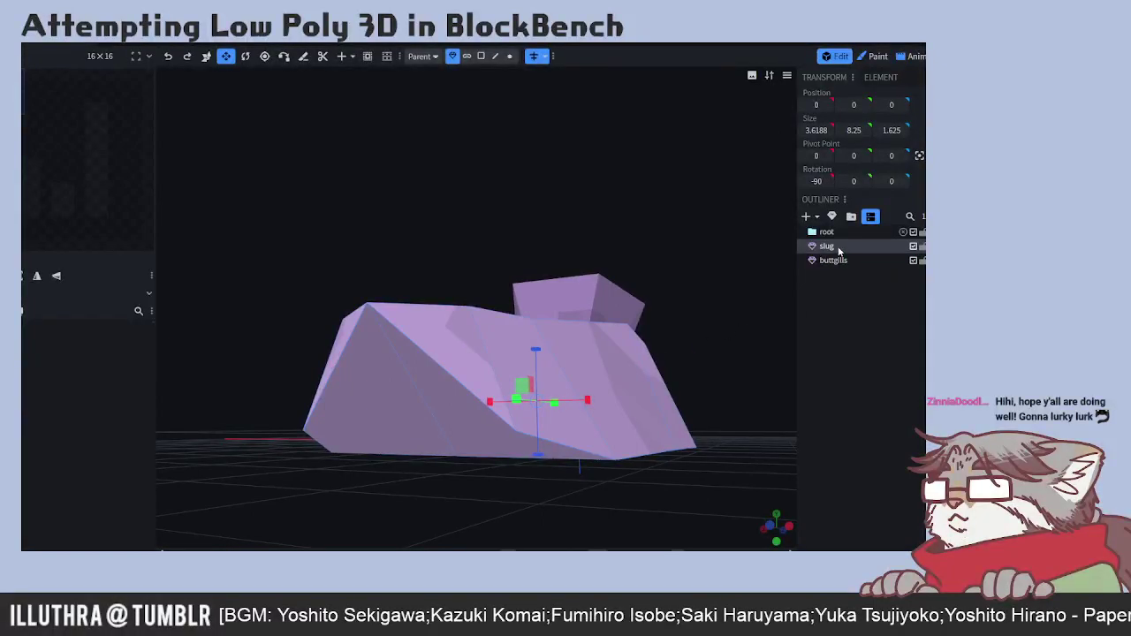
click(495, 57)
click(415, 388)
click(206, 56)
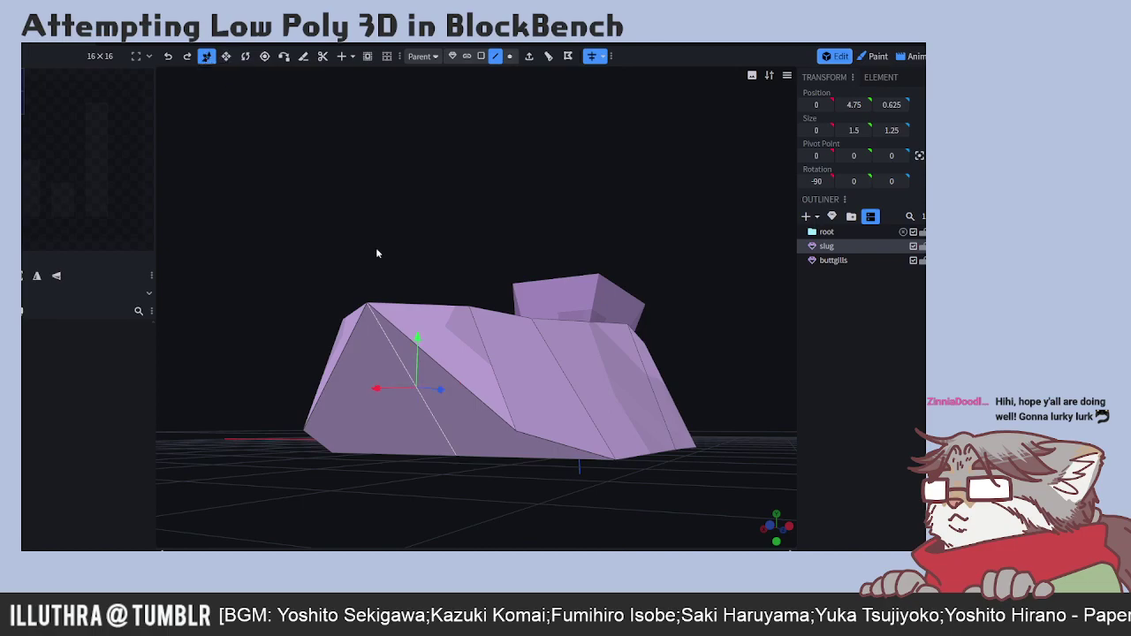
- Remove the centre edge under the slug's tail, deleting the underside faces attached to it
drag(516, 456, 483, 310)
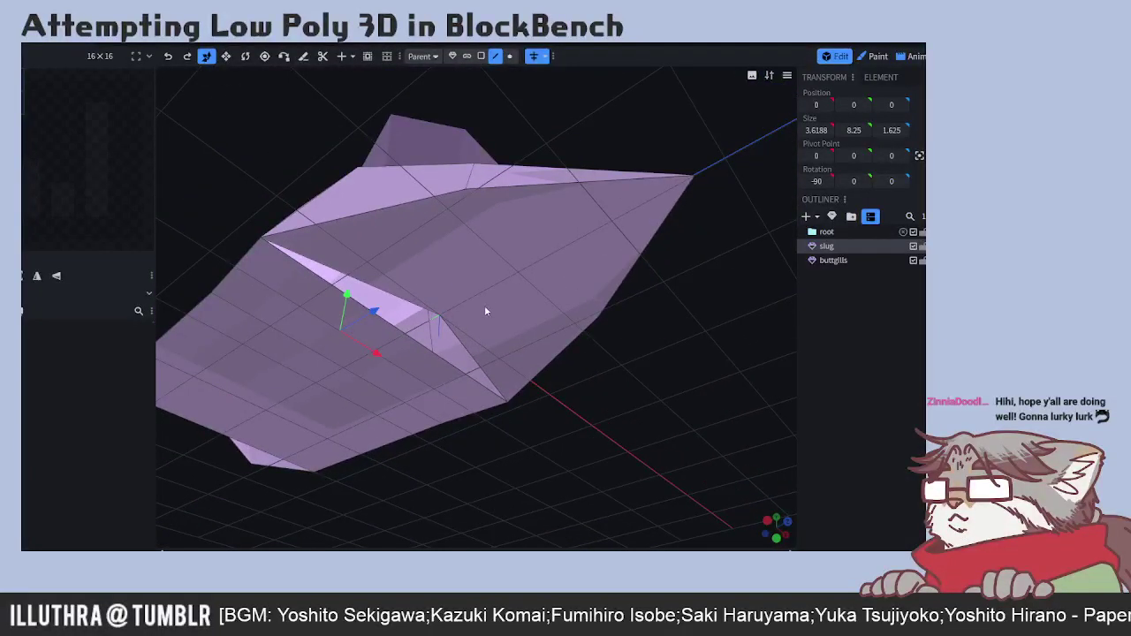
drag(521, 271, 424, 354)
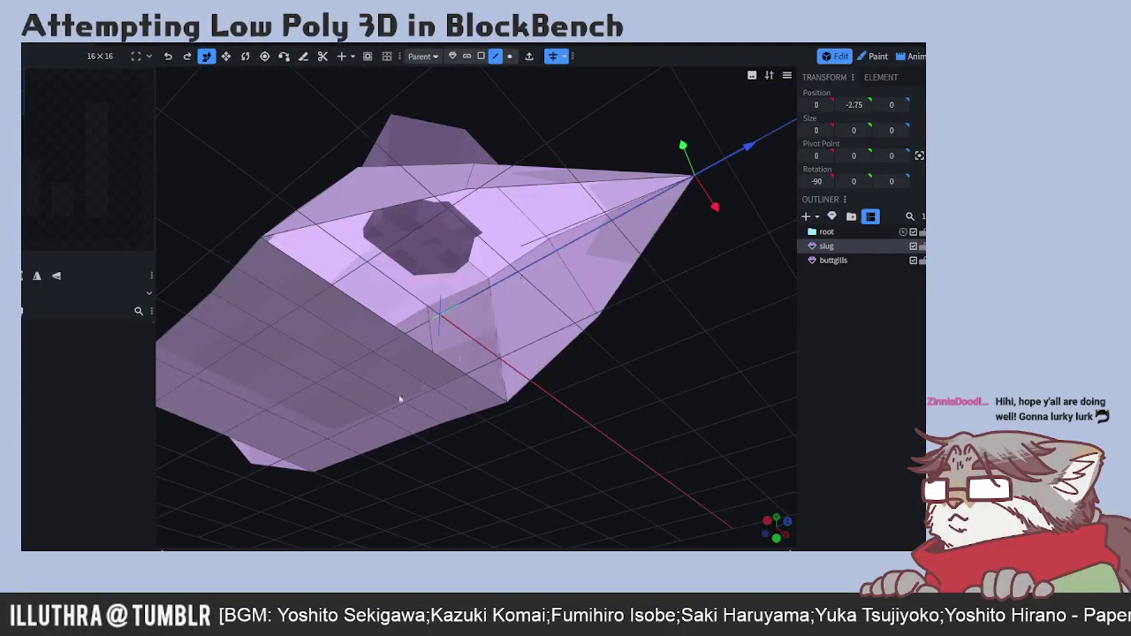
drag(308, 434, 351, 339)
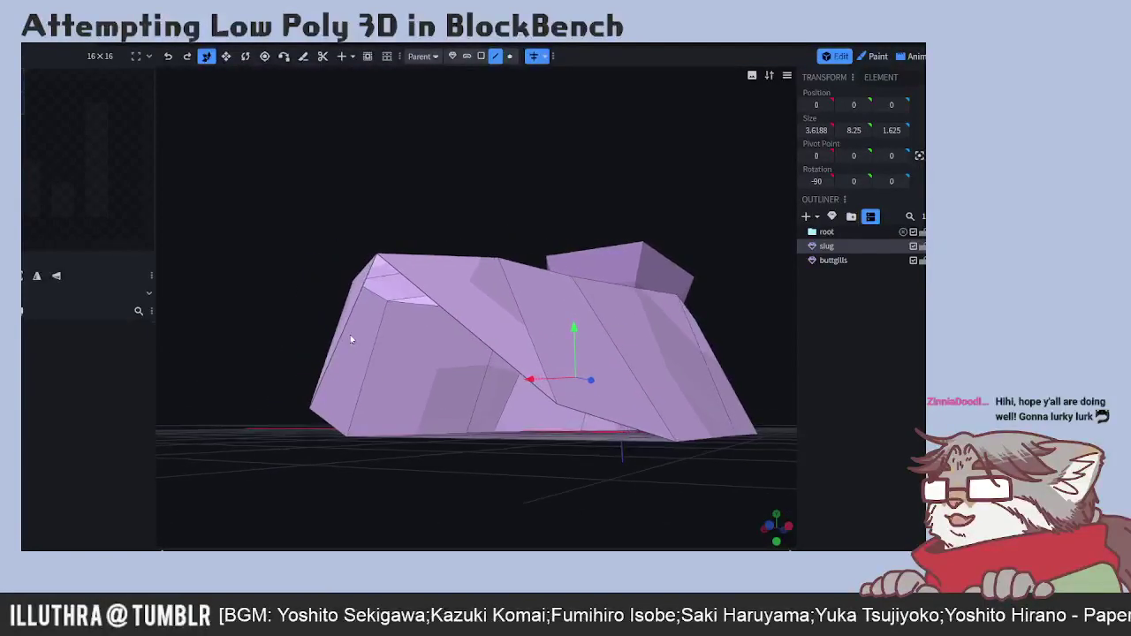
- Create an edge between the two outer vertices at the head's front and fill the opening above it with a face
click(311, 409)
shift+click(556, 406)
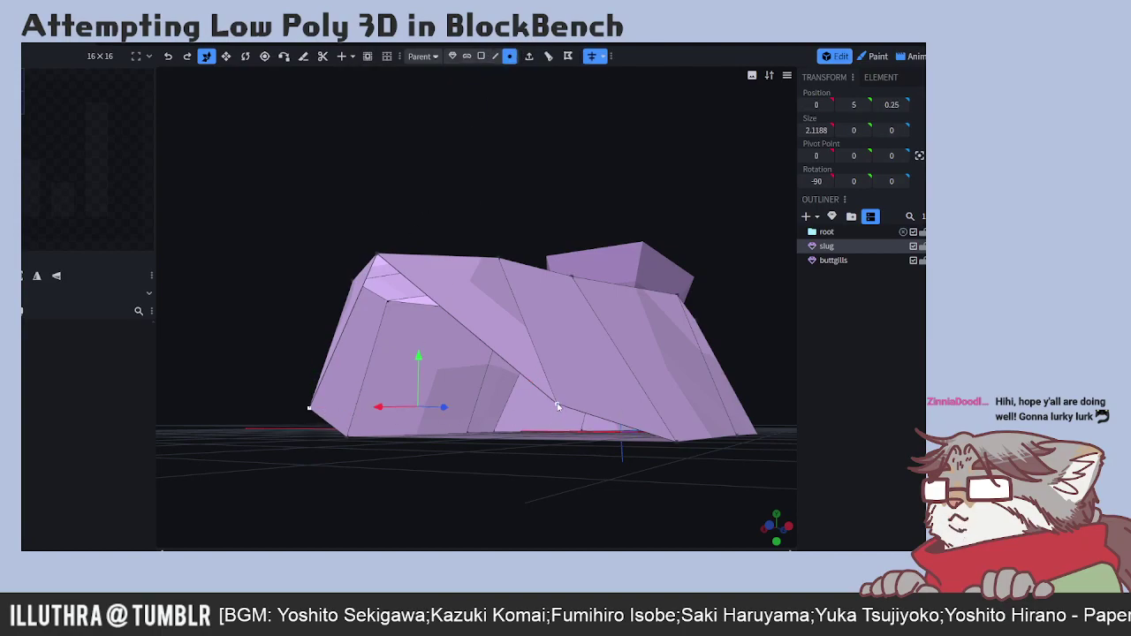
click(569, 58)
drag(446, 183, 469, 183)
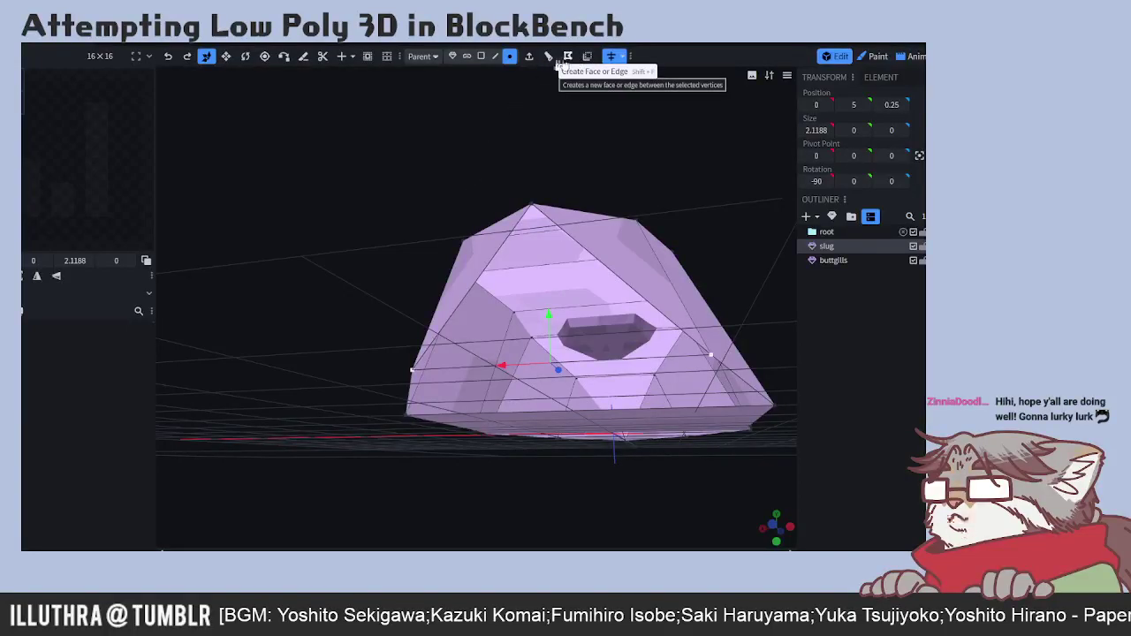
click(495, 55)
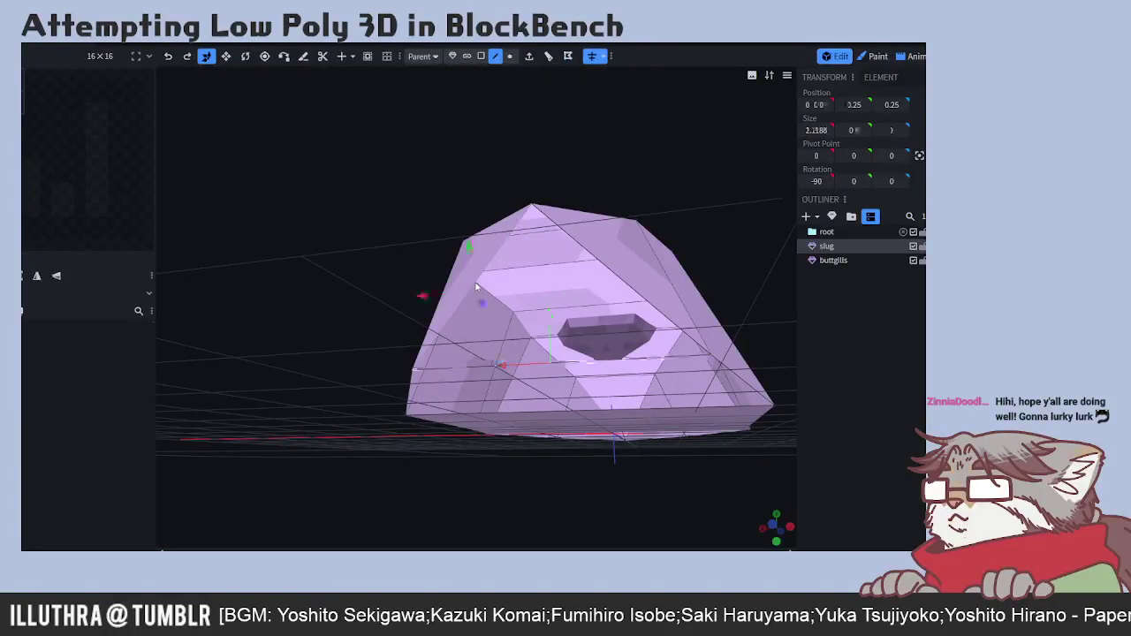
alt+shift+click(610, 271)
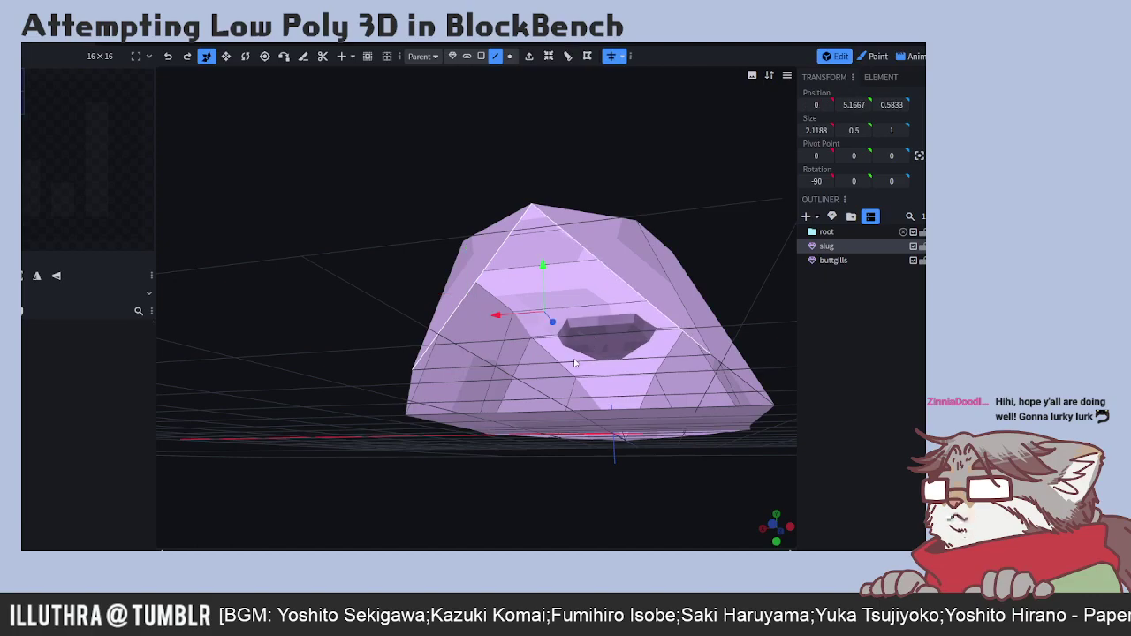
- Fill the gap between the new front edge and the bottom edge behind it with a face
drag(625, 450, 579, 218)
click(579, 218)
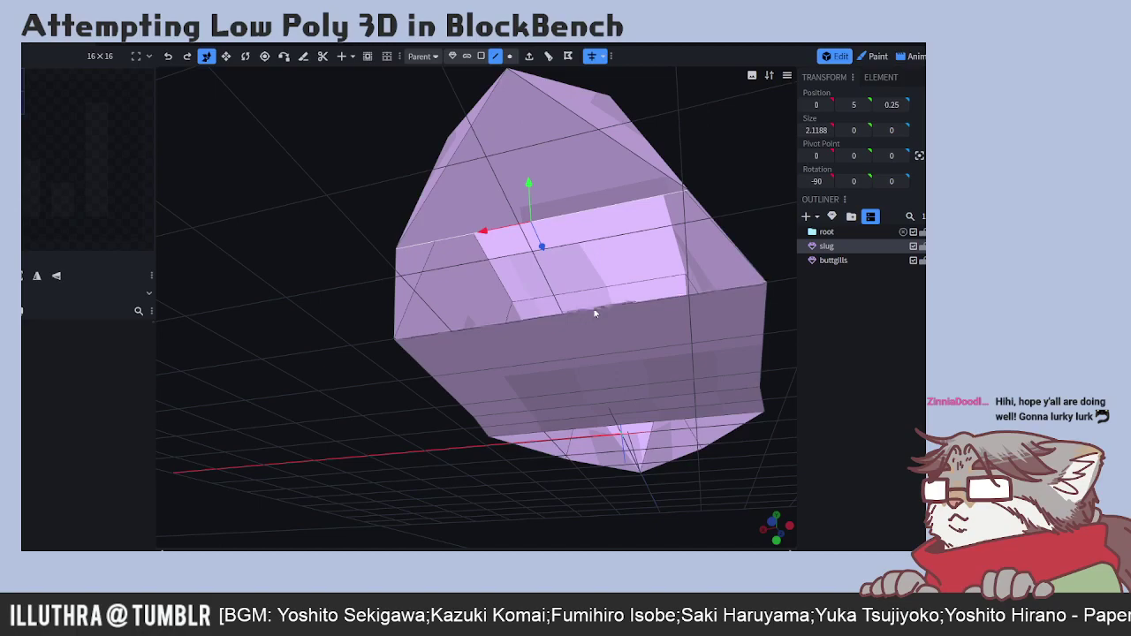
shift+click(599, 316)
drag(775, 395, 572, 375)
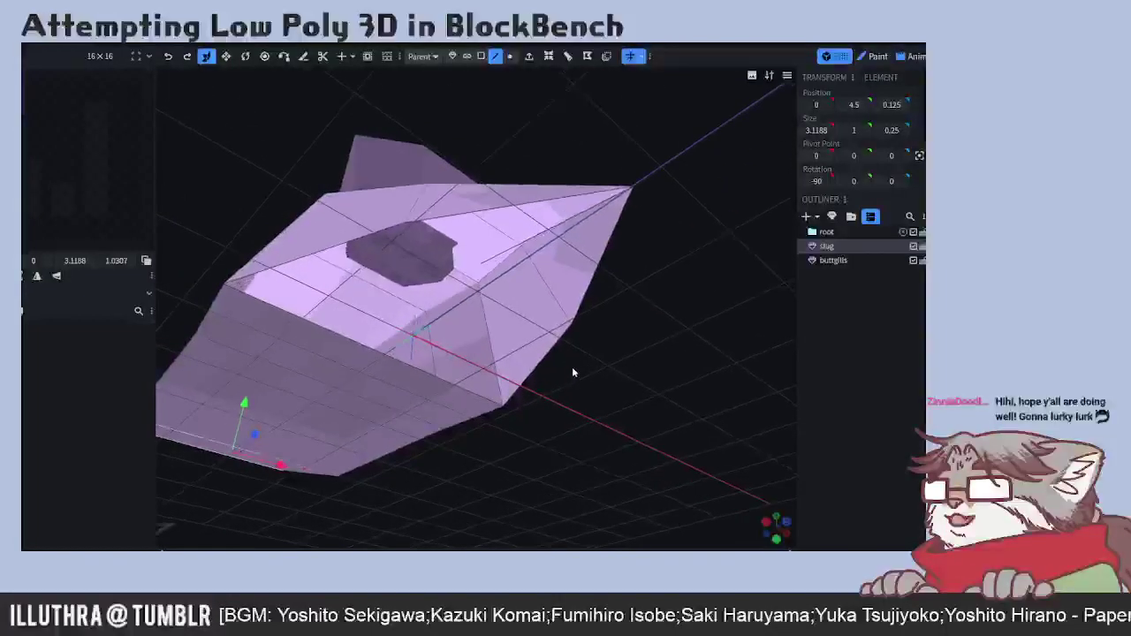
- Create a cross edge between the two bottom side vertices at Y -1.25 and fill the pointed tail's underside
click(510, 56)
click(403, 222)
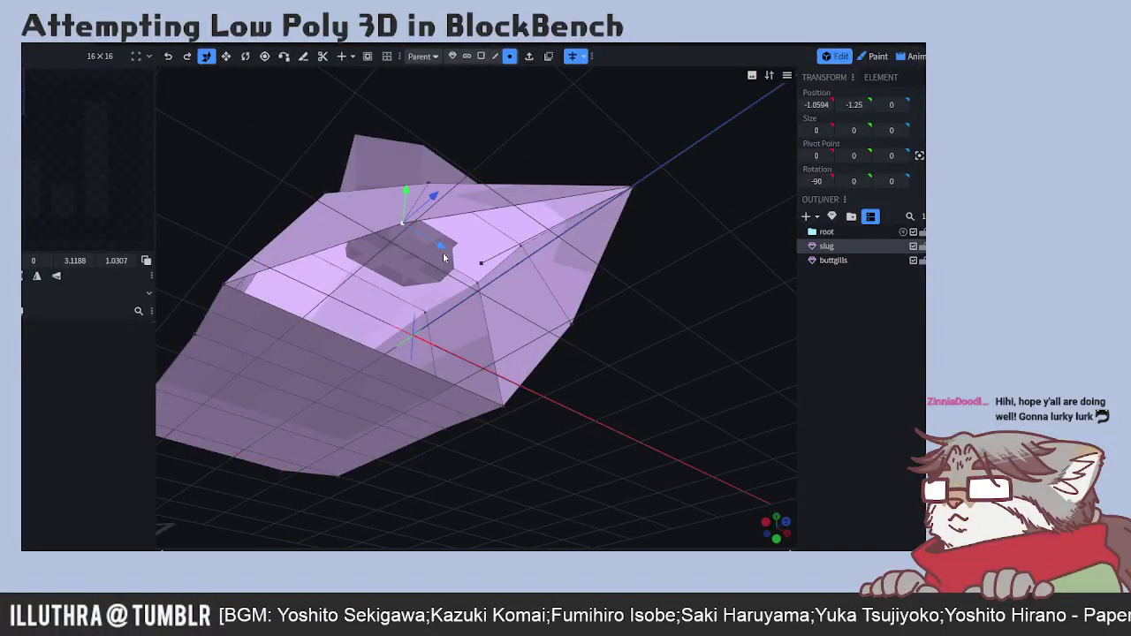
shift+click(572, 324)
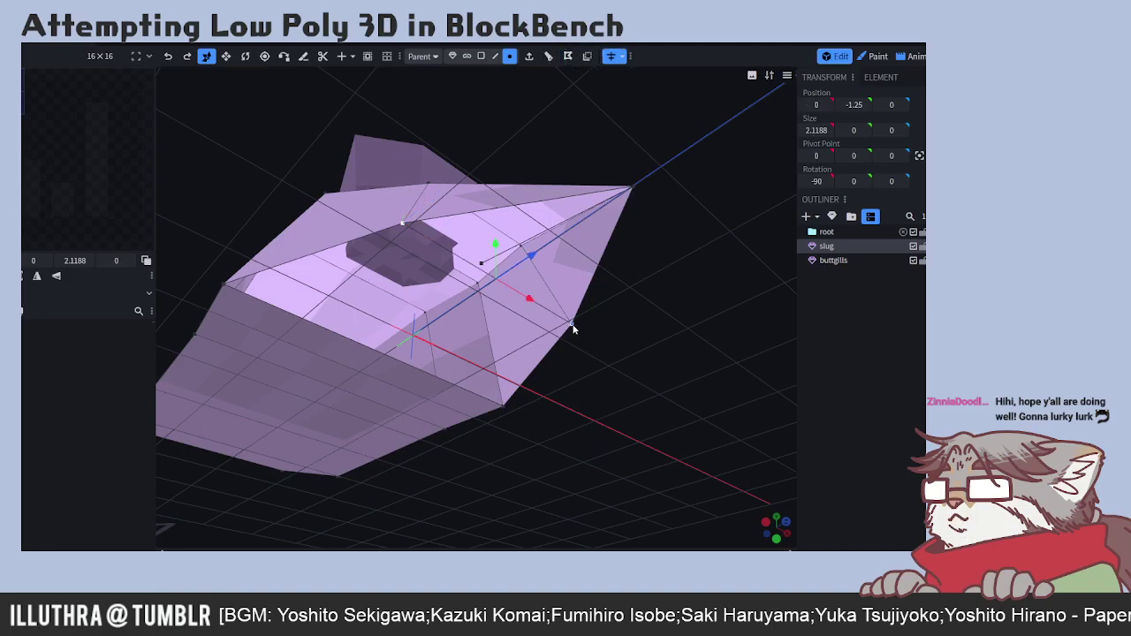
click(495, 57)
click(530, 208)
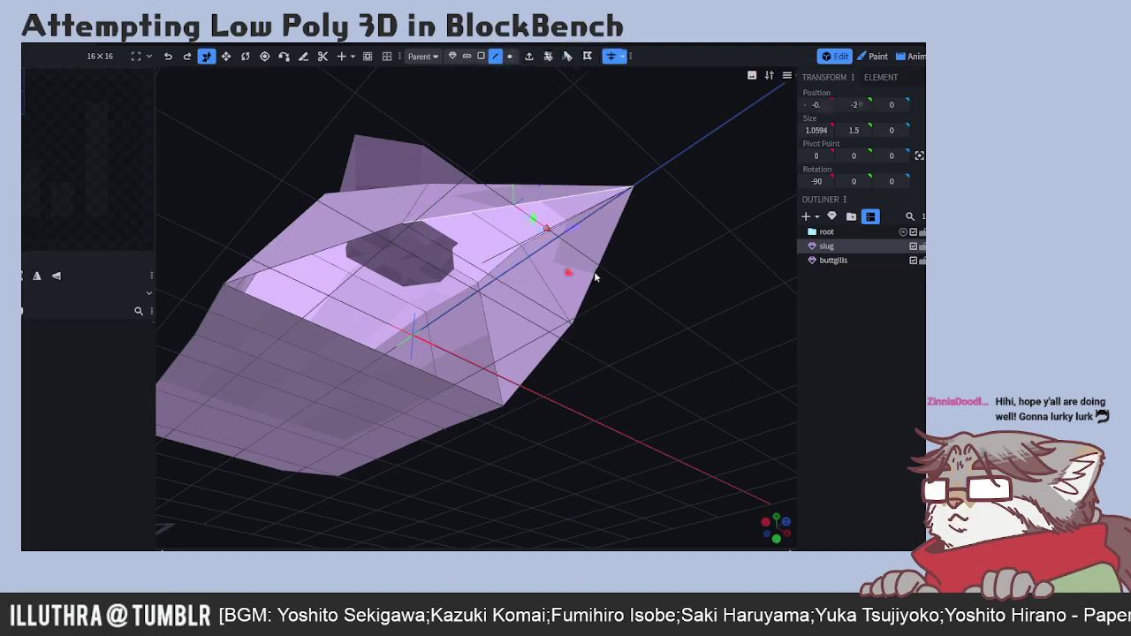
click(479, 302)
- Fill the remaining underside opening between the tail's cross edge and the middle cross edge with a face
click(495, 284)
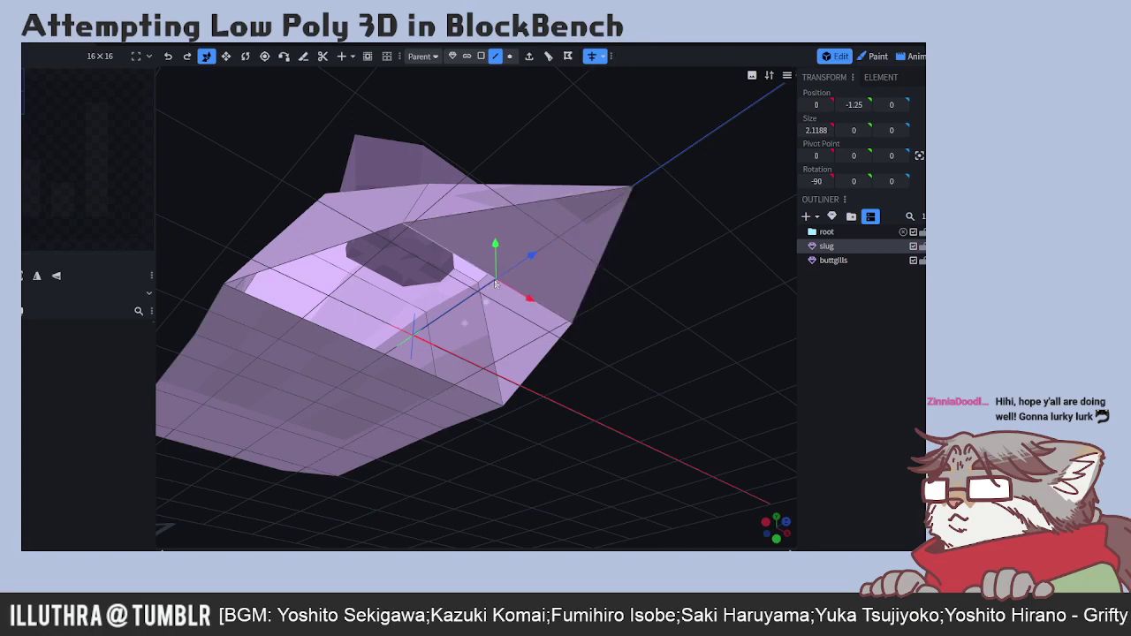
shift+click(413, 367)
key(f)
drag(289, 120, 618, 338)
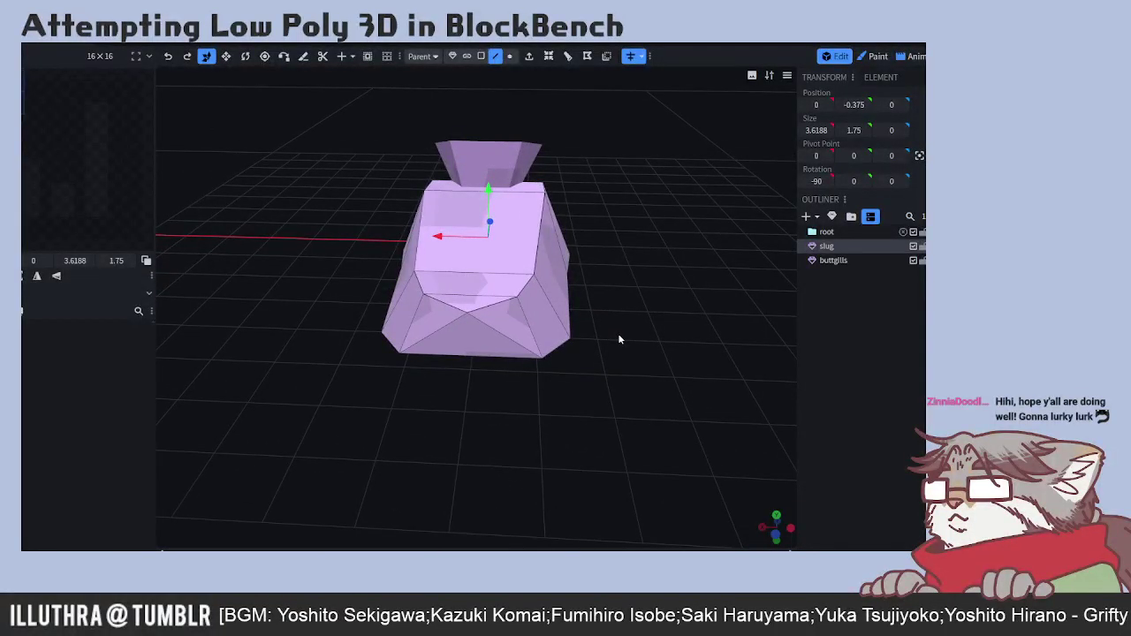
- In face mode, delete the badly folded face covering the front of the slug's head
click(480, 56)
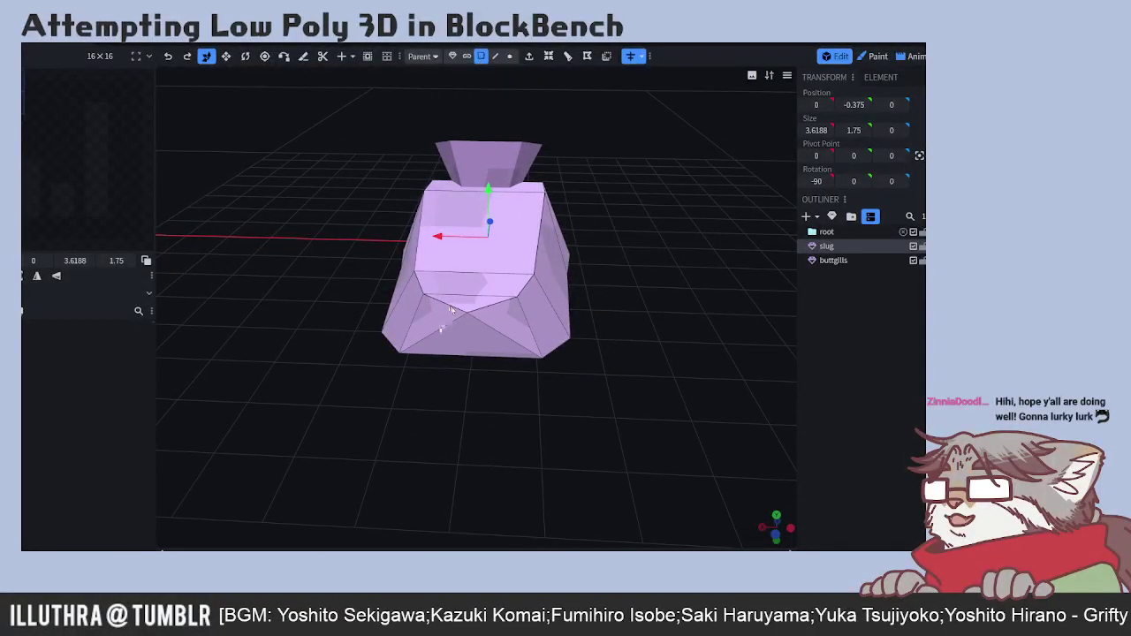
click(467, 338)
click(465, 336)
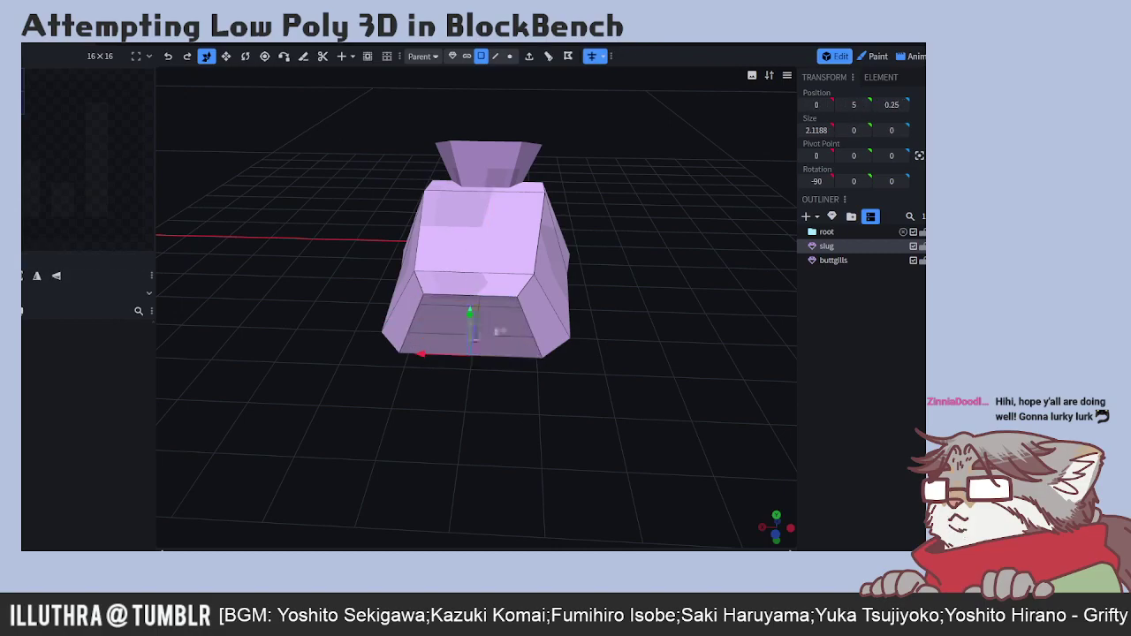
- In edge mode, select the front opening's upper and lower edges and bridge them with a flat face
click(496, 57)
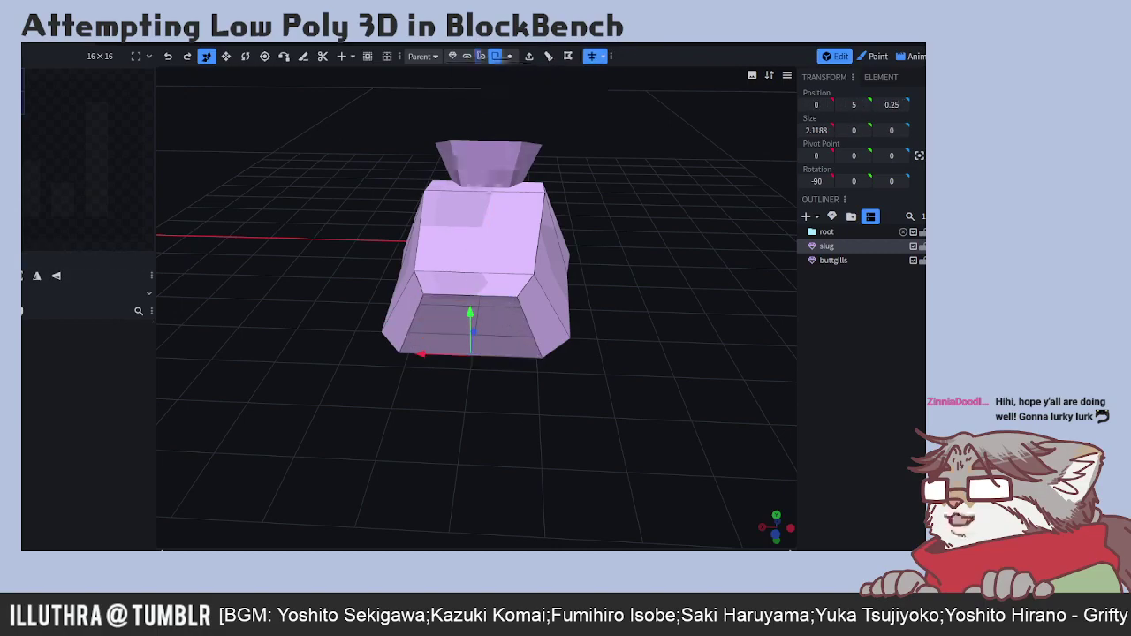
click(483, 340)
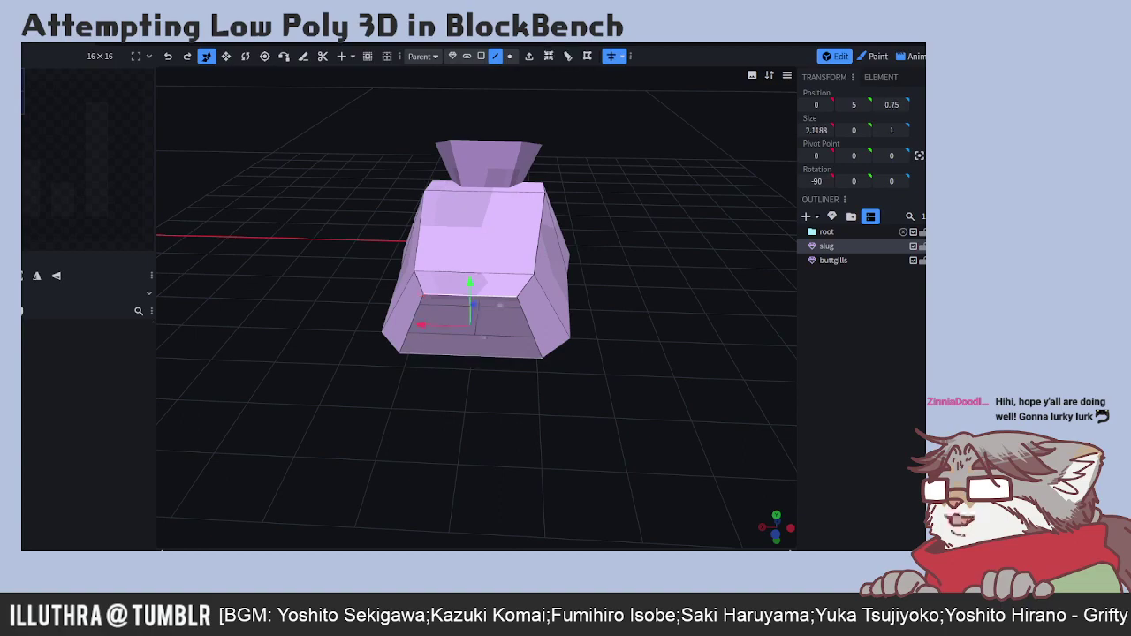
drag(623, 361, 588, 355)
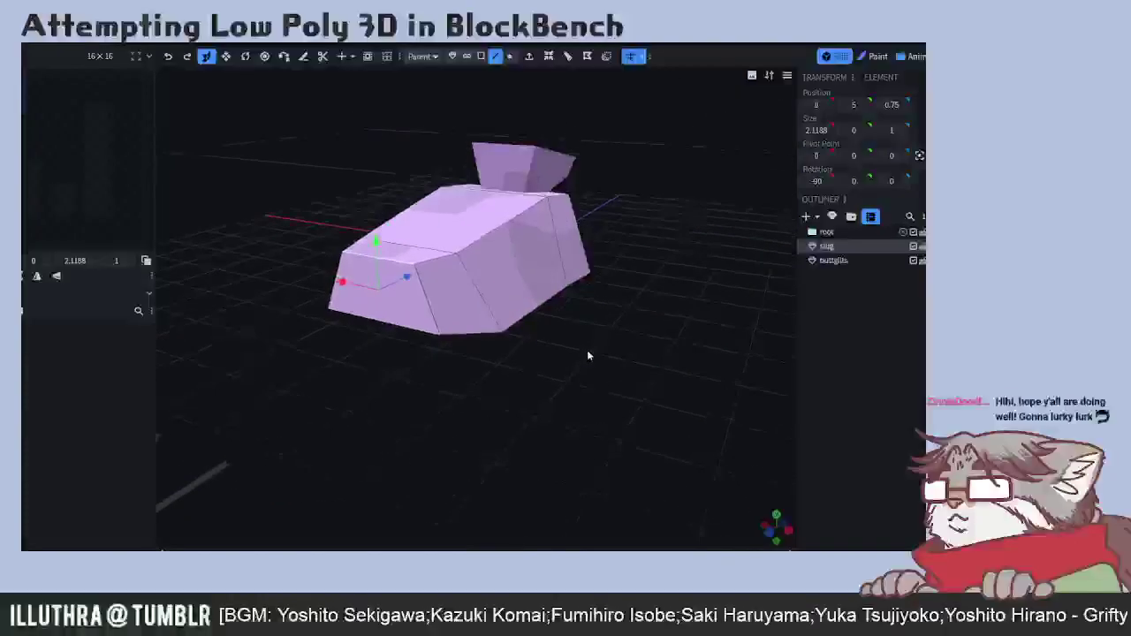
- In face mode, extrude the slug's front face outwards by 1
click(481, 56)
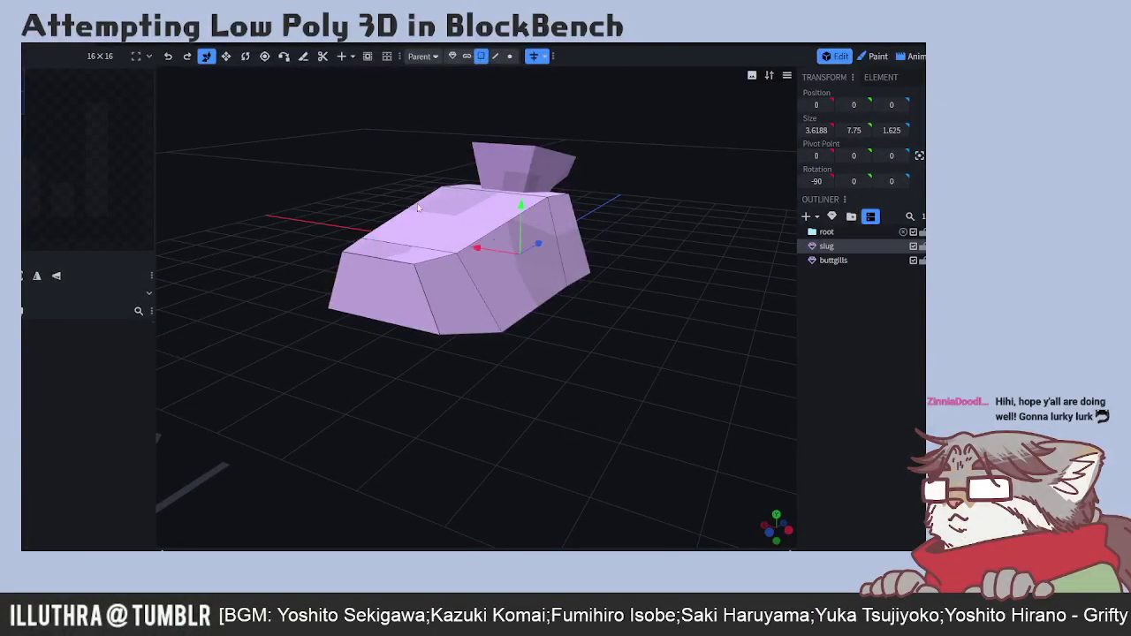
click(383, 301)
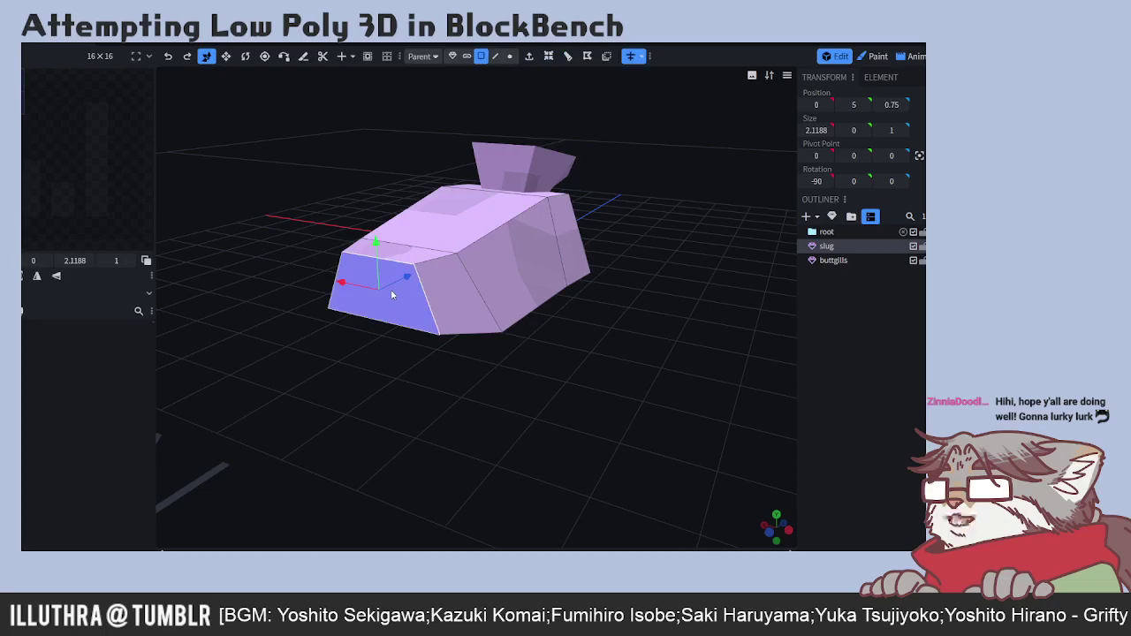
key(e)
drag(479, 386, 533, 370)
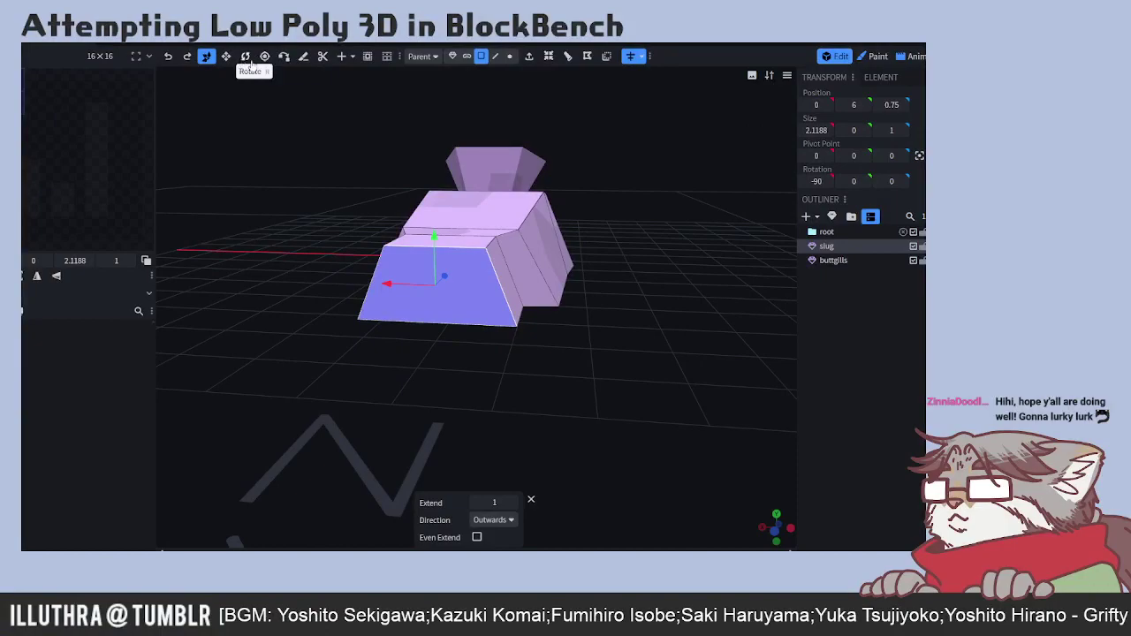
- In edge mode, select the lower edge of the new front face and scale its width to 1.1188
click(495, 55)
click(432, 326)
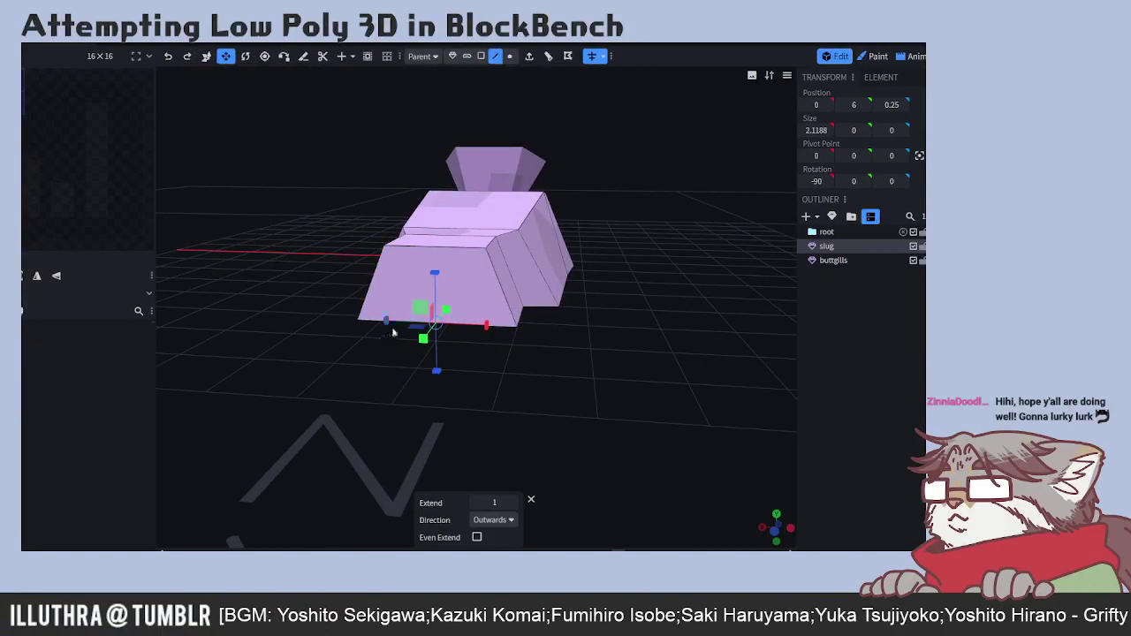
drag(386, 325, 415, 327)
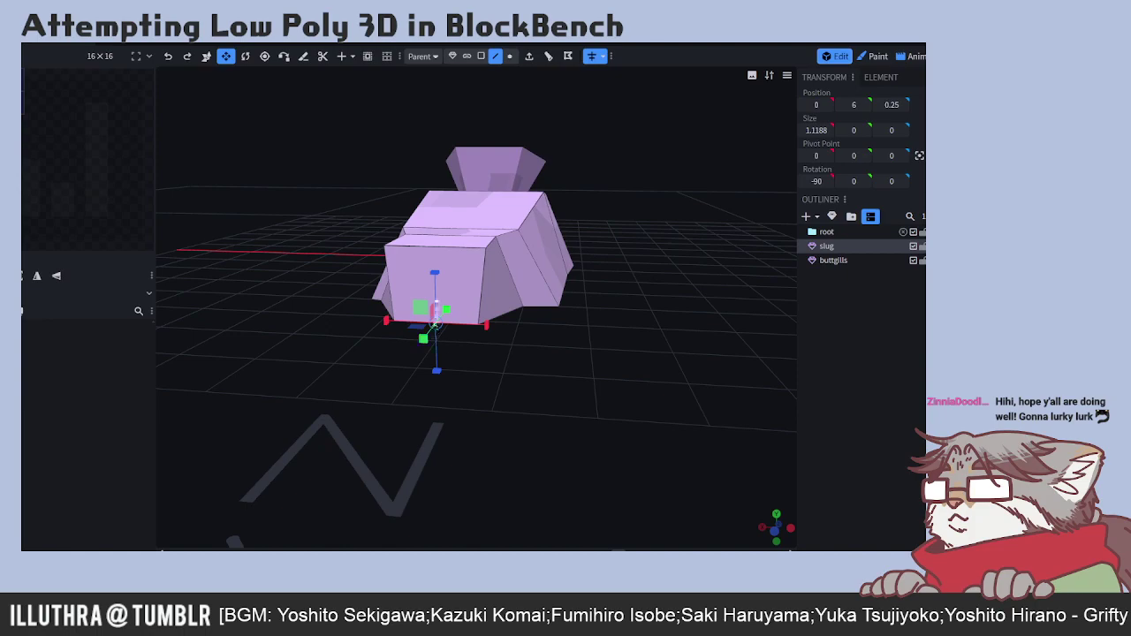
drag(604, 367, 300, 70)
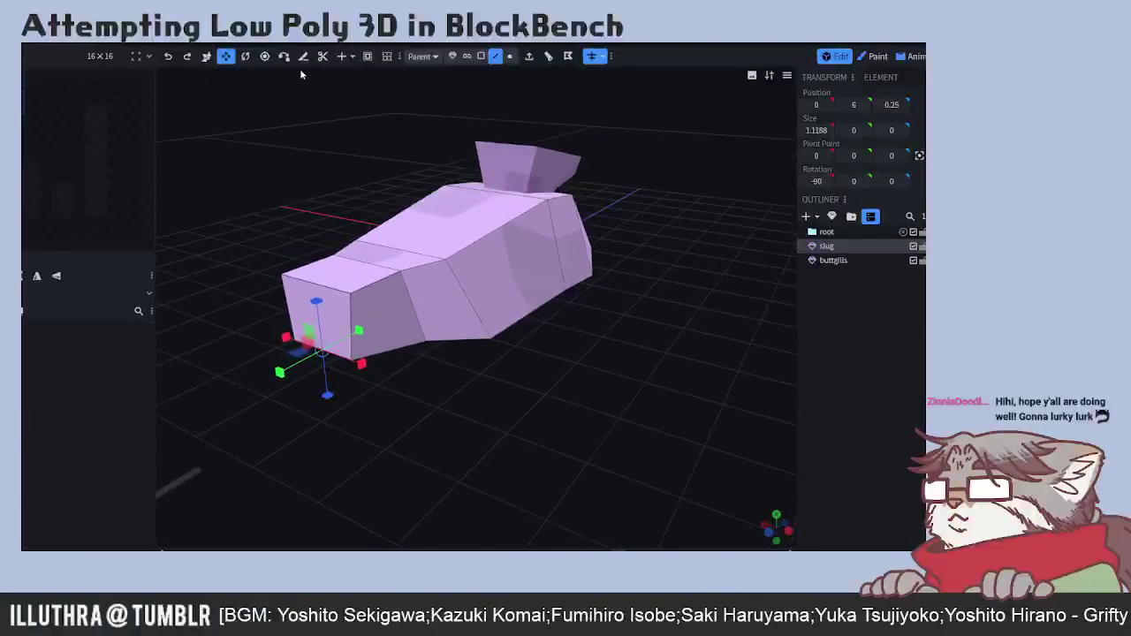
- Move the front face's upper edge back to Y 5.5 and scale its width to 0.8094
click(207, 56)
drag(345, 275, 367, 269)
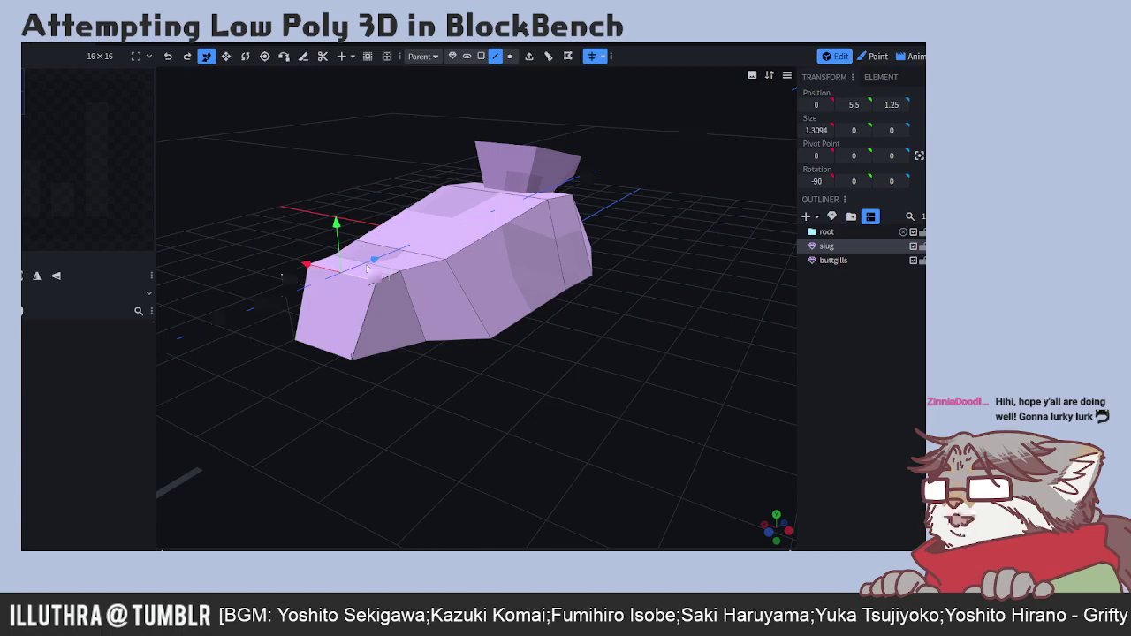
drag(322, 377, 546, 307)
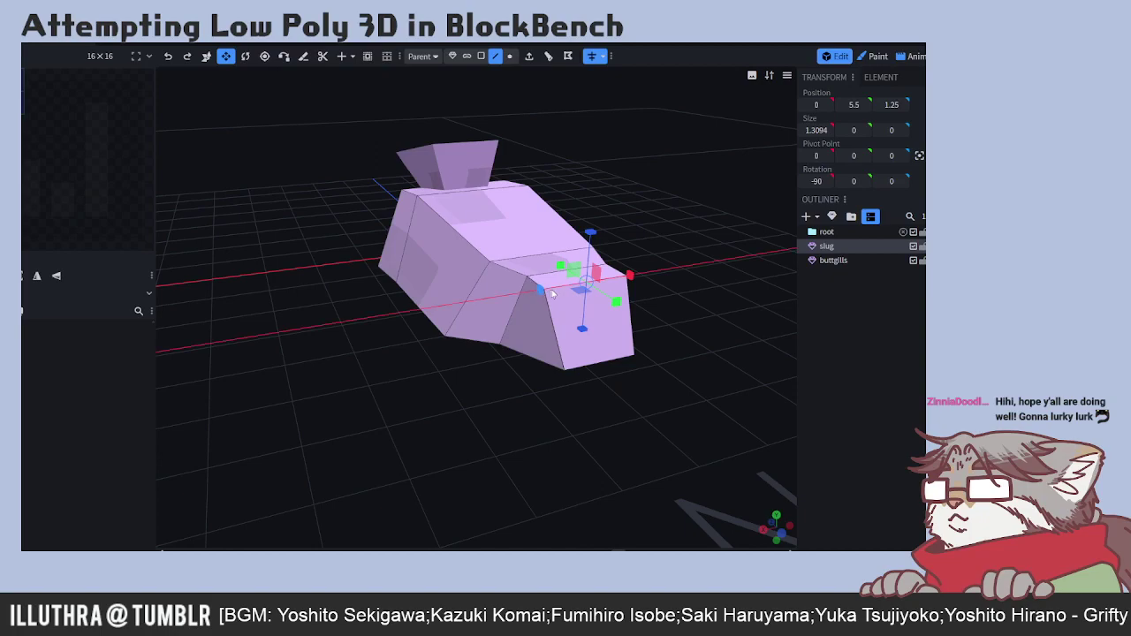
drag(695, 319, 544, 266)
- Move the lower front edge to Y 5.75 and Z 0.75, and the upper front edge back to Y 5.25
click(206, 55)
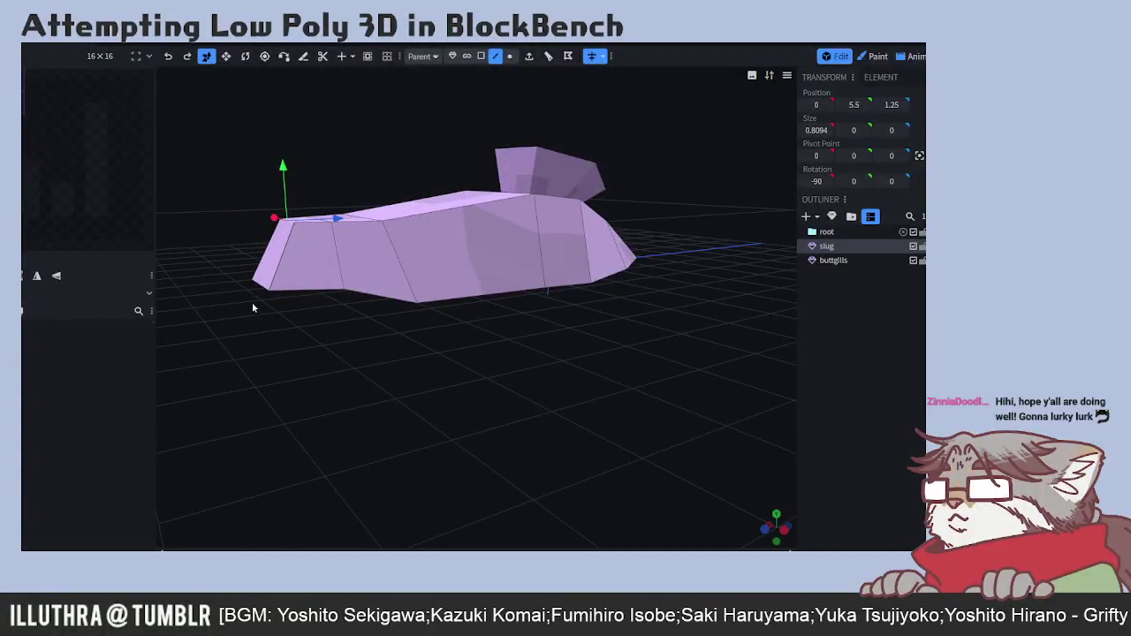
mouse_move(319, 280)
mouse_down()
mouse_move(358, 281)
mouse_move(368, 265)
mouse_move(329, 278)
mouse_up()
drag(272, 232, 281, 211)
drag(300, 265, 337, 358)
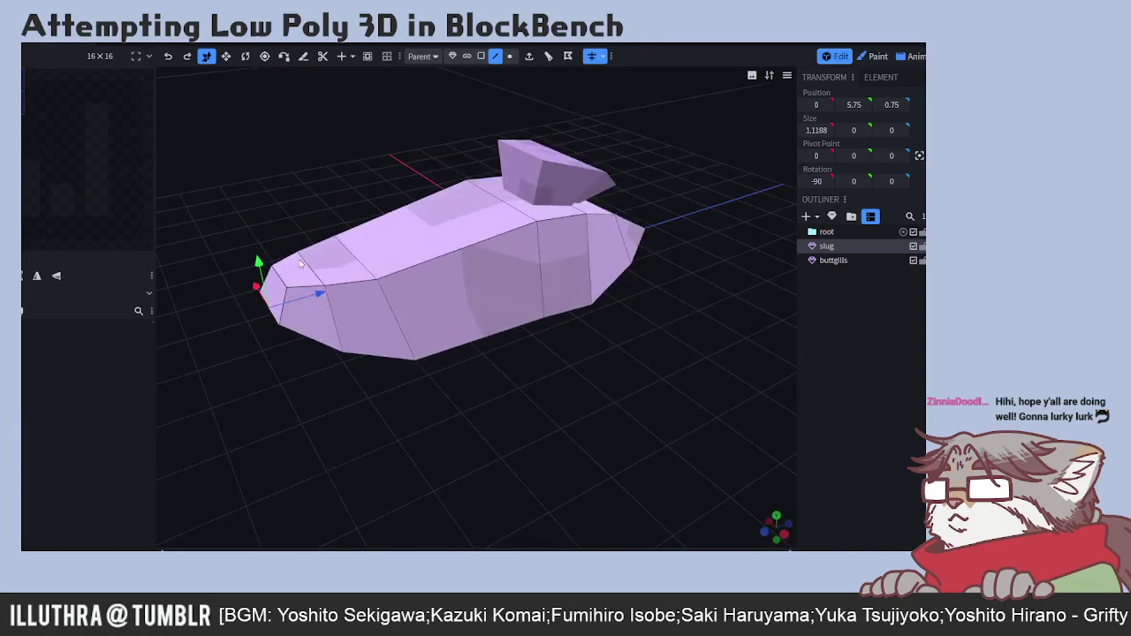
drag(358, 257, 497, 343)
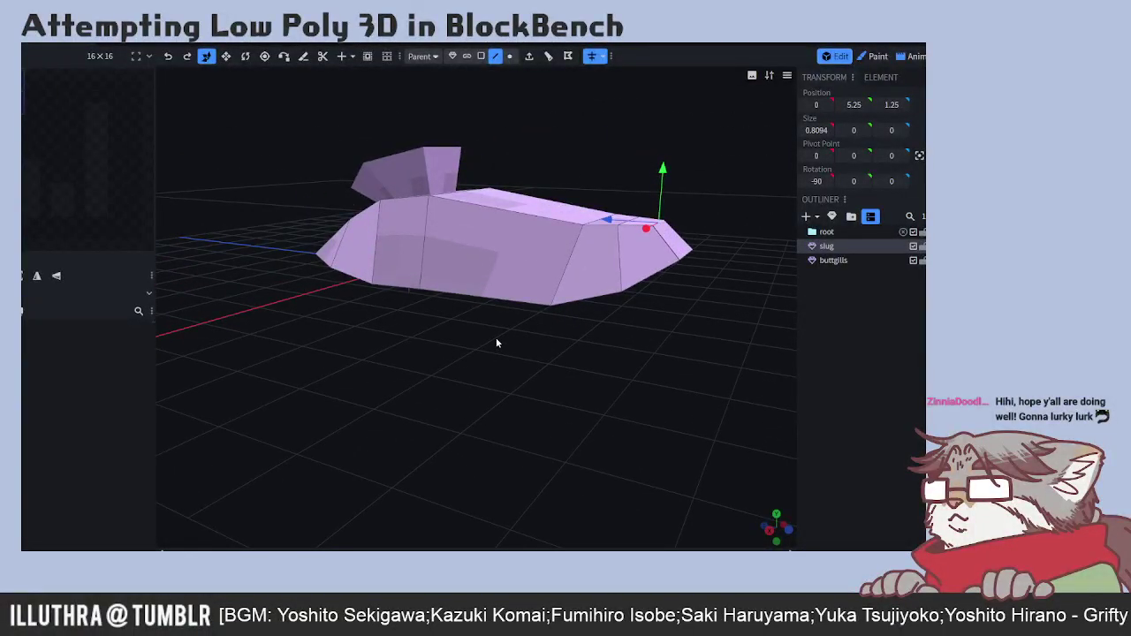
drag(666, 331, 424, 379)
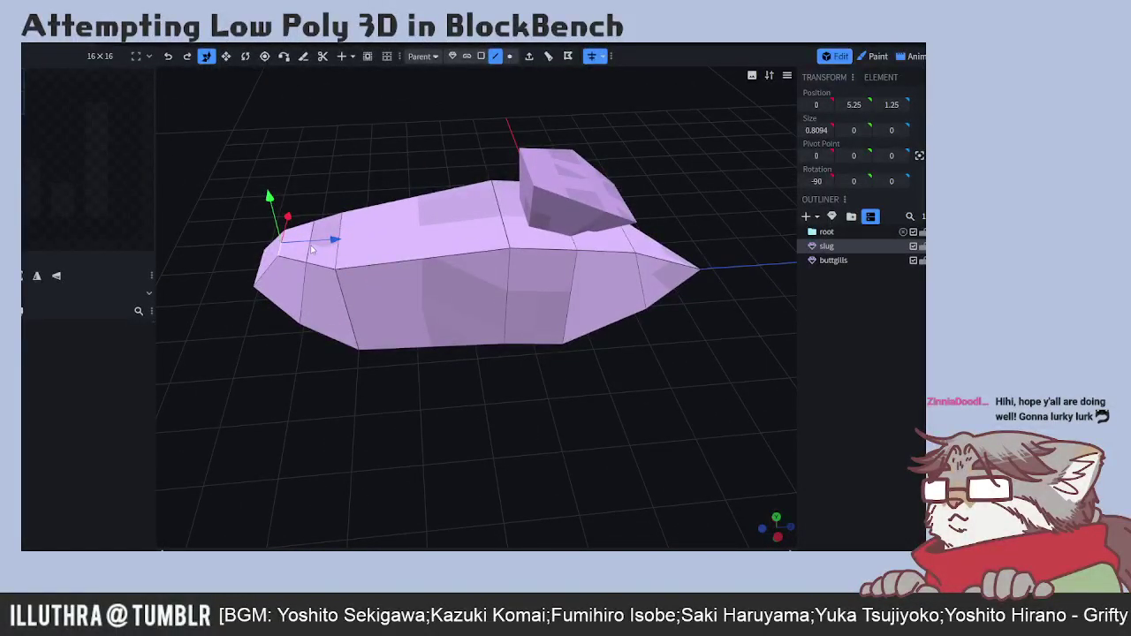
- Shift the head's three top cross edges back to Y 5, 4.5 and 4, from front to rear
drag(362, 239, 374, 241)
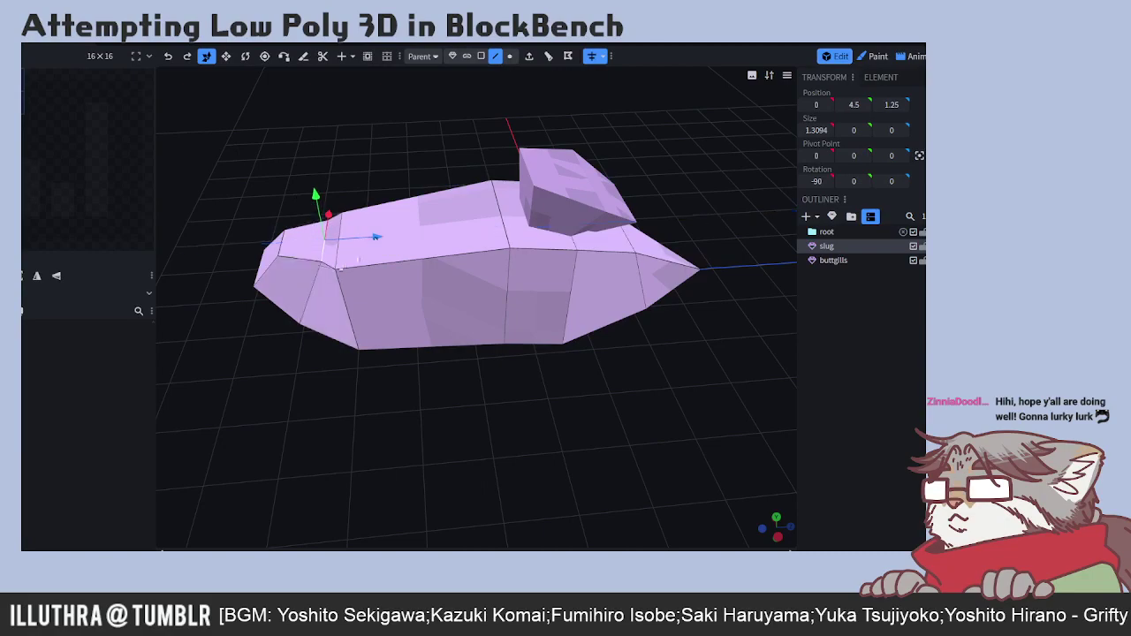
drag(234, 356, 250, 346)
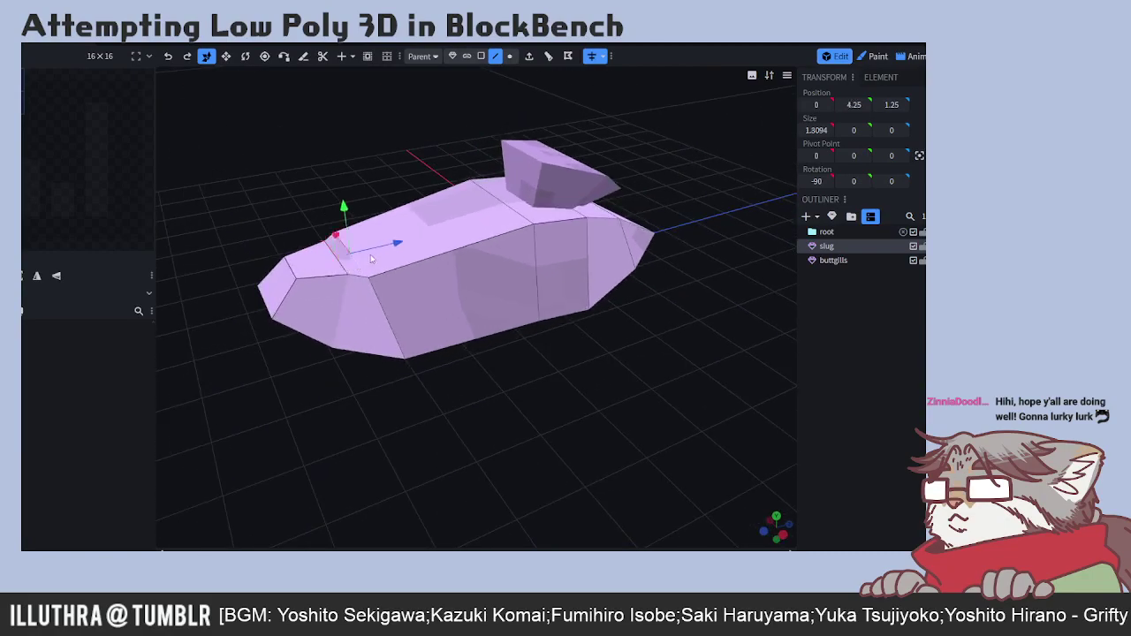
drag(400, 244, 413, 242)
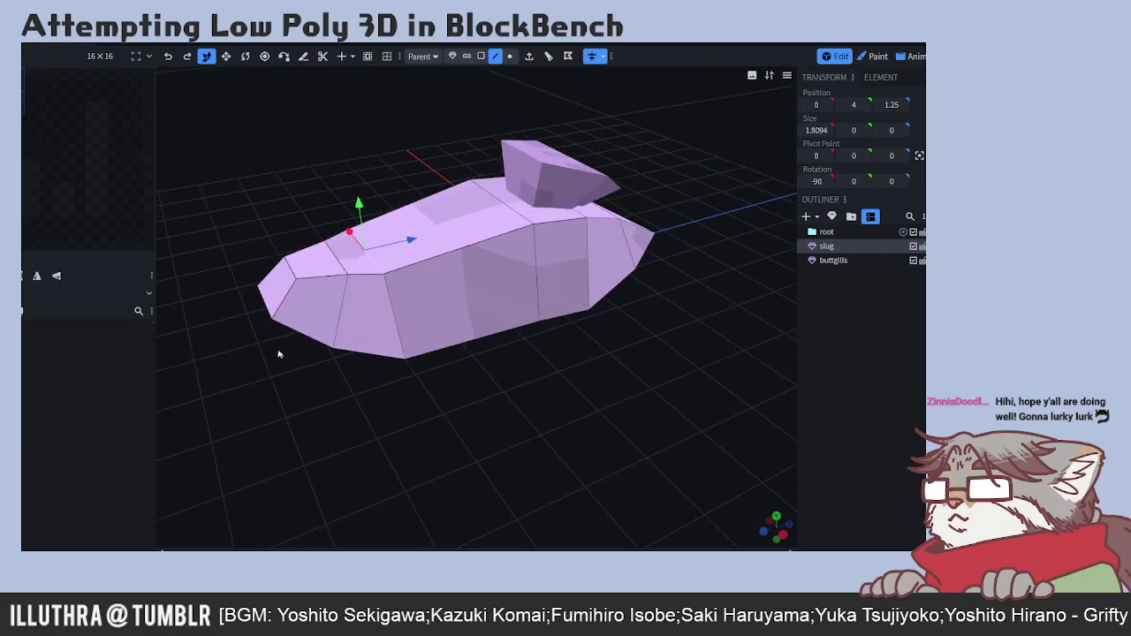
drag(347, 259, 357, 261)
drag(288, 395, 309, 371)
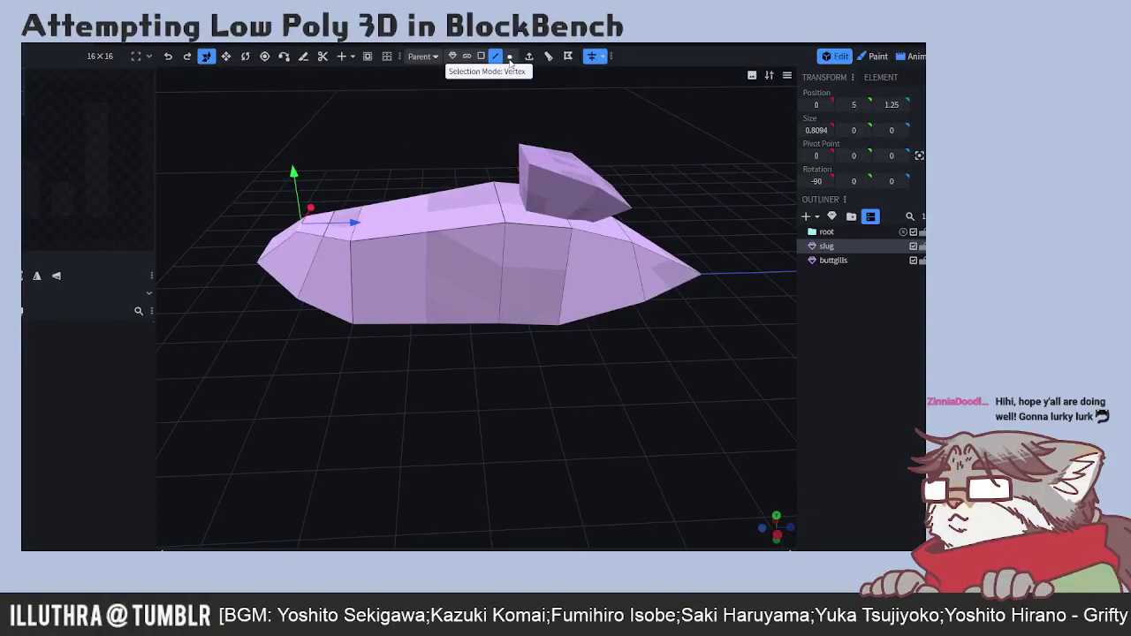
- In vertex mode, try moving the body's lower side vertex at Y 1.5 inward and upward
click(352, 324)
drag(406, 325, 399, 364)
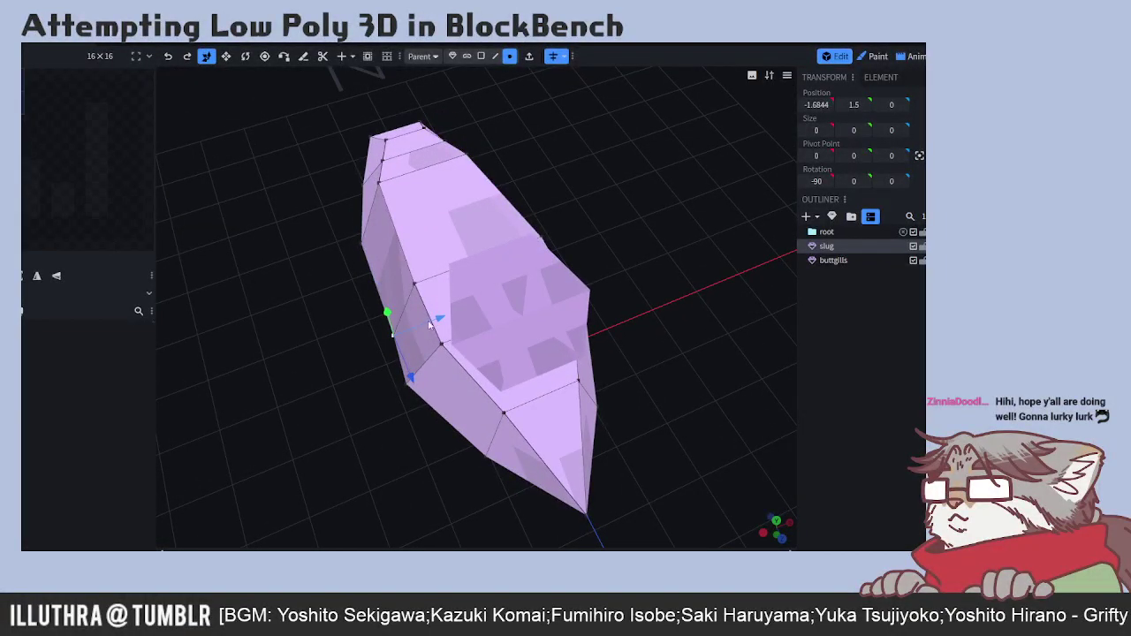
drag(415, 289, 486, 263)
drag(583, 159, 577, 192)
drag(444, 330, 381, 301)
drag(343, 381, 444, 303)
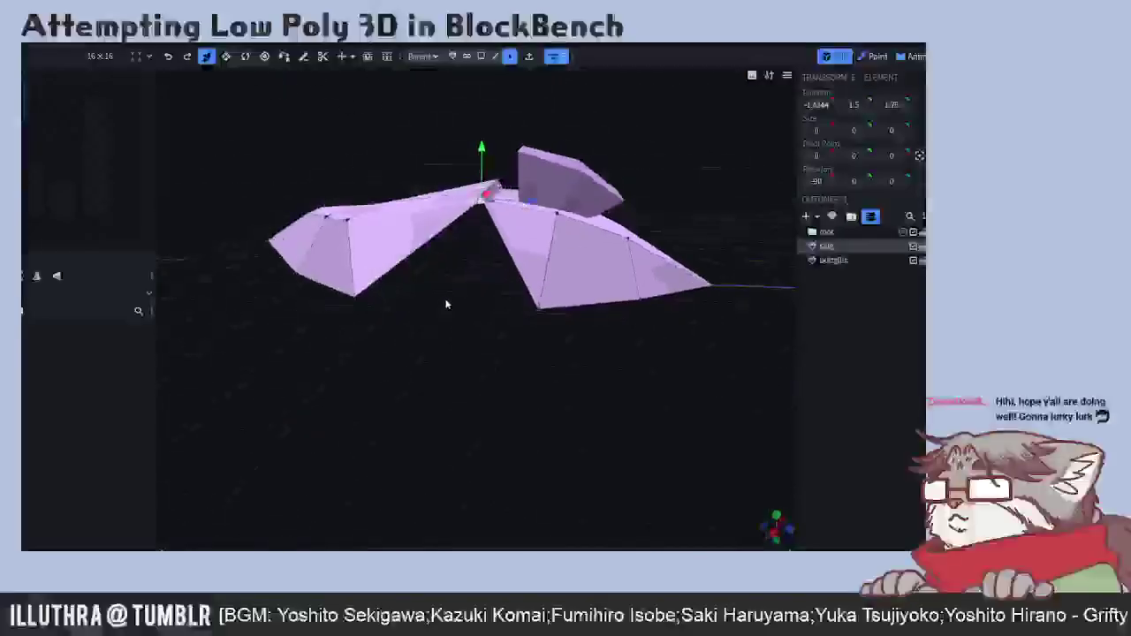
key(ctrl+z)
- Pinch the neck by moving the top vertex behind the head inward to X 0.4047 and to Y 3.75
drag(523, 306, 670, 436)
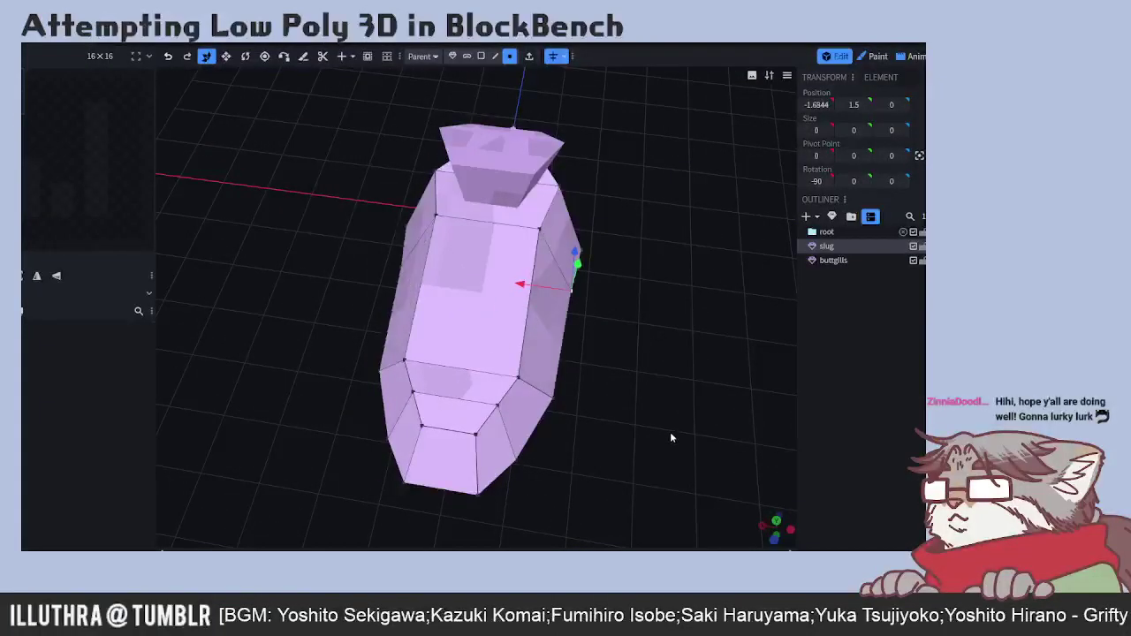
drag(521, 288, 579, 337)
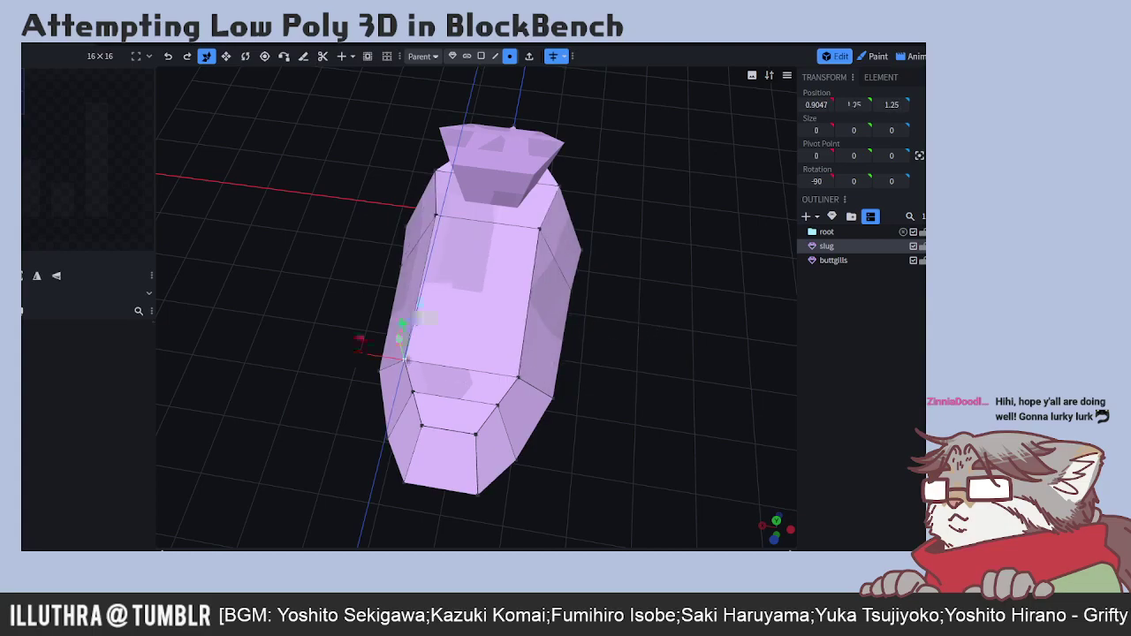
drag(360, 339, 380, 342)
drag(623, 427, 486, 407)
drag(351, 232, 331, 281)
drag(368, 455, 394, 383)
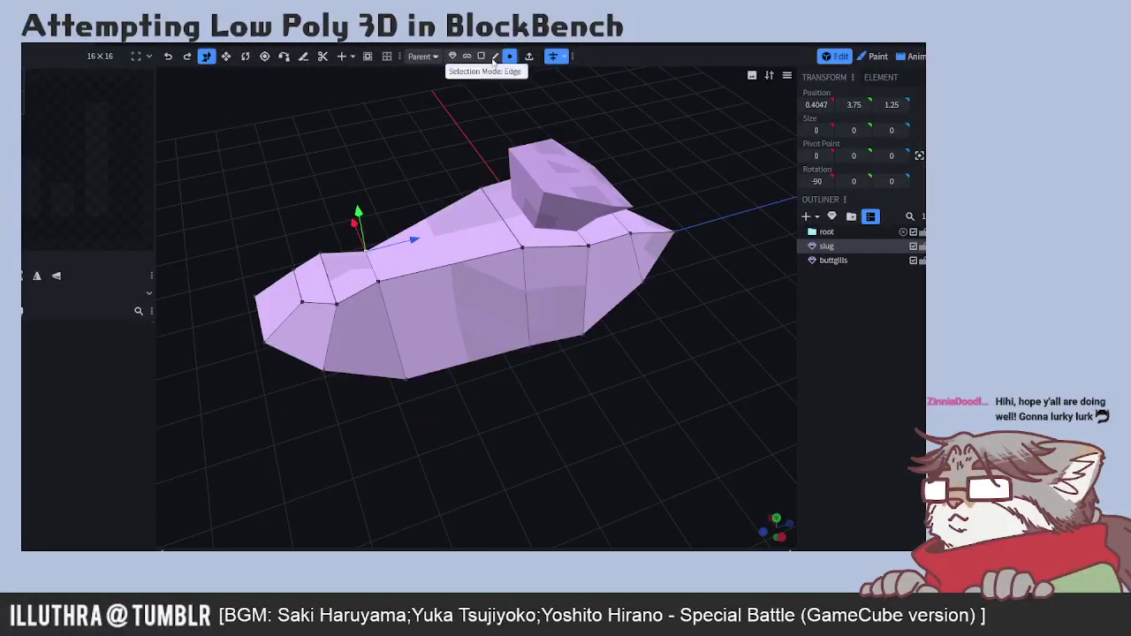
- In edge mode, try shifting the top cross edge ahead of the buttgills forward and raising the one beneath them
click(492, 209)
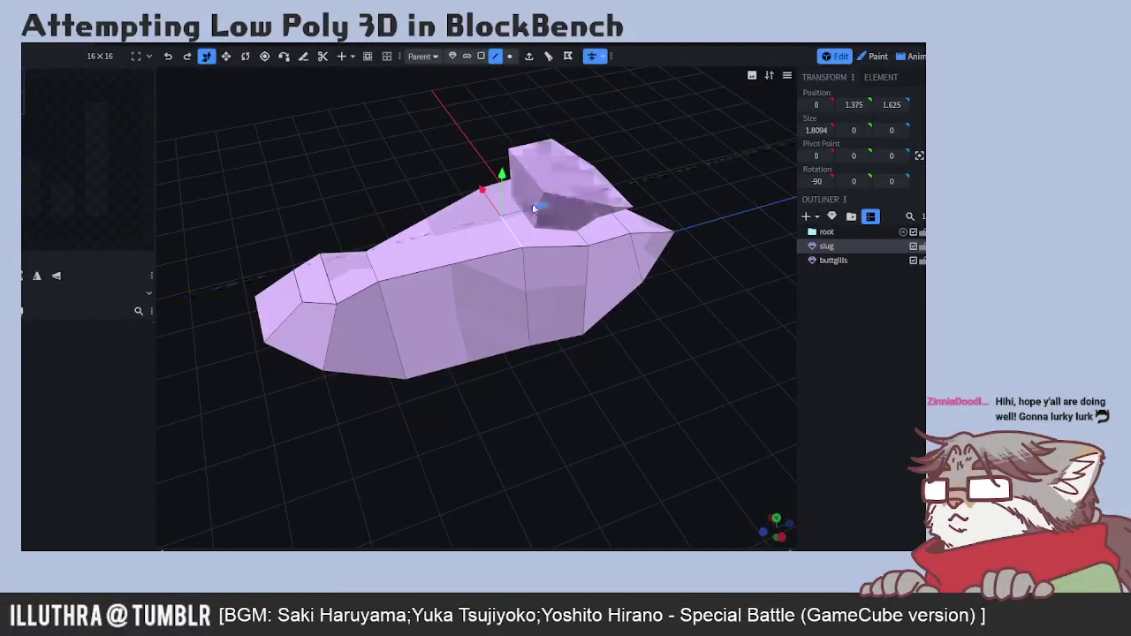
drag(648, 339, 560, 215)
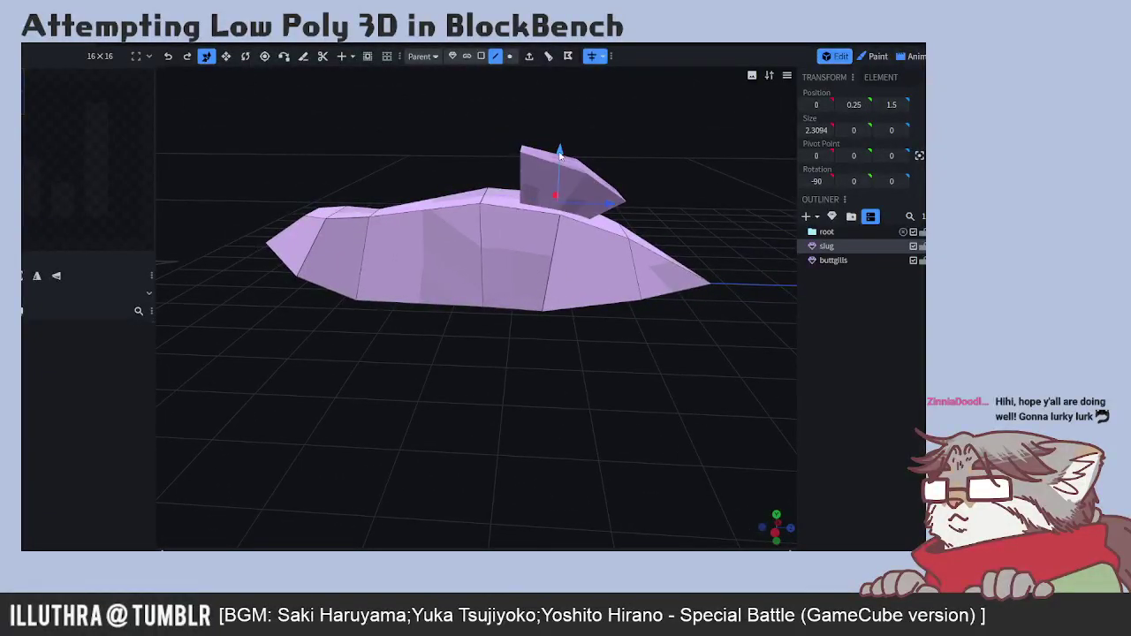
drag(559, 152, 562, 141)
drag(543, 364, 431, 258)
key(ctrl+z)
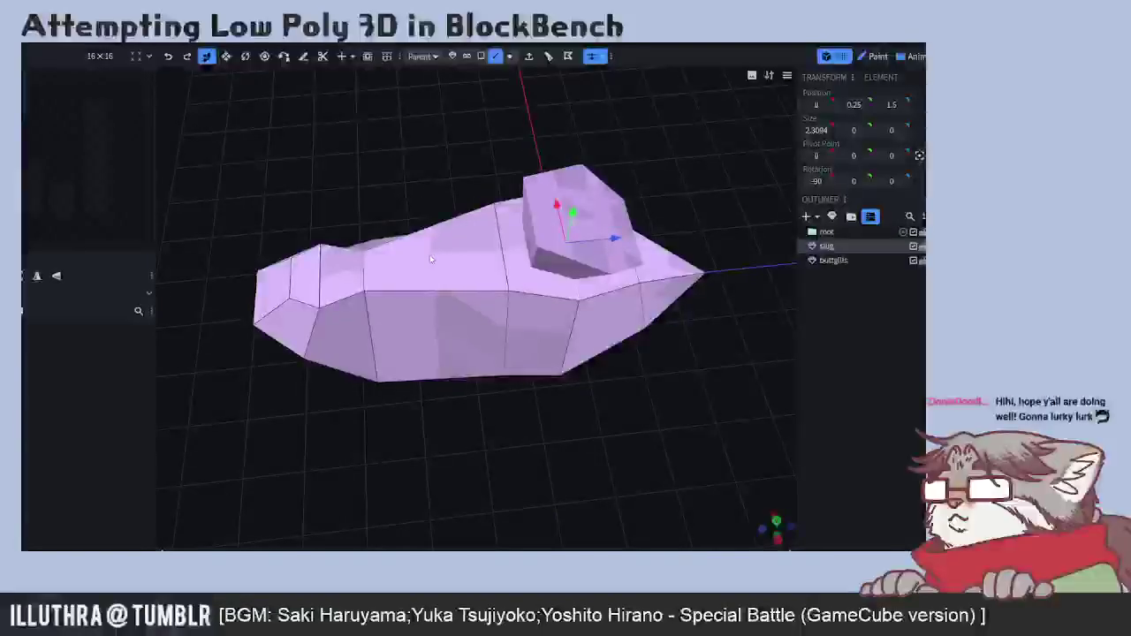
- In vertex mode, try moving the tail's top side vertex at Y -1 inward to X -0.6547
click(430, 258)
drag(441, 334, 557, 333)
click(509, 56)
click(472, 328)
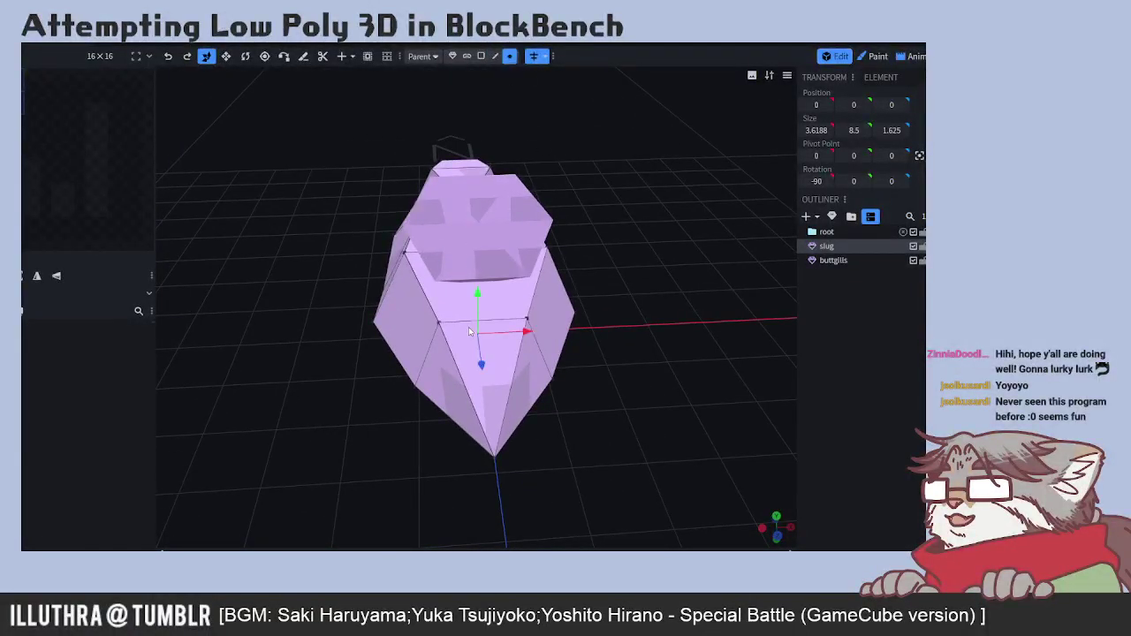
click(439, 326)
drag(439, 327, 394, 442)
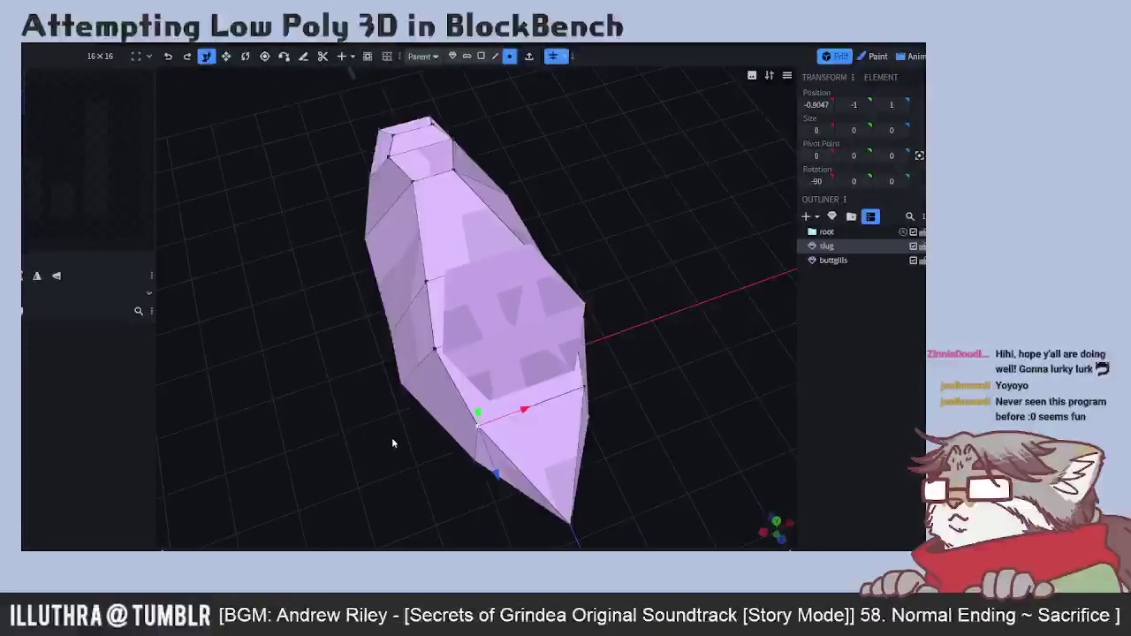
mouse_move(525, 409)
mouse_down()
mouse_move(544, 414)
mouse_move(526, 426)
mouse_up()
drag(389, 448, 518, 454)
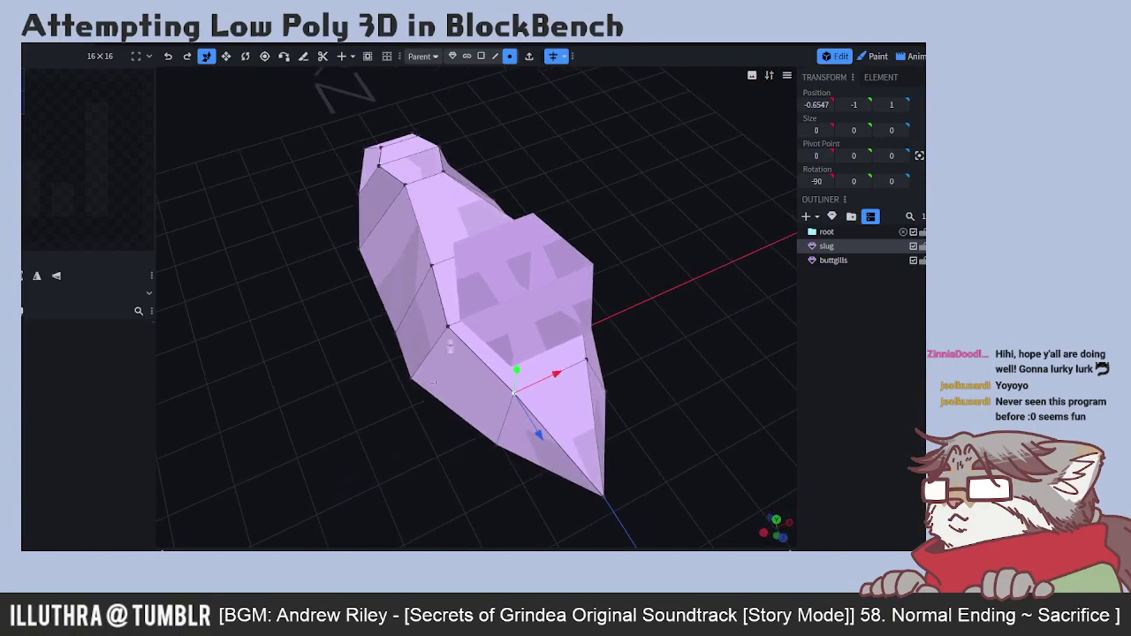
key(ctrl+z)
- Move the top side vertex beneath the buttgills at Y 0.25 inward to X -0.9047
mouse_move(415, 379)
mouse_down()
mouse_move(289, 425)
mouse_move(339, 457)
mouse_move(422, 383)
mouse_up()
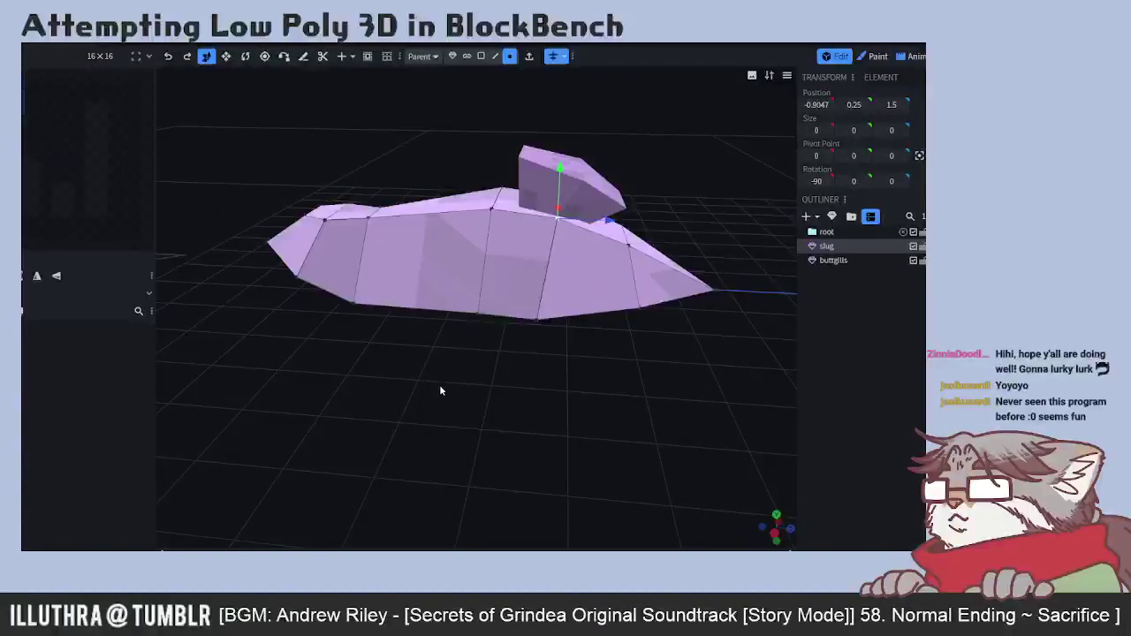
drag(626, 432, 504, 358)
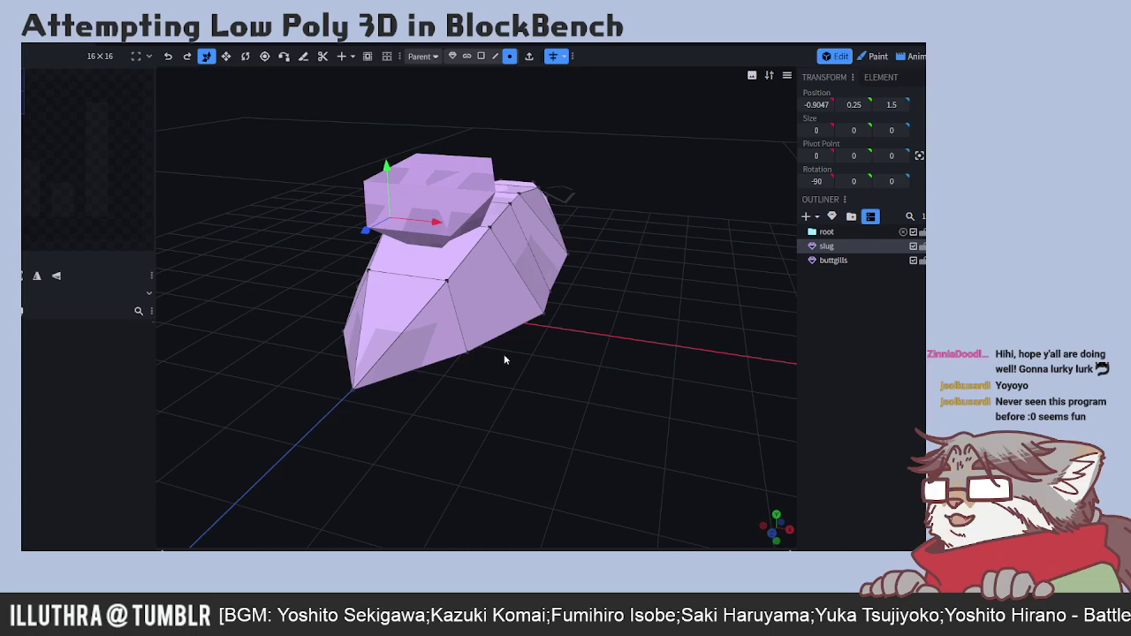
drag(248, 341, 416, 379)
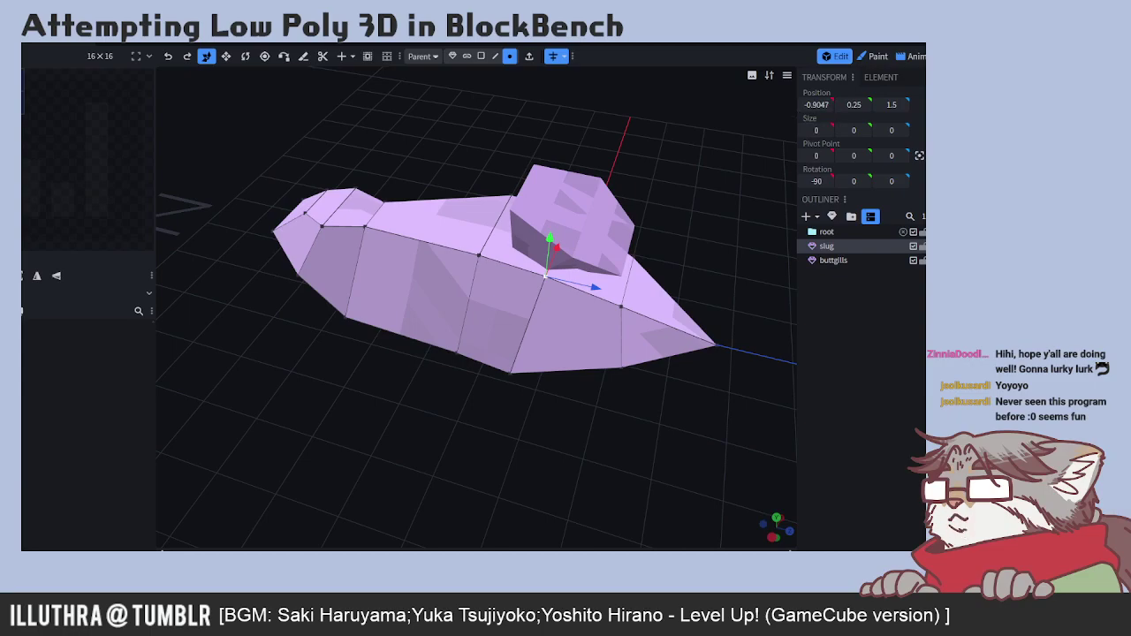
- Deselect the mesh, switch the viewport to Solid view mode and examine the slug's shape
key(Escape)
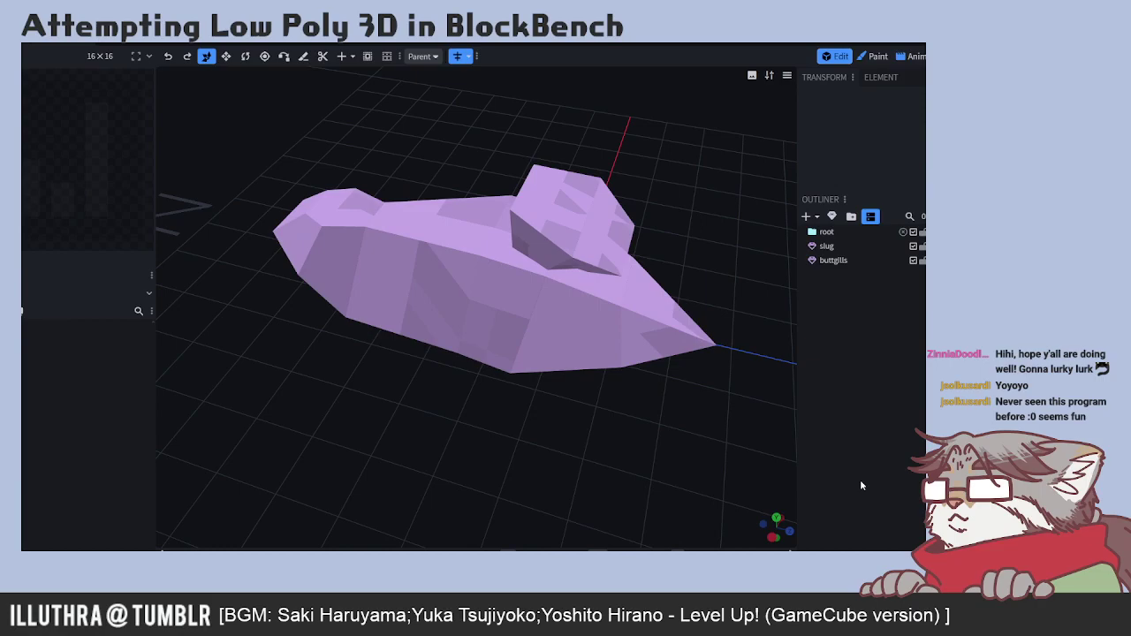
click(752, 75)
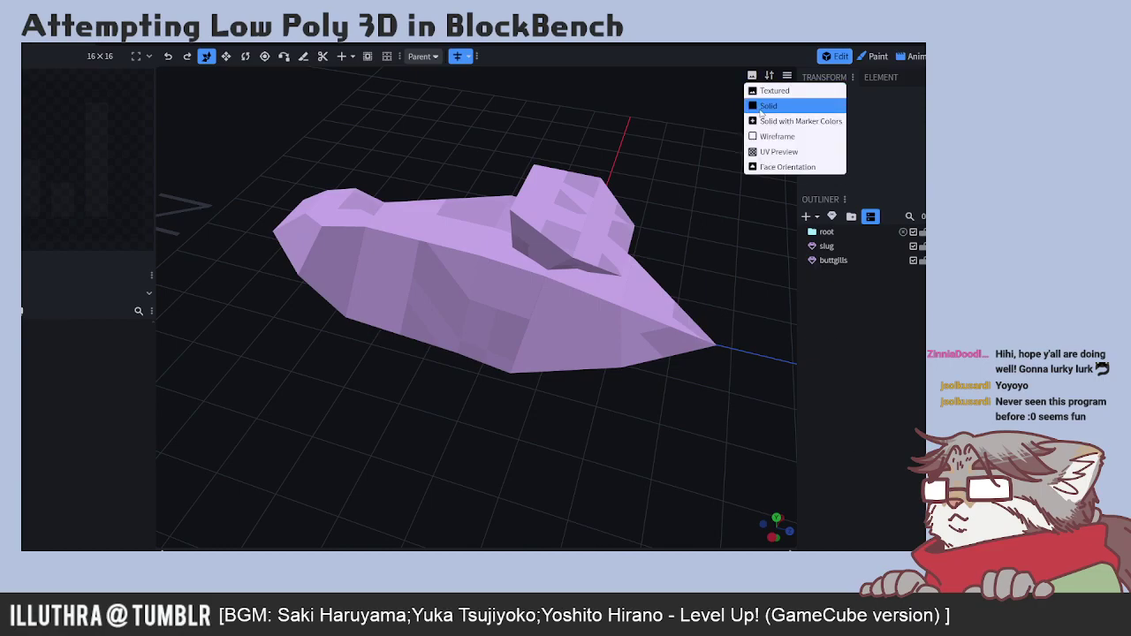
click(778, 91)
mouse_move(412, 160)
mouse_down()
mouse_move(528, 164)
mouse_move(410, 110)
mouse_move(458, 88)
mouse_move(451, 124)
mouse_move(391, 131)
mouse_move(486, 221)
mouse_move(494, 202)
mouse_move(510, 218)
mouse_up()
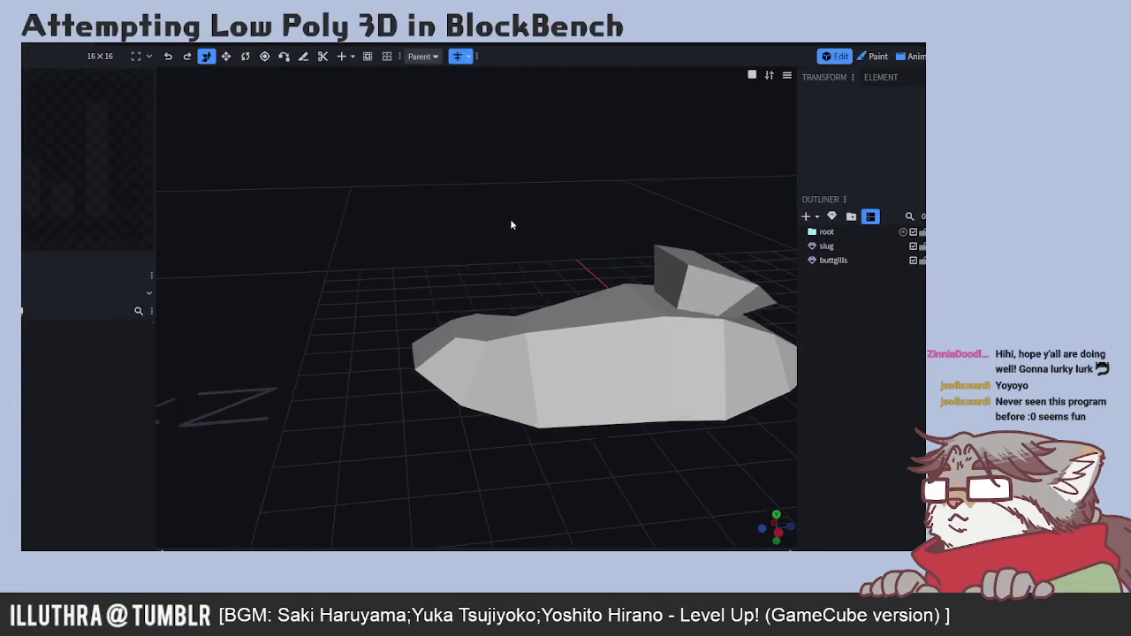
drag(765, 316, 830, 333)
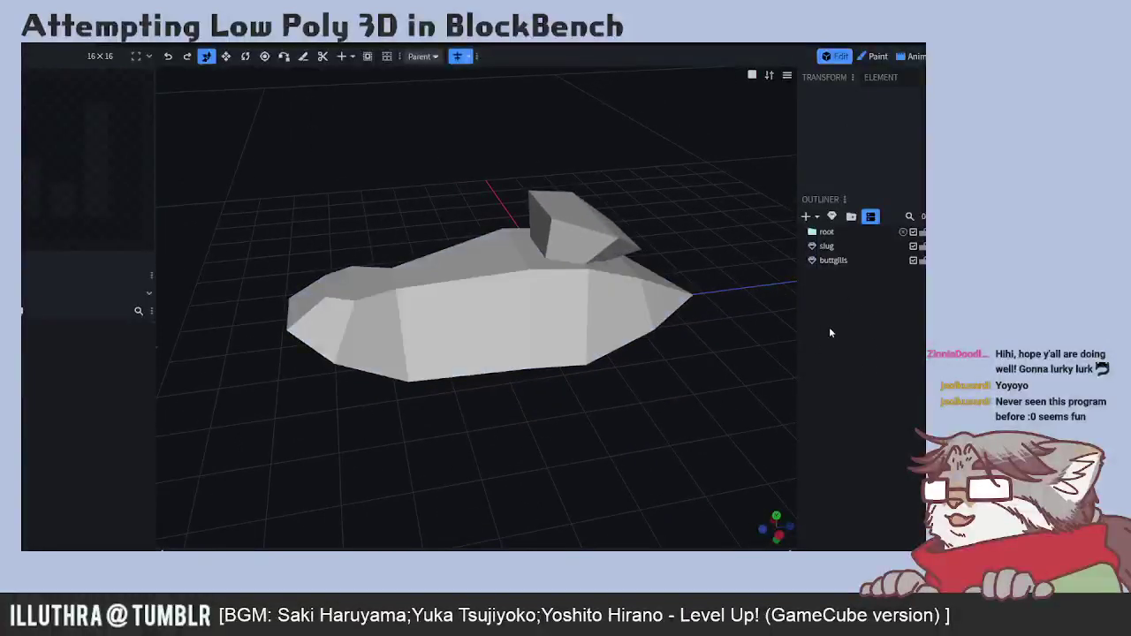
- Add a new outliner group named rhino_L after the buttgills mesh
click(833, 261)
click(850, 216)
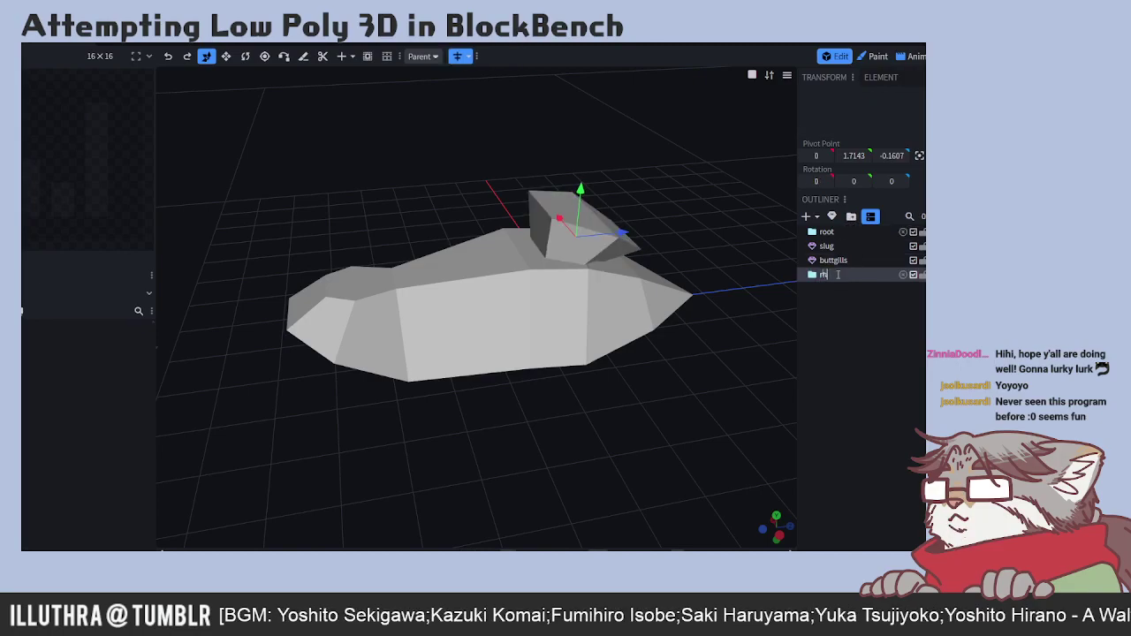
text(no)
- Add a plane mesh with a diameter of 4 inside the rhino_L group
key(ctrl+shift+n)
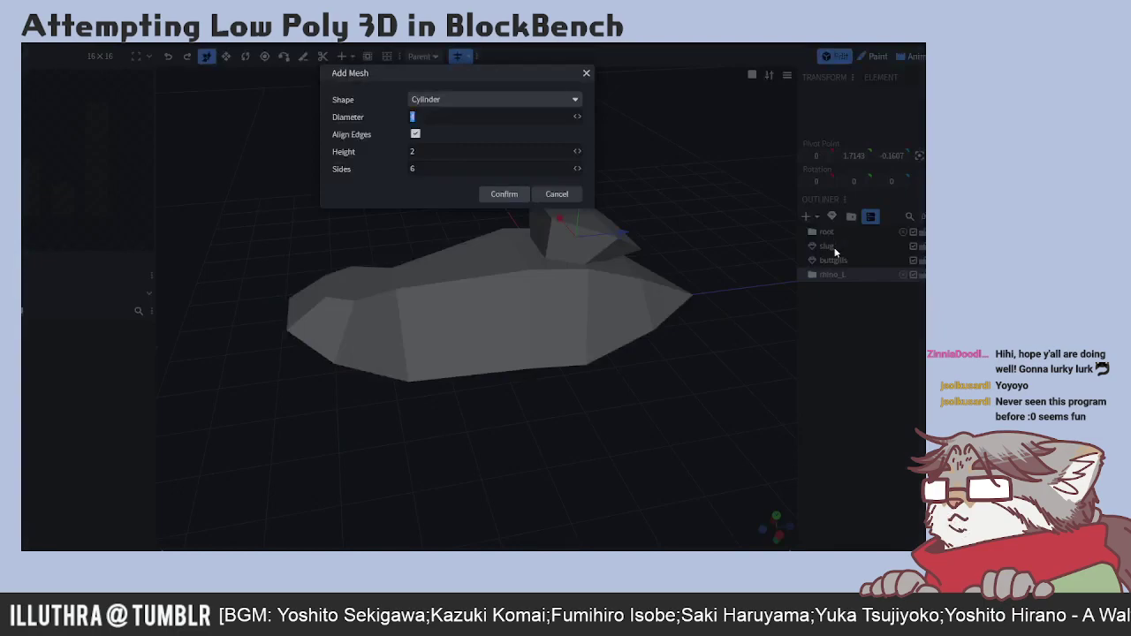
click(466, 101)
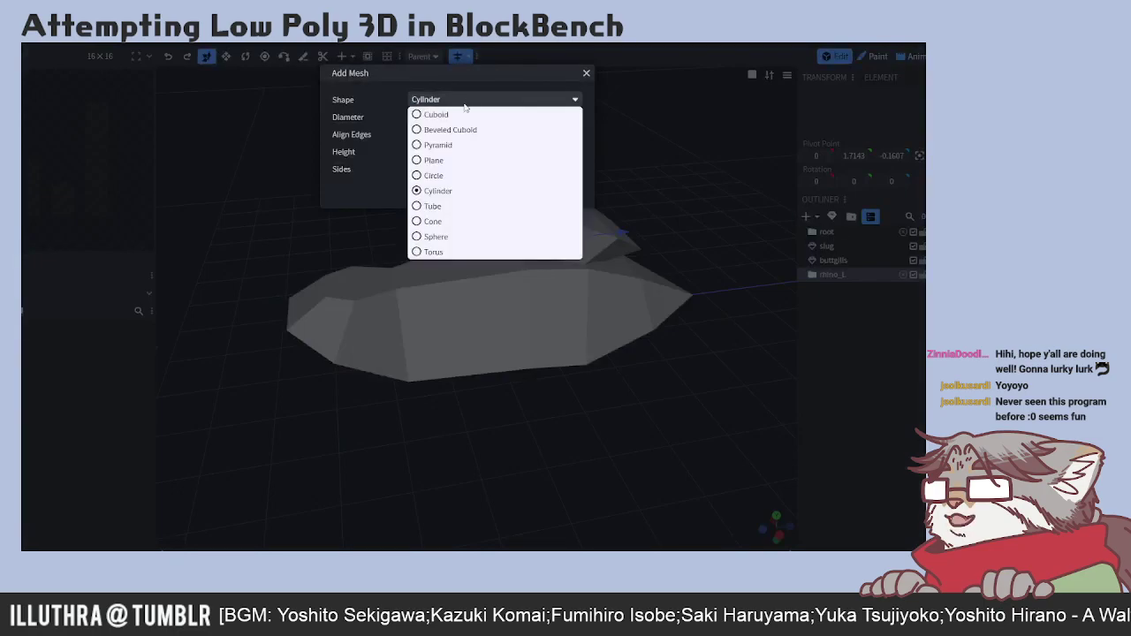
click(434, 161)
click(505, 142)
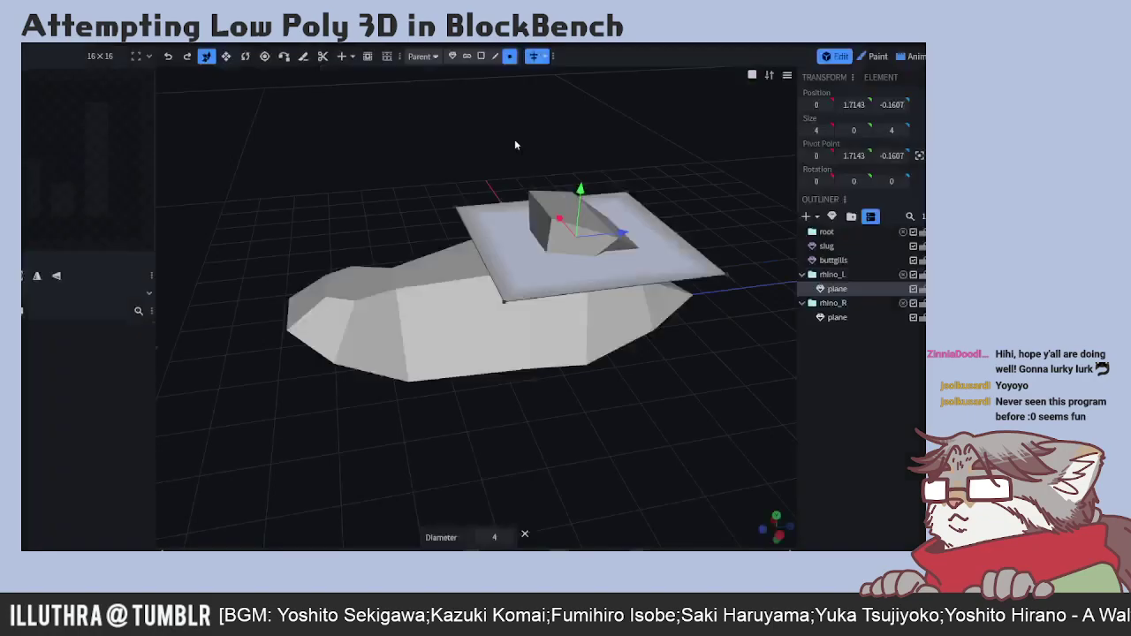
- Rotate the rhino_L plane upright by setting its Z rotation to 90
click(245, 55)
drag(595, 233, 601, 277)
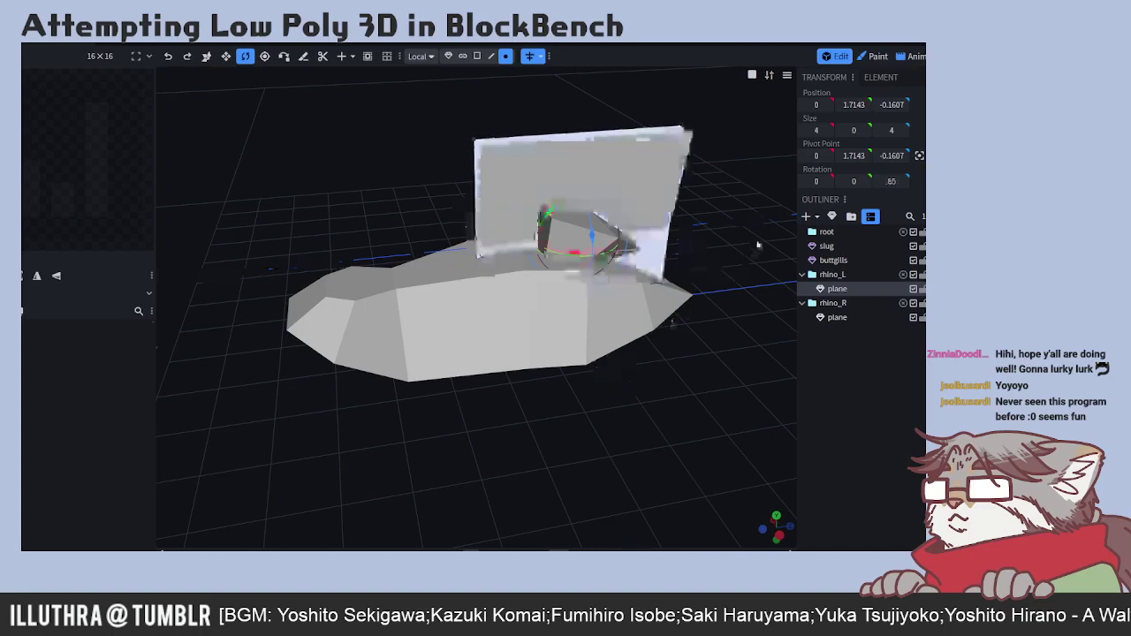
click(903, 182)
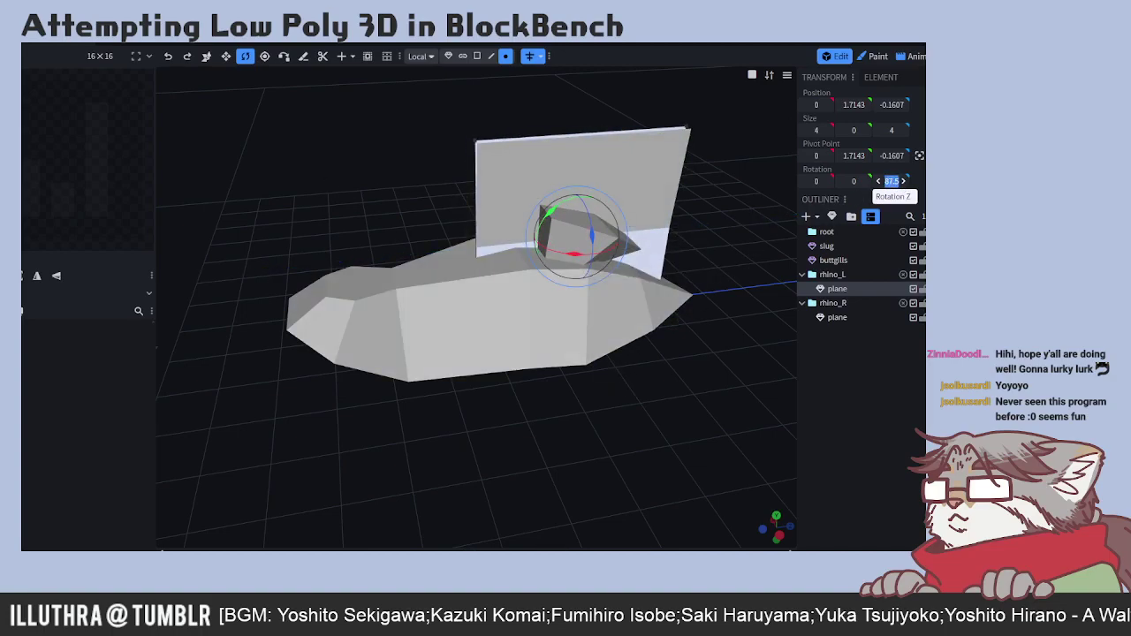
text(90)
key(Return)
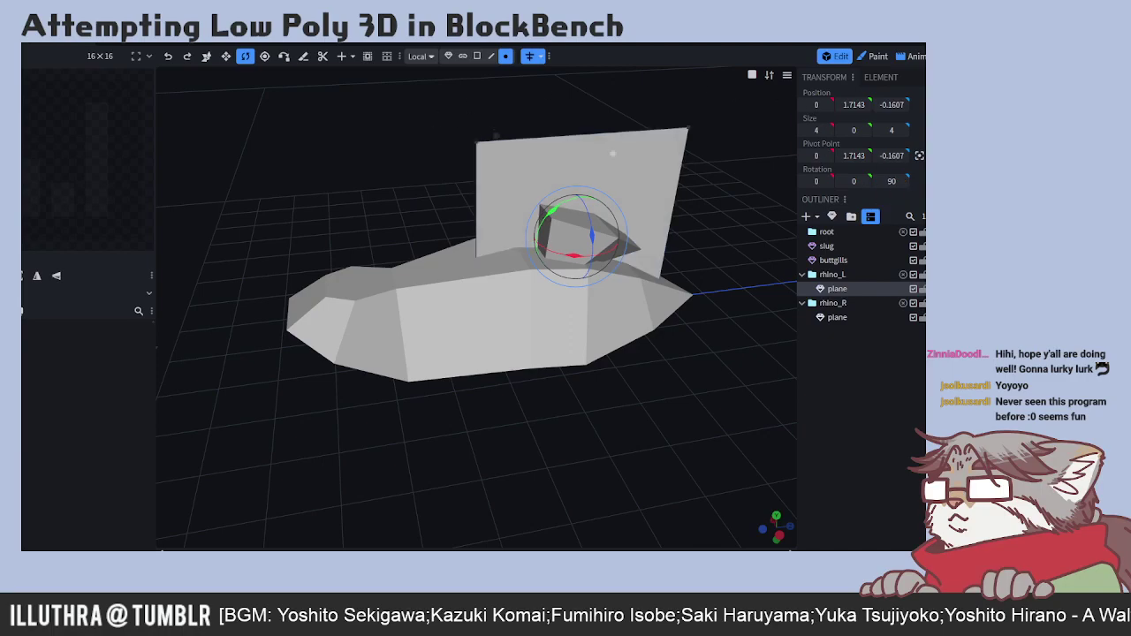
- Set the upright plane's X size and Z size to 1
drag(293, 177, 348, 151)
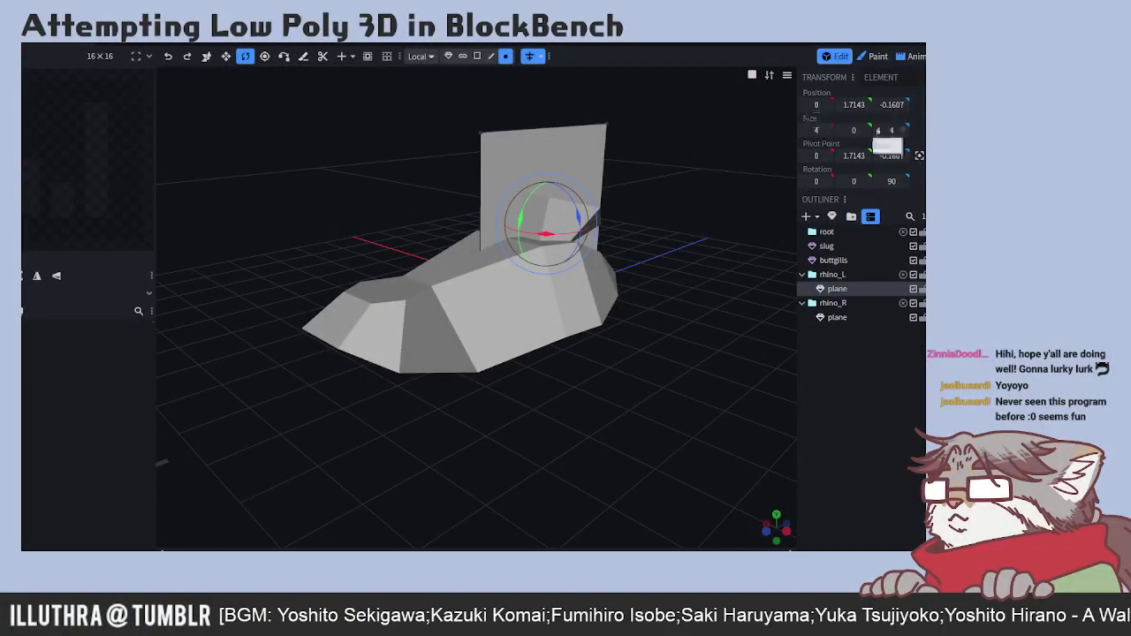
click(818, 130)
text(1)
click(894, 130)
text(1)
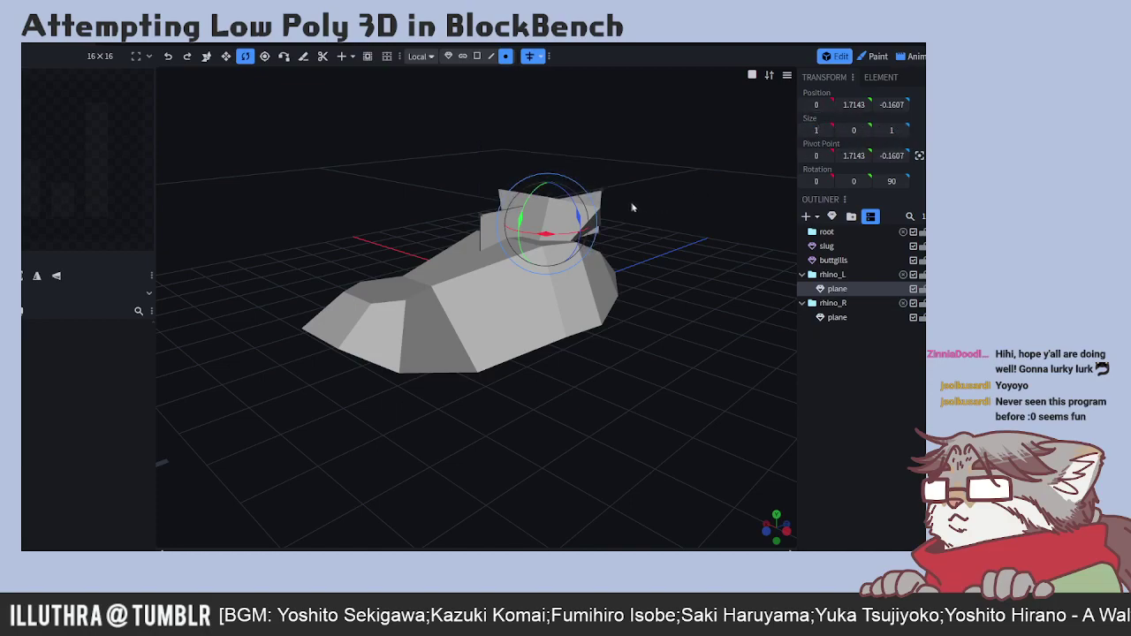
- Try moving the plane forward over the slug's head to Z -4.1607
click(206, 56)
drag(578, 221, 499, 242)
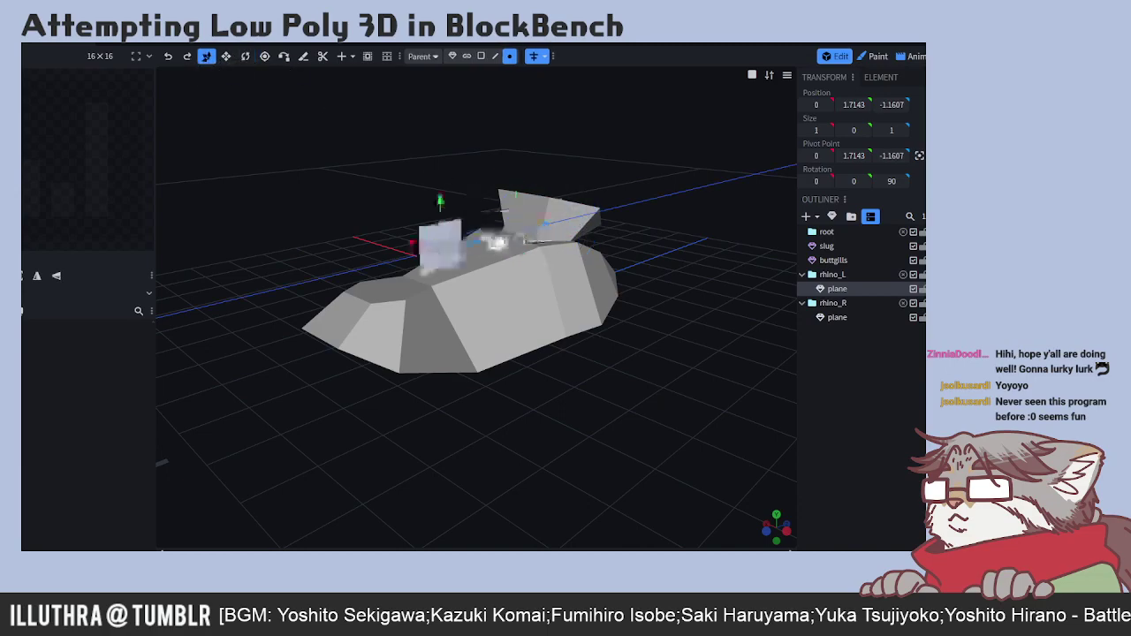
drag(459, 389, 478, 256)
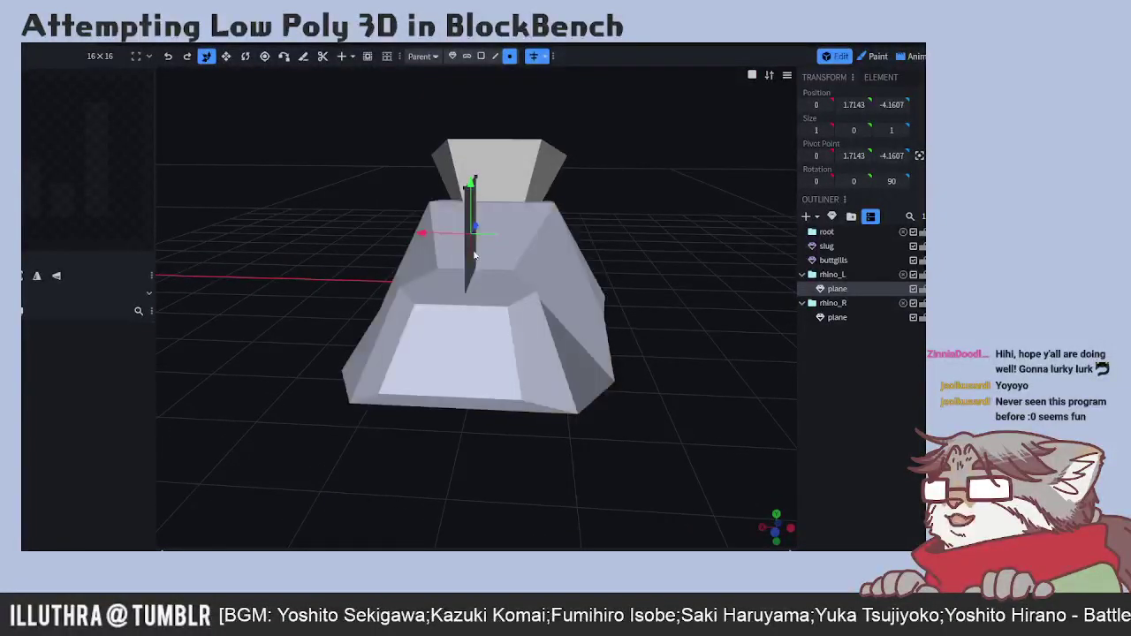
mouse_move(422, 234)
mouse_down()
mouse_move(619, 316)
mouse_move(619, 331)
mouse_up()
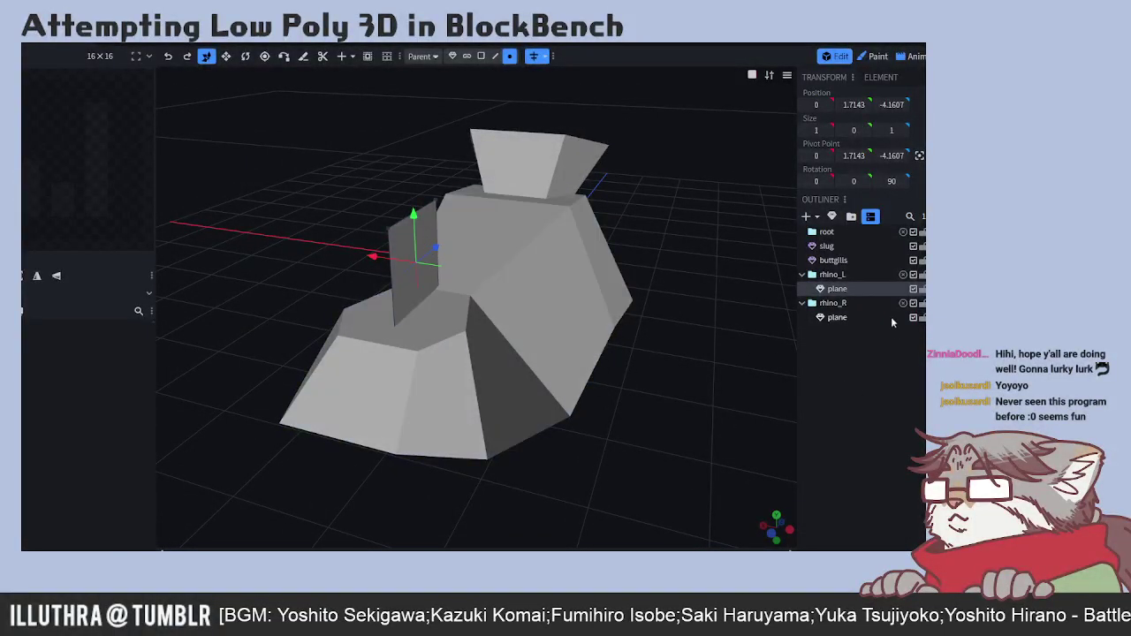
- Undo the plane's forward move and its resizing
key(ctrl+z)
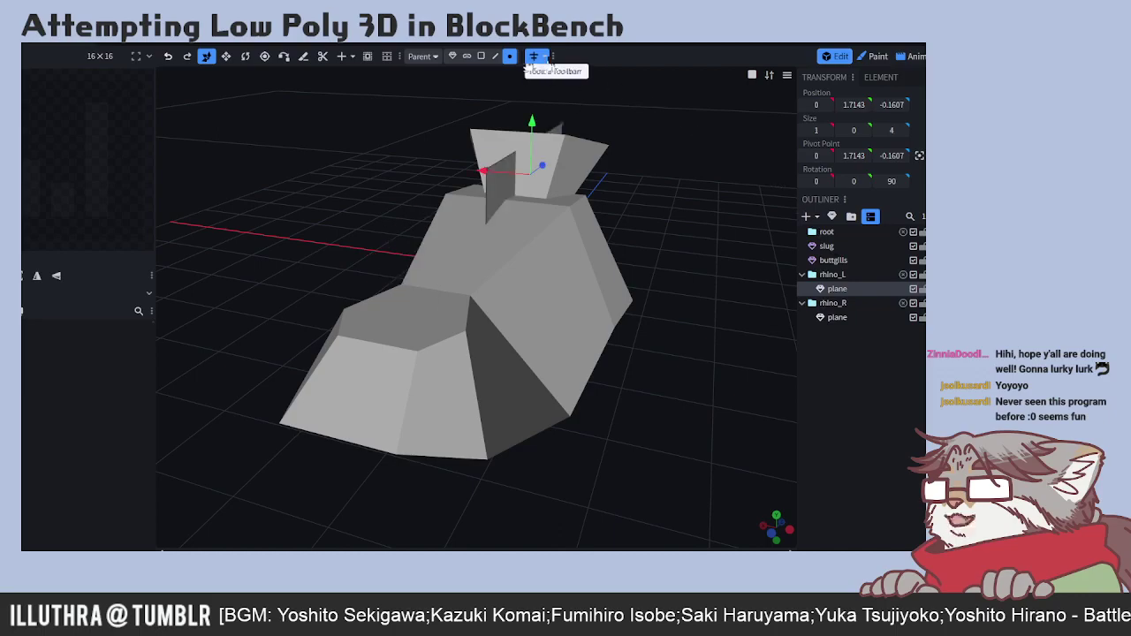
key(ctrl+z)
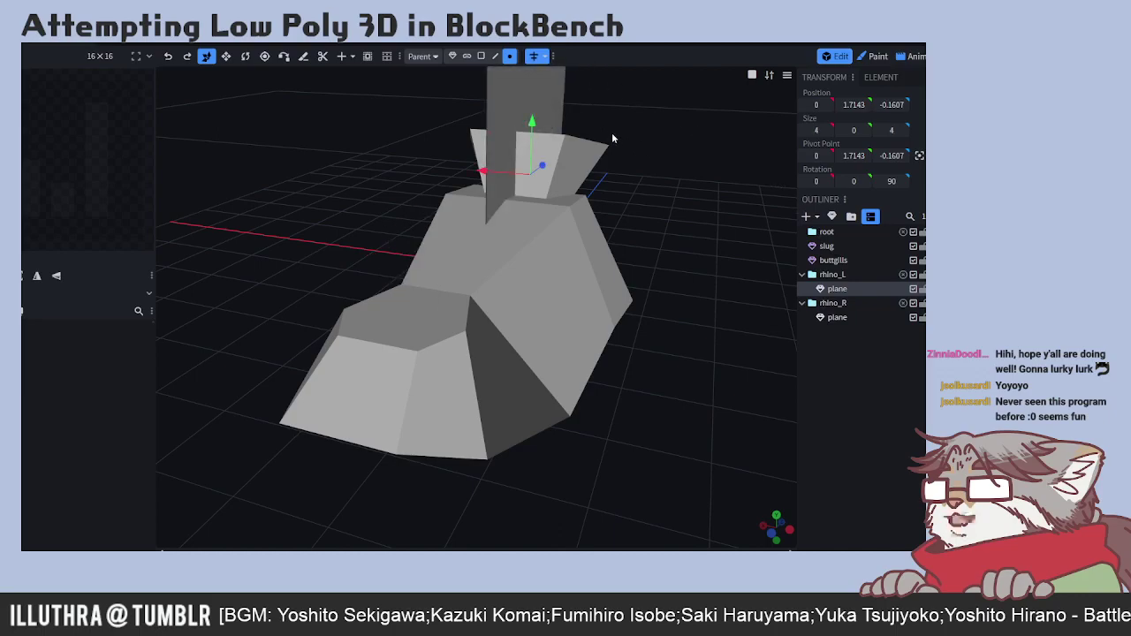
key(ctrl+z)
- Resize the rhino_L plane to 1 by 1 and place it over the head at X -0.25, Z -4.1607
mouse_move(526, 169)
mouse_down()
mouse_move(601, 185)
mouse_move(563, 185)
mouse_up()
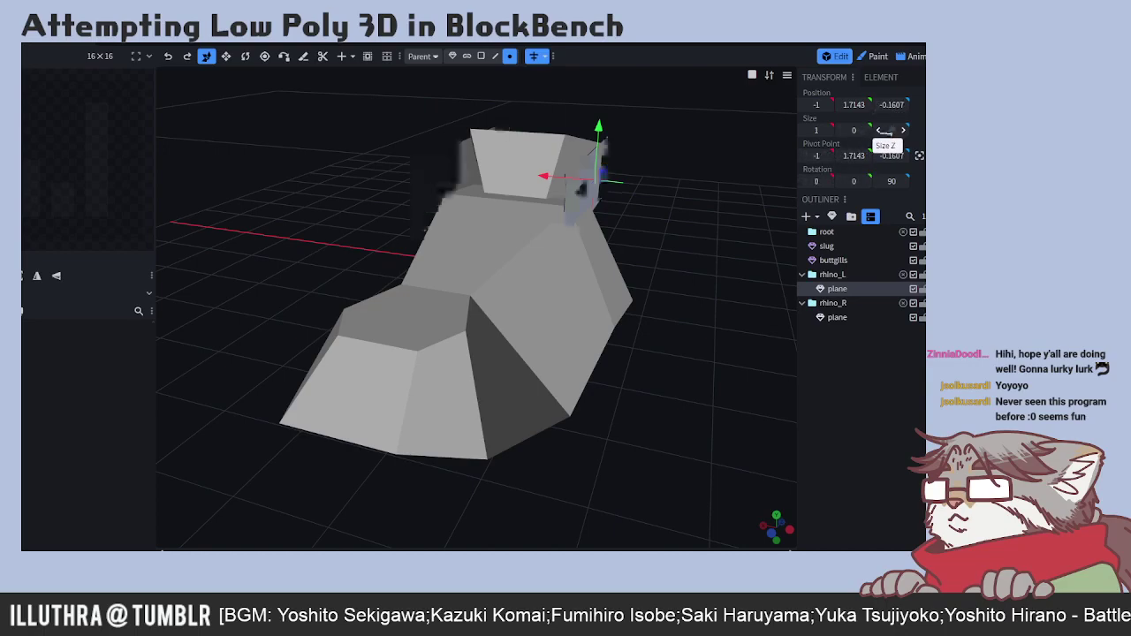
drag(710, 193, 430, 249)
mouse_move(544, 445)
mouse_down()
mouse_move(497, 424)
mouse_move(624, 429)
mouse_move(591, 431)
mouse_move(525, 310)
mouse_move(487, 273)
mouse_move(425, 278)
mouse_move(621, 454)
mouse_move(520, 446)
mouse_move(530, 454)
mouse_up()
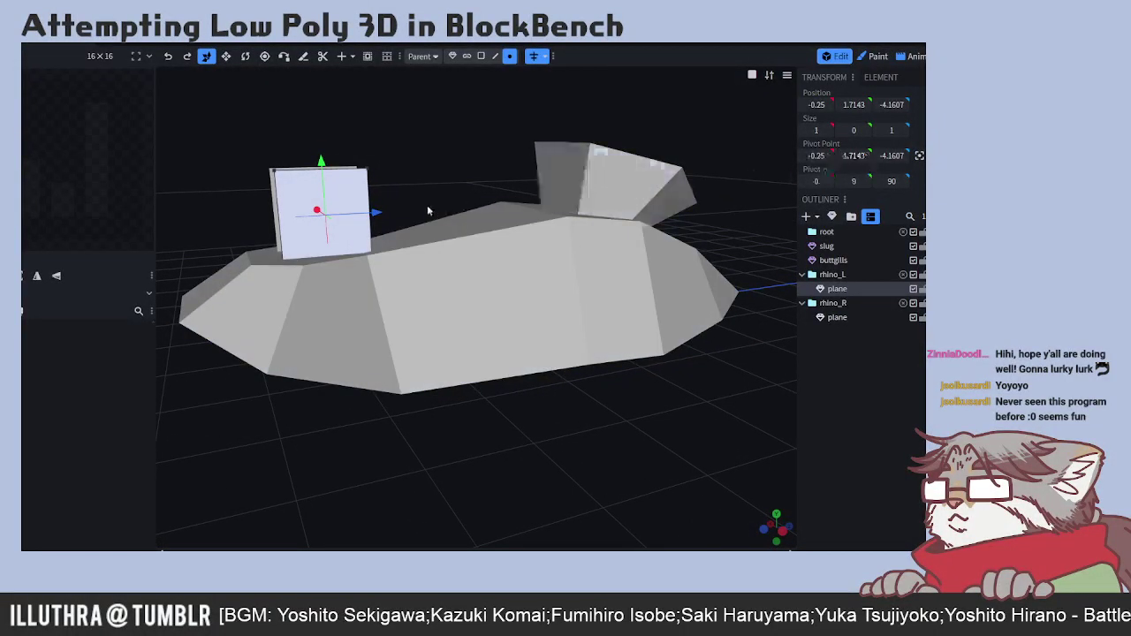
- Narrow the rhino_L plane to a Z size of 0.4 and try shortening its X size to 0.8
click(225, 56)
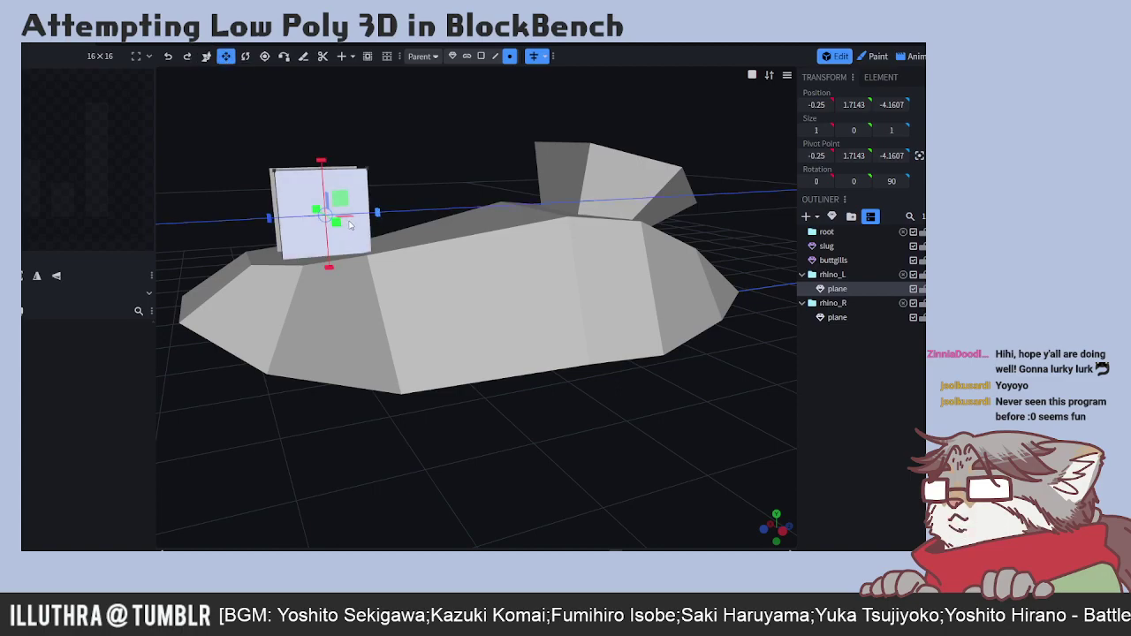
drag(350, 225, 359, 182)
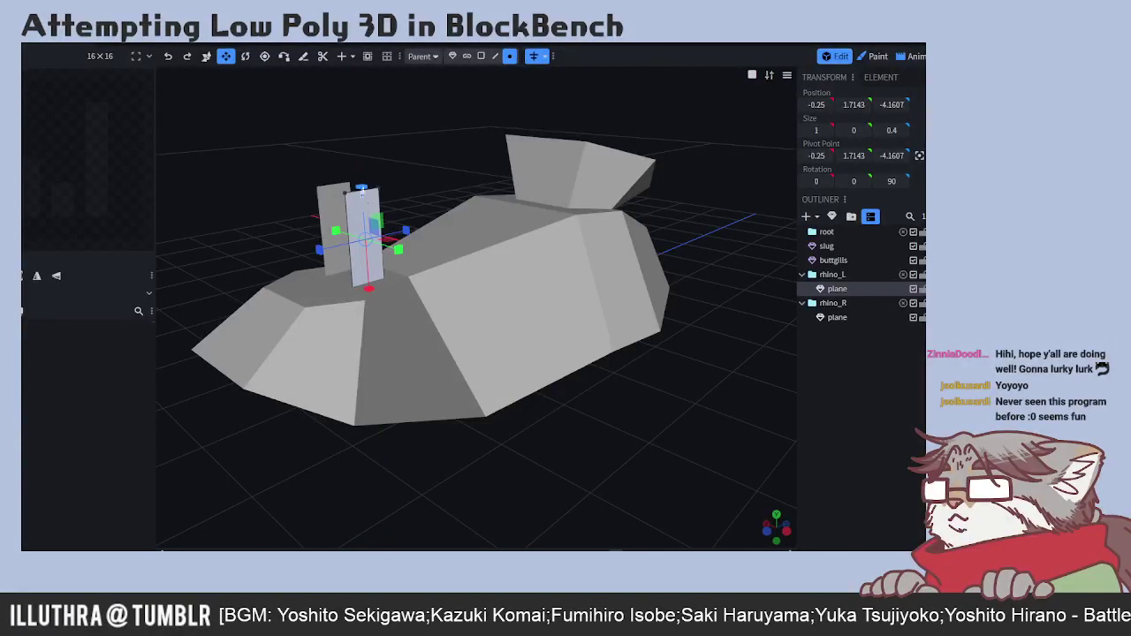
drag(362, 189, 362, 202)
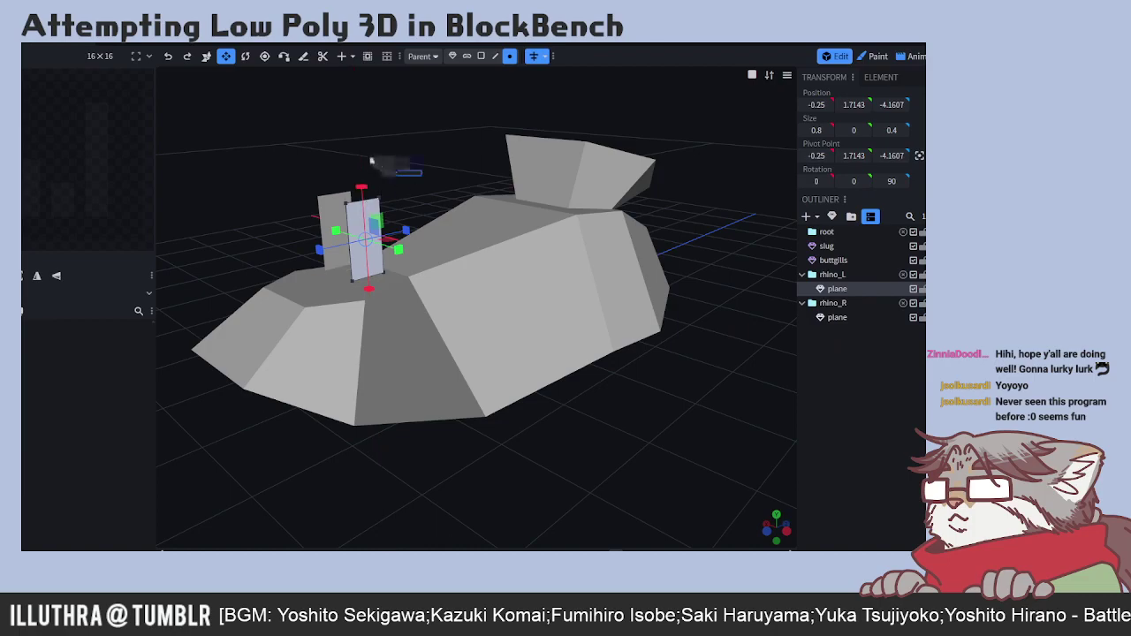
drag(433, 188, 409, 190)
key(ctrl+z)
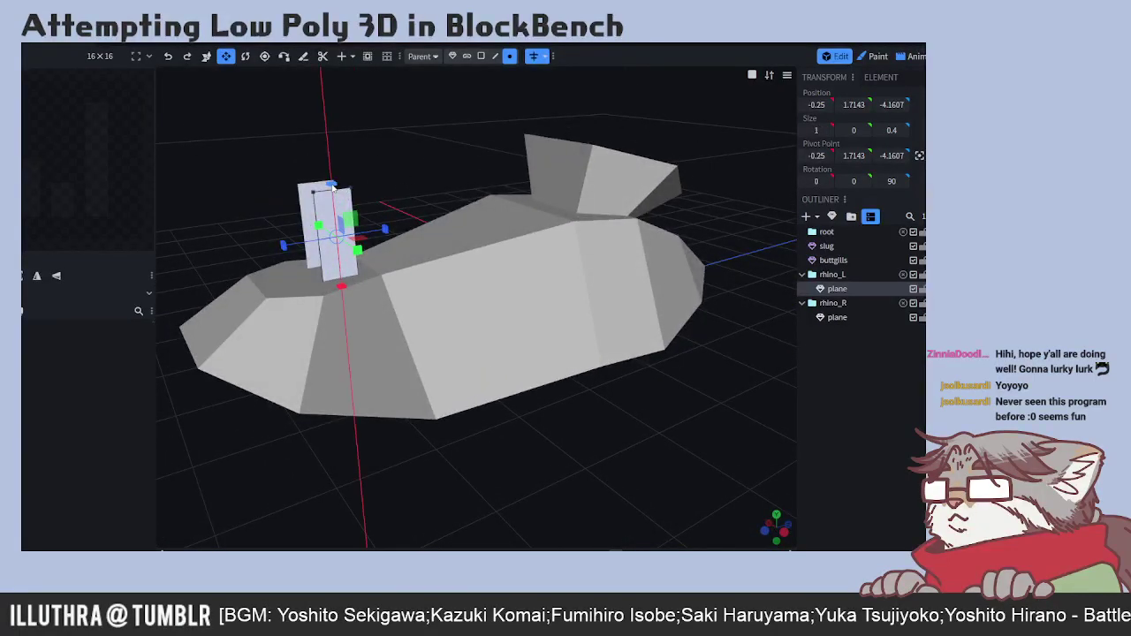
drag(336, 216, 398, 234)
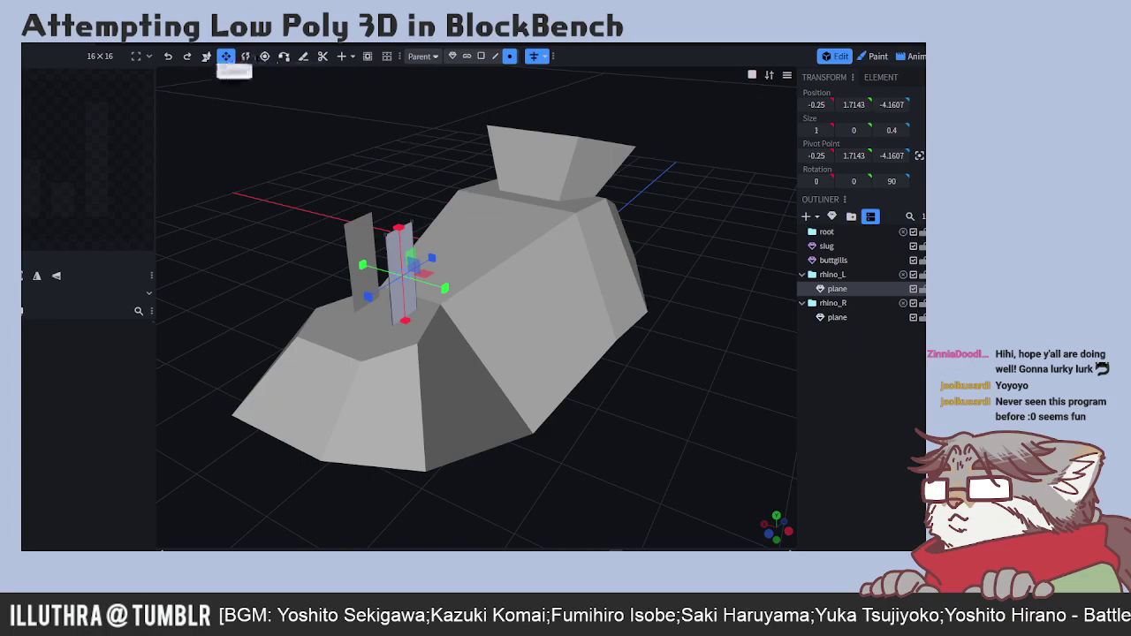
- Move the narrow plane forward on the head to Z -4.4107
click(245, 56)
mouse_move(283, 106)
mouse_down()
mouse_move(325, 138)
mouse_move(282, 113)
mouse_up()
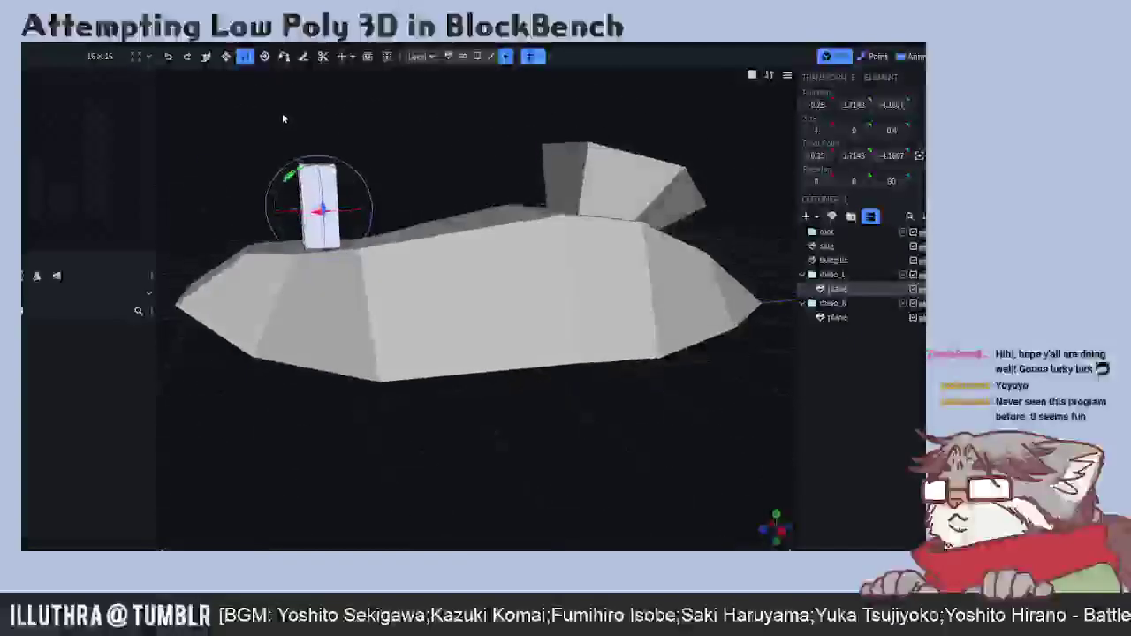
click(206, 57)
drag(370, 210, 357, 214)
drag(229, 193, 324, 196)
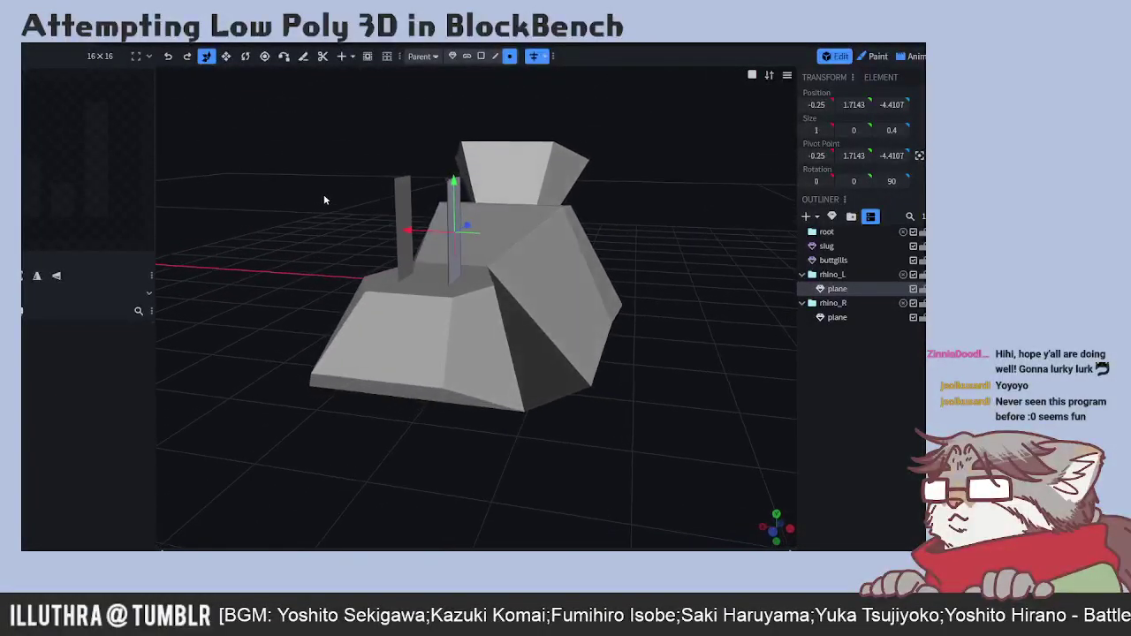
- Lean the rhino_L plane outward to a Z rotation of 102.5
click(245, 55)
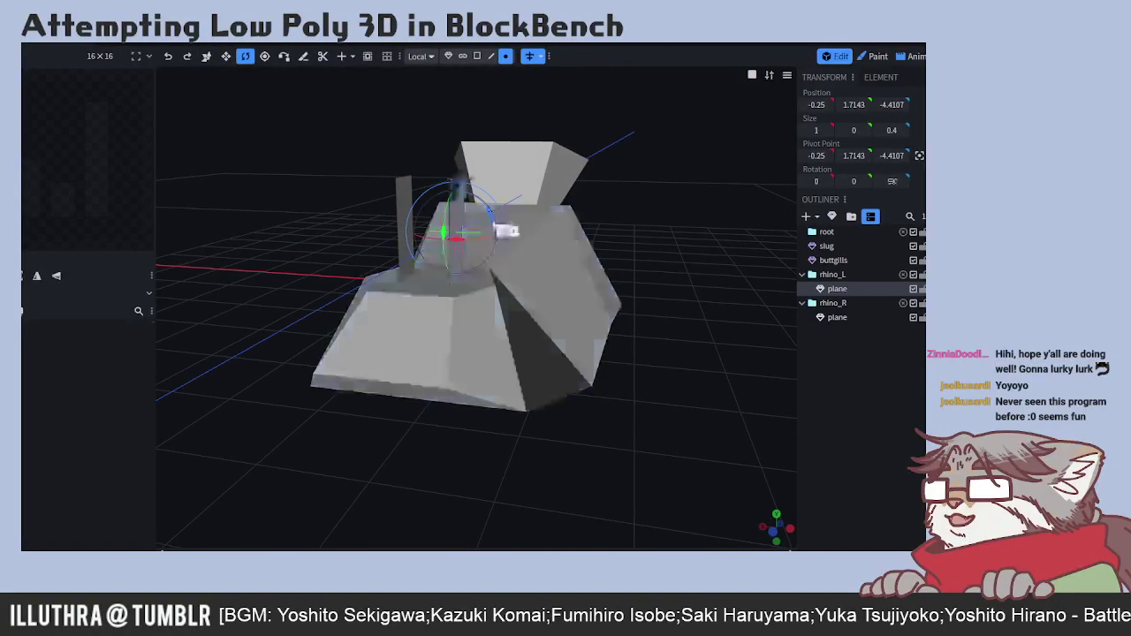
drag(495, 223, 517, 265)
- Try twisting the leaning plane about its other axes, to Y 17.0723 and to X -16.6195
drag(655, 338, 556, 334)
mouse_move(302, 221)
mouse_down()
mouse_move(314, 228)
mouse_move(272, 225)
mouse_move(292, 227)
mouse_up()
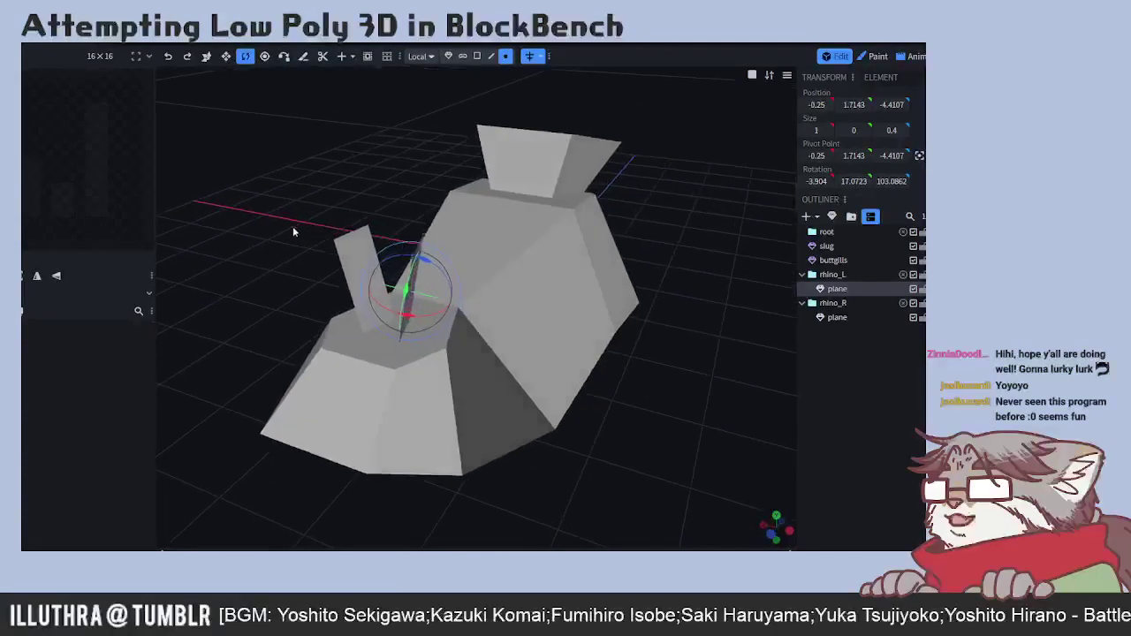
key(ctrl+z)
drag(395, 287, 396, 299)
drag(413, 184, 391, 161)
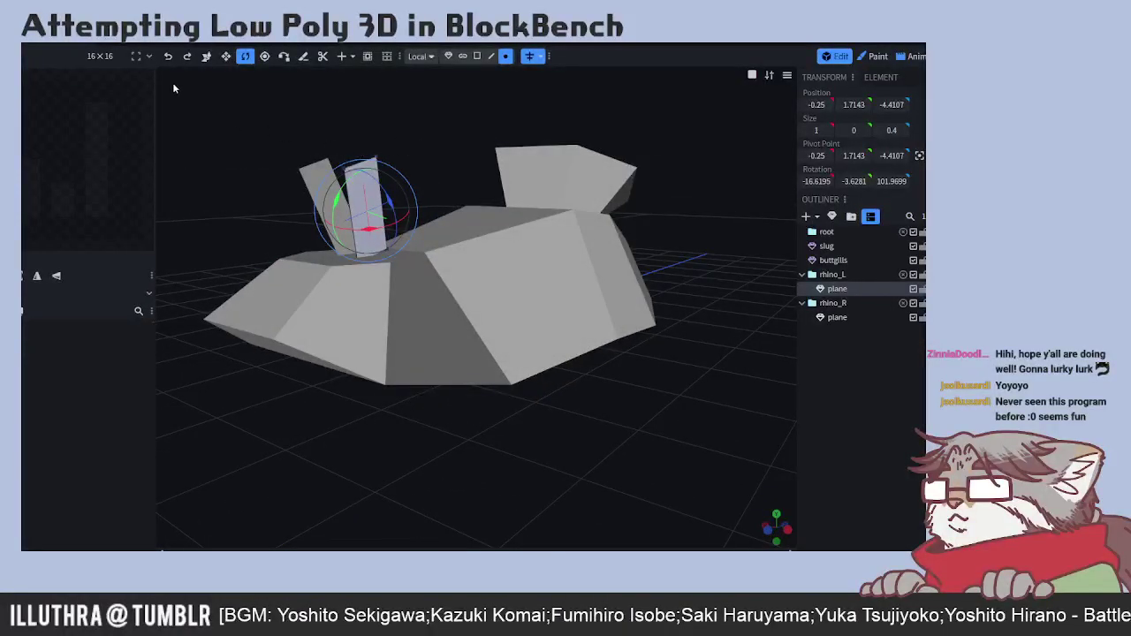
- Undo the plane's extra twist and move it outward to X -0.35
click(205, 56)
drag(363, 162, 539, 396)
key(ctrl+z)
key(ctrl+z)
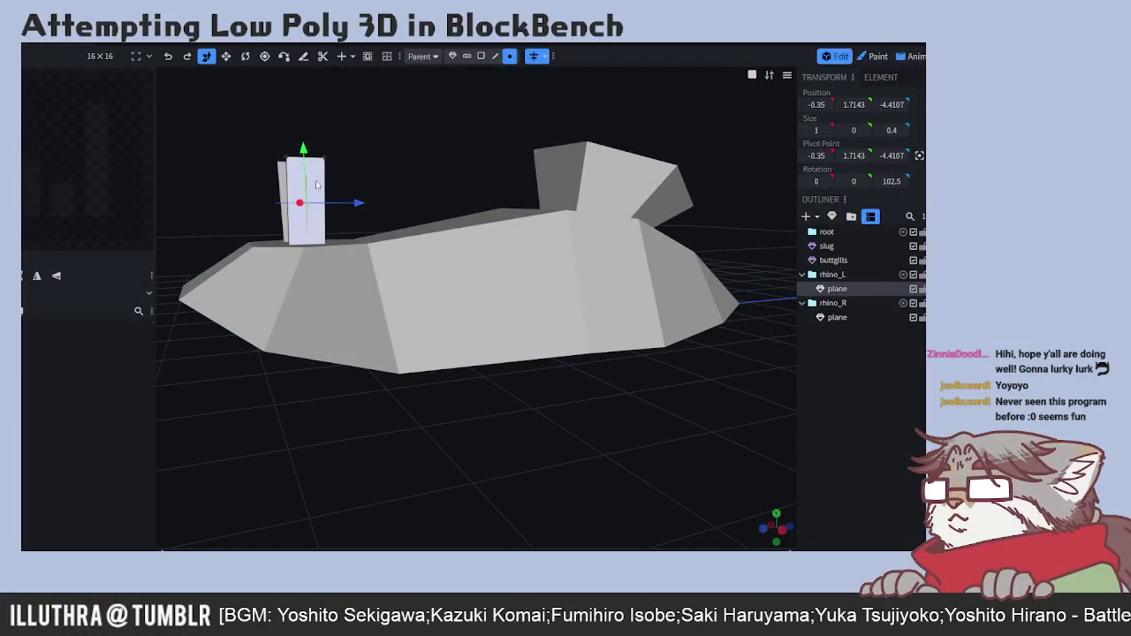
- Shift the rhino_L plane forward along the head to Z -4.5107 and deselect it
drag(358, 204, 341, 206)
drag(221, 204, 250, 213)
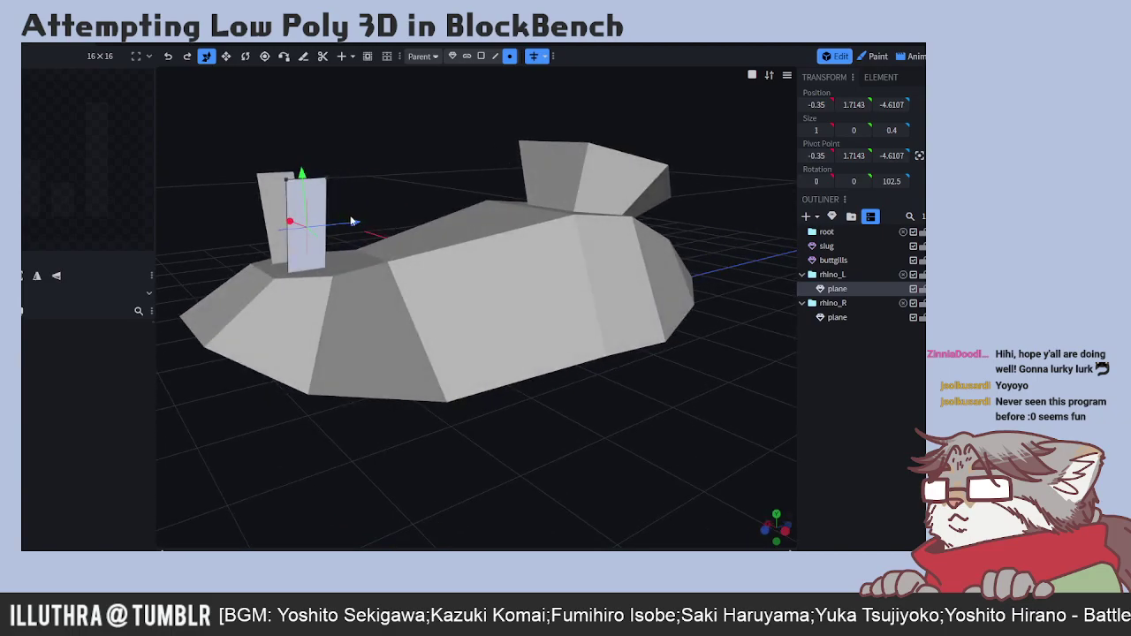
drag(353, 222, 334, 205)
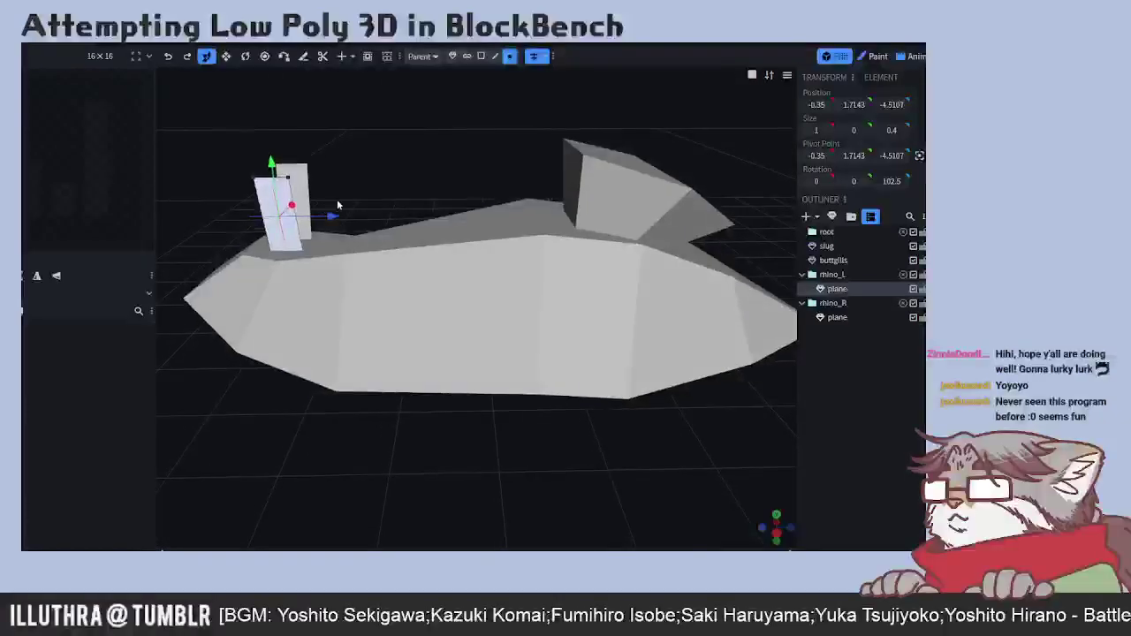
scroll(333, 205, down, 3)
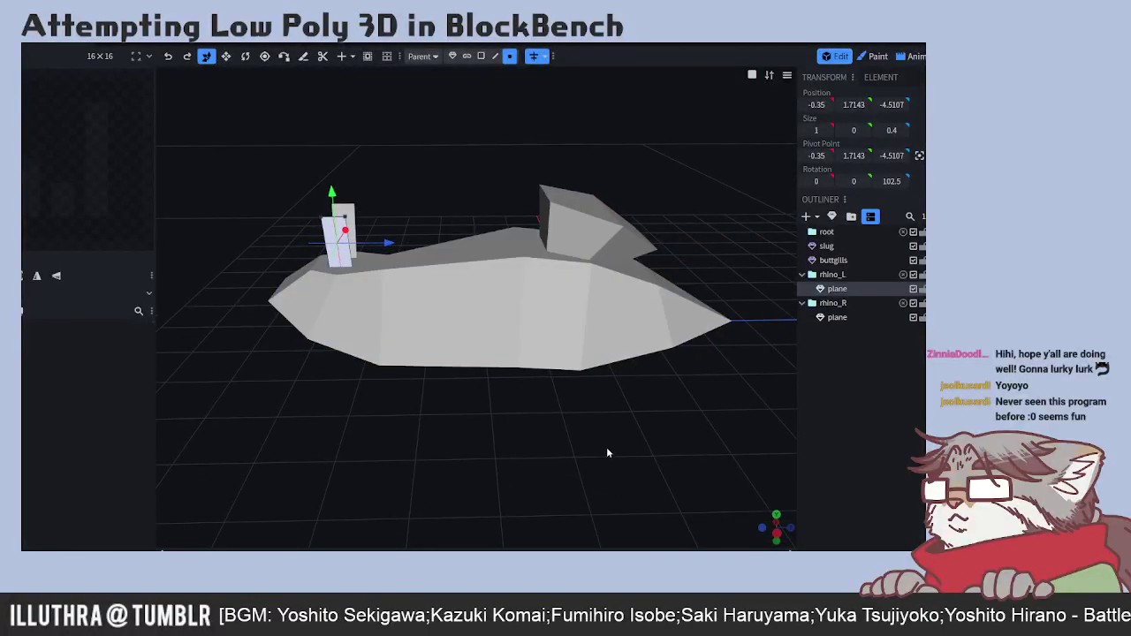
click(874, 366)
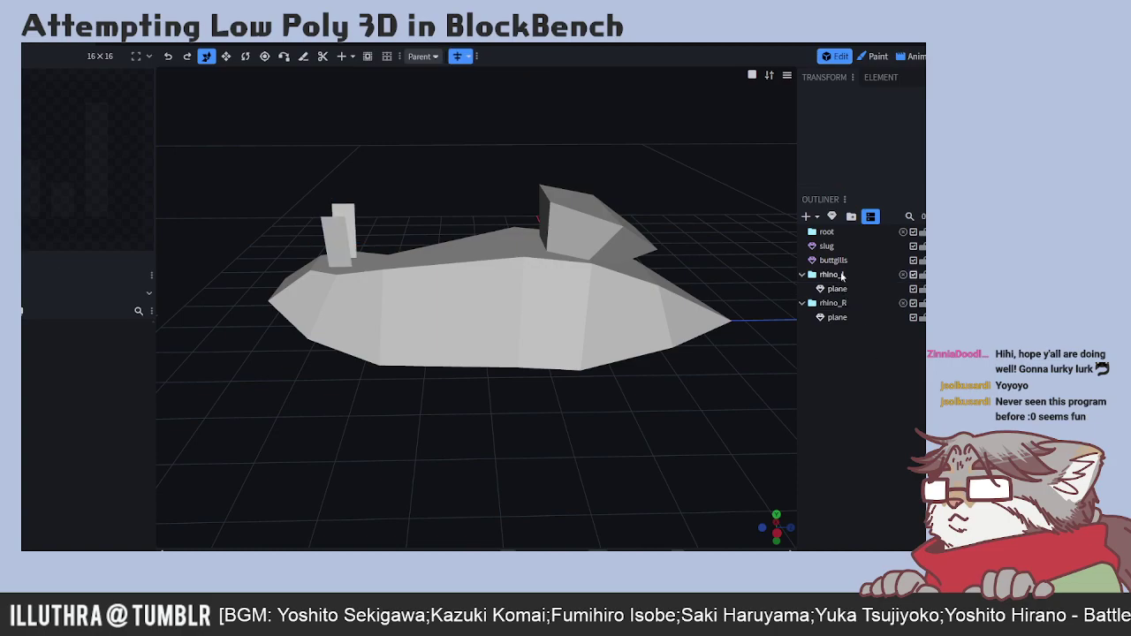
drag(525, 480, 597, 403)
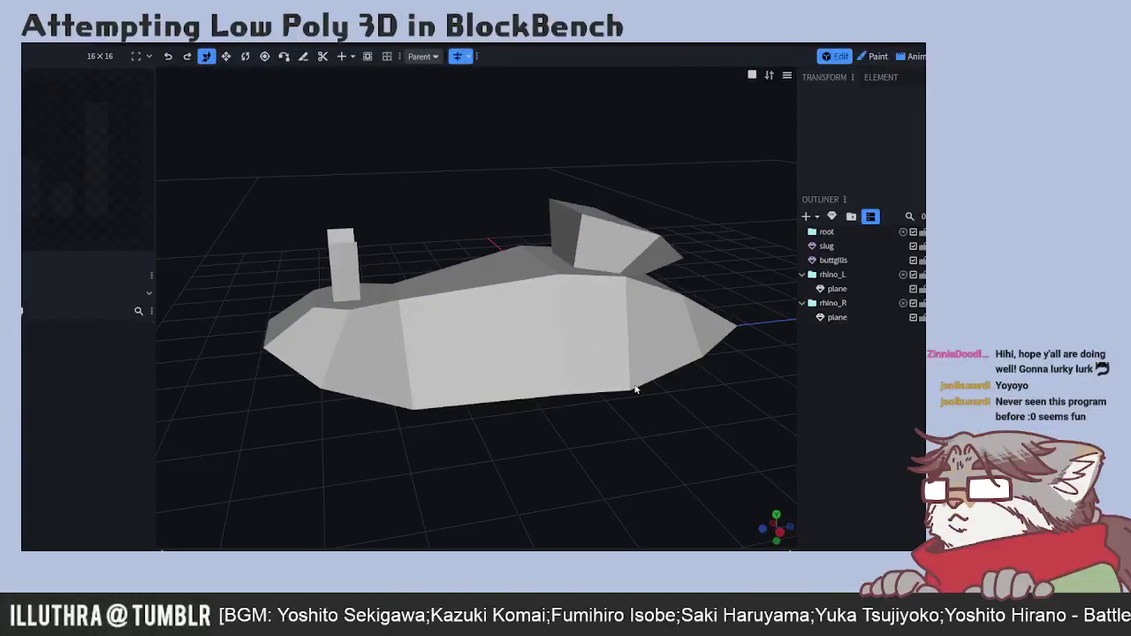
- Select the slug, buttgills and both feeler groups together as whole objects
click(826, 231)
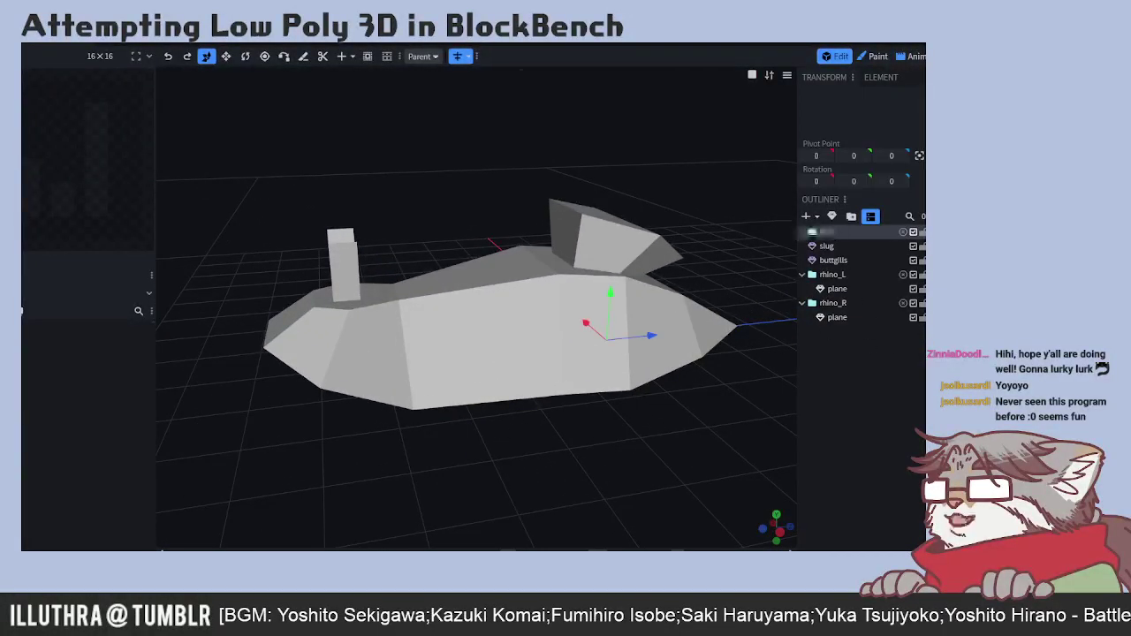
click(831, 246)
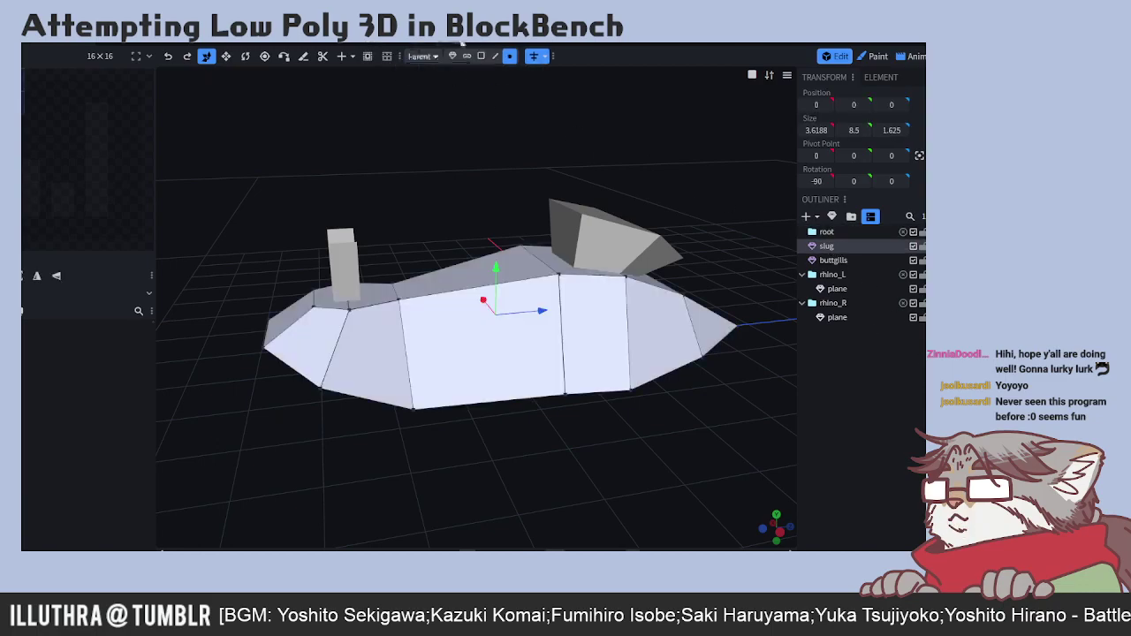
click(453, 55)
click(855, 317)
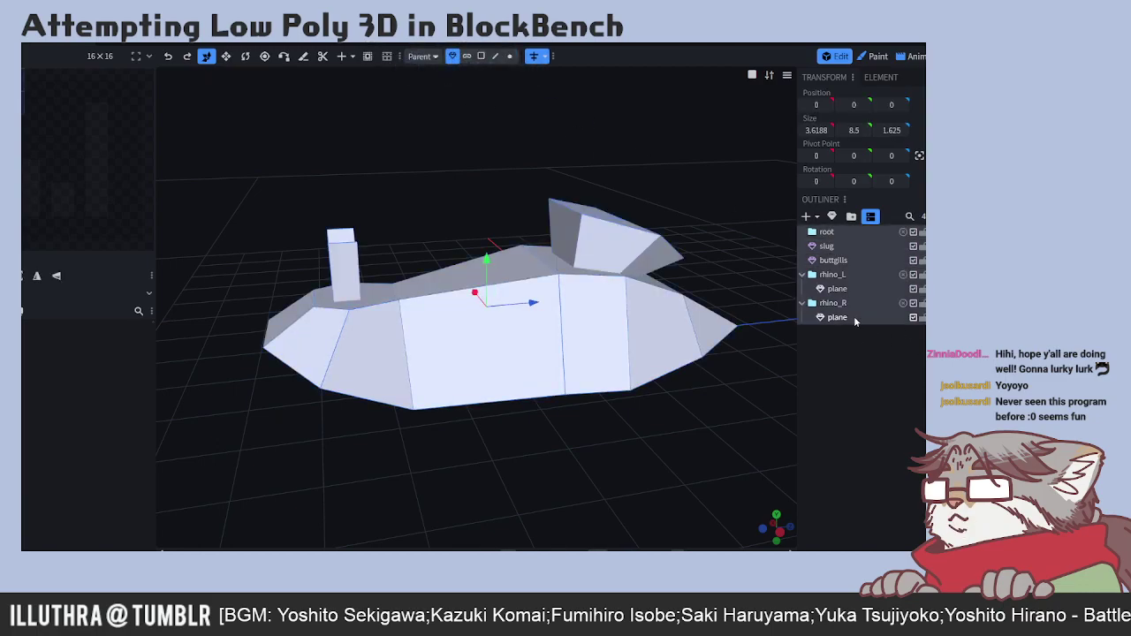
- Create a texture template named lpslug for the selected parts at 16x pixel density
click(22, 311)
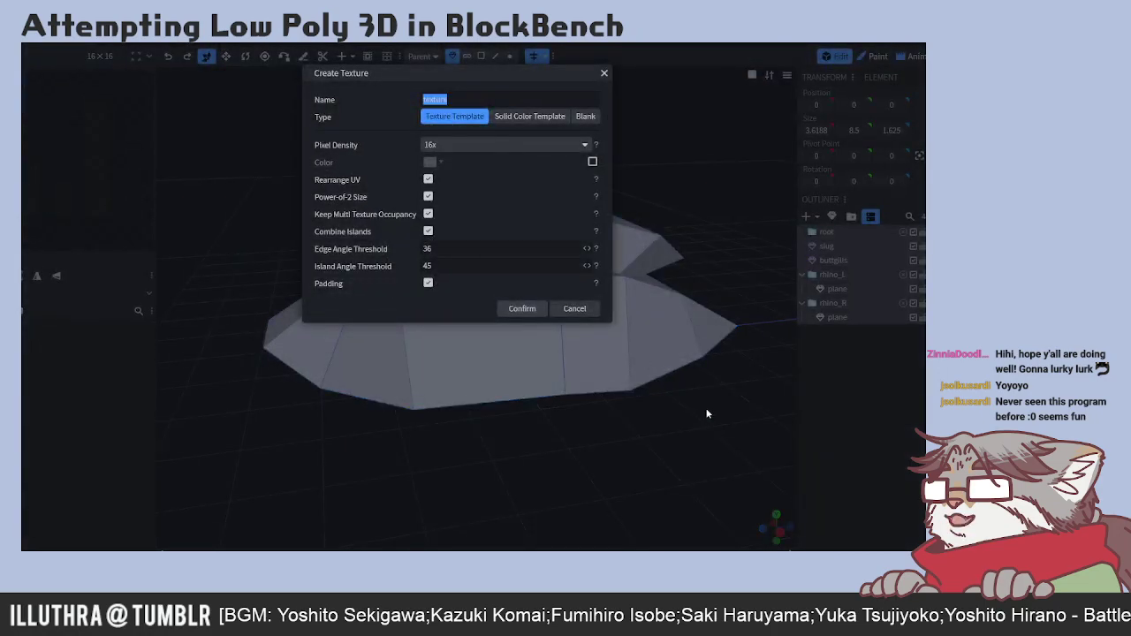
text(lowpoly)
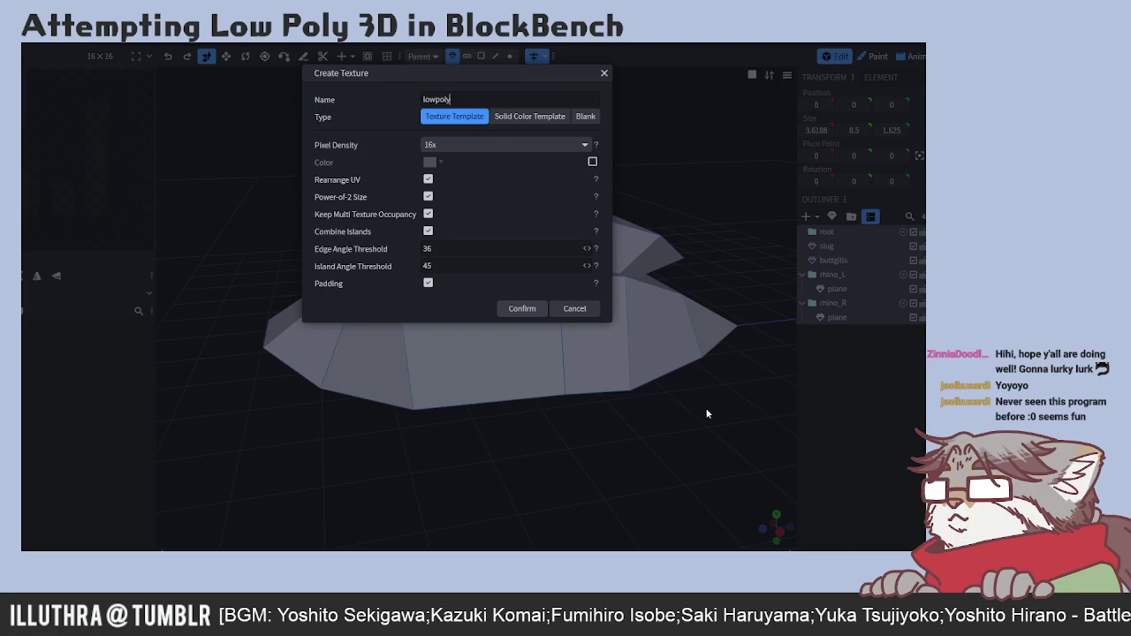
key(BackSpace)
key(BackSpace)
key(BackSpace)
key(BackSpace)
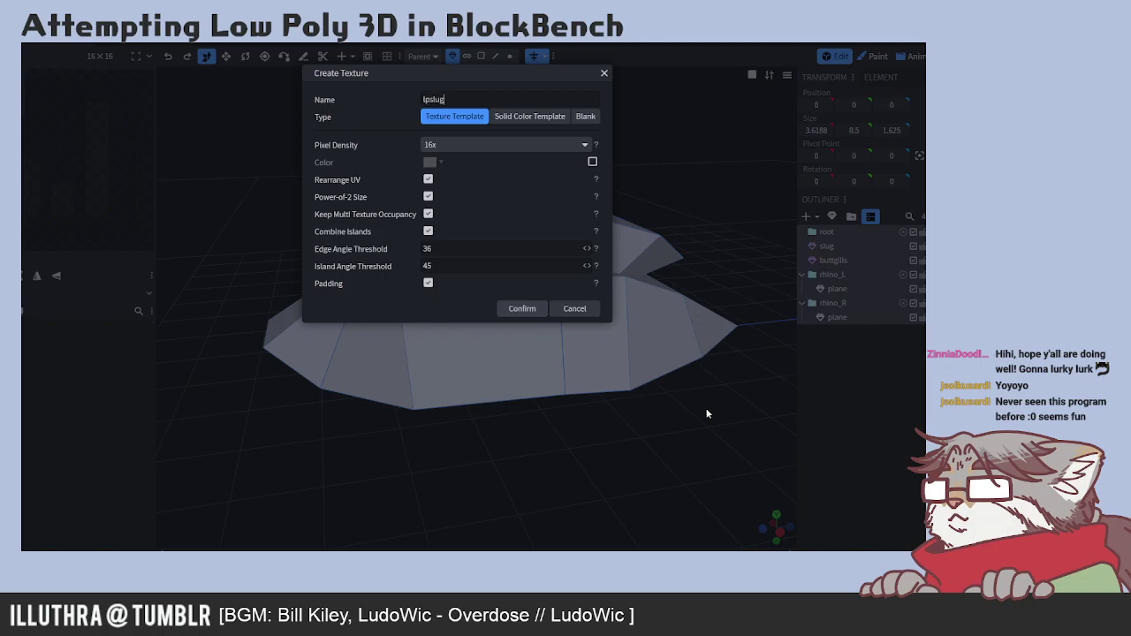
key(Return)
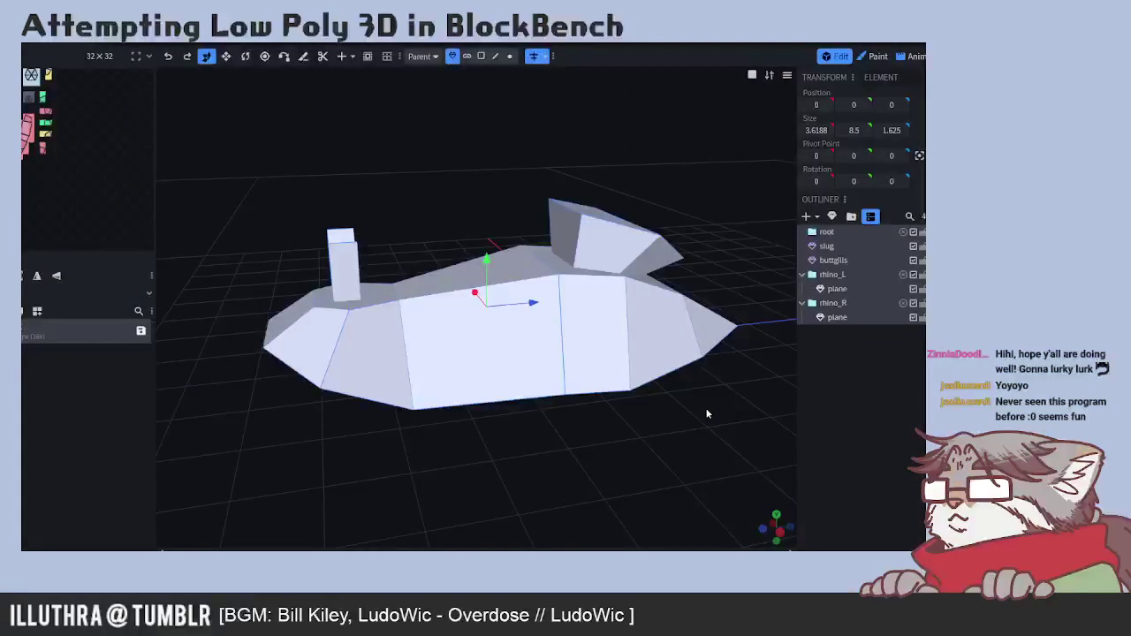
- Check the lpslug texture on the model in Textured view and paint mode, and undo its creation
click(756, 77)
click(753, 117)
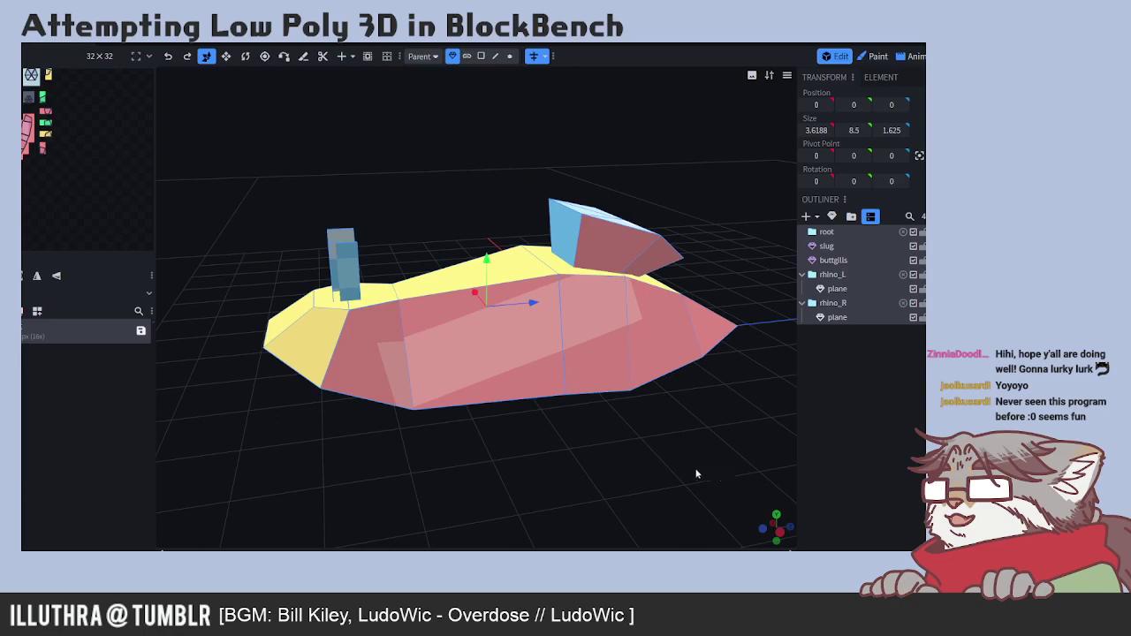
scroll(510, 376, up, 4)
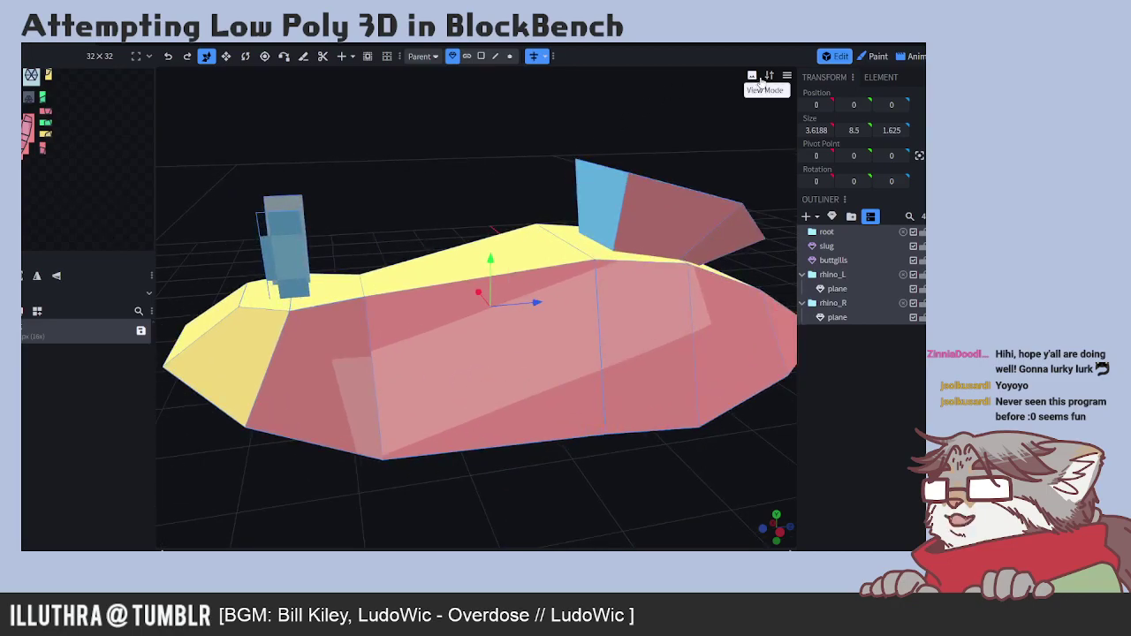
click(873, 57)
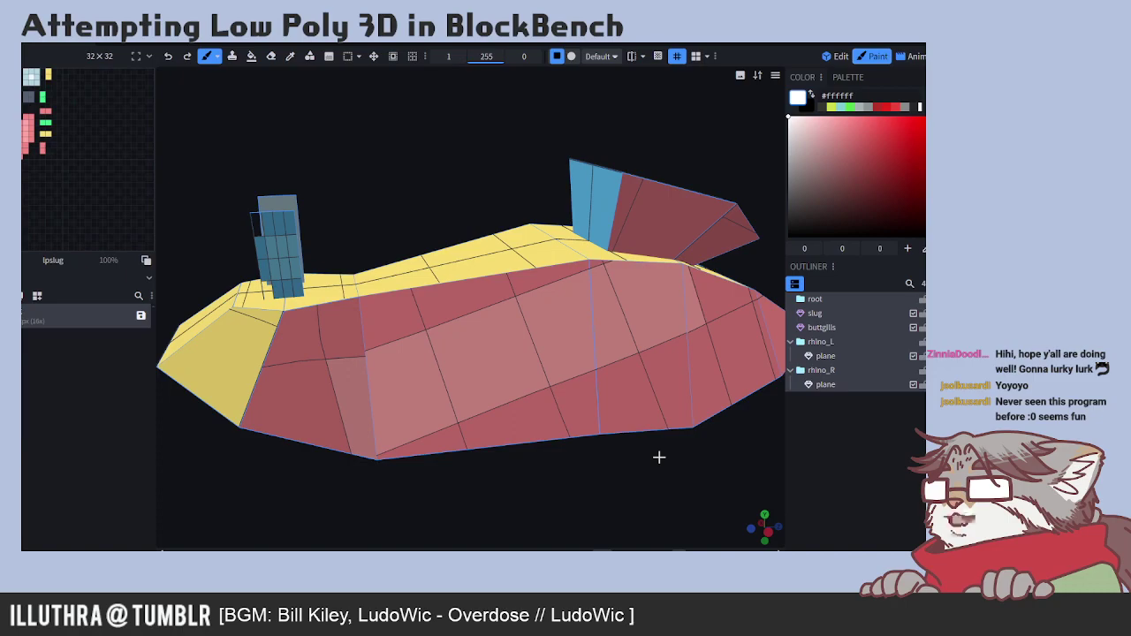
key(Tab)
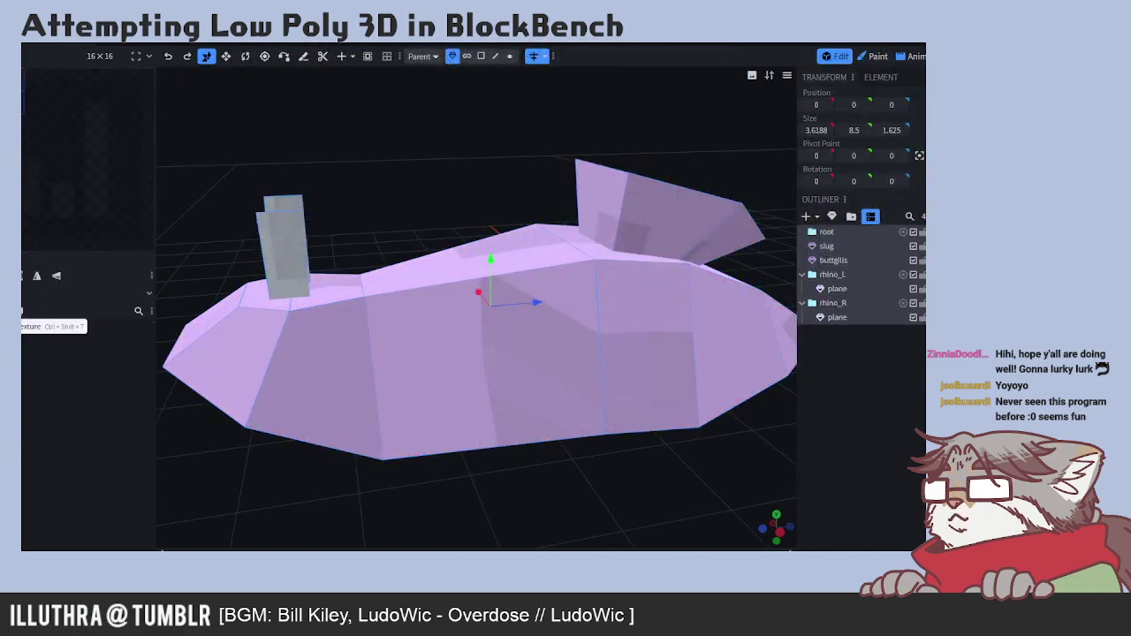
- Create a texture template named texture for the selected parts at 32x pixel density
click(62, 313)
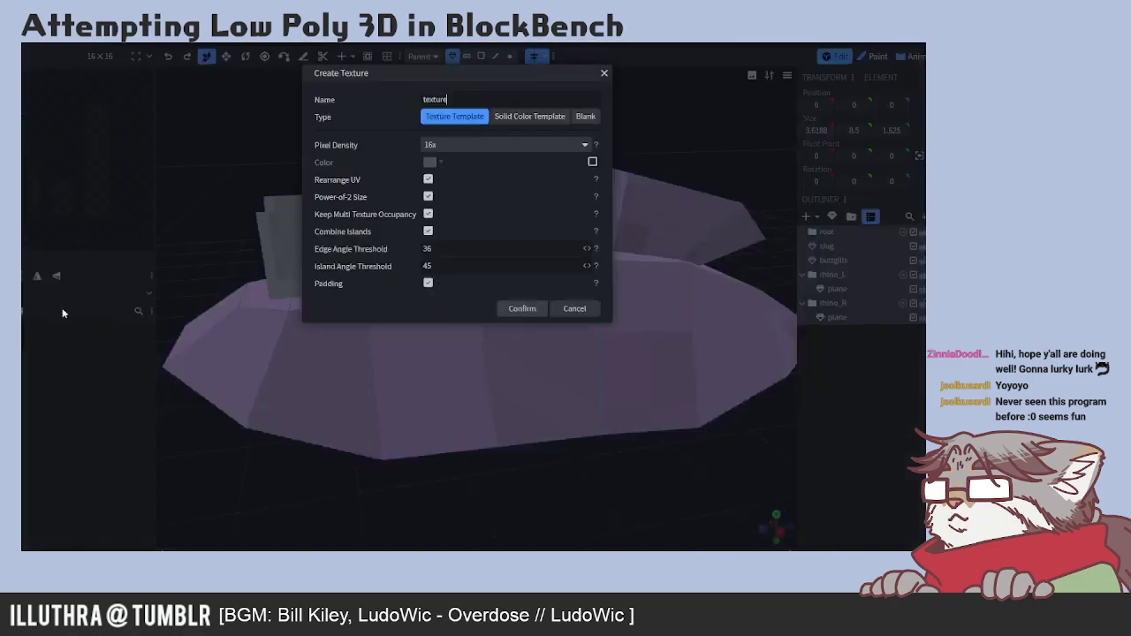
click(486, 145)
click(473, 175)
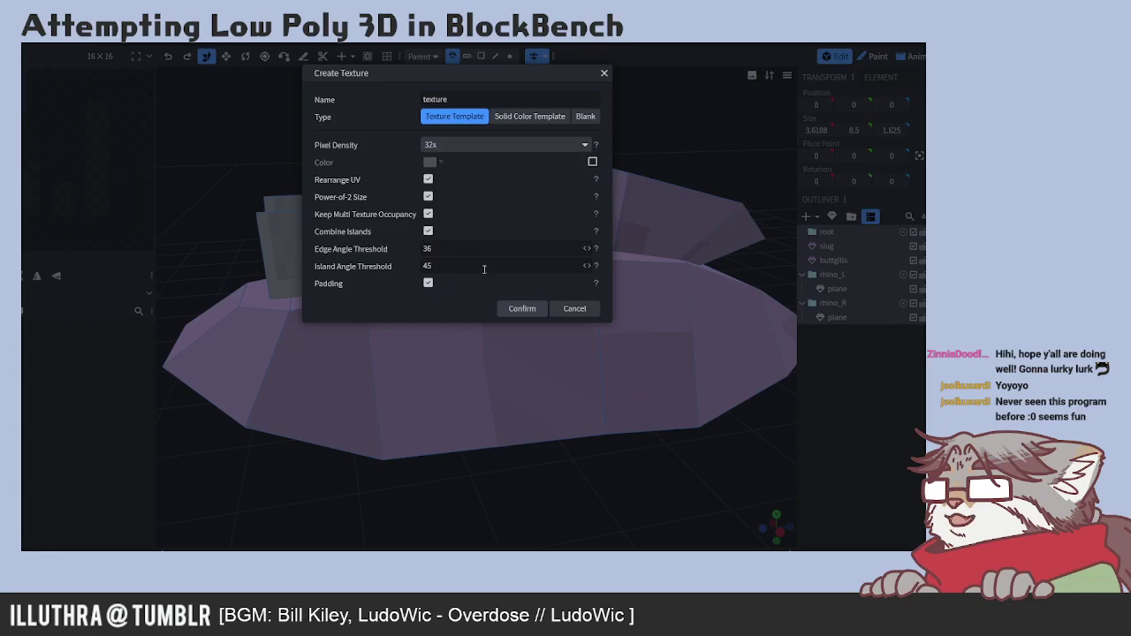
click(522, 308)
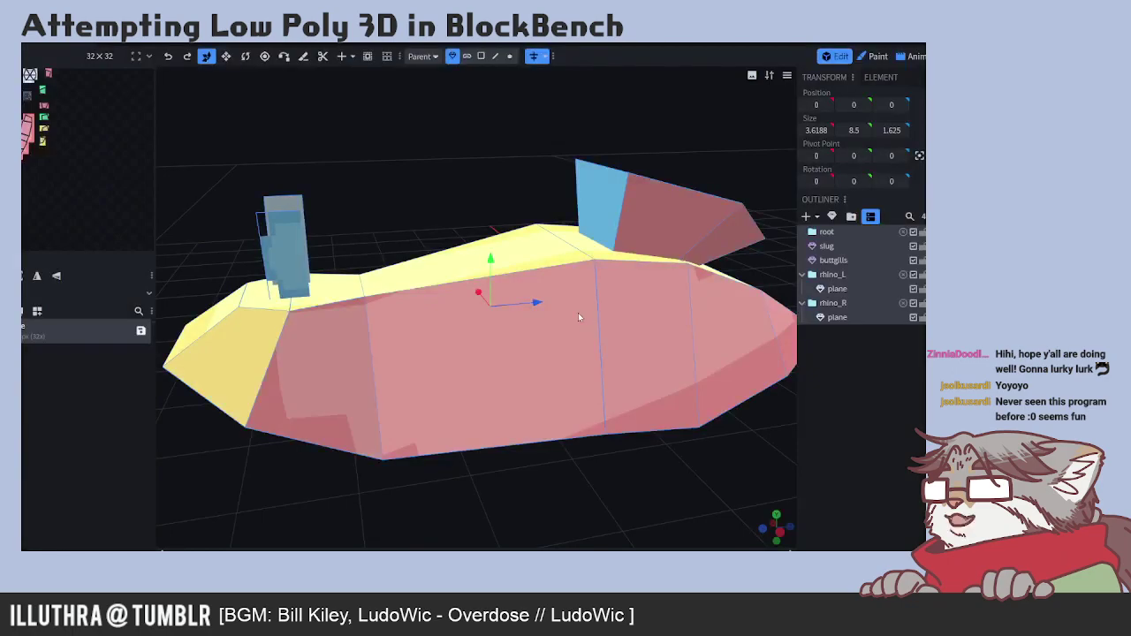
- Examine the 32x texture's pixel grid on the slug in paint mode and return to edit mode
click(884, 56)
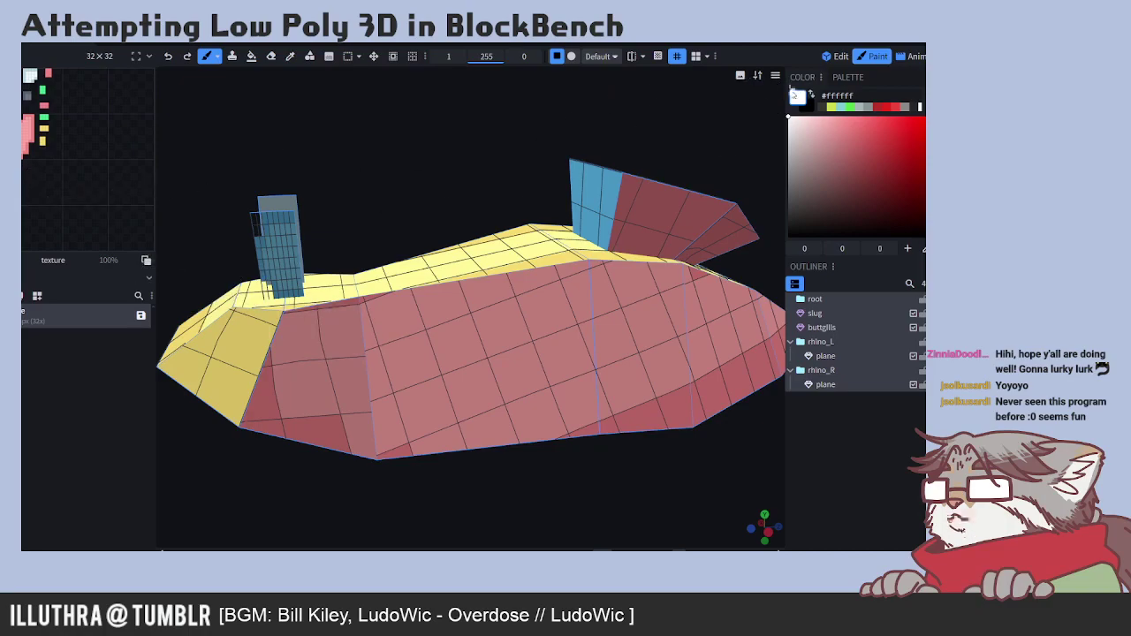
drag(353, 170, 391, 174)
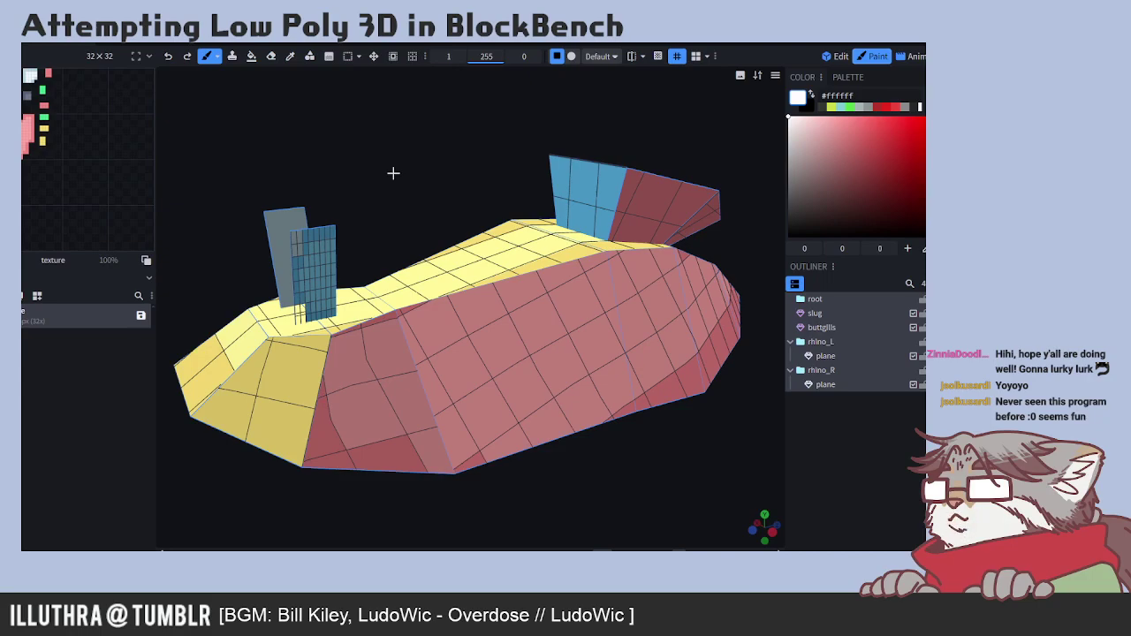
click(835, 56)
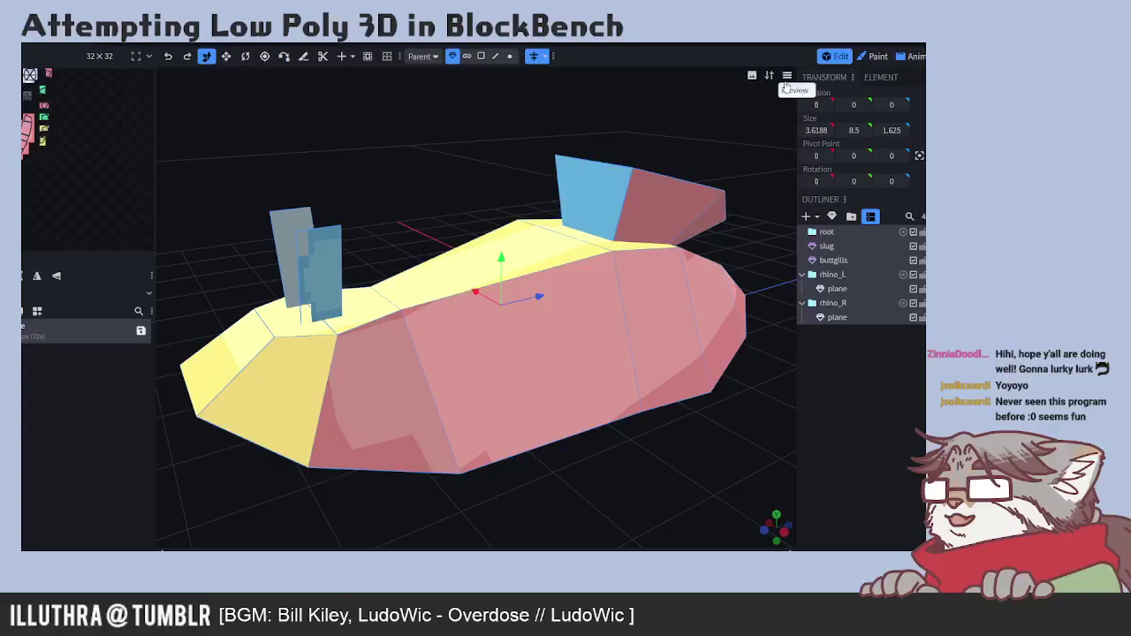
- Display the model in UV Preview and select the slug's side face just behind the head
click(752, 77)
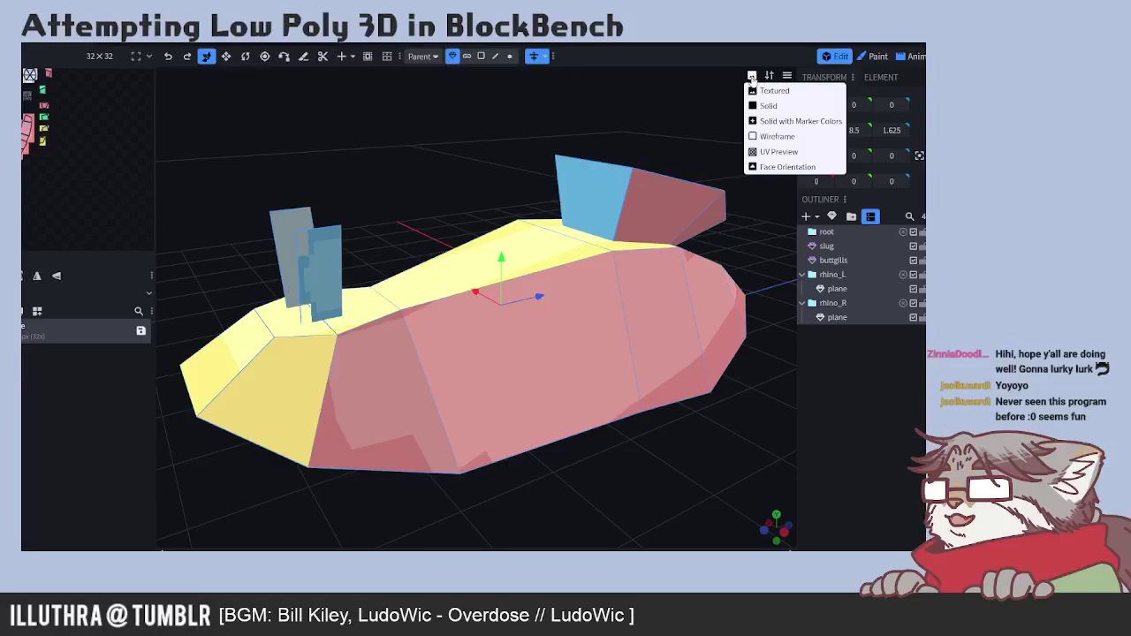
click(762, 153)
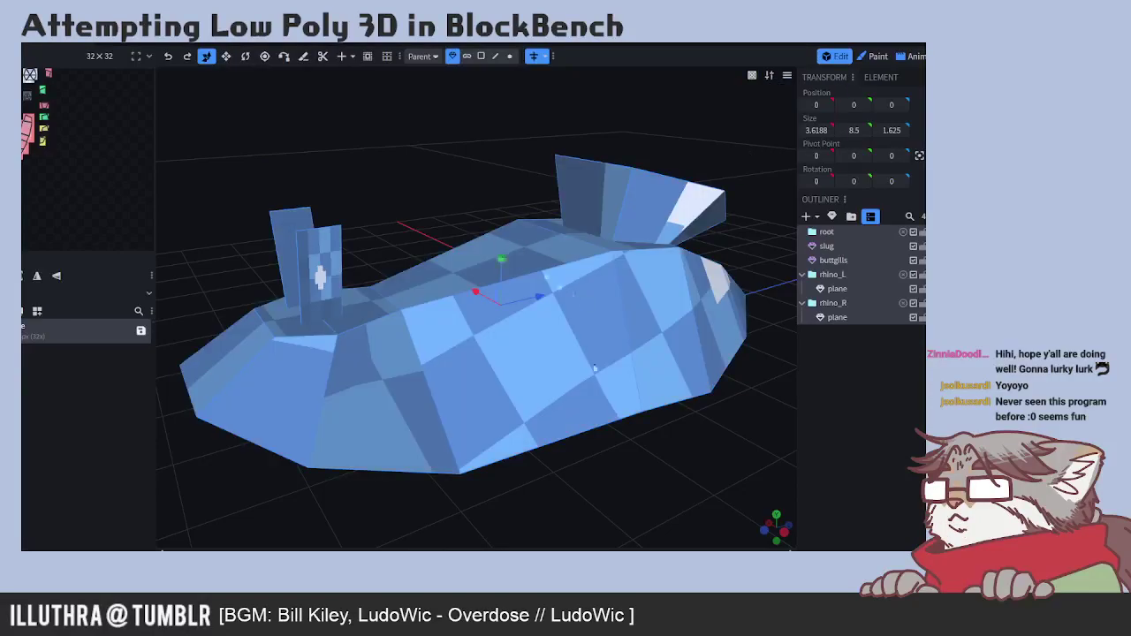
click(408, 365)
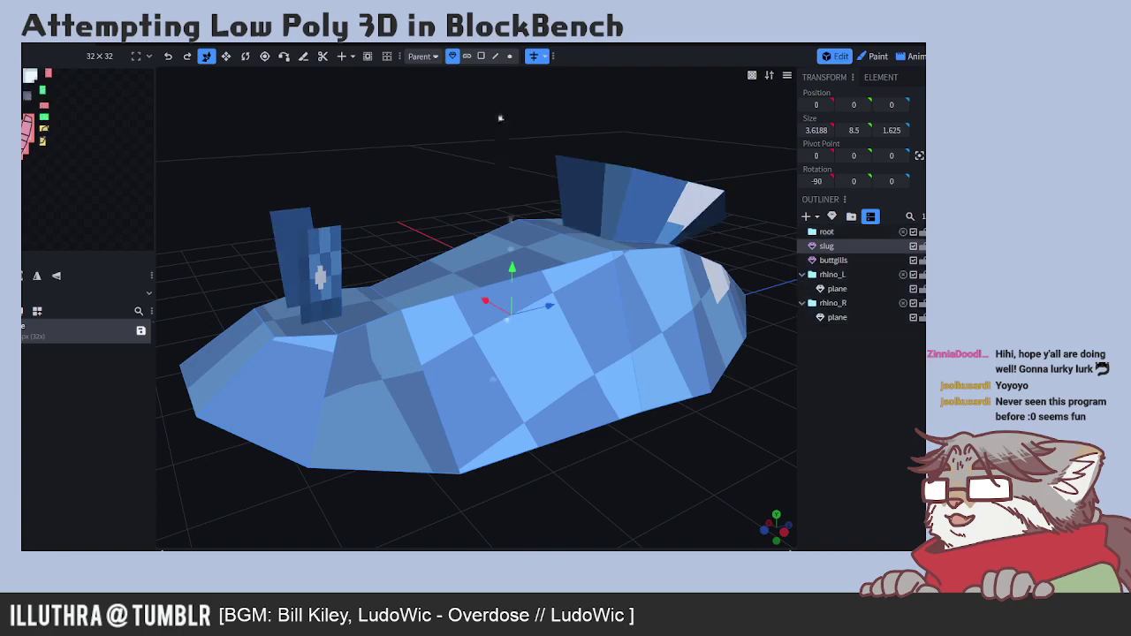
click(481, 55)
click(378, 382)
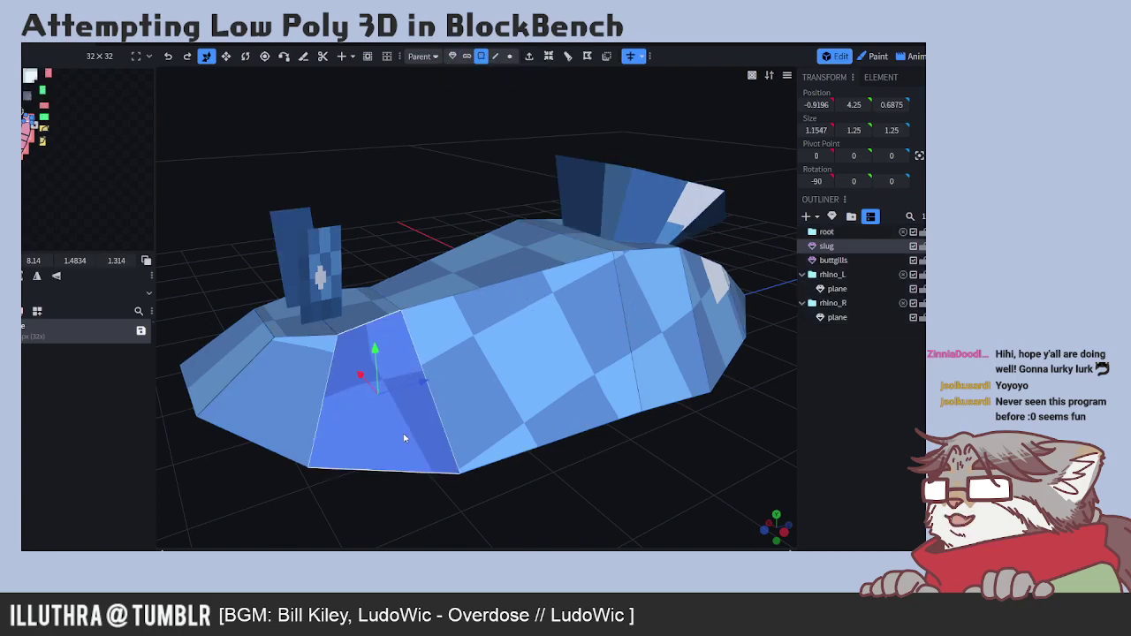
- Find the slug's side island in the UV layout and snap its UVs to pixels
scroll(27, 132, up, 6)
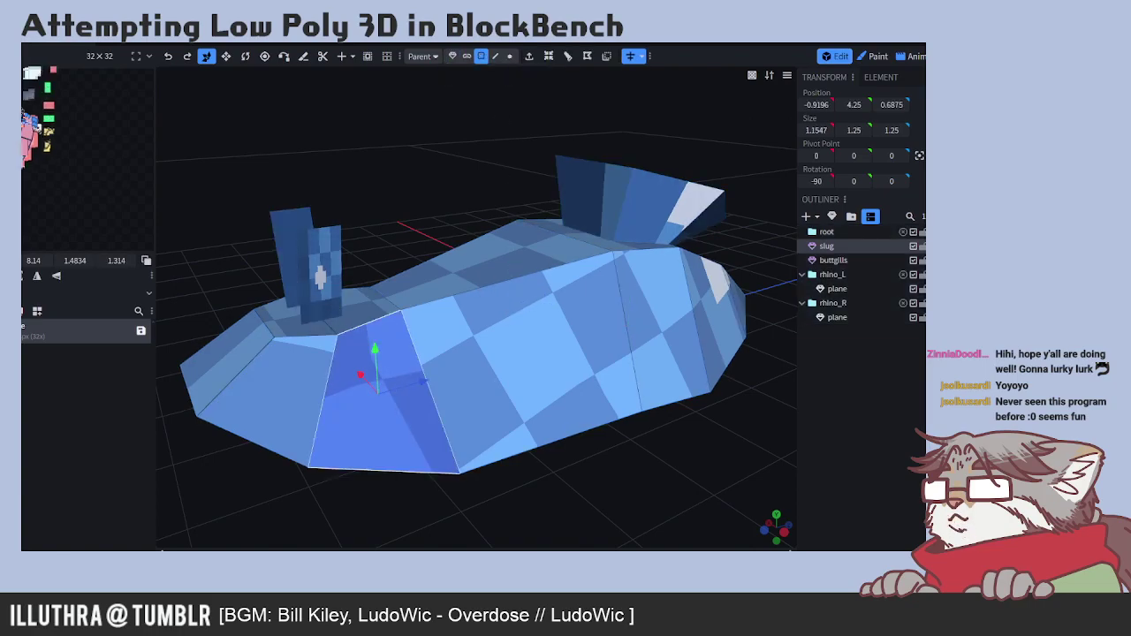
click(56, 104)
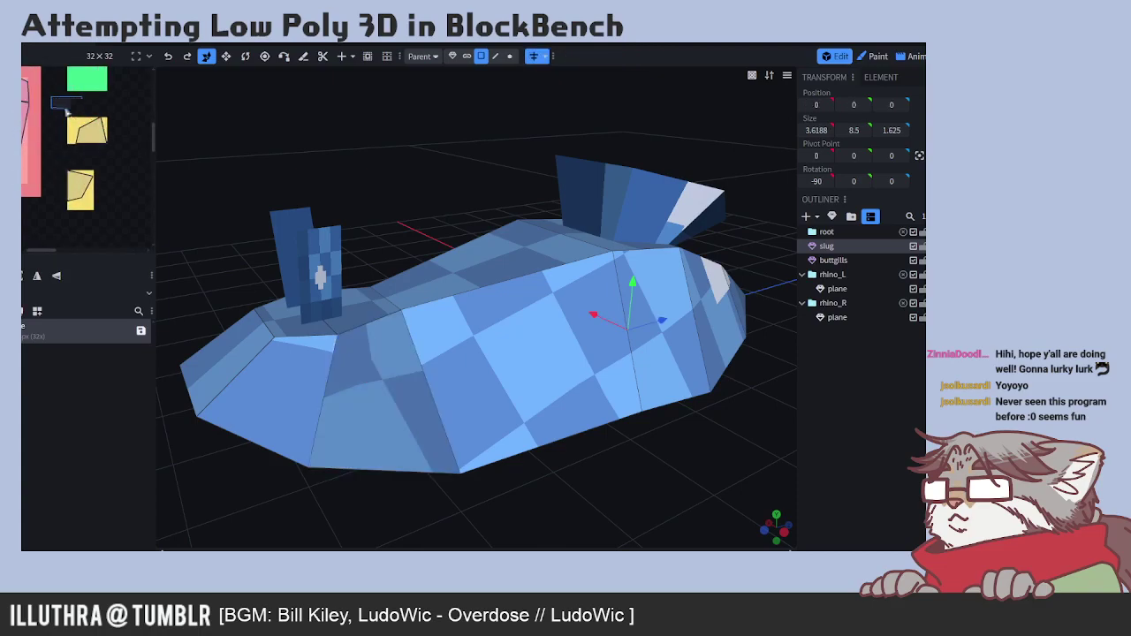
right_click(50, 105)
key(Escape)
scroll(49, 104, up, 5)
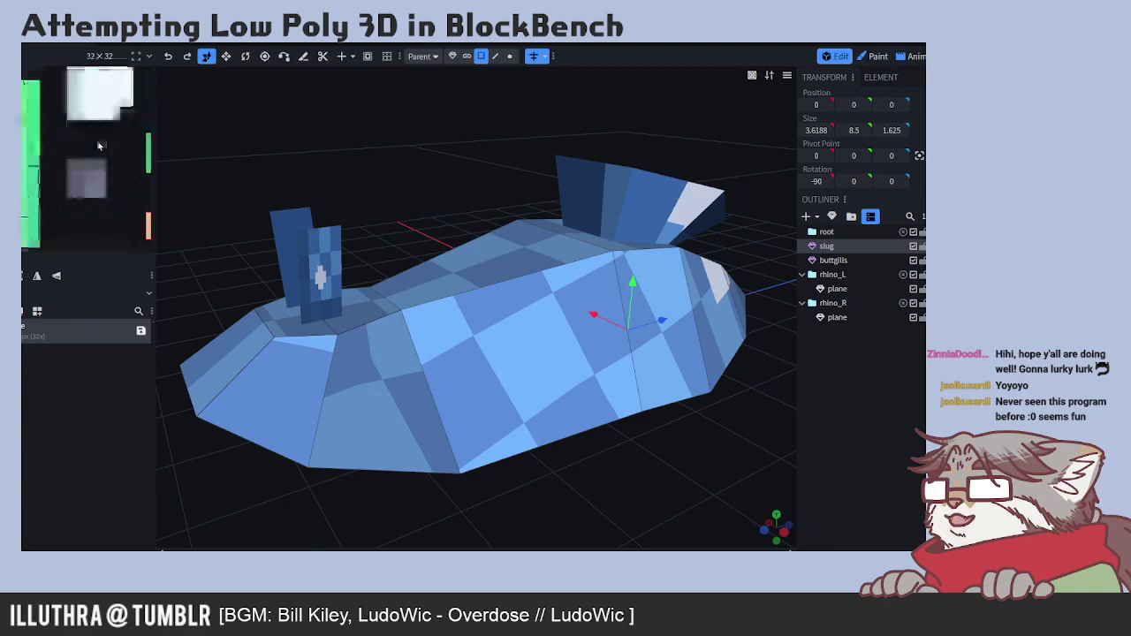
scroll(80, 159, up, 5)
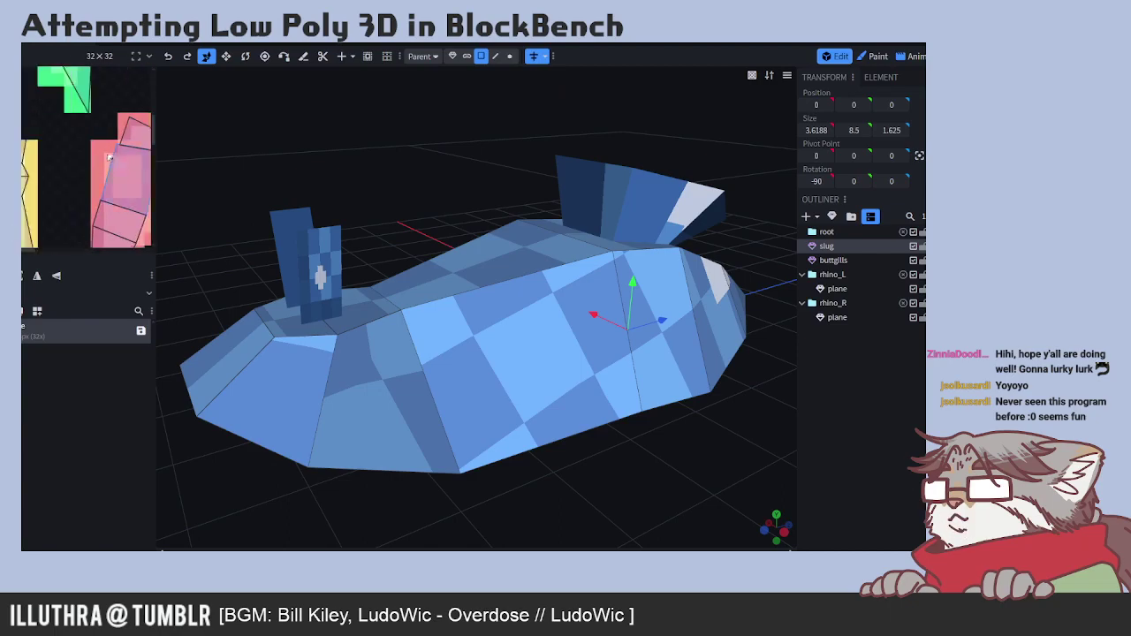
scroll(93, 148, right, 2)
scroll(72, 146, up, 2)
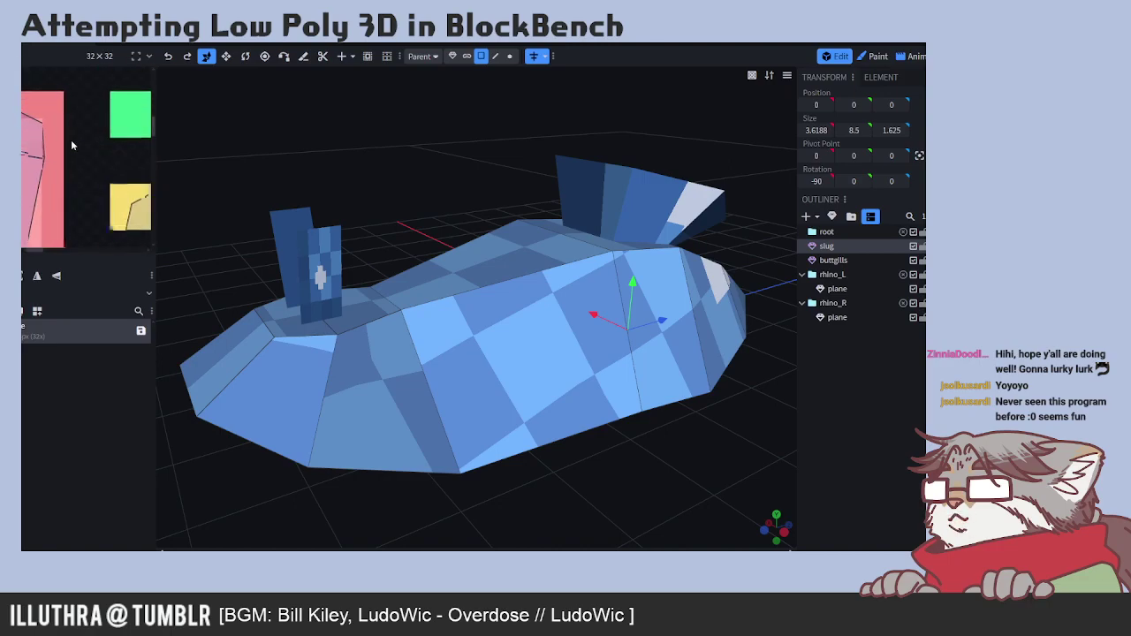
scroll(78, 150, up, 2)
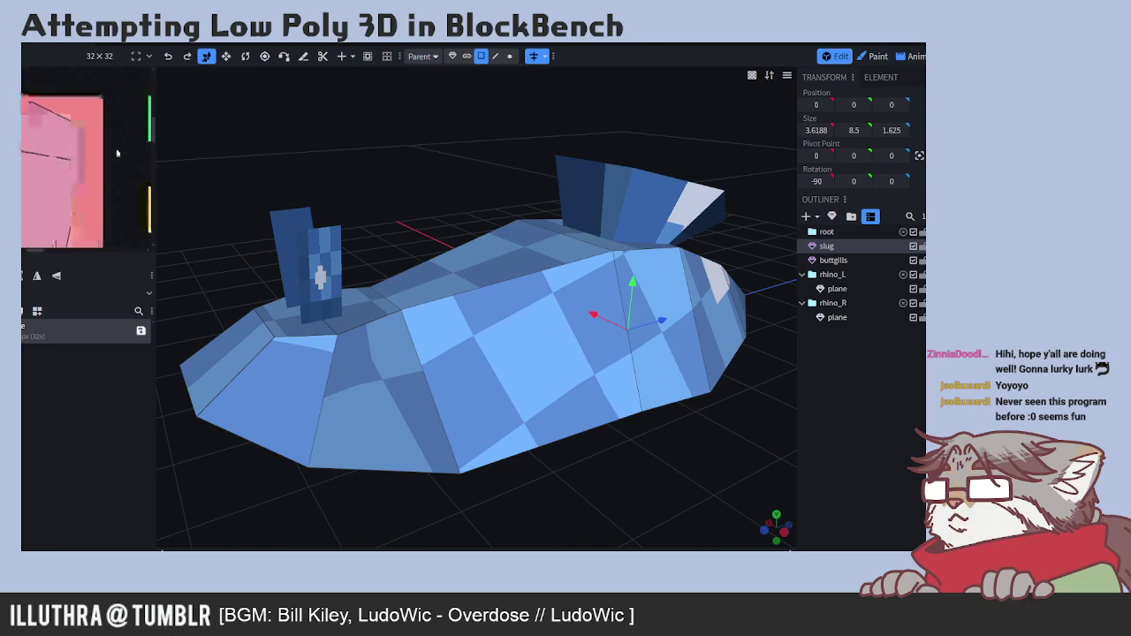
click(78, 150)
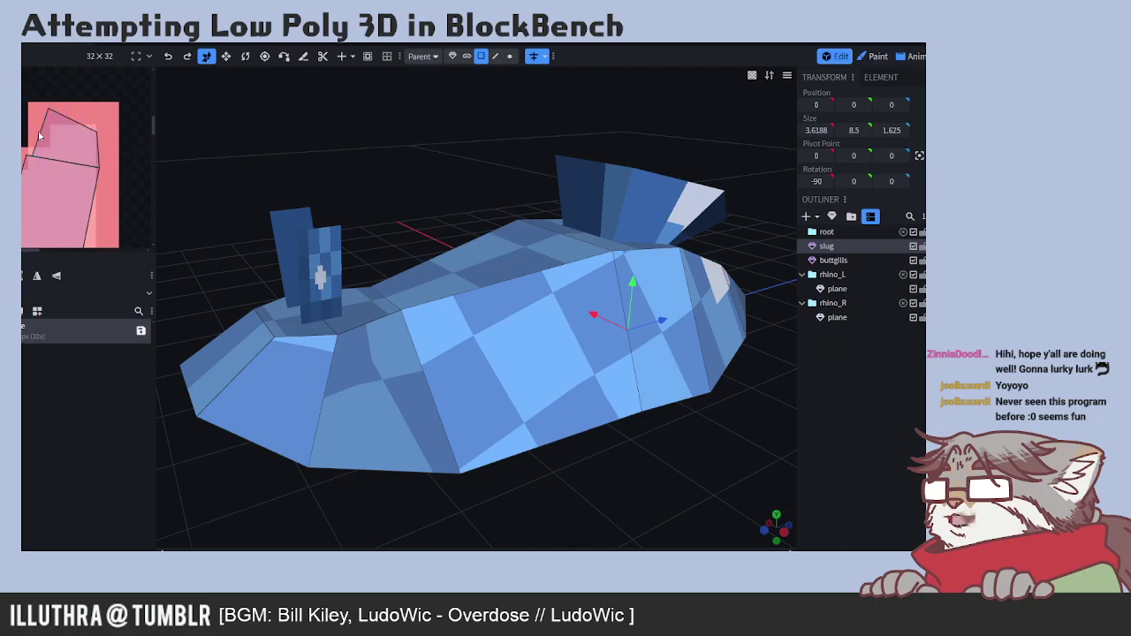
click(48, 113)
right_click(45, 123)
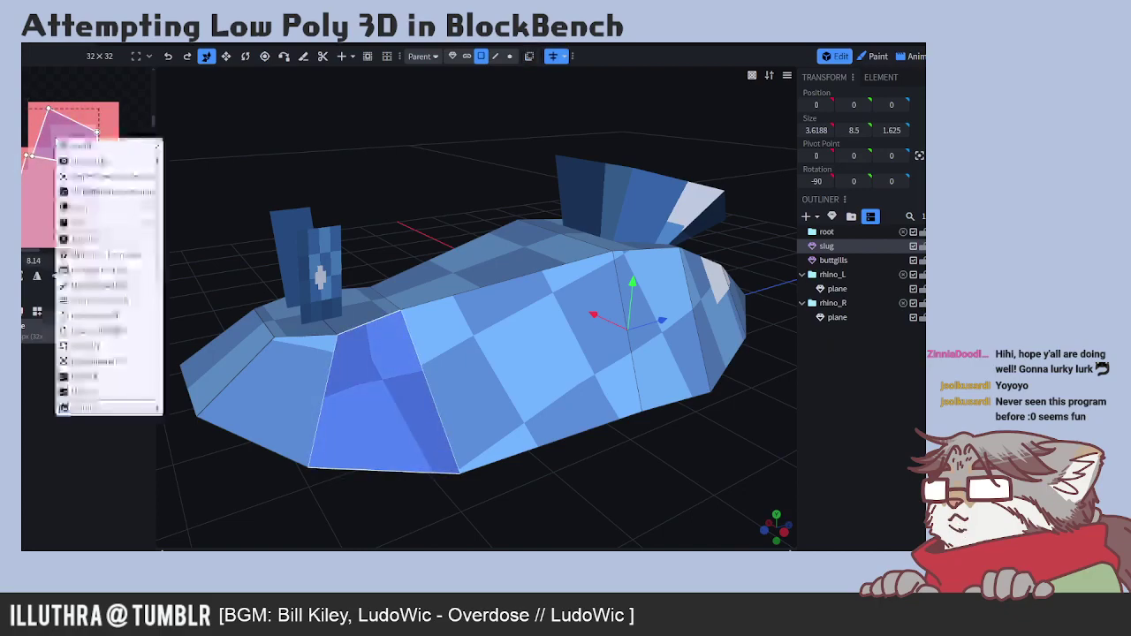
click(92, 300)
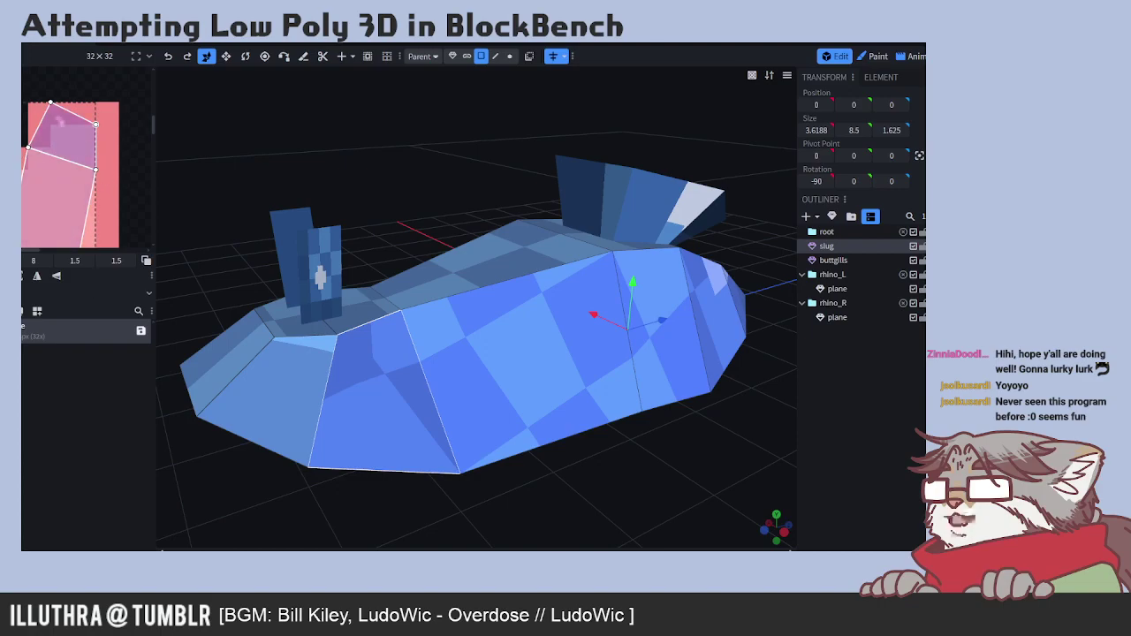
- Try to square off the front side face's UV by moving its outer corners and levelling its edge against the long middle face
drag(50, 102, 28, 102)
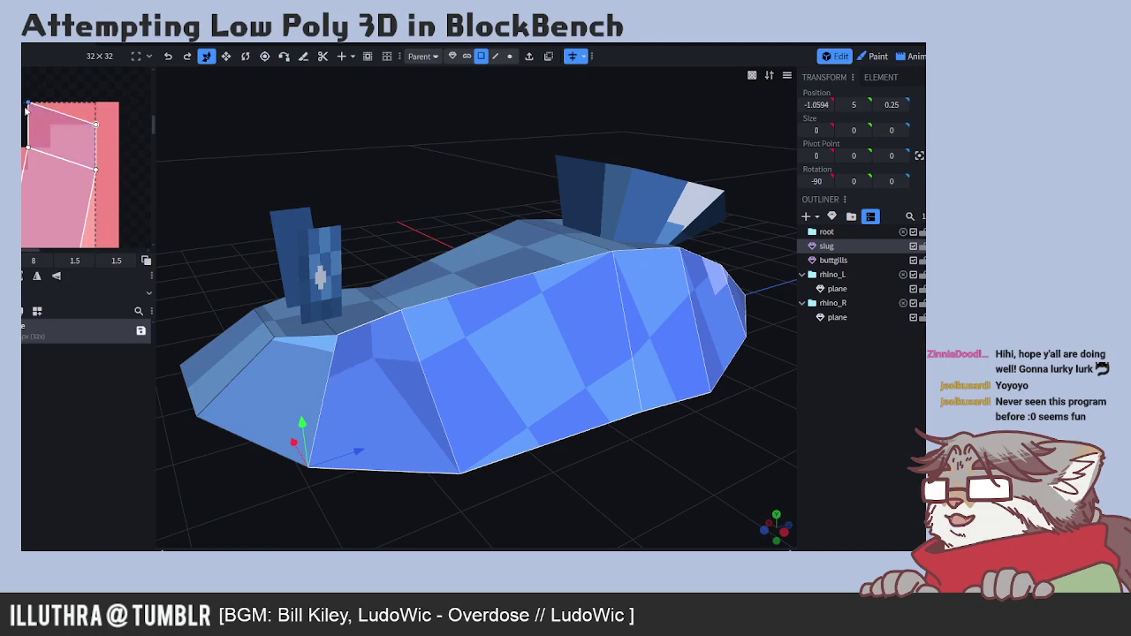
mouse_move(89, 119)
mouse_down()
mouse_move(80, 110)
mouse_move(91, 156)
mouse_move(77, 126)
mouse_up()
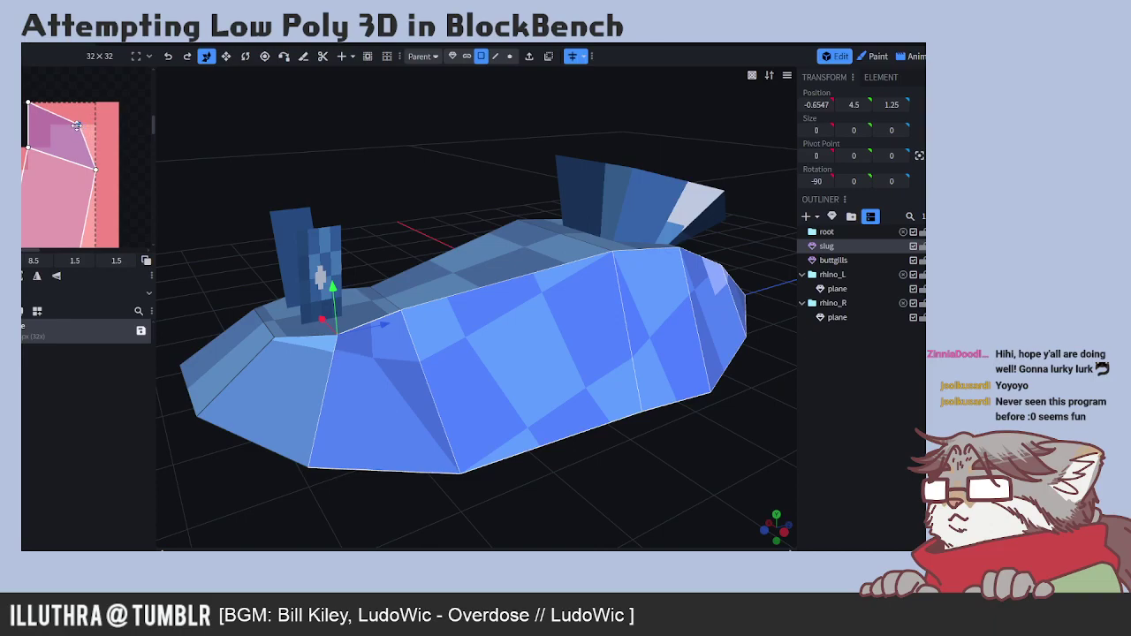
click(28, 147)
drag(27, 147, 28, 171)
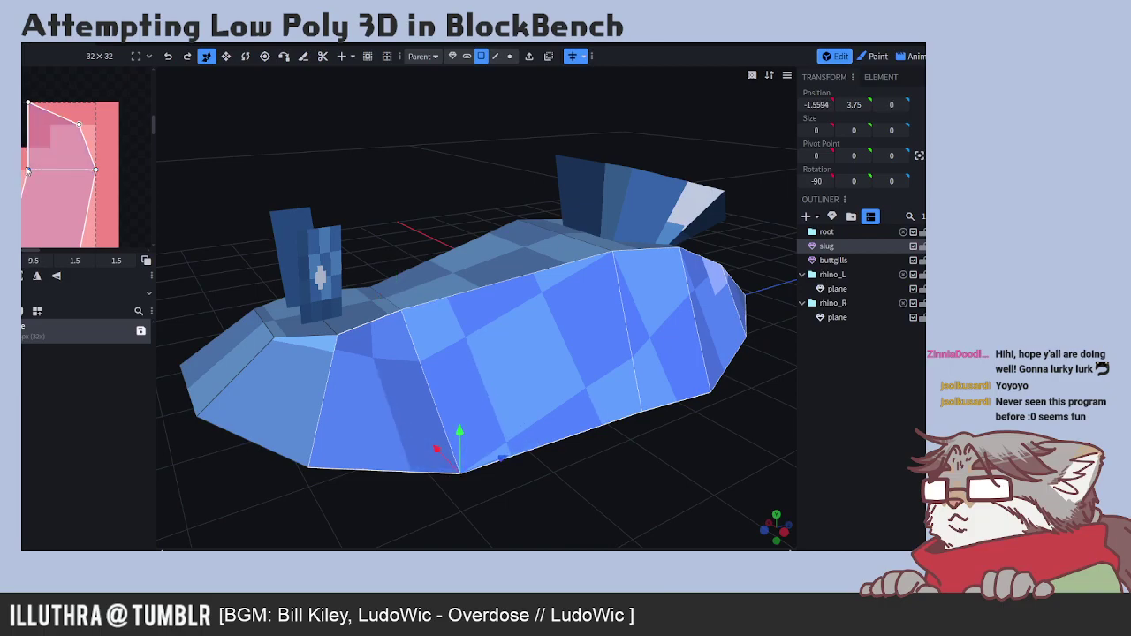
click(79, 168)
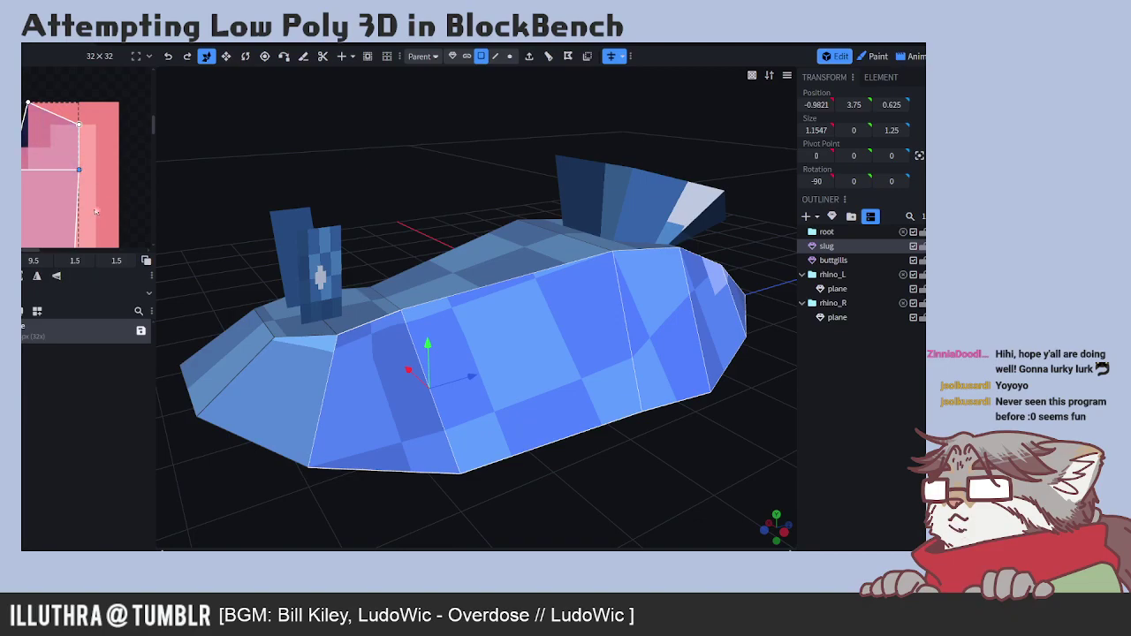
right_click(100, 197)
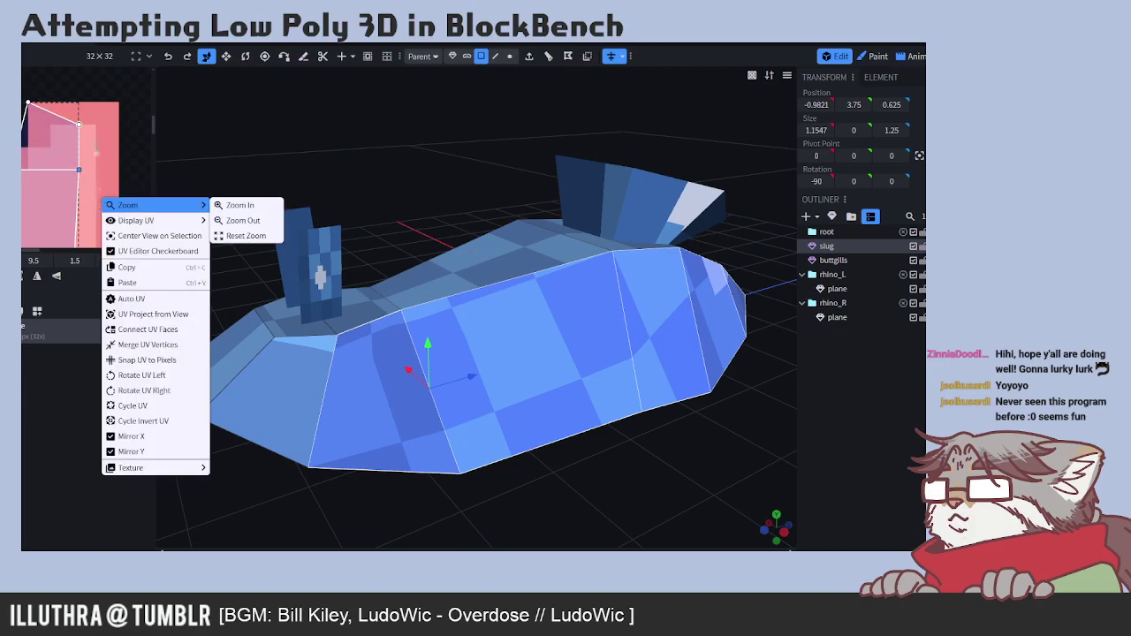
- Try to widen the front side face's UV with a level top edge and vertically aligned outer corners
click(29, 102)
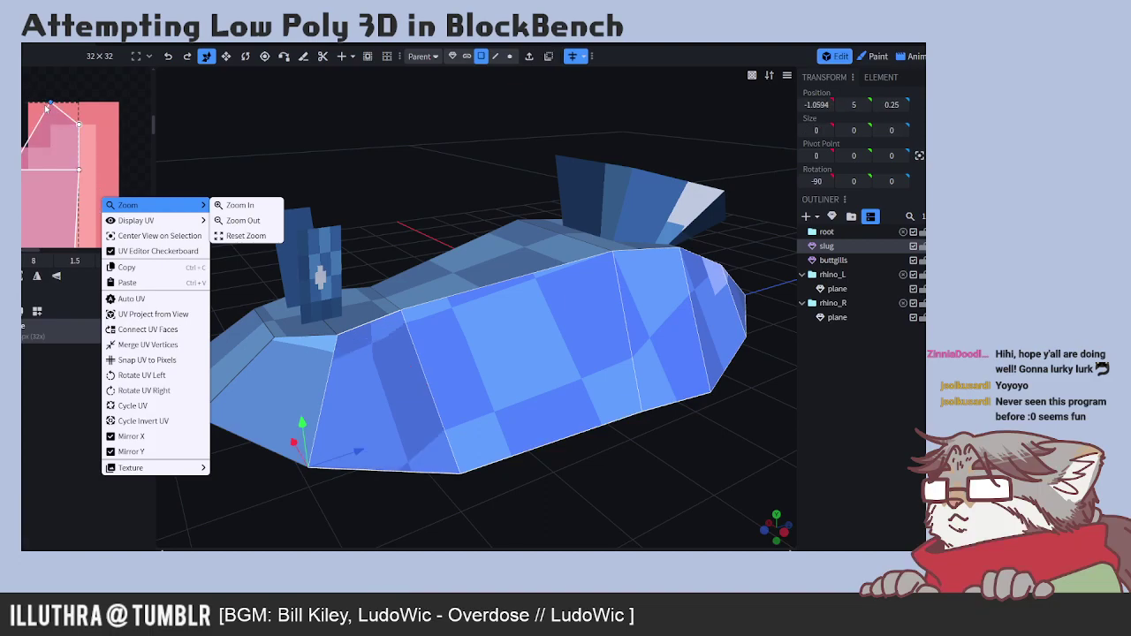
click(97, 155)
drag(97, 154, 95, 126)
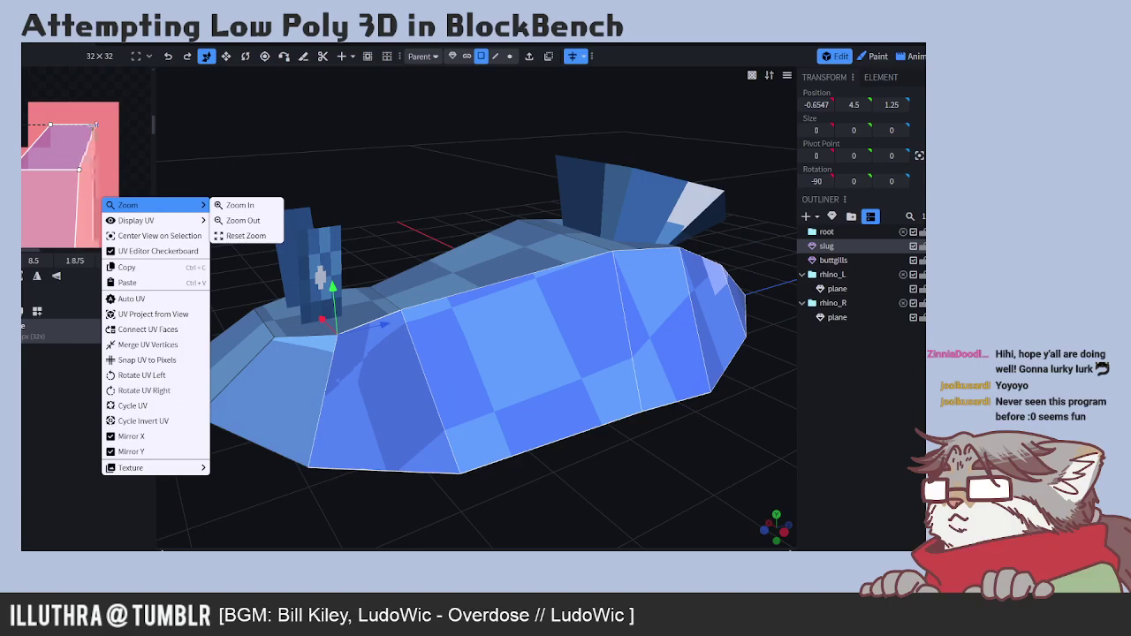
drag(79, 169, 101, 170)
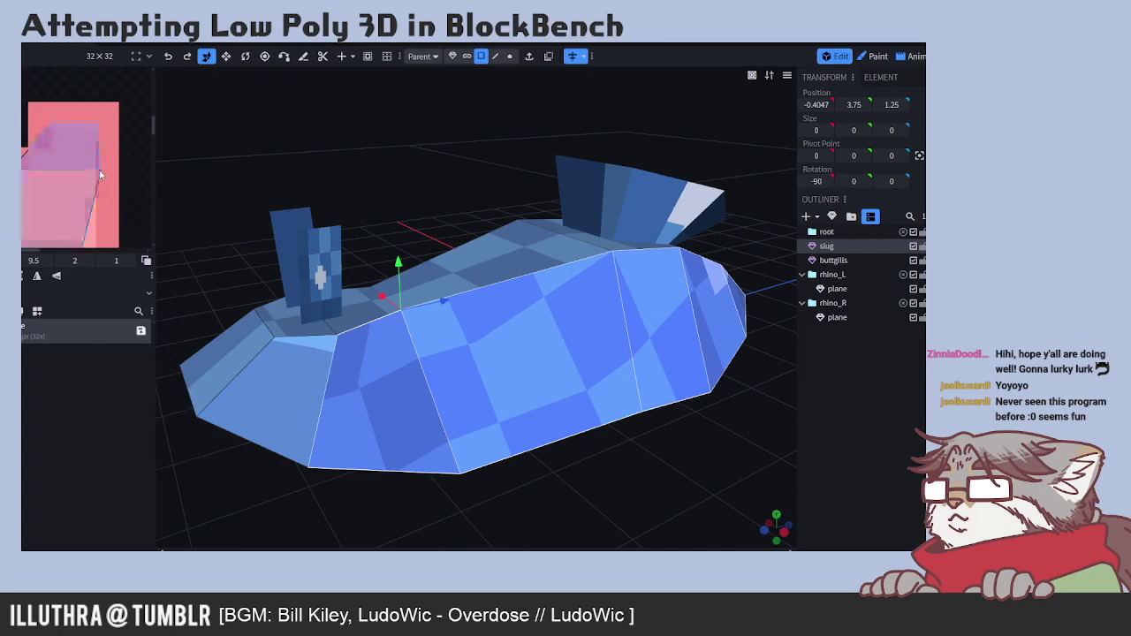
click(101, 171)
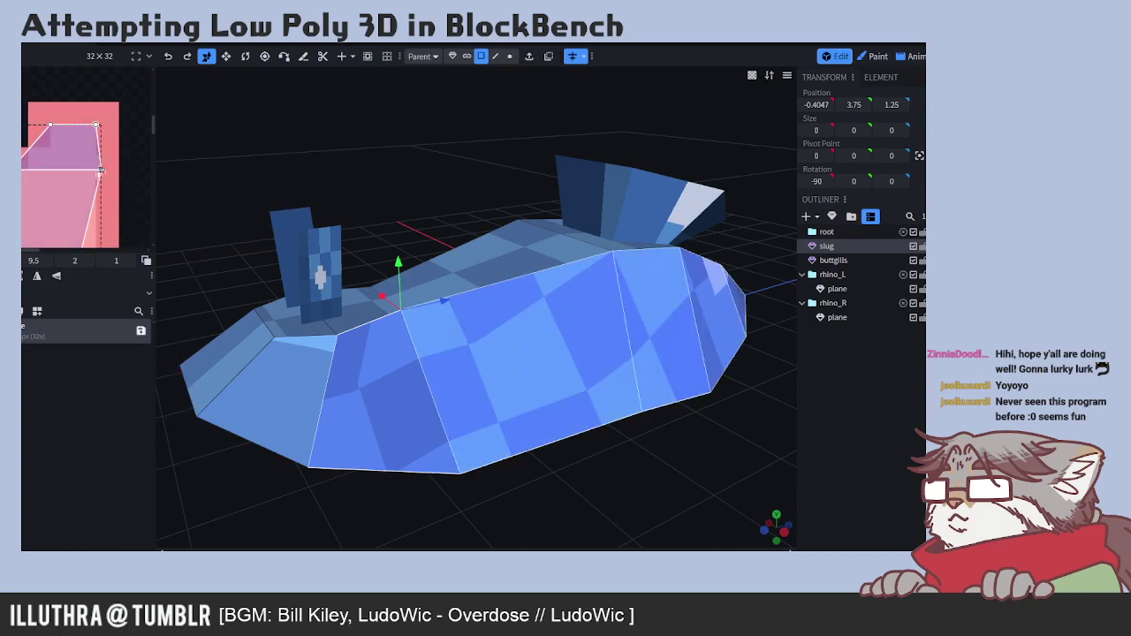
drag(103, 171, 80, 170)
right_click(80, 170)
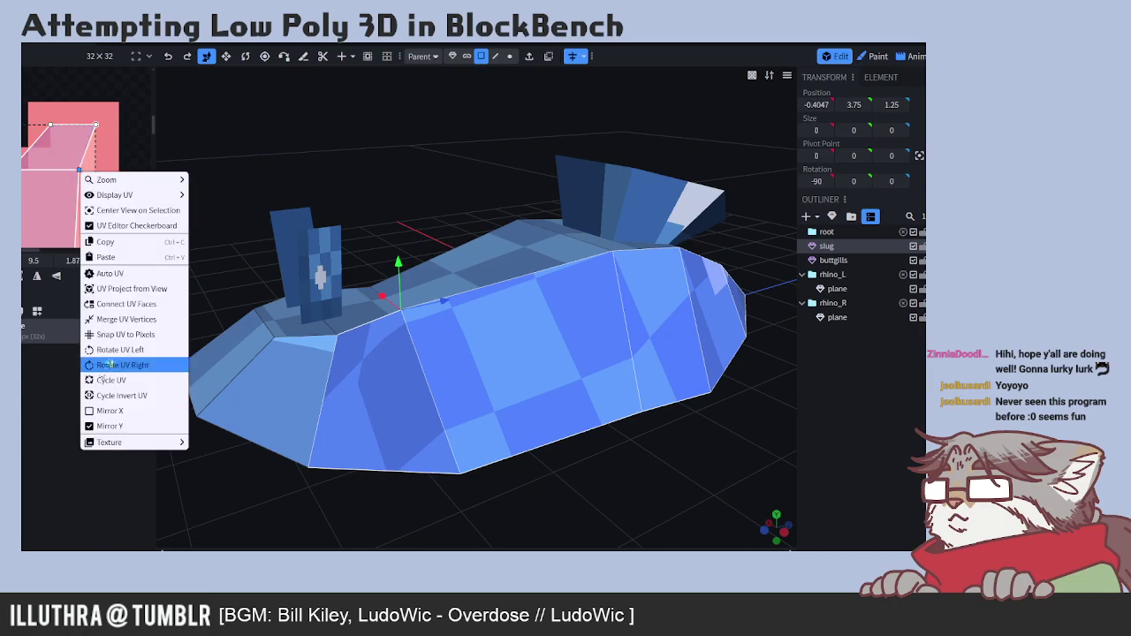
click(127, 319)
drag(72, 175, 89, 175)
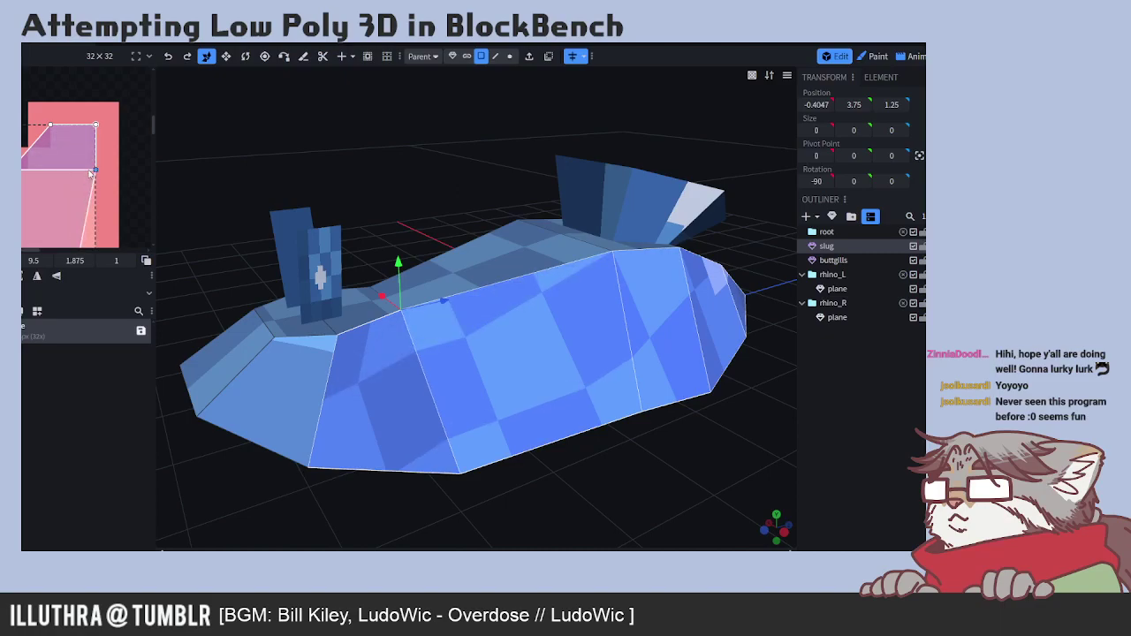
- Try to straighten the long middle side face's outer UV edge by aligning its rear corner with the front one
scroll(100, 203, up, 2)
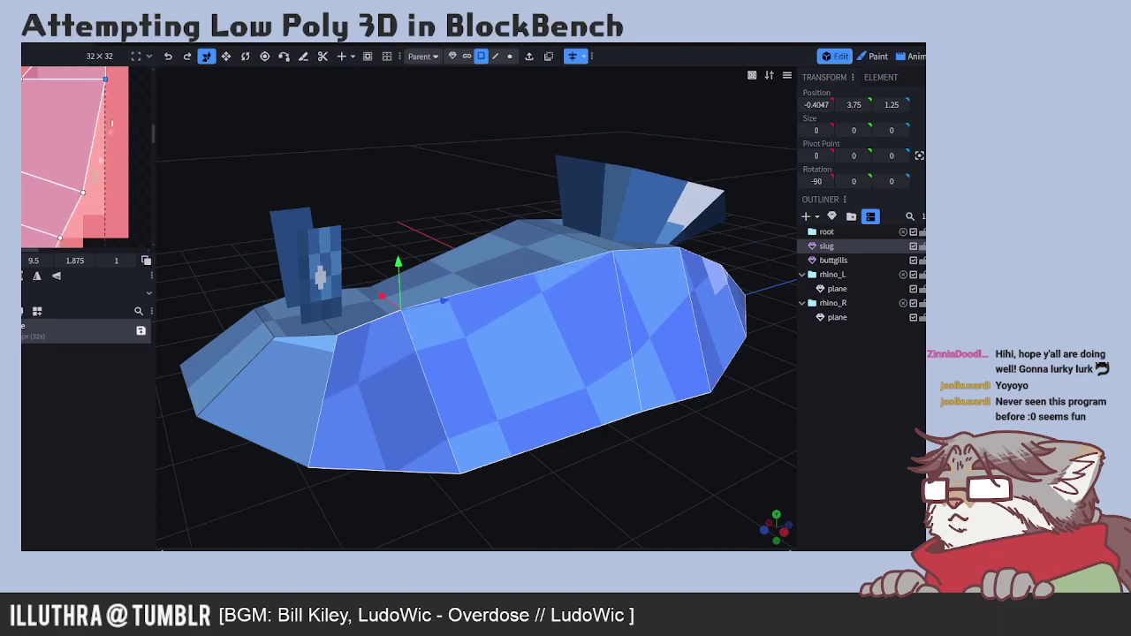
drag(82, 192, 104, 192)
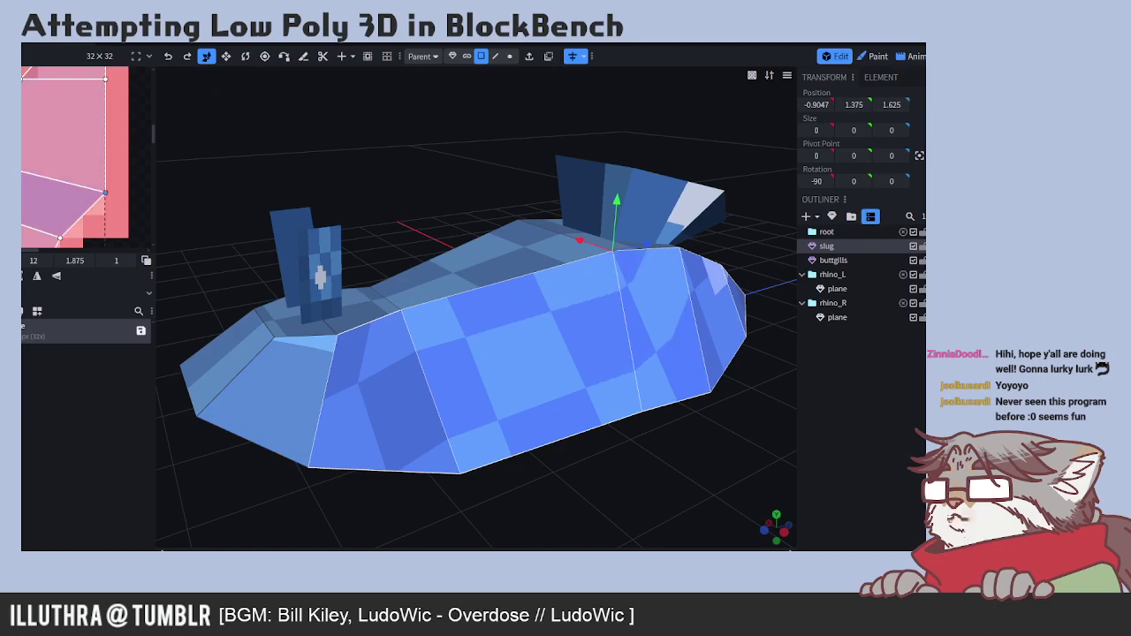
right_click(26, 81)
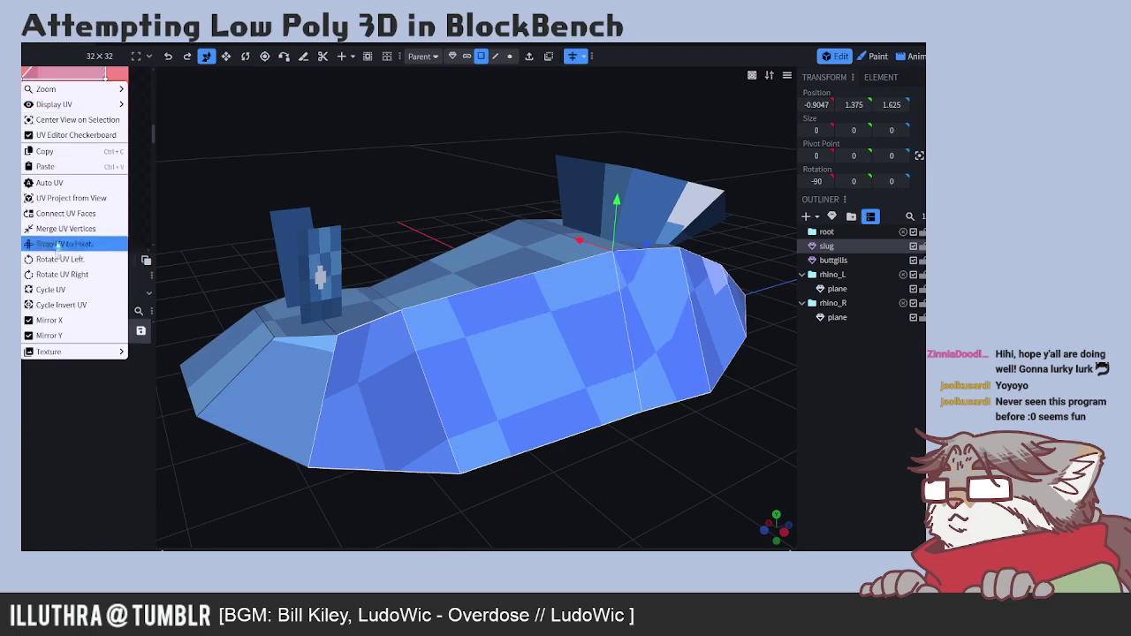
click(53, 237)
click(460, 450)
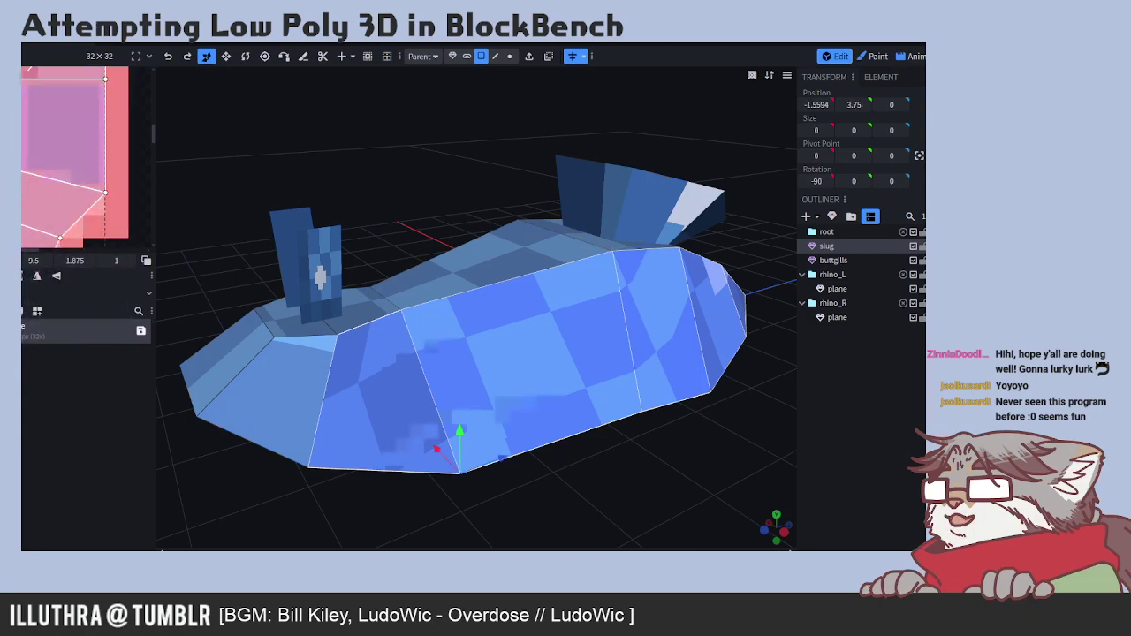
text(1)
key(Return)
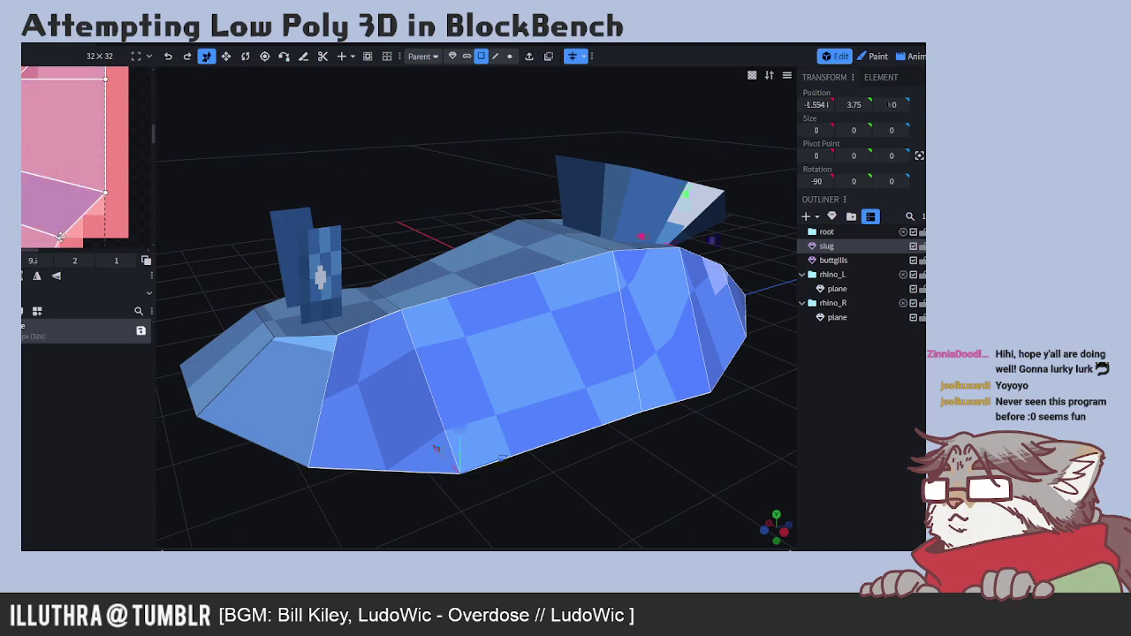
- Try to move the tail faces' UV corners onto whole pixels so the side island tapers evenly to the tail tip
click(60, 236)
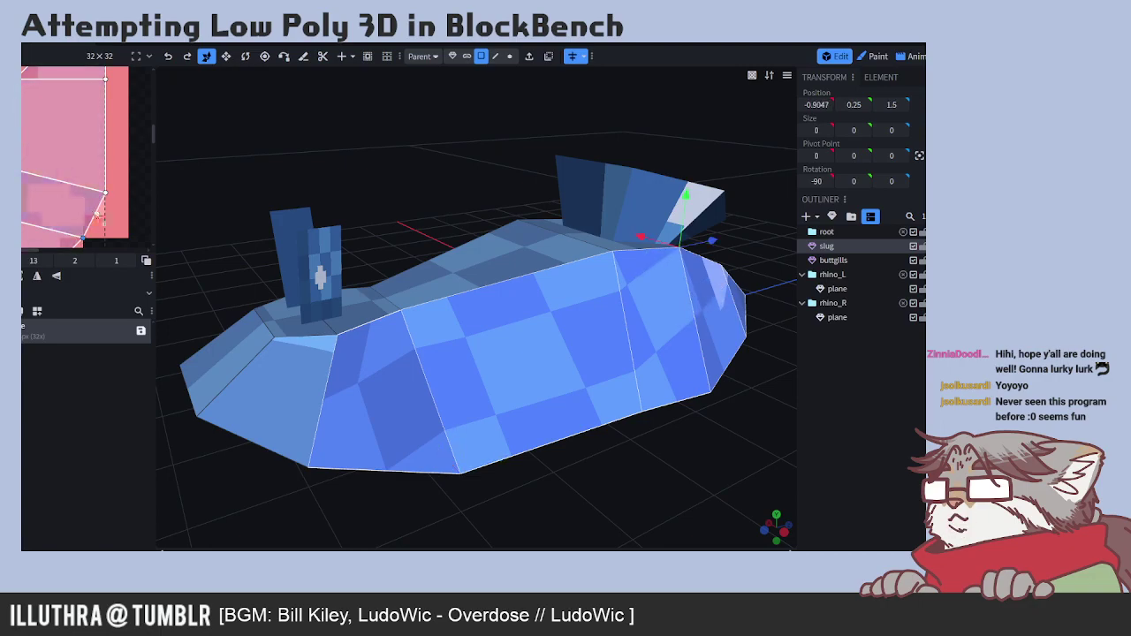
middle_drag(98, 213, 130, 153)
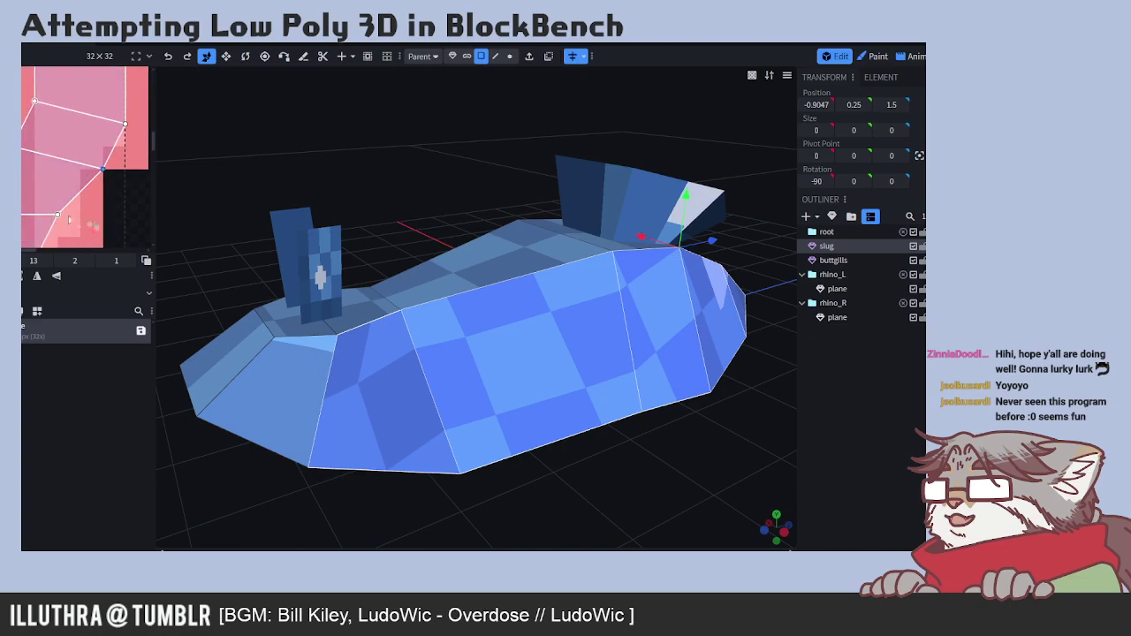
click(33, 150)
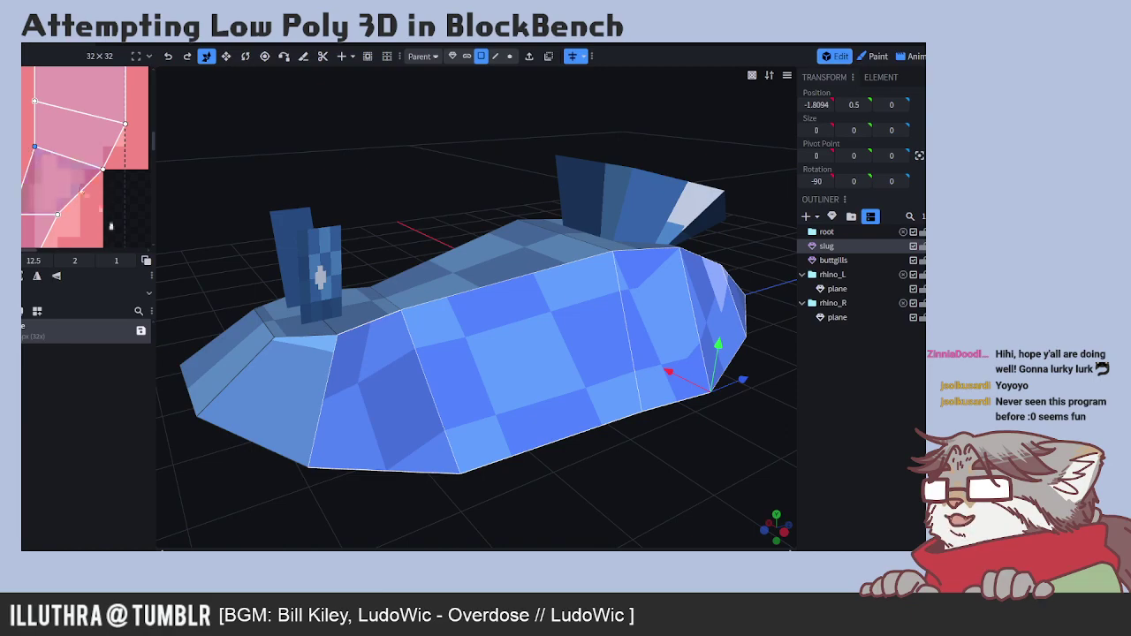
scroll(112, 226, up, 2)
click(43, 156)
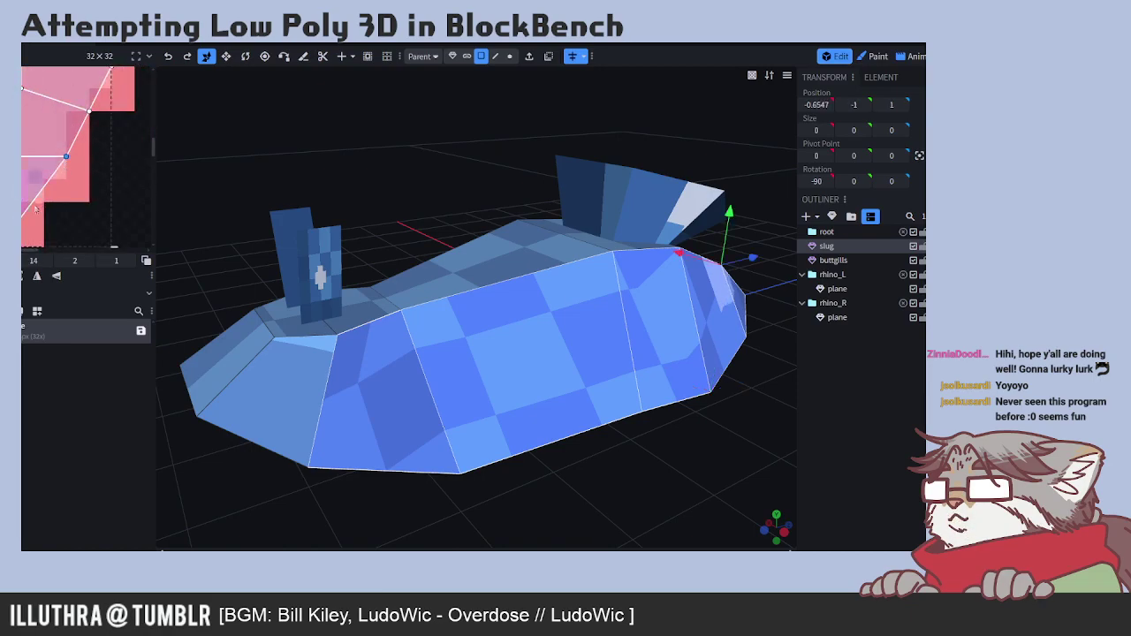
middle_drag(55, 218, 61, 192)
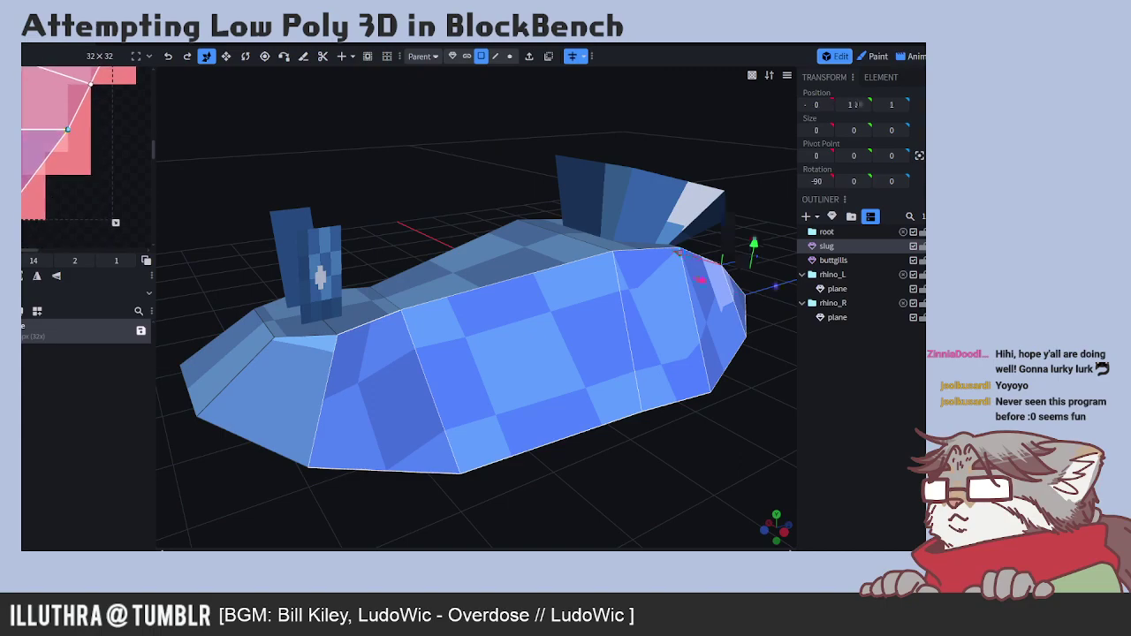
click(25, 219)
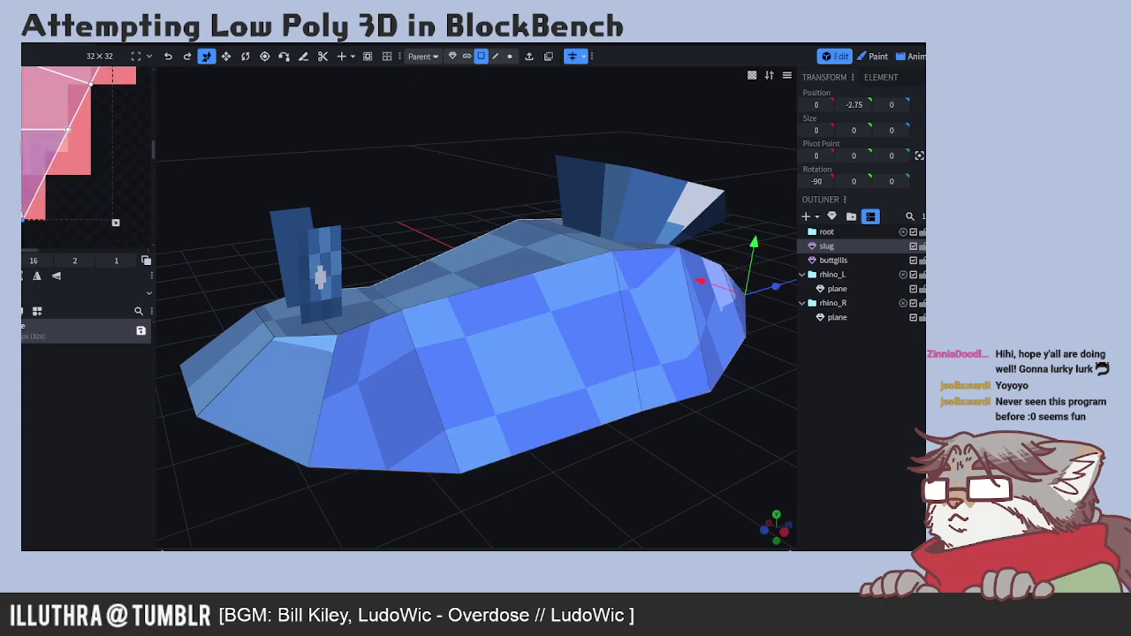
click(24, 130)
- Check the front side face from the side view and try moving its rear belly corner inward in the UV layout
drag(566, 362, 610, 442)
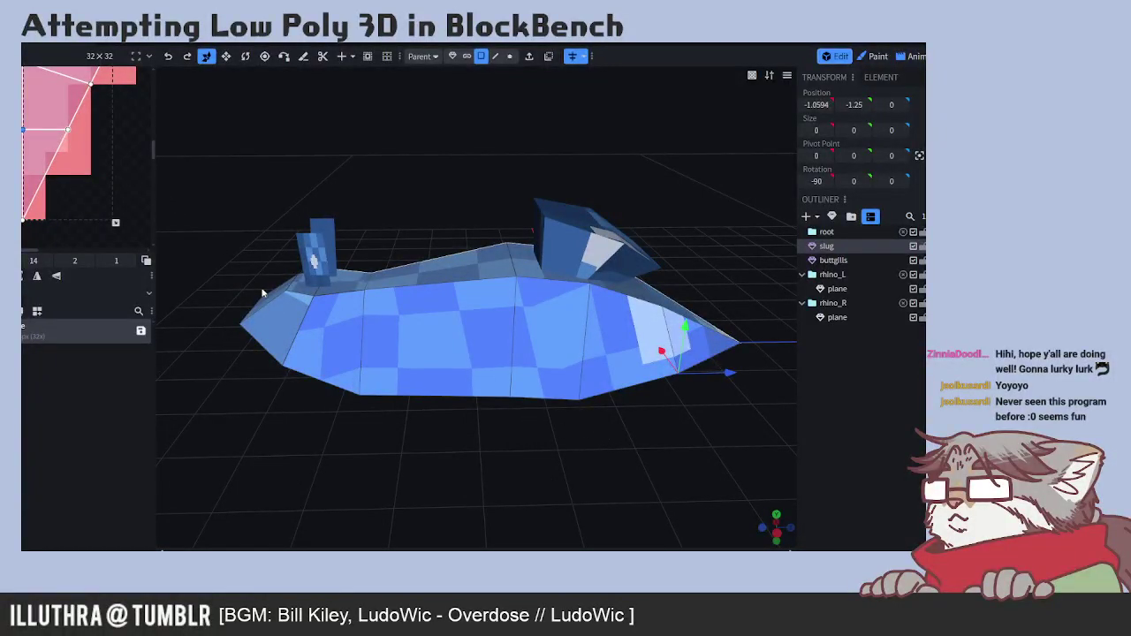
click(333, 344)
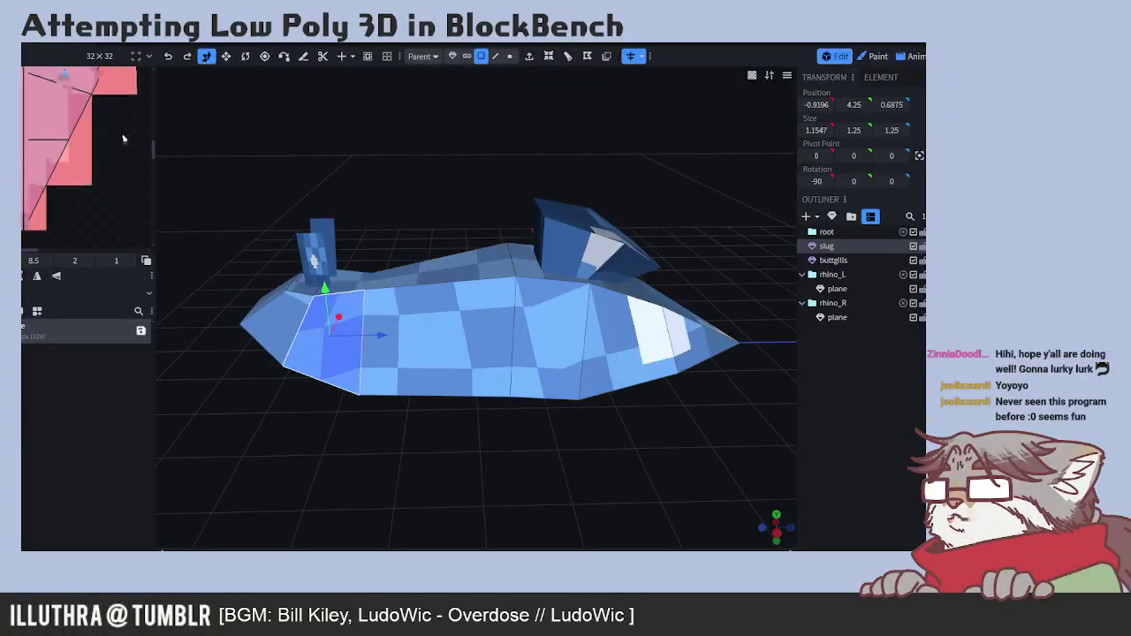
scroll(123, 134, down, 3)
middle_drag(107, 200, 105, 205)
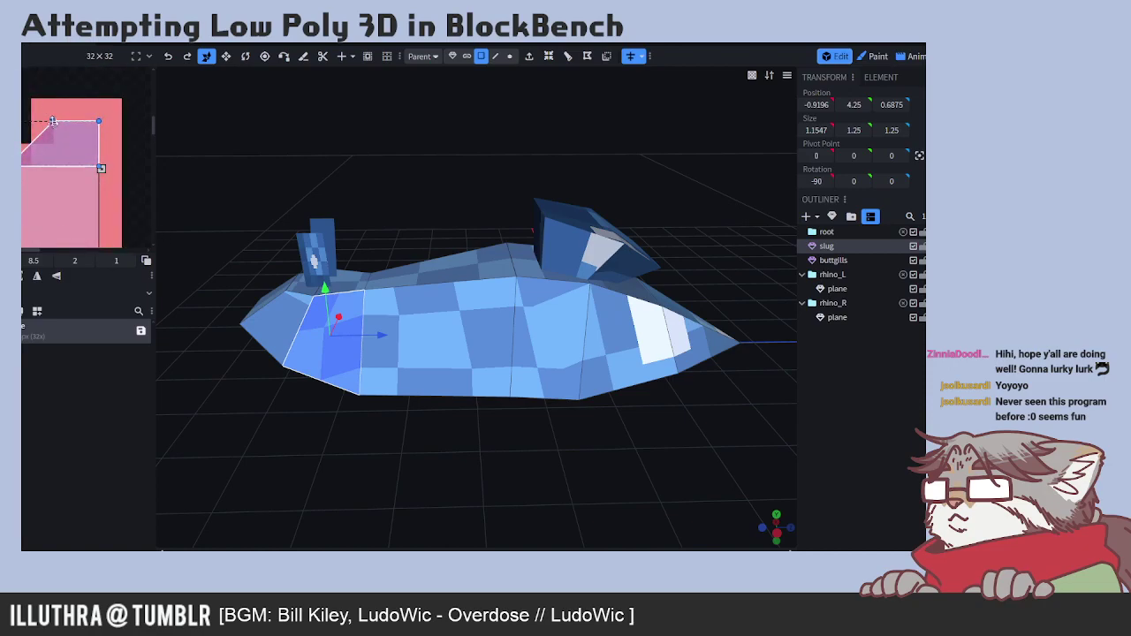
mouse_move(55, 131)
mouse_down()
mouse_move(53, 155)
mouse_move(56, 129)
mouse_up()
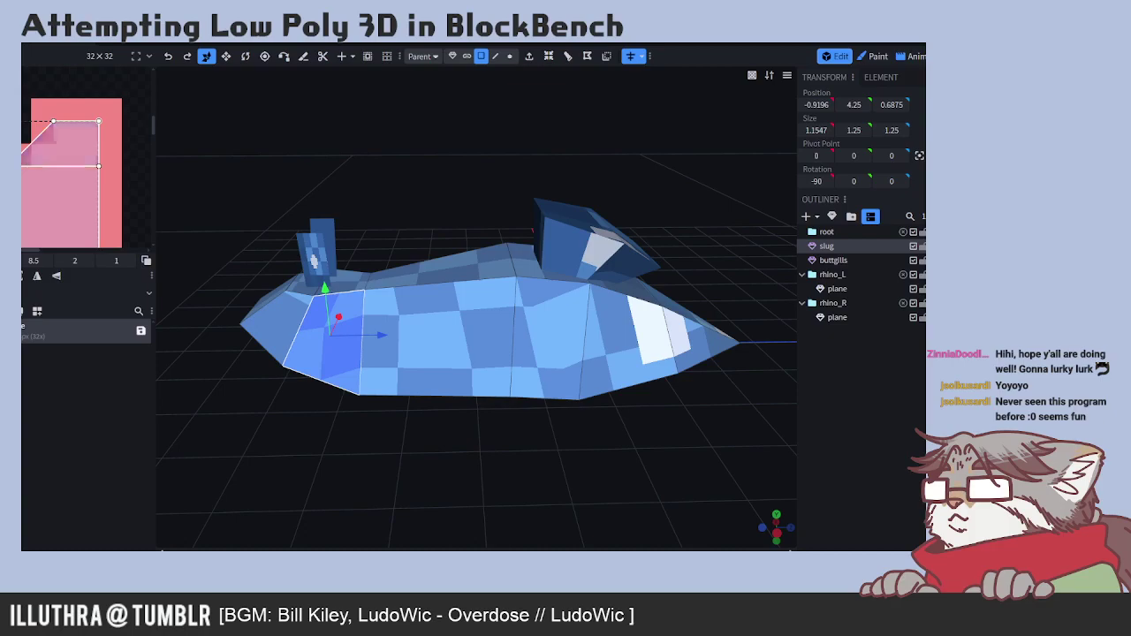
click(36, 156)
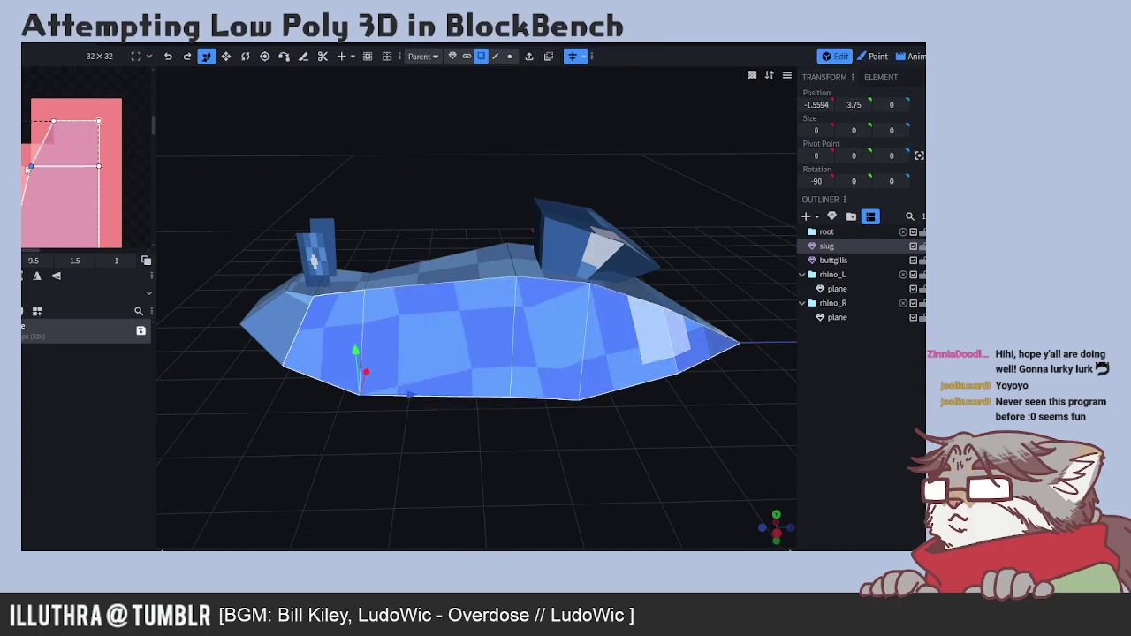
click(99, 166)
drag(110, 168, 106, 169)
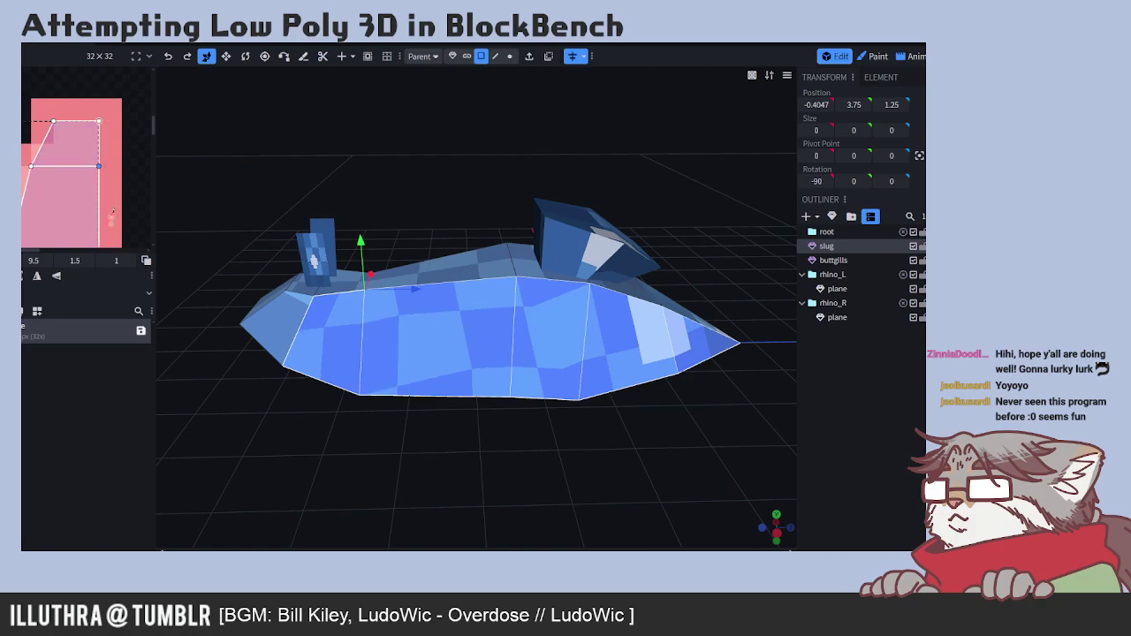
- Try to straighten the side island's belly edge by aligning its UV corners vertically from the middle face to the tail tip
scroll(115, 233, up, 3)
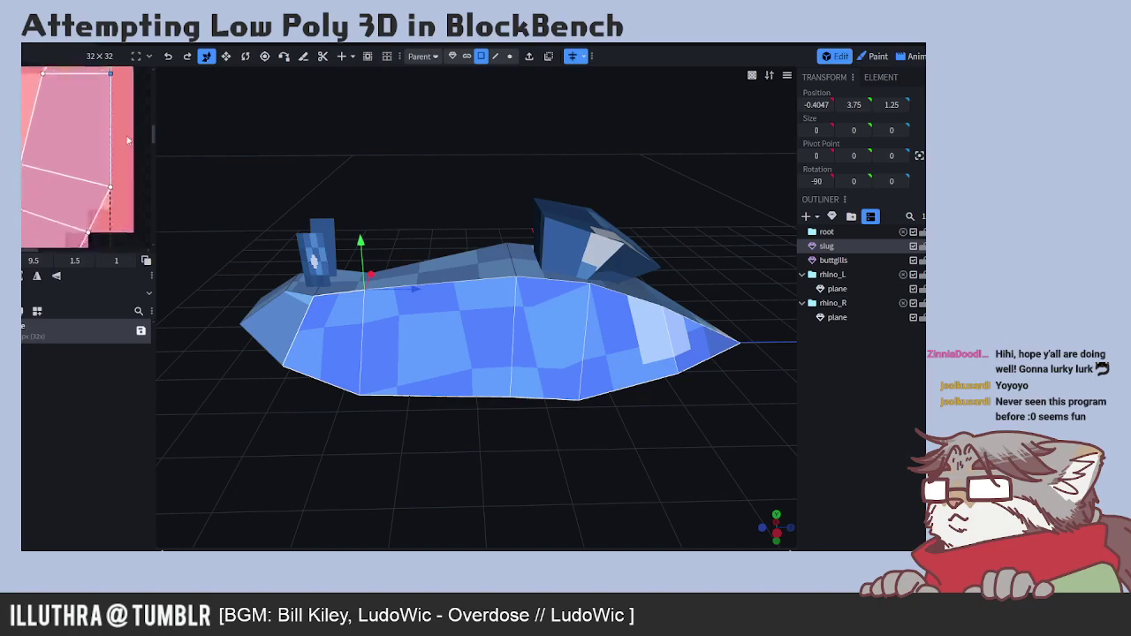
drag(20, 175, 27, 220)
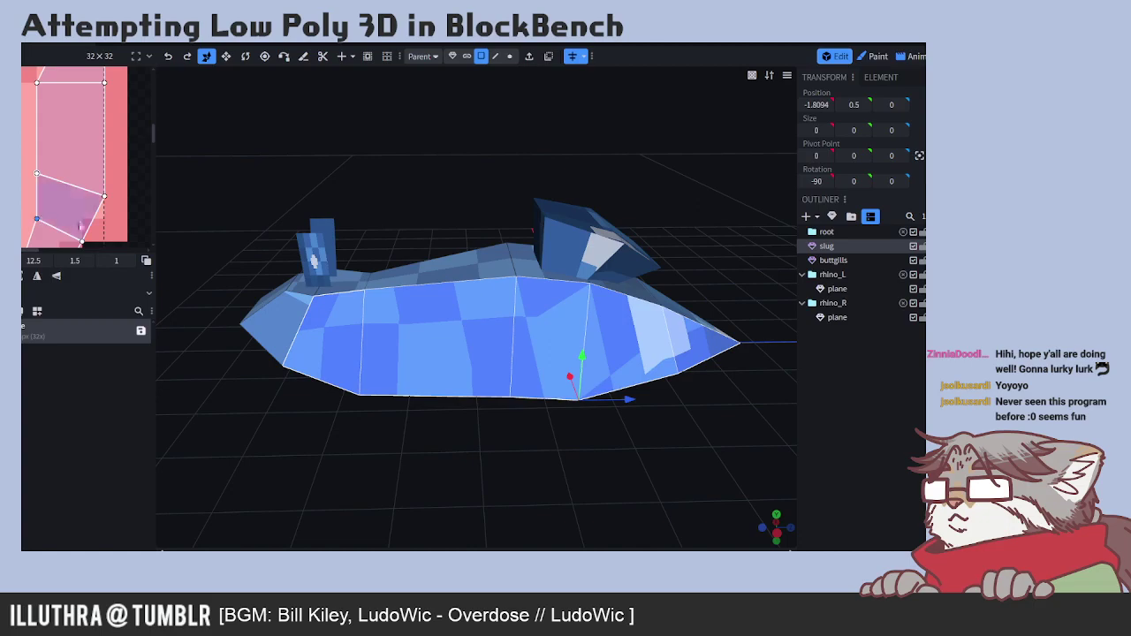
scroll(53, 177, down, 3)
drag(36, 128, 36, 196)
middle_drag(89, 208, 80, 147)
drag(28, 135, 27, 186)
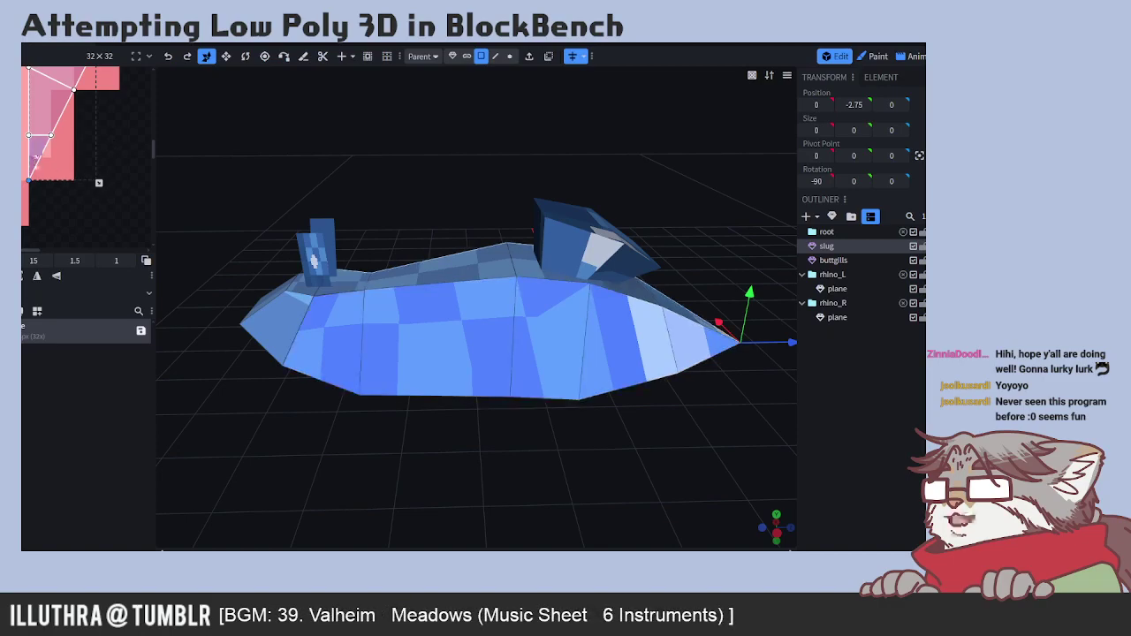
scroll(117, 144, down, 4)
scroll(114, 142, up, 5)
scroll(113, 142, up, 4)
scroll(113, 141, down, 1)
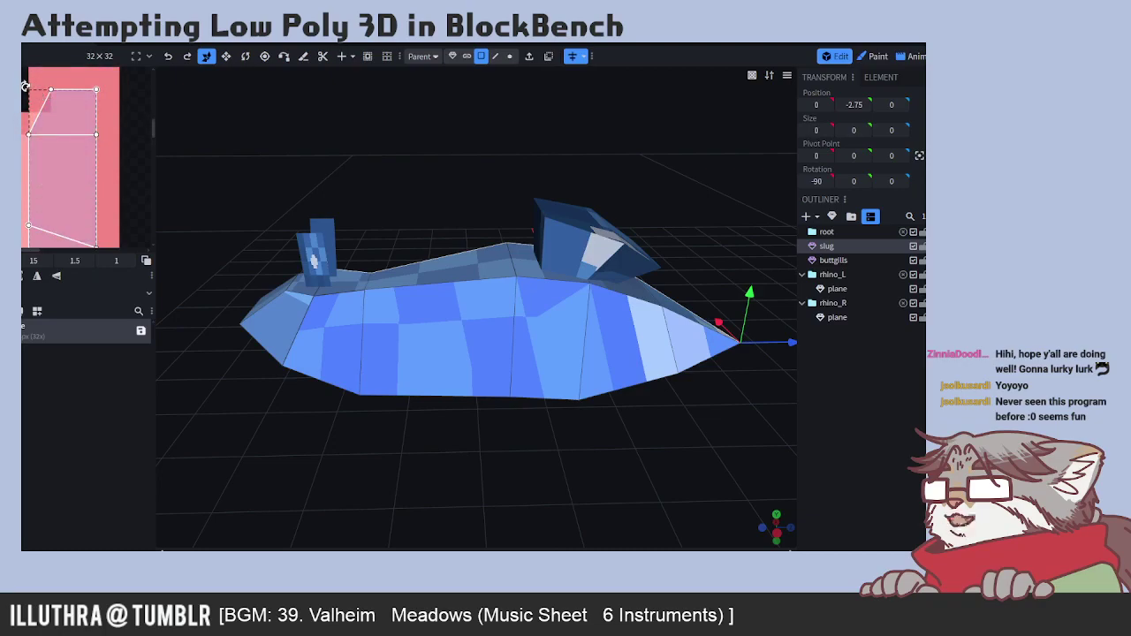
- Undo the side island's corner edits and pixel snapping to restore its original UV shape
mouse_move(25, 87)
mouse_down()
mouse_move(49, 94)
mouse_move(38, 92)
mouse_up()
drag(116, 235, 116, 227)
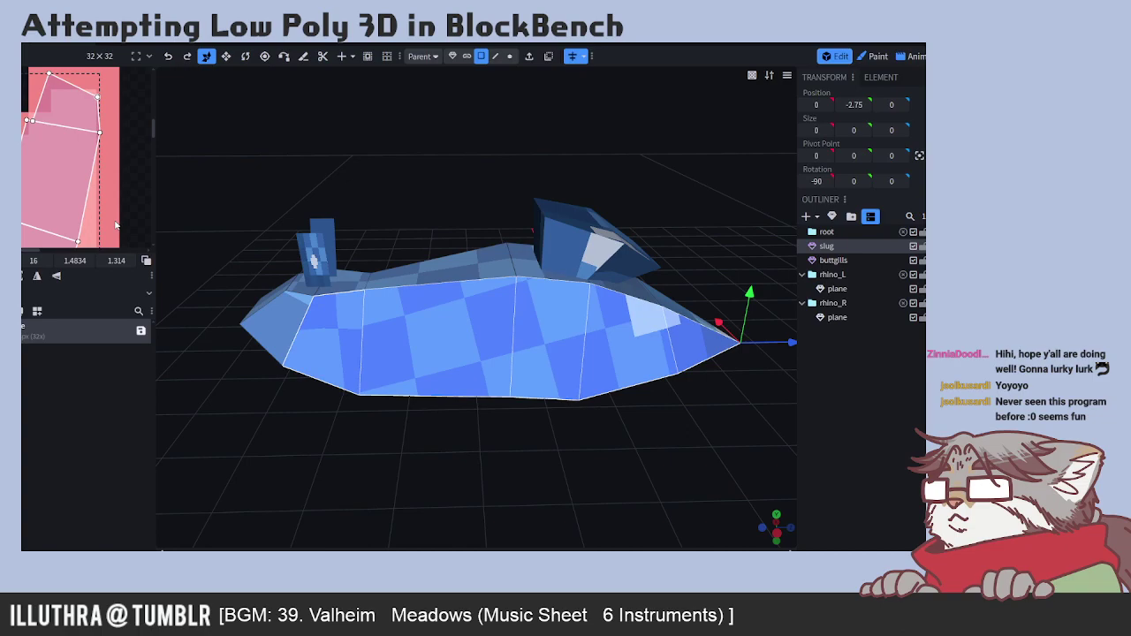
- Select only the front side face's UV and rotate it slightly clockwise
click(64, 104)
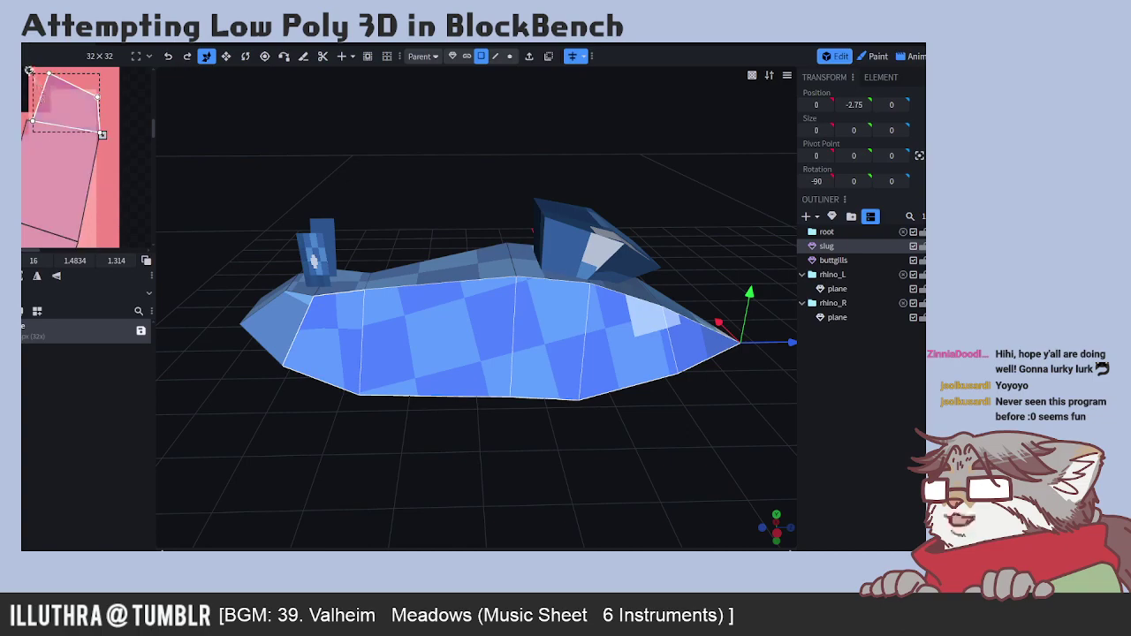
drag(102, 134, 101, 142)
drag(46, 104, 37, 73)
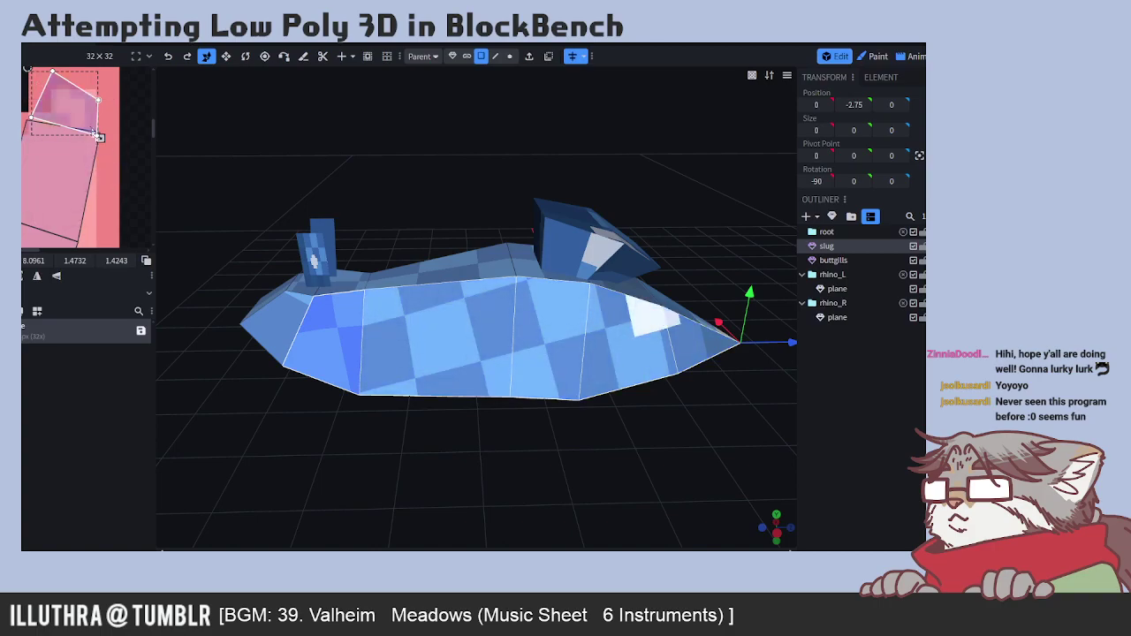
- Try snapping only the front side face's UV to pixels, and undo the snap
click(102, 172)
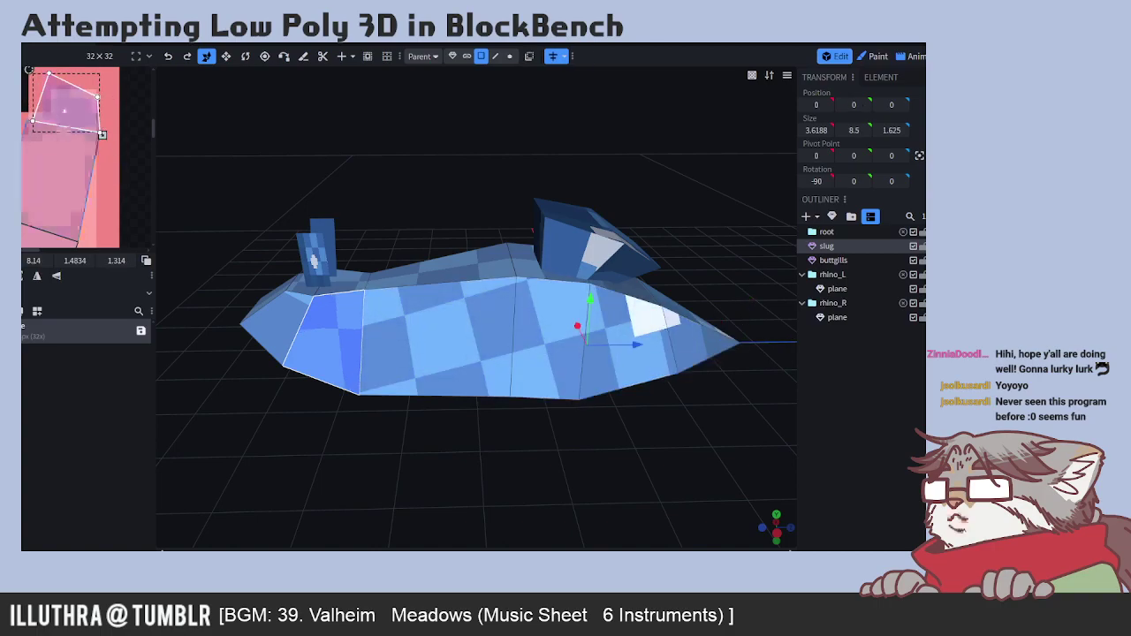
right_click(65, 109)
click(110, 240)
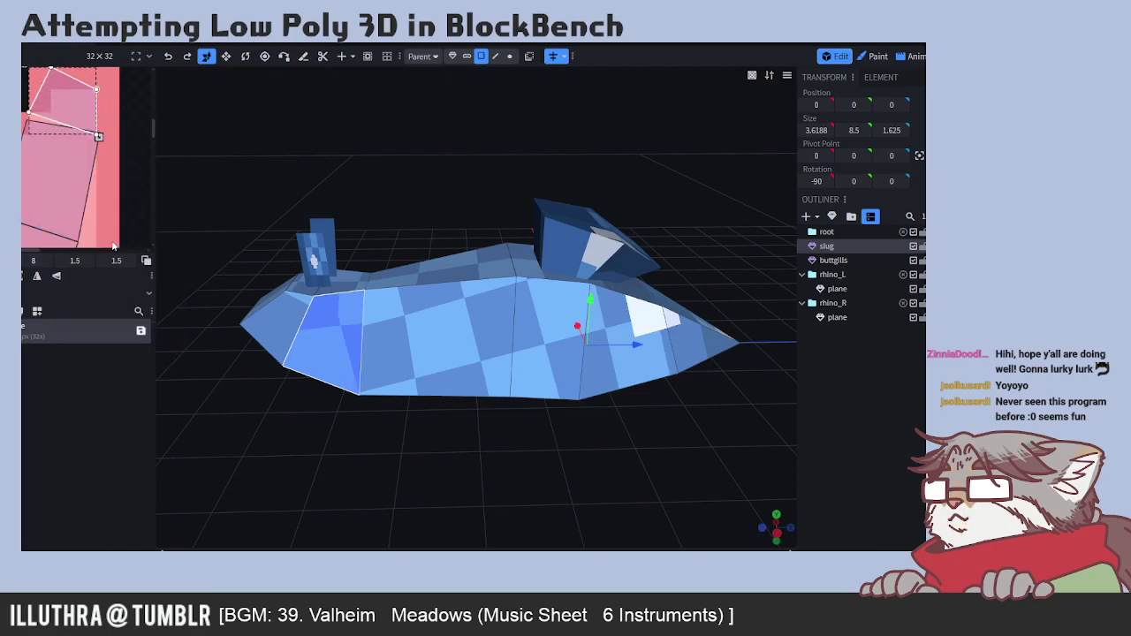
key(ctrl+z)
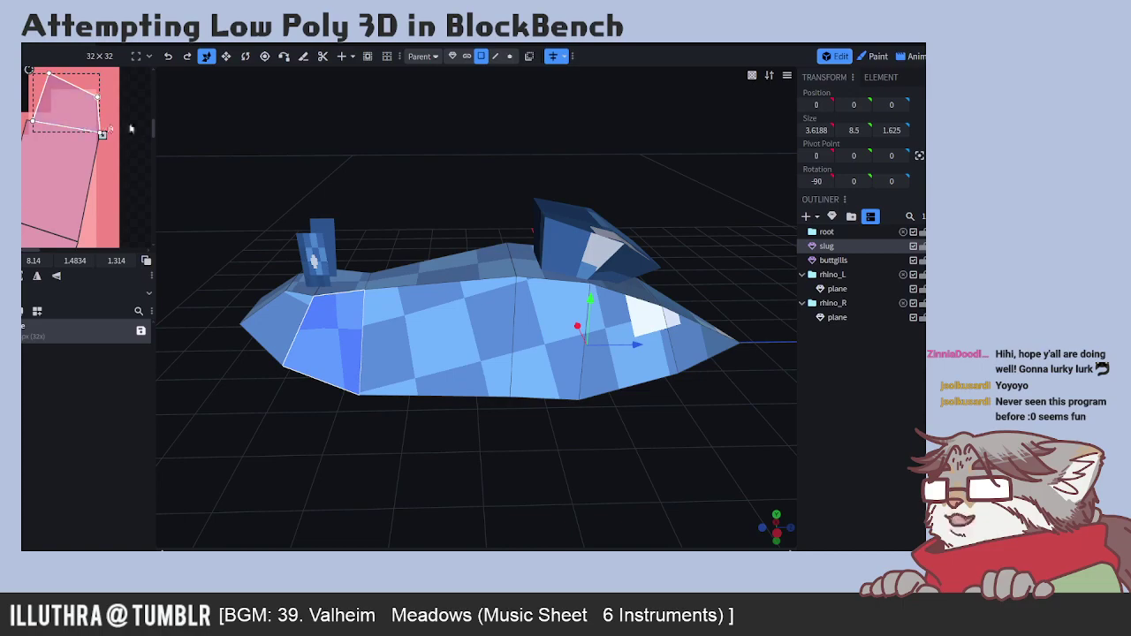
- Select the connected side faces as one UV island and snap their UVs to pixels
click(98, 128)
right_click(65, 150)
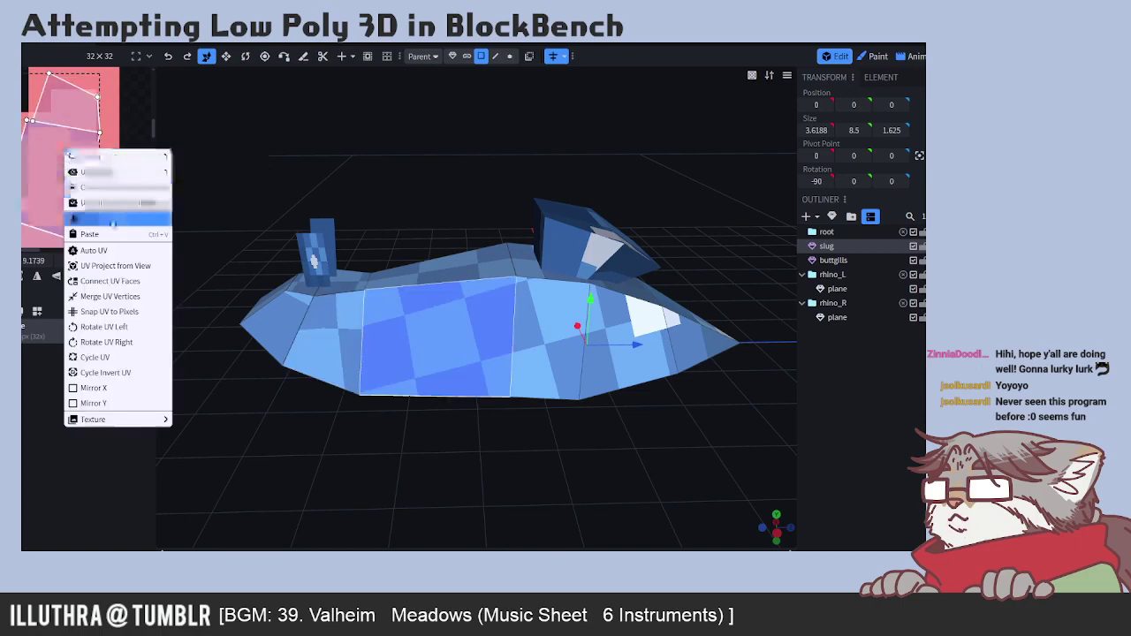
click(102, 309)
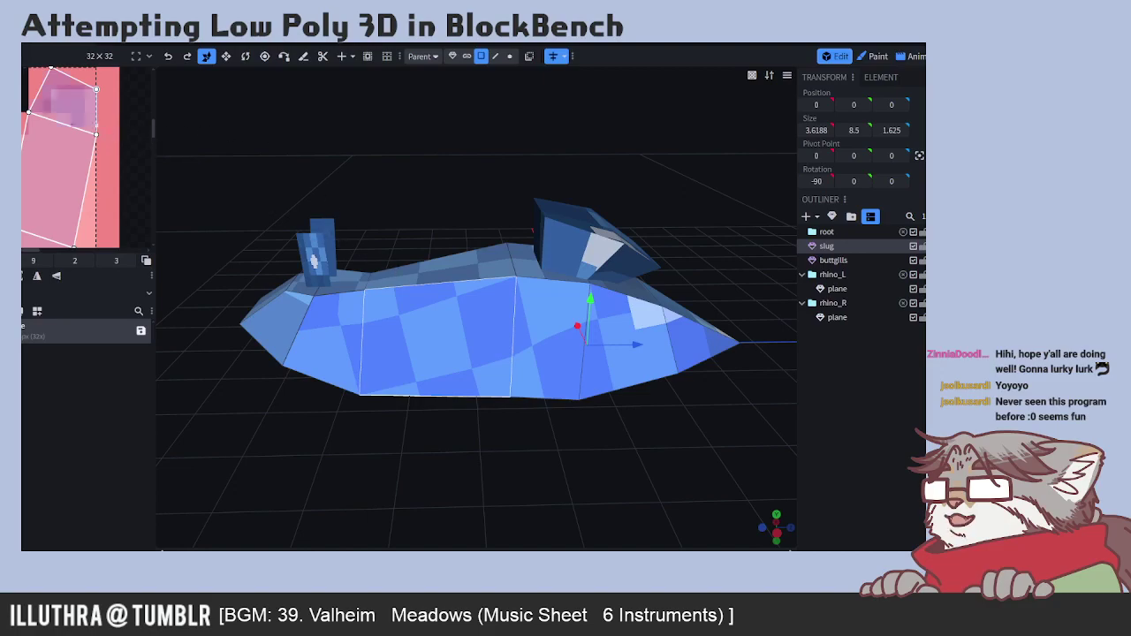
- Rotate the whole side UV island slightly counterclockwise so the middle face's belly edge runs nearly vertical
scroll(113, 123, up, 2)
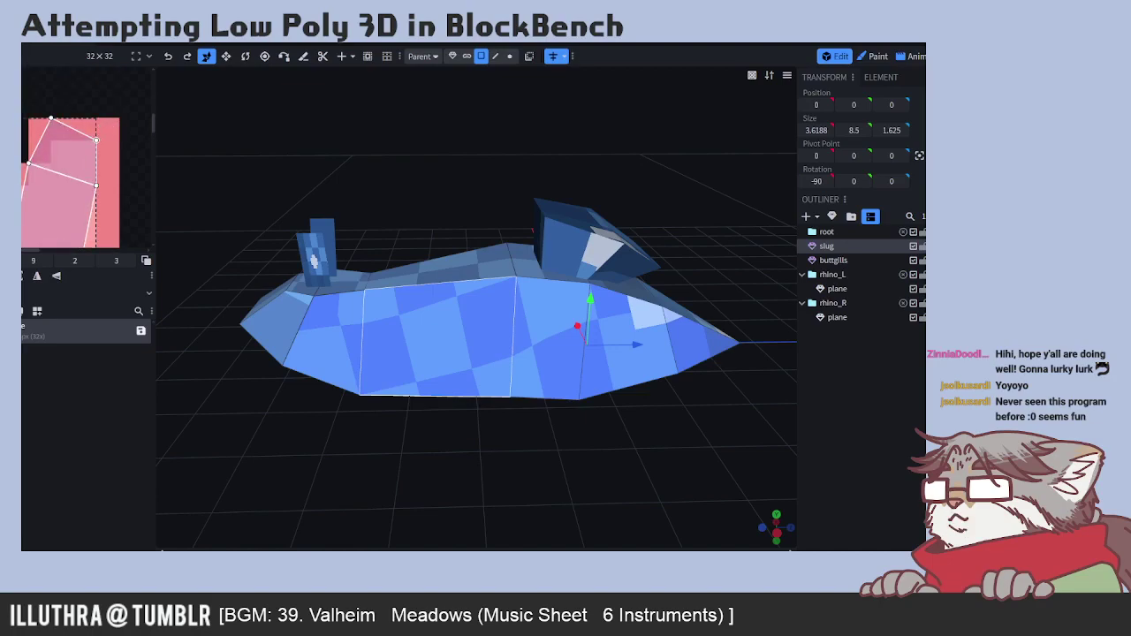
drag(92, 183, 77, 176)
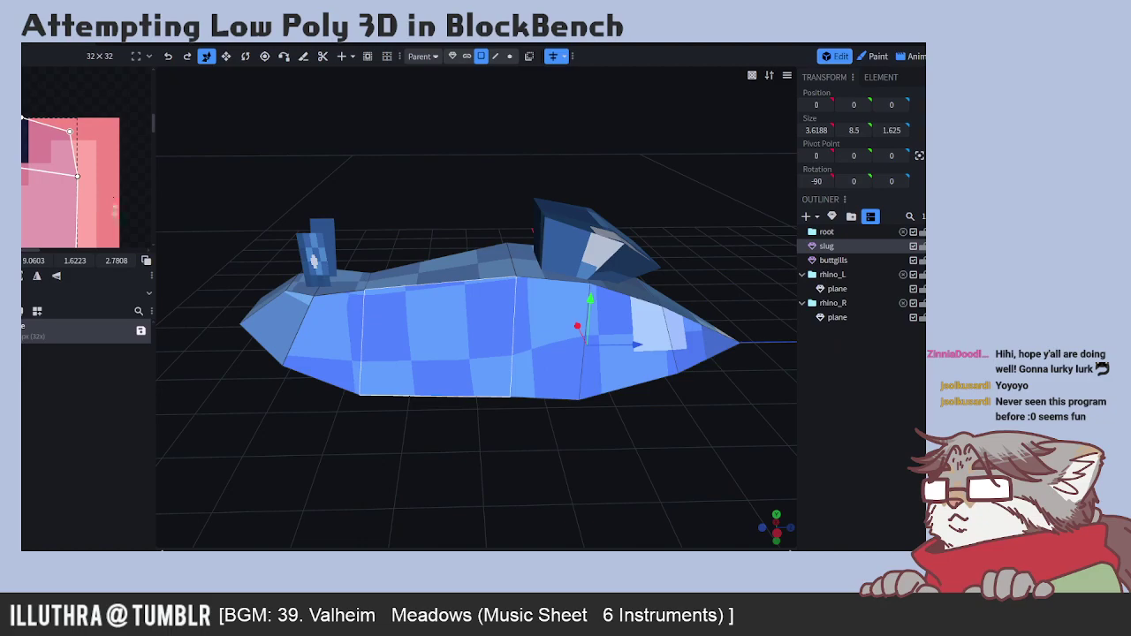
right_click(125, 164)
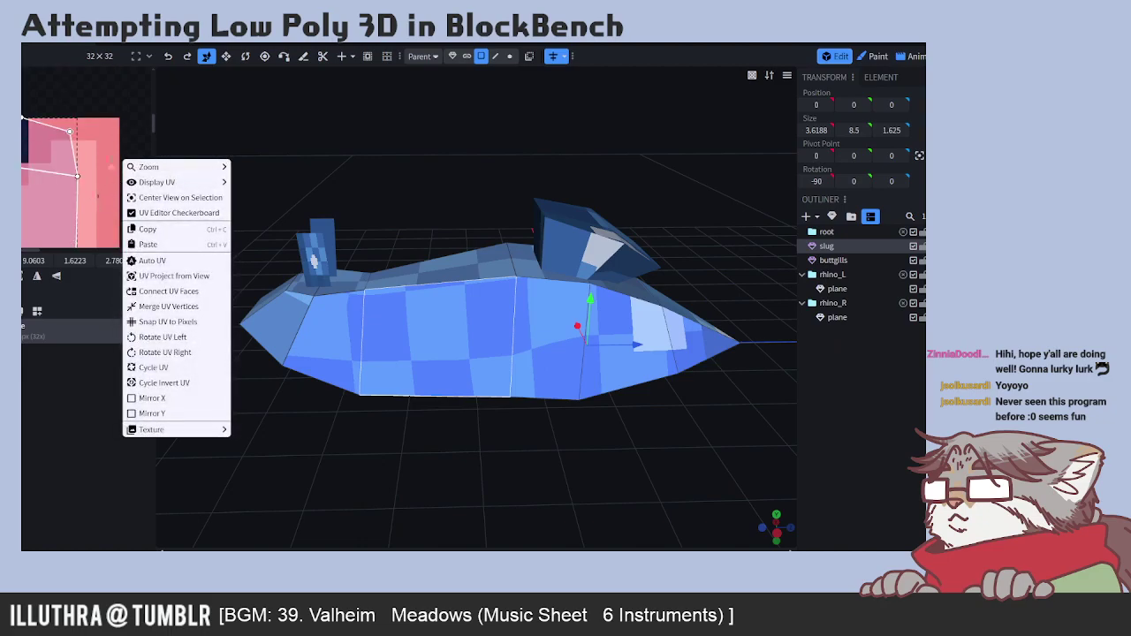
click(105, 167)
scroll(104, 174, right, 2)
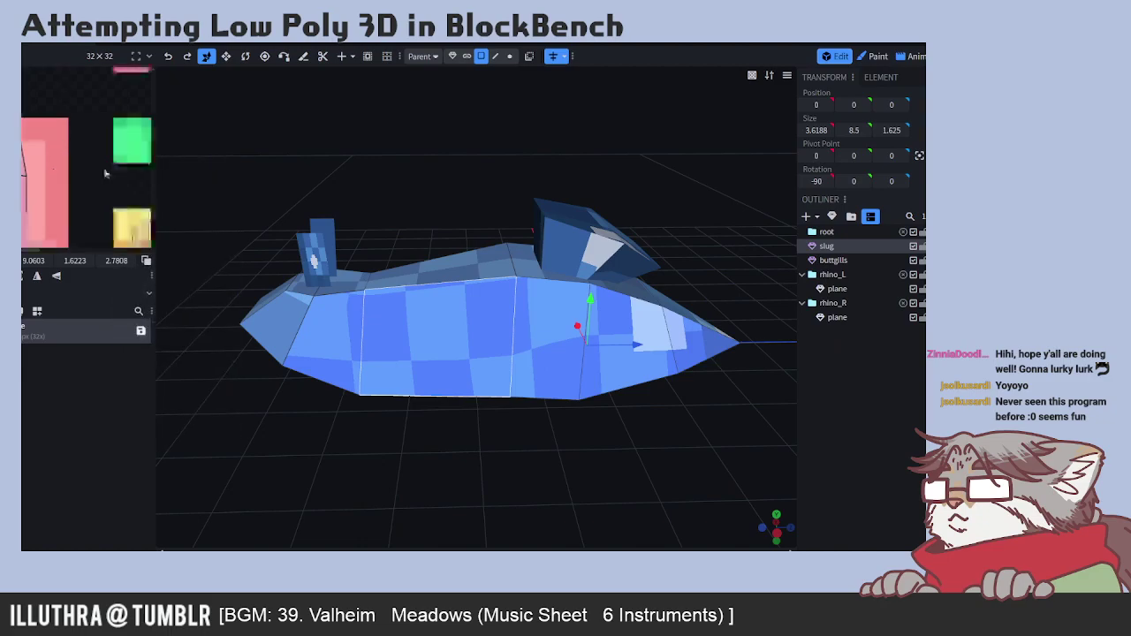
- Rotate the UV mapping of the slug's side faces slightly to straighten it on the pink texture area
scroll(102, 173, up, 2)
scroll(103, 173, down, 2)
scroll(101, 176, up, 2)
scroll(102, 174, up, 2)
click(102, 171)
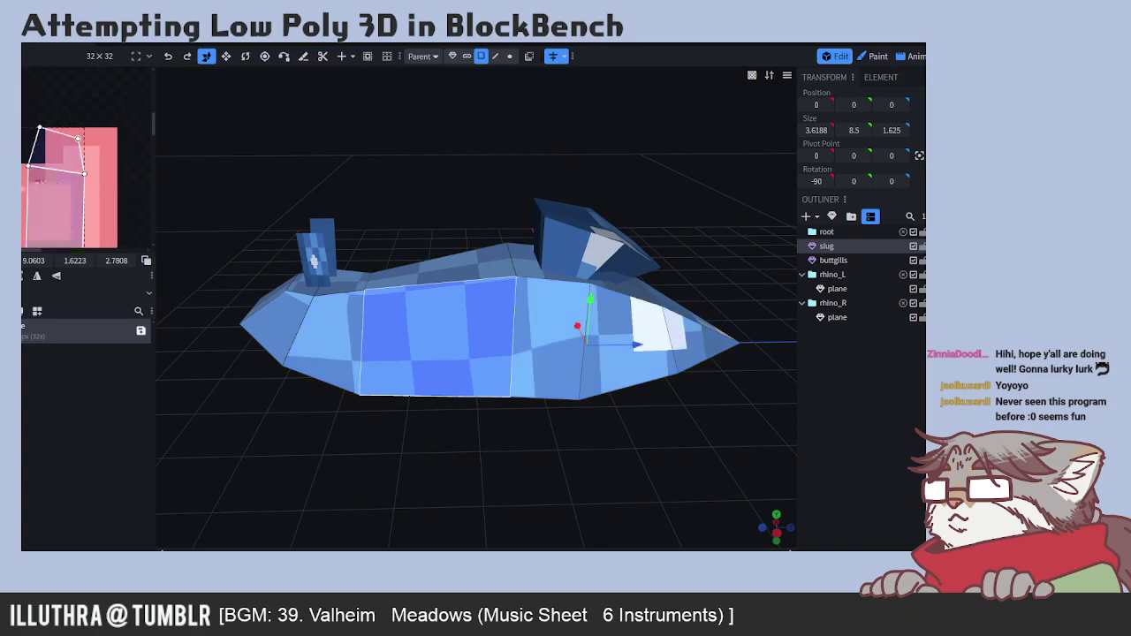
right_click(24, 196)
click(62, 186)
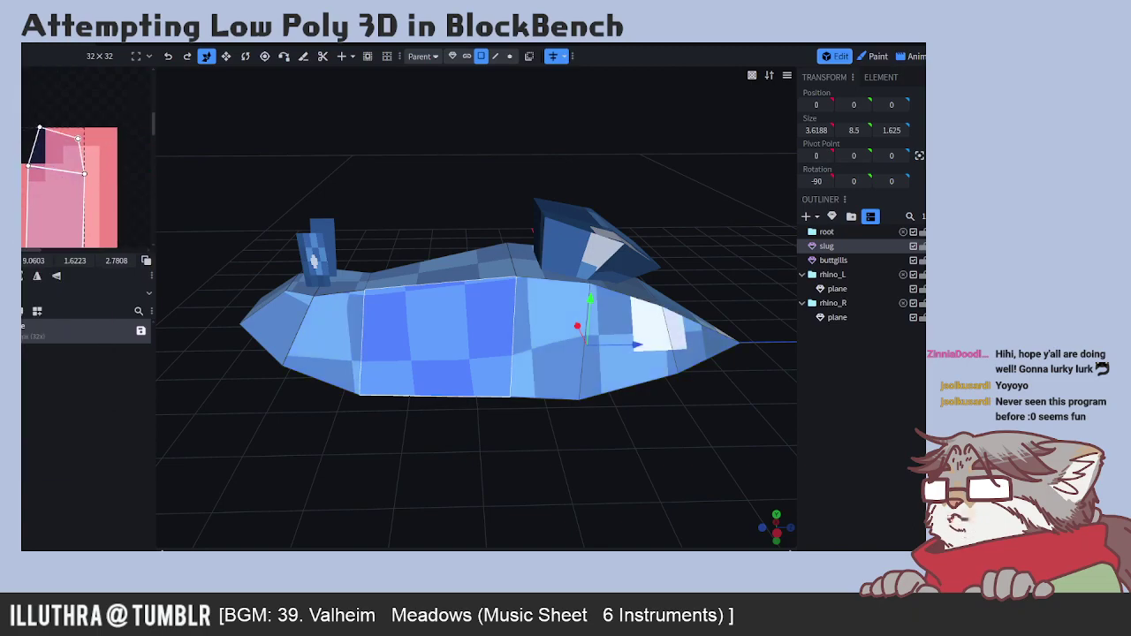
middle_drag(61, 212, 86, 132)
middle_drag(53, 73, 58, 132)
drag(58, 133, 37, 98)
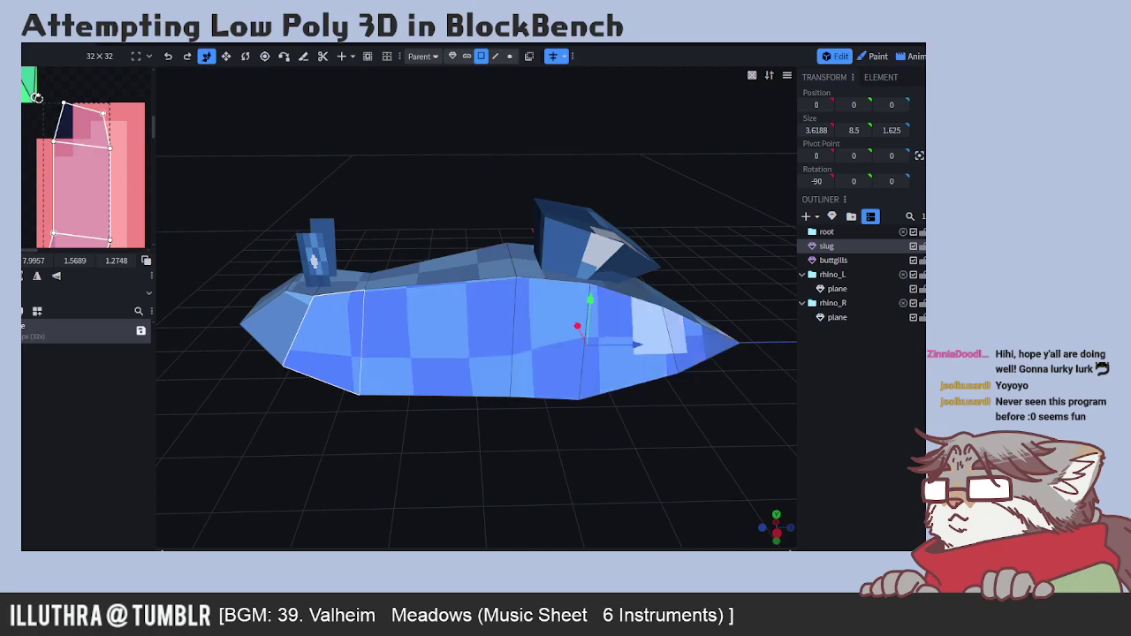
click(27, 196)
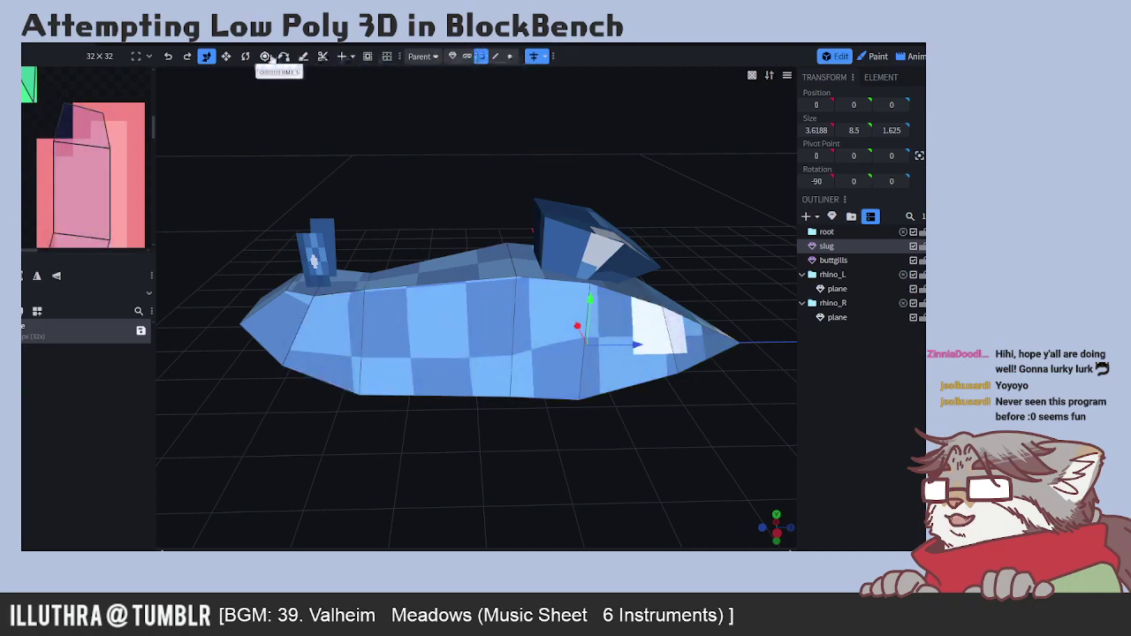
- Pick the pink #f48686 from the texture and paint the empty pixels at the upper edge of the side's texture area
click(873, 56)
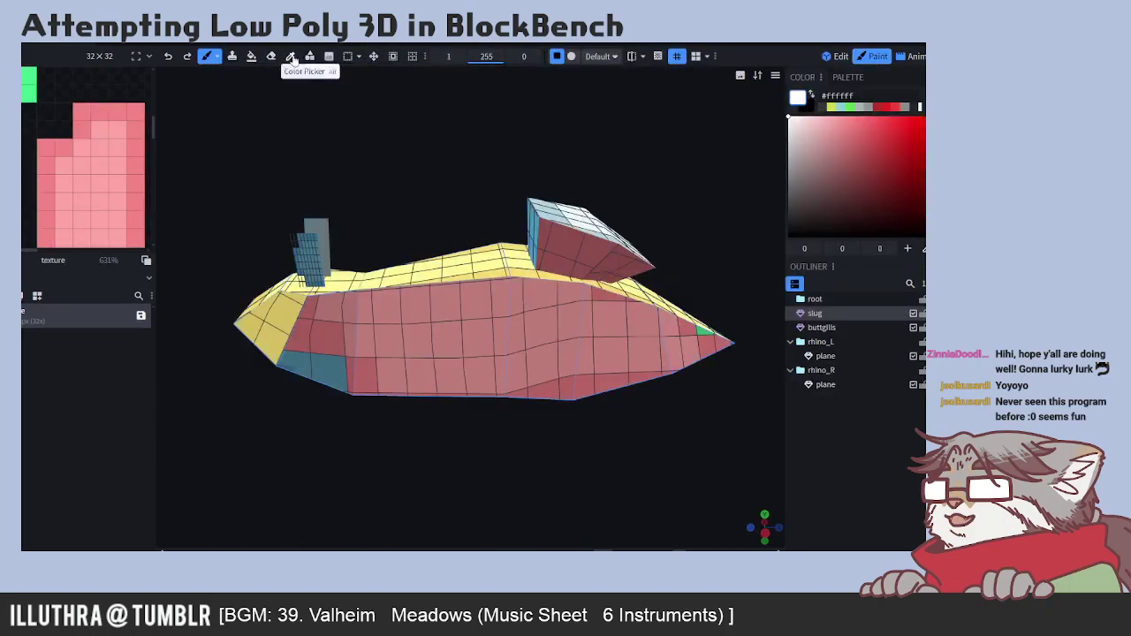
click(93, 111)
click(207, 55)
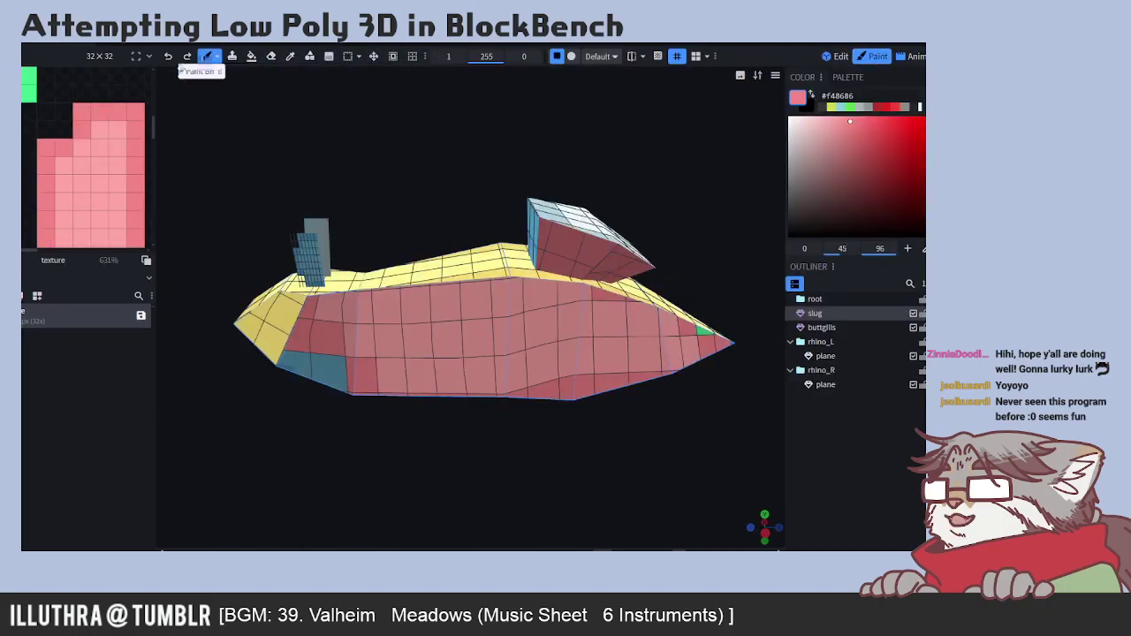
drag(62, 113, 62, 130)
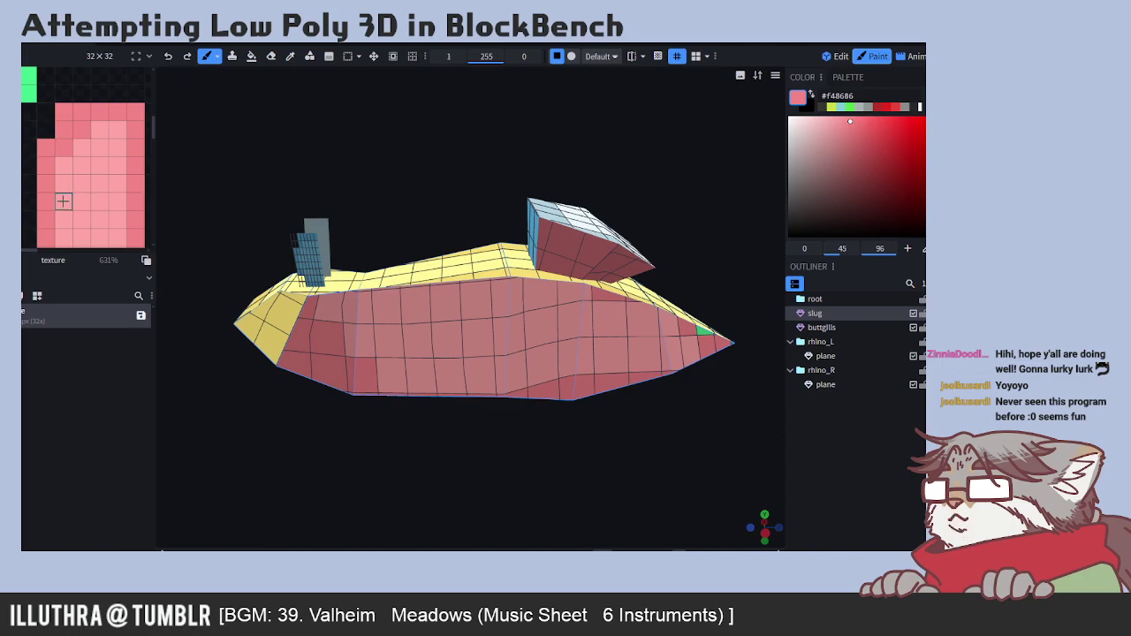
scroll(28, 205, down, 5)
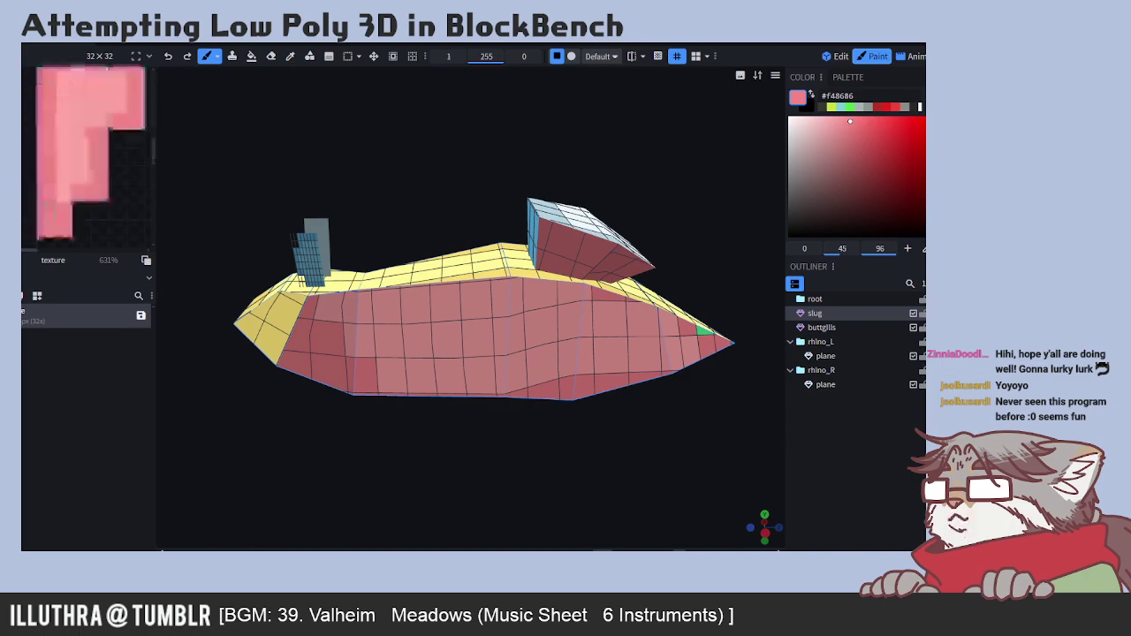
scroll(46, 204, up, 5)
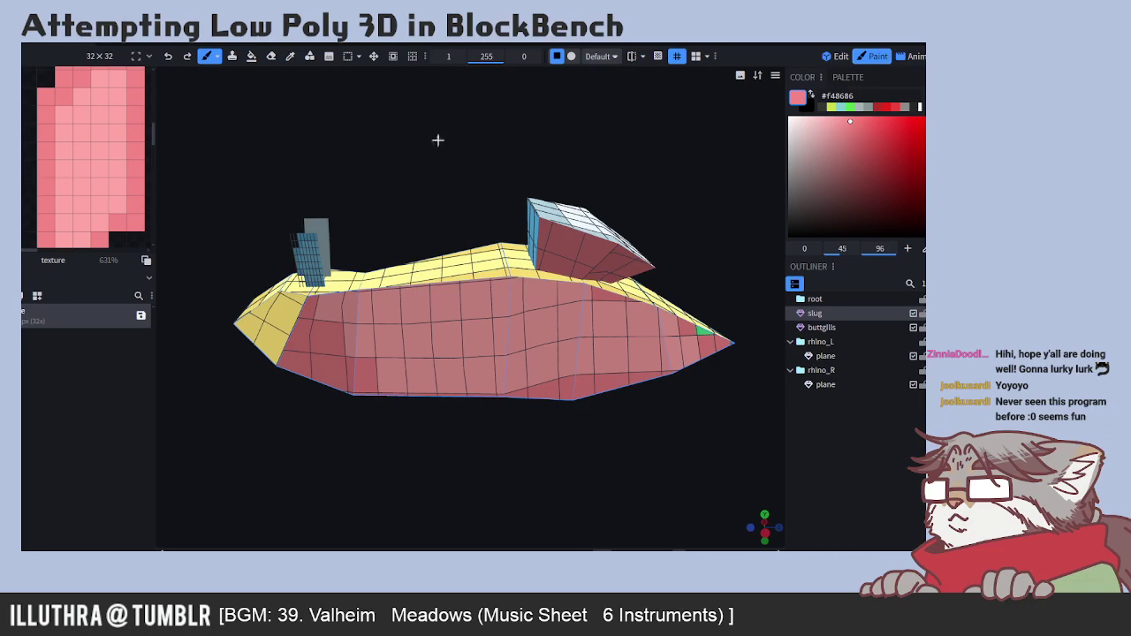
- Return to edit mode and check the slug's front and middle side faces in UV Preview
click(835, 56)
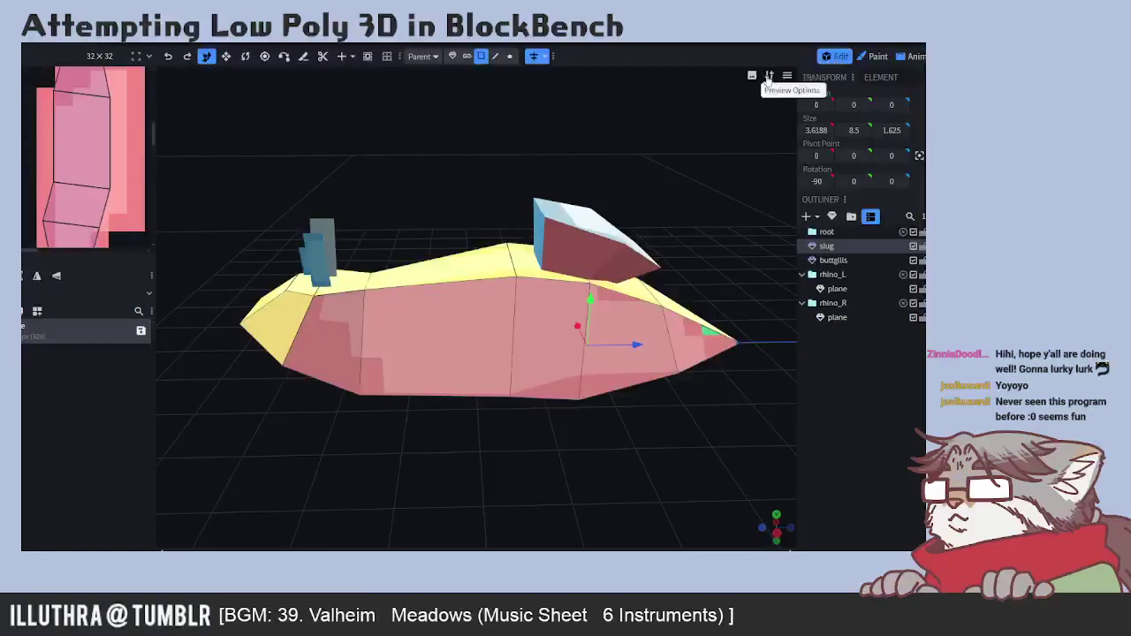
click(326, 332)
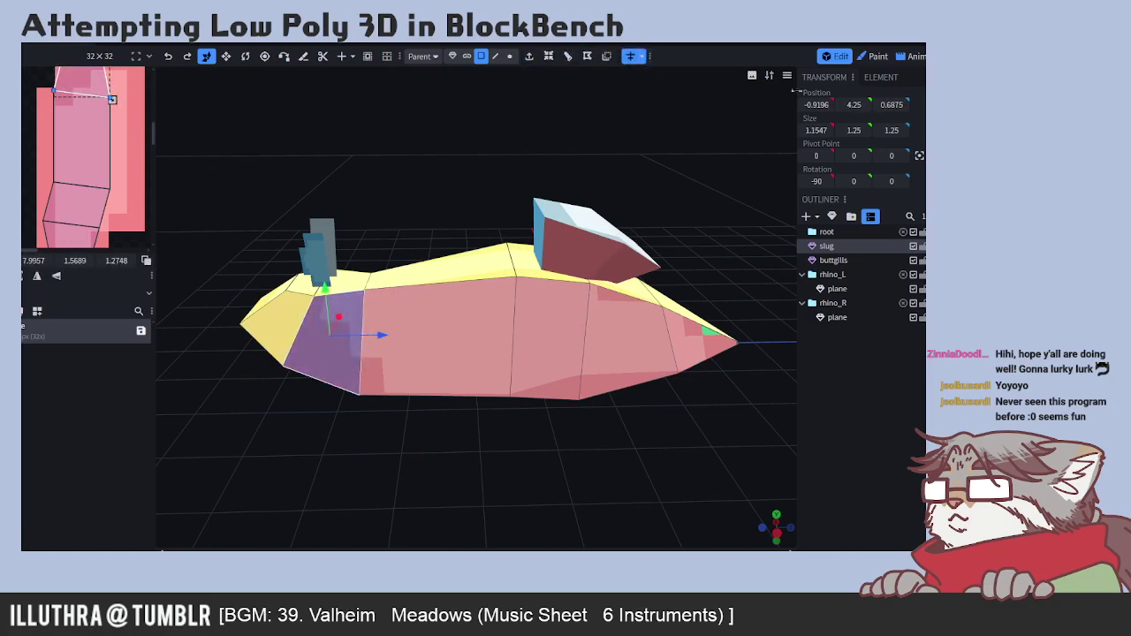
click(752, 75)
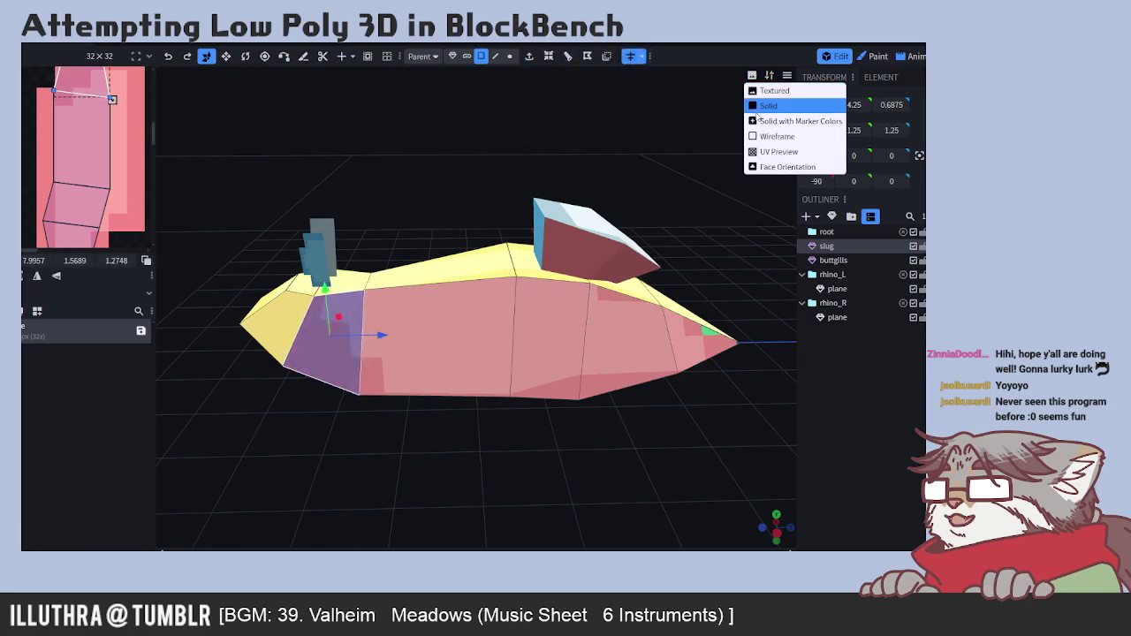
click(777, 152)
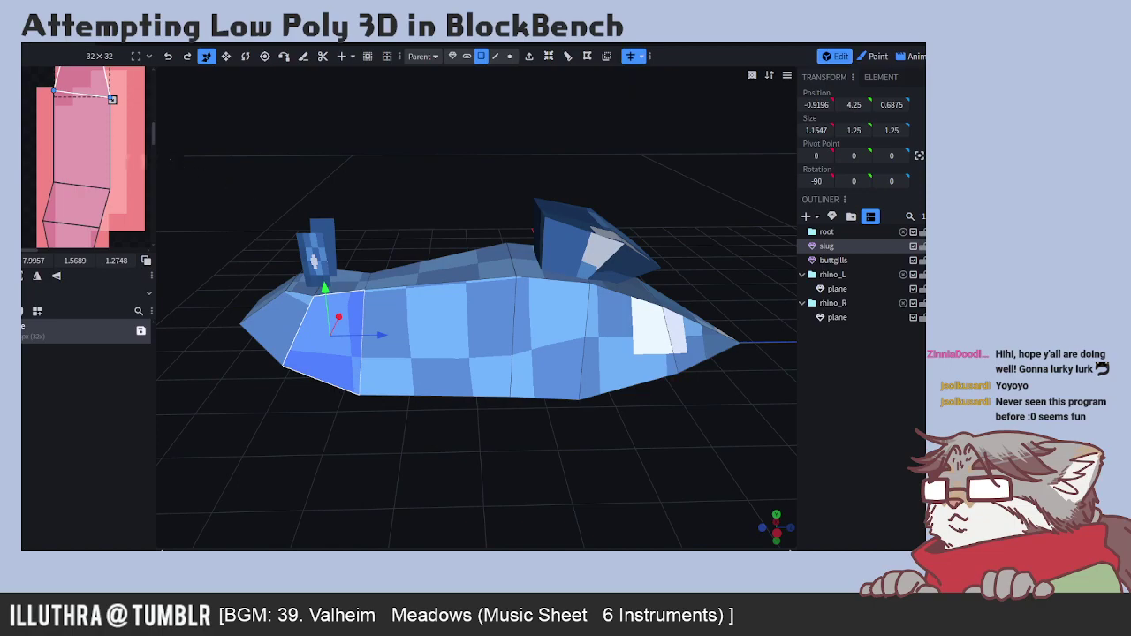
click(82, 142)
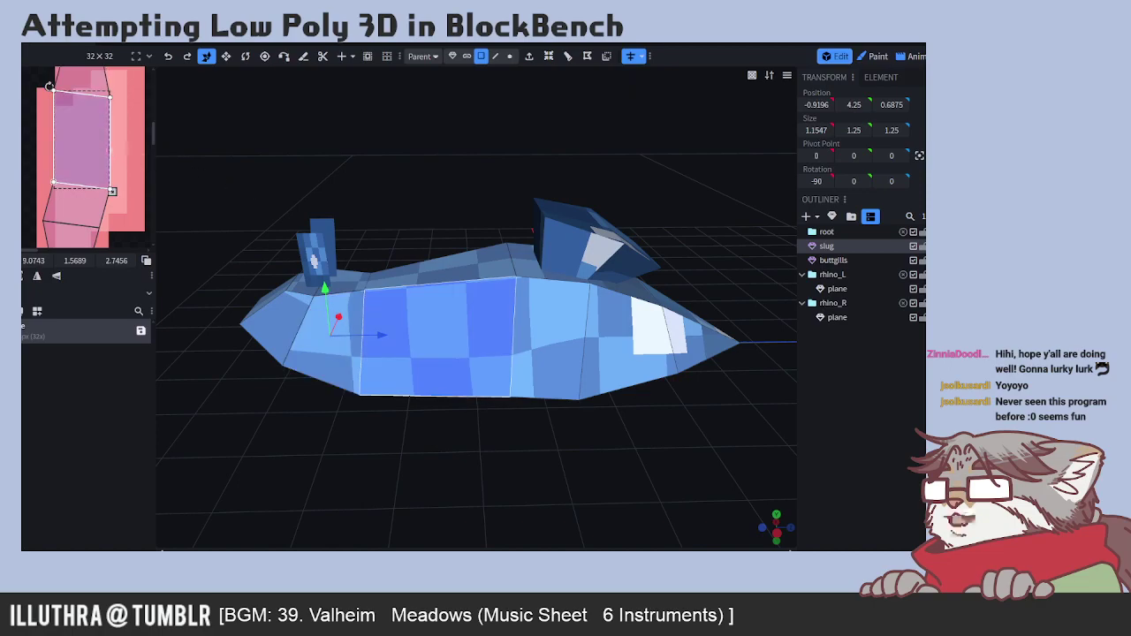
scroll(25, 145, up, 3)
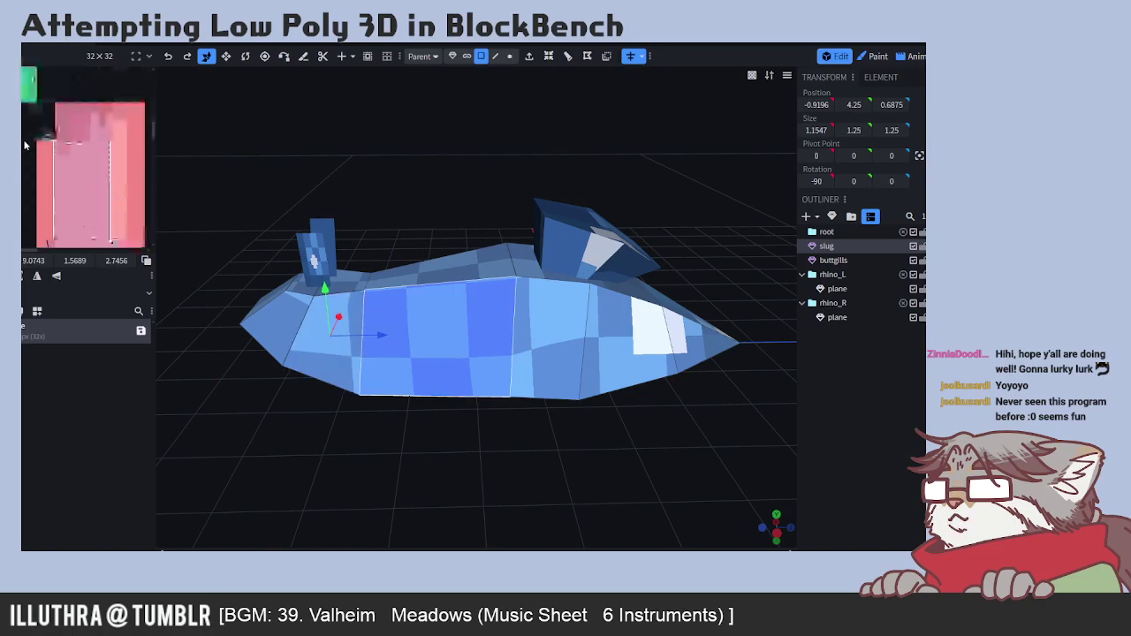
- Undo the pink painting and the rotation of the slug's side UV faces
key(2)
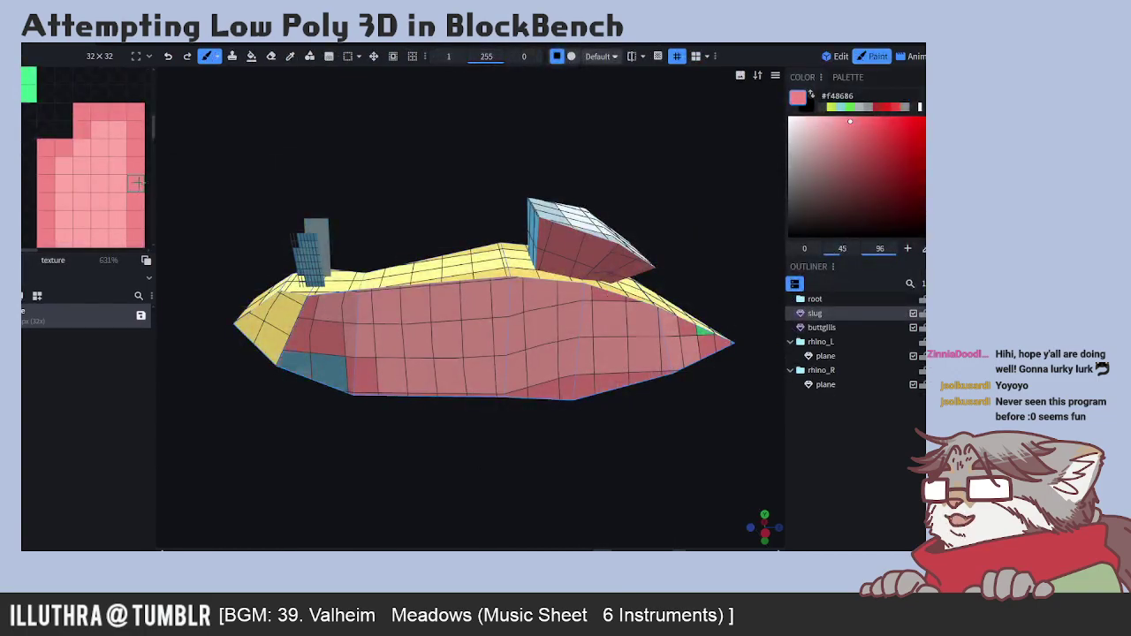
key(1)
click(140, 186)
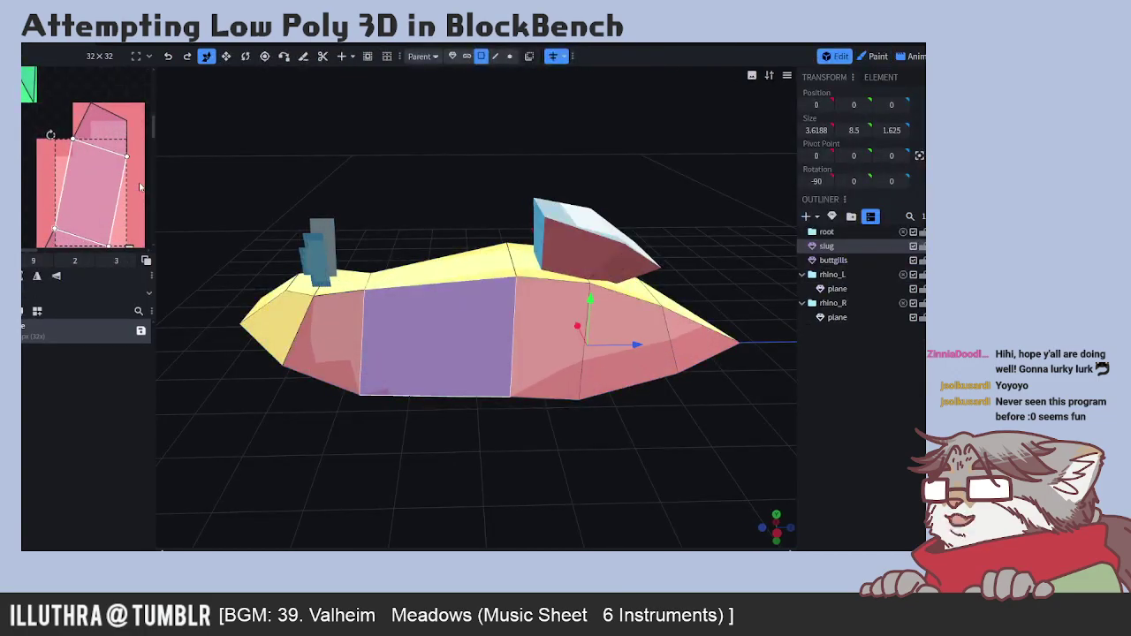
drag(124, 185, 124, 185)
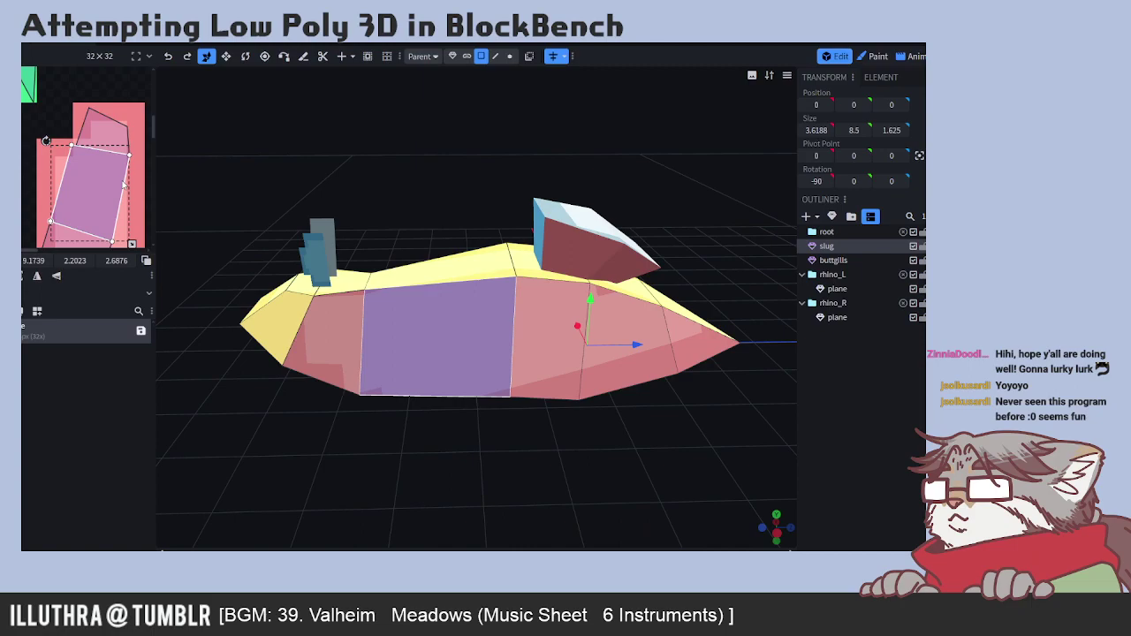
key(ctrl+z)
- Switch the viewport to UV Preview and move the front side face's uppermost UV vertex one pixel left
click(752, 75)
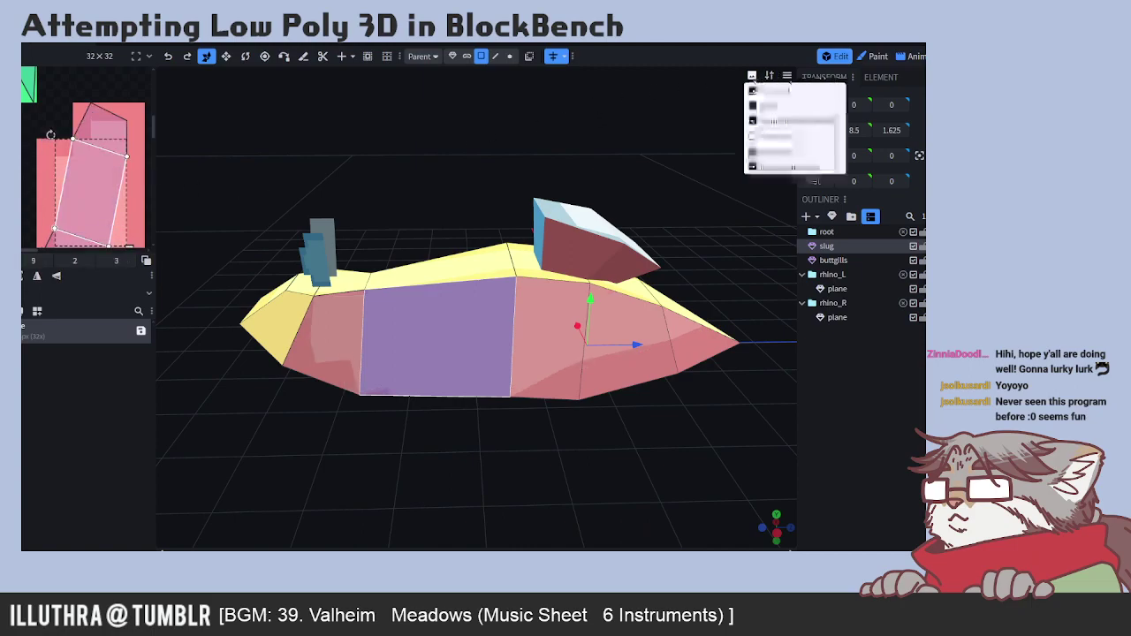
click(778, 151)
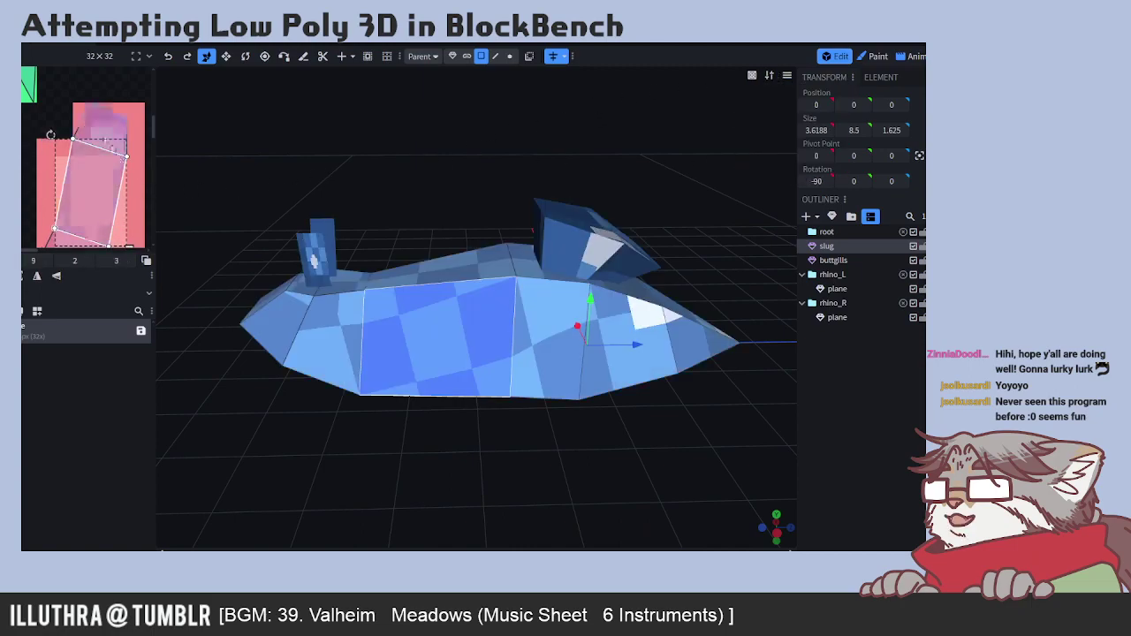
click(323, 341)
drag(89, 102, 71, 100)
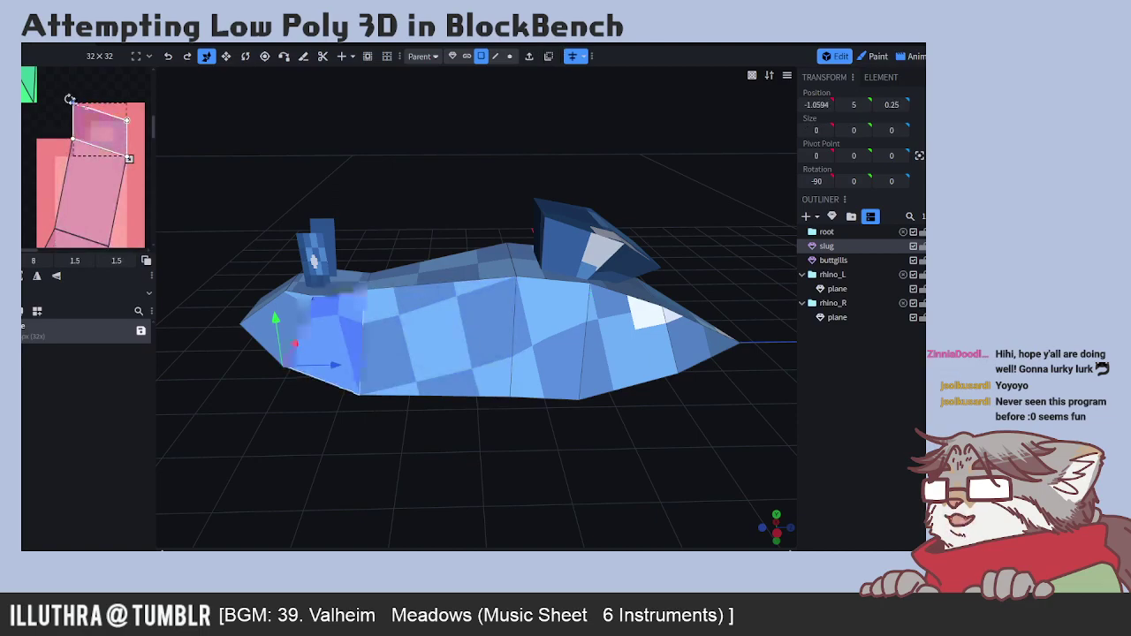
key(Escape)
scroll(34, 131, down, 2)
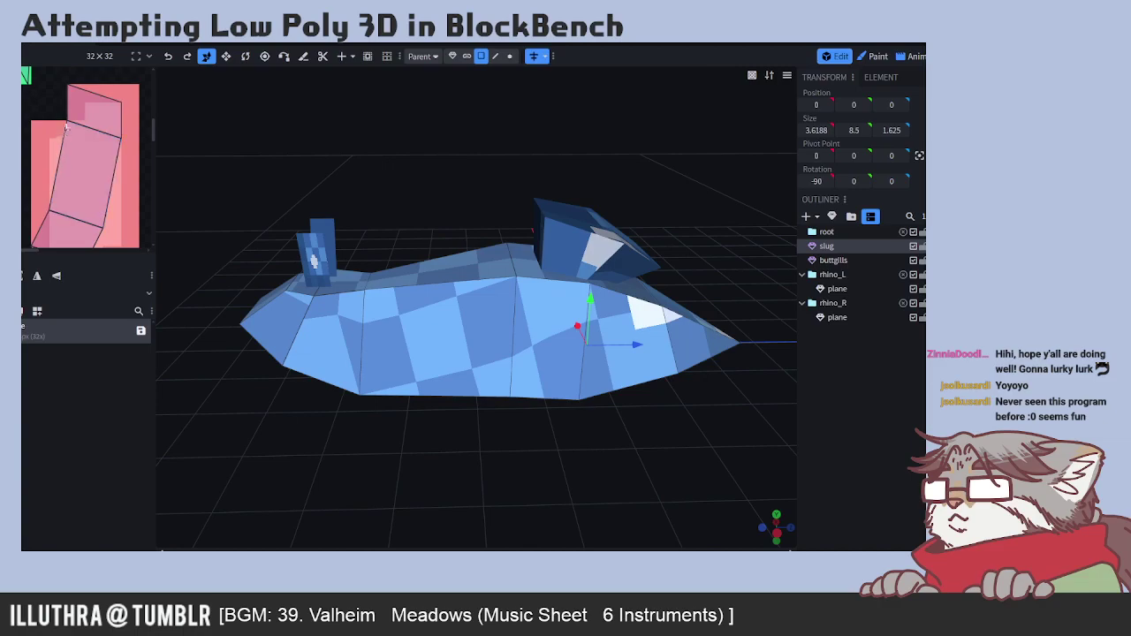
- Align the belly-edge UV vertices of the side faces vertically, moving the front one a pixel left and the rear one a pixel right
click(65, 126)
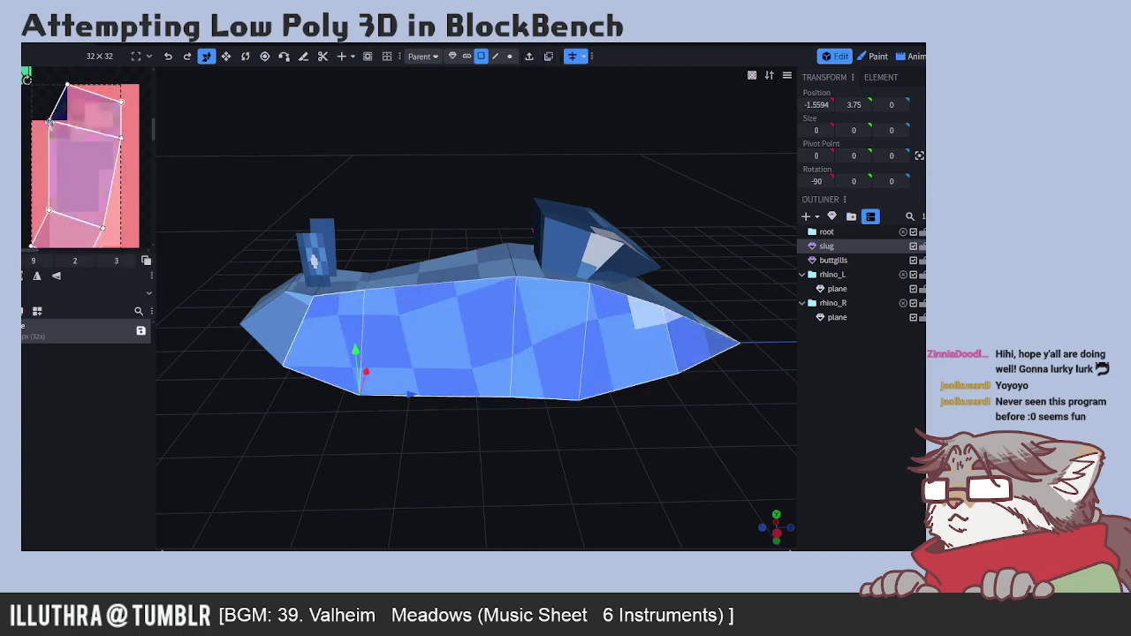
scroll(38, 126, up, 3)
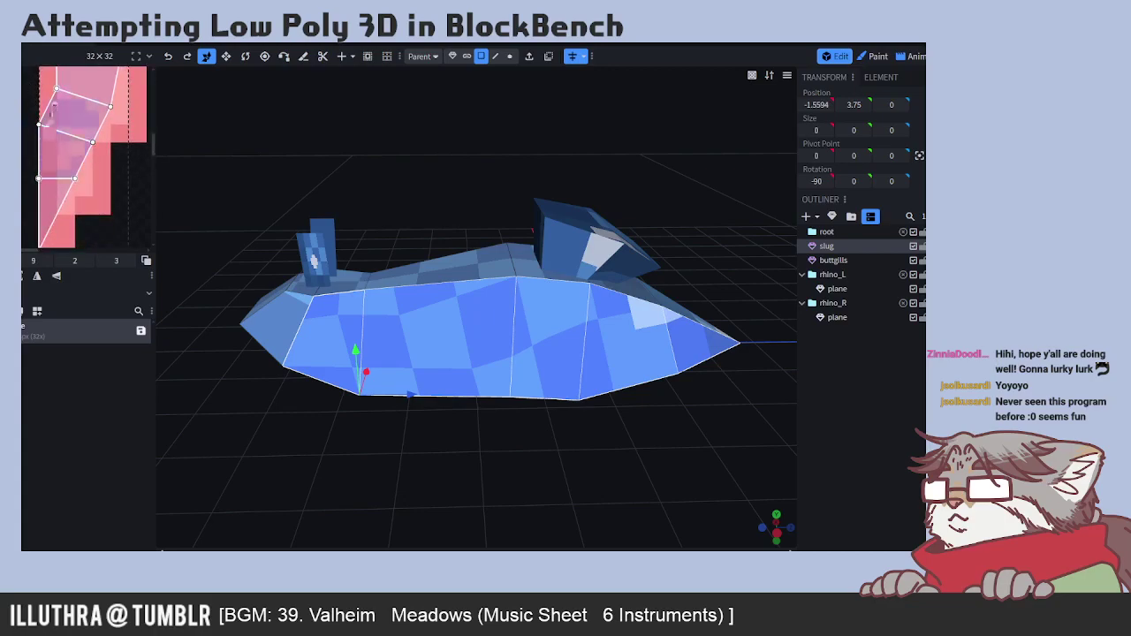
key(Escape)
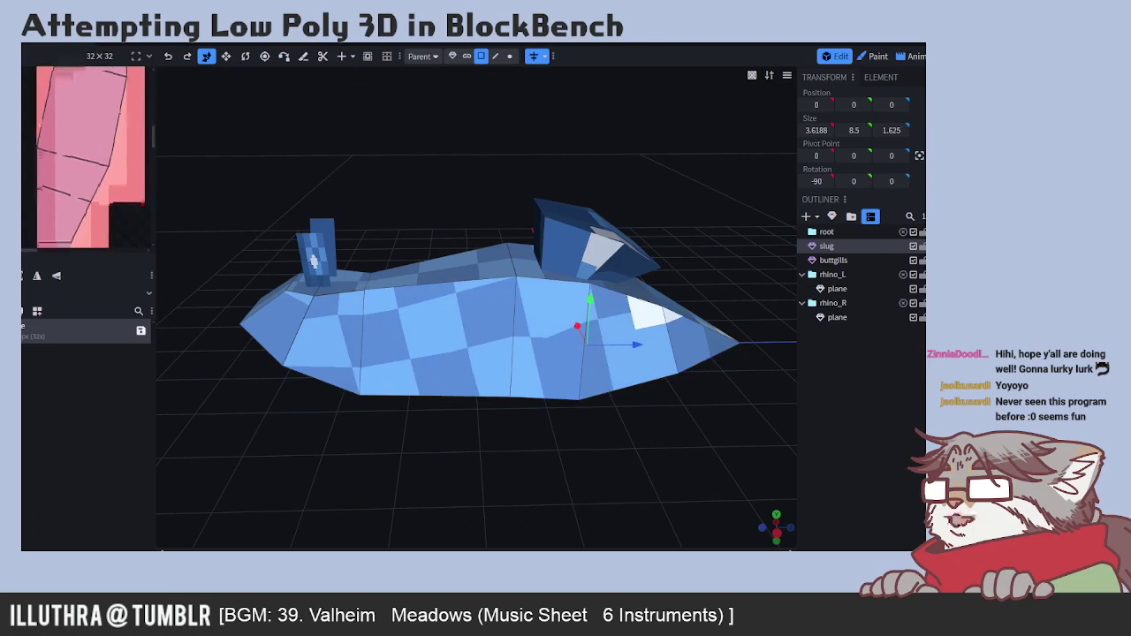
key(ctrl+a)
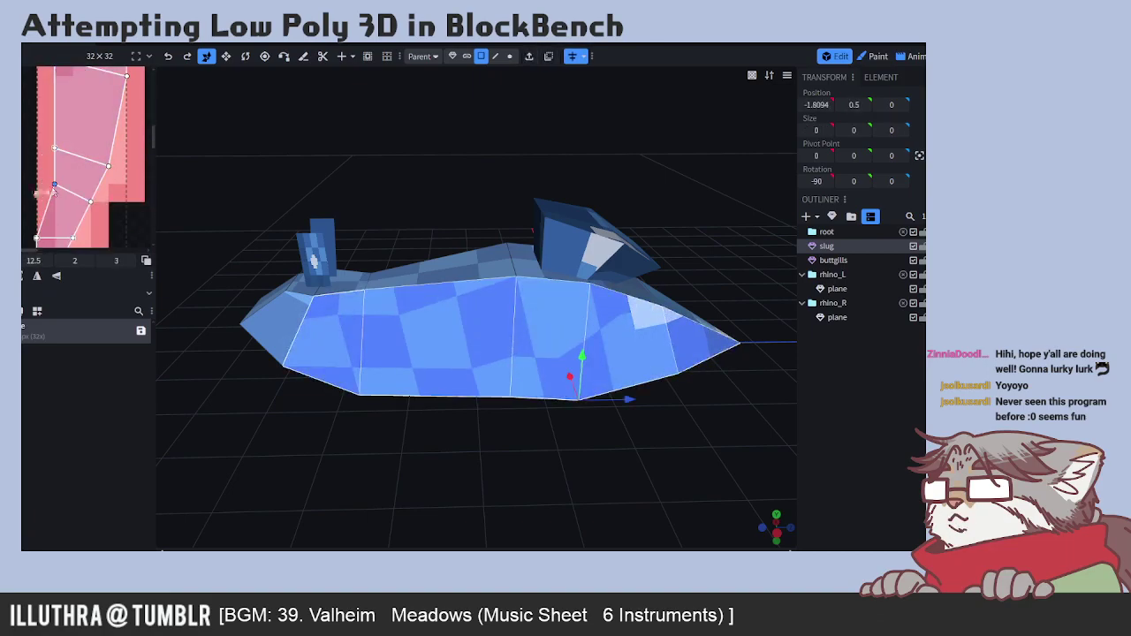
key(Escape)
- Move the tail's belly-edge UV vertex and the tail tip vertex one pixel right, in line with the straight belly edge
scroll(24, 176, down, 3)
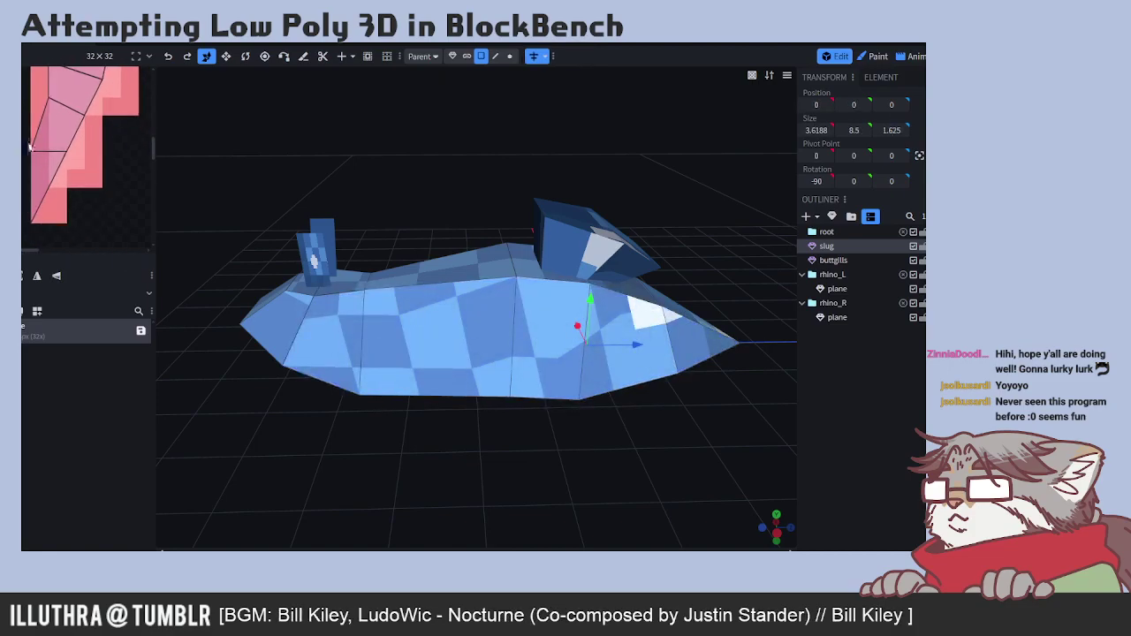
click(34, 163)
click(40, 175)
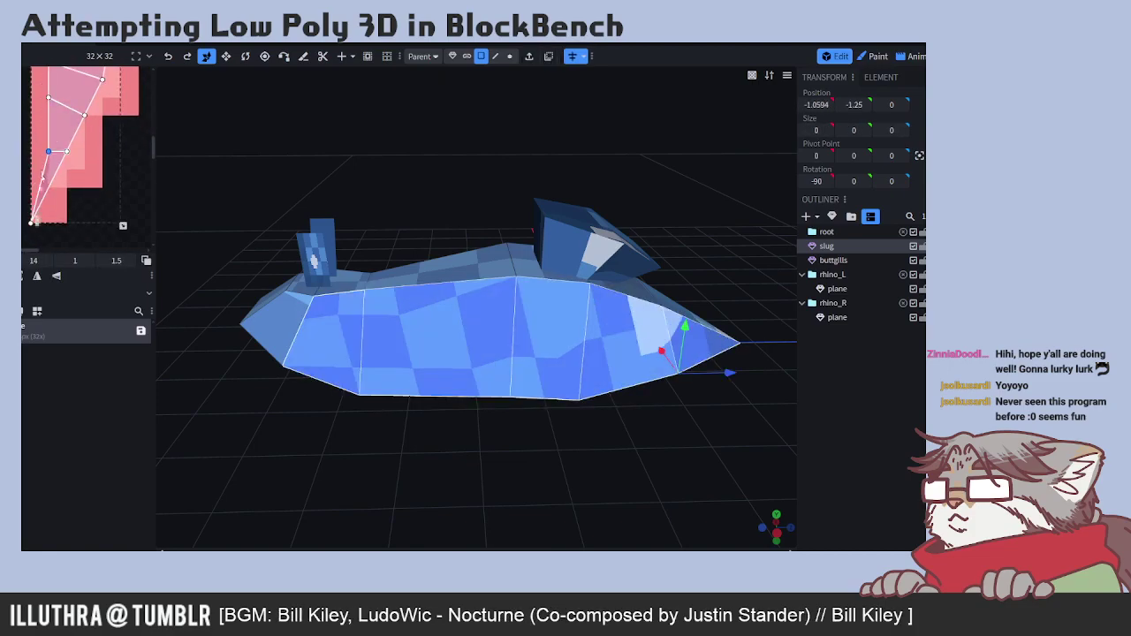
click(37, 208)
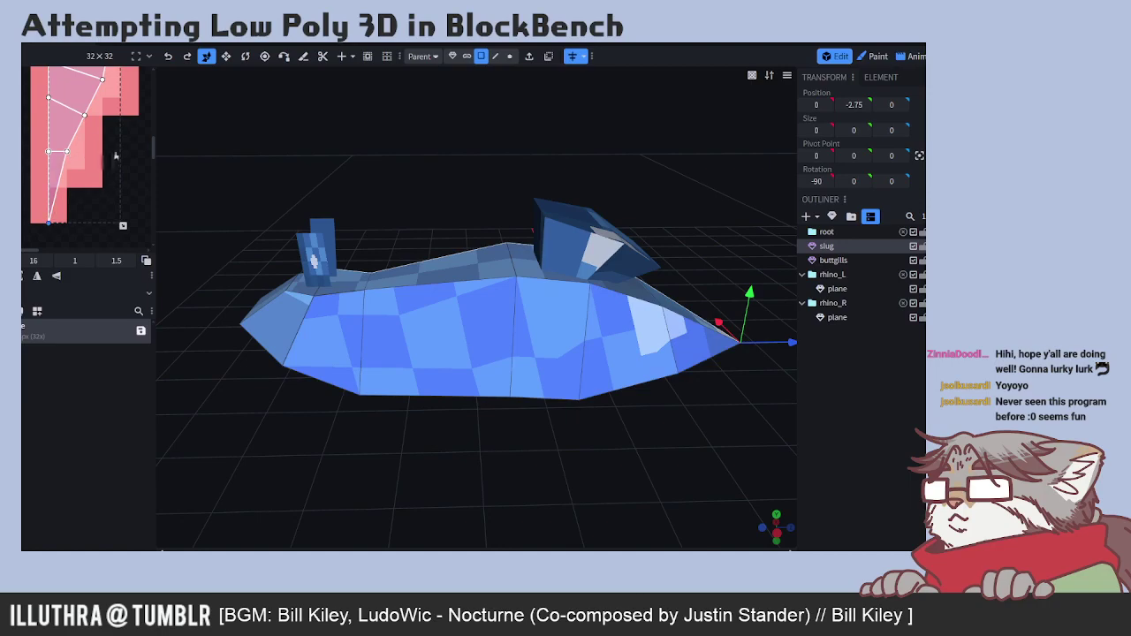
- Try moving the tail's upper-edge UV vertex one pixel outward, and return it to its place
click(64, 152)
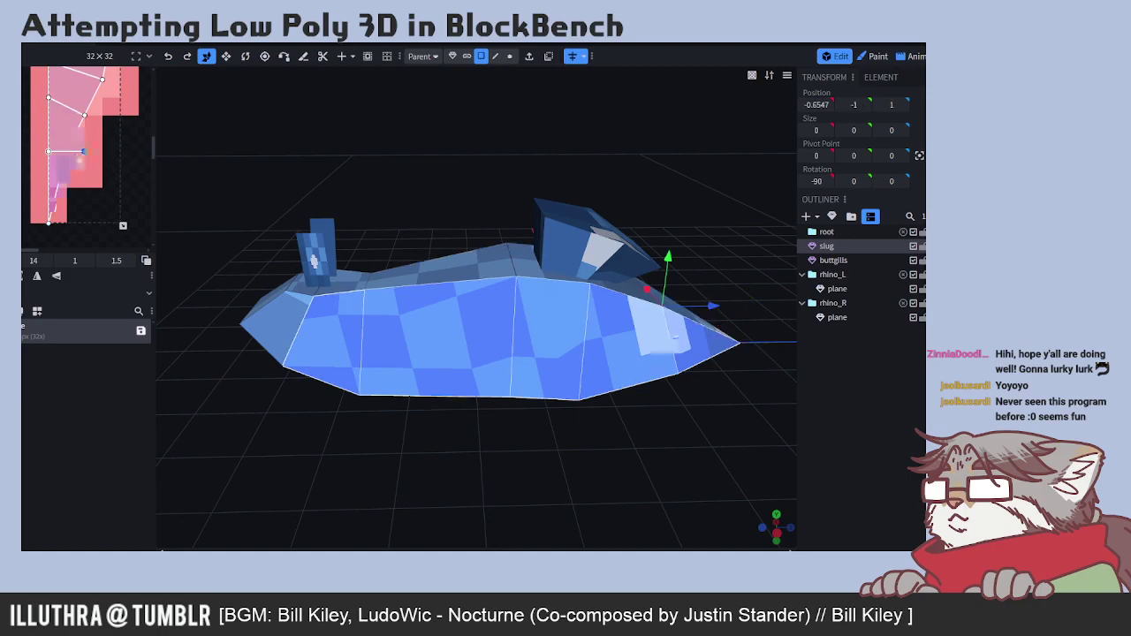
click(81, 156)
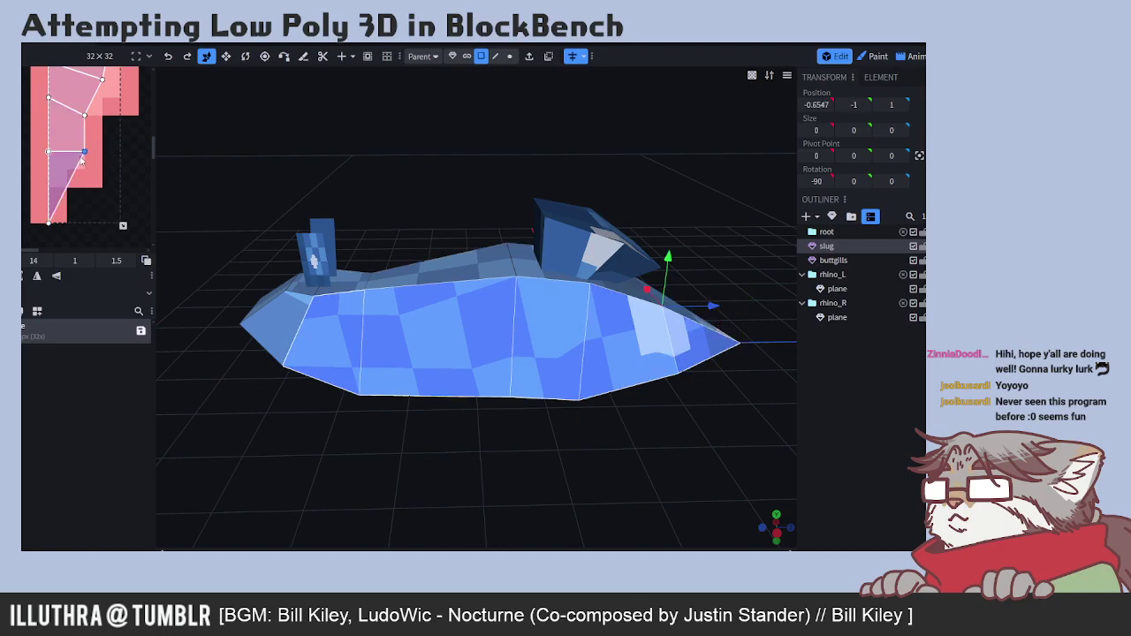
drag(77, 160, 70, 156)
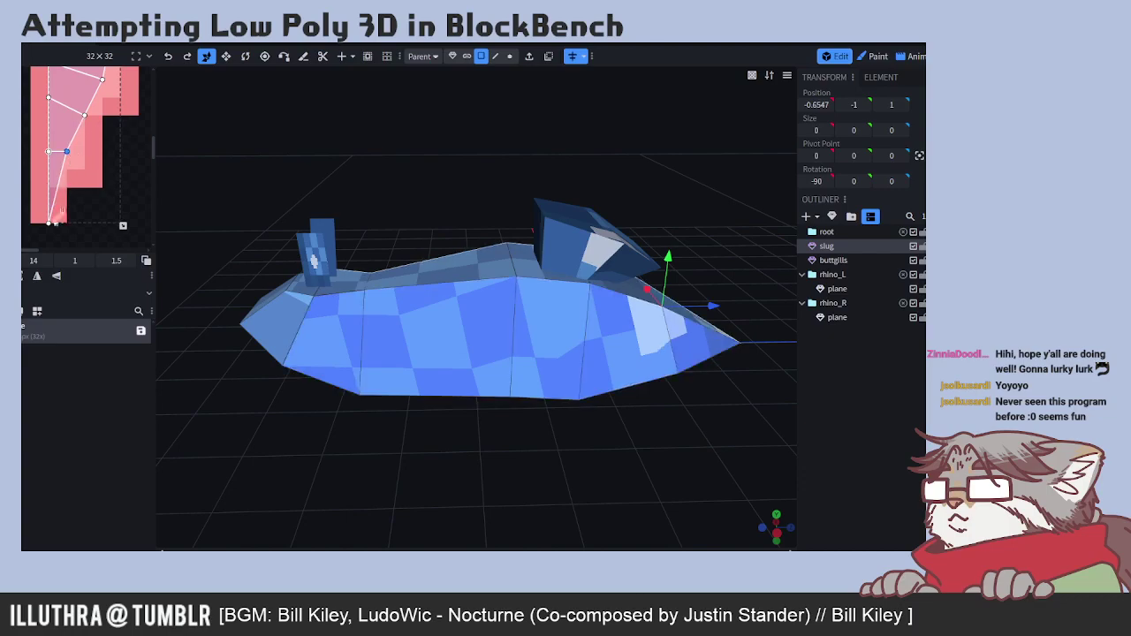
- Move the tail tip UV vertex one pixel up, and raise the mid-body upper-edge vertex one pixel, level with its belly-edge counterpart
click(49, 219)
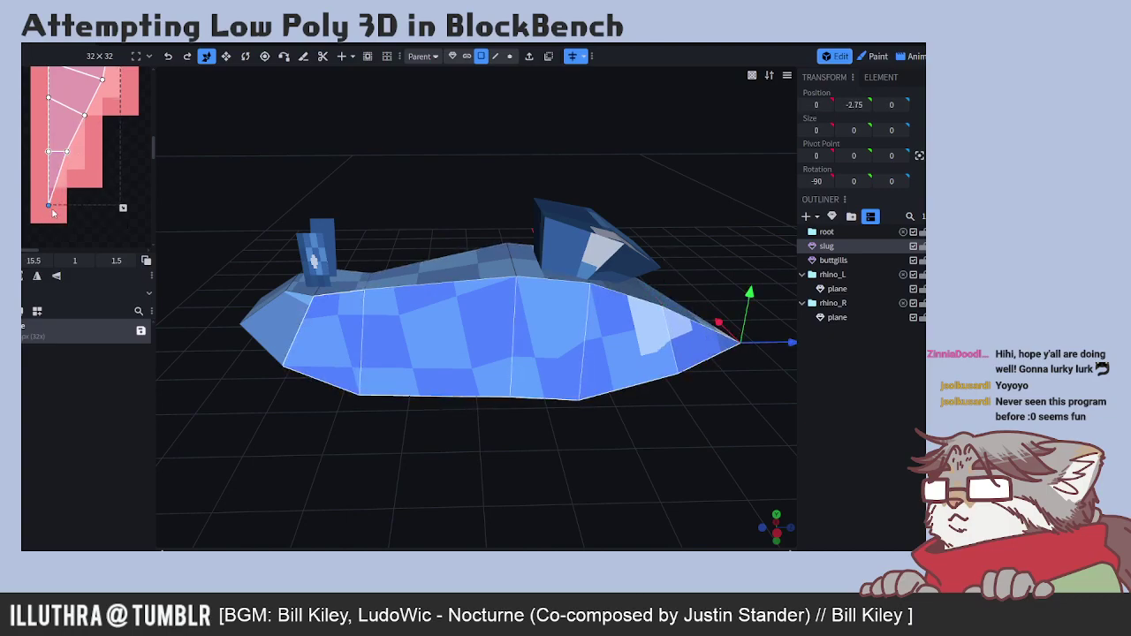
scroll(62, 201, up, 2)
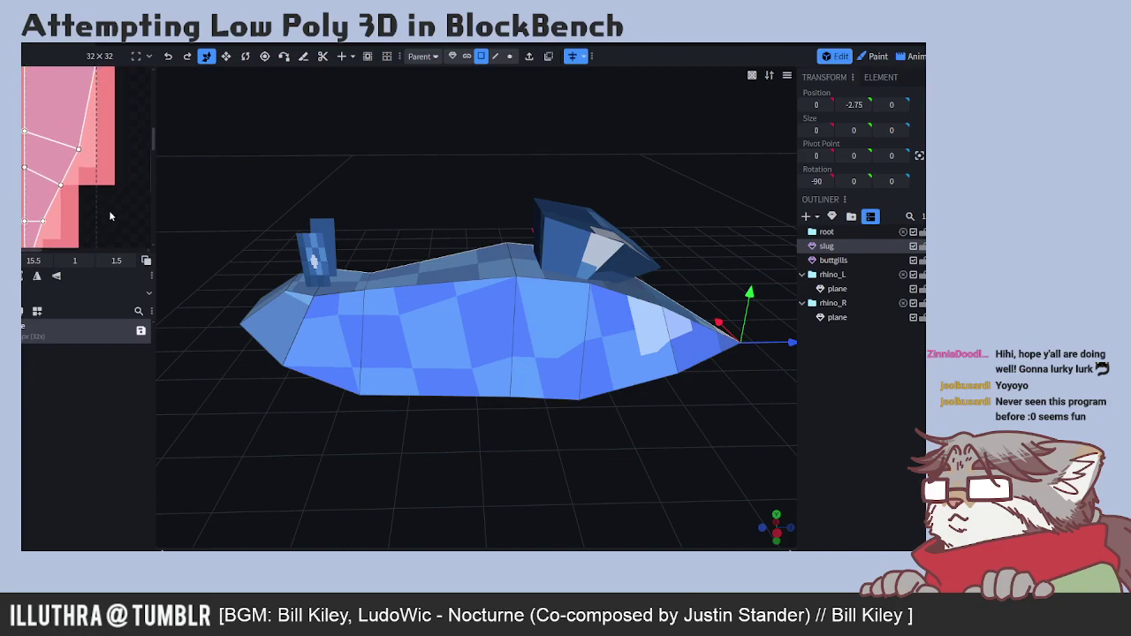
click(57, 188)
drag(58, 187, 124, 140)
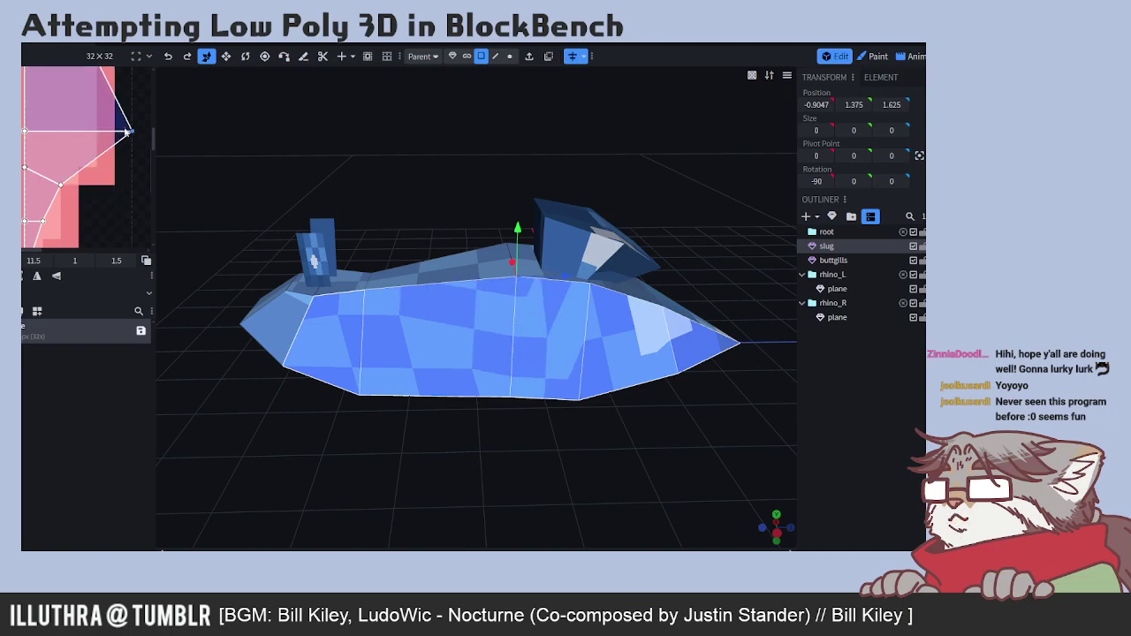
drag(113, 133, 77, 133)
scroll(78, 131, up, 3)
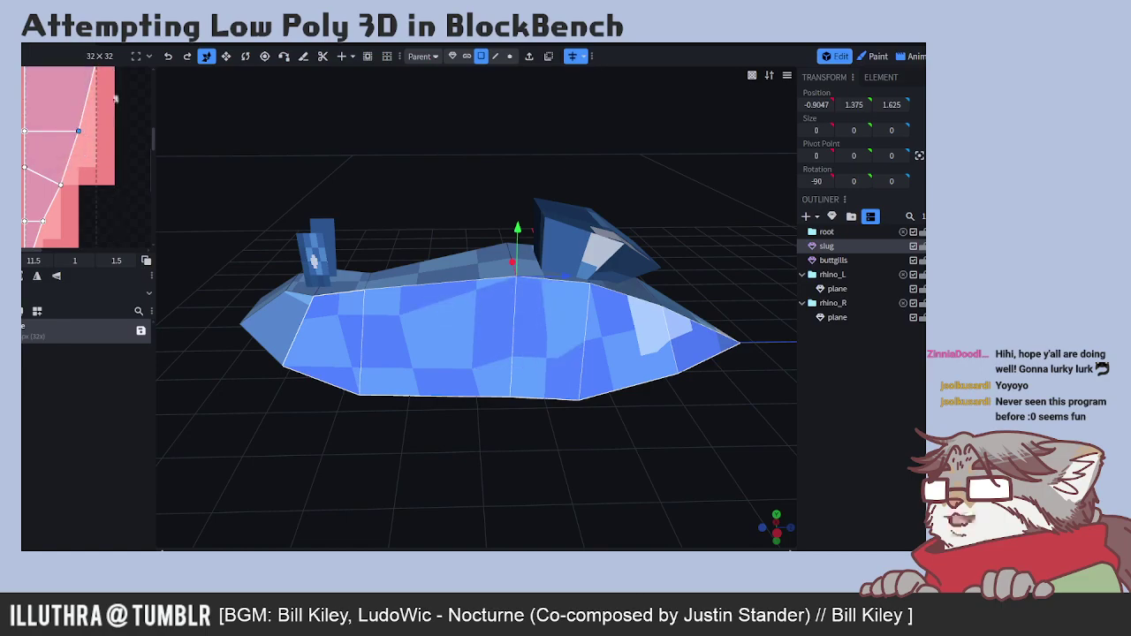
- Try moving the two front upper-edge UV vertices one pixel left, vertically in line with the mid-body vertex
drag(89, 140, 71, 143)
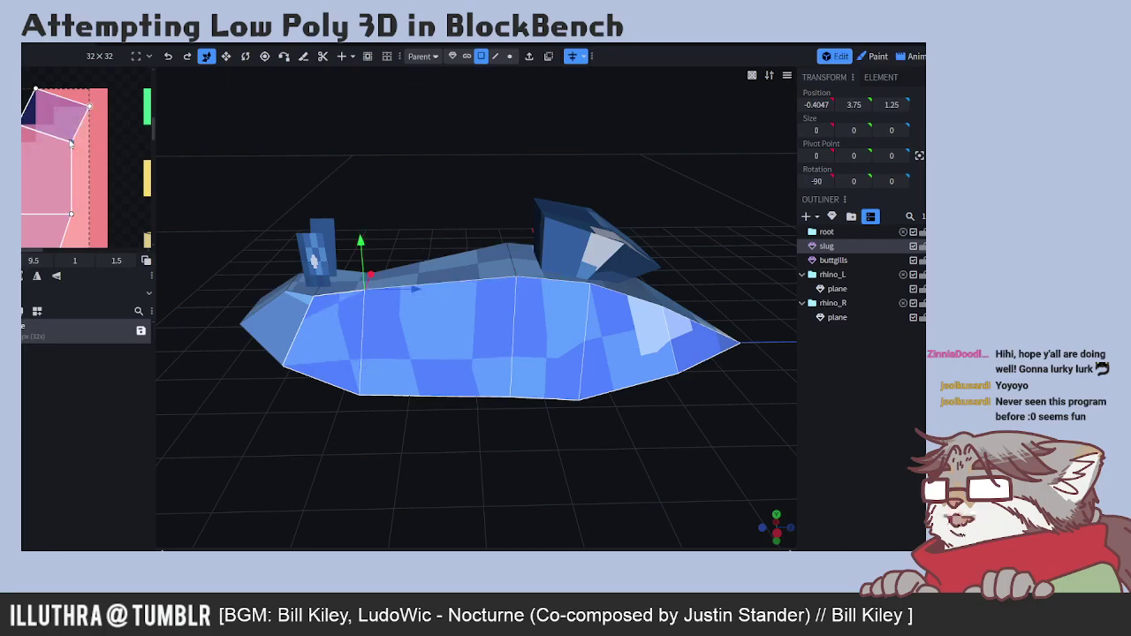
click(87, 105)
drag(88, 105, 70, 103)
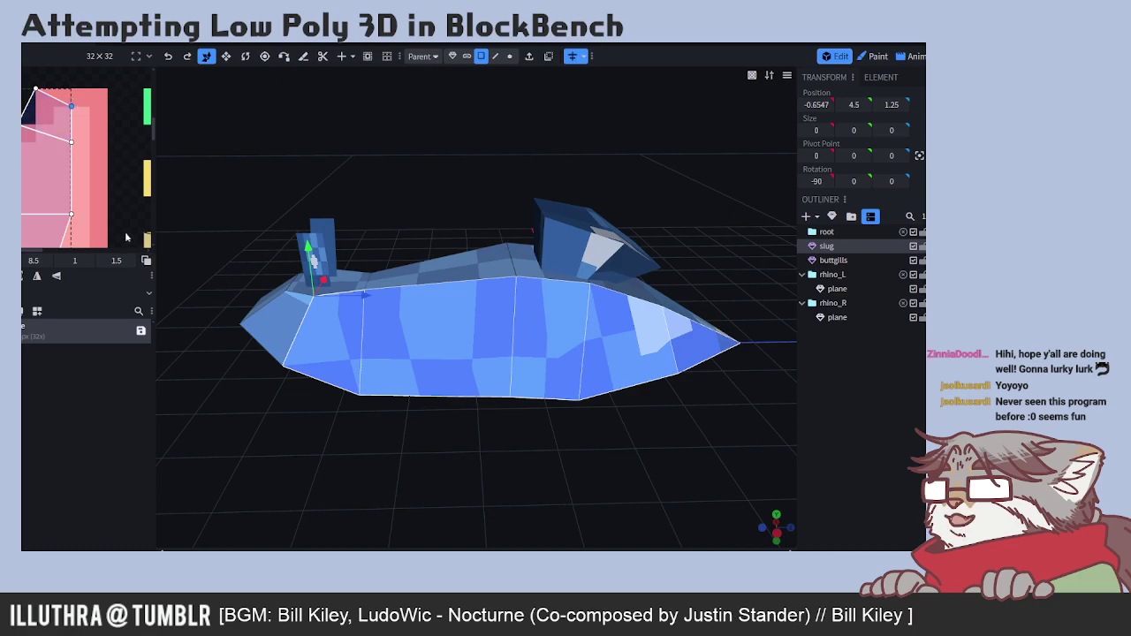
- Move the front three upper-edge UV vertices two pixels right, along the outer border of the pink side texture
drag(72, 107, 104, 151)
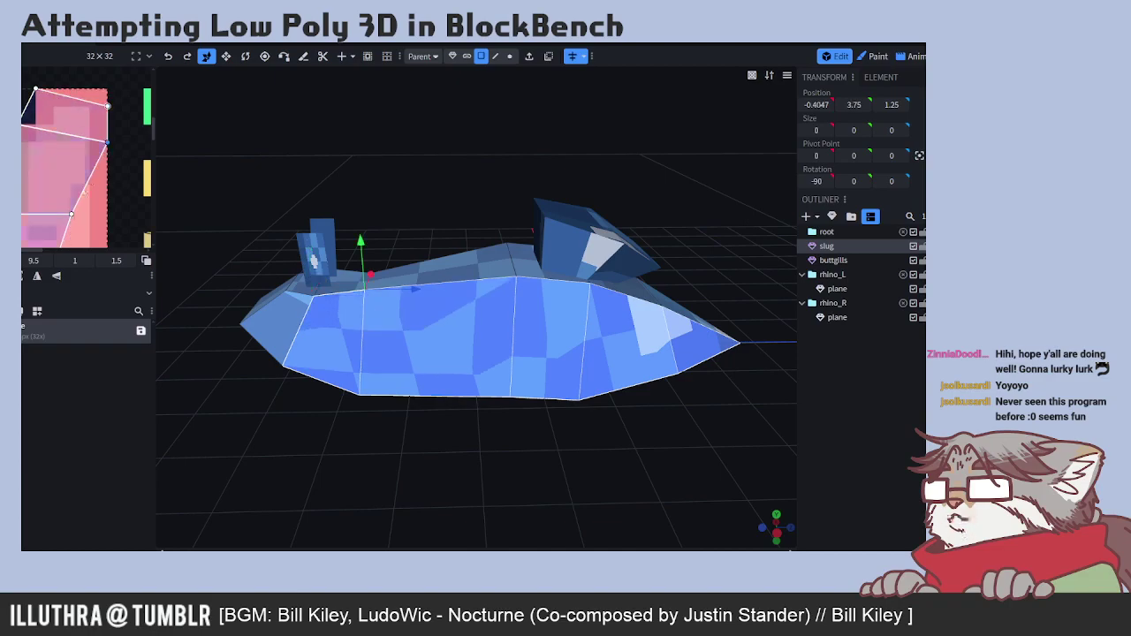
drag(70, 216, 106, 221)
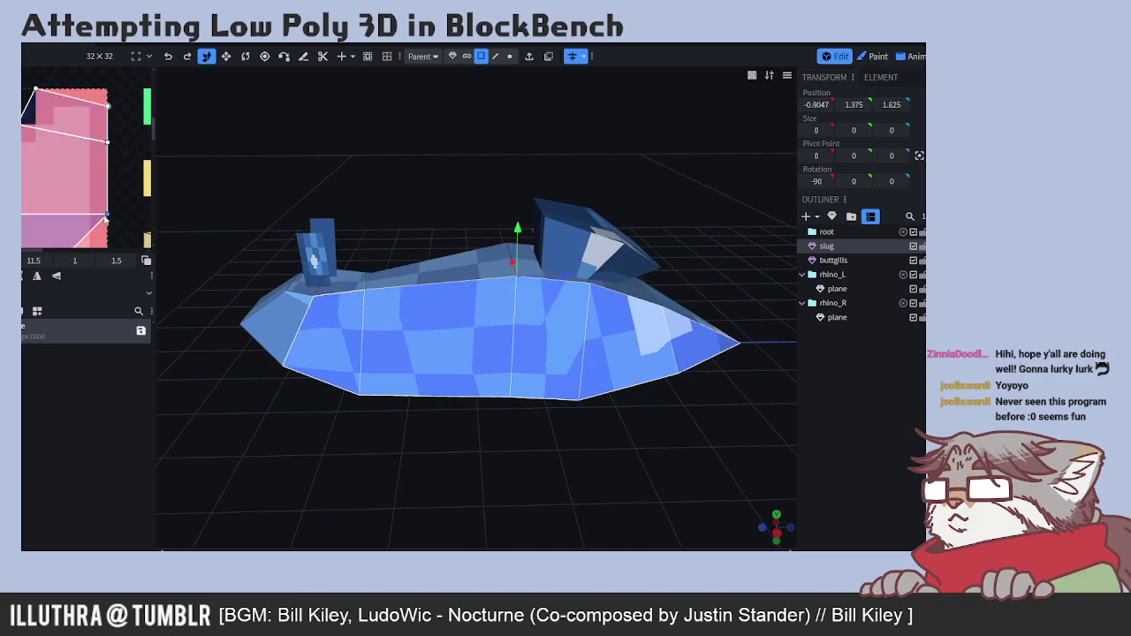
scroll(112, 238, down, 3)
- Move the rear-body upper-edge UV vertex three pixels right and the tail's upper-edge vertex two pixels right
click(47, 183)
drag(48, 183, 103, 184)
drag(32, 221, 65, 227)
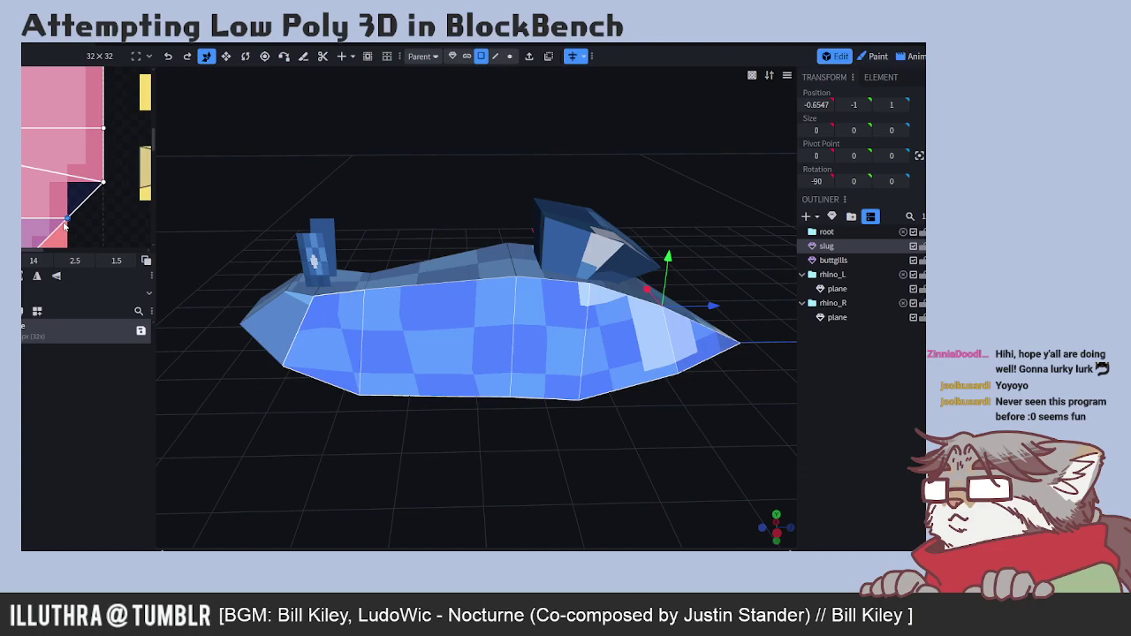
scroll(96, 144, down, 2)
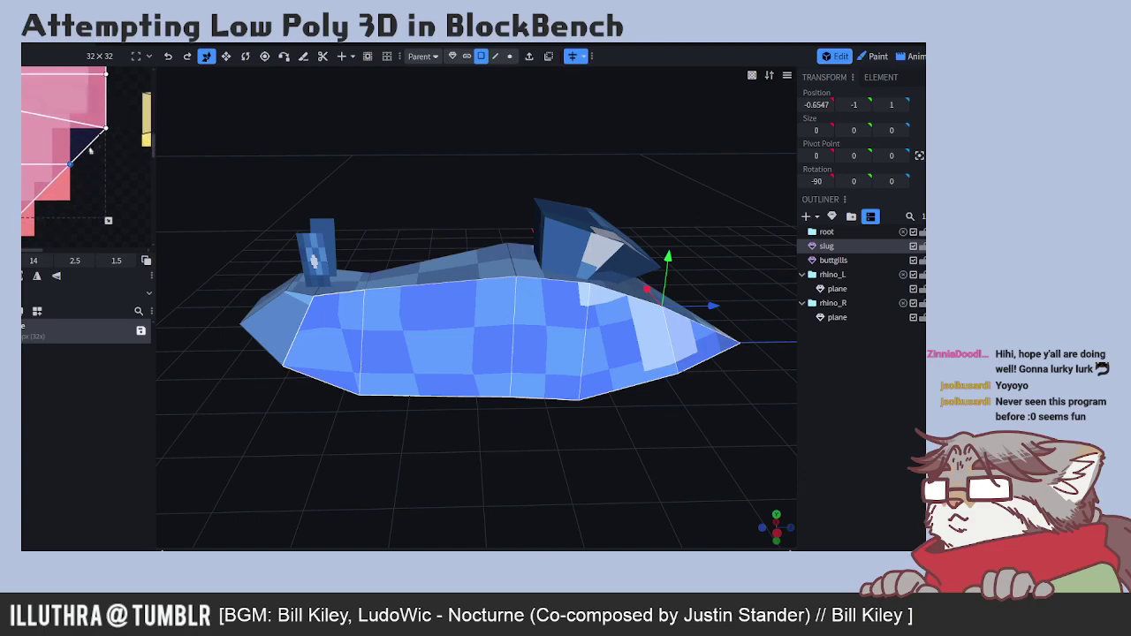
mouse_move(70, 164)
mouse_down()
mouse_move(69, 181)
mouse_move(71, 166)
mouse_up()
- Pull the rear-body upper-edge UV vertex one pixel back towards the belly edge so the outline tapers to the tail
scroll(111, 177, up, 2)
click(100, 195)
drag(100, 195, 90, 191)
scroll(104, 207, down, 3)
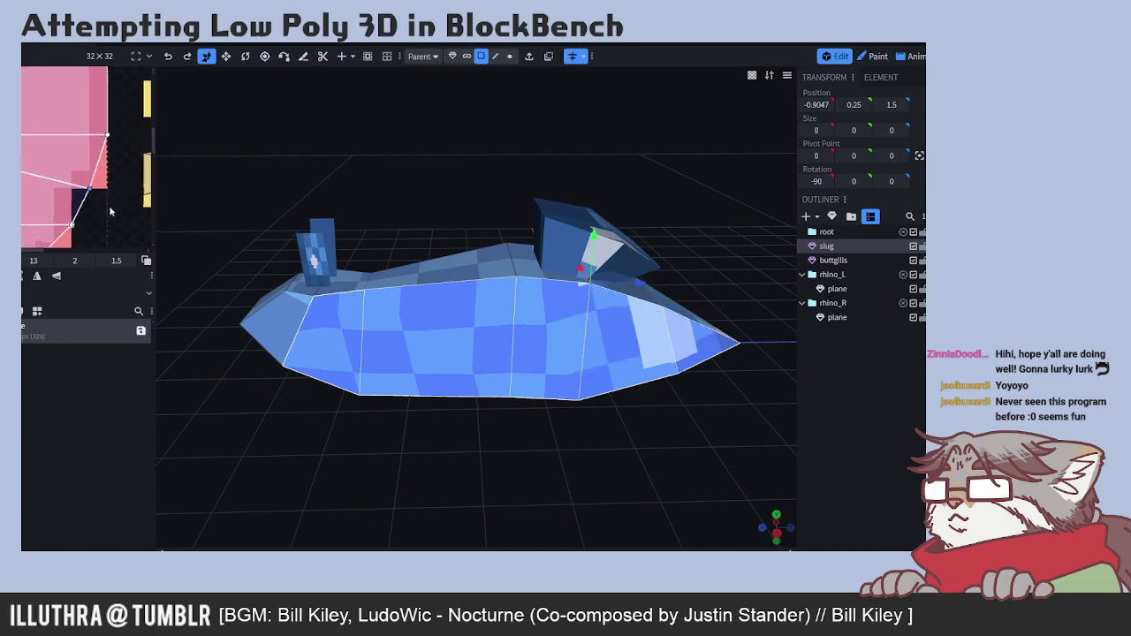
middle_drag(121, 167, 122, 160)
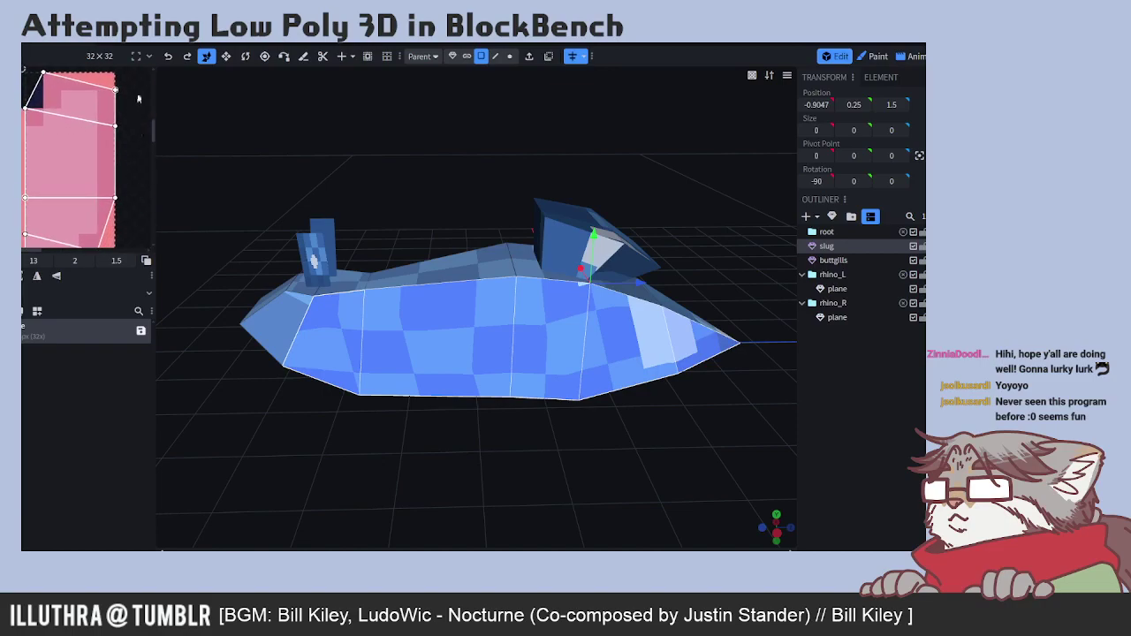
- Try shifting the front face's two uppermost UV vertices by one pixel, and return both to their places
click(52, 77)
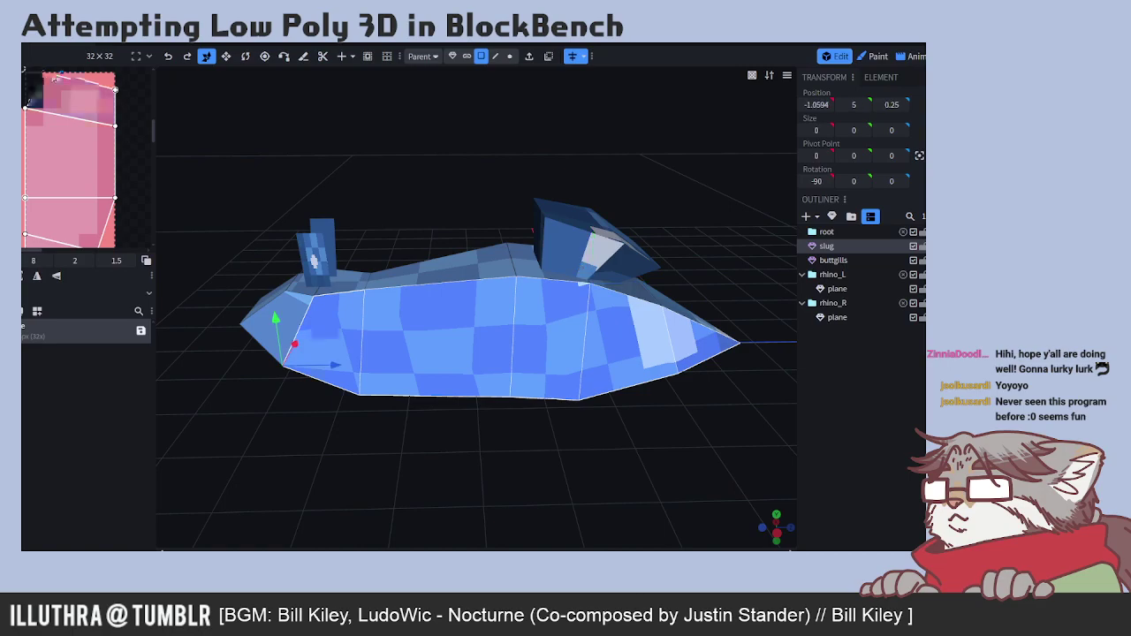
drag(53, 78, 50, 78)
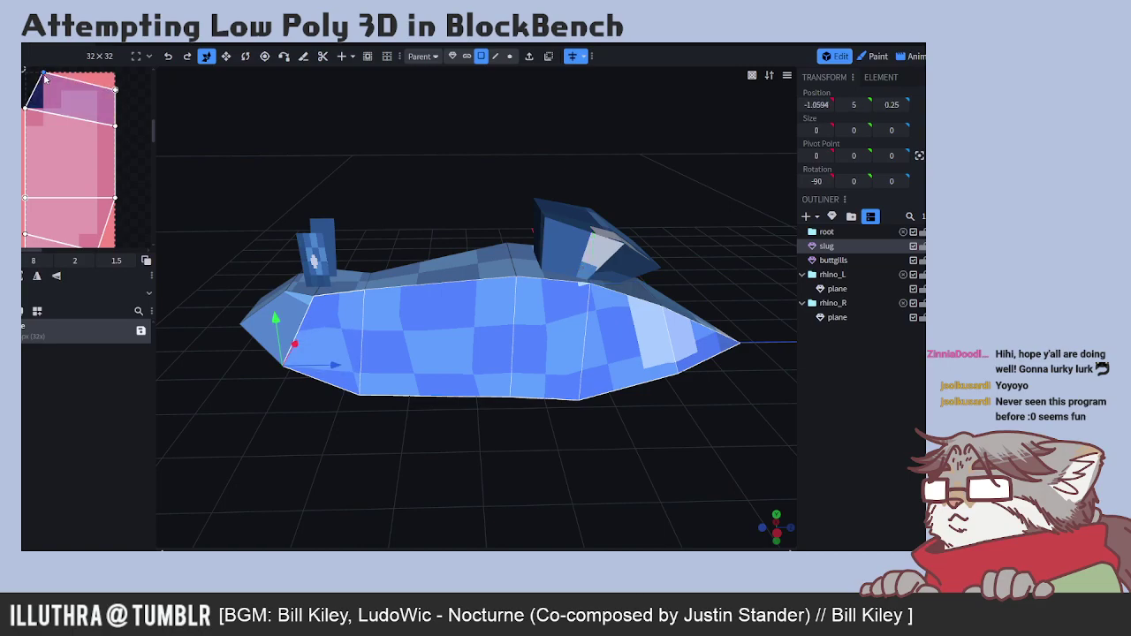
click(99, 90)
drag(100, 90, 101, 78)
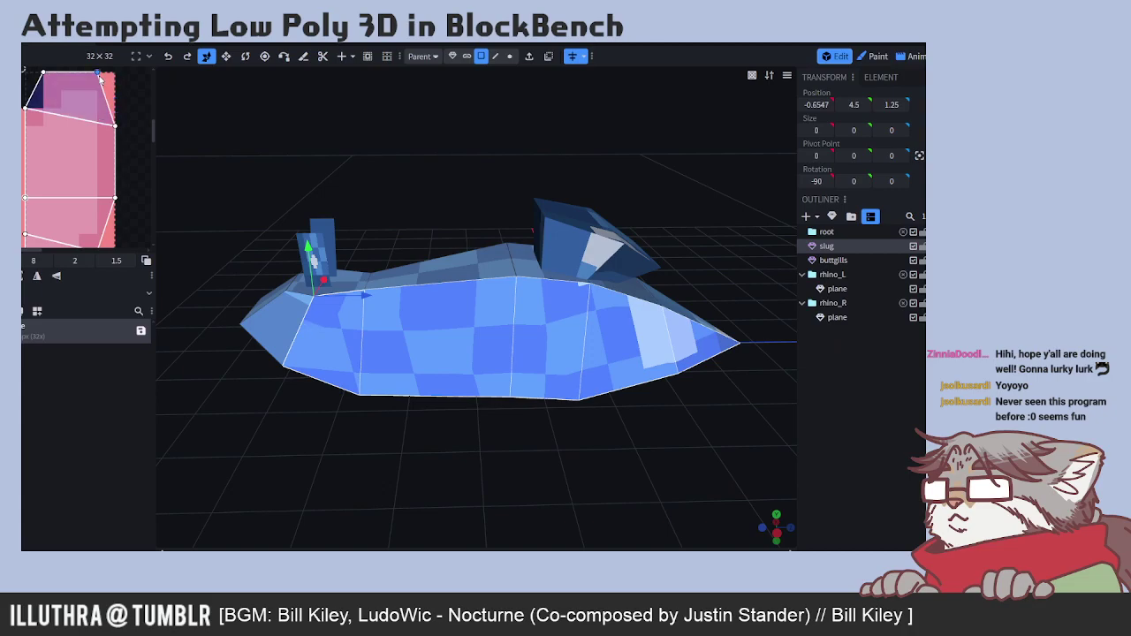
drag(100, 79, 114, 87)
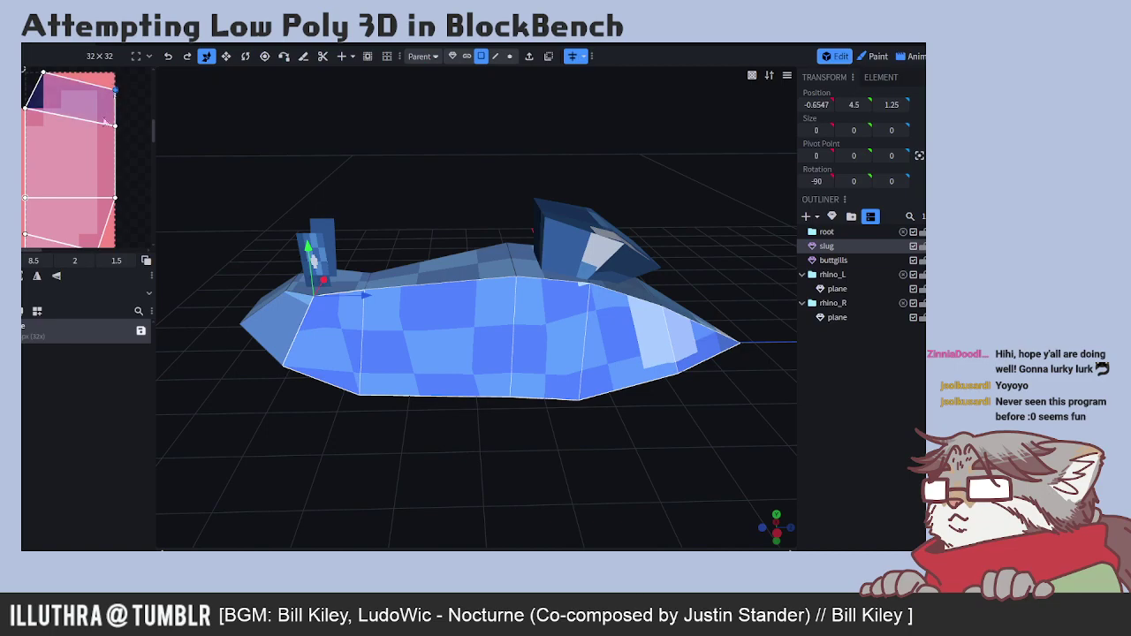
- In Paint mode, fill the unpainted gaps under the side UVs at the front corner and near the tail with pink #f48686
scroll(102, 123, up, 3)
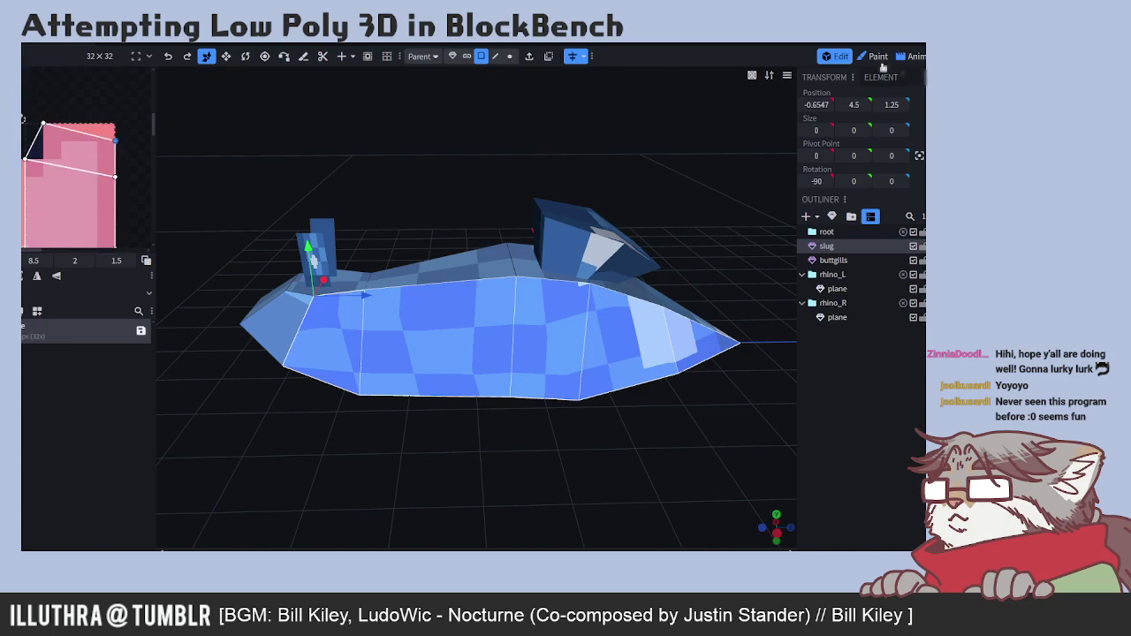
click(877, 59)
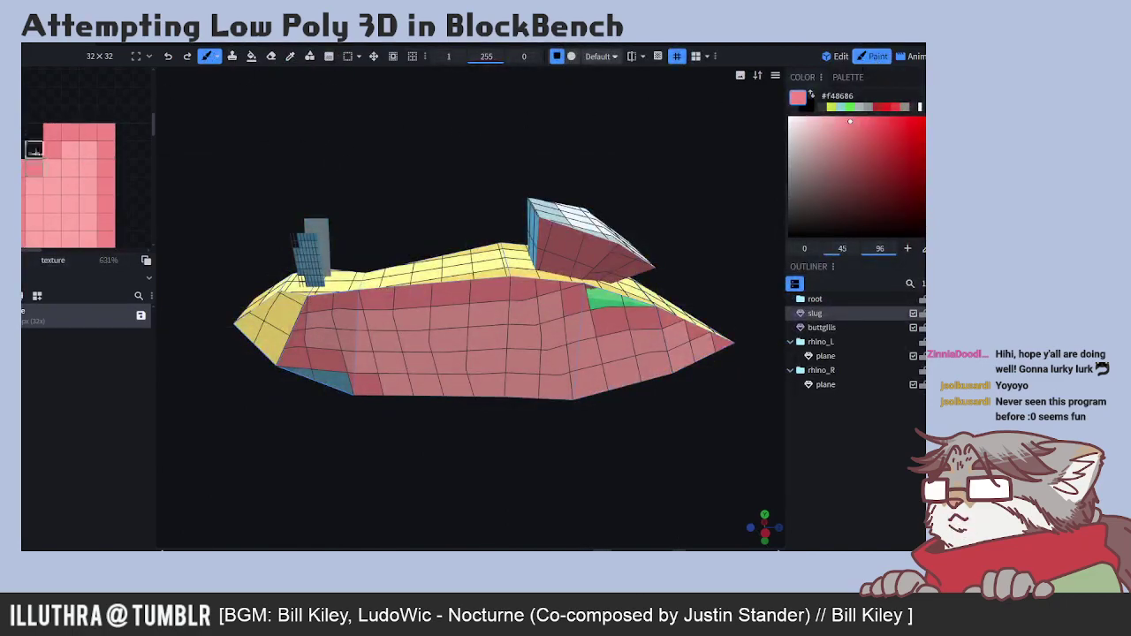
click(34, 133)
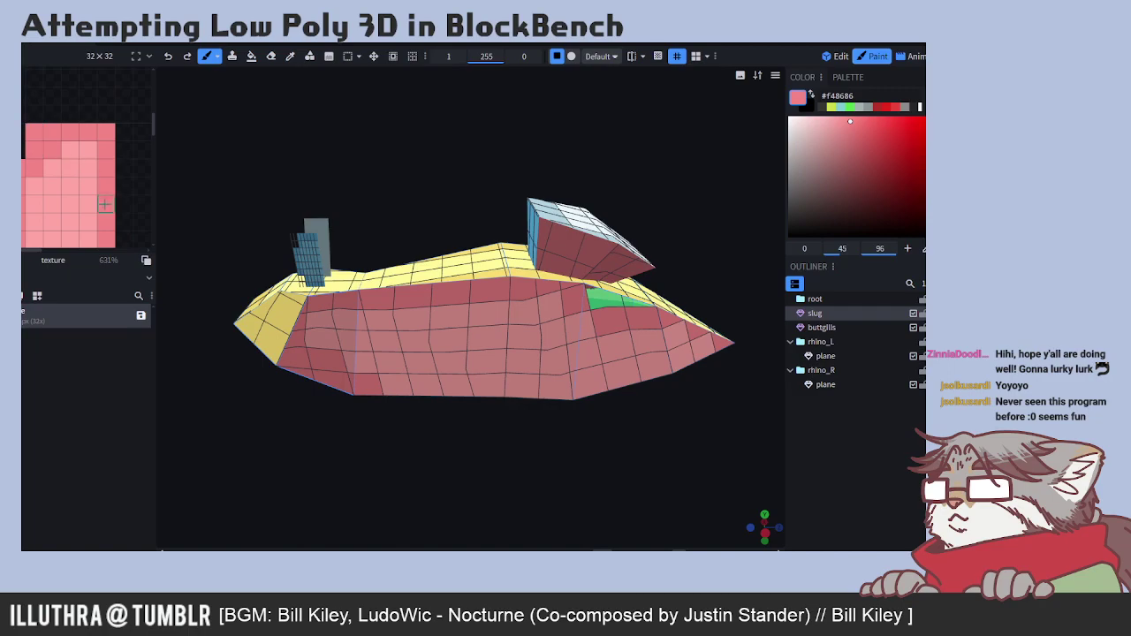
scroll(126, 202, down, 3)
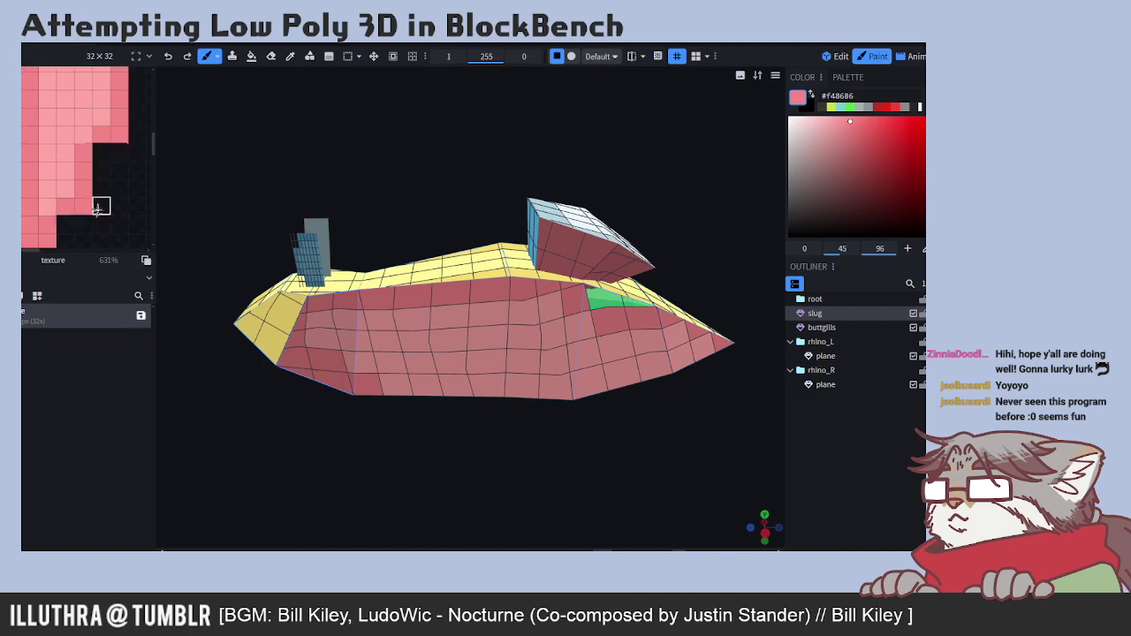
scroll(80, 151, down, 2)
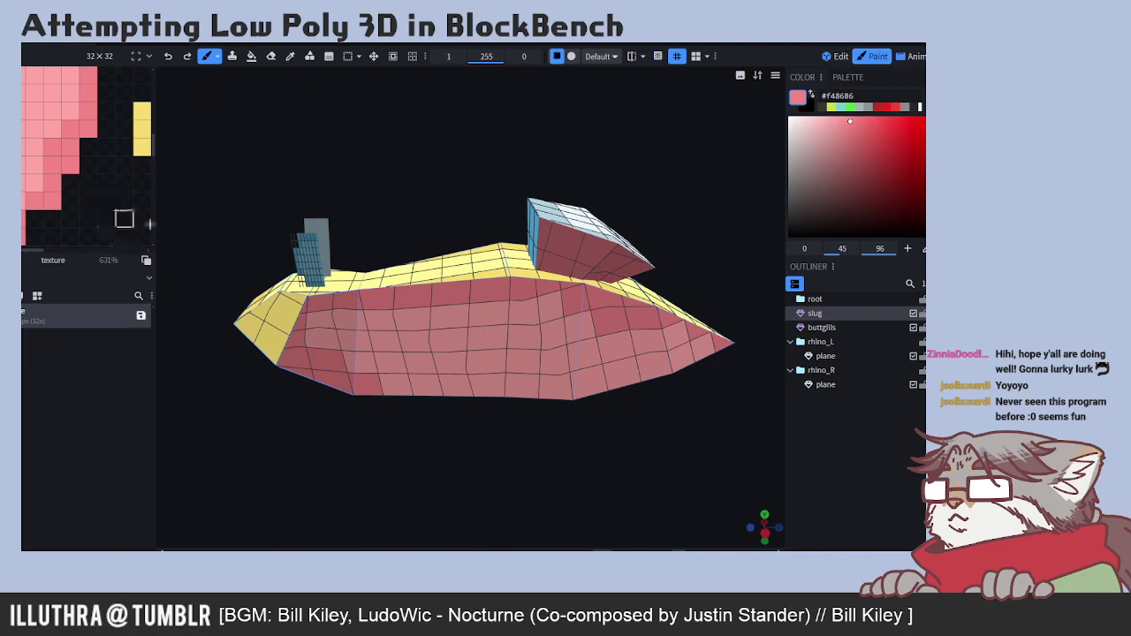
- Turn on mirror painting for the slug
click(632, 56)
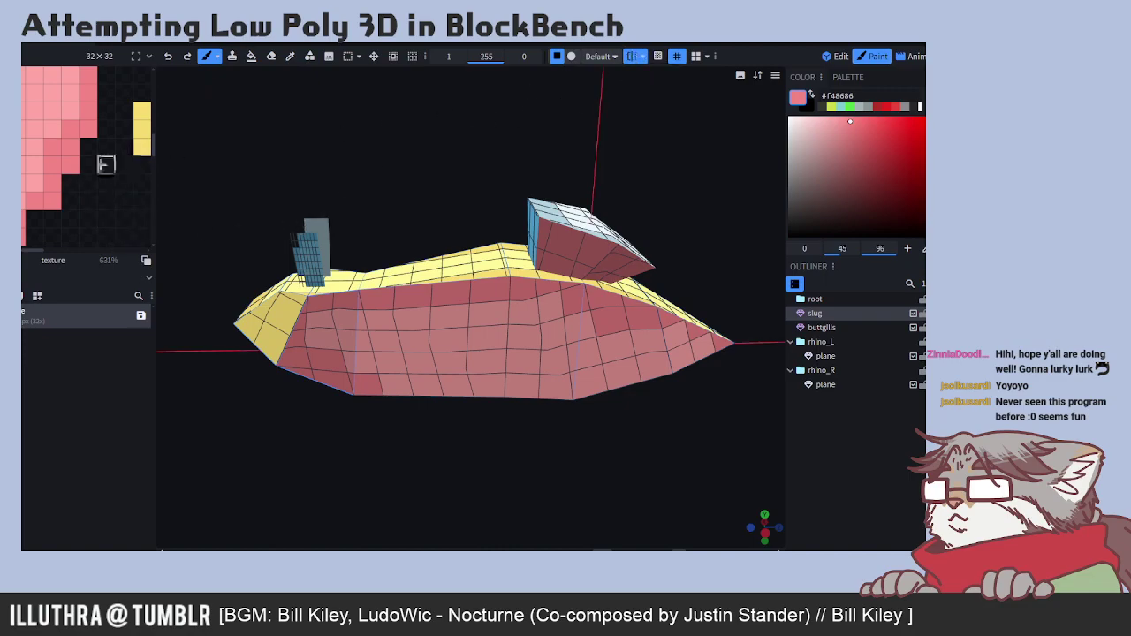
scroll(106, 111, up, 5)
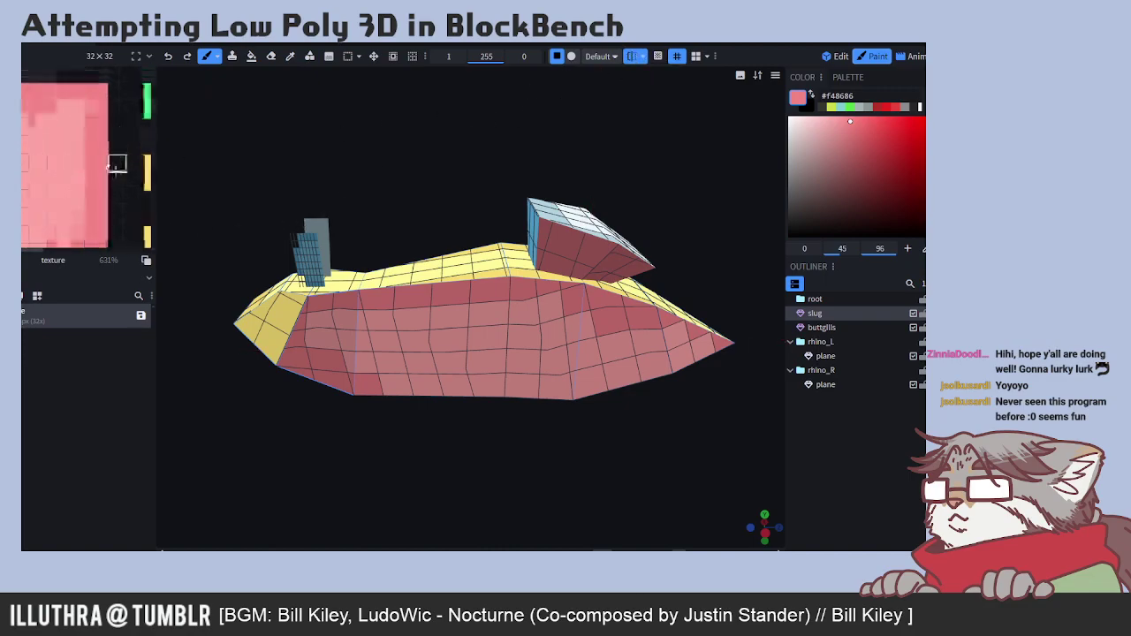
scroll(119, 185, down, 2)
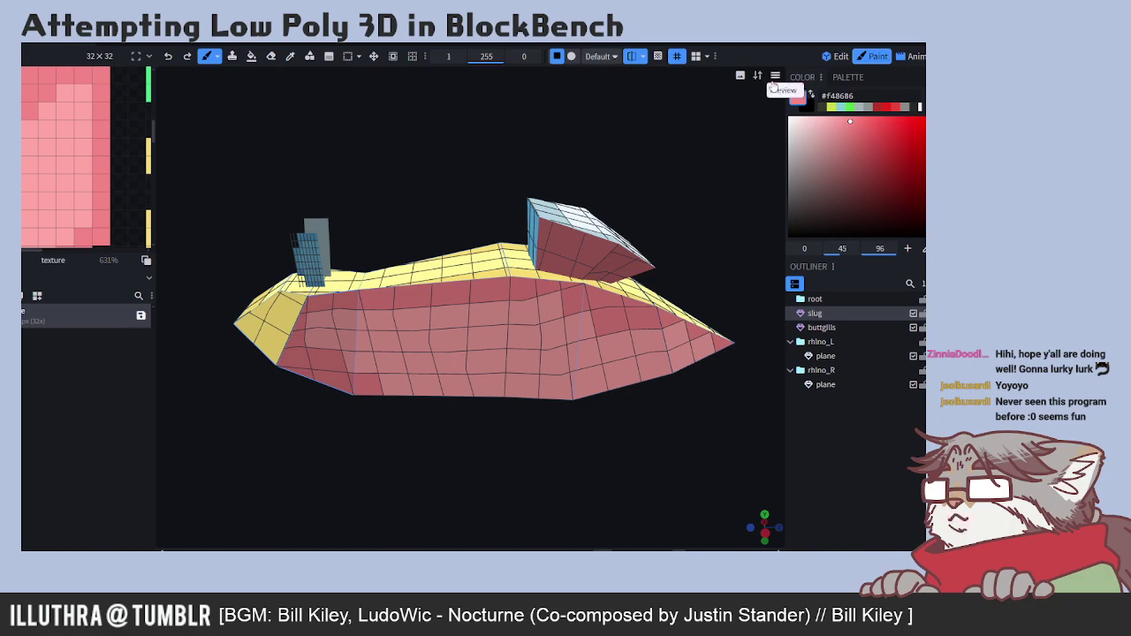
- Return to Edit mode with the viewport in UV Preview, and select the front side face on the slug's opposite side
click(840, 57)
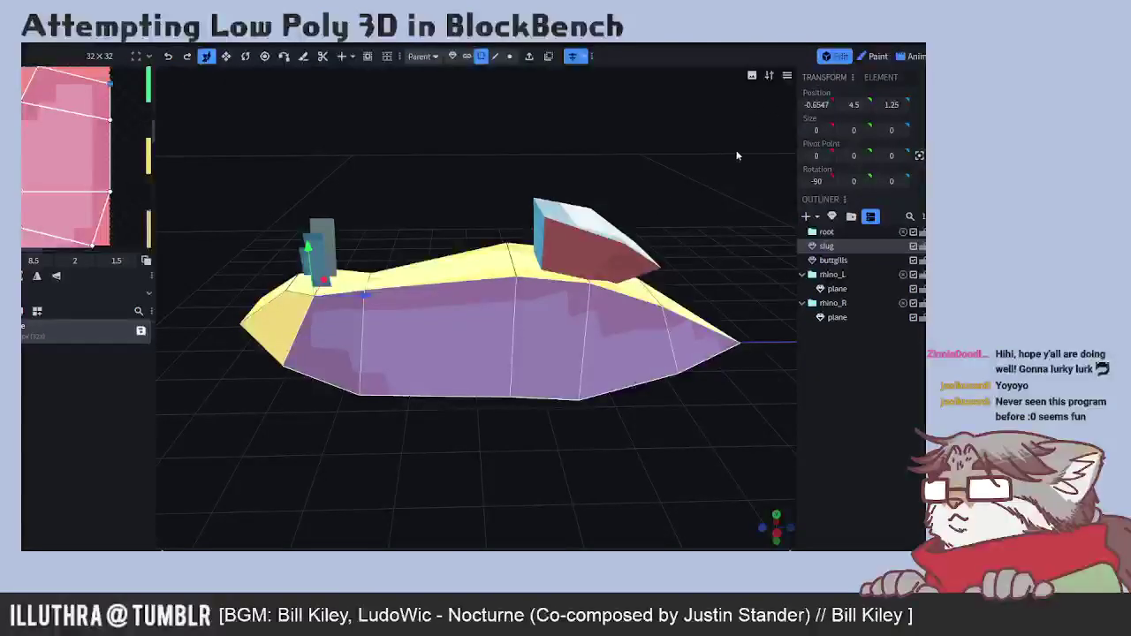
click(787, 76)
click(750, 155)
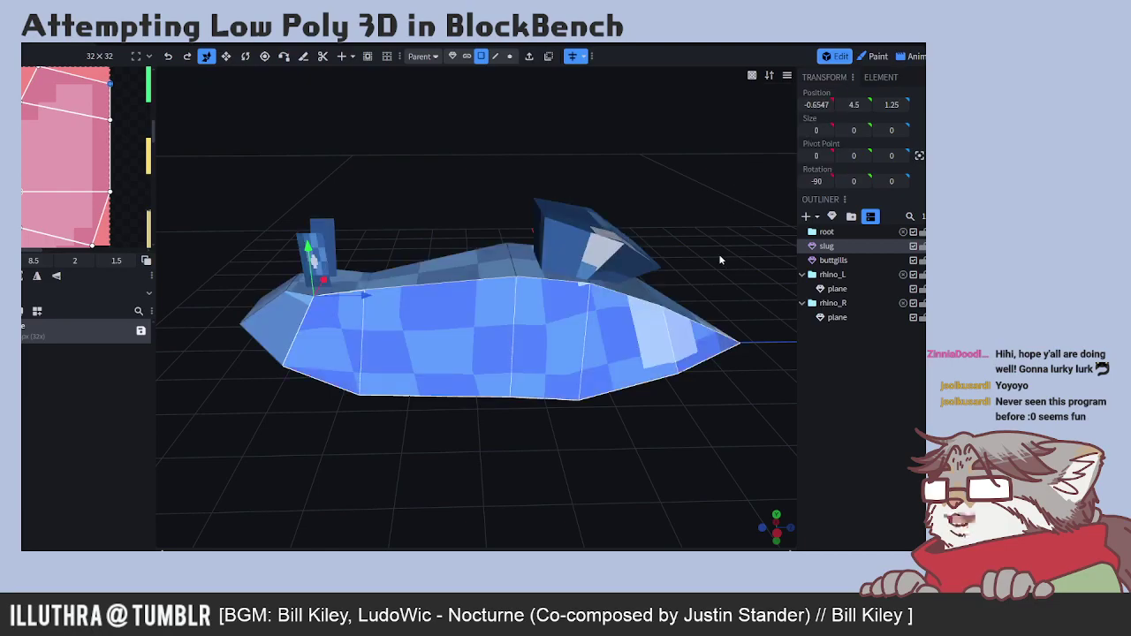
drag(704, 261, 424, 258)
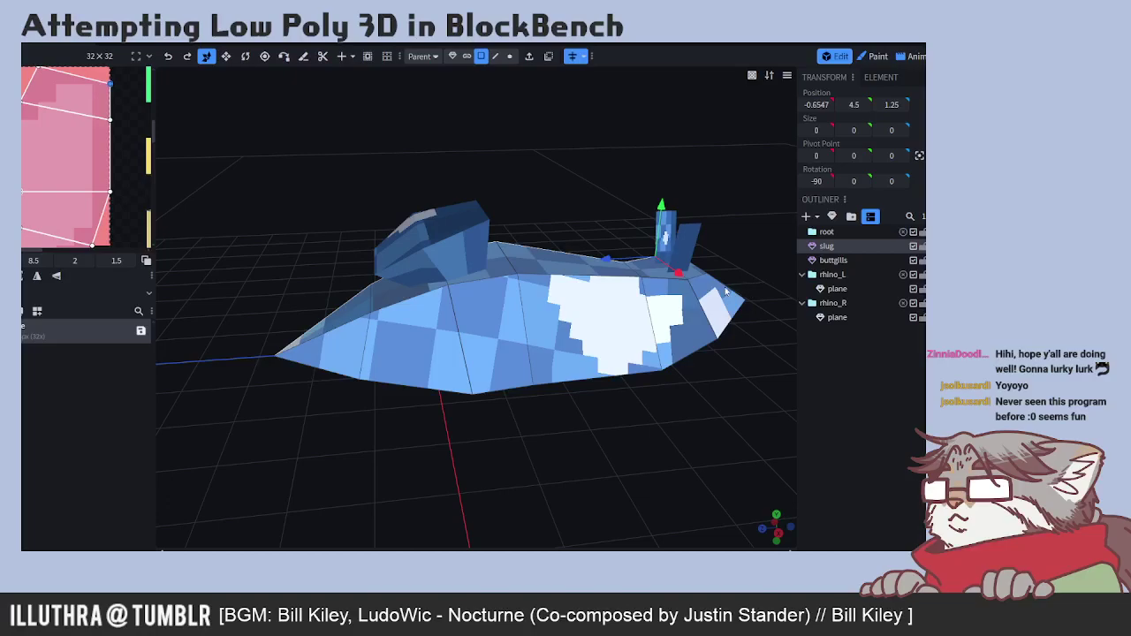
drag(744, 281, 681, 291)
click(676, 318)
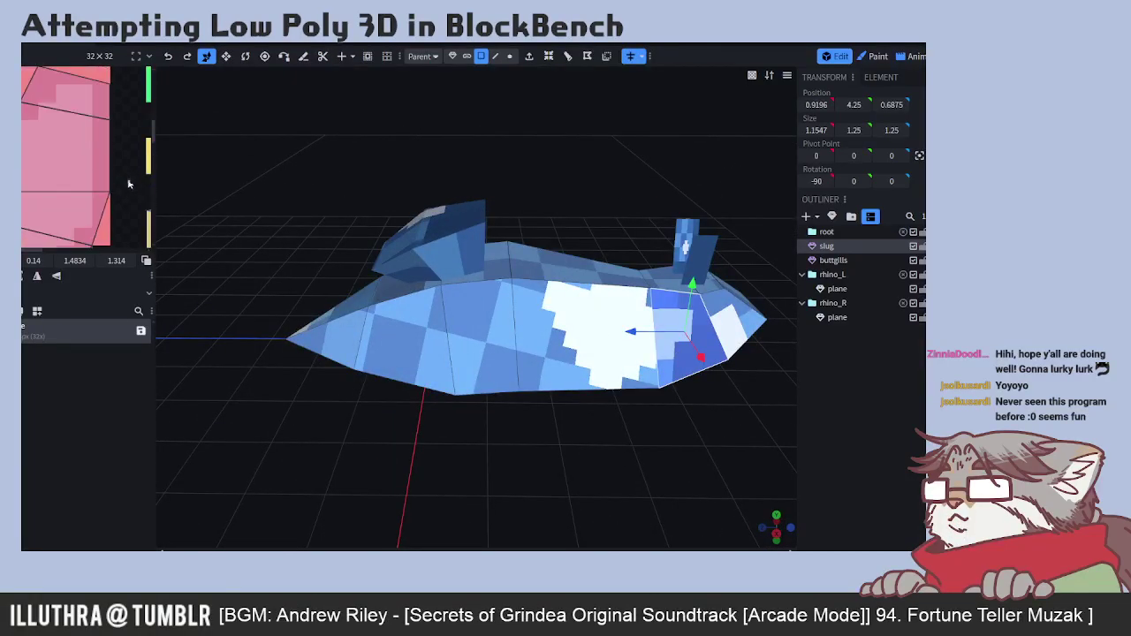
- Select the whole pink side UV island and mirror it horizontally
scroll(125, 177, down, 5)
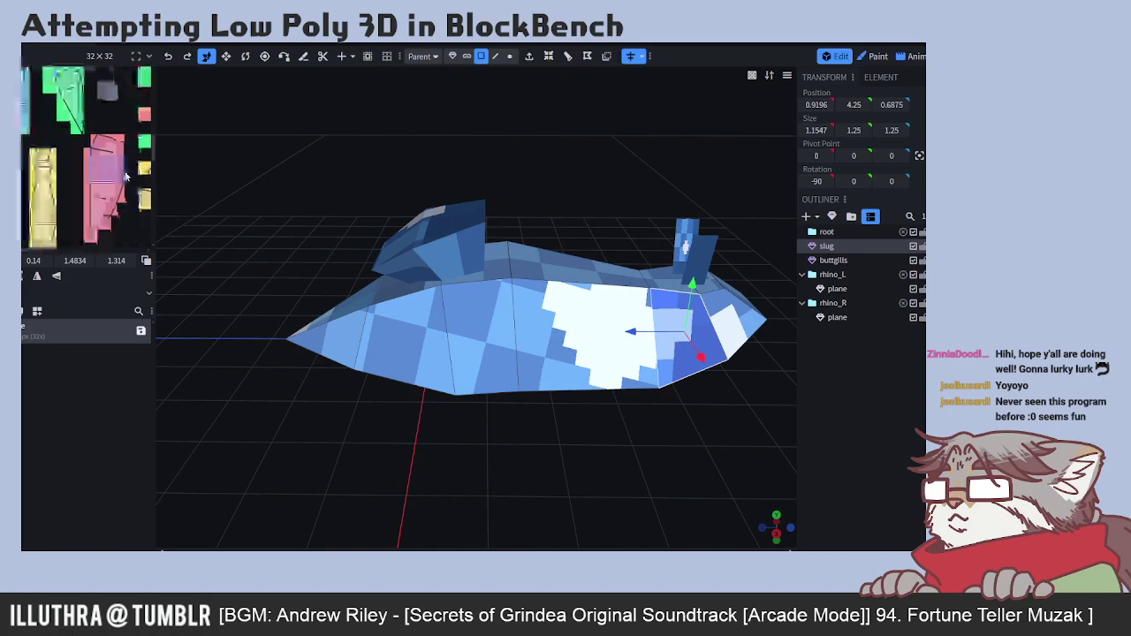
scroll(126, 177, down, 3)
scroll(125, 177, up, 3)
scroll(125, 177, up, 1)
click(109, 159)
right_click(111, 157)
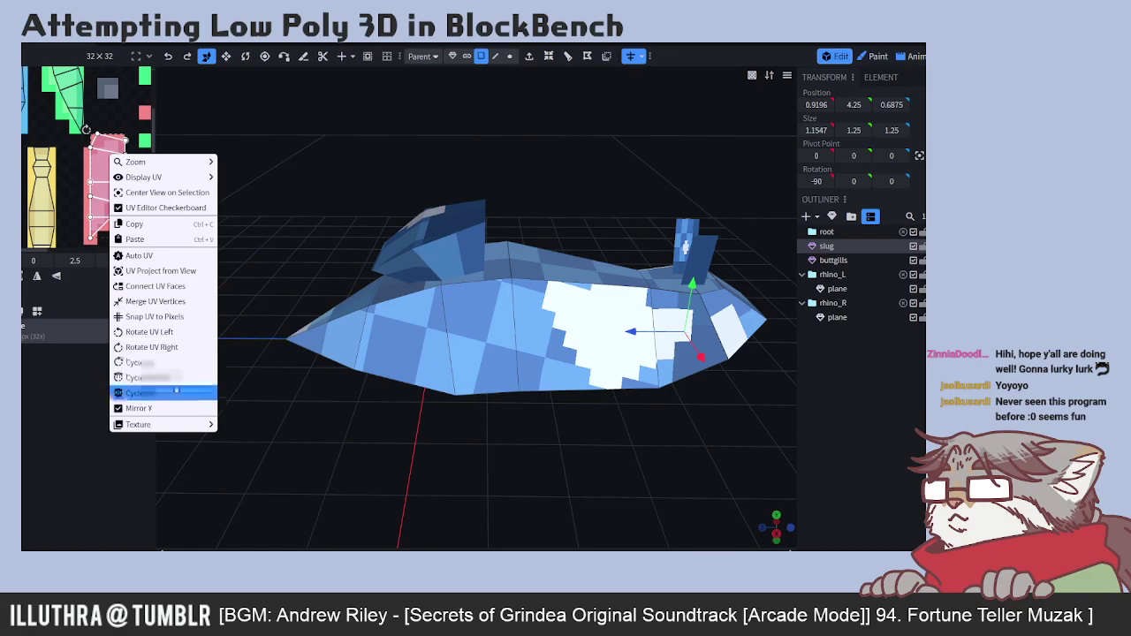
click(161, 394)
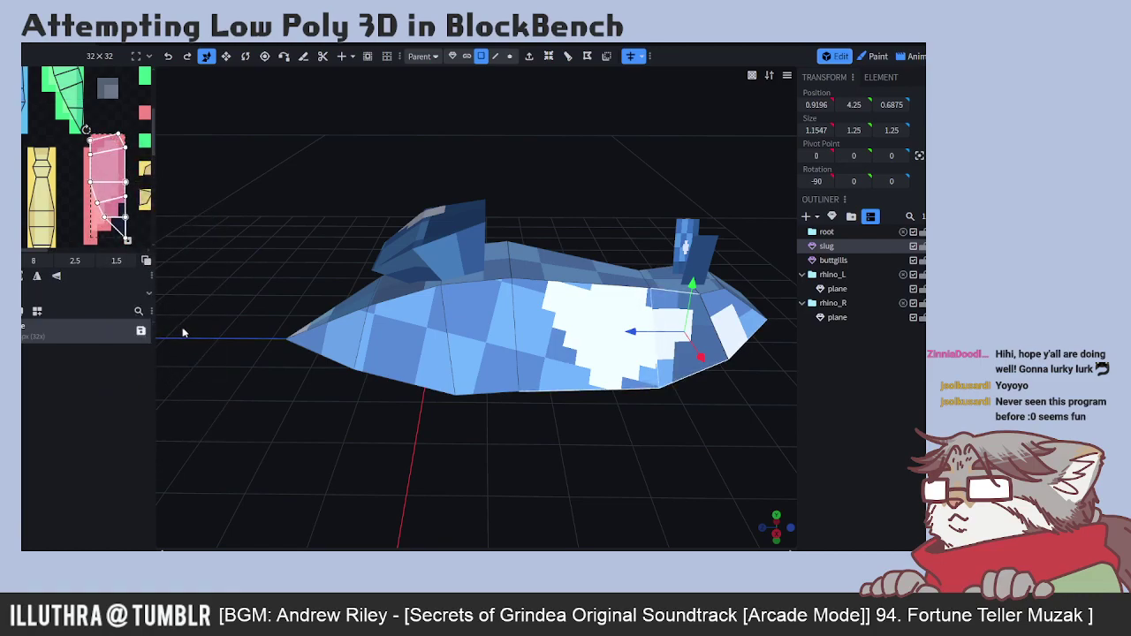
- Copy the UV mapping of the five faces in the pink side island
key(ctrl+c)
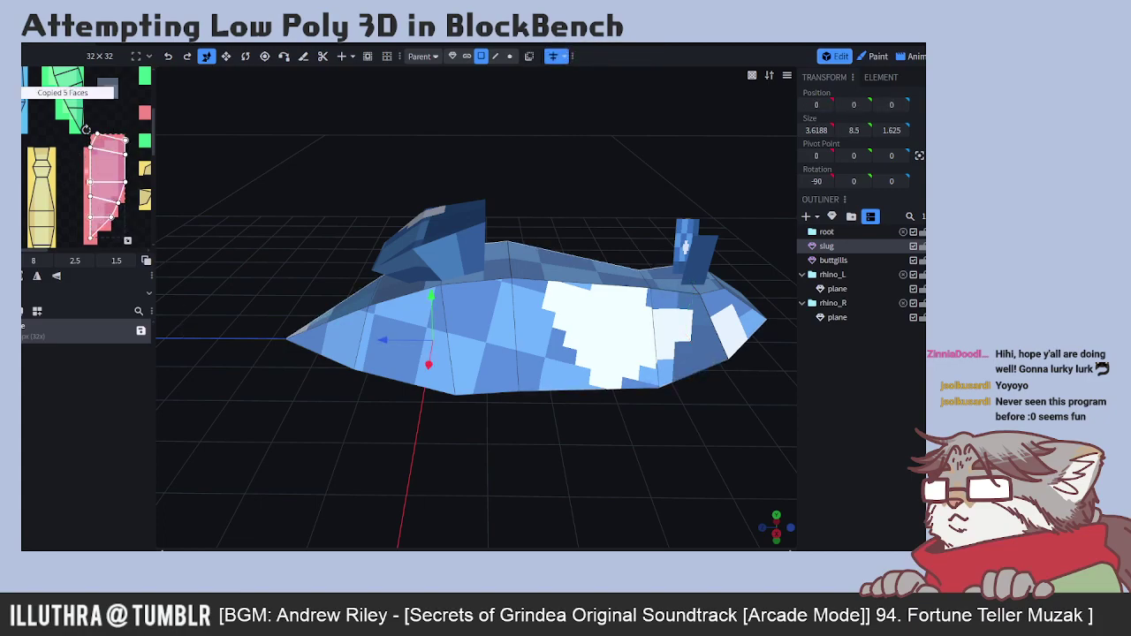
right_click(46, 118)
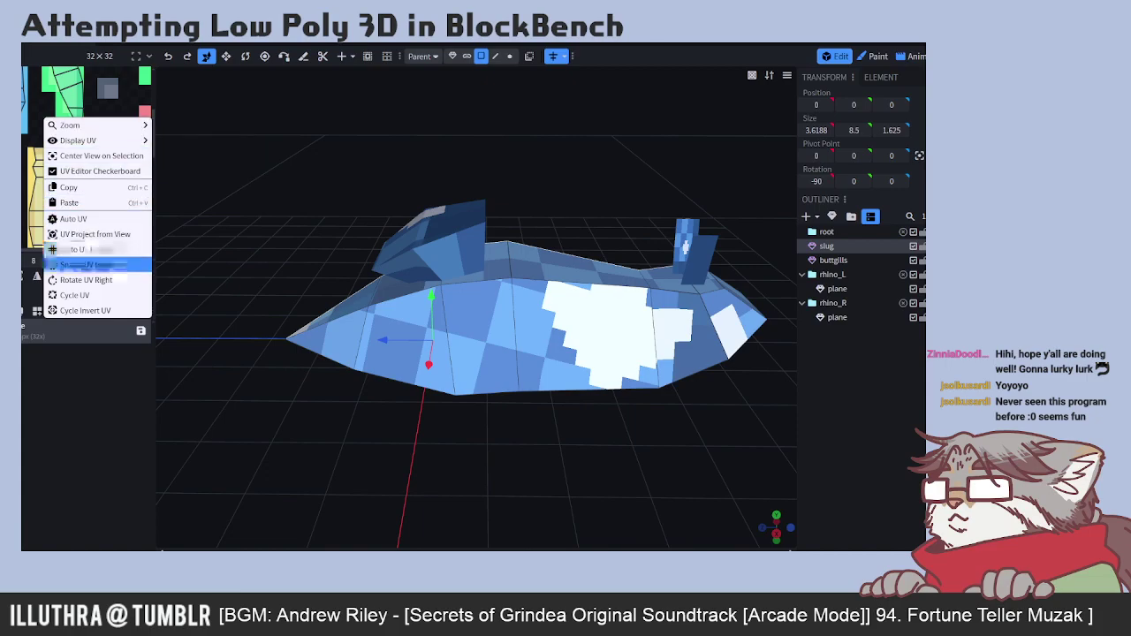
click(39, 98)
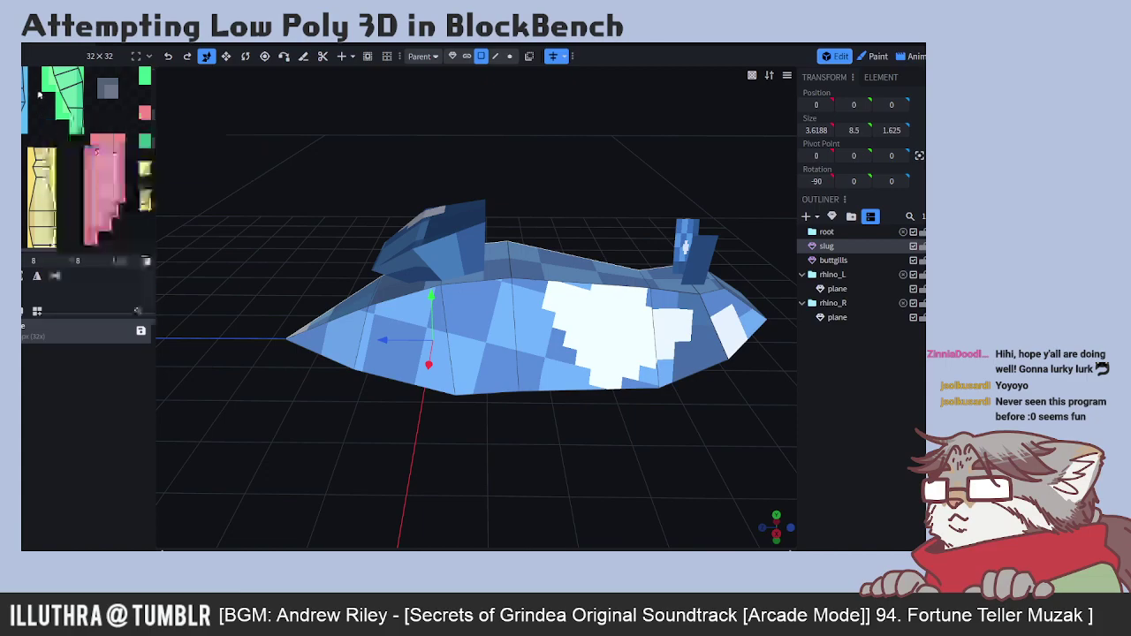
- Select the whole green side UV island and snap its UVs to whole pixels
scroll(39, 106, down, 3)
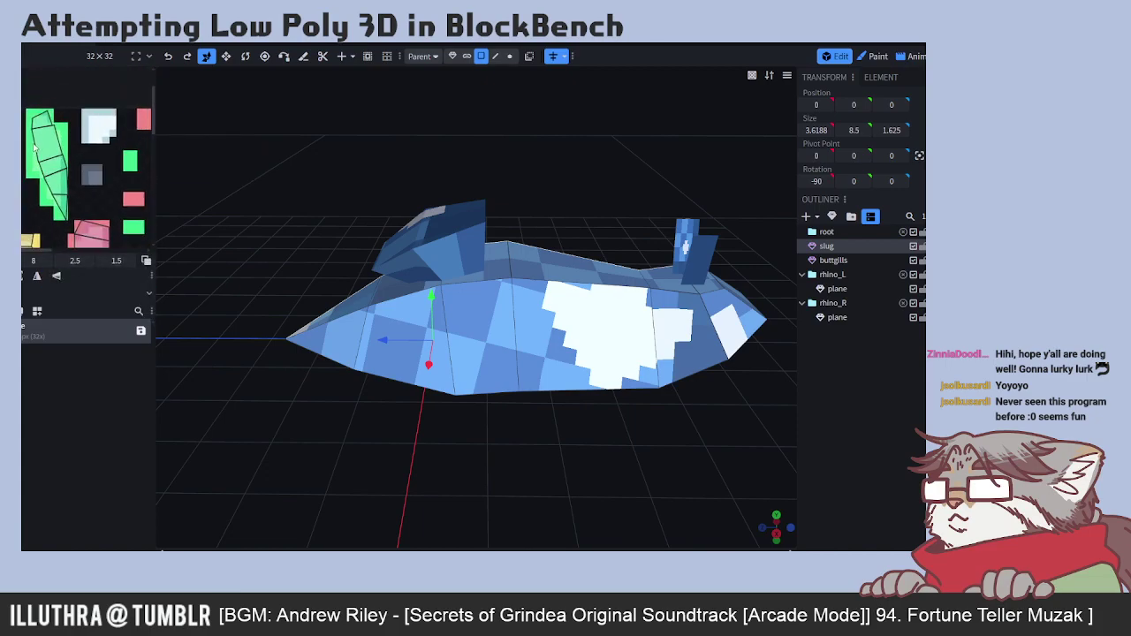
click(36, 145)
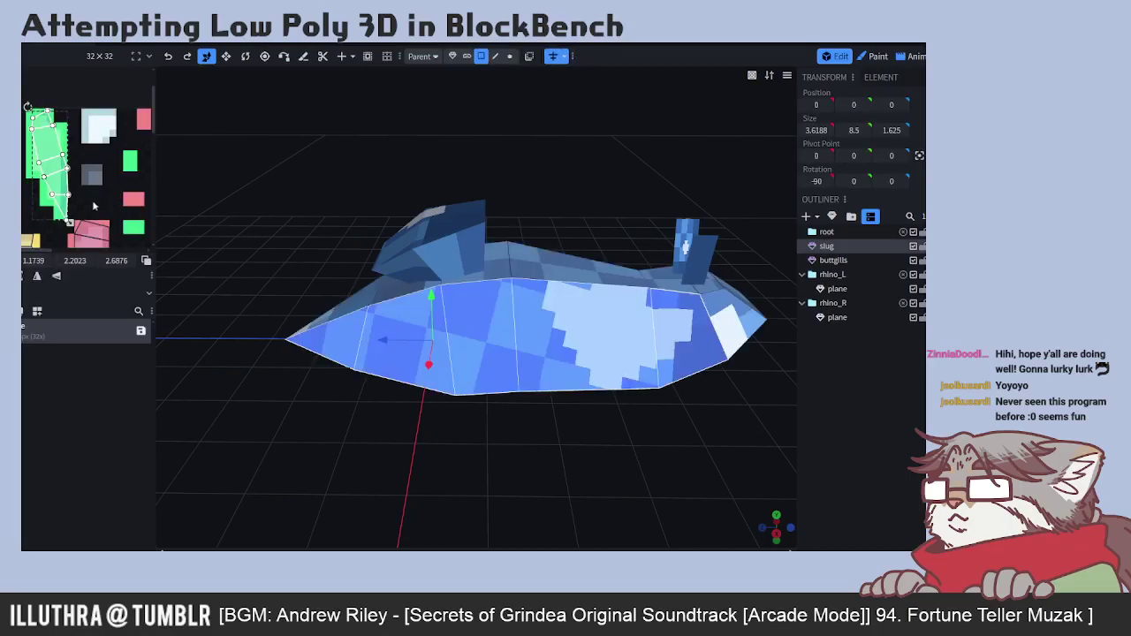
middle_drag(95, 205, 89, 173)
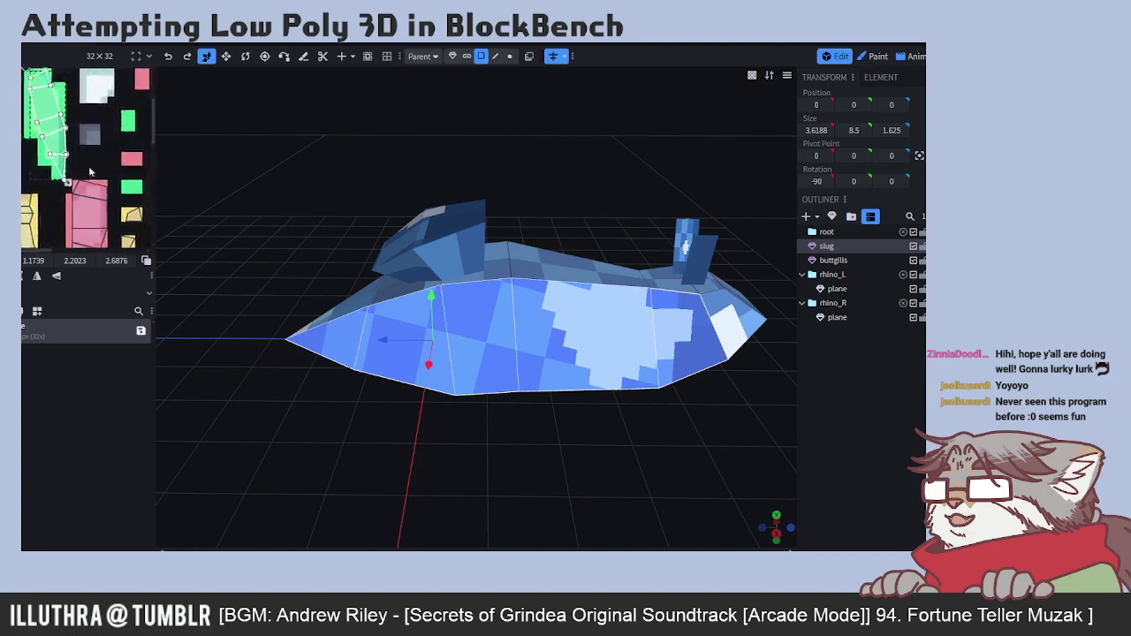
right_click(51, 120)
click(95, 297)
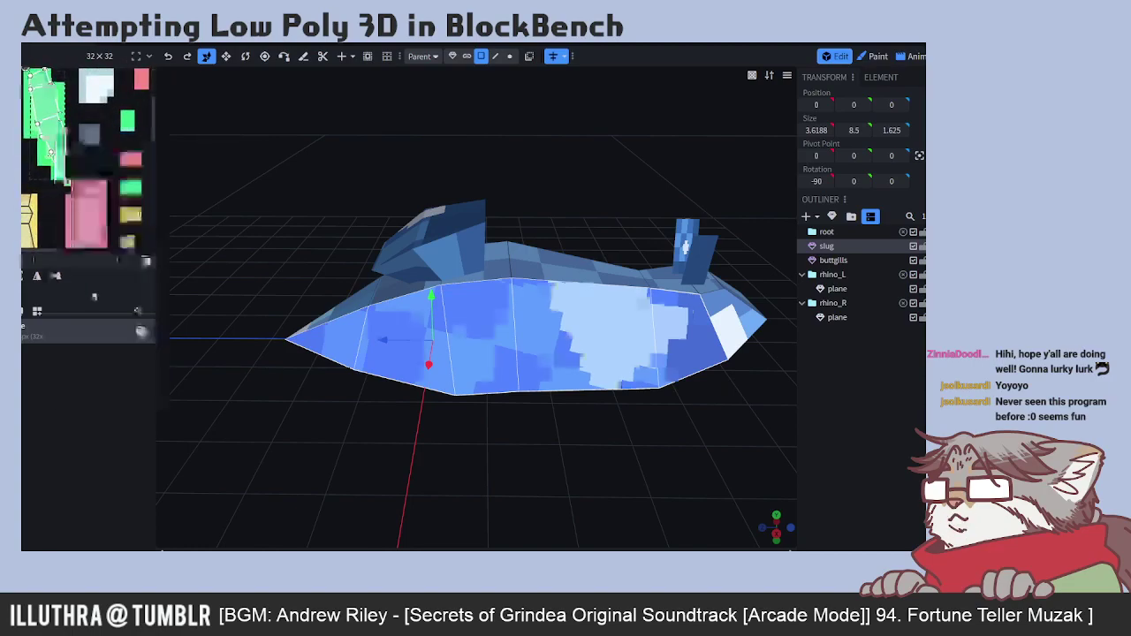
scroll(93, 113, up, 2)
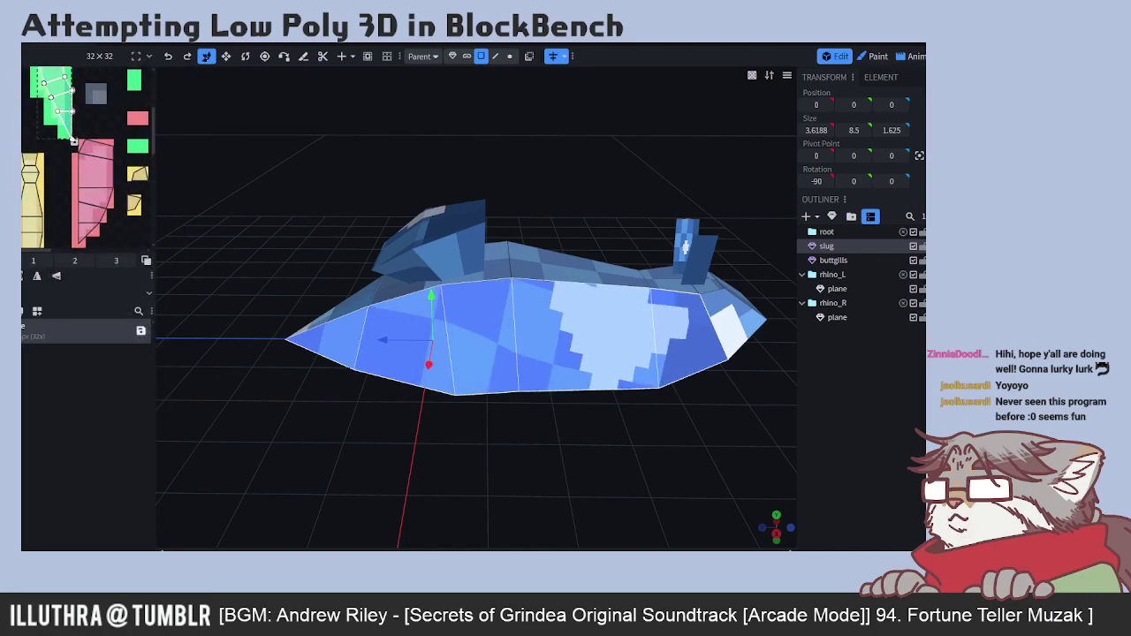
- Move the green island's tail-tip and rear belly-edge UV vertices into a straight vertical line on the pixel grid
click(64, 135)
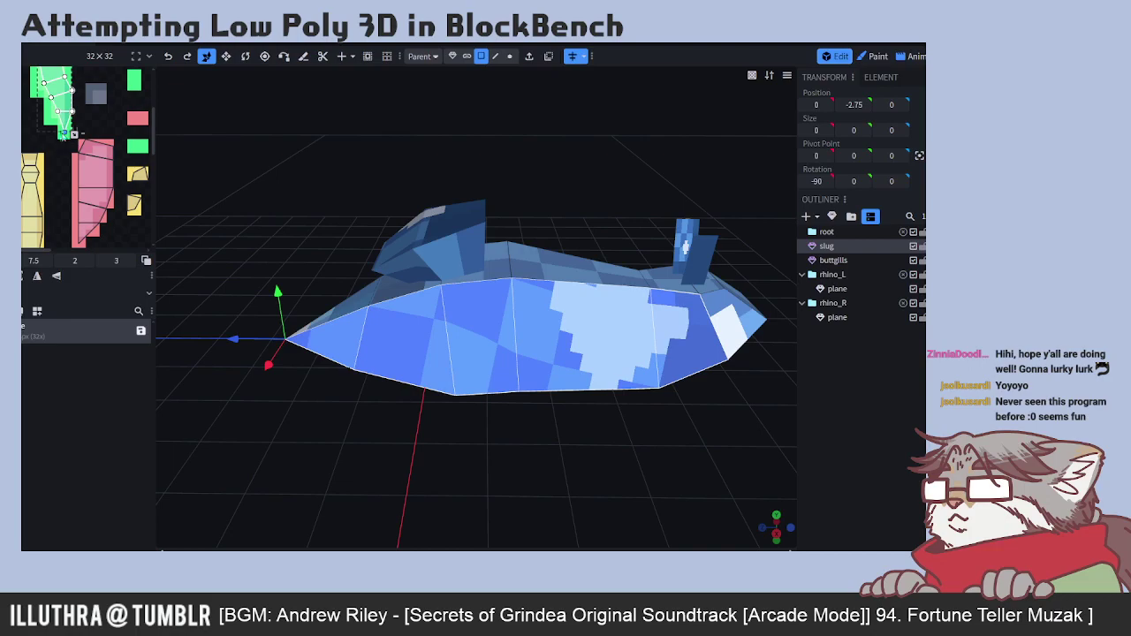
click(99, 112)
mouse_move(91, 126)
middle_down()
mouse_move(83, 98)
mouse_move(94, 142)
middle_up()
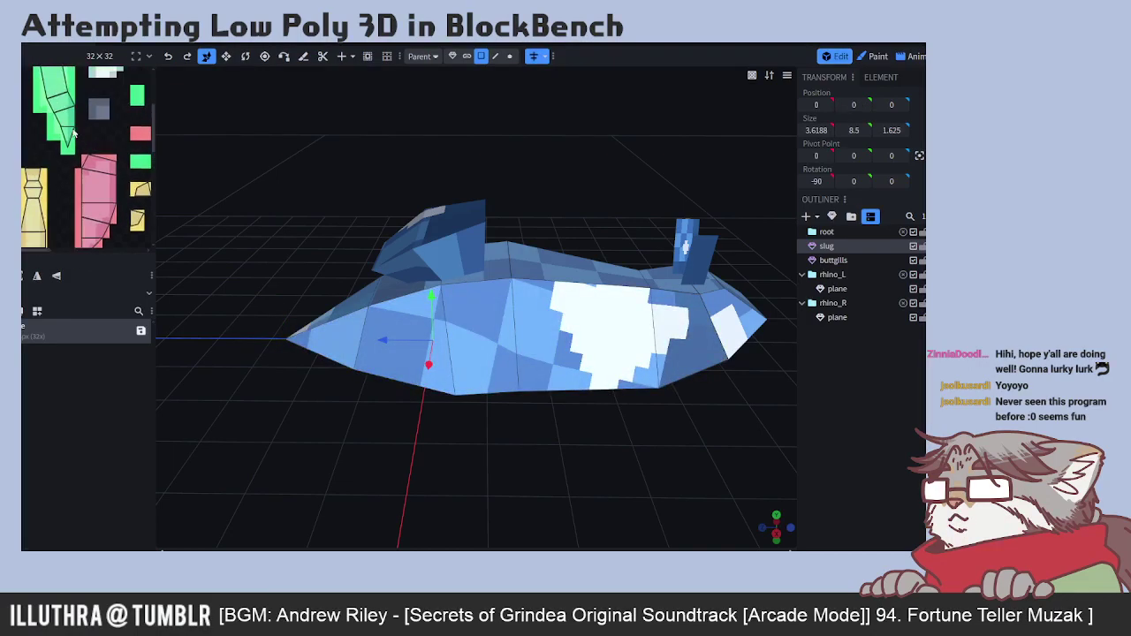
click(67, 127)
double_click(66, 126)
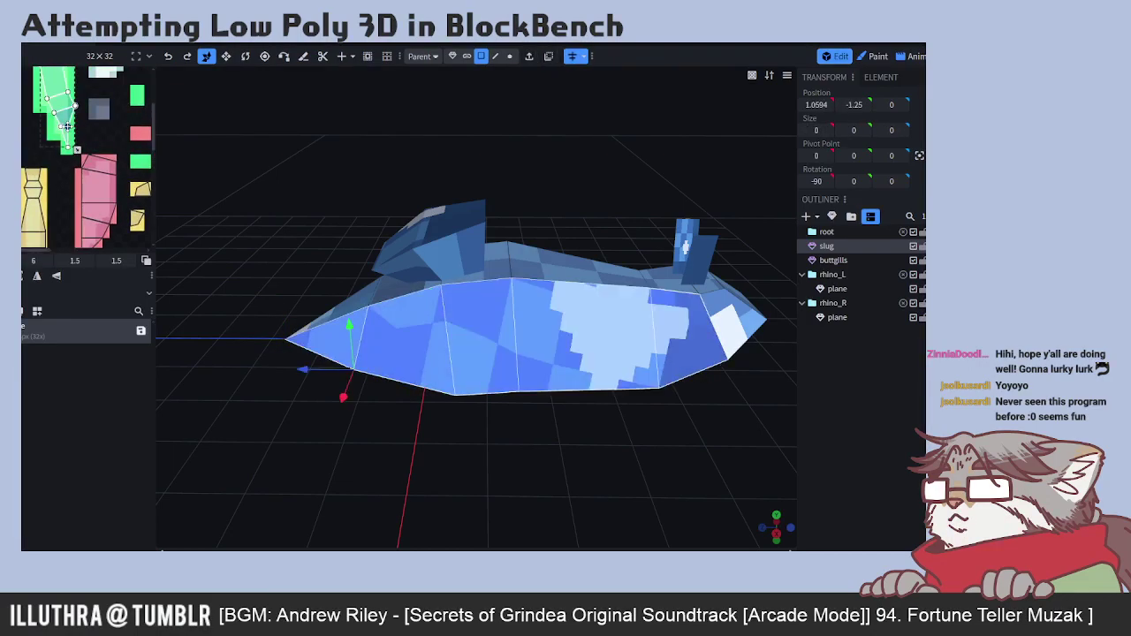
click(76, 105)
- Line up the green island's front belly-edge UV vertex with the rear ones, and place the front lower corner at the island's upper end
scroll(71, 108, up, 2)
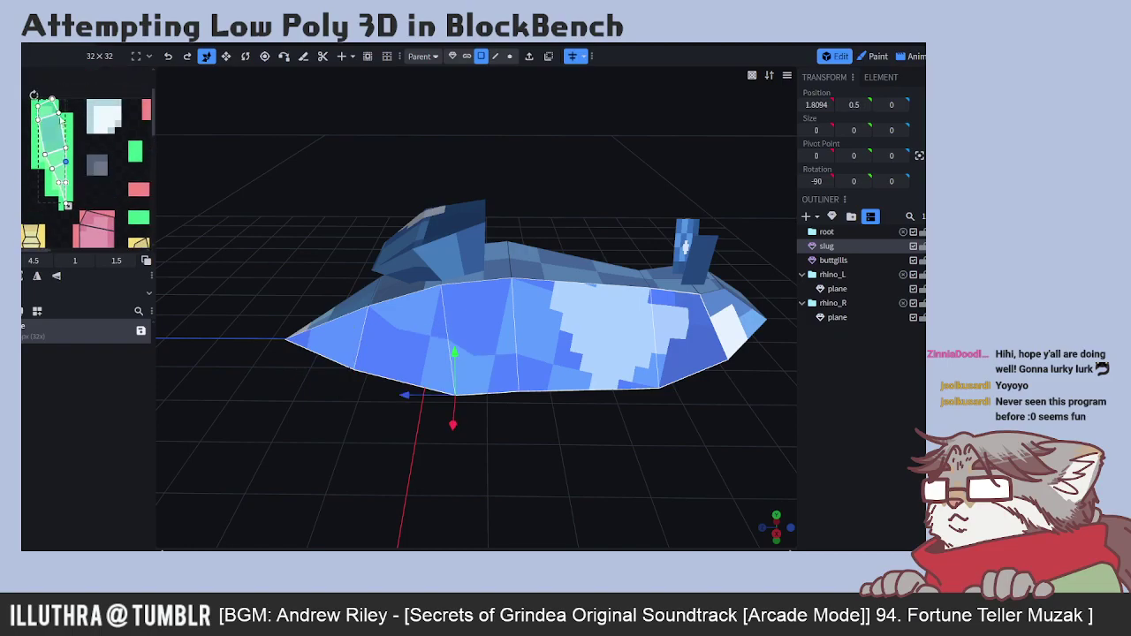
click(58, 112)
scroll(76, 119, down, 2)
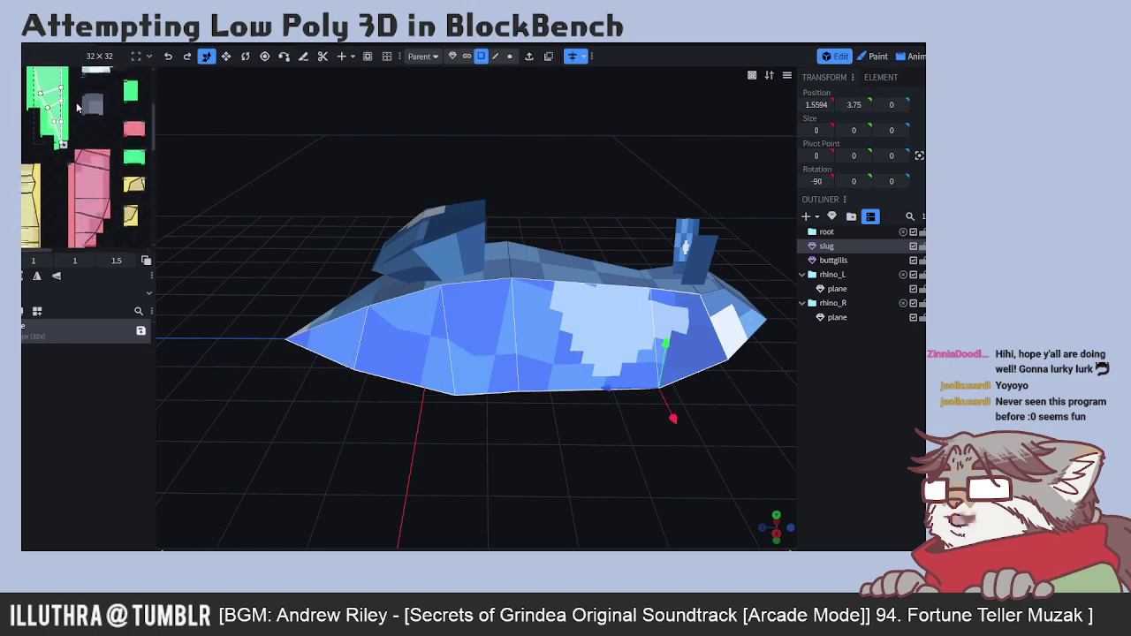
middle_drag(81, 121, 80, 155)
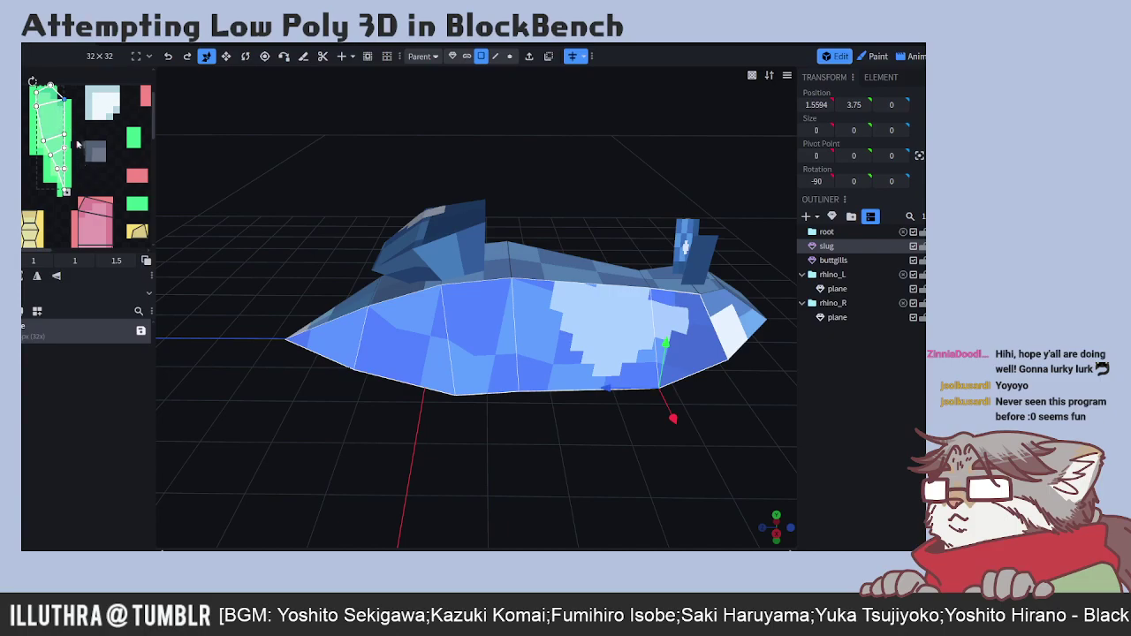
scroll(81, 146, up, 1)
click(55, 104)
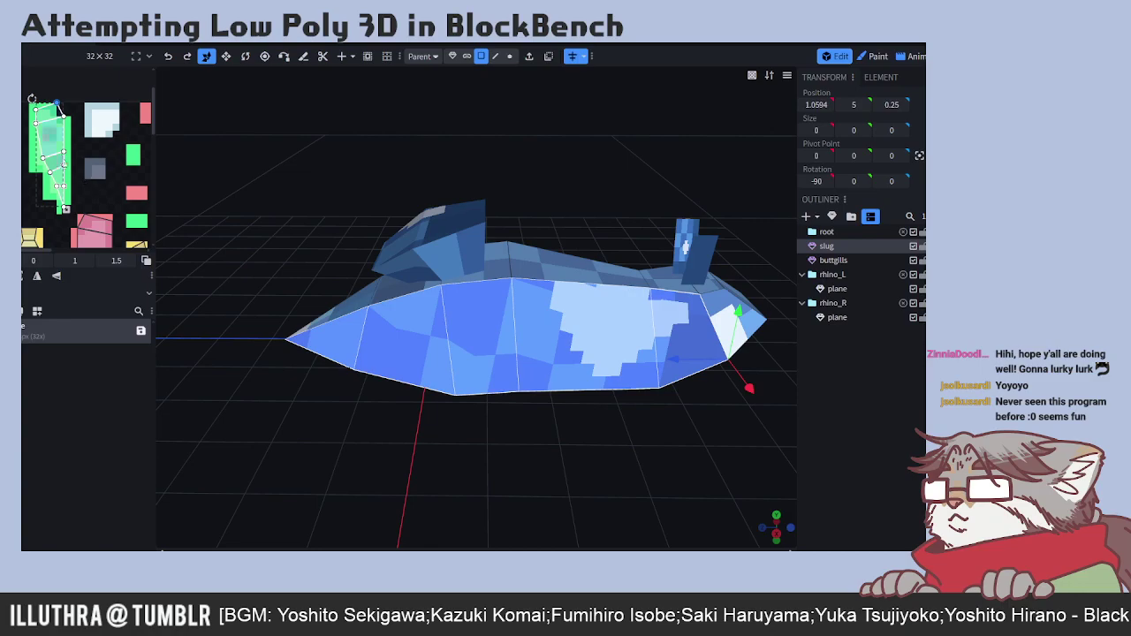
- Reposition the green island's front upper corner and back-edge UV vertices toward the painted area's outer edge to even out the checker squares
click(57, 106)
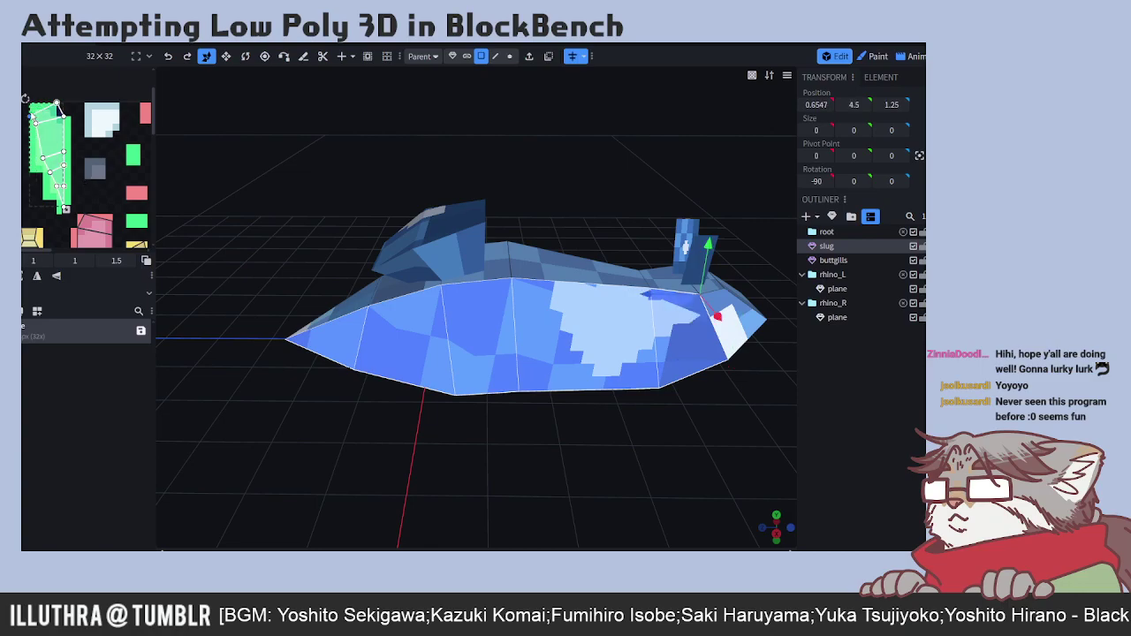
click(31, 123)
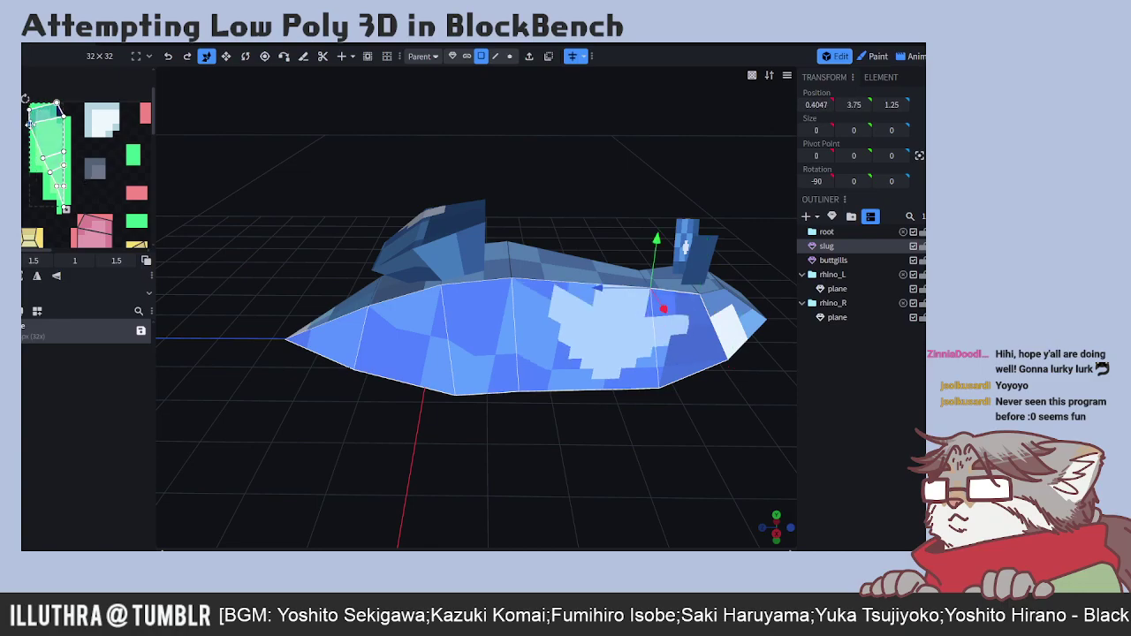
click(38, 157)
drag(37, 157, 72, 190)
middle_drag(86, 204, 78, 142)
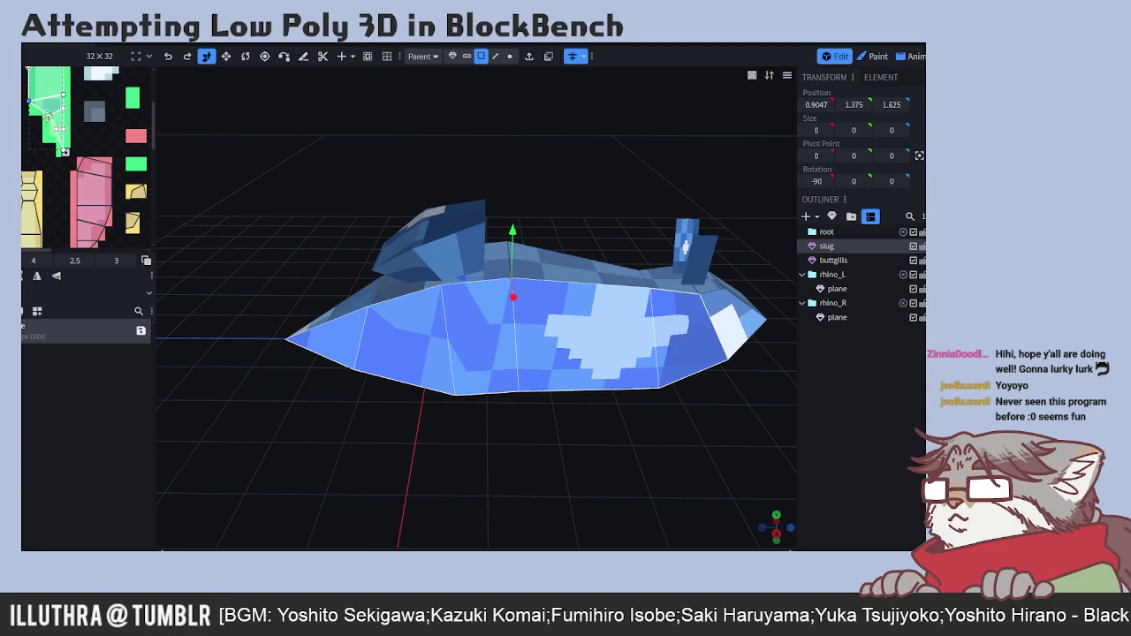
click(58, 102)
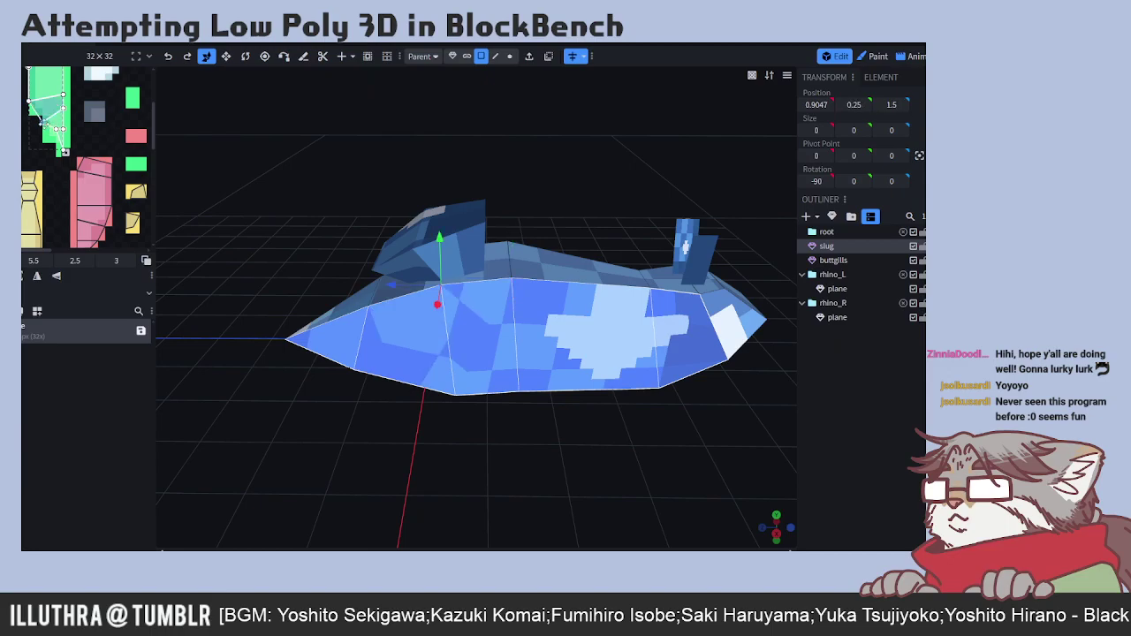
click(54, 130)
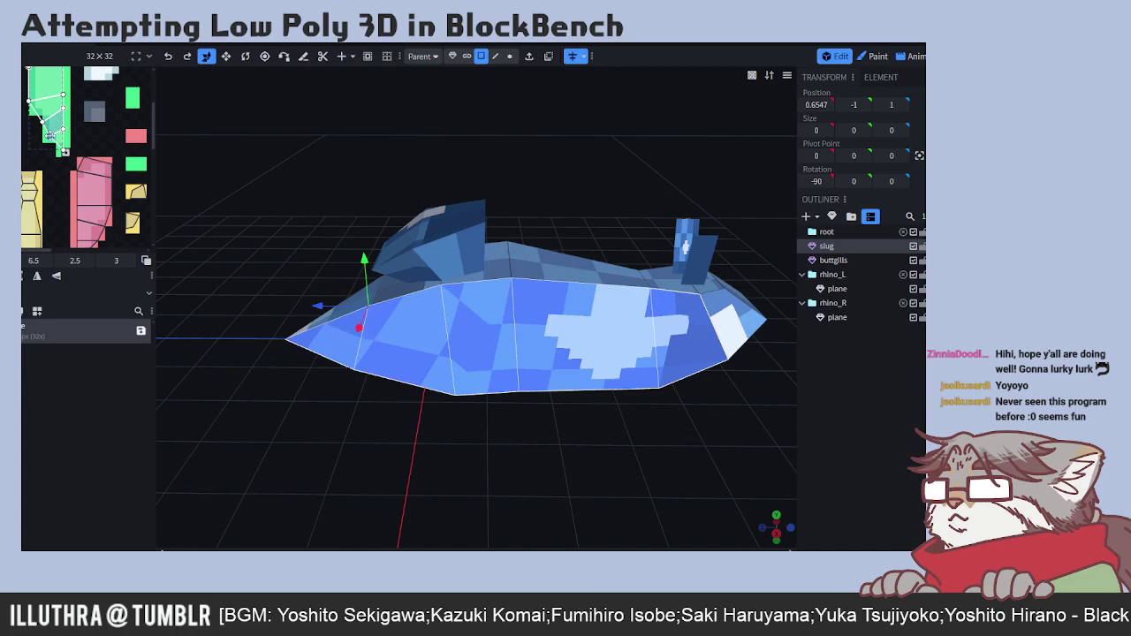
scroll(89, 159, down, 1)
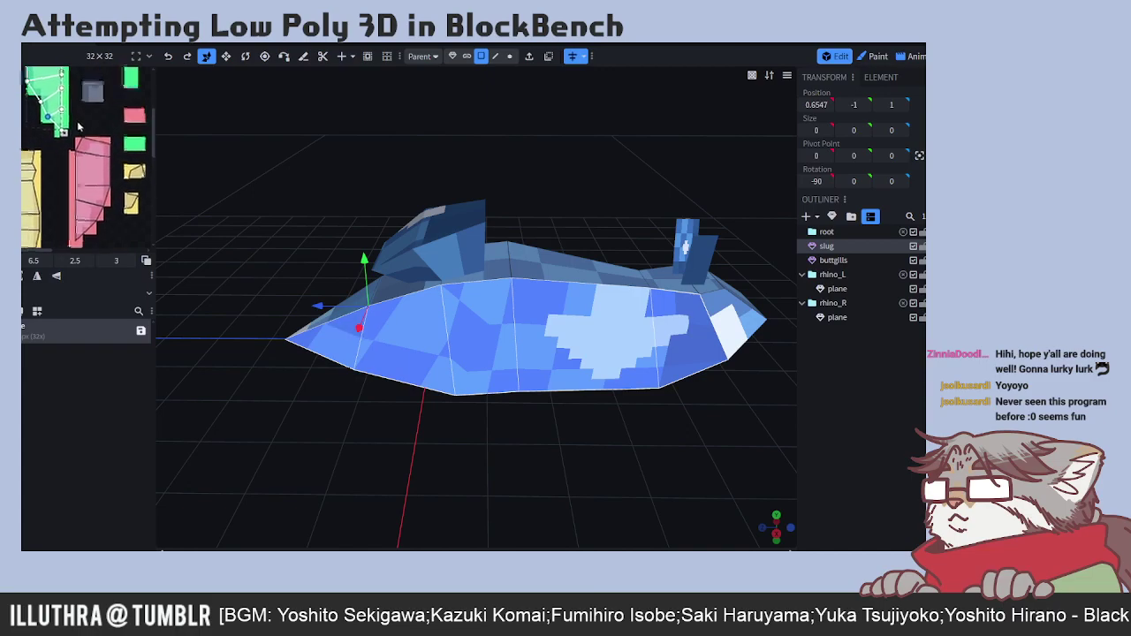
drag(49, 117, 38, 104)
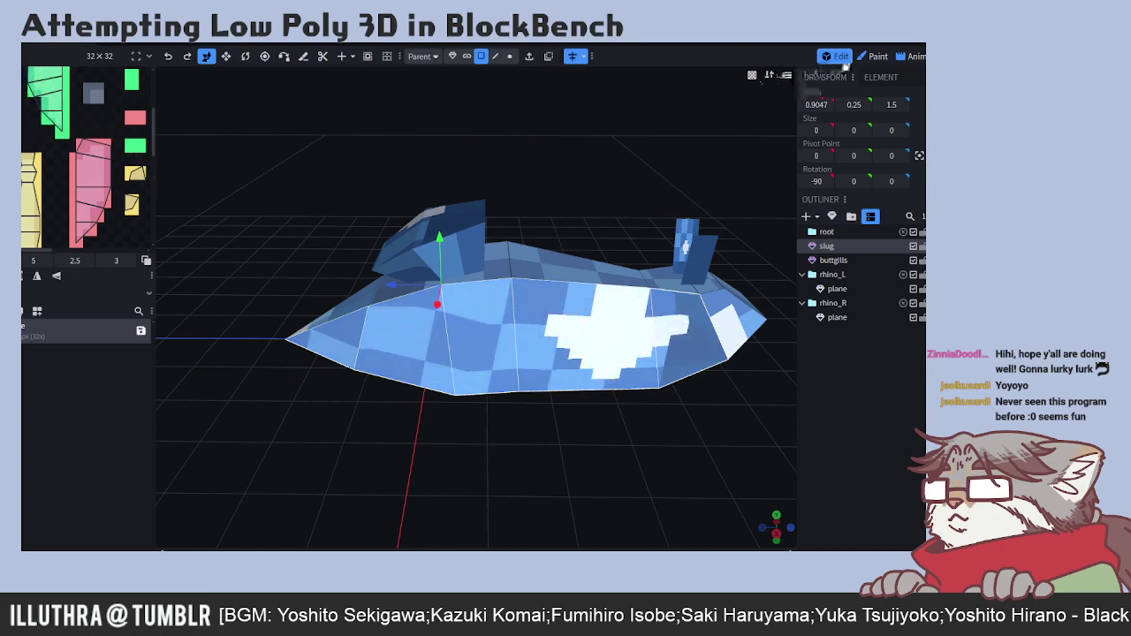
- In Paint mode, pick green #43e88d and fill the unpainted gaps under the green side UVs near the tail and at the front lower corner
click(875, 57)
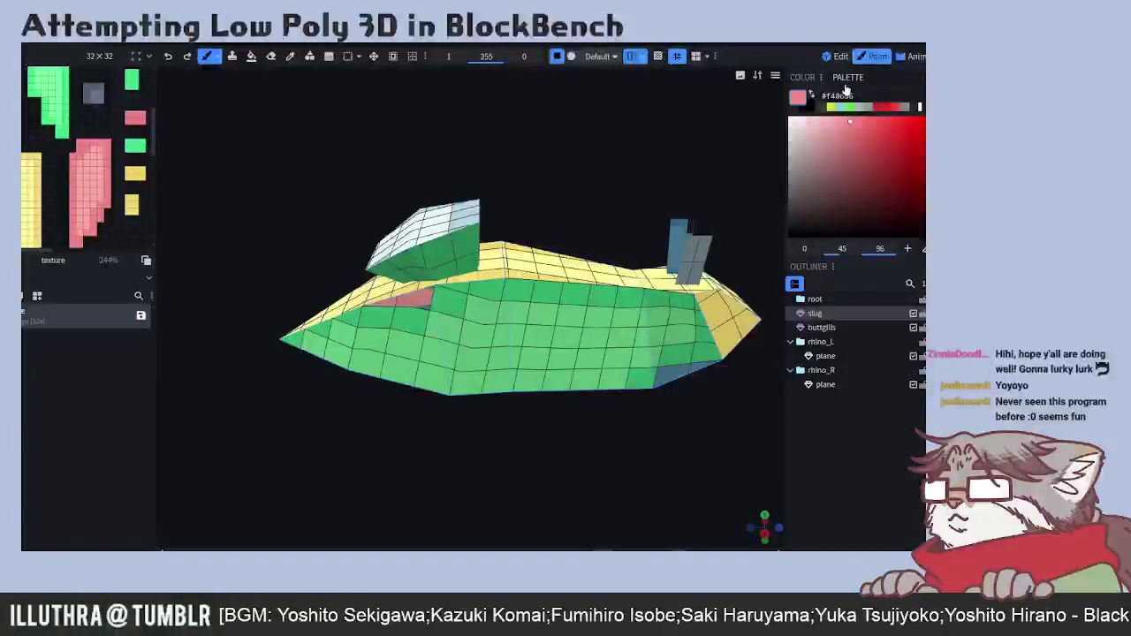
click(292, 56)
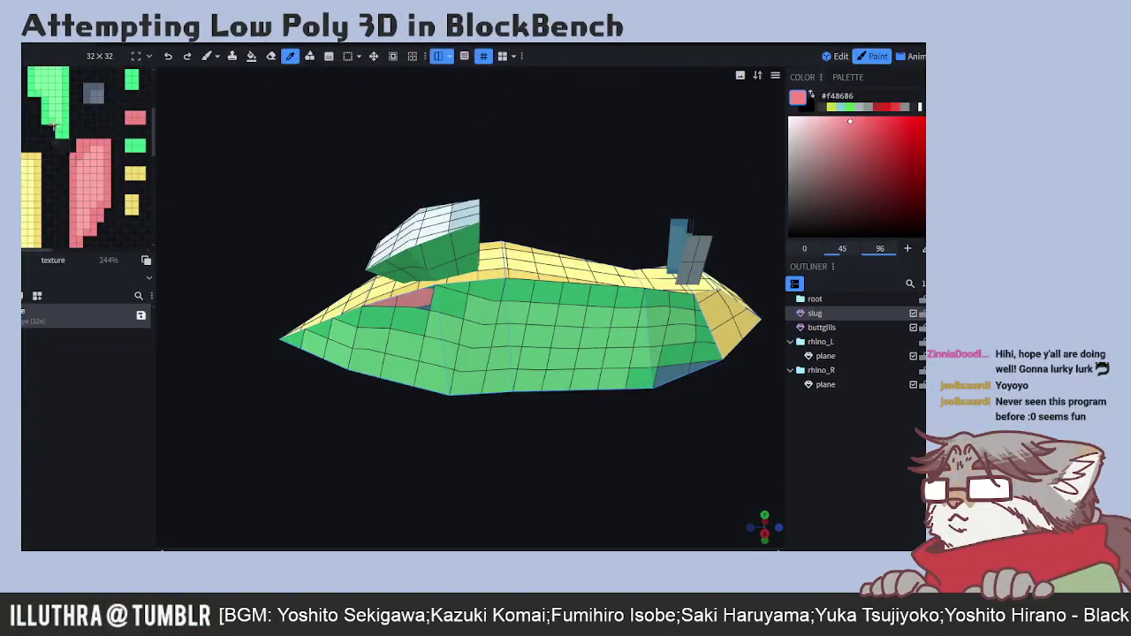
click(59, 128)
click(207, 57)
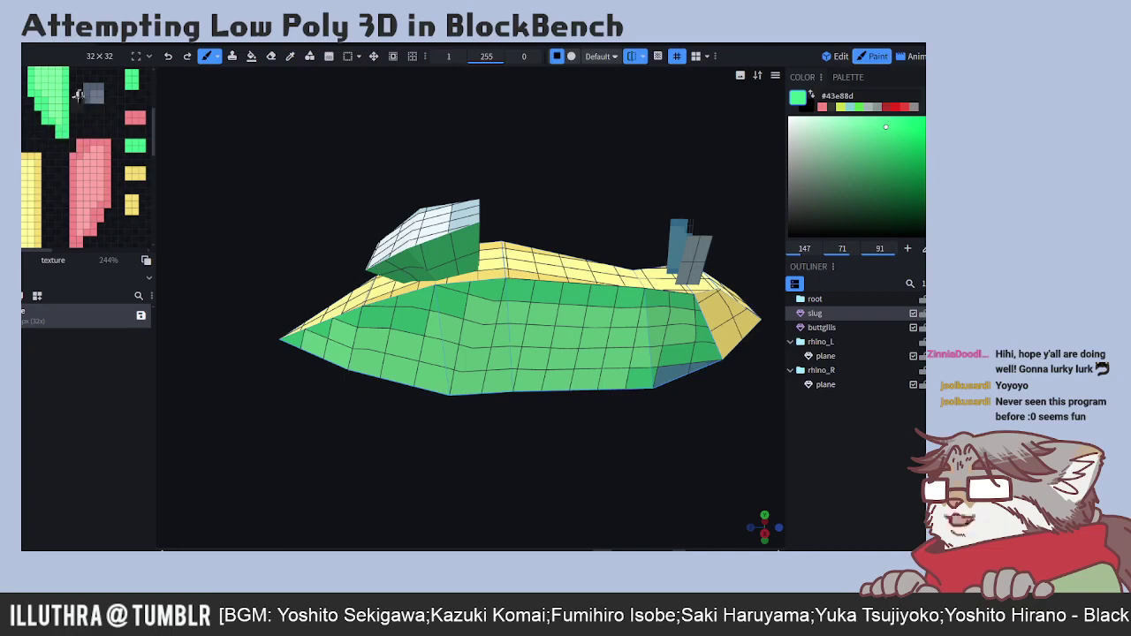
mouse_move(82, 101)
middle_down()
mouse_move(76, 221)
mouse_move(77, 126)
middle_up()
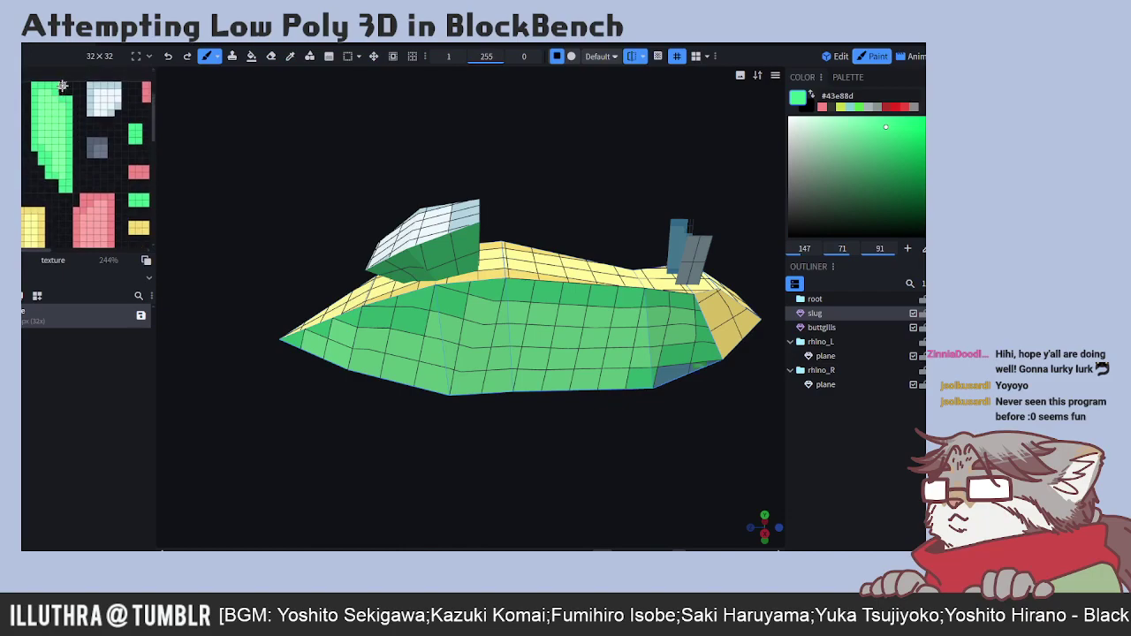
middle_drag(94, 184, 83, 114)
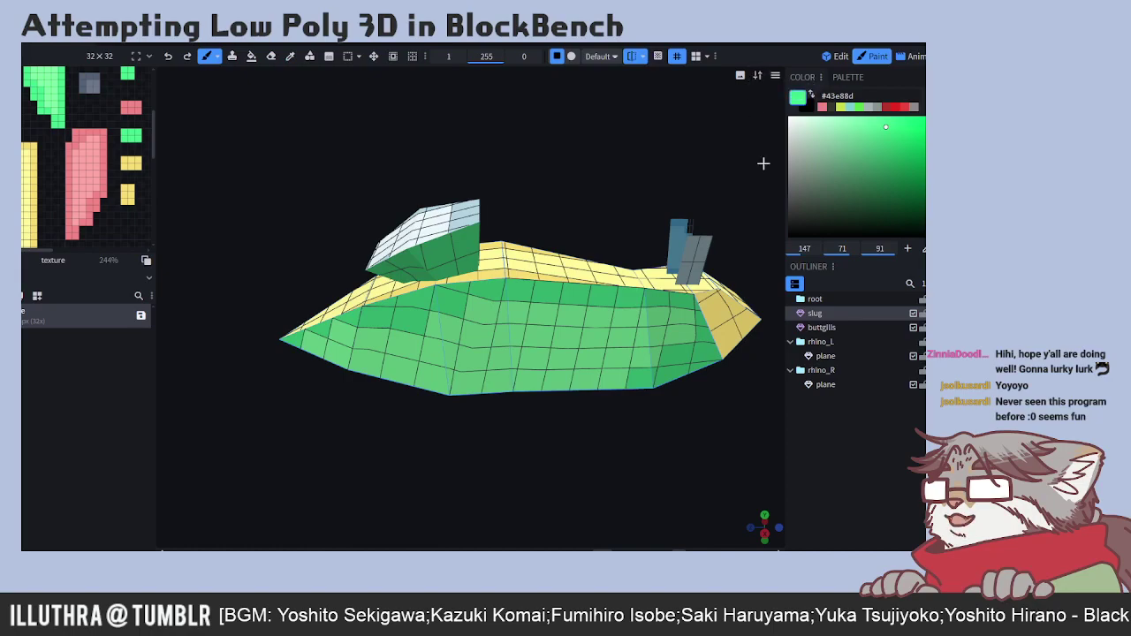
- Return to Edit mode and examine the UVs of the slug's yellow front faces
click(840, 56)
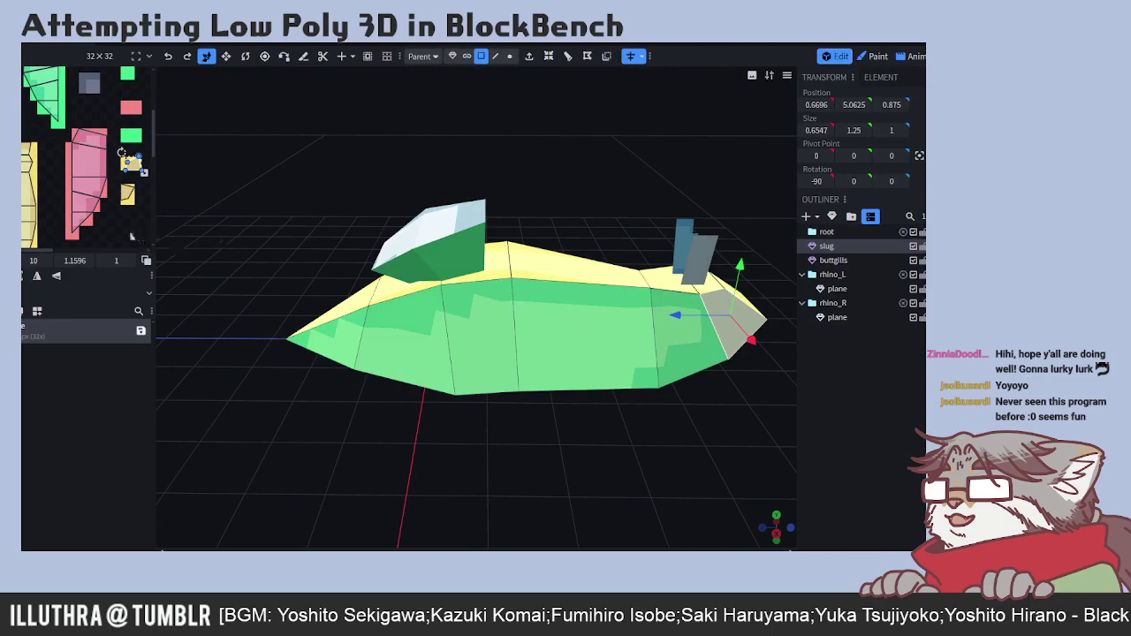
scroll(132, 206, down, 2)
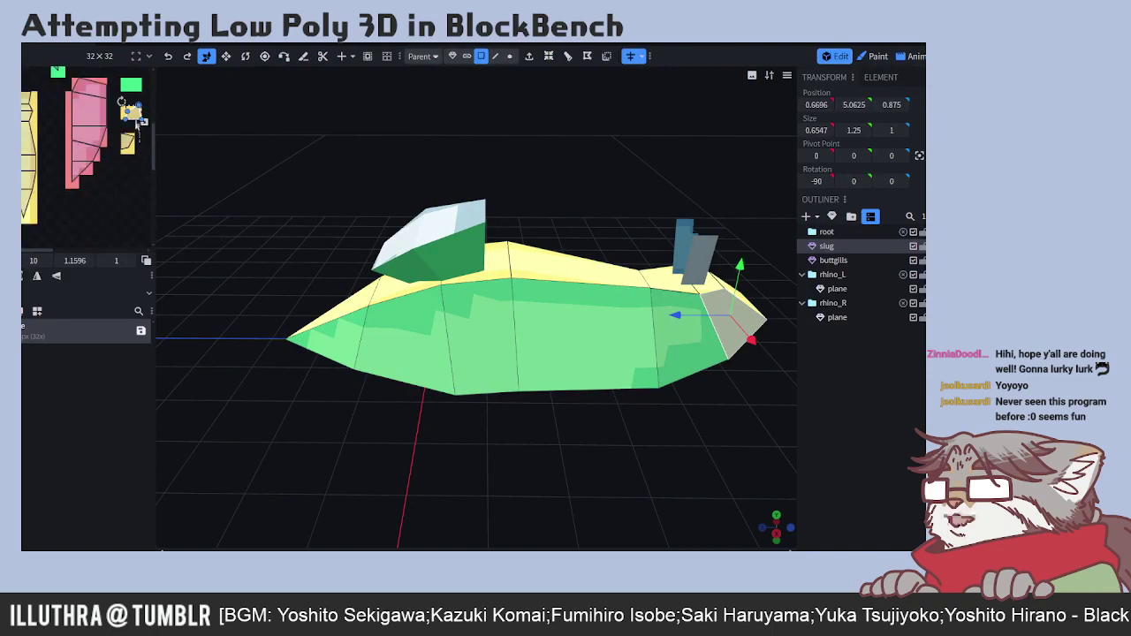
right_click(133, 206)
click(116, 198)
click(134, 129)
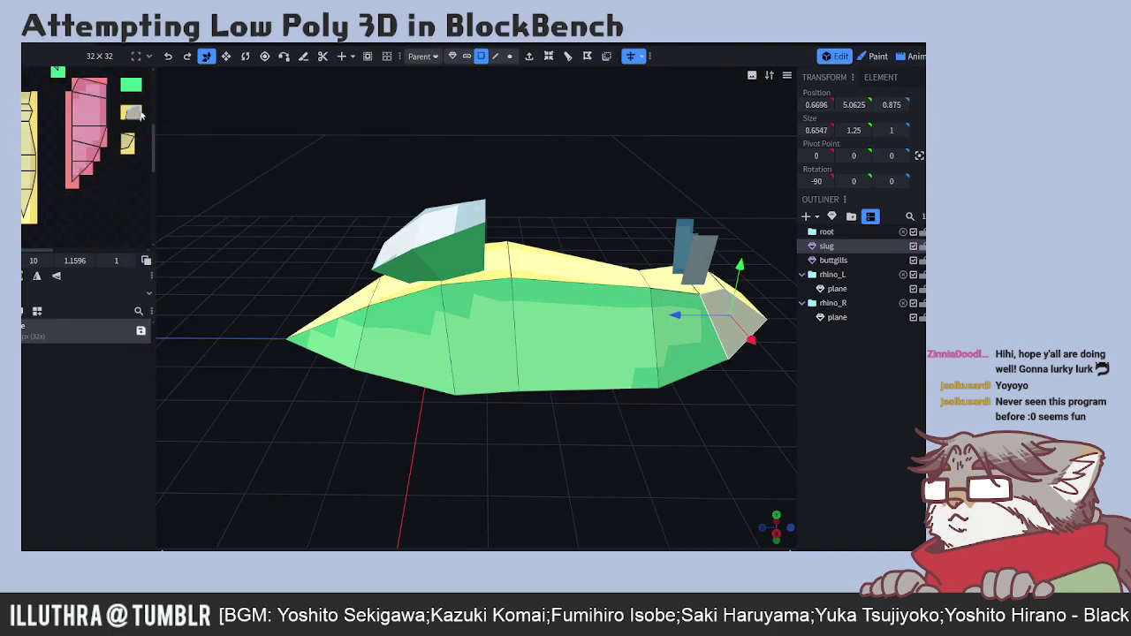
scroll(140, 117, left, 2)
scroll(131, 135, right, 2)
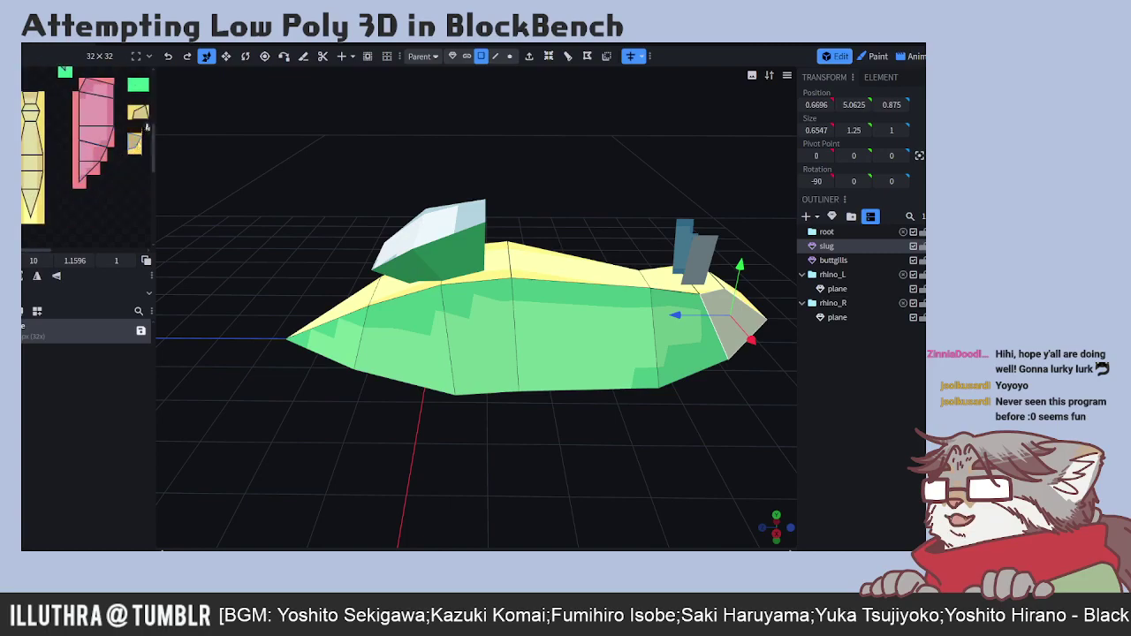
ctrl+scroll(143, 126, up, 5)
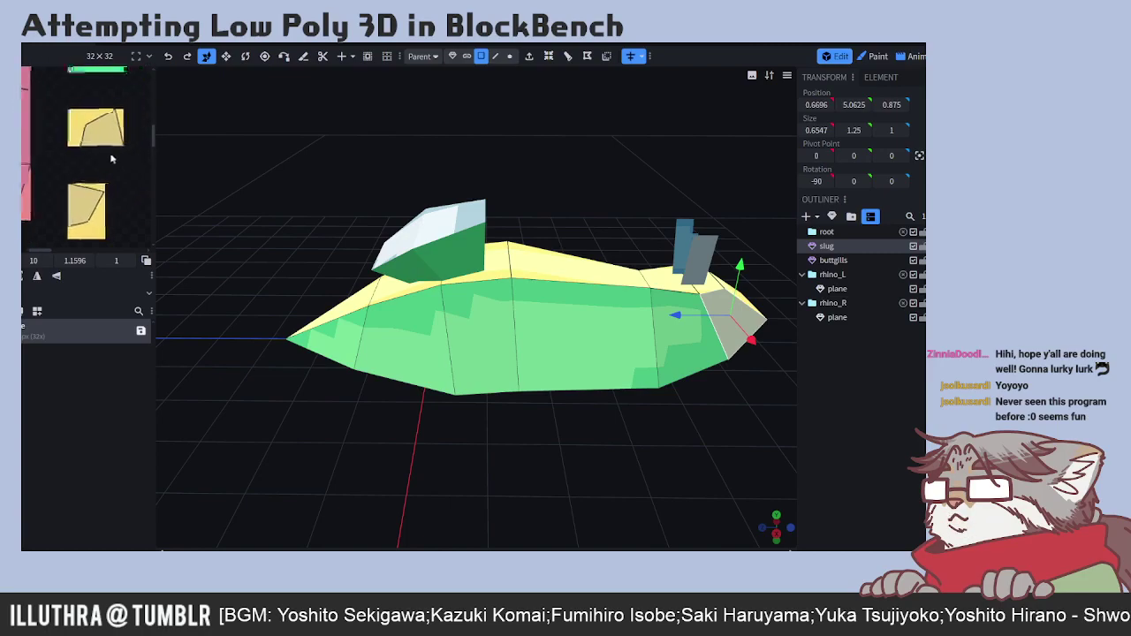
right_click(104, 133)
click(134, 268)
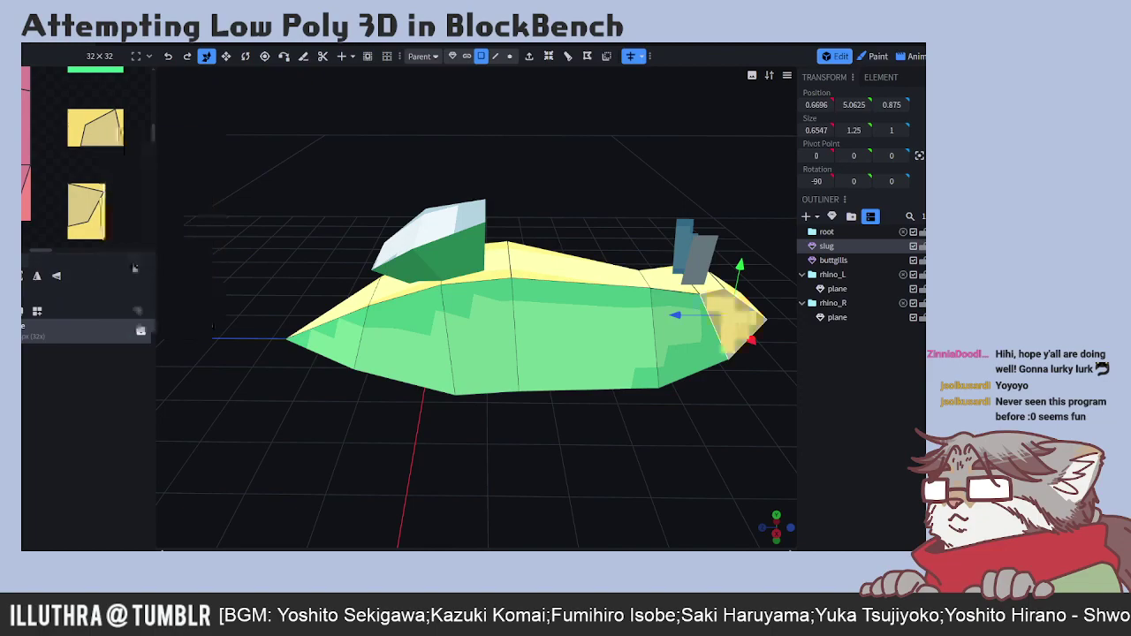
- Switch the viewport to UV Preview and inspect the checker pattern on the slug's front and opposite side
click(786, 75)
click(782, 151)
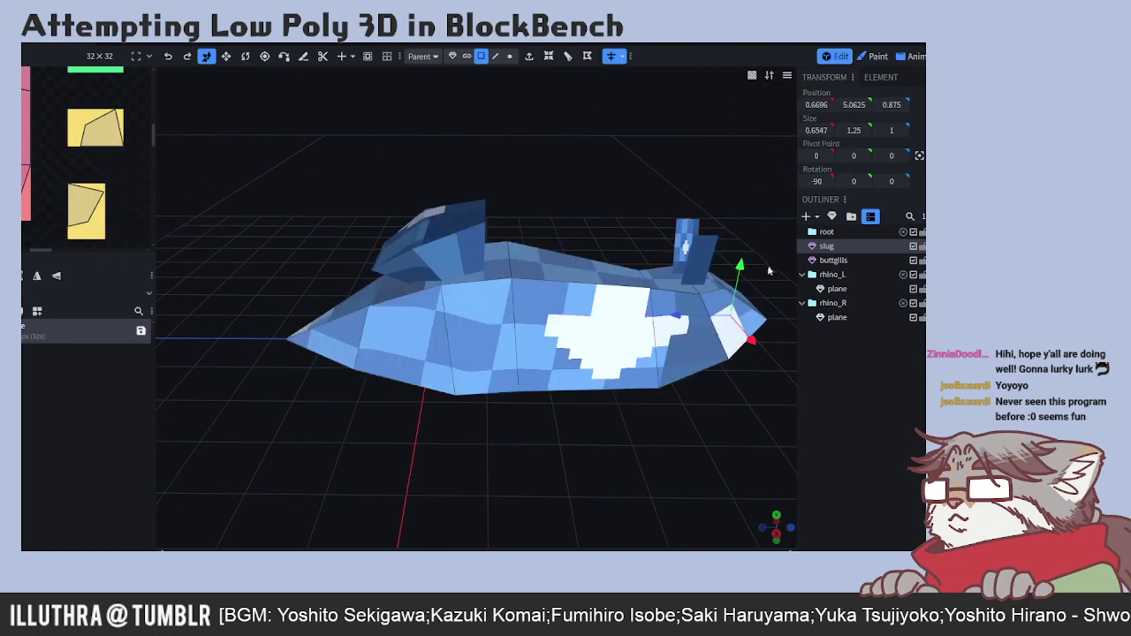
drag(751, 277, 536, 197)
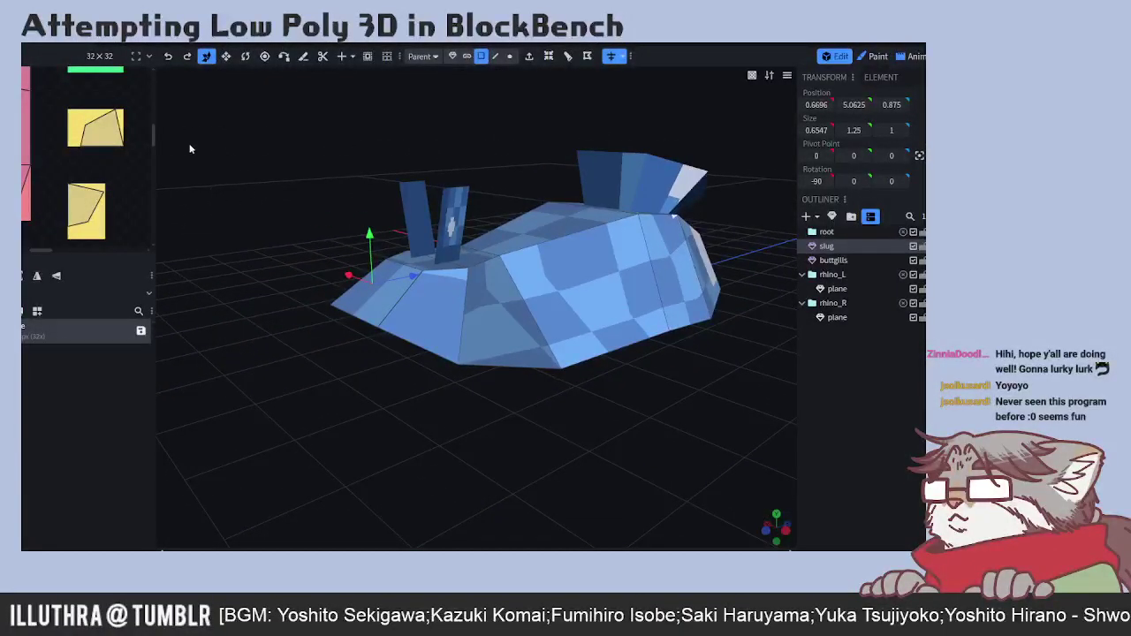
click(80, 137)
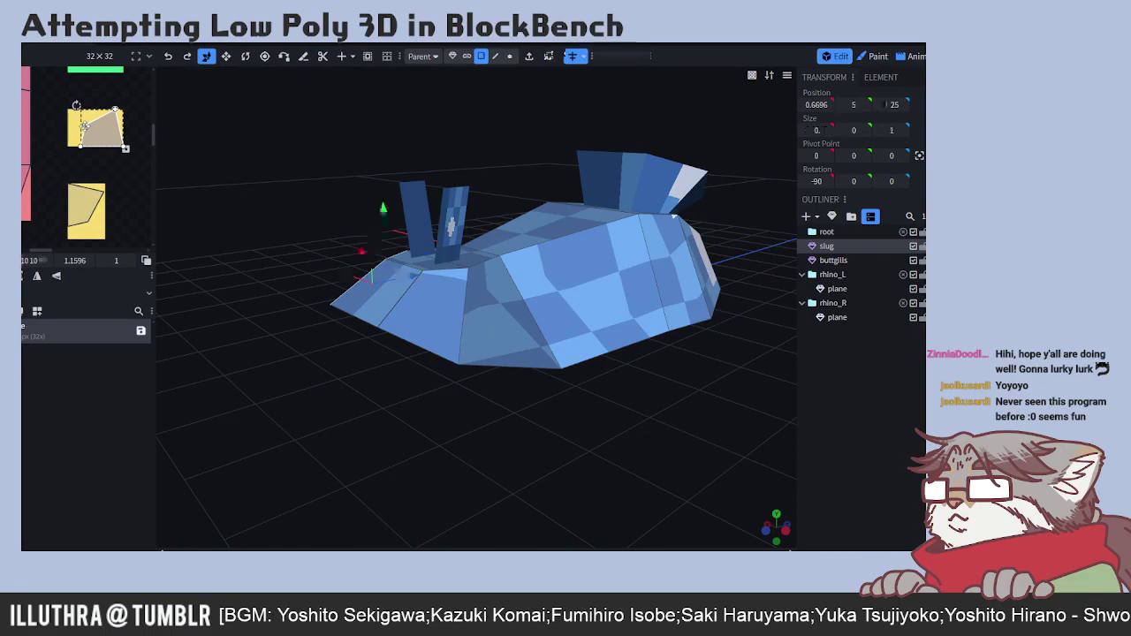
mouse_move(84, 127)
mouse_down()
mouse_move(73, 150)
mouse_move(72, 128)
mouse_up()
click(97, 133)
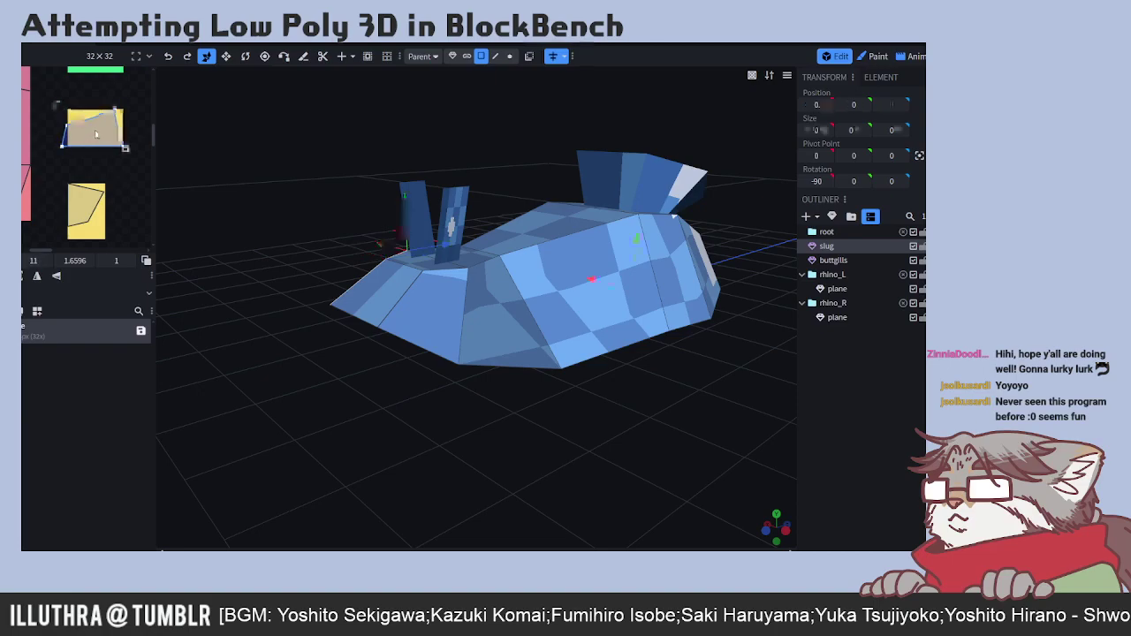
click(83, 125)
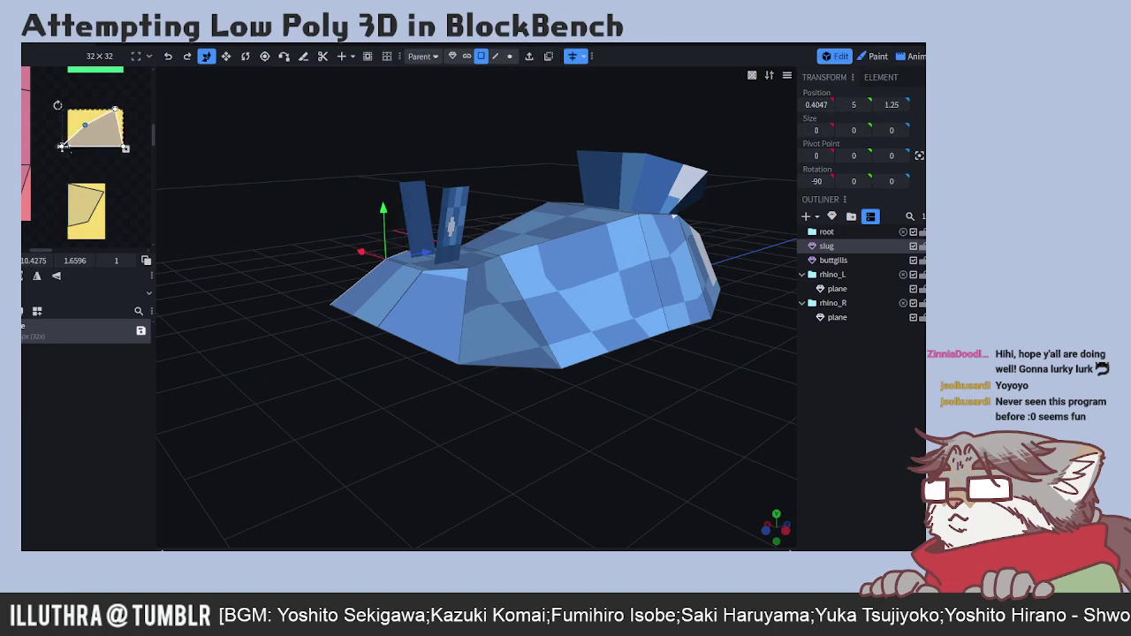
click(80, 133)
right_click(96, 134)
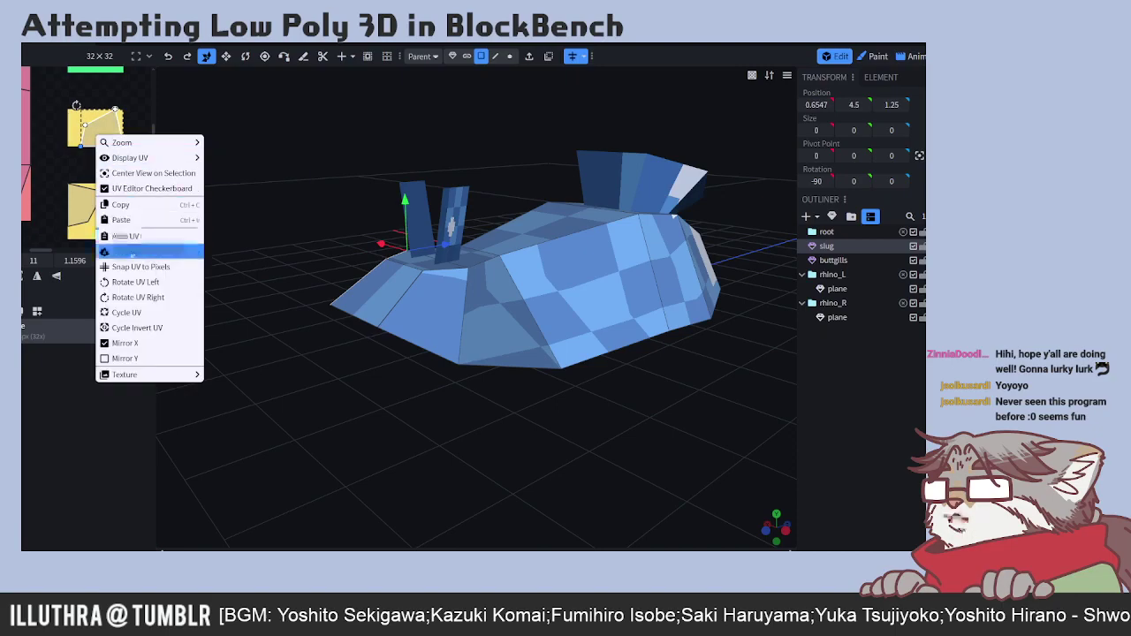
click(133, 252)
drag(79, 151, 68, 146)
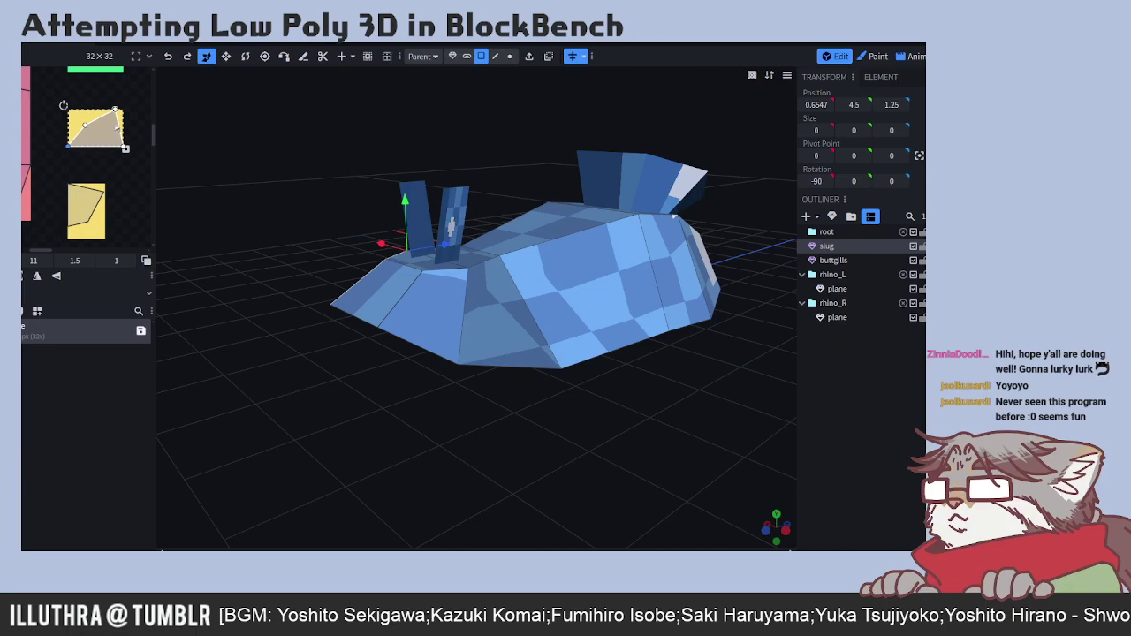
drag(116, 109, 130, 114)
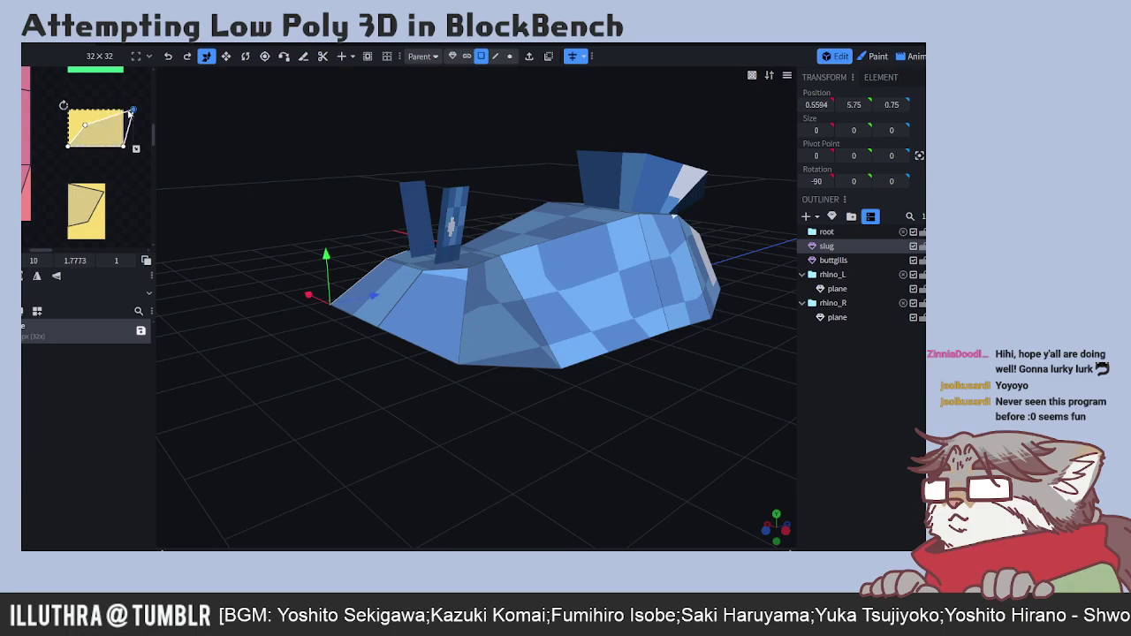
key(ctrl+z)
key(ctrl+z)
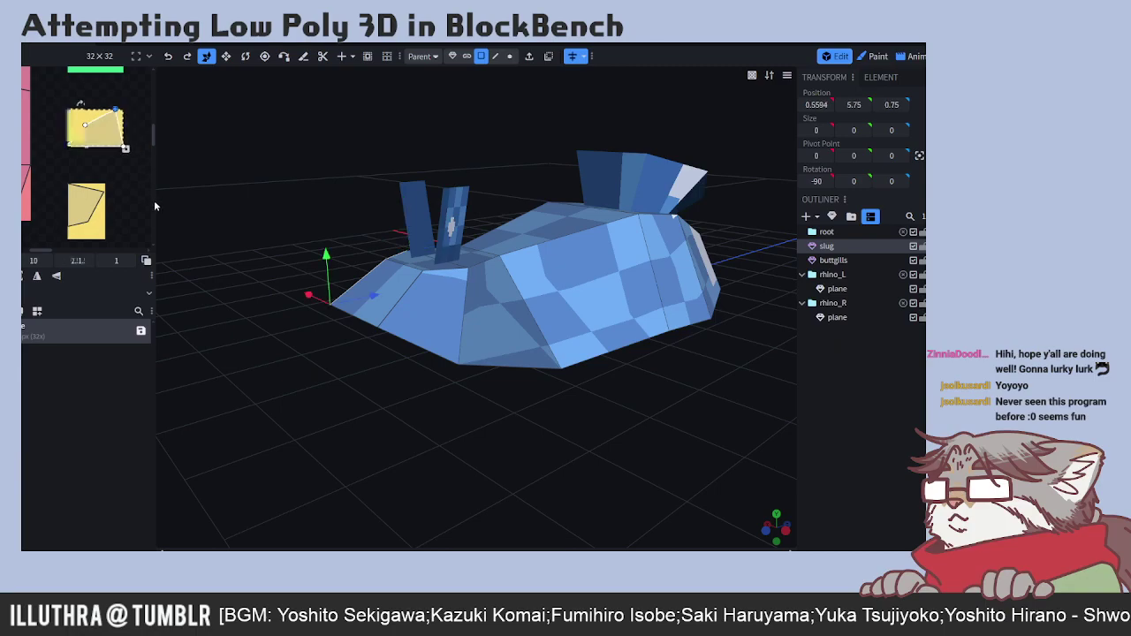
key(ctrl+z)
key(ctrl+z)
key(ctrl+z)
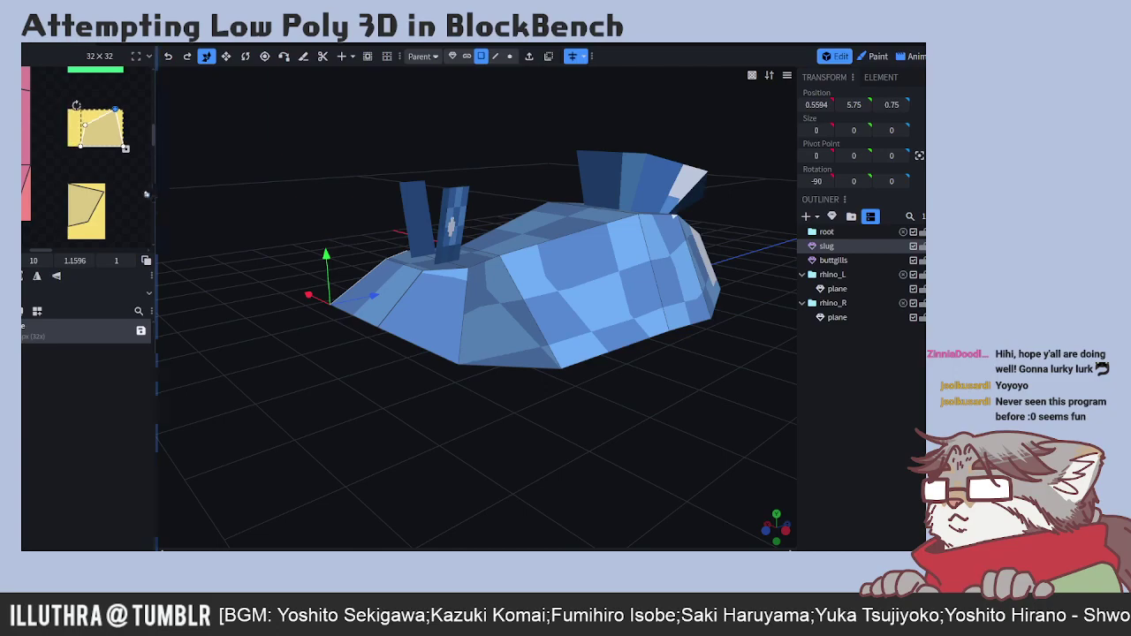
- Move the upper yellow front face's lower inner and upper outer UV vertices toward the corners of its painted rectangle
click(103, 202)
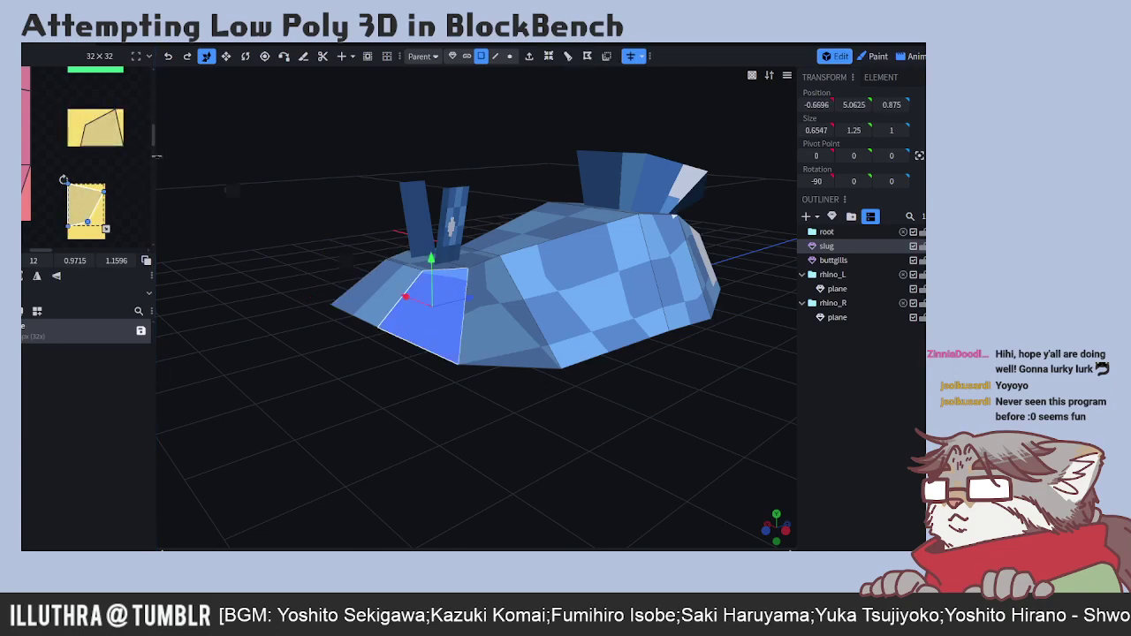
click(82, 153)
click(72, 150)
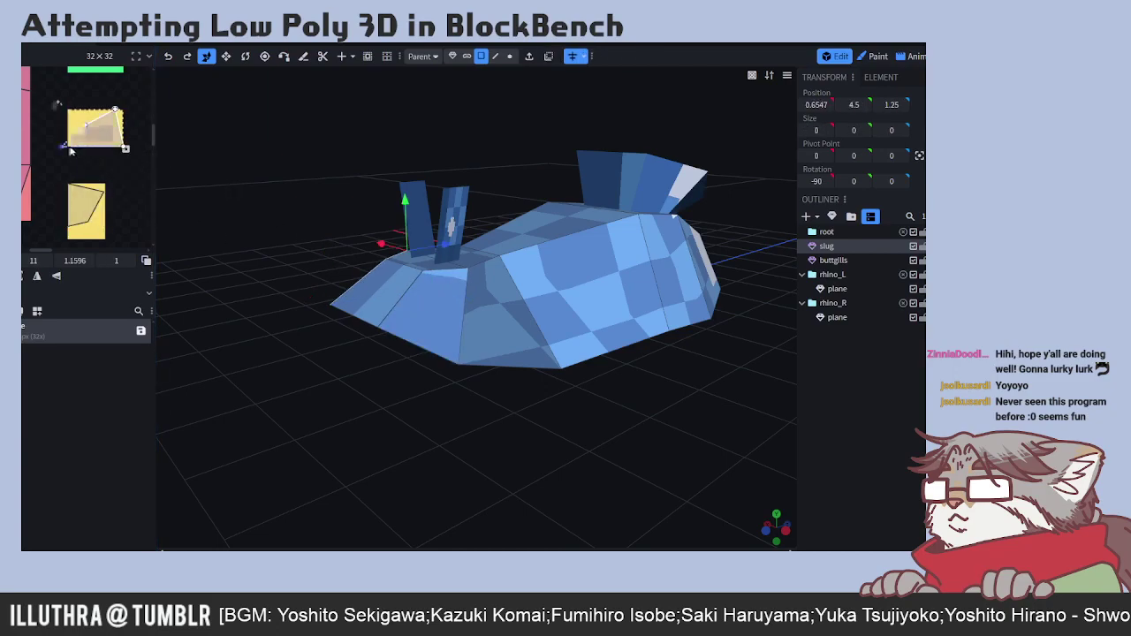
drag(71, 150, 66, 147)
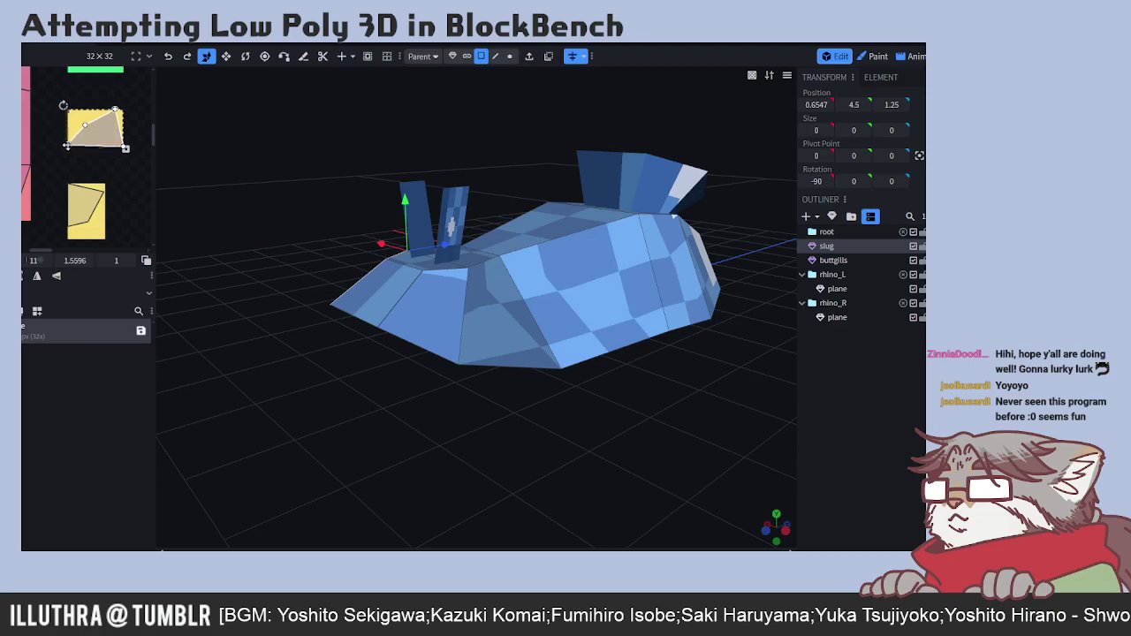
click(68, 145)
click(115, 108)
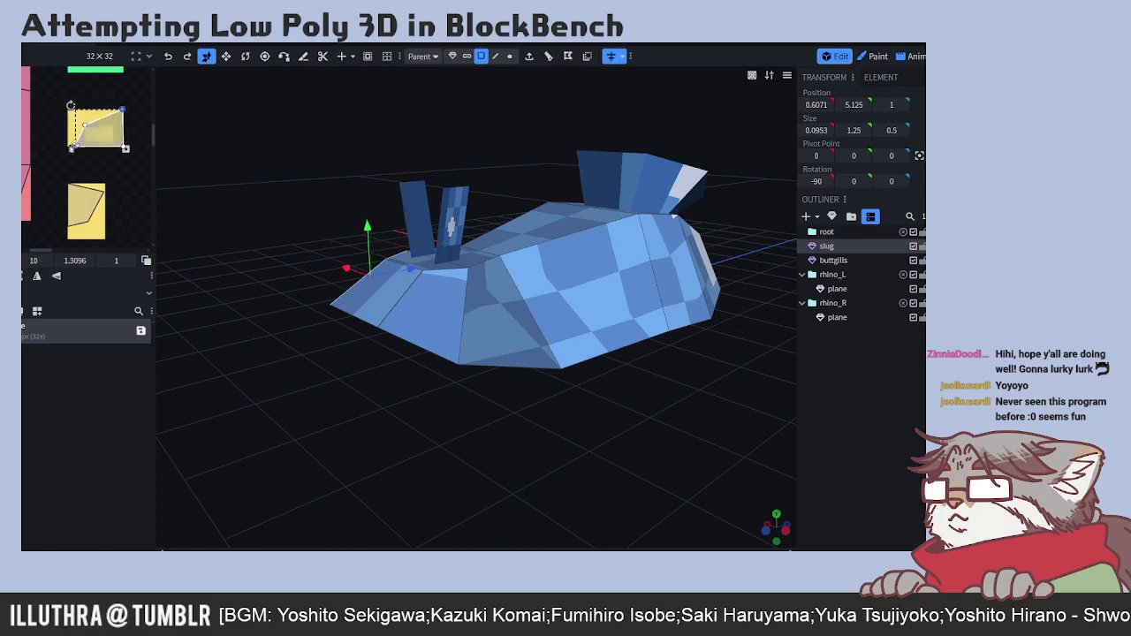
- Snap the upper yellow front face's UVs to pixels and raise its remaining inner vertex to the rectangle's upper edge
right_click(103, 134)
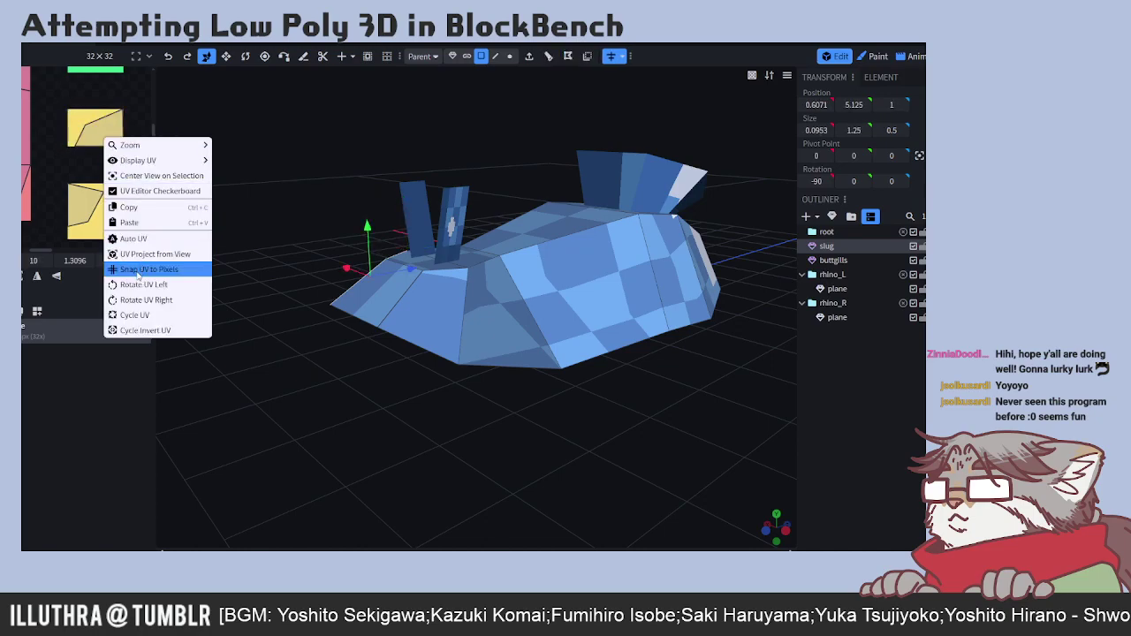
click(151, 261)
click(99, 135)
right_click(99, 135)
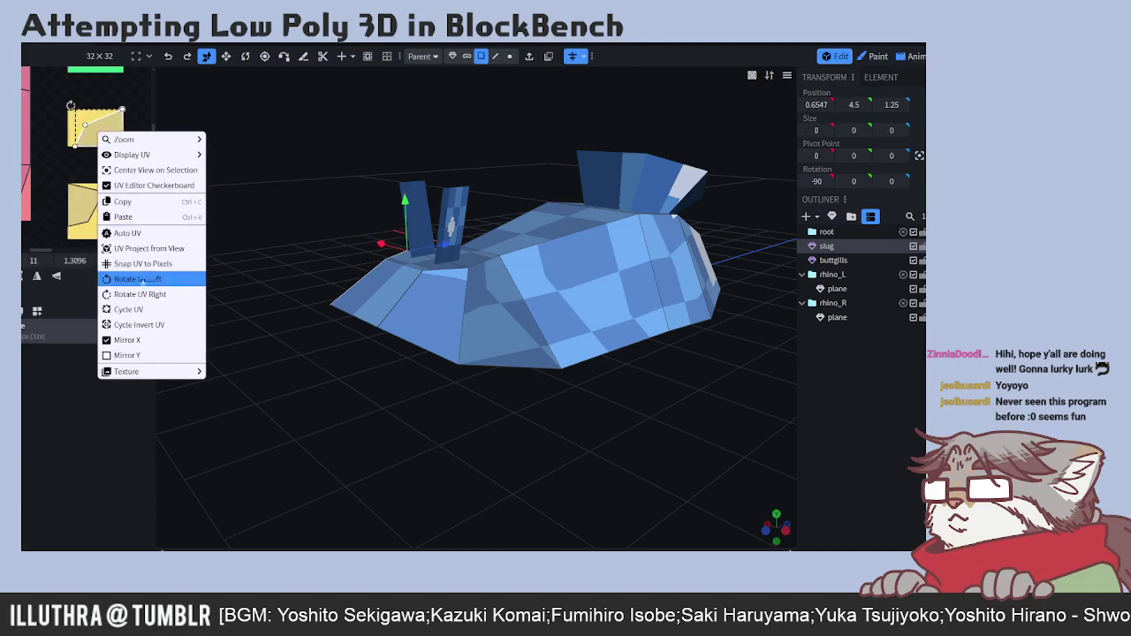
click(142, 263)
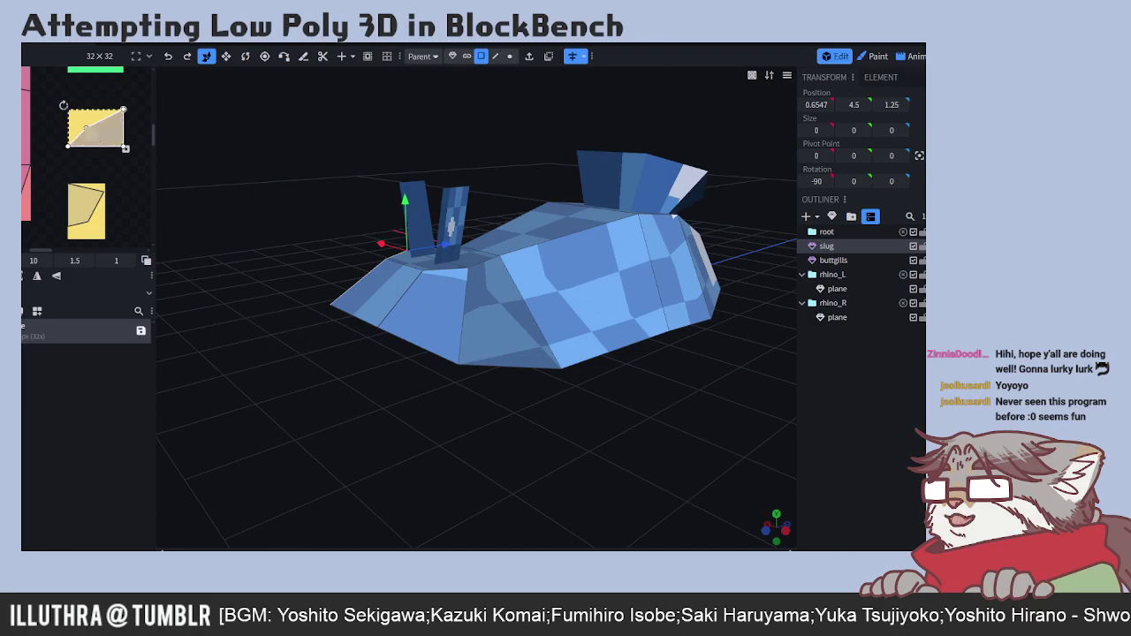
click(90, 115)
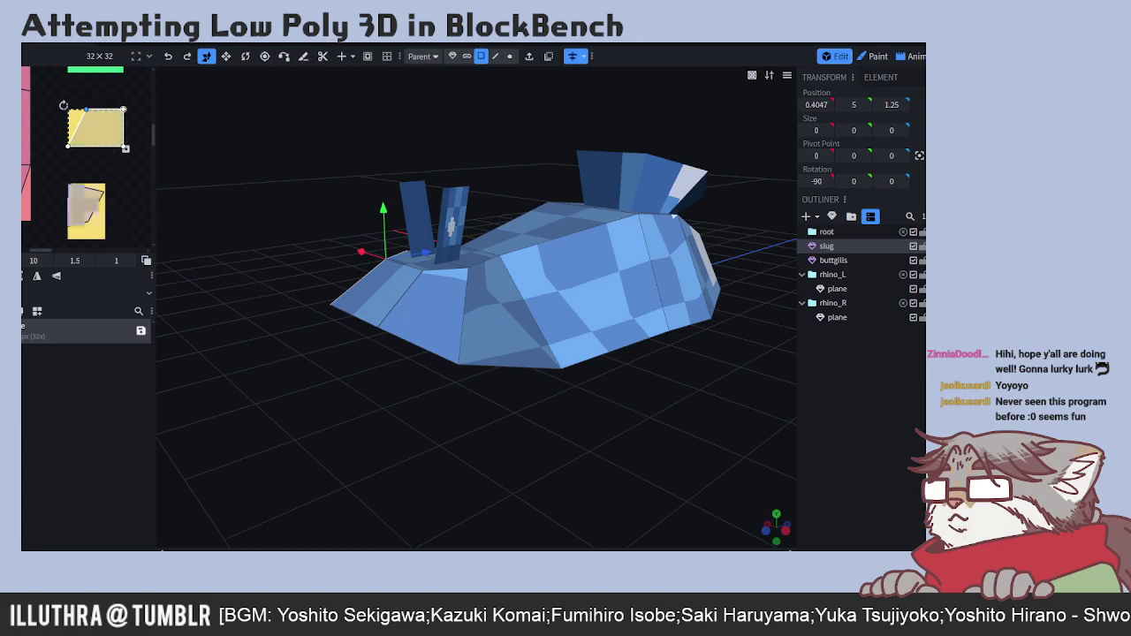
- Move the lower yellow front face's bottom UV vertex down to the painted corner and adjust its upper outer vertex
click(87, 212)
scroll(128, 202, down, 1)
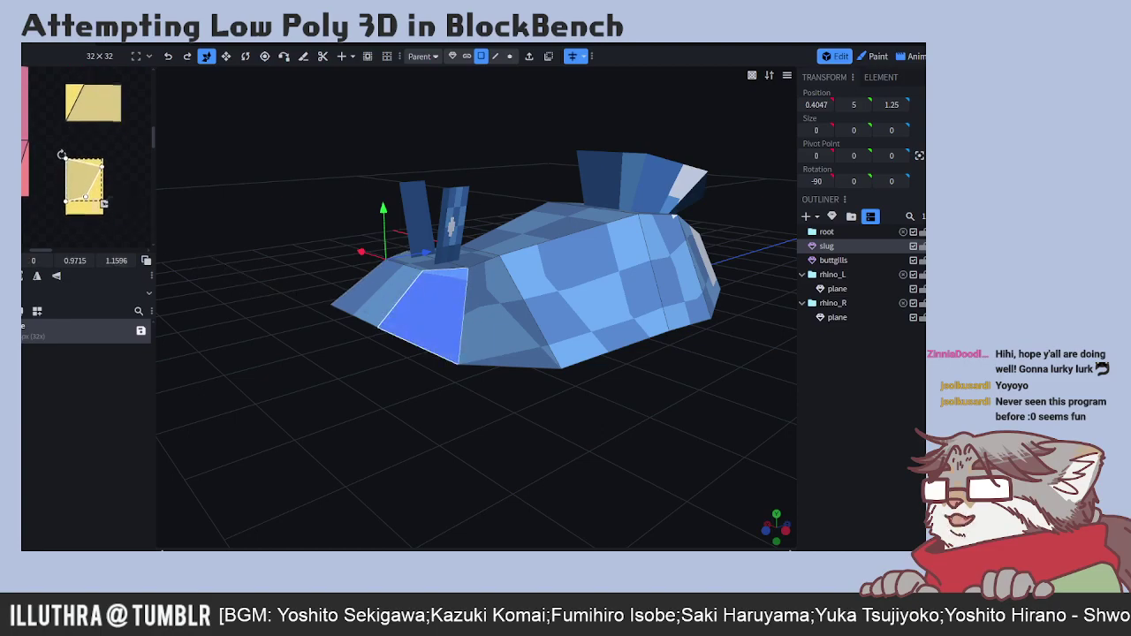
drag(104, 203, 105, 222)
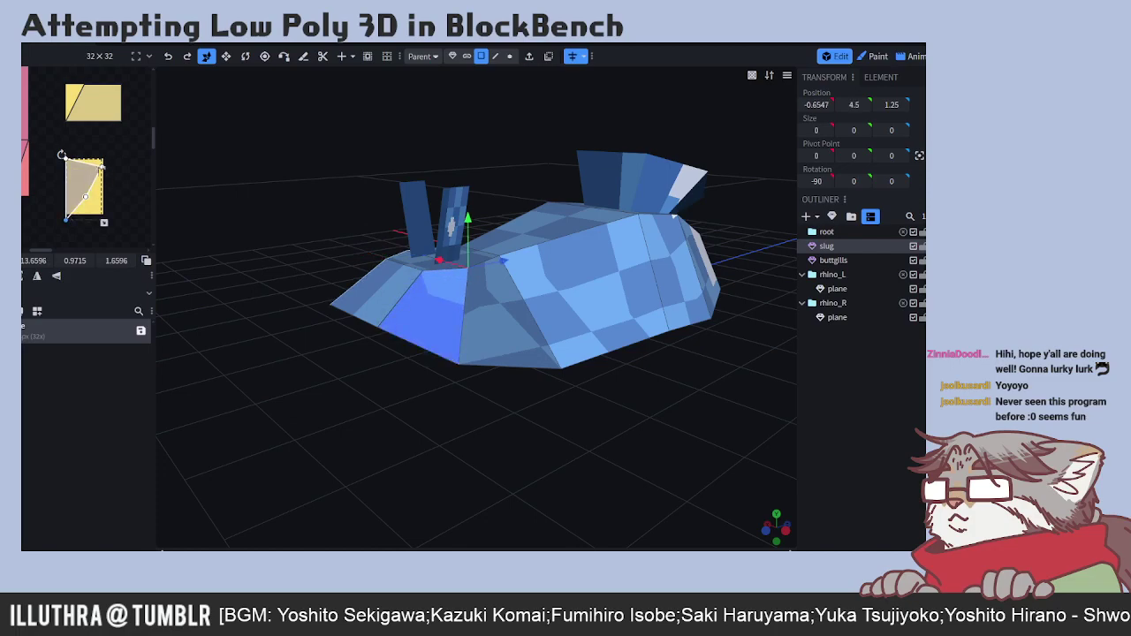
click(101, 168)
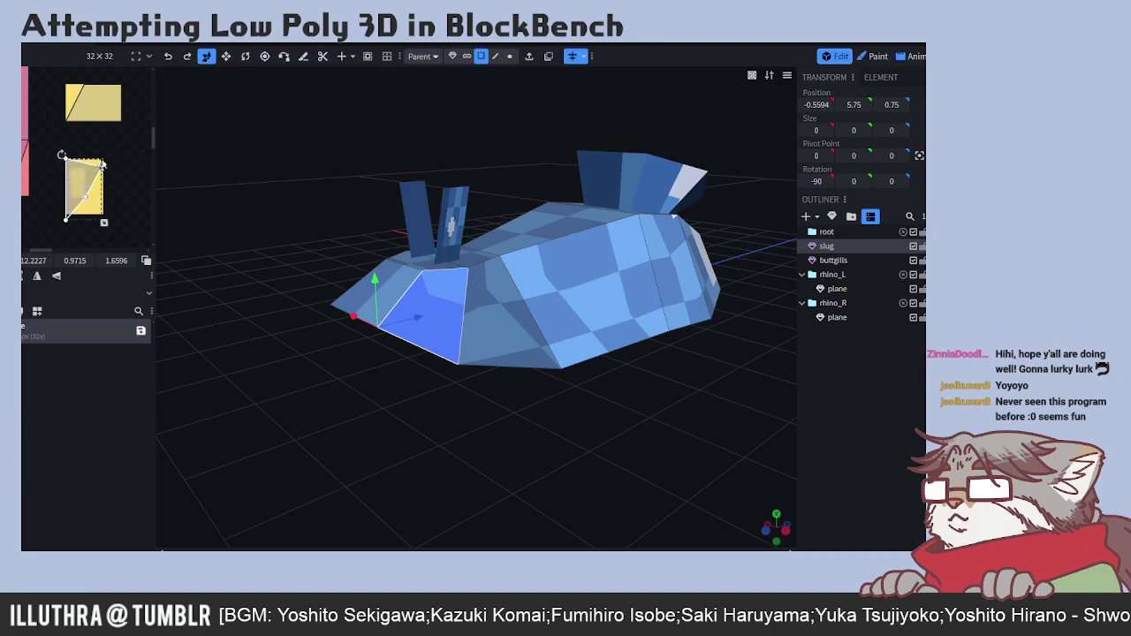
right_click(88, 177)
click(137, 296)
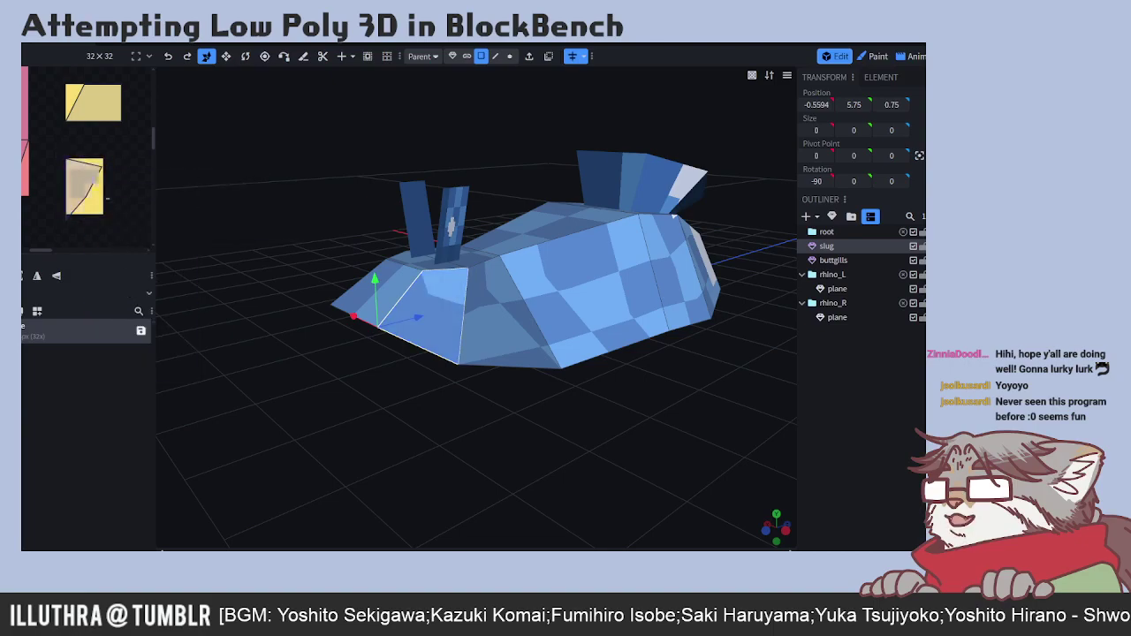
right_click(96, 167)
click(124, 287)
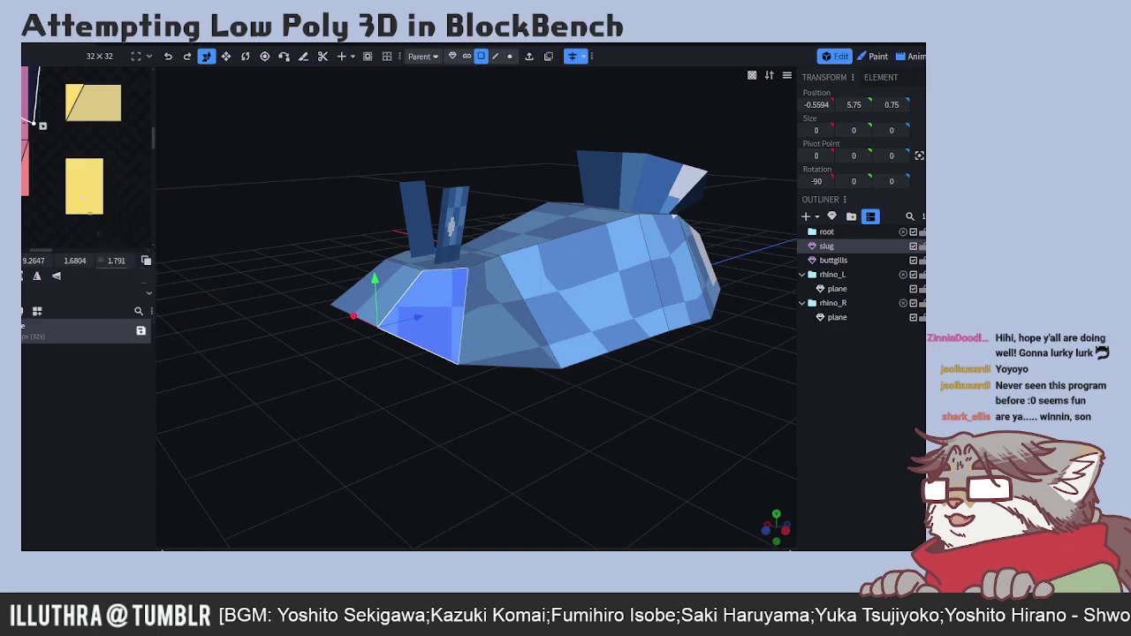
- Snap the lower yellow front face's UVs to pixels and move its inner vertex to the painted area's outer edge
right_click(87, 182)
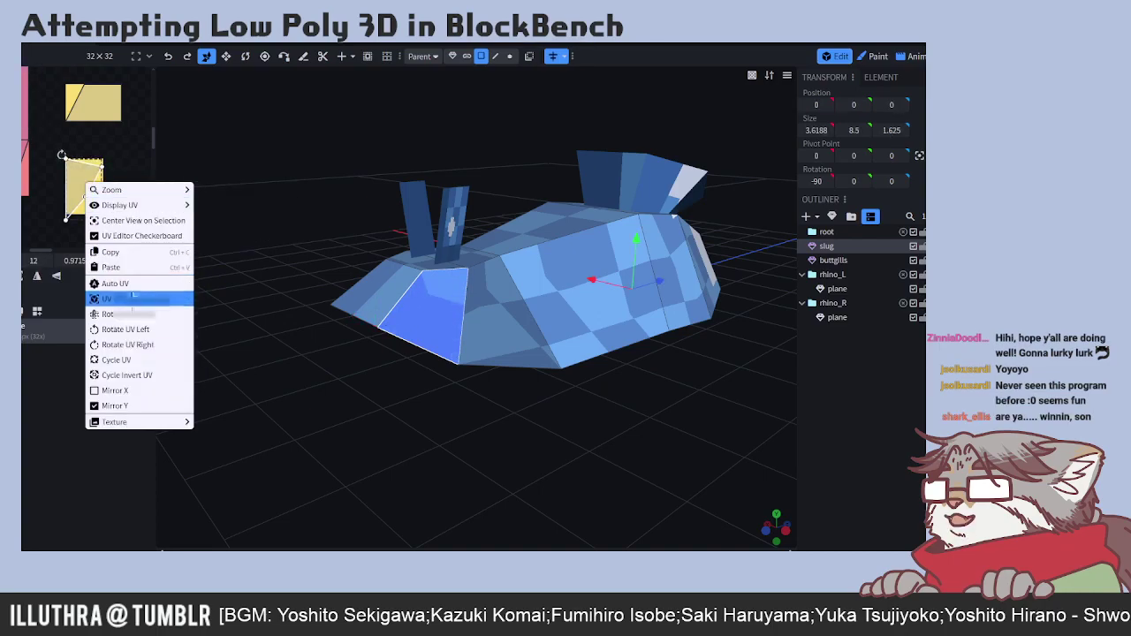
click(130, 314)
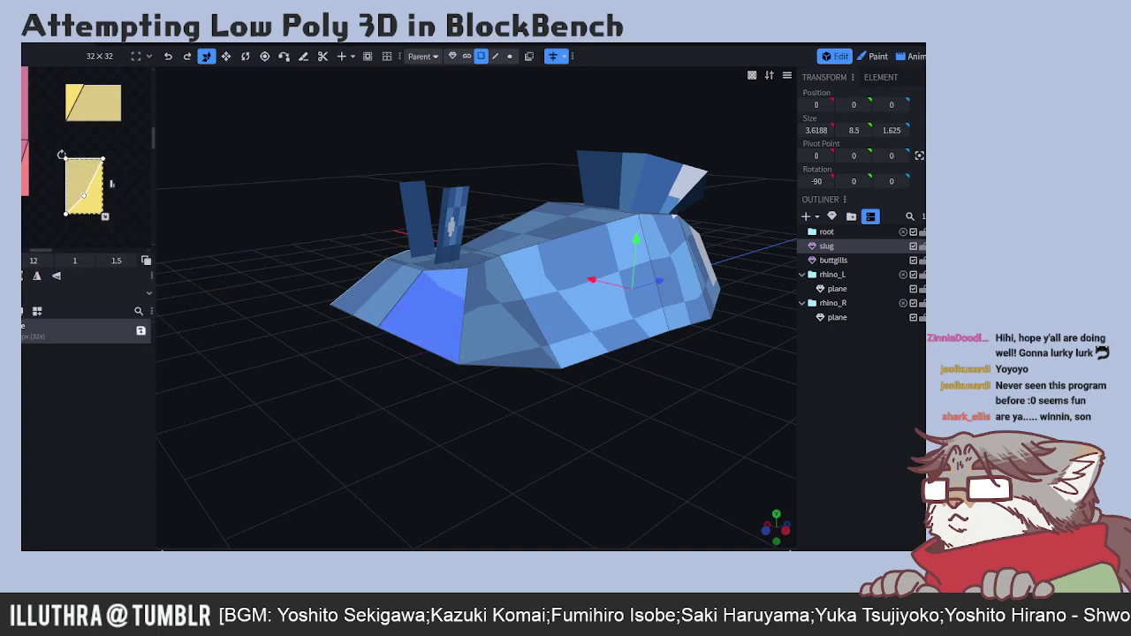
drag(115, 180, 130, 192)
click(170, 214)
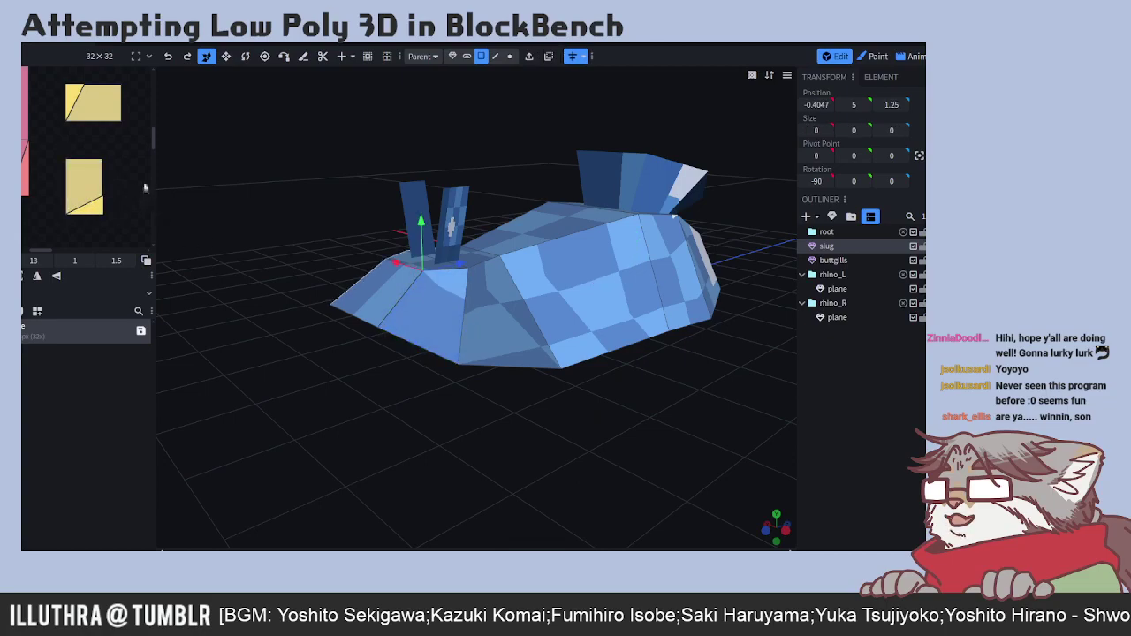
- Select the slug's foremost nose face and locate its UV in the yellow strip covering the top of the body
scroll(75, 176, up, 2)
right_click(141, 152)
right_click(71, 191)
key(Escape)
scroll(43, 121, up, 2)
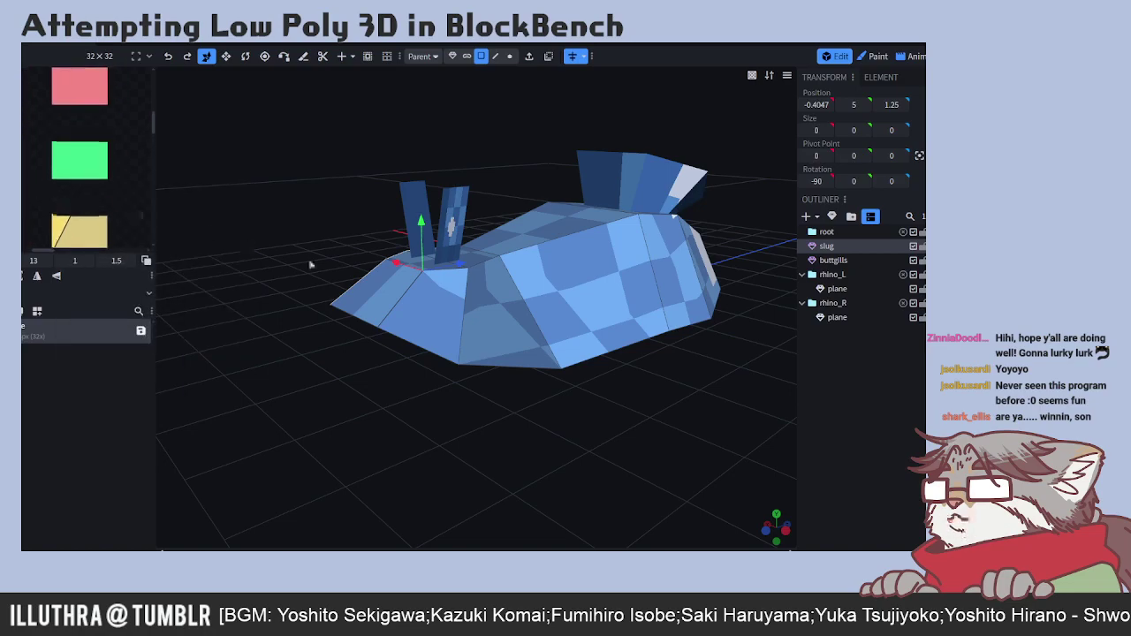
click(386, 306)
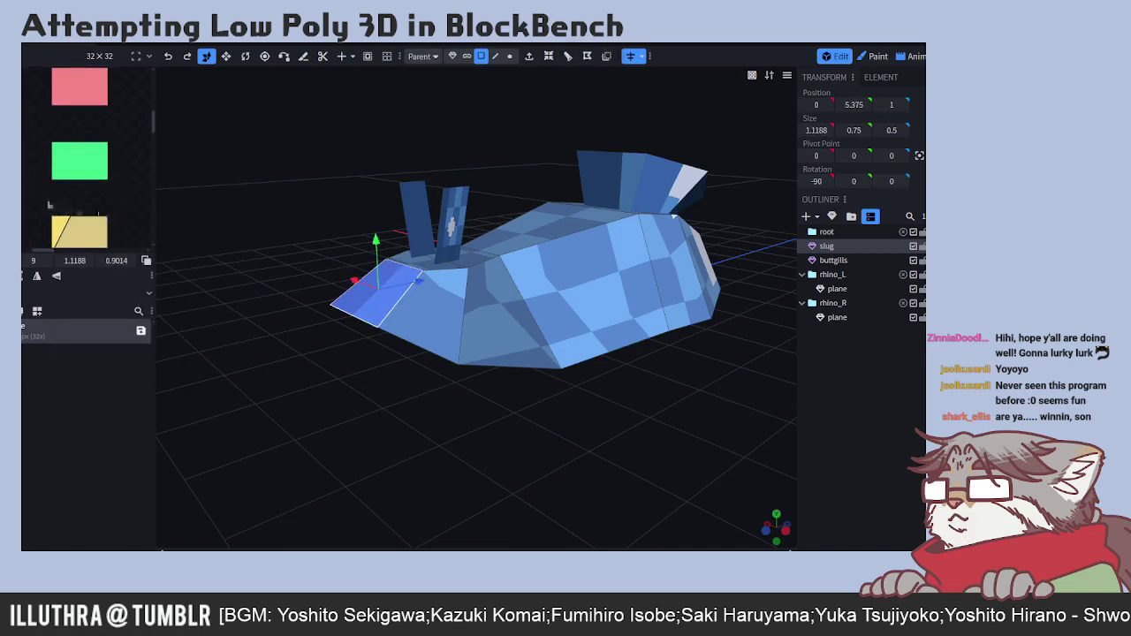
right_click(32, 196)
key(Escape)
scroll(31, 203, up, 3)
right_drag(32, 204, 2, 141)
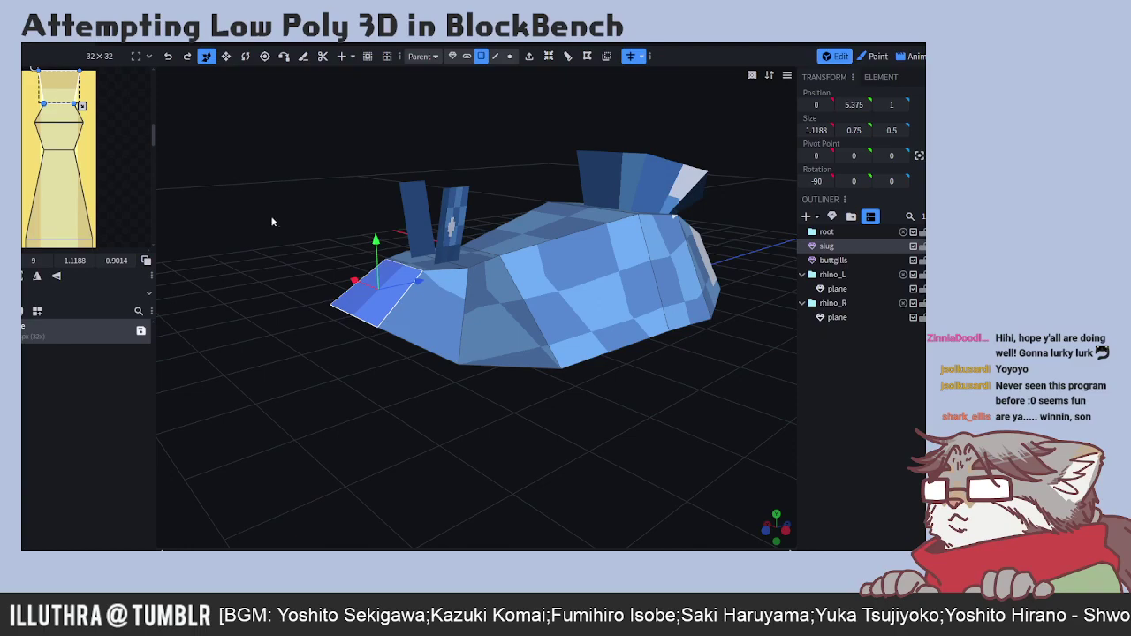
- Select the connected faces of the yellow top strip and snap their UVs to pixels
right_click(67, 133)
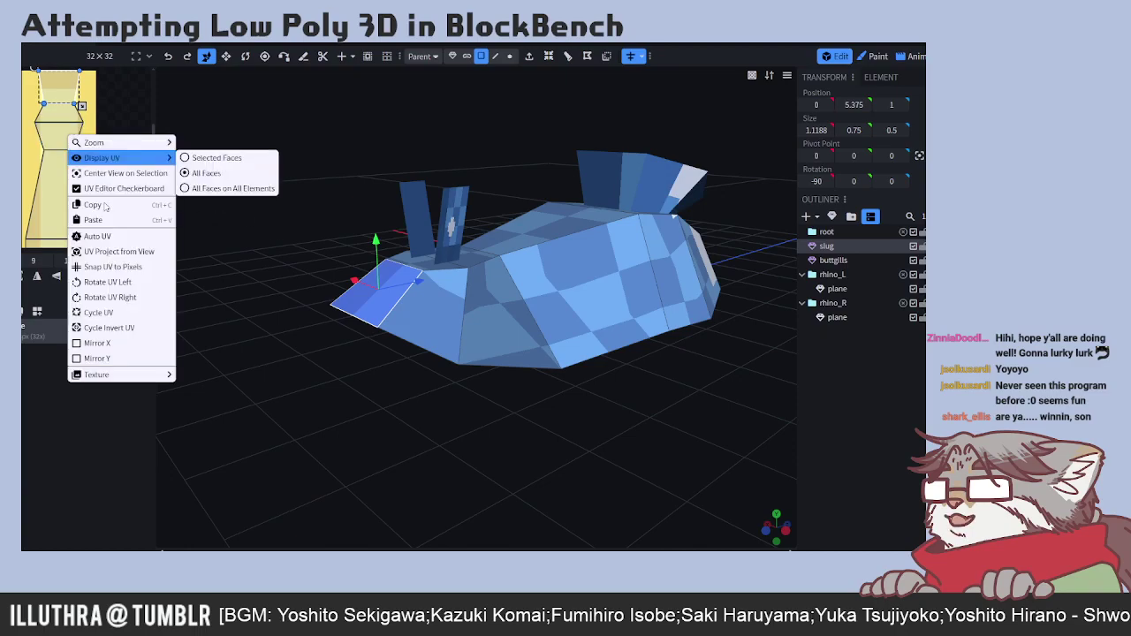
click(113, 263)
click(60, 115)
right_click(69, 114)
click(202, 121)
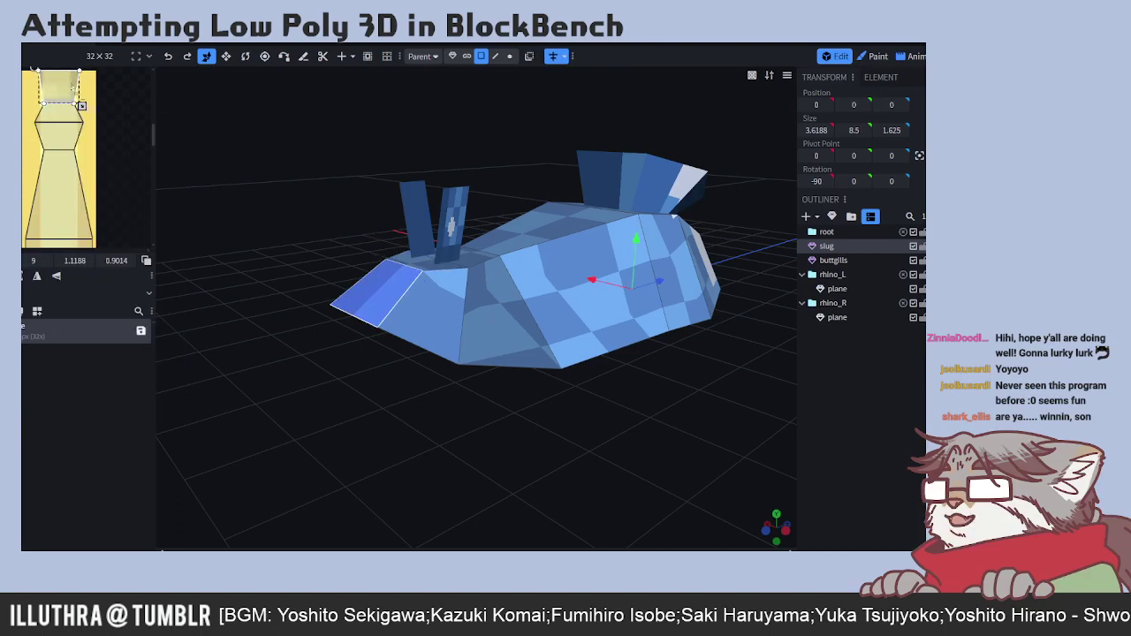
click(60, 106)
right_click(67, 132)
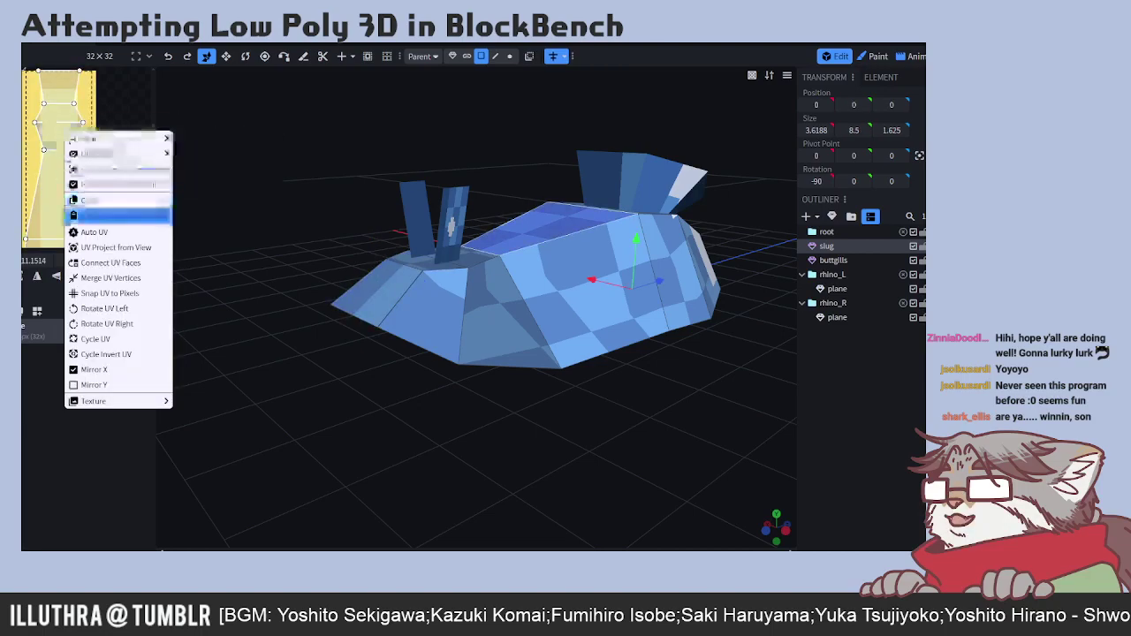
click(115, 277)
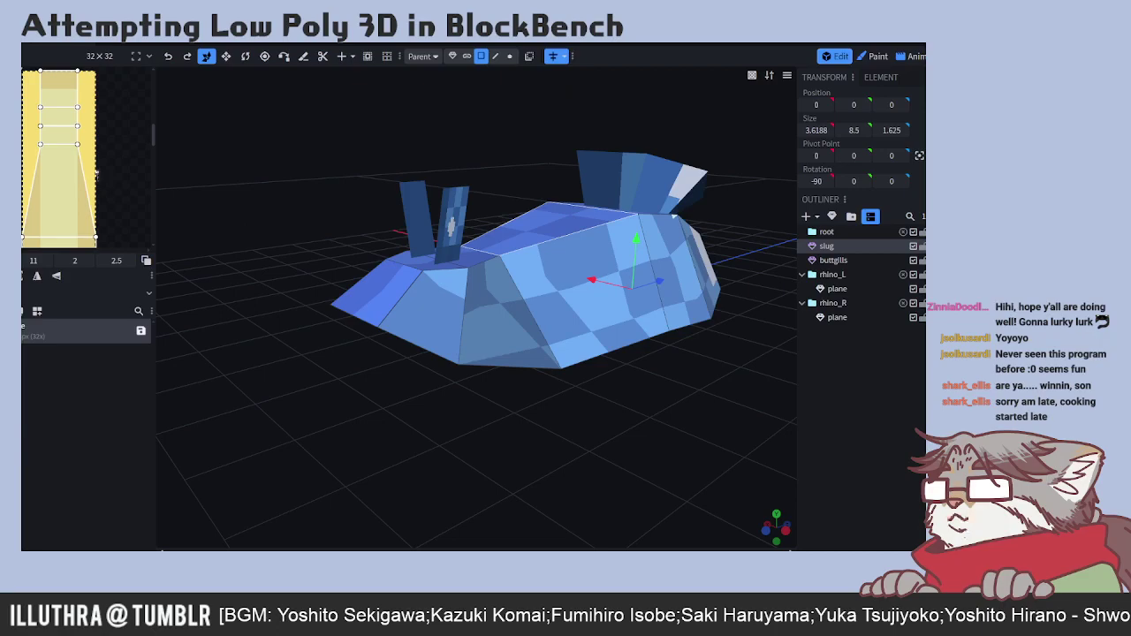
- Widen the foremost nose face's UV by moving its two front vertices out to the yellow strip's outer edges
drag(252, 212, 325, 187)
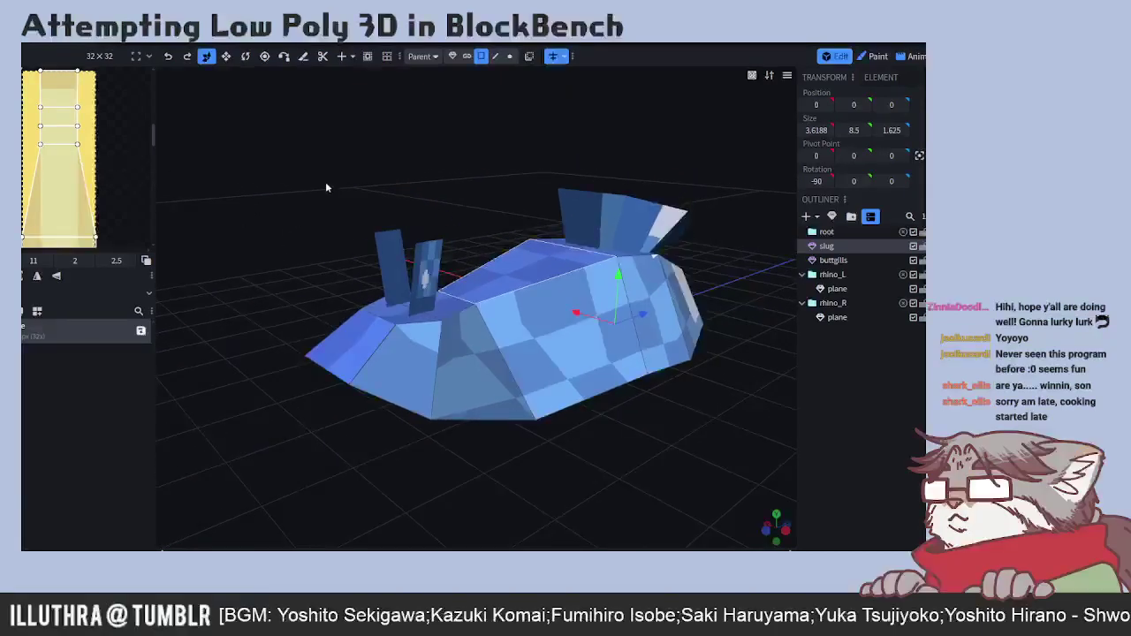
drag(323, 234, 424, 338)
drag(704, 339, 502, 383)
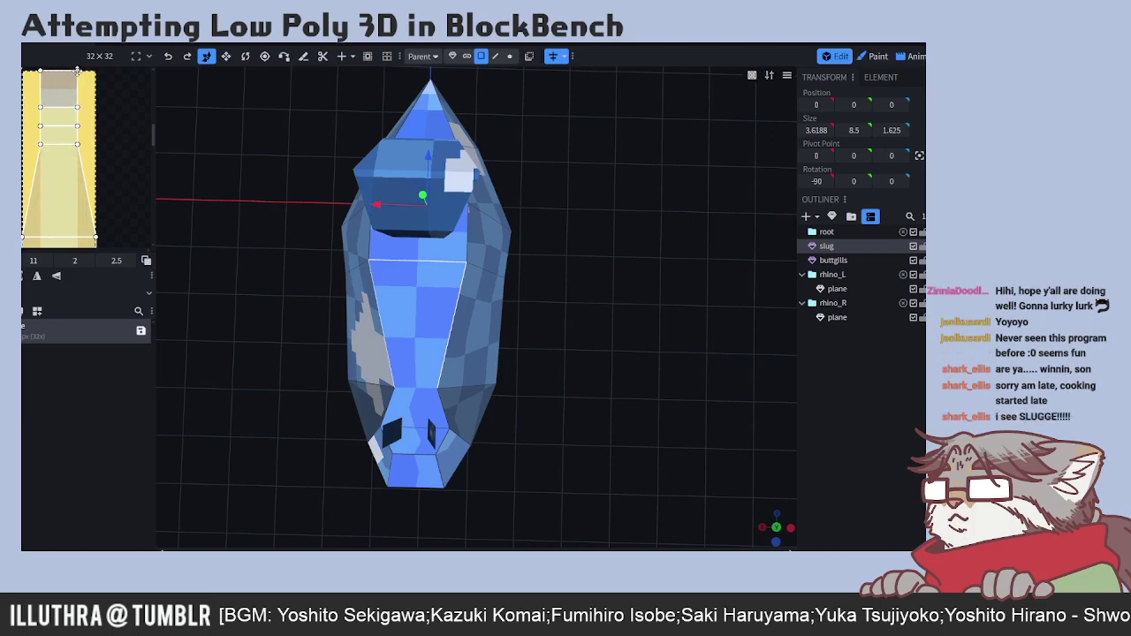
click(419, 436)
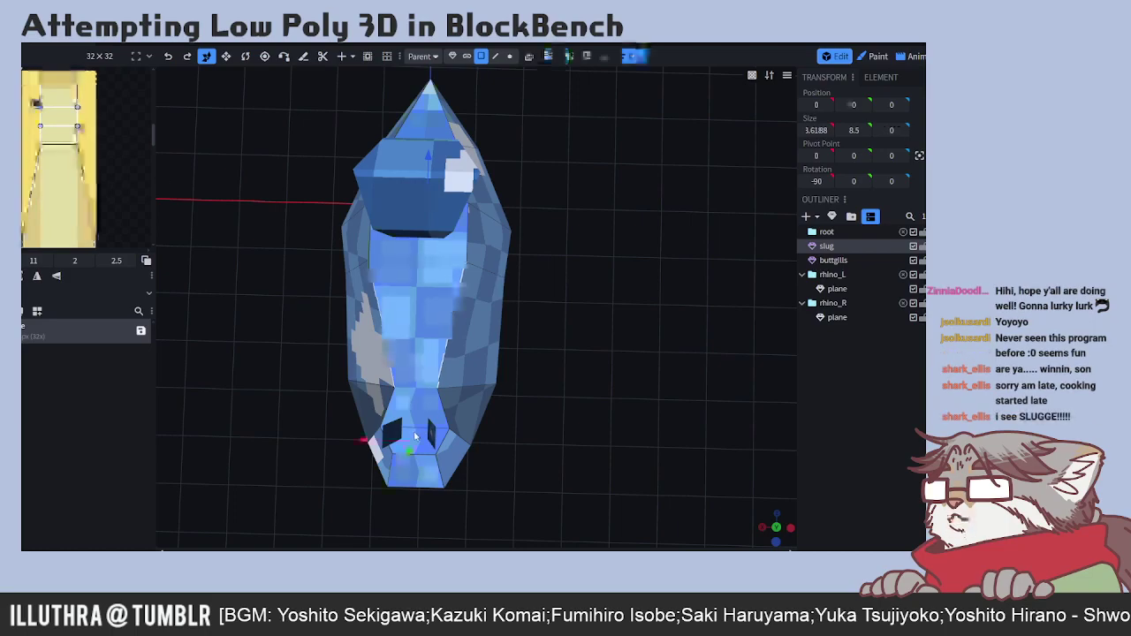
scroll(120, 142, up, 2)
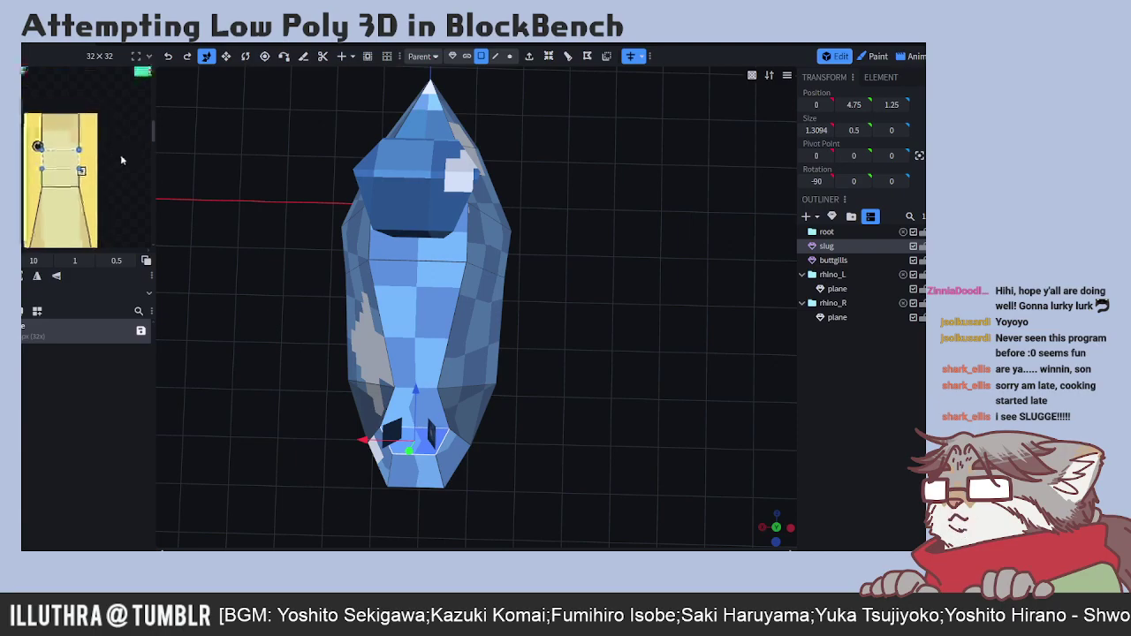
click(424, 481)
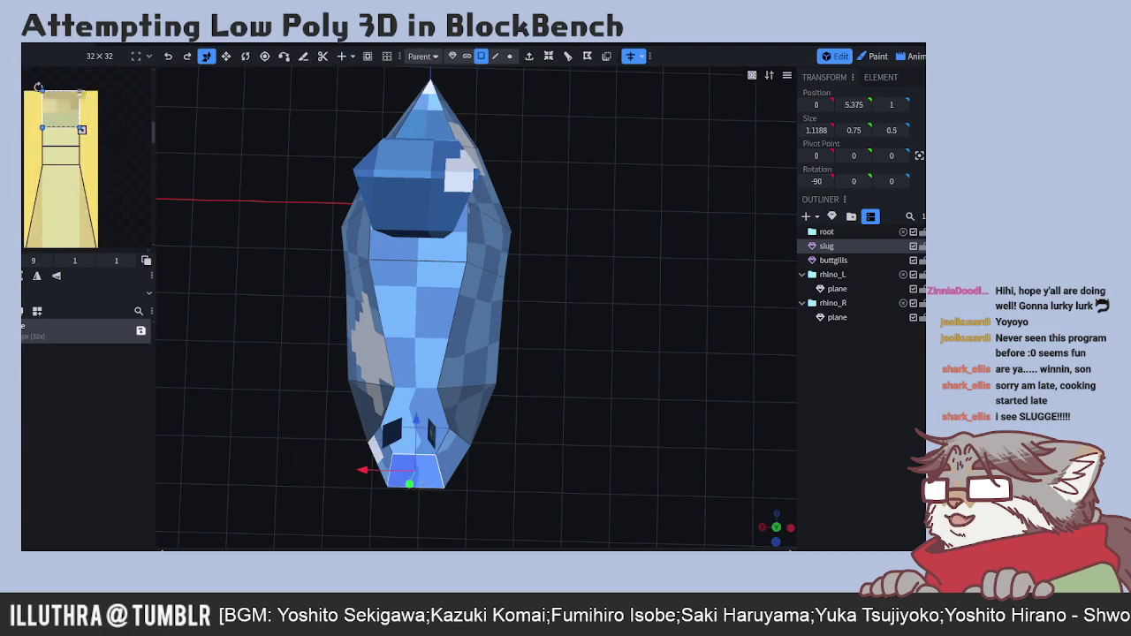
drag(76, 104, 95, 104)
click(79, 91)
drag(79, 91, 42, 89)
- Select the head face between the tentacles and move its two rear UV vertices out to the yellow strip's outer edges
click(61, 142)
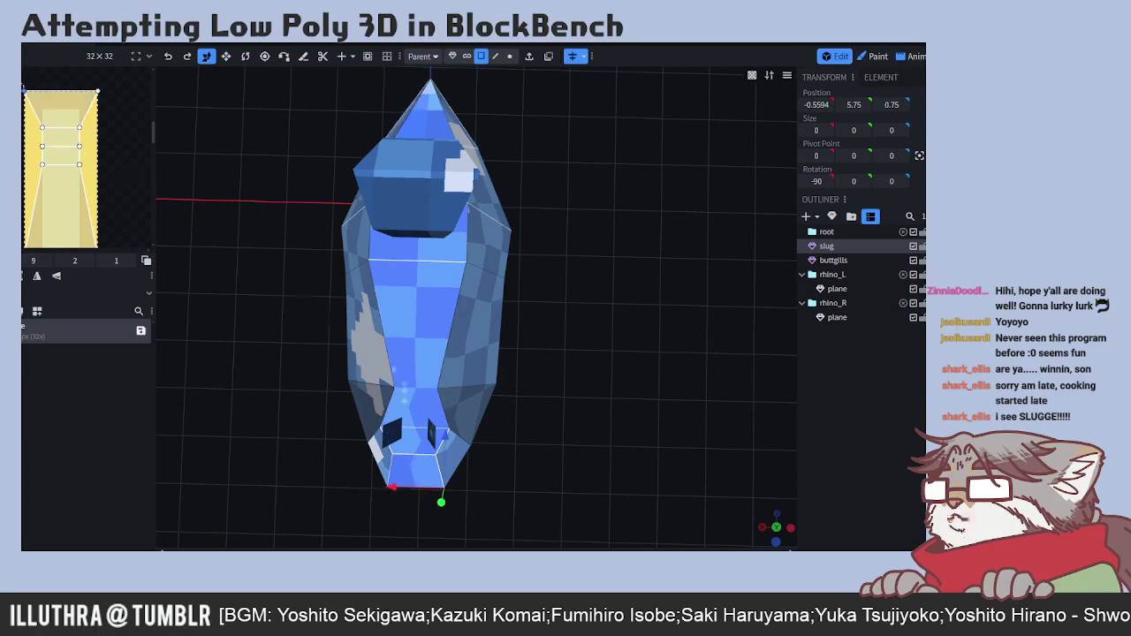
click(46, 134)
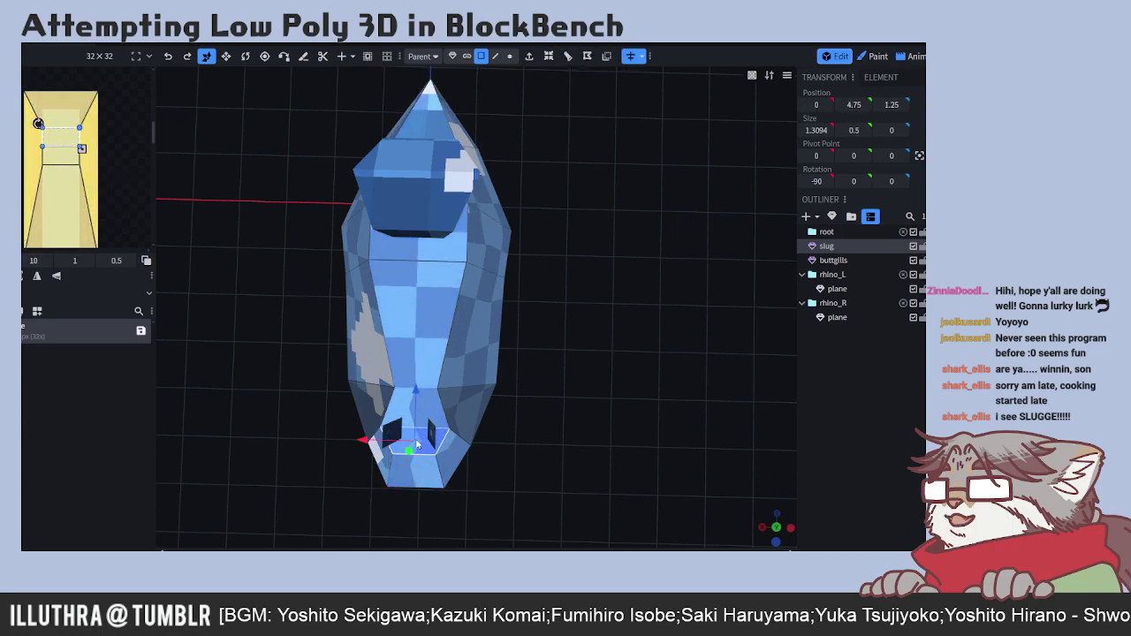
click(42, 149)
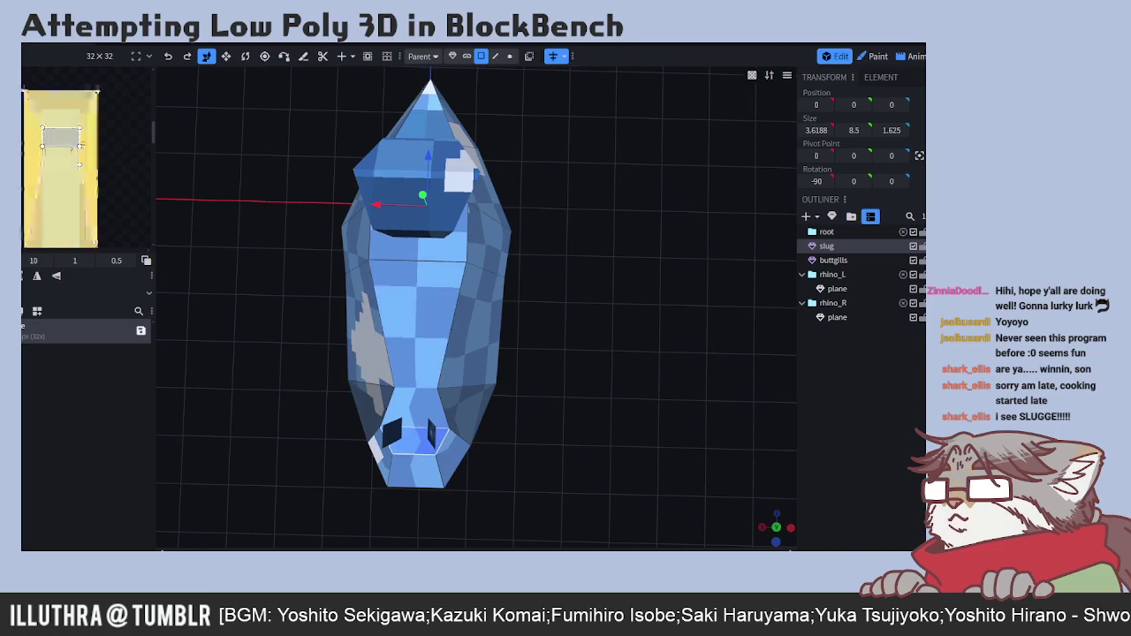
click(53, 140)
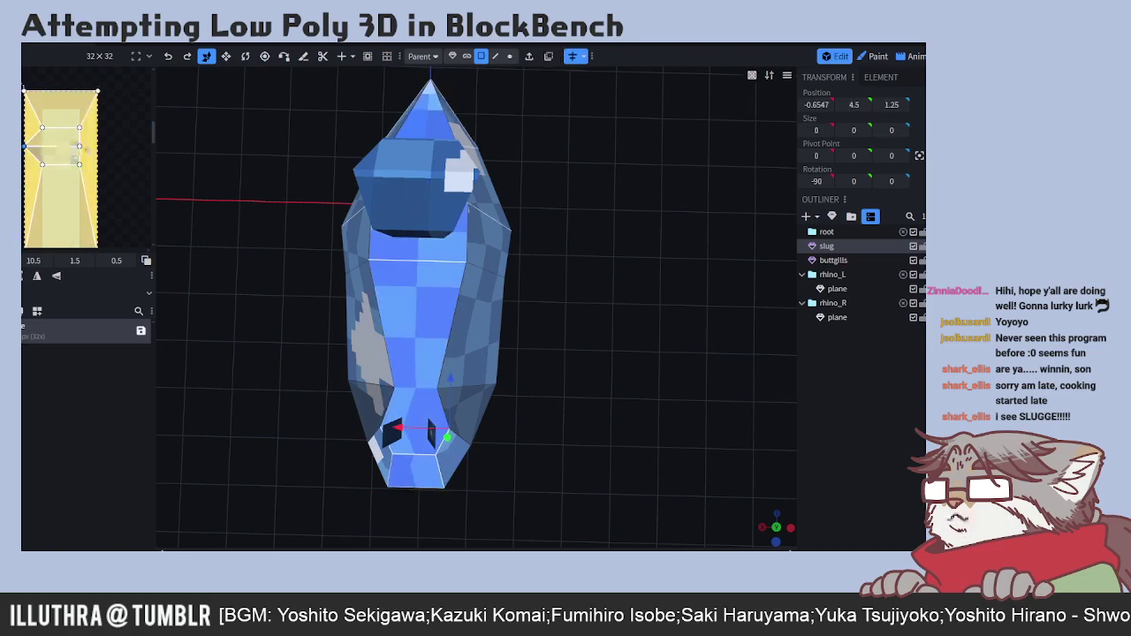
click(94, 145)
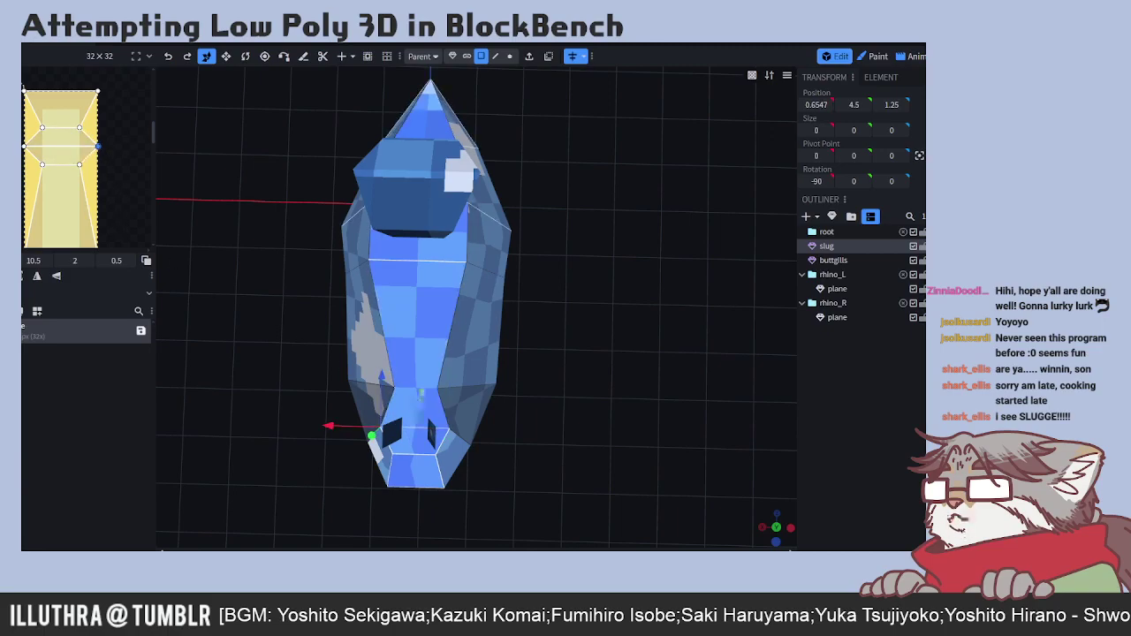
- Select the front-facing upper face of the buttgills mesh and locate its UV on the white texture area
drag(562, 389, 398, 353)
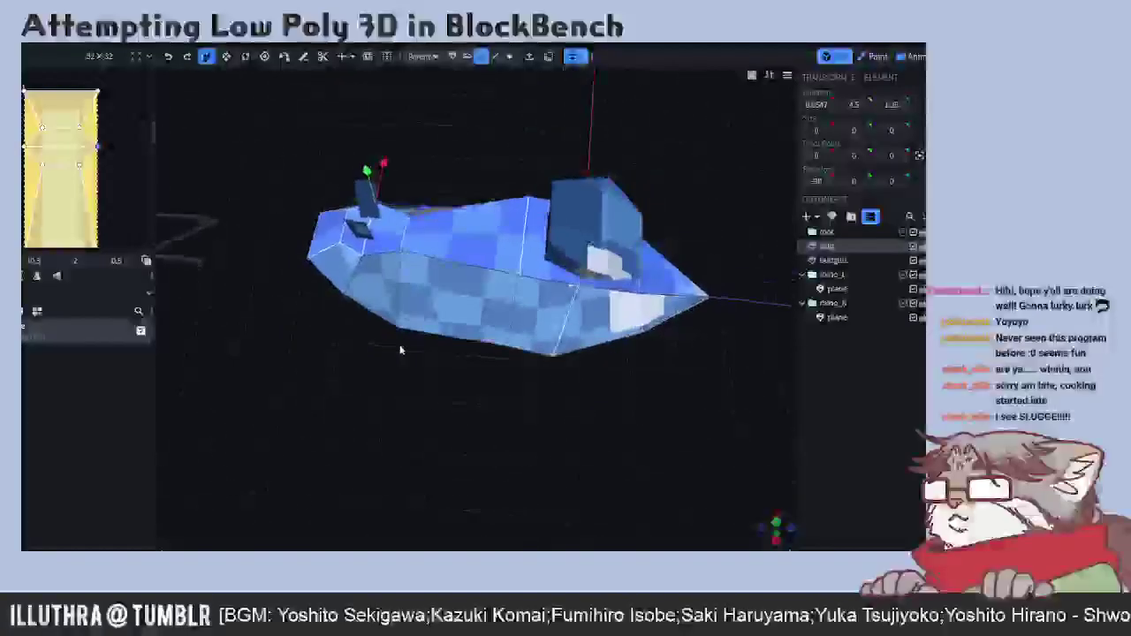
click(98, 204)
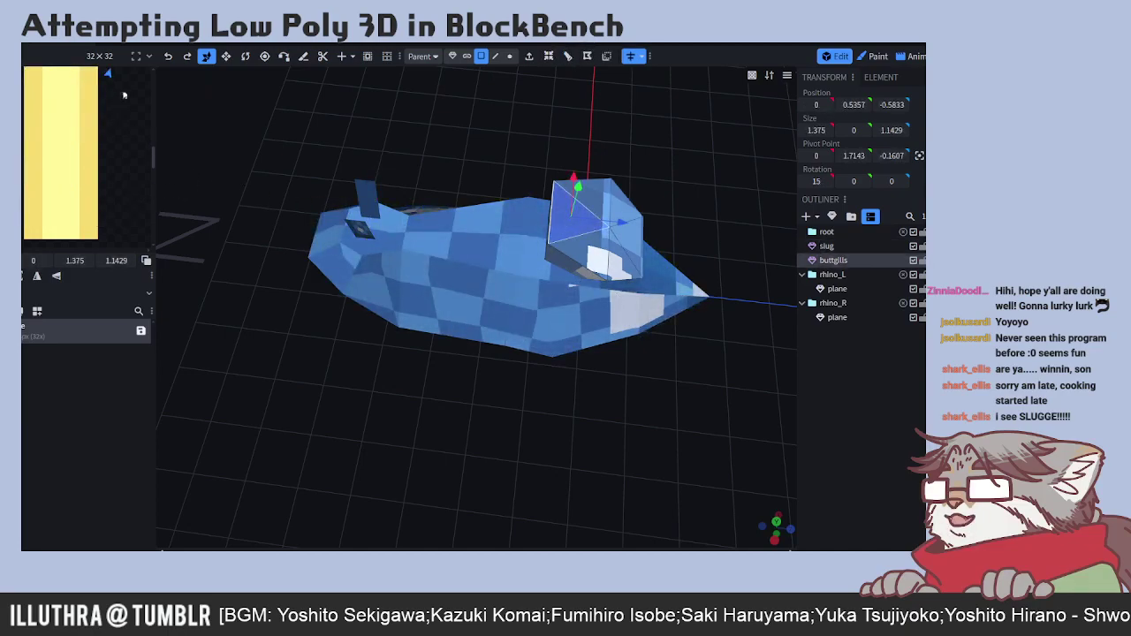
middle_drag(135, 97, 48, 182)
scroll(55, 166, down, 3)
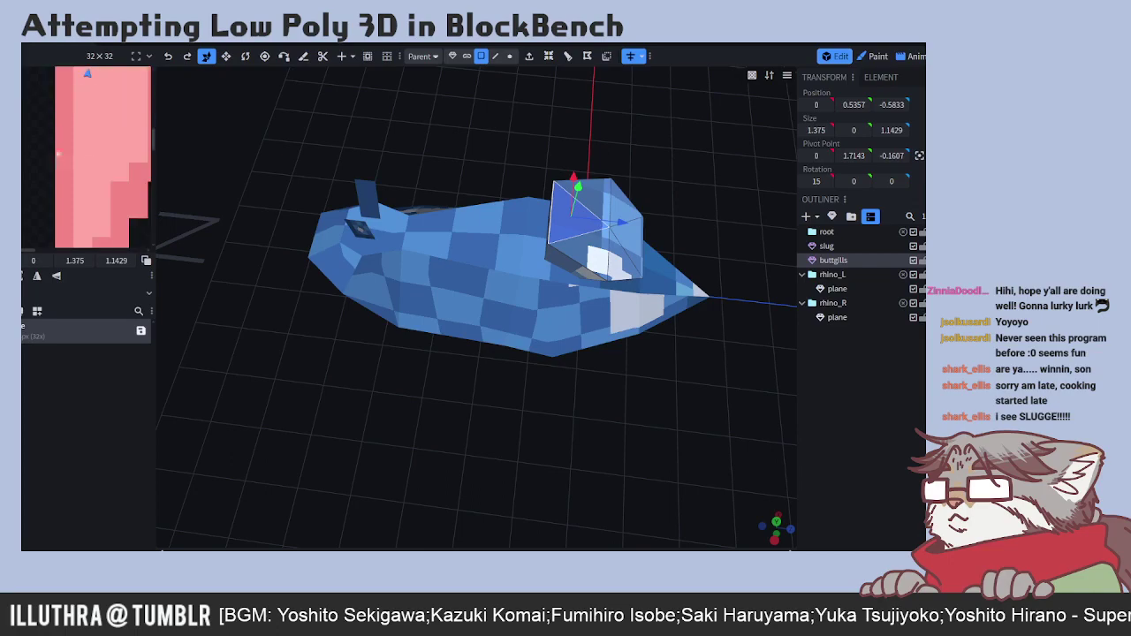
scroll(59, 152, up, 5)
scroll(62, 146, down, 2)
scroll(70, 159, right, 2)
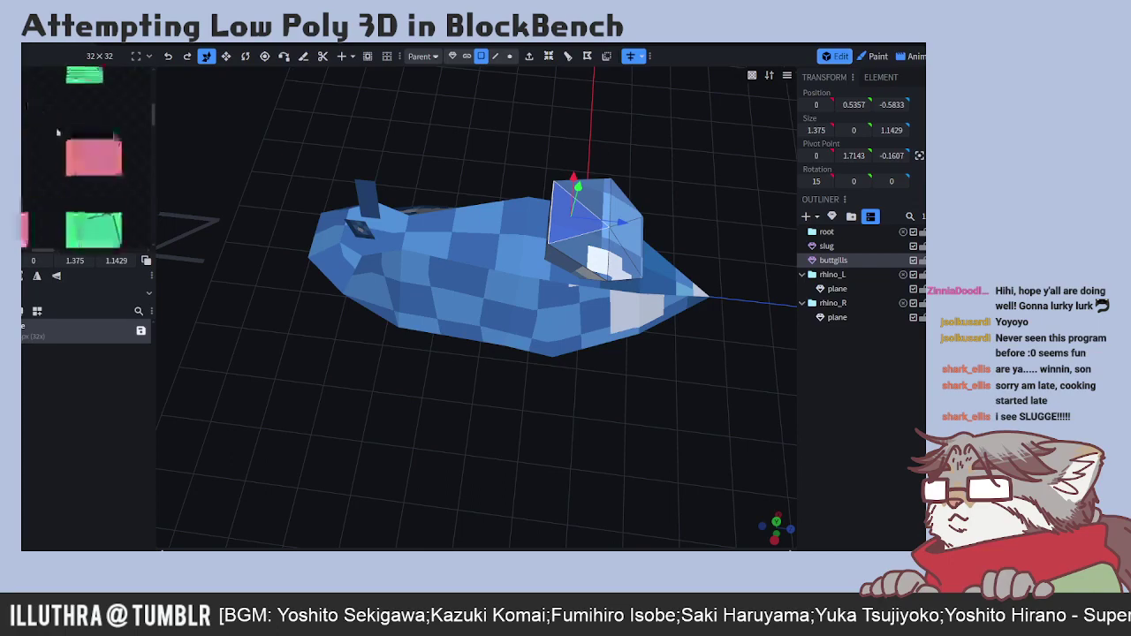
scroll(109, 199, down, 2)
scroll(109, 199, down, 2)
scroll(110, 150, up, 2)
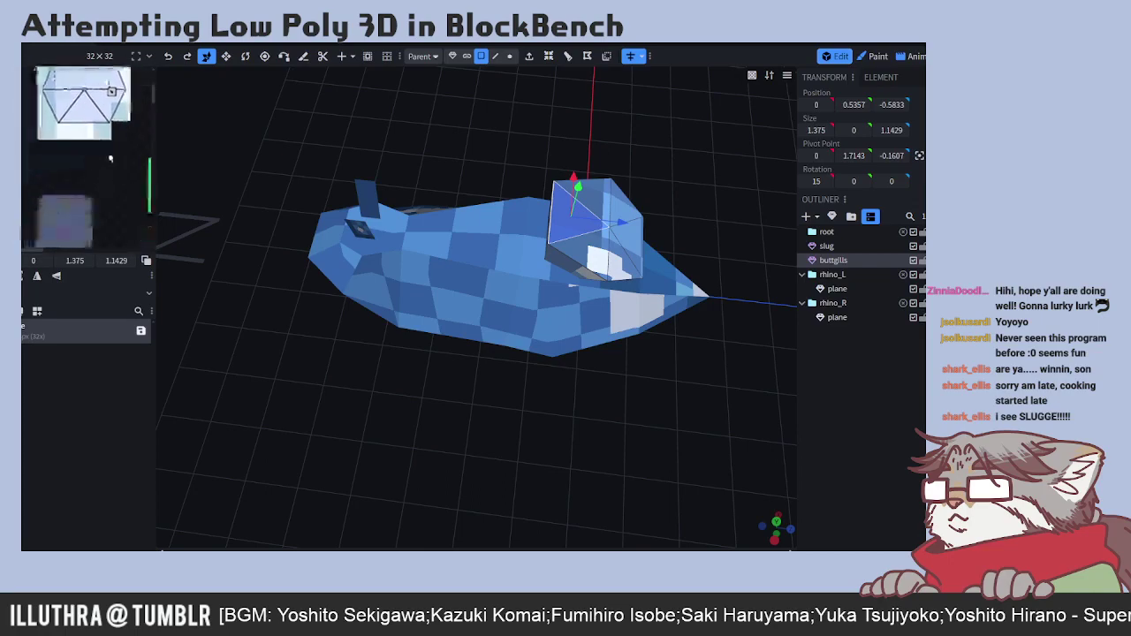
scroll(99, 176, up, 3)
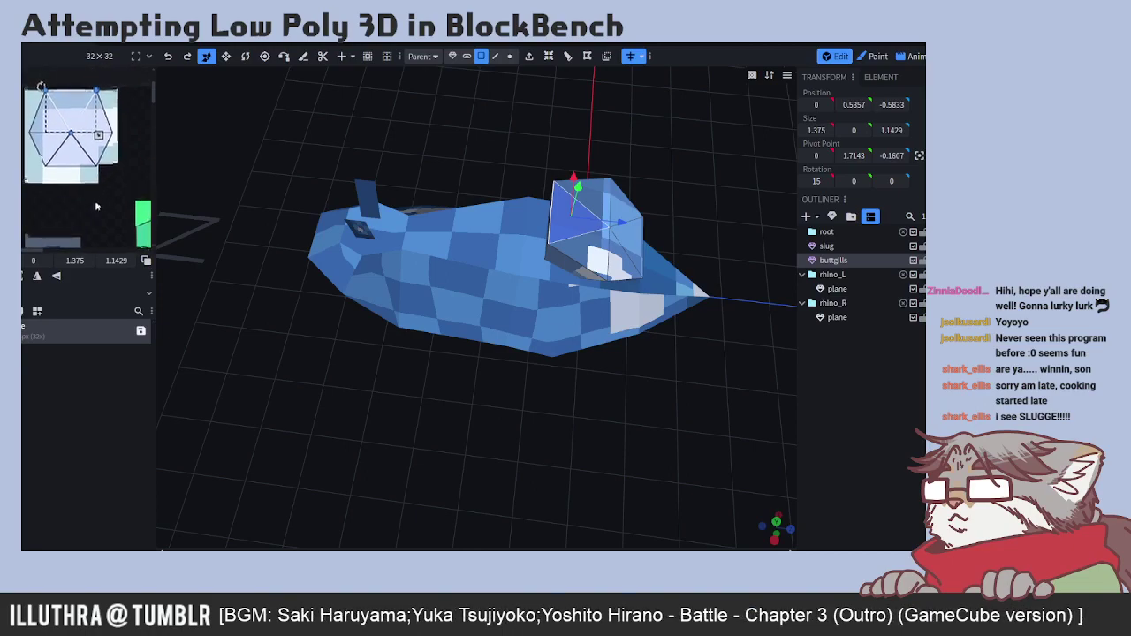
scroll(94, 221, up, 1)
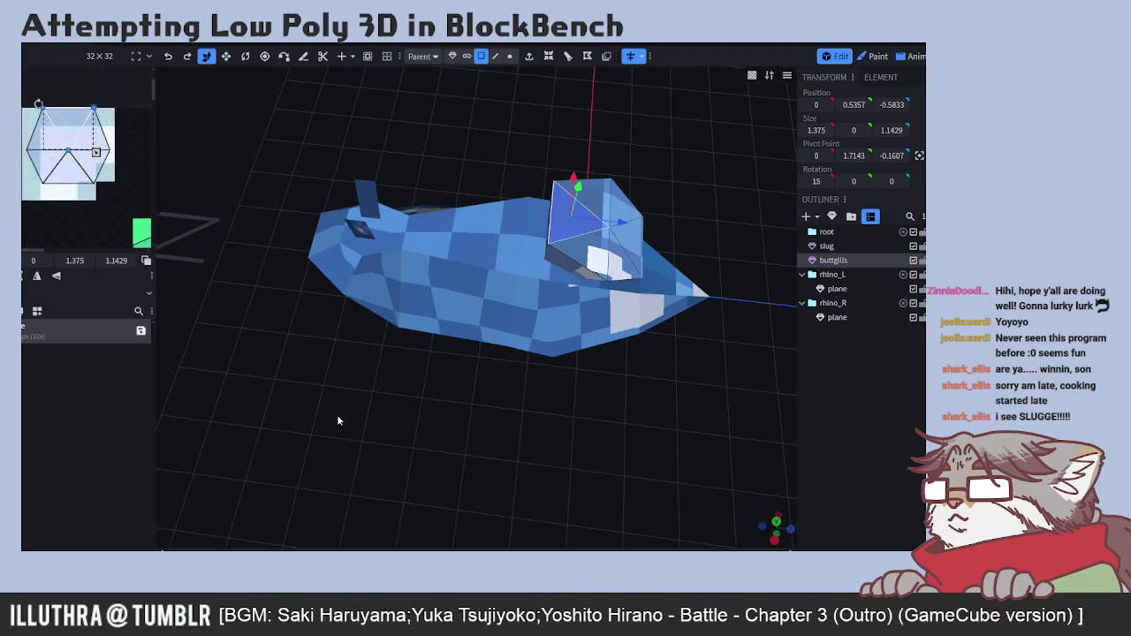
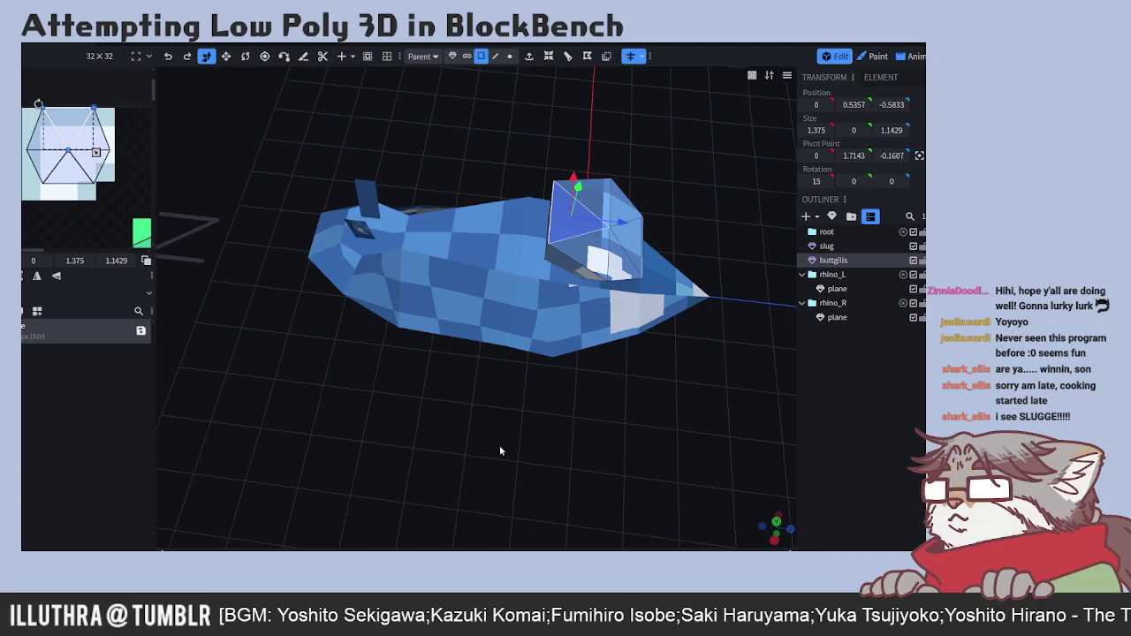
- Select the large face on the slug's back behind the tentacles and locate its UV in the yellow strip
drag(472, 421, 521, 365)
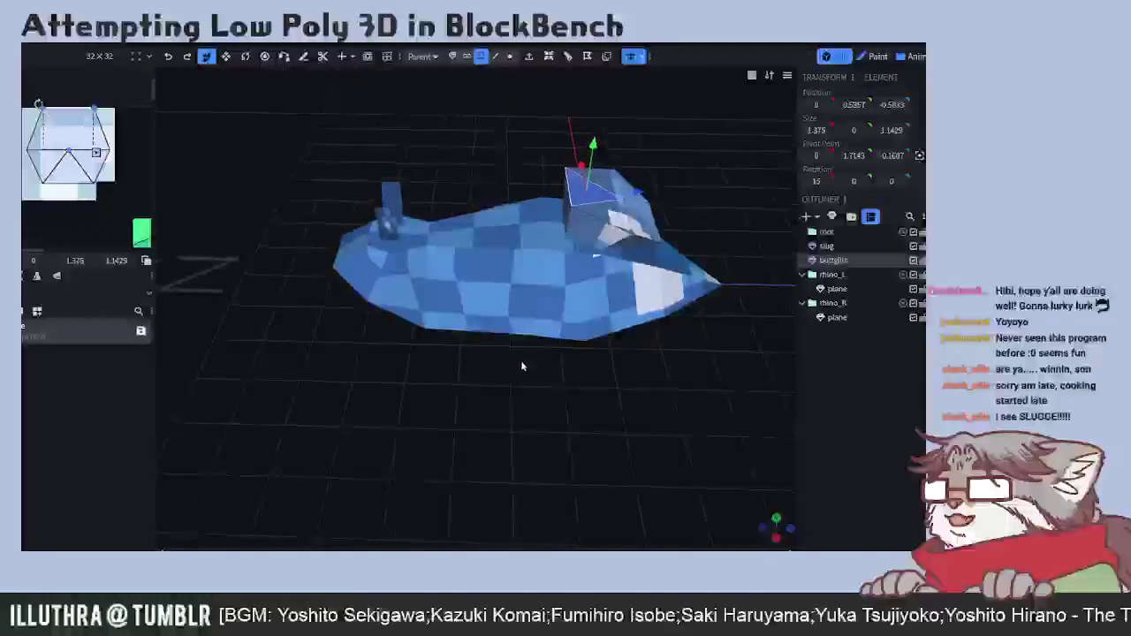
click(498, 244)
scroll(62, 199, up, 3)
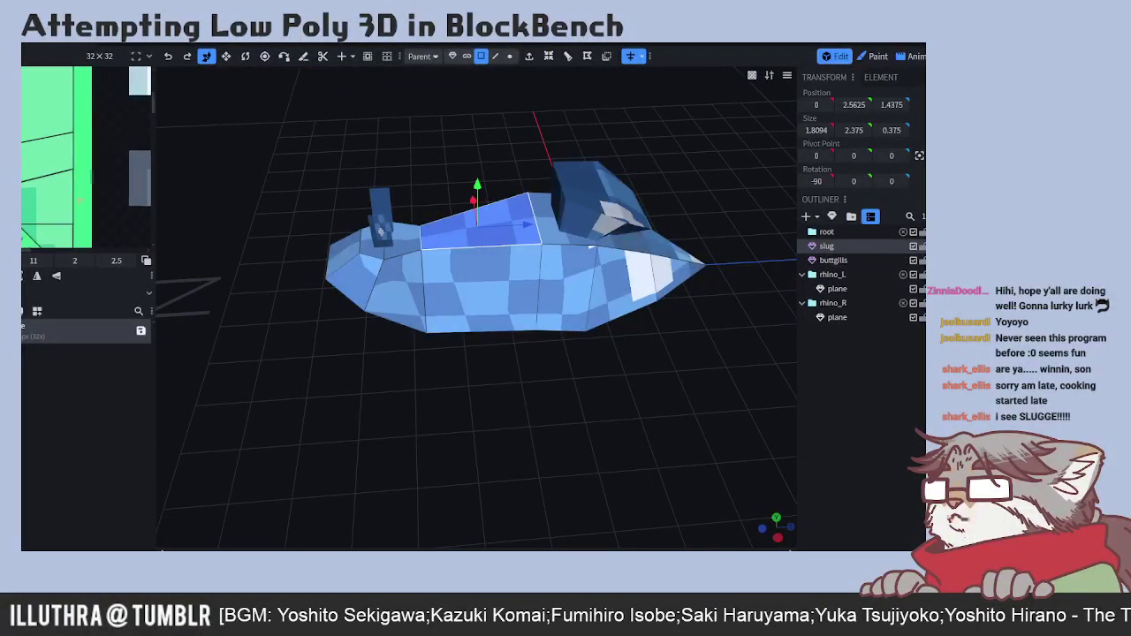
scroll(92, 180, down, 3)
scroll(100, 164, up, 3)
scroll(101, 165, down, 1)
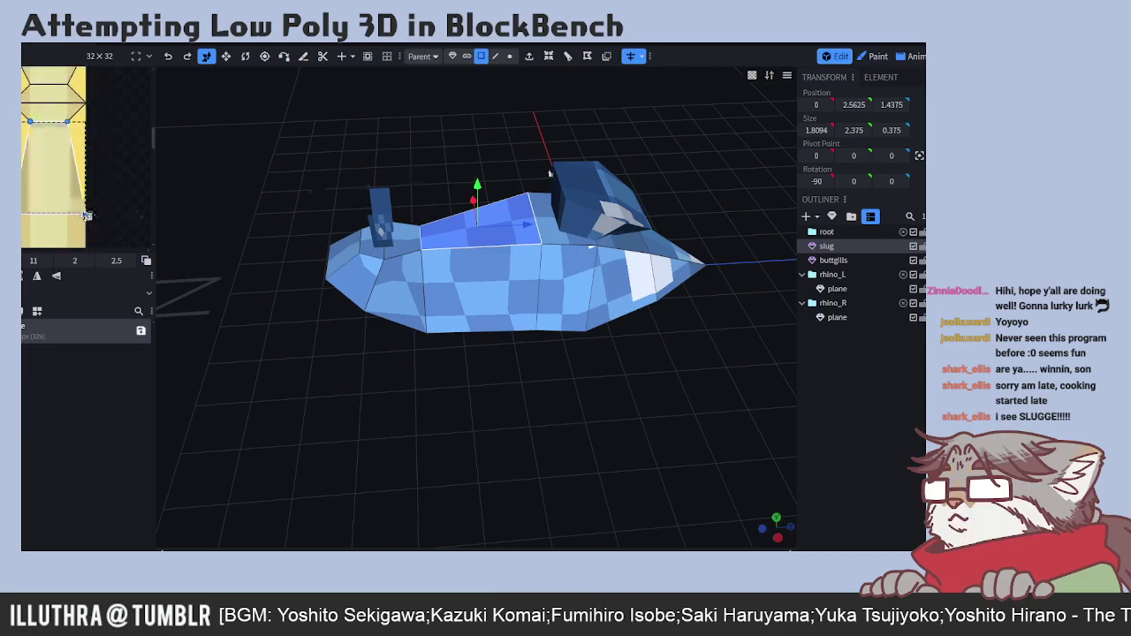
- Change the Edit mode viewport display to Textured and switch to Paint mode
click(875, 57)
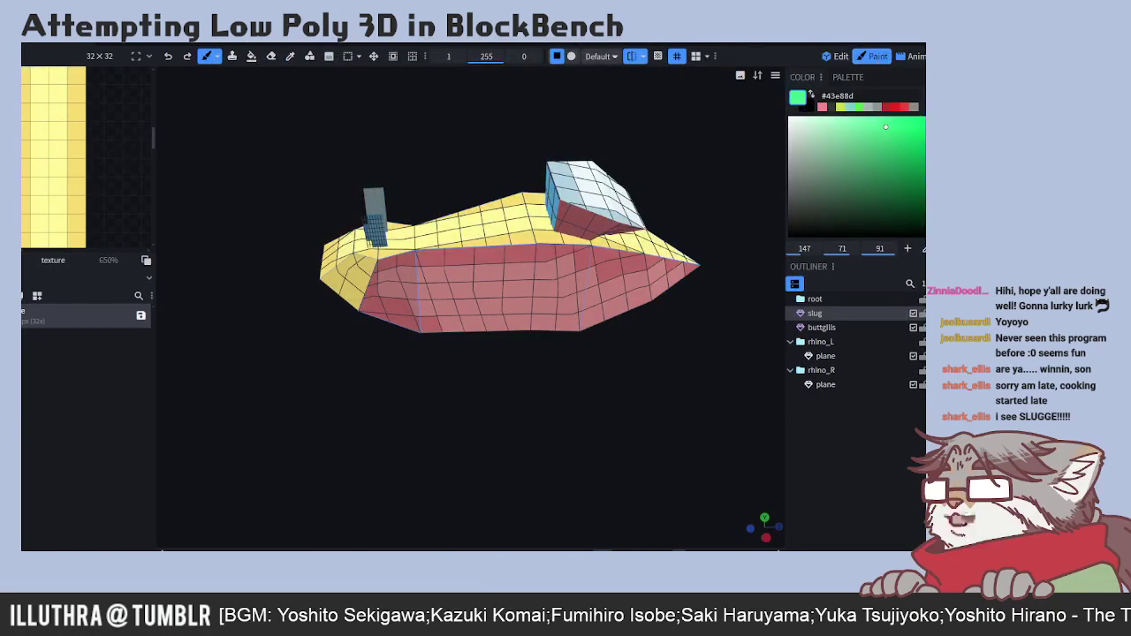
click(836, 57)
click(752, 76)
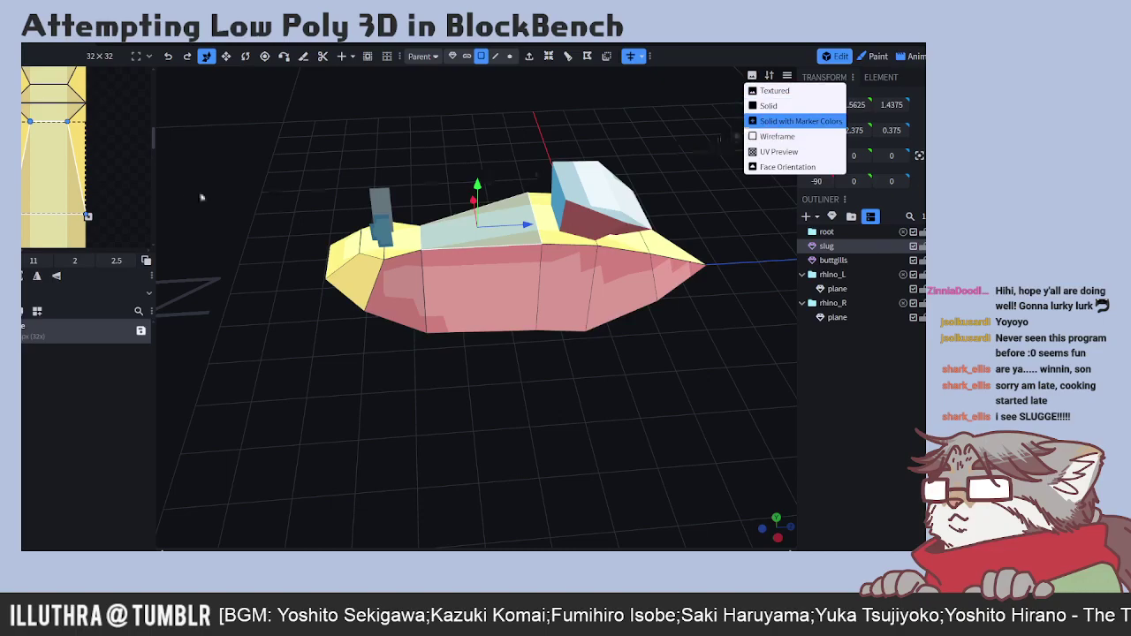
click(866, 57)
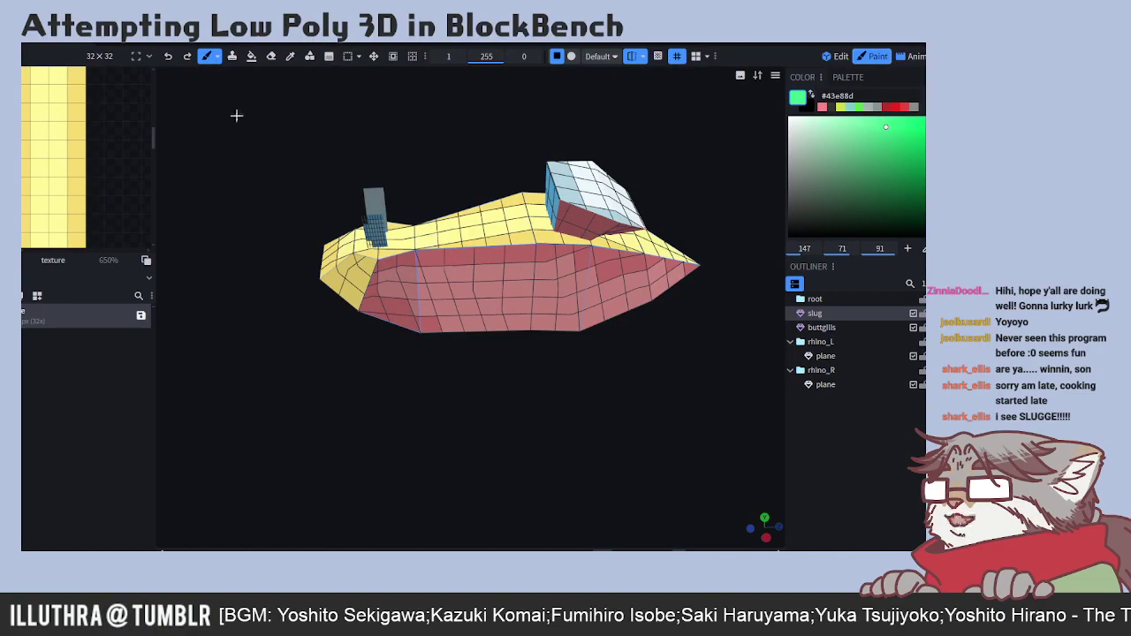
- Pick the darker yellow #f8dd72 from the slug's back and paint the first pixels there with the brush
click(289, 56)
click(483, 241)
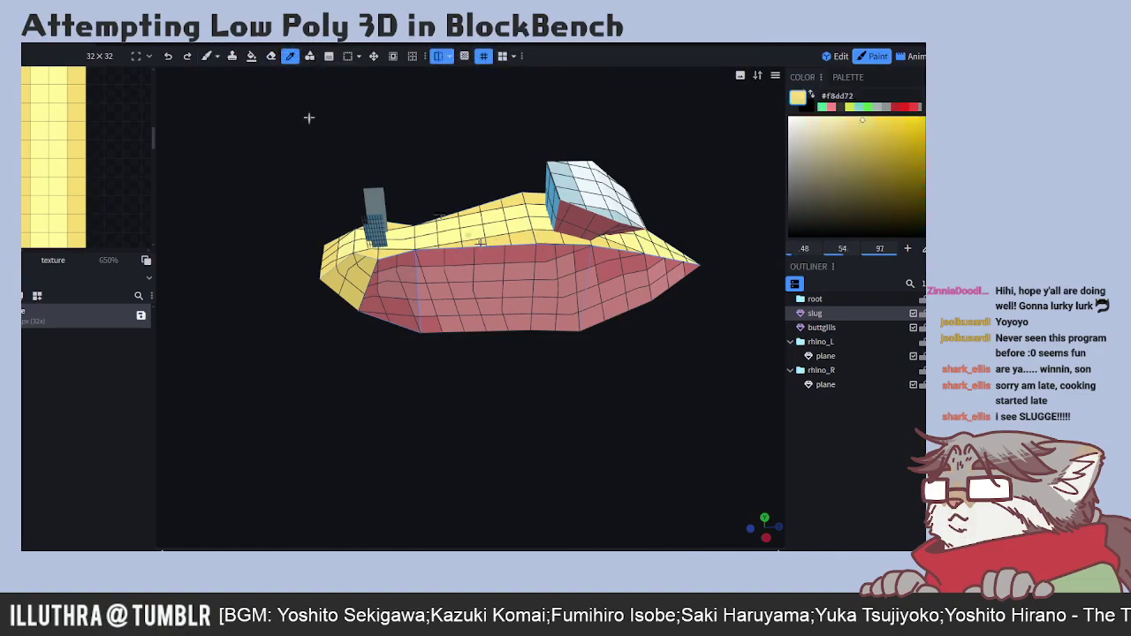
click(207, 56)
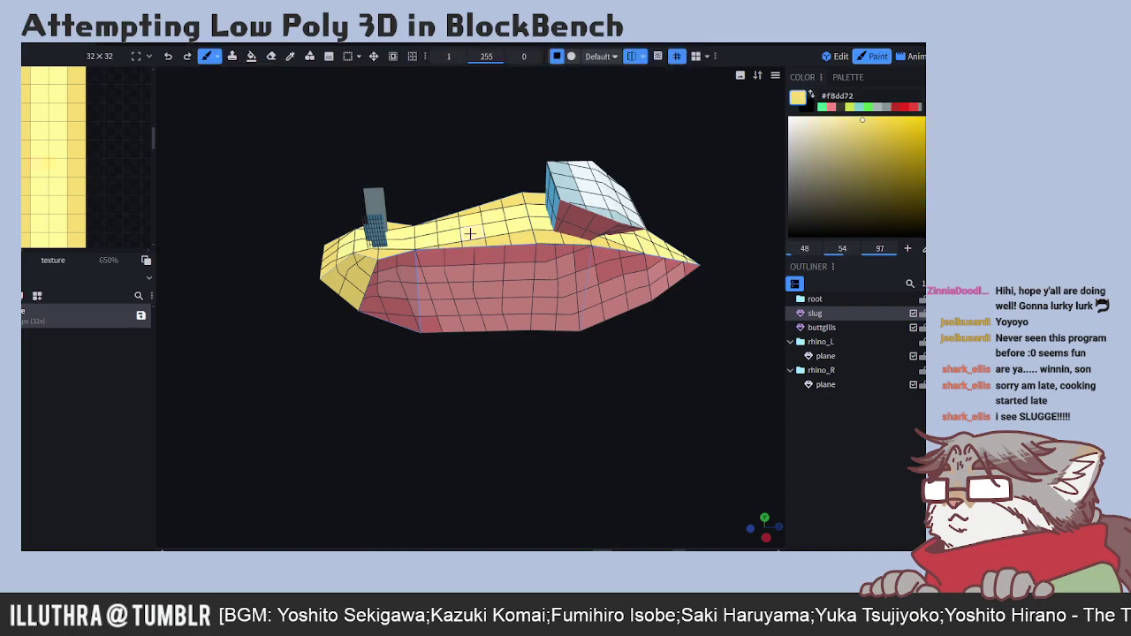
click(677, 56)
click(676, 56)
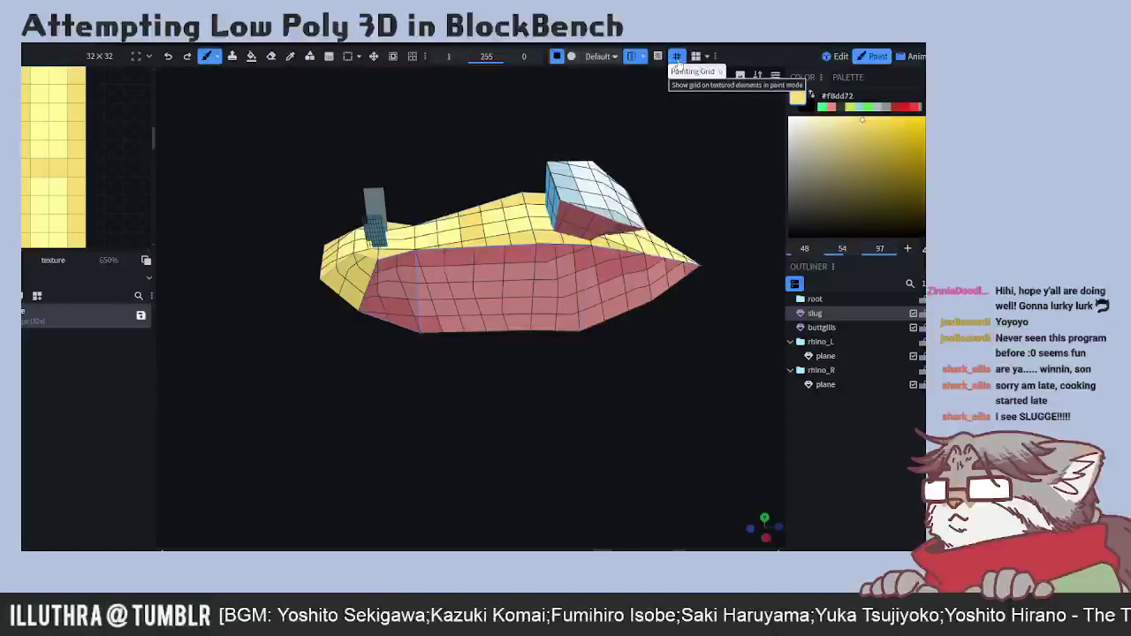
- Disable mirror painting and paint alternating pixels along the slug's back in #f8dd72
drag(557, 89, 548, 148)
click(504, 223)
click(527, 236)
click(449, 217)
drag(422, 233, 346, 223)
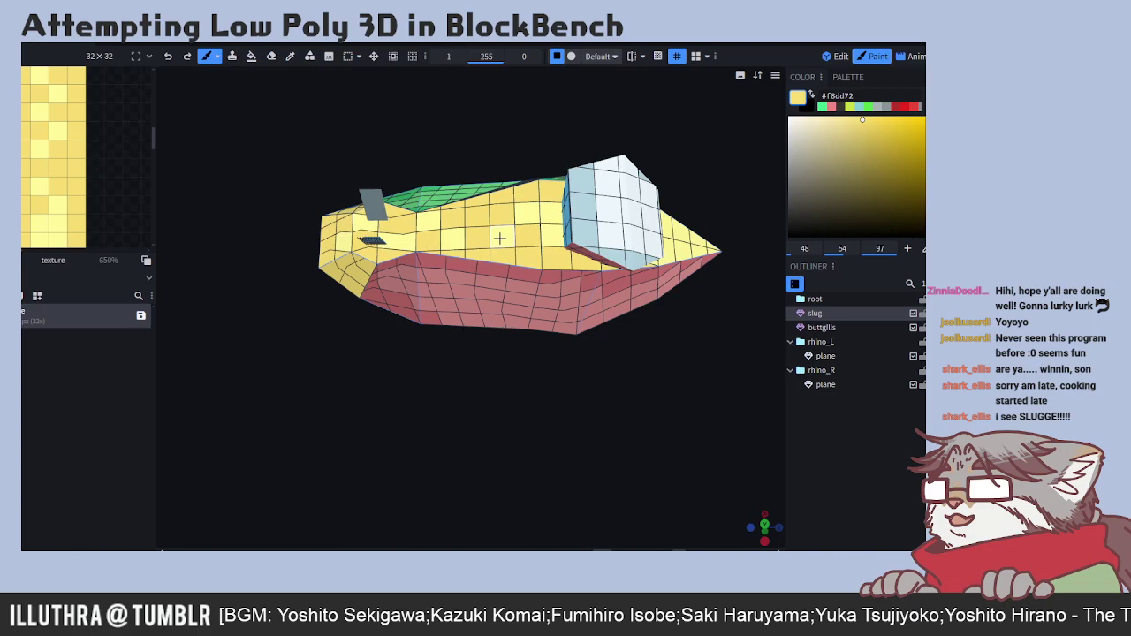
- Pick the lighter yellow #fff899 and repaint alternate pixels to complete the checker pattern in the yellow strip's upper part
click(289, 55)
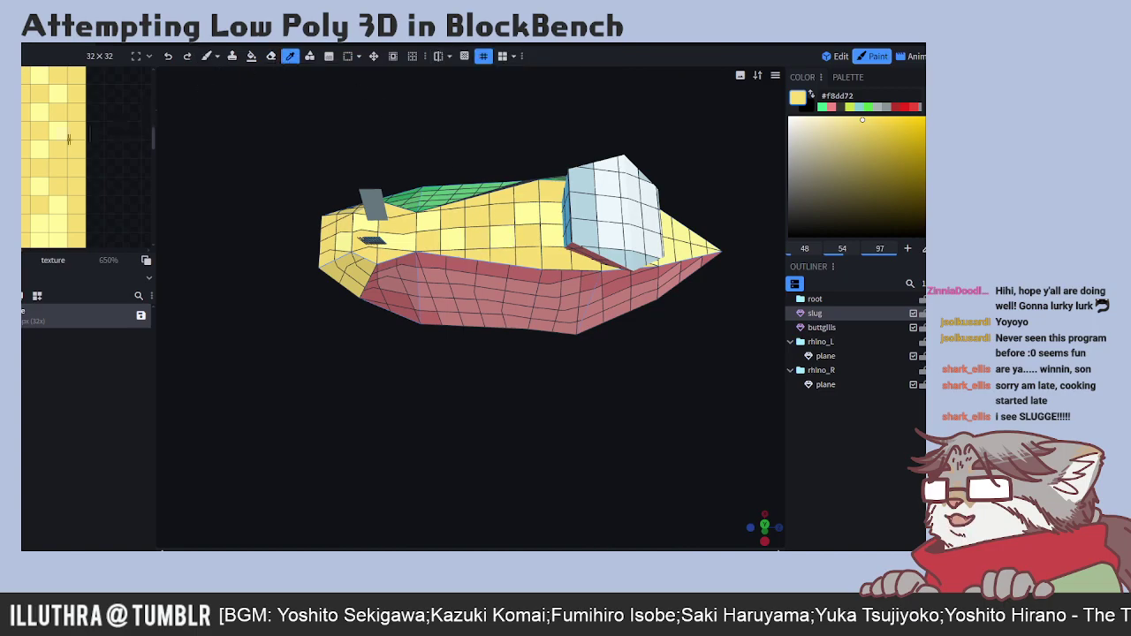
click(64, 139)
click(206, 56)
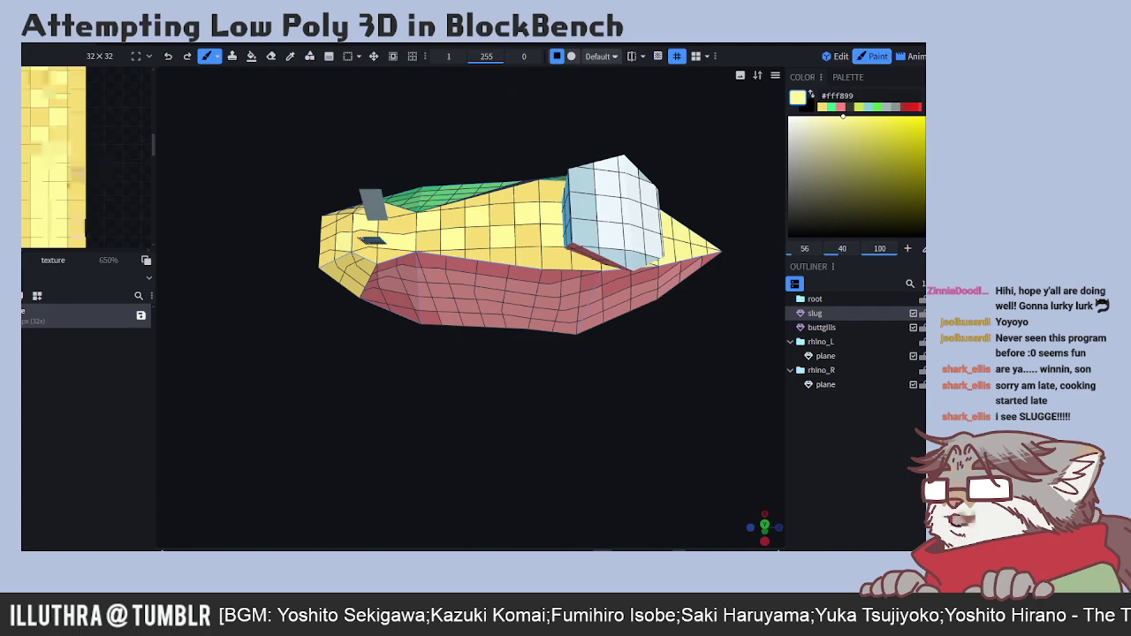
scroll(88, 159, up, 2)
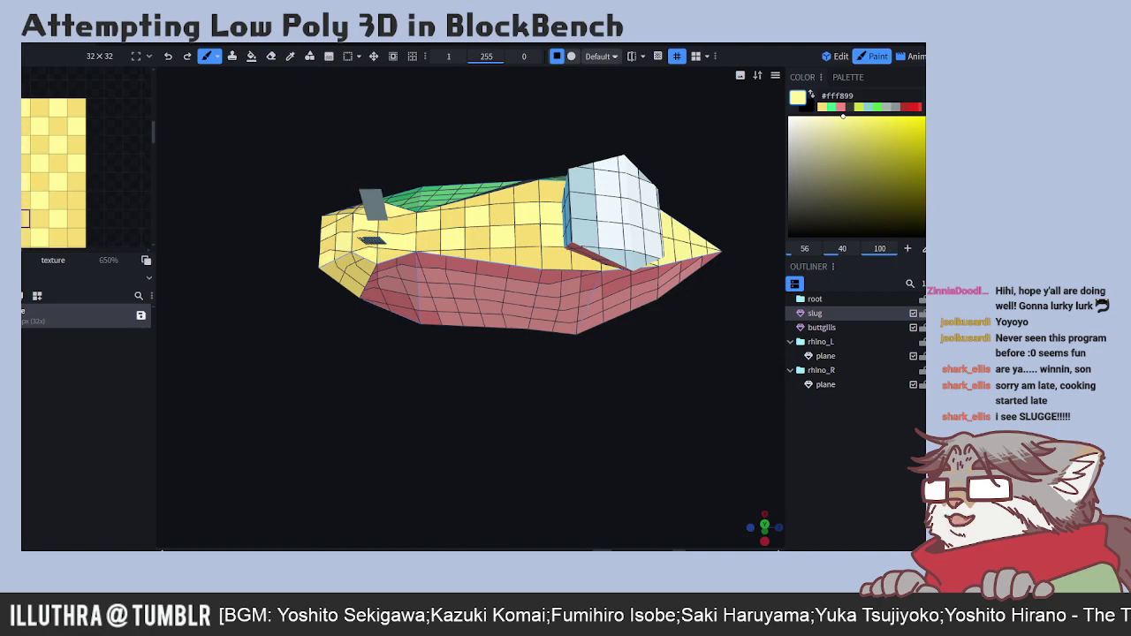
- Paint alternate pixels in #fff899 down both outer columns of the yellow strip's lower part
middle_drag(102, 223, 131, 102)
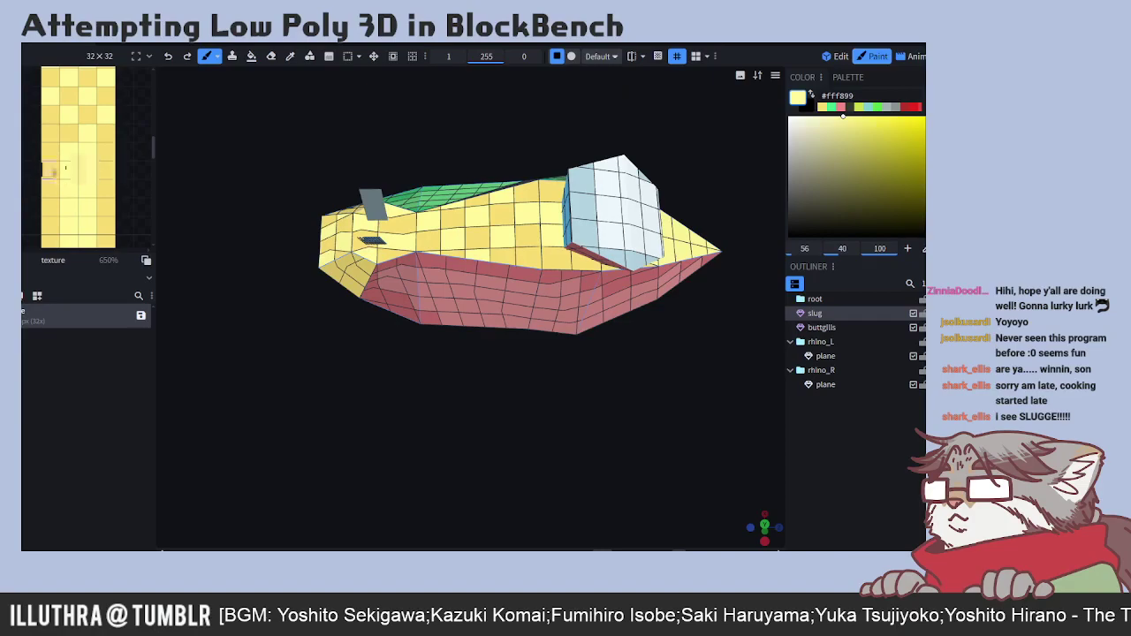
click(106, 169)
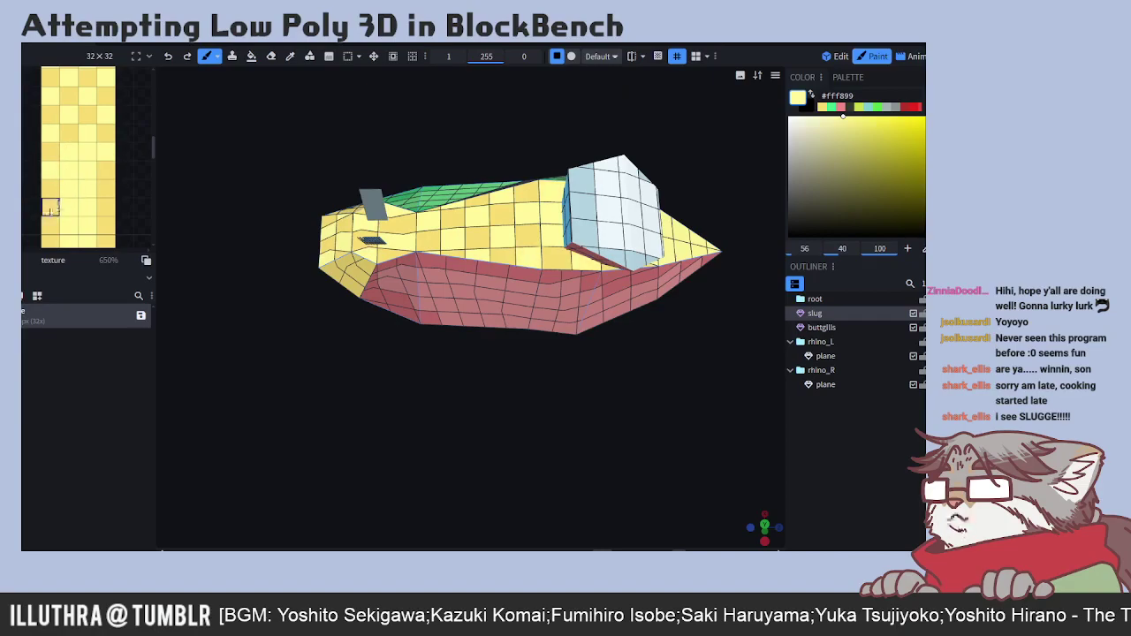
scroll(106, 158, down, 1)
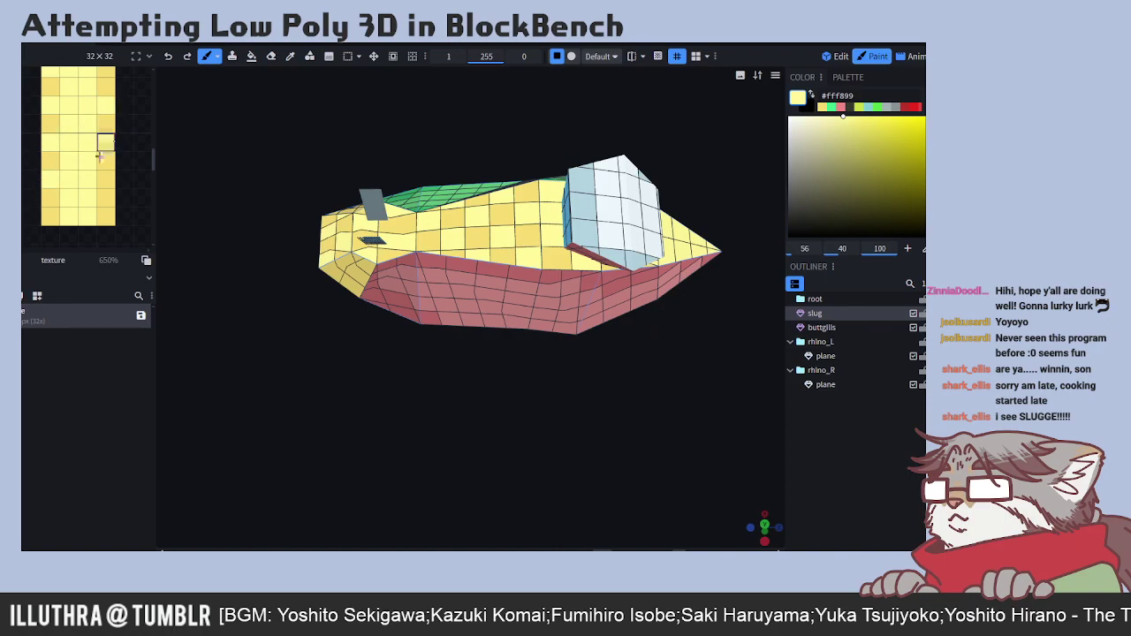
drag(111, 224, 110, 221)
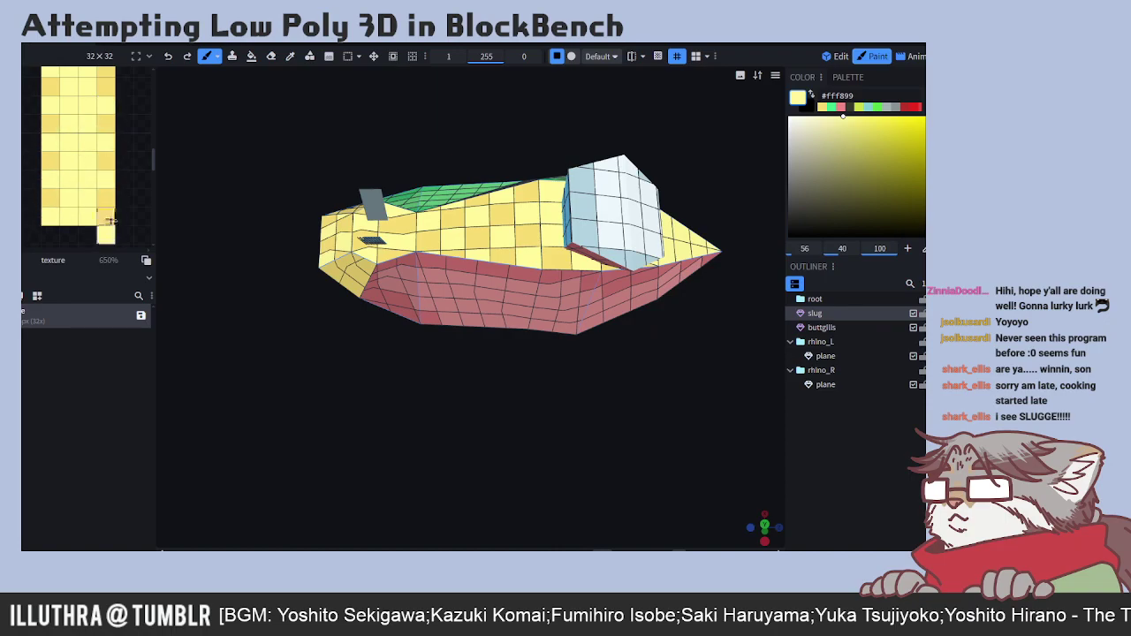
- Undo the stray pixel, pick the darker yellow #f8dd72 from the strip and paint alternating pixels down the yellow strip
key(ctrl+z)
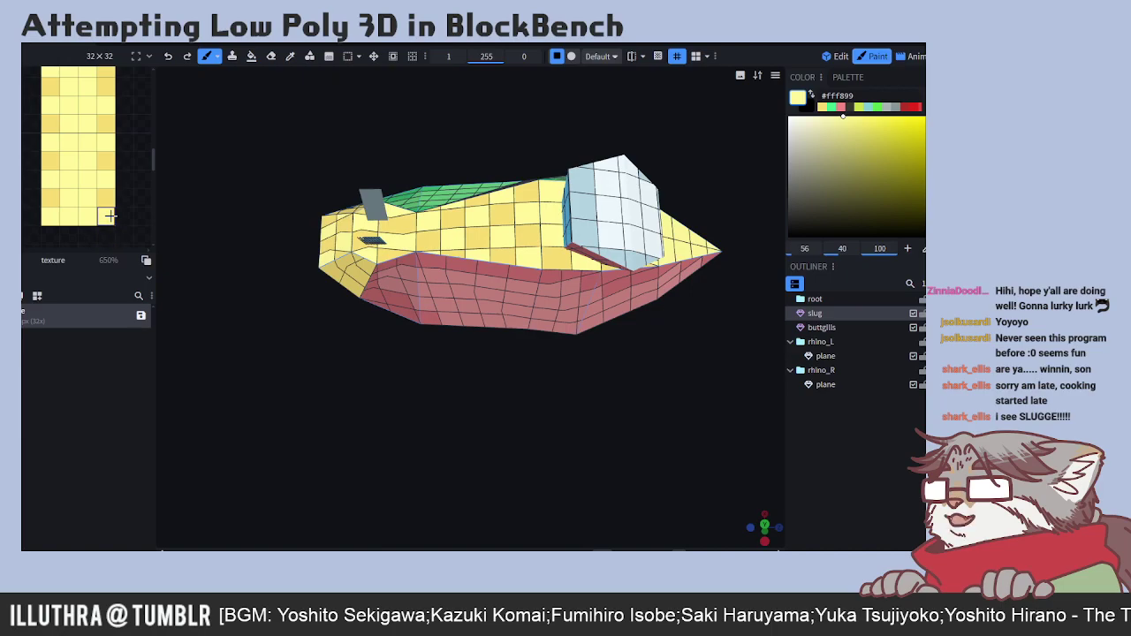
click(290, 56)
click(102, 202)
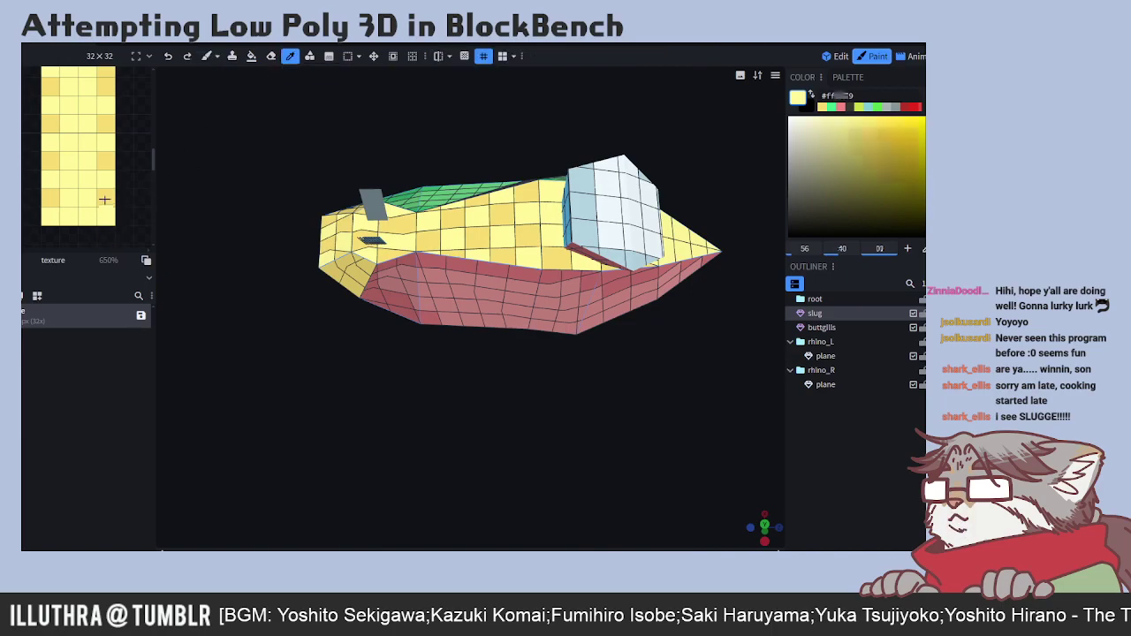
click(207, 55)
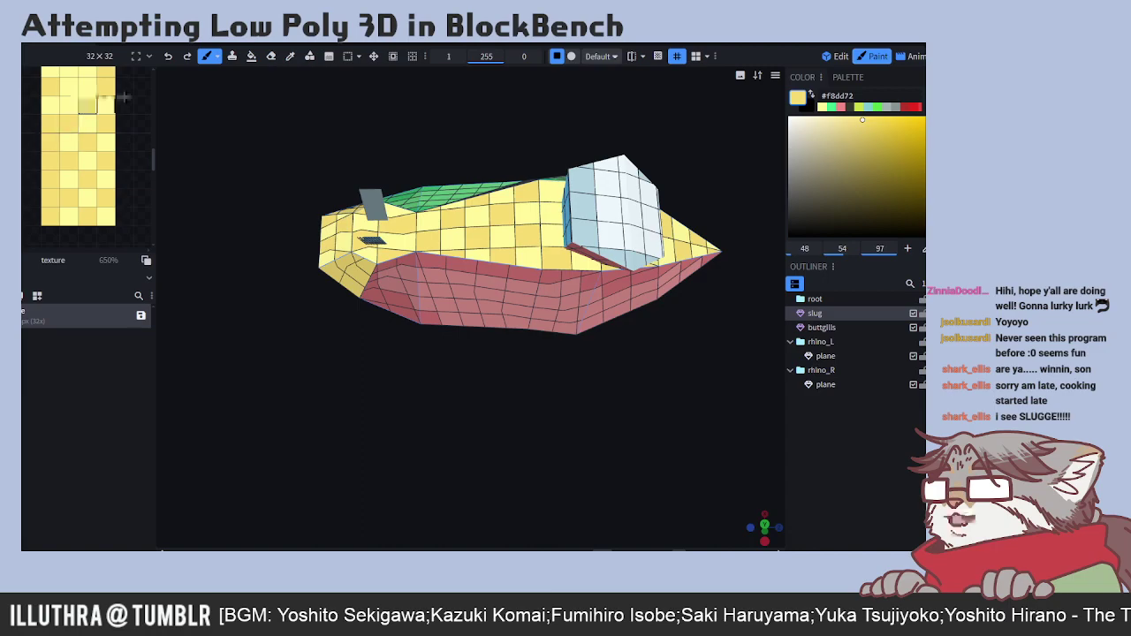
scroll(119, 111, up, 2)
scroll(107, 184, down, 3)
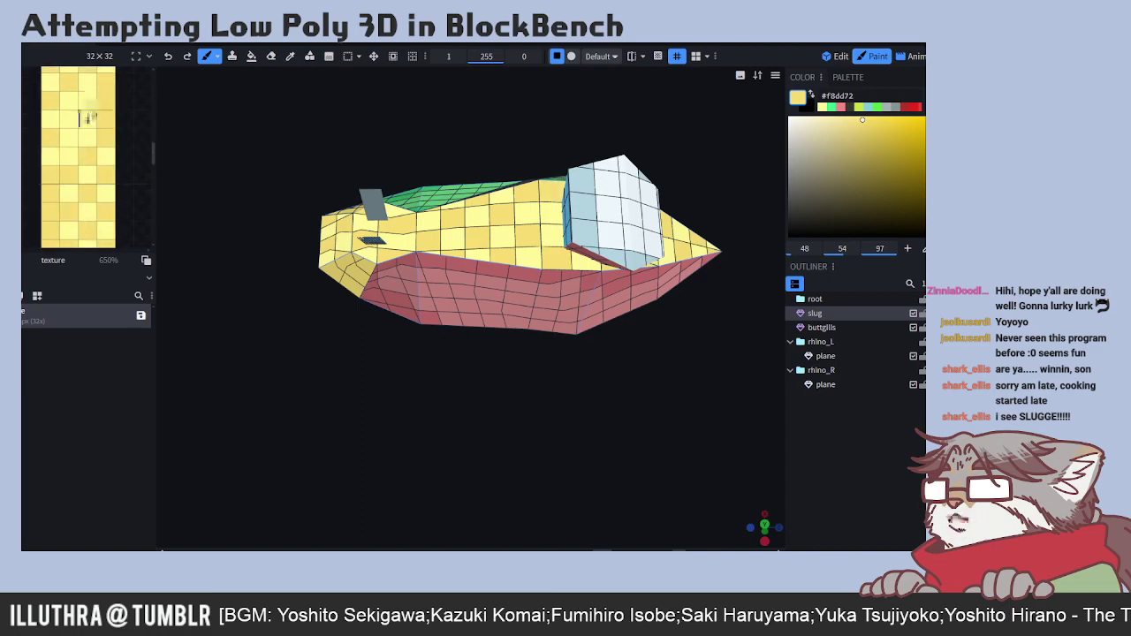
- Cover the remaining pixels at the yellow strip's lower end with #f8dd72 and undo the last stray stroke
scroll(139, 121, down, 1)
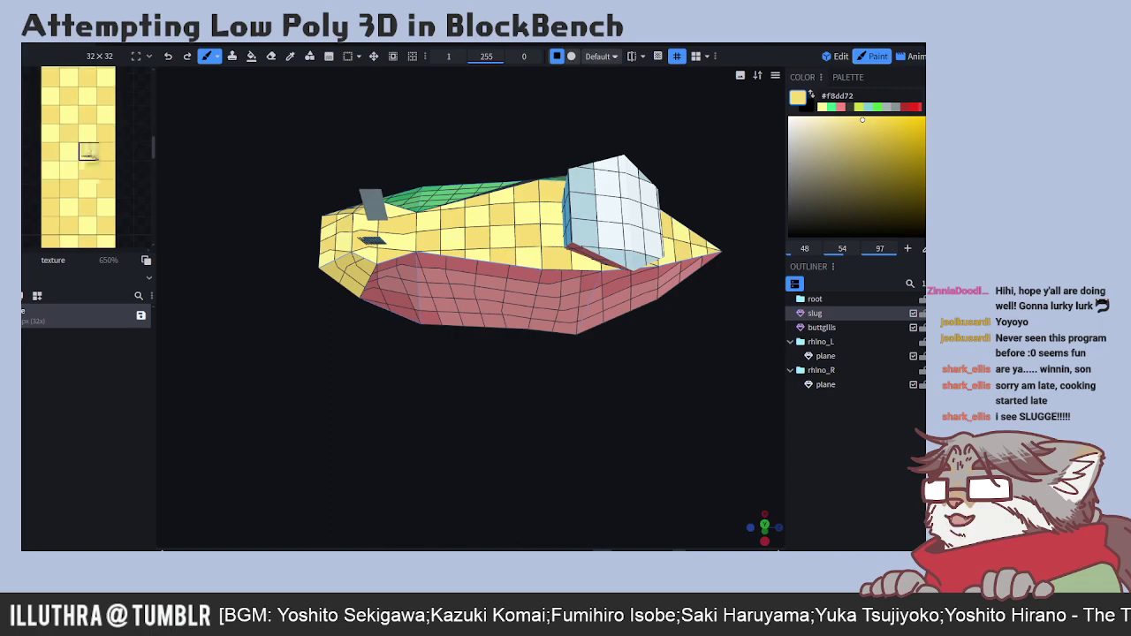
scroll(94, 131, down, 1)
mouse_move(93, 130)
mouse_down()
mouse_move(85, 99)
mouse_move(70, 196)
mouse_move(93, 148)
mouse_up()
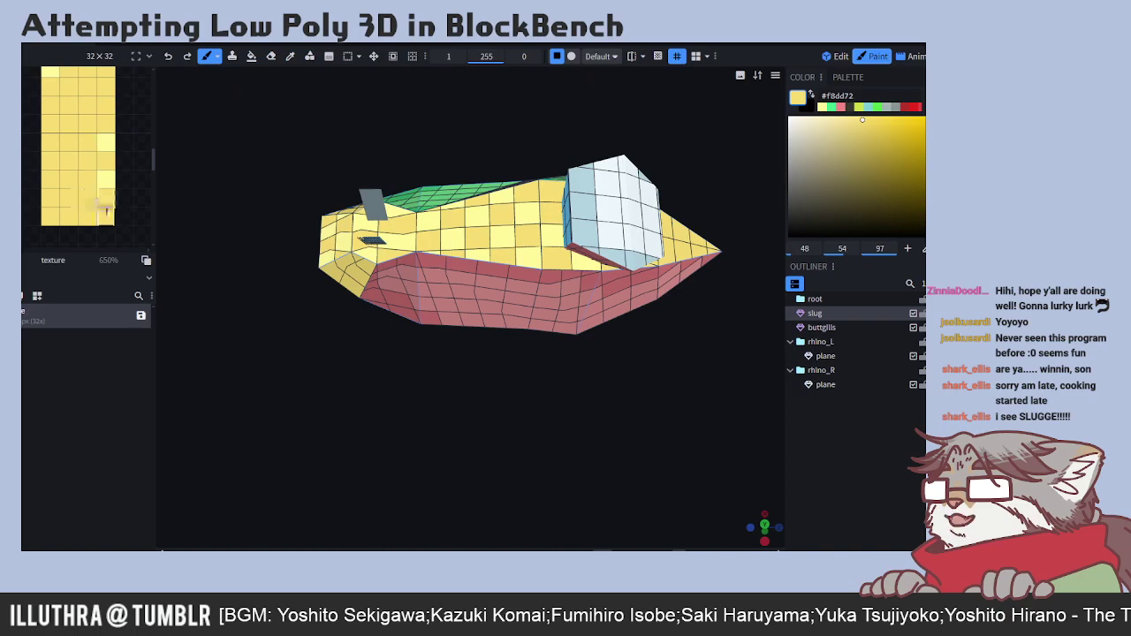
scroll(115, 145, up, 1)
key(ctrl+z)
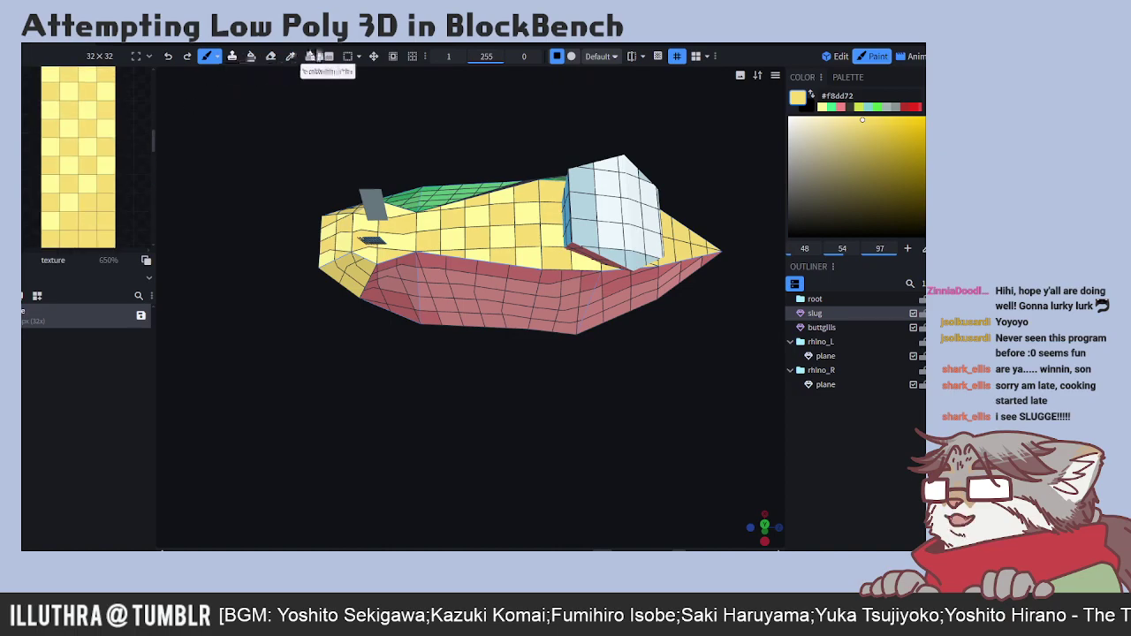
- Pick the lighter yellow #fff899 and paint alternate pixels over the darkened lower end of the yellow strip
click(289, 55)
click(109, 156)
click(206, 56)
drag(75, 221, 89, 137)
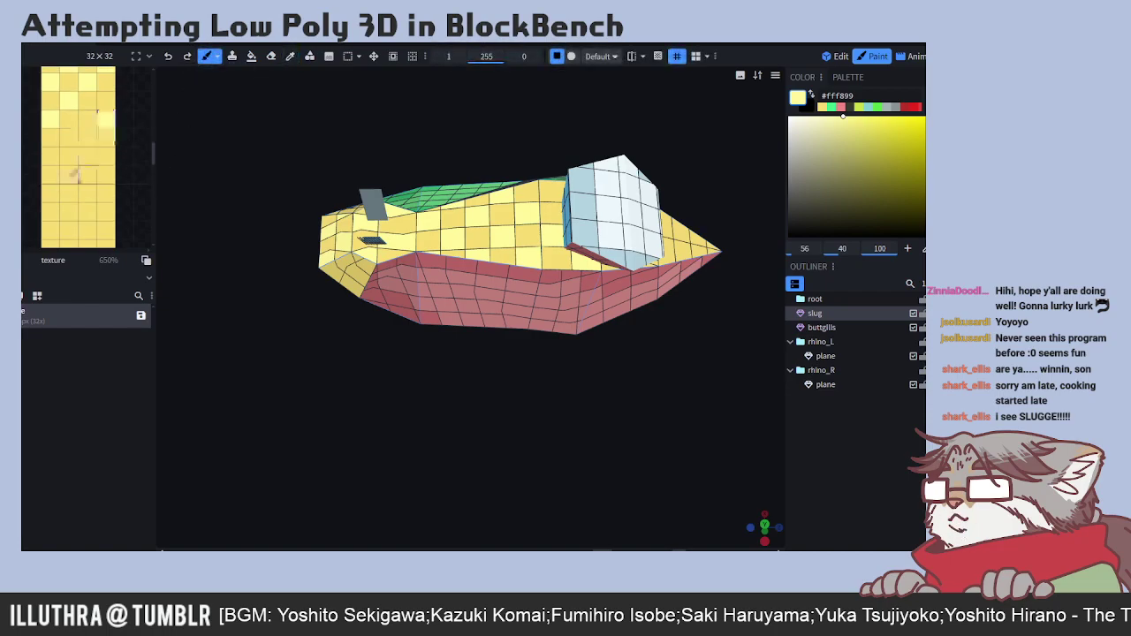
key(ctrl+z)
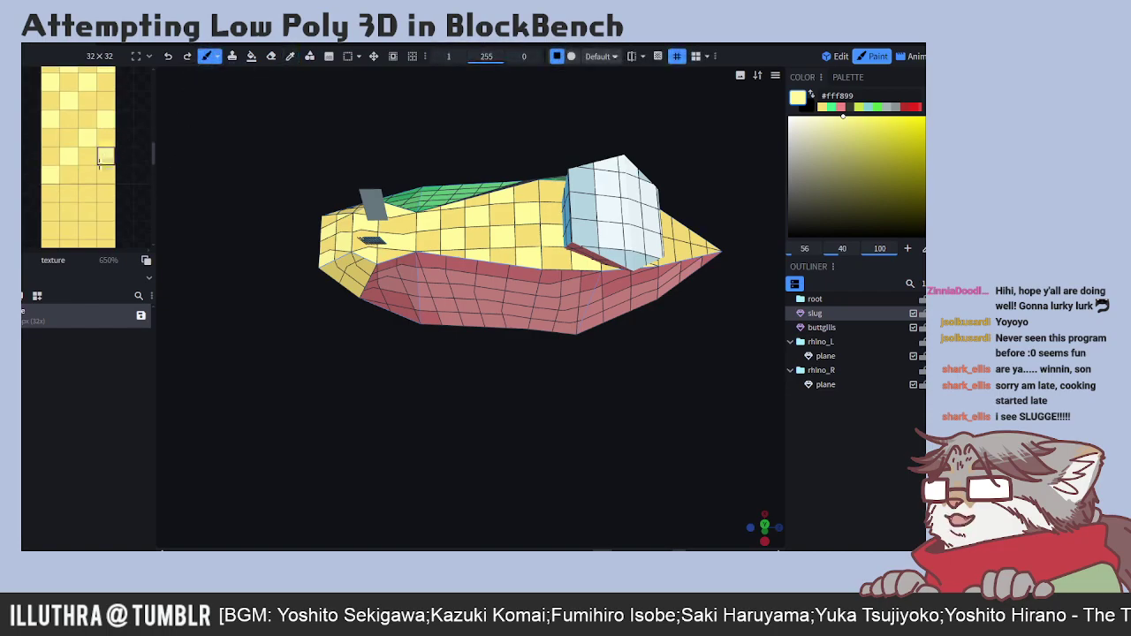
scroll(80, 159, down, 3)
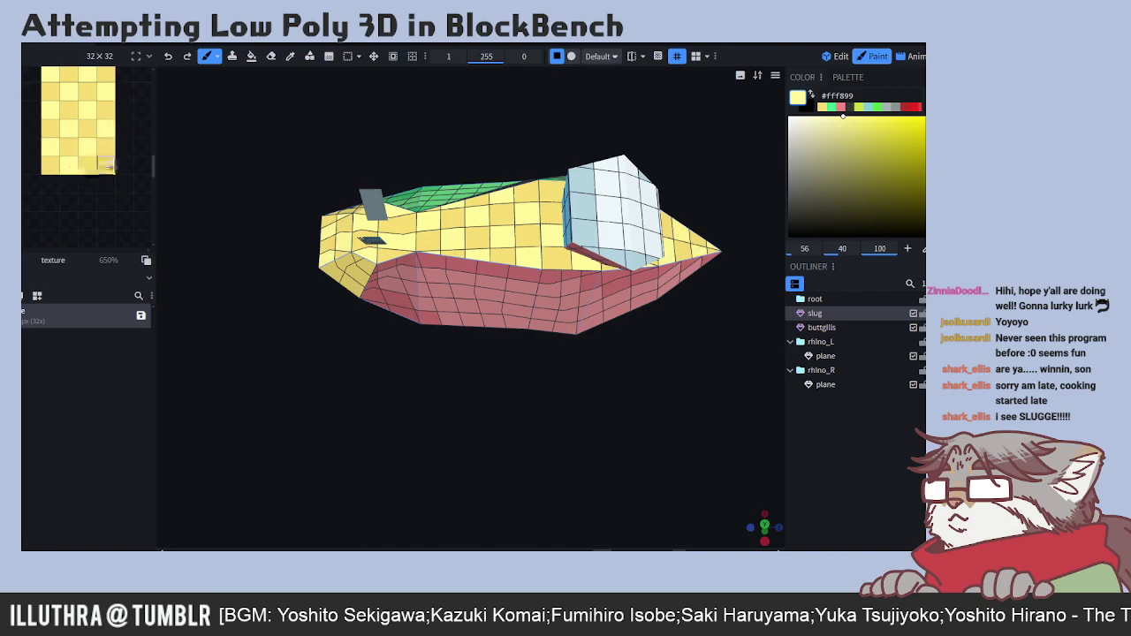
- Inspect the whole yellow strip and rework its lower half into a continuous checker with #fff899
scroll(122, 161, up, 3)
scroll(110, 185, up, 3)
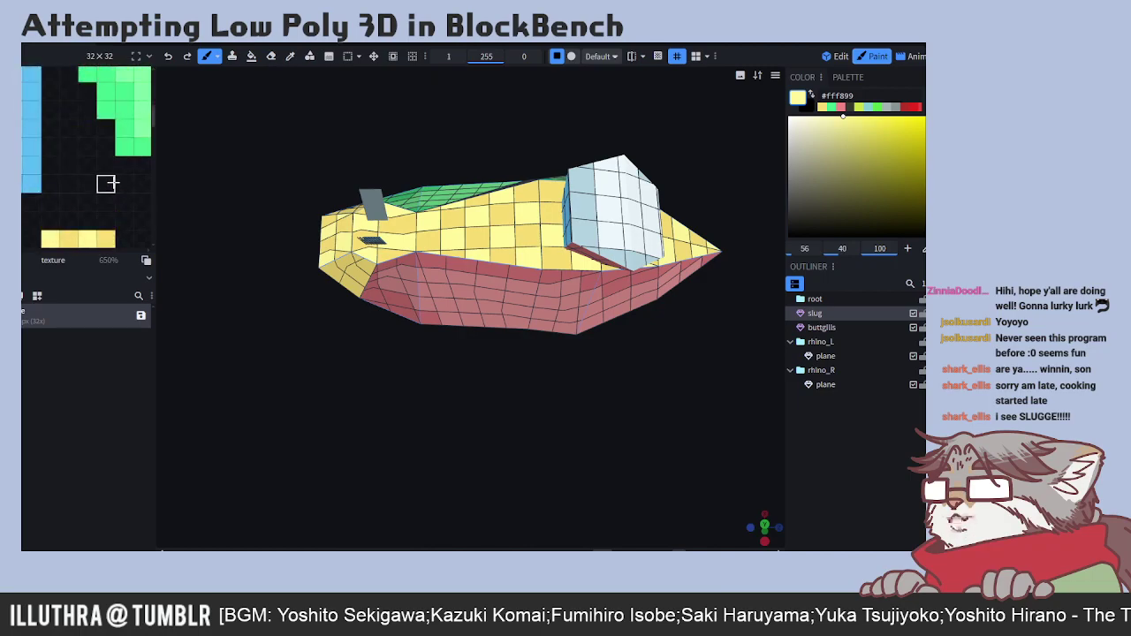
scroll(106, 183, down, 3)
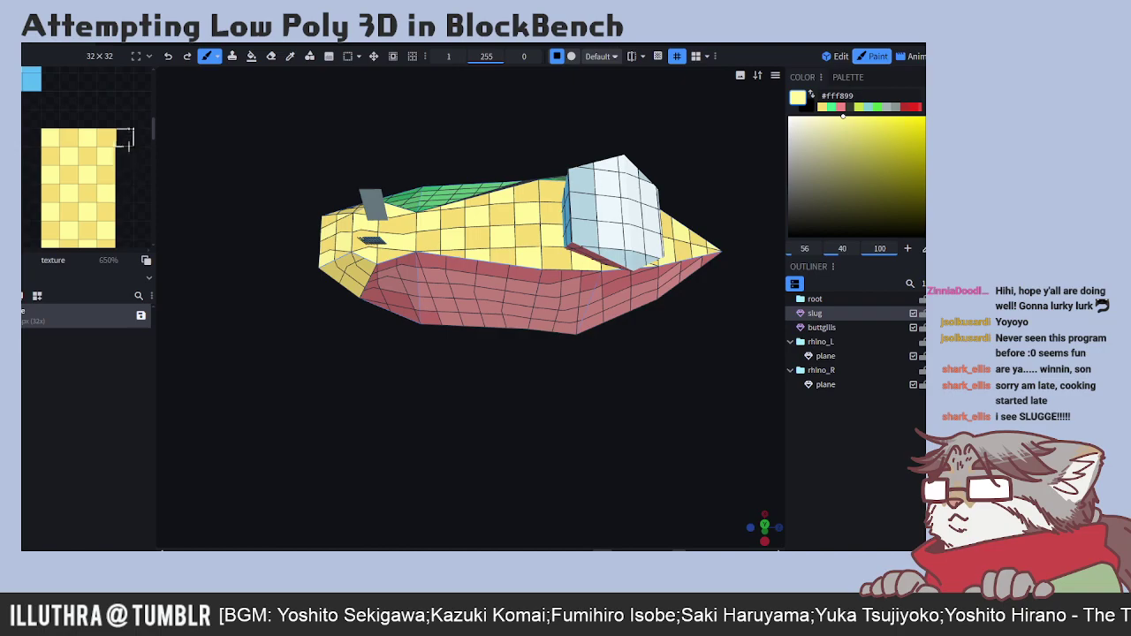
scroll(126, 152, down, 5)
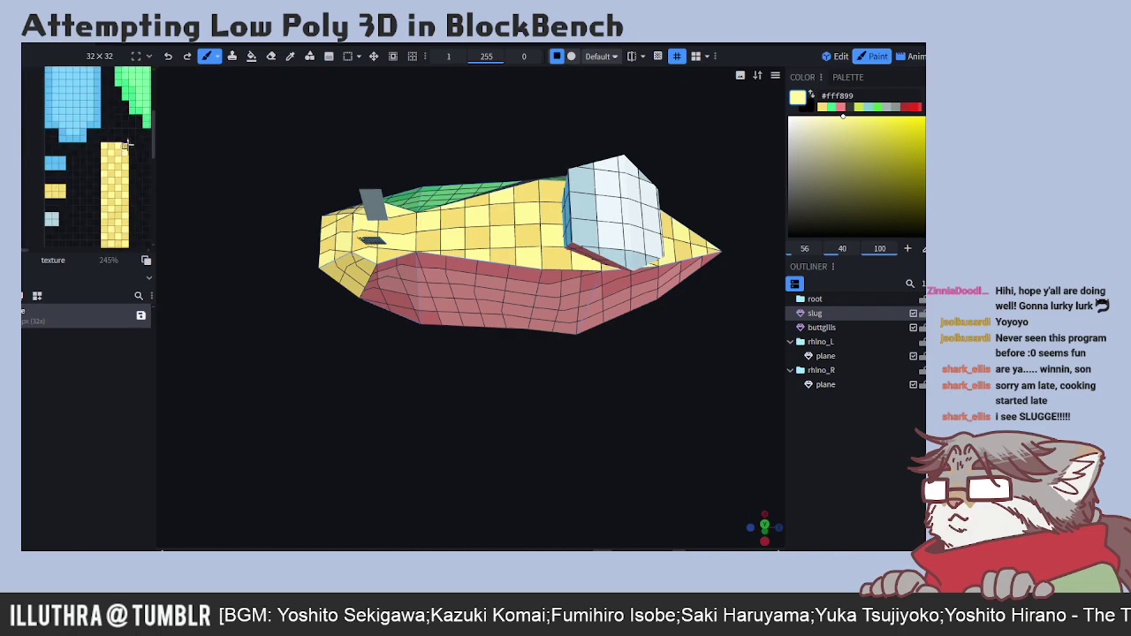
scroll(106, 131, down, 5)
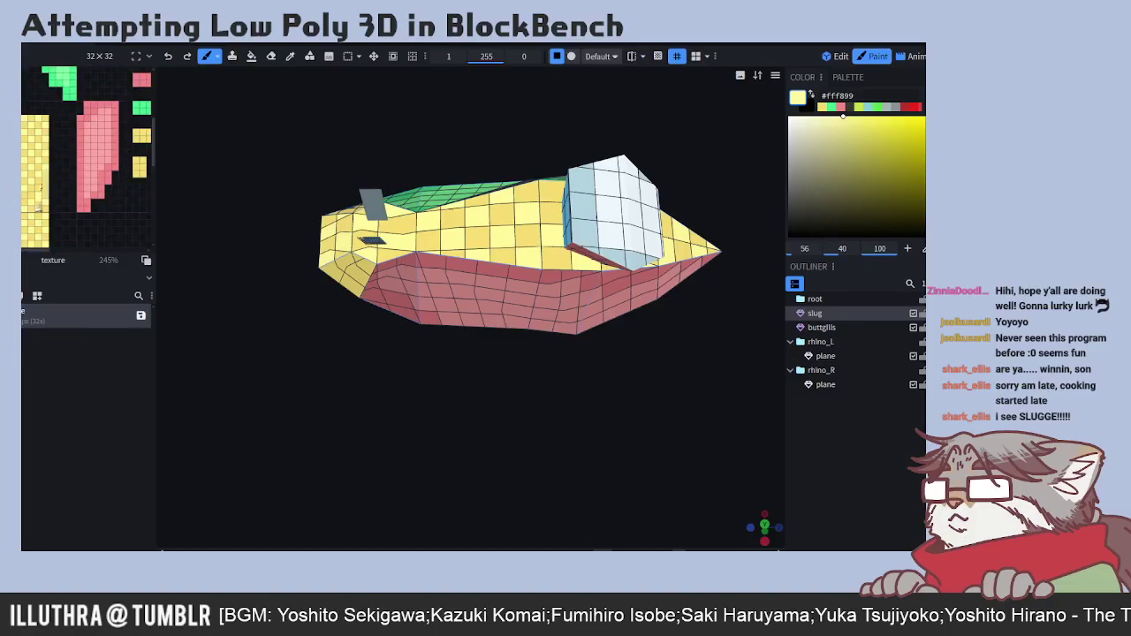
middle_drag(61, 215, 124, 188)
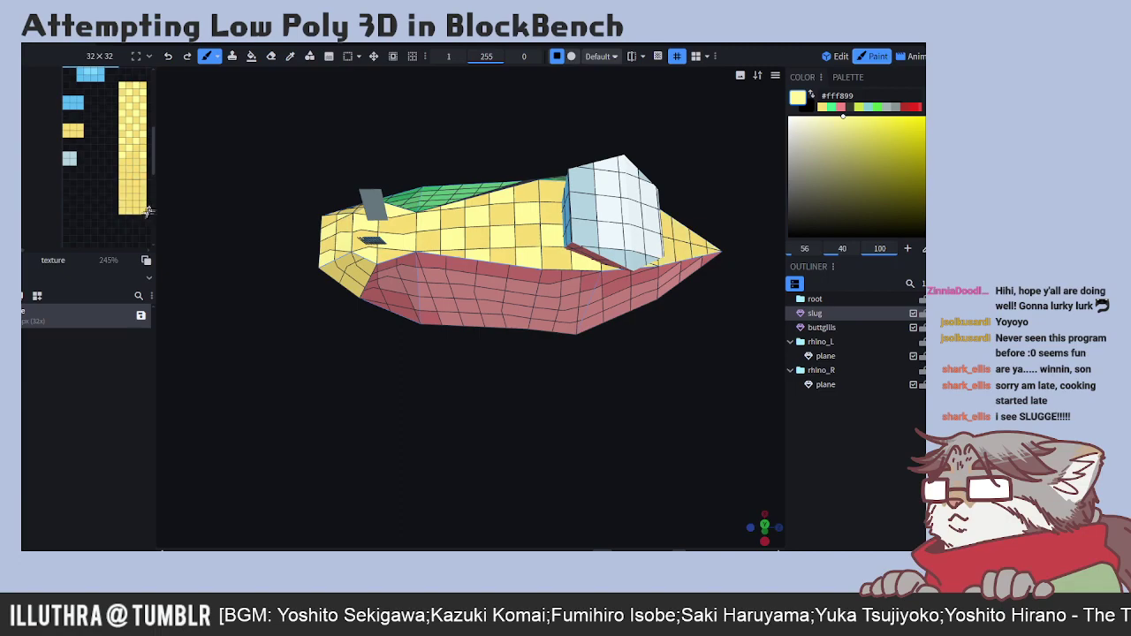
middle_drag(106, 194, 88, 152)
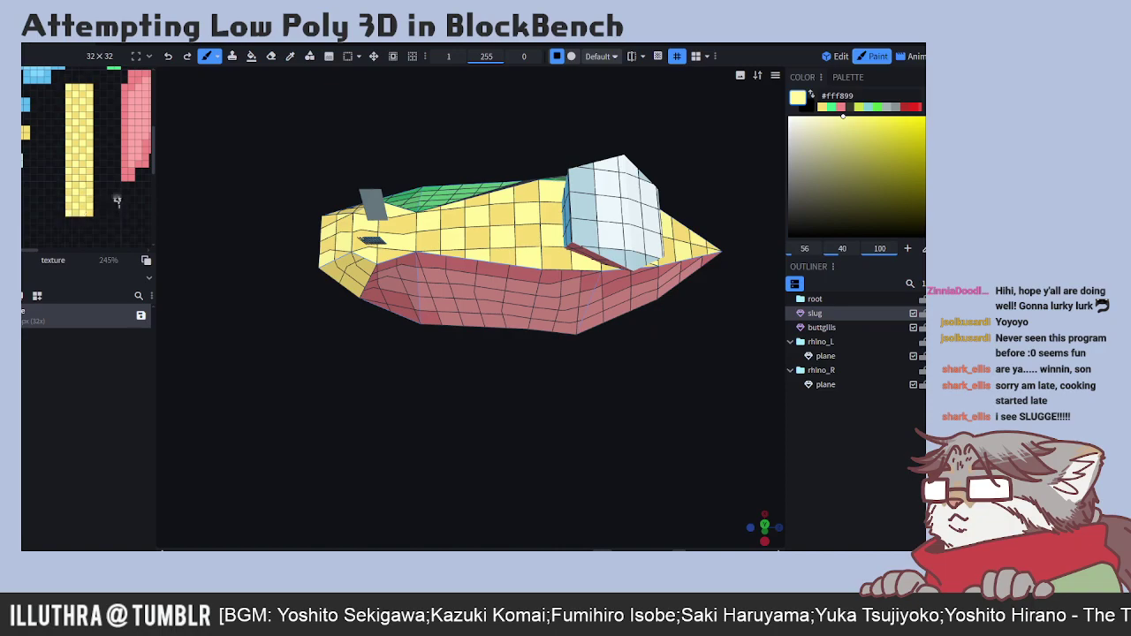
- Pick the darker pink #f48686 from the slug's pink side piece and paint over nearly all of the piece with it
scroll(116, 200, right, 3)
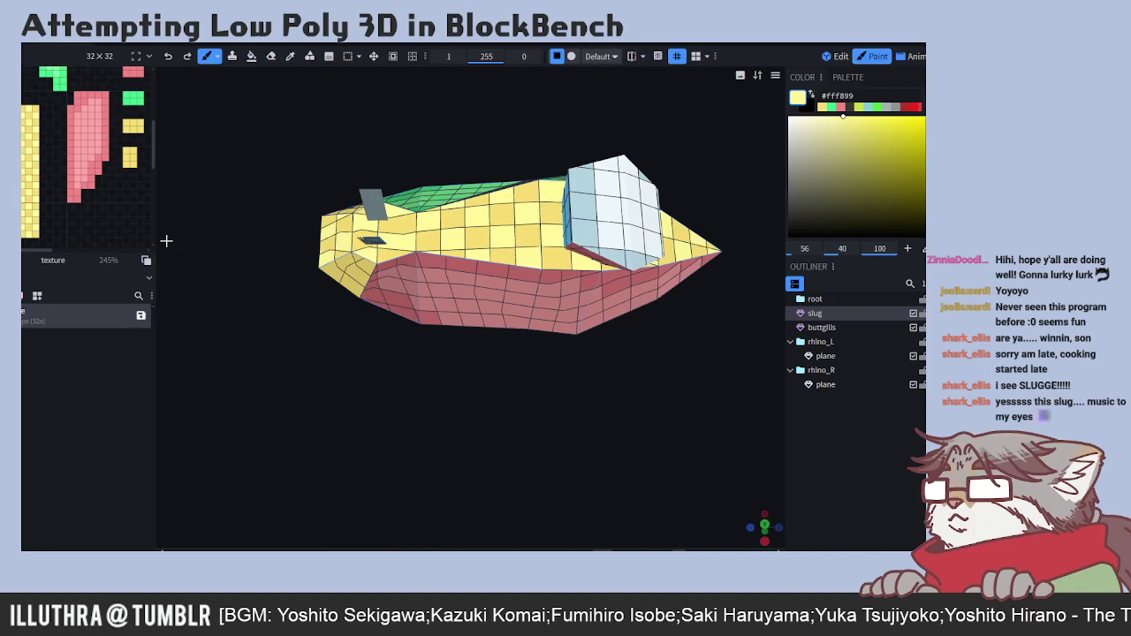
click(289, 58)
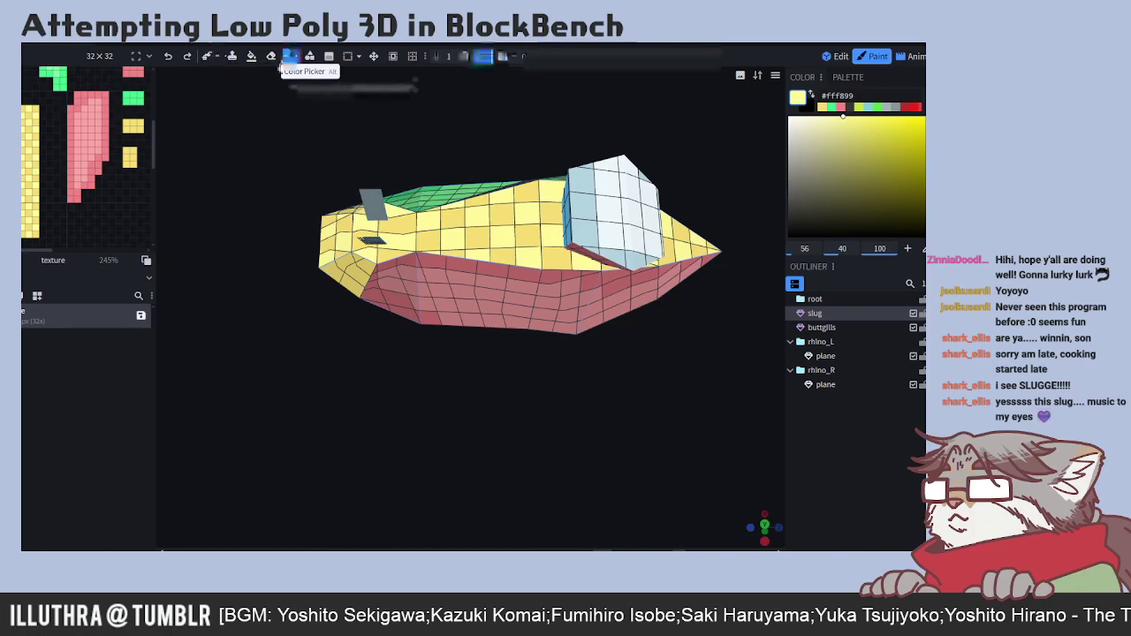
click(103, 159)
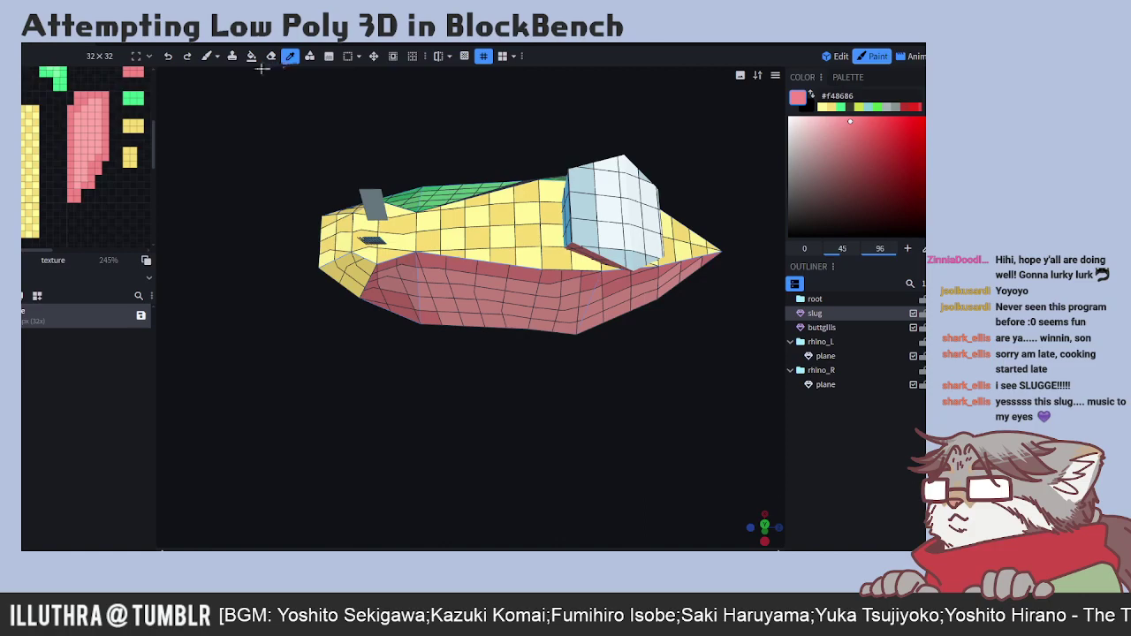
click(206, 56)
mouse_move(393, 283)
mouse_down()
mouse_move(473, 318)
mouse_move(516, 288)
mouse_up()
mouse_move(91, 132)
mouse_down()
mouse_move(84, 150)
mouse_move(97, 146)
mouse_move(82, 166)
mouse_up()
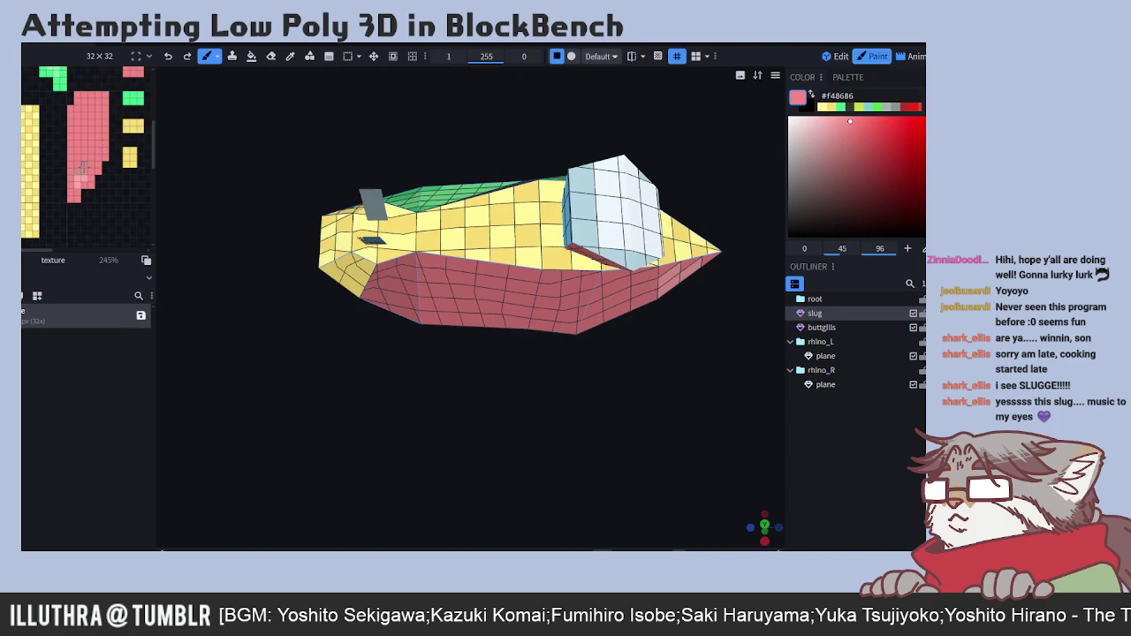
- Pick the lighter pink #ffa7a4 and paint the first alternating pixels at the upper end of the pink piece
click(290, 56)
click(84, 188)
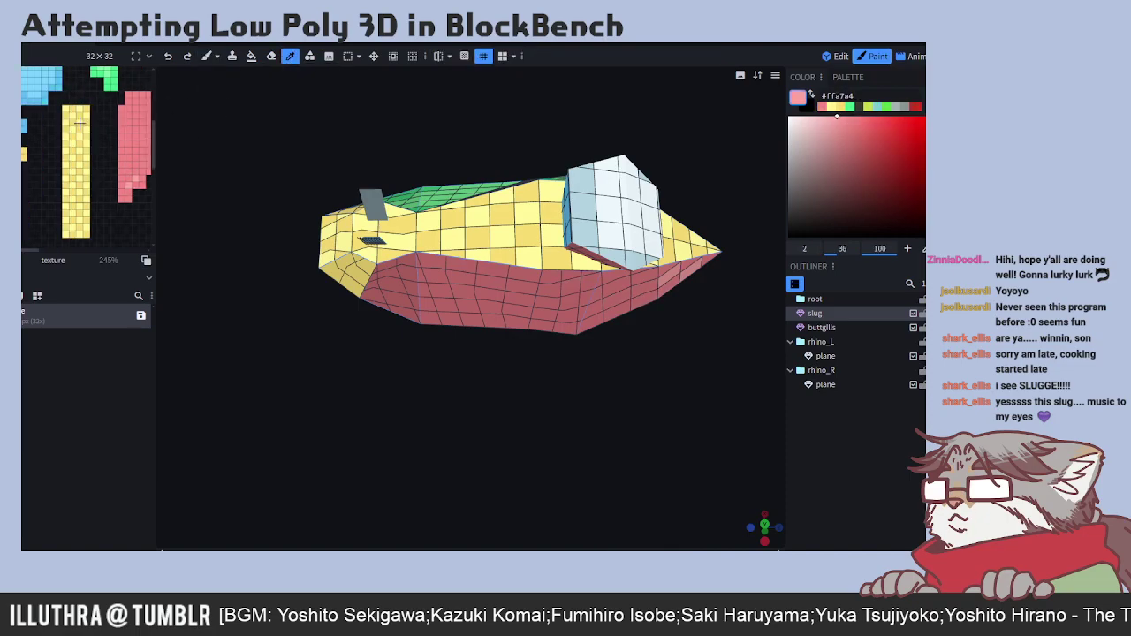
scroll(110, 125, up, 1)
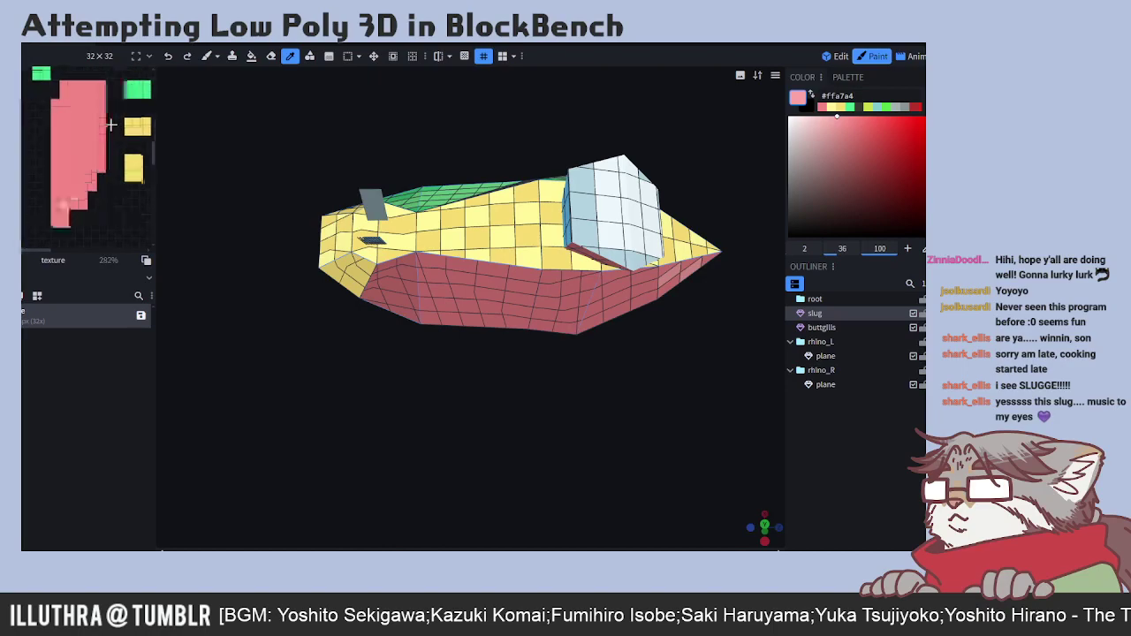
scroll(110, 125, up, 1)
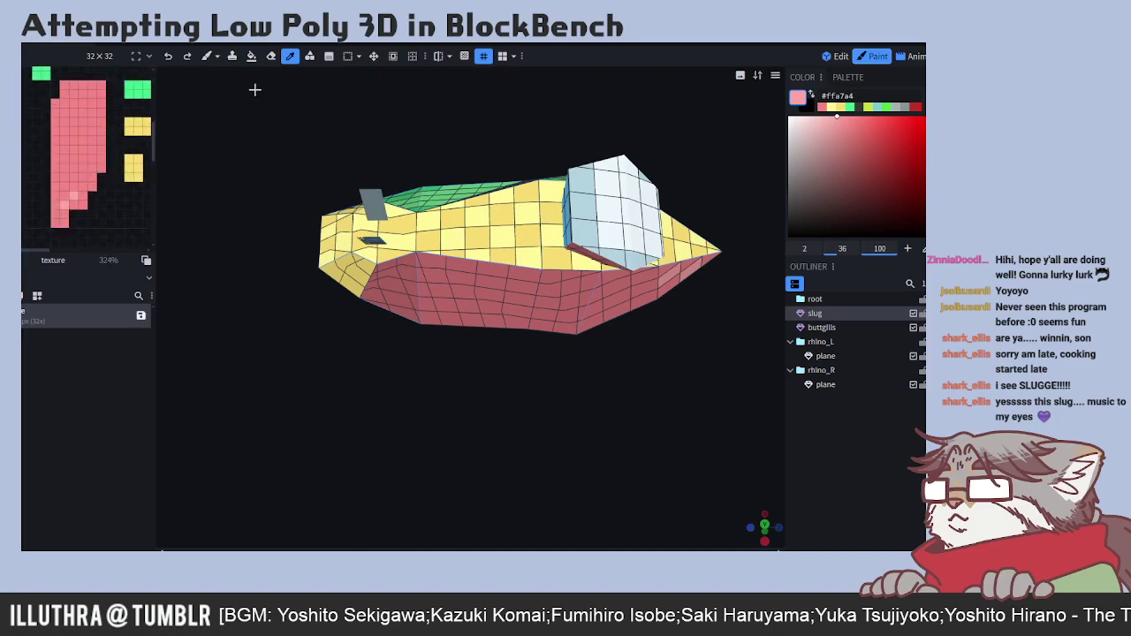
click(207, 56)
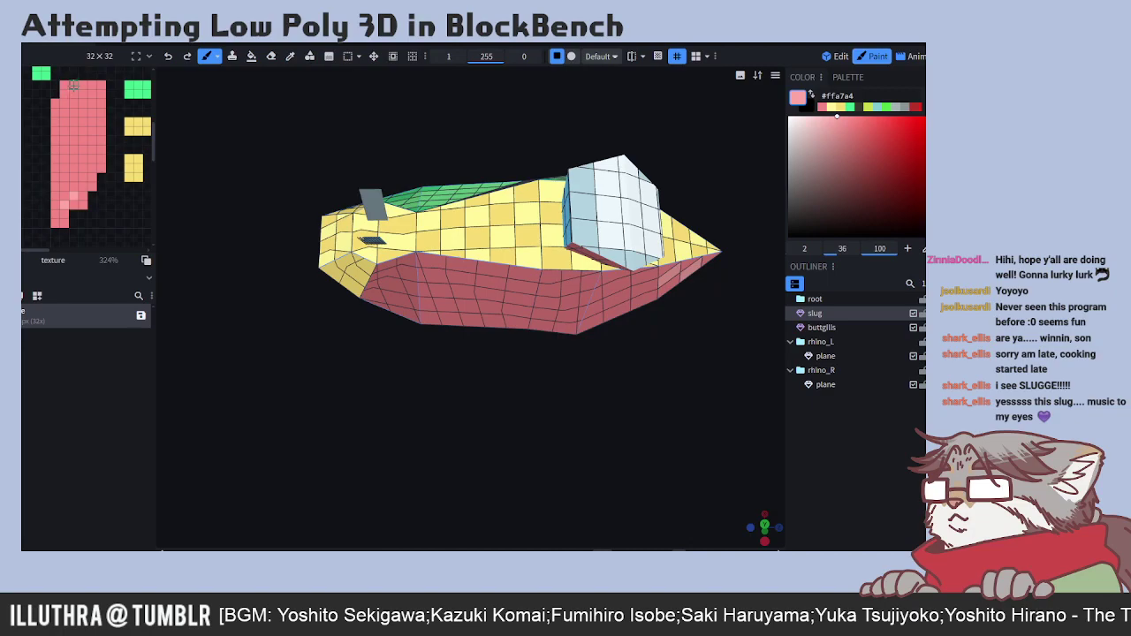
drag(74, 86, 55, 110)
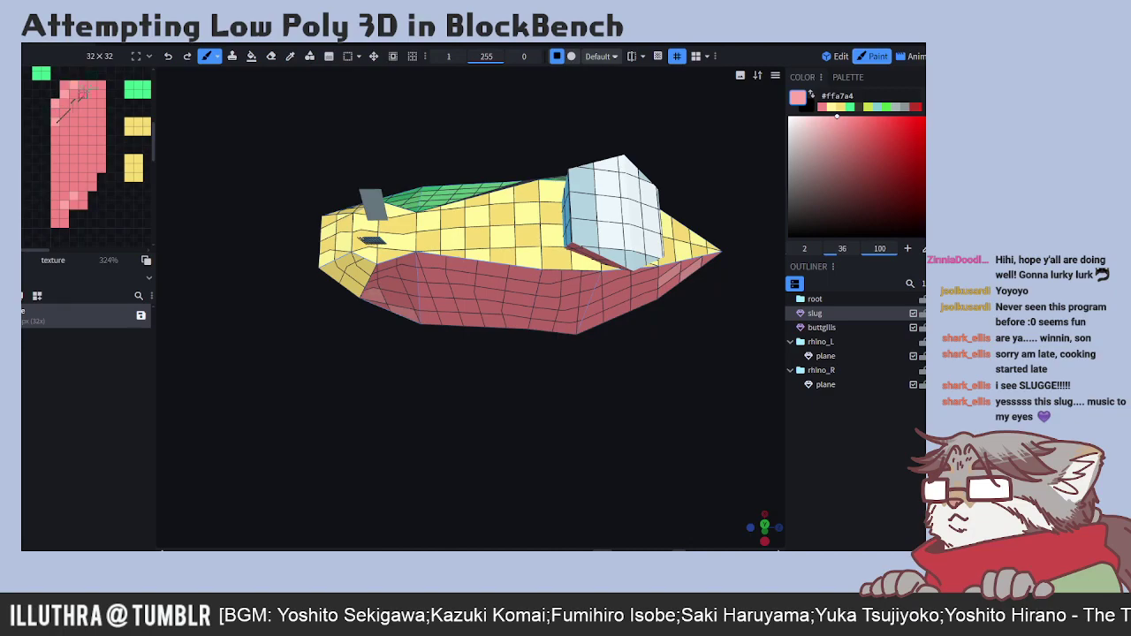
- Paint diagonal lines of #ffa7a4 across the rest of the pink piece to complete its checker pattern
shift+click(88, 89)
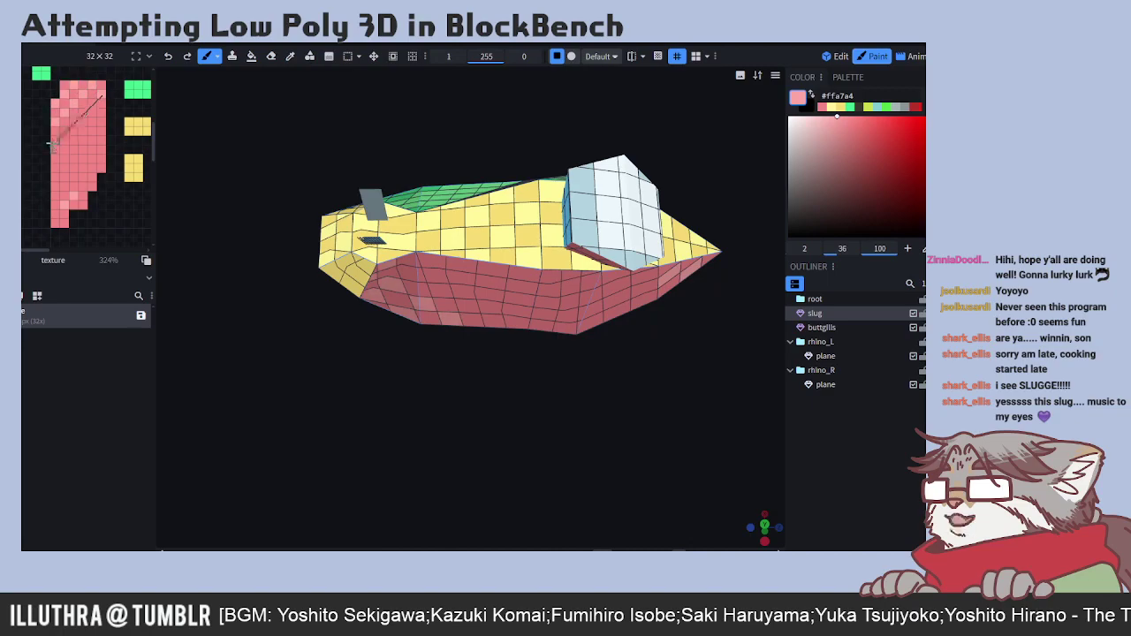
shift+click(62, 142)
shift+click(102, 112)
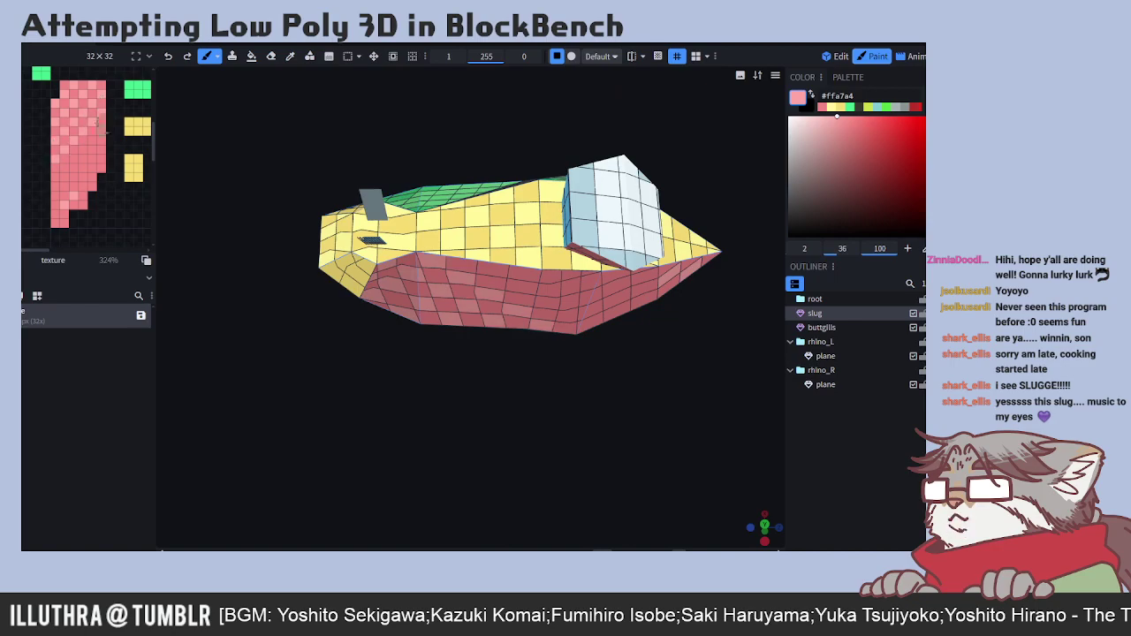
shift+click(57, 188)
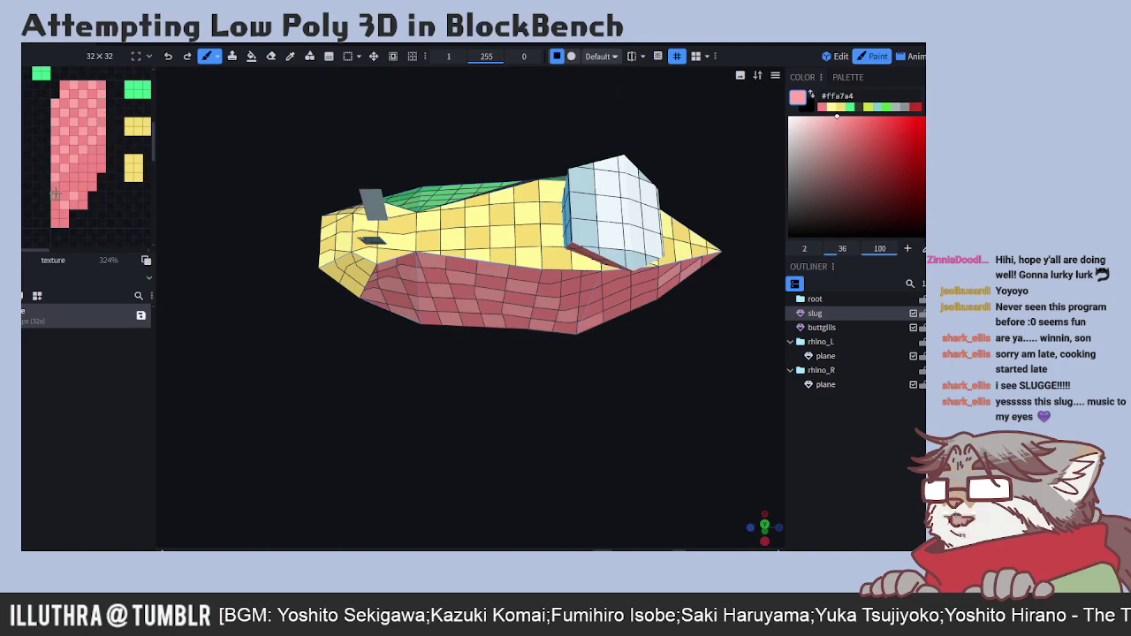
shift+click(94, 173)
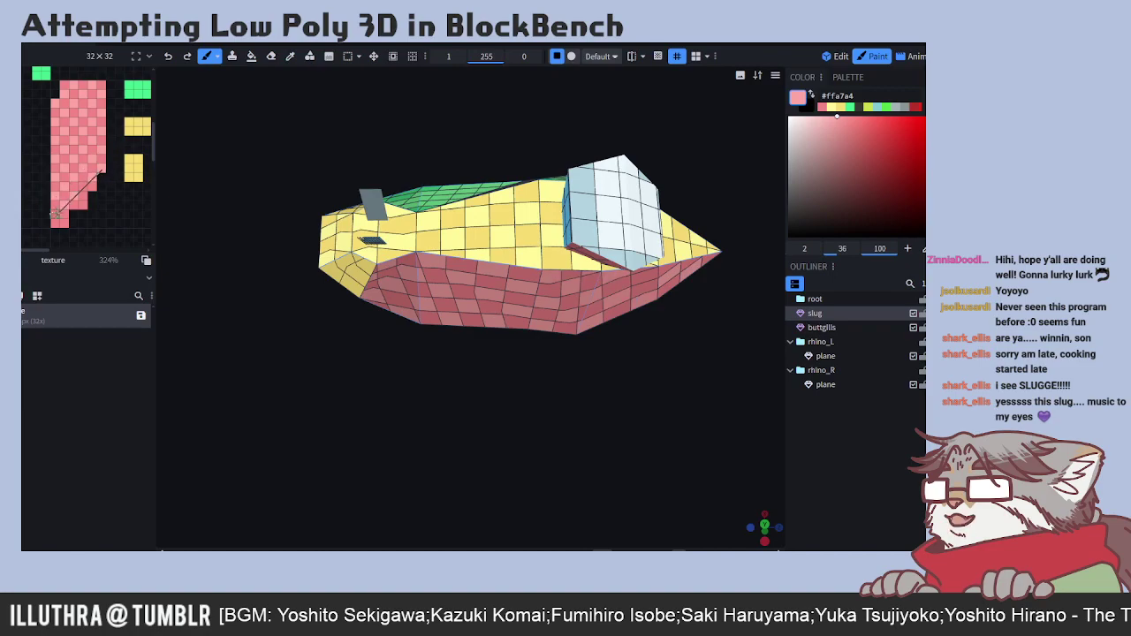
scroll(73, 213, down, 2)
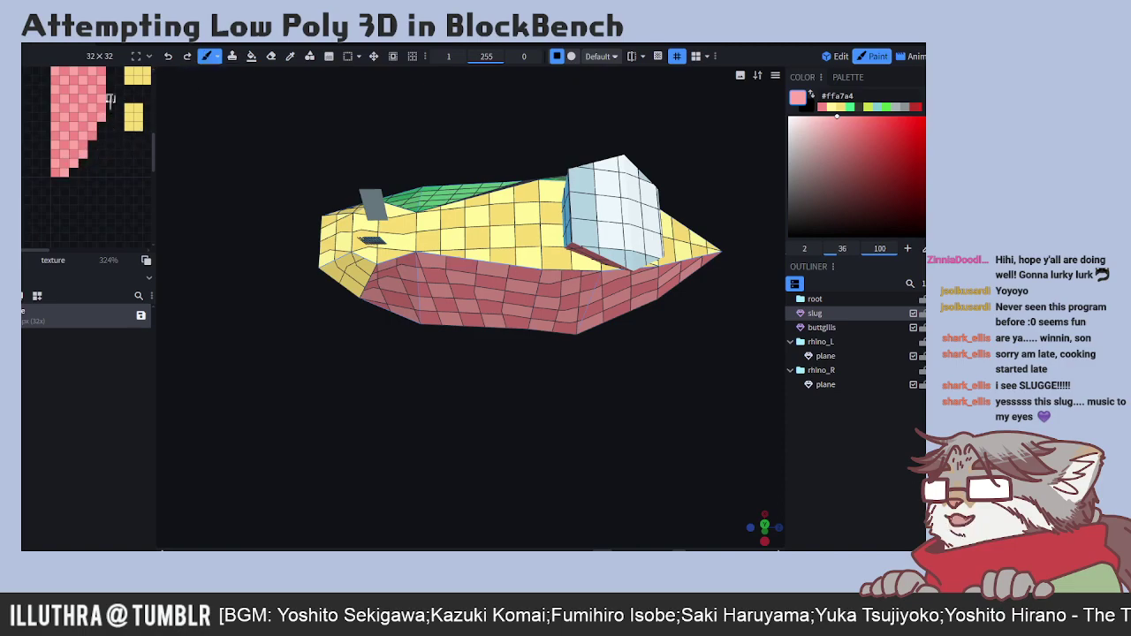
- Pick the darker green #43e88d from the large green piece and paint over its lighter pixels
scroll(111, 102, up, 3)
scroll(110, 167, up, 5)
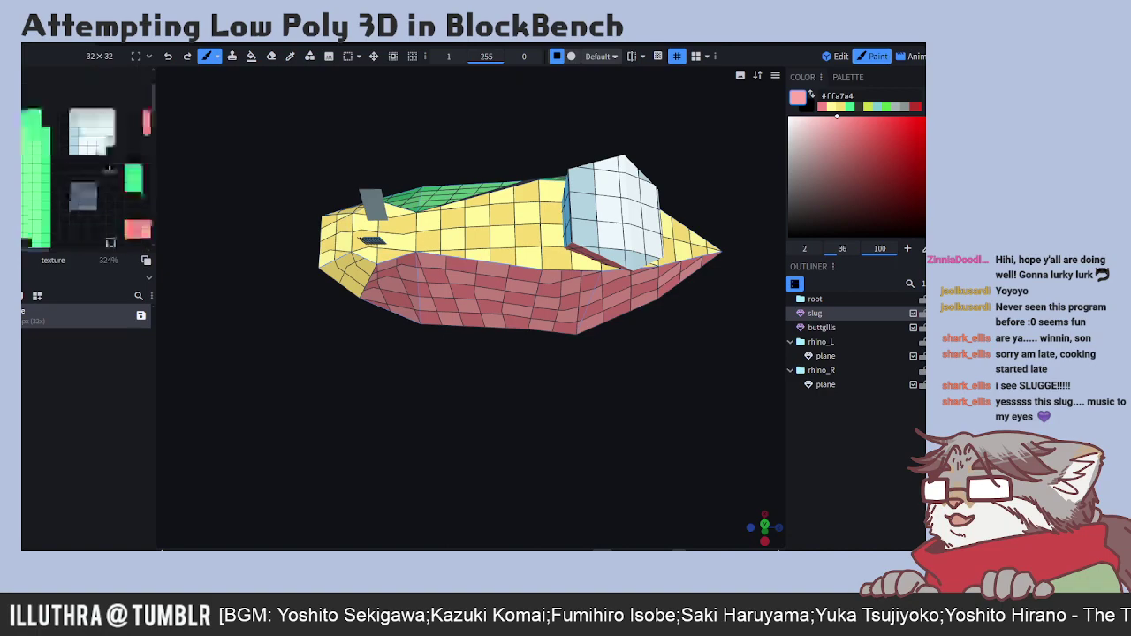
scroll(109, 168, down, 2)
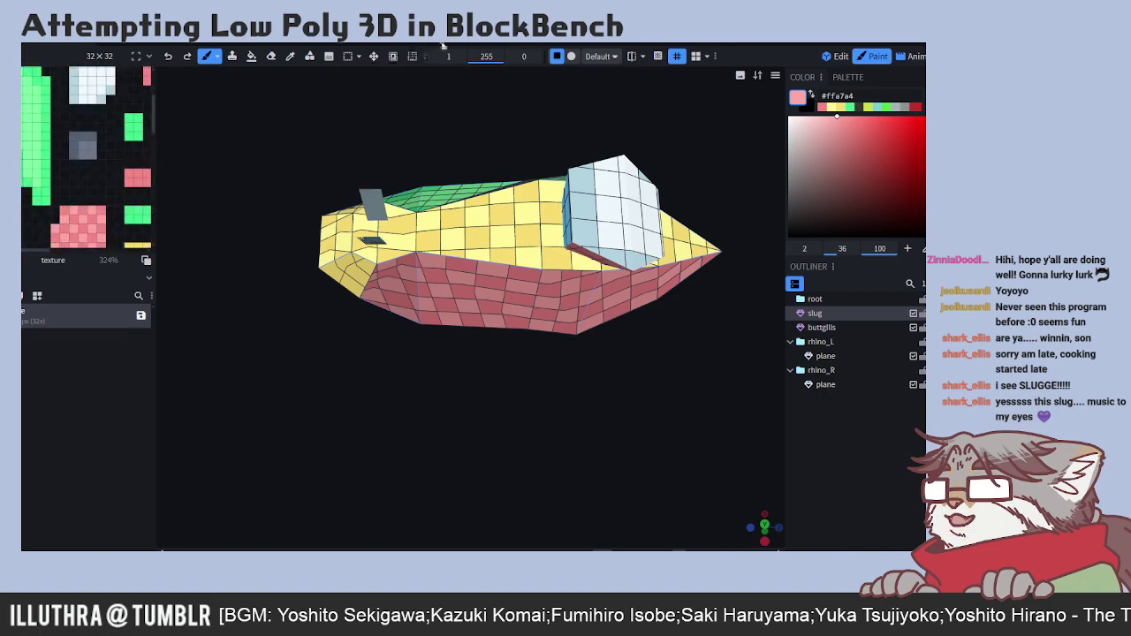
click(290, 55)
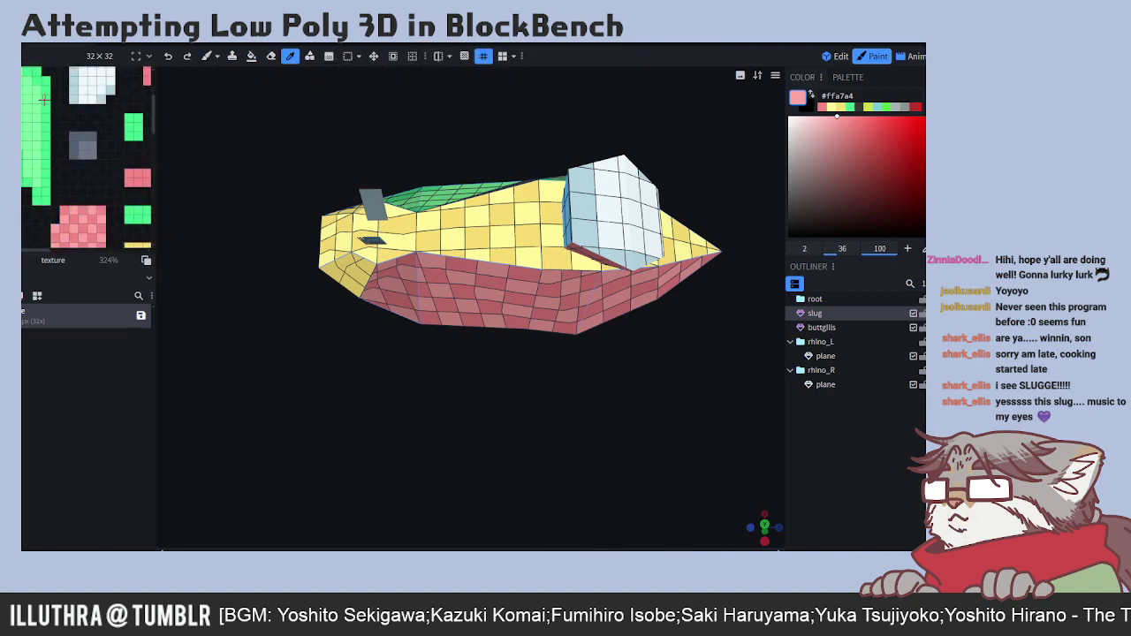
click(43, 100)
click(206, 56)
scroll(46, 187, up, 2)
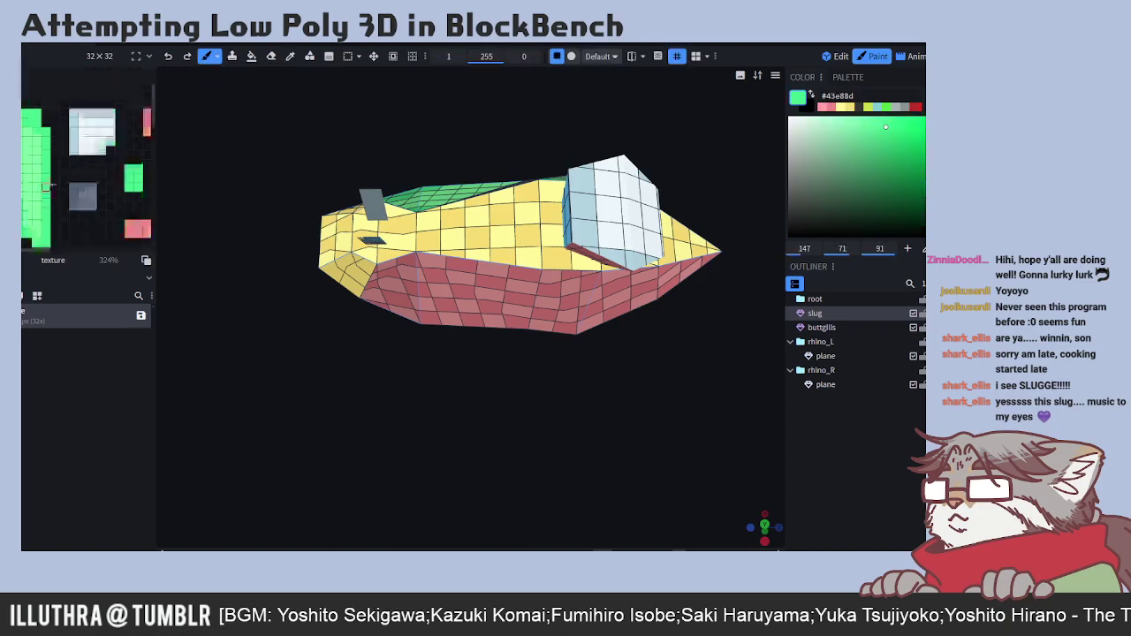
mouse_move(37, 223)
mouse_down()
mouse_move(26, 122)
mouse_move(24, 181)
mouse_up()
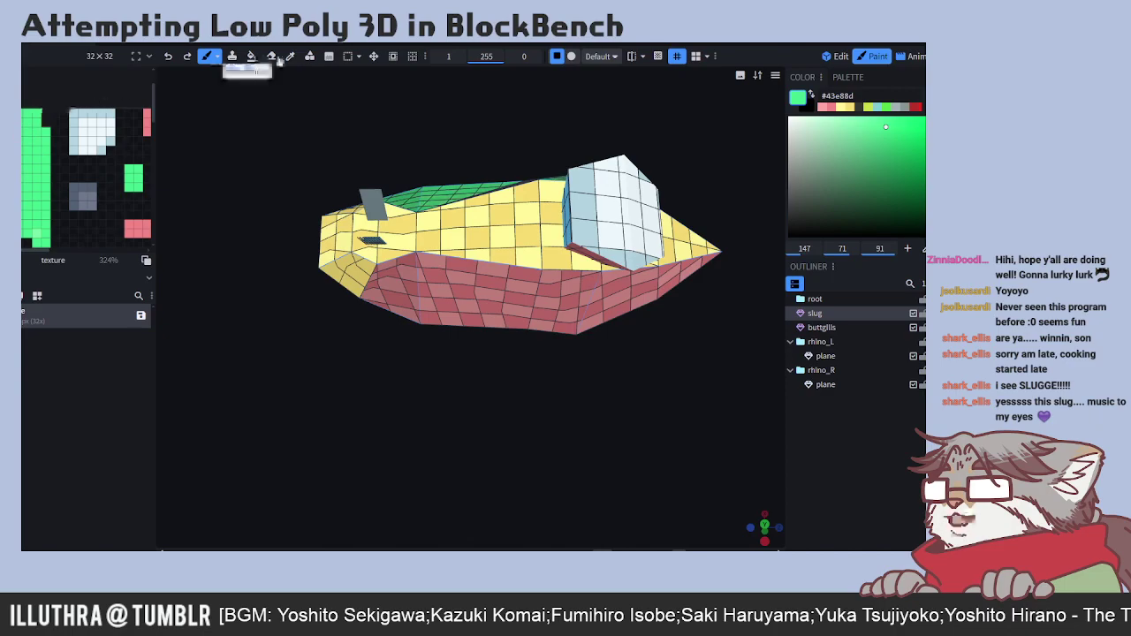
- Pick the lighter green #7bffa3 and paint the first alternating pixels at the upper end of the large green piece
click(289, 55)
click(34, 234)
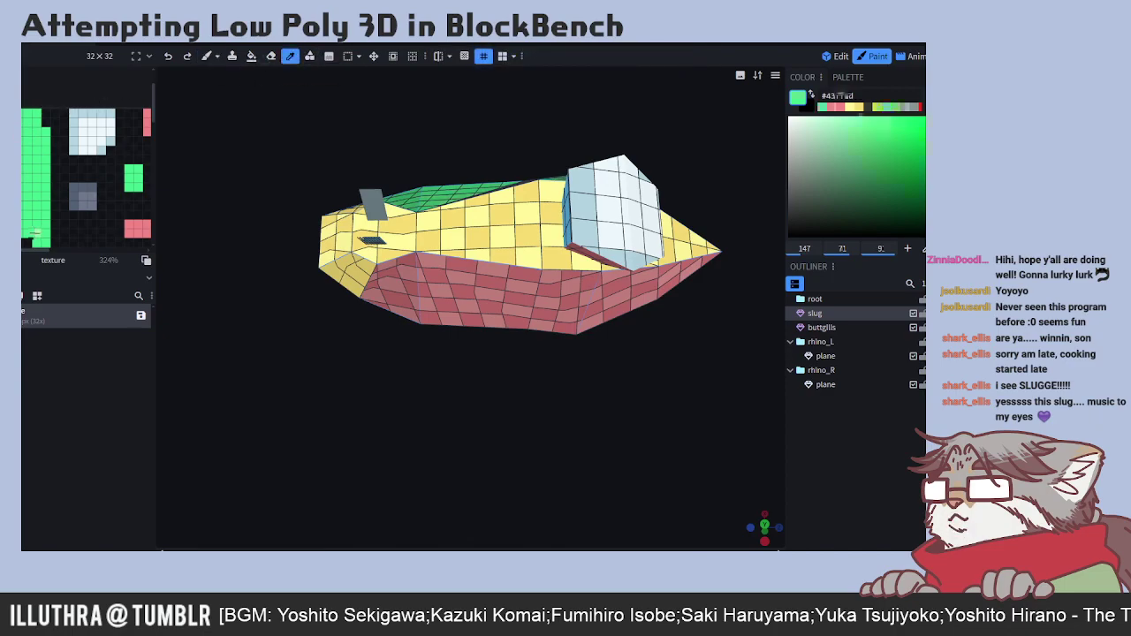
scroll(91, 191, down, 2)
scroll(91, 190, up, 2)
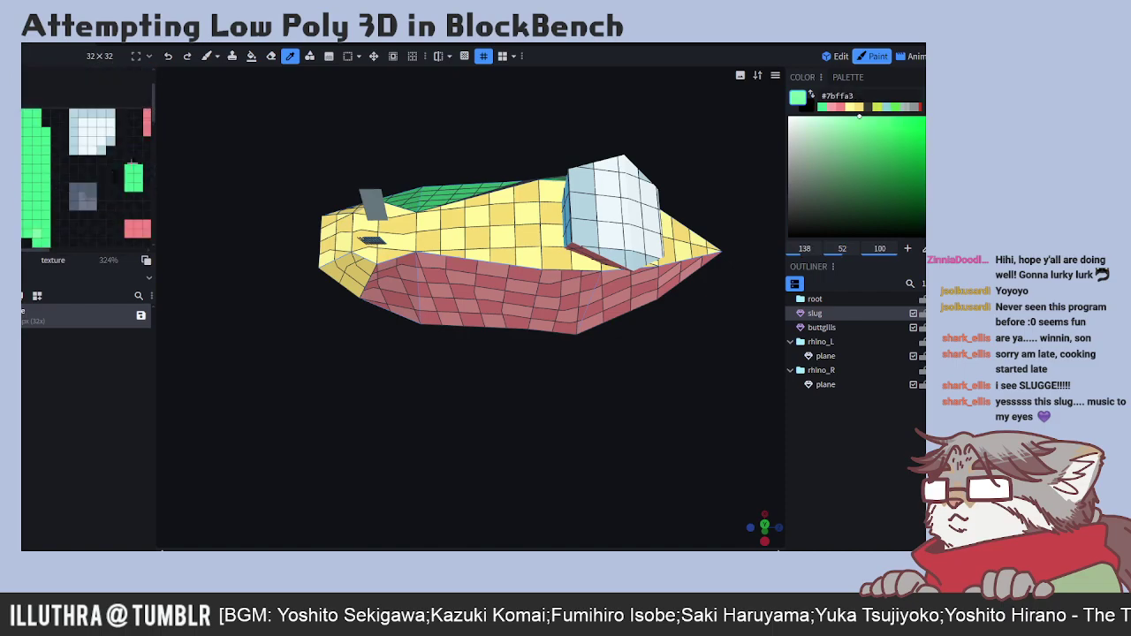
click(207, 56)
scroll(102, 182, down, 2)
scroll(101, 176, up, 4)
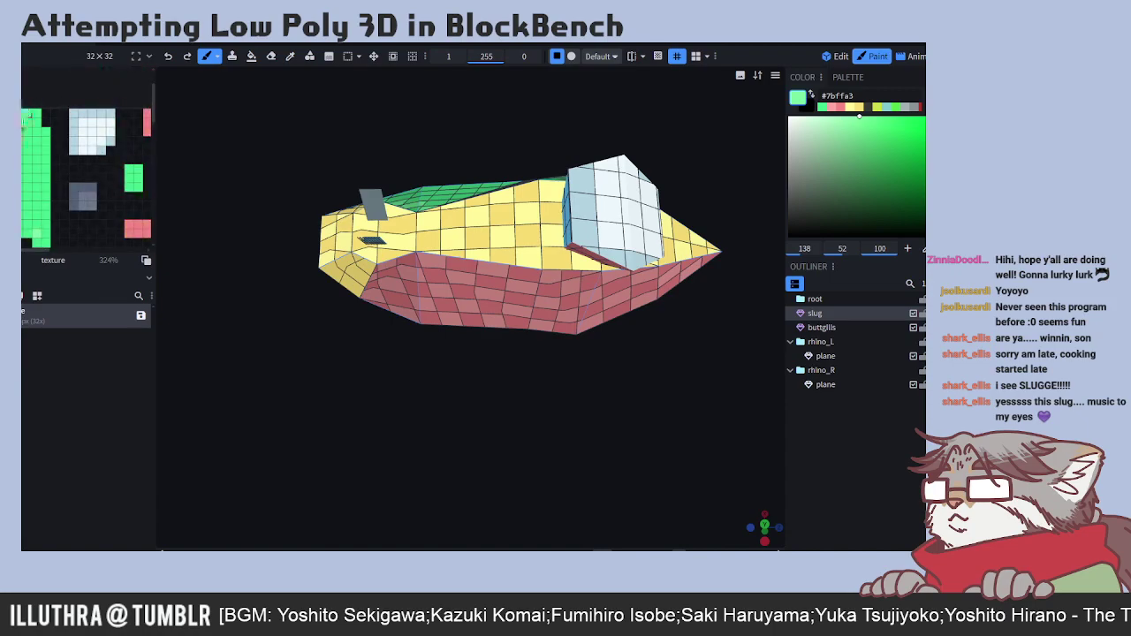
drag(27, 124, 35, 123)
shift+click(50, 131)
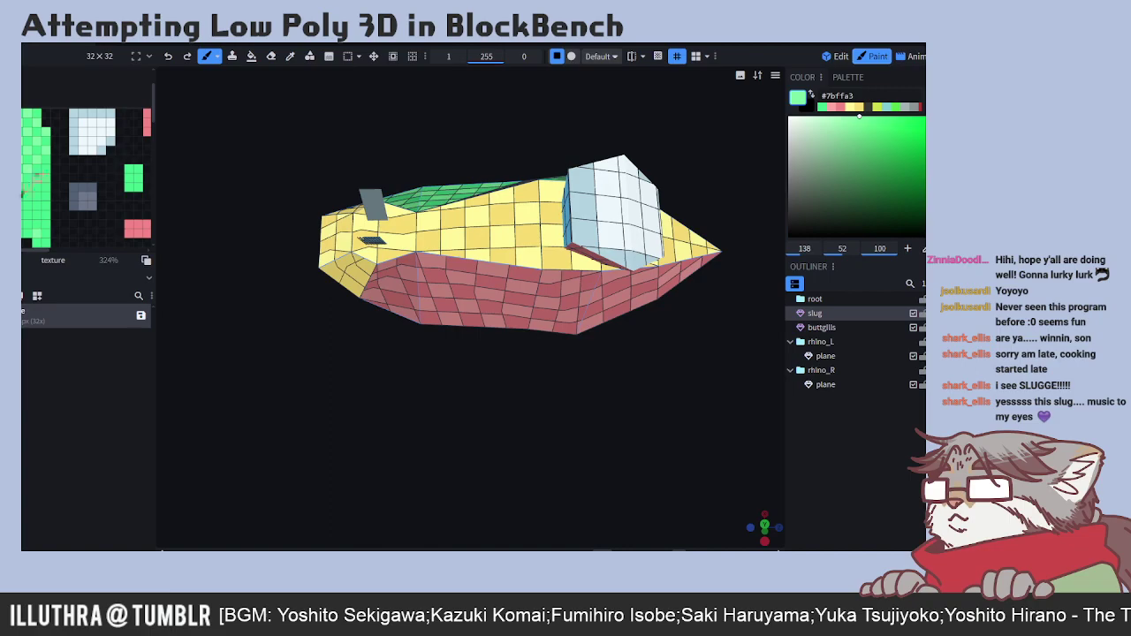
- Paint diagonal lines of #7bffa3 down the rest of the large green piece to complete its checker pattern
drag(44, 169, 26, 216)
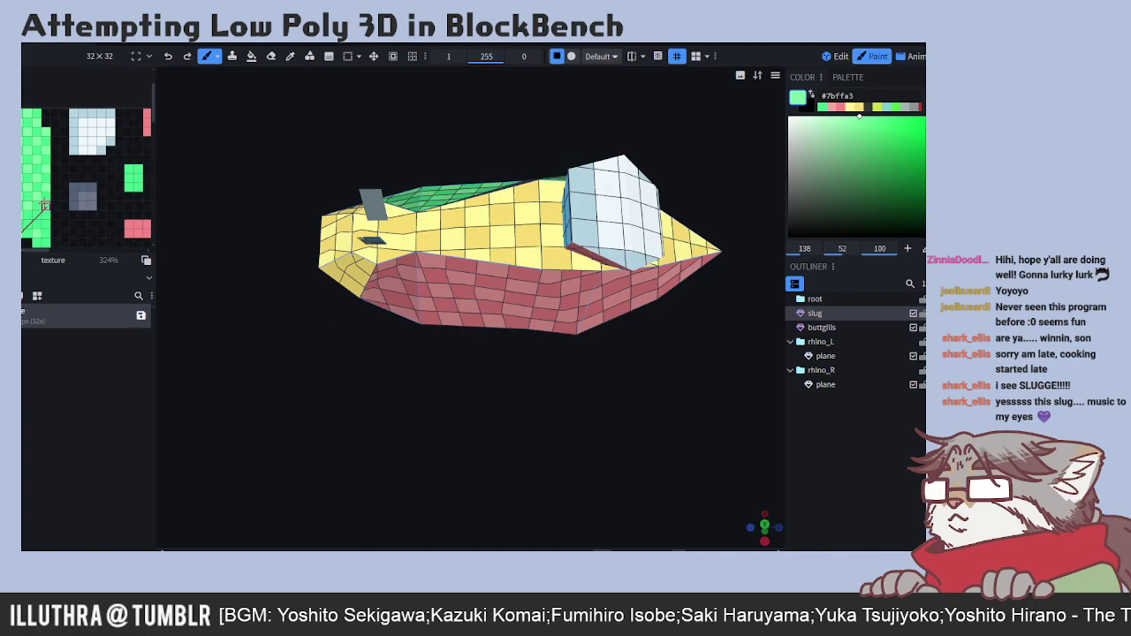
scroll(44, 202, down, 2)
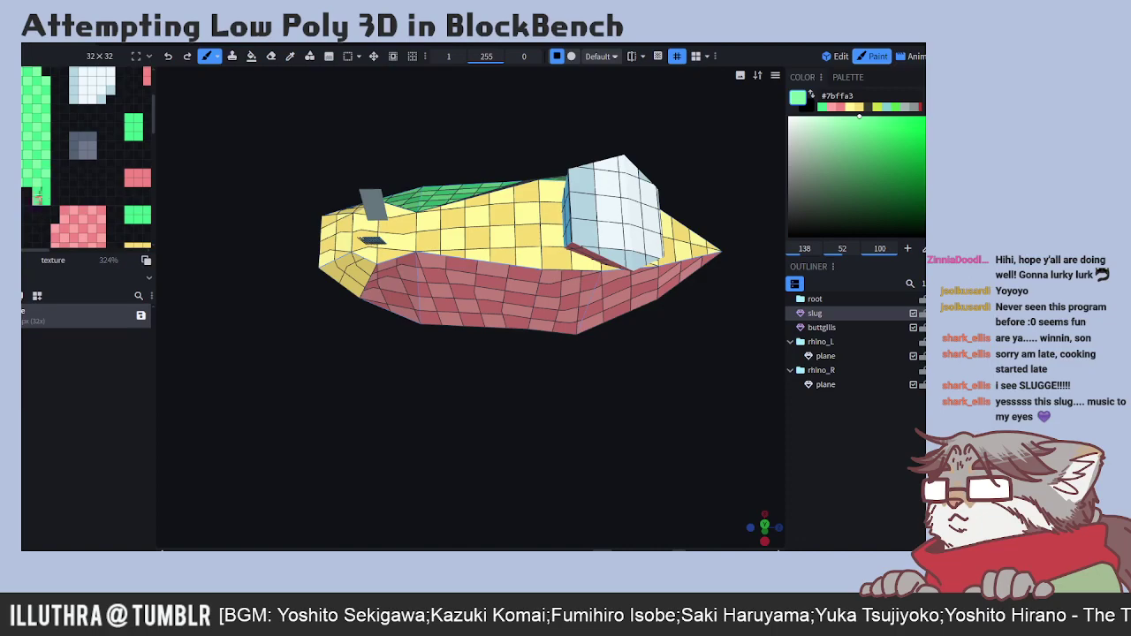
scroll(71, 183, down, 3)
scroll(84, 183, up, 3)
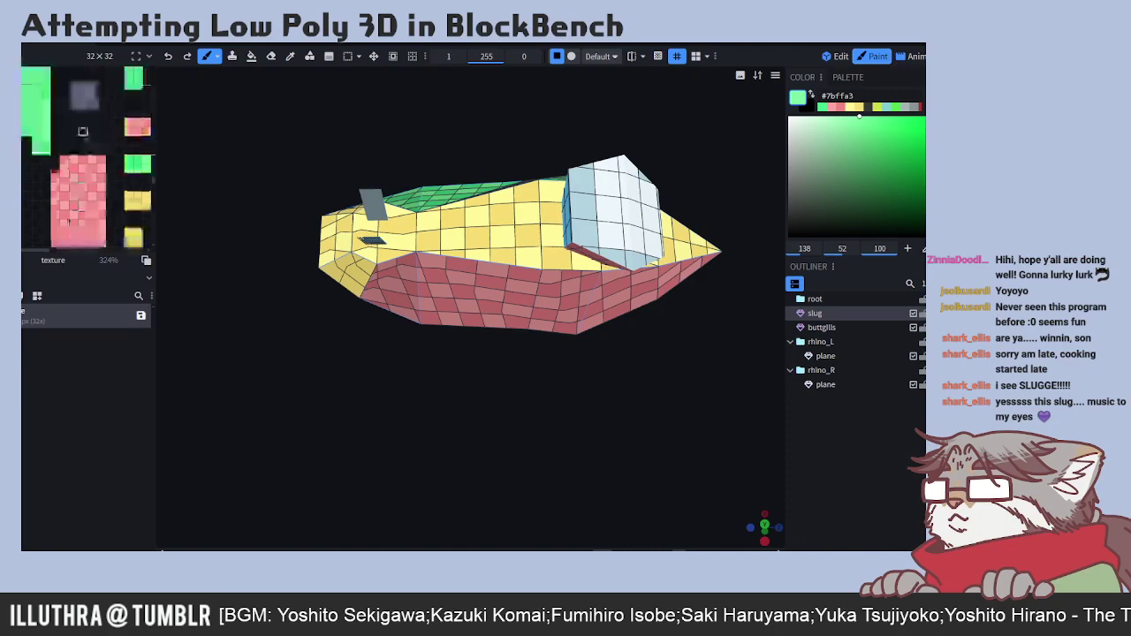
scroll(90, 184, down, 2)
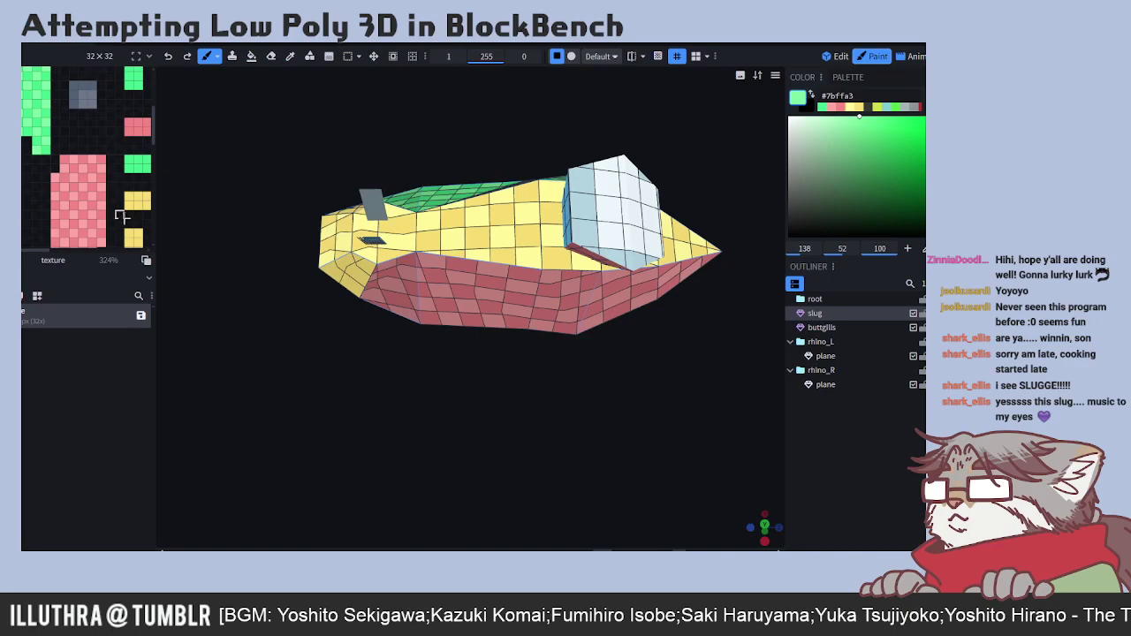
scroll(91, 195, down, 5)
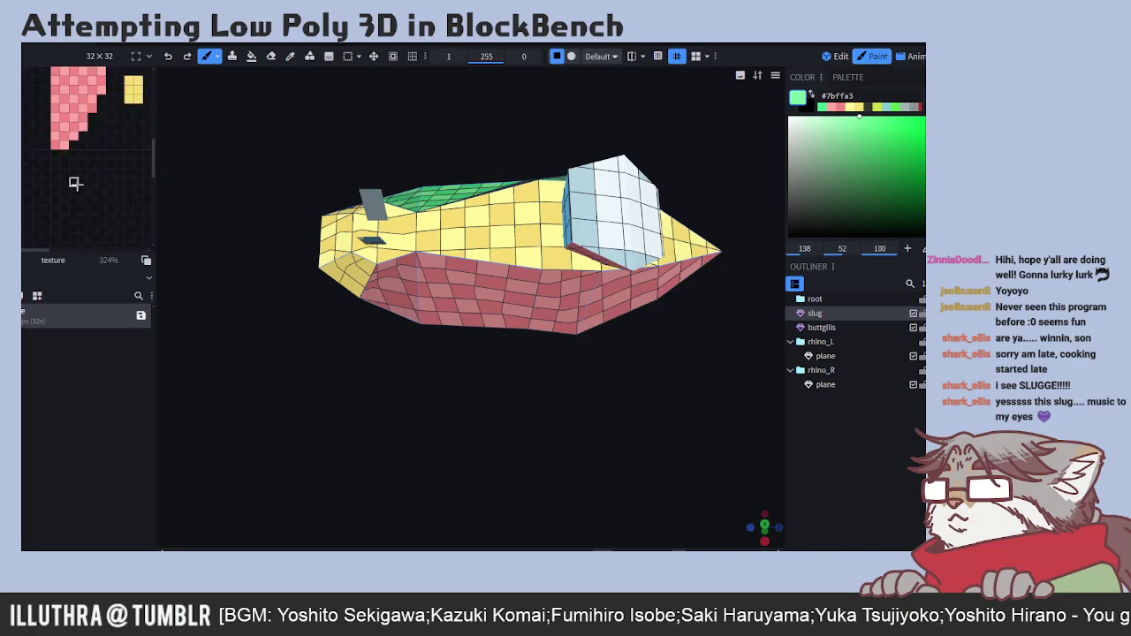
- Return to editing the mesh and select the slug's yellow cheek face to locate its piece on the UV layout
click(837, 55)
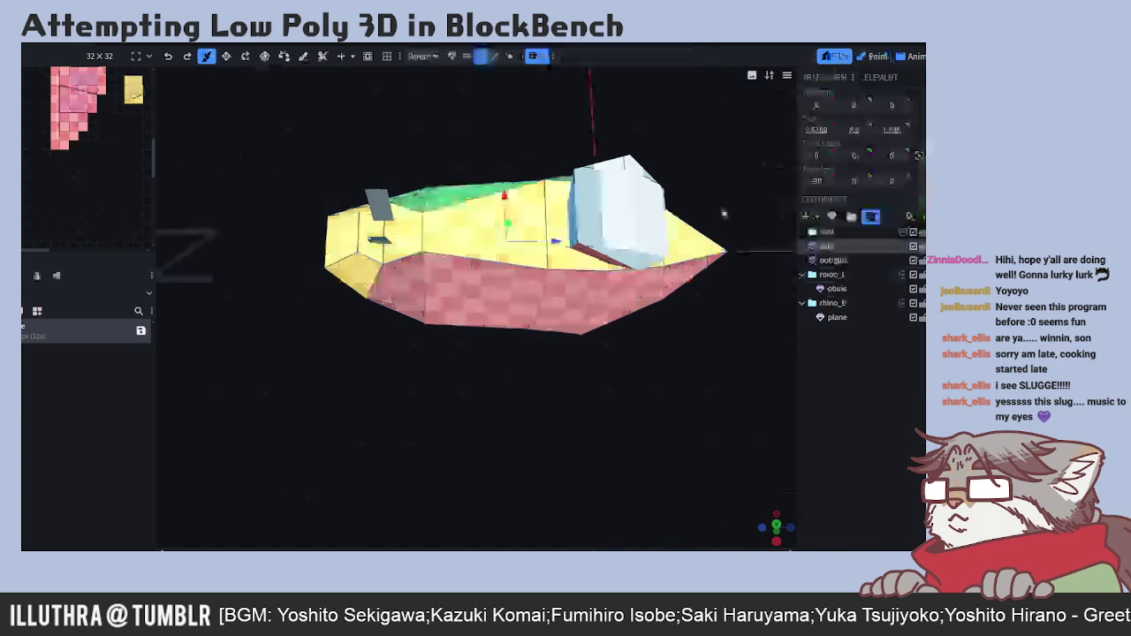
drag(530, 396, 574, 338)
scroll(570, 326, up, 3)
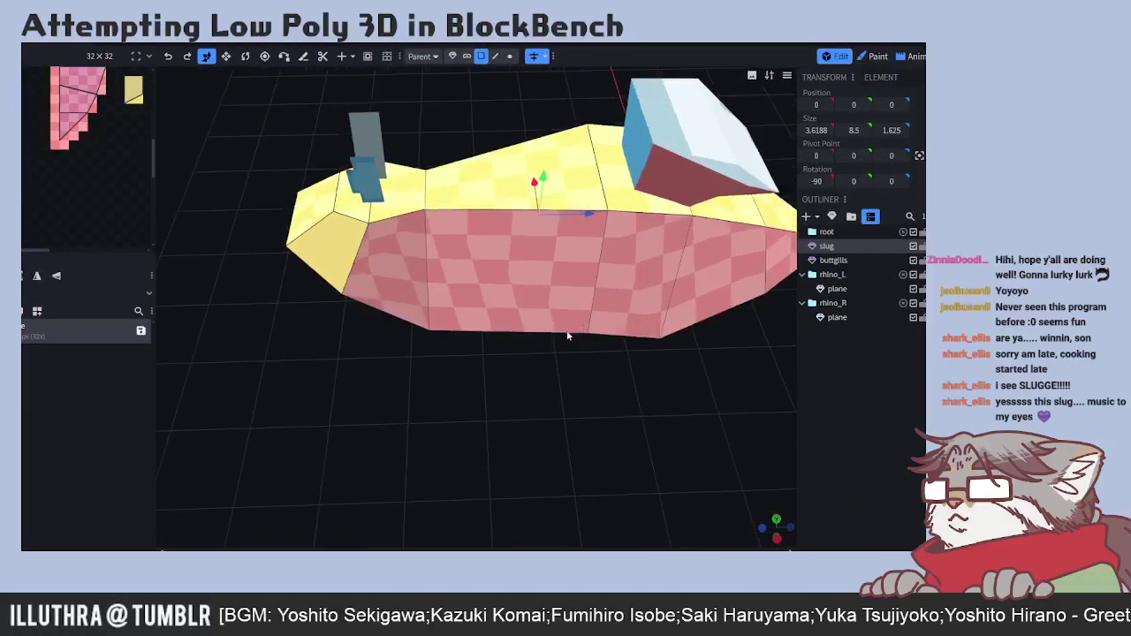
click(76, 188)
scroll(88, 177, up, 3)
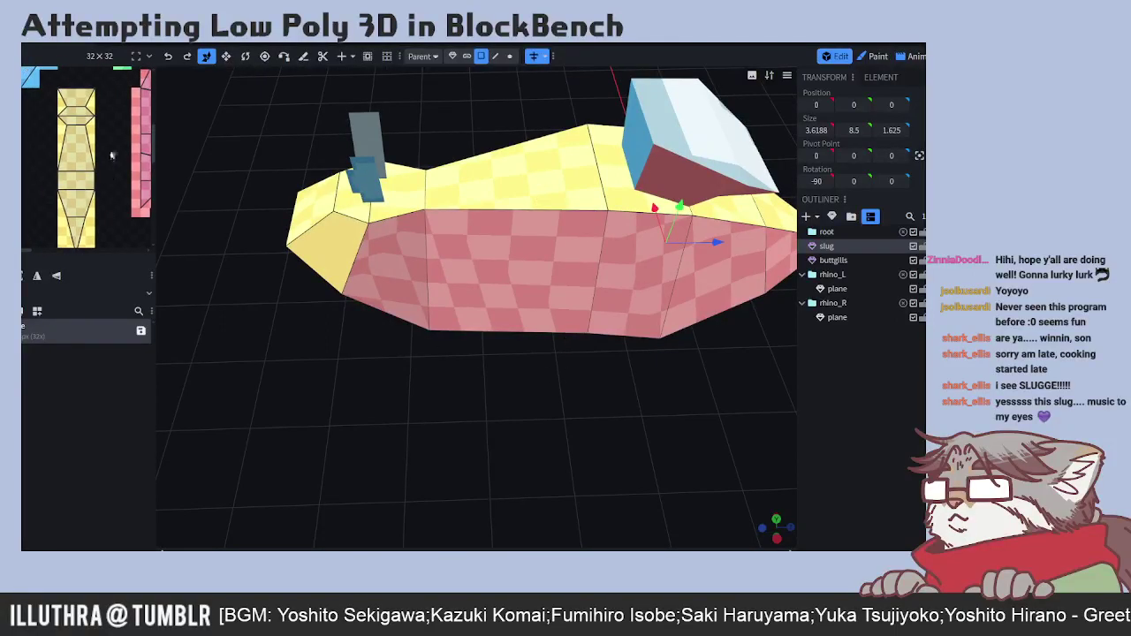
scroll(111, 155, up, 3)
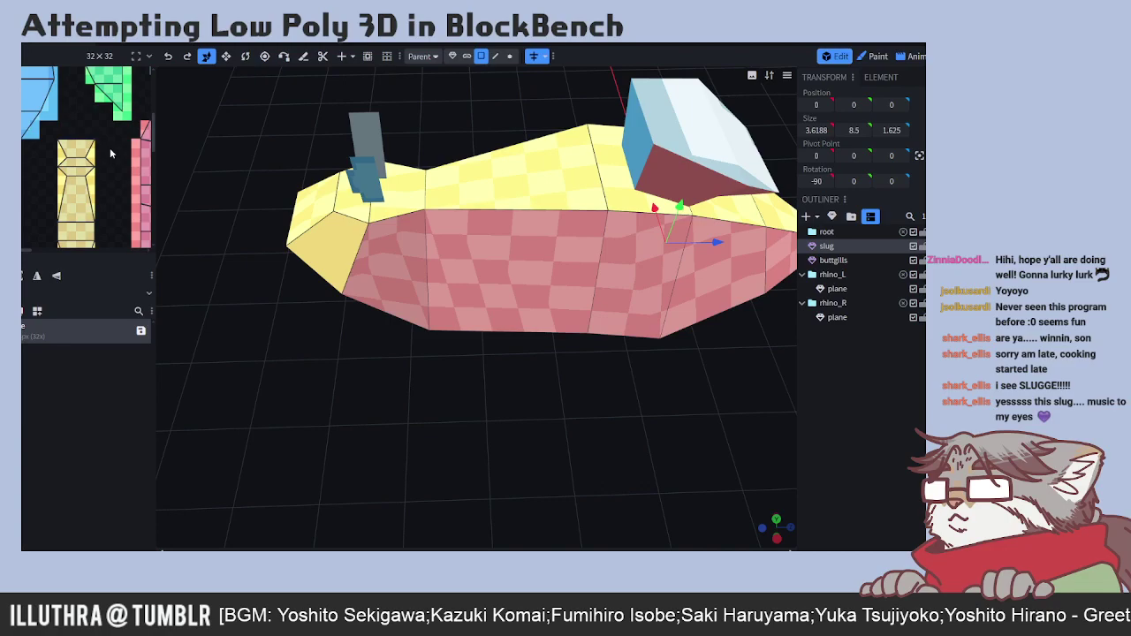
click(358, 248)
scroll(140, 213, down, 2)
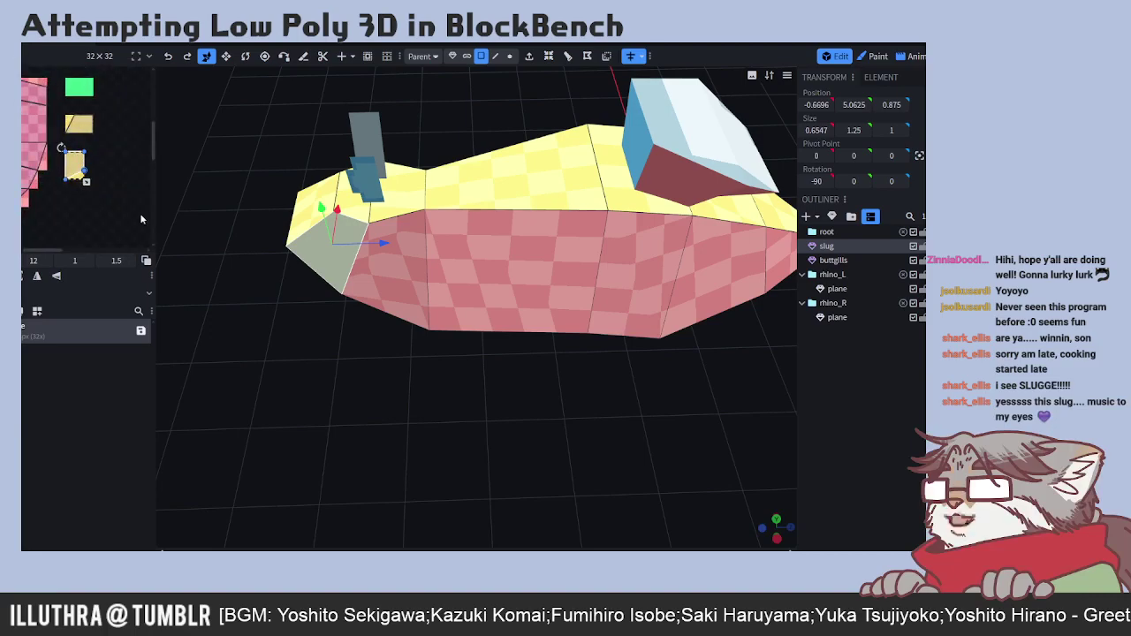
- Pick the lighter yellow #fff899 from the slug's head and paint alternating pixels on the two small yellow cheek pieces
click(875, 56)
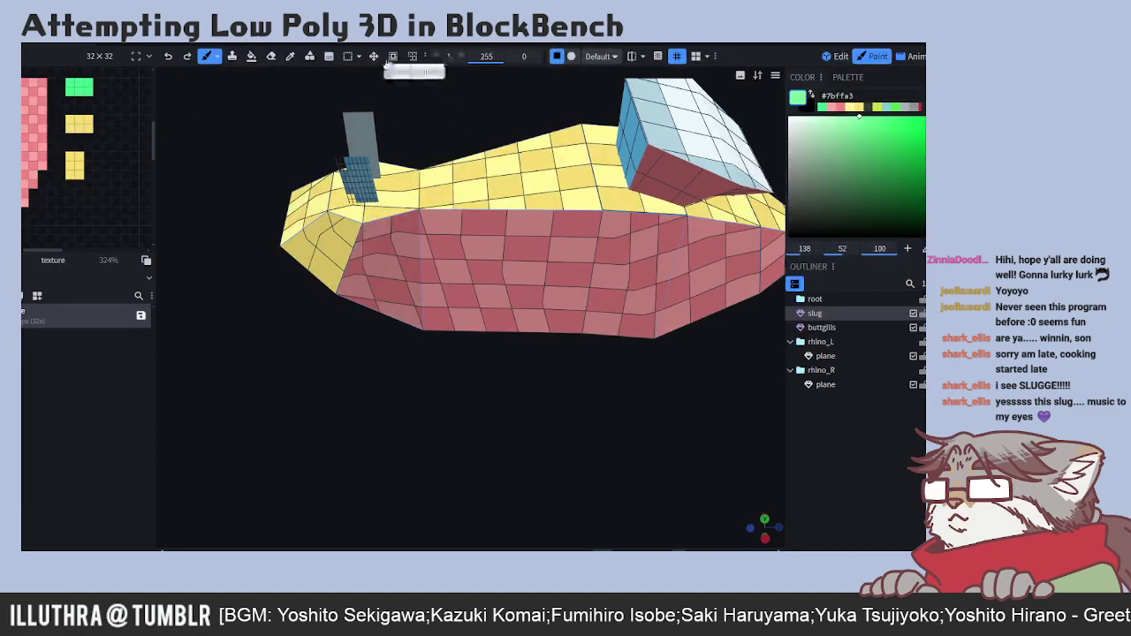
click(290, 55)
click(316, 190)
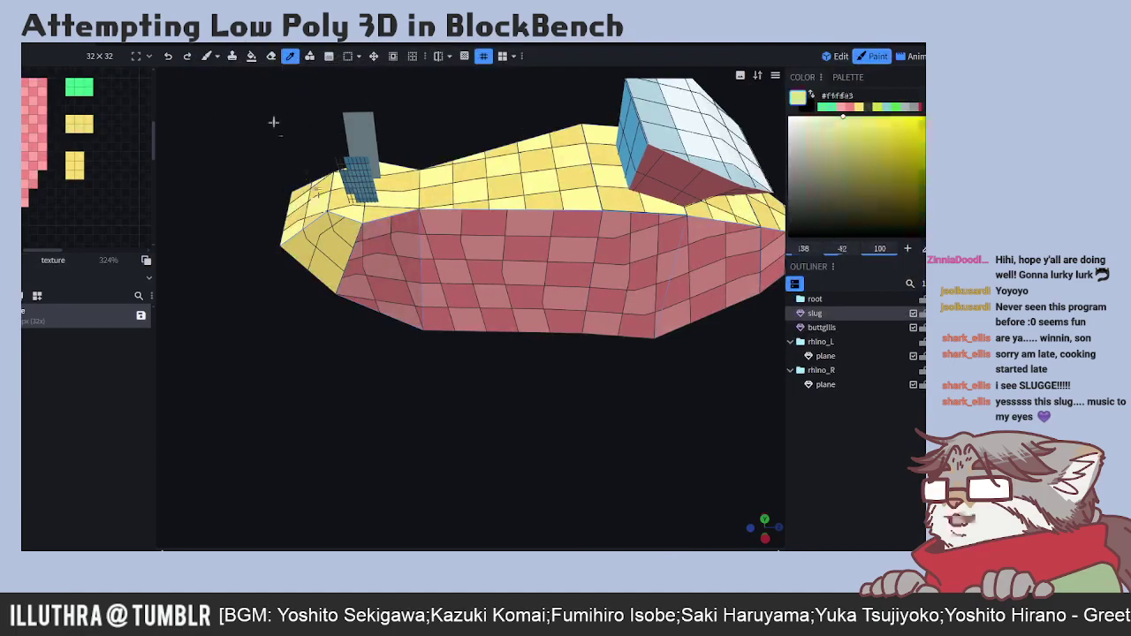
click(206, 56)
drag(72, 166, 78, 178)
key(ctrl+z)
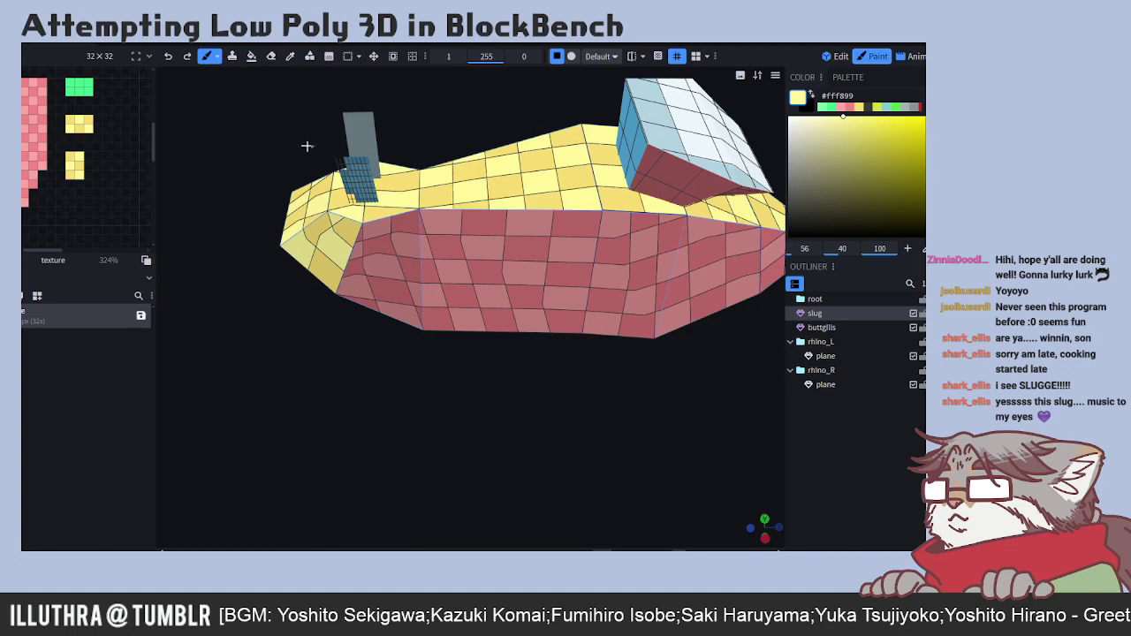
- Select the wider yellow cheek piece in the UV layout and pull its upper edge vertex down into the middle of the piece
click(834, 57)
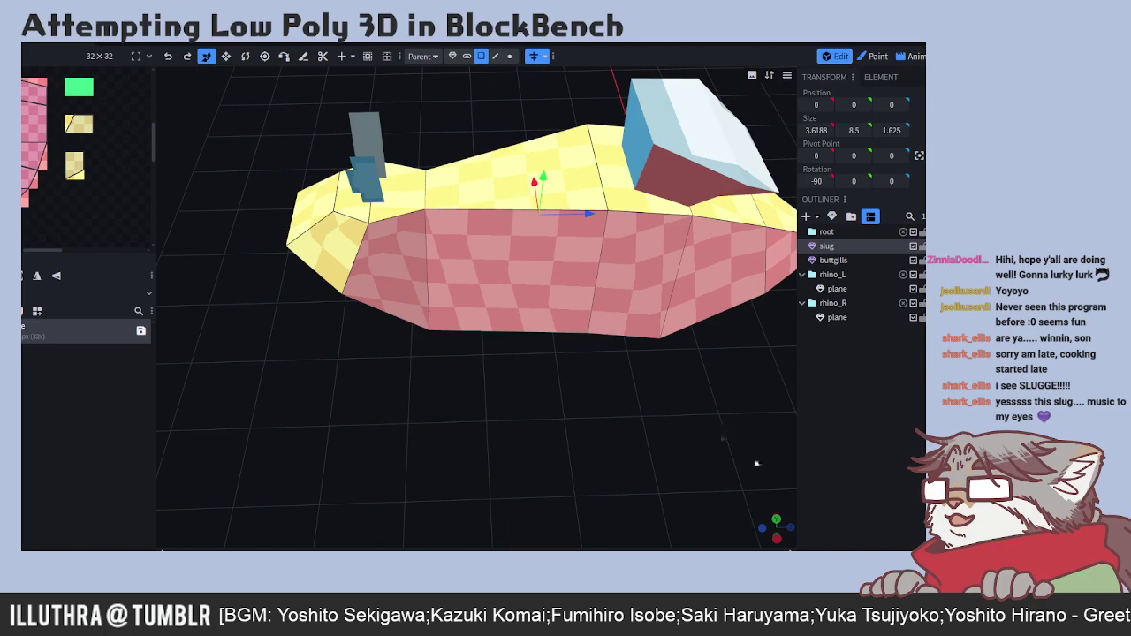
scroll(95, 168, up, 3)
scroll(95, 161, up, 2)
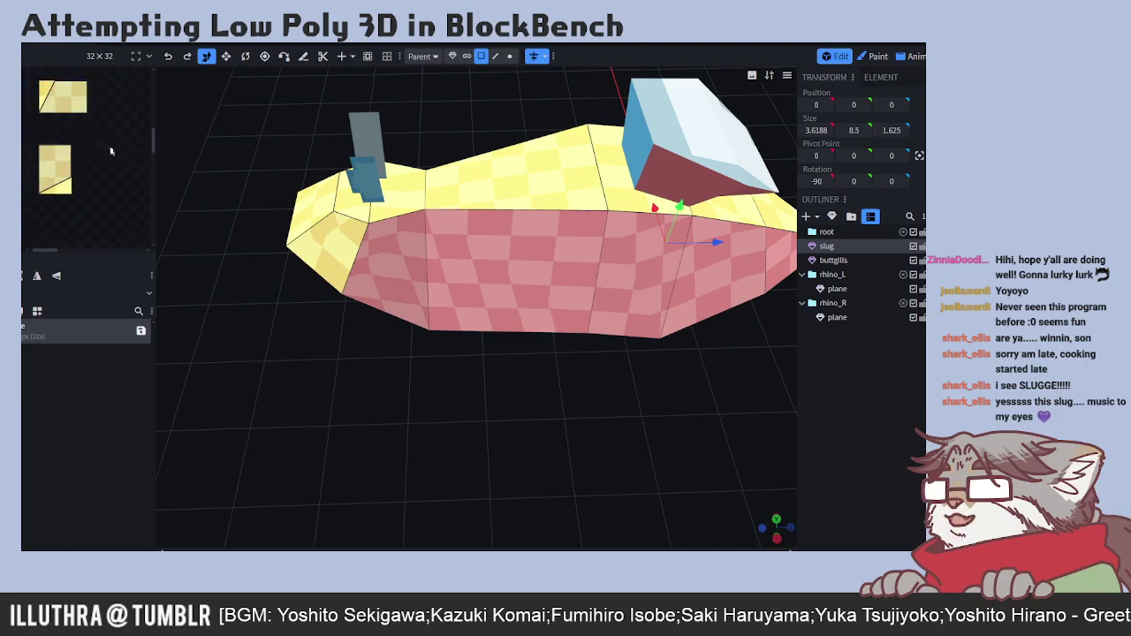
middle_drag(84, 130, 180, 159)
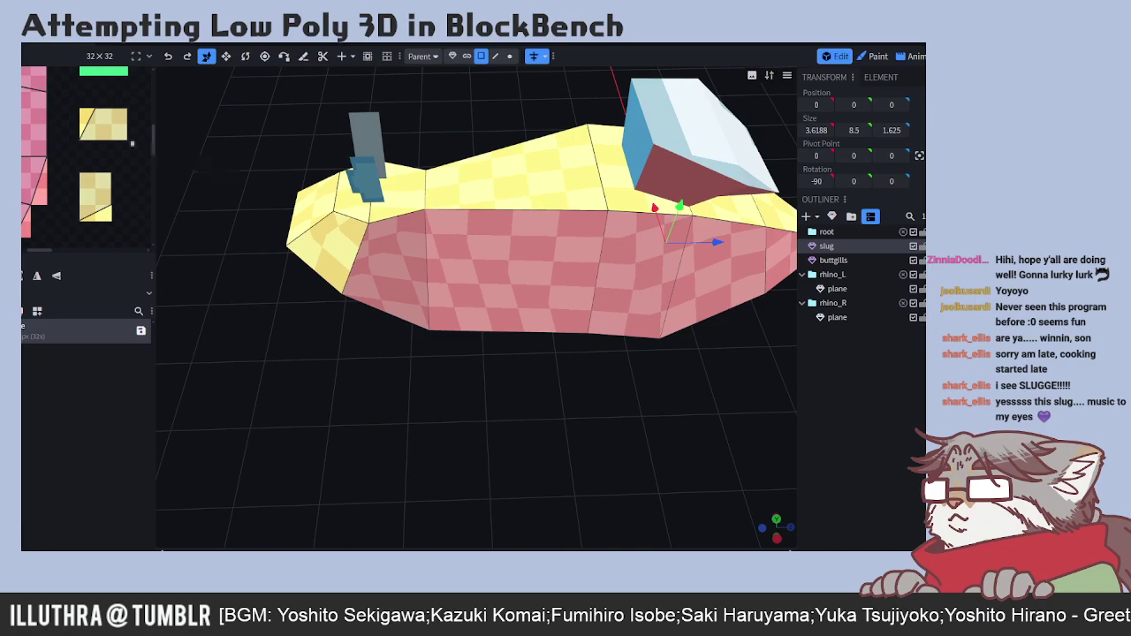
click(104, 125)
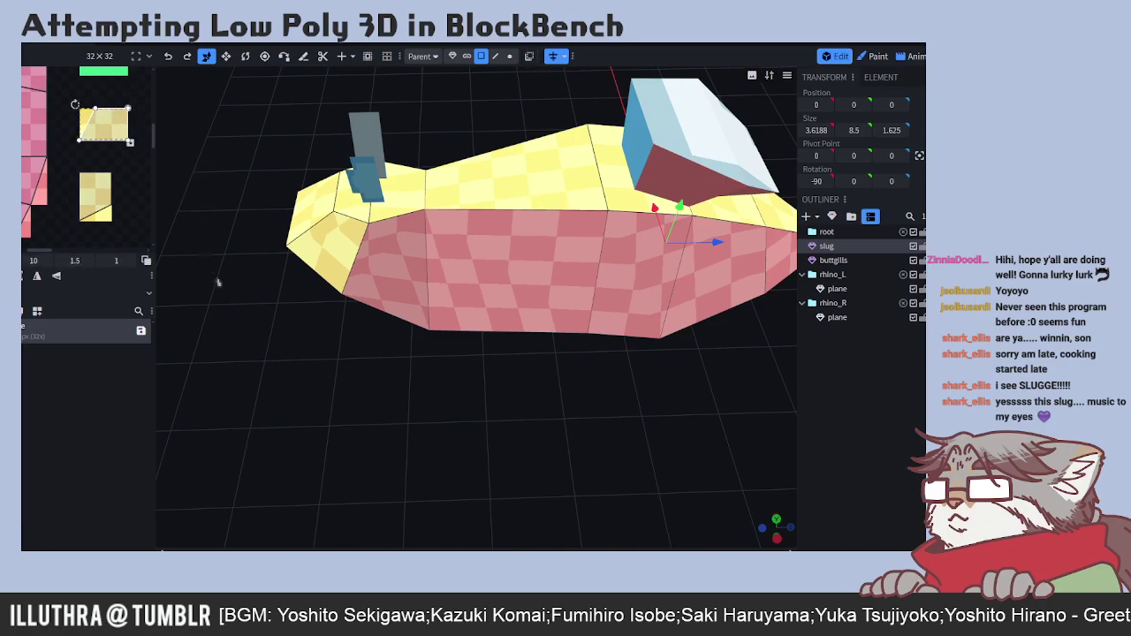
drag(234, 282, 300, 217)
click(93, 107)
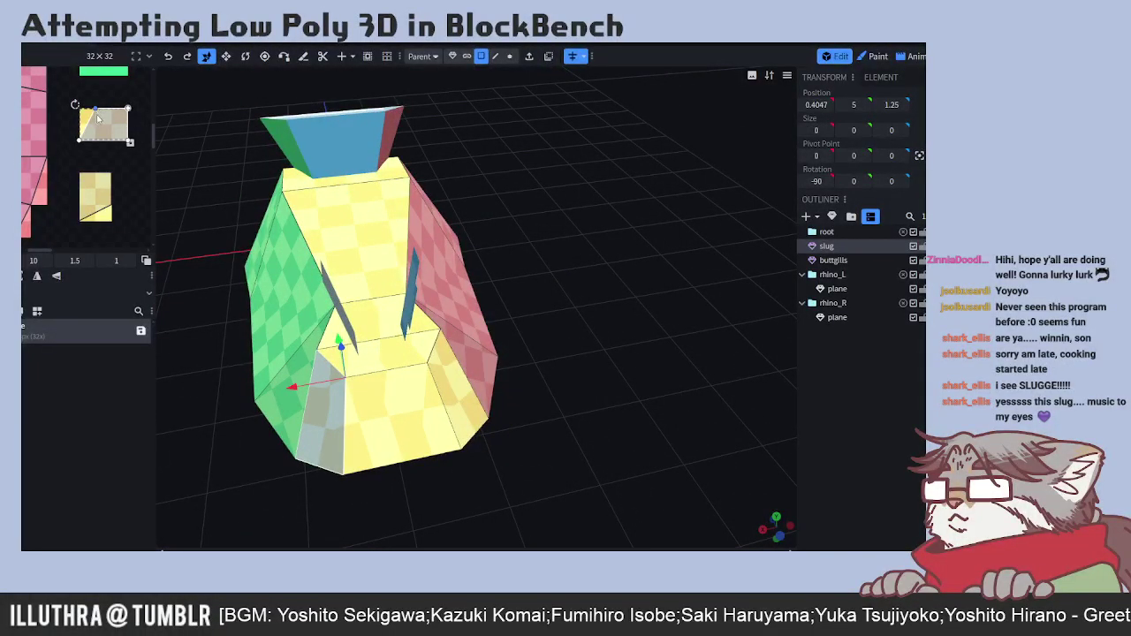
drag(212, 320, 112, 299)
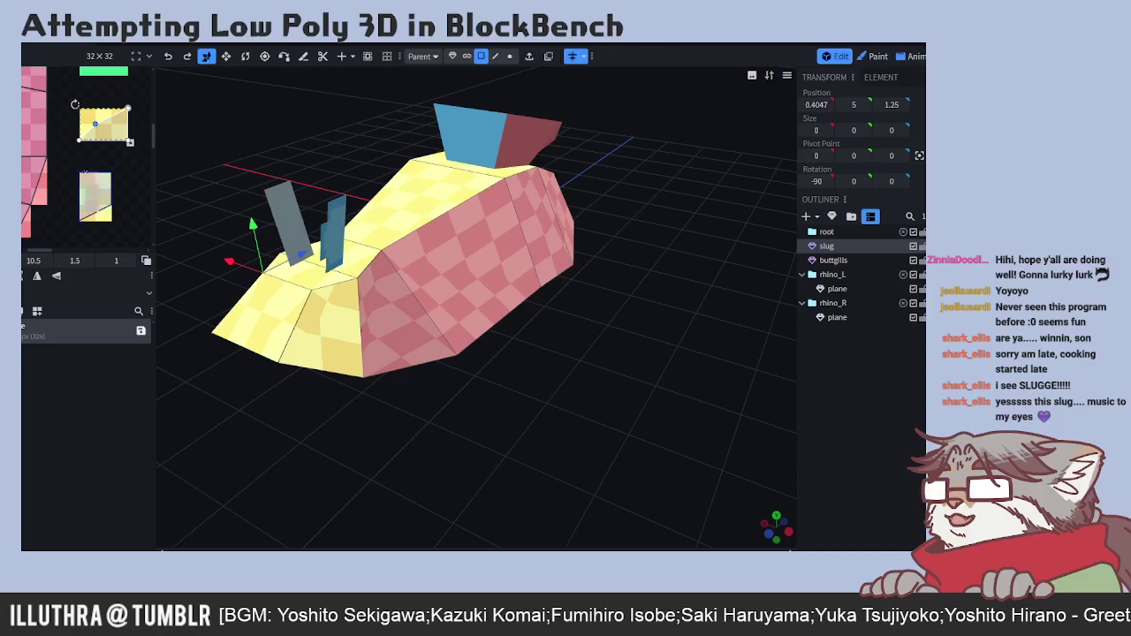
- Reposition the vertices of the taller yellow cheek piece on the UV layout to match the reshaped cheek on the other side
drag(120, 130, 96, 201)
drag(378, 286, 473, 362)
mouse_move(109, 171)
mouse_down()
mouse_move(95, 180)
mouse_move(113, 172)
mouse_up()
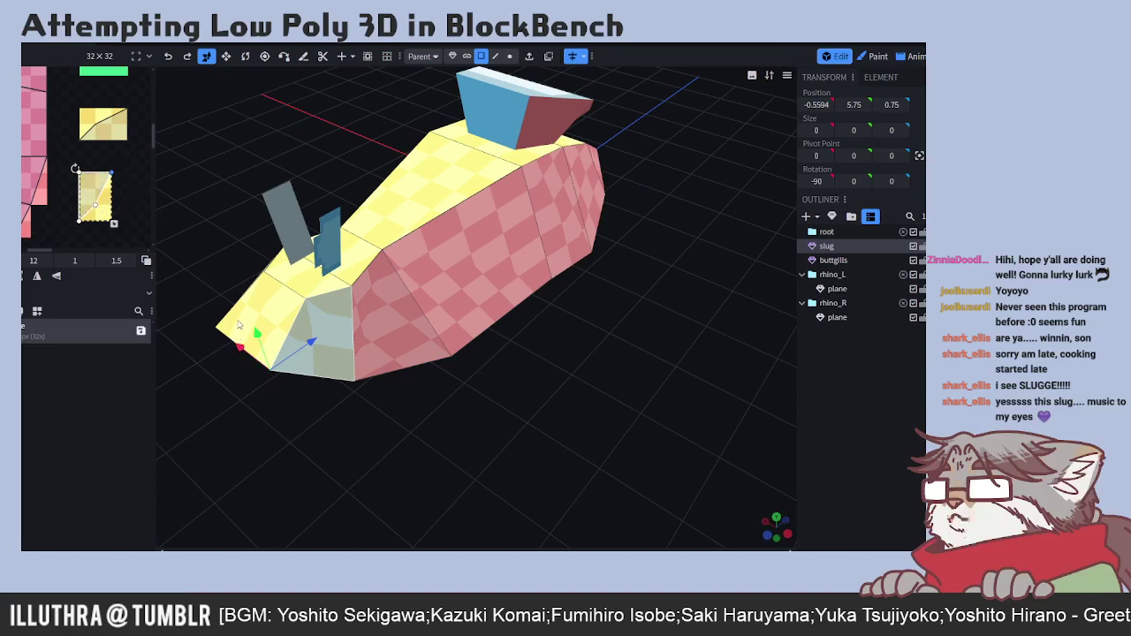
drag(577, 447, 507, 430)
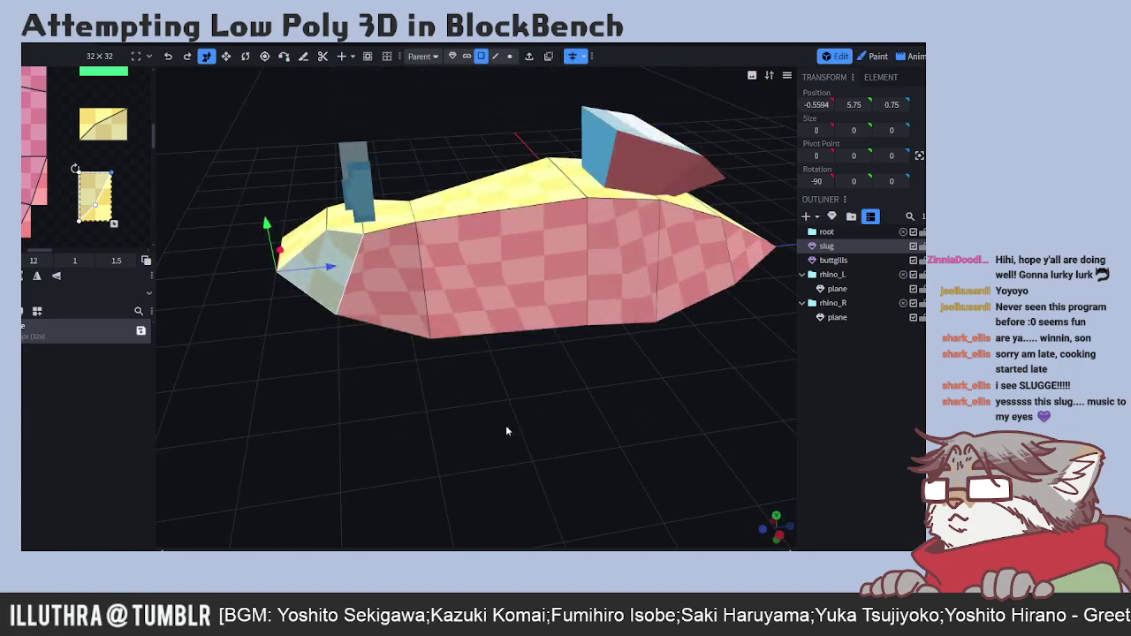
click(98, 156)
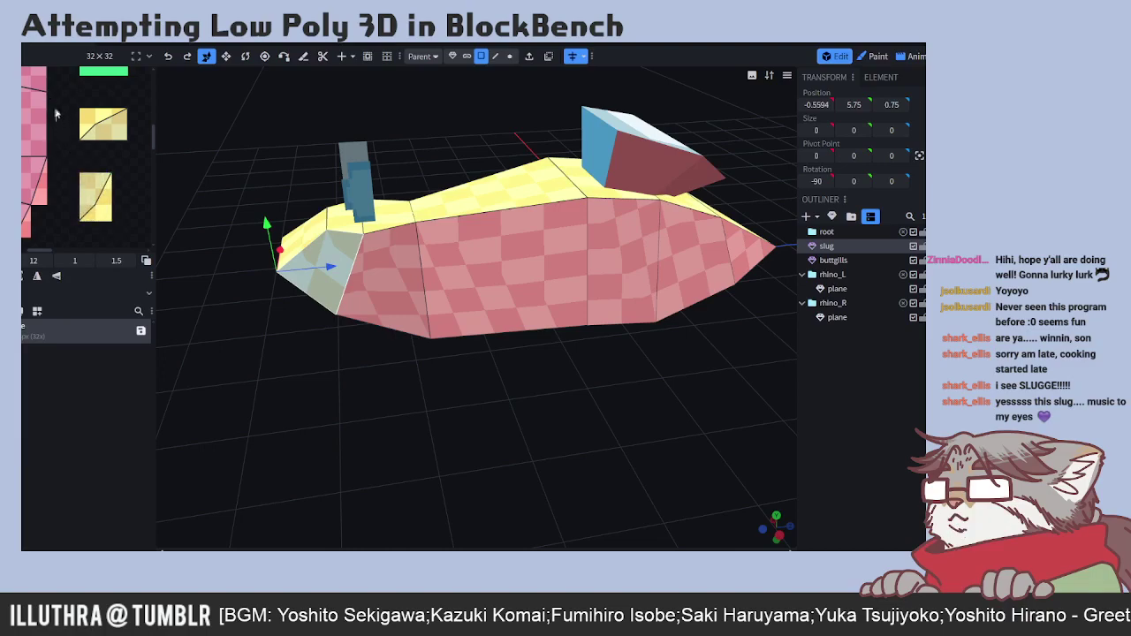
- Select the whole pink side piece and move its front corner UV vertex one pixel inward
scroll(56, 115, up, 3)
click(63, 155)
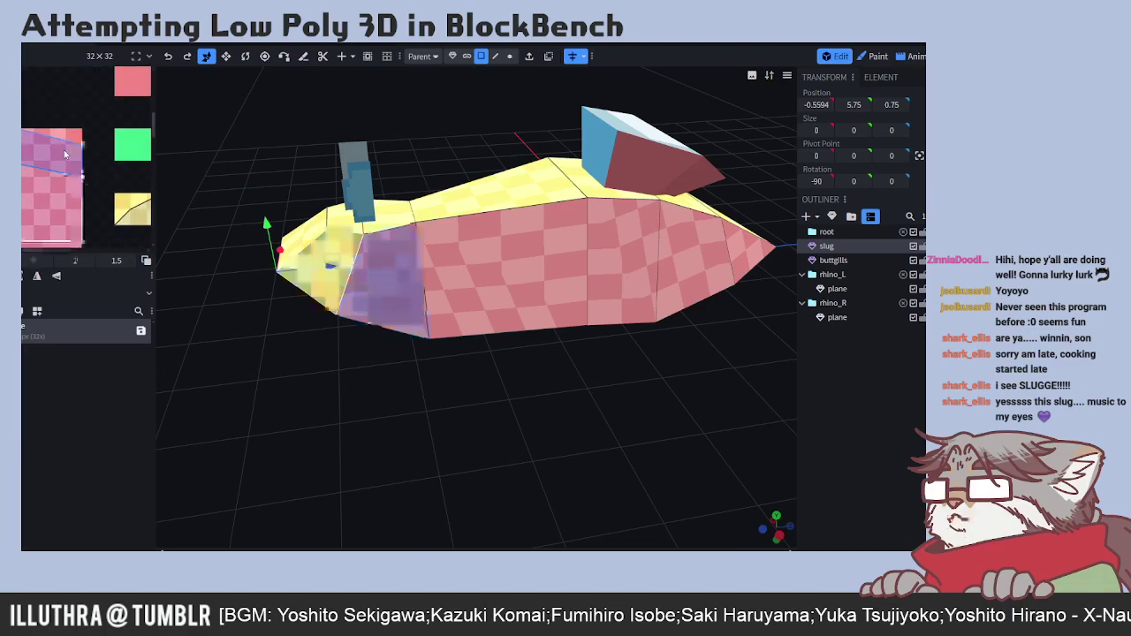
double_click(64, 155)
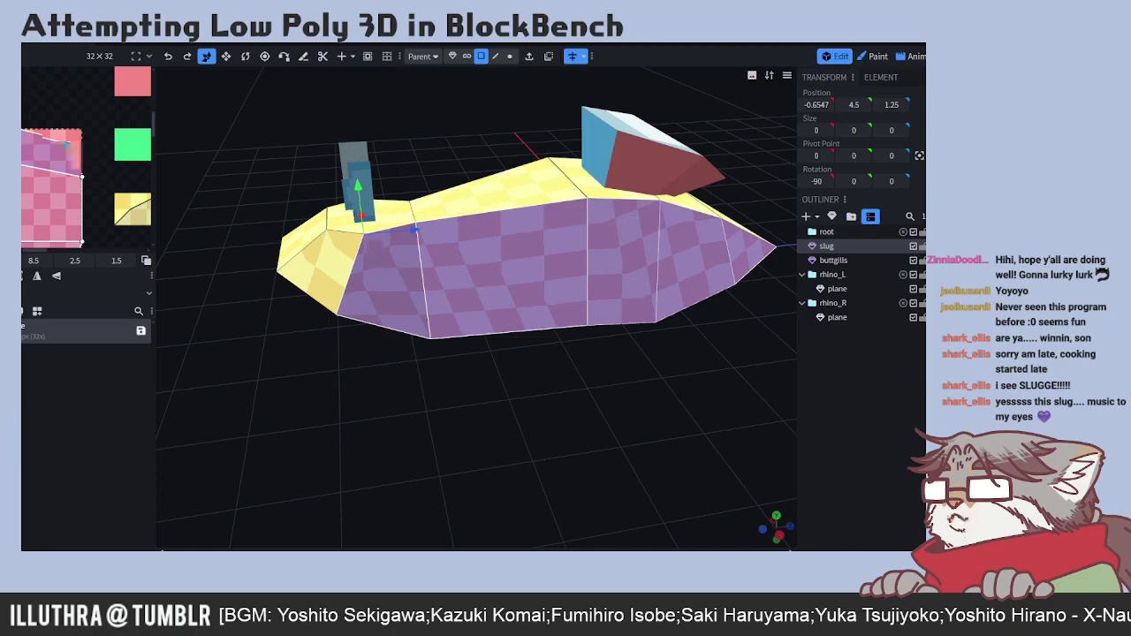
drag(66, 141, 66, 143)
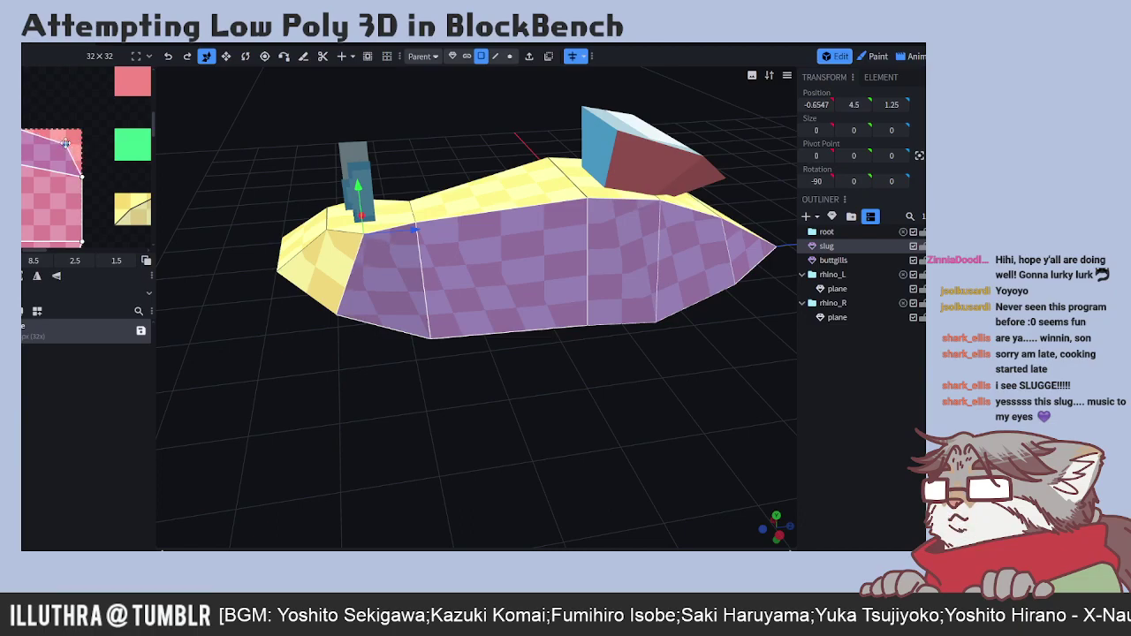
click(51, 101)
- Move the front corner UV vertex of the green side piece inward along its upper edge, and deselect the piece
scroll(51, 102, up, 3)
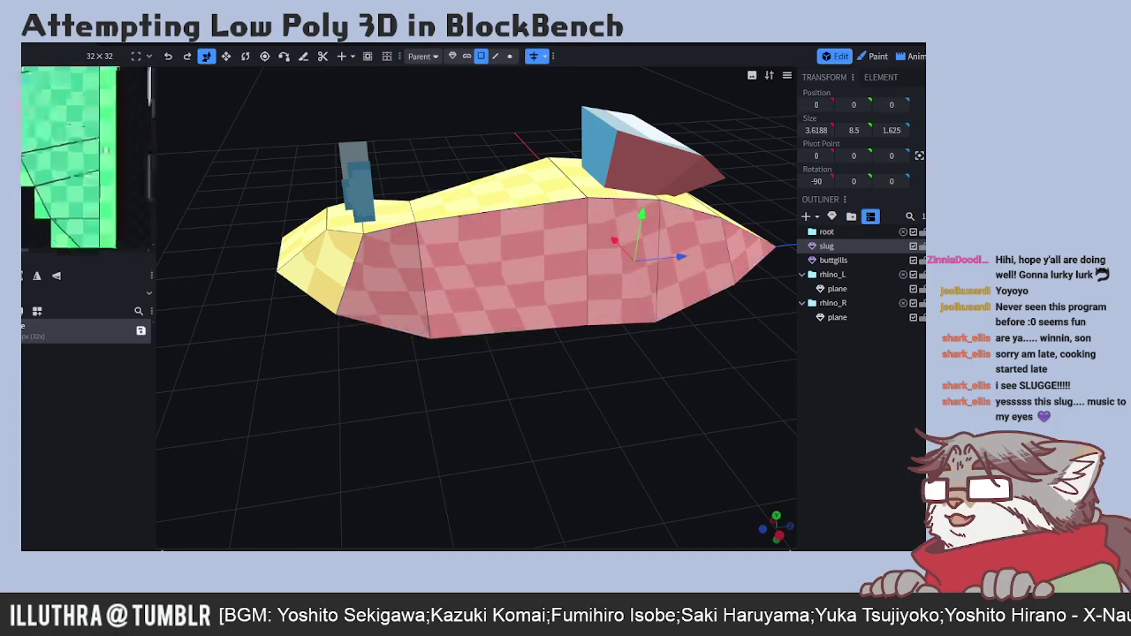
drag(371, 266, 501, 210)
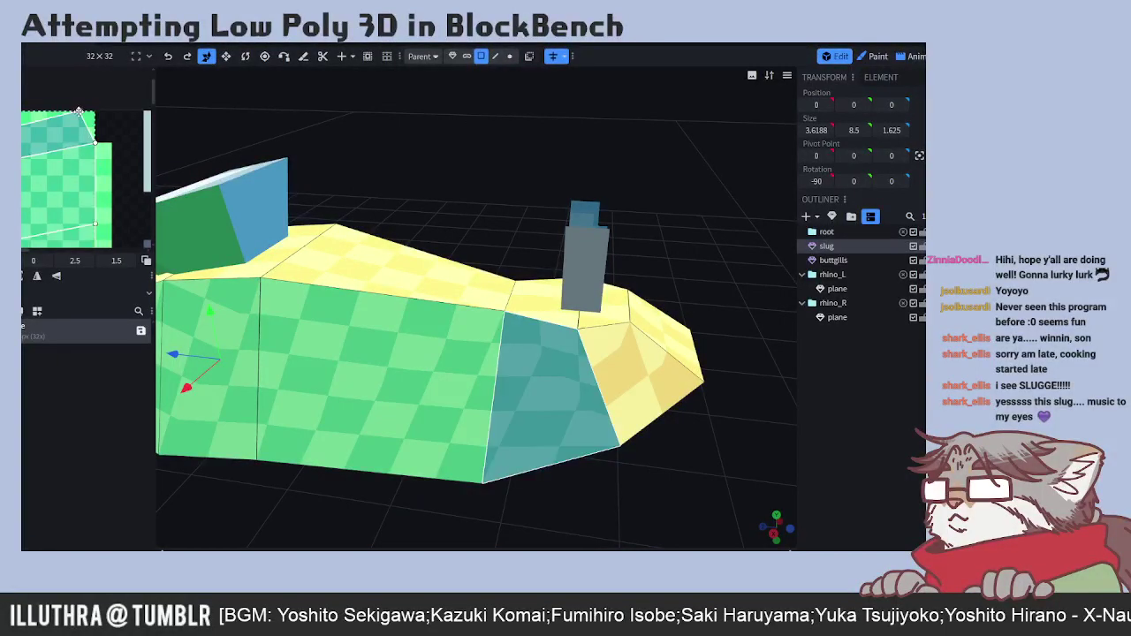
click(78, 110)
drag(75, 115, 63, 117)
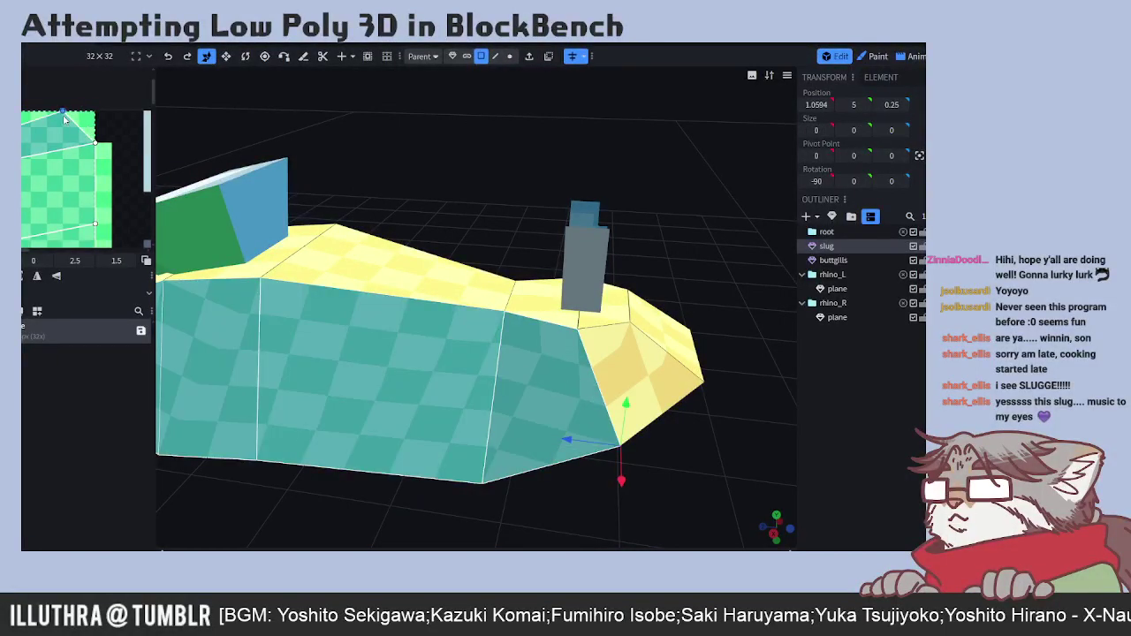
mouse_move(669, 269)
mouse_down()
mouse_move(639, 295)
mouse_move(650, 264)
mouse_move(670, 254)
mouse_move(555, 292)
mouse_move(543, 326)
mouse_move(632, 280)
mouse_move(509, 322)
mouse_move(584, 308)
mouse_move(677, 261)
mouse_up()
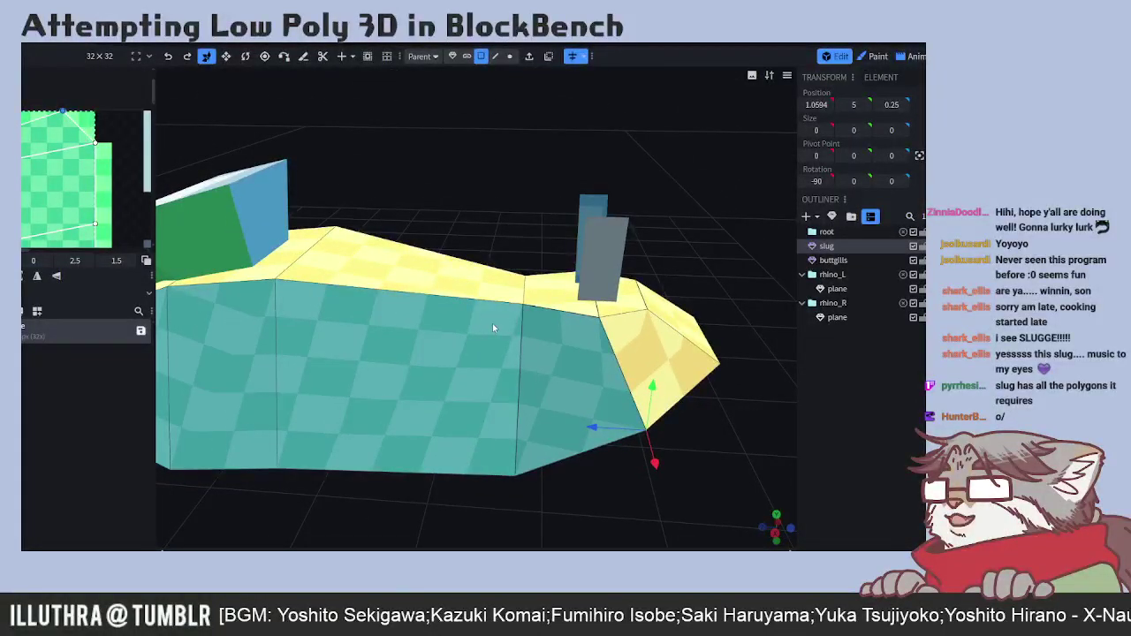
mouse_move(398, 246)
mouse_down()
mouse_move(415, 256)
mouse_move(401, 265)
mouse_up()
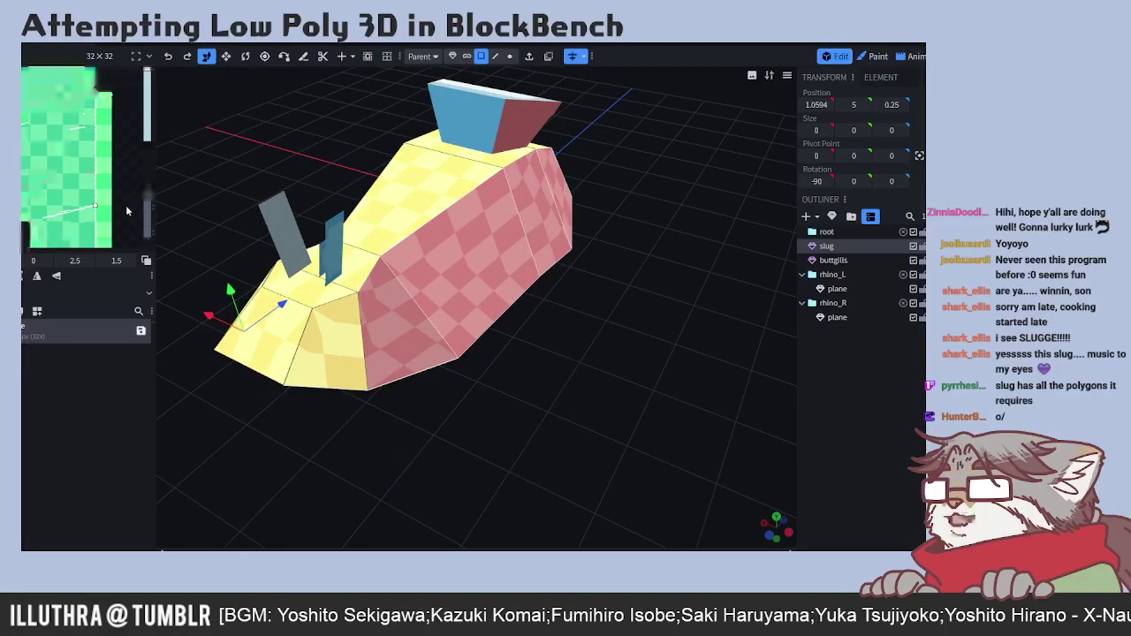
scroll(136, 186, down, 5)
click(138, 147)
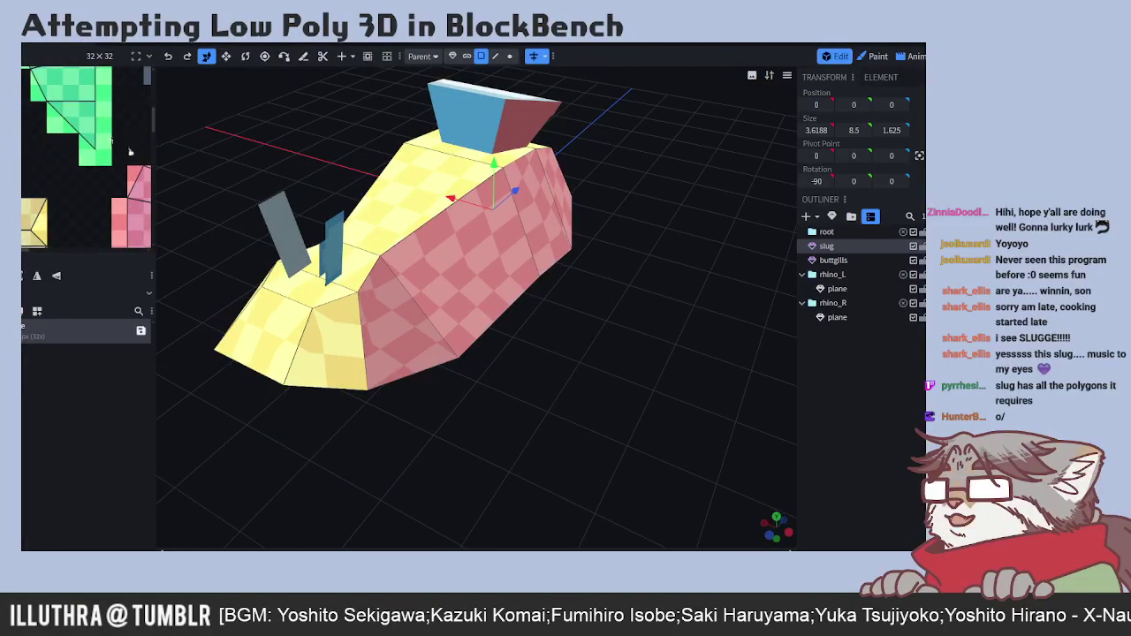
- Examine the pink and green side pieces on the UV layout, comparing their outlines with the checker pixels
scroll(133, 155, down, 3)
click(87, 166)
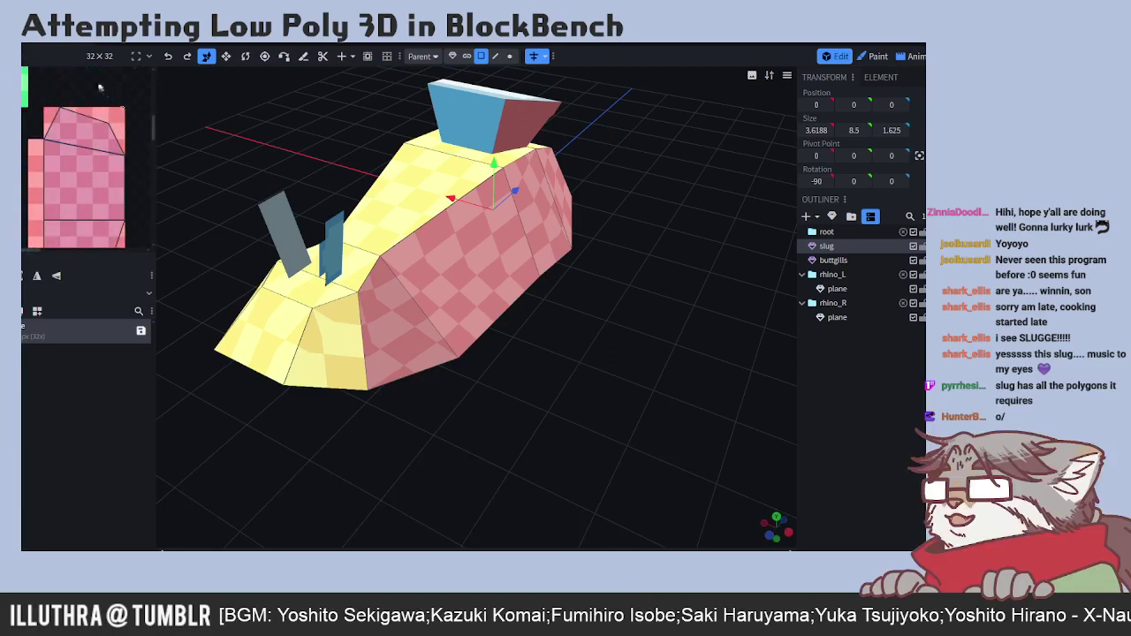
scroll(88, 133, down, 5)
scroll(95, 146, down, 3)
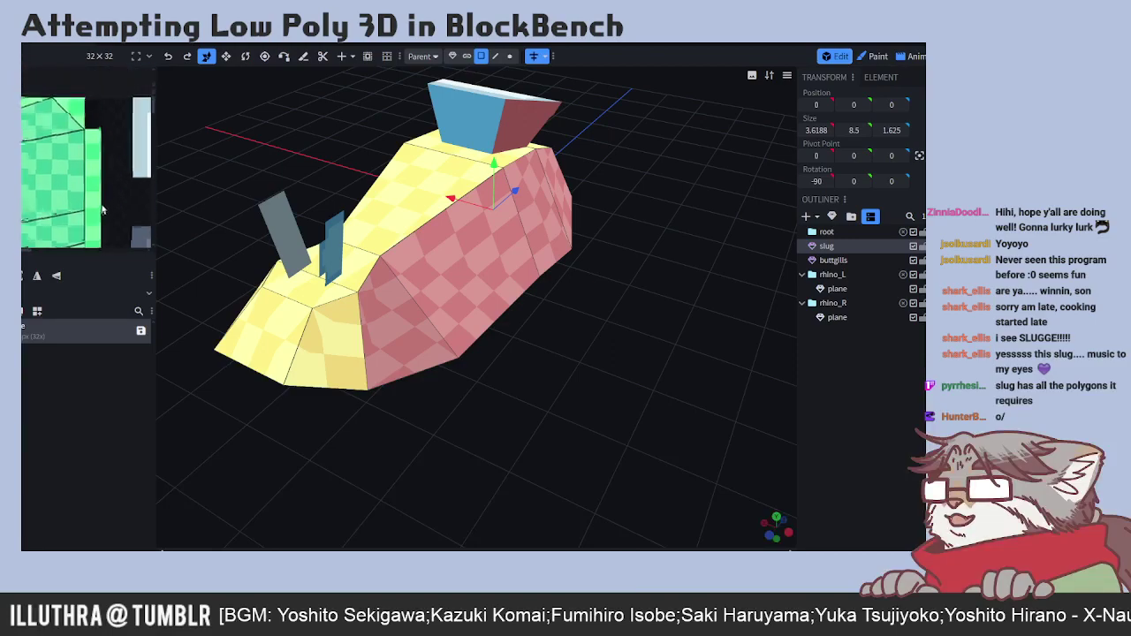
scroll(67, 158, down, 5)
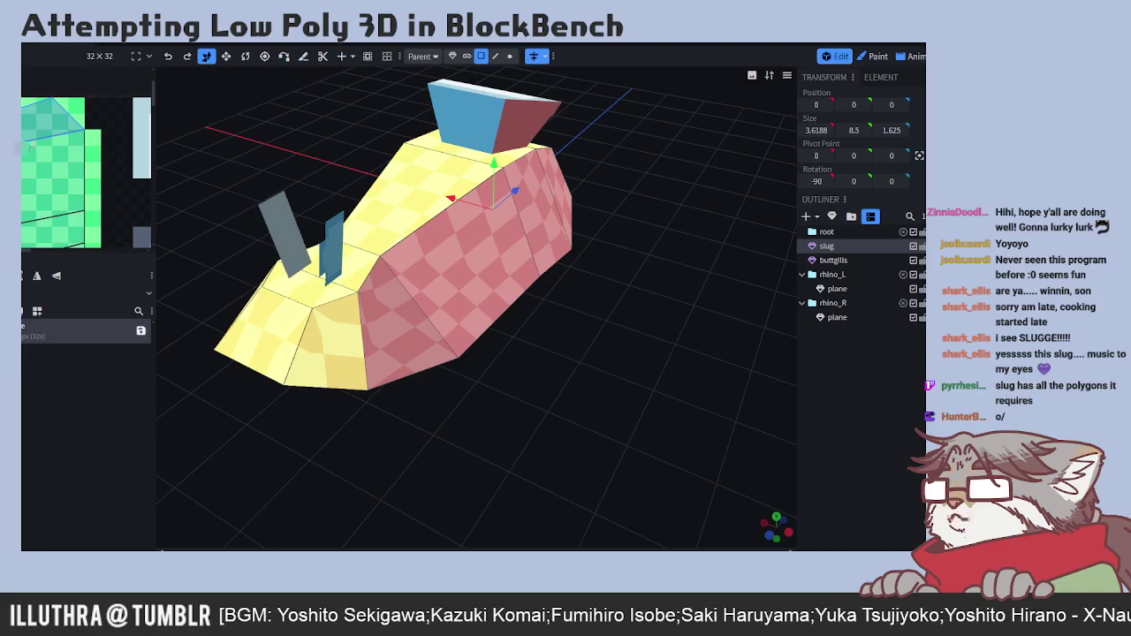
scroll(71, 159, down, 3)
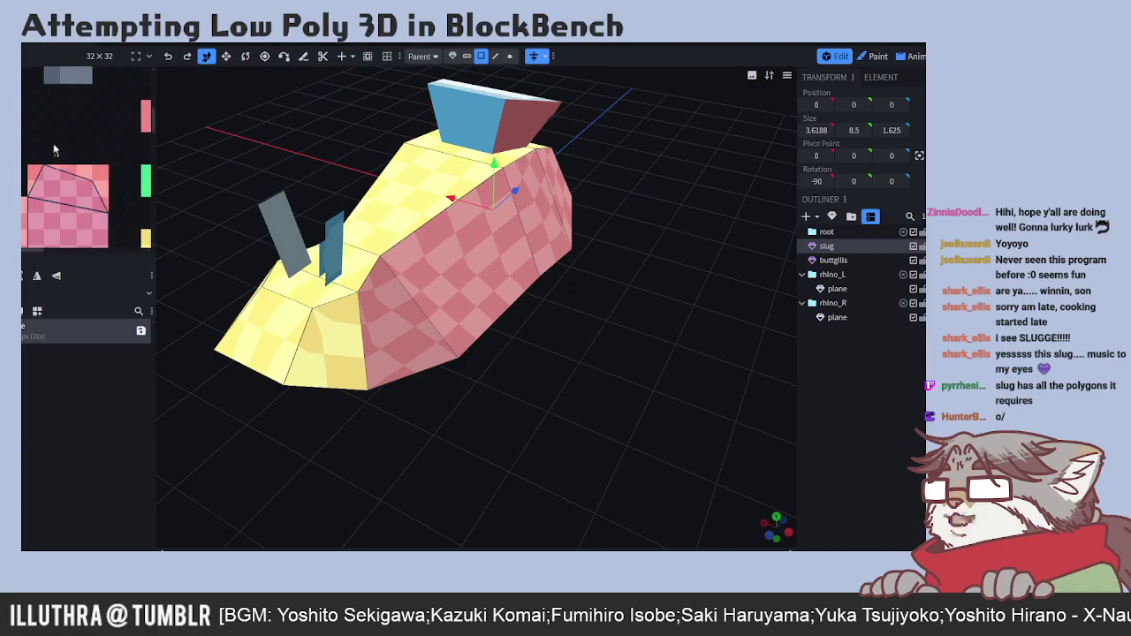
scroll(54, 146, right, 1)
scroll(54, 146, left, 2)
scroll(86, 140, down, 5)
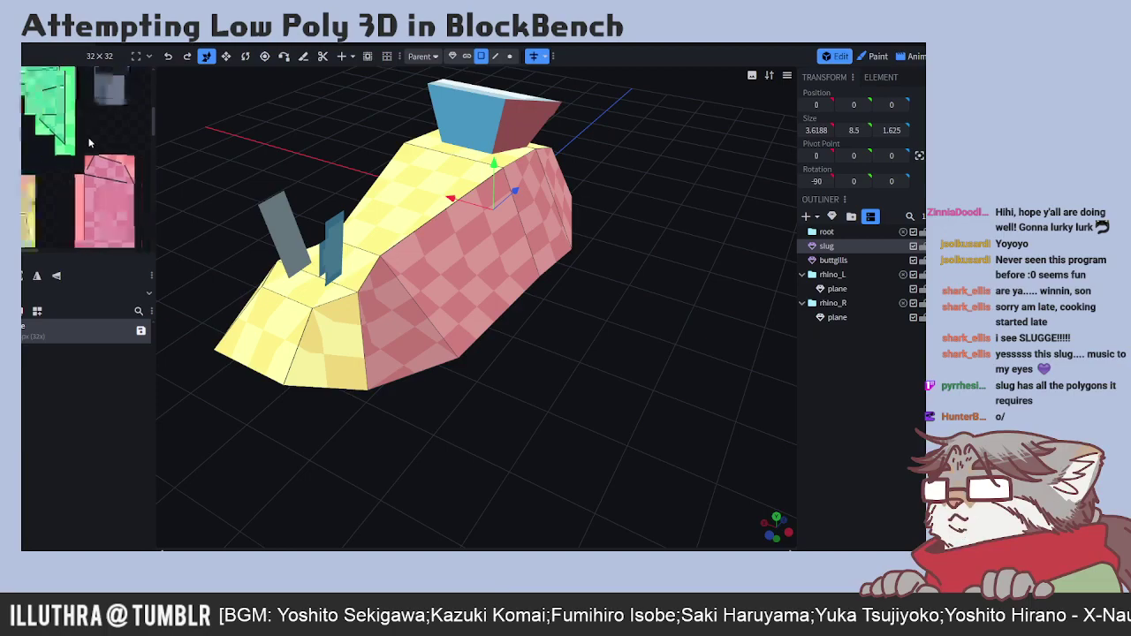
scroll(80, 134, down, 2)
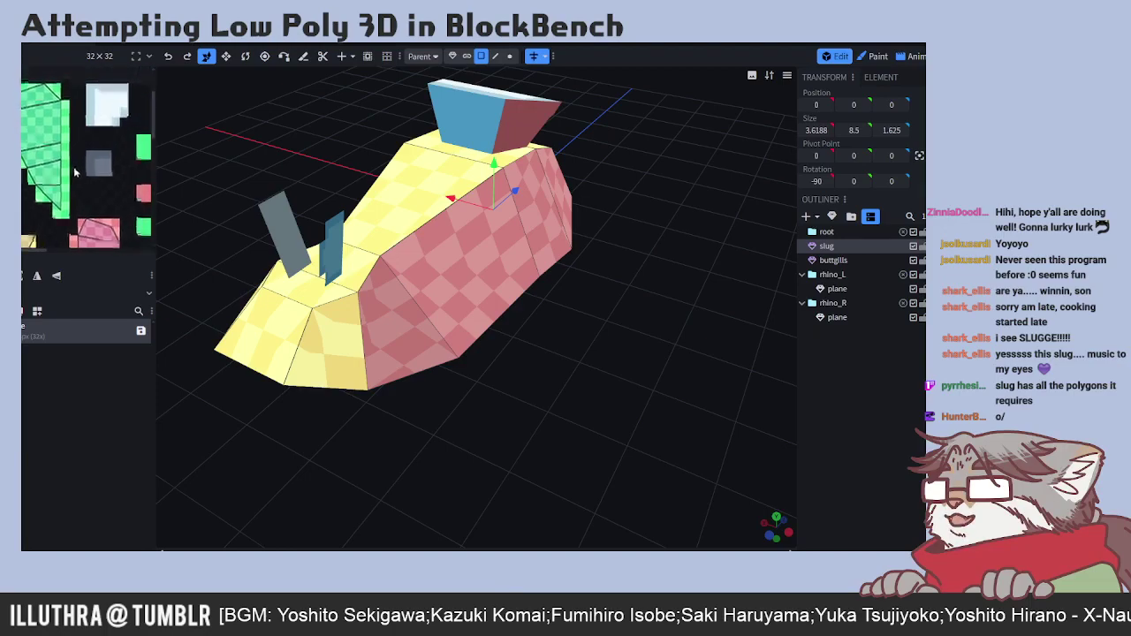
scroll(60, 152, right, 1)
scroll(58, 156, up, 2)
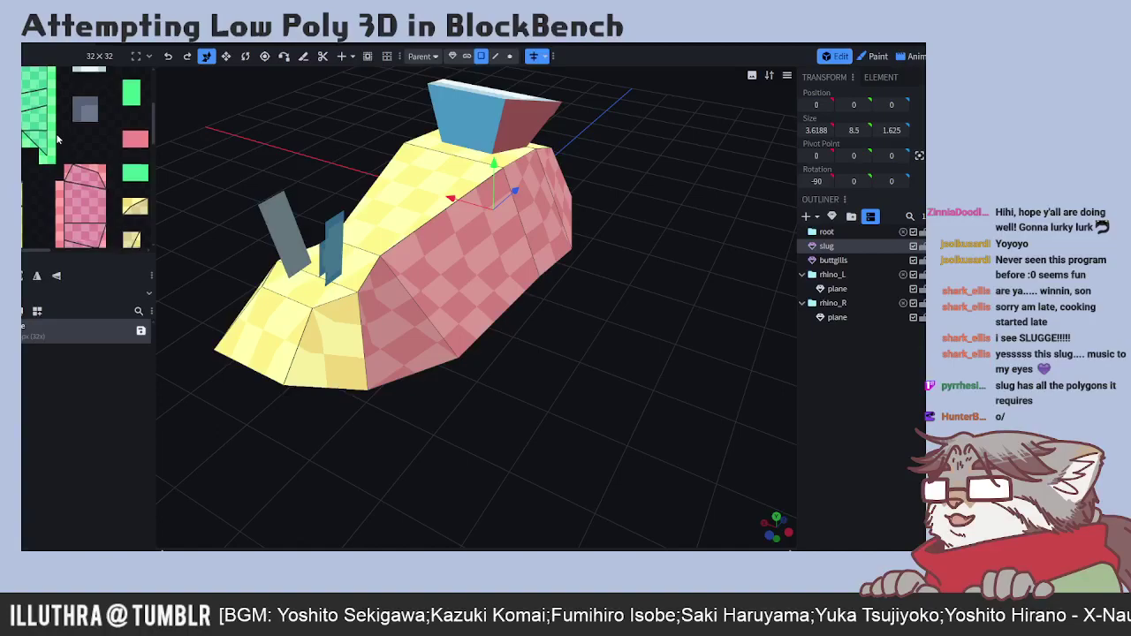
- Select the green side piece on the UV layout and inspect the checker pattern on the slug's side and front
click(44, 173)
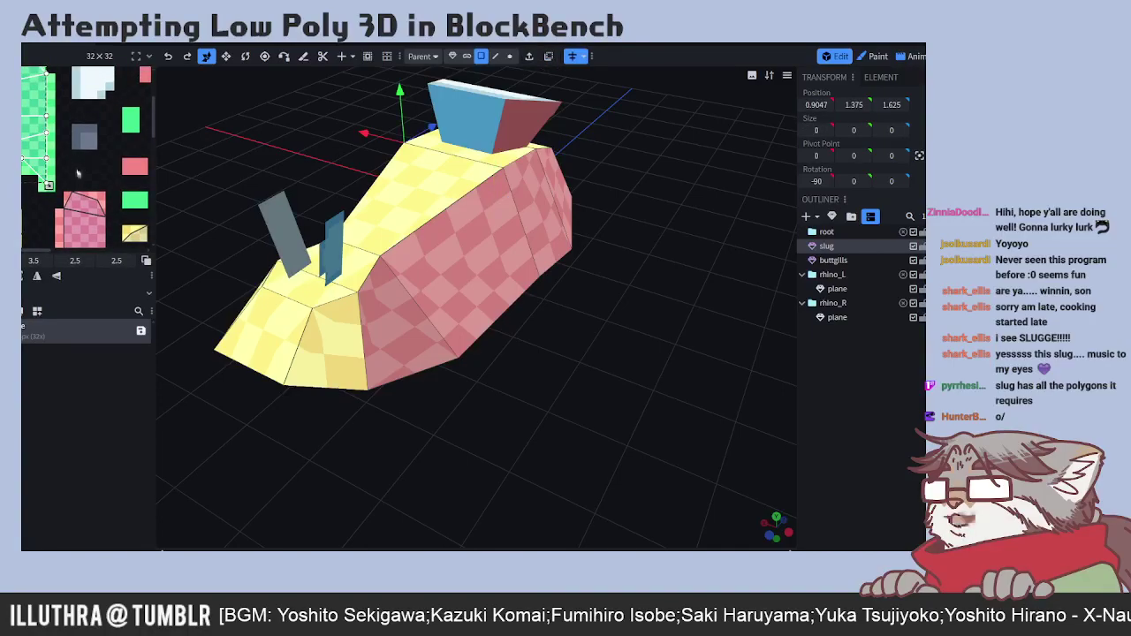
middle_drag(78, 174, 51, 127)
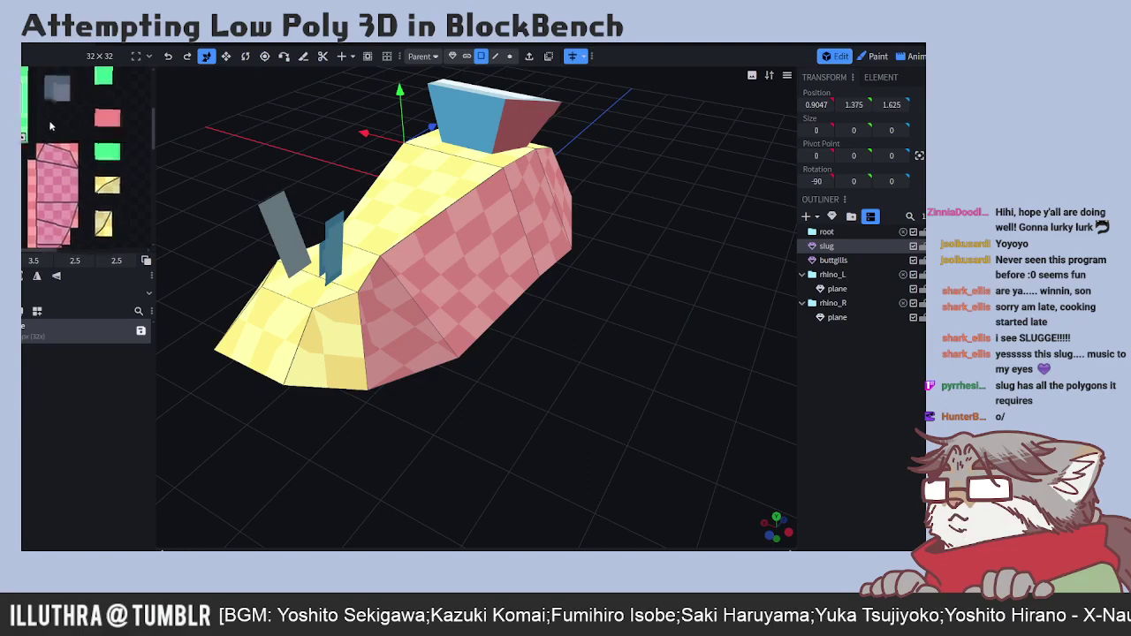
scroll(626, 263, up, 3)
drag(626, 263, 544, 247)
scroll(546, 259, down, 2)
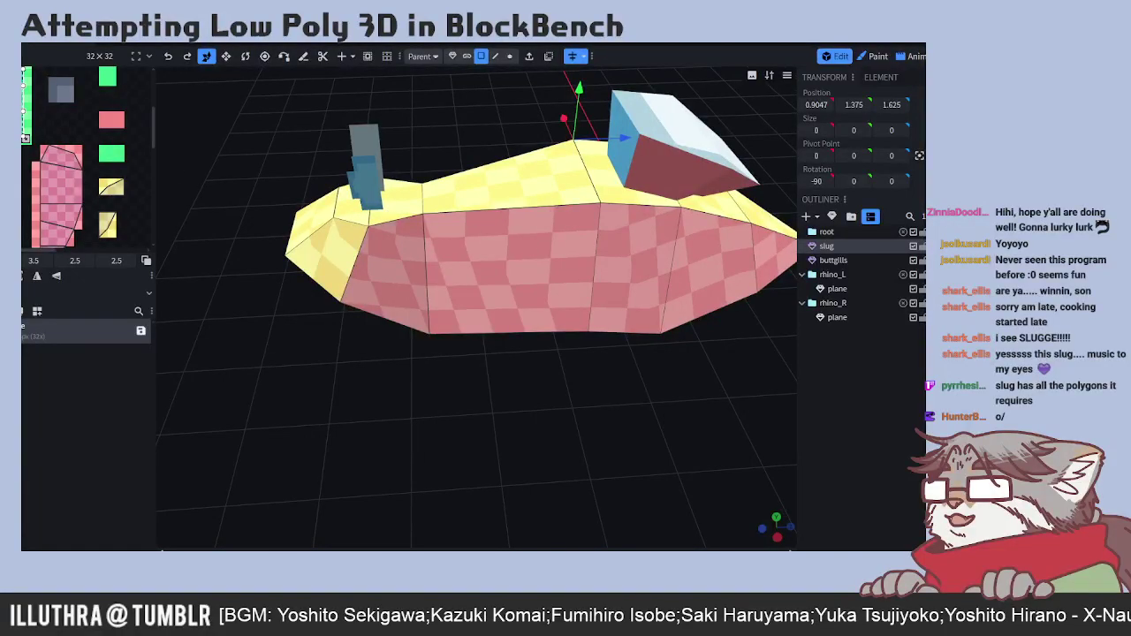
scroll(120, 199, down, 5)
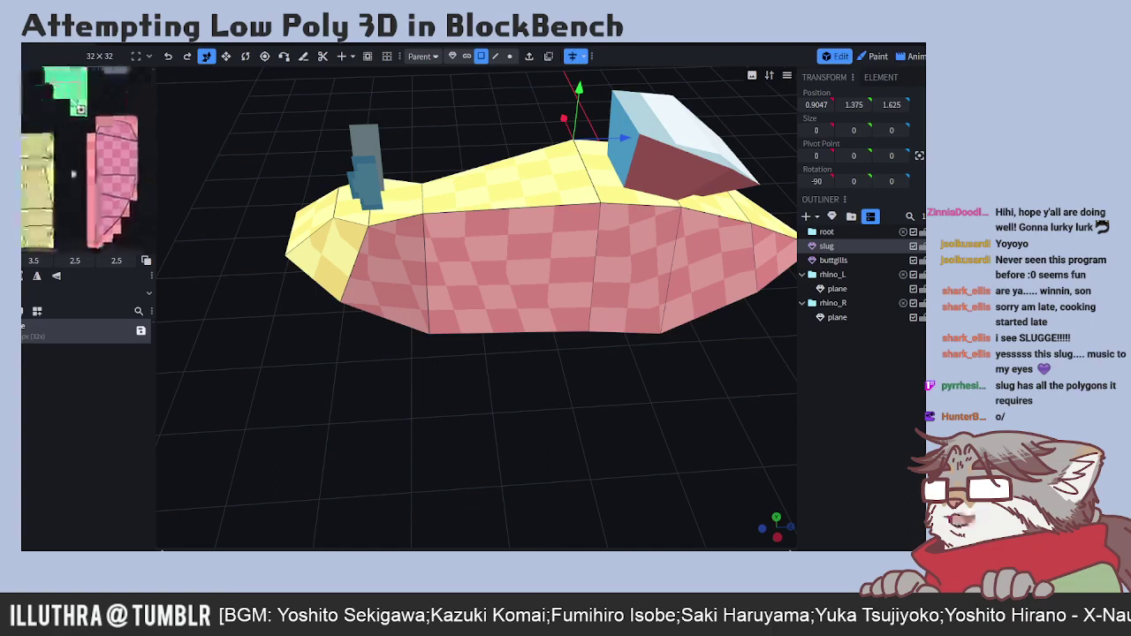
drag(278, 304, 327, 407)
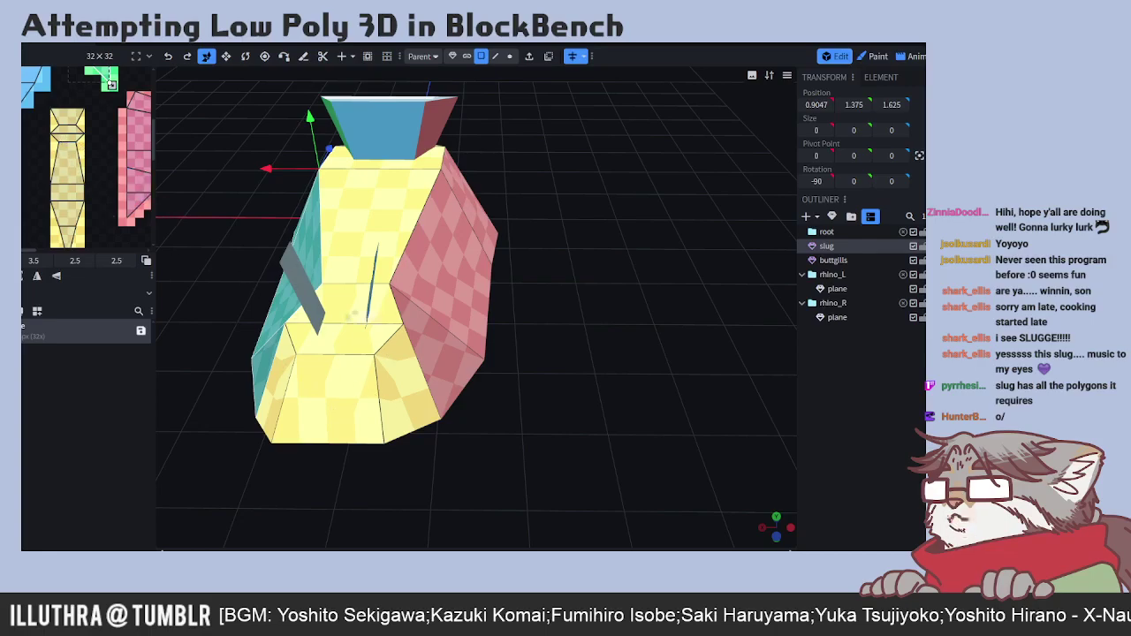
- Select the yellow back strip on the UV layout and move its two vertices behind the head one pixel down
drag(497, 391, 217, 263)
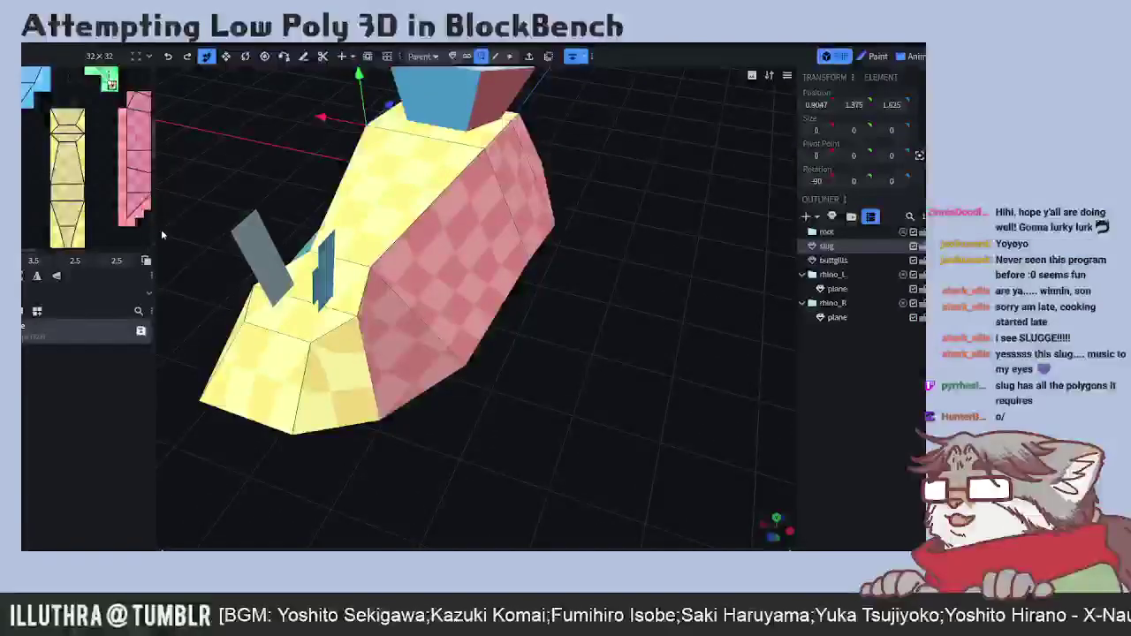
click(72, 141)
shift+click(62, 141)
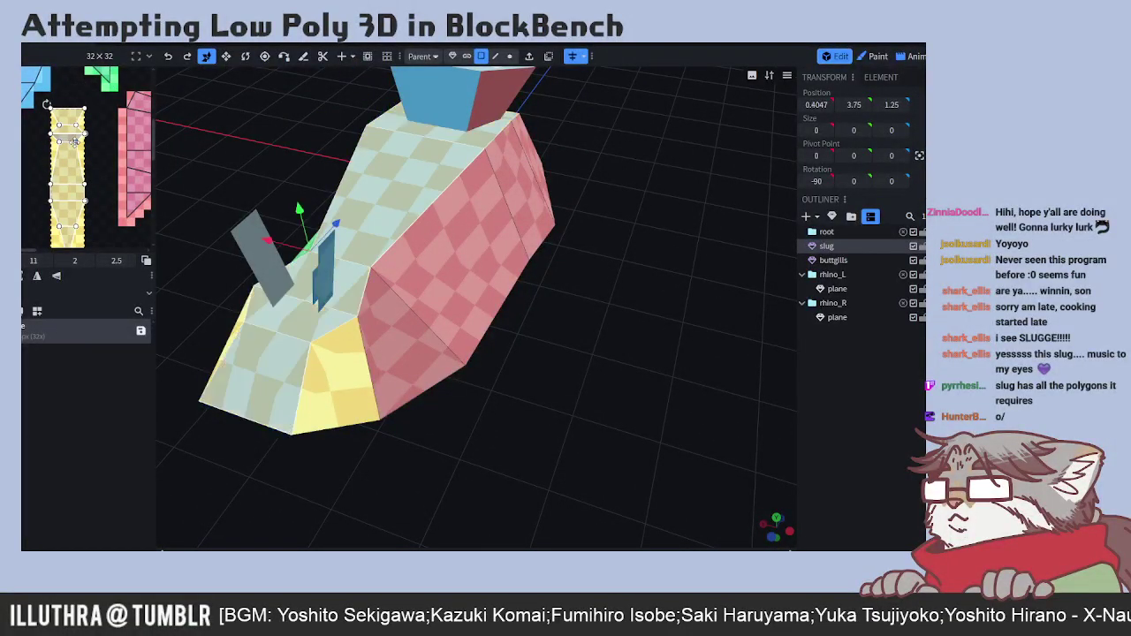
drag(59, 142, 59, 151)
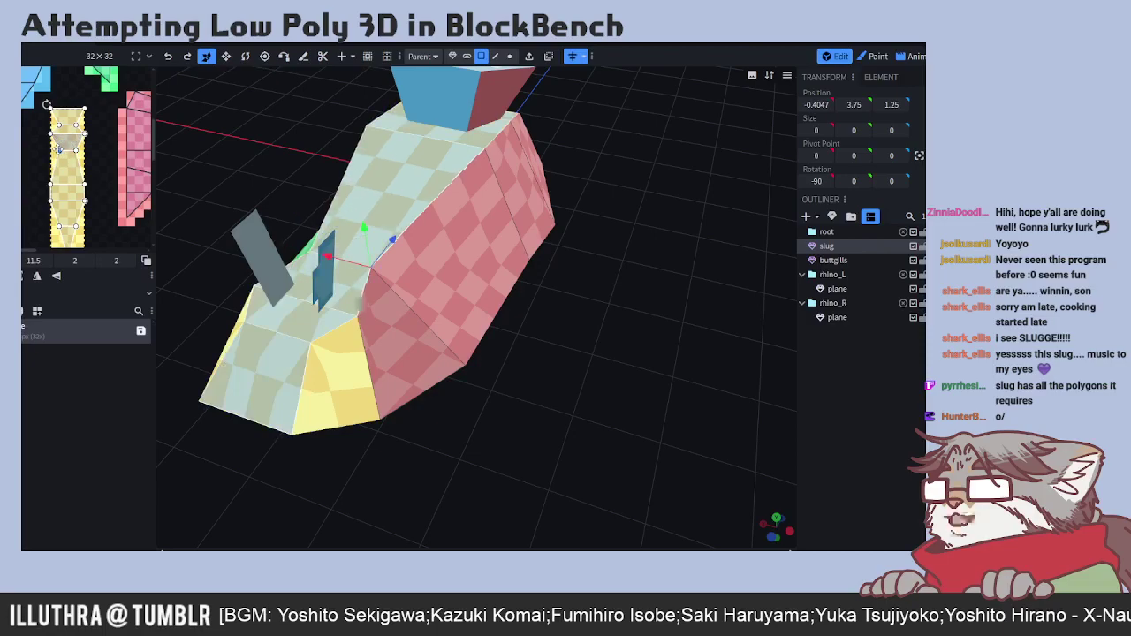
- Move the two rear edge vertices of the yellow back strip one pixel down on the UV layout
drag(503, 376, 374, 403)
drag(458, 342, 687, 382)
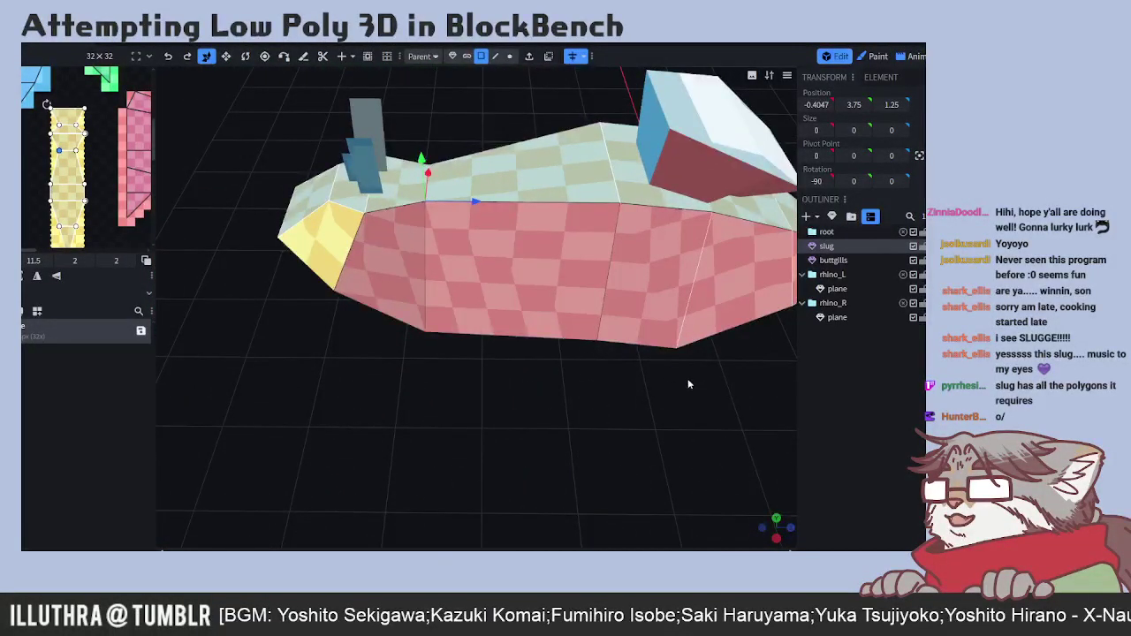
drag(614, 389, 551, 450)
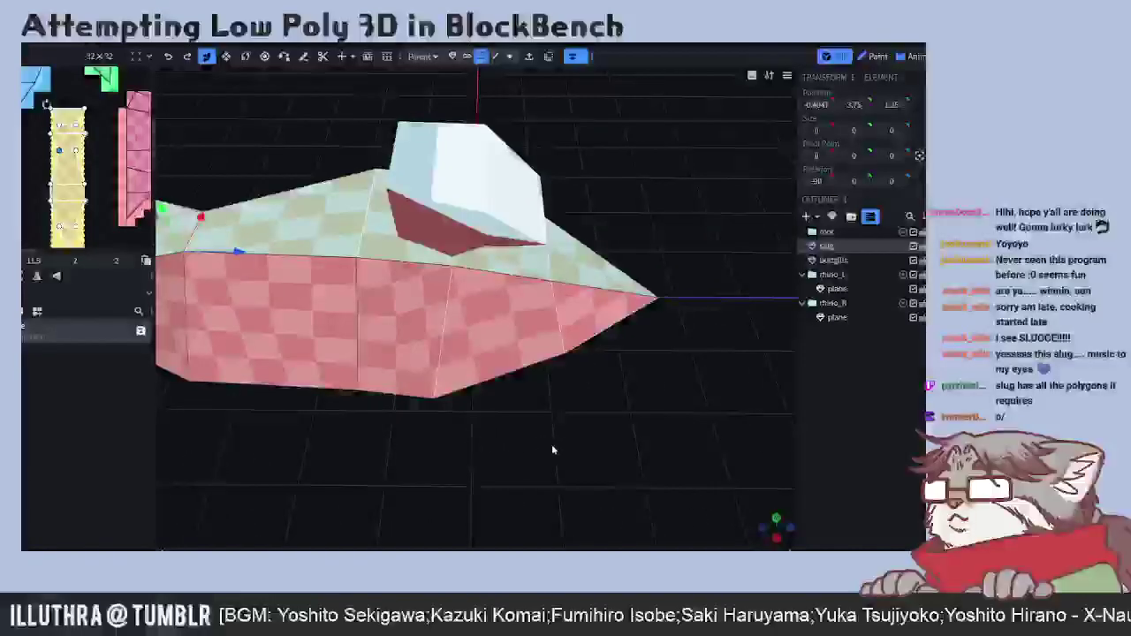
click(52, 204)
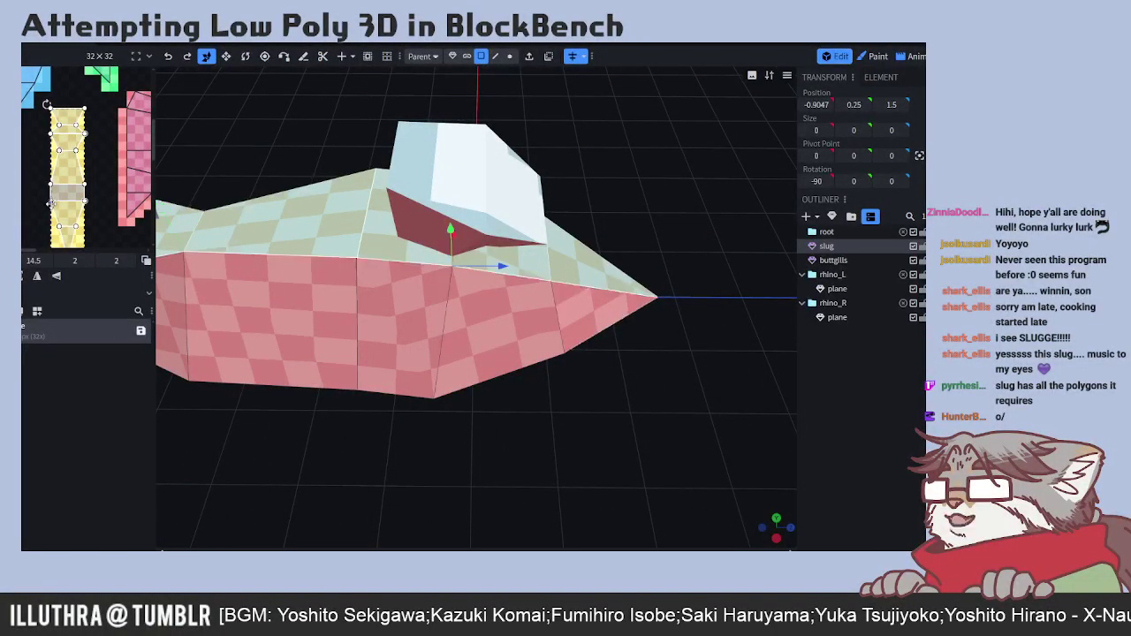
click(82, 205)
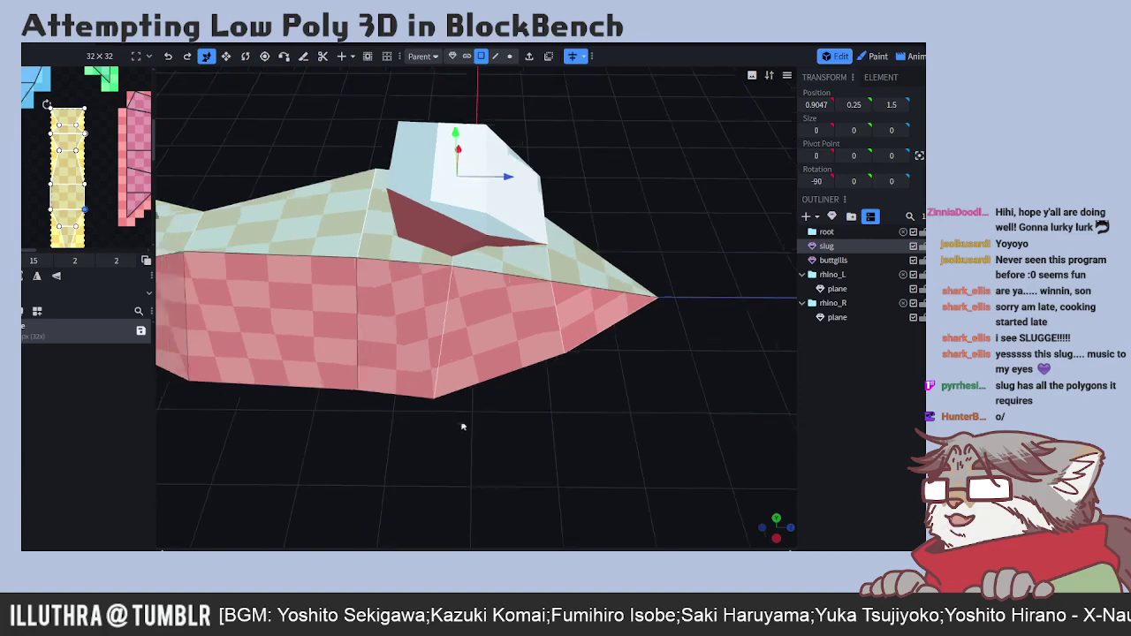
- Move the tail tip vertex of the yellow back strip two pixels up on the UV layout and save the model
drag(584, 438, 468, 283)
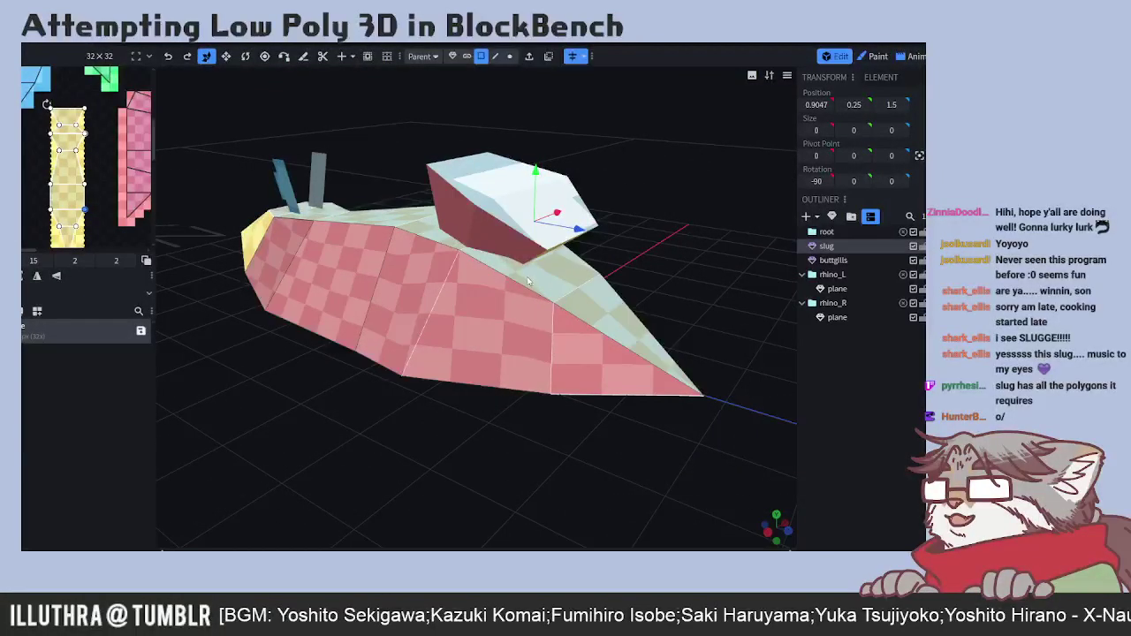
drag(693, 284, 668, 298)
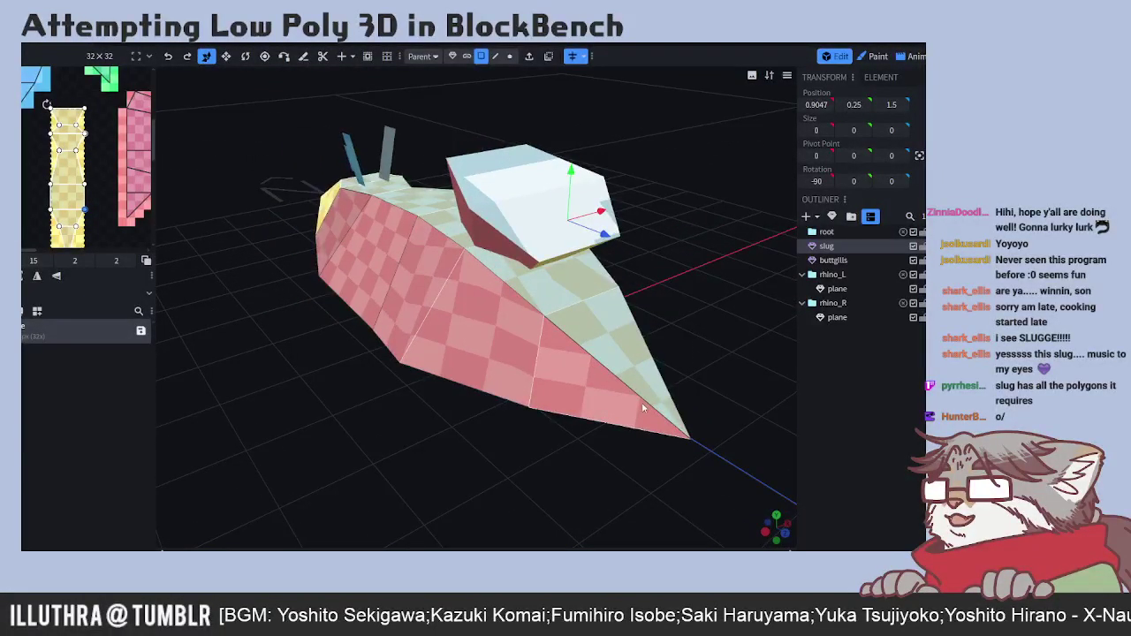
scroll(82, 223, up, 2)
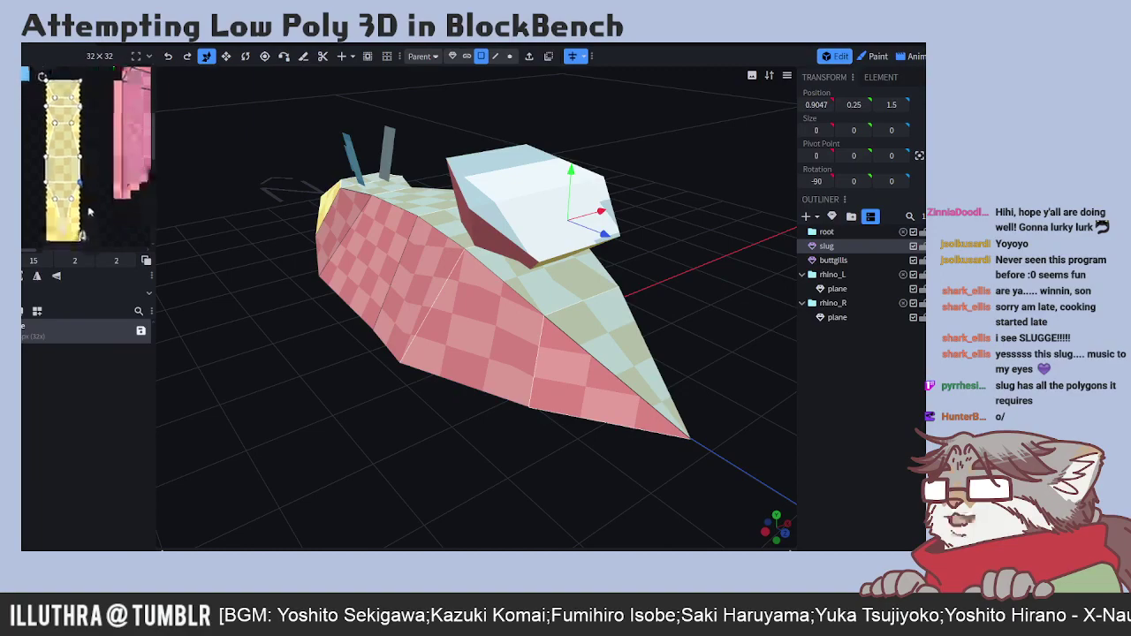
click(63, 215)
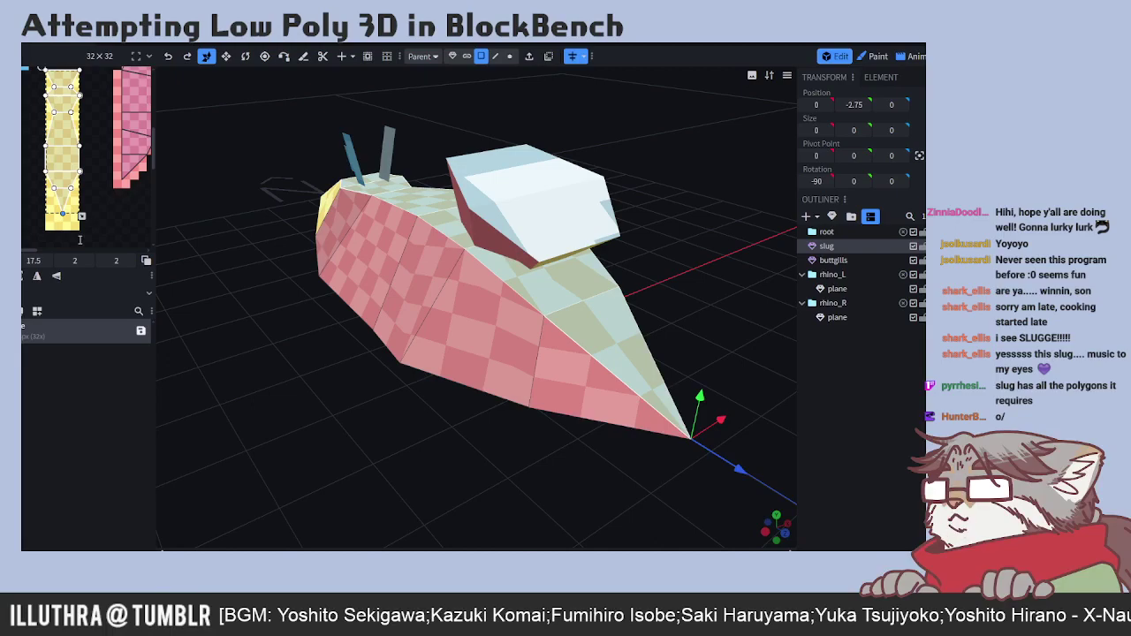
key(ctrl+s)
click(583, 219)
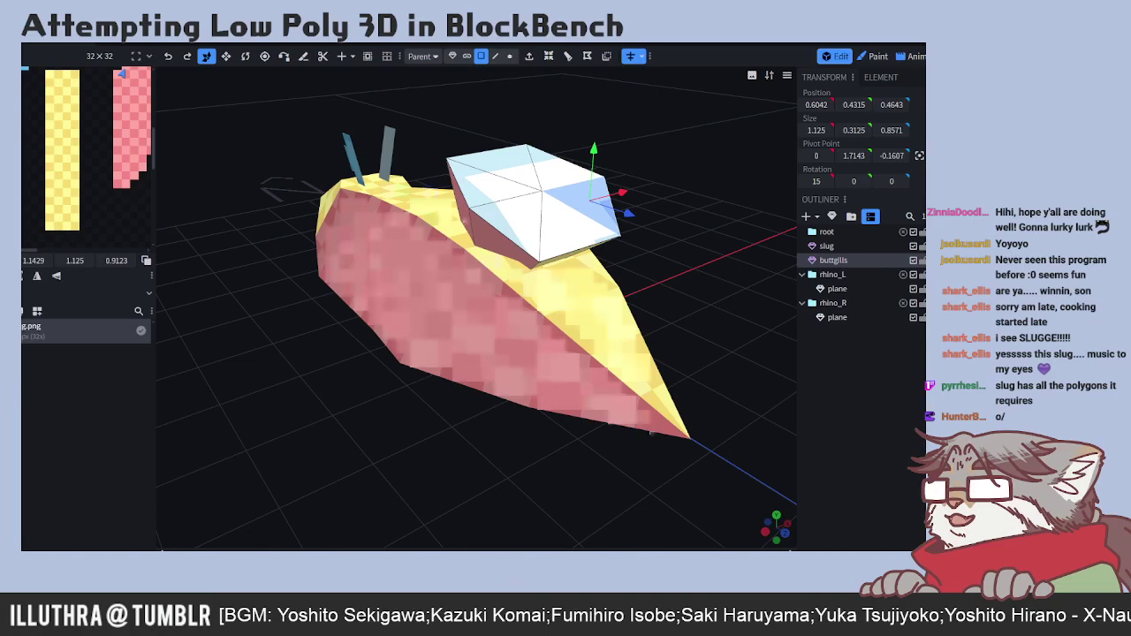
- Open a recently used model, change its view mode and look it over as a reference
click(58, 33)
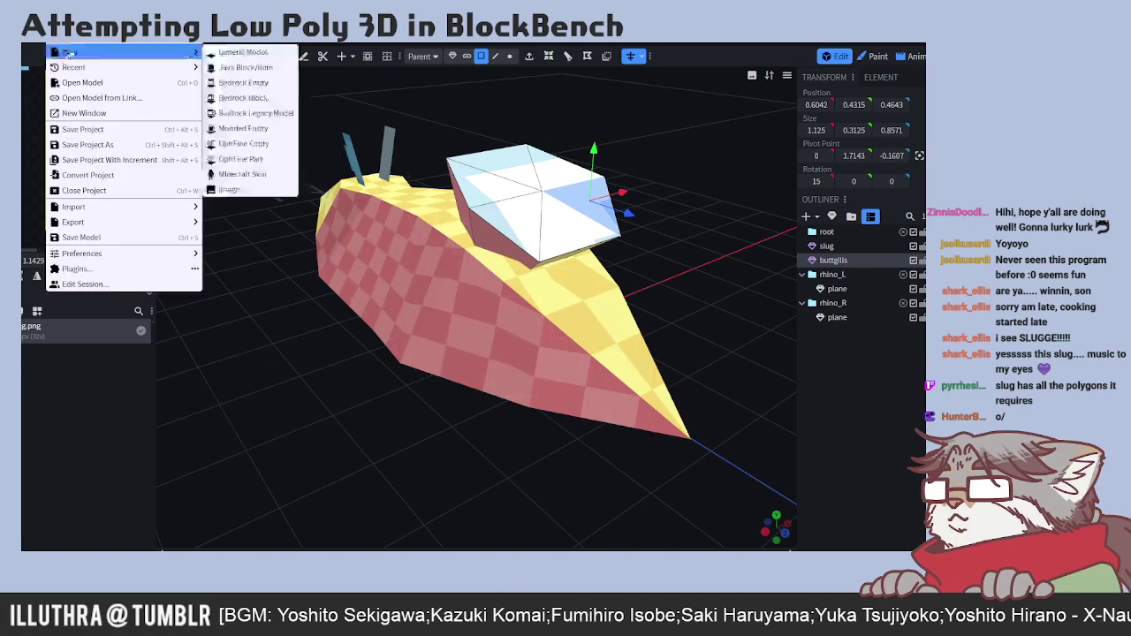
mouse_move(159, 67)
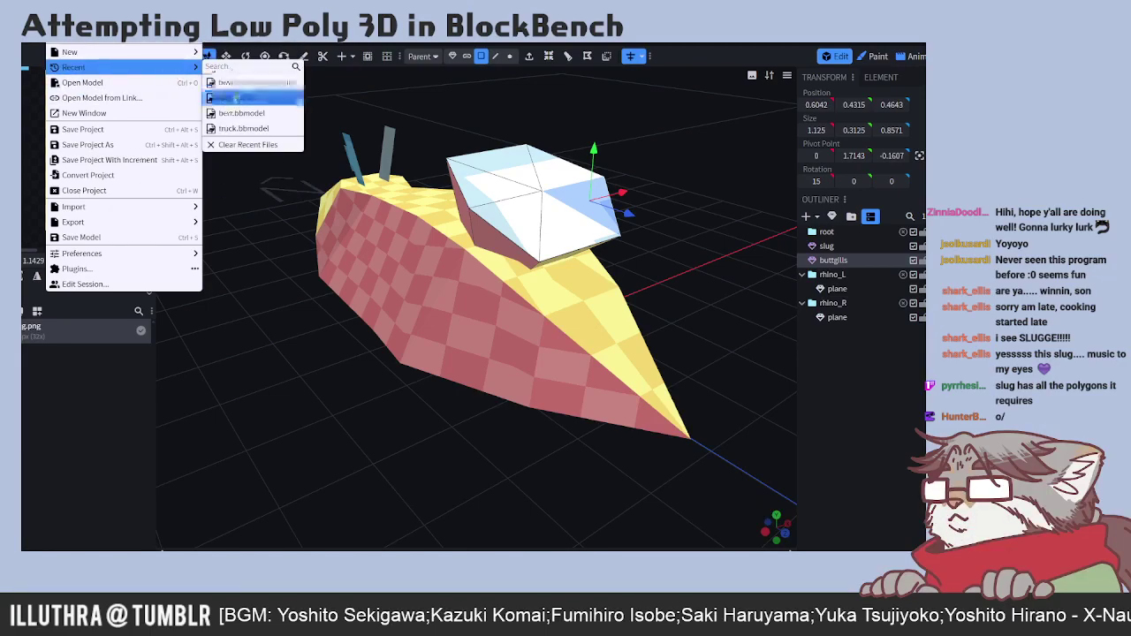
click(240, 98)
drag(597, 412, 596, 449)
click(752, 76)
click(768, 105)
mouse_move(462, 436)
mouse_down()
mouse_move(608, 372)
mouse_move(687, 388)
mouse_move(704, 447)
mouse_move(459, 462)
mouse_move(461, 388)
mouse_move(351, 339)
mouse_move(421, 354)
mouse_move(354, 344)
mouse_move(638, 336)
mouse_move(752, 392)
mouse_move(538, 432)
mouse_move(594, 457)
mouse_move(340, 430)
mouse_move(526, 468)
mouse_move(652, 455)
mouse_move(448, 221)
mouse_up()
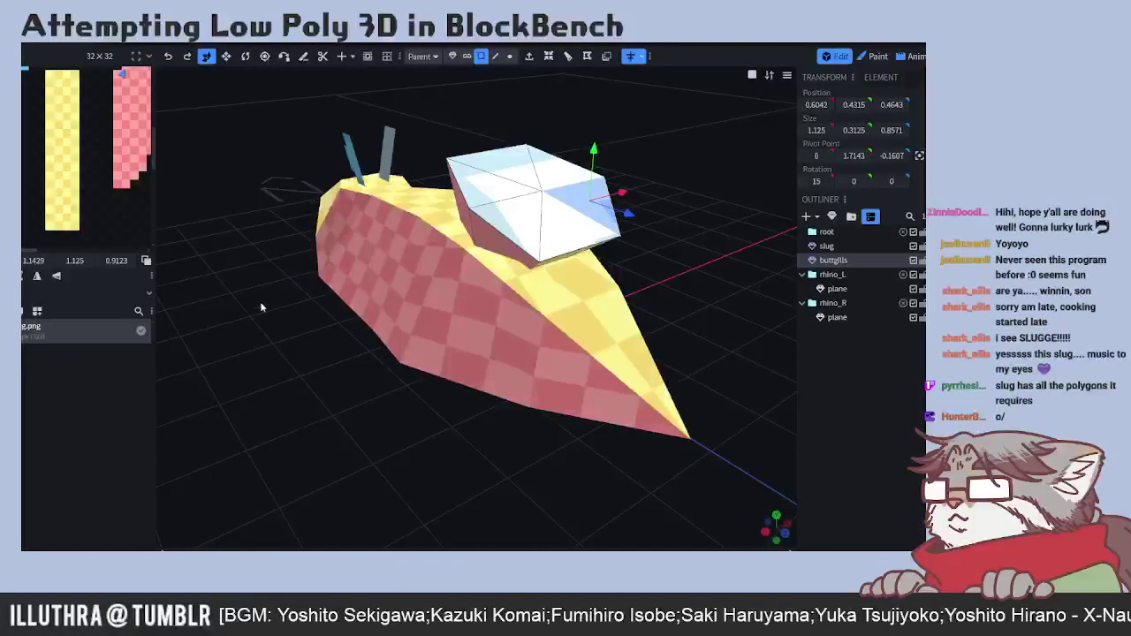
- Select the red front side face of the buttgills mesh and locate its small pink piece on the UV layout
drag(290, 109, 320, 533)
click(526, 335)
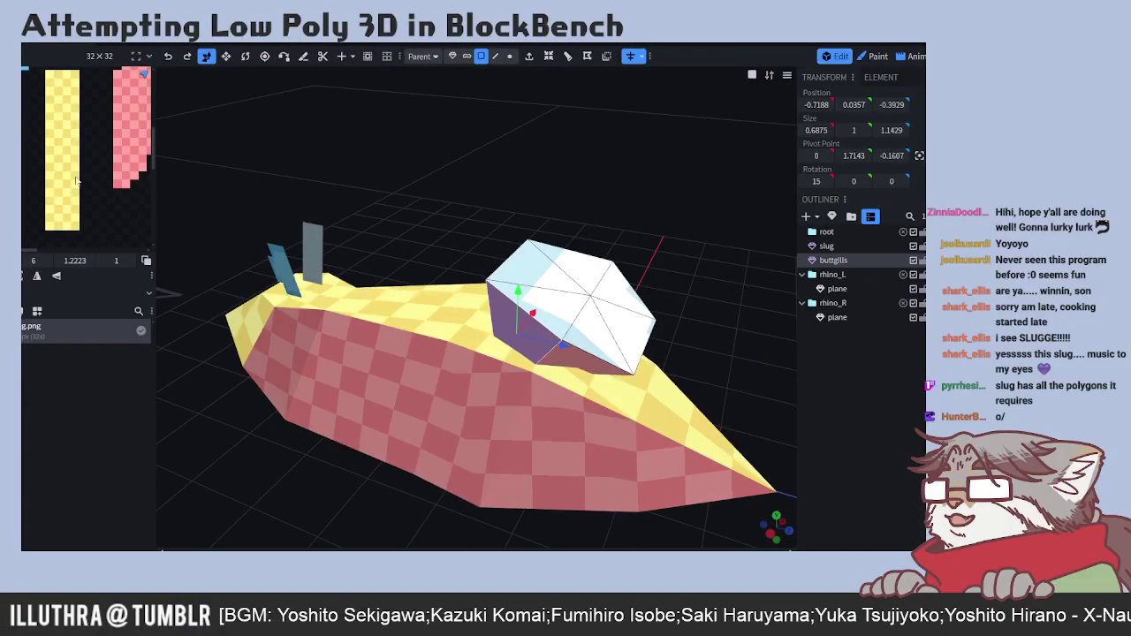
scroll(83, 143, down, 5)
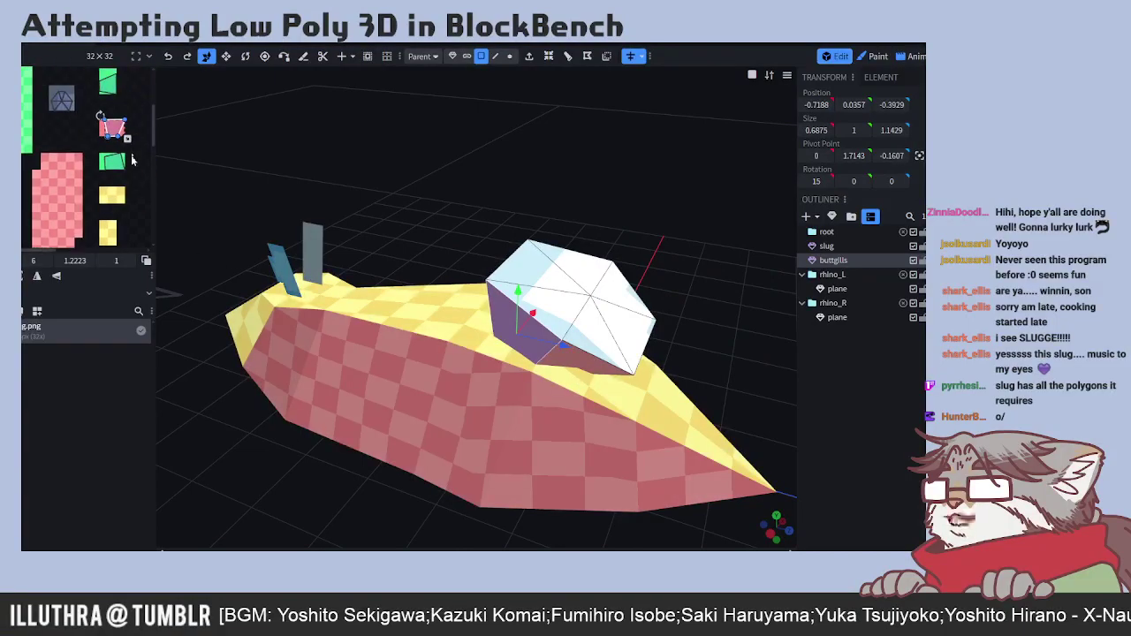
scroll(122, 212, up, 3)
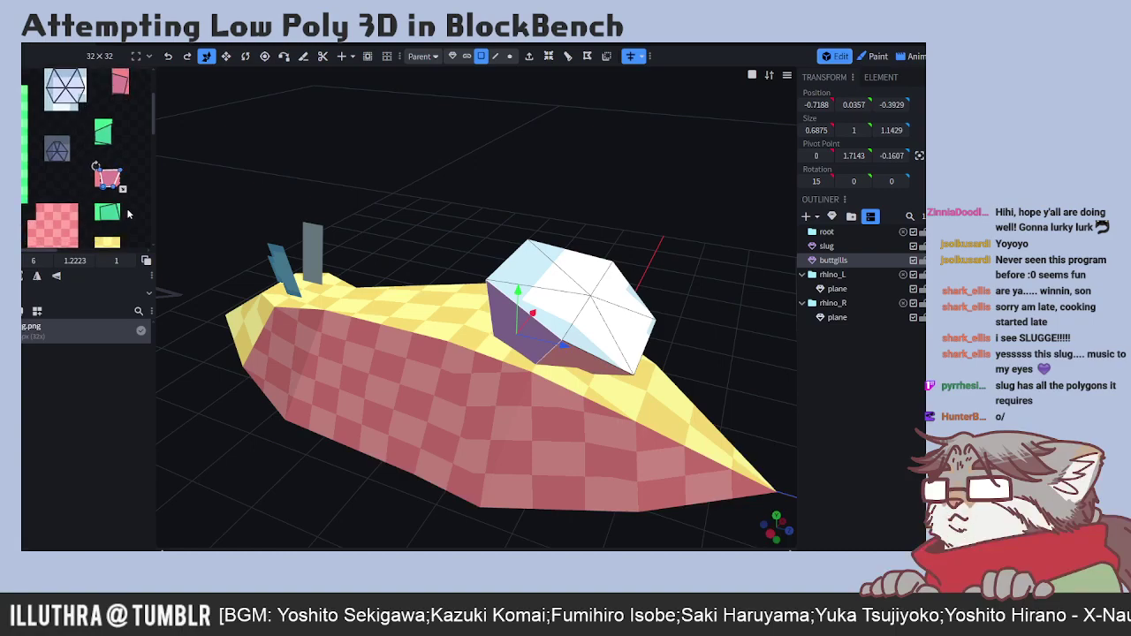
- Sample the light pink #ffa7a4 from the slug's body and paint checker pixels on the buttgills' small pink texture piece
click(862, 57)
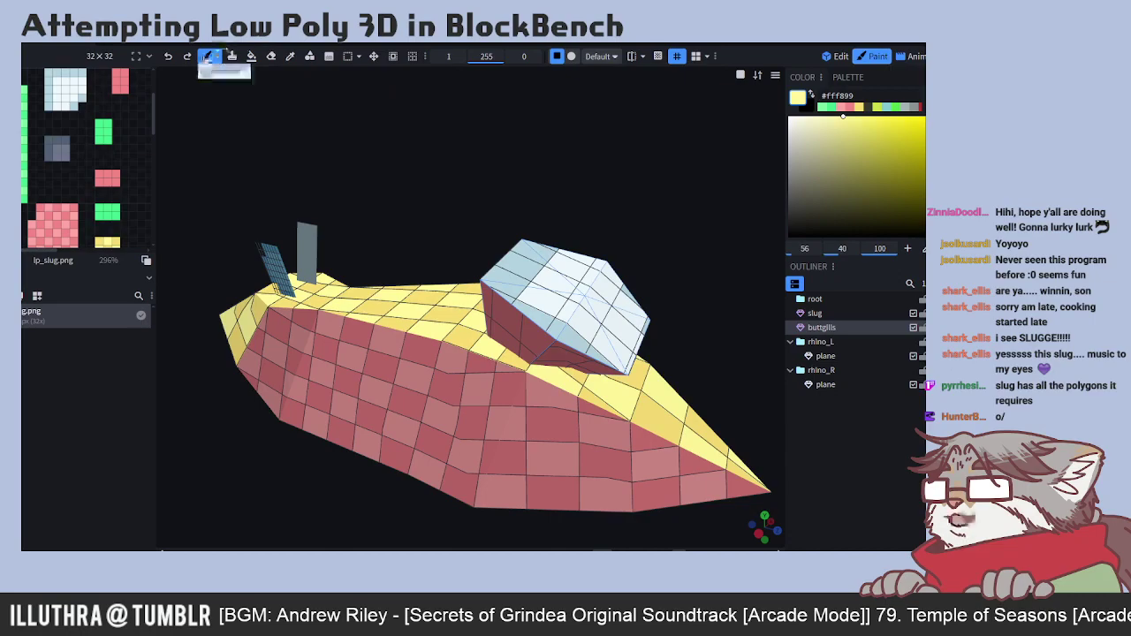
click(290, 55)
click(357, 306)
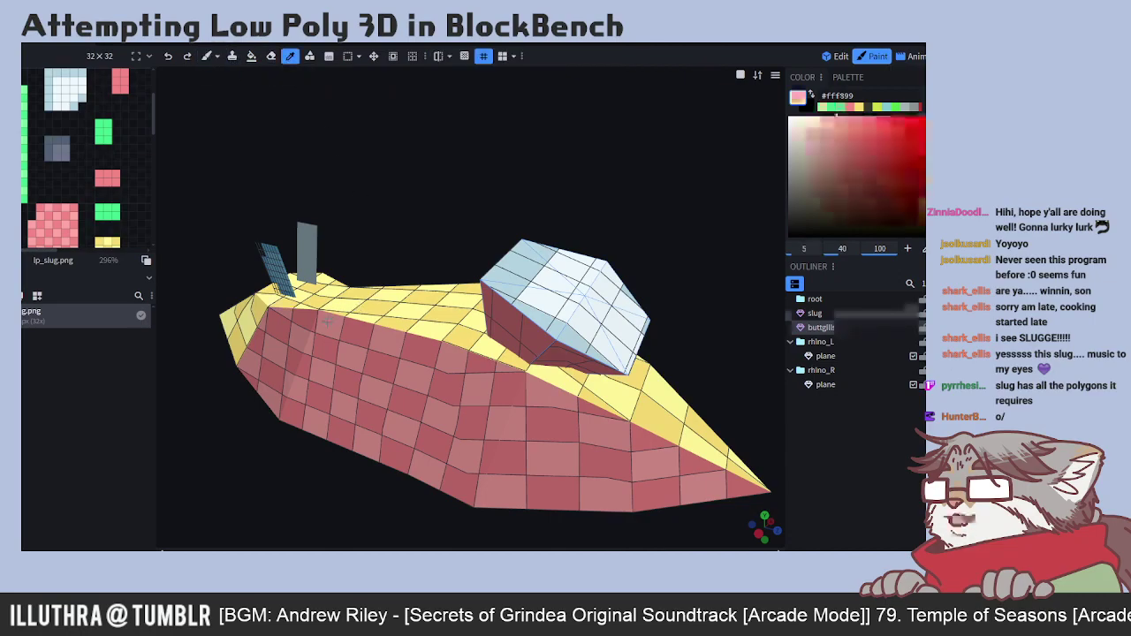
click(207, 55)
drag(106, 182, 102, 179)
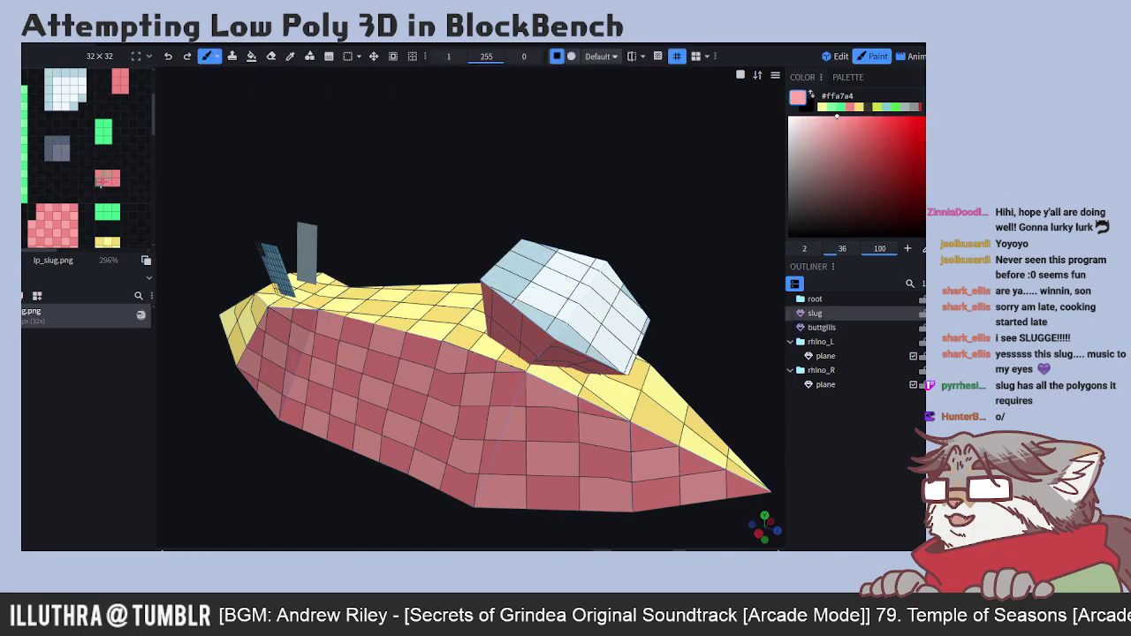
scroll(105, 180, up, 2)
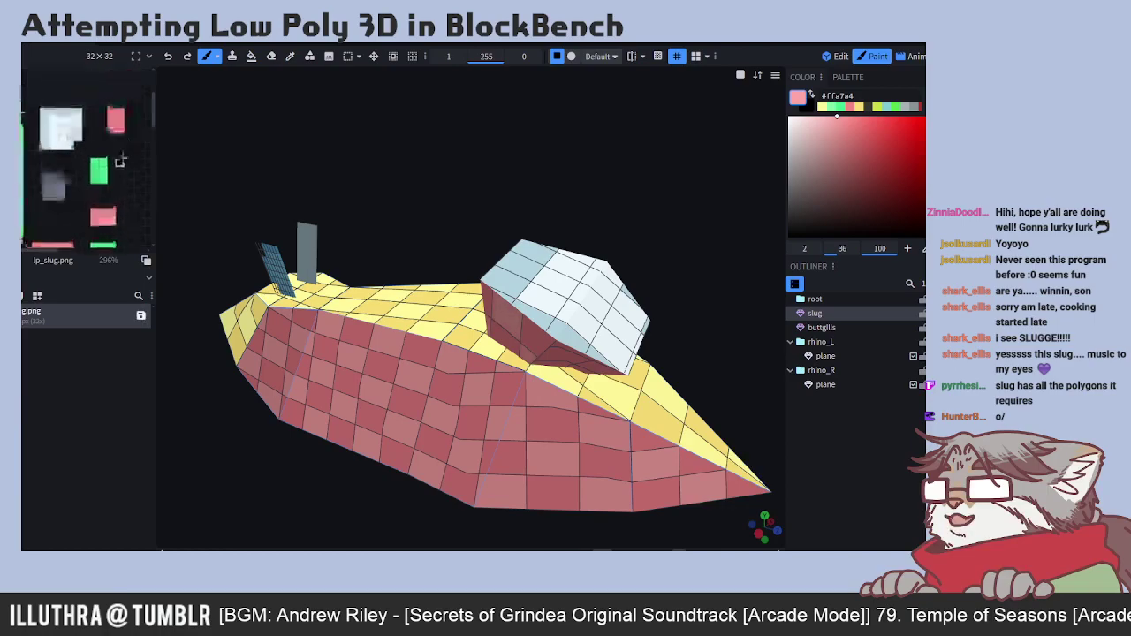
scroll(122, 145, up, 5)
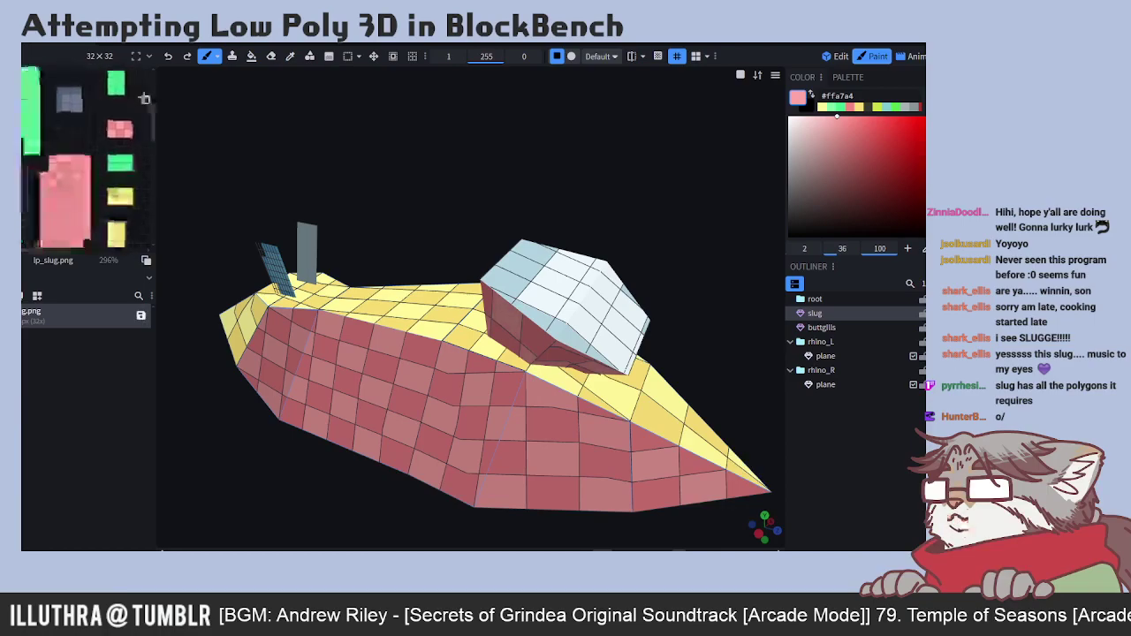
- Sample the light green #7bffa3 from the texture and paint checker pixels on the two small green texture pieces
scroll(144, 133, down, 5)
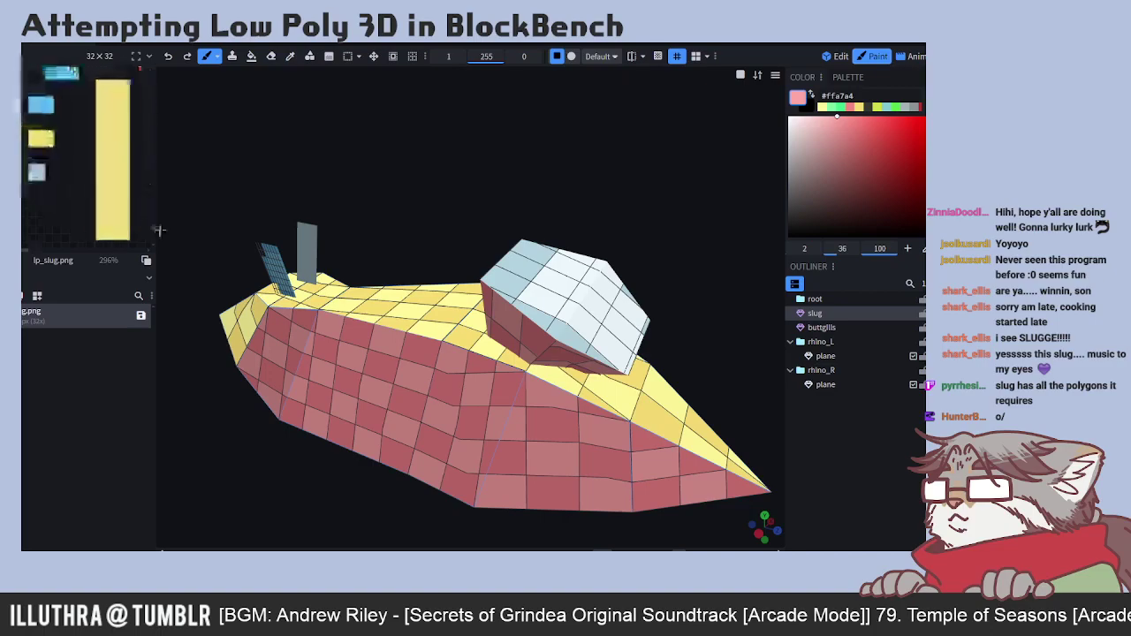
scroll(68, 144, up, 4)
middle_drag(71, 142, 47, 159)
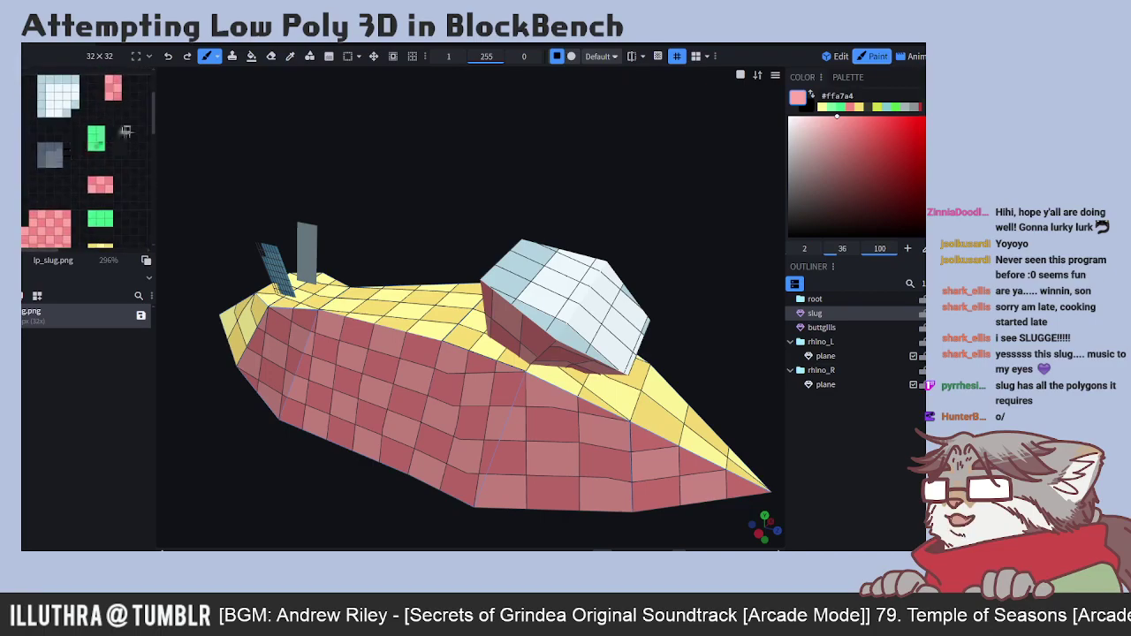
click(290, 56)
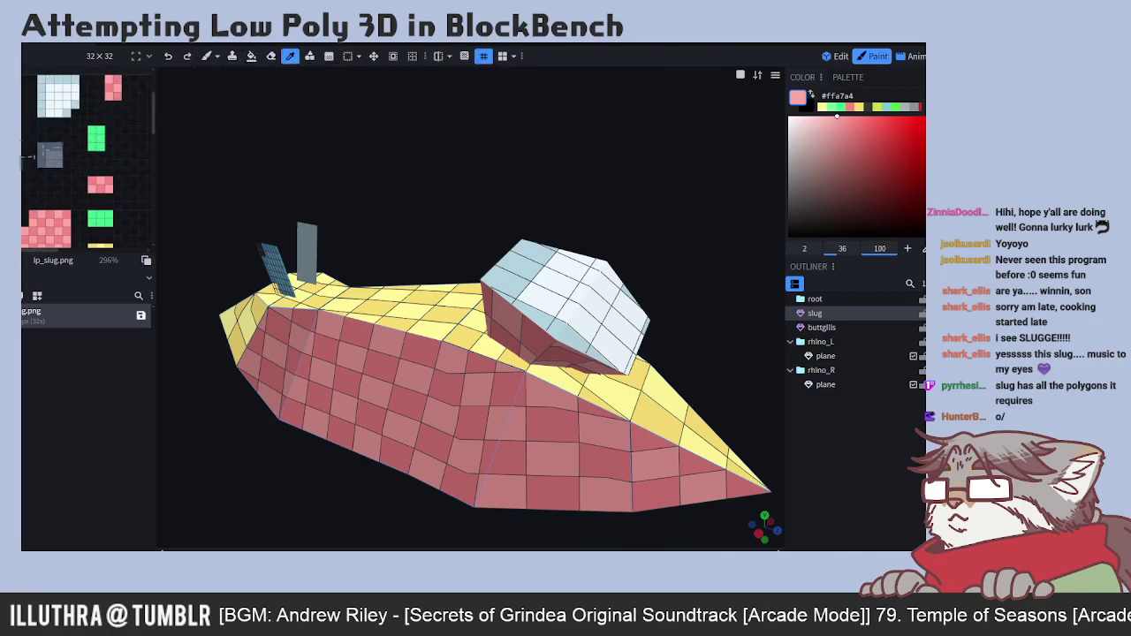
click(96, 138)
click(207, 55)
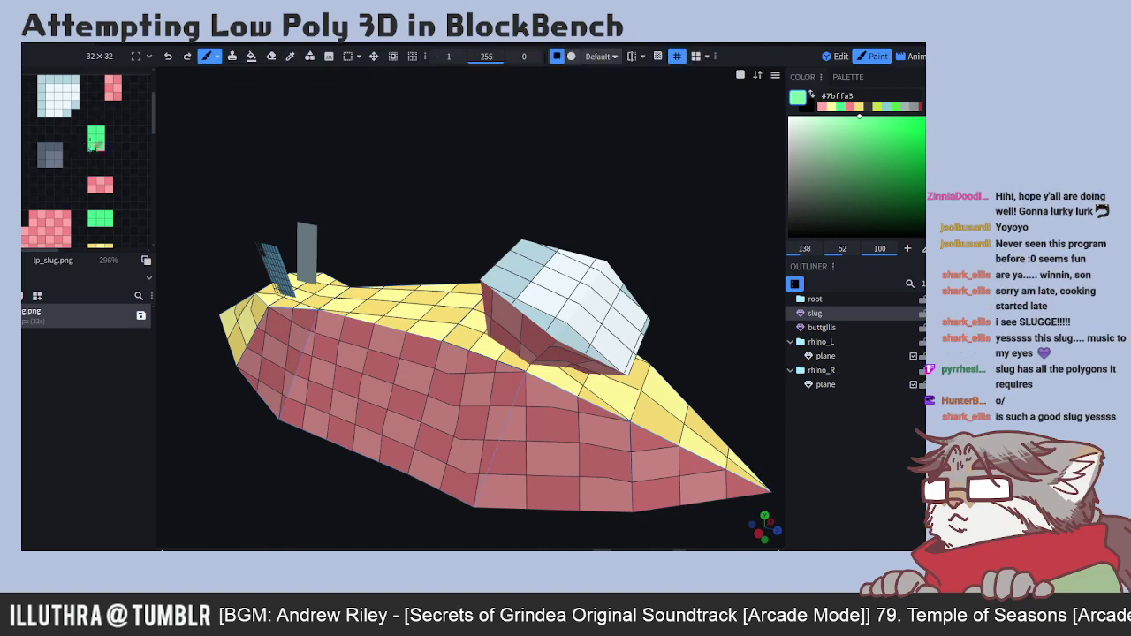
middle_drag(101, 162, 98, 94)
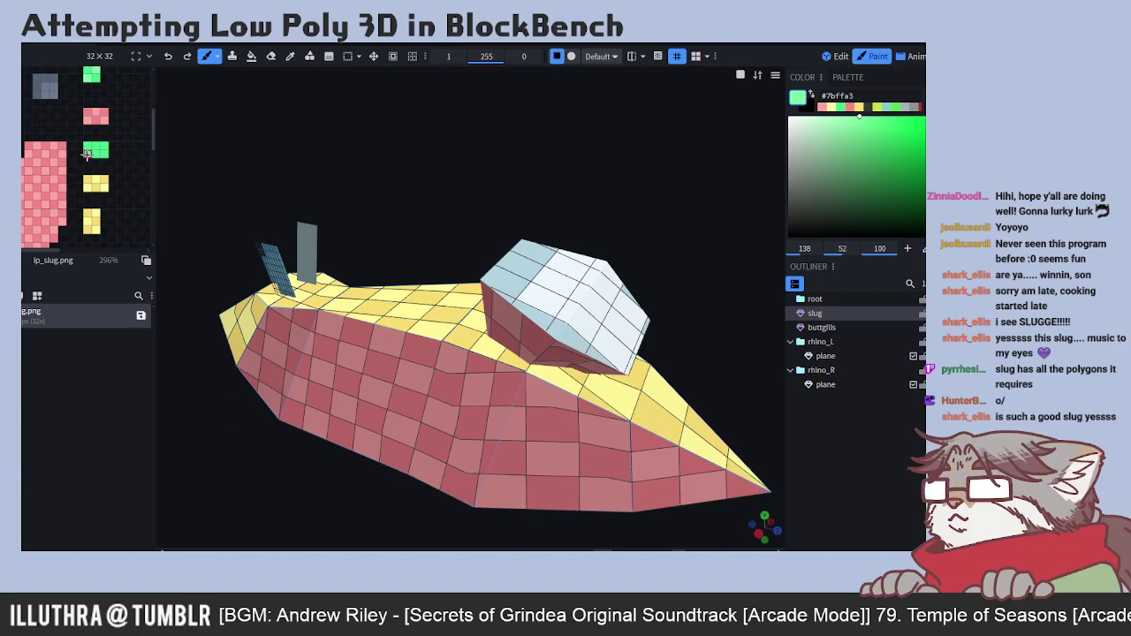
middle_drag(81, 162, 113, 115)
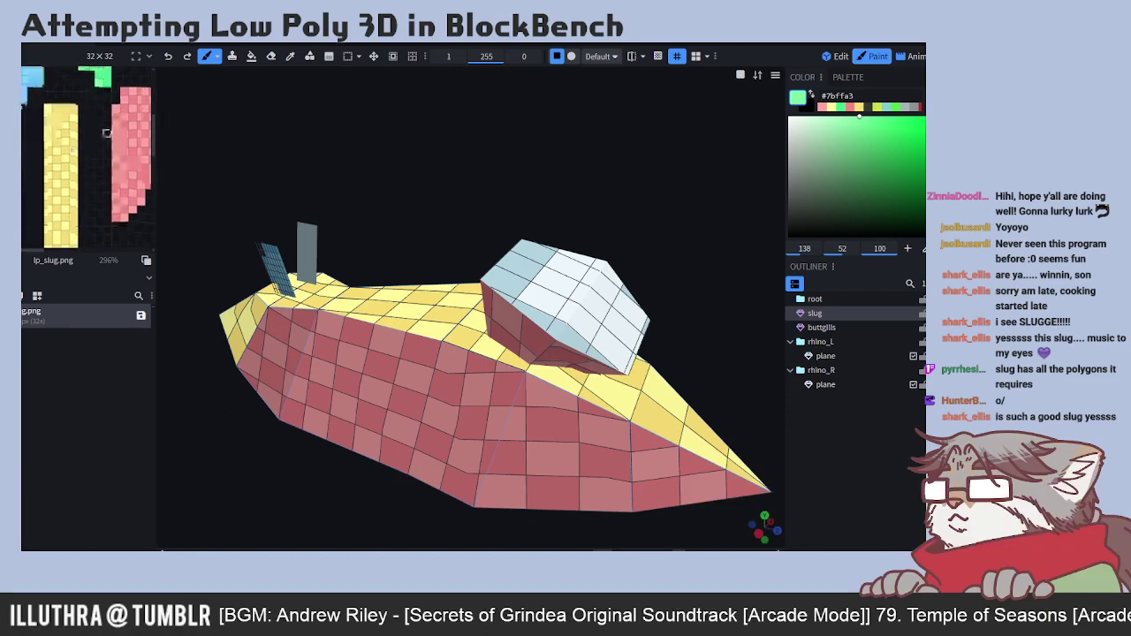
mouse_move(81, 177)
middle_down()
mouse_move(97, 133)
mouse_move(96, 148)
mouse_move(62, 118)
middle_up()
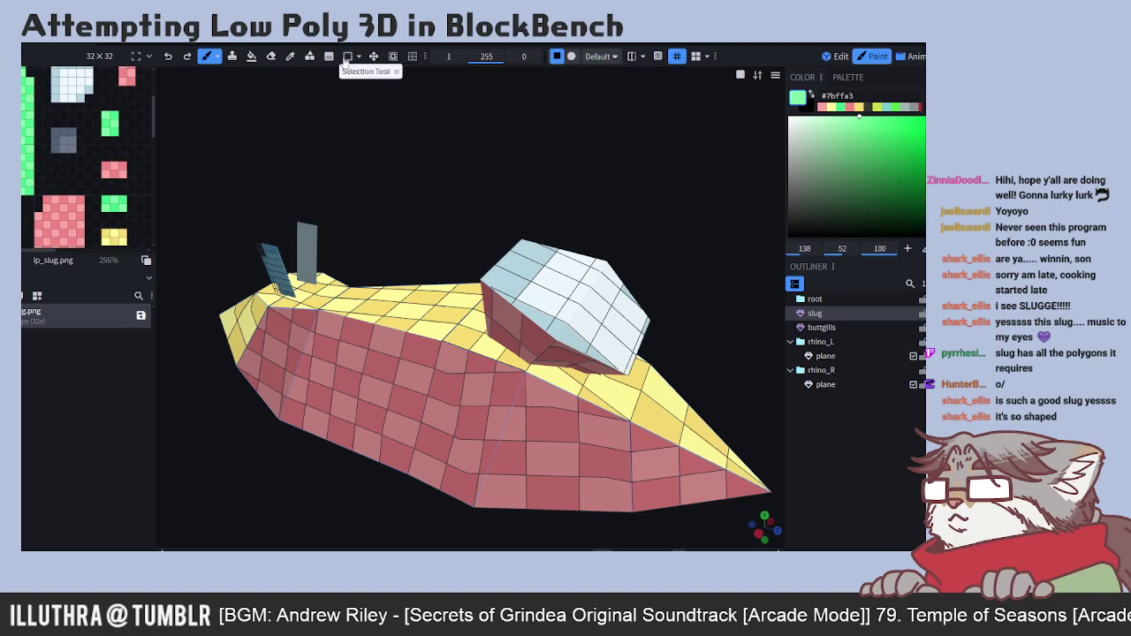
- Paint checker pixels on the small yellow texture piece with sampled #fff899 and on the small blue piece with sampled #7bd4ff
click(290, 56)
mouse_move(137, 207)
middle_down()
mouse_move(123, 155)
mouse_move(31, 173)
mouse_move(160, 234)
middle_up()
click(110, 165)
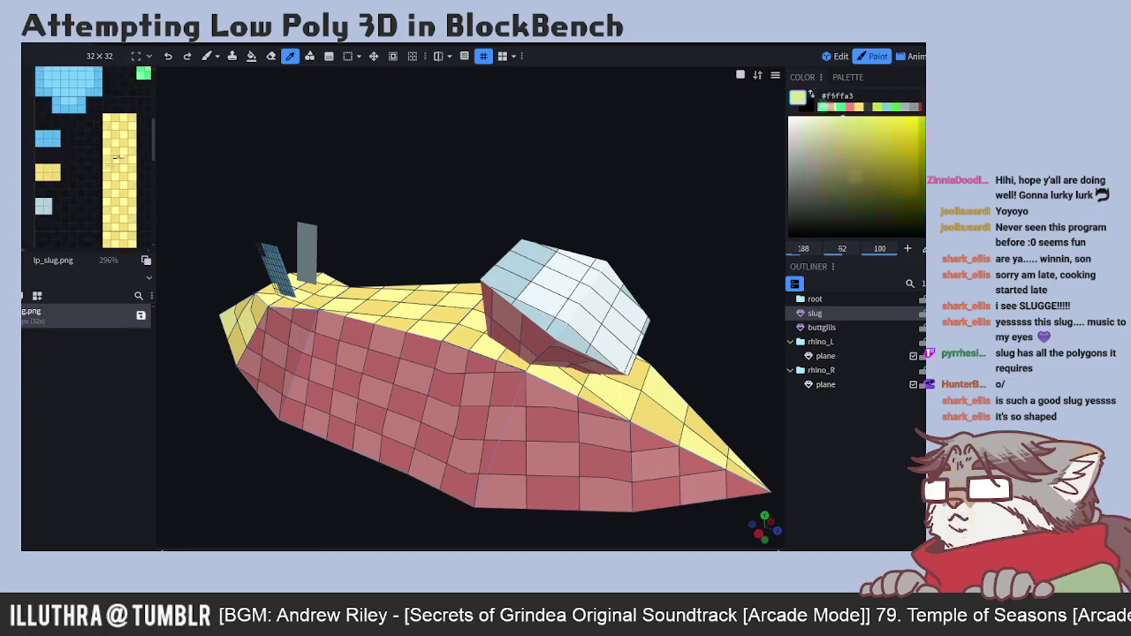
click(207, 56)
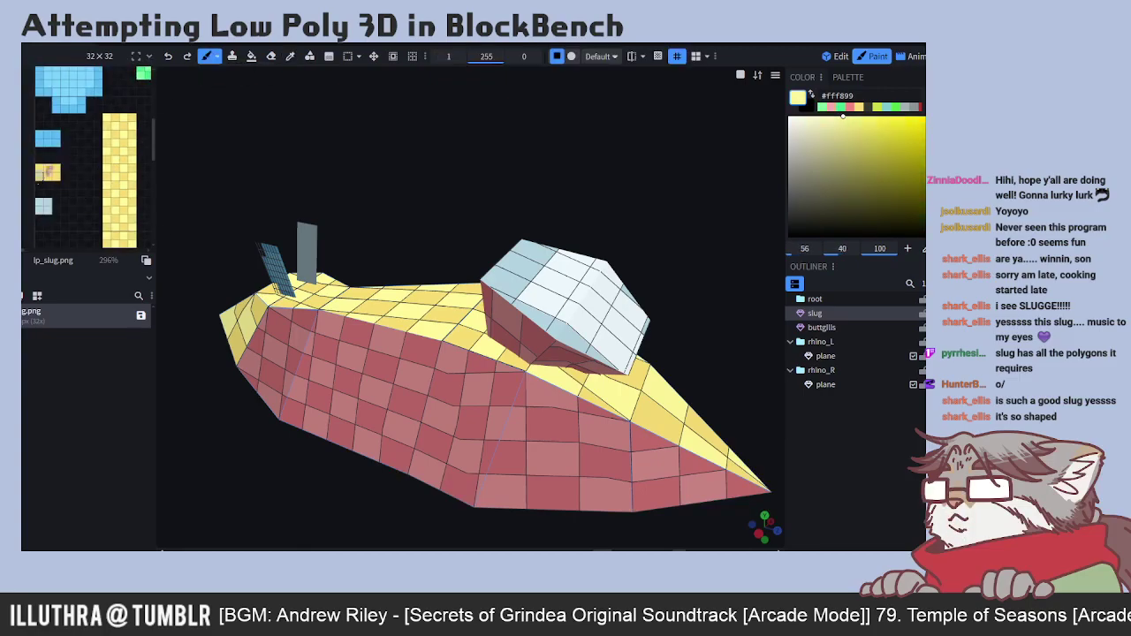
drag(45, 170, 58, 178)
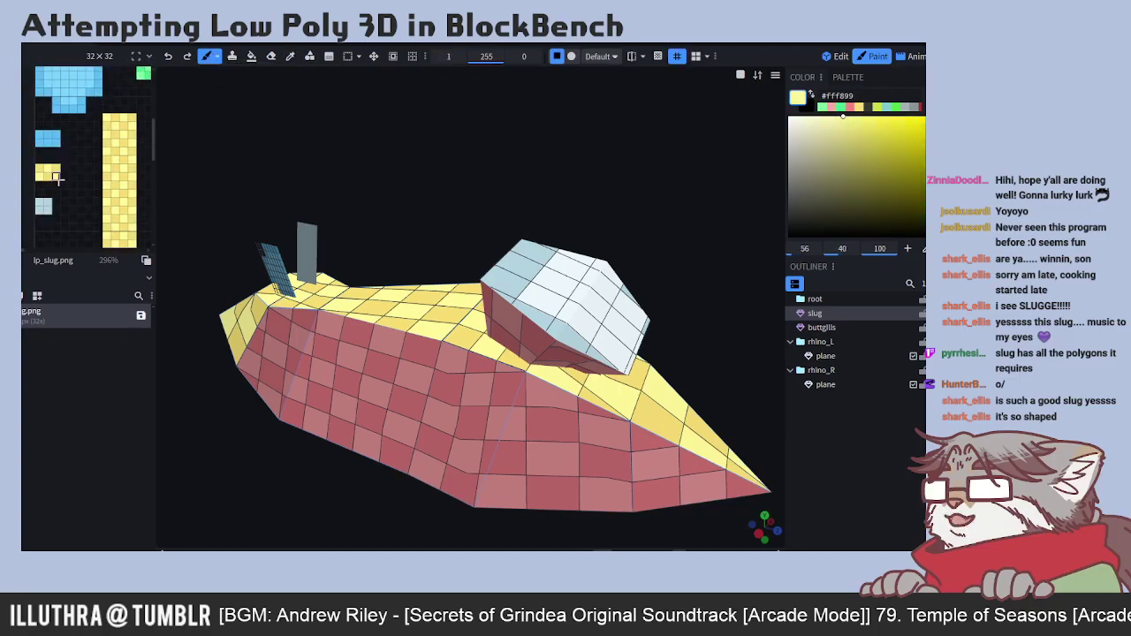
click(290, 56)
click(207, 56)
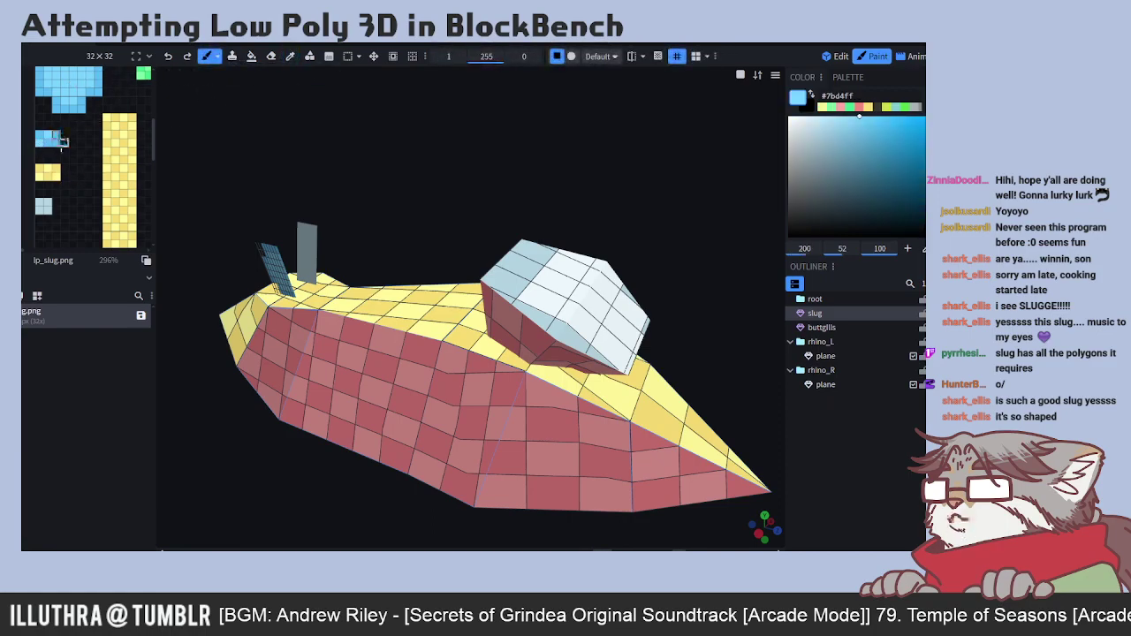
- Try to fill the large blue texture piece with the light blue #7bd4ff, and undo the fill
click(251, 56)
click(94, 87)
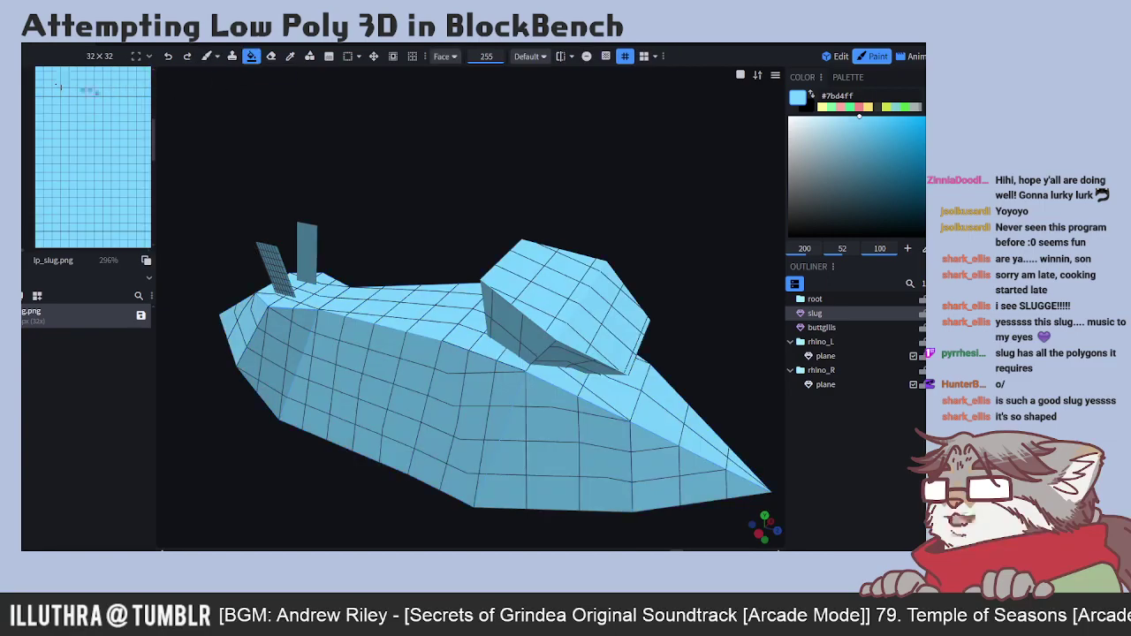
key(ctrl+z)
scroll(124, 217, up, 2)
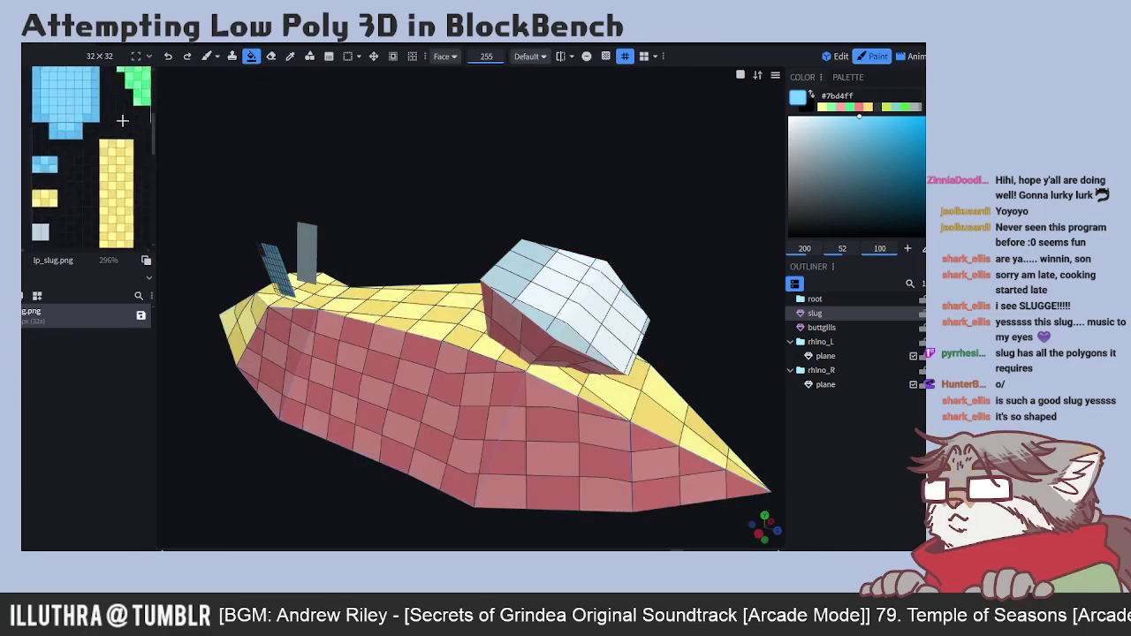
- Sample the darker blue #5bbcf4 from the large blue texture piece's edge and paint the whole piece with it
click(209, 56)
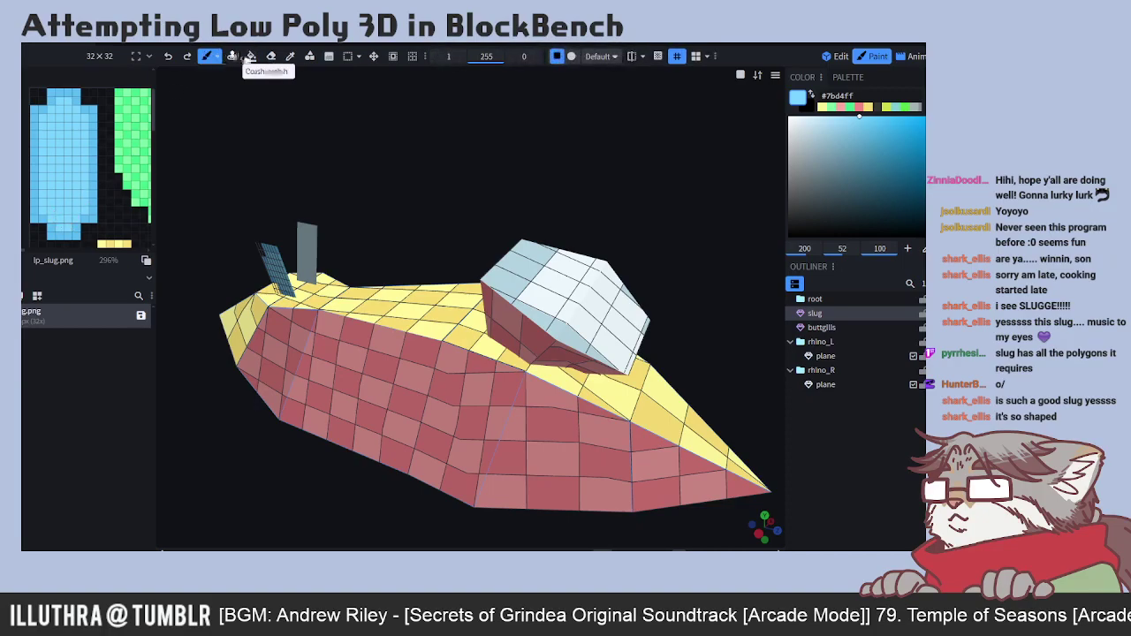
click(290, 56)
click(90, 214)
click(209, 56)
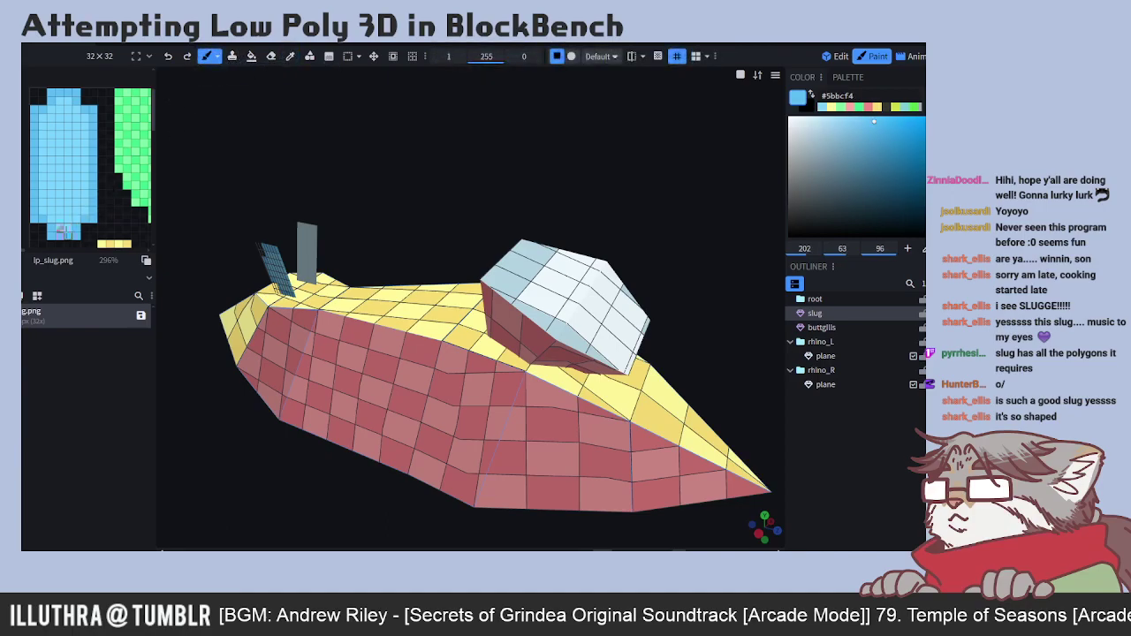
drag(71, 218, 50, 218)
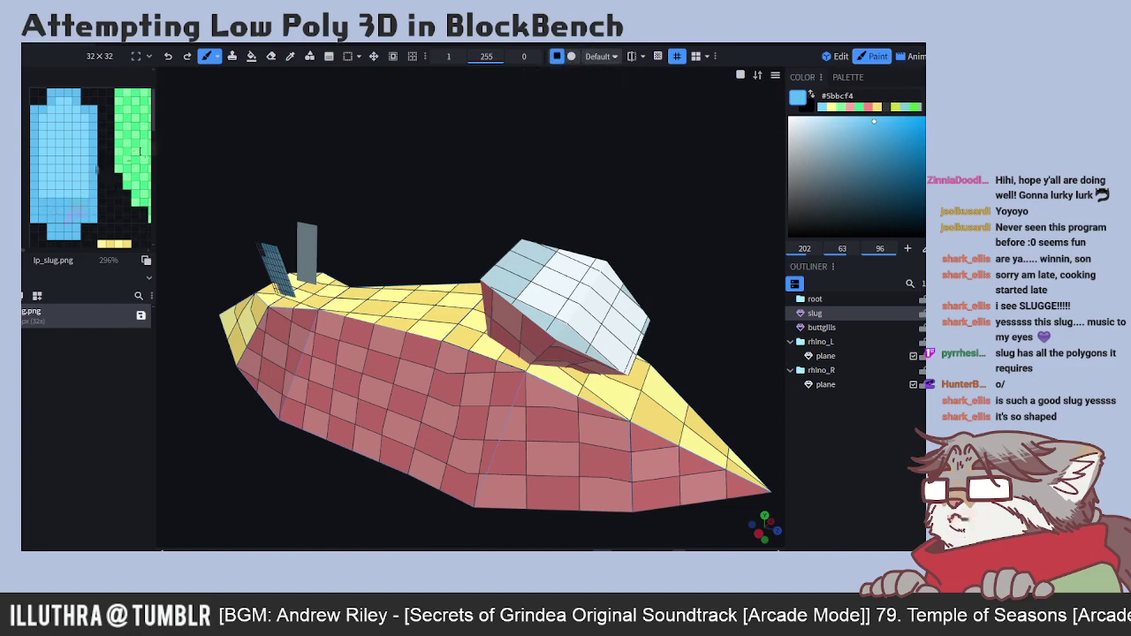
scroll(440, 50, up, 2)
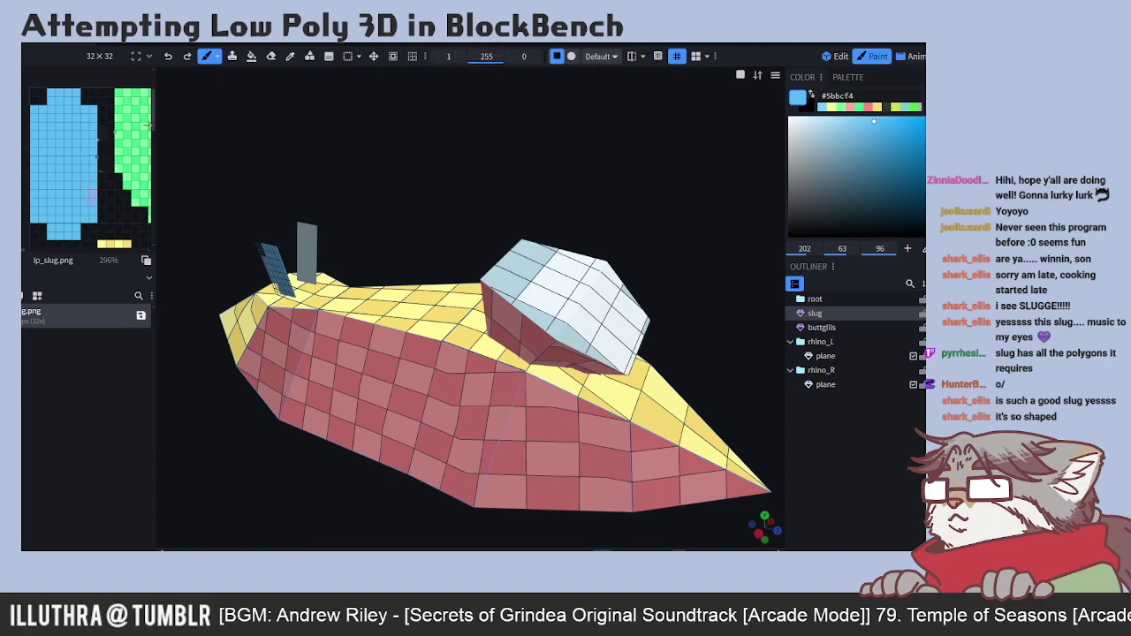
- Sample the light blue #7bd4ff from the small blue piece and paint a checker pattern across the large blue texture piece
scroll(109, 209, down, 2)
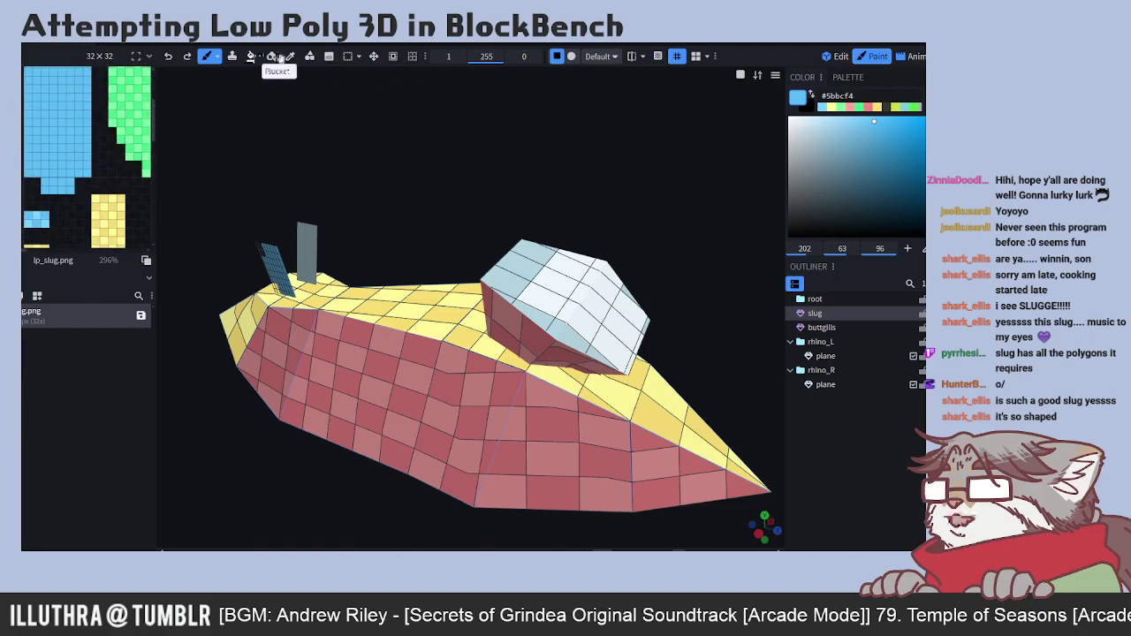
click(290, 56)
click(36, 215)
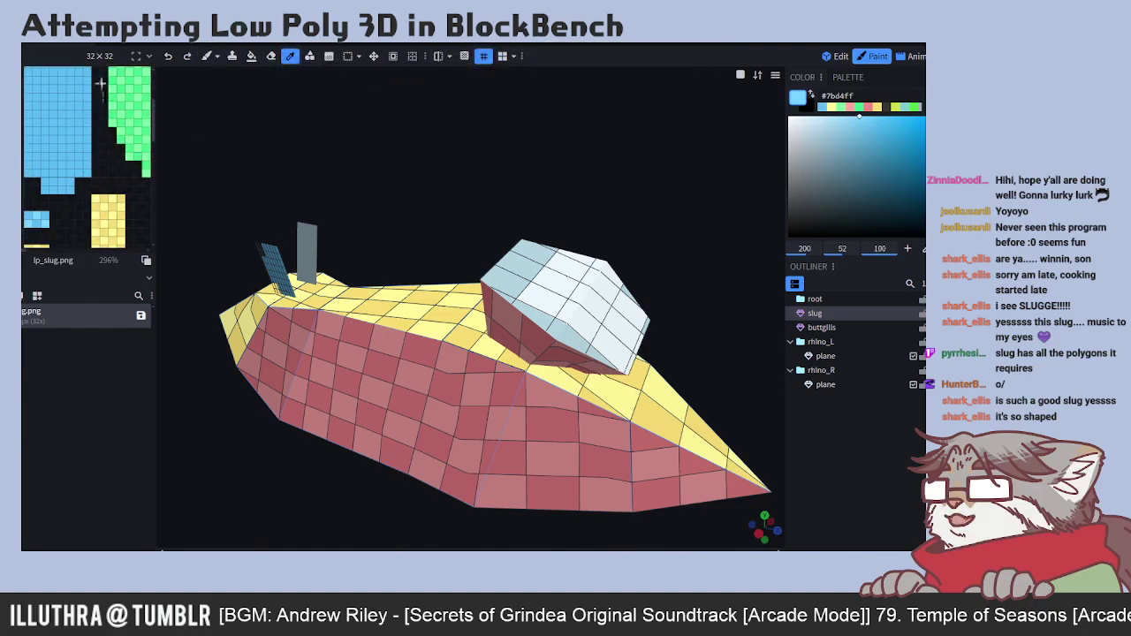
scroll(100, 83, up, 2)
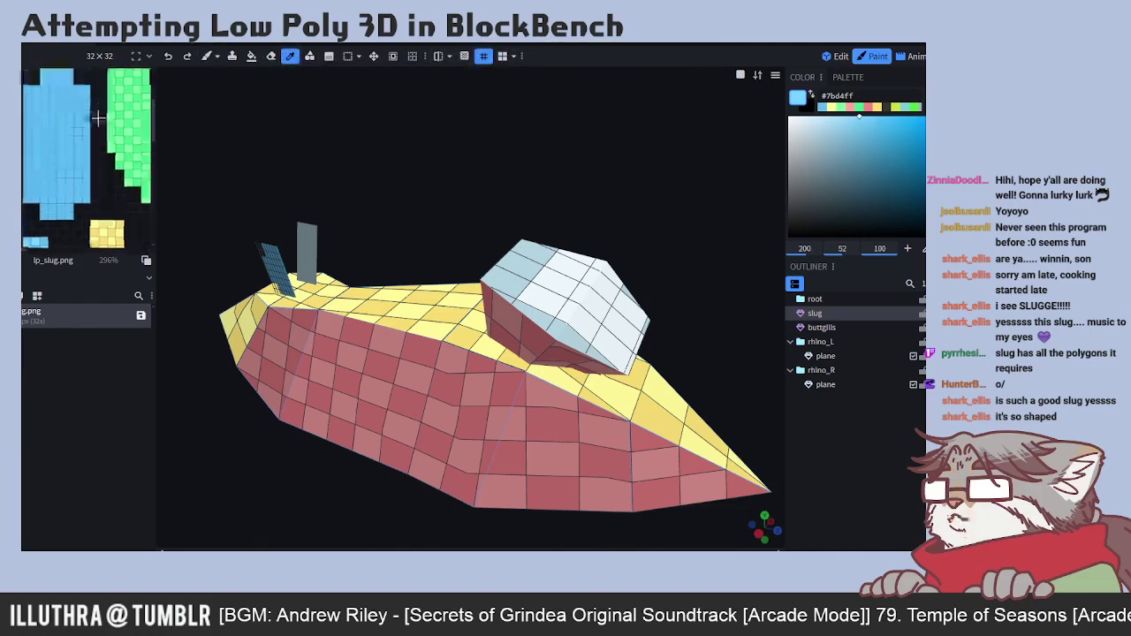
click(209, 57)
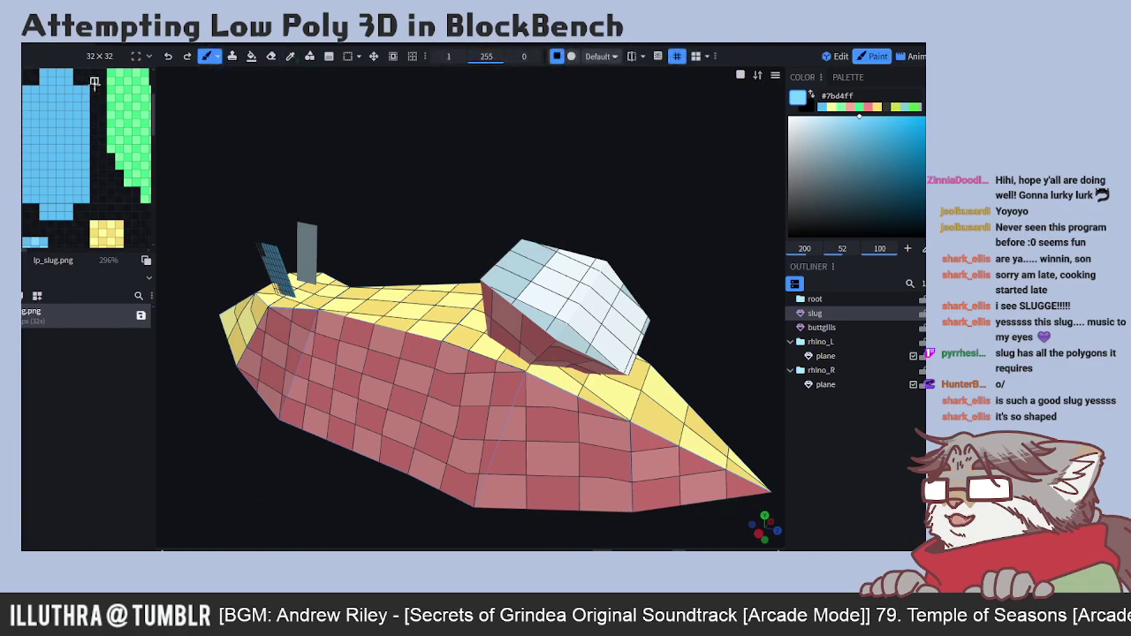
scroll(94, 82, up, 2)
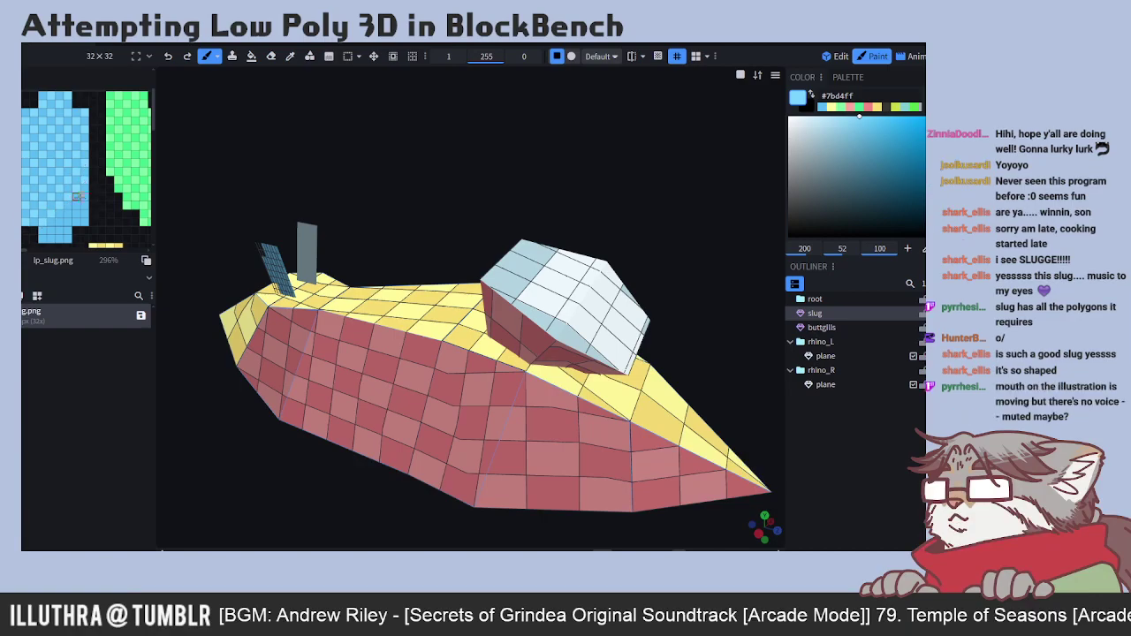
middle_drag(110, 222, 106, 189)
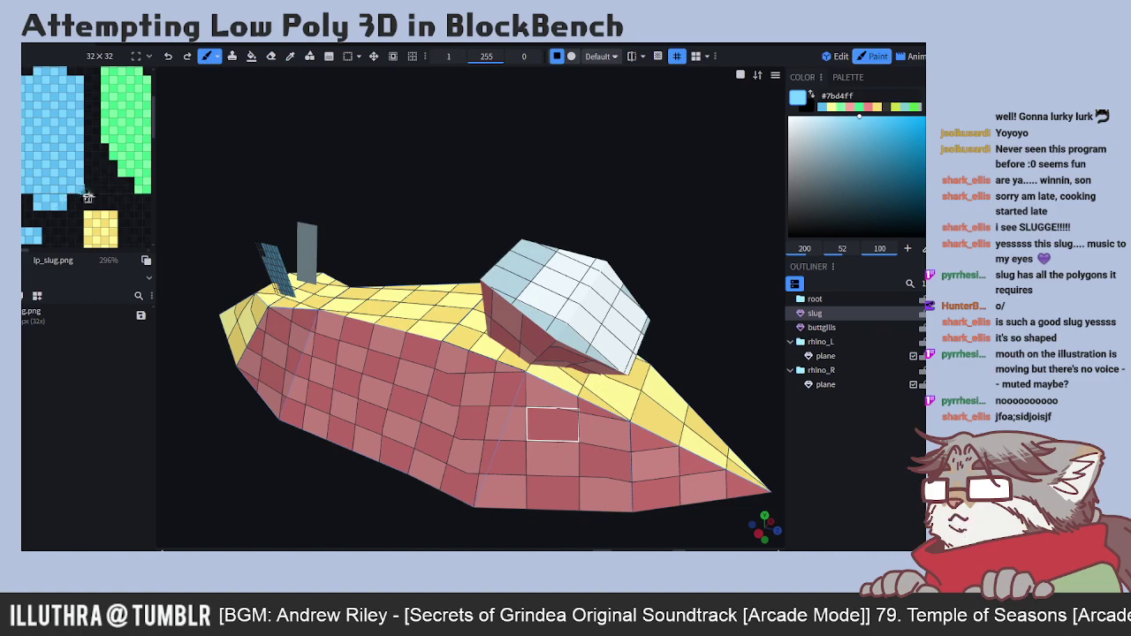
- Paint checker patterns on the buttgills' white top piece and the small pale texture piece, using the sampled pale blue and near-white #ecf8fd
middle_drag(99, 168, 67, 210)
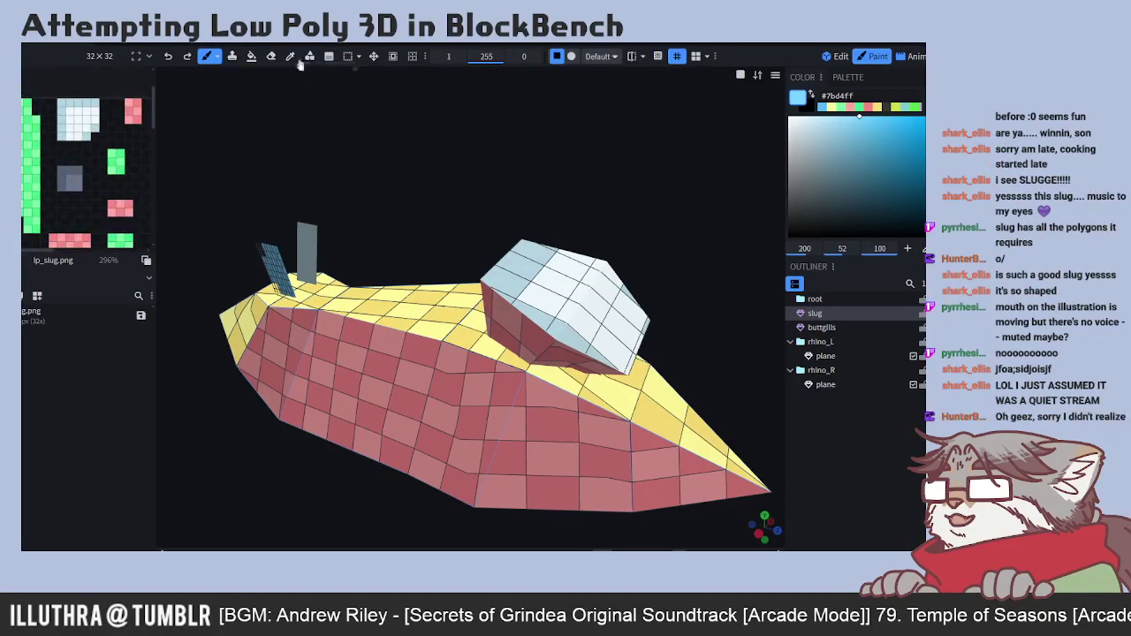
click(289, 55)
click(67, 103)
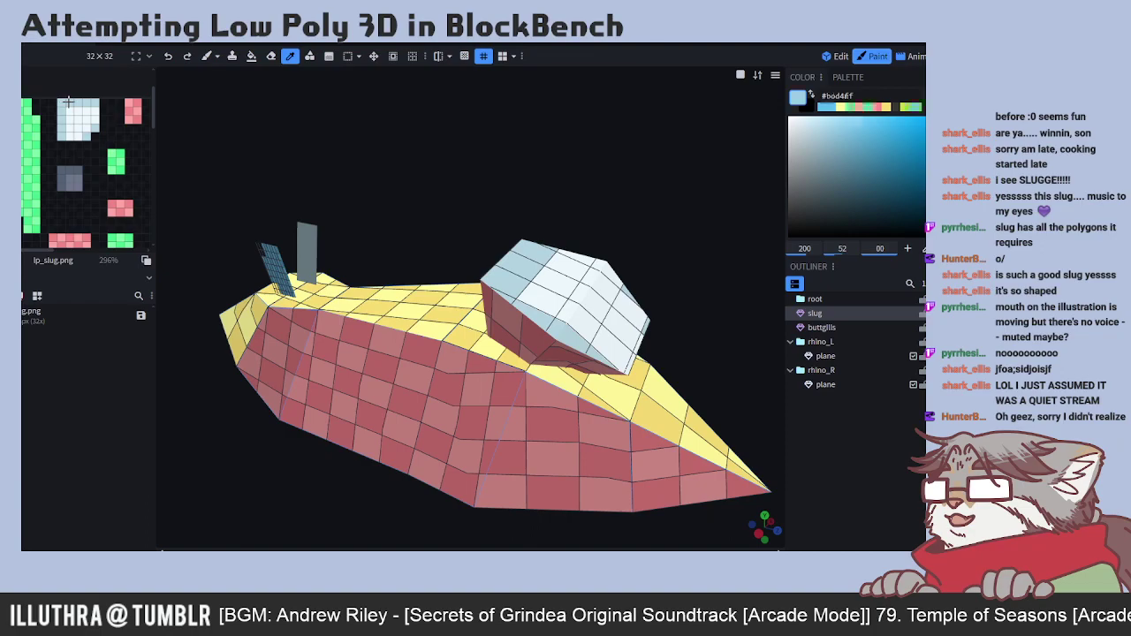
click(206, 55)
mouse_move(70, 118)
mouse_down()
mouse_move(66, 134)
mouse_move(97, 113)
mouse_move(88, 124)
mouse_up()
click(290, 56)
click(88, 108)
click(205, 56)
mouse_move(88, 126)
mouse_down()
mouse_move(55, 133)
mouse_move(94, 103)
mouse_move(62, 106)
mouse_up()
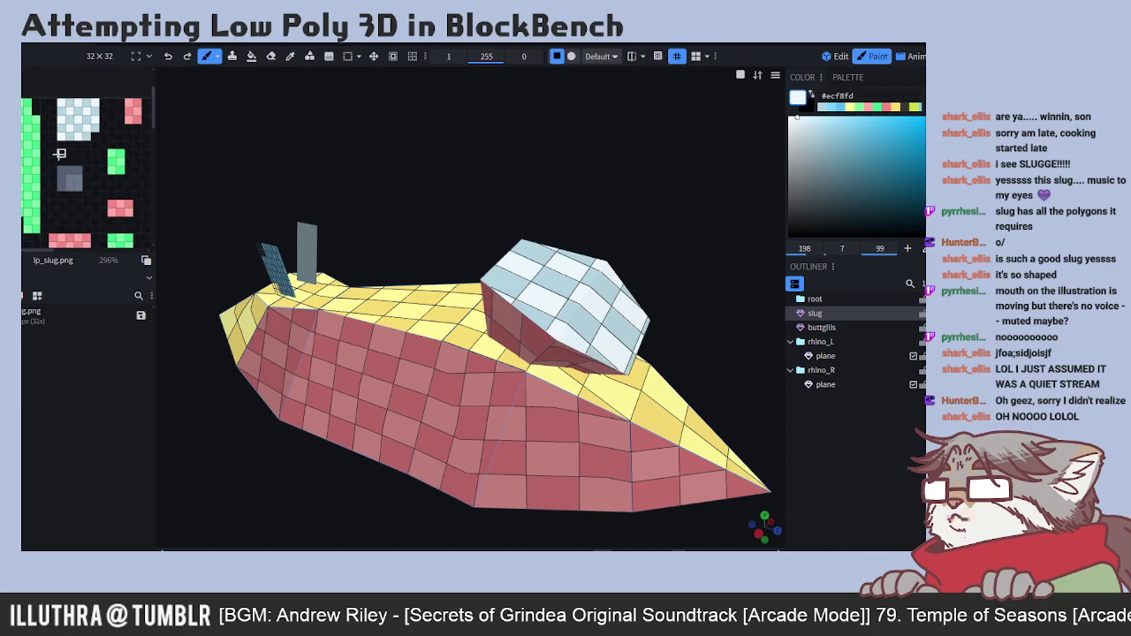
scroll(59, 154, down, 5)
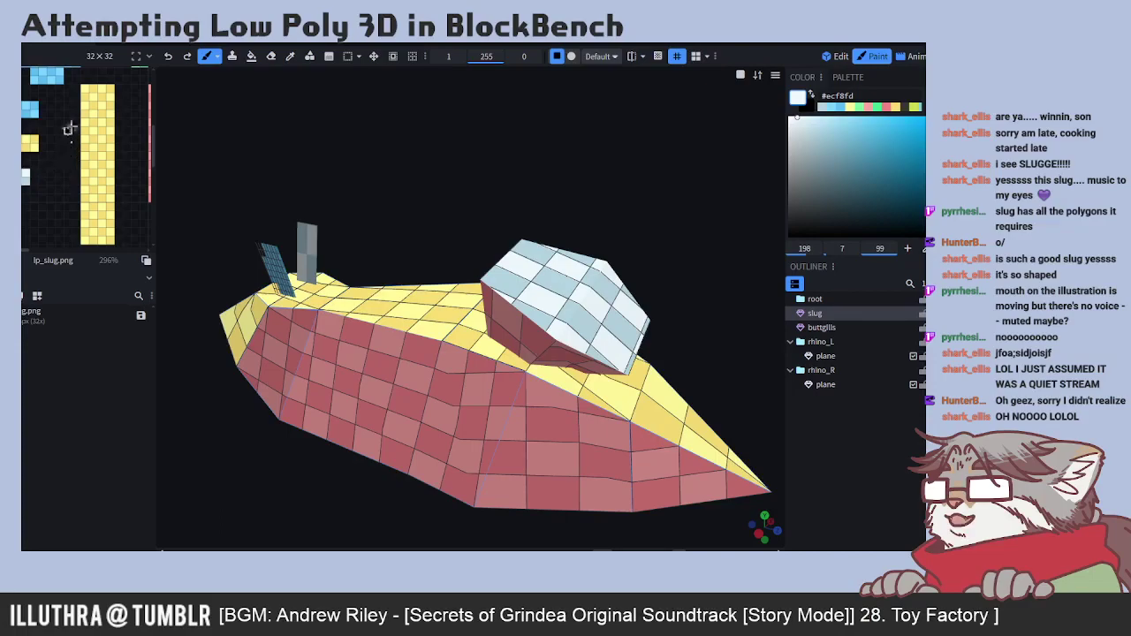
- Sample the greys #536174 and #6e788c from the small slate-grey texture piece and paint a checker pattern on it
scroll(67, 130, up, 5)
scroll(69, 185, up, 3)
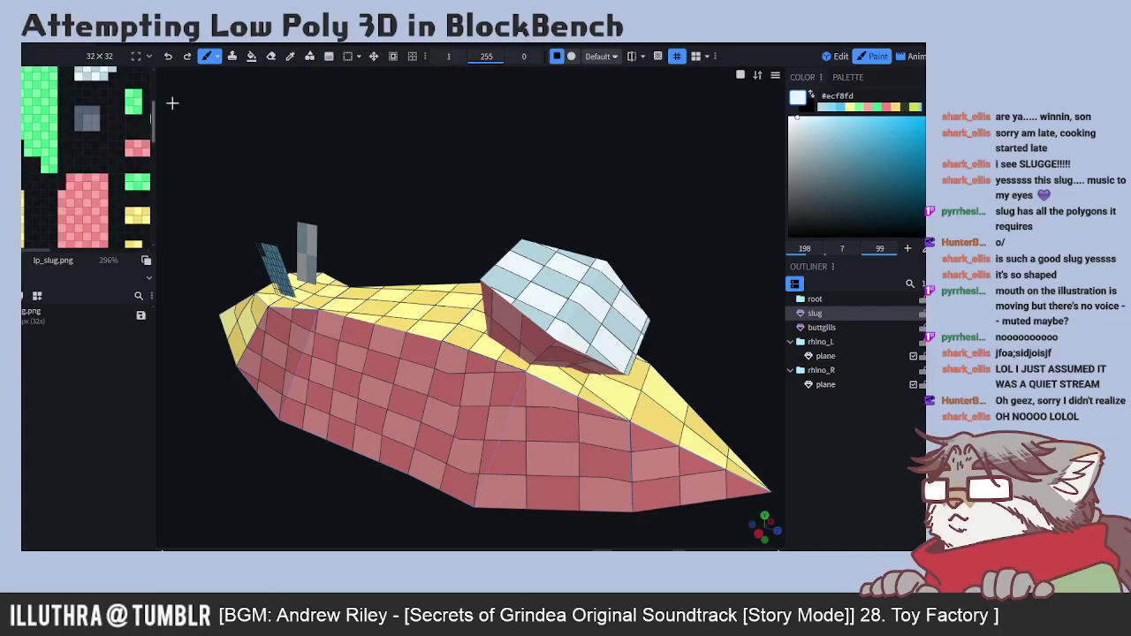
click(290, 56)
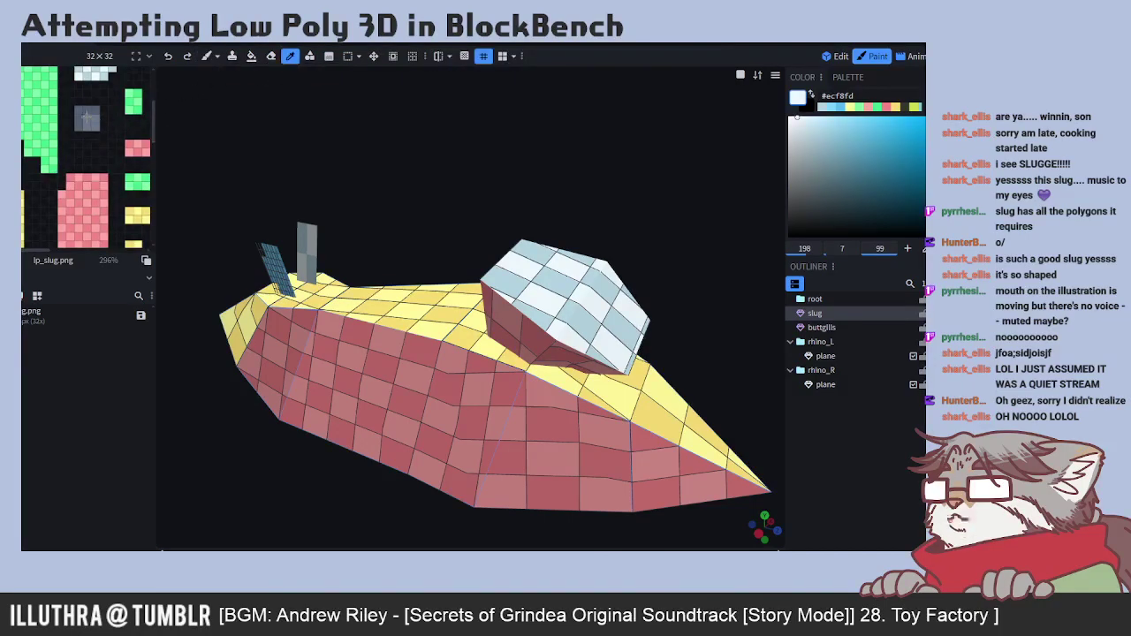
click(86, 117)
click(207, 56)
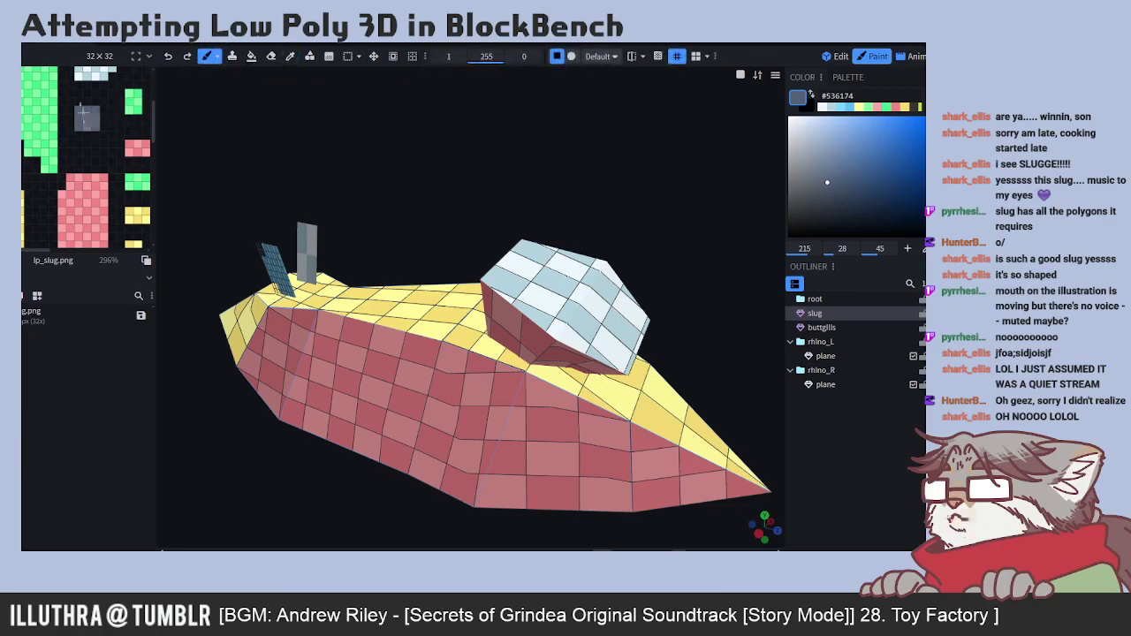
click(290, 56)
click(95, 117)
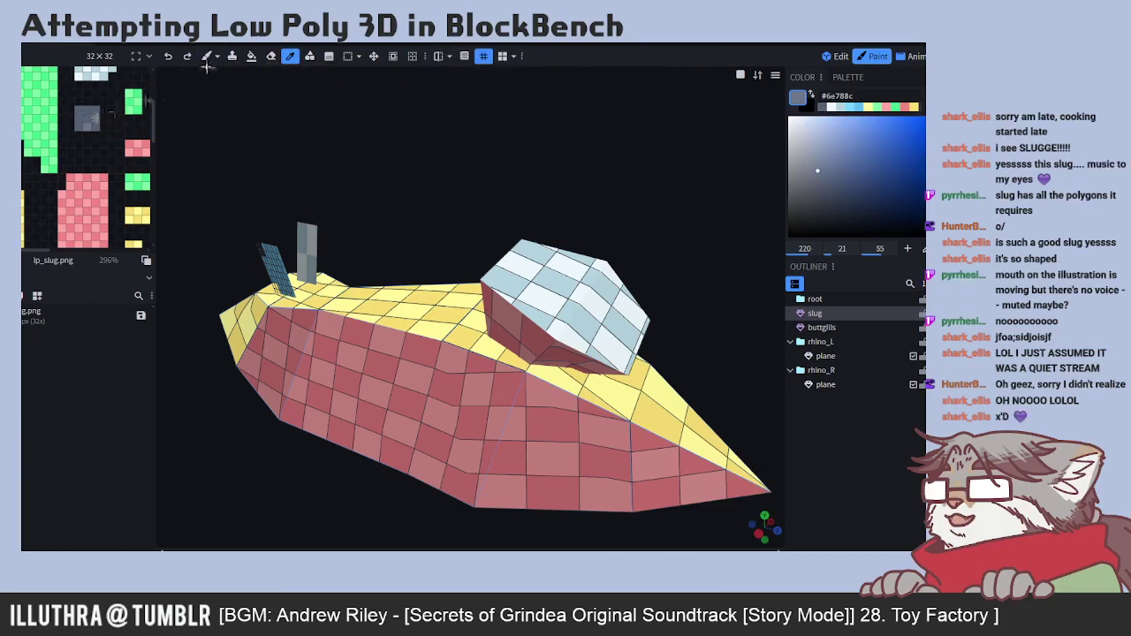
click(206, 57)
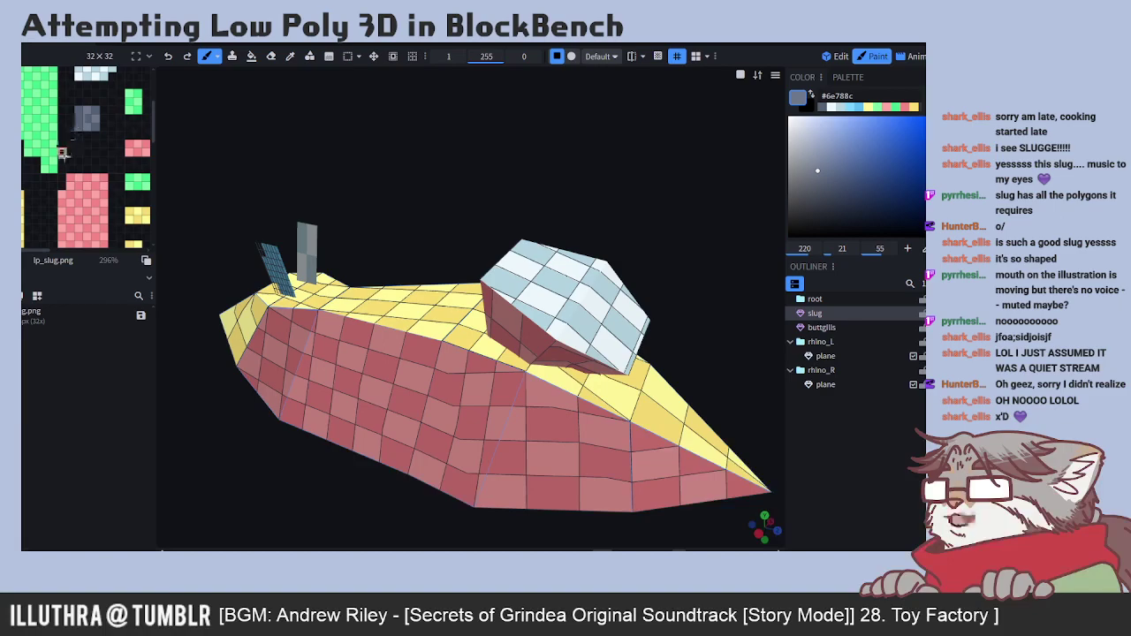
scroll(78, 124, up, 3)
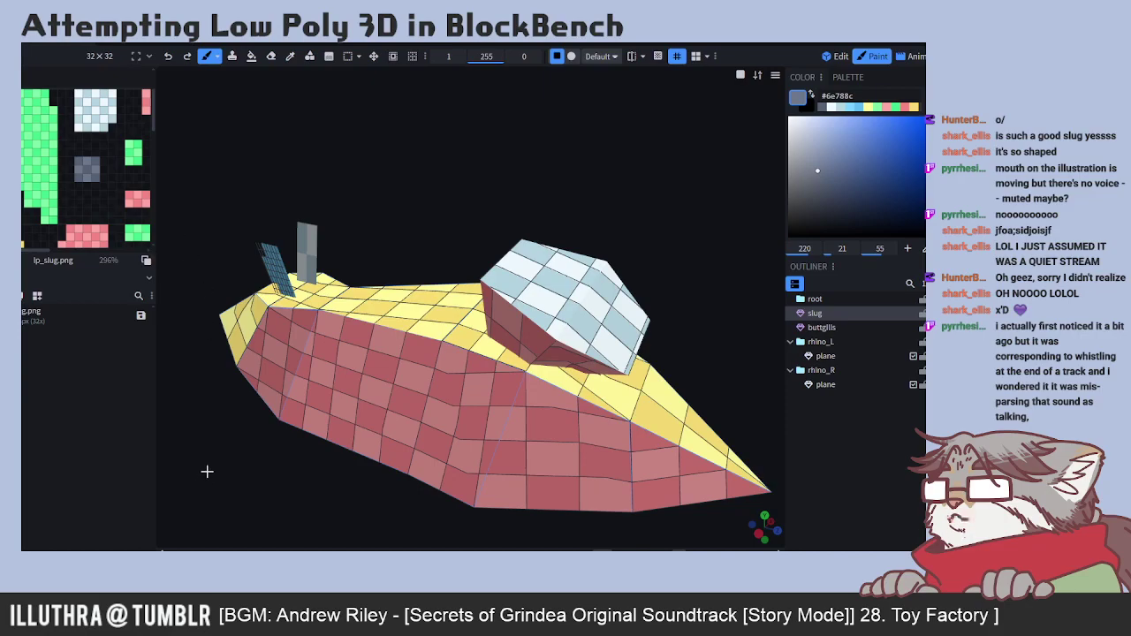
right_click(79, 212)
click(102, 204)
scroll(111, 186, down, 2)
scroll(106, 187, up, 4)
scroll(101, 189, down, 2)
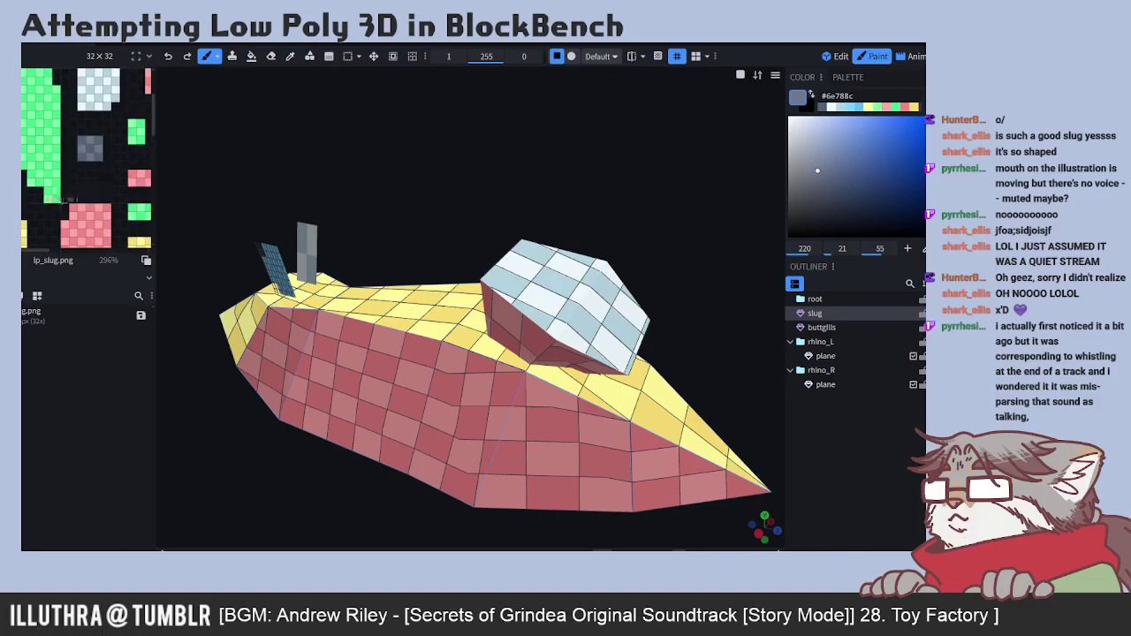
scroll(97, 181, up, 2)
middle_drag(93, 173, 49, 161)
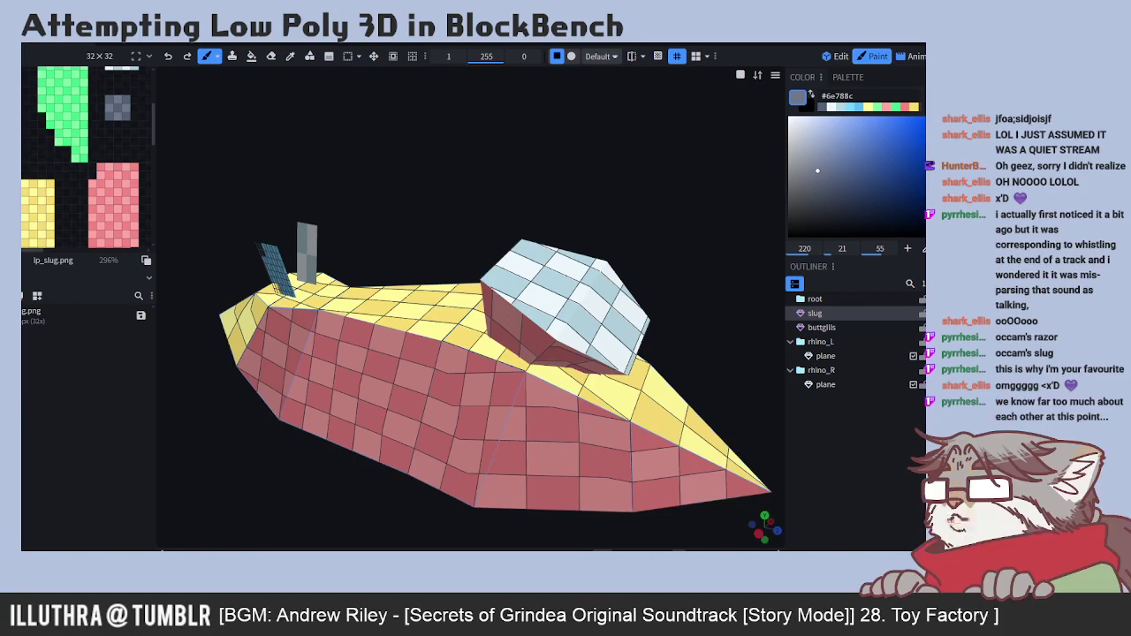
- Open the recent red pickup truck model, view it from the side, and return to the low-poly slug
click(55, 35)
mouse_move(106, 67)
click(228, 129)
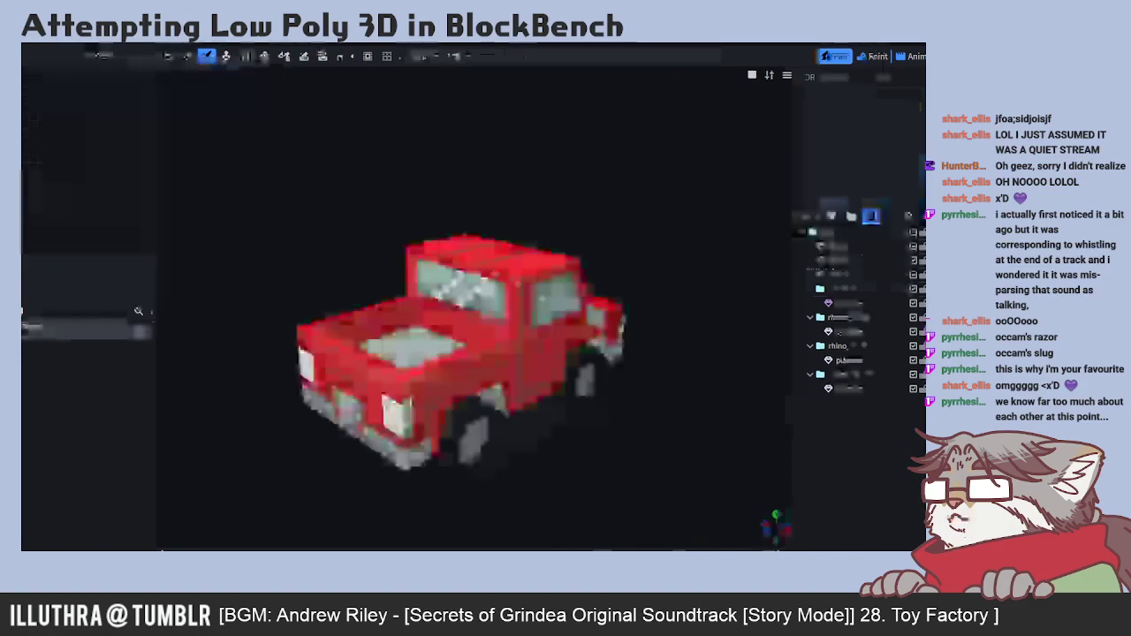
drag(643, 396, 508, 397)
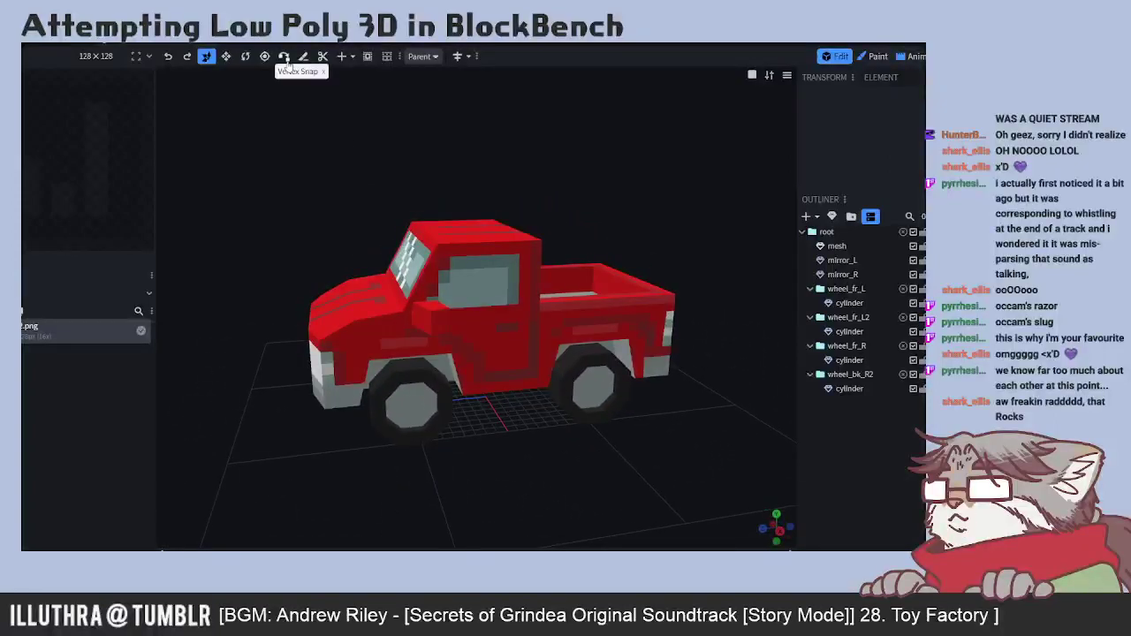
click(210, 44)
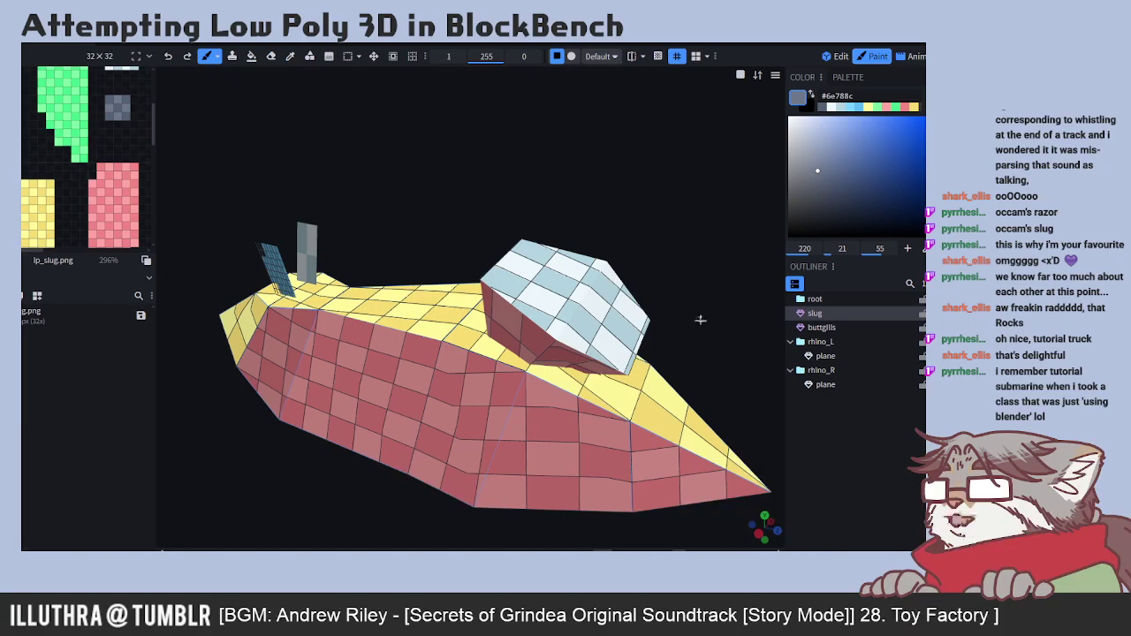
drag(697, 335, 664, 354)
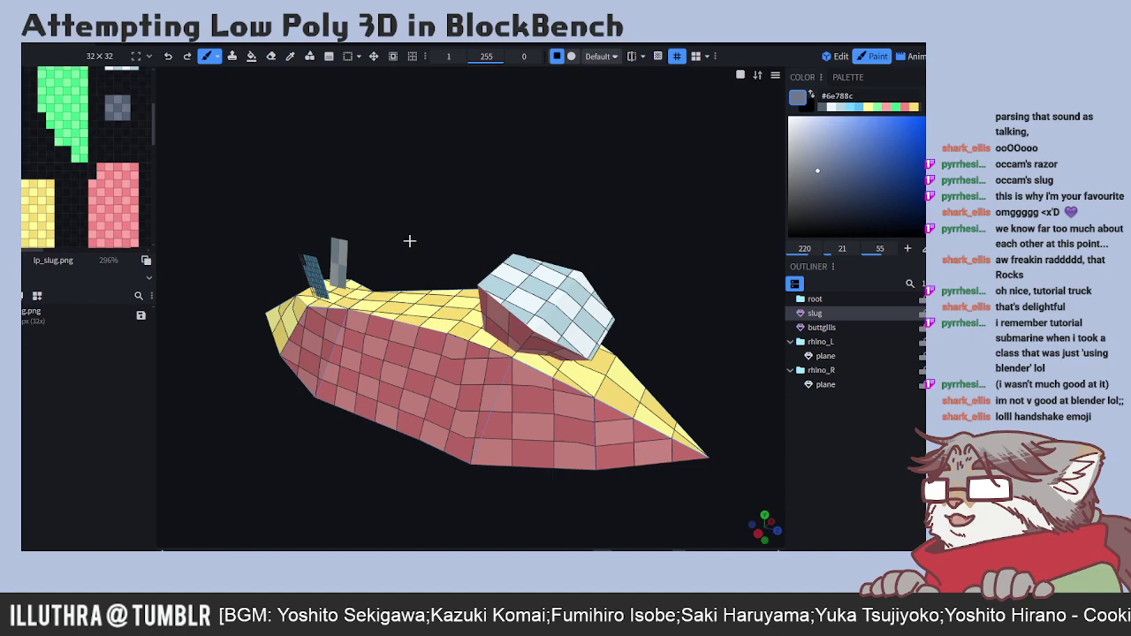
- Open the recent teal sea slug and green sitting bear models to look at them, and return to the low-poly slug
click(57, 39)
mouse_move(146, 51)
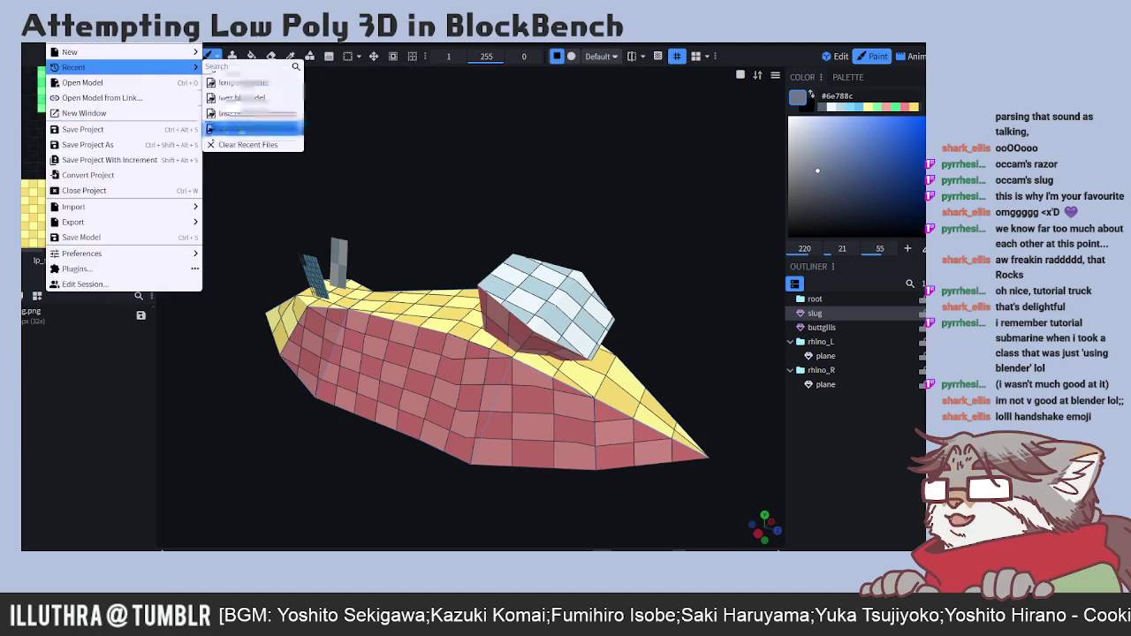
click(239, 98)
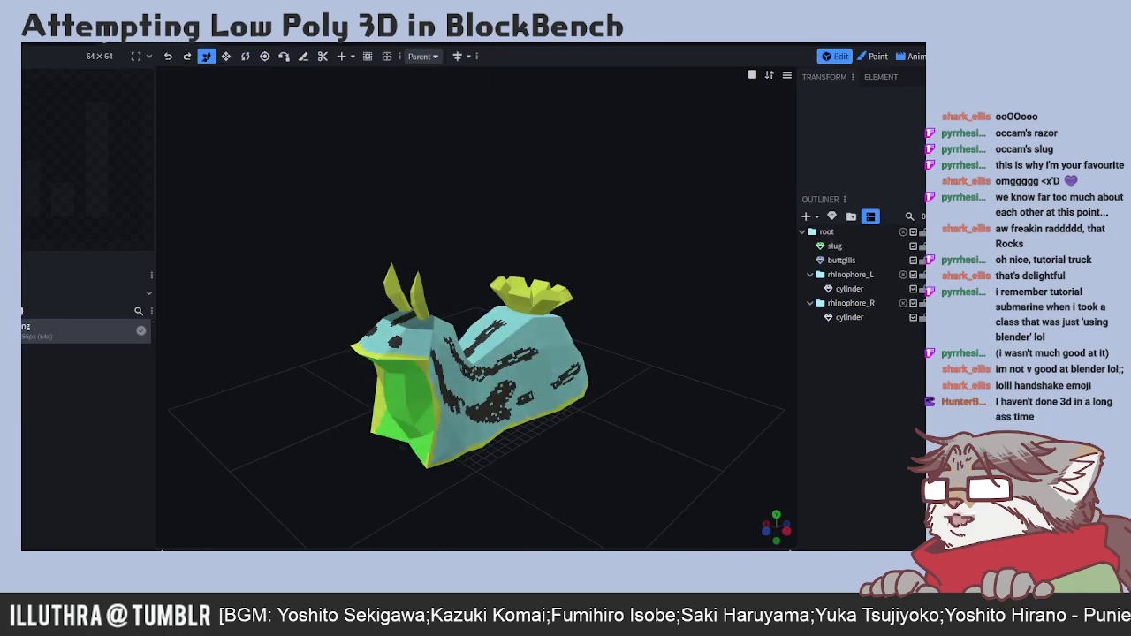
click(57, 36)
mouse_move(79, 67)
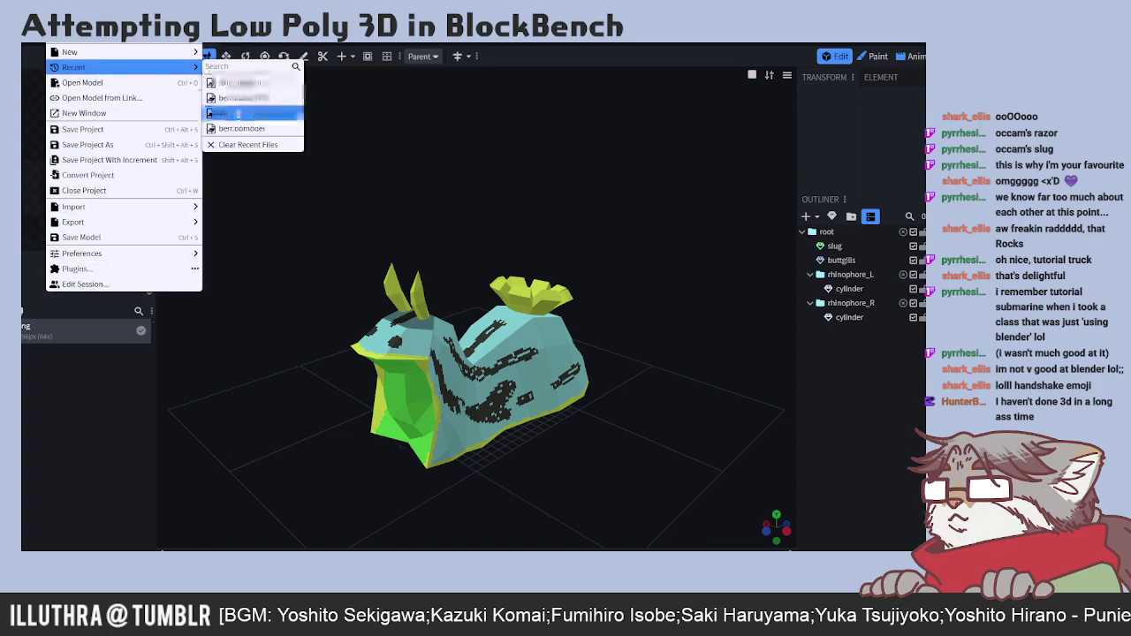
click(251, 129)
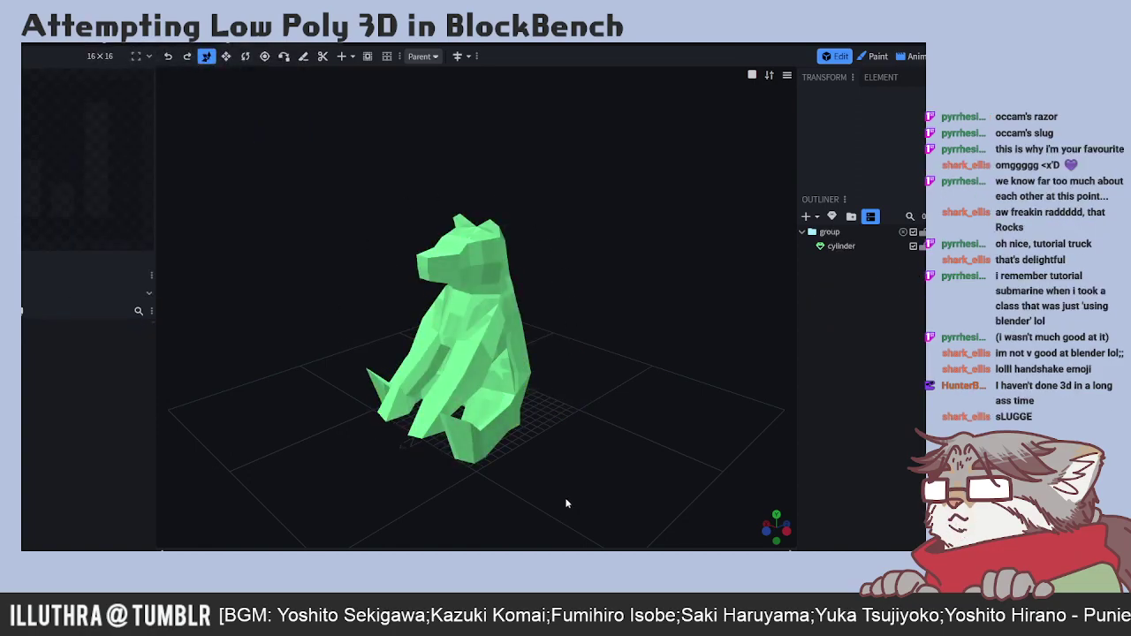
drag(570, 480, 530, 477)
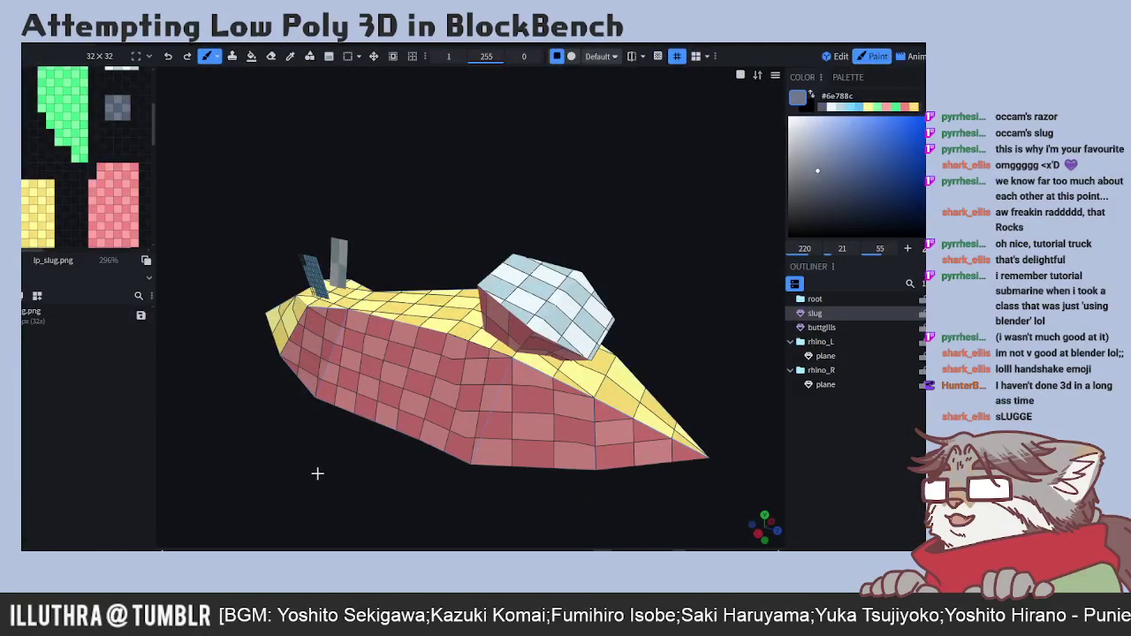
- Switch the slug project to Edit mode and select the front pink side face of the buttgills
mouse_move(317, 474)
mouse_down()
mouse_move(391, 472)
mouse_move(298, 482)
mouse_move(341, 474)
mouse_move(327, 475)
mouse_up()
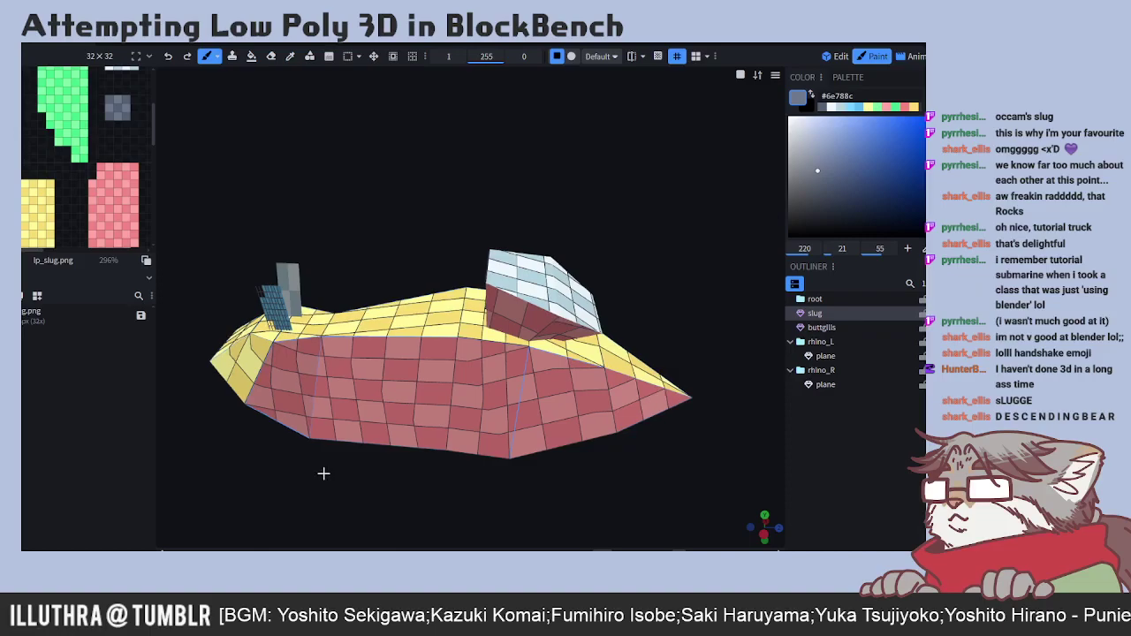
drag(396, 455, 511, 347)
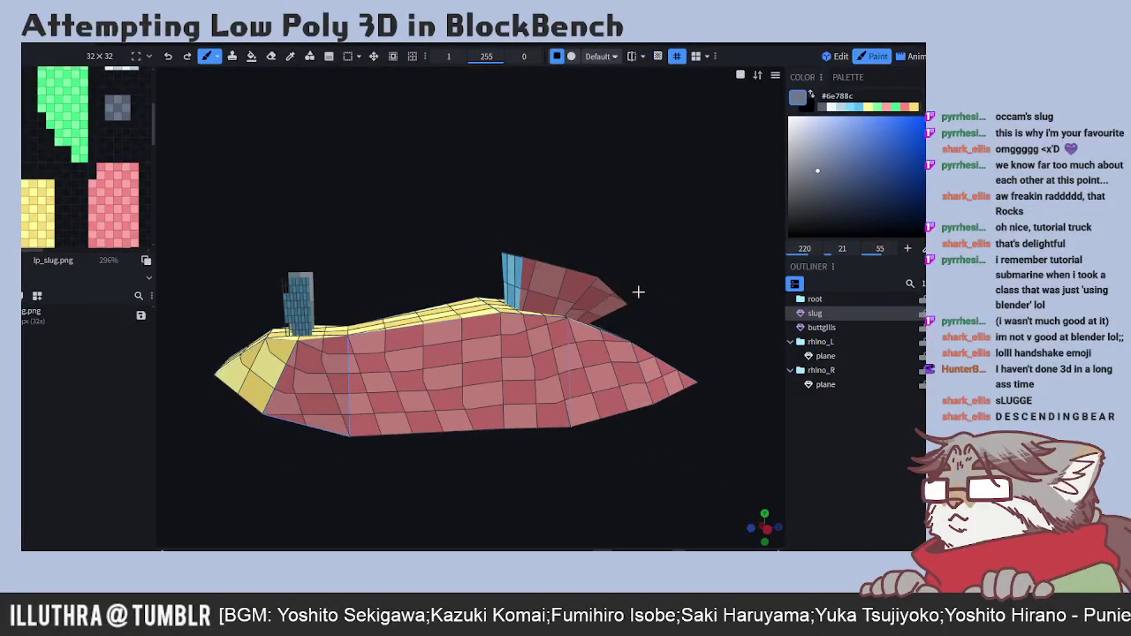
right_drag(621, 294, 581, 320)
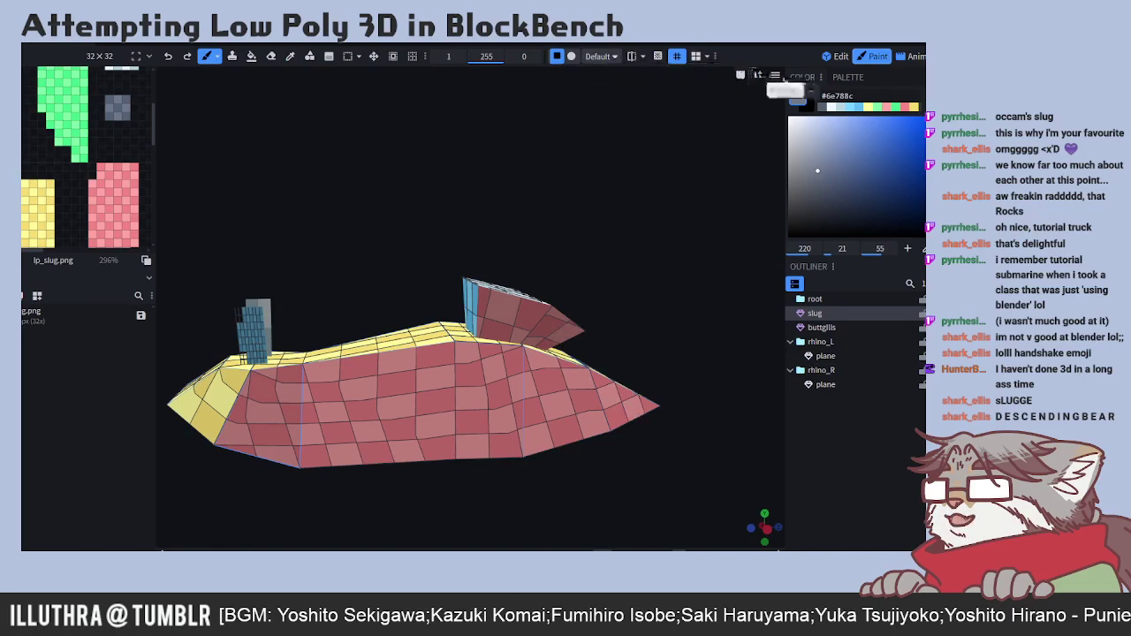
key(Tab)
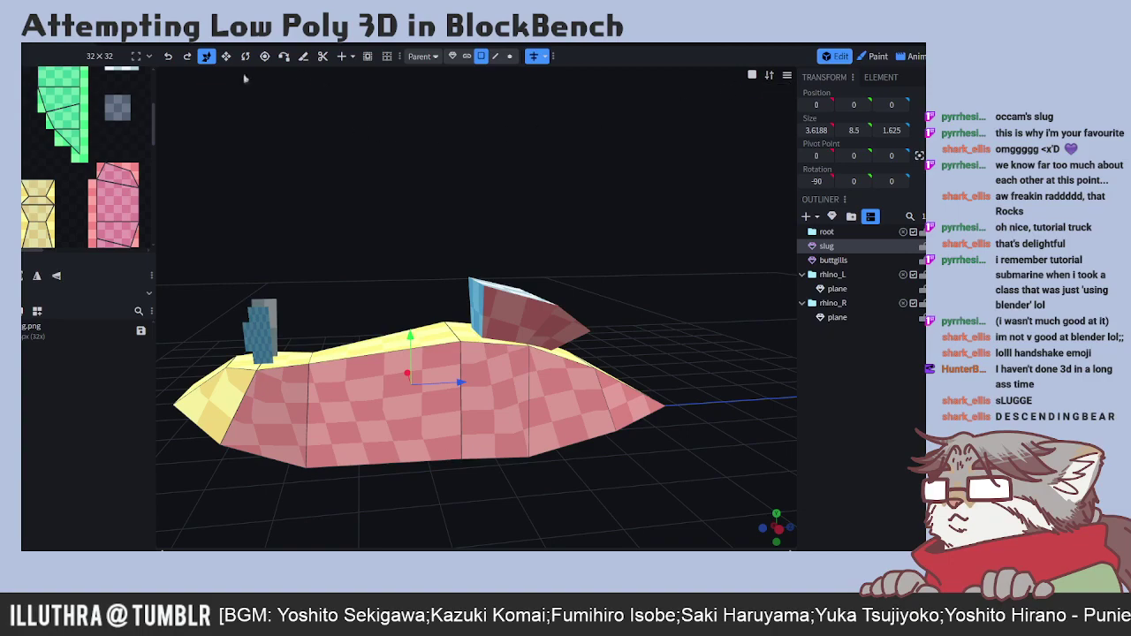
click(506, 313)
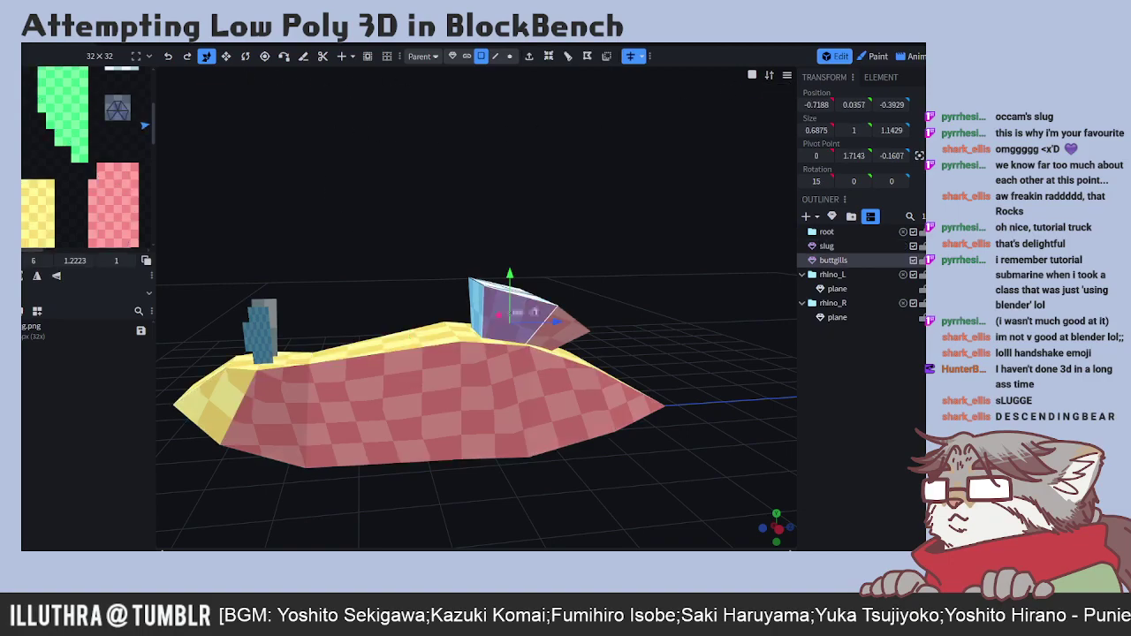
scroll(132, 142, down, 5)
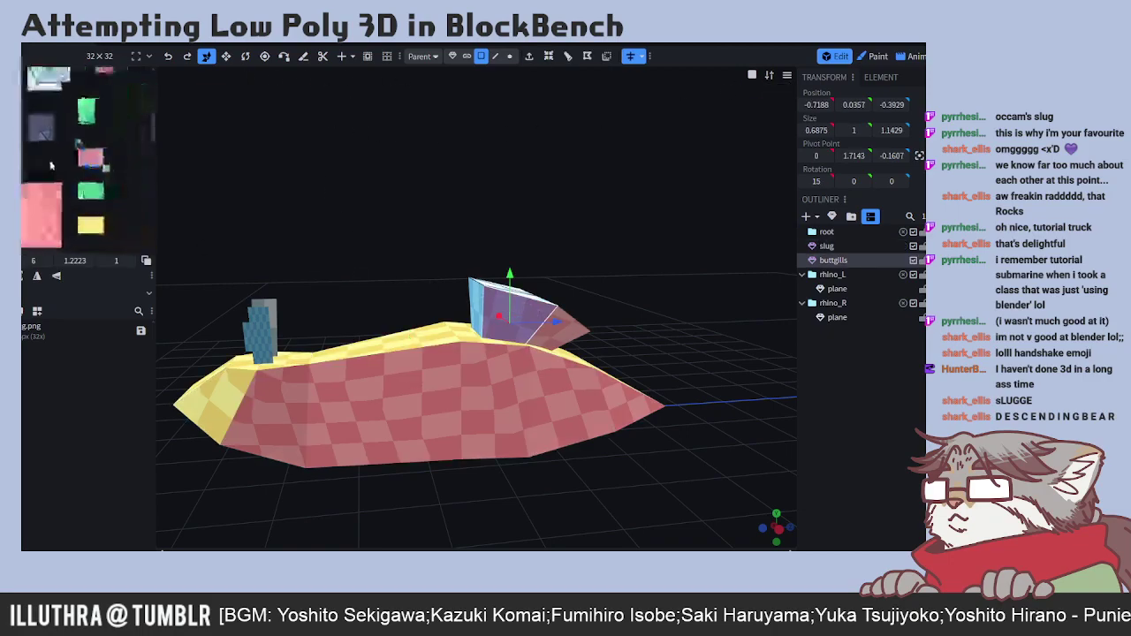
right_click(115, 175)
click(124, 182)
scroll(94, 185, up, 2)
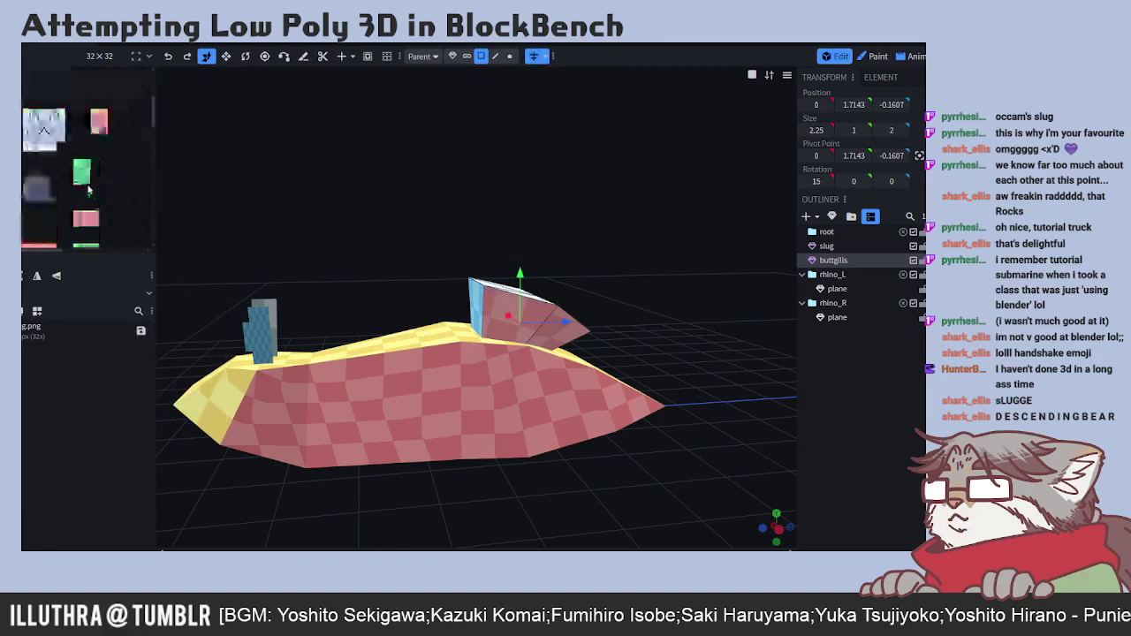
scroll(96, 190, down, 3)
click(90, 169)
right_click(84, 166)
key(Escape)
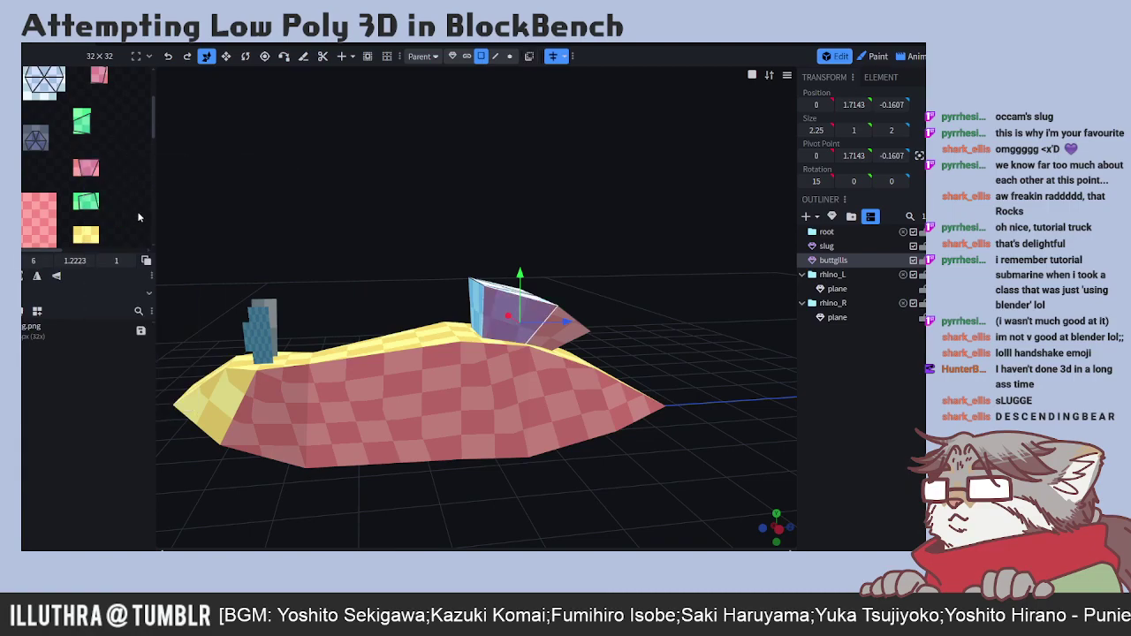
- Snap the front pink buttgills face's UV to pixels and try moving its upper-left vertex outward for a width of 1.5
scroll(95, 157, up, 4)
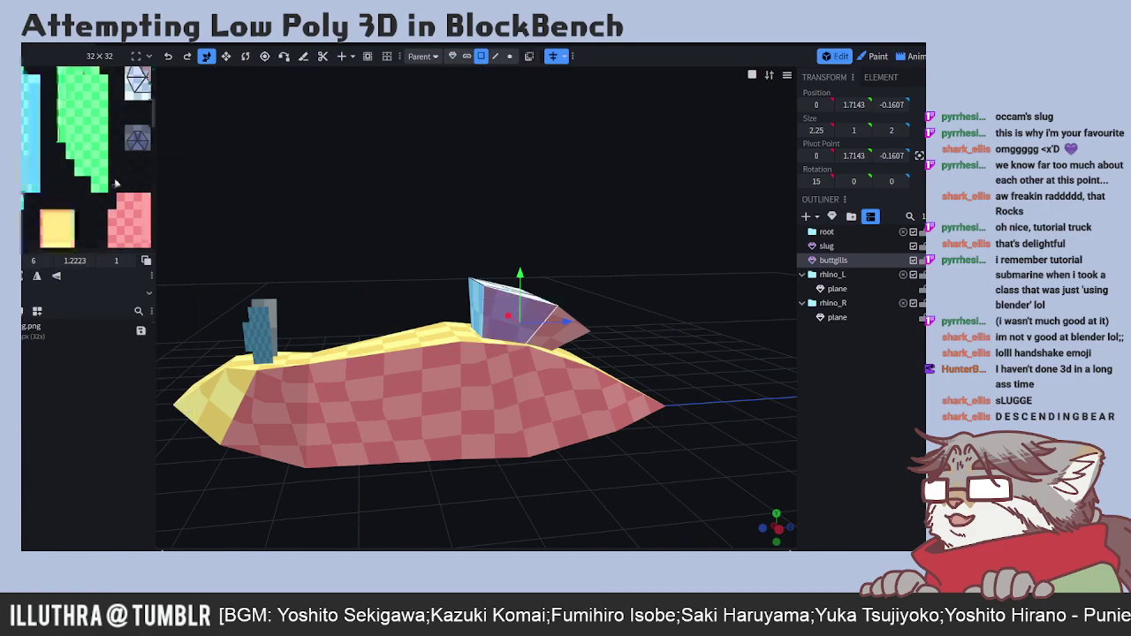
click(133, 160)
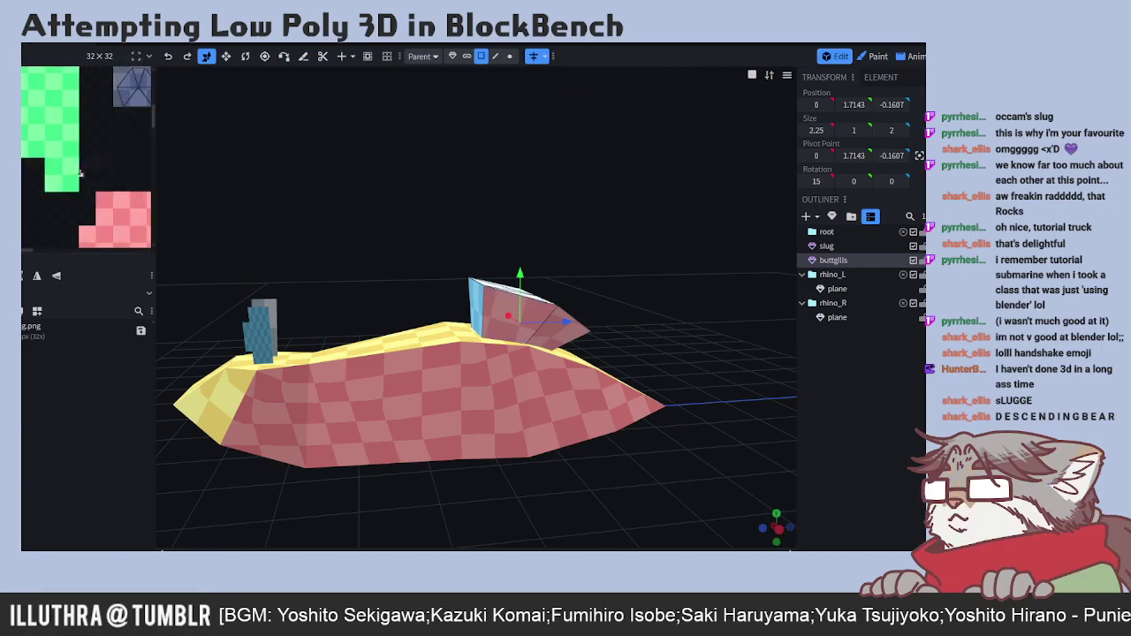
right_click(95, 164)
scroll(134, 152, down, 3)
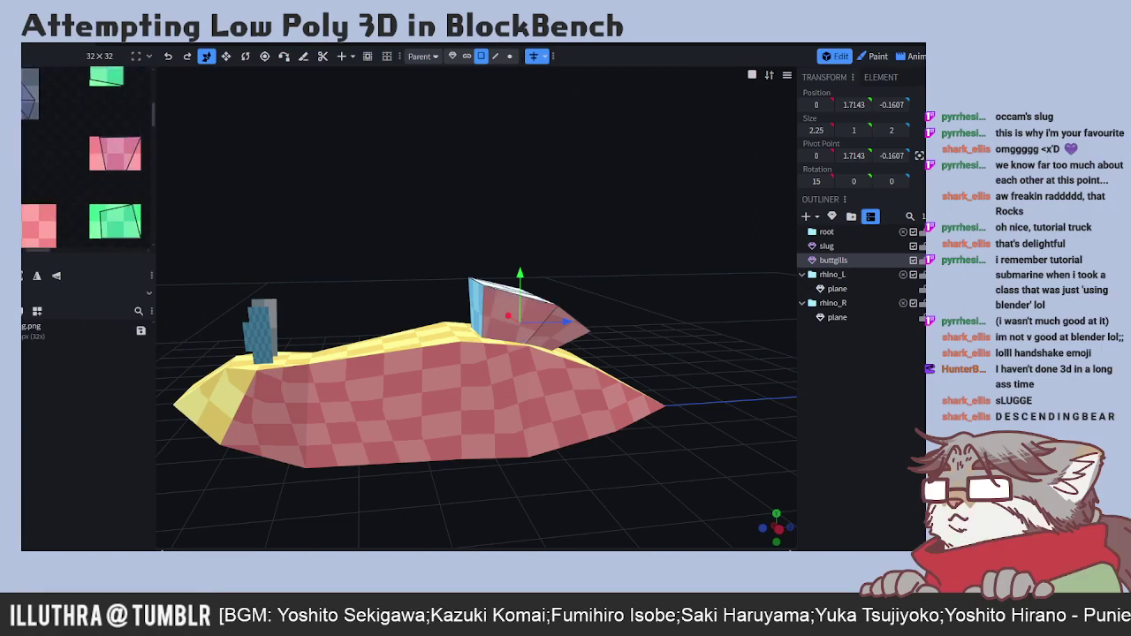
click(100, 172)
right_click(97, 161)
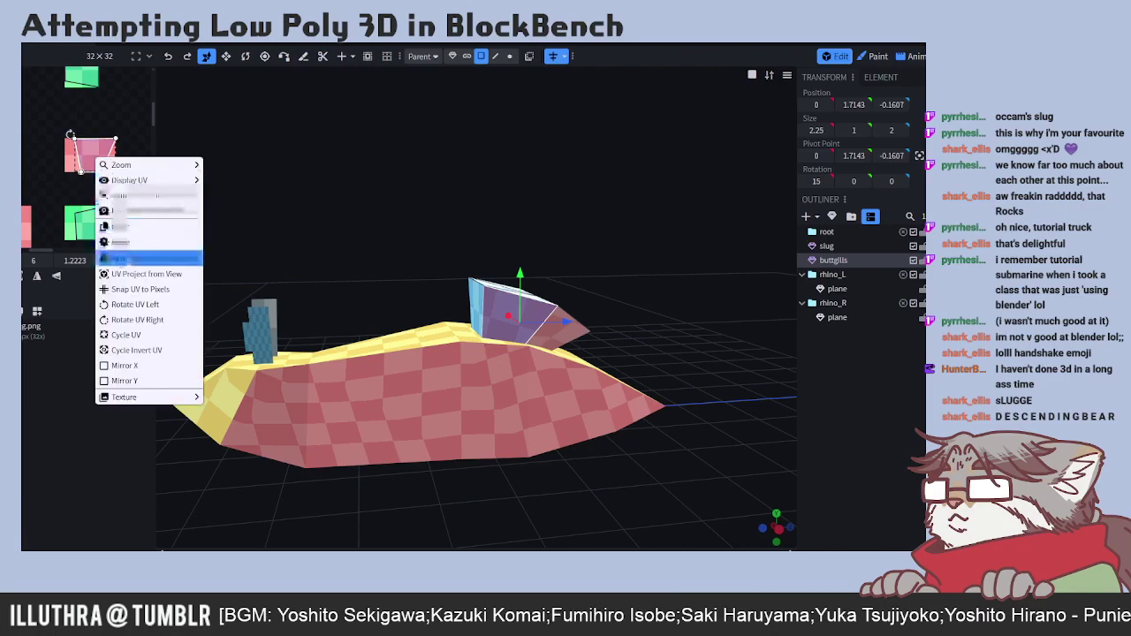
click(134, 289)
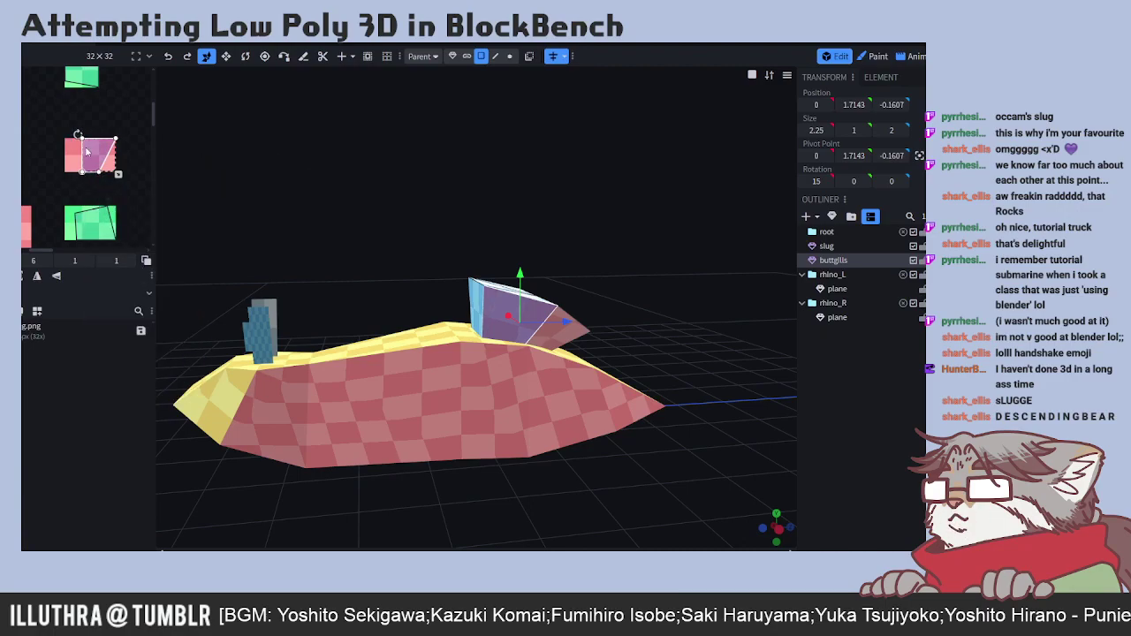
drag(79, 137, 70, 143)
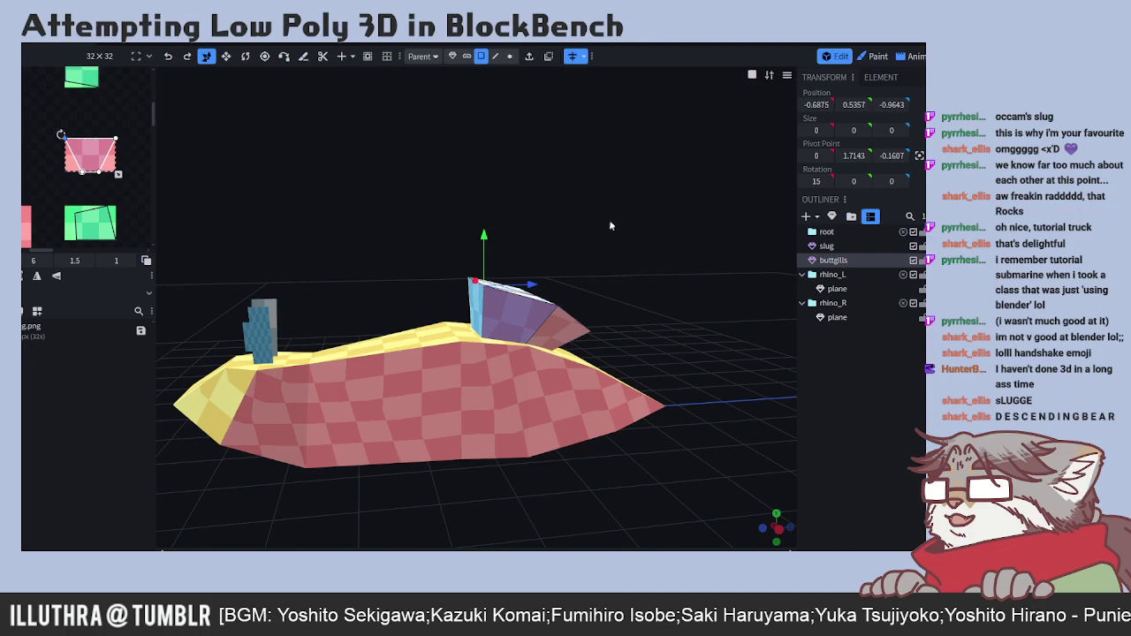
drag(610, 226, 615, 253)
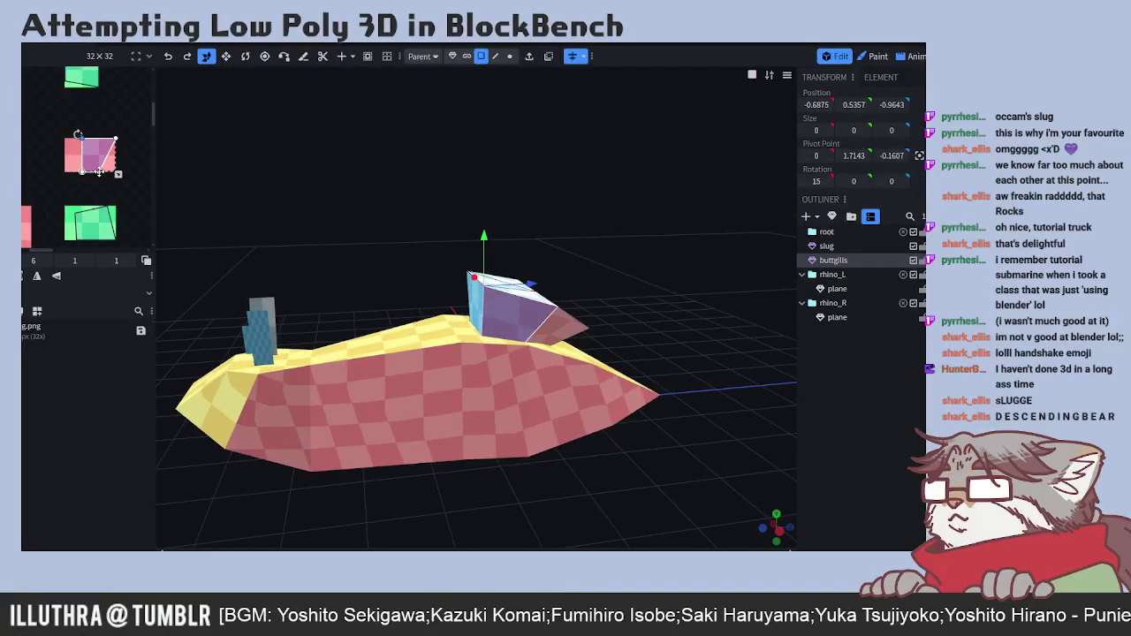
- Select the rear pink side face of the buttgills and snap its UV to pixels
click(528, 309)
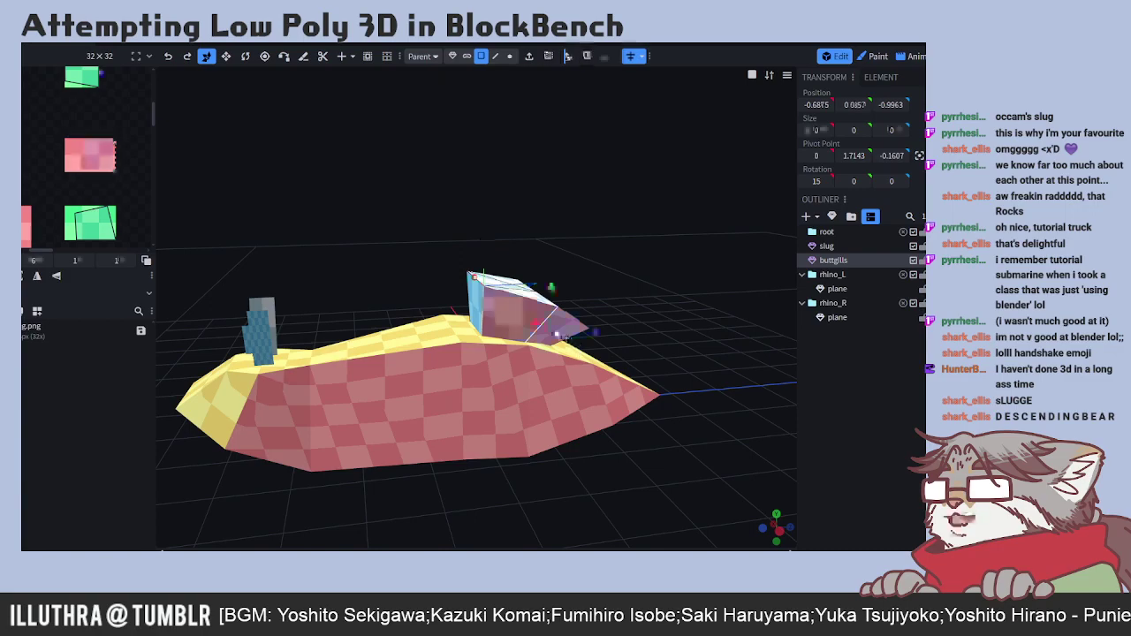
drag(122, 91, 89, 189)
right_click(66, 142)
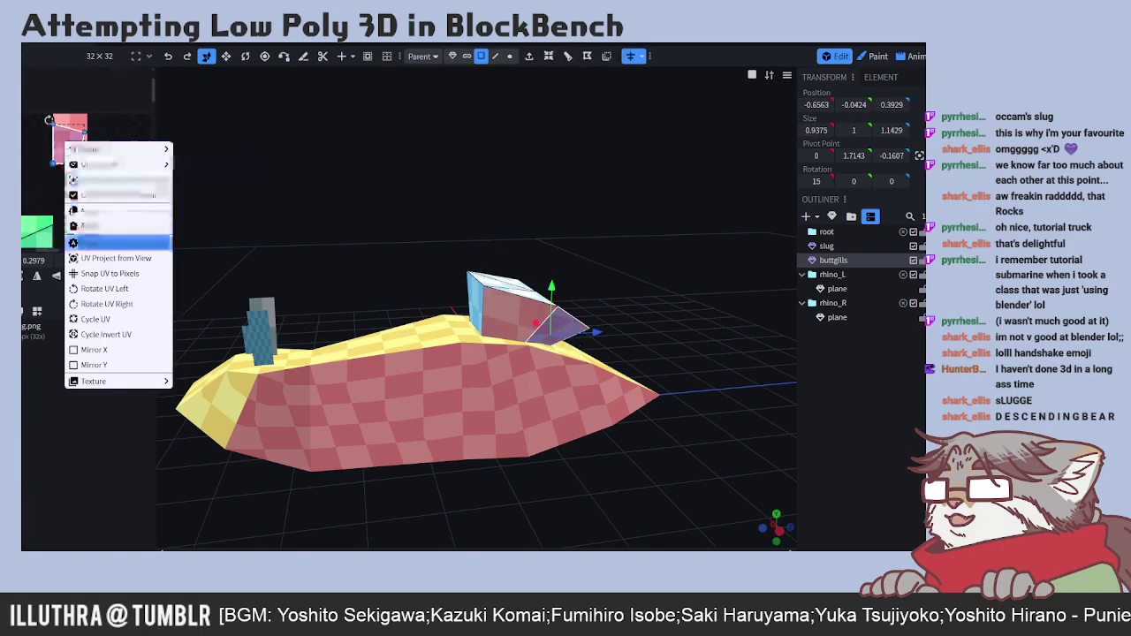
click(100, 289)
- Shift both lower UV vertices of the rear pink face one pixel to the right, reversing the piece's slant
drag(637, 311, 595, 279)
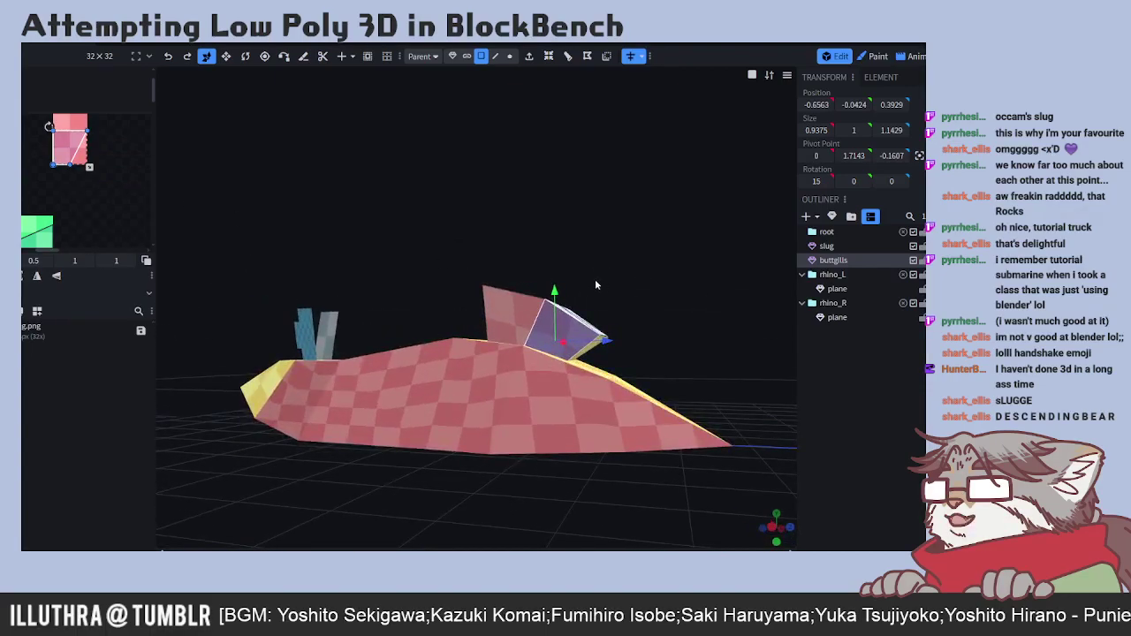
click(72, 166)
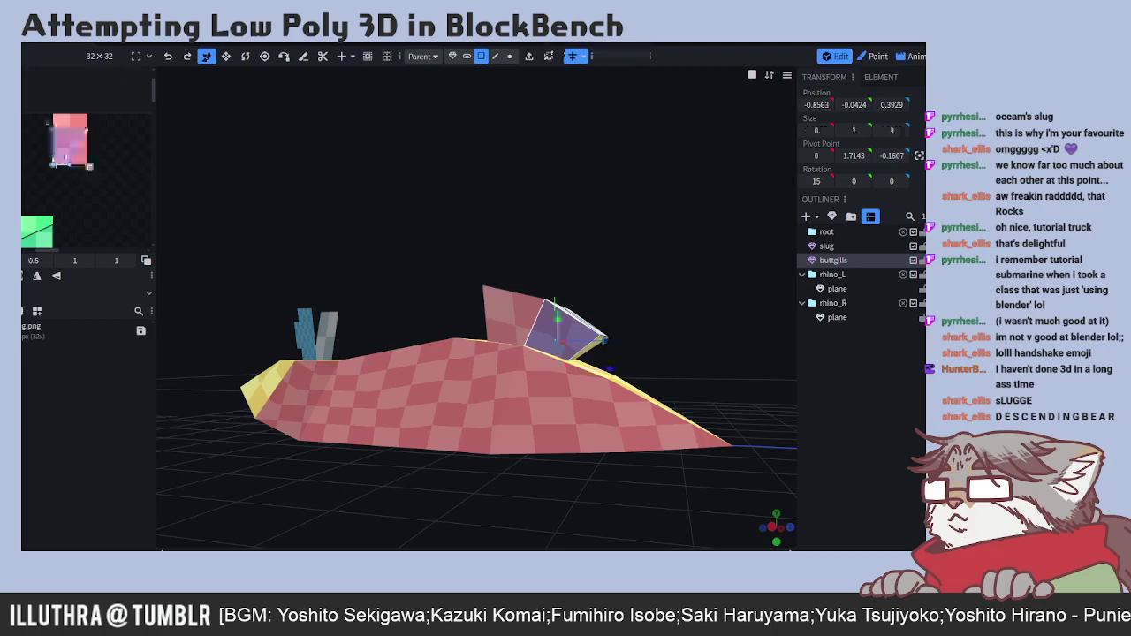
click(53, 164)
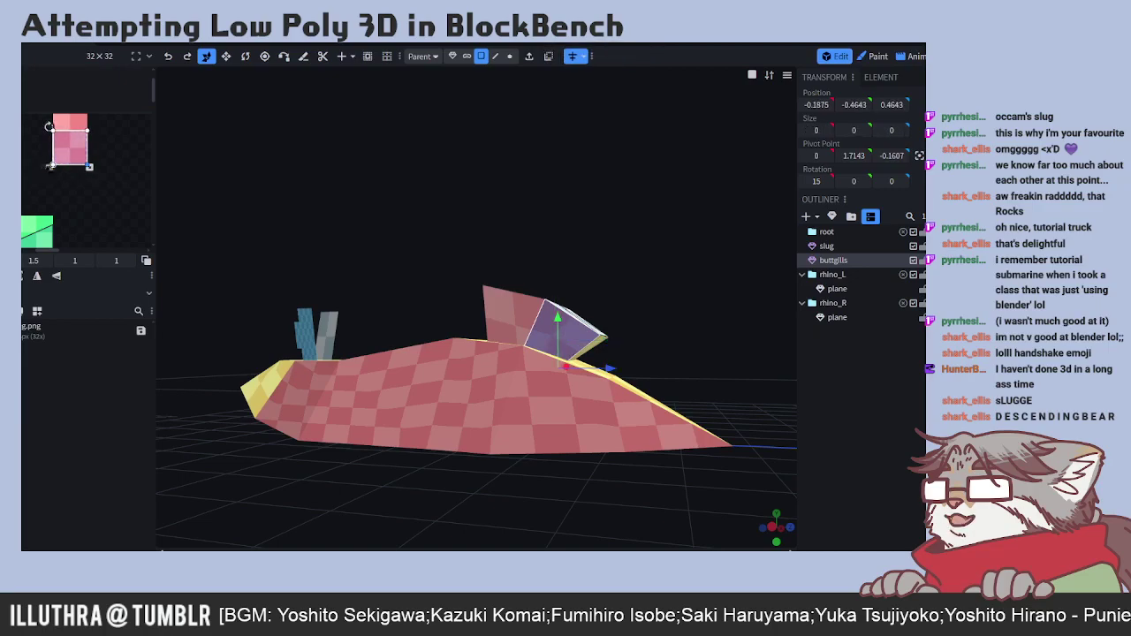
drag(51, 164, 66, 169)
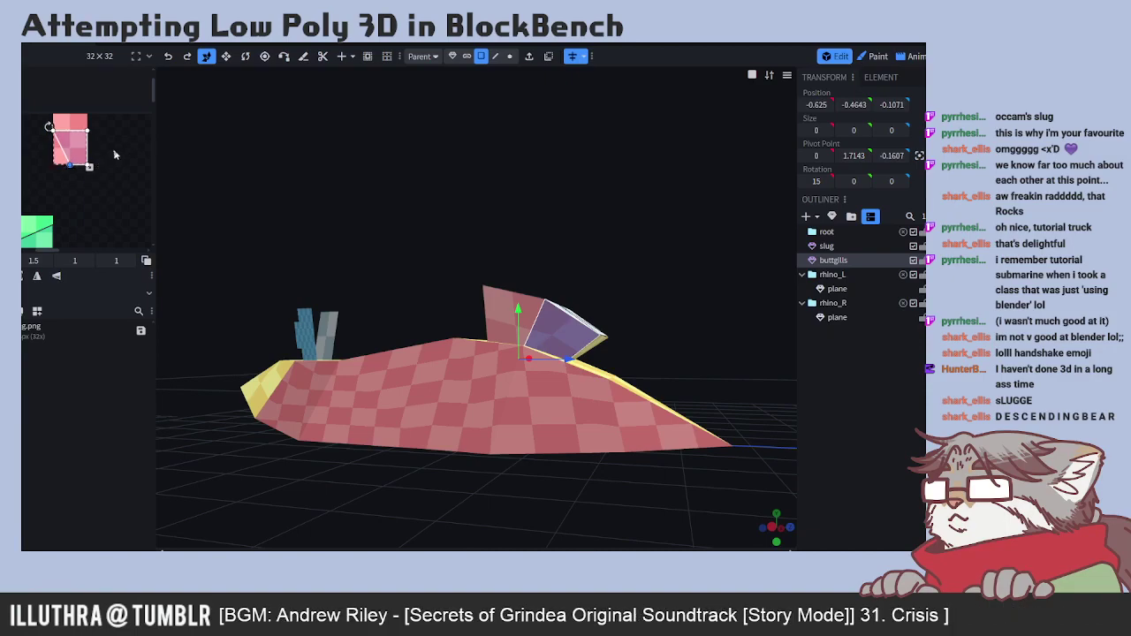
- Select the yellow rear face of the buttgills and snap its UV to pixels
drag(699, 344, 574, 317)
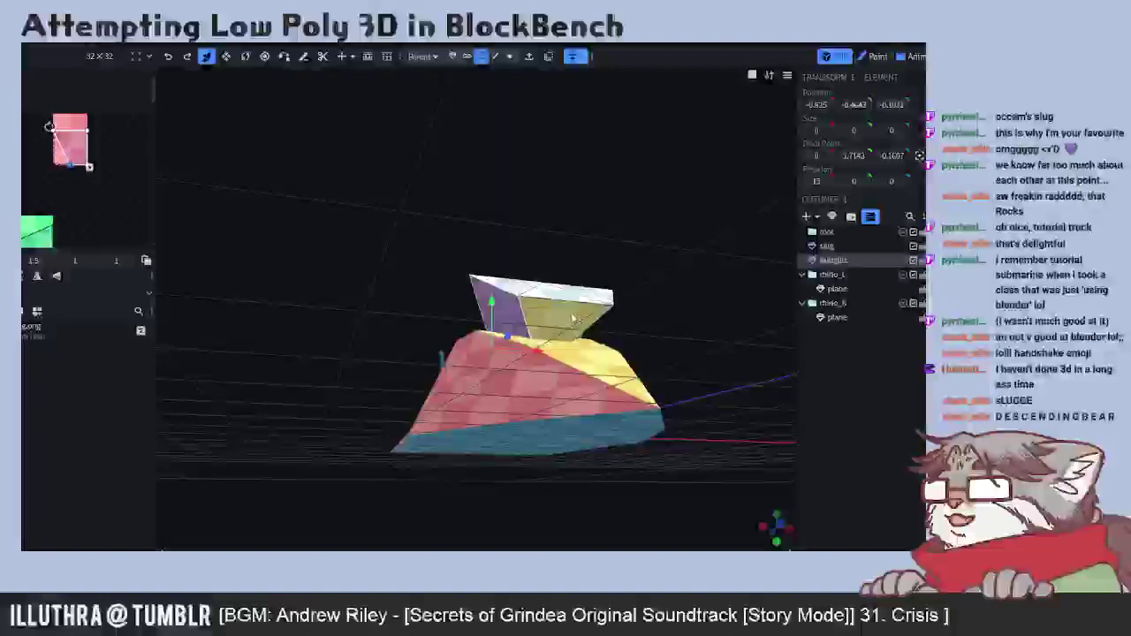
click(572, 316)
mouse_move(666, 311)
mouse_down()
mouse_move(684, 310)
mouse_move(662, 318)
mouse_up()
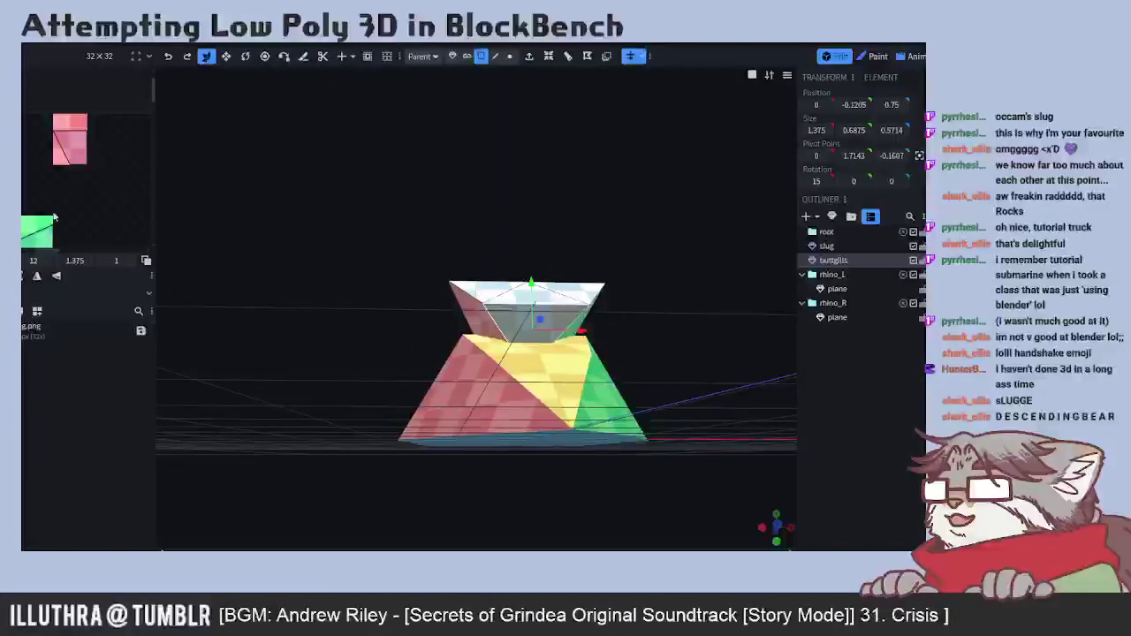
scroll(110, 132, down, 5)
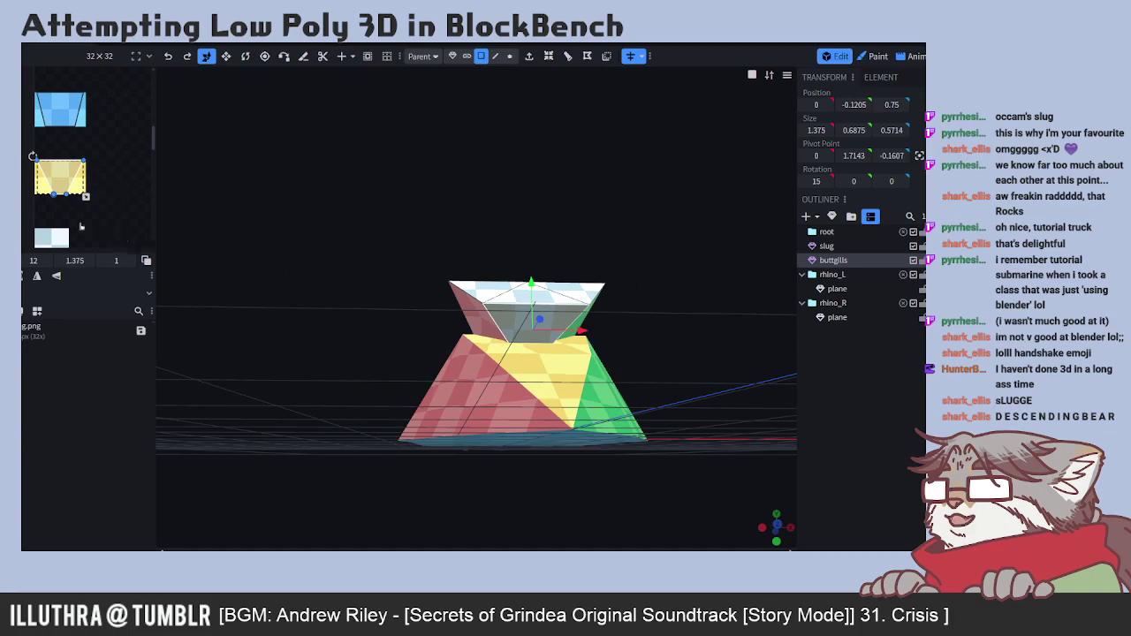
right_click(62, 176)
click(93, 290)
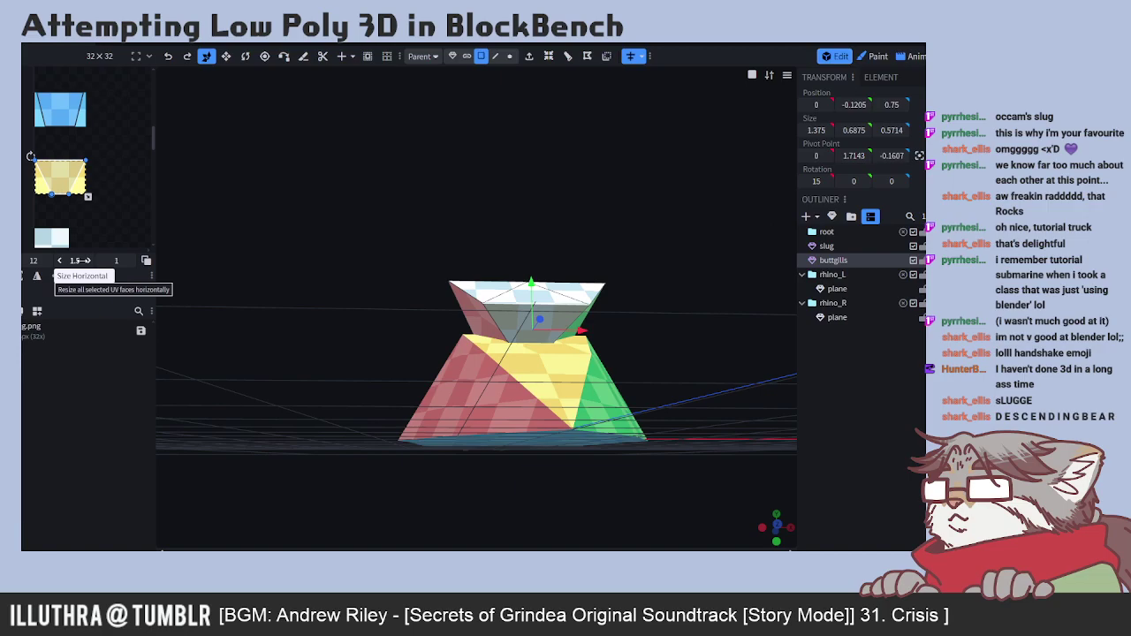
drag(321, 303, 205, 322)
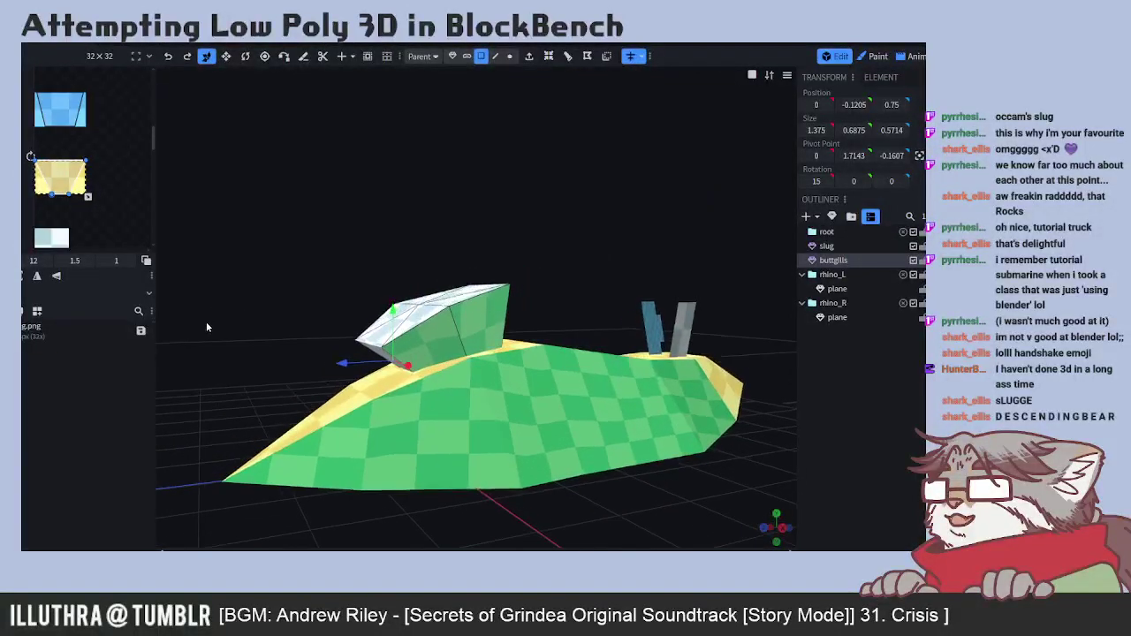
- Select the front green side face of the buttgills and snap its UV to pixels
drag(275, 353, 300, 343)
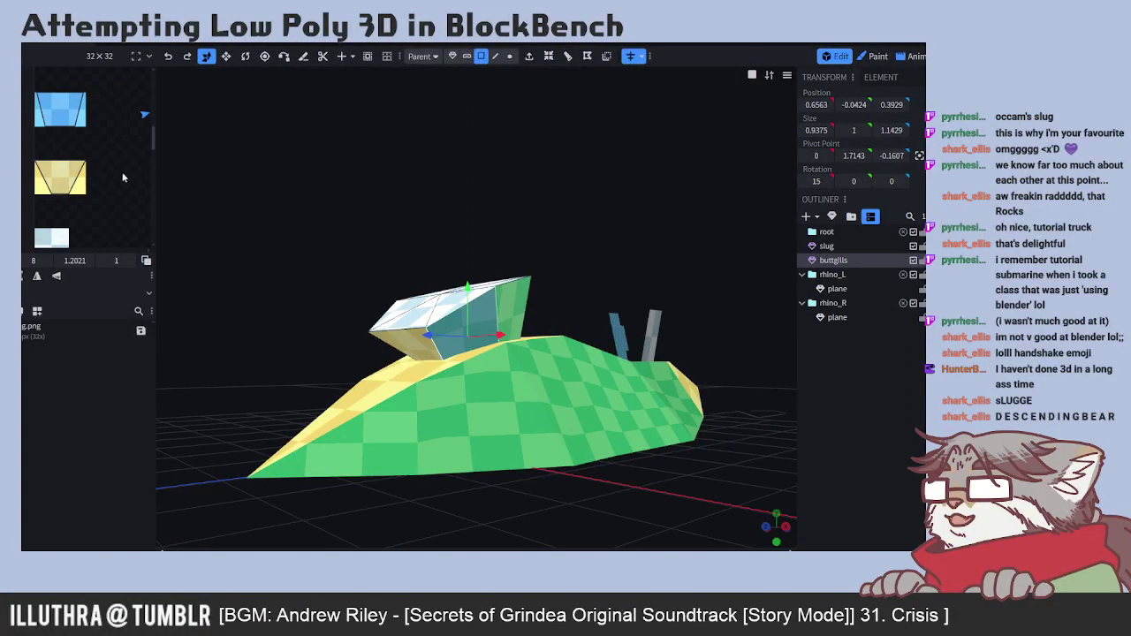
scroll(124, 178, up, 3)
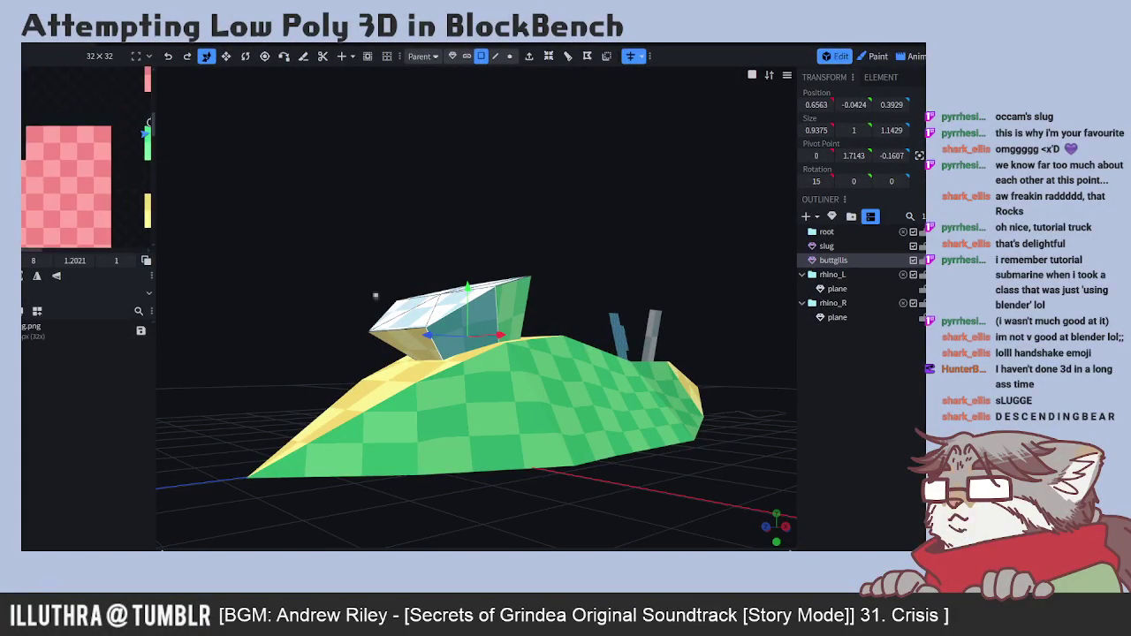
click(515, 296)
drag(609, 272, 207, 269)
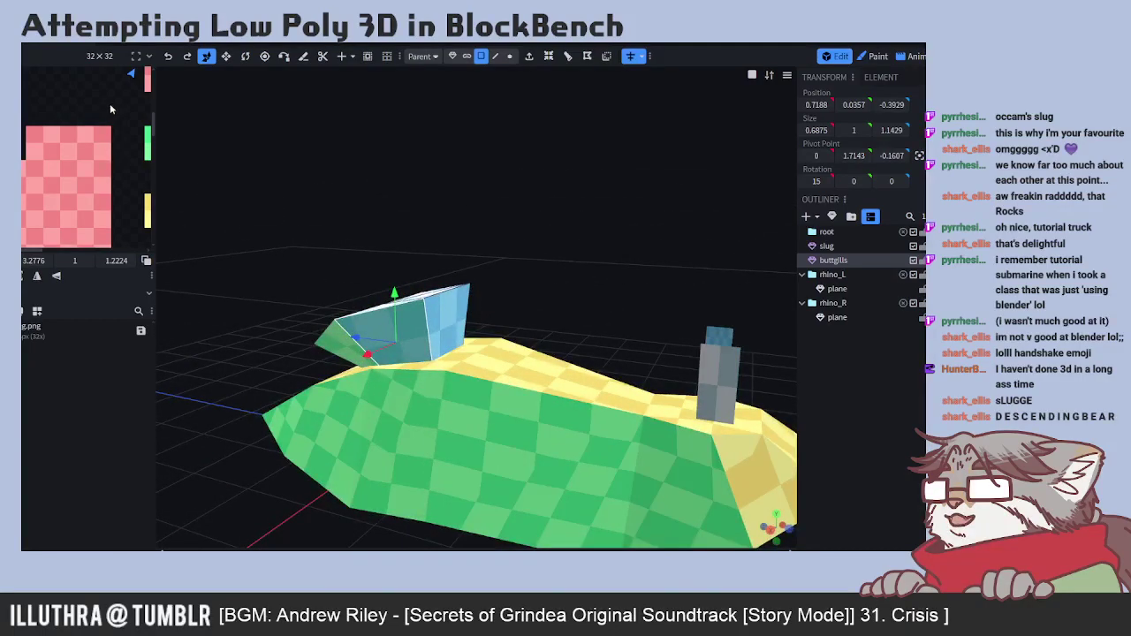
scroll(116, 112, down, 3)
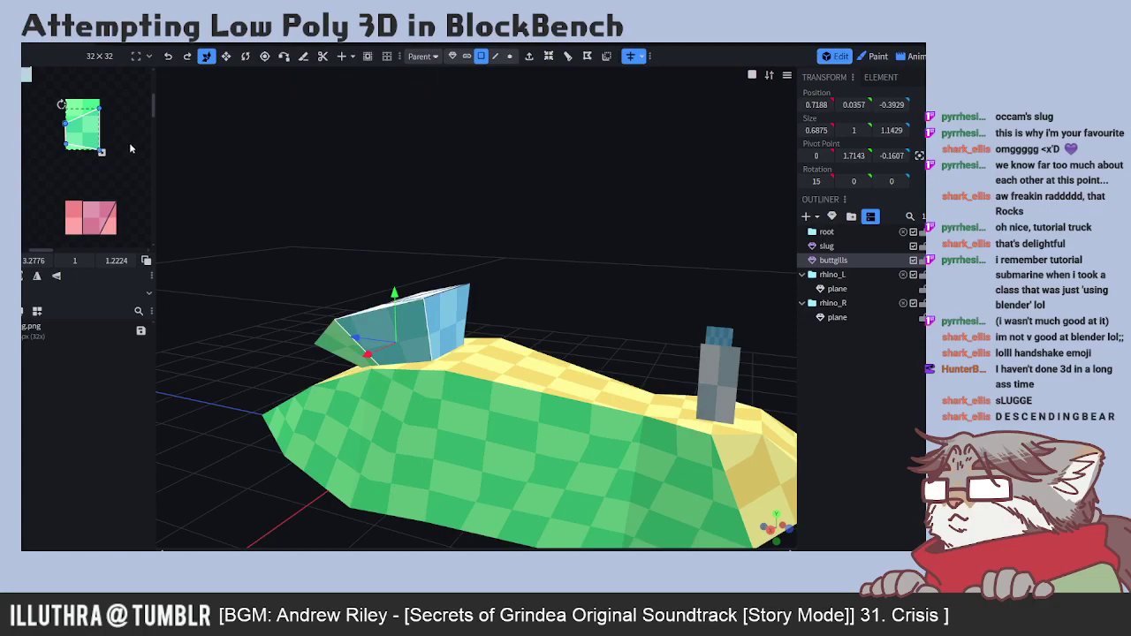
scroll(129, 143, up, 2)
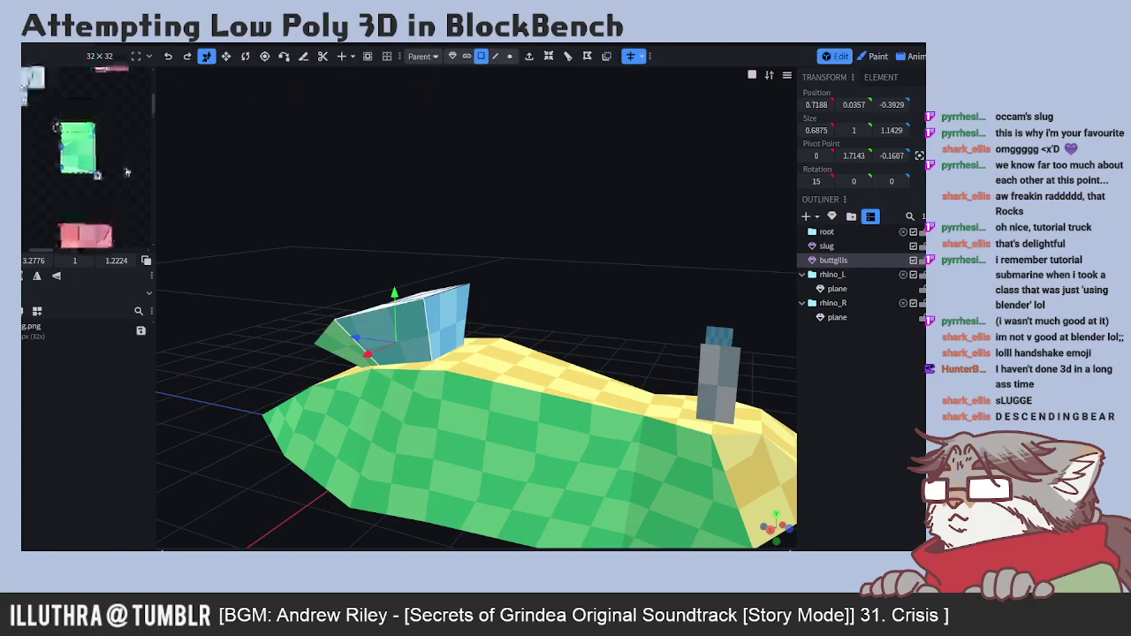
right_click(82, 152)
click(105, 291)
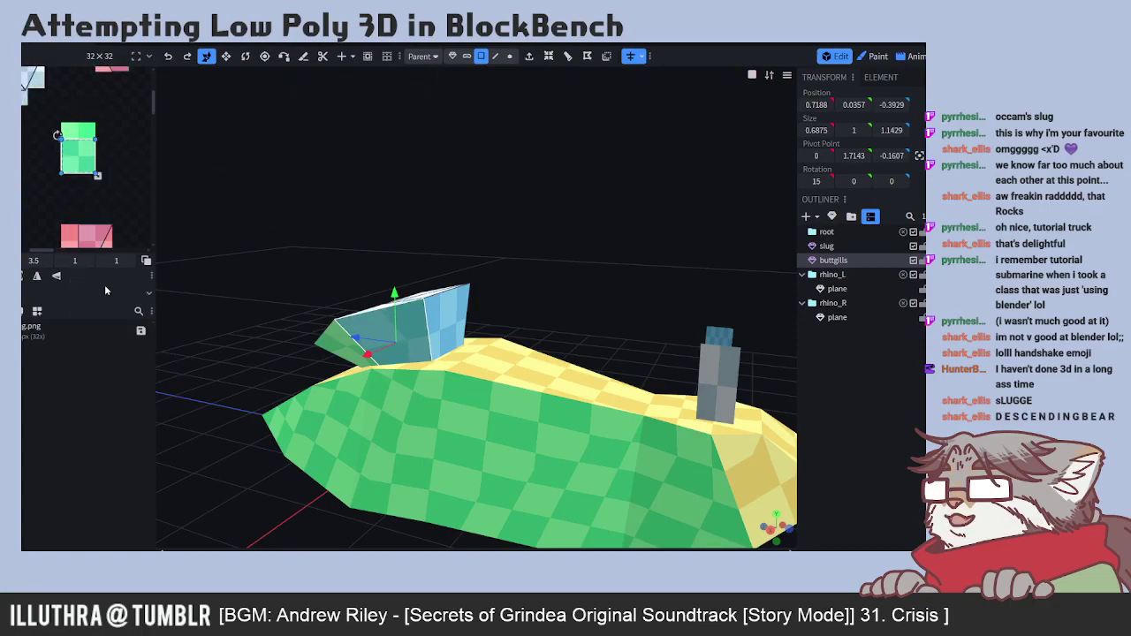
- Move the front green side face's lower-left UV vertex up one pixel to slant the piece's lower edge
scroll(88, 150, down, 2)
drag(48, 159, 64, 161)
click(63, 161)
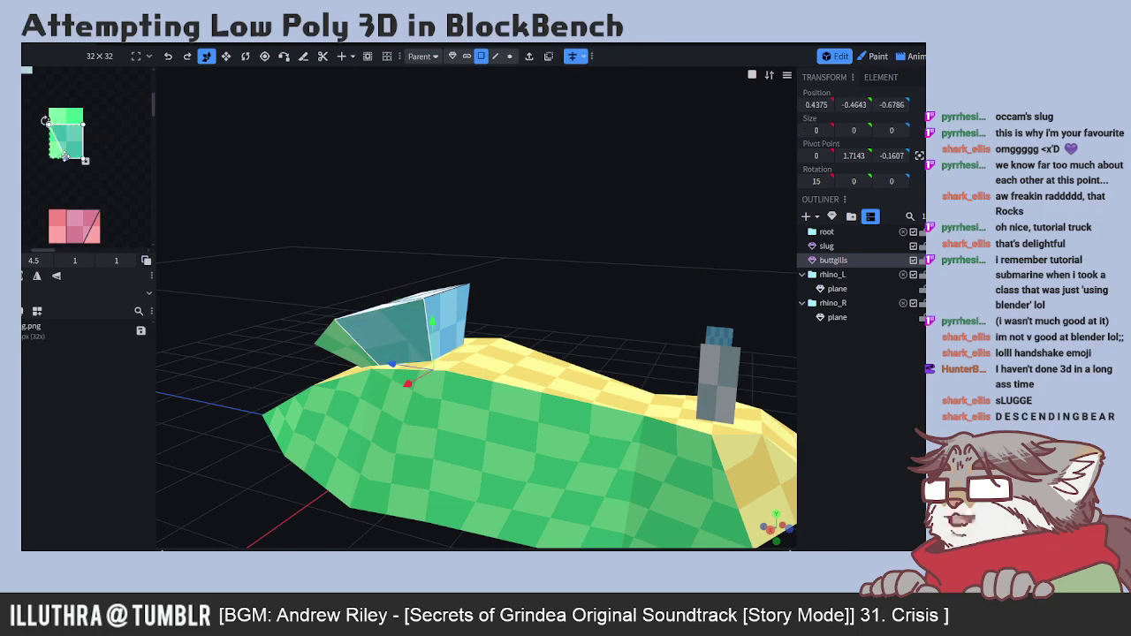
click(83, 160)
click(83, 124)
click(48, 123)
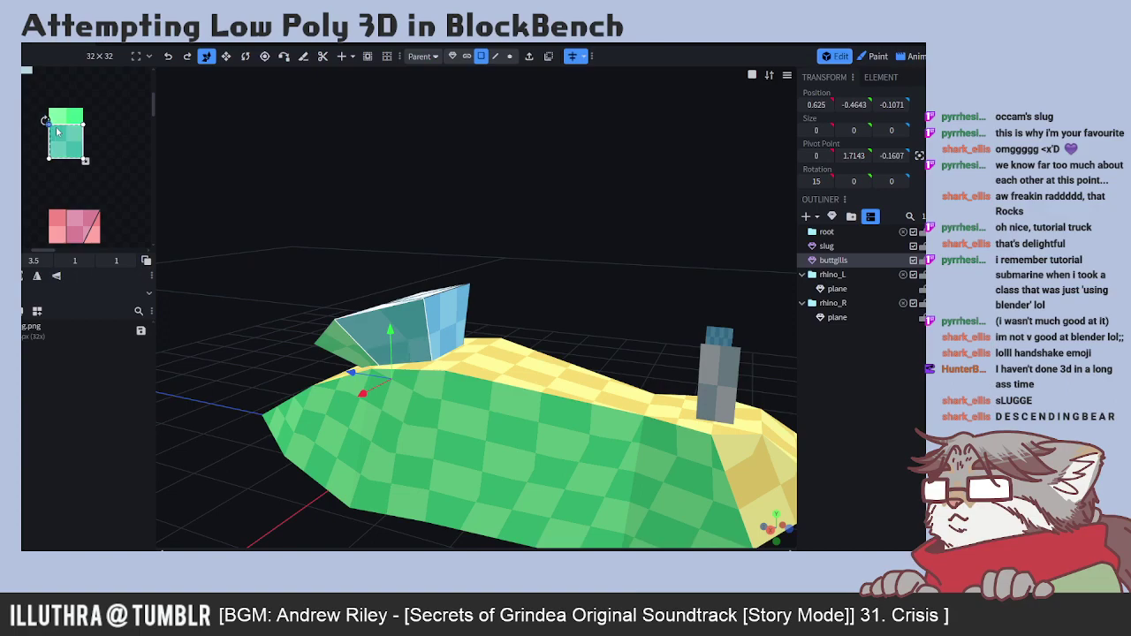
click(49, 140)
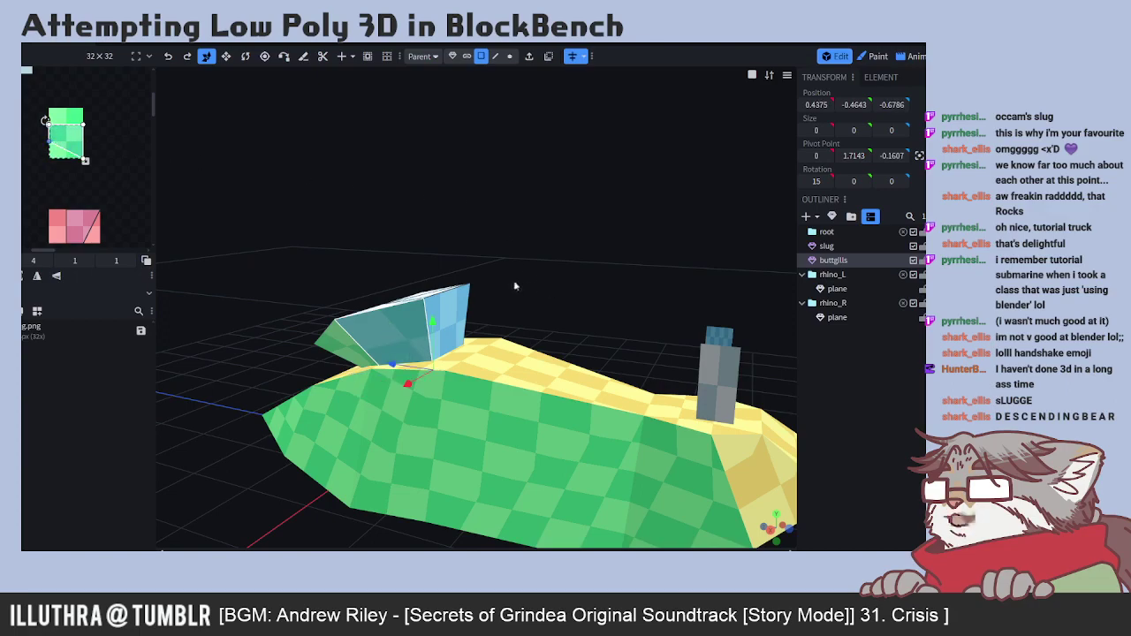
- Select the rear green side face of the buttgills and snap its UV to pixels
drag(520, 288, 524, 292)
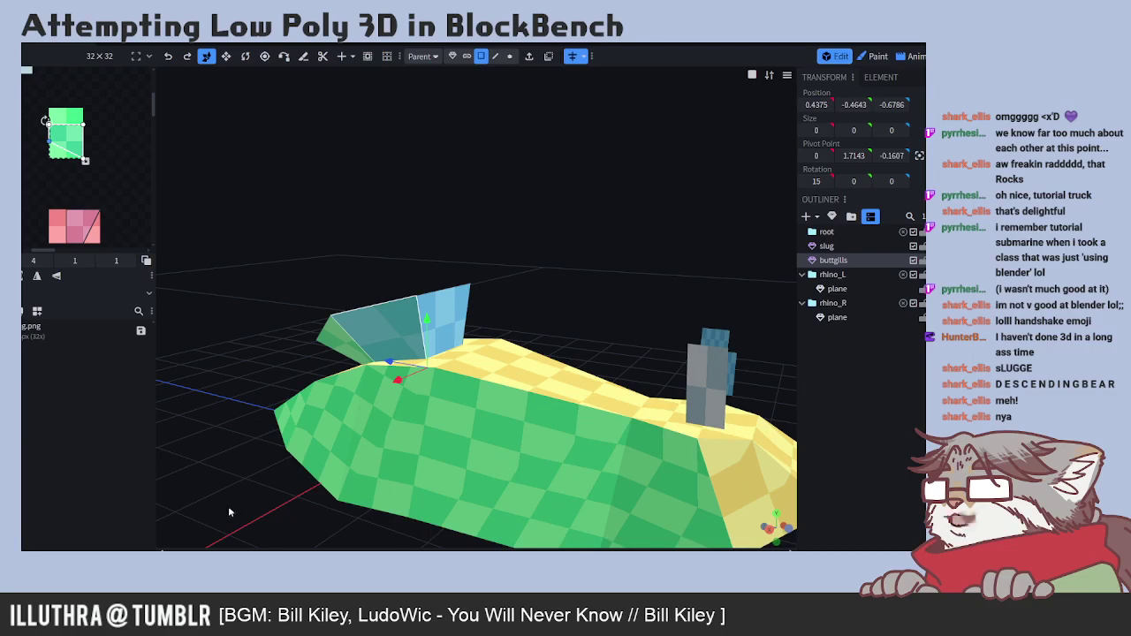
drag(228, 509, 415, 371)
click(433, 350)
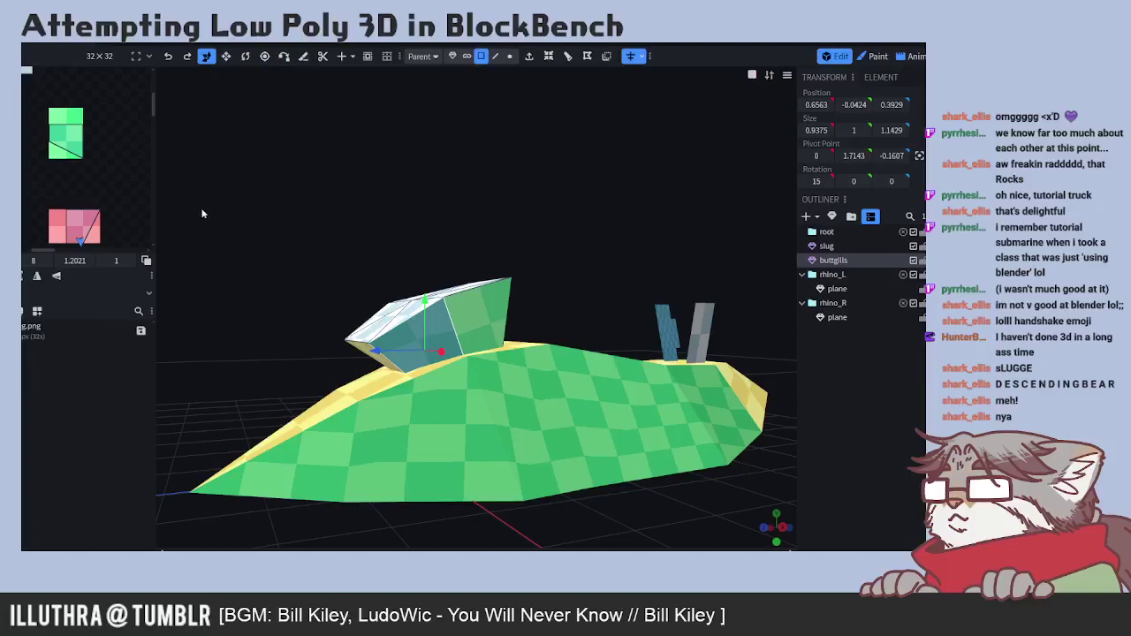
scroll(79, 168, down, 1)
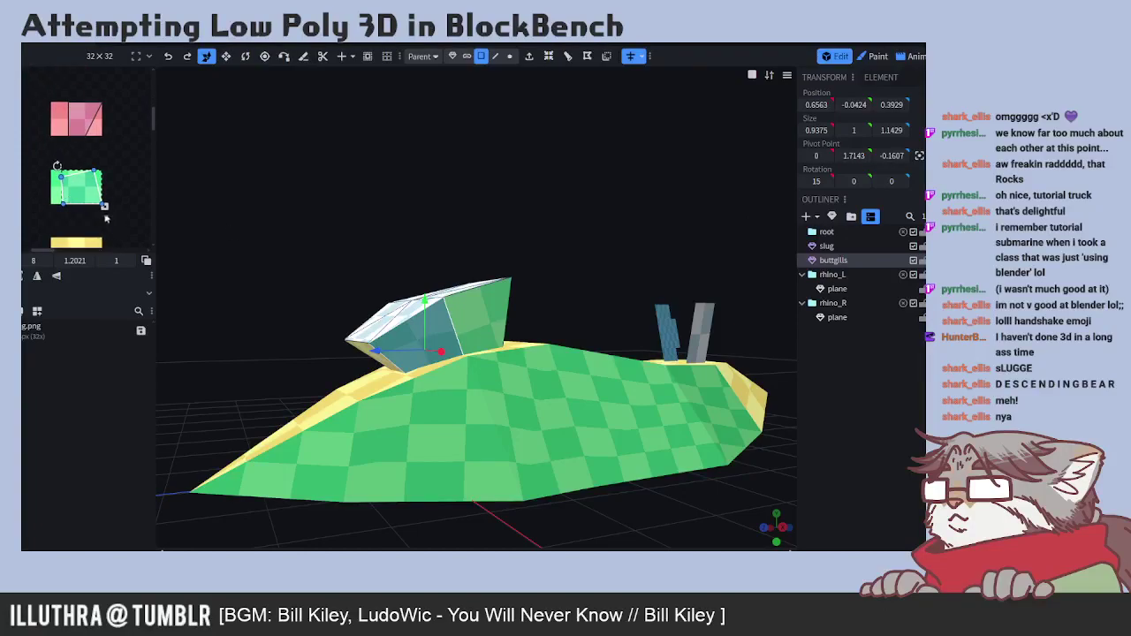
right_click(87, 187)
click(114, 305)
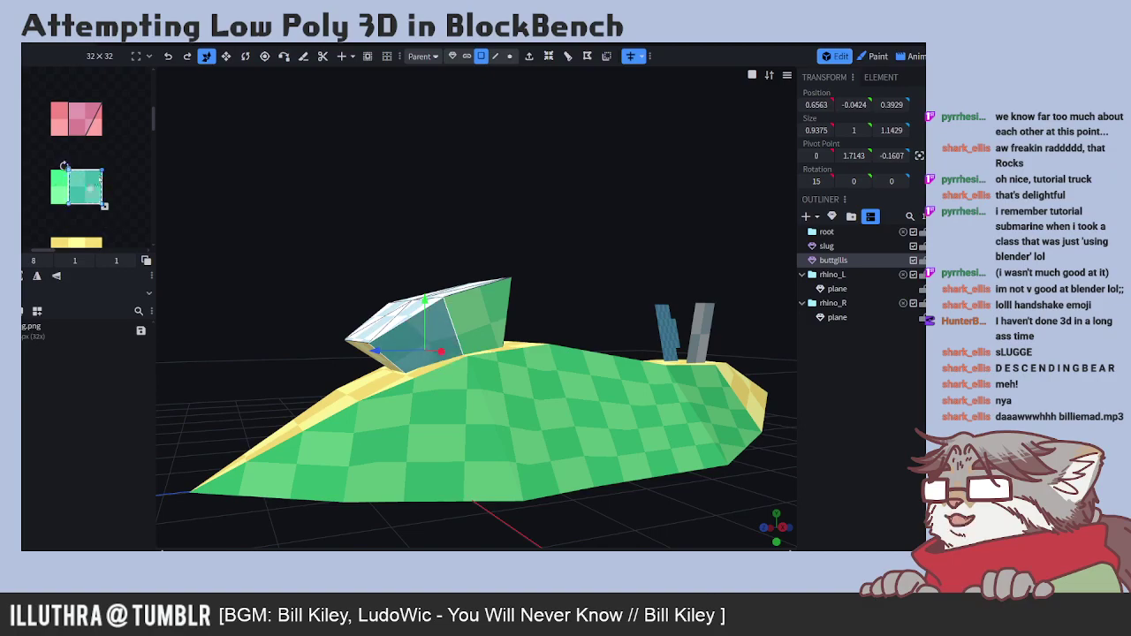
- Try the rear green face's UV corners, keeping the lower-left vertex moved one pixel up
click(101, 169)
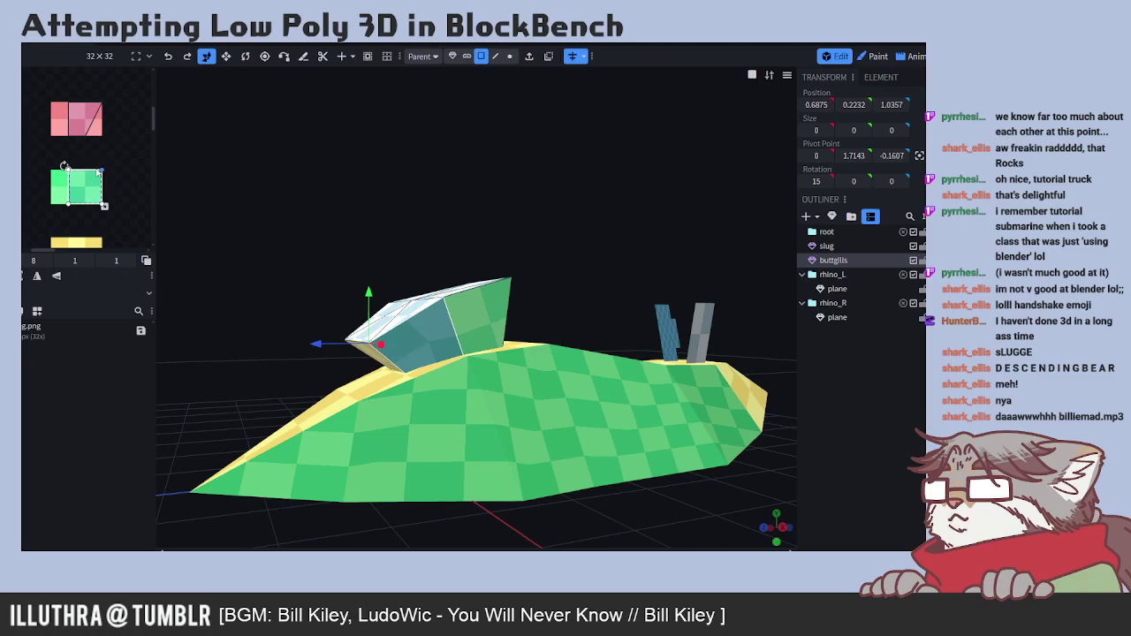
click(85, 169)
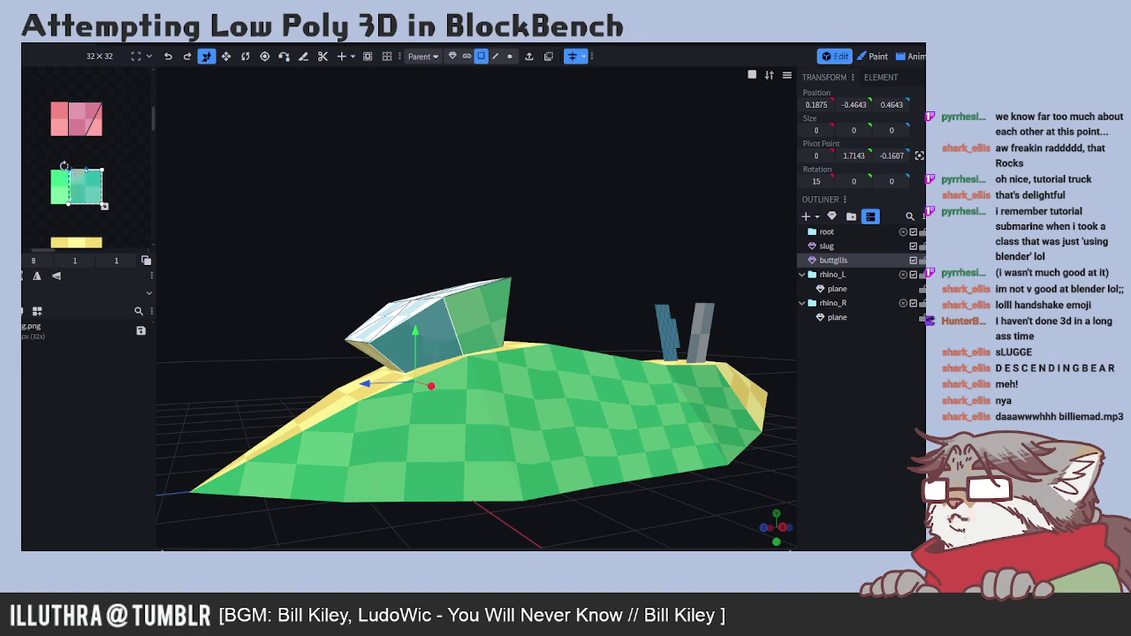
click(65, 202)
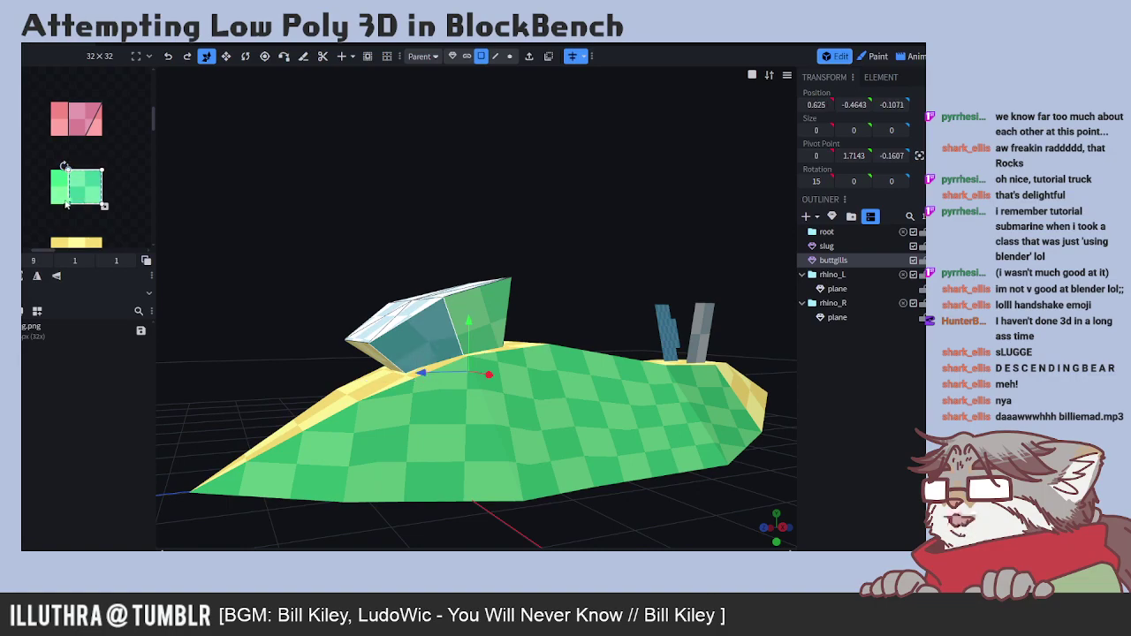
click(100, 192)
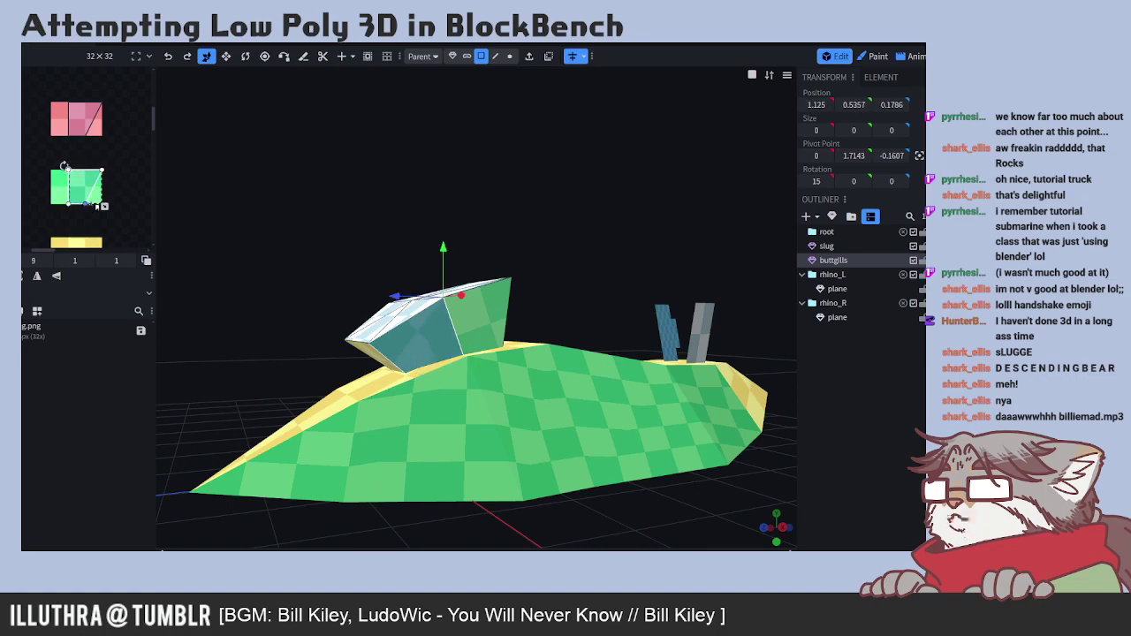
drag(102, 204, 69, 195)
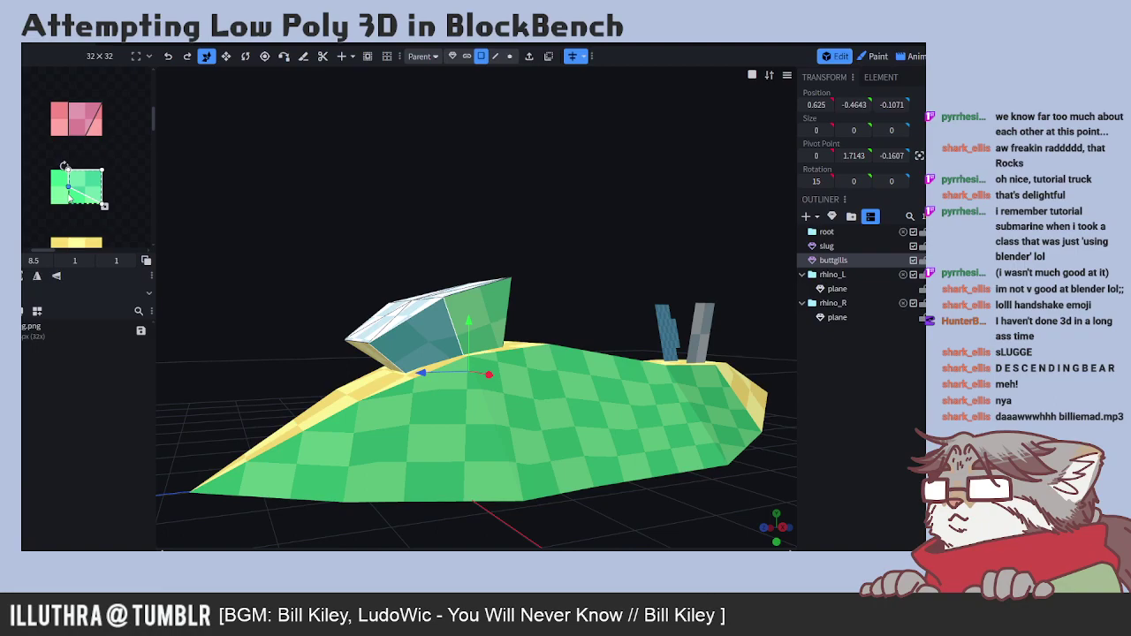
click(116, 156)
scroll(115, 168, up, 2)
scroll(115, 175, down, 2)
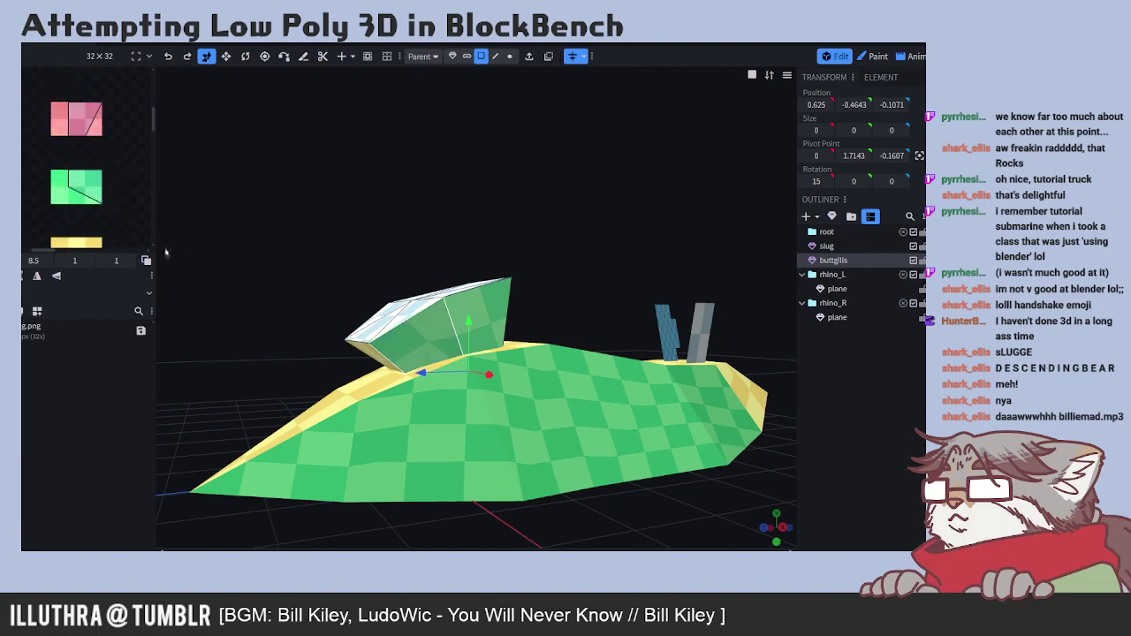
- Try snapping the UV of a single triangle on the buttgills' white top to pixels and undo it
drag(222, 345, 317, 392)
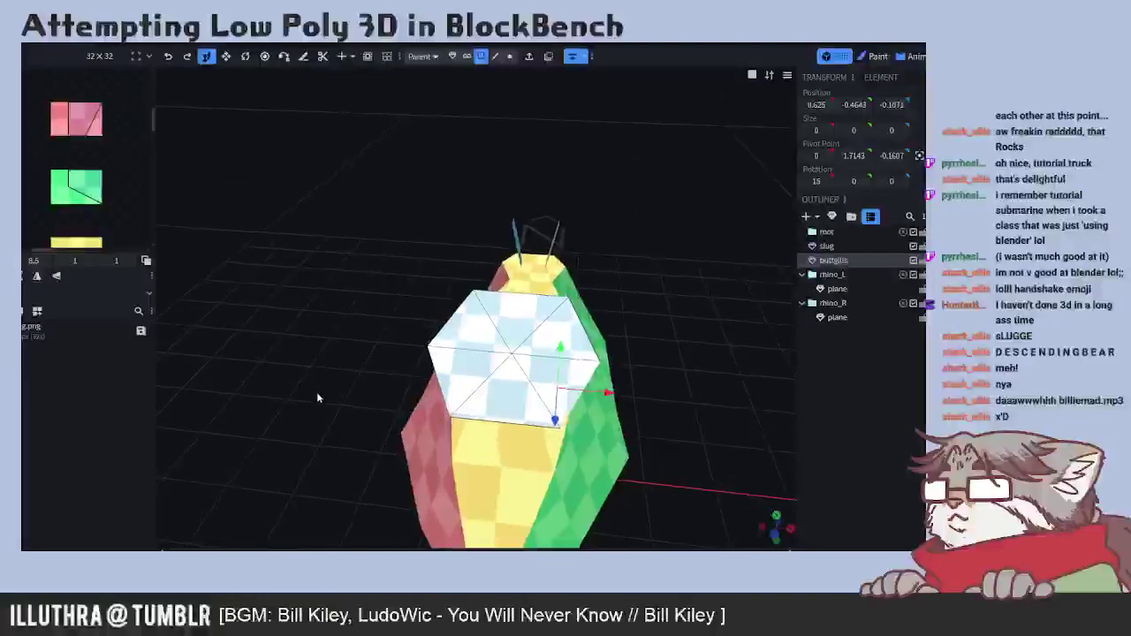
click(490, 323)
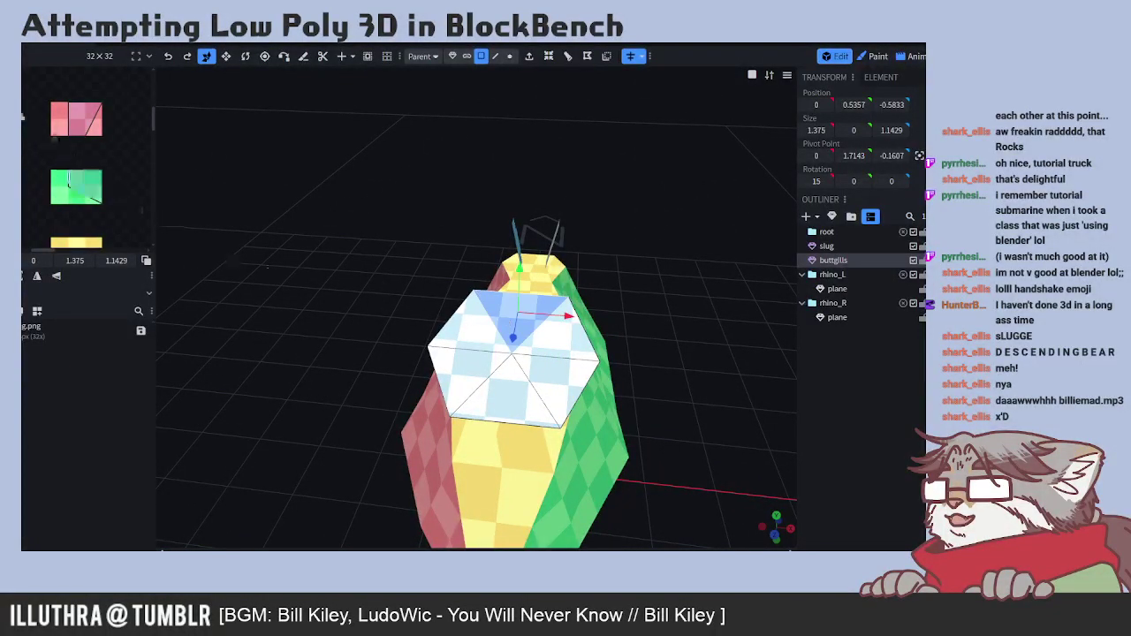
scroll(70, 210, up, 3)
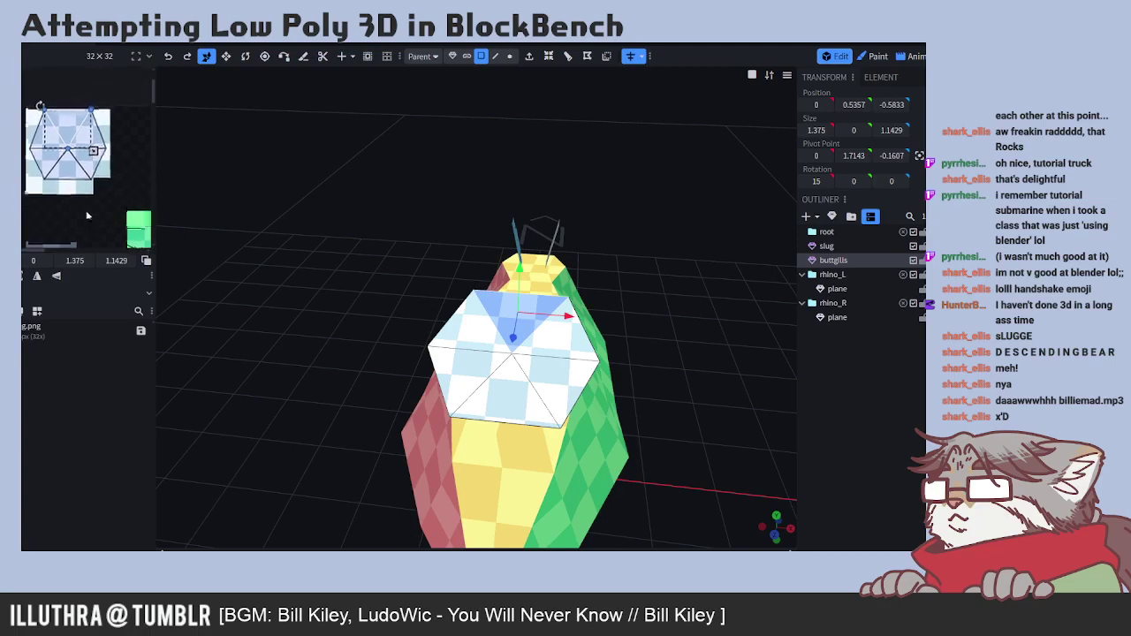
drag(39, 106, 68, 149)
right_click(71, 142)
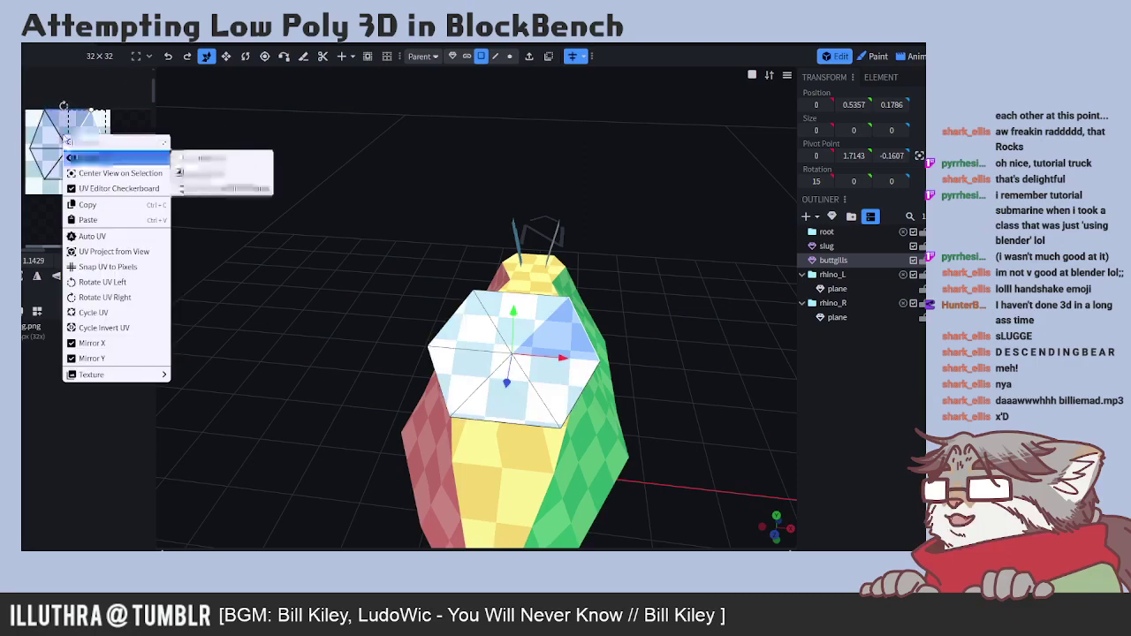
click(106, 275)
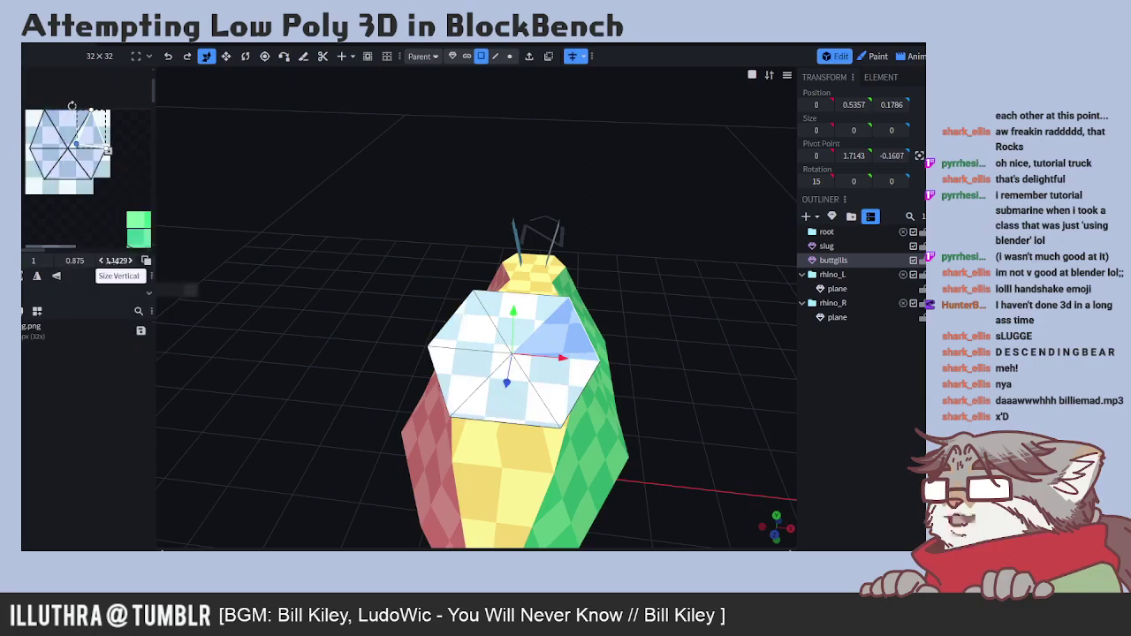
key(ctrl+z)
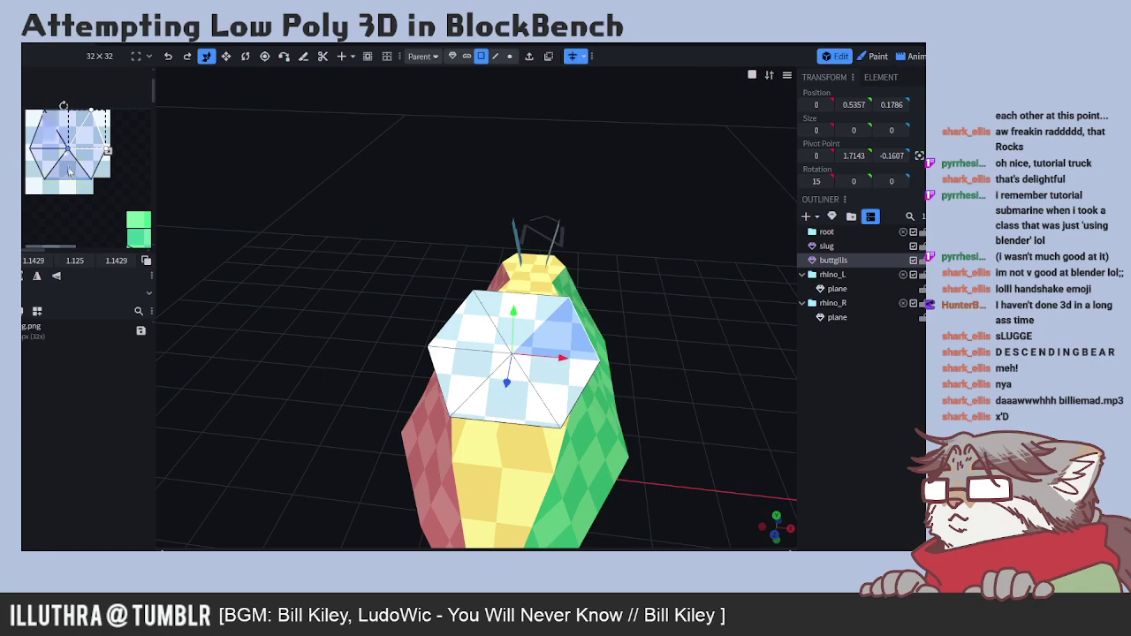
- Select all the buttgills' top triangles in the UV layout and snap them to pixels together
drag(71, 172, 55, 126)
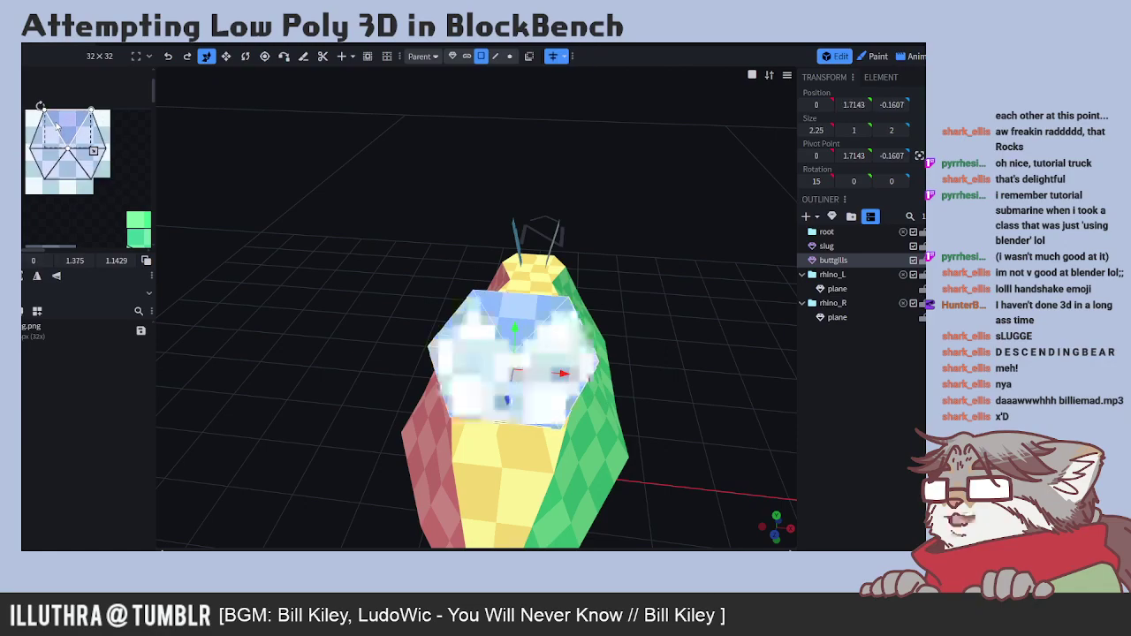
right_click(56, 124)
click(87, 284)
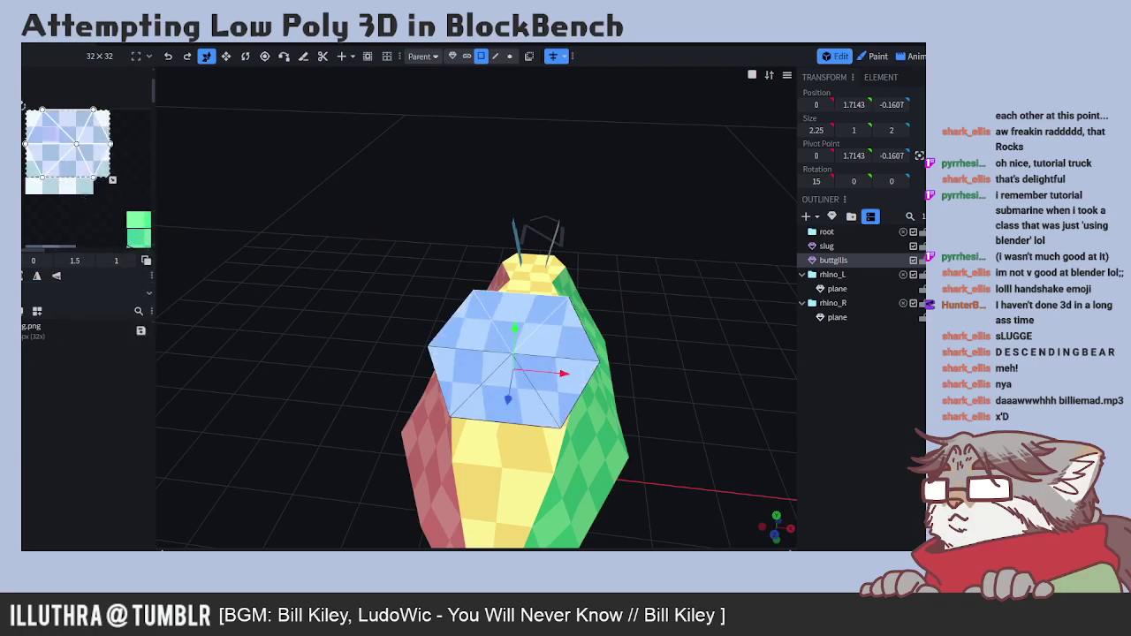
- Try shifting the three left UV vertices of the white top hexagon one pixel inward
drag(25, 144, 59, 109)
drag(44, 177, 49, 177)
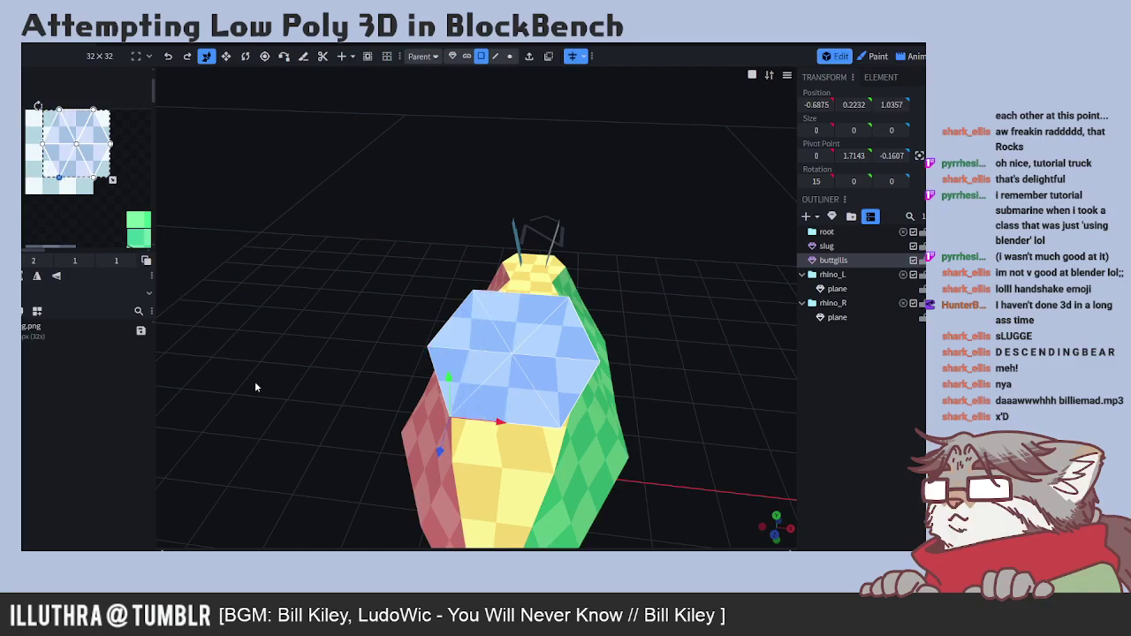
drag(256, 387, 265, 296)
drag(264, 287, 281, 405)
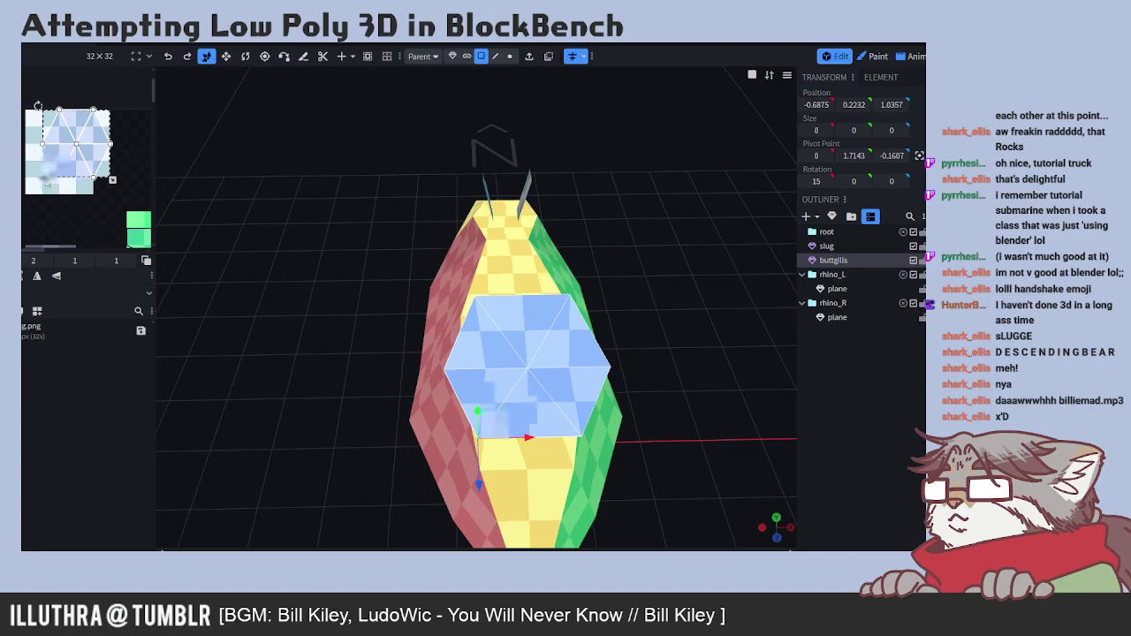
drag(36, 148, 26, 144)
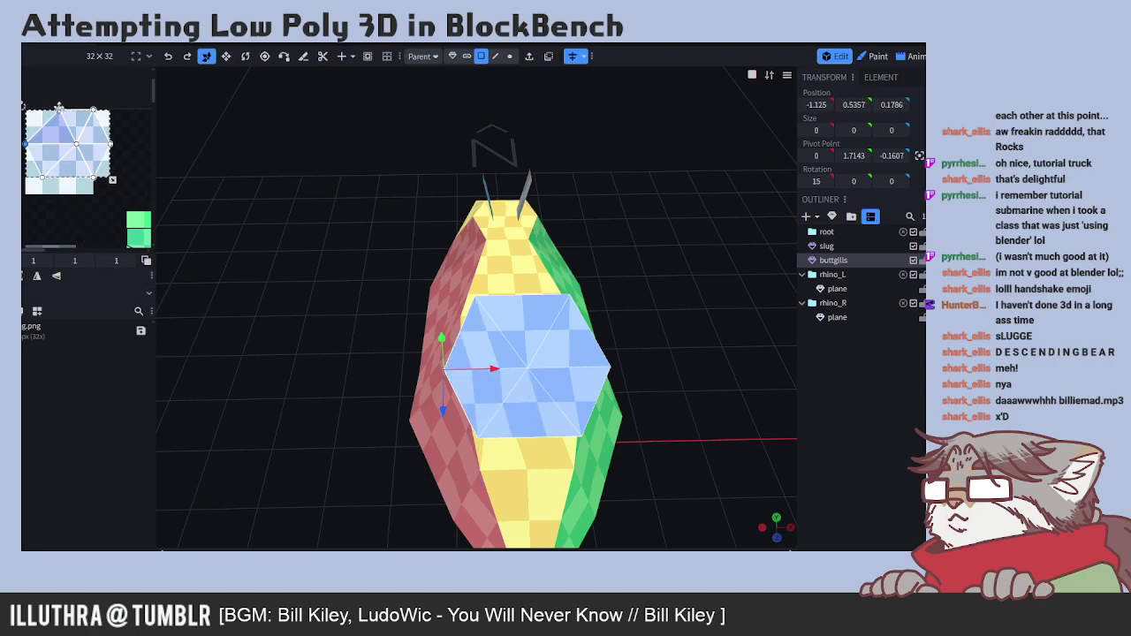
drag(58, 107, 43, 108)
- Move the white top hexagon's central UV vertex half a pixel left to the middle of the piece
right_click(76, 141)
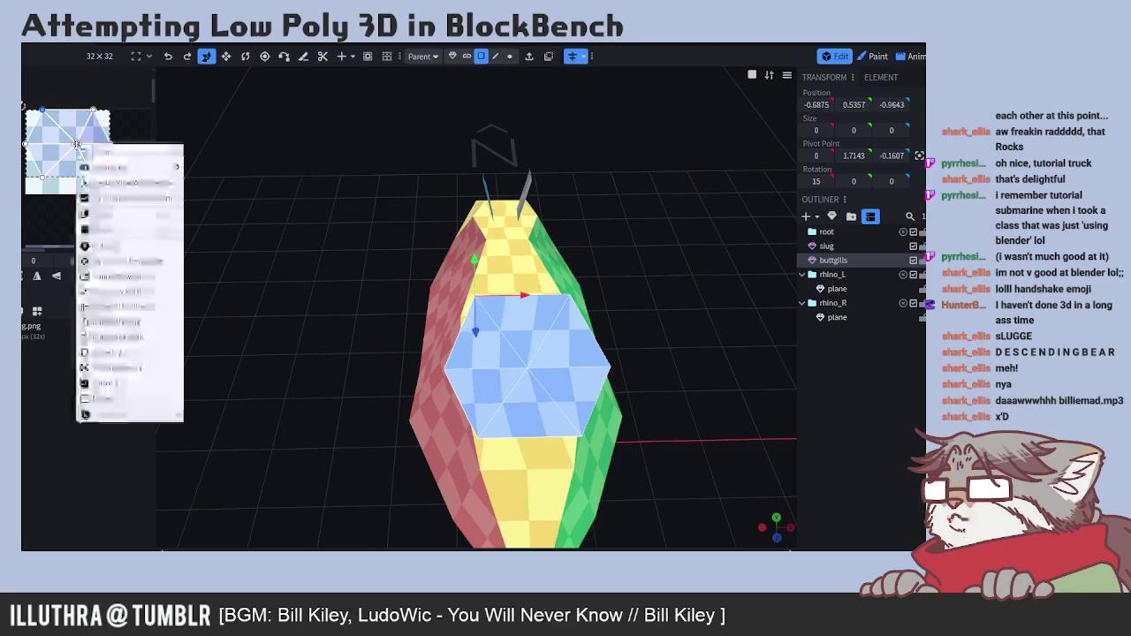
click(107, 262)
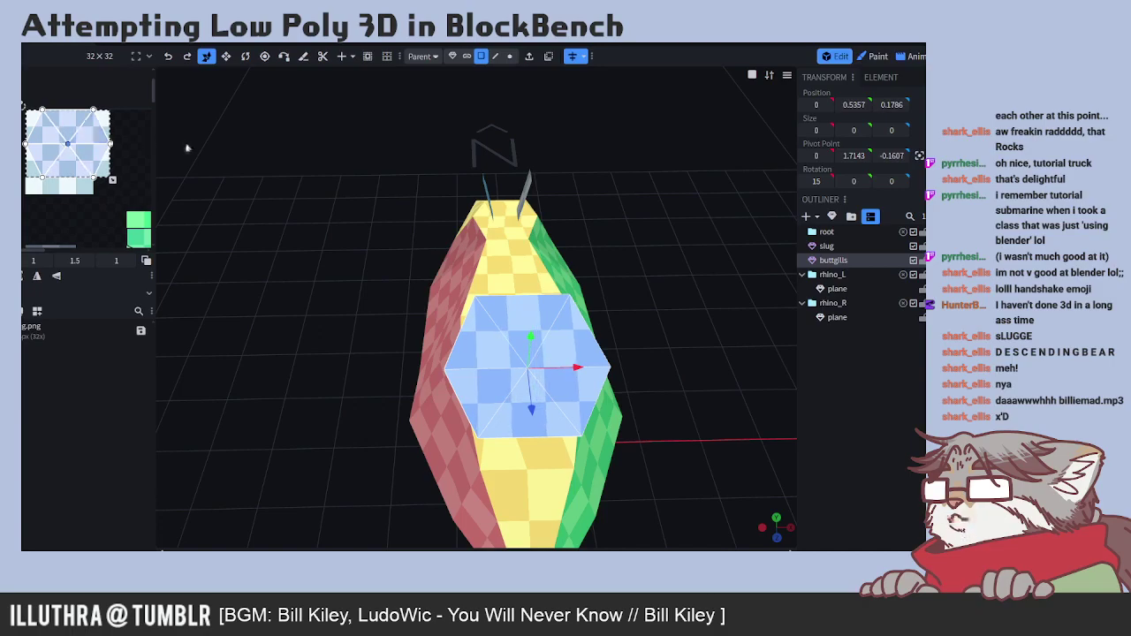
scroll(622, 491, up, 5)
scroll(622, 487, down, 5)
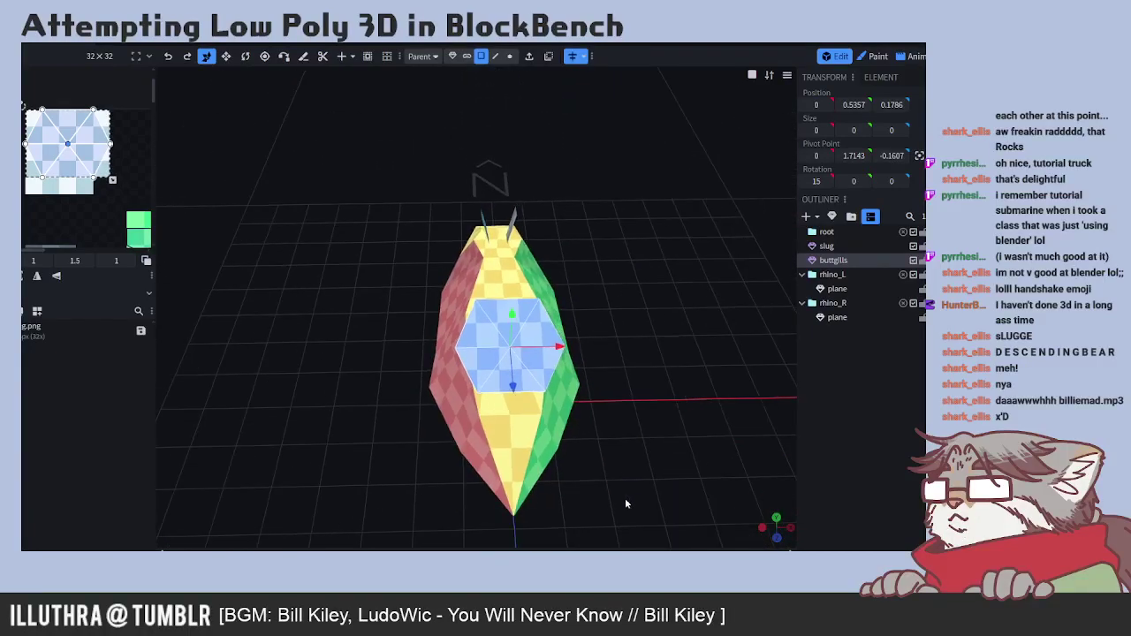
- Examine the slug's underside and the checker alignment around the base of the buttgills
drag(621, 444, 561, 229)
scroll(597, 264, up, 10)
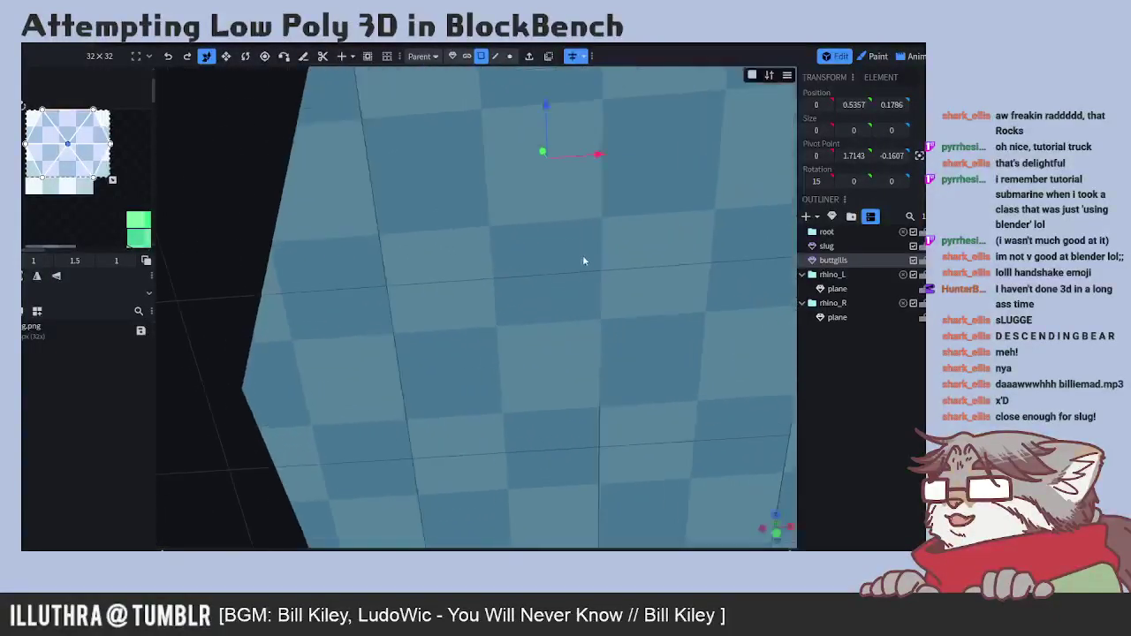
scroll(636, 272, down, 4)
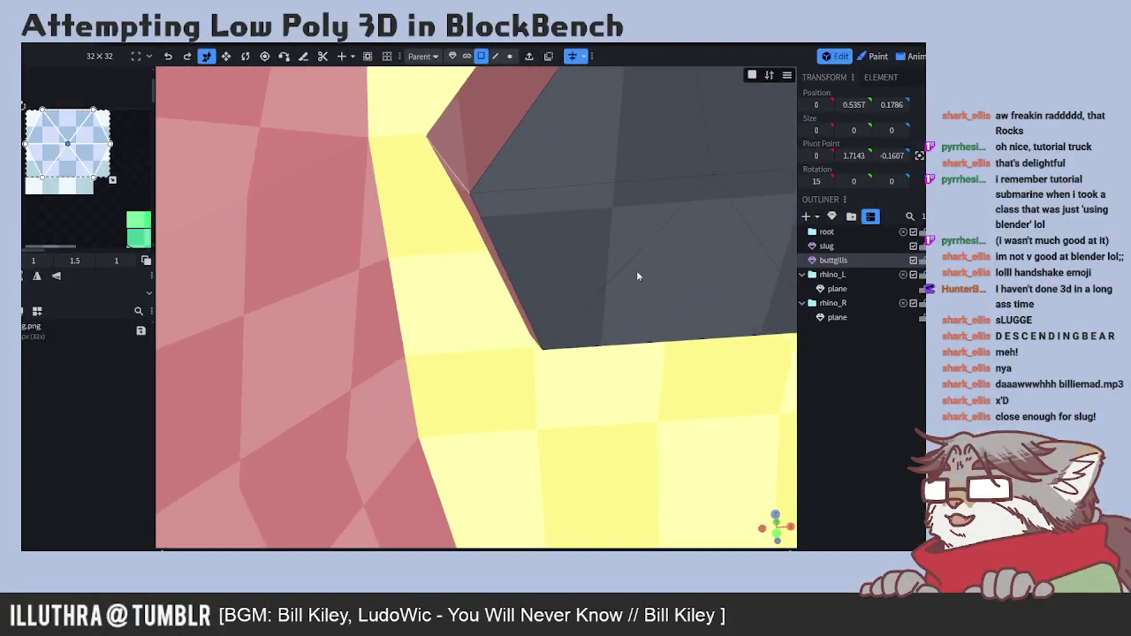
- Snap all the UV faces of the buttgills' dark bottom hexagon to the texture's pixels and inspect the result on the underside
scroll(637, 269, down, 10)
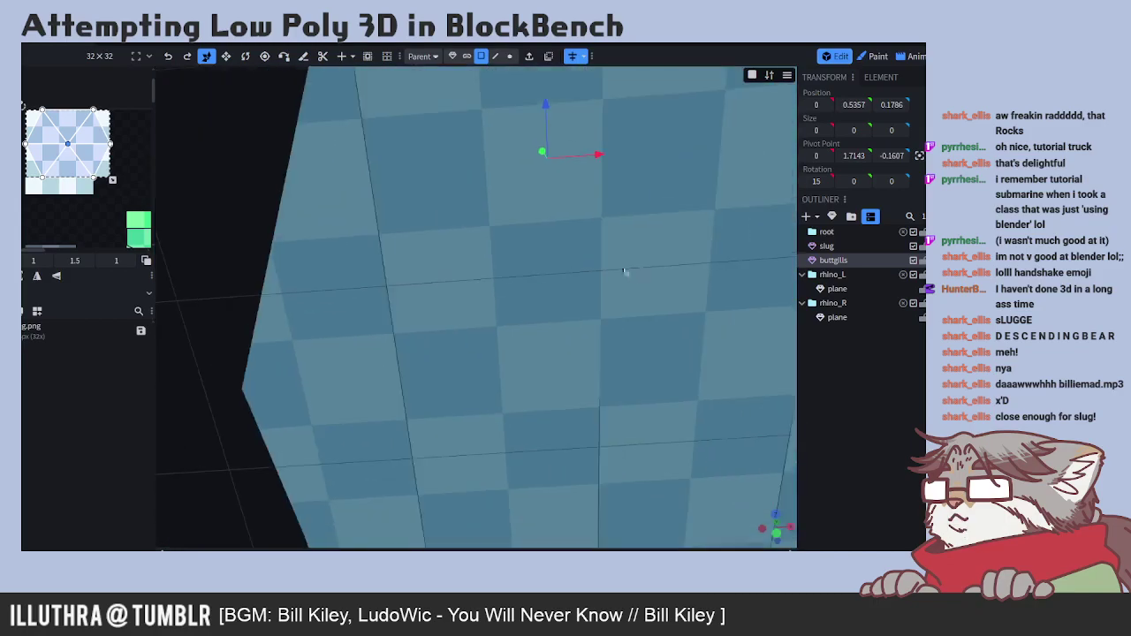
drag(633, 186, 641, 345)
scroll(89, 212, down, 2)
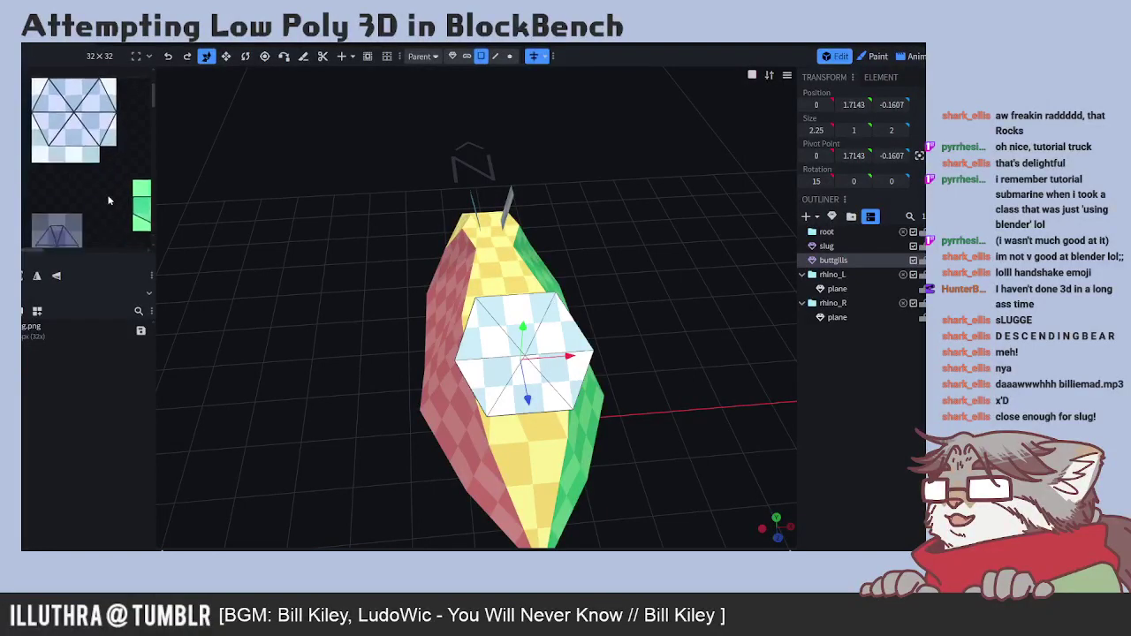
click(59, 176)
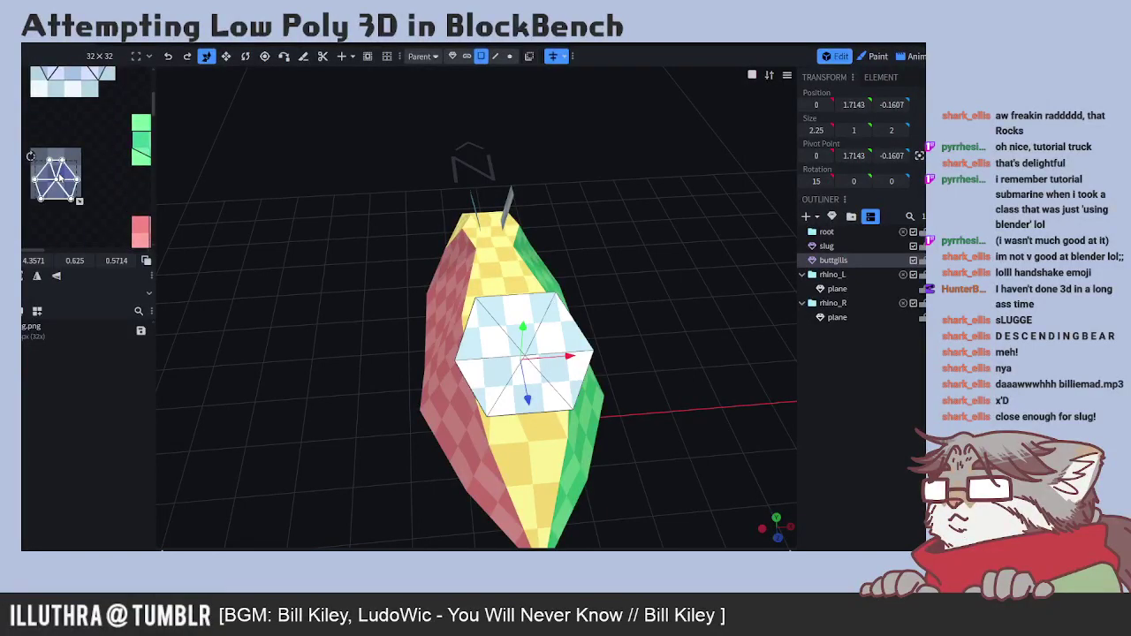
right_click(57, 171)
click(98, 341)
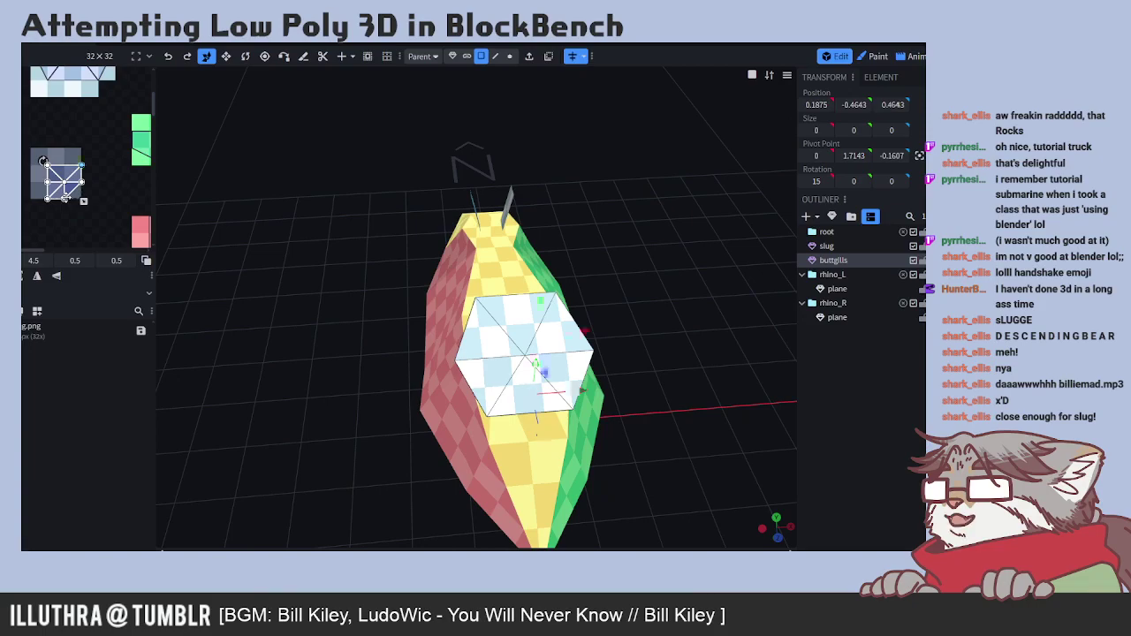
click(112, 191)
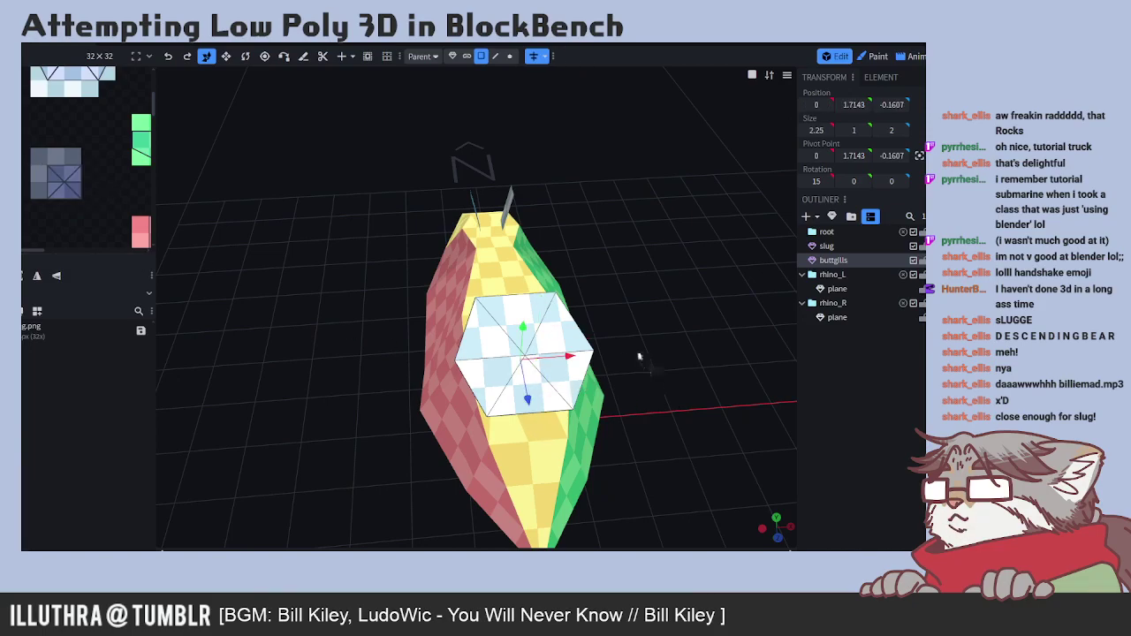
scroll(641, 357, up, 10)
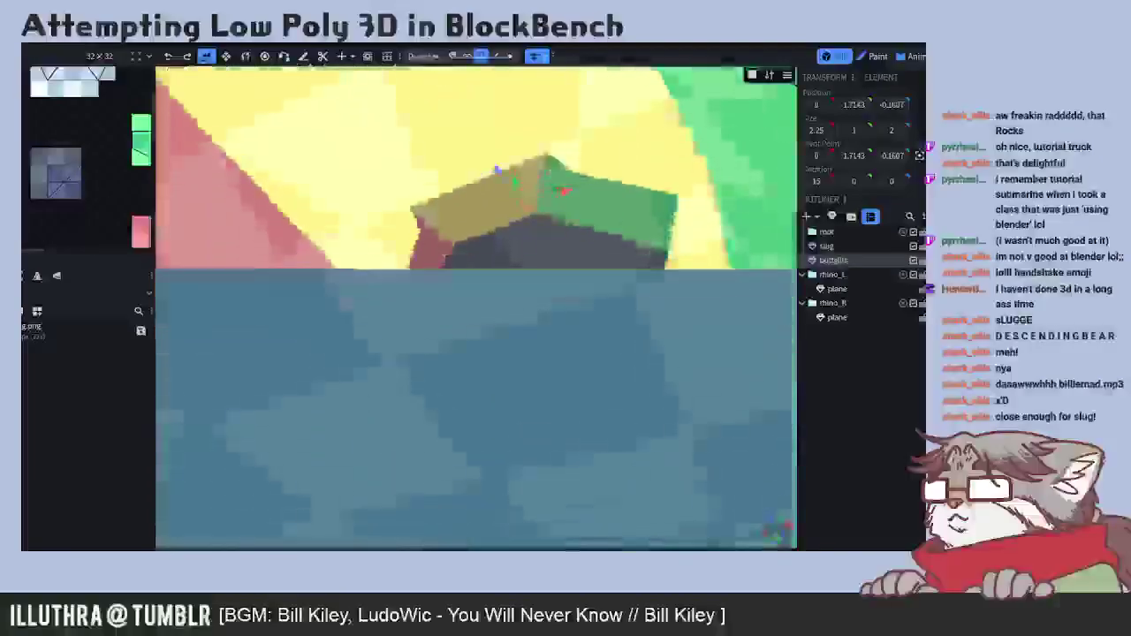
- Snap the UVs of the slug's underside faces to whole pixels
drag(654, 150, 303, 264)
scroll(700, 291, down, 6)
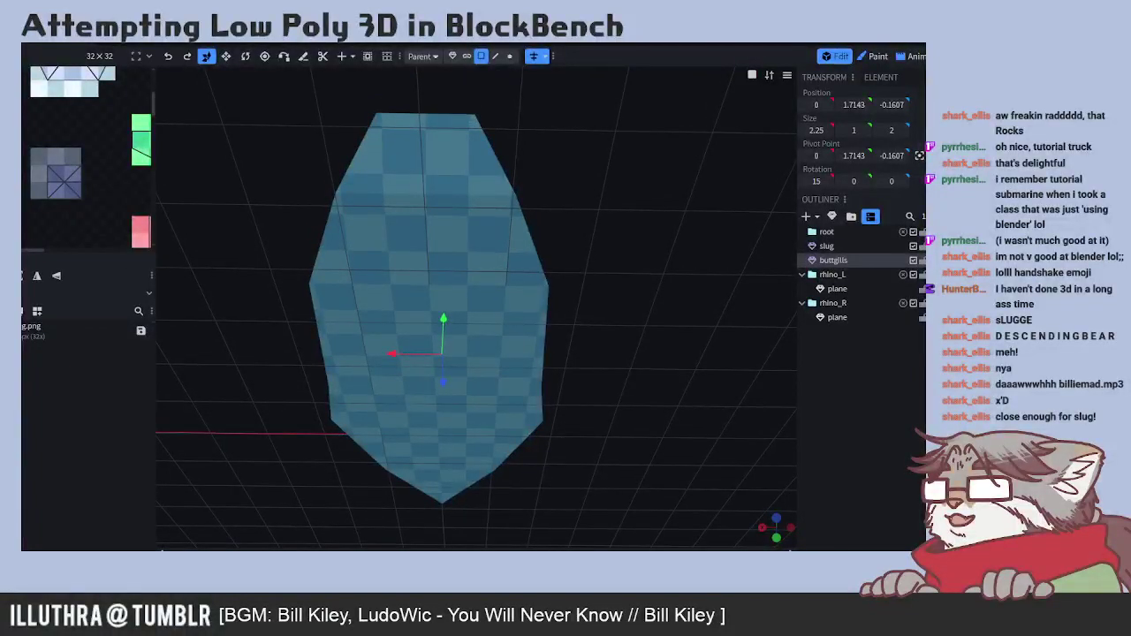
scroll(129, 217, up, 5)
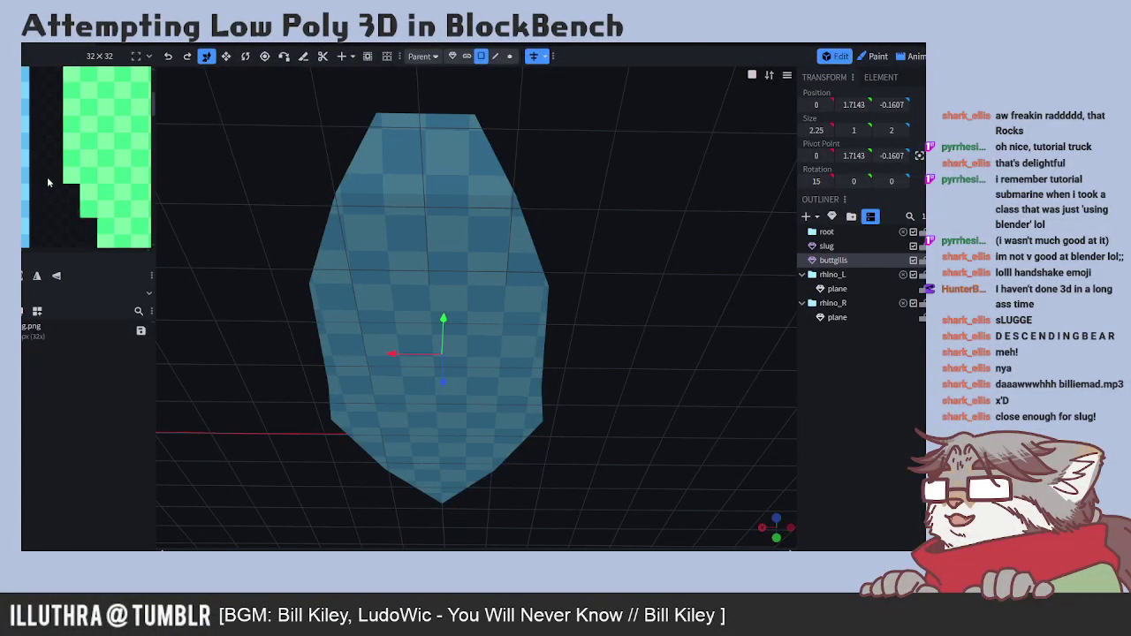
scroll(130, 218, down, 2)
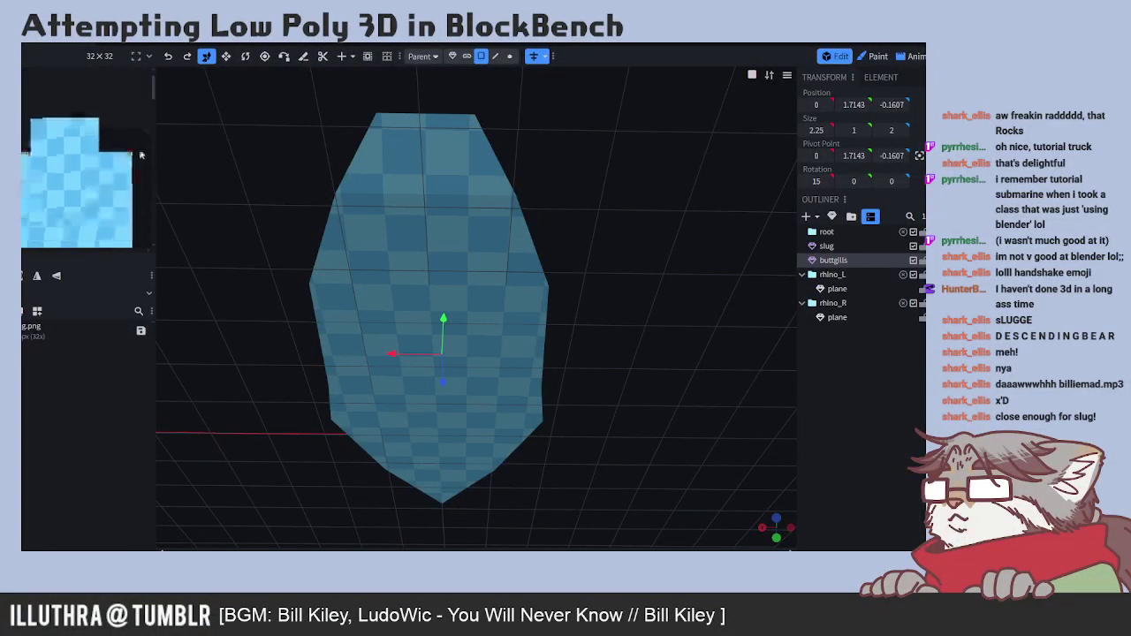
click(435, 177)
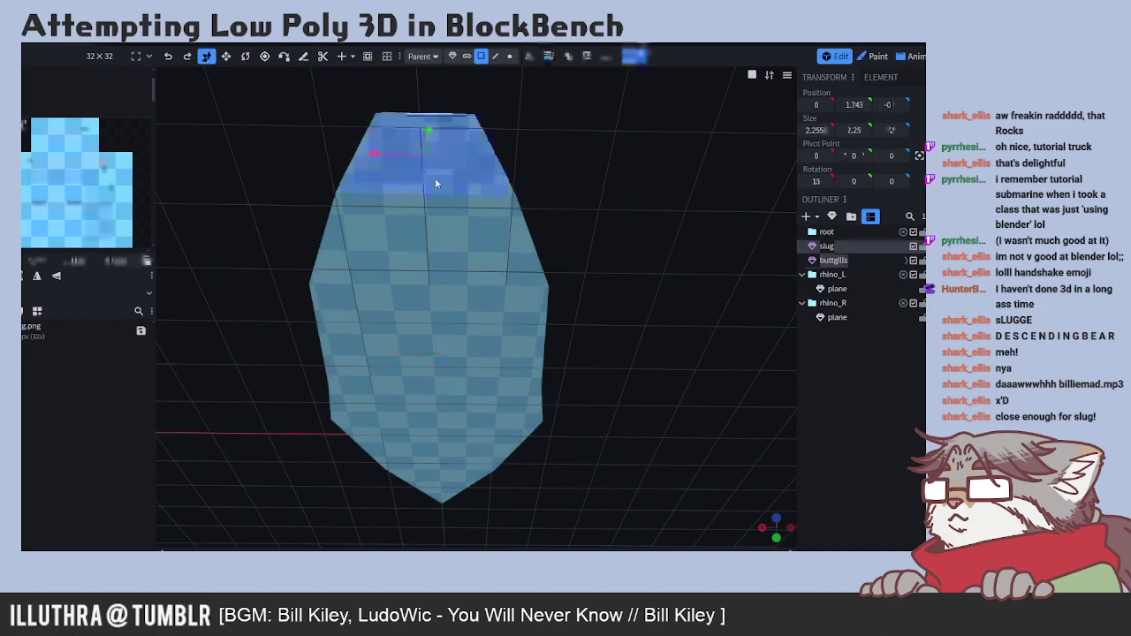
click(433, 168)
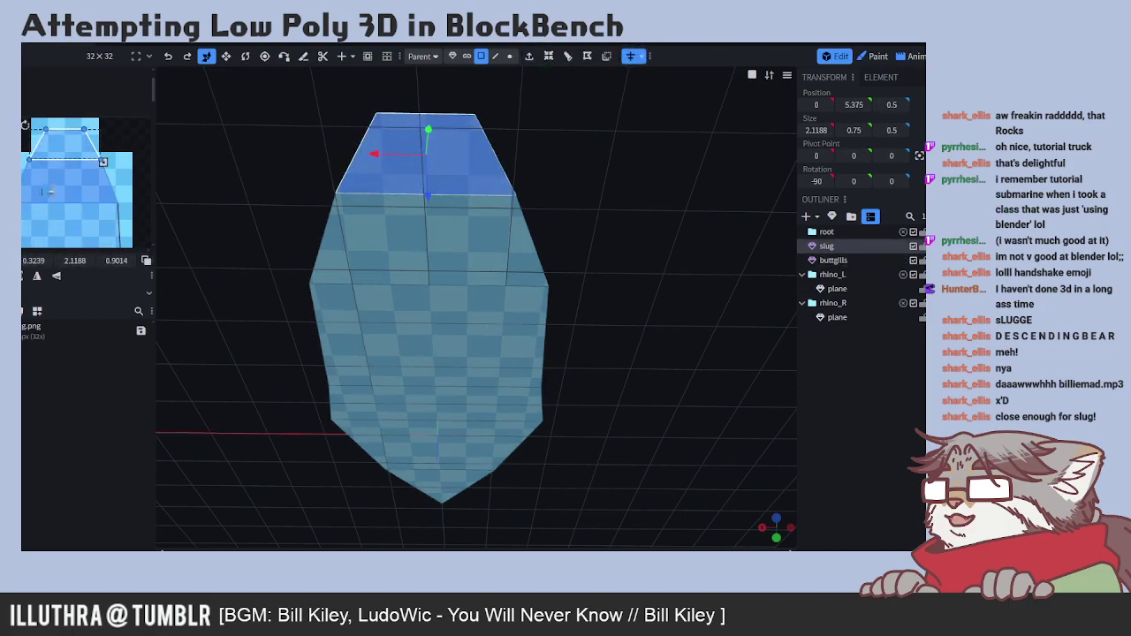
right_click(50, 187)
click(429, 239)
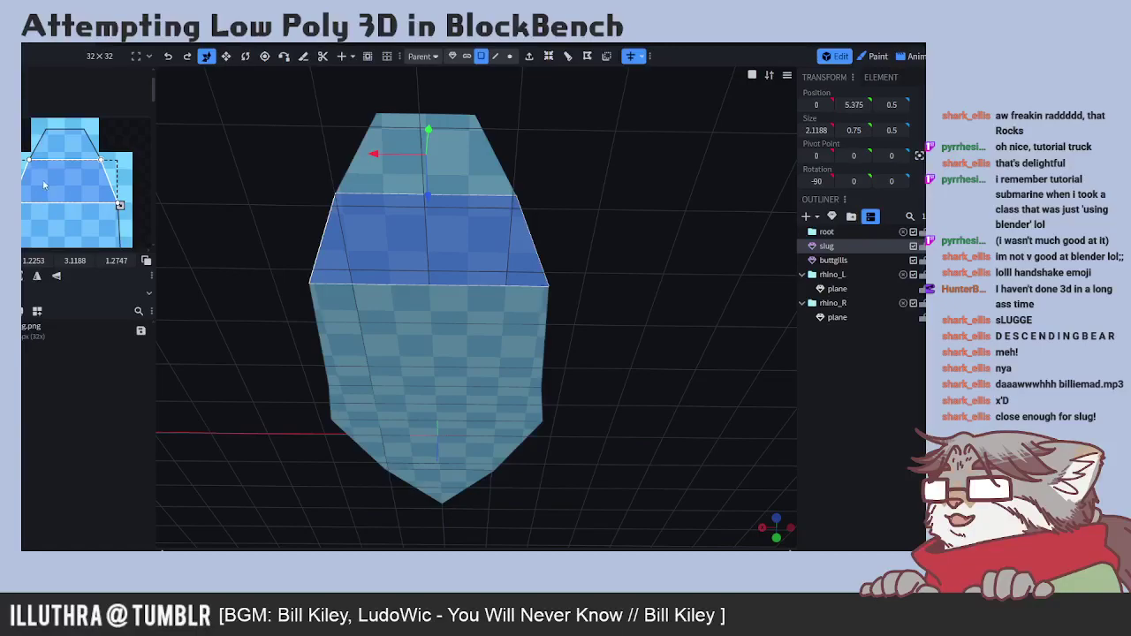
right_click(54, 187)
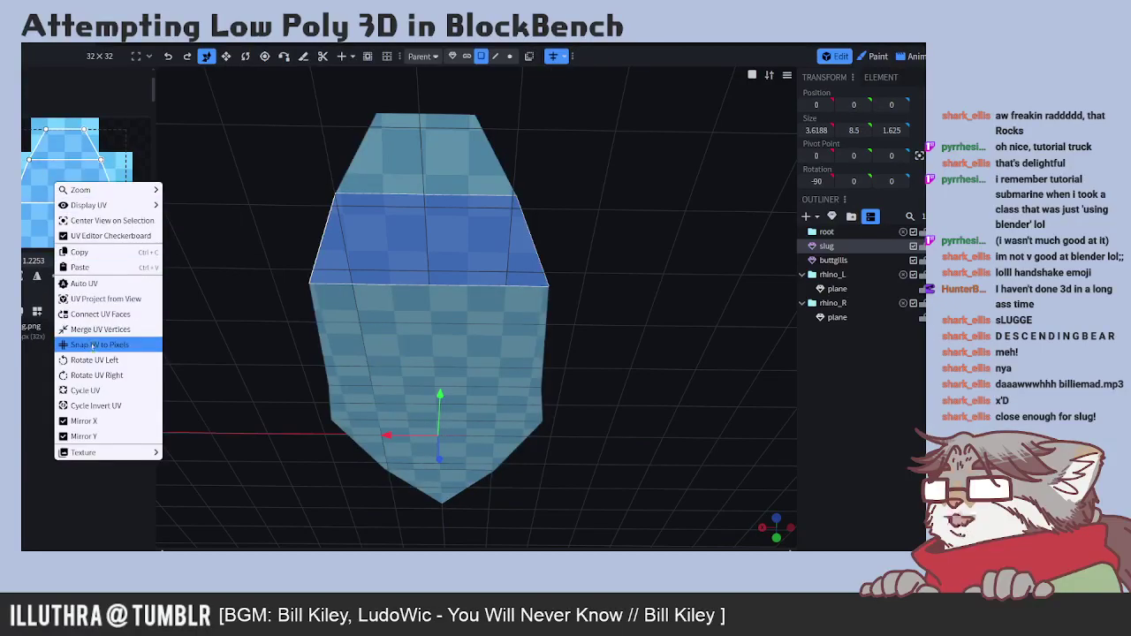
click(97, 318)
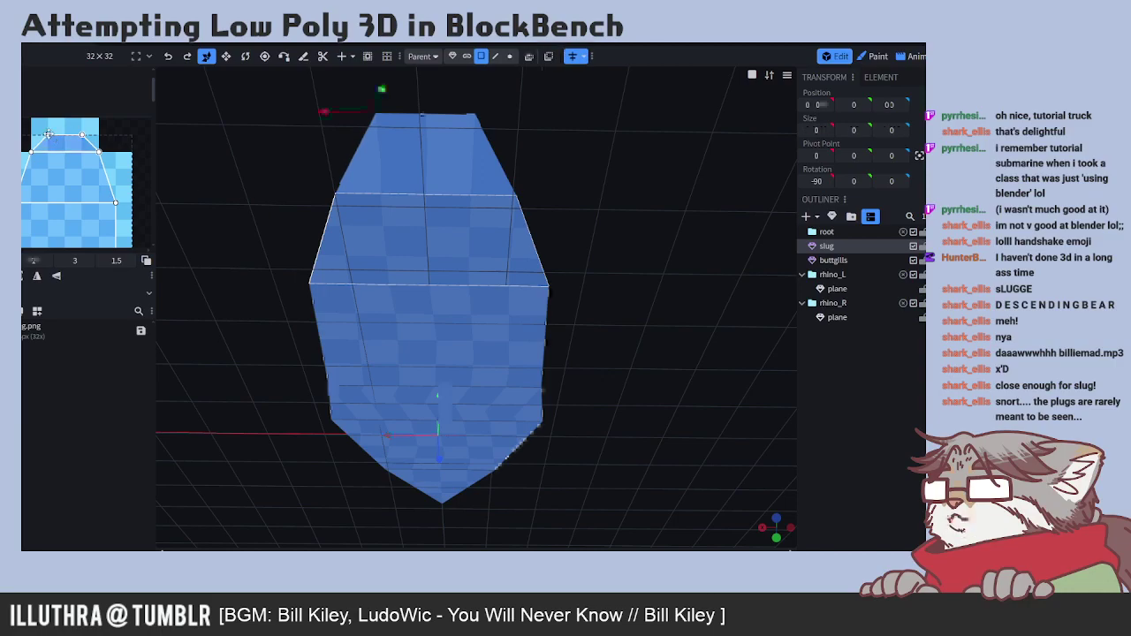
- Raise the UV vertices at the underside's front edge and the row where it reaches full head width by one pixel
click(80, 135)
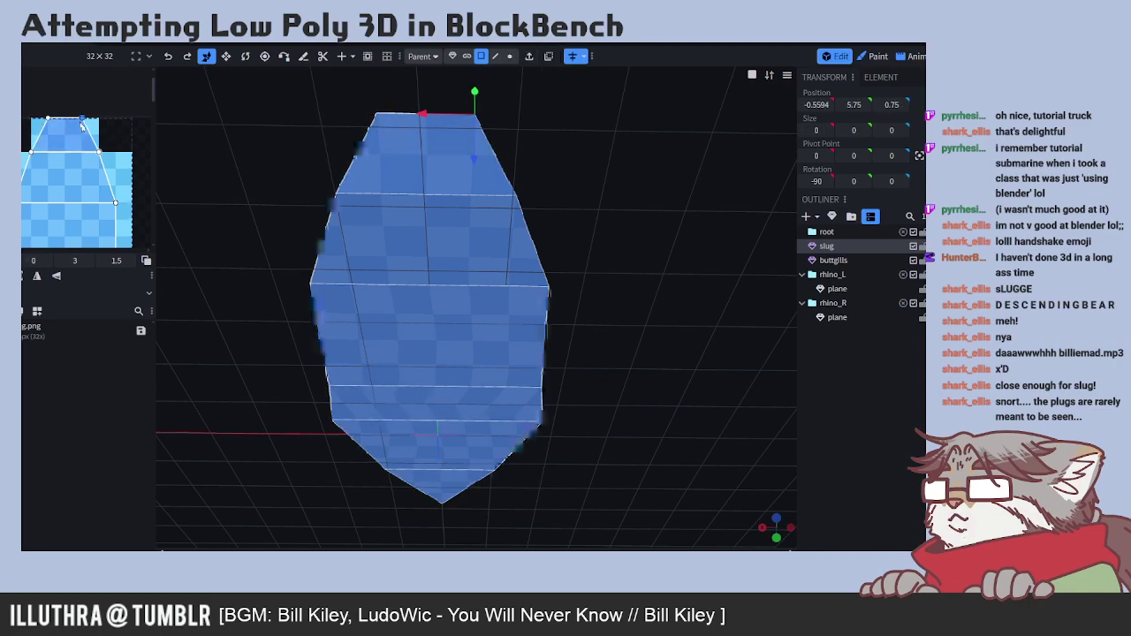
scroll(124, 226, down, 3)
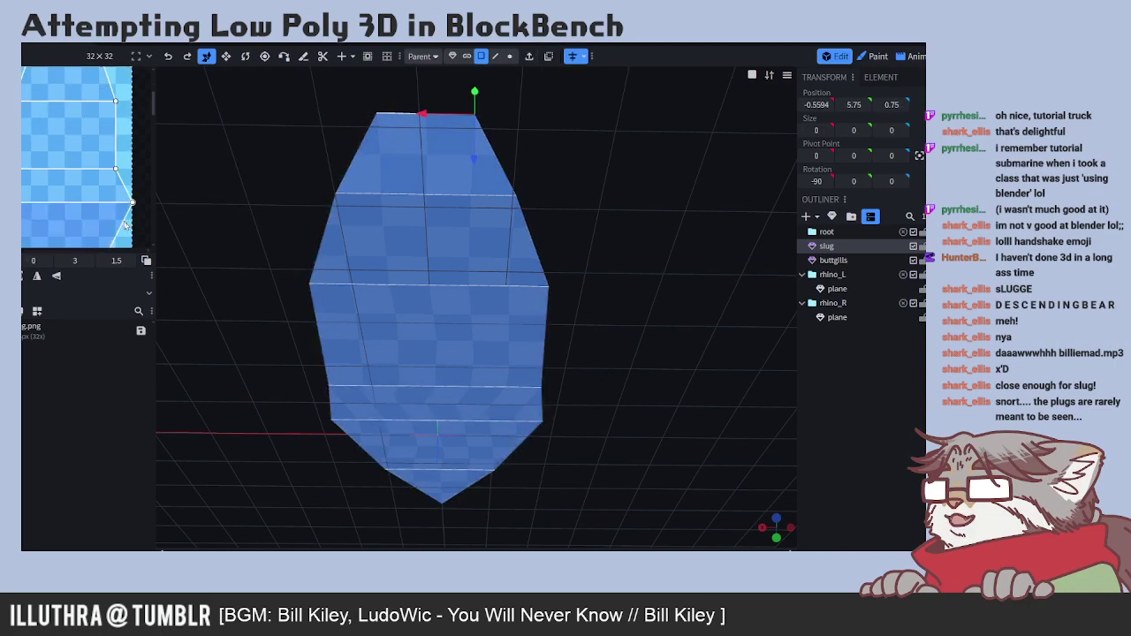
drag(577, 232, 515, 230)
scroll(129, 127, up, 3)
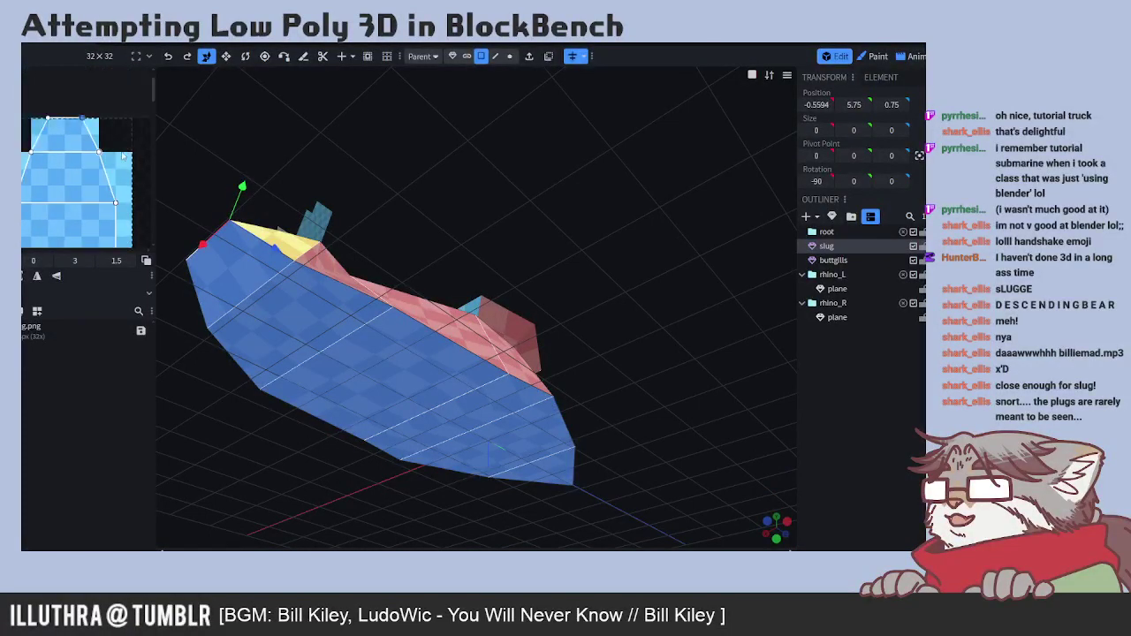
click(116, 195)
click(115, 191)
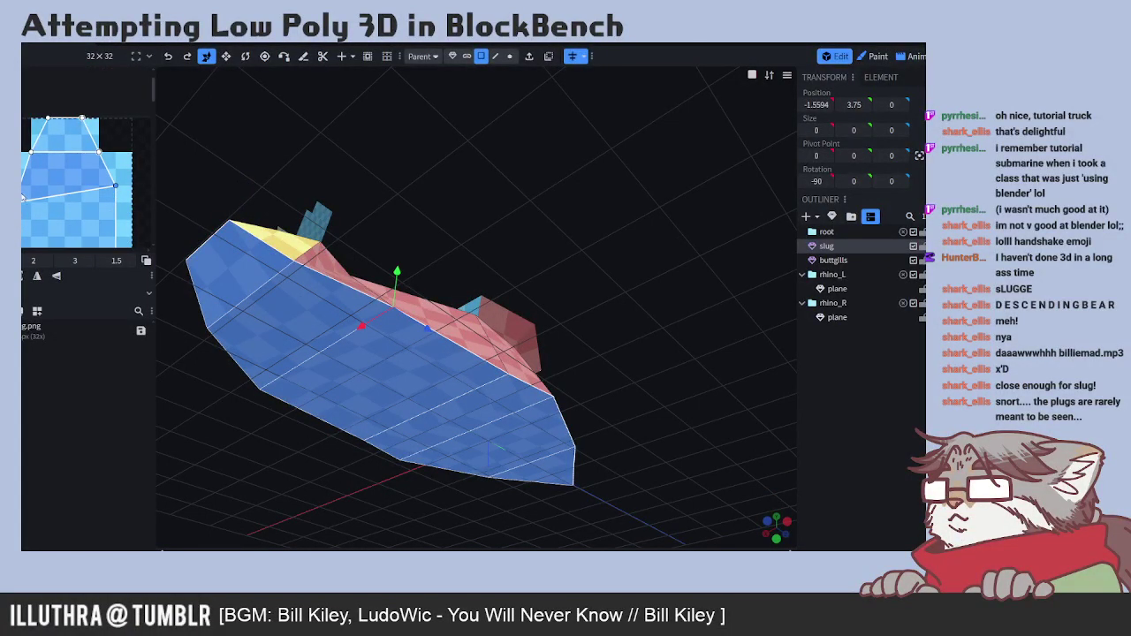
- Raise the underside's last pair of UV vertices before the tail tip by one pixel
drag(360, 171, 358, 217)
scroll(137, 227, up, 3)
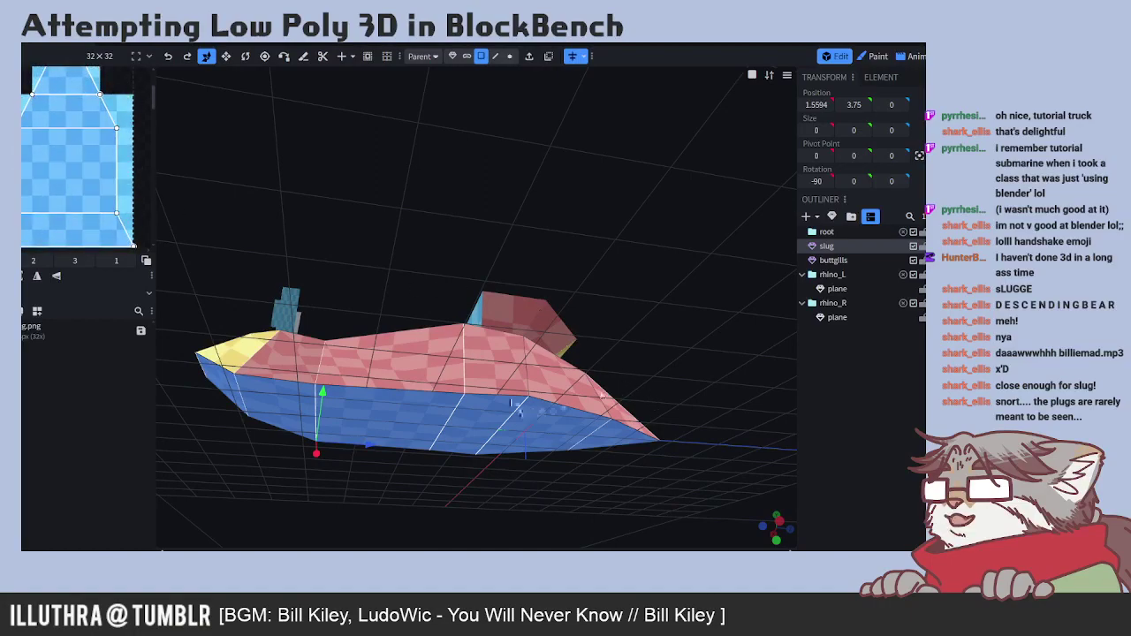
scroll(137, 224, up, 2)
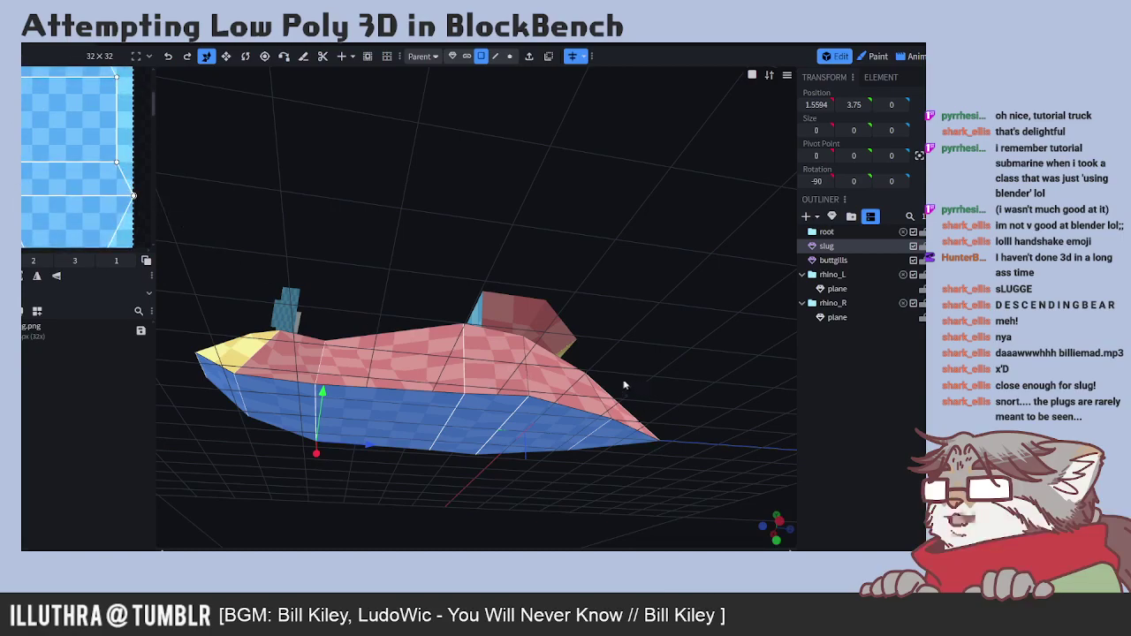
scroll(145, 217, down, 2)
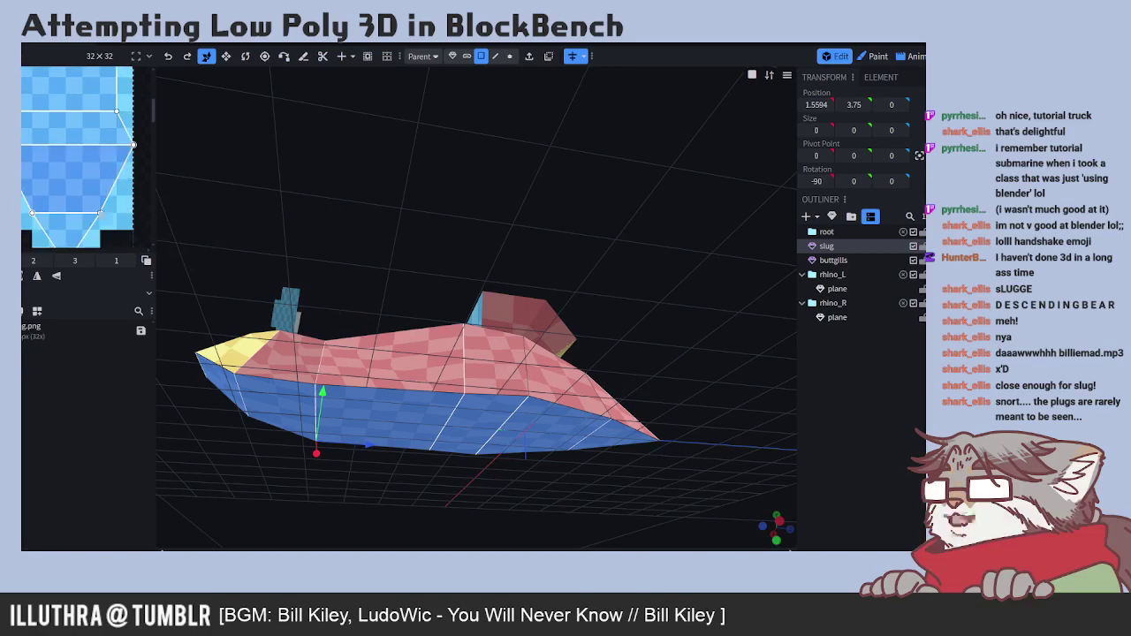
mouse_move(100, 213)
mouse_down()
mouse_move(85, 207)
mouse_move(99, 196)
mouse_up()
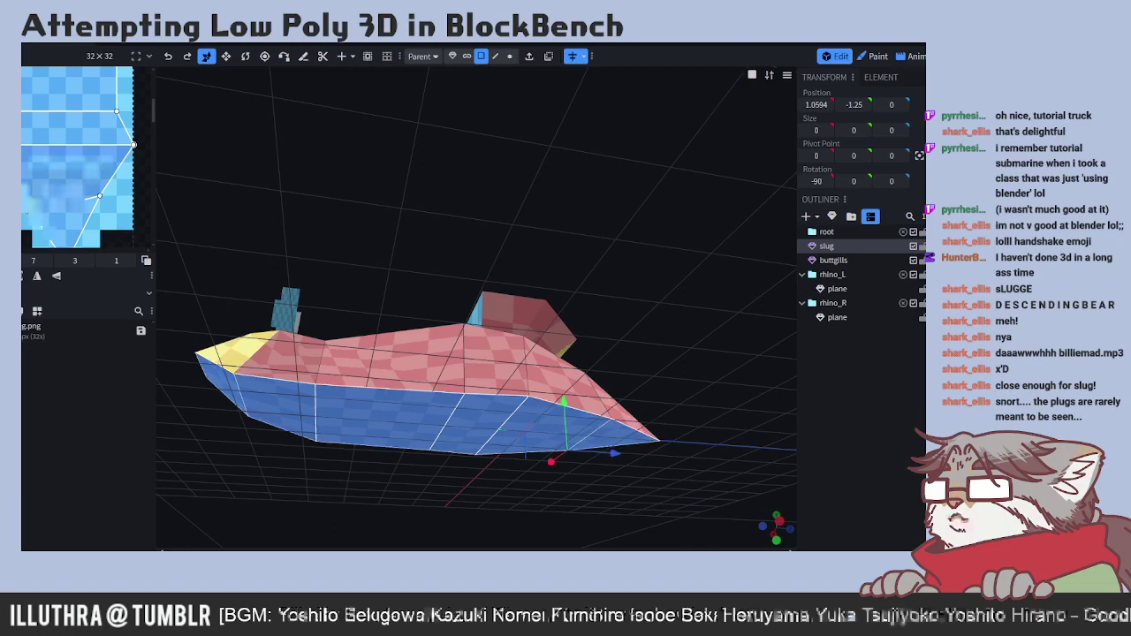
drag(655, 364, 454, 327)
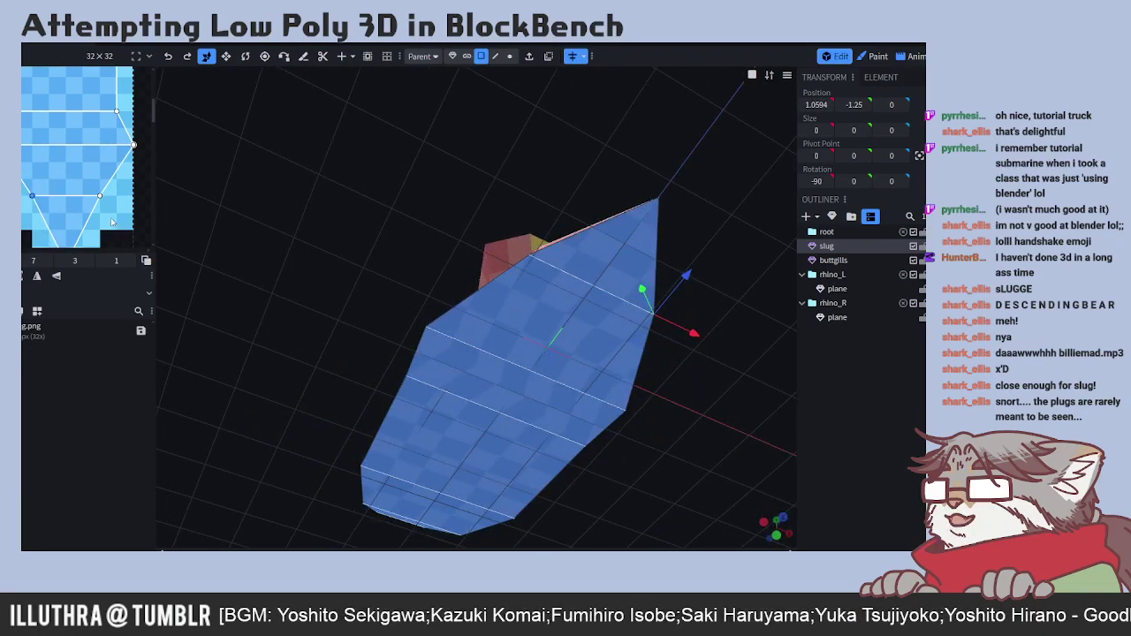
drag(100, 196, 116, 195)
drag(32, 196, 22, 201)
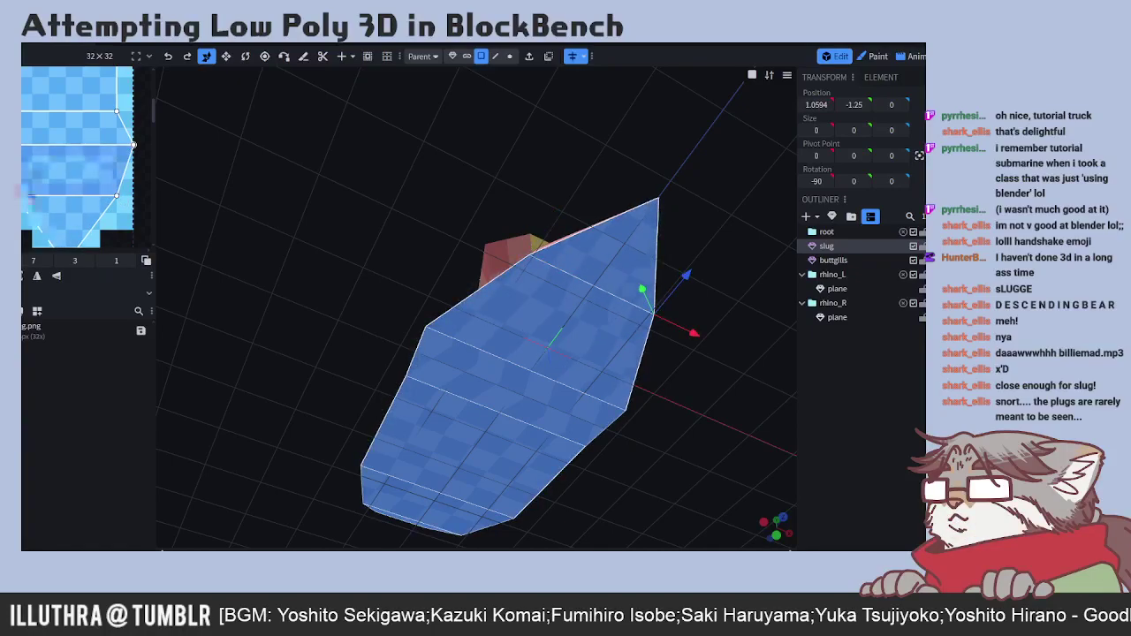
drag(116, 196, 100, 196)
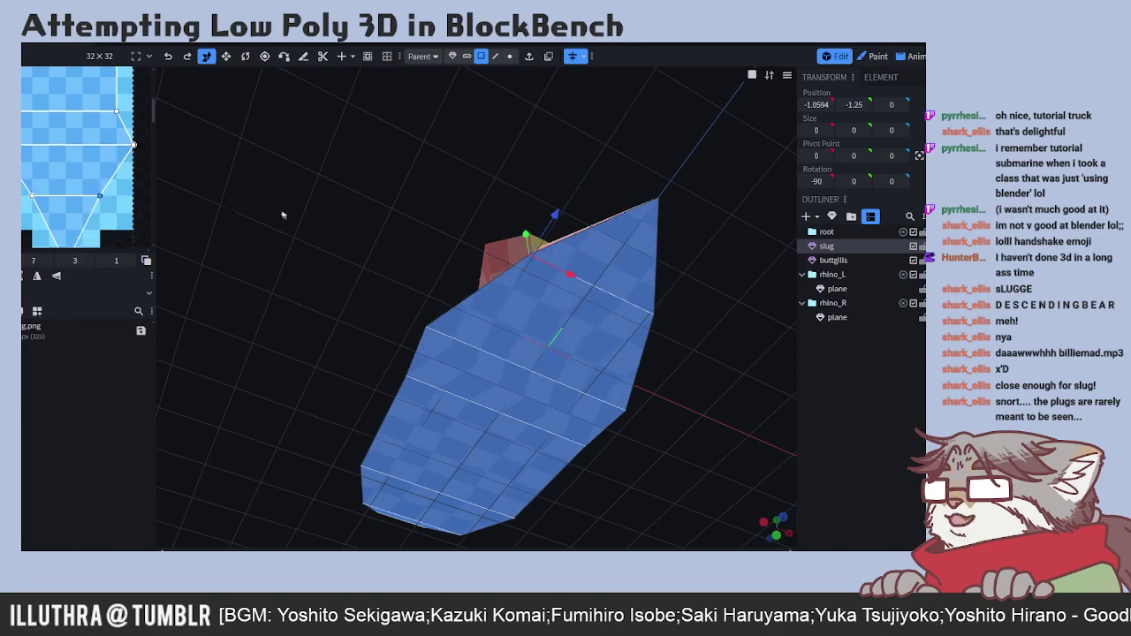
- Move the underside's tail-tip UV vertex up by one pixel
drag(336, 203, 178, 255)
scroll(104, 216, down, 2)
drag(64, 215, 66, 204)
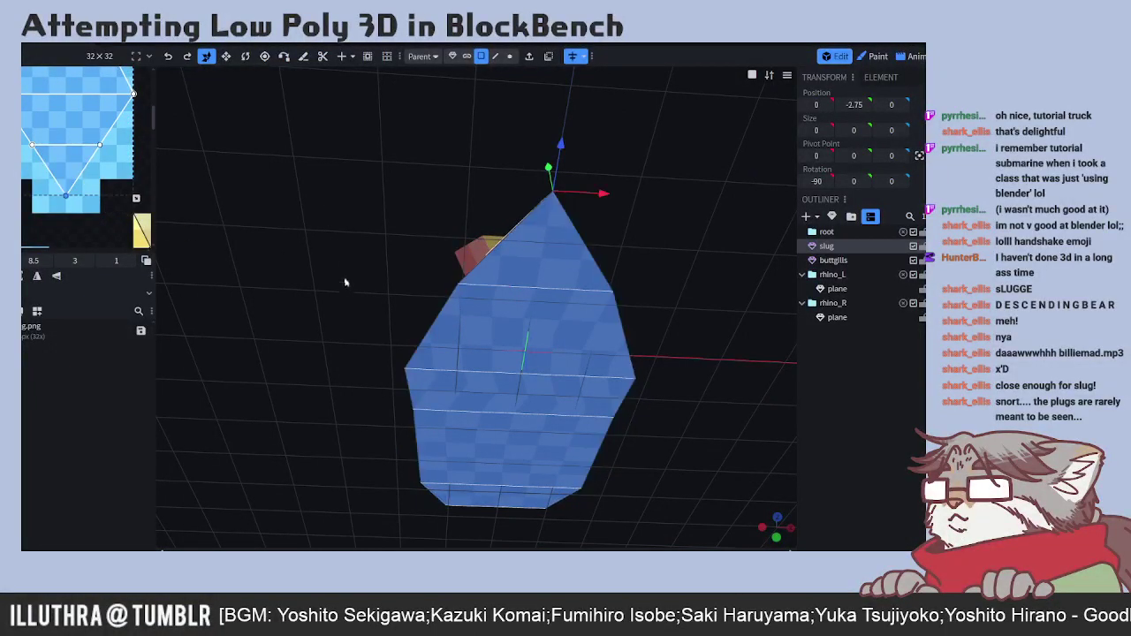
- Pull the two UV vertices at the underside's widest row inward by one pixel each
drag(353, 339, 588, 318)
scroll(131, 192, up, 3)
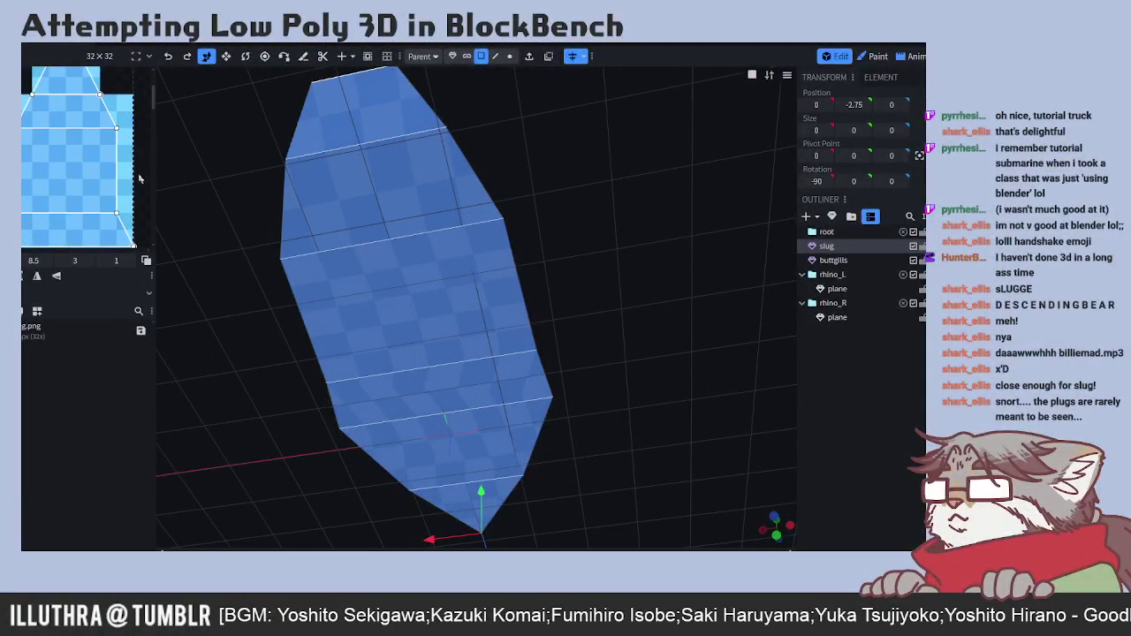
drag(134, 195, 116, 195)
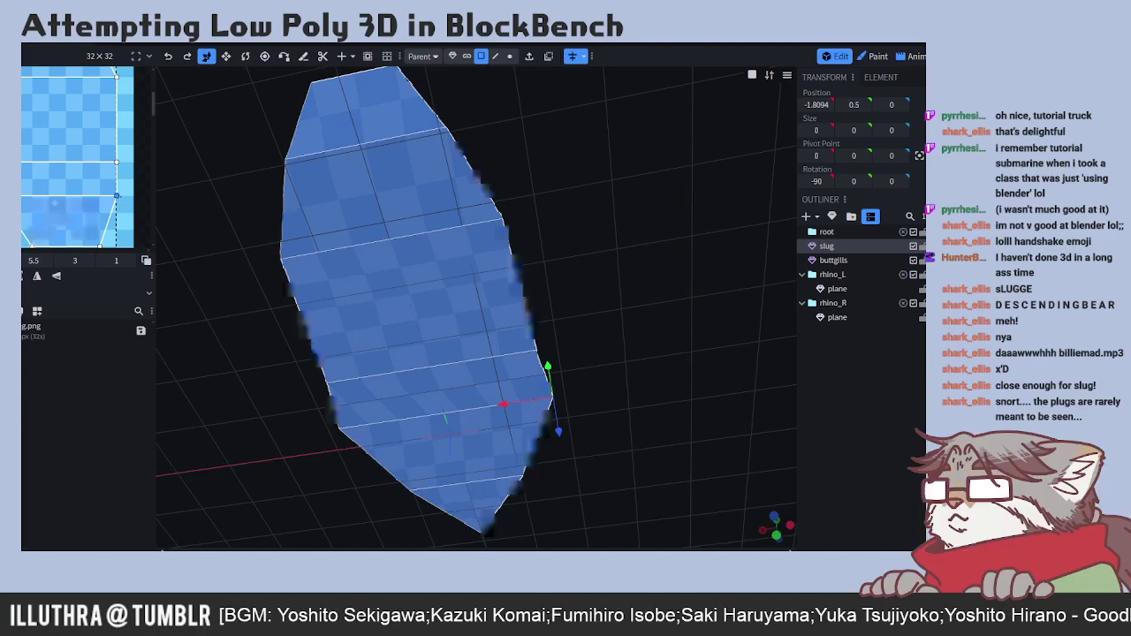
click(0, 195)
- Select the face of the rhino_L plane and move its UV square into an empty area of the texture
drag(531, 292, 213, 181)
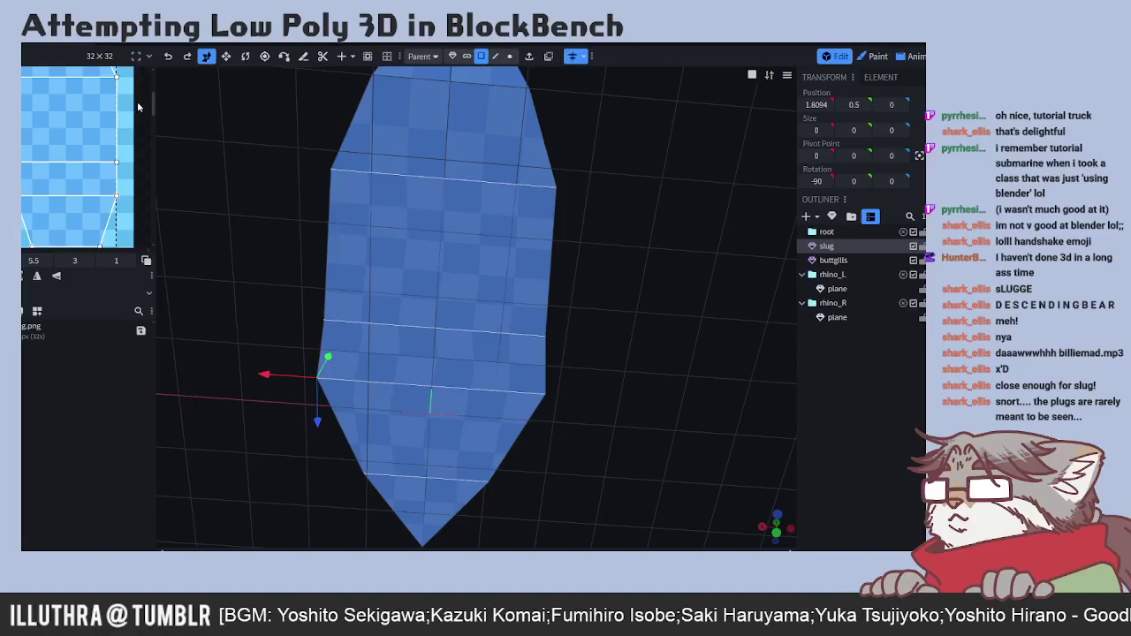
scroll(140, 173, down, 3)
scroll(140, 142, up, 3)
scroll(134, 148, down, 3)
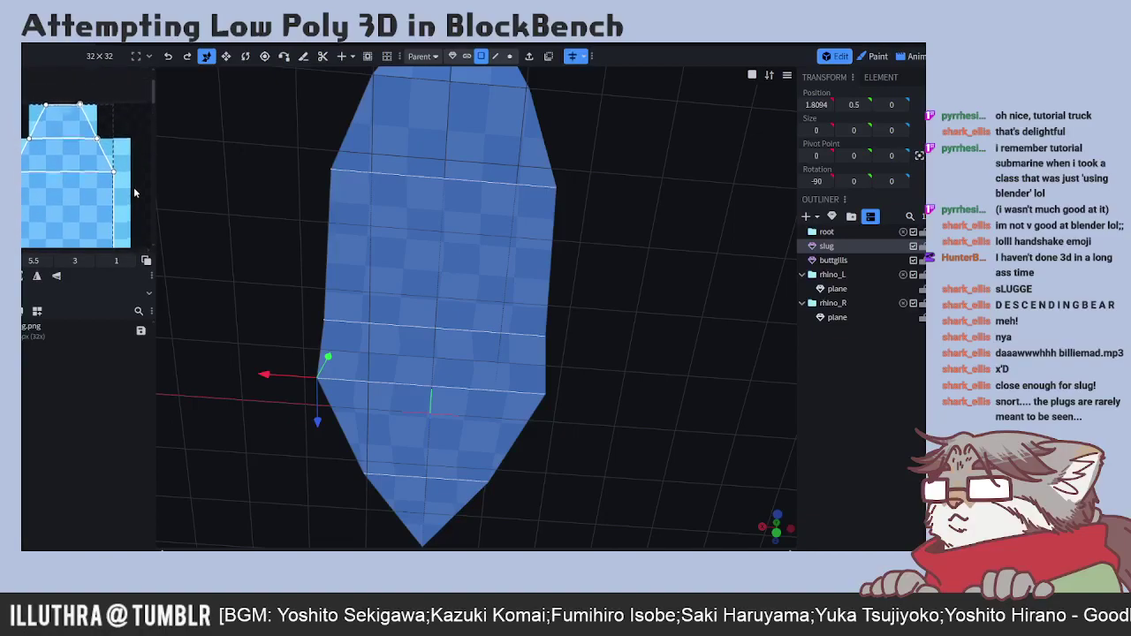
drag(261, 181, 188, 272)
click(298, 380)
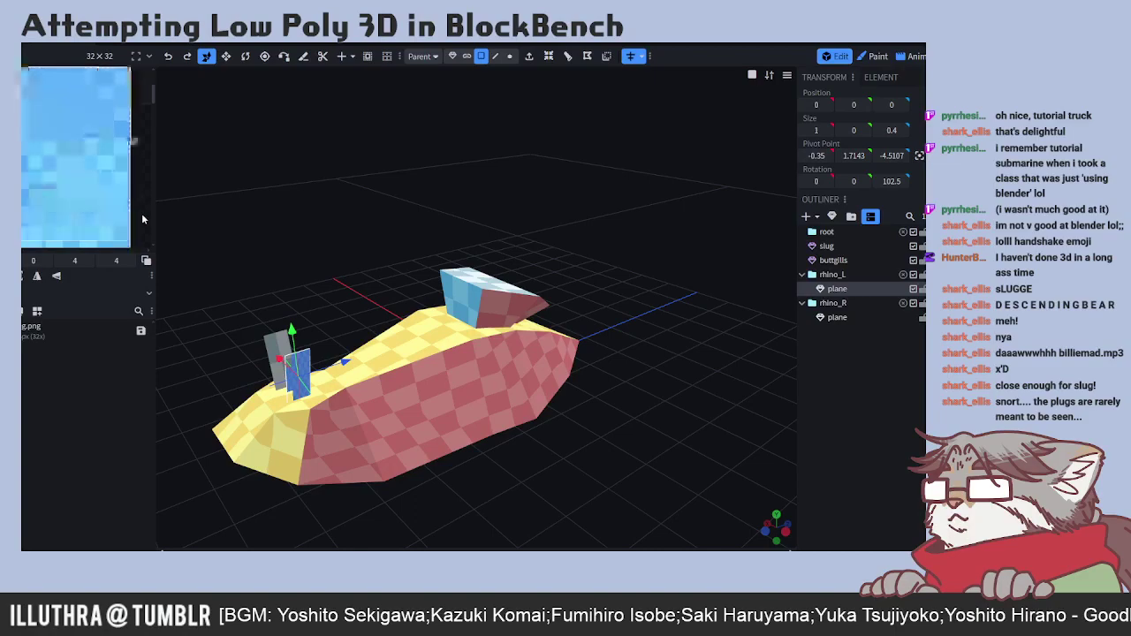
scroll(142, 214, up, 1)
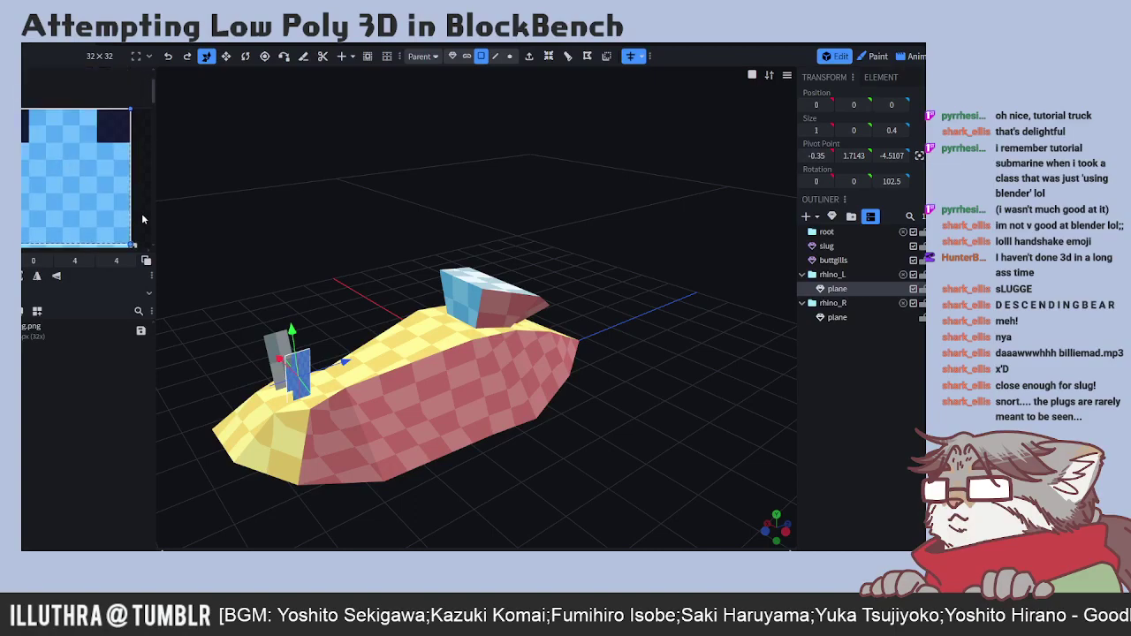
scroll(142, 219, up, 3)
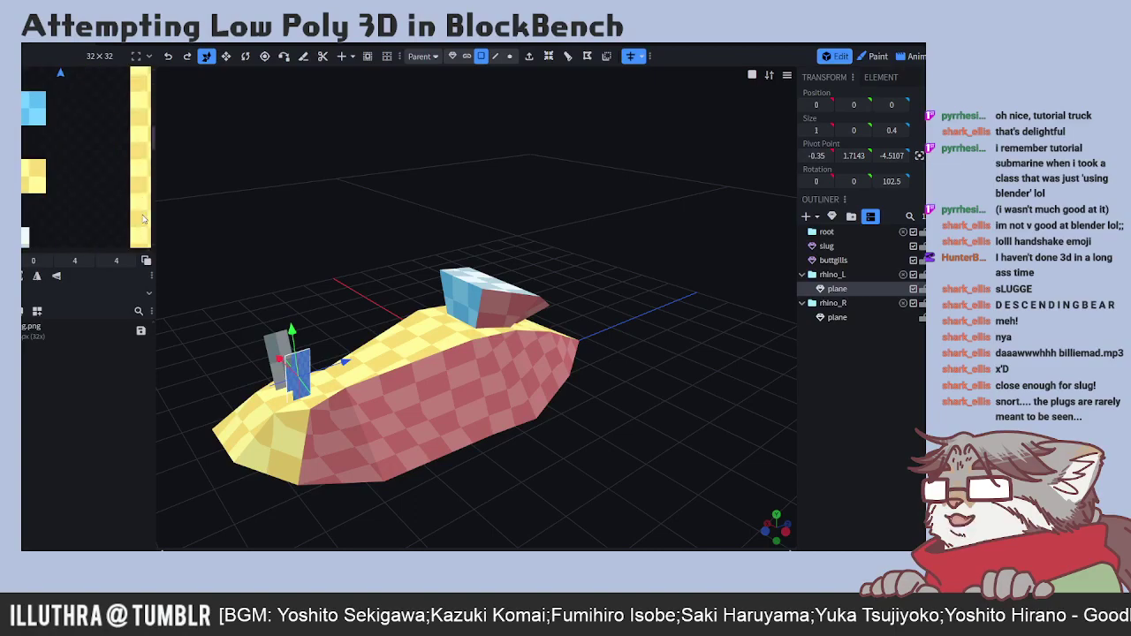
scroll(141, 217, up, 3)
drag(133, 188, 132, 228)
- Shrink the rhino_L plane's UV to a rectangle 1 wide and 2 high by pulling in its corners
scroll(95, 120, down, 2)
scroll(95, 116, up, 2)
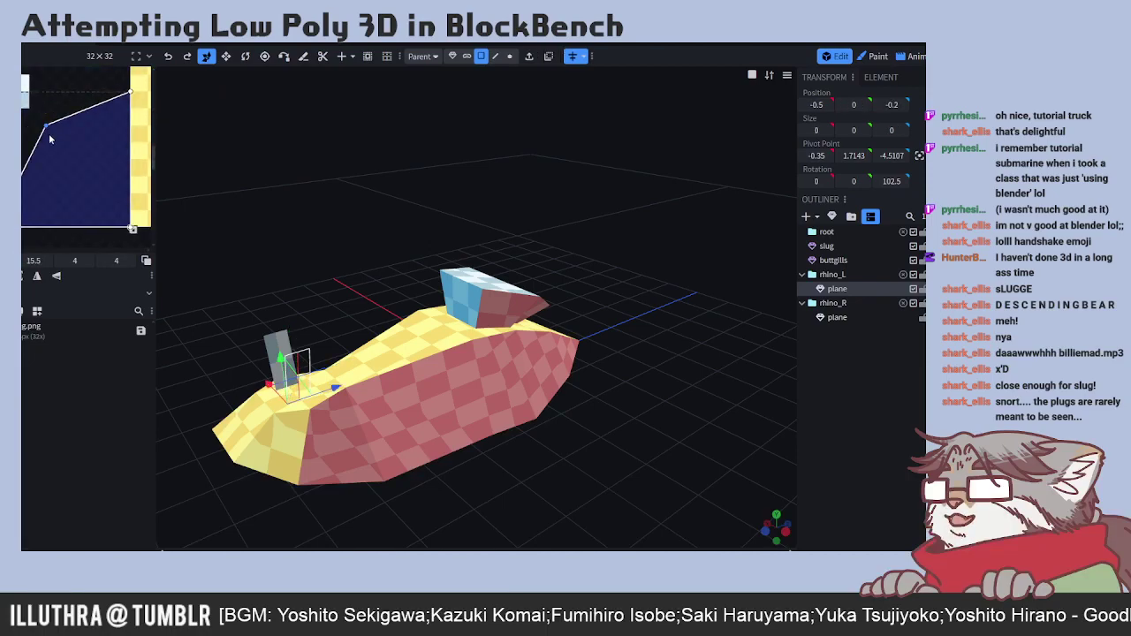
drag(132, 228, 45, 202)
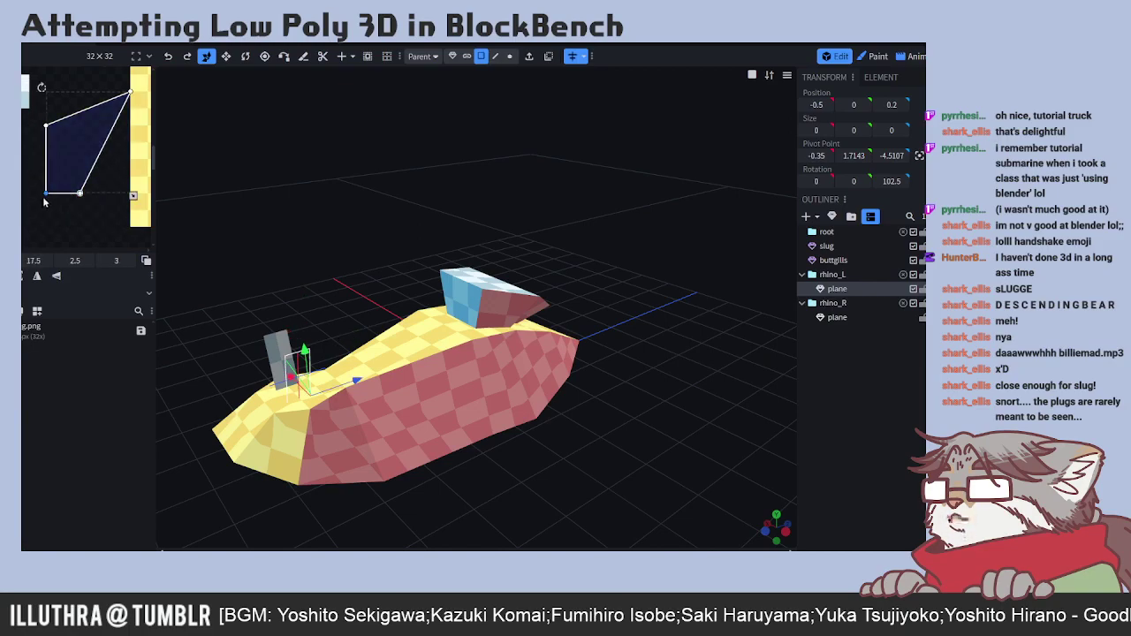
drag(131, 91, 111, 96)
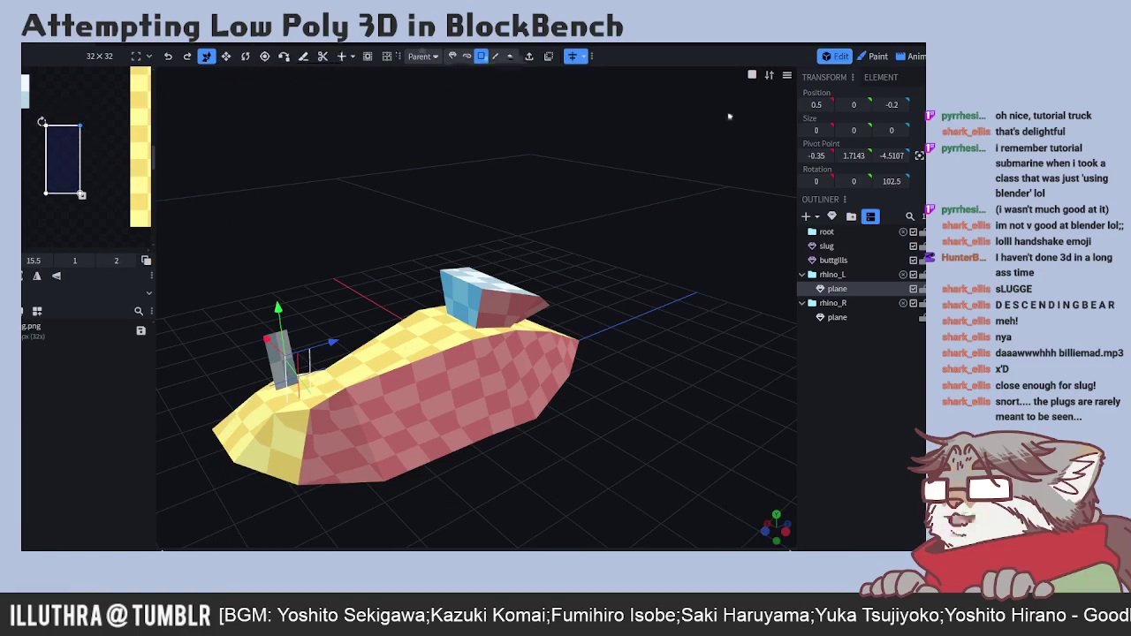
- Paint a block 3 pixels wide and 5 pixels high in grey #6e788c on and around the rhino_L UV area
mouse_move(55, 134)
mouse_down()
mouse_move(54, 203)
mouse_move(71, 186)
mouse_move(71, 133)
mouse_up()
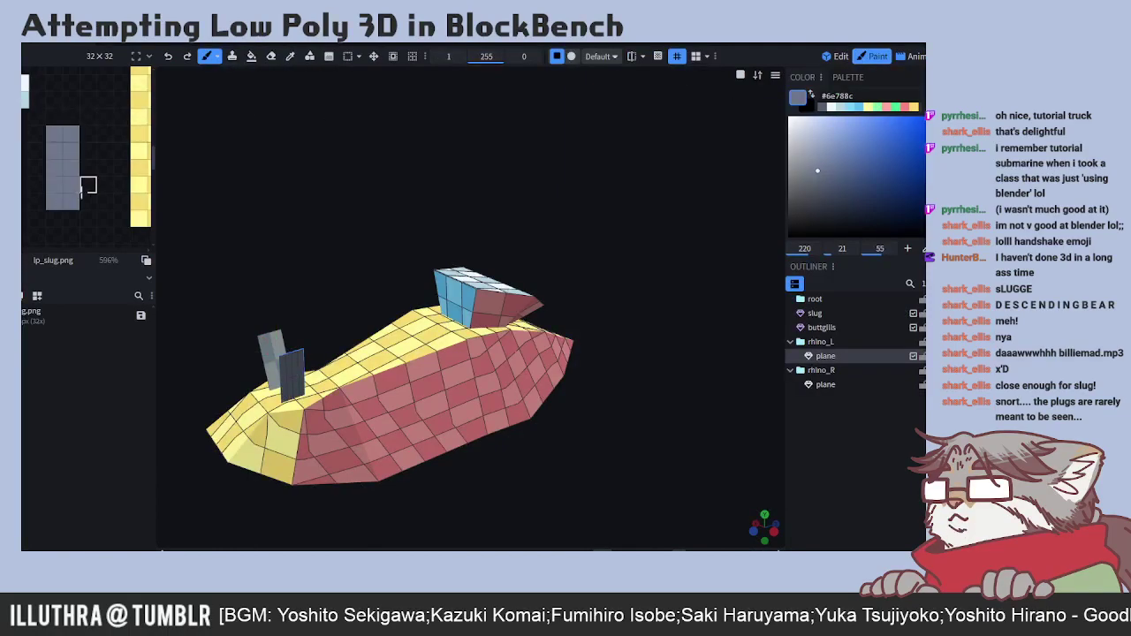
drag(36, 135, 37, 203)
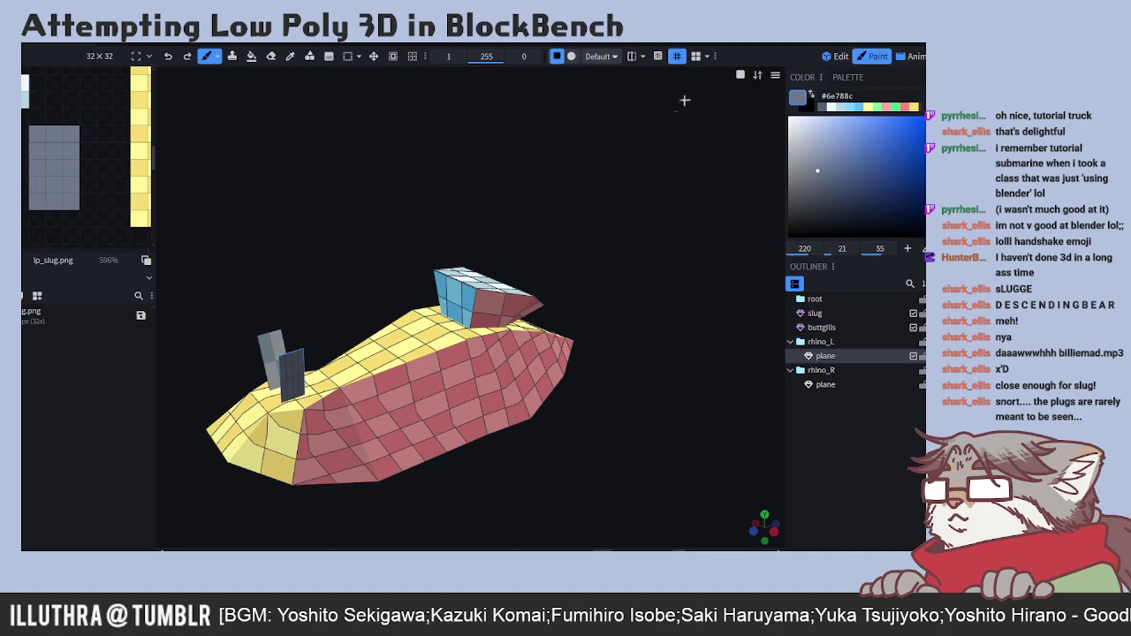
- Enlarge the rhino_L plane's UV to 1.5 by 2.5 so it covers the grey block, and return to Paint mode
click(836, 56)
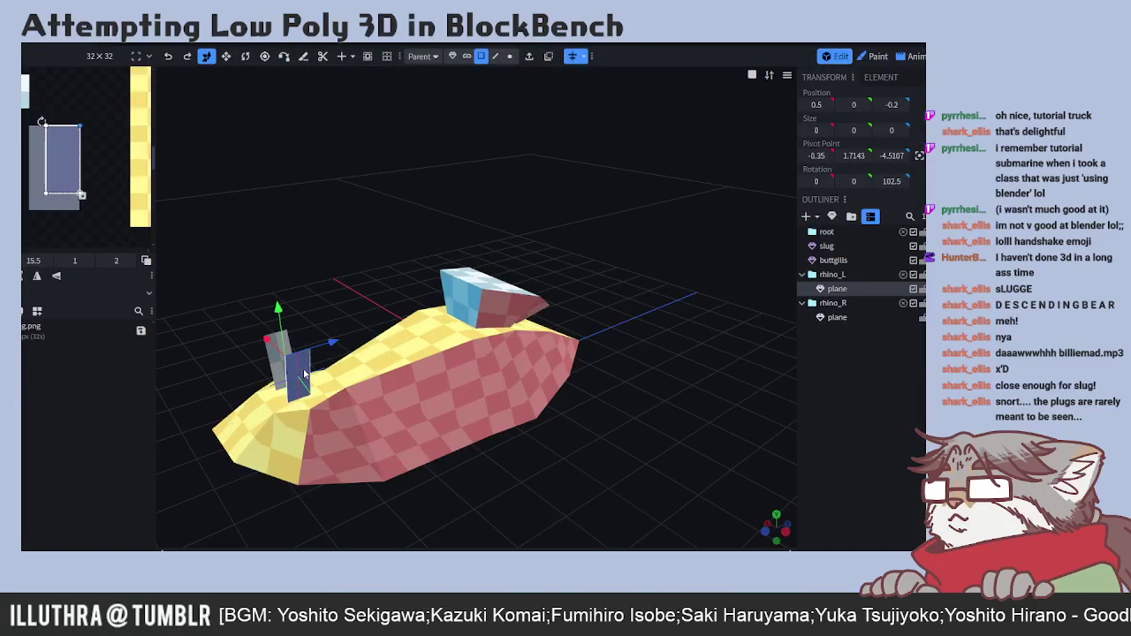
click(301, 367)
drag(46, 194, 80, 211)
drag(44, 128, 35, 131)
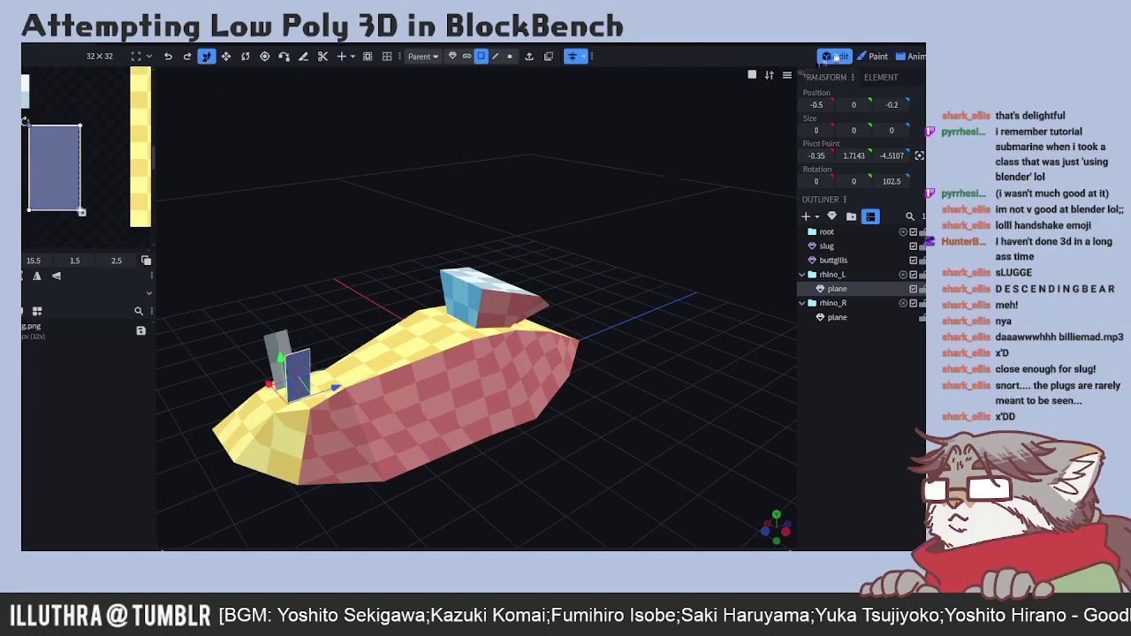
click(875, 56)
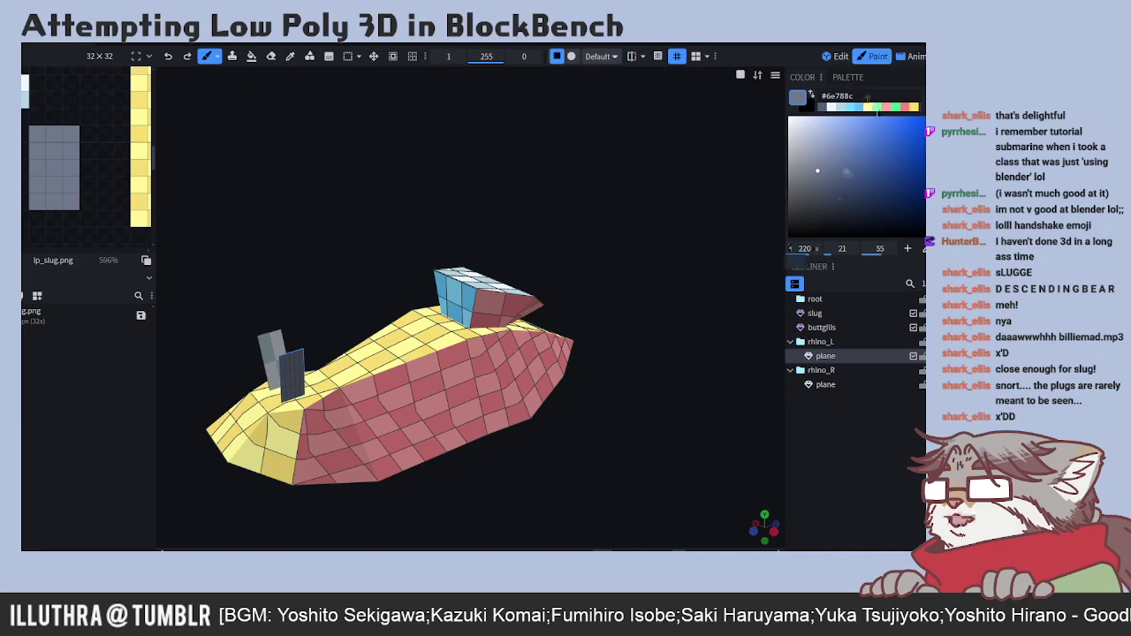
- Shorten the rhino_L plane's UV to 1.5 by 2 by lowering its upper corners and check the textured feeler
click(837, 56)
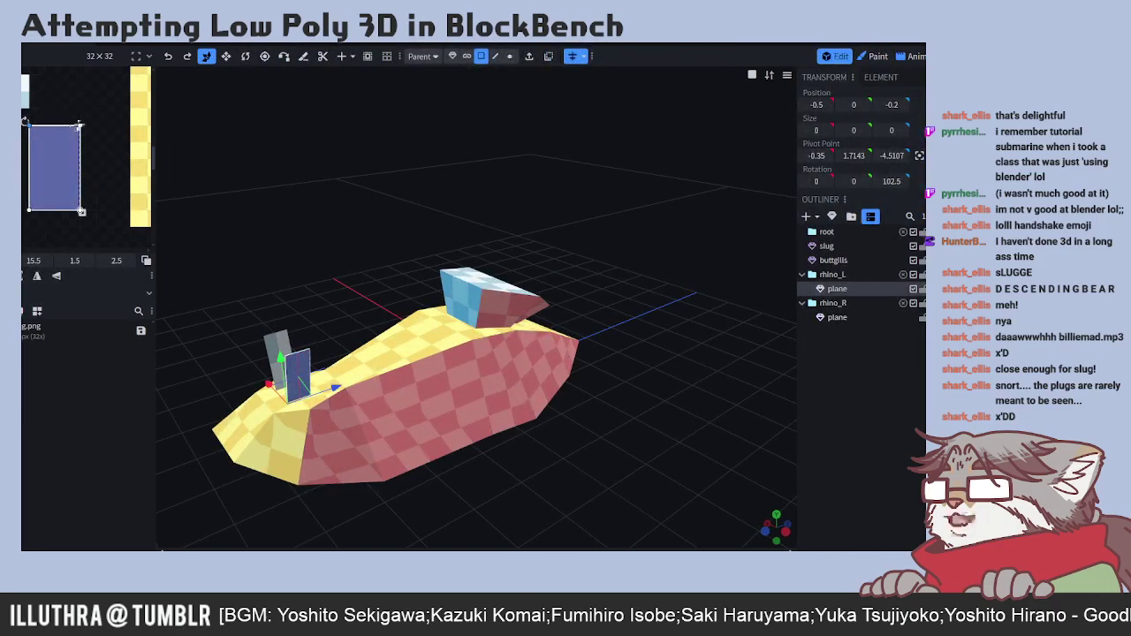
drag(80, 126, 34, 133)
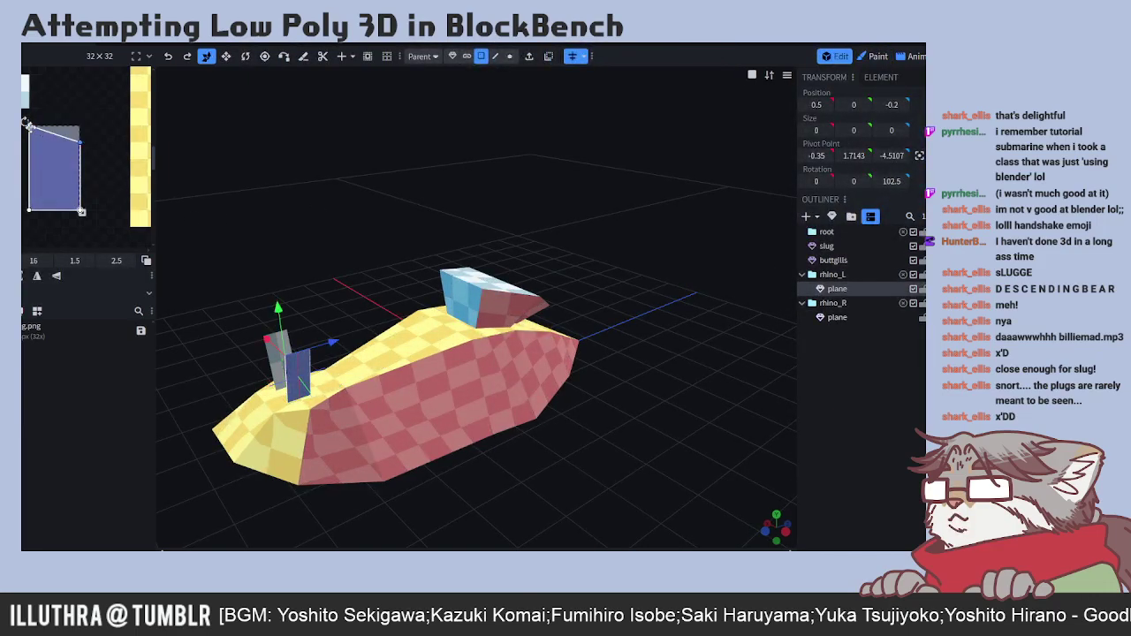
key(ctrl+z)
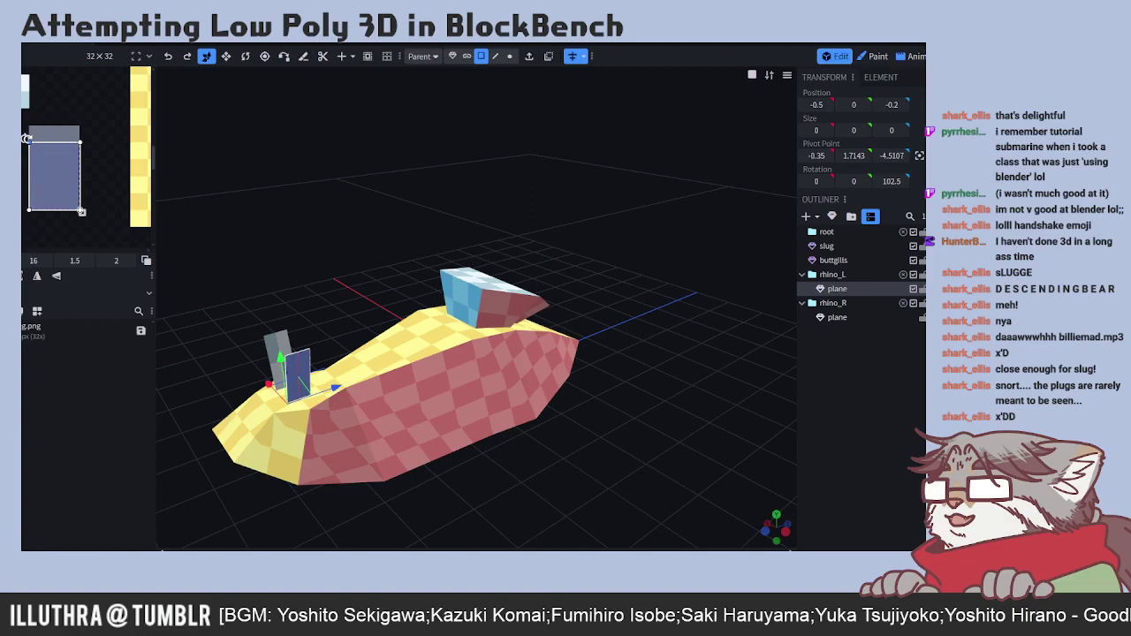
click(874, 56)
mouse_move(525, 462)
mouse_down()
mouse_move(619, 406)
mouse_move(750, 398)
mouse_move(733, 407)
mouse_move(747, 415)
mouse_move(526, 432)
mouse_up()
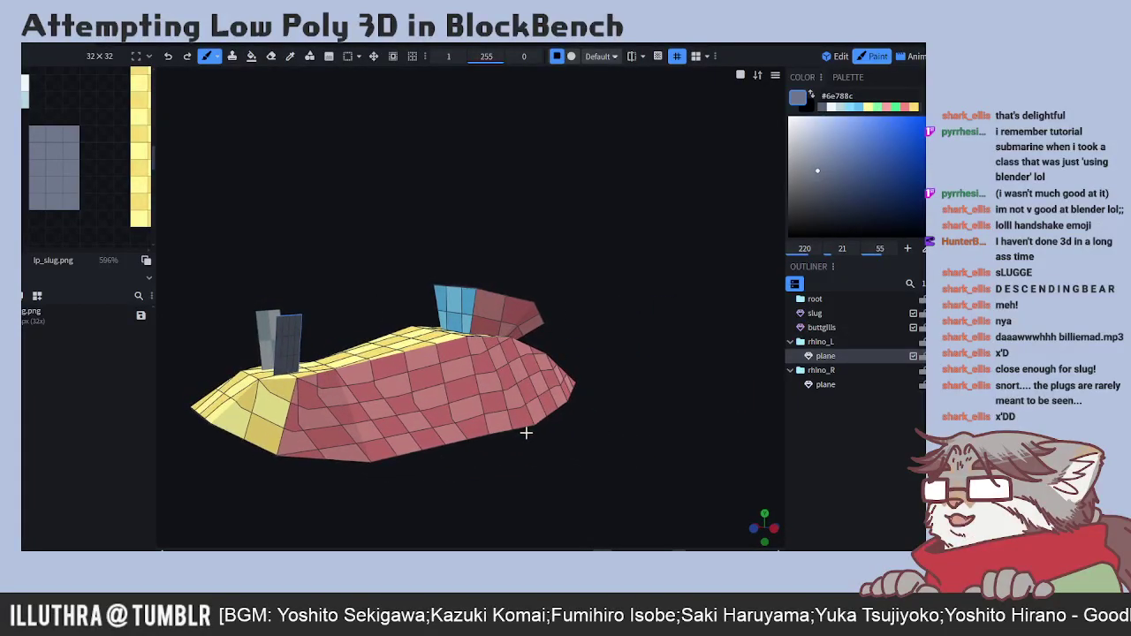
- Restore the rhino_L plane's UV to 1.5 by 2.5 and return to Paint mode
click(841, 57)
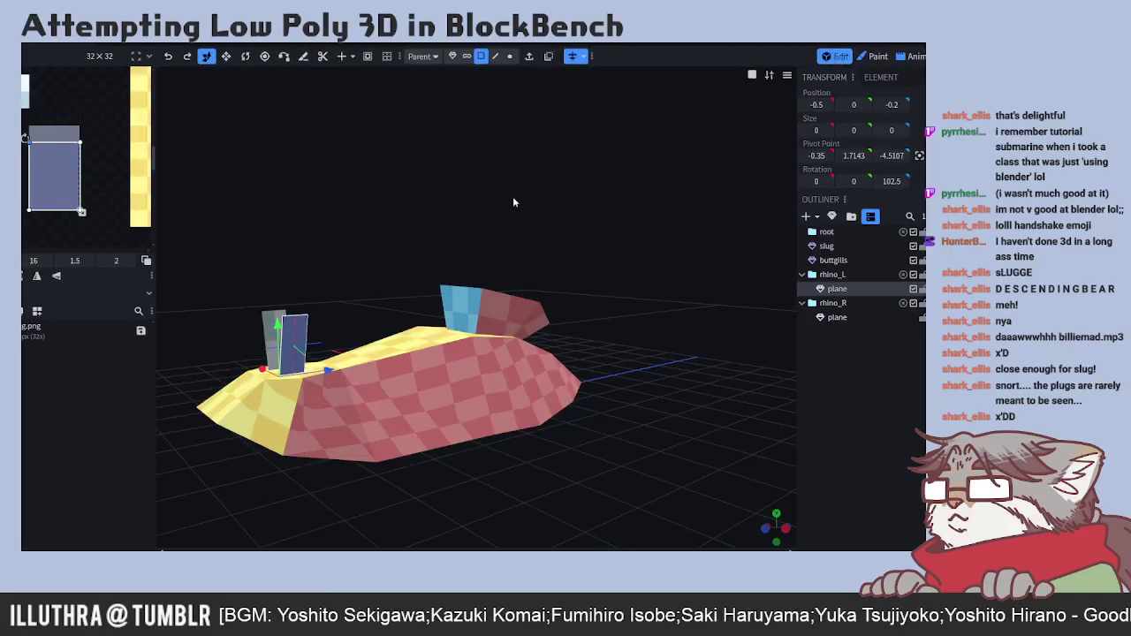
drag(27, 139, 81, 132)
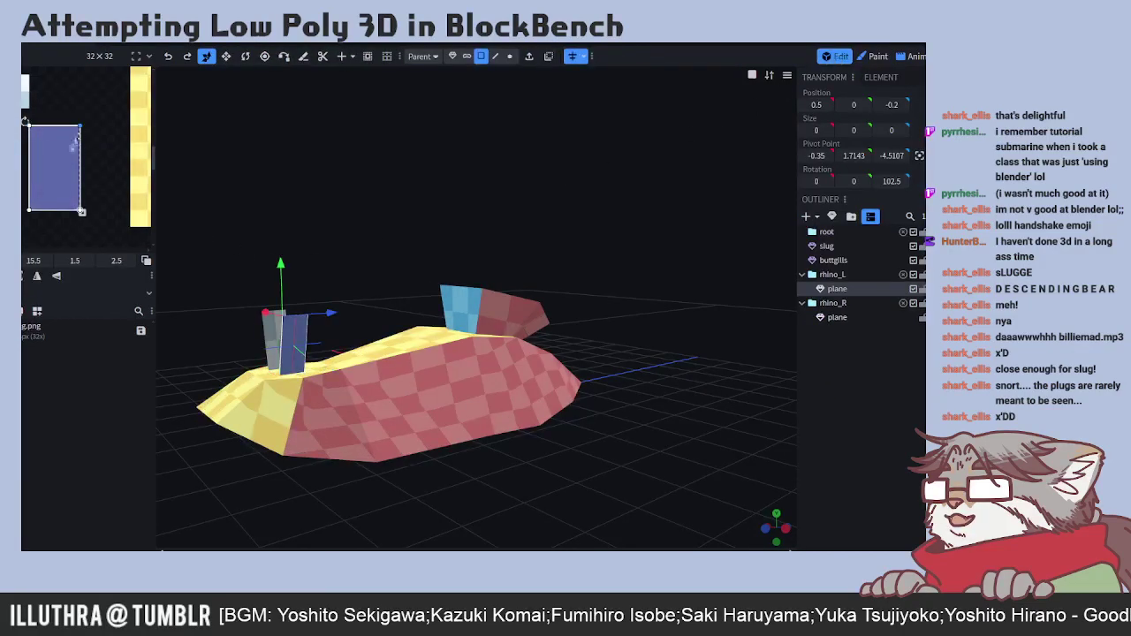
click(875, 57)
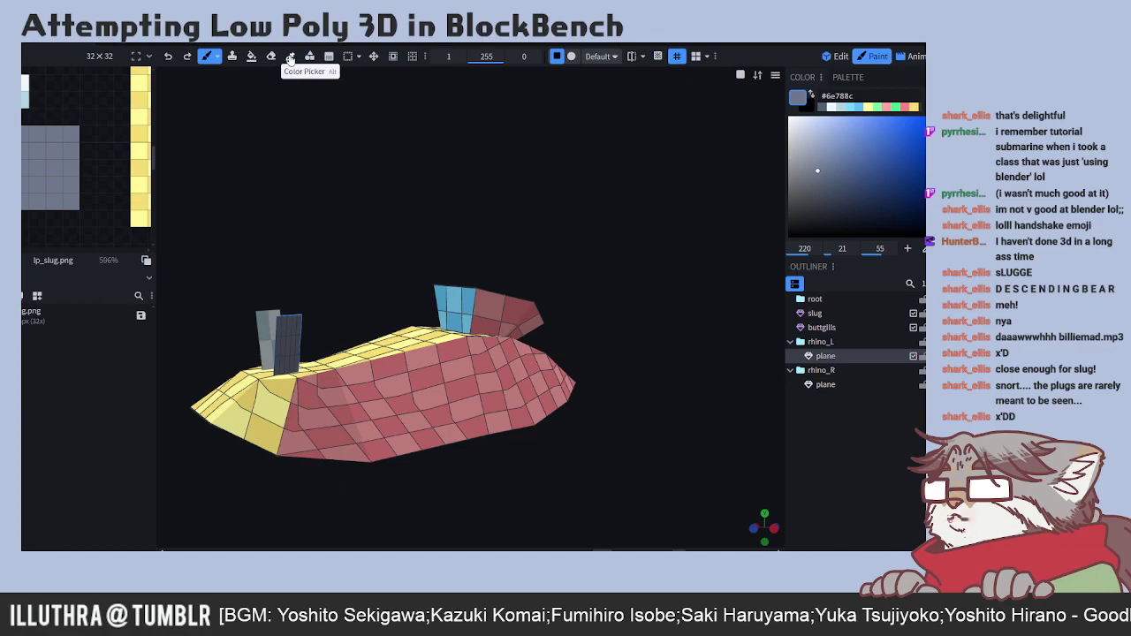
- Erase the two rightmost pixel columns of the grey block on the texture
click(290, 57)
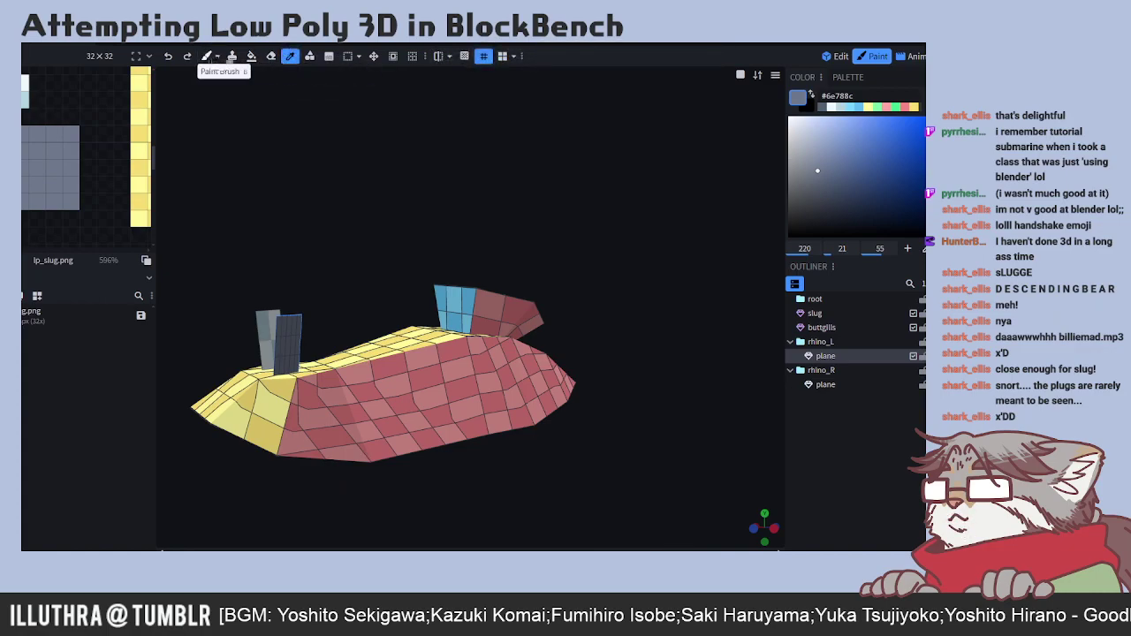
click(271, 56)
mouse_move(40, 131)
mouse_down()
mouse_move(53, 170)
mouse_move(71, 151)
mouse_move(71, 169)
mouse_up()
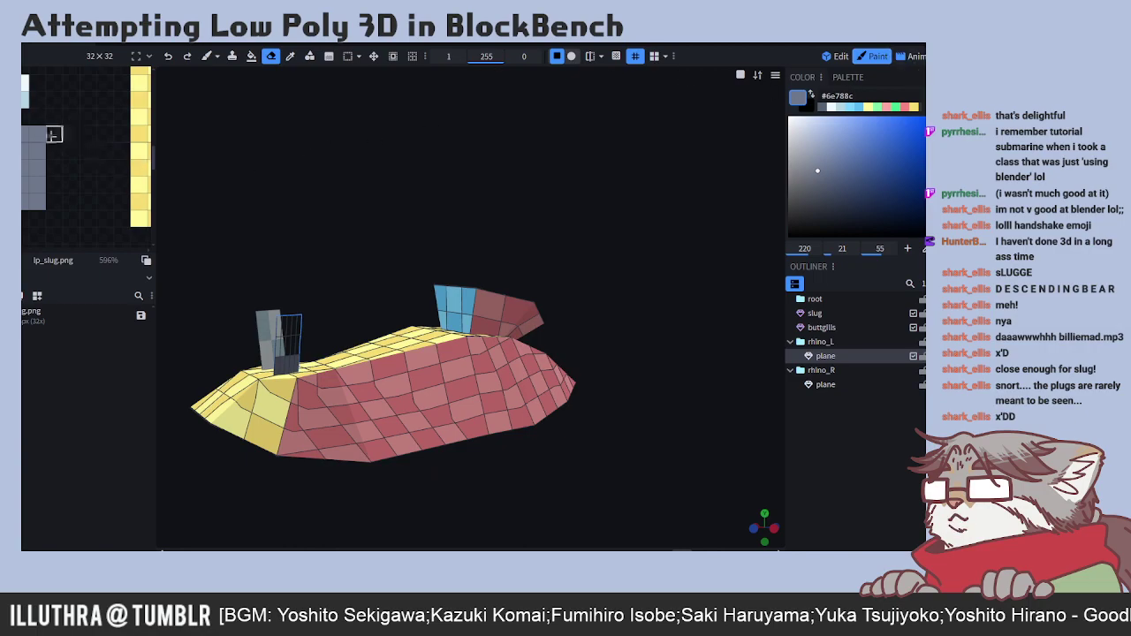
- Try to extend the grey block by one pixel column and one pixel row, and undo the strokes
click(207, 56)
mouse_move(55, 168)
mouse_down()
mouse_move(55, 133)
mouse_move(53, 221)
mouse_move(25, 219)
mouse_up()
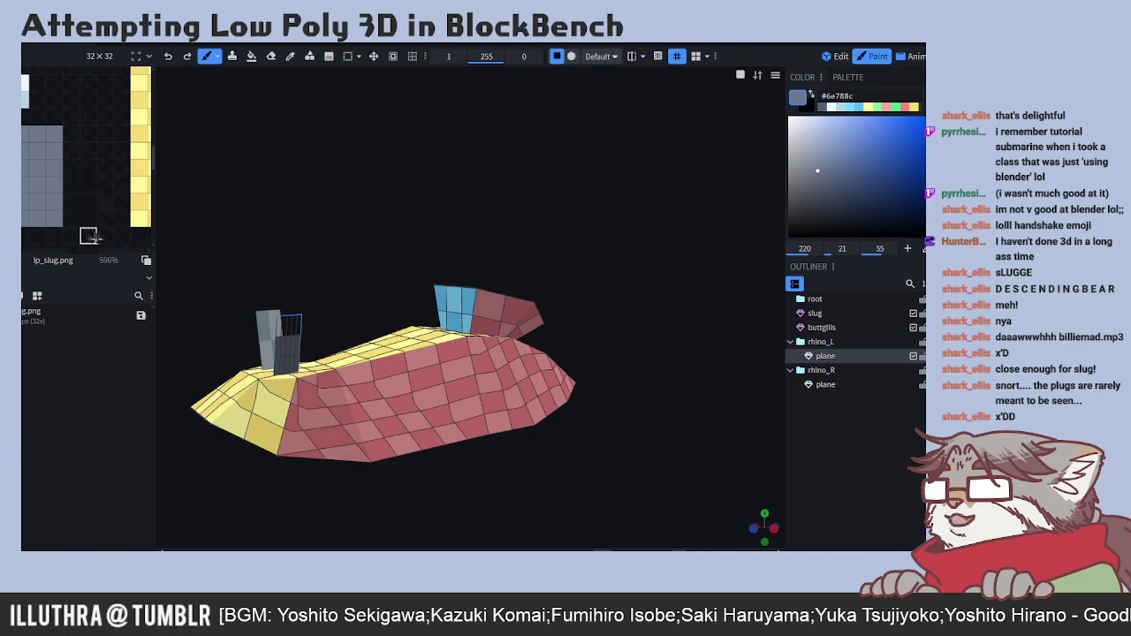
scroll(89, 212, up, 3)
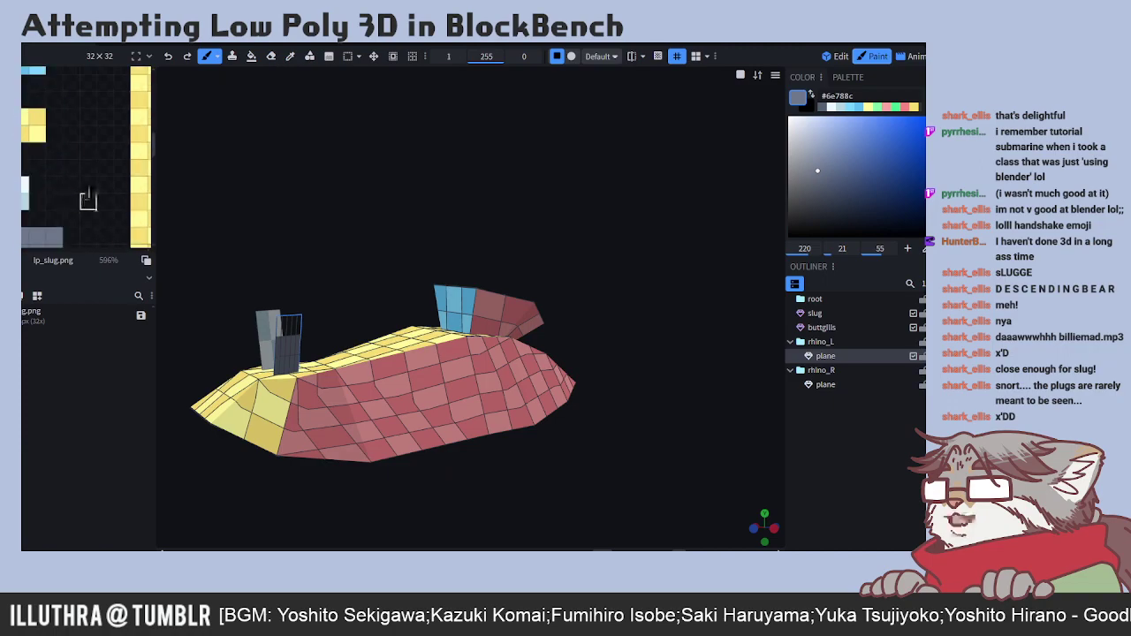
scroll(88, 219, down, 3)
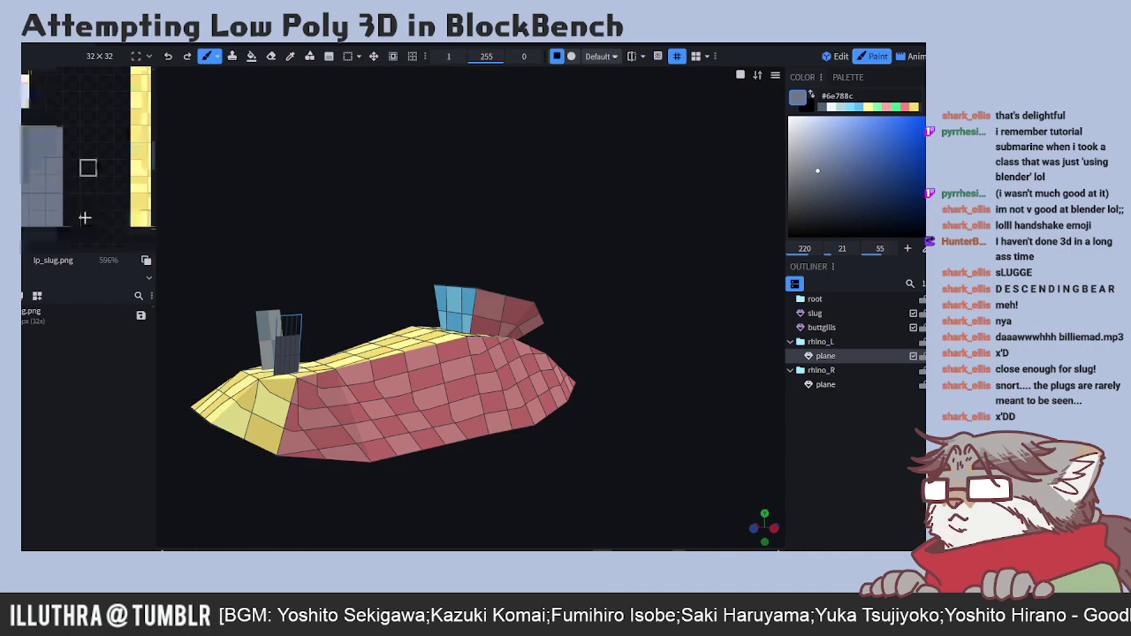
click(168, 56)
click(168, 55)
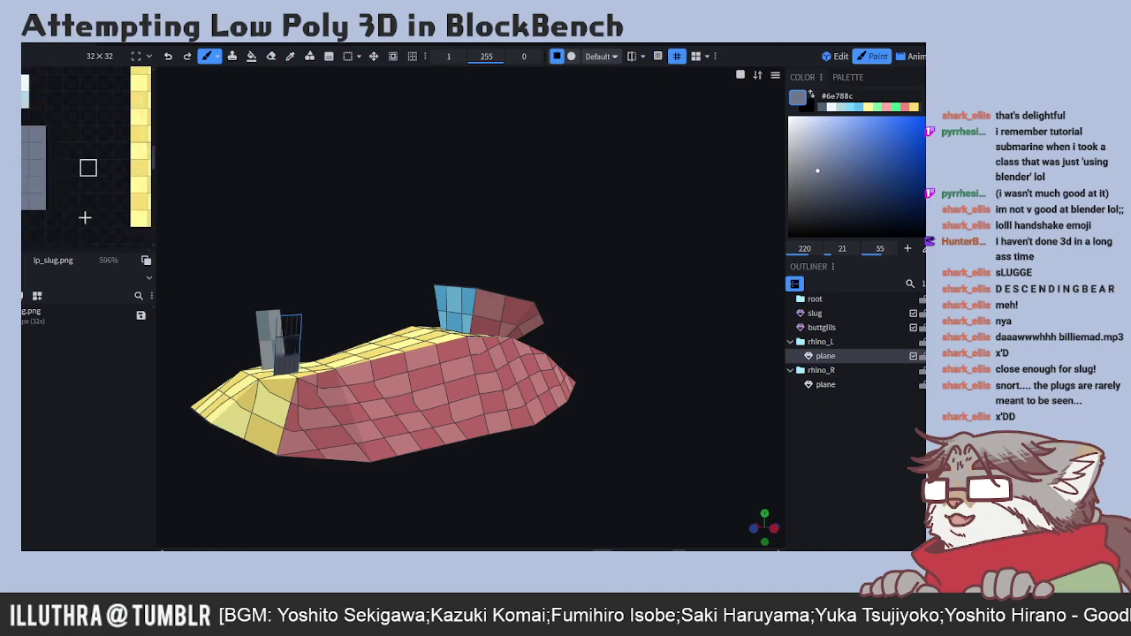
- Paint a second block 3 pixels wide and 5 pixels high beside the grey one, coloured light blue #b4d4e1
mouse_move(71, 149)
mouse_down()
mouse_move(78, 135)
mouse_move(108, 135)
mouse_move(104, 209)
mouse_move(79, 166)
mouse_move(87, 150)
mouse_up()
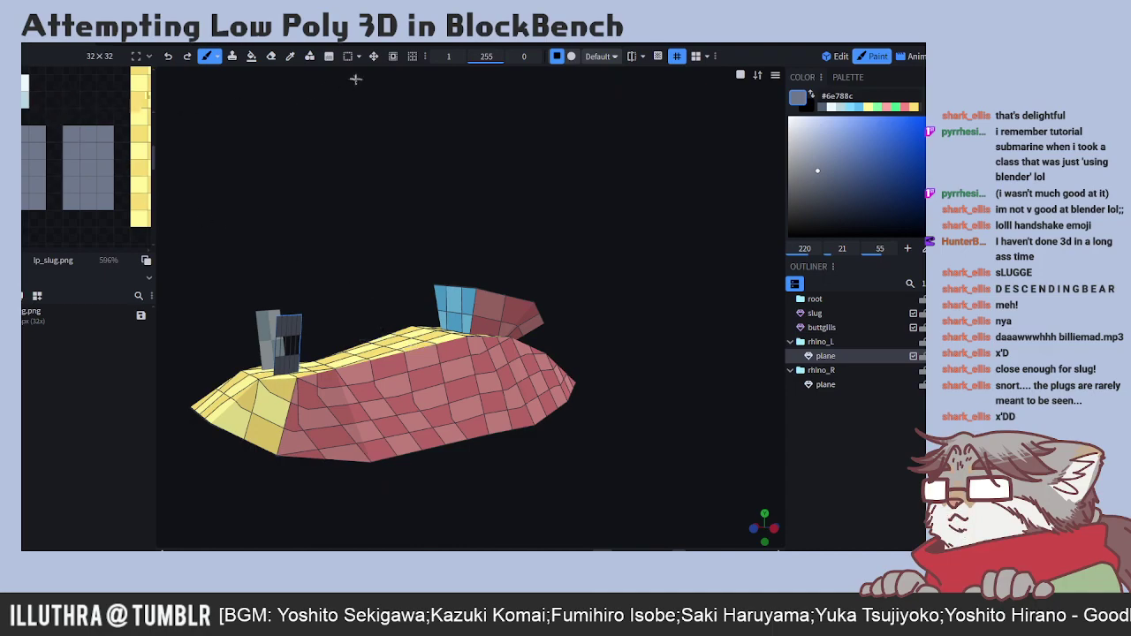
click(288, 57)
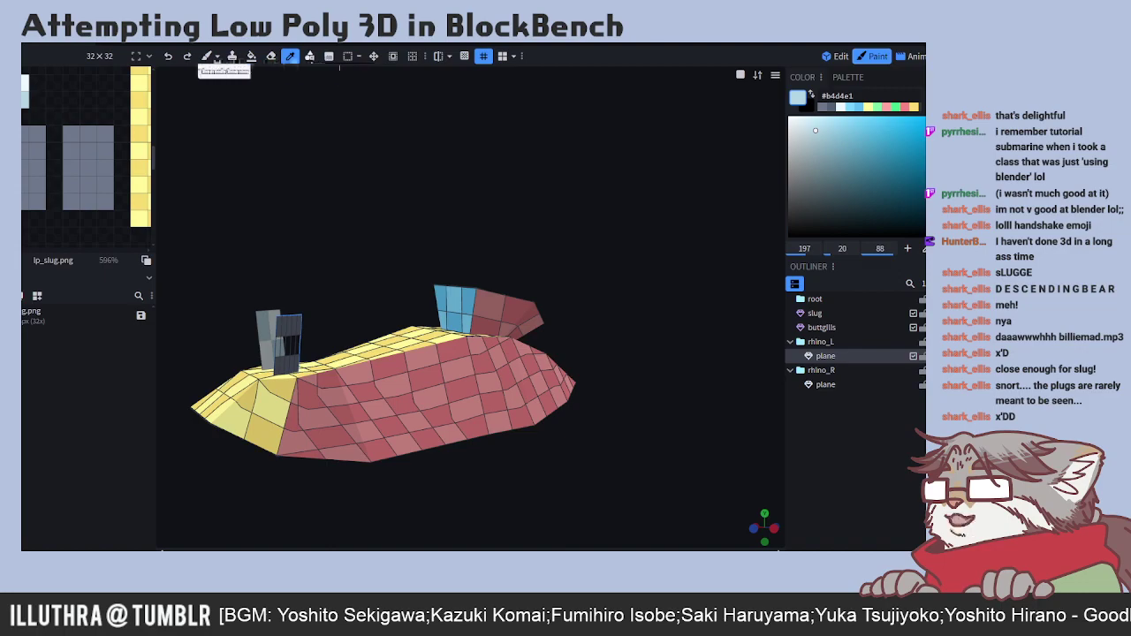
click(206, 57)
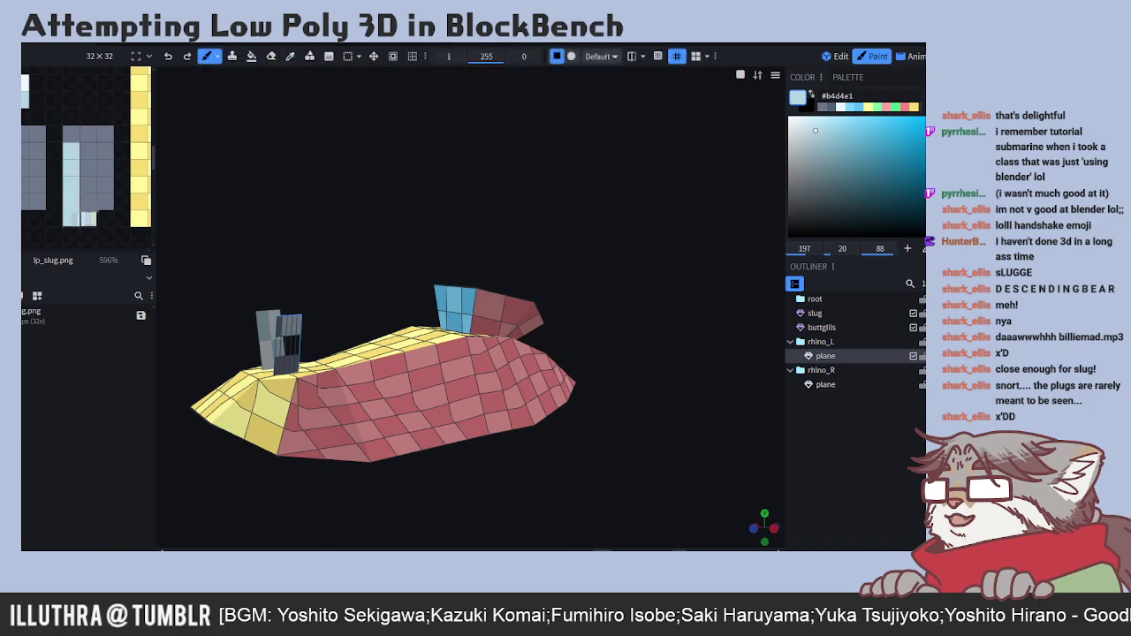
mouse_move(72, 134)
mouse_down()
mouse_move(74, 204)
mouse_move(90, 143)
mouse_move(107, 165)
mouse_move(105, 199)
mouse_up()
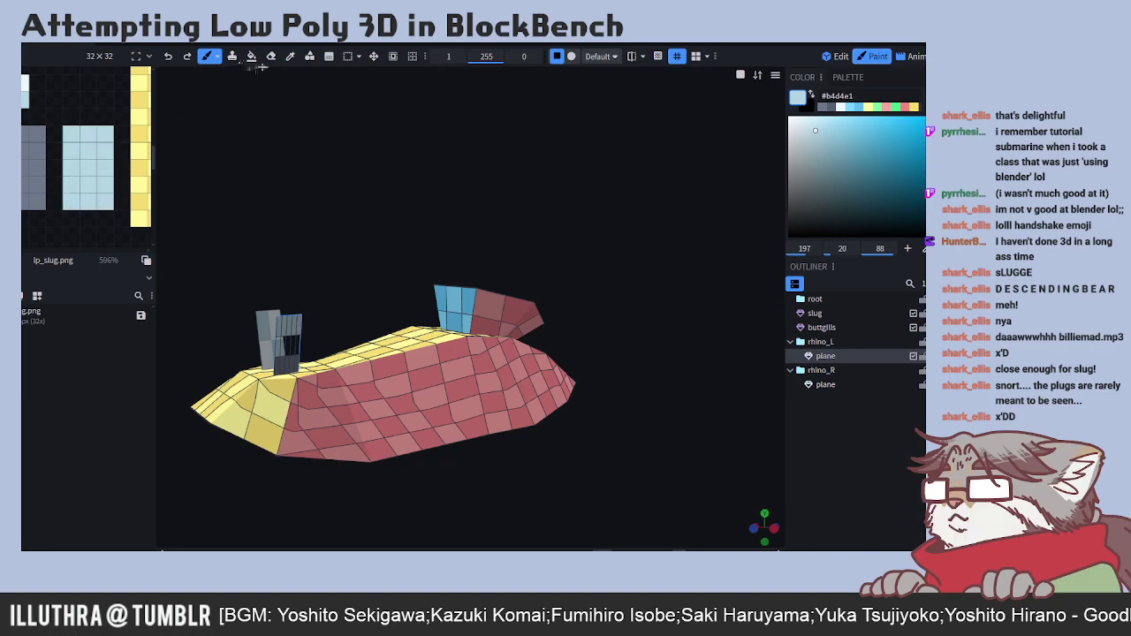
- Sample the pale blue #ecf8fd from the texture and paint a checker pattern over the light blue block
click(290, 56)
click(26, 87)
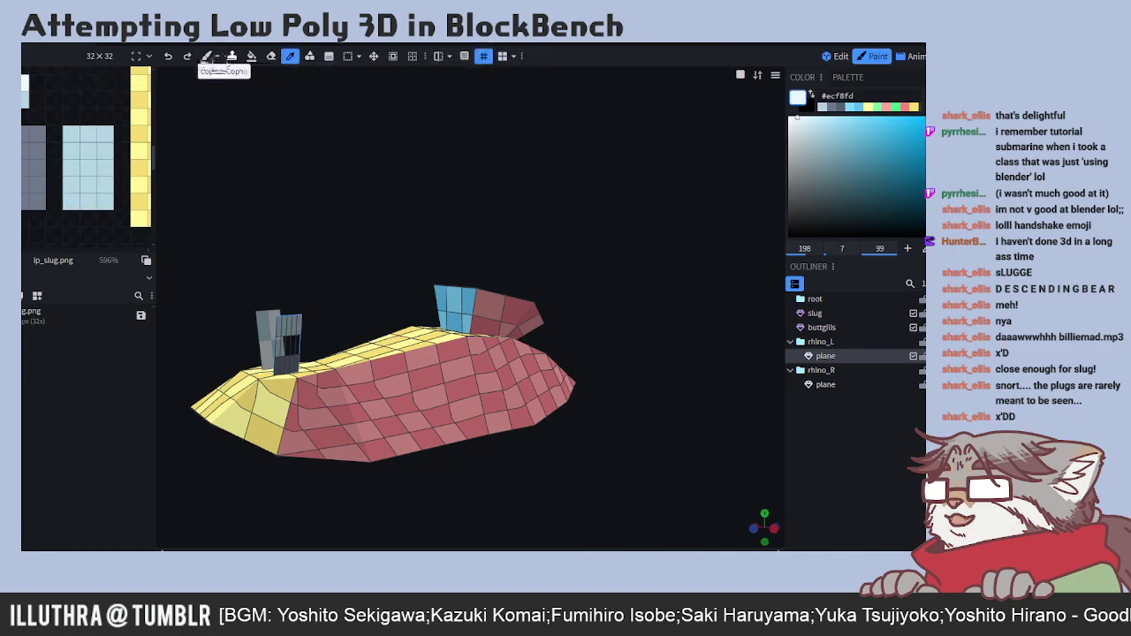
click(206, 56)
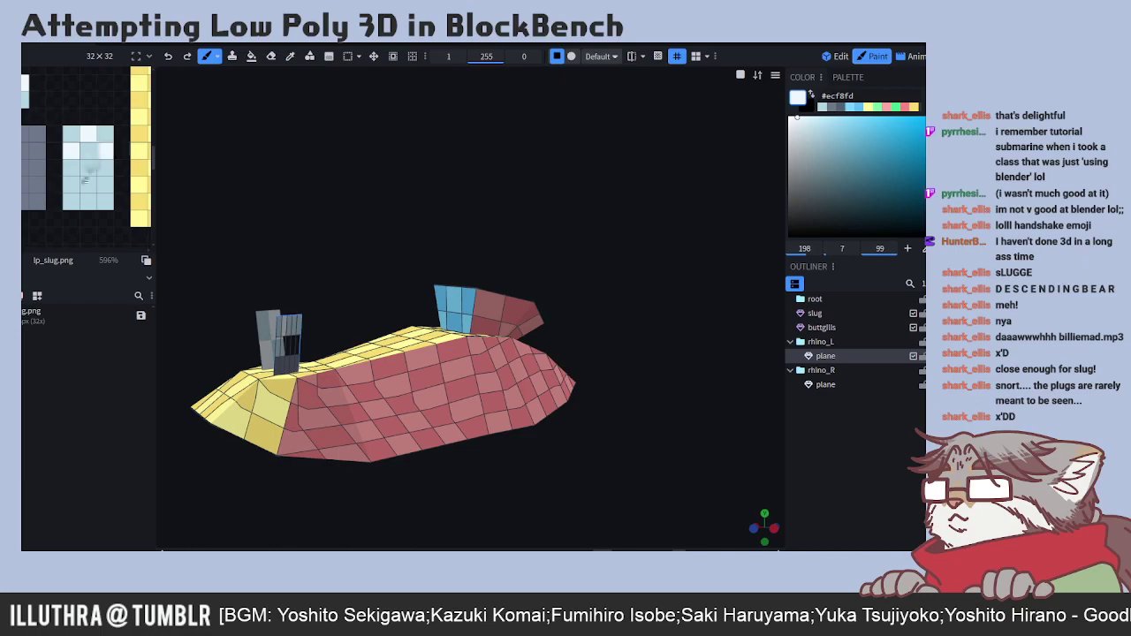
drag(76, 183, 92, 201)
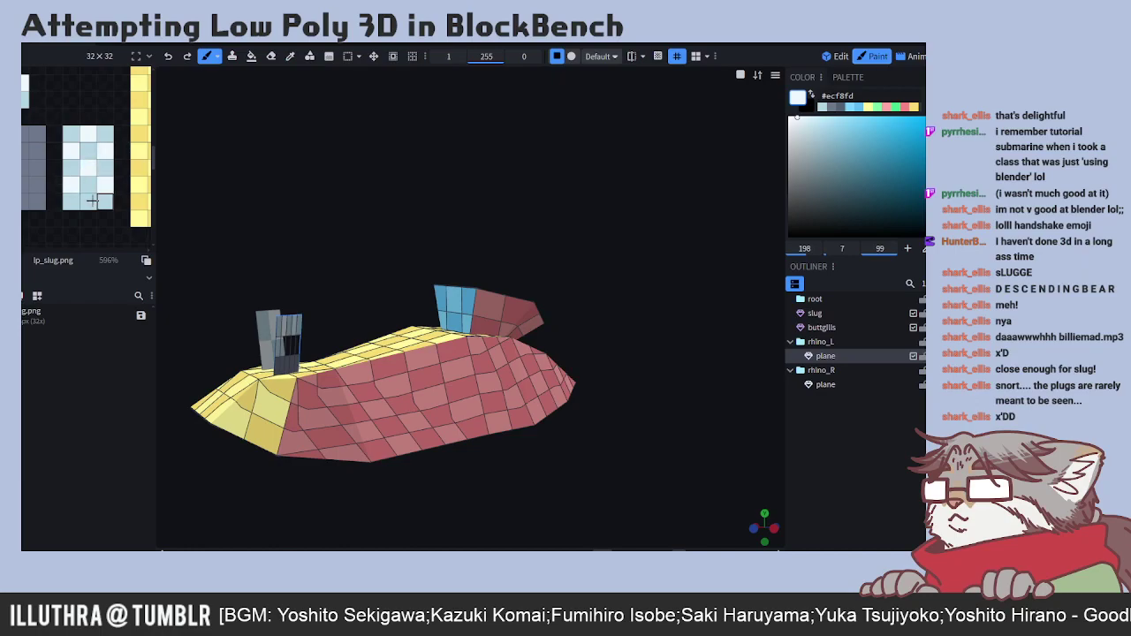
- Sample the grey #6e788c from the small grey checkered patch and return to the Paint Brush
click(290, 56)
scroll(73, 122, up, 2)
scroll(73, 121, down, 5)
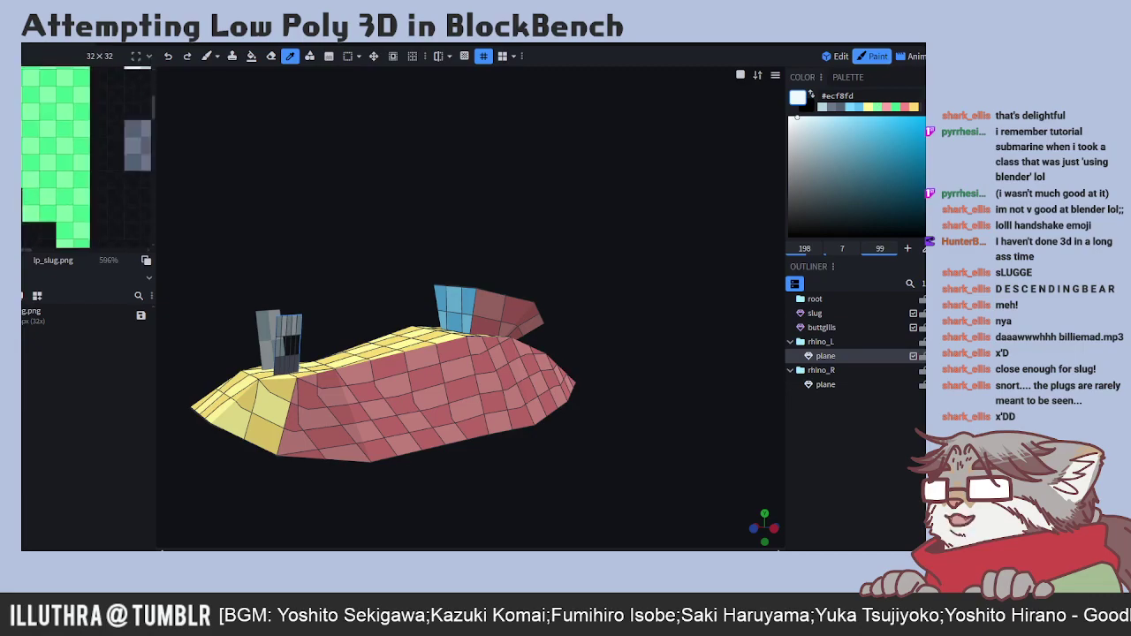
middle_drag(130, 138, 65, 174)
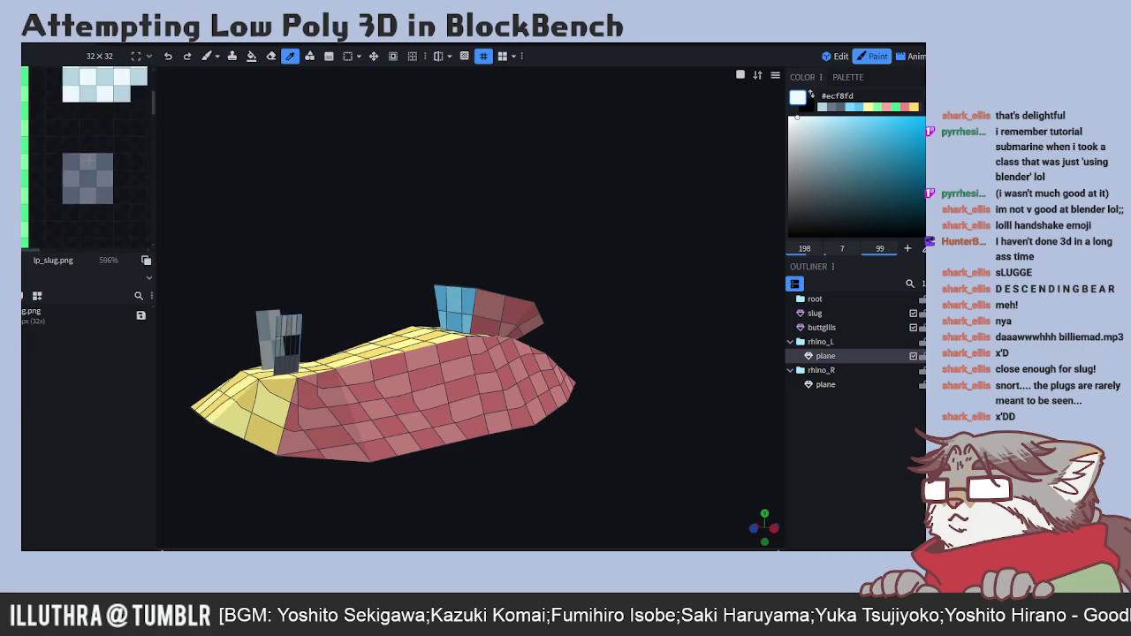
click(87, 178)
scroll(70, 159, up, 5)
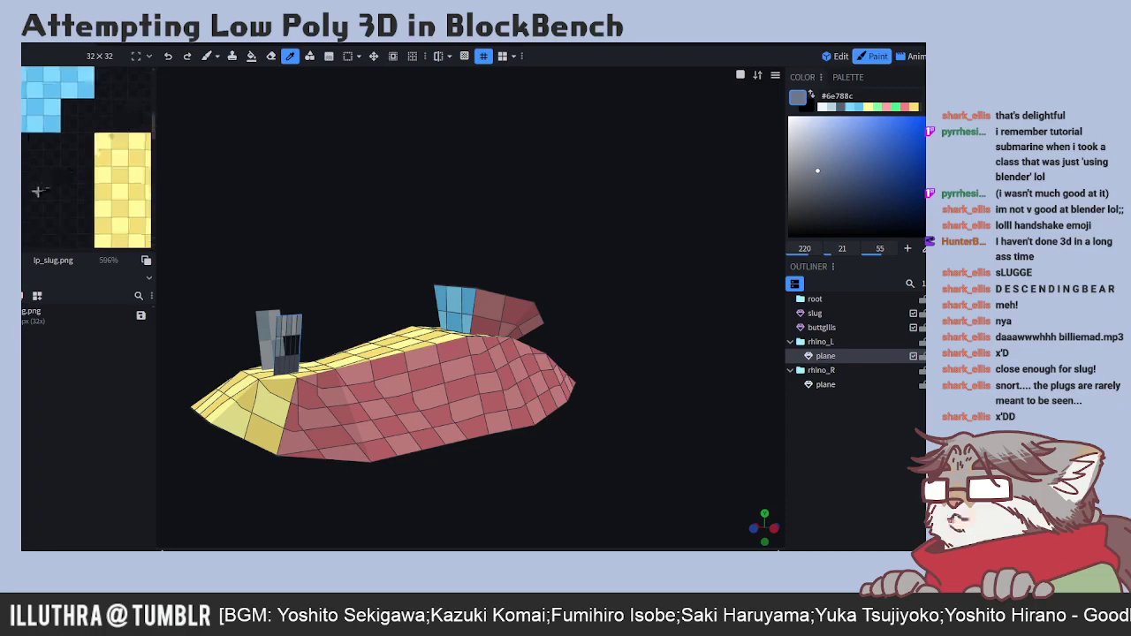
scroll(50, 187, up, 3)
click(209, 55)
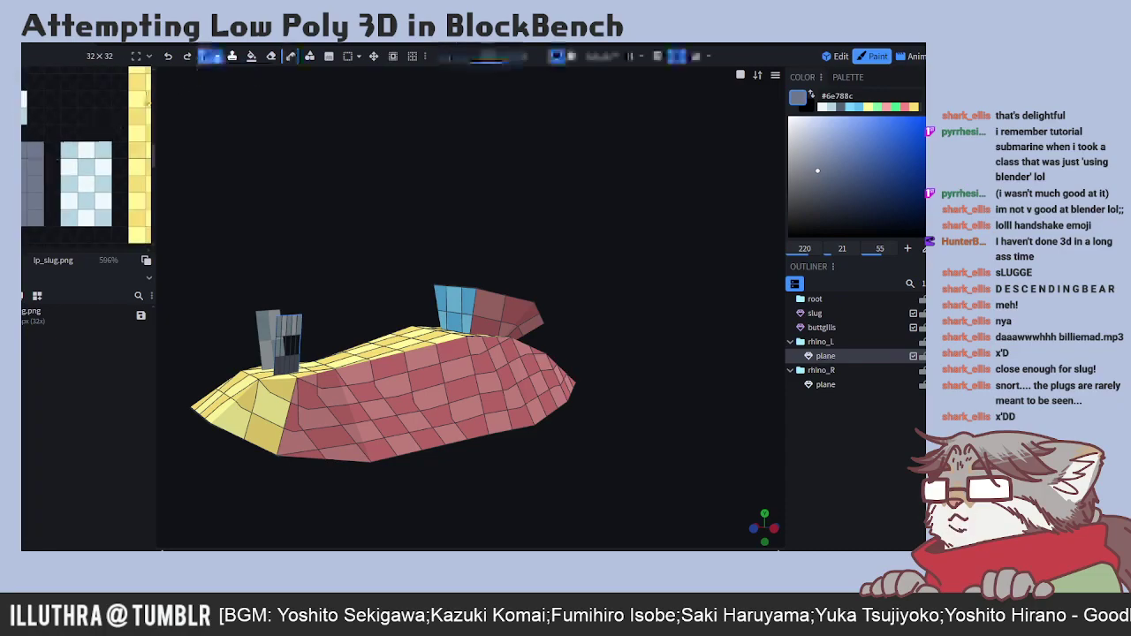
- Sample the darker grey #536174 from the small checkered patch and paint a checker pattern over the 3 by 5 grey block
click(290, 56)
scroll(106, 119, right, 5)
scroll(112, 114, right, 5)
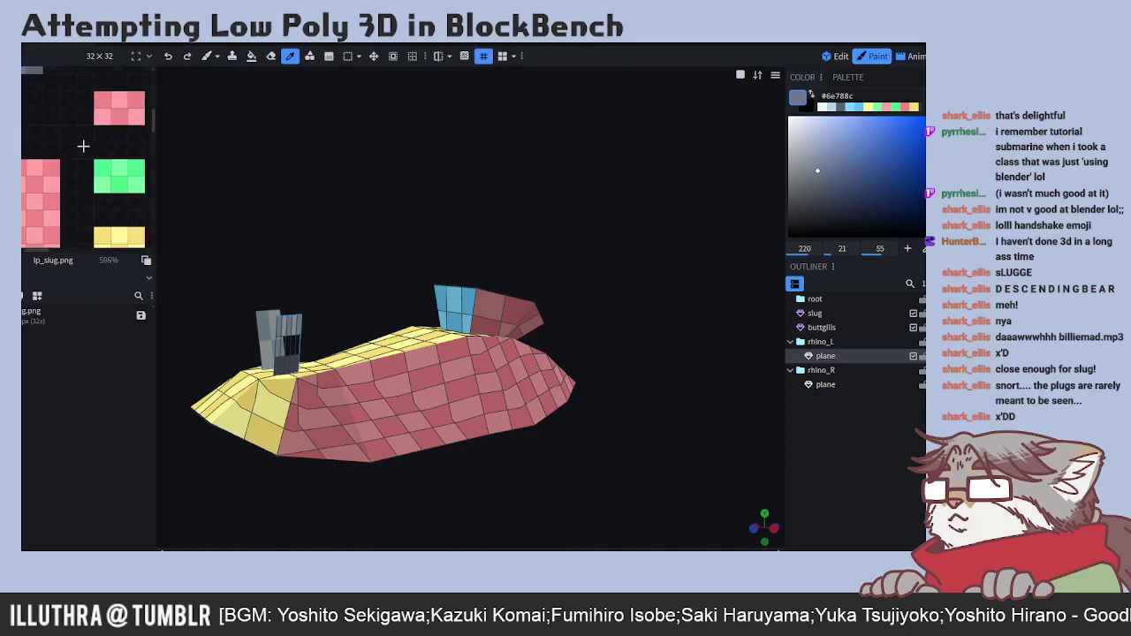
click(118, 137)
click(206, 56)
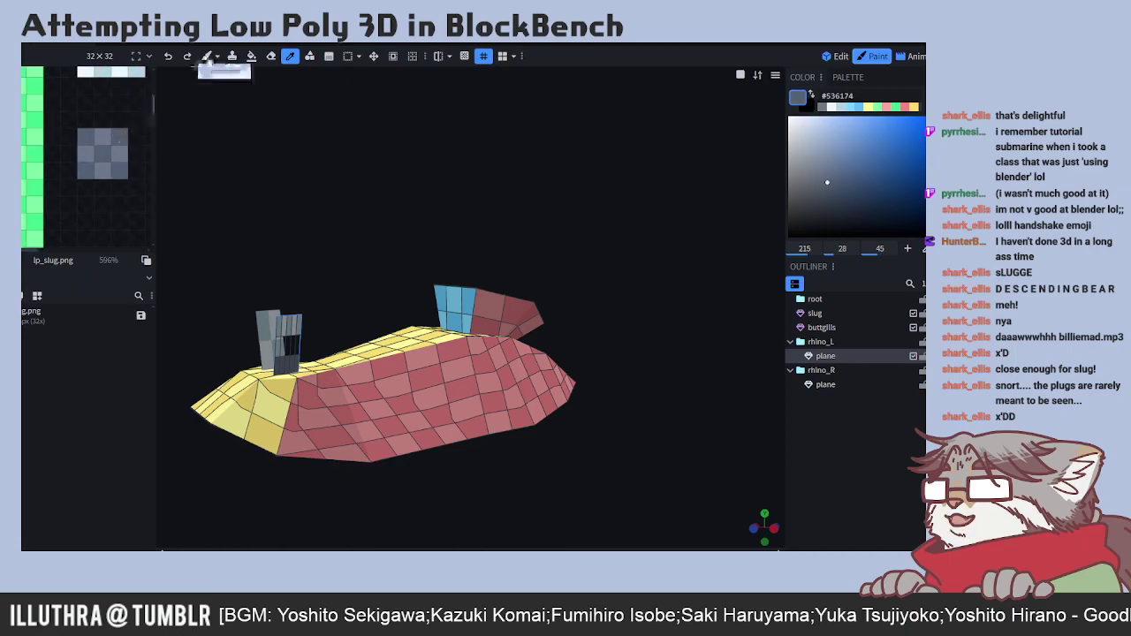
scroll(97, 150, left, 8)
scroll(70, 179, right, 6)
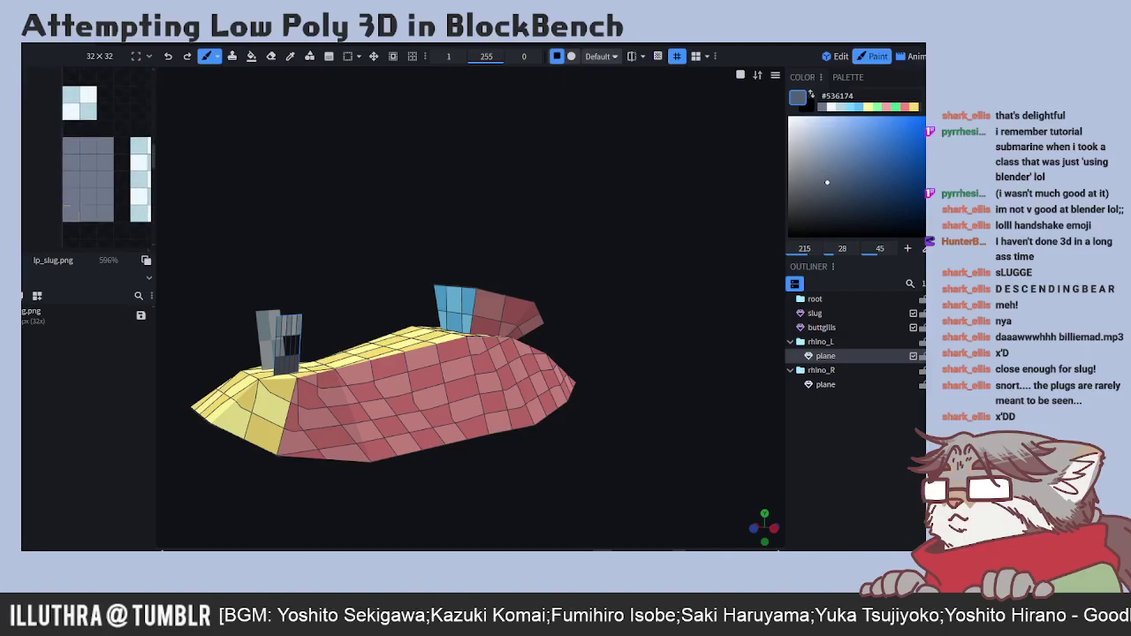
scroll(51, 163, right, 2)
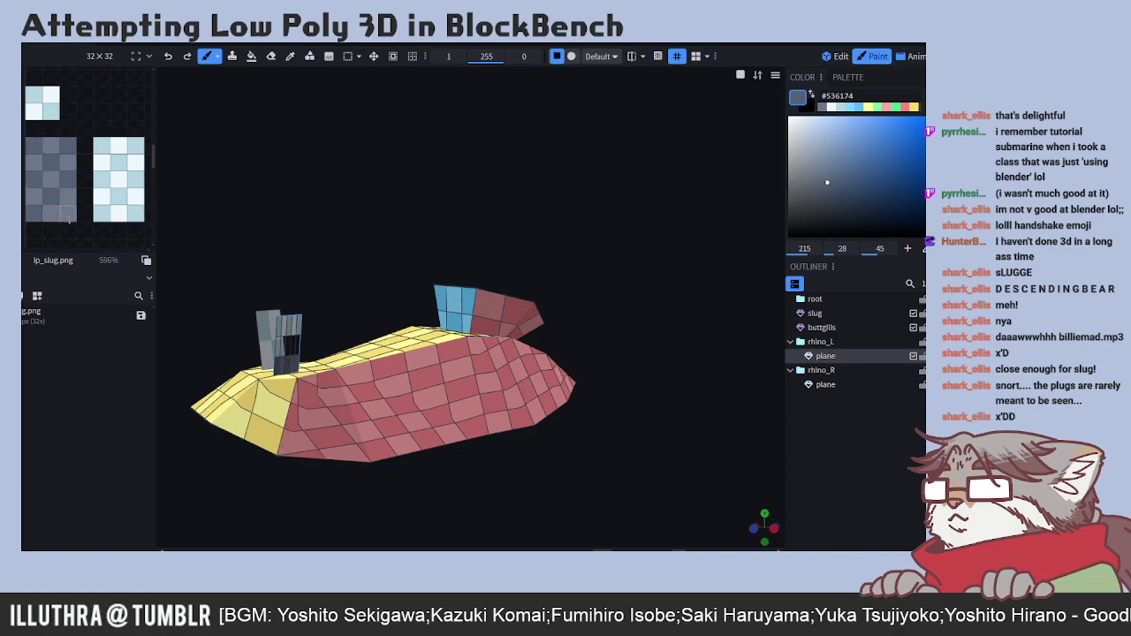
- Select the rhino_L plane's face in Edit mode and move its UV onto the grey checkered block
click(836, 56)
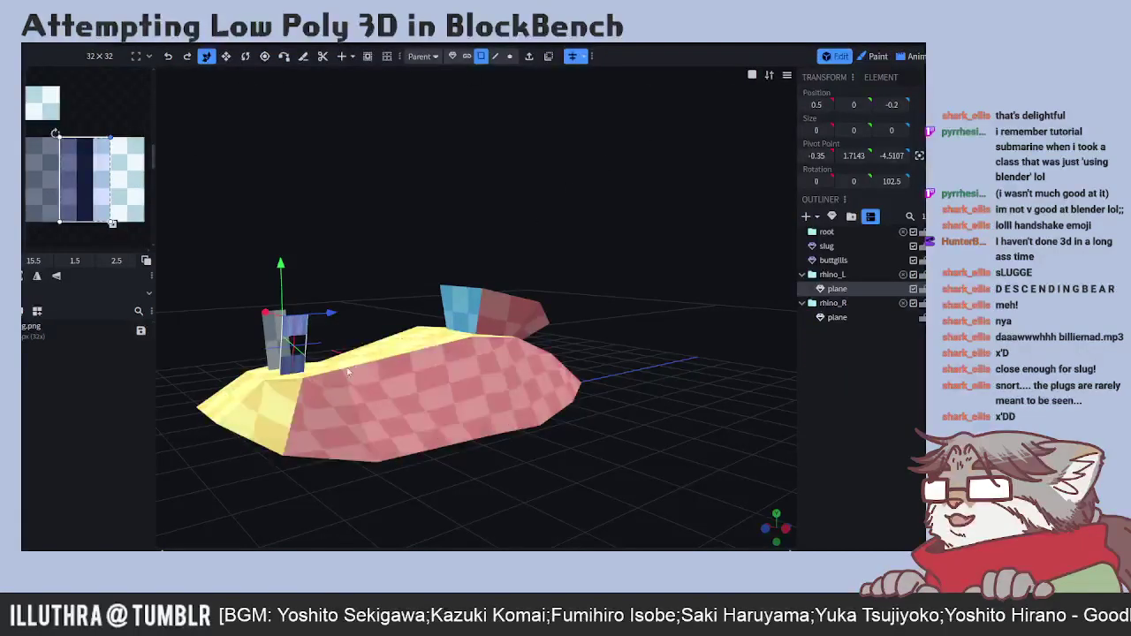
click(298, 345)
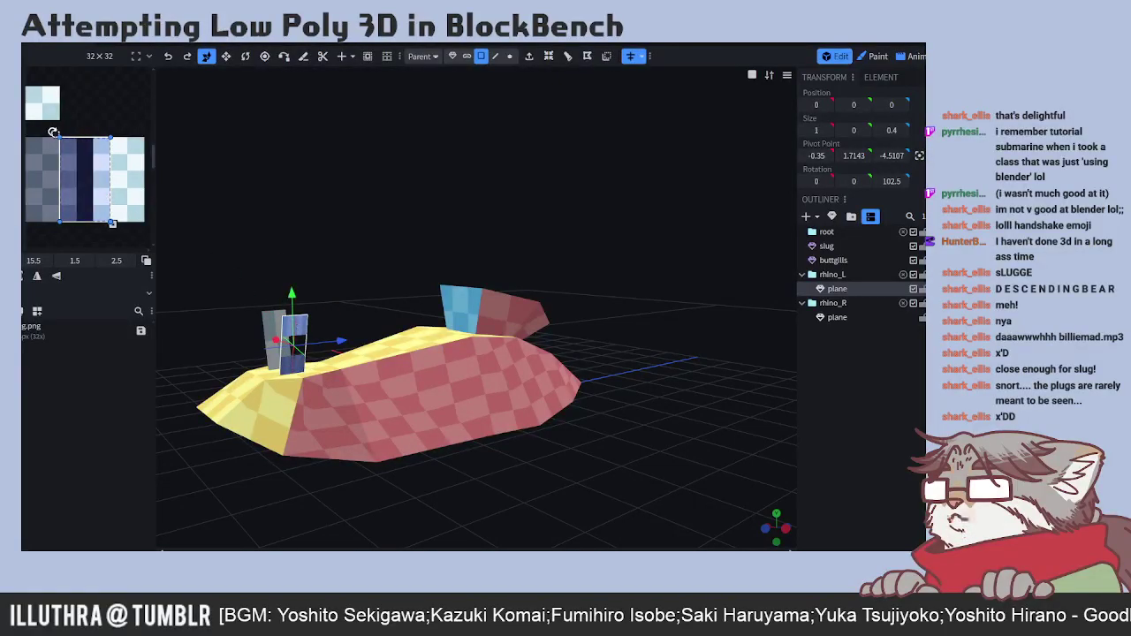
drag(84, 154, 50, 156)
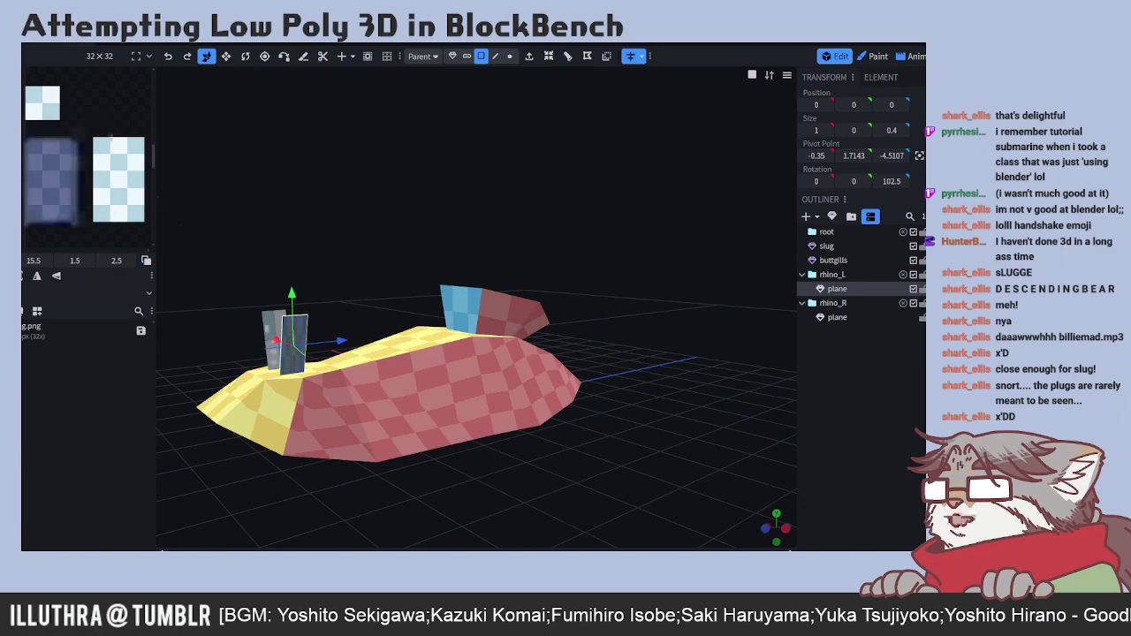
- Select the rhino_R plane's face and move its UV onto the upper-left corner of the light blue checkered block
click(266, 334)
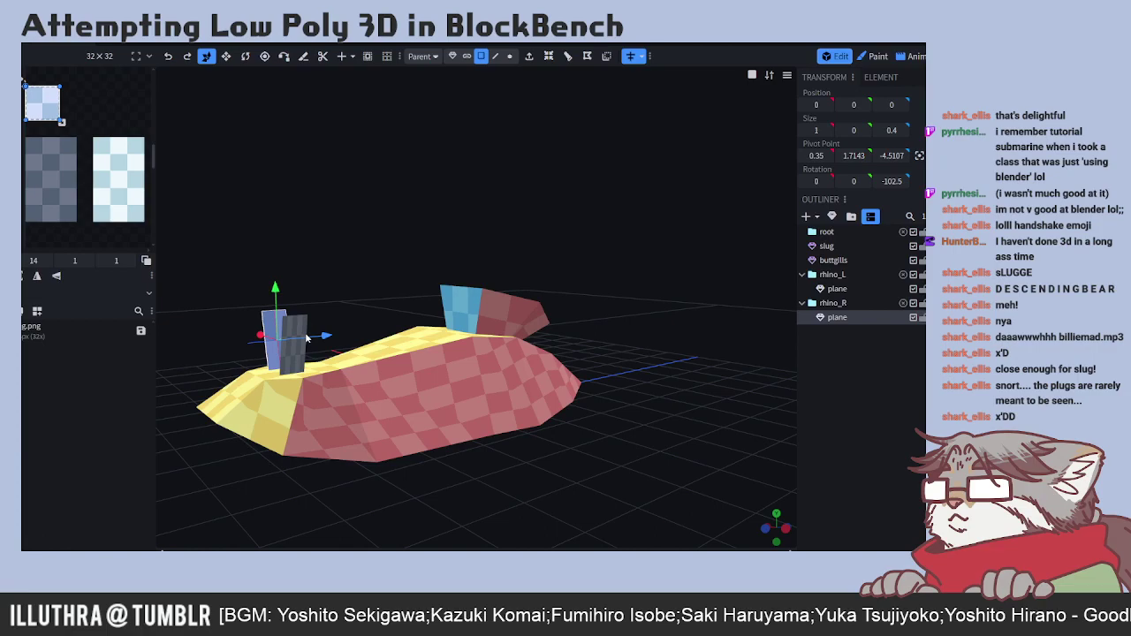
drag(109, 115, 109, 126)
middle_drag(112, 111, 97, 151)
click(36, 146)
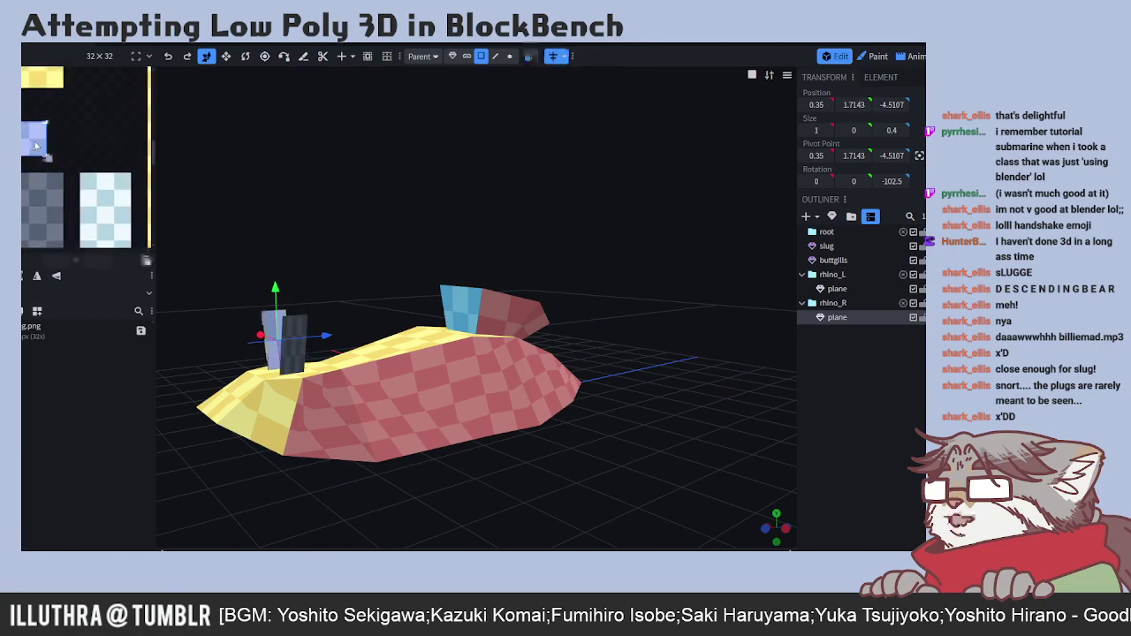
click(26, 129)
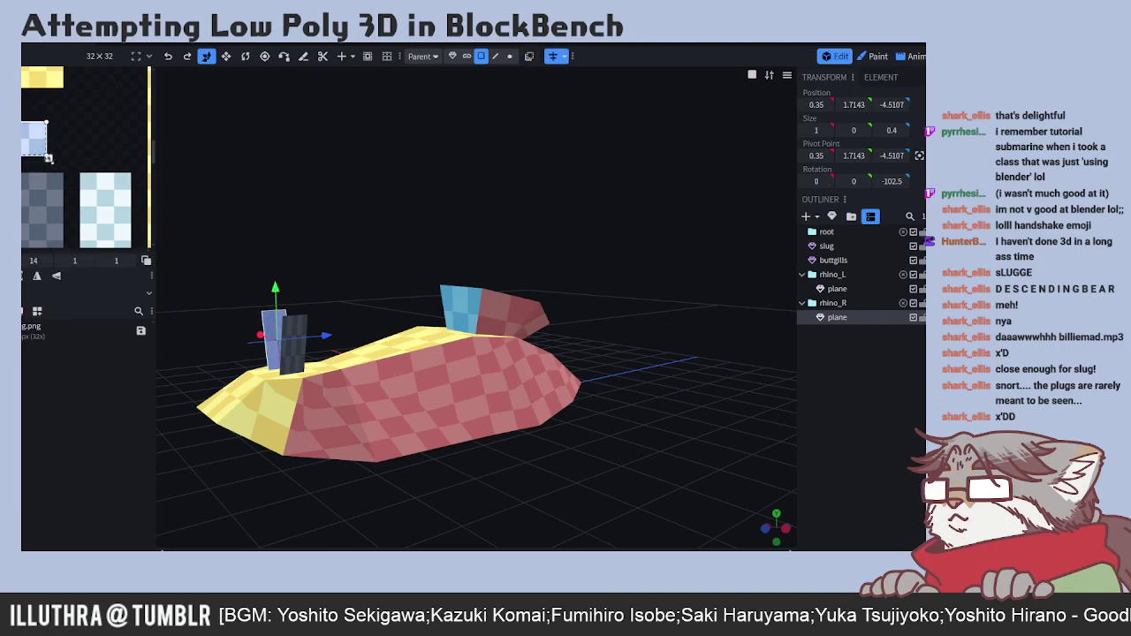
drag(46, 157, 110, 213)
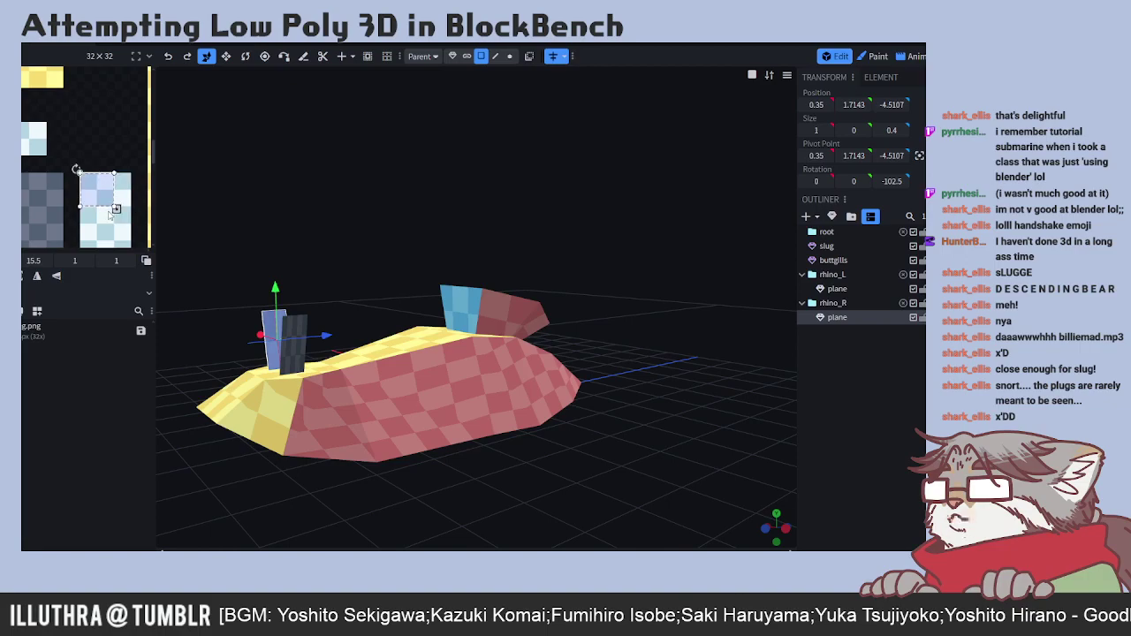
- Resize the rhino_R face's UV to 1.5 by 2.5 so it covers the whole light blue checkered block
middle_drag(115, 209, 75, 141)
drag(75, 141, 84, 194)
drag(39, 142, 41, 193)
click(86, 110)
middle_drag(58, 78, 84, 121)
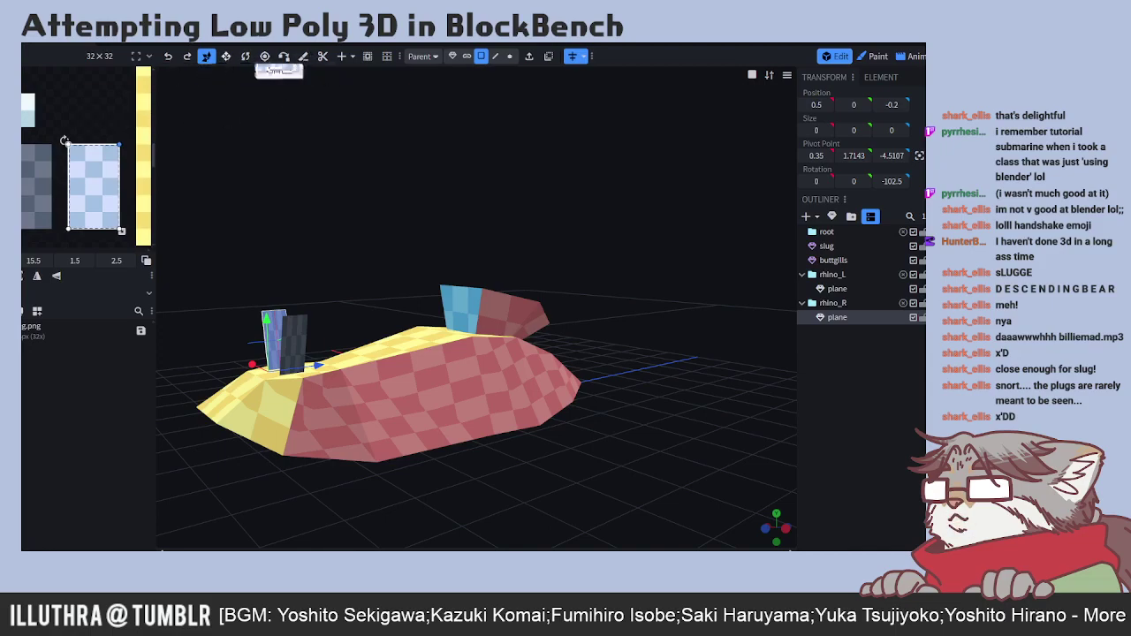
- In Paint mode, select the grey and light blue checkered blocks on the texture and move them up 3 pixels
click(875, 55)
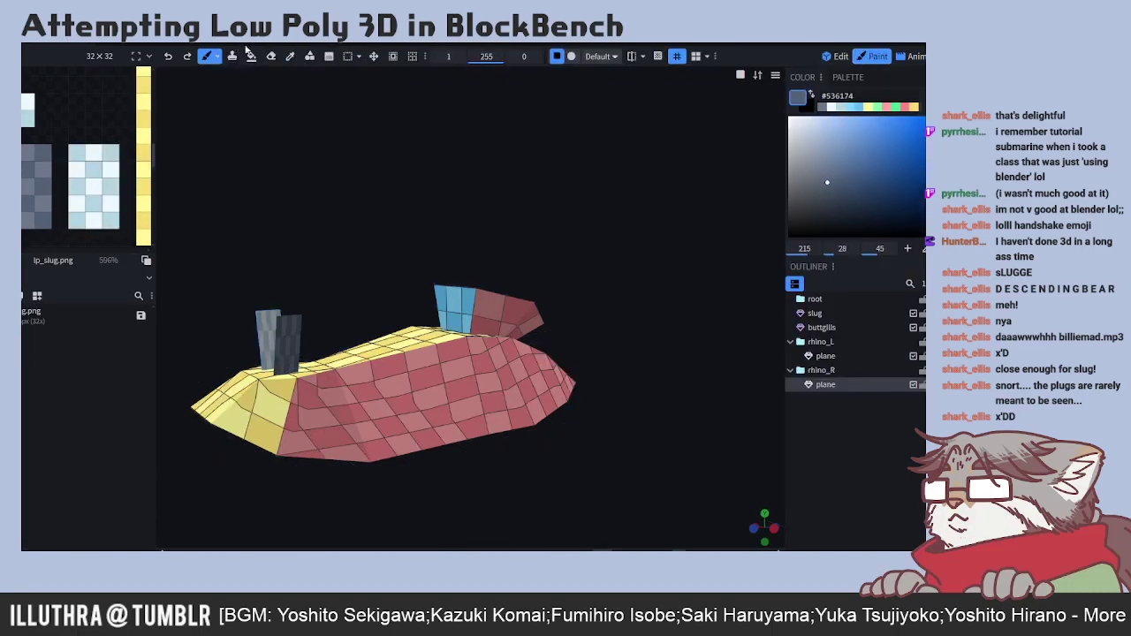
click(272, 55)
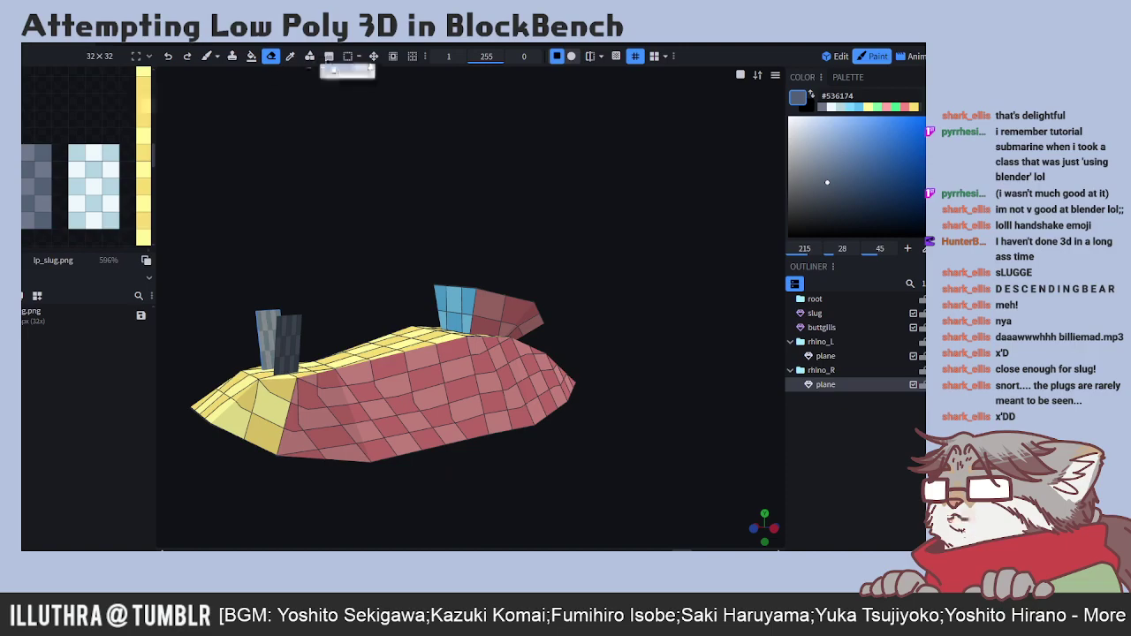
click(348, 56)
drag(71, 185, 69, 222)
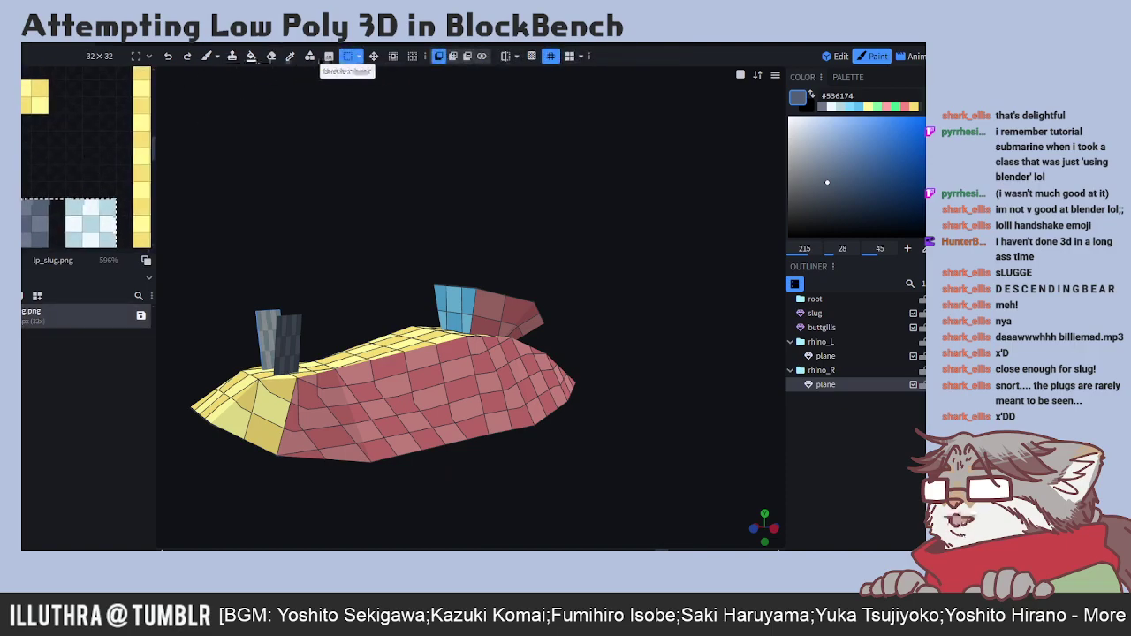
click(373, 56)
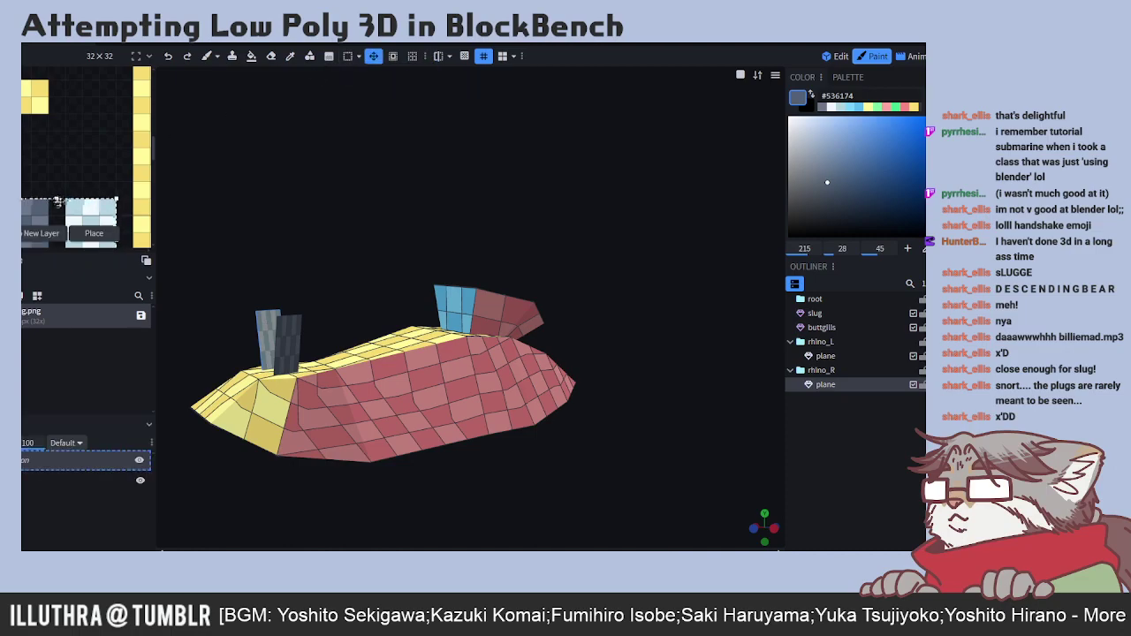
drag(59, 200, 63, 148)
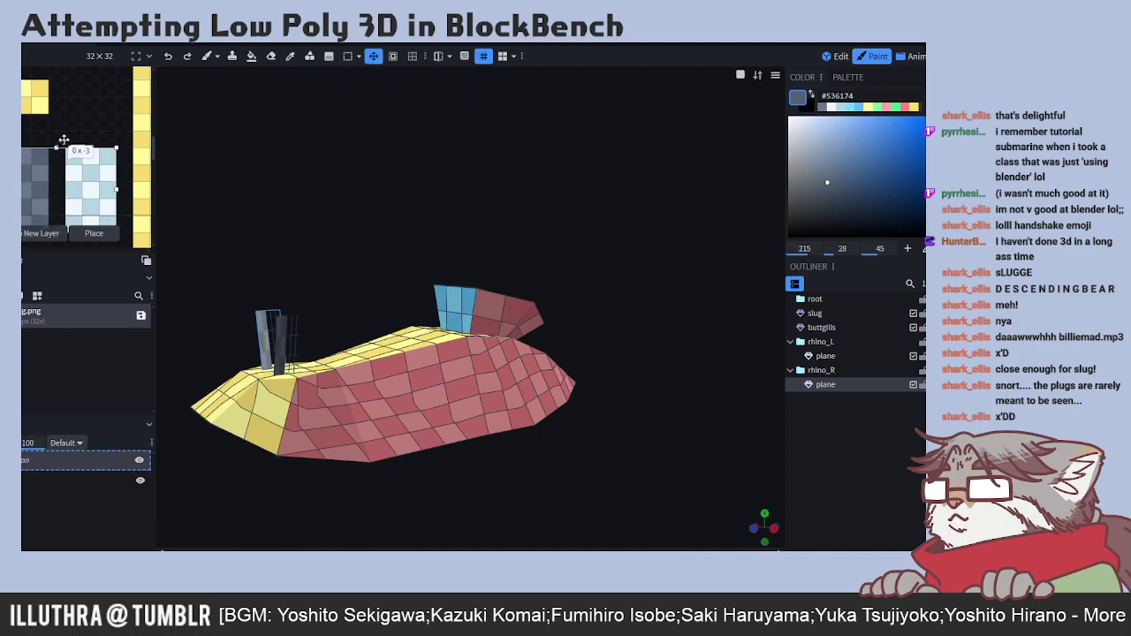
scroll(80, 119, up, 3)
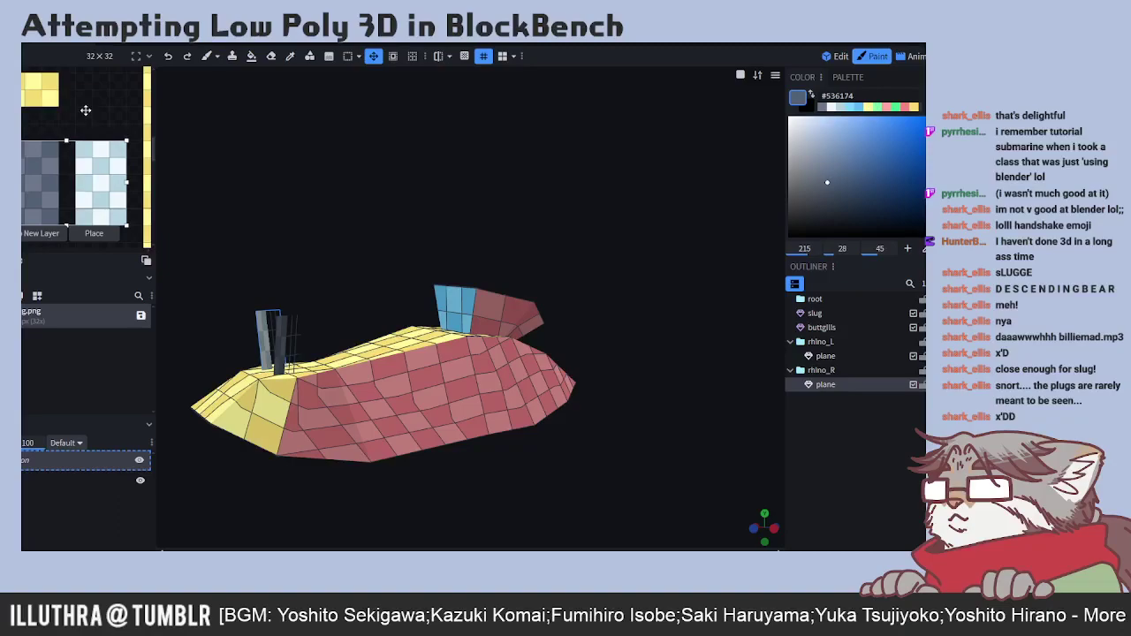
- Return to Edit mode and move the rhino_R and rhino_L faces' UVs back onto their shifted checkered blocks
click(833, 59)
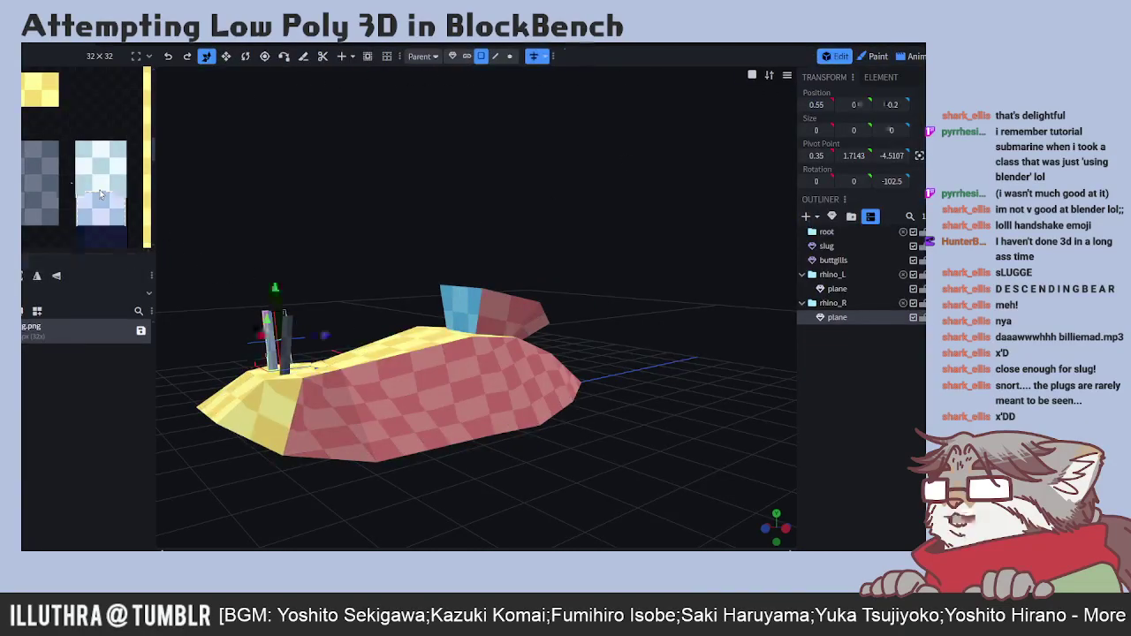
click(103, 210)
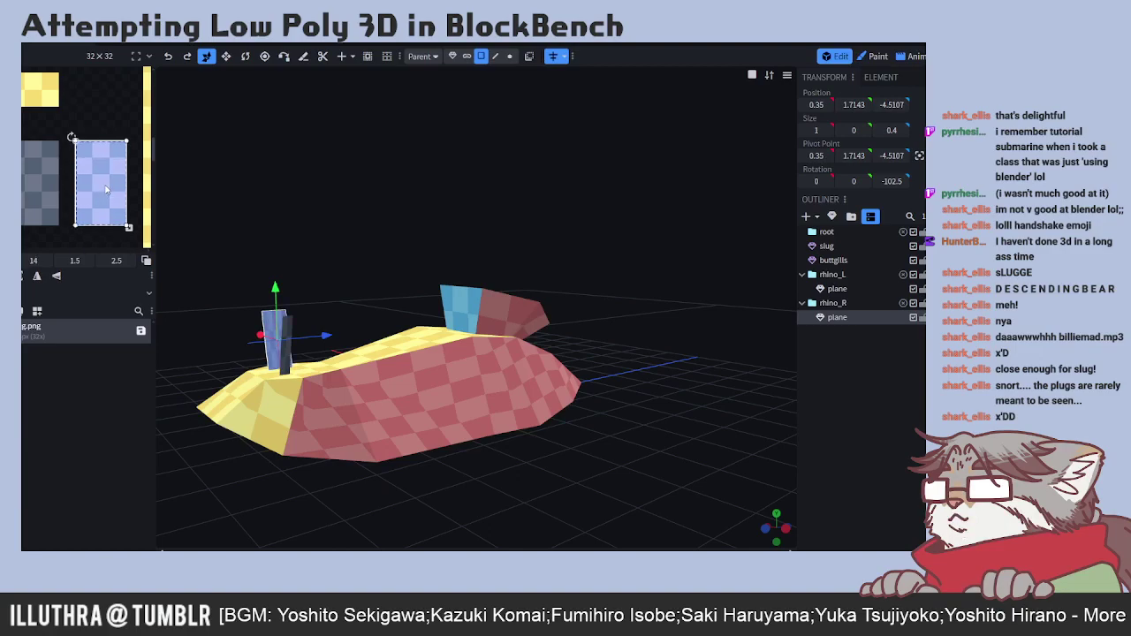
drag(104, 214, 104, 129)
click(291, 328)
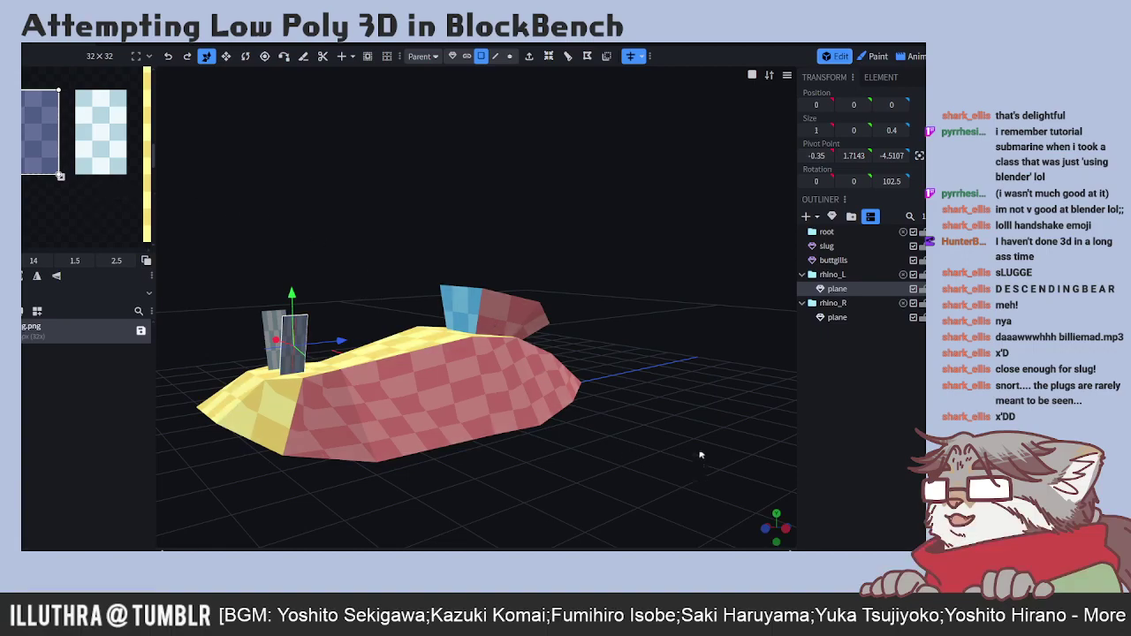
- Select a face on the slug's side and save the project with its texture
drag(699, 454, 363, 404)
click(363, 404)
drag(474, 344, 382, 314)
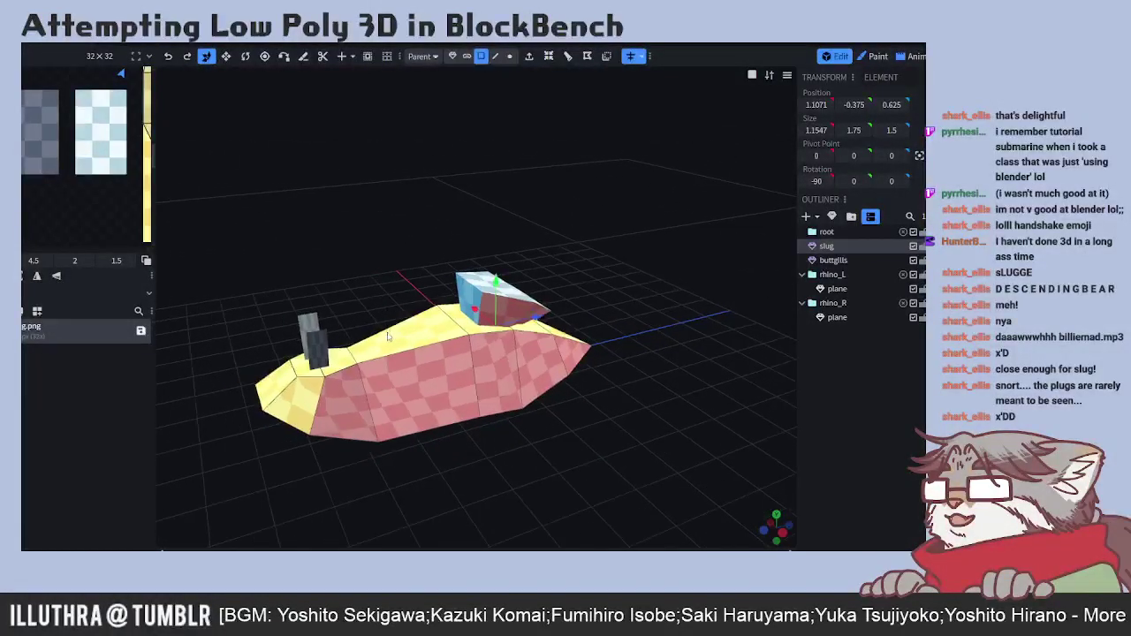
key(ctrl+s)
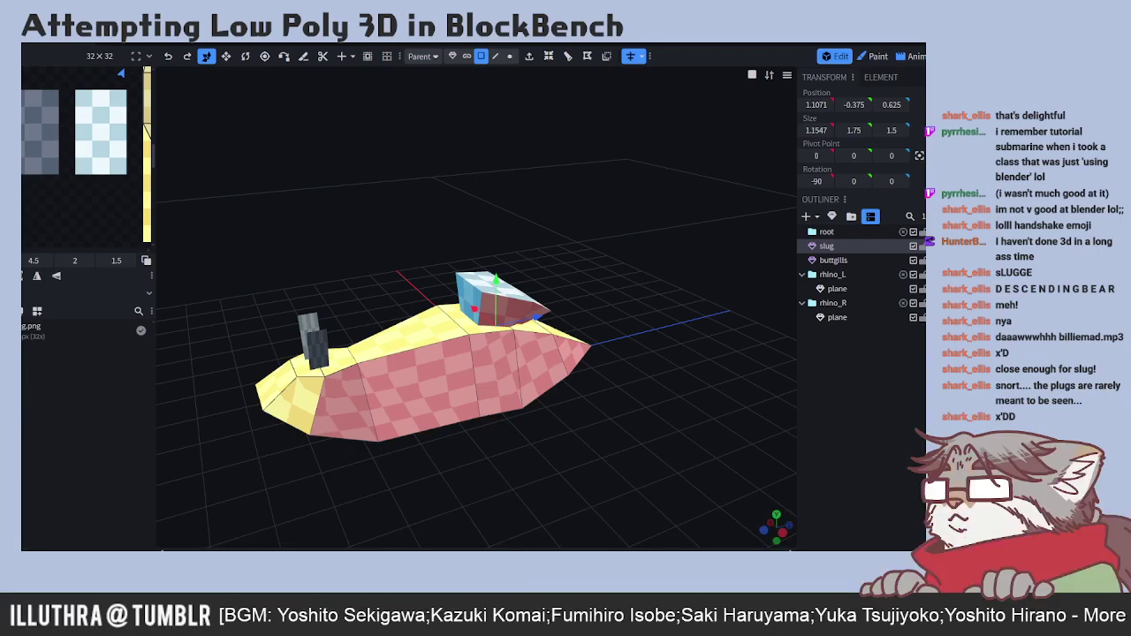
- Switch to the image editor with the slug texture and fade the checkered UV layout against a white background
key(alt+Tab)
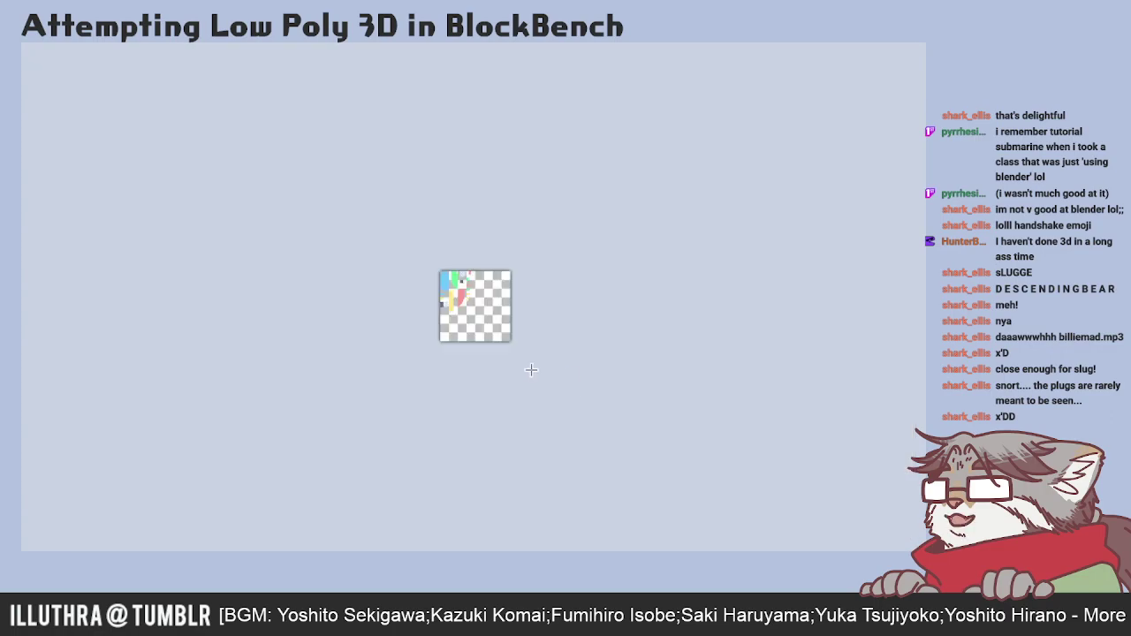
scroll(522, 270, up, 3)
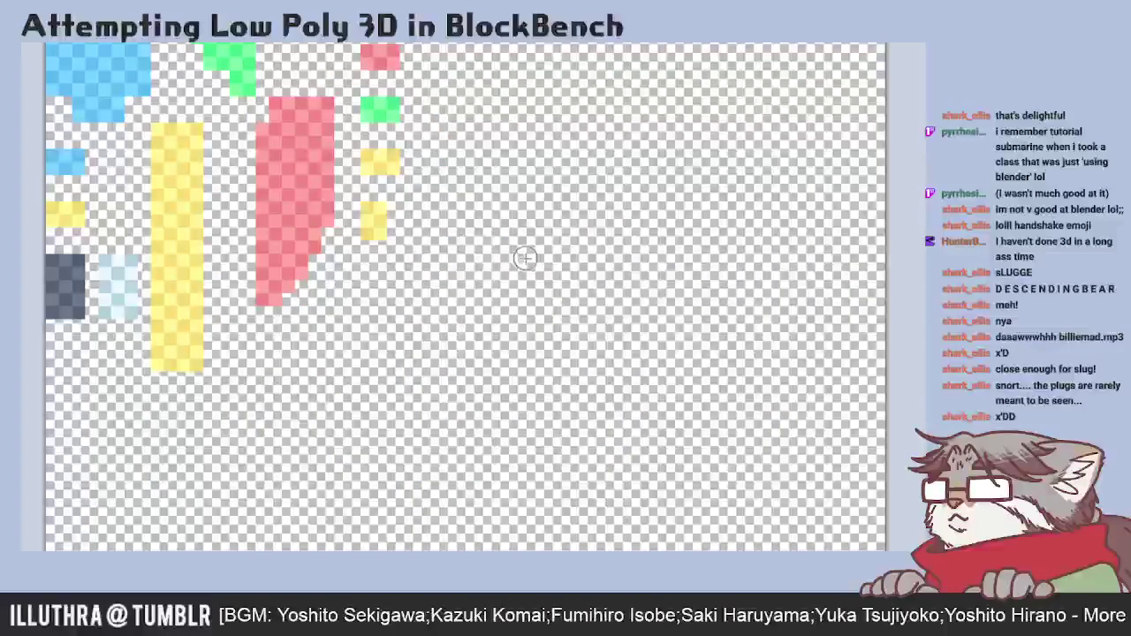
scroll(551, 303, up, 2)
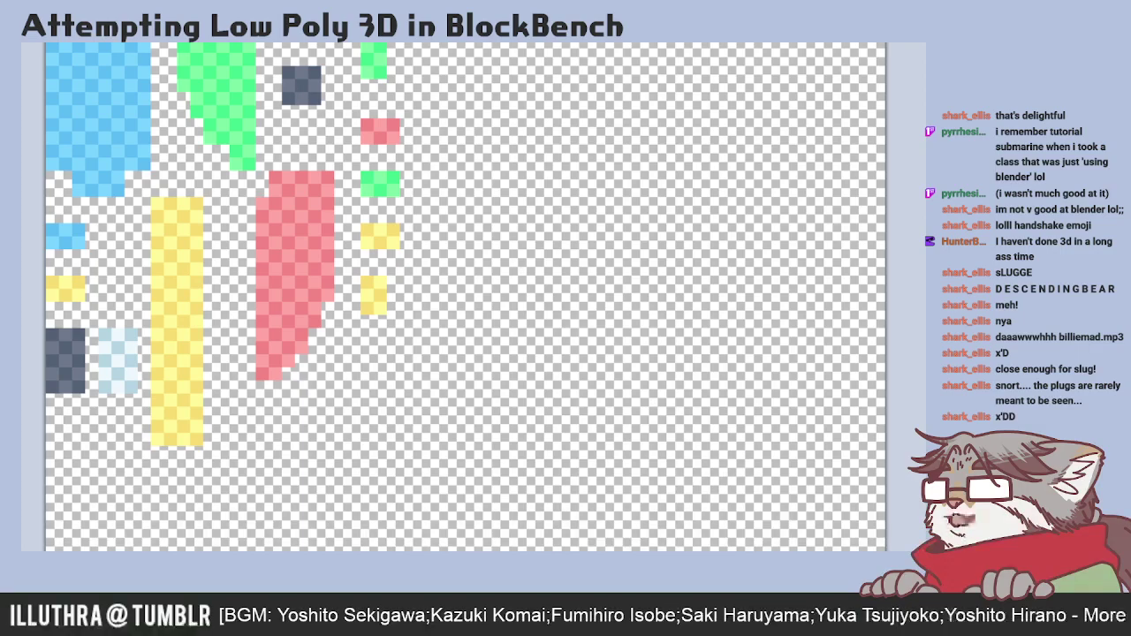
scroll(707, 451, down, 5)
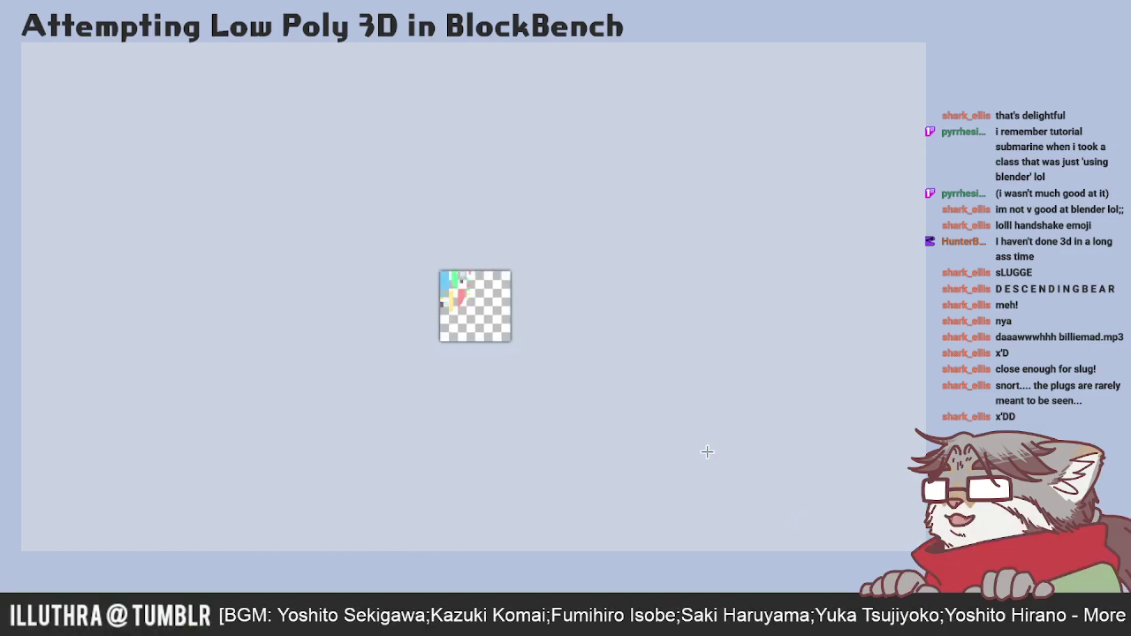
scroll(707, 451, up, 10)
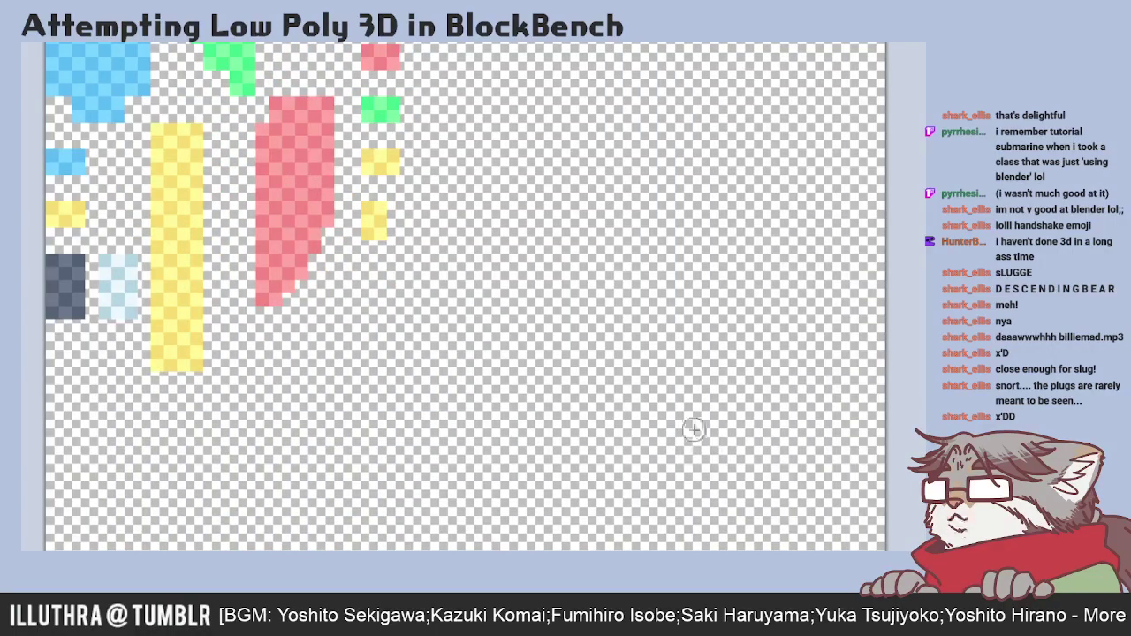
scroll(707, 440, down, 2)
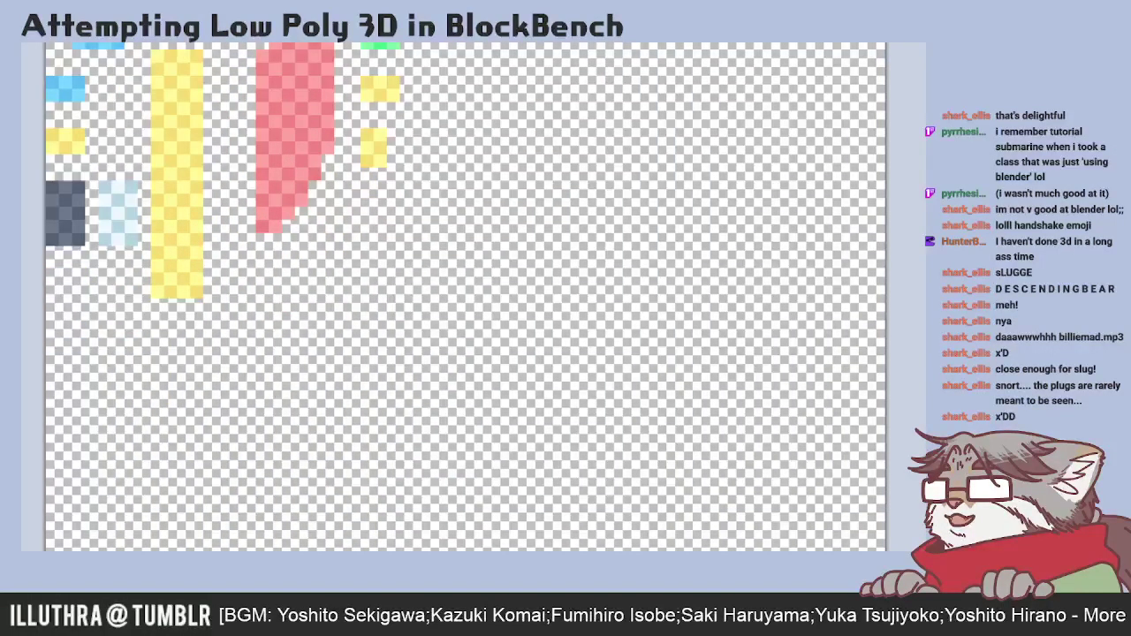
scroll(78, 293, up, 2)
mouse_move(248, 227)
middle_down()
mouse_move(580, 516)
mouse_move(583, 619)
middle_up()
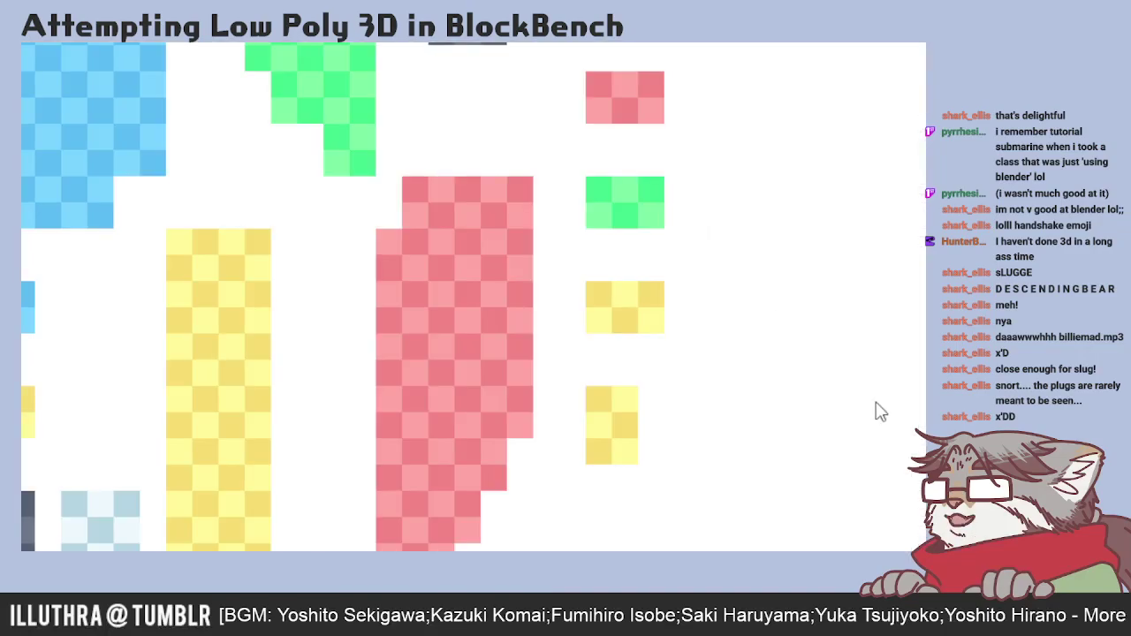
drag(608, 312, 525, 313)
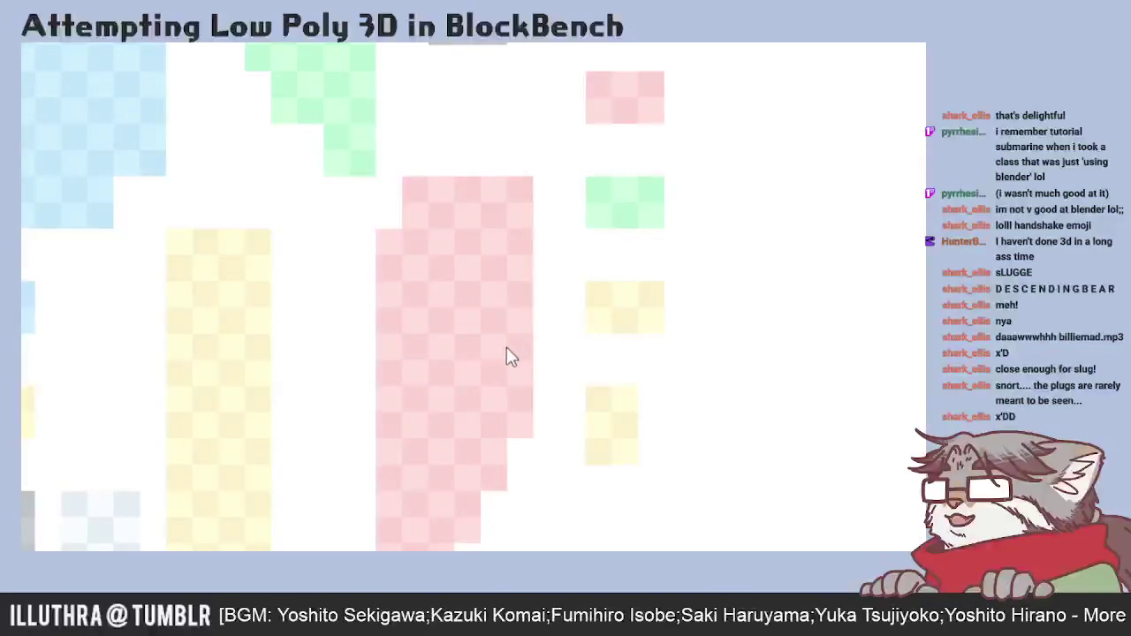
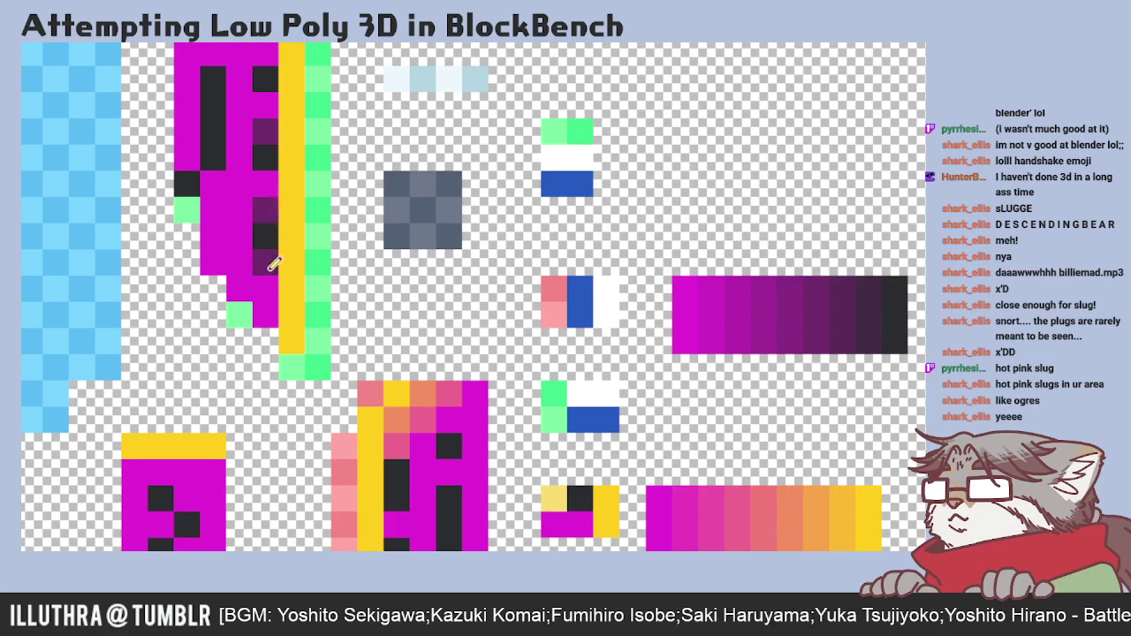
- Repaint black pixels of the spots on the magenta side piece beside the green edge with dark and medium purple
click(266, 155)
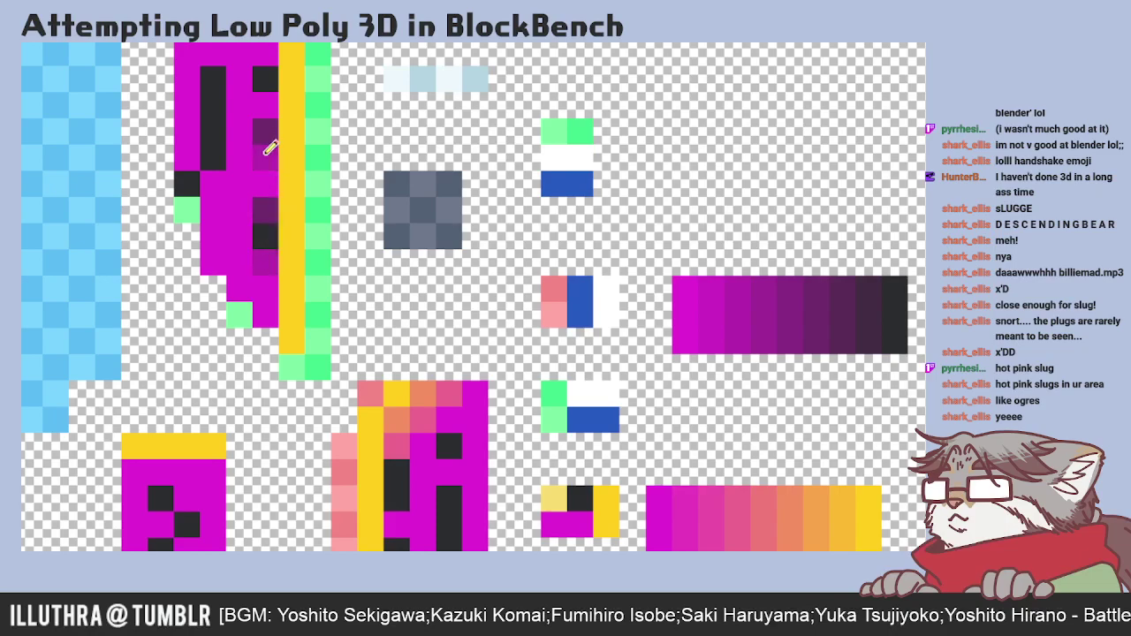
click(268, 78)
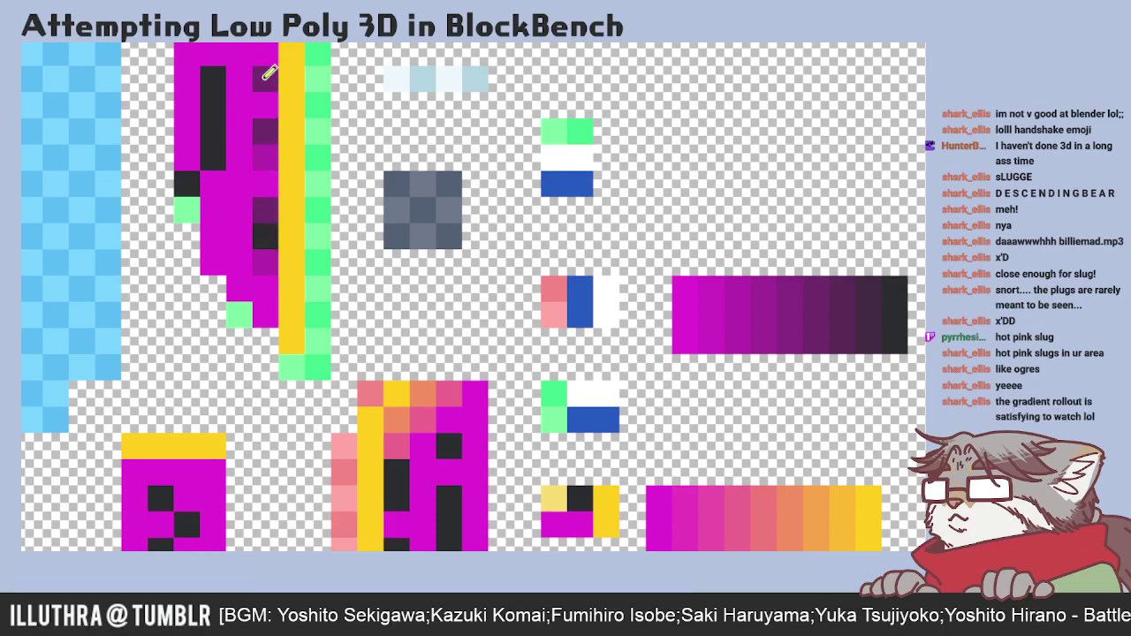
click(265, 78)
click(218, 151)
click(216, 131)
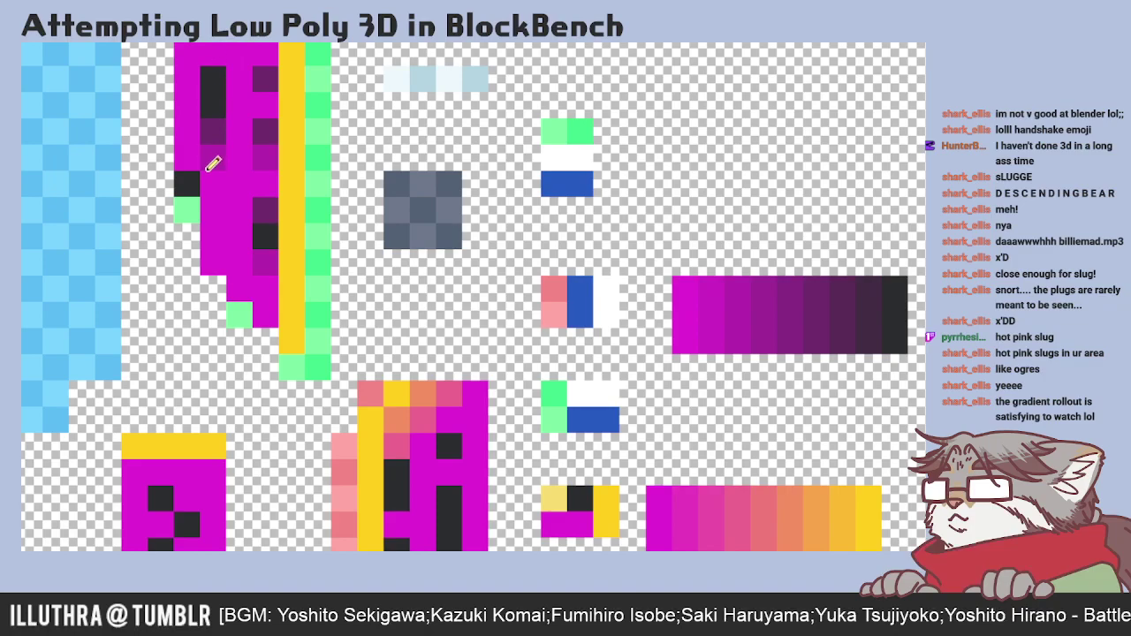
click(187, 181)
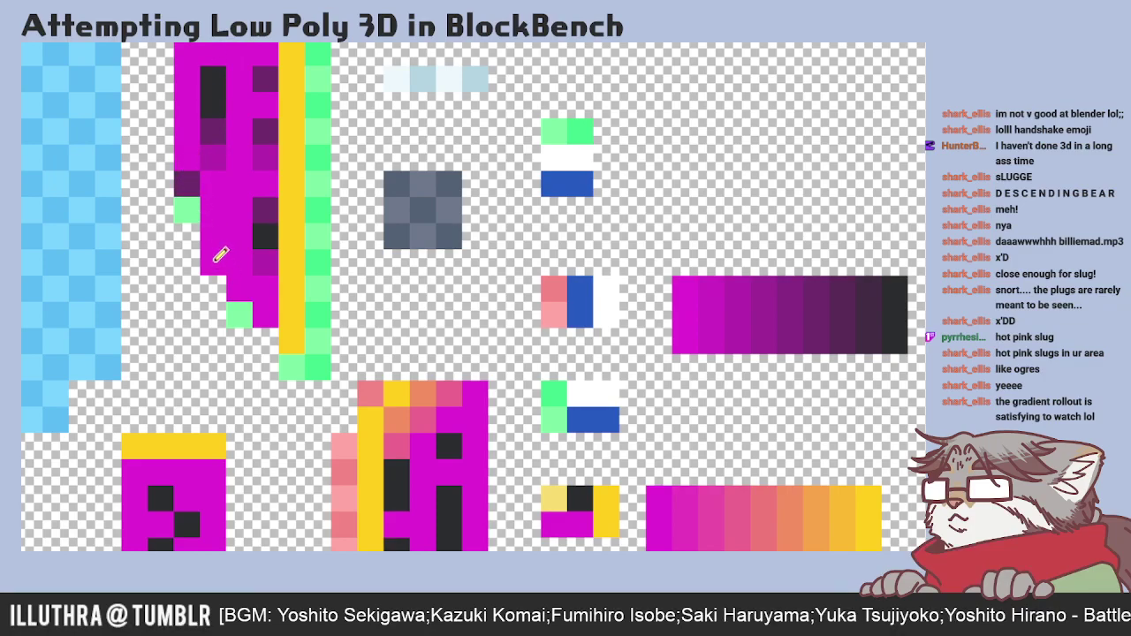
- Shade the zigzag of black pixels on the magenta back strip with medium purple at its start and dark purple further down
scroll(283, 421, down, 3)
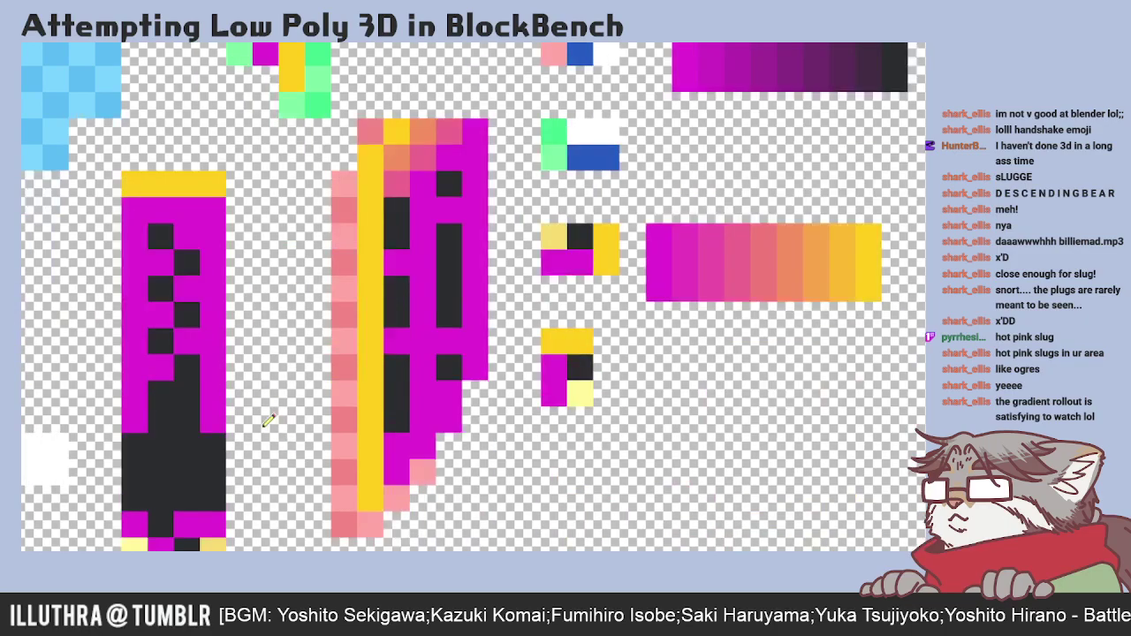
scroll(226, 391, down, 3)
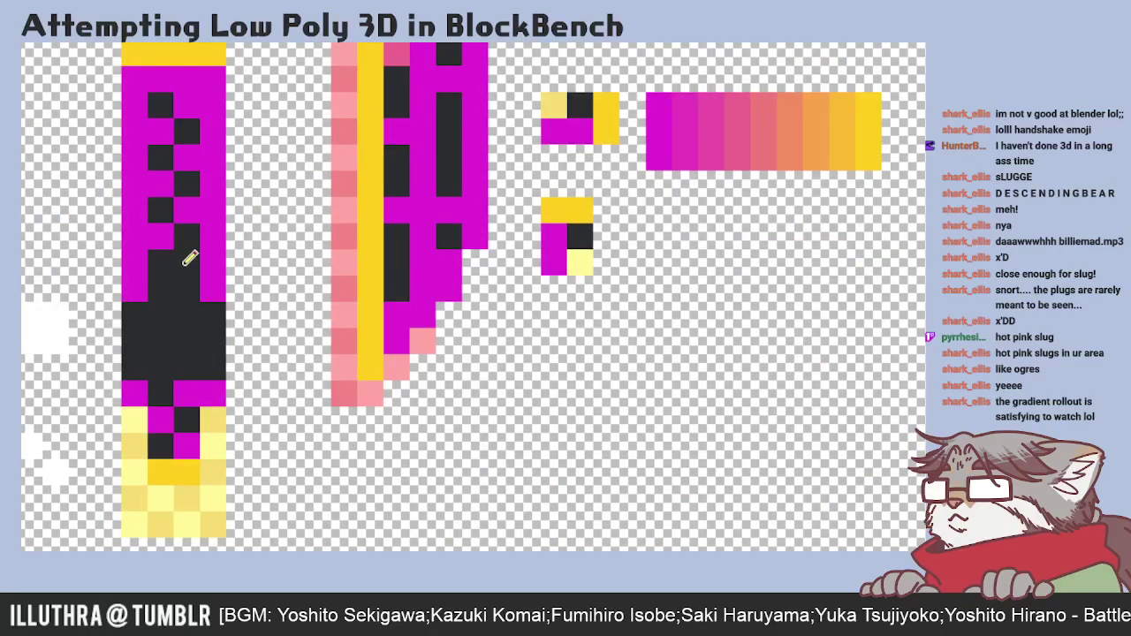
click(160, 105)
click(187, 131)
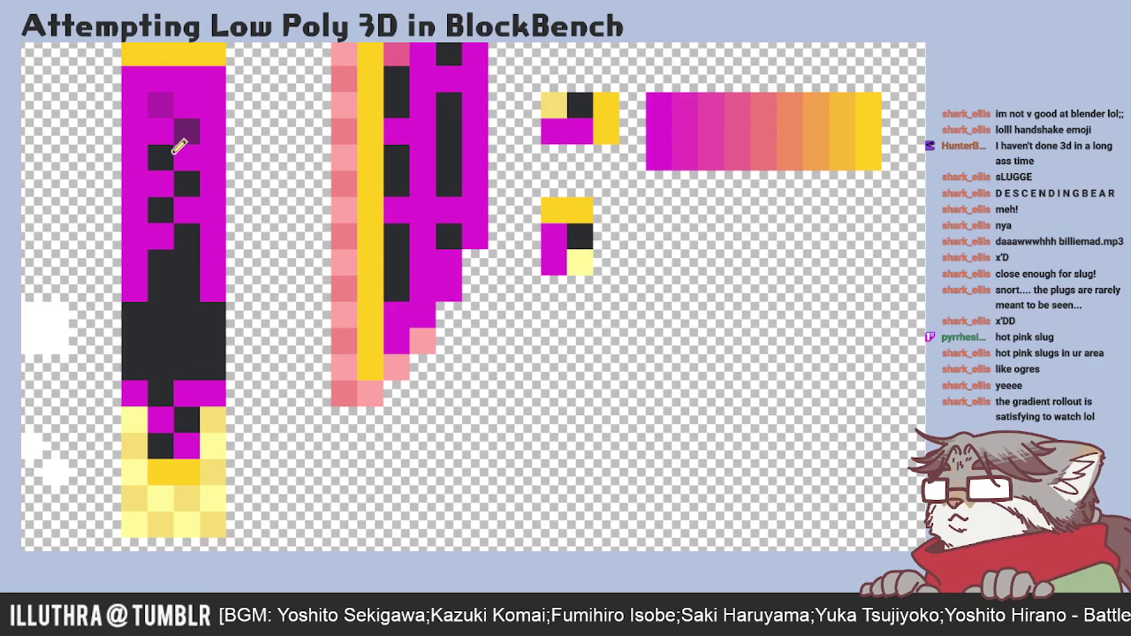
click(160, 238)
click(186, 265)
click(160, 288)
- Paint dark purple on both sides of the back strip's wide black band and over the black pixels below it
drag(210, 319, 211, 372)
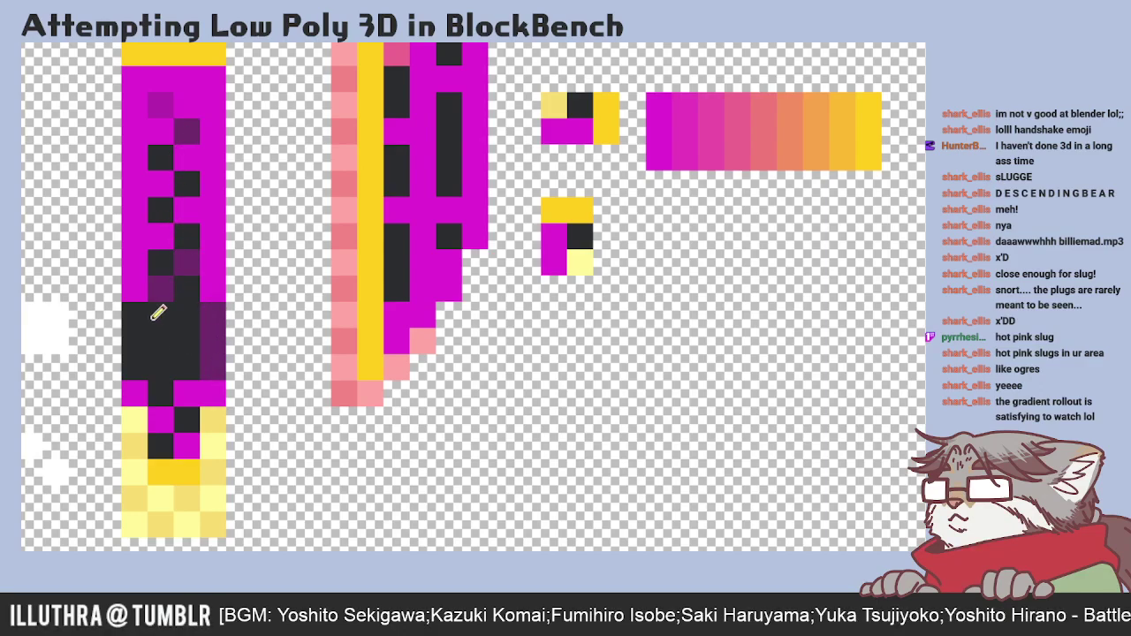
drag(137, 314, 141, 353)
click(187, 421)
click(160, 446)
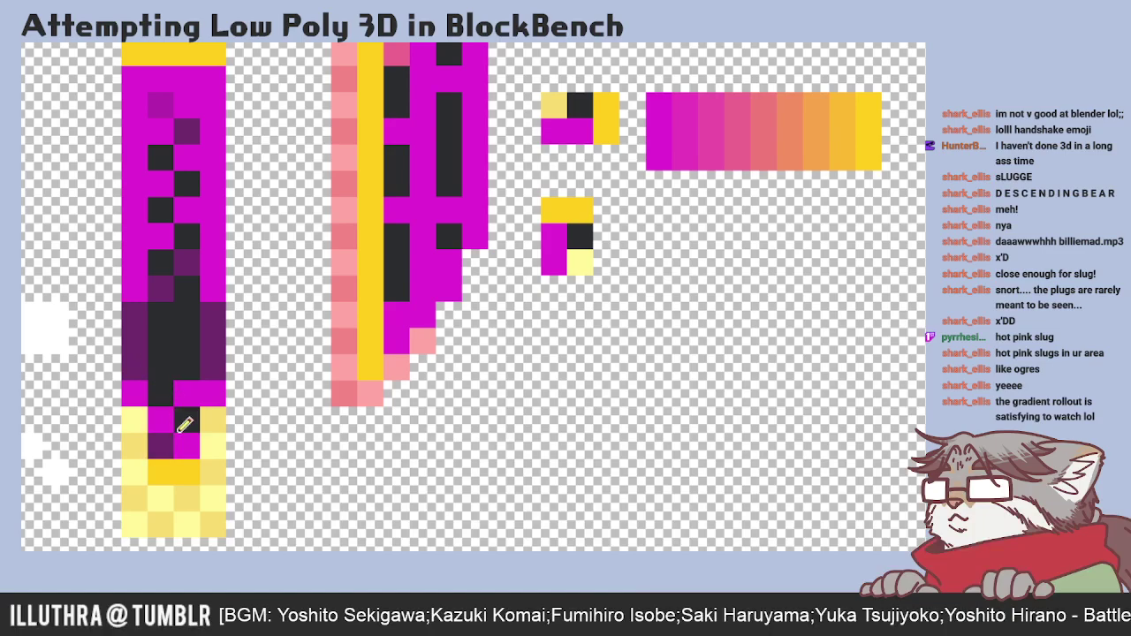
click(170, 400)
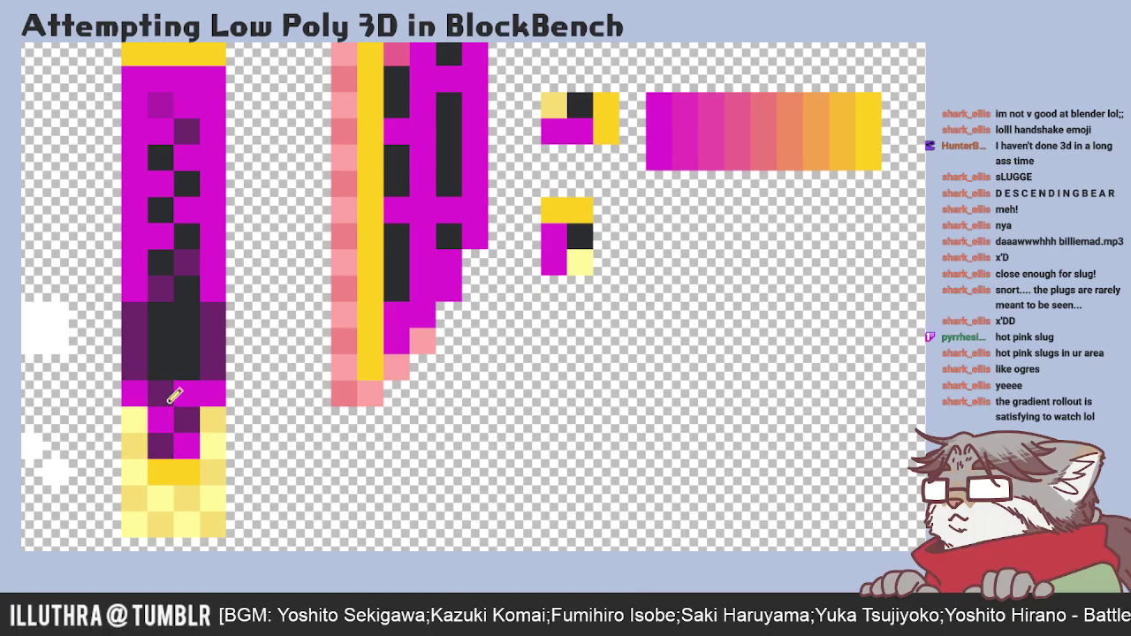
click(161, 445)
- Repaint black spots beside the yellow edge of the pink-edged magenta side piece with dark and medium purple
scroll(459, 340, up, 5)
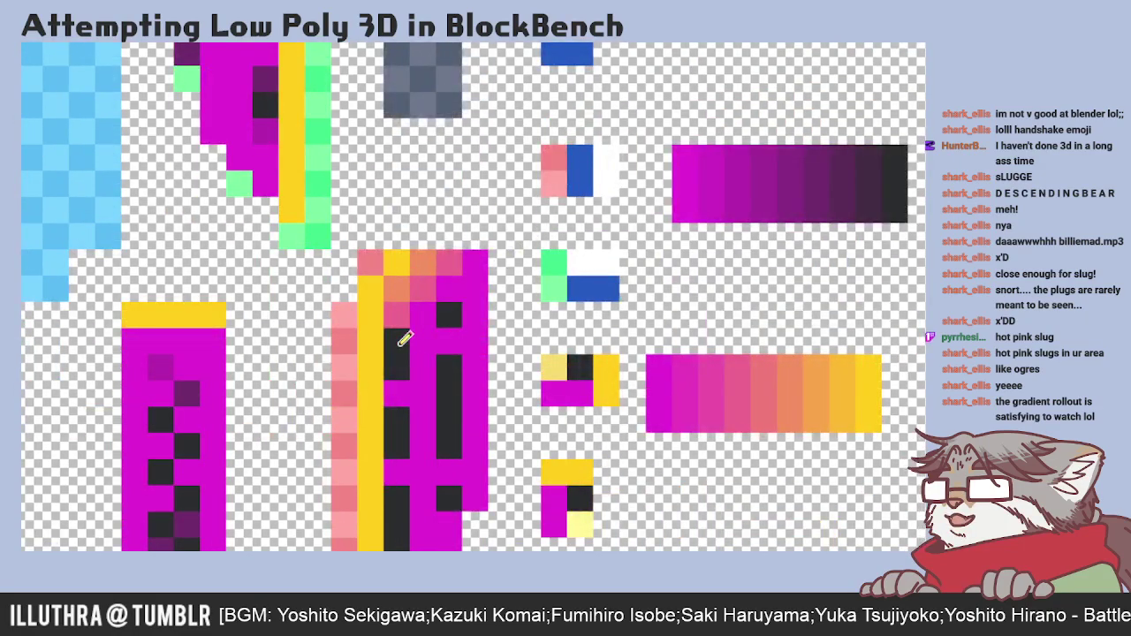
scroll(402, 335, up, 3)
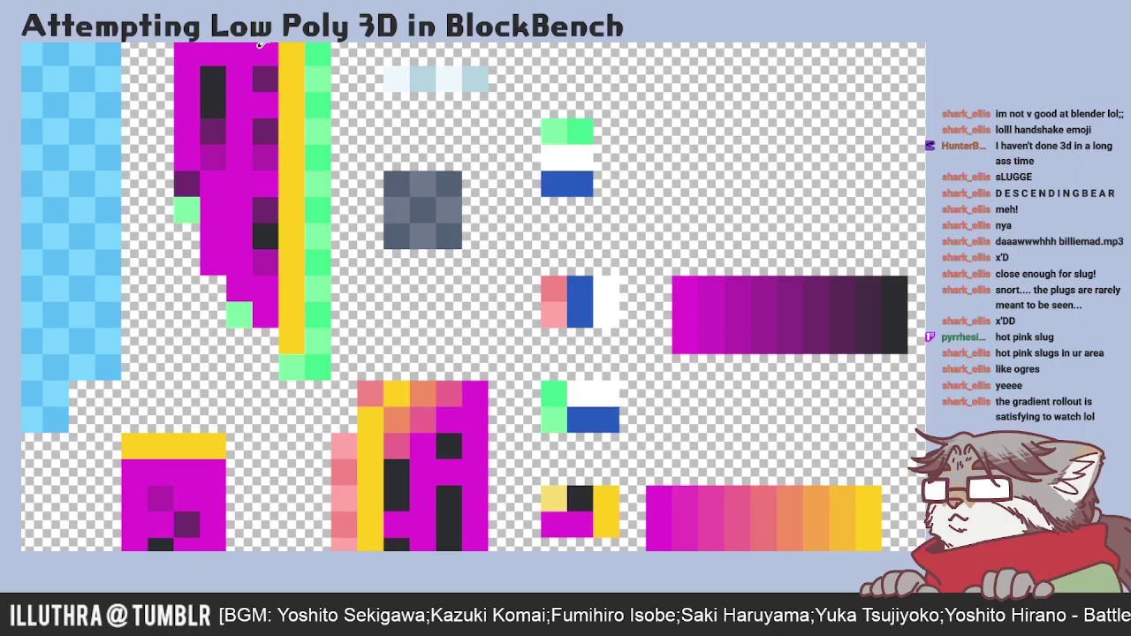
click(396, 472)
click(397, 495)
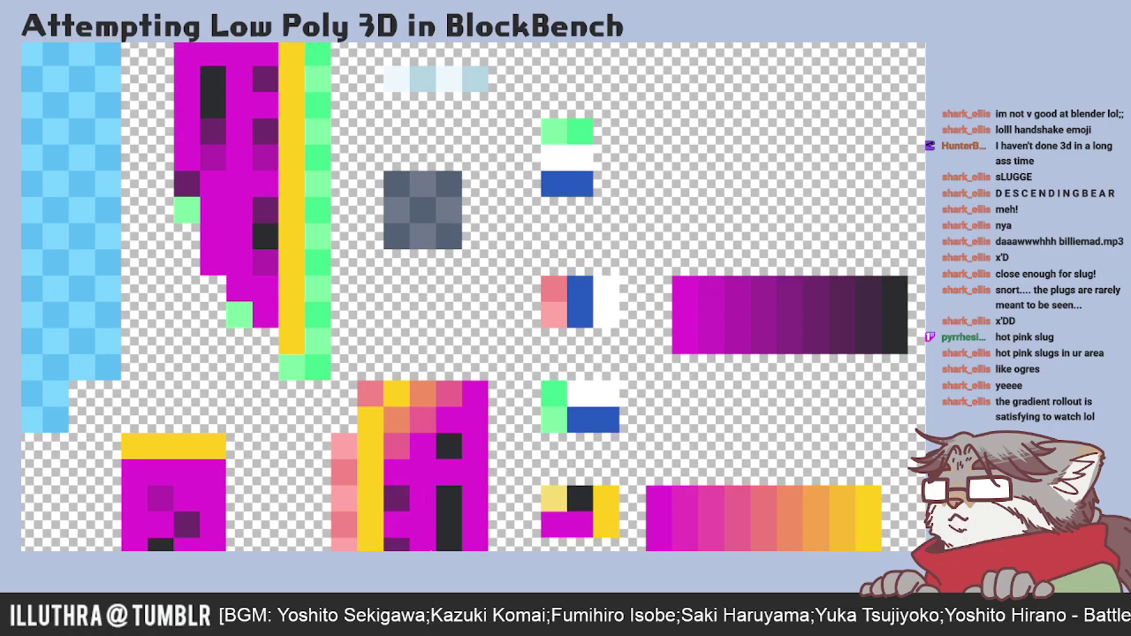
scroll(408, 541, down, 3)
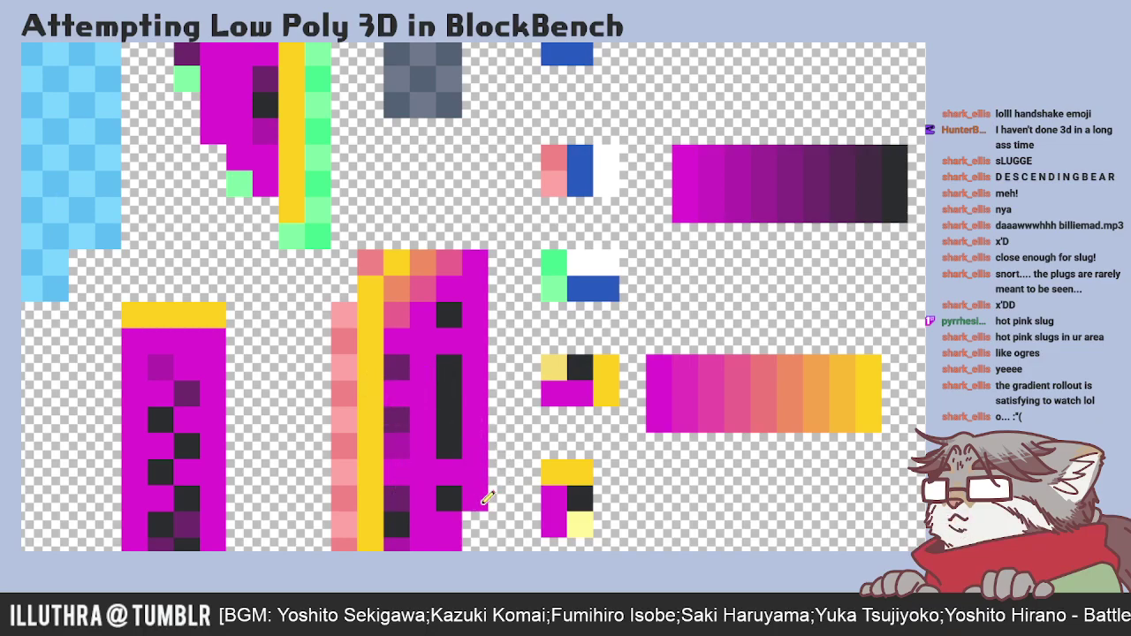
- Cover the inner column of black spots on the pink-edged side piece with magenta, and repaint a single black spot and a short black bar
scroll(487, 499, up, 3)
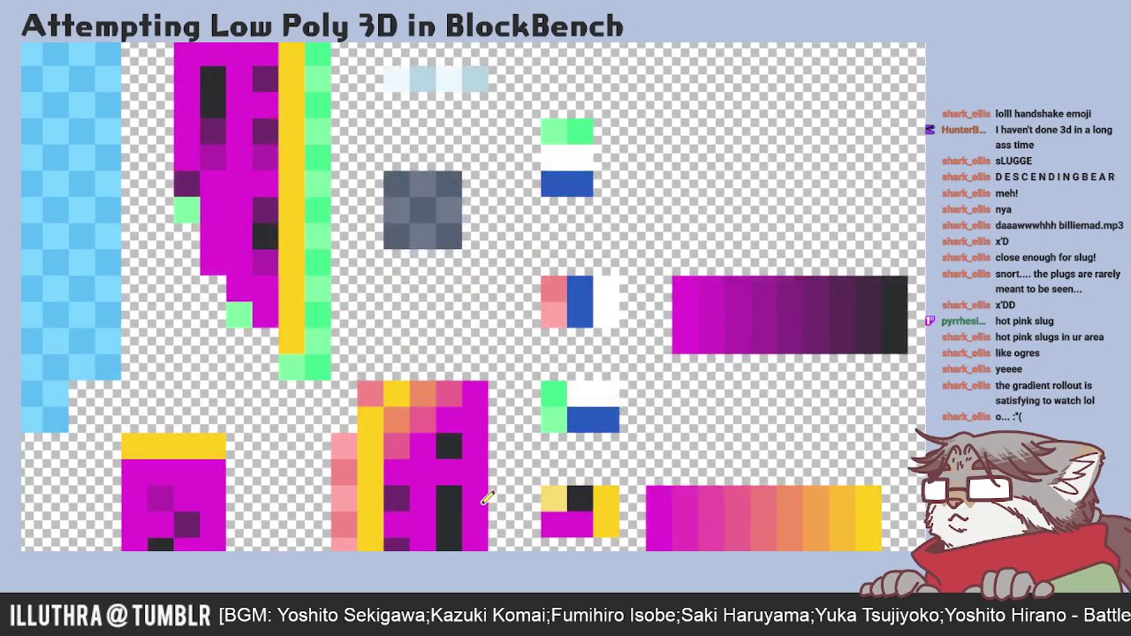
scroll(487, 498, down, 3)
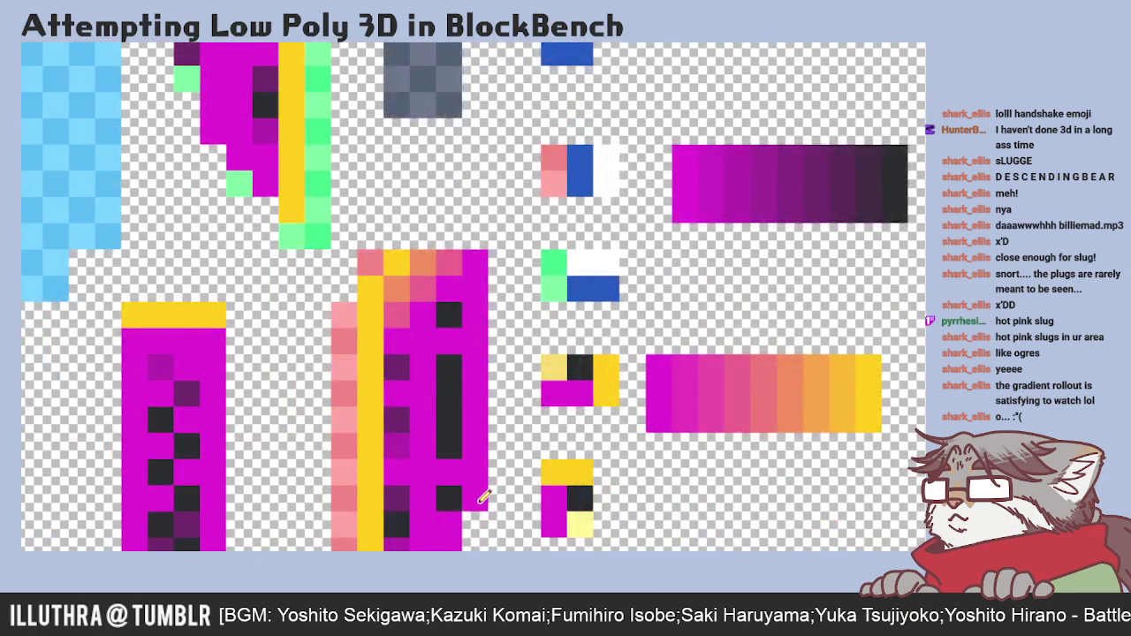
scroll(483, 492, up, 3)
scroll(483, 492, down, 3)
drag(449, 500, 449, 314)
scroll(467, 344, up, 3)
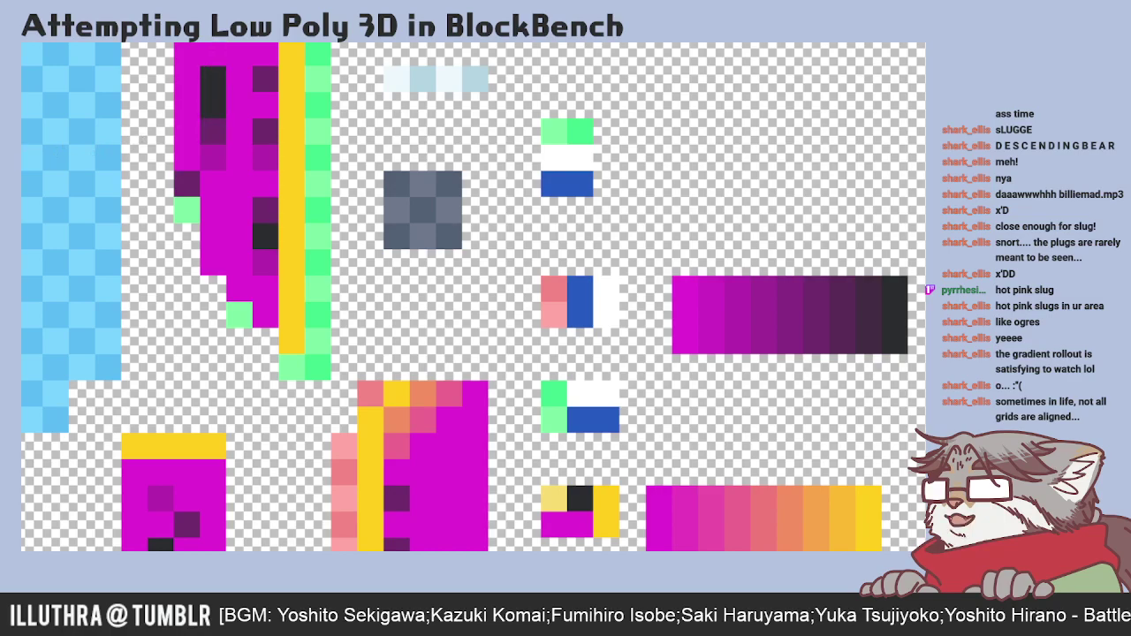
click(449, 447)
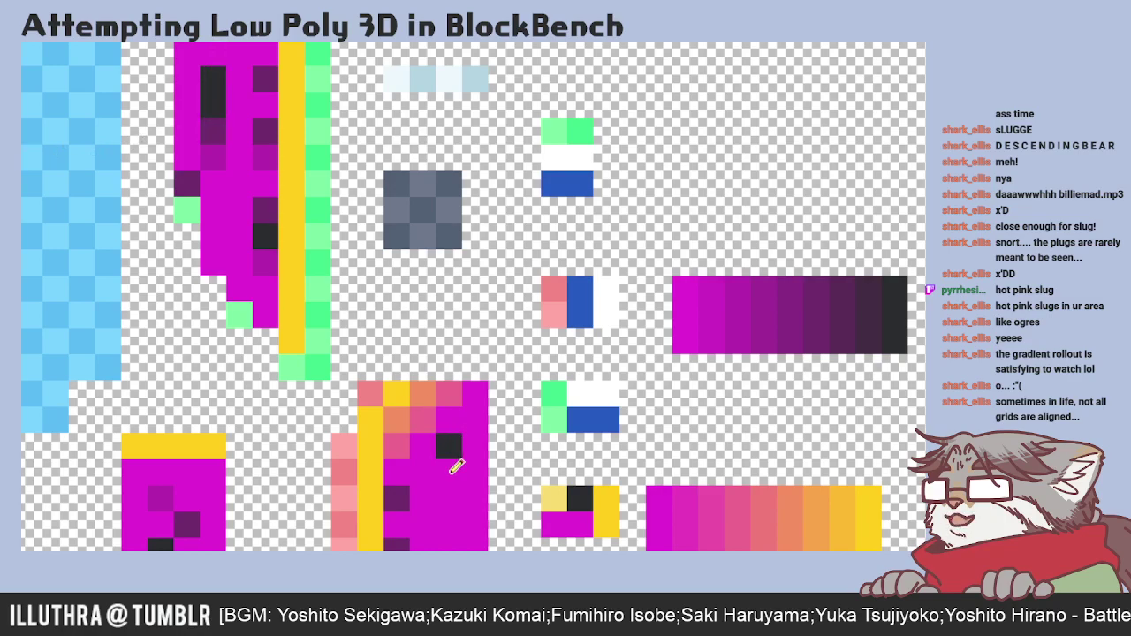
drag(454, 499, 454, 545)
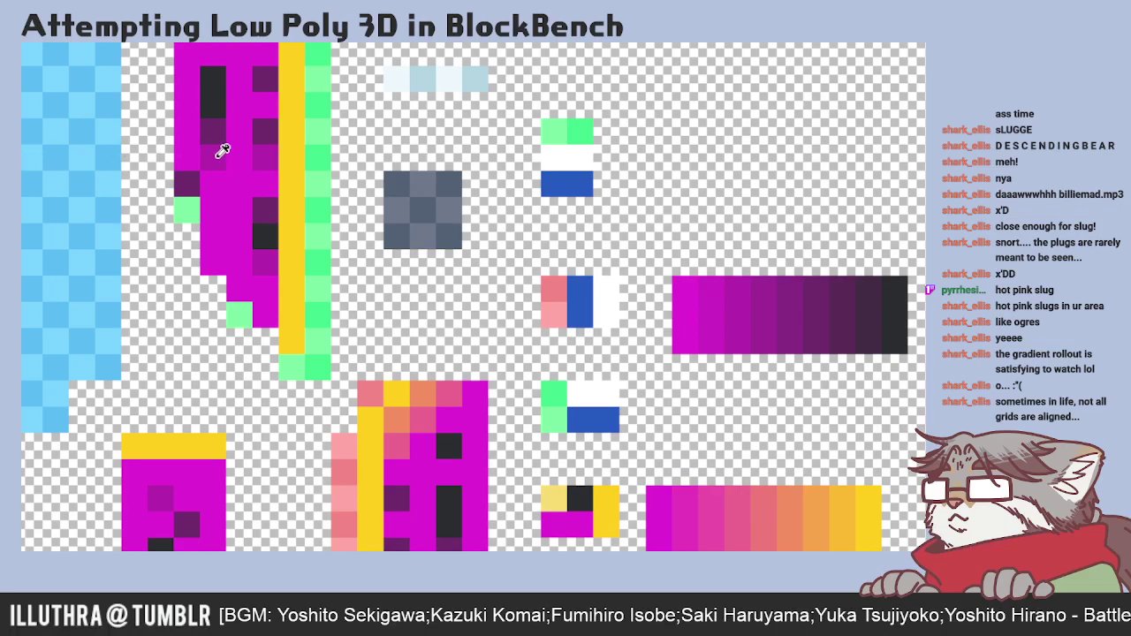
- Shade below the short black bar with purple, and add a dark purple pixel with a pink one beneath at the piece's stepped edge
scroll(287, 384, down, 3)
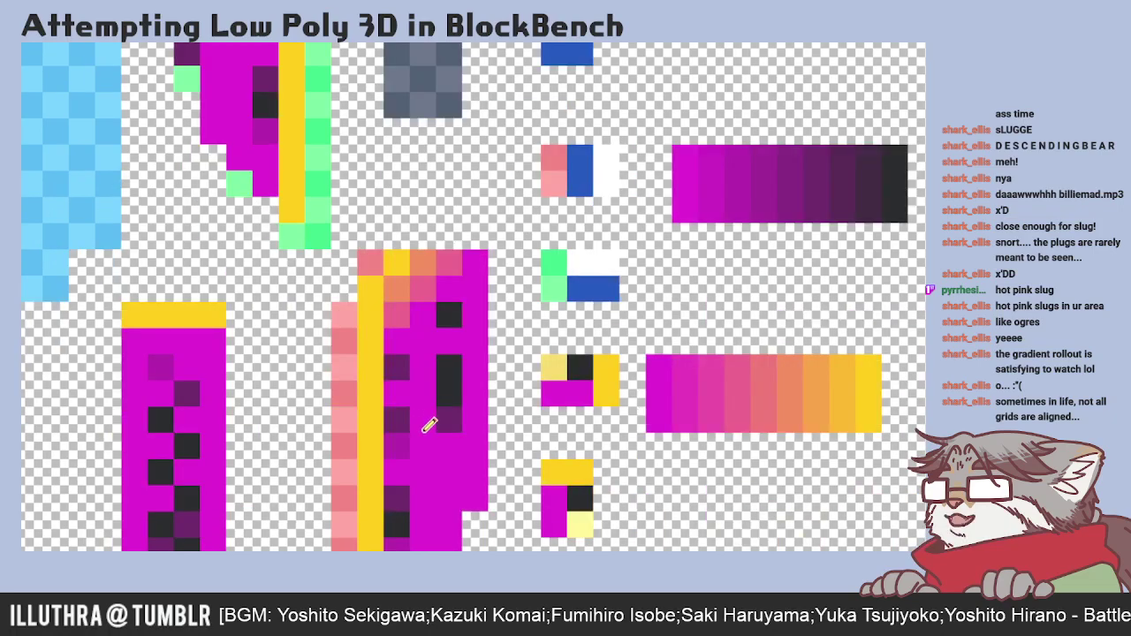
click(475, 472)
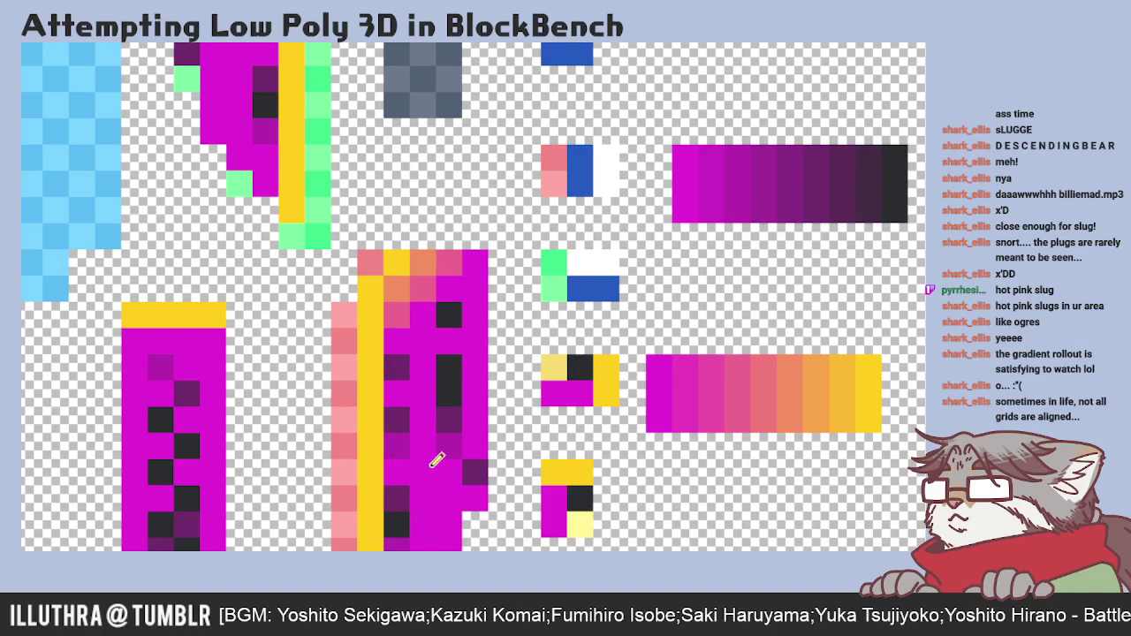
click(474, 497)
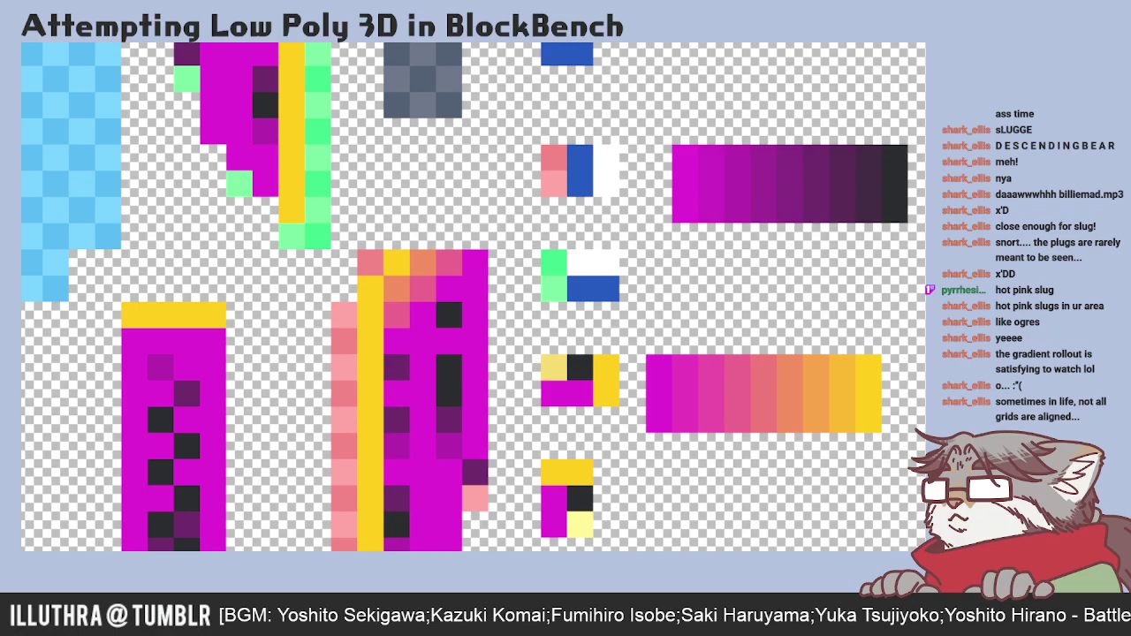
scroll(257, 442, down, 3)
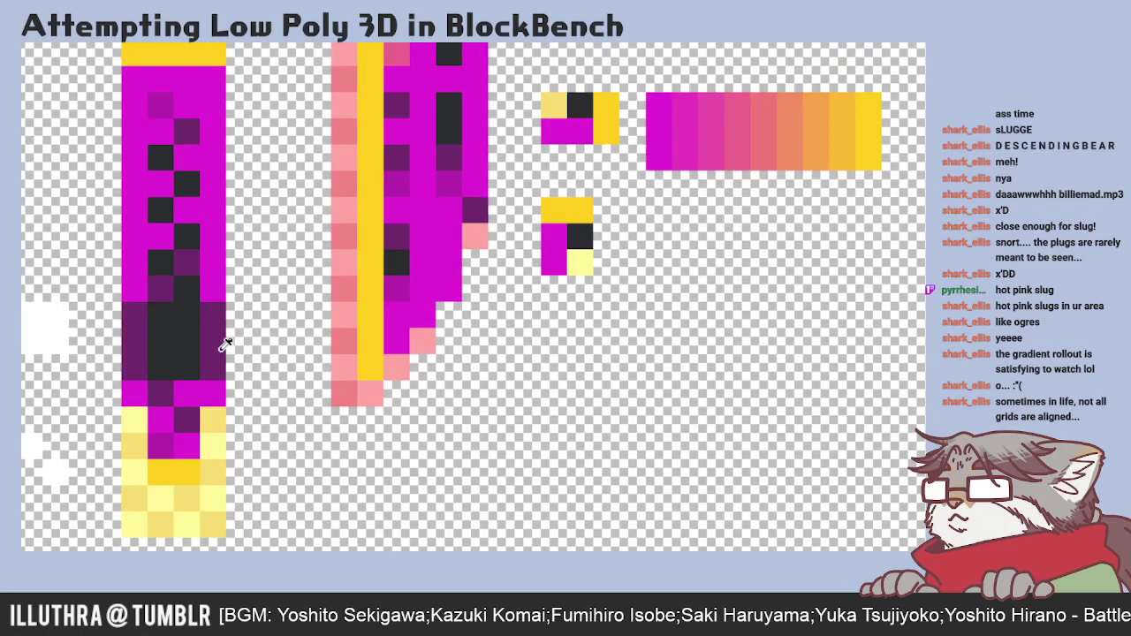
- Fill the large blue checkered piece and the small white pieces below it with solid yellow
scroll(265, 380, up, 5)
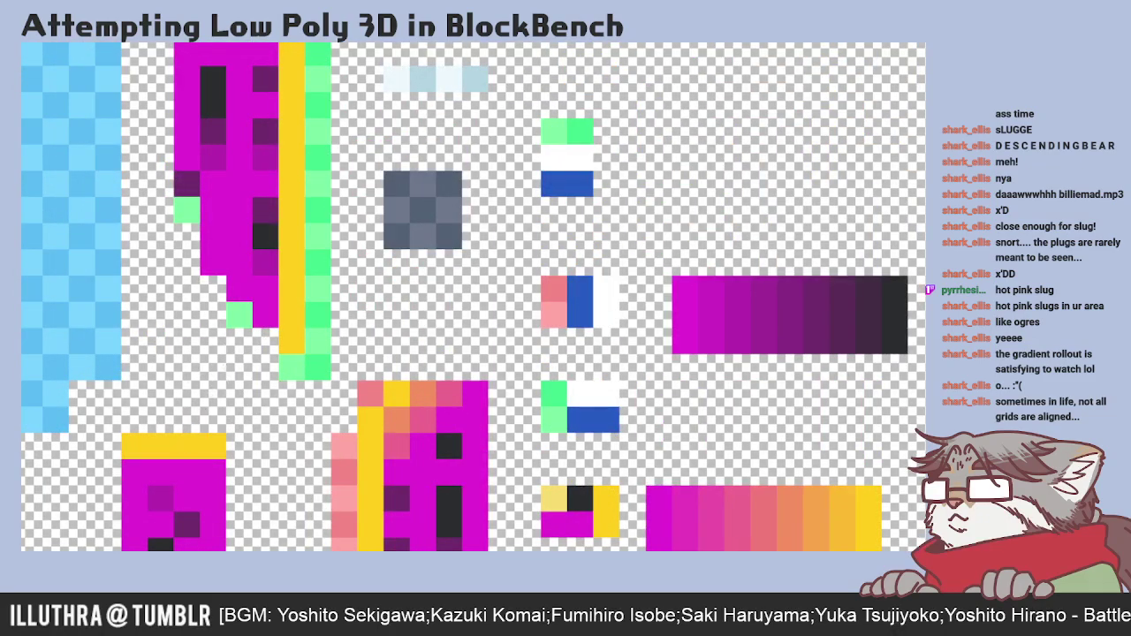
click(34, 237)
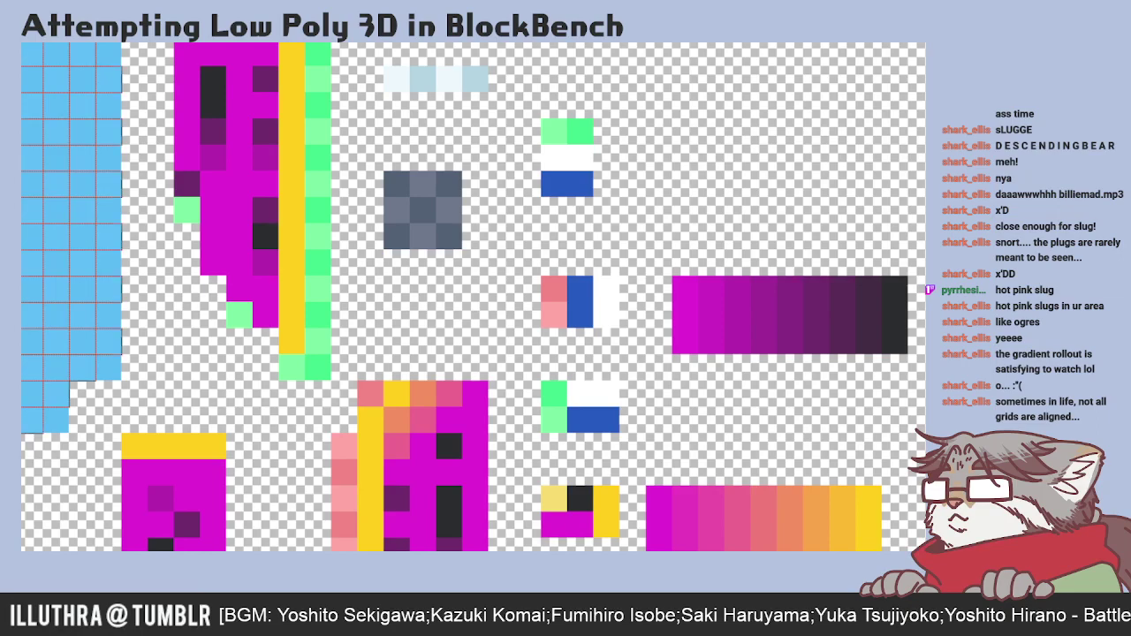
click(60, 243)
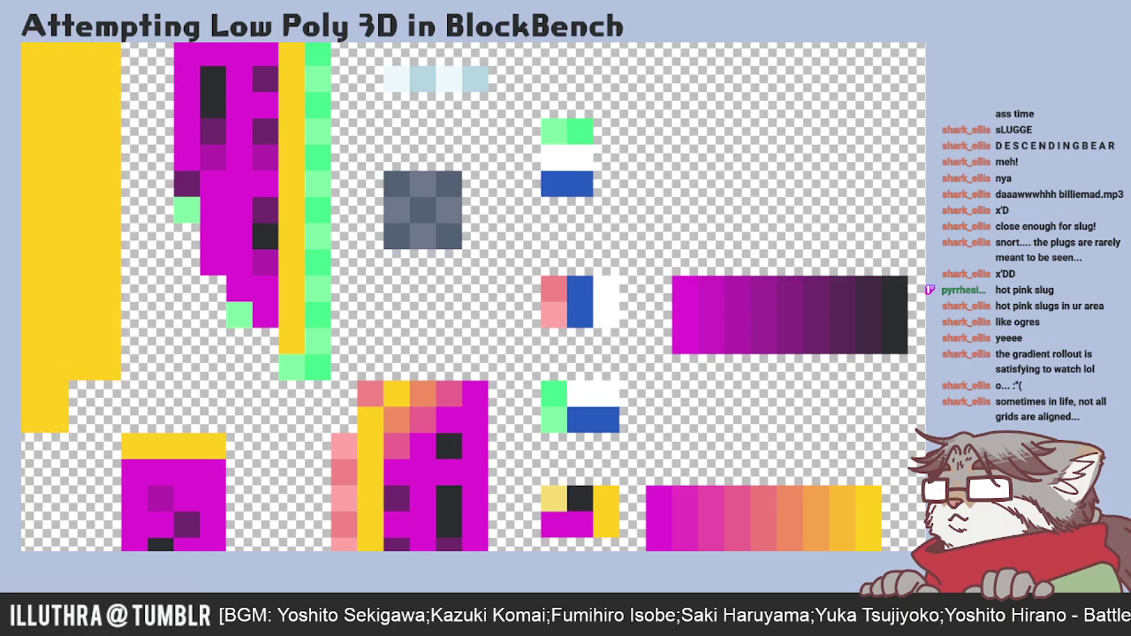
scroll(152, 307, down, 2)
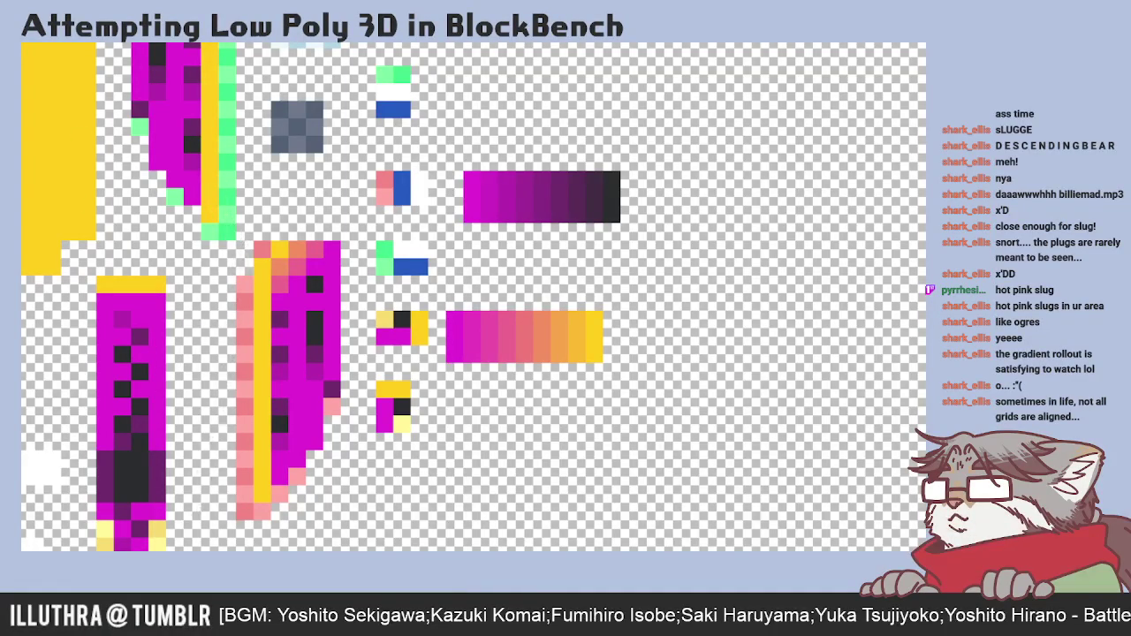
click(28, 465)
click(30, 544)
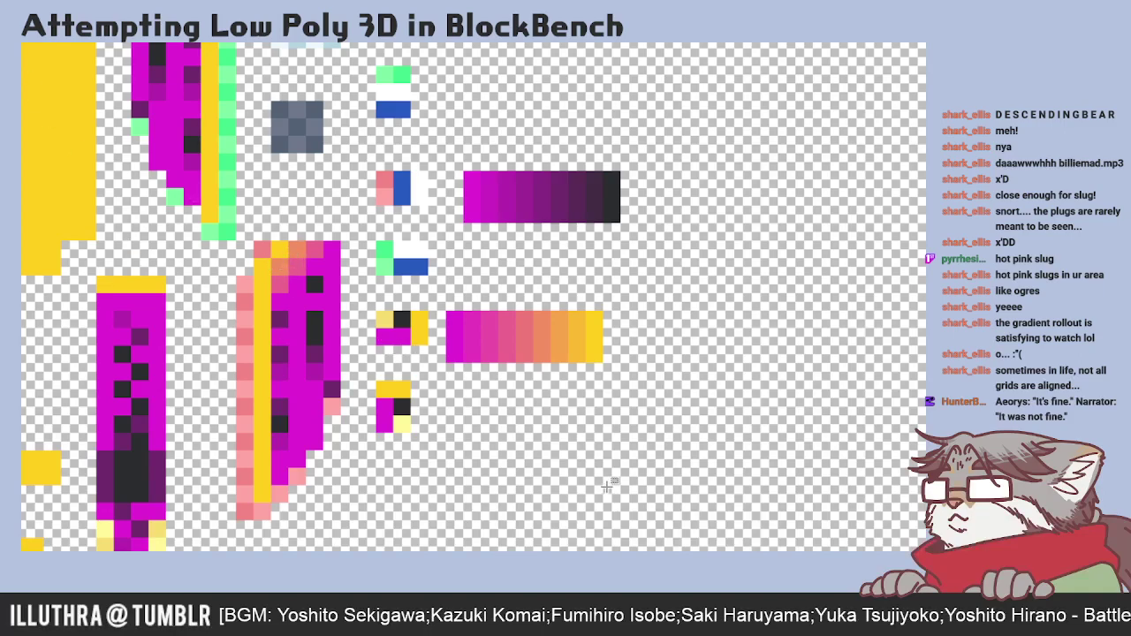
- Draw an orange-to-yellow gradient swatch in a rectangular selection below the magenta-to-yellow gradient
click(467, 399)
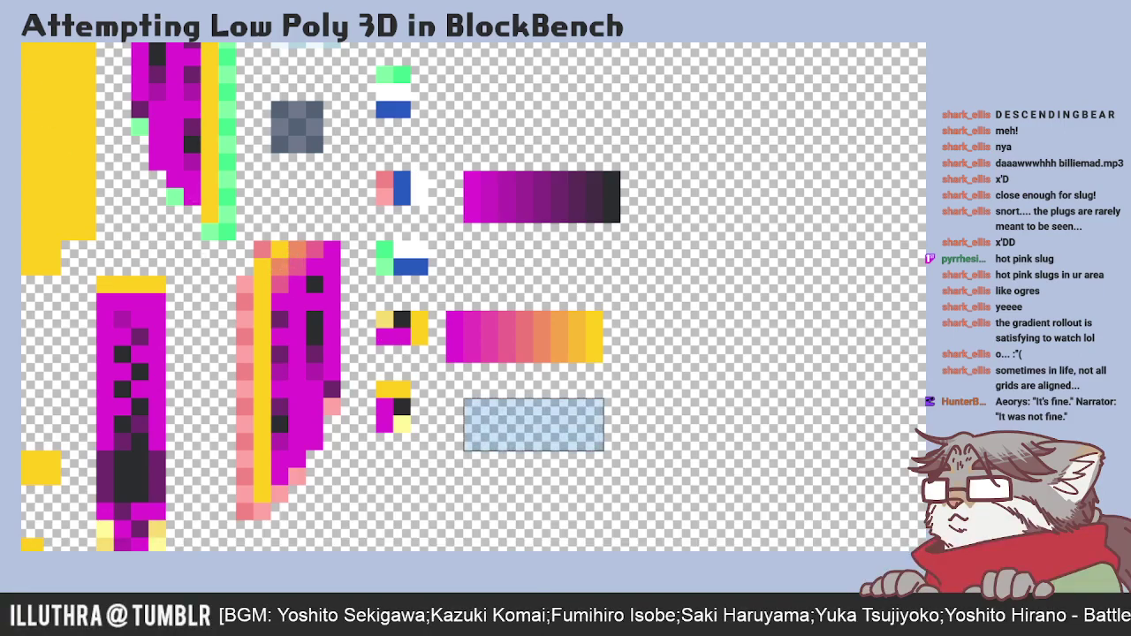
drag(465, 415, 585, 415)
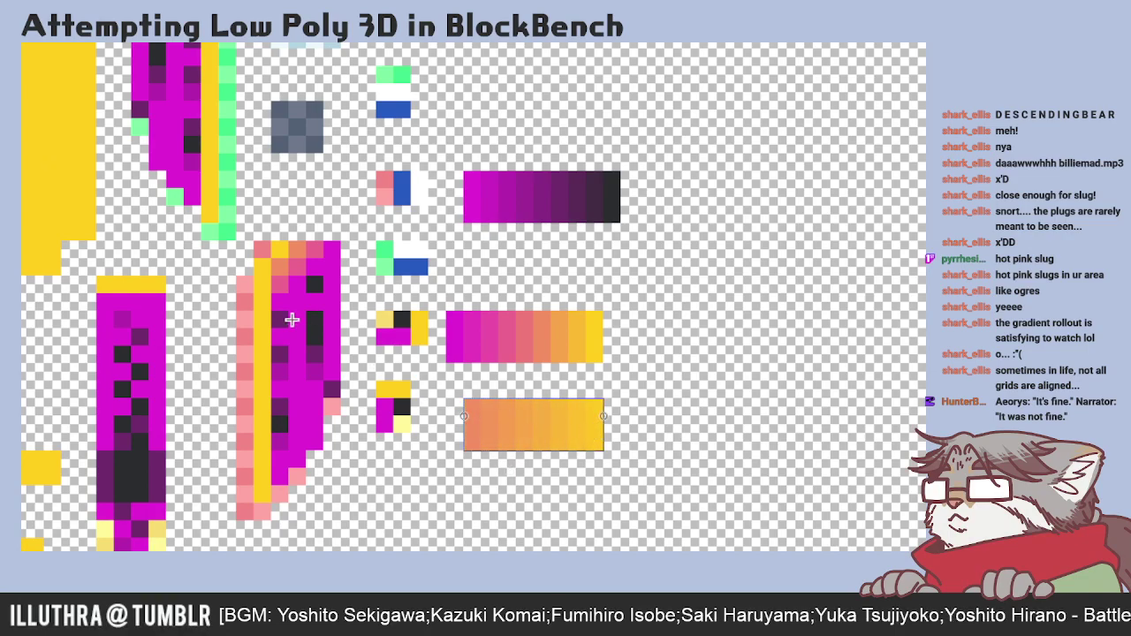
key(ctrl+z)
drag(469, 431, 585, 433)
key(ctrl+d)
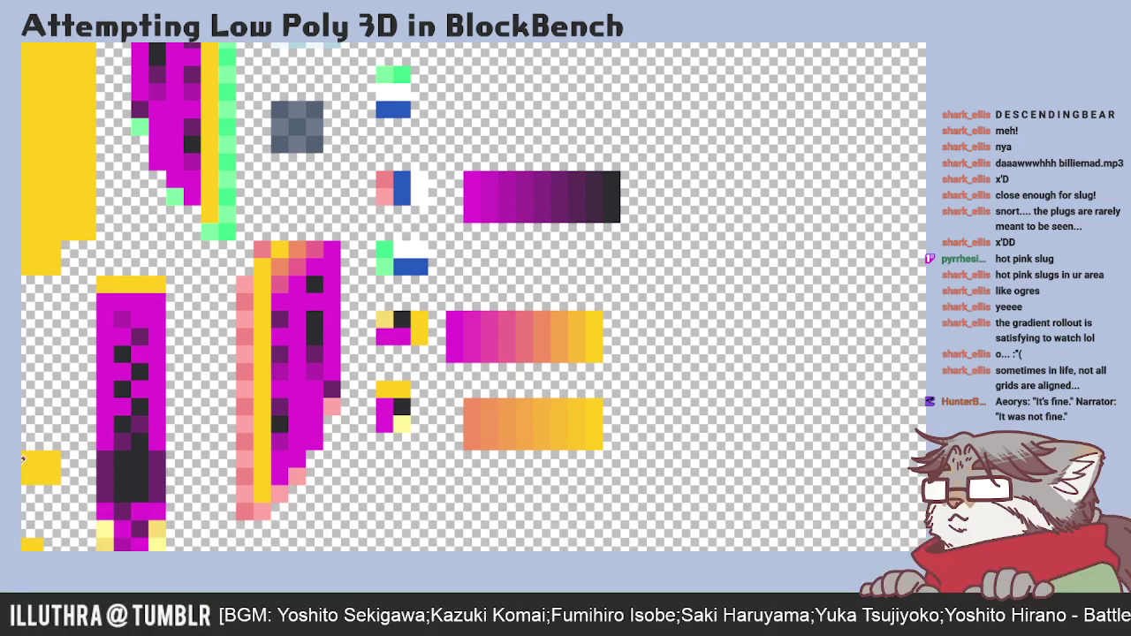
- Shade the small yellow pieces, the back strip's yellow end row and the green-edged piece's yellow stripe with light and deeper orange
click(52, 456)
key(ctrl+z)
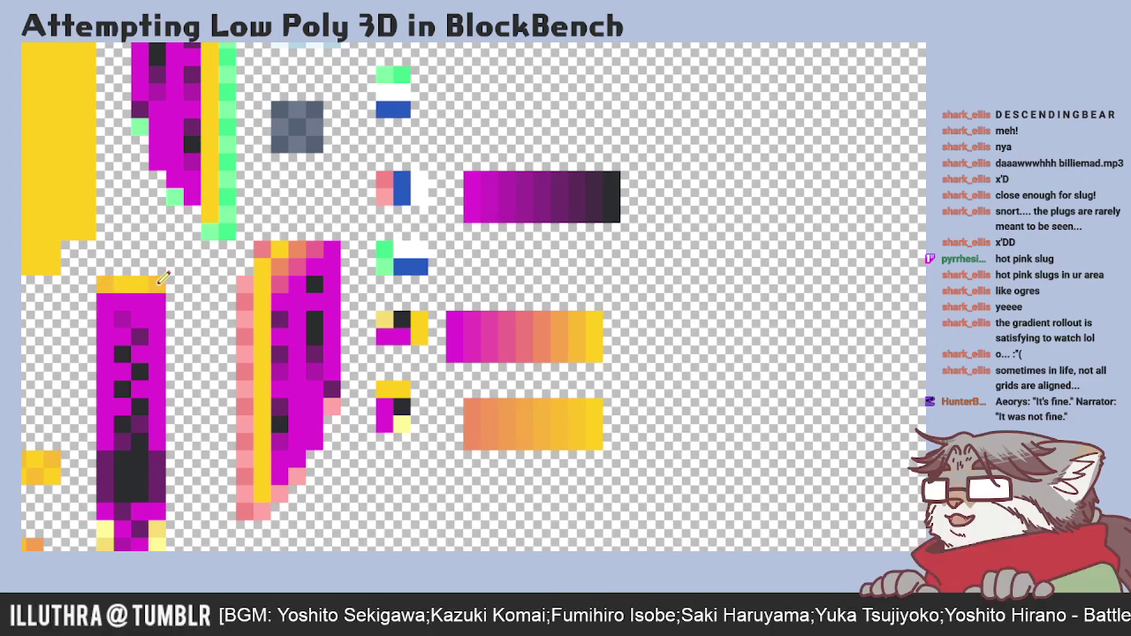
drag(113, 281, 160, 283)
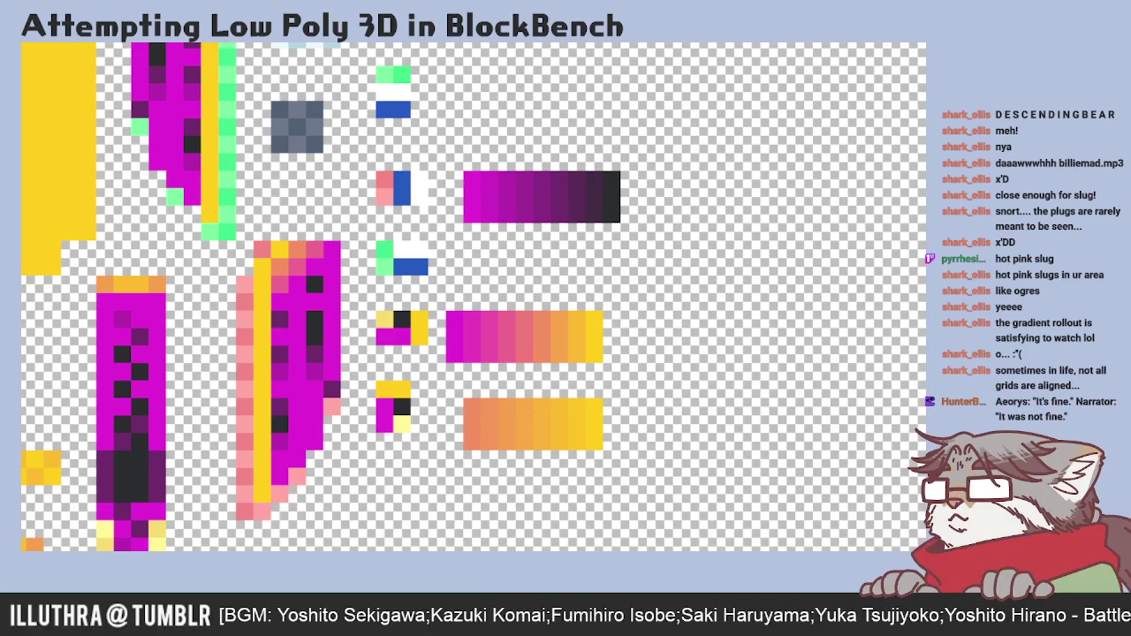
click(210, 109)
drag(209, 212, 217, 179)
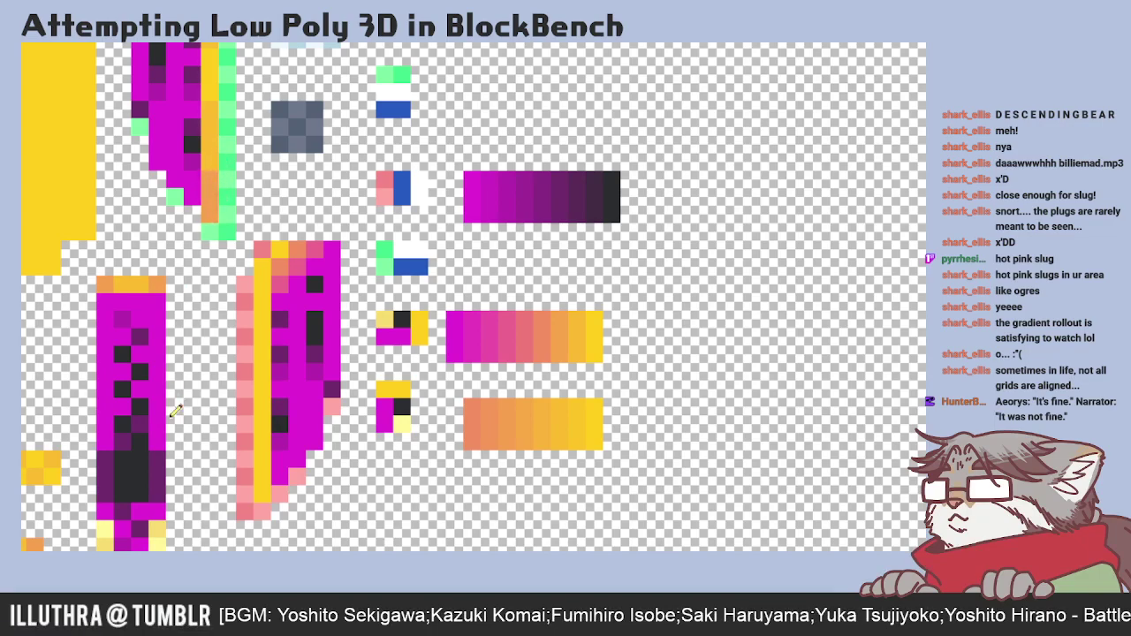
- Add orange shading to the back strip's pale corner pixels, the pink-edged piece's yellow stripe and the yellow pixels of the two small pieces
click(158, 528)
click(107, 528)
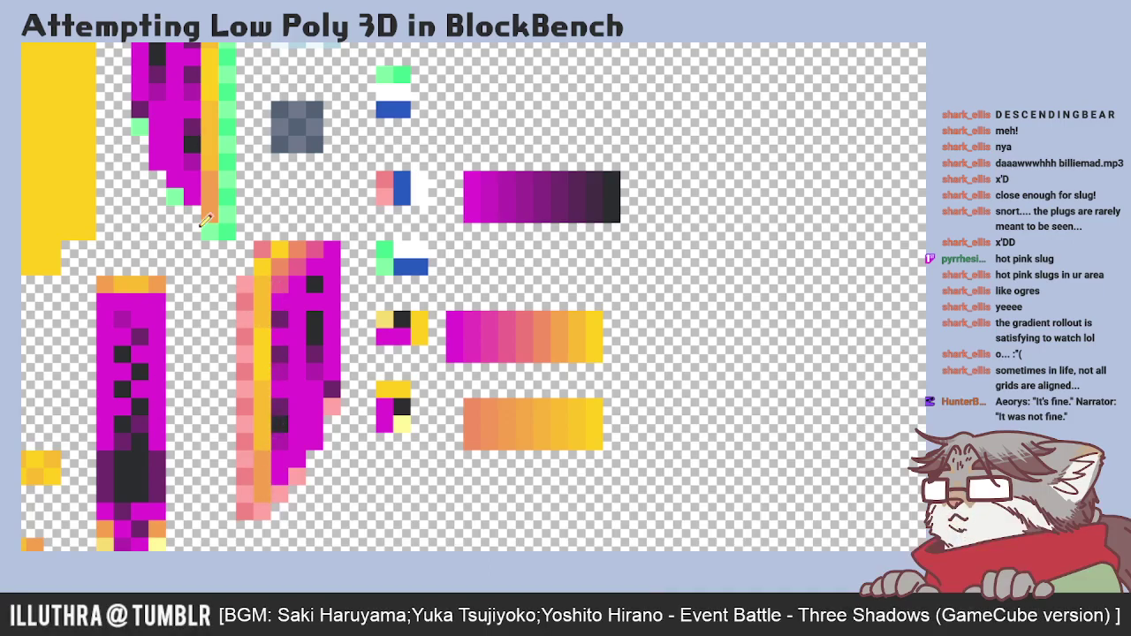
click(314, 284)
click(384, 390)
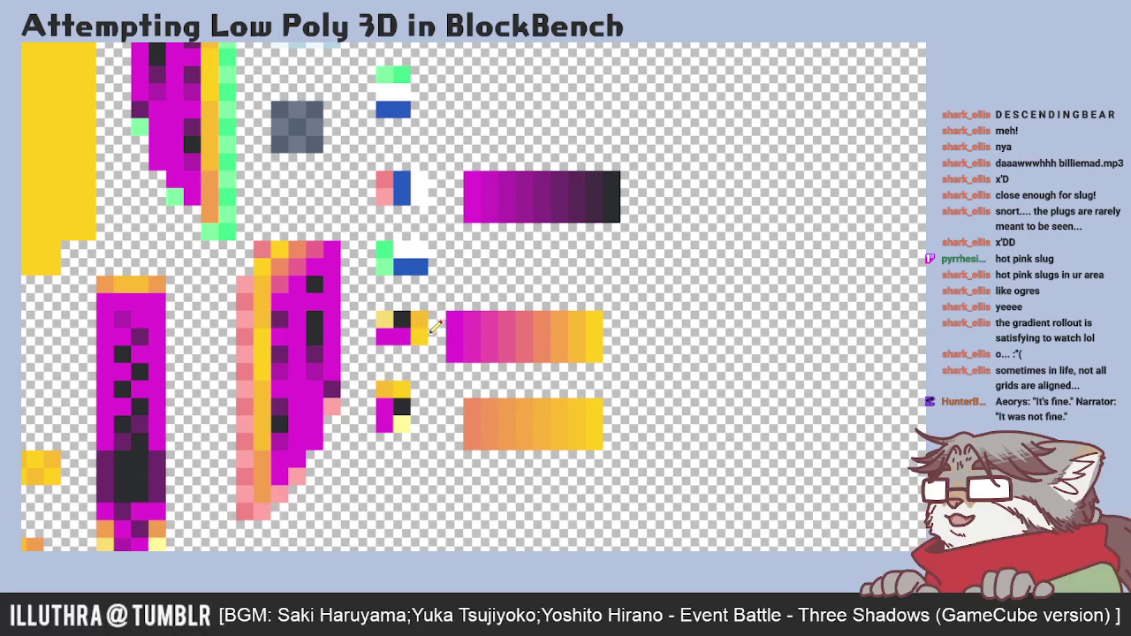
click(420, 327)
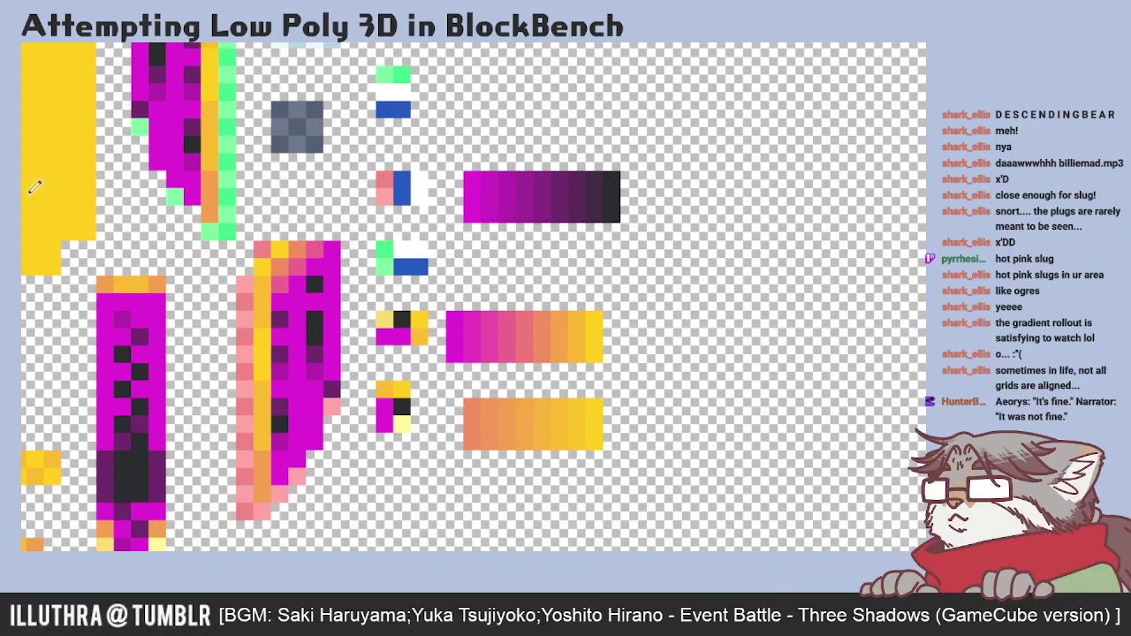
- Outline and fill the interior of the large yellow piece with light orange, keeping a yellow border along its outer edge
click(29, 247)
mouse_move(71, 46)
mouse_down()
mouse_move(81, 203)
mouse_move(46, 226)
mouse_up()
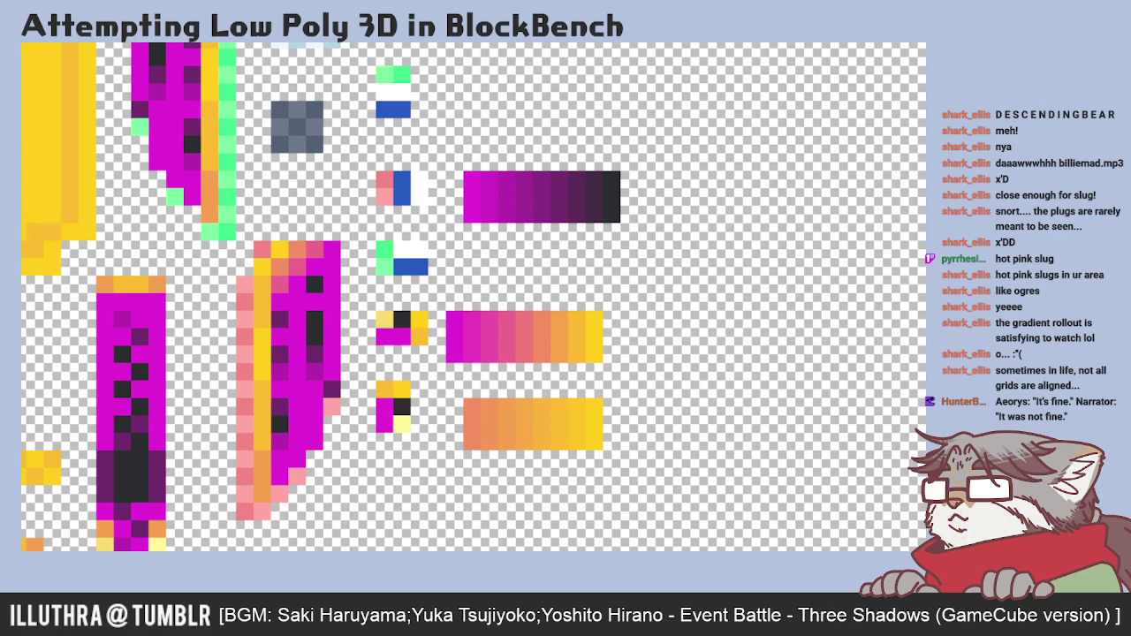
click(42, 212)
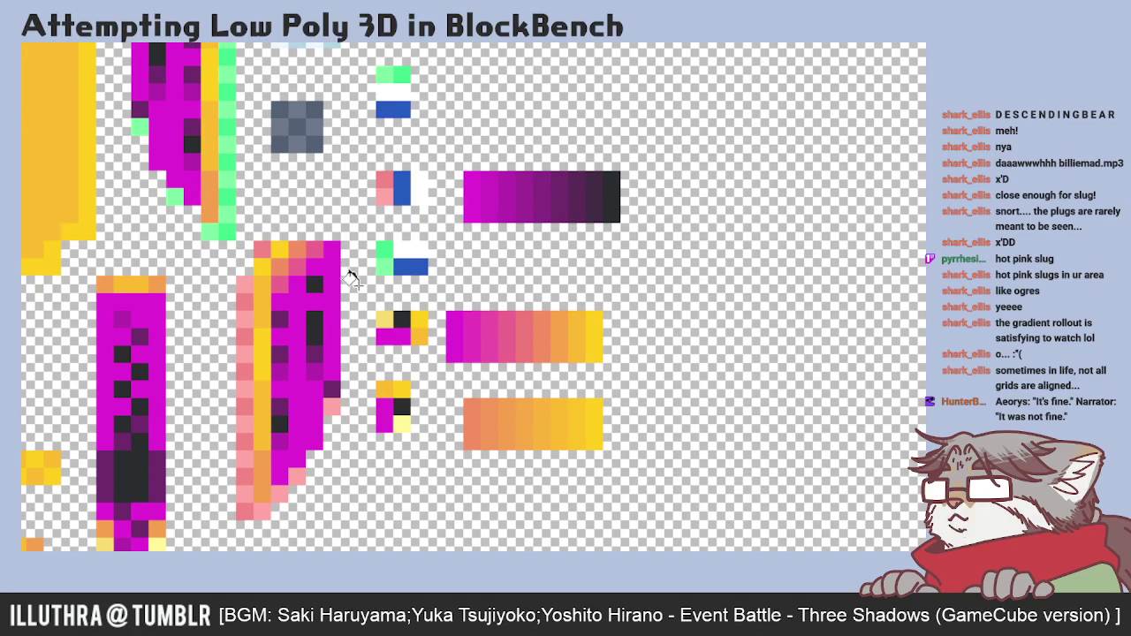
click(686, 454)
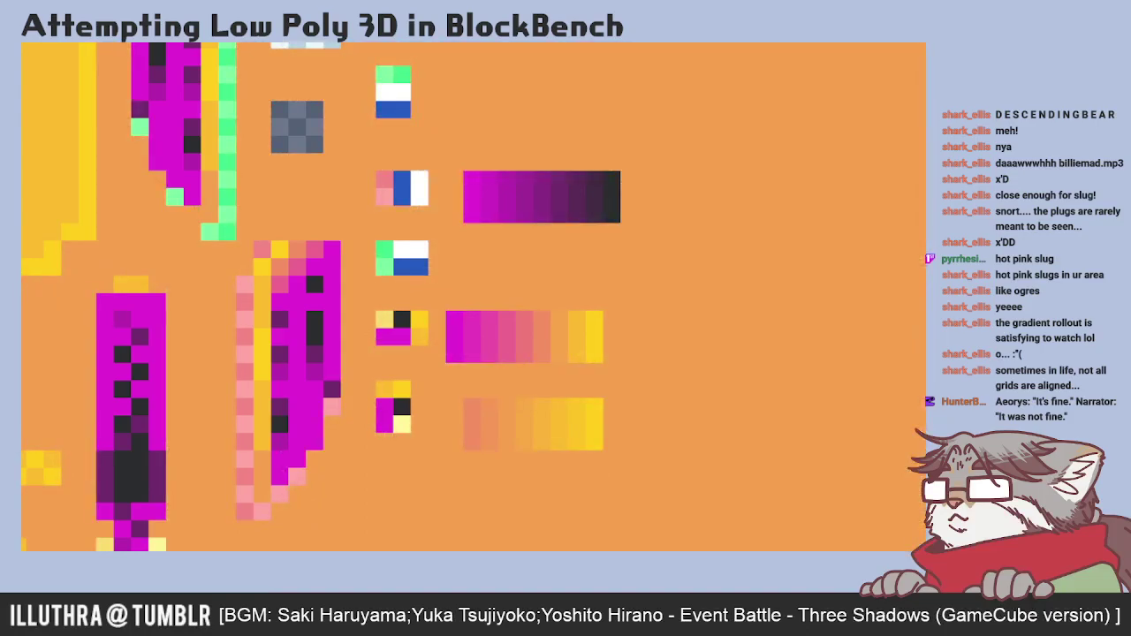
key(ctrl+z)
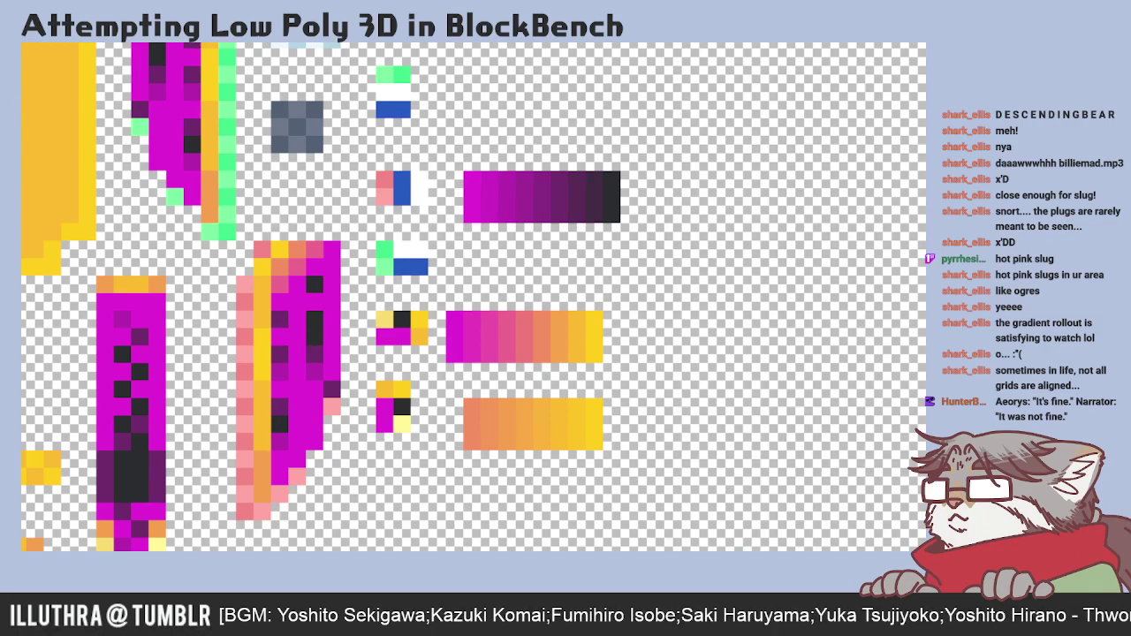
- Delete the three gradient swatches from the texture and switch to Blockbench with the slug model
drag(730, 541, 445, 134)
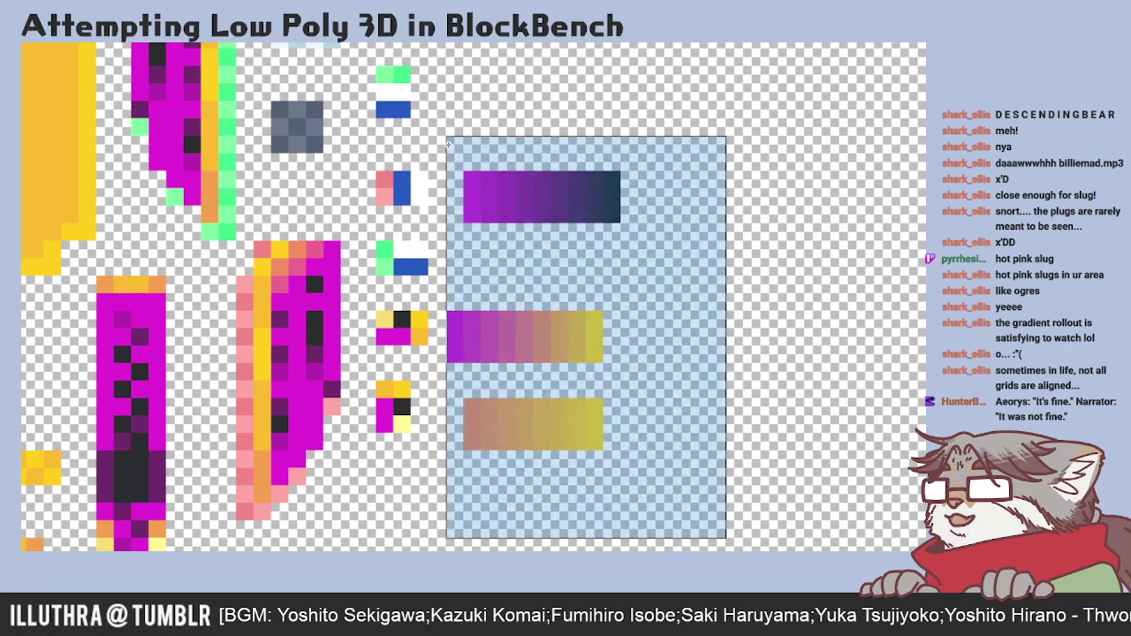
key(Delete)
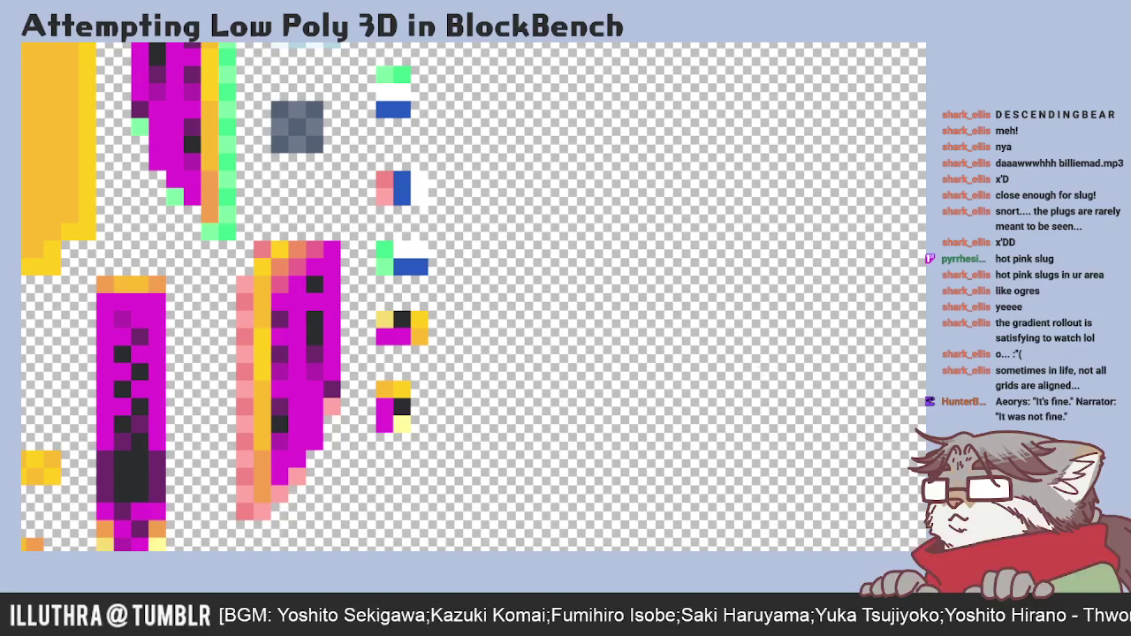
key(ctrl+Tab)
key(ctrl+Tab)
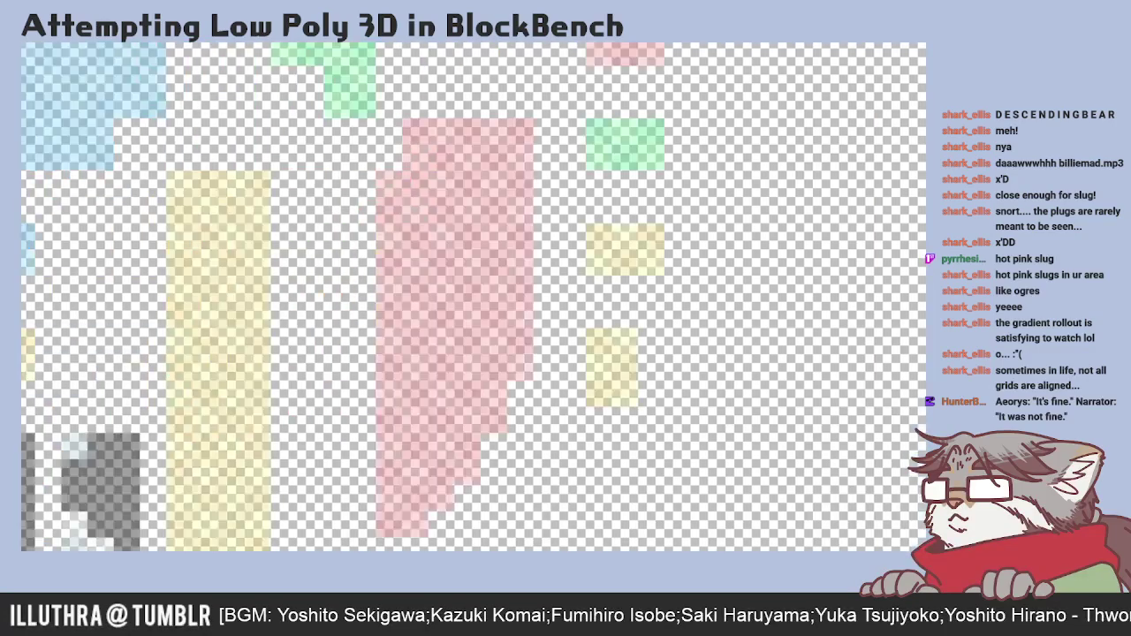
key(ctrl+Tab)
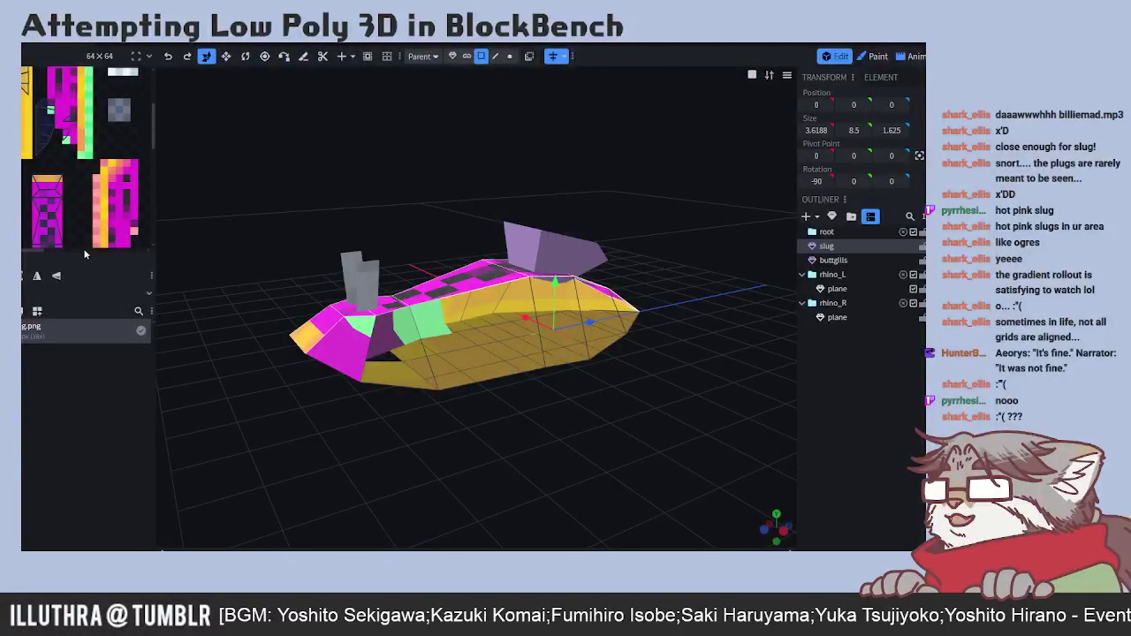
- Place the UV of one side's body faces on the pink-edged texture piece, snap it to pixels and stretch it lengthwise to fit
drag(237, 296, 221, 334)
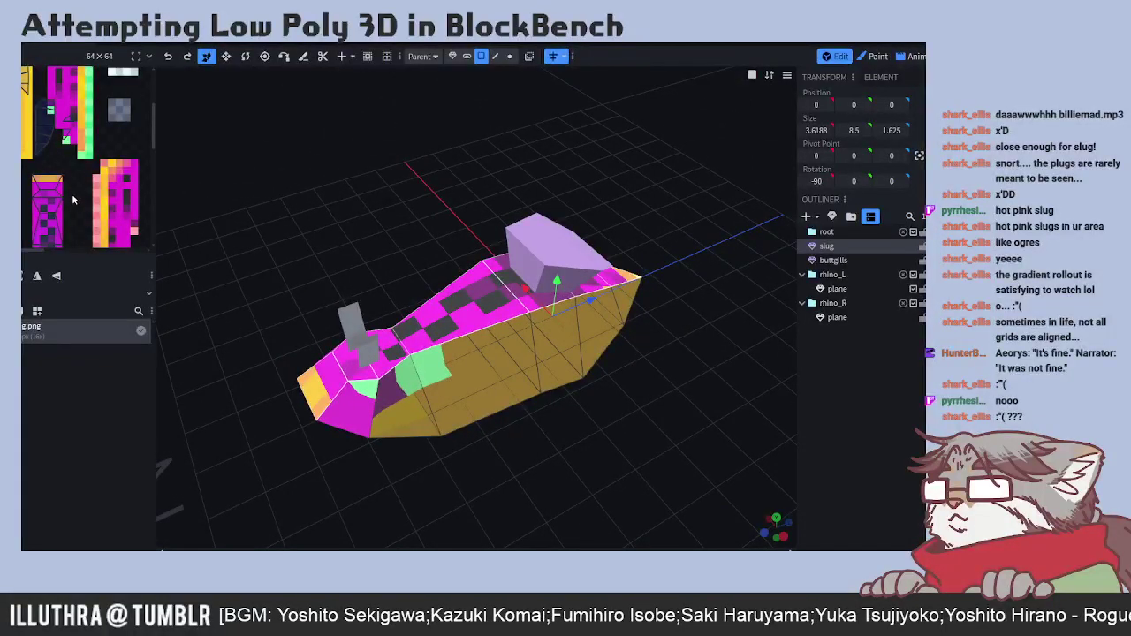
scroll(62, 177, up, 3)
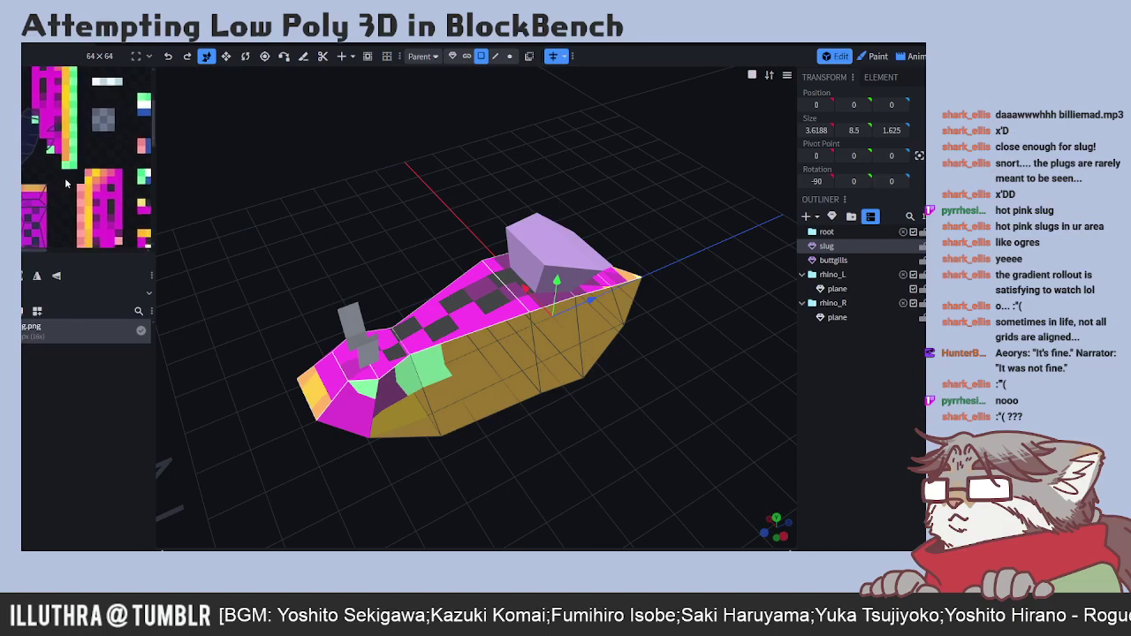
double_click(23, 105)
click(23, 104)
drag(27, 105, 100, 245)
drag(84, 174, 88, 176)
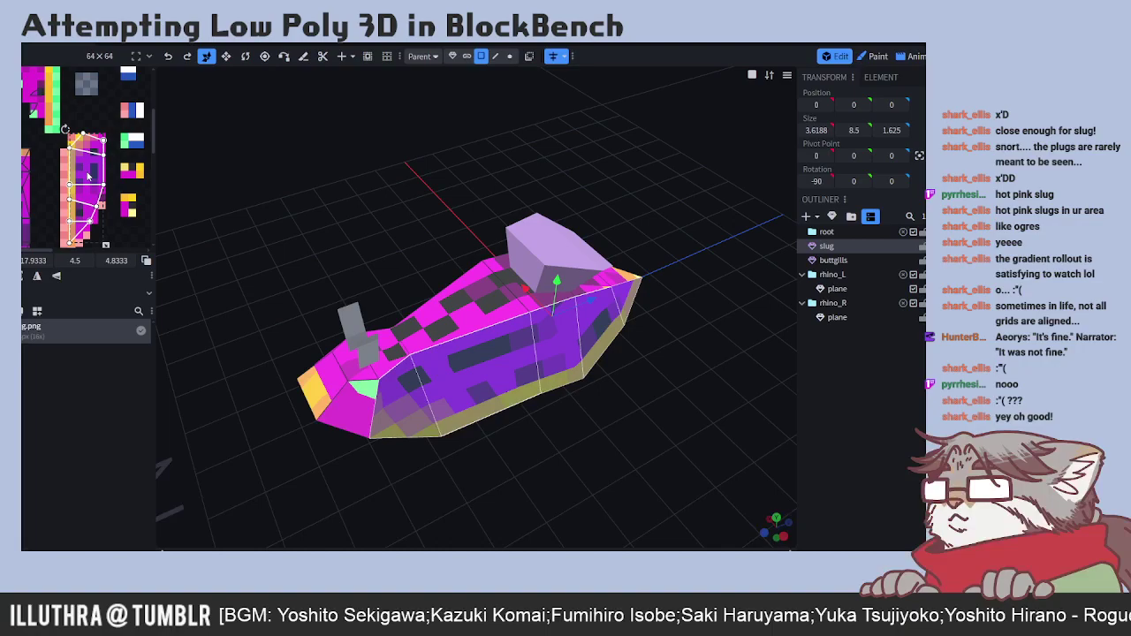
right_click(87, 176)
click(125, 335)
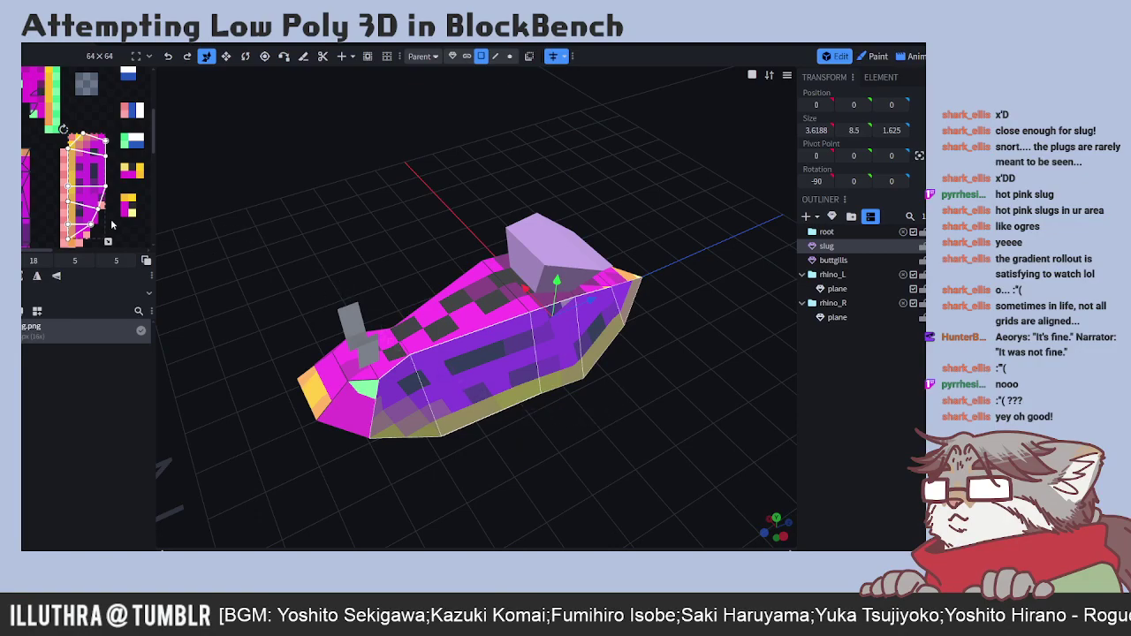
drag(108, 241, 103, 255)
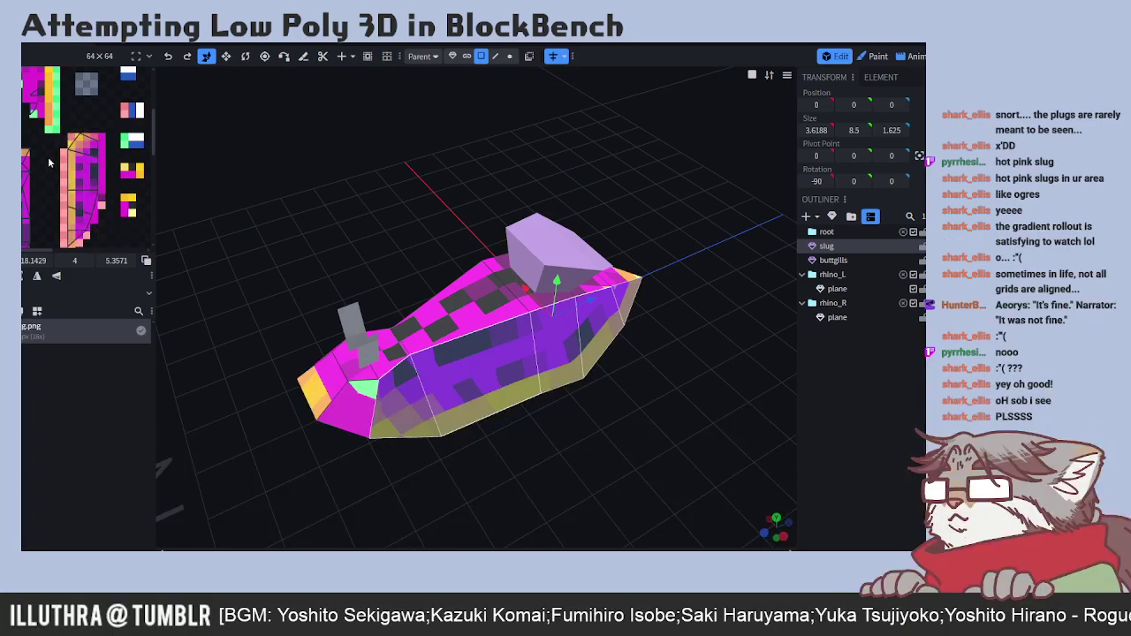
- Move a UV face of the slug's front side onto the lower small magenta-and-yellow texture piece and snap it to pixels
scroll(64, 181, up, 3)
scroll(64, 181, down, 3)
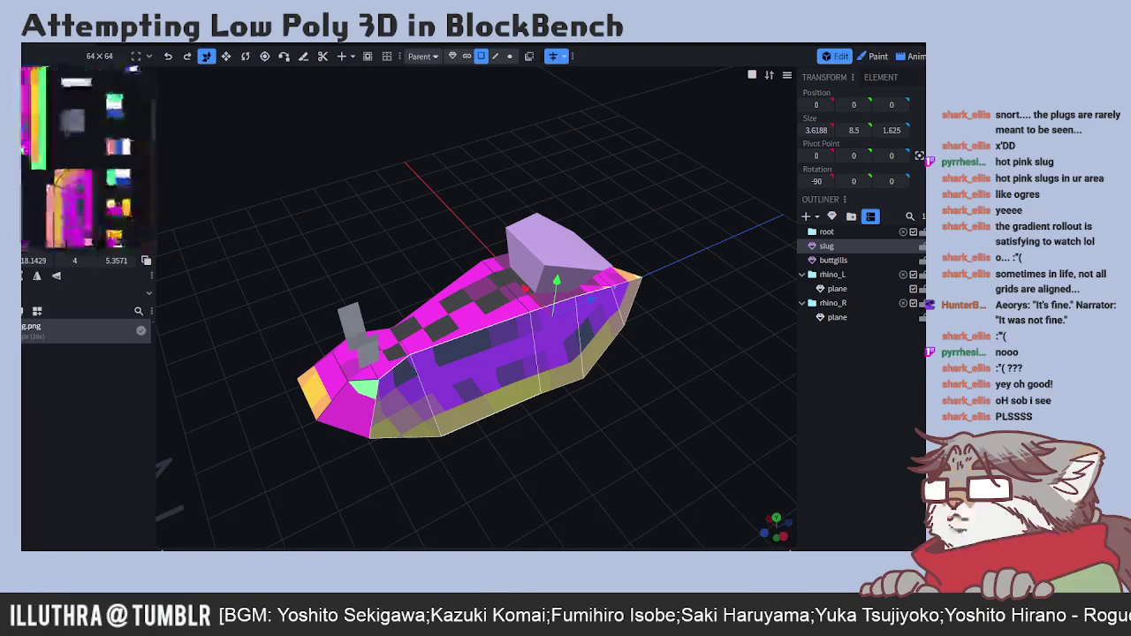
click(354, 405)
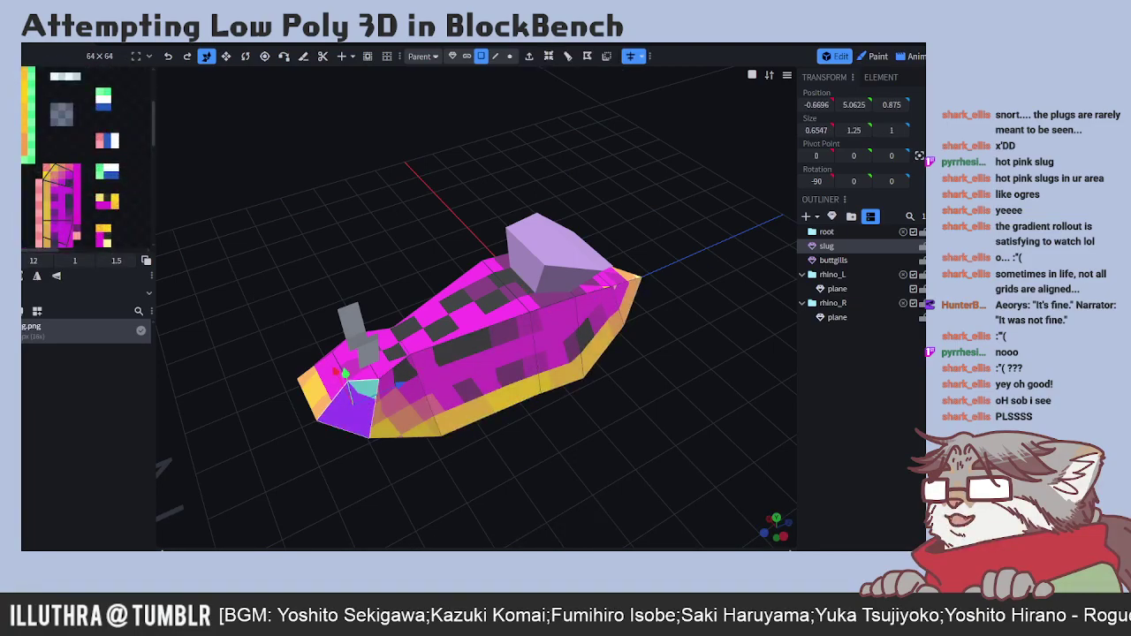
drag(54, 171, 104, 202)
key(Delete)
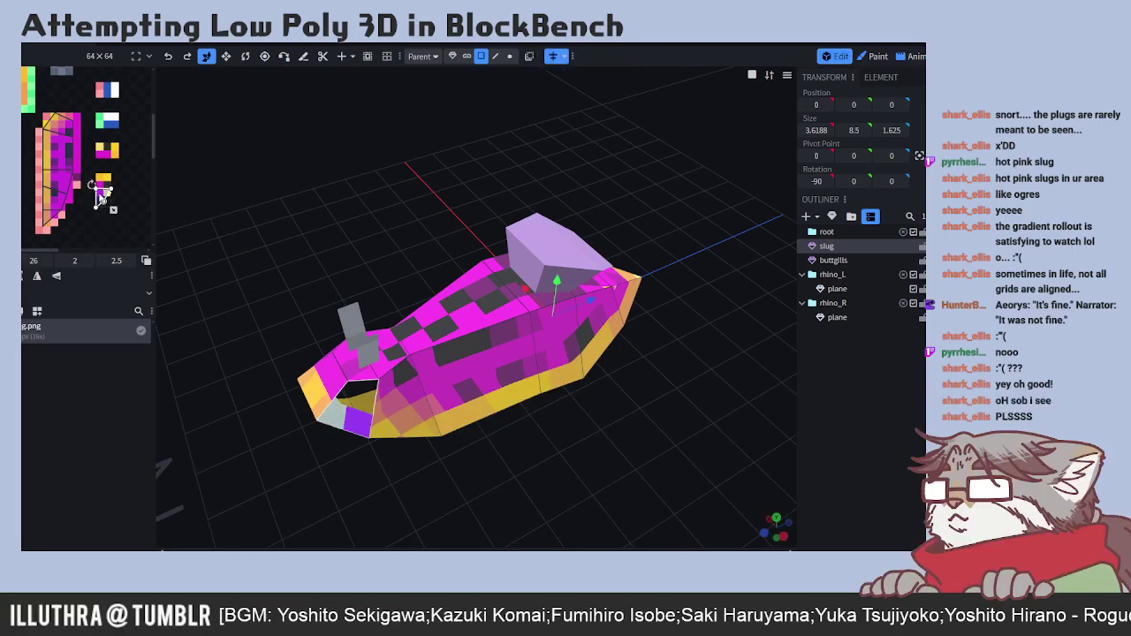
key(ctrl+z)
key(ctrl+z)
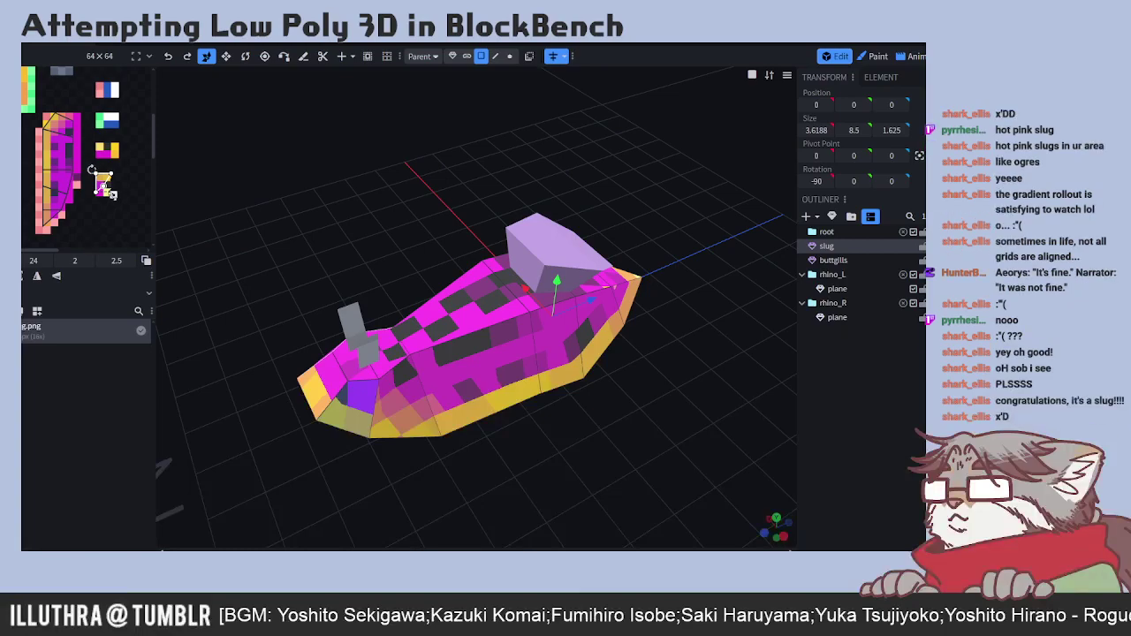
right_click(104, 184)
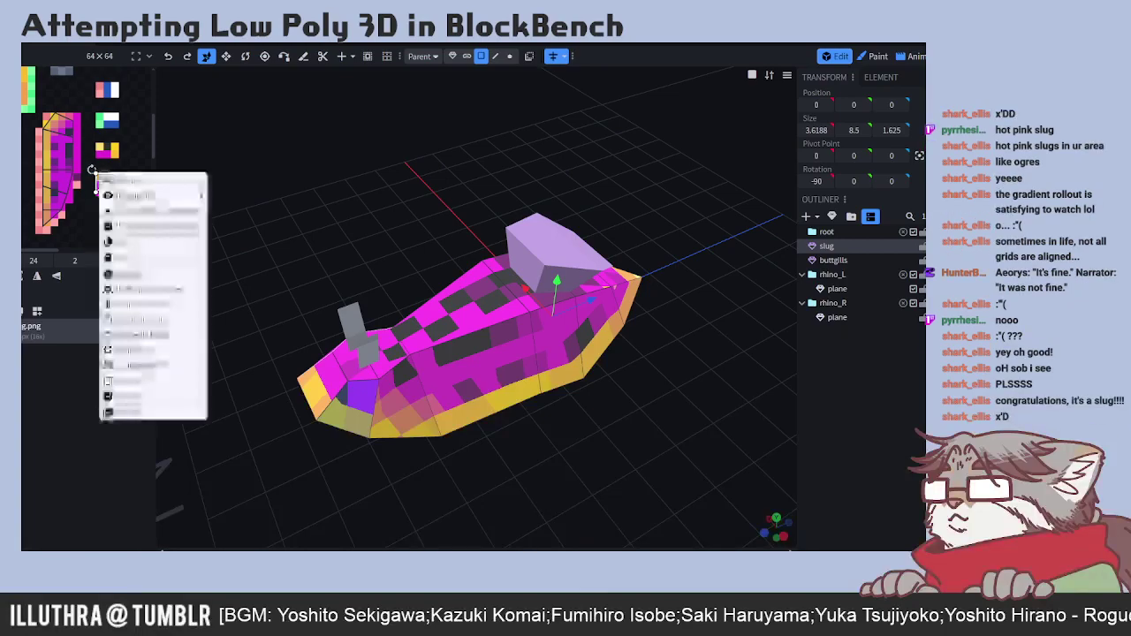
click(135, 301)
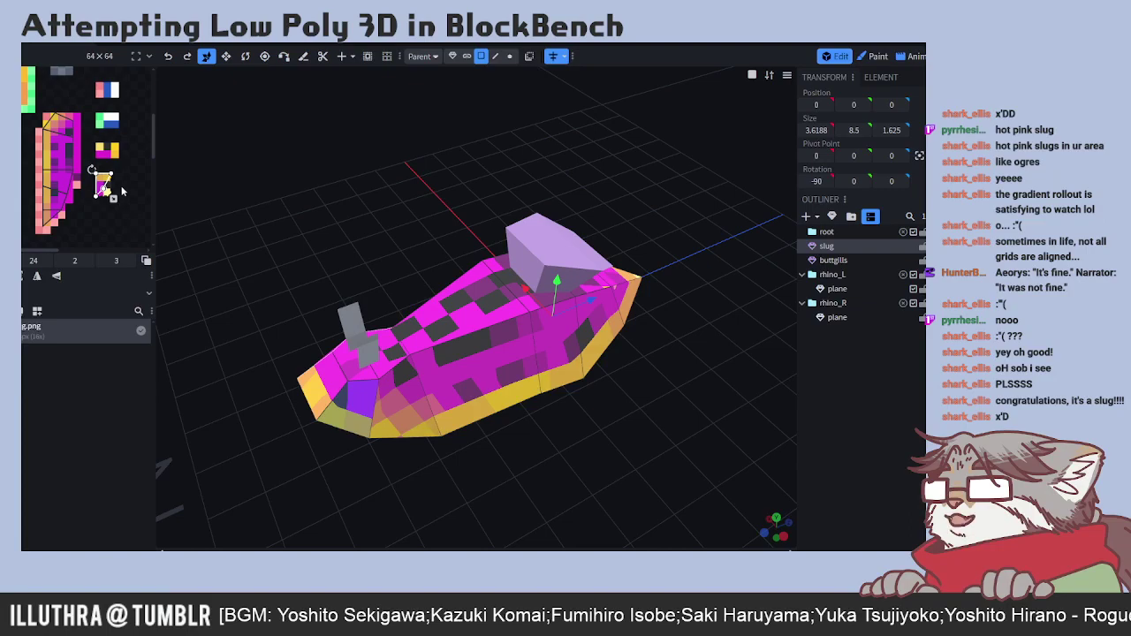
- Move the other front-side UV face onto the upper small magenta-and-yellow texture piece and snap it to pixels
scroll(128, 155, up, 2)
drag(88, 214, 59, 213)
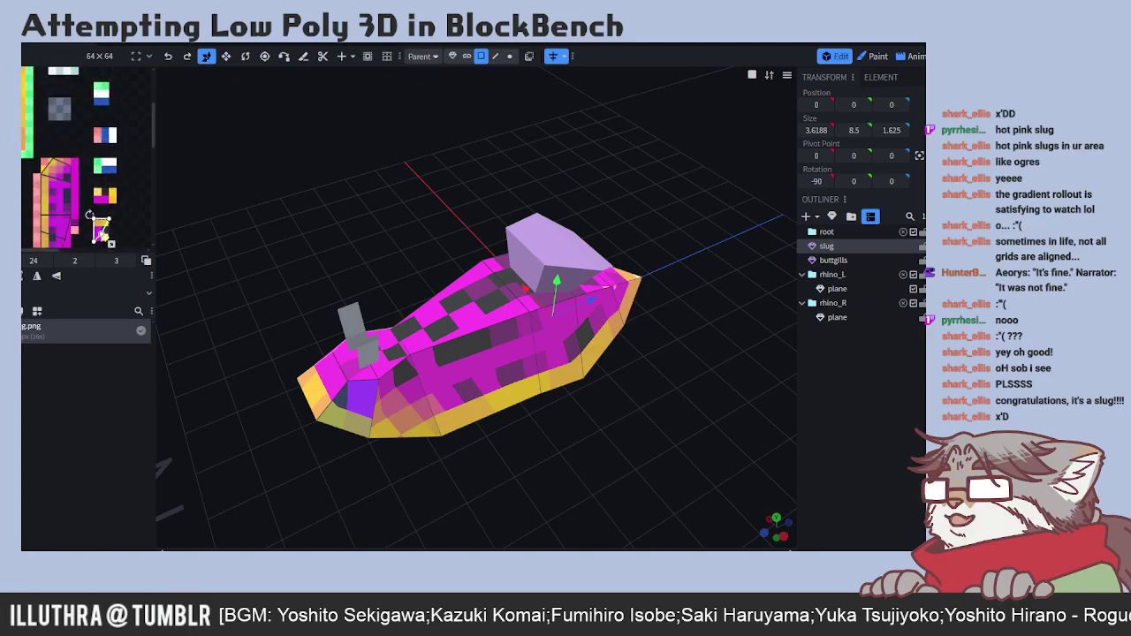
drag(58, 170, 99, 196)
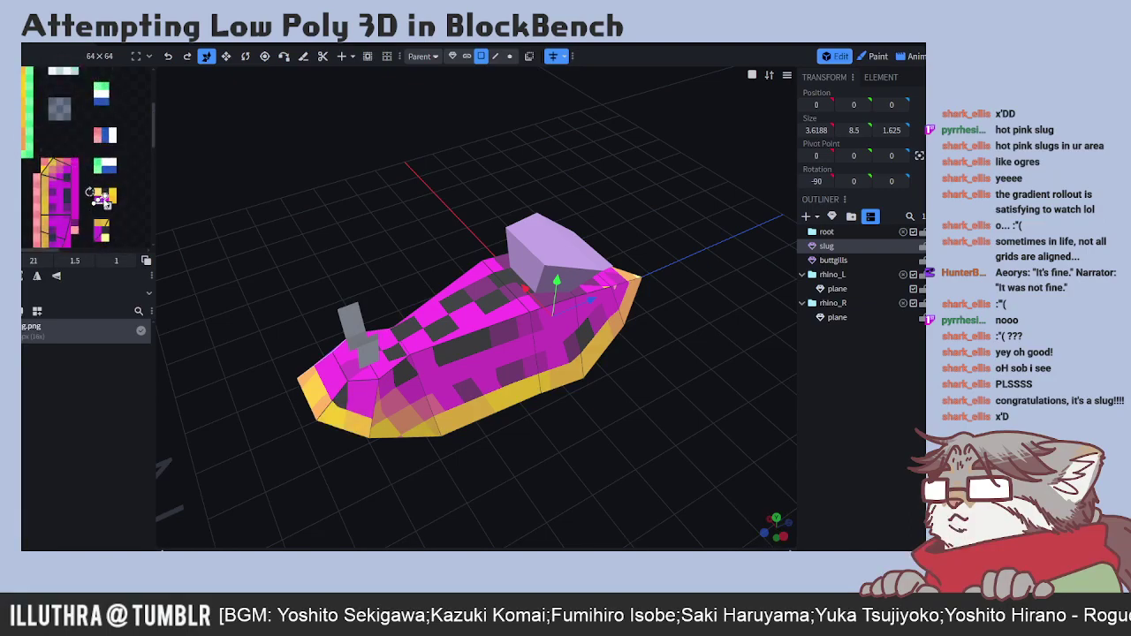
right_click(99, 198)
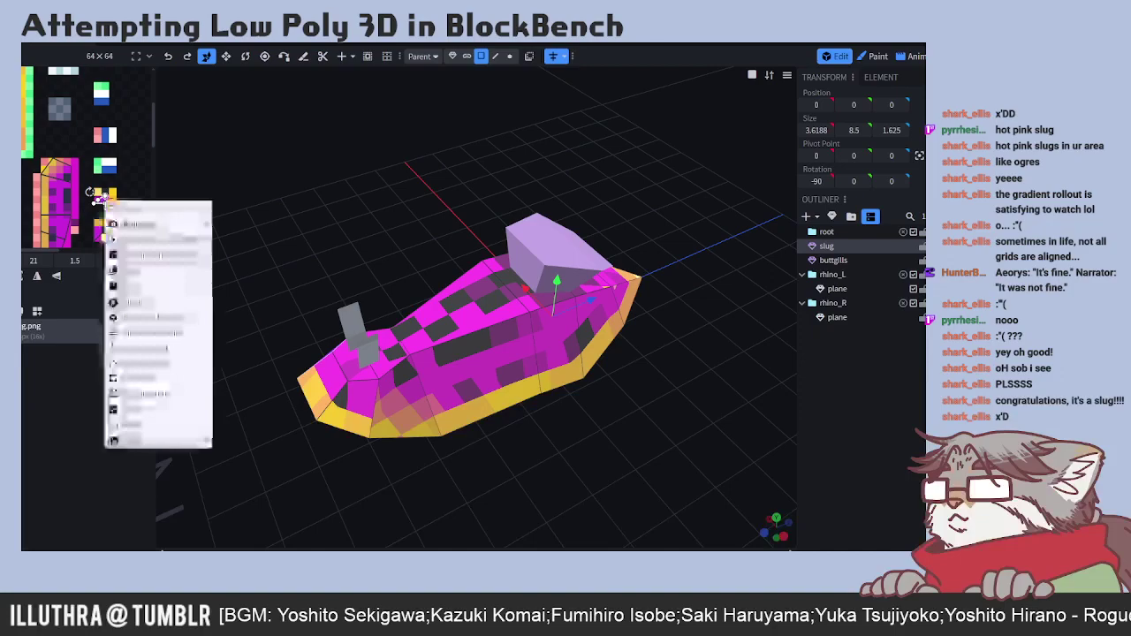
click(155, 333)
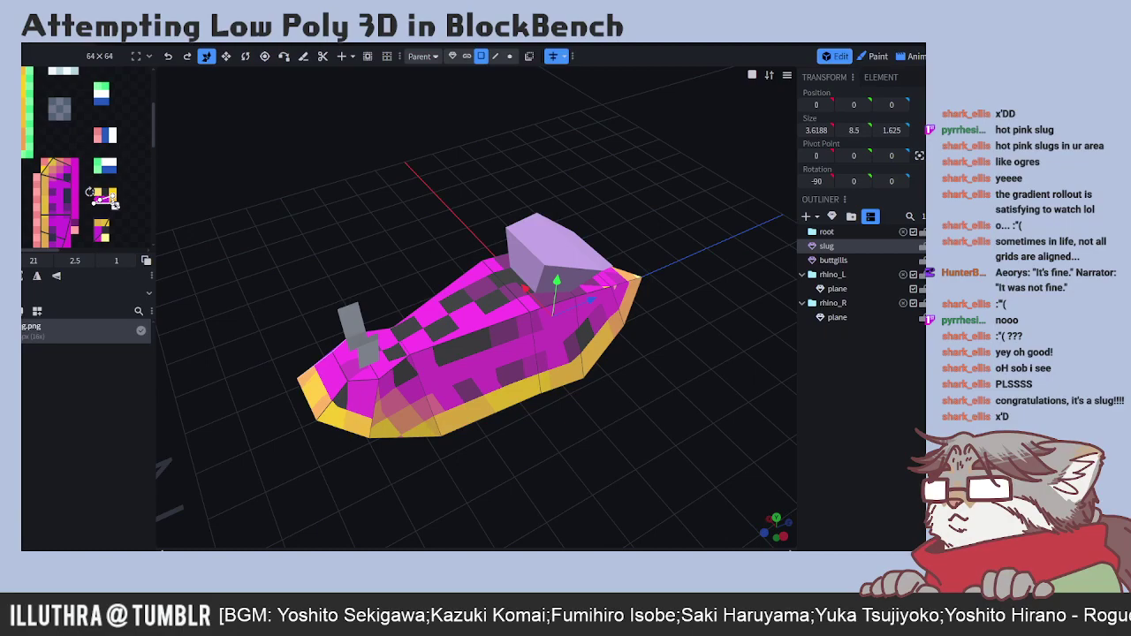
- Resize the UV face on the upper small magenta-and-yellow piece to 3 by 2 and snap it to pixels
drag(115, 205, 108, 200)
right_click(107, 199)
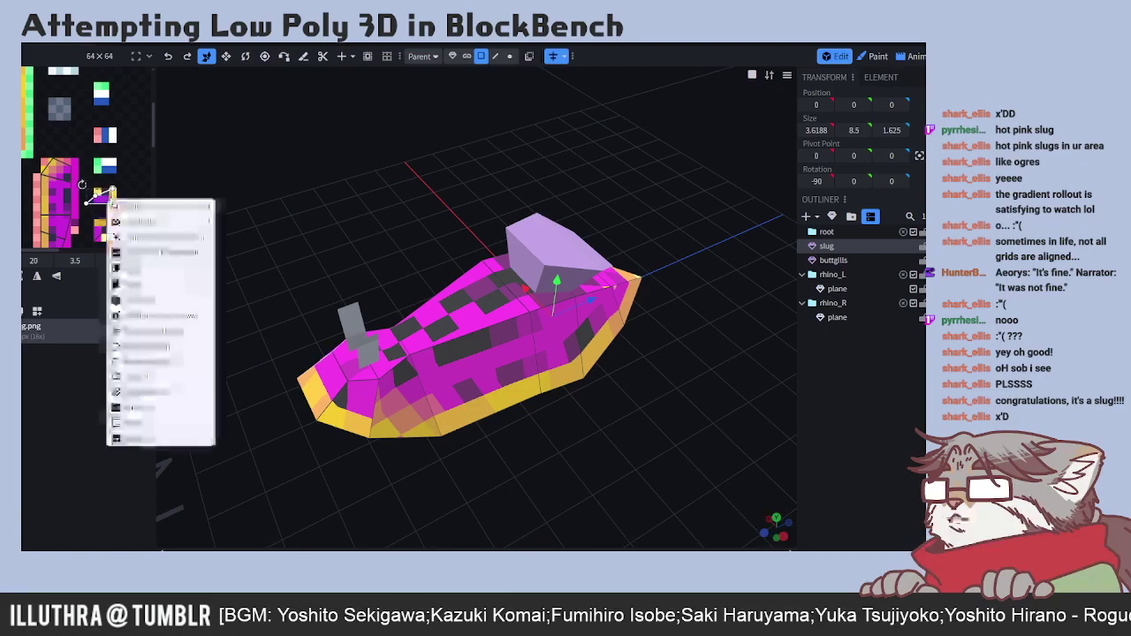
click(142, 331)
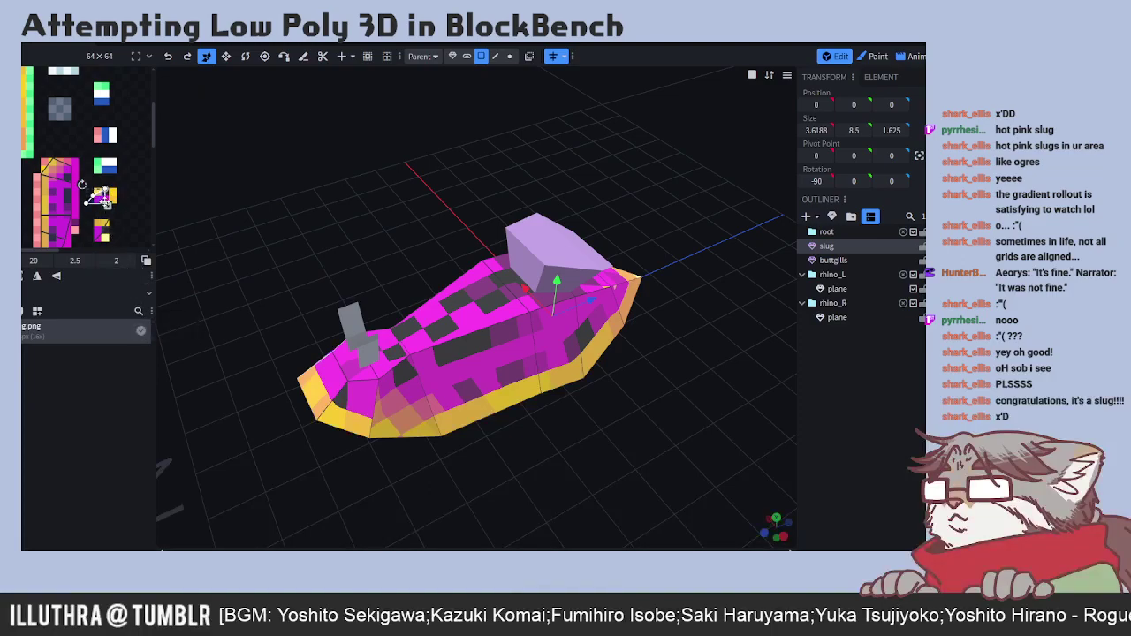
drag(103, 203, 113, 205)
right_click(107, 200)
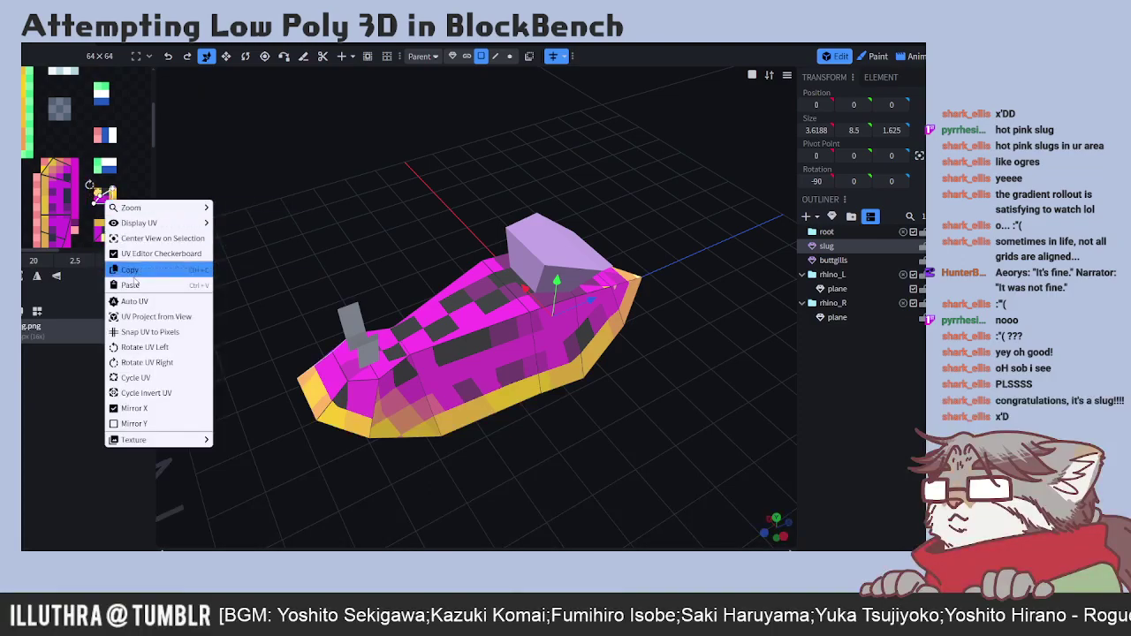
click(147, 330)
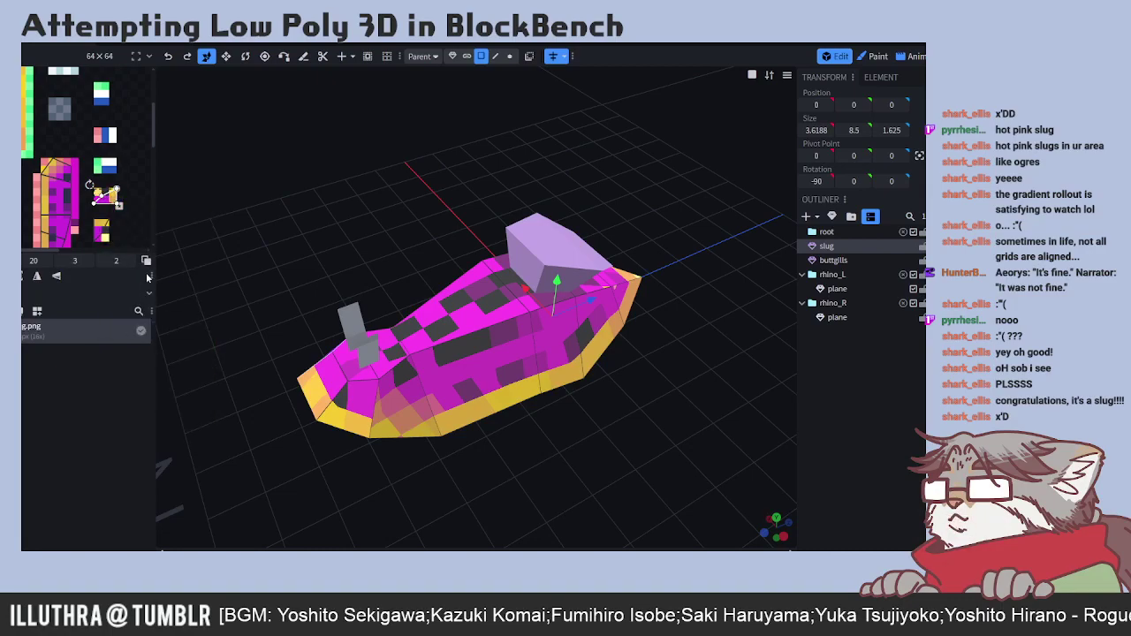
- Fit the UV of the opposite side's body faces onto the green-edged texture piece, snap it to pixels and inspect that side
drag(286, 417, 253, 392)
click(55, 143)
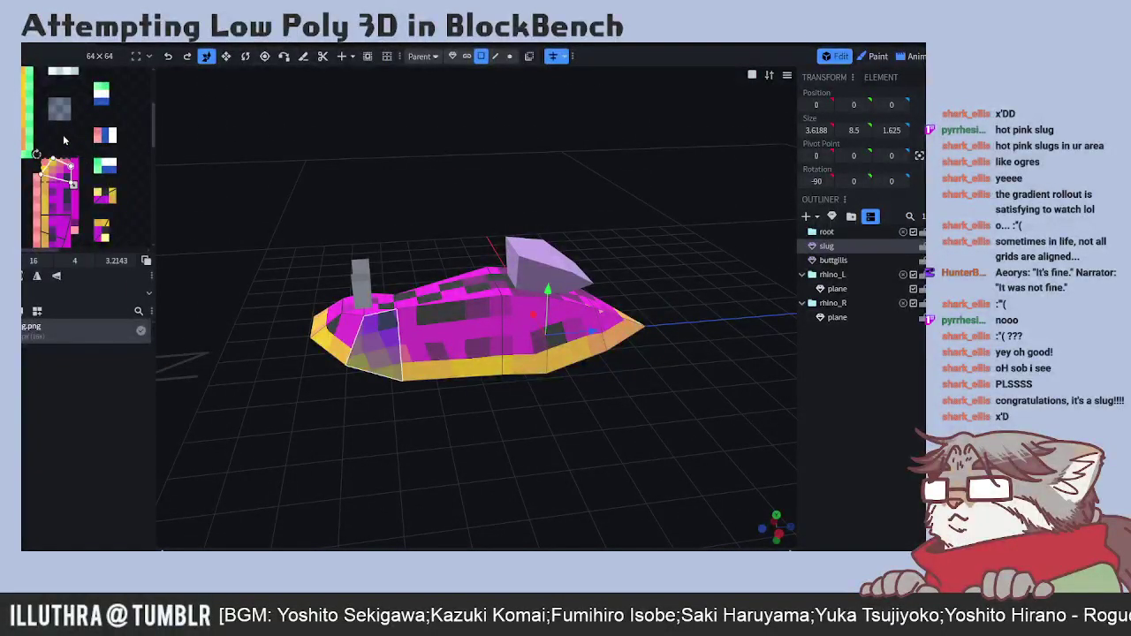
scroll(111, 182, up, 2)
scroll(97, 173, up, 2)
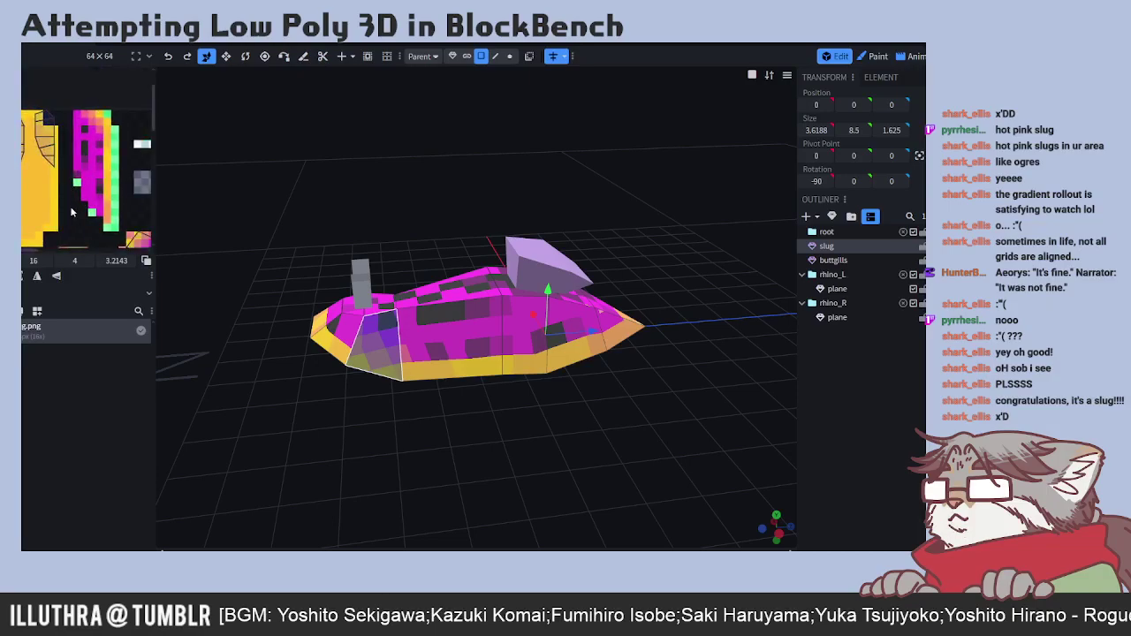
scroll(40, 141, up, 2)
mouse_move(54, 188)
mouse_down()
mouse_move(24, 119)
mouse_move(59, 176)
mouse_up()
mouse_move(33, 115)
mouse_down()
mouse_move(77, 183)
mouse_move(42, 100)
mouse_up()
drag(69, 162, 83, 215)
right_click(67, 173)
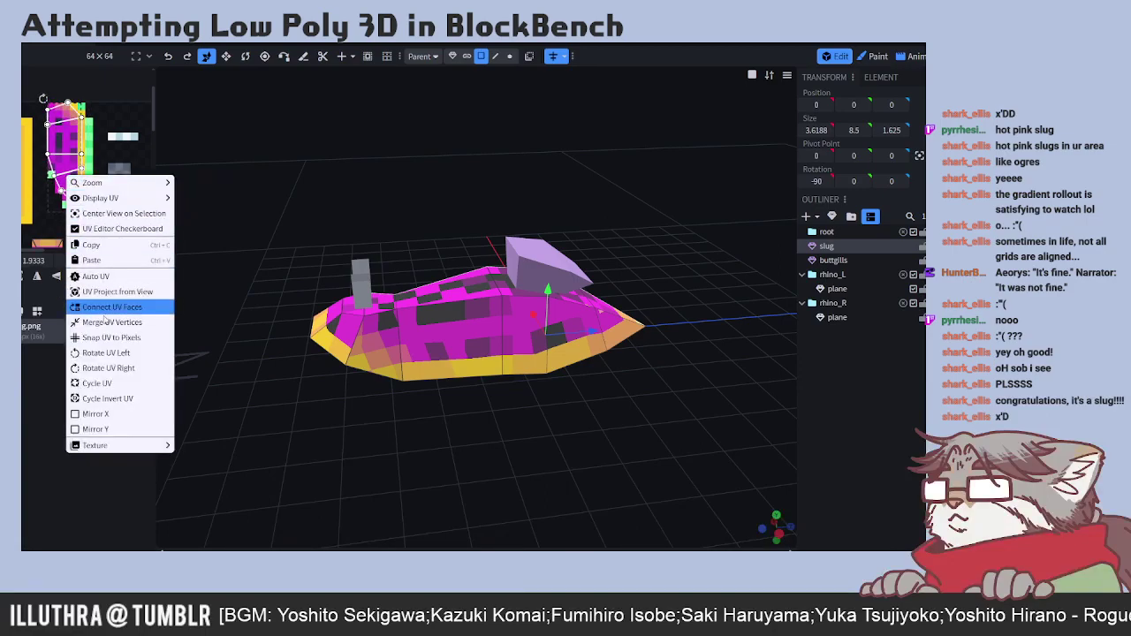
click(106, 340)
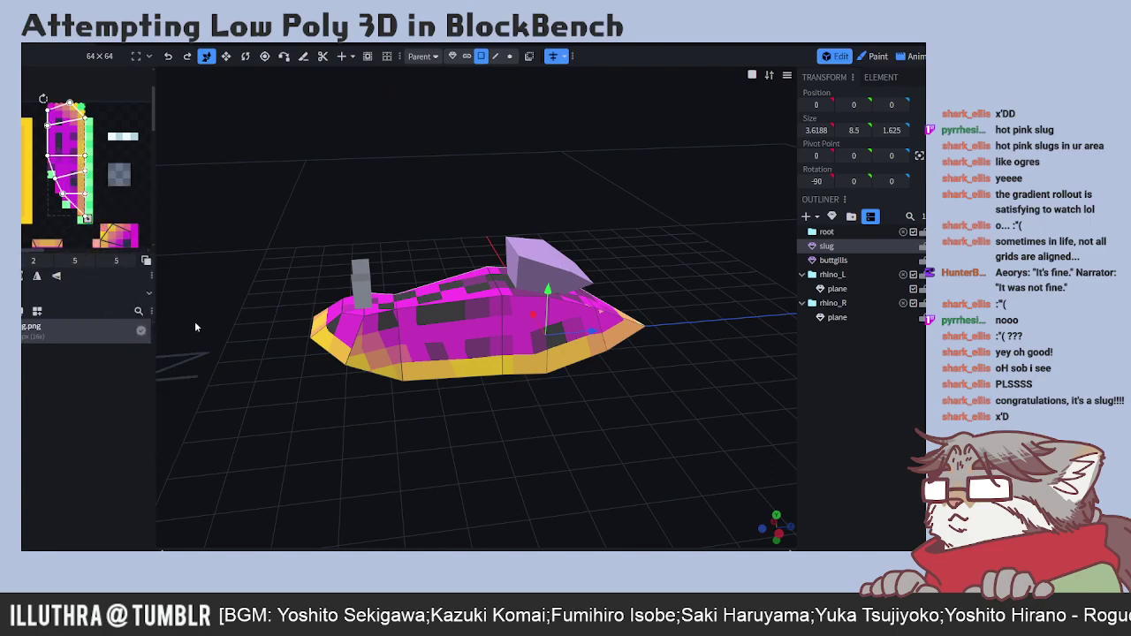
drag(252, 414, 502, 421)
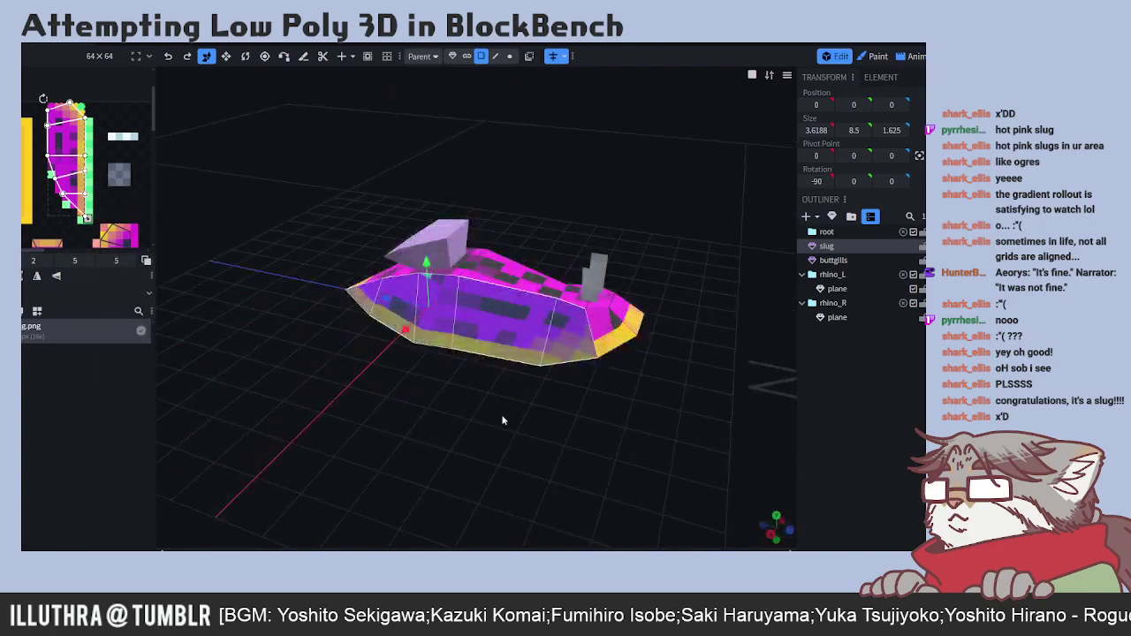
click(126, 204)
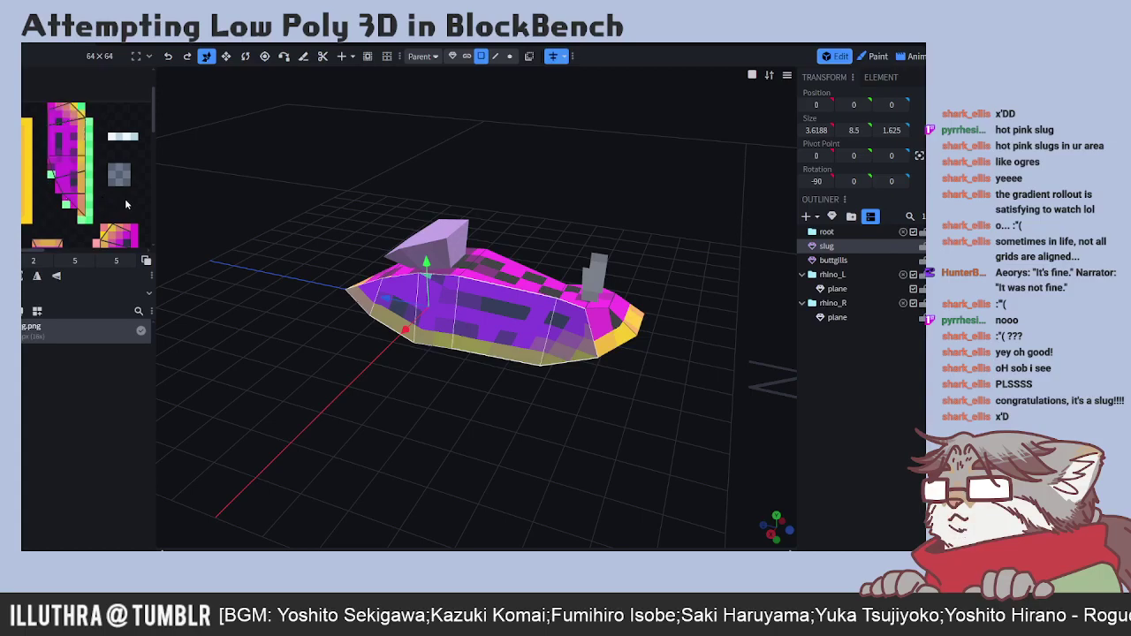
- Widen the UV of the body faces on the pink-edged piece to 5 so they reach its outer magenta column, and check the slug
drag(663, 262, 541, 325)
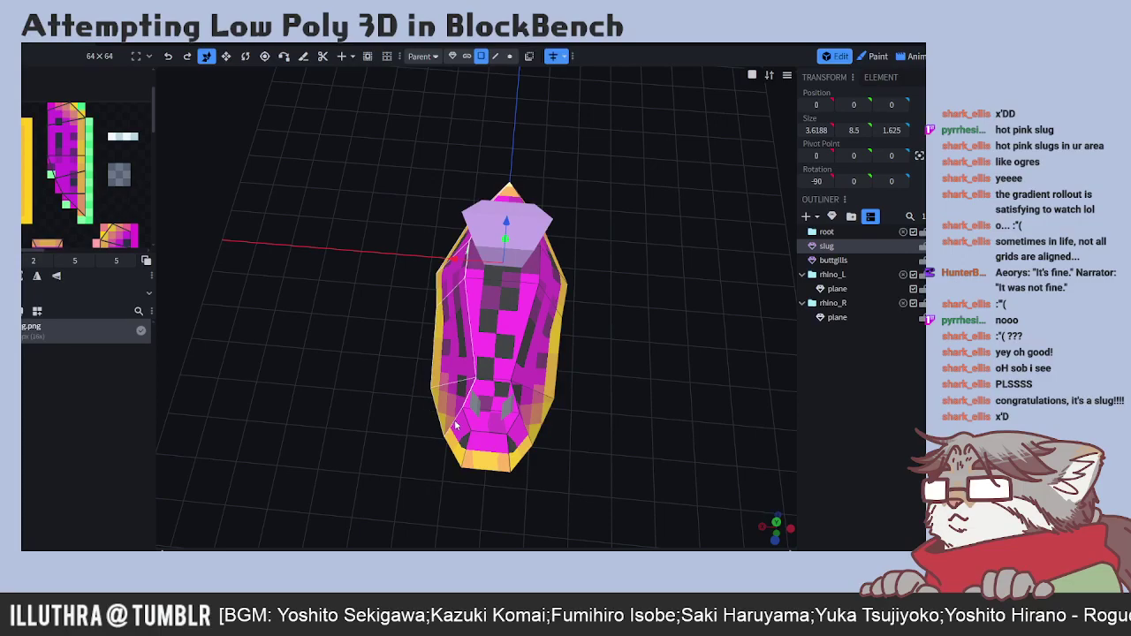
scroll(131, 212, down, 2)
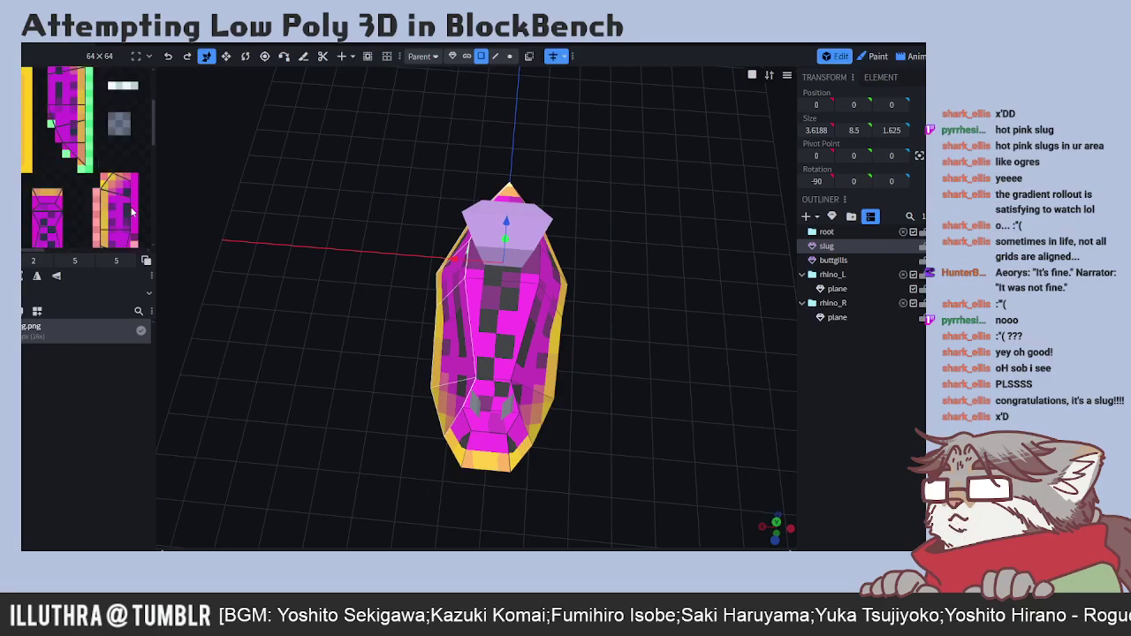
scroll(141, 207, up, 2)
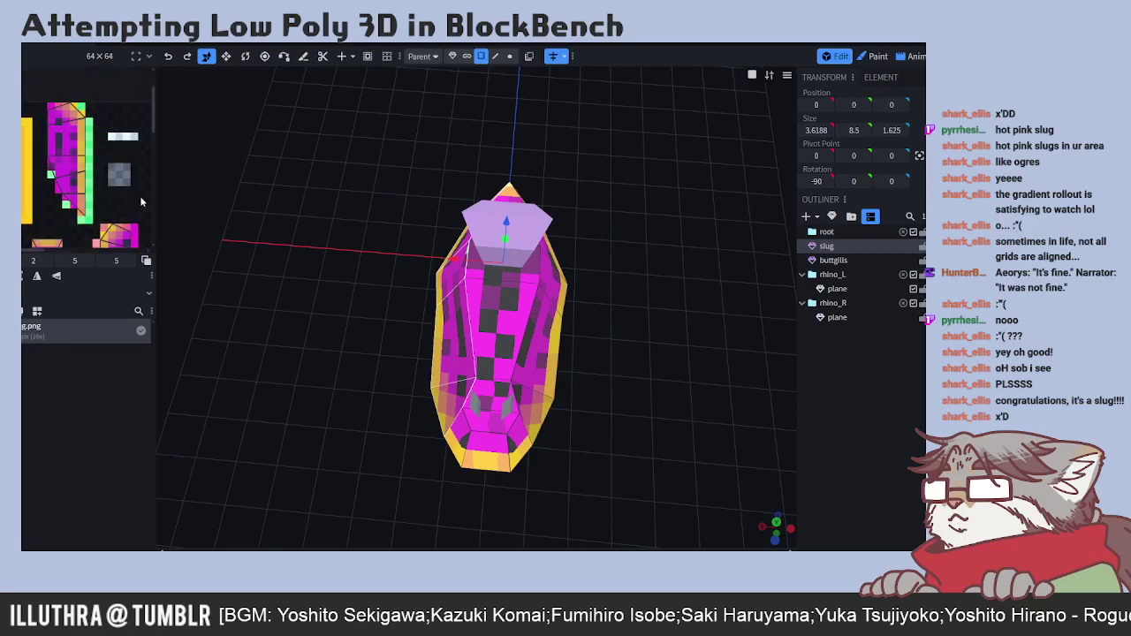
scroll(141, 201, down, 2)
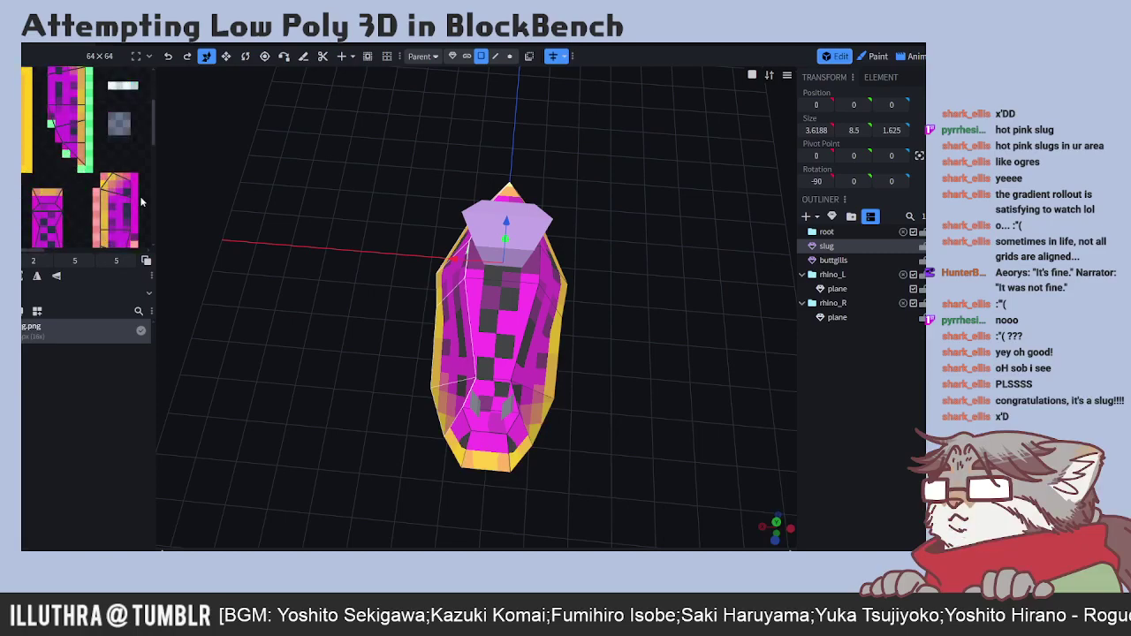
scroll(141, 202, up, 2)
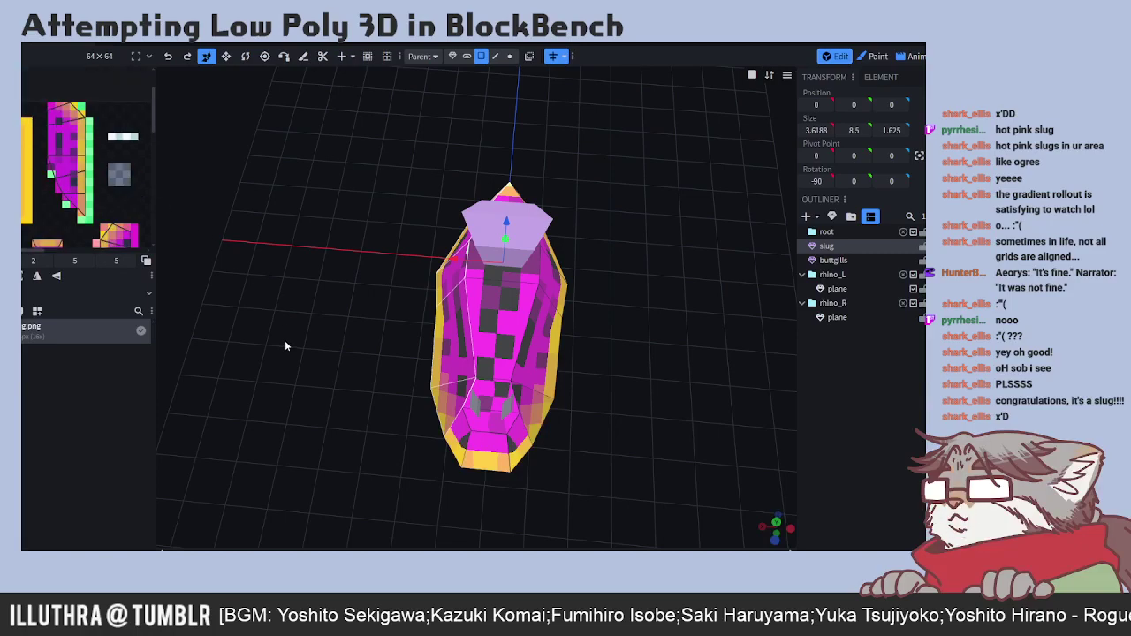
scroll(133, 177, down, 4)
click(129, 184)
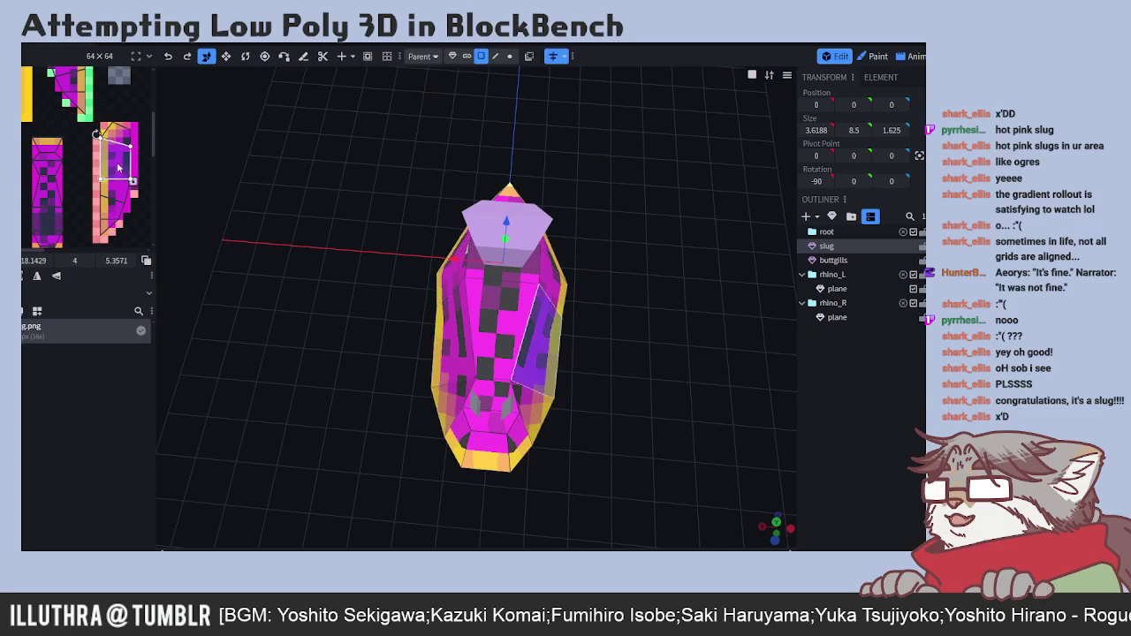
drag(138, 237, 141, 237)
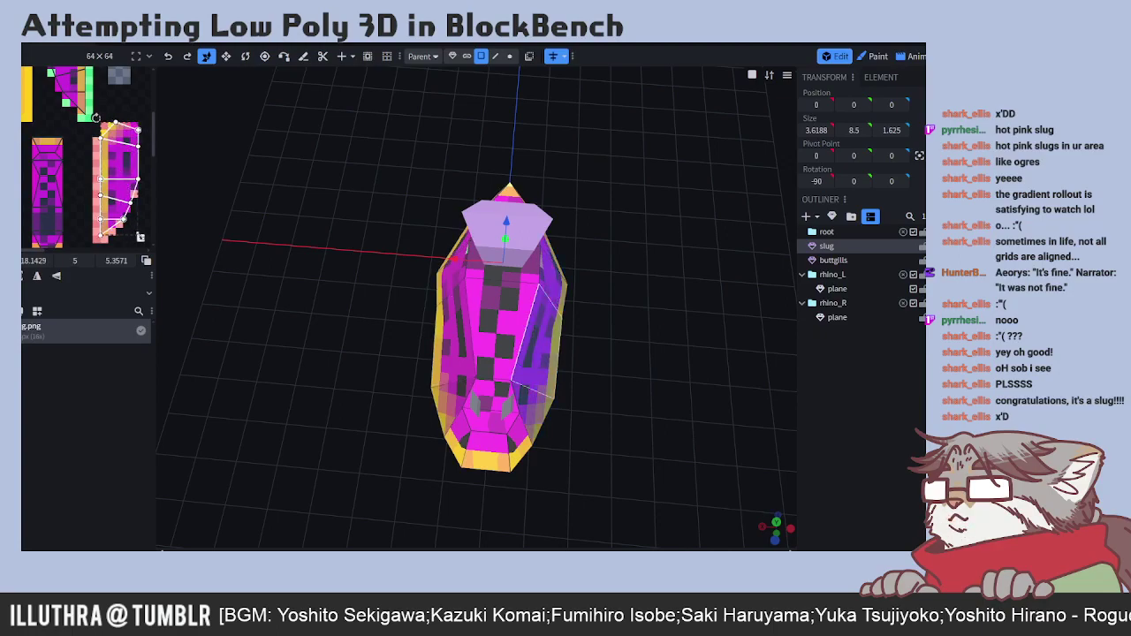
click(130, 101)
drag(419, 245, 421, 300)
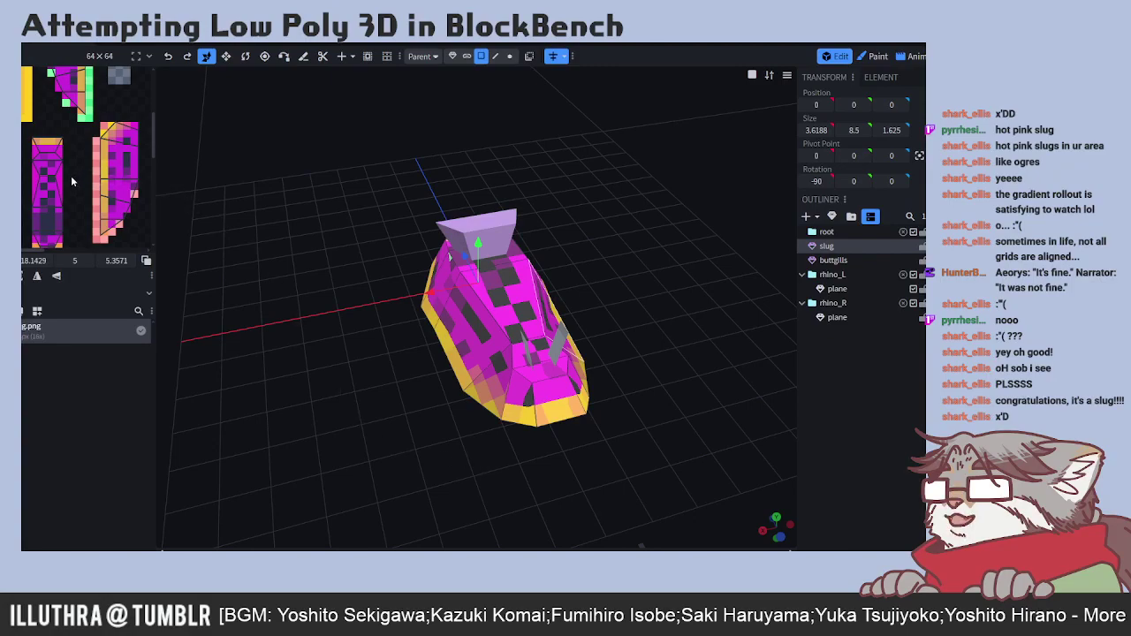
click(128, 134)
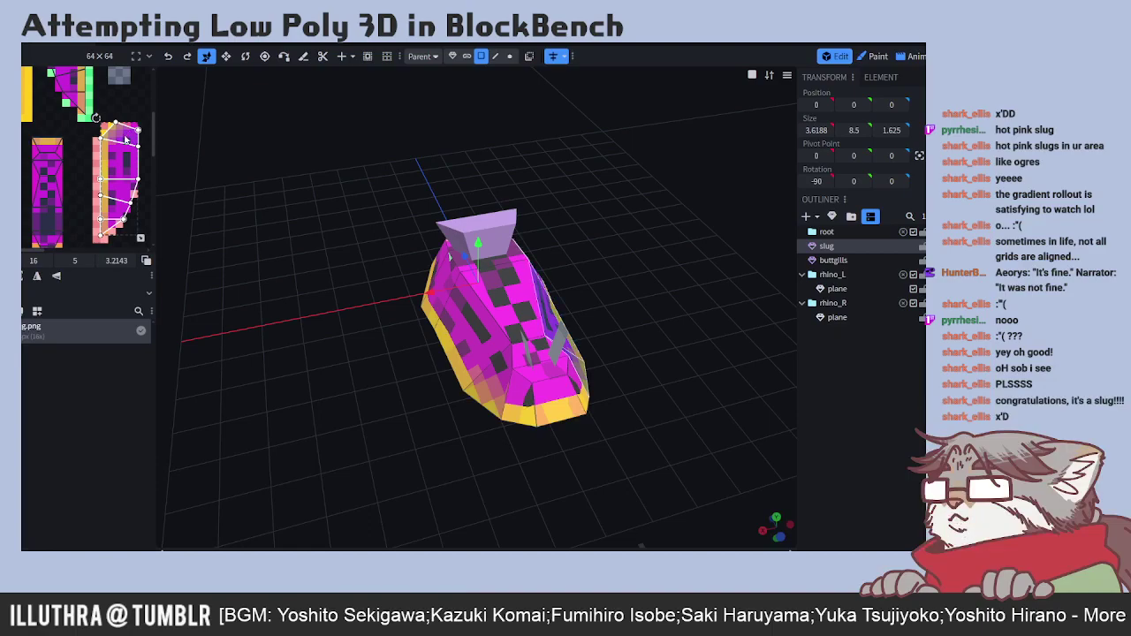
click(74, 182)
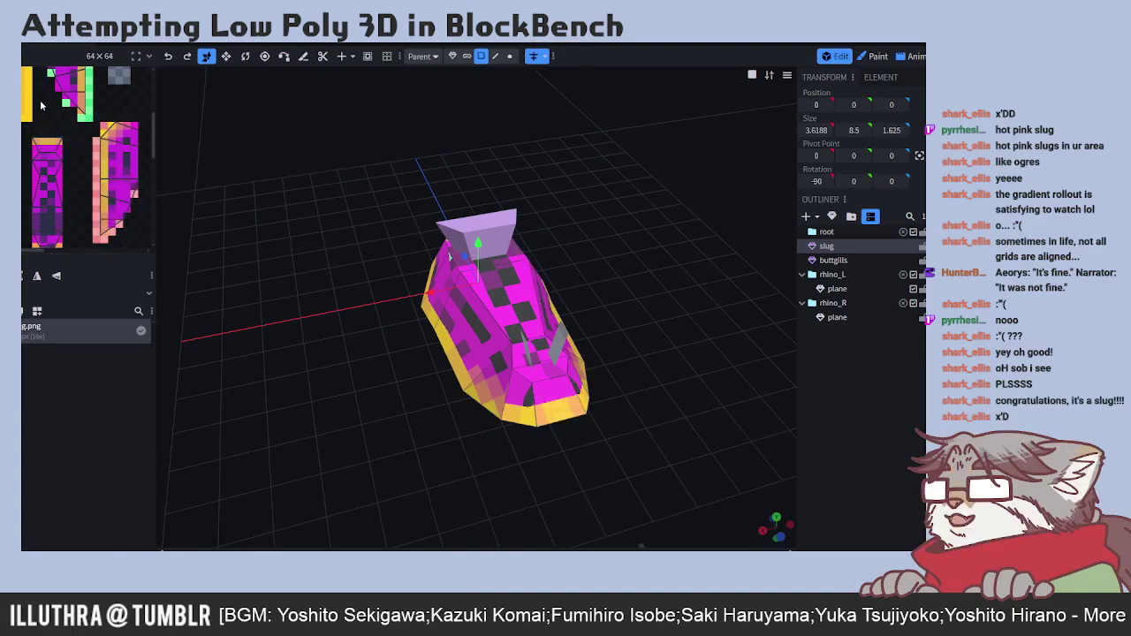
- Move the UV of the slug's underside faces into place on the large yellow texture piece and snap it to pixels
scroll(73, 157, up, 2)
middle_drag(72, 154, 72, 168)
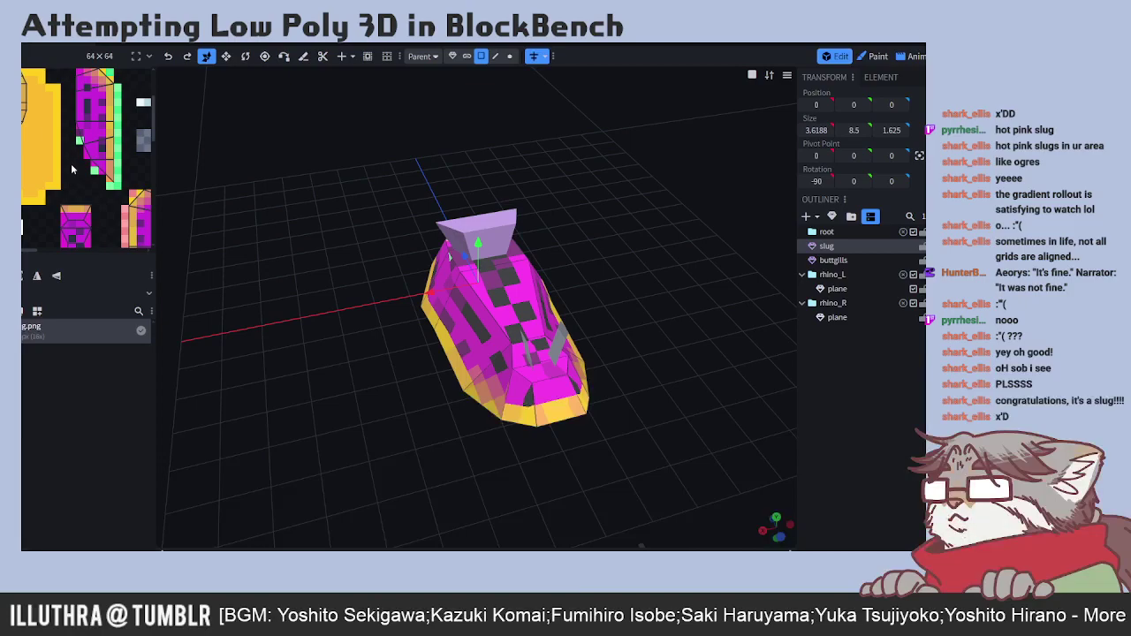
scroll(77, 159, up, 1)
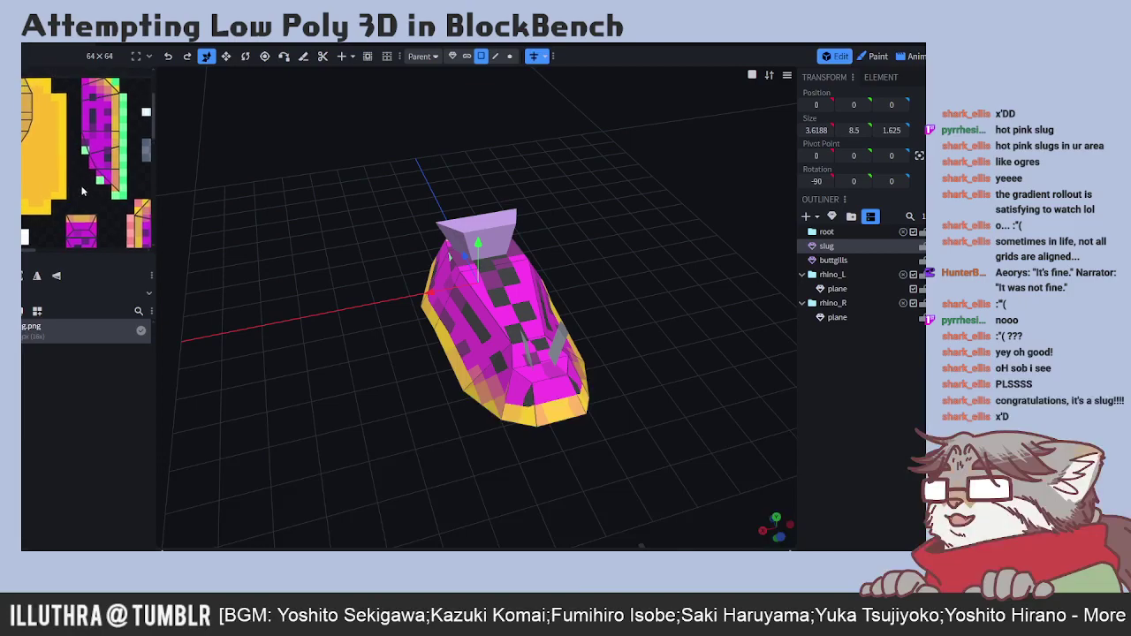
click(26, 94)
drag(34, 144, 72, 213)
drag(59, 137, 44, 138)
click(44, 132)
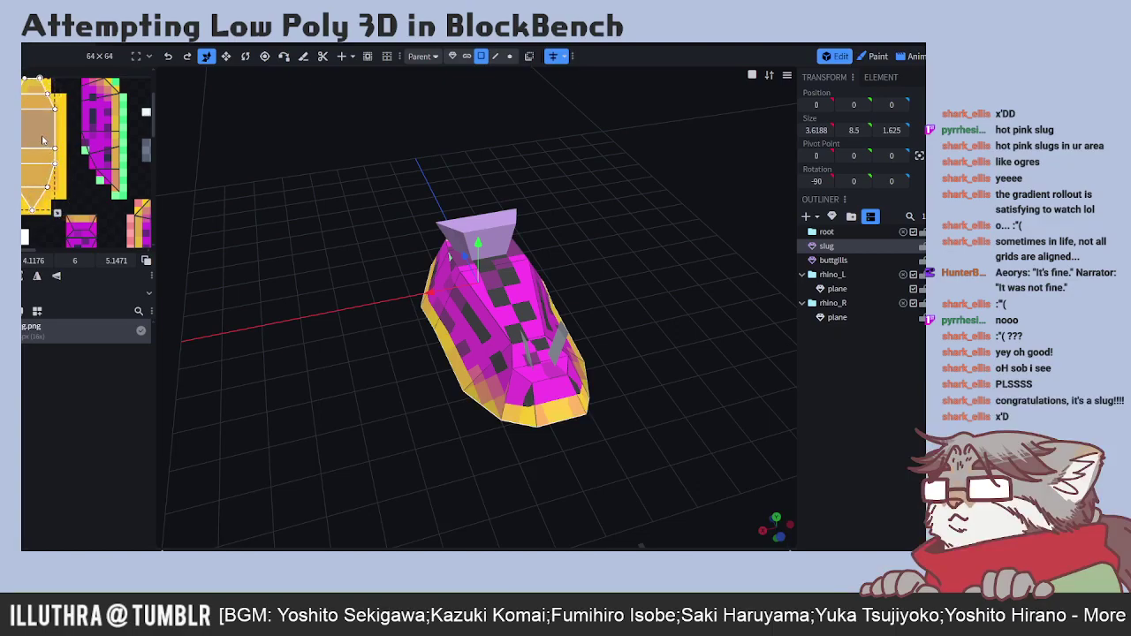
right_click(49, 139)
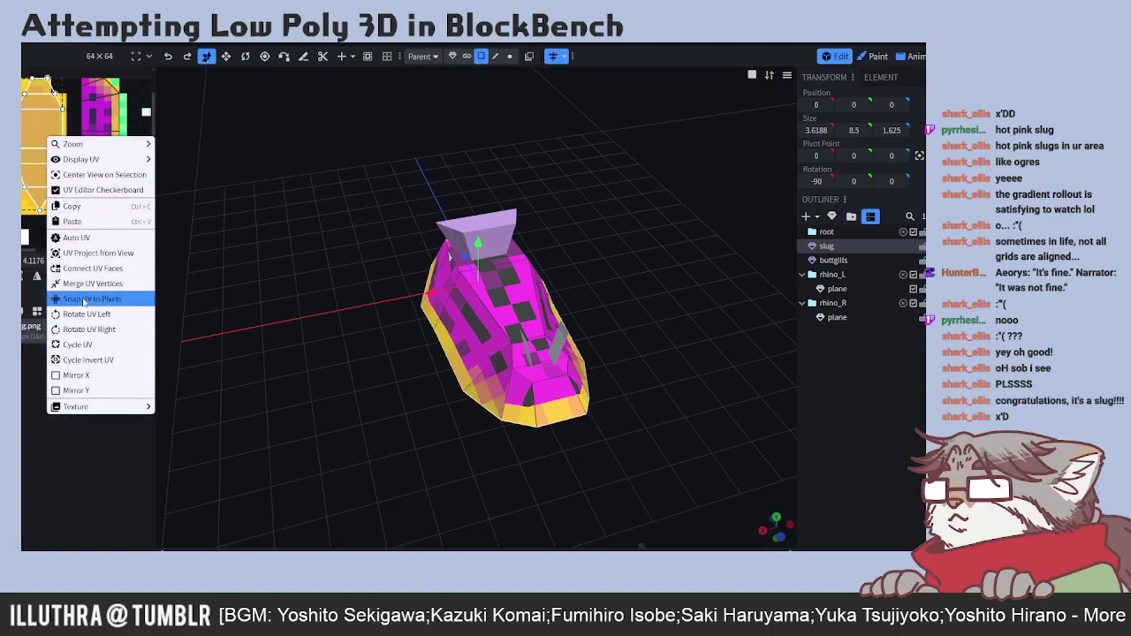
click(82, 298)
drag(44, 133, 32, 140)
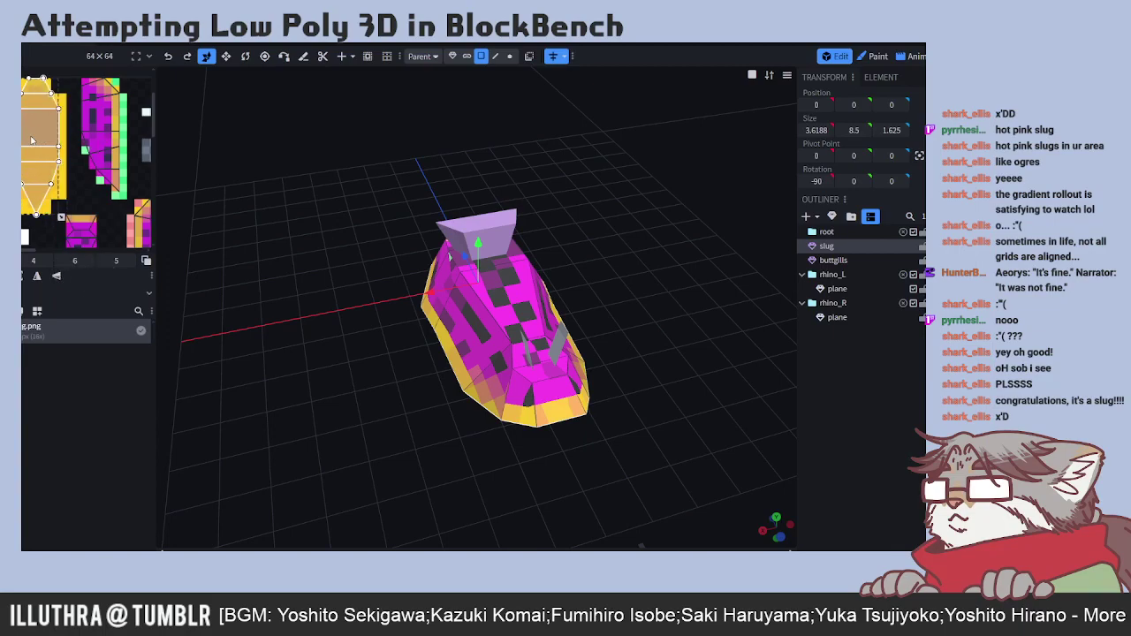
drag(427, 457, 237, 370)
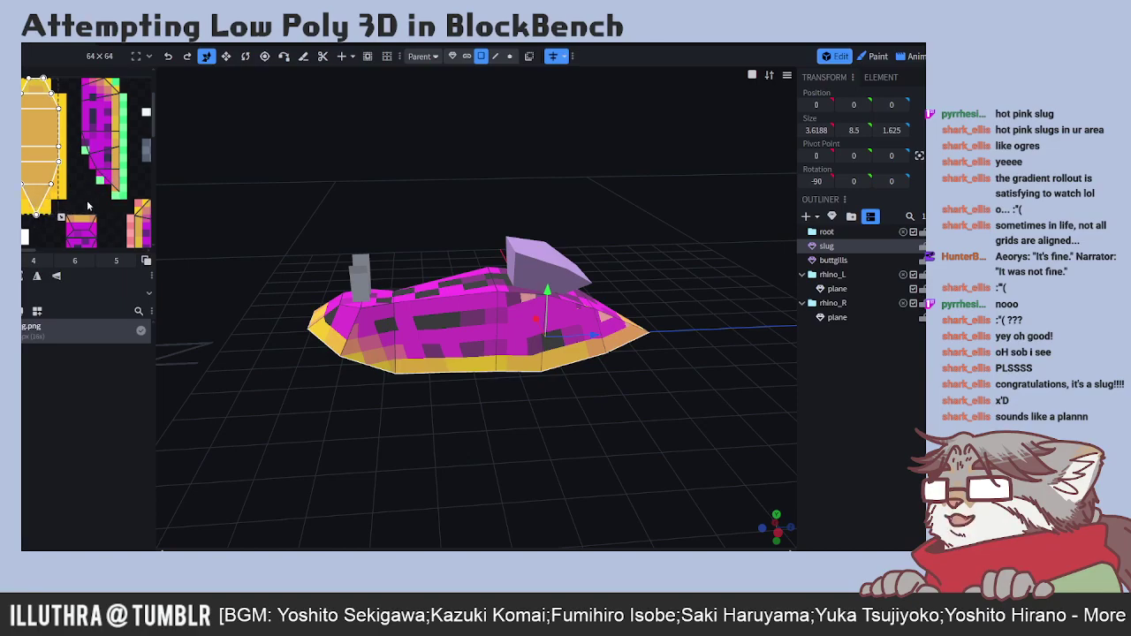
- Pull the pointed tail vertex of the underside UV in by one pixel and shift the whole underside UV down one pixel
click(36, 214)
click(37, 215)
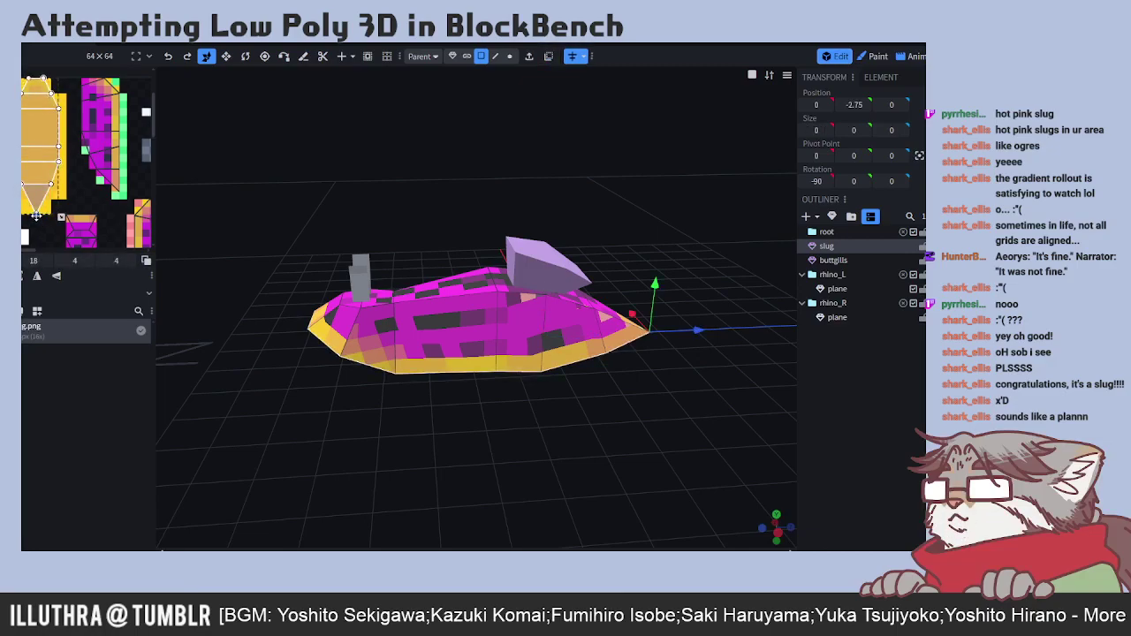
click(42, 232)
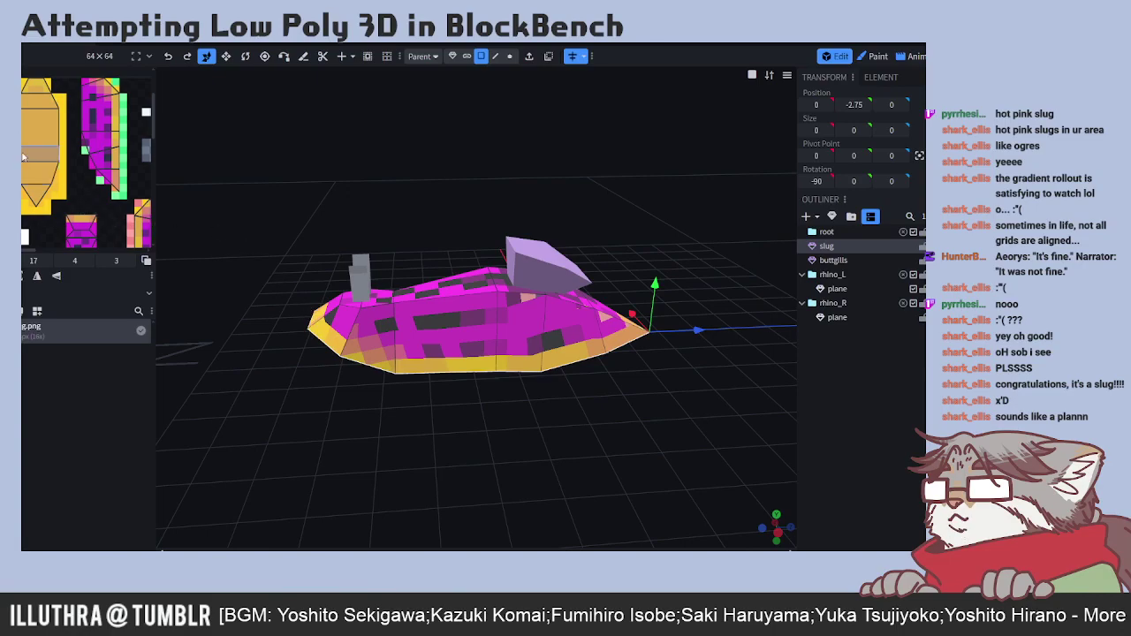
click(59, 216)
click(35, 128)
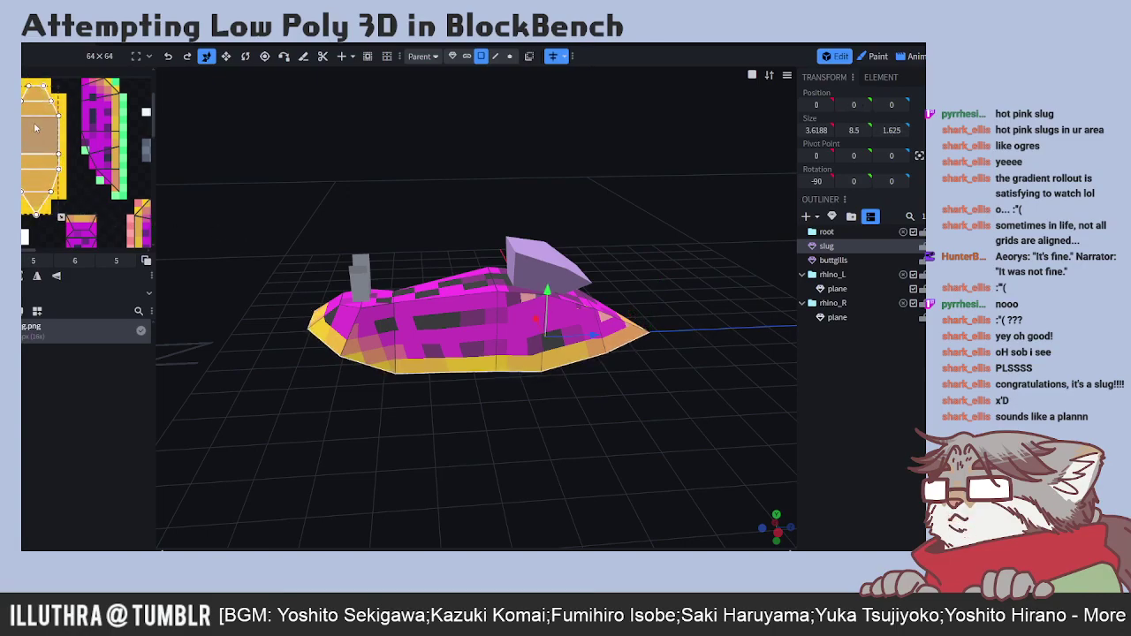
click(79, 196)
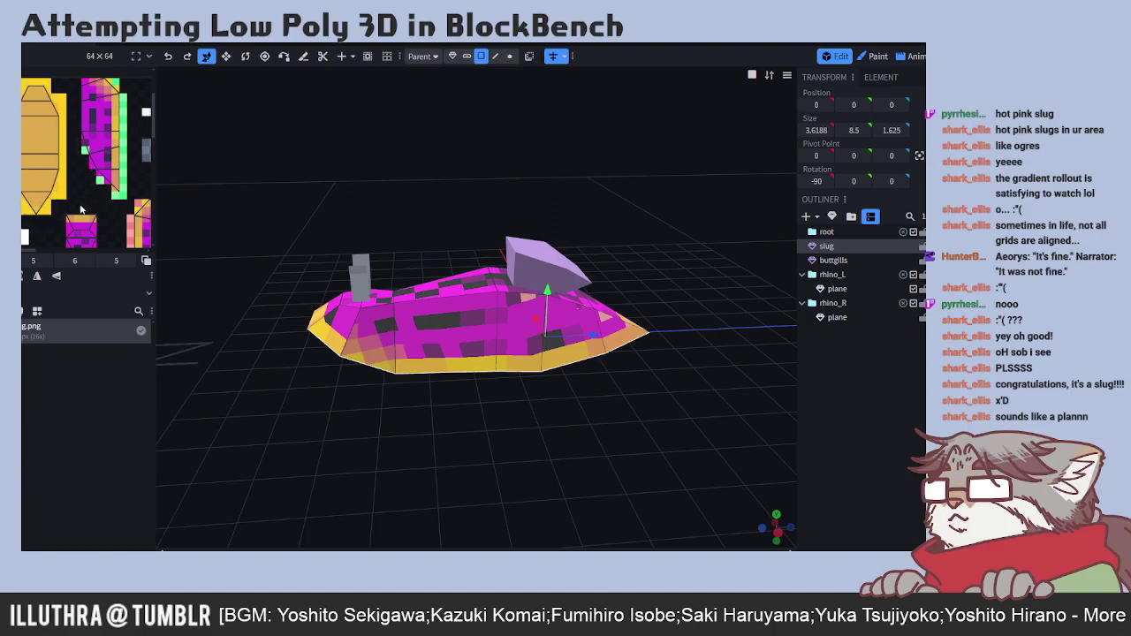
right_click(73, 195)
click(86, 192)
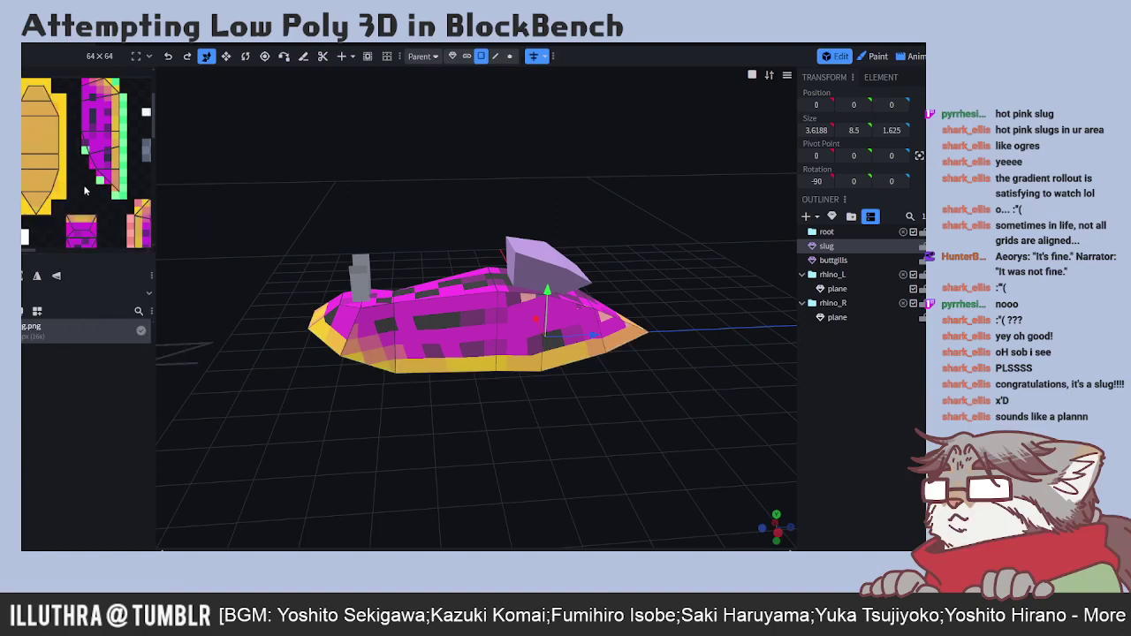
- Examine the texture layout, including the rhinophore pieces, and look at where the rhino_L plane's UV face sits
scroll(85, 107, up, 3)
scroll(86, 107, down, 3)
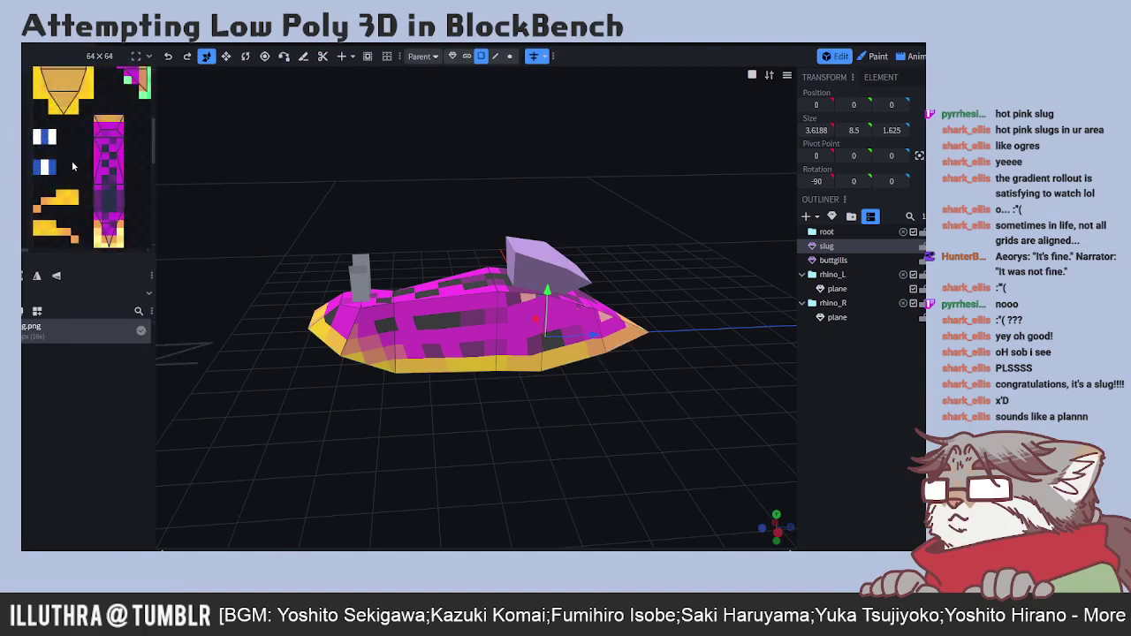
scroll(69, 146, up, 2)
click(358, 279)
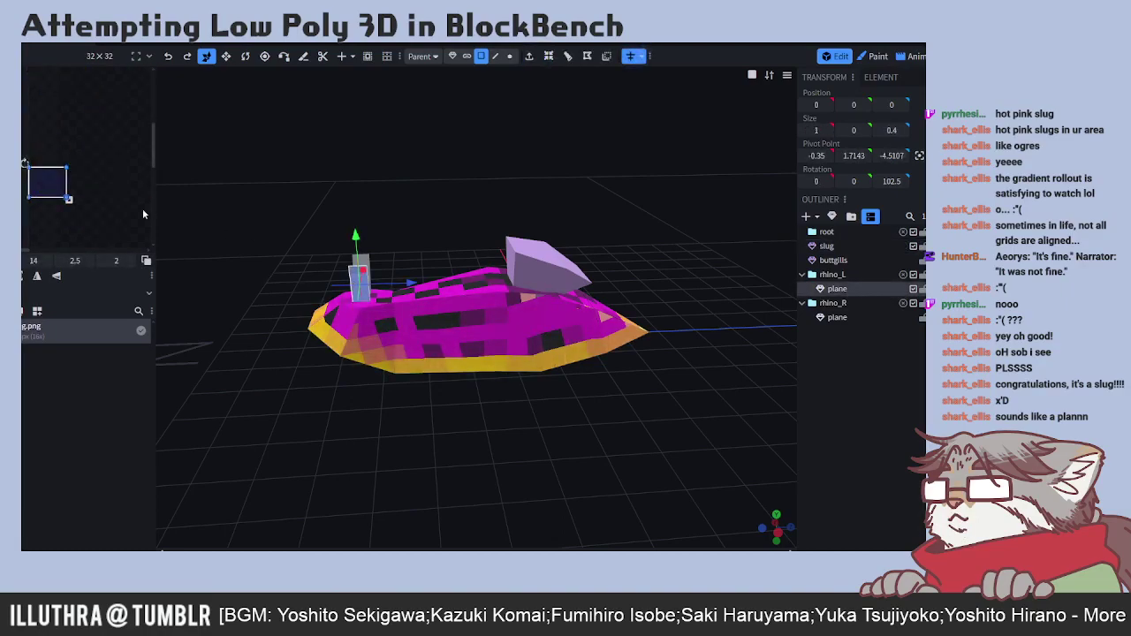
scroll(110, 181, down, 2)
scroll(109, 181, up, 2)
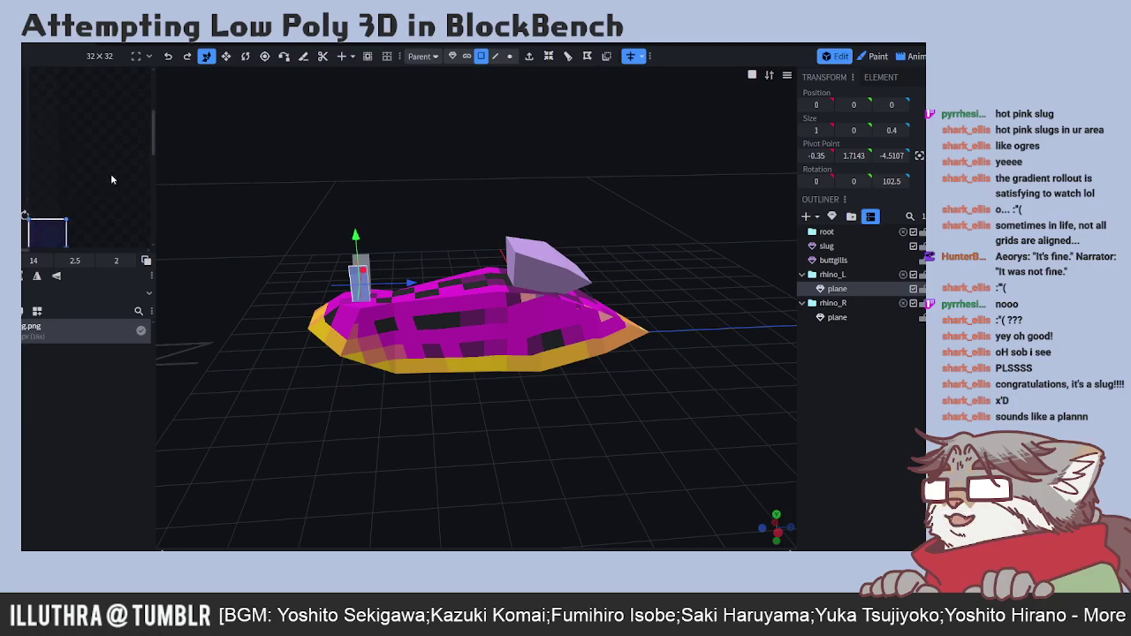
scroll(112, 180, down, 2)
scroll(115, 187, down, 1)
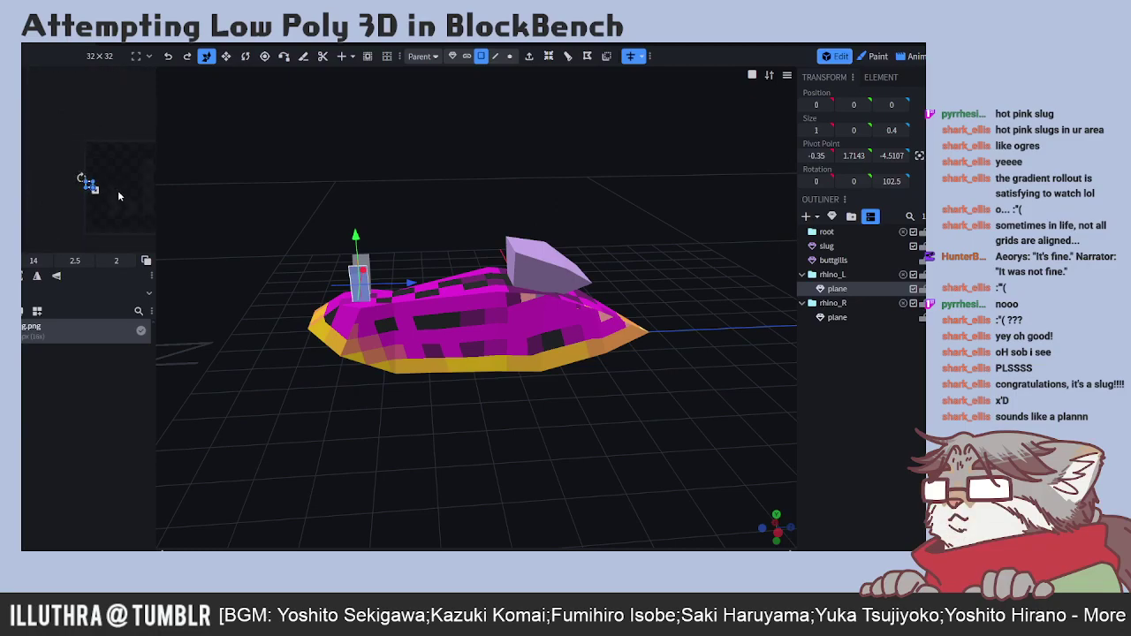
mouse_move(129, 190)
middle_down()
mouse_move(64, 176)
mouse_move(111, 188)
middle_up()
middle_drag(49, 212, 25, 192)
double_click(50, 337)
click(555, 259)
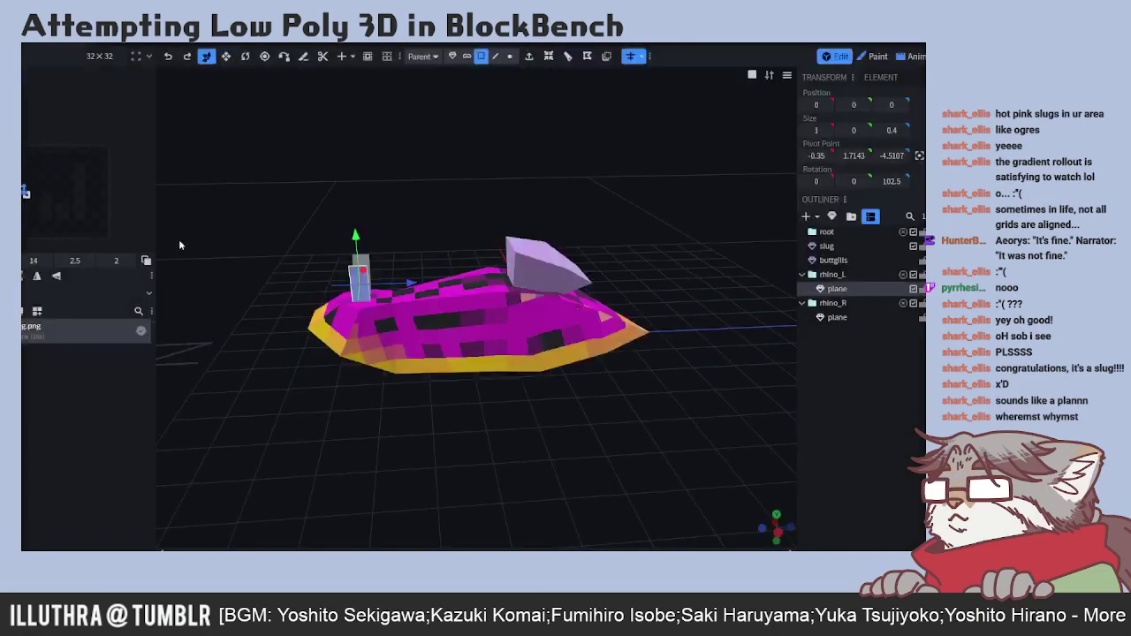
scroll(71, 197, down, 2)
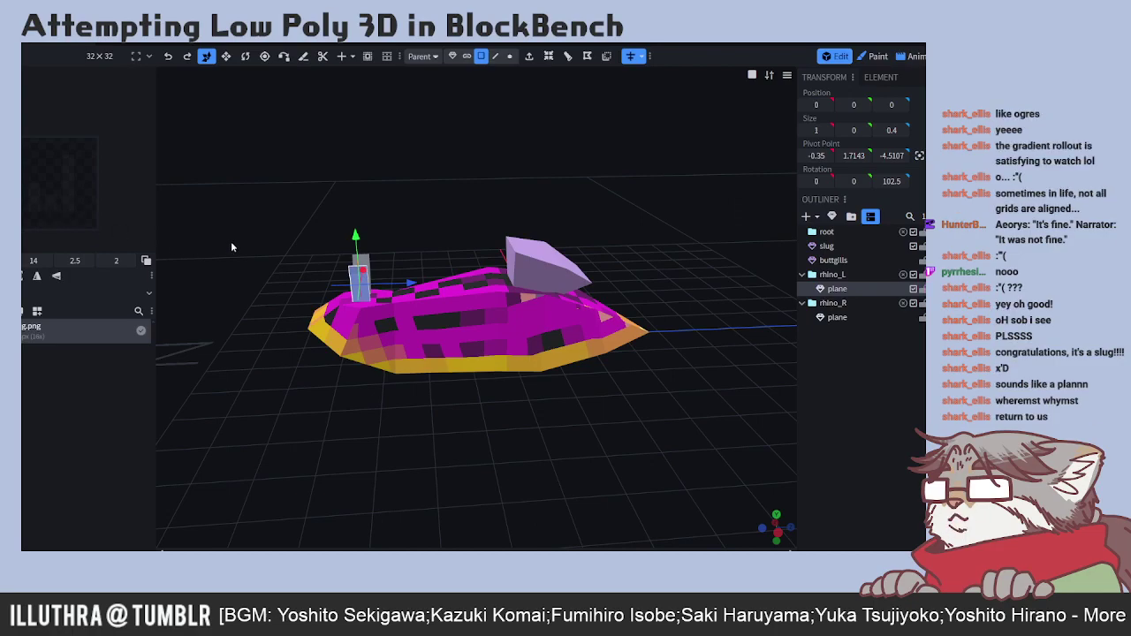
- Compare the UVs and assigned textures of the rhinophore planes, buttgills and slug to check which parts lack the slug texture
click(836, 291)
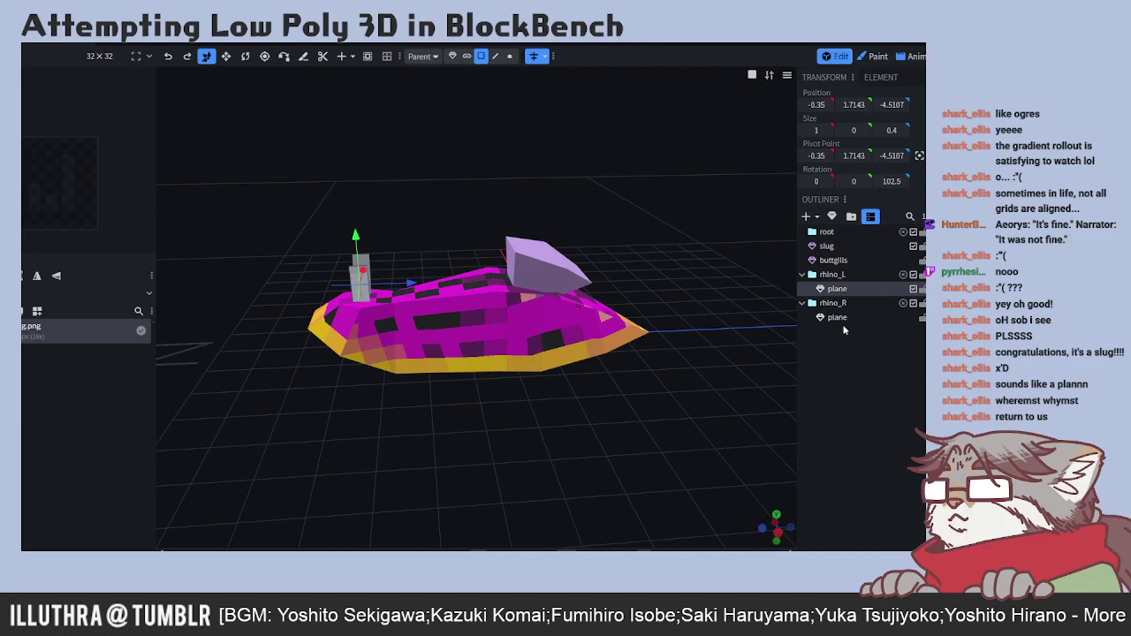
click(842, 325)
click(830, 233)
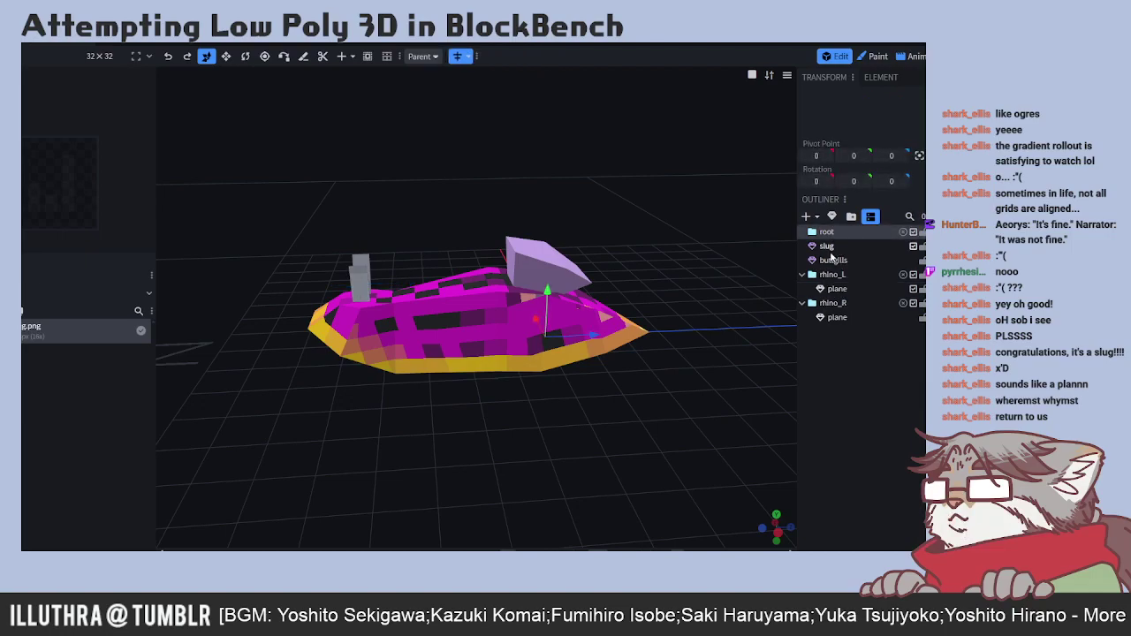
click(829, 246)
click(832, 261)
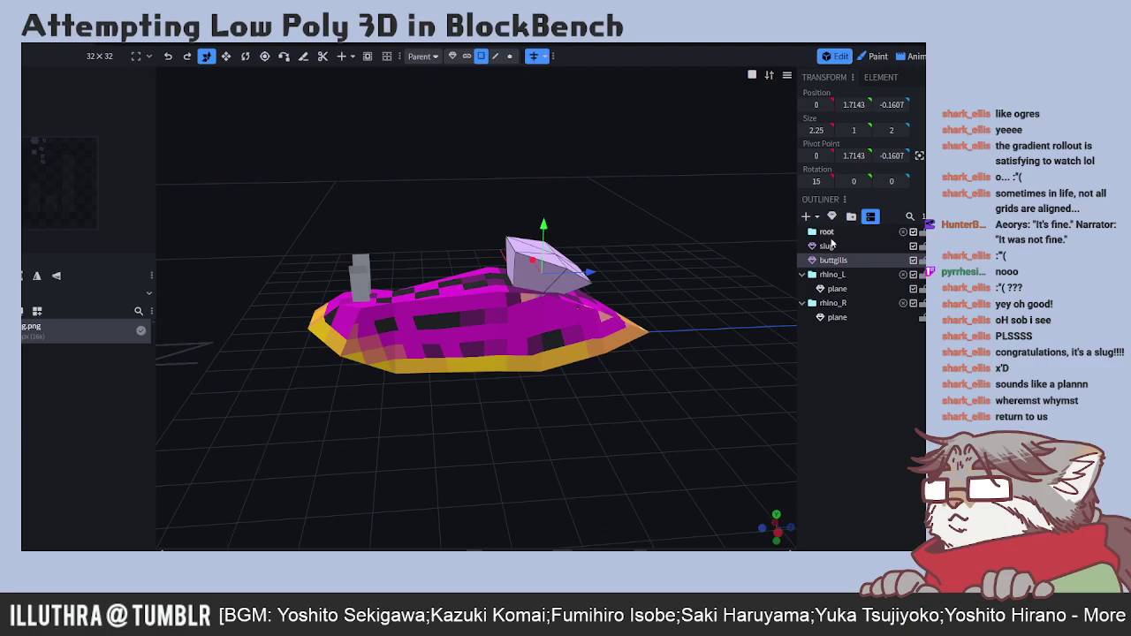
click(829, 246)
click(559, 269)
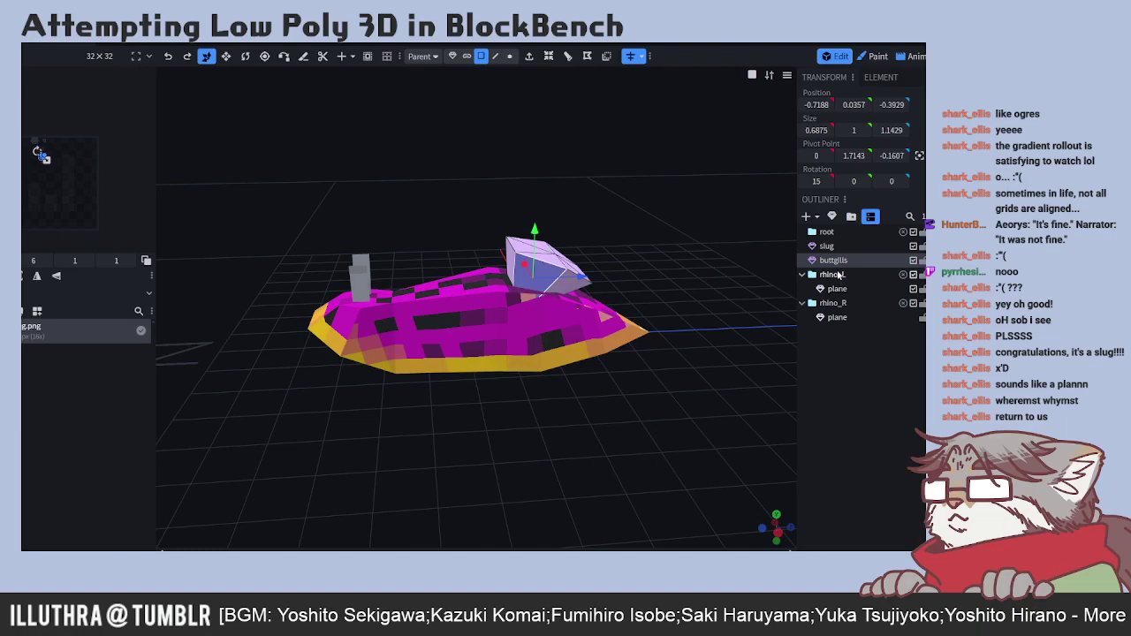
click(830, 247)
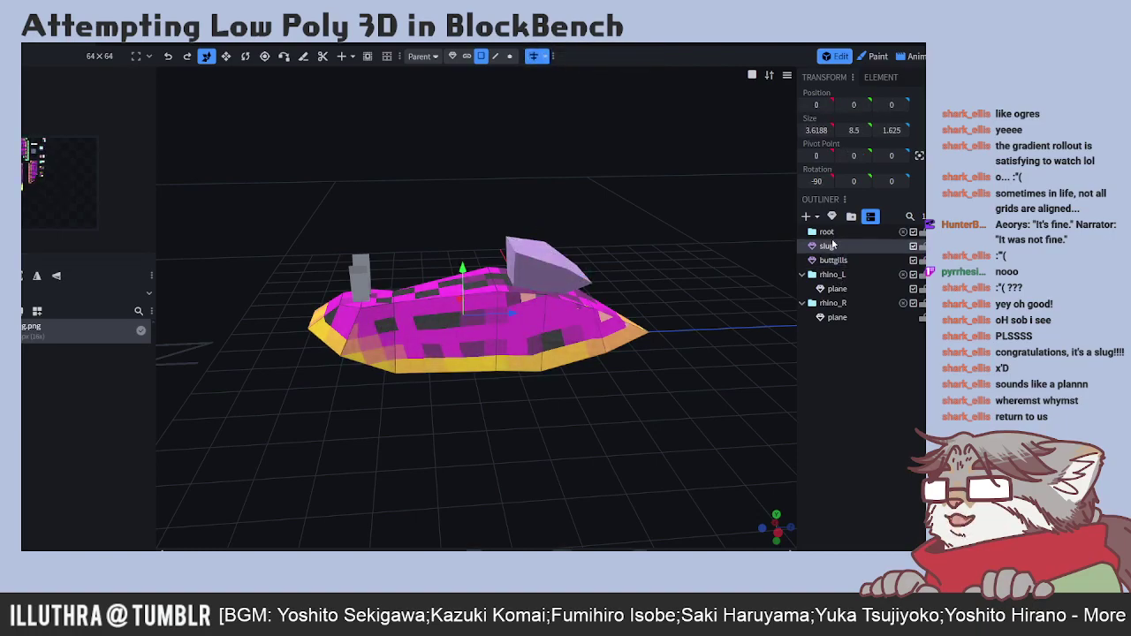
click(826, 233)
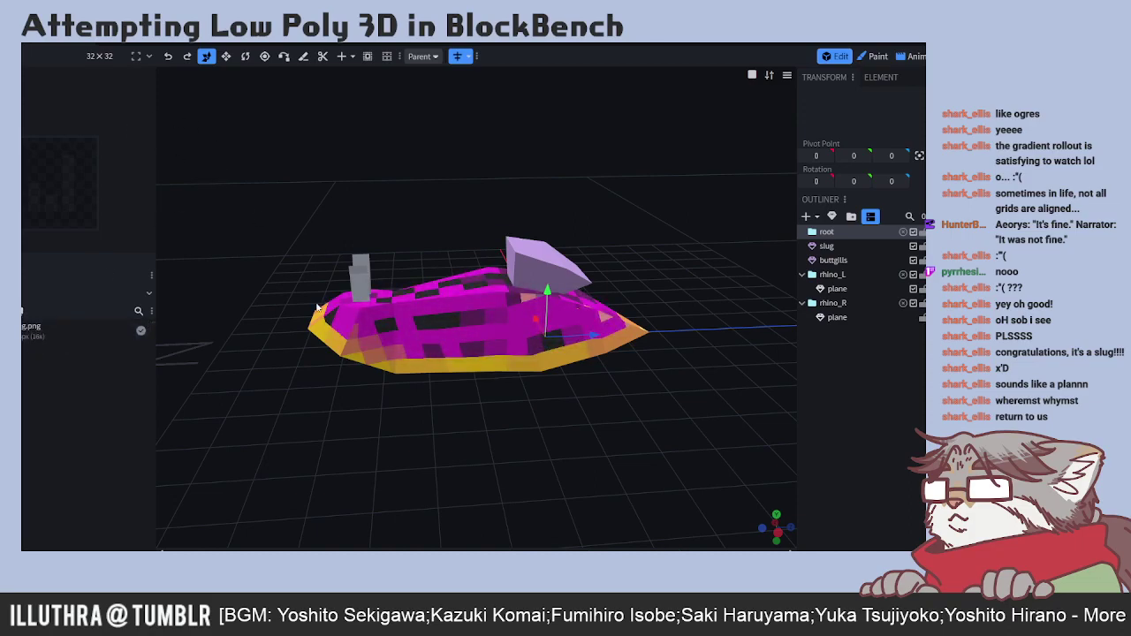
click(84, 329)
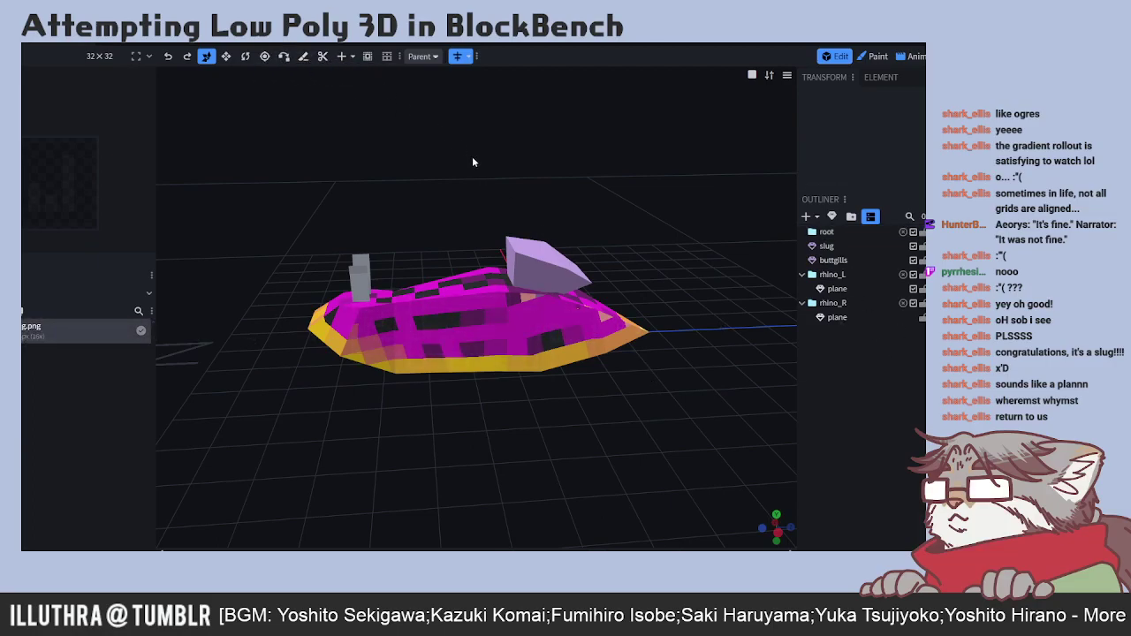
click(540, 239)
drag(249, 329, 306, 330)
scroll(304, 334, up, 3)
scroll(295, 345, up, 1)
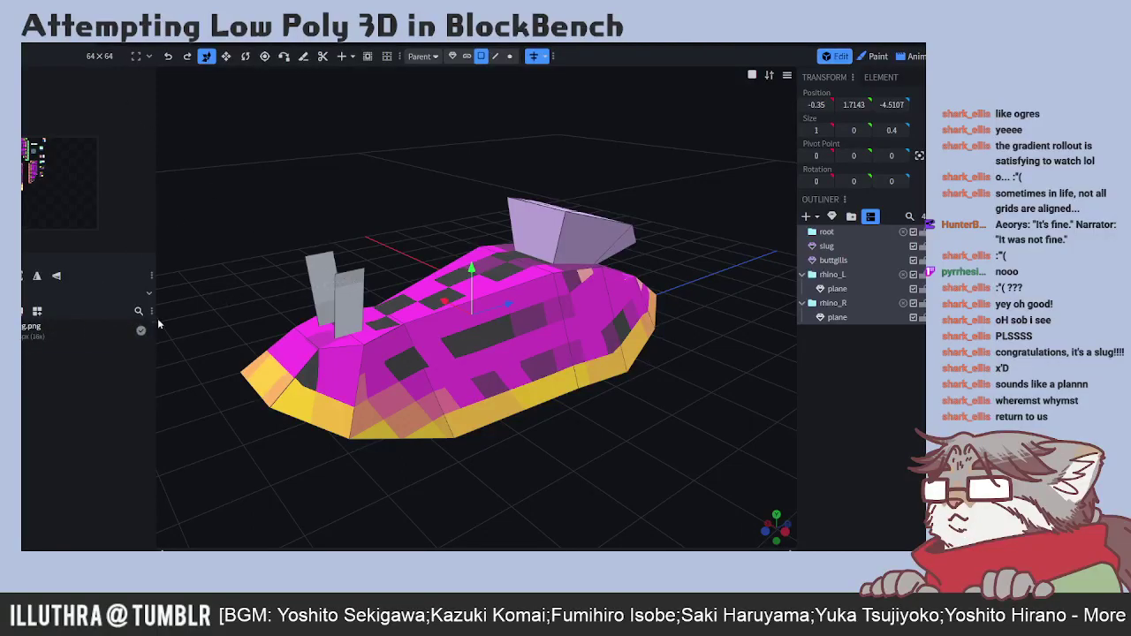
- Apply the slug texture to the untextured faces of the rhino_L and rhino_R planes
click(832, 289)
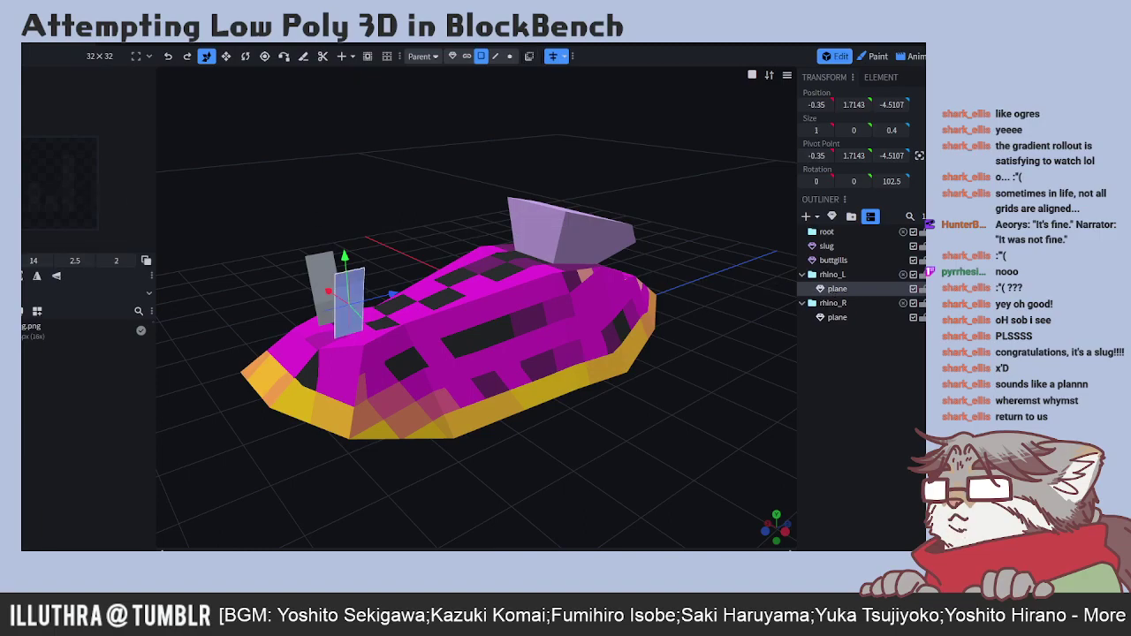
right_click(53, 329)
mouse_move(163, 306)
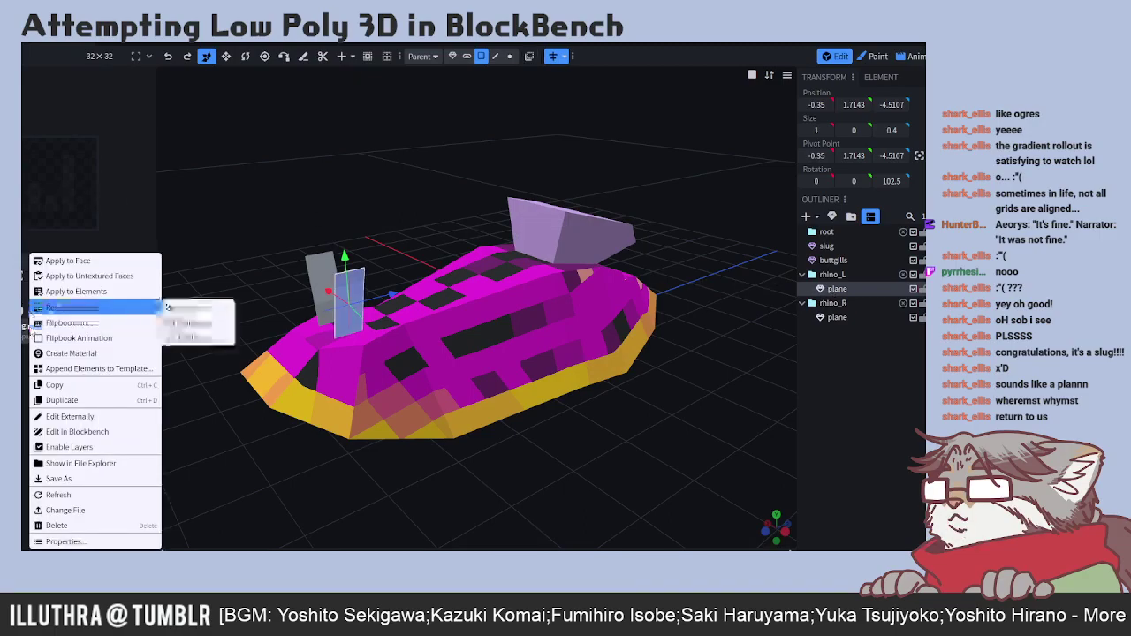
click(71, 276)
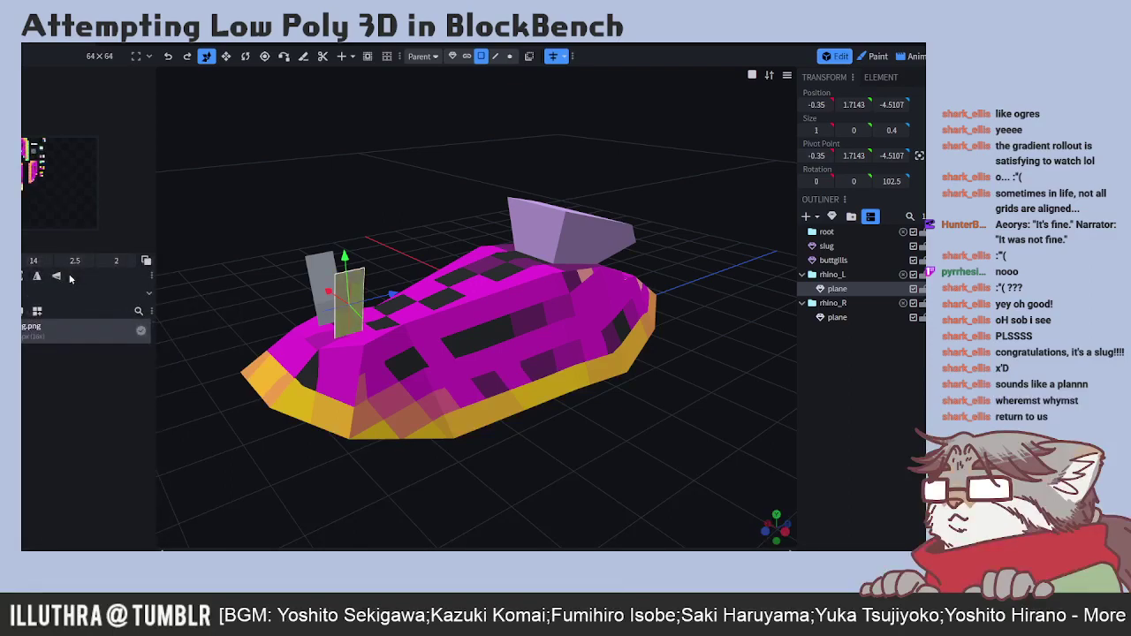
click(837, 318)
right_click(37, 327)
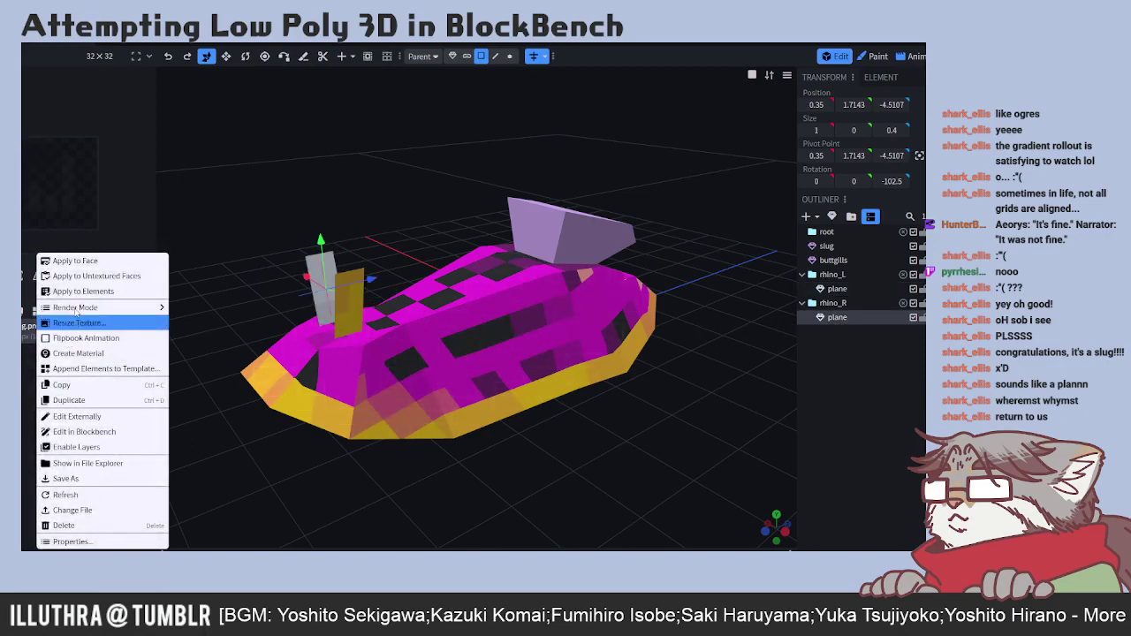
click(79, 277)
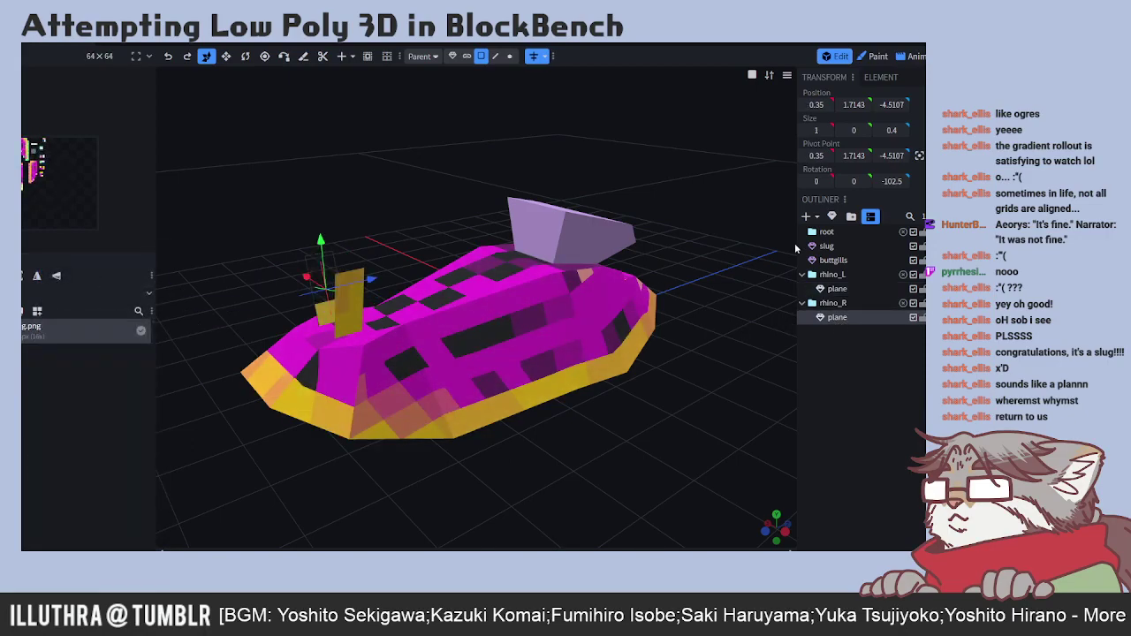
- Apply the slug texture to the untextured faces of the buttgills mesh
click(835, 261)
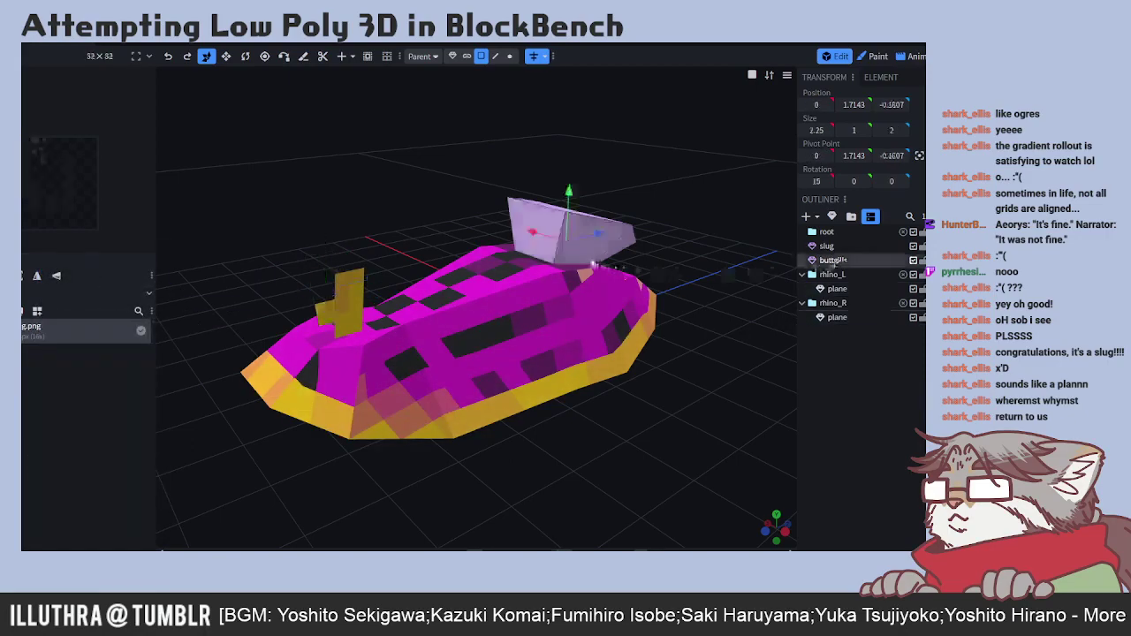
right_click(37, 331)
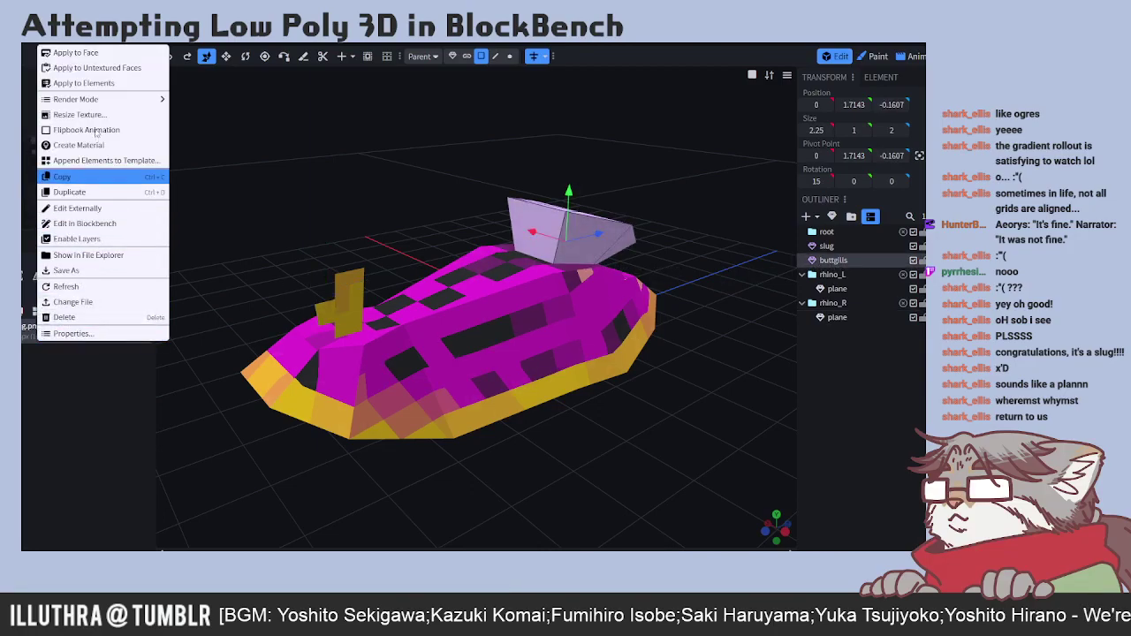
click(88, 68)
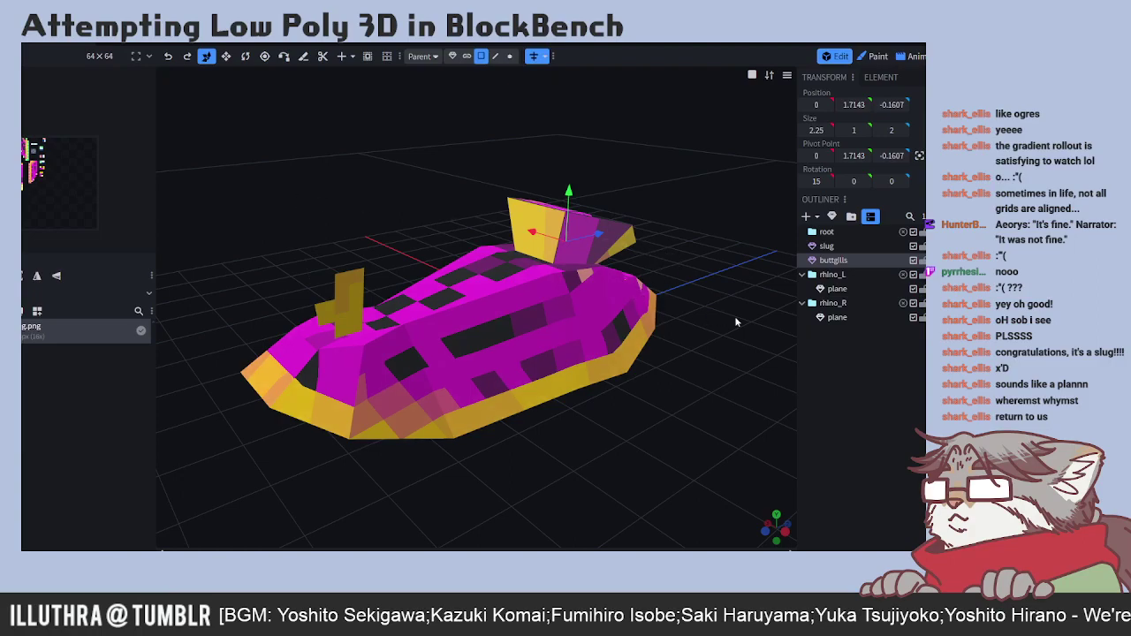
- Move the rhino_L plane's UV face onto the upper yellow-orange rhinophore piece, enlarge it to cover the piece and snap it to pixels
click(837, 288)
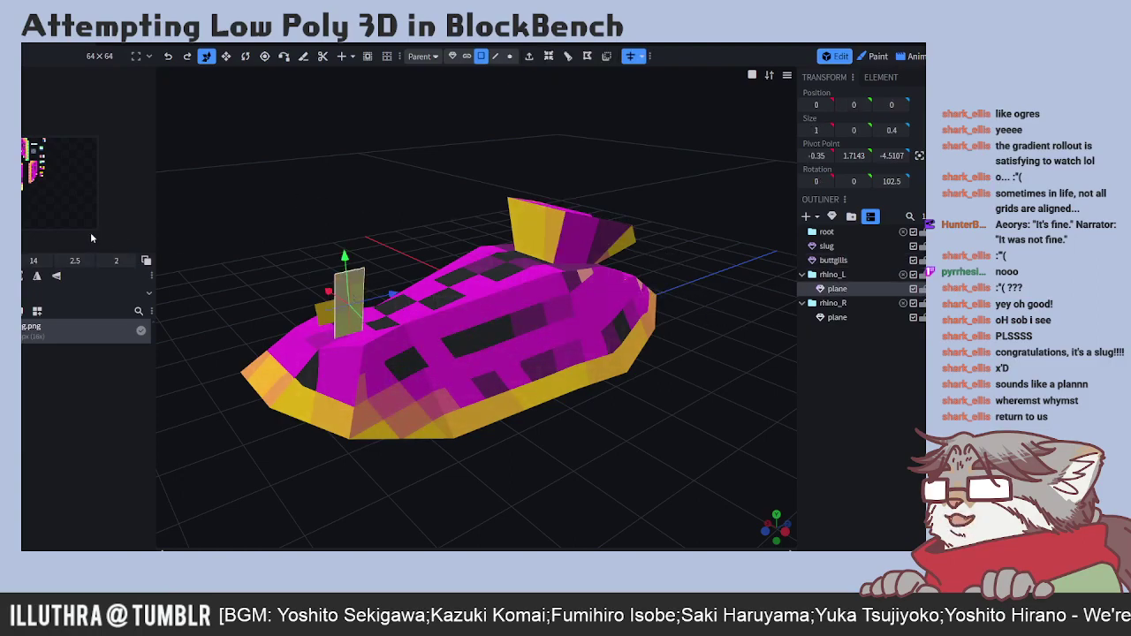
scroll(52, 192, up, 1)
scroll(50, 189, up, 5)
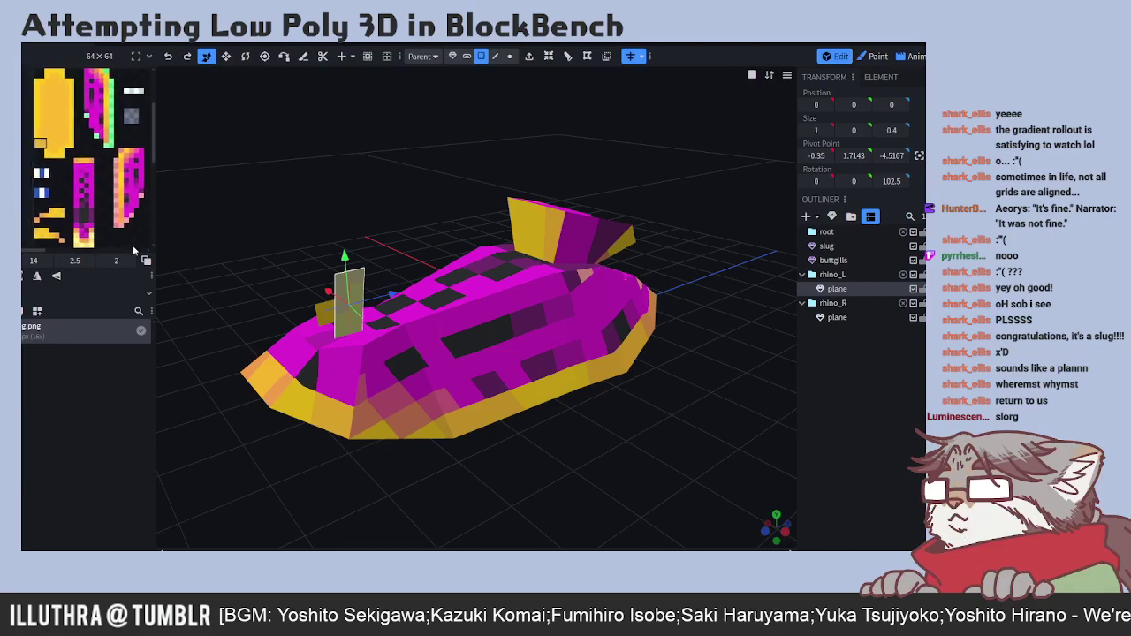
scroll(79, 181, up, 2)
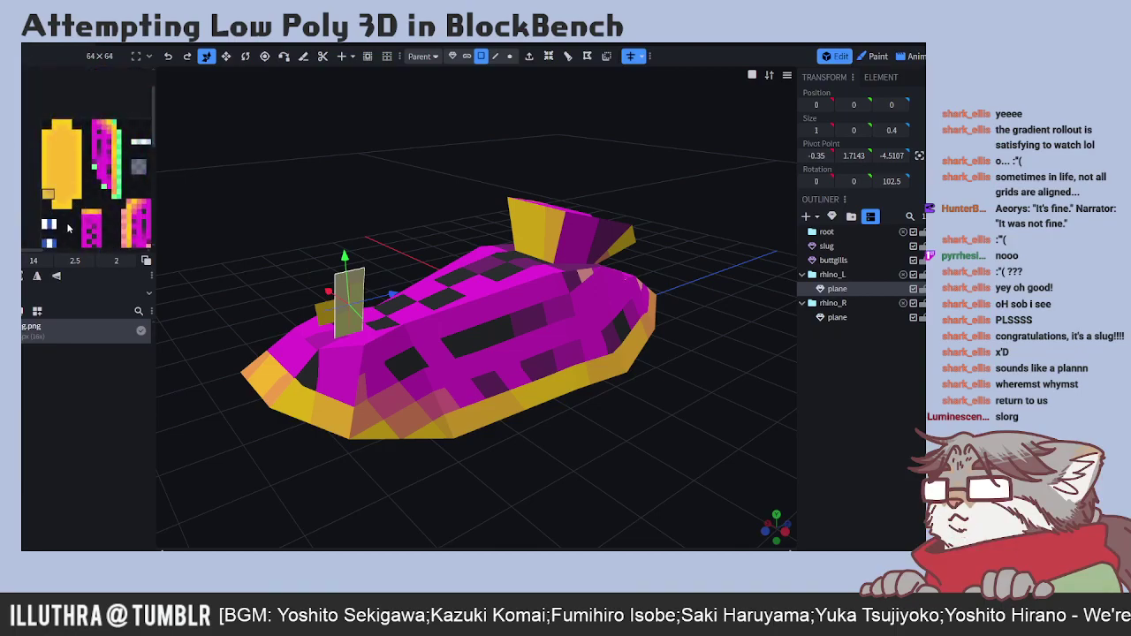
drag(56, 123, 67, 201)
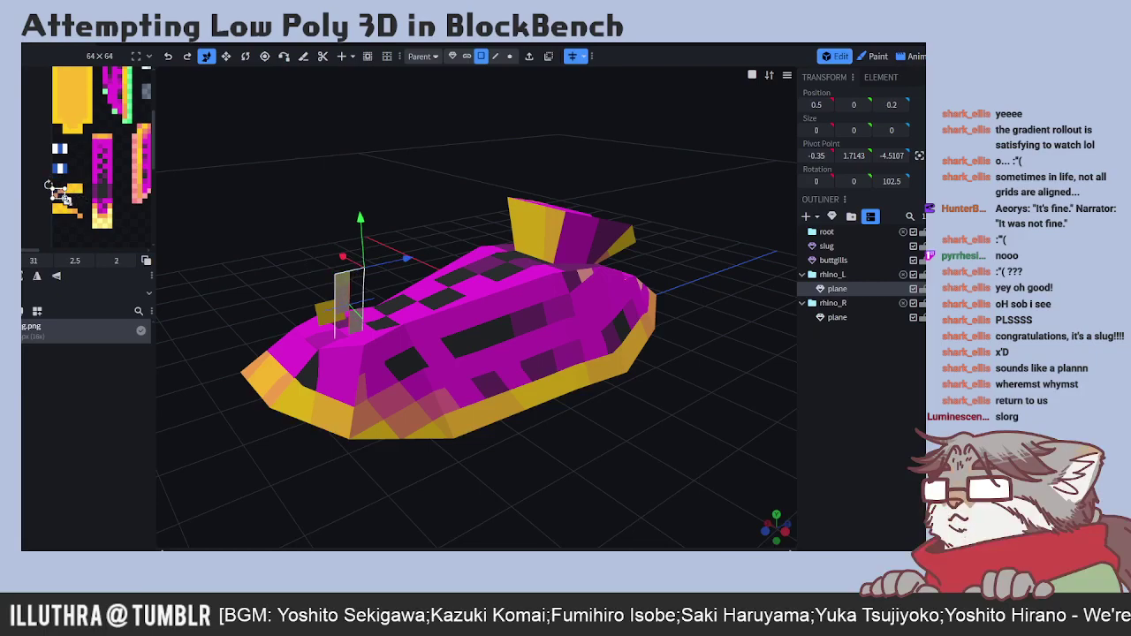
mouse_move(76, 200)
mouse_down()
mouse_move(85, 204)
mouse_move(70, 202)
mouse_up()
right_click(70, 199)
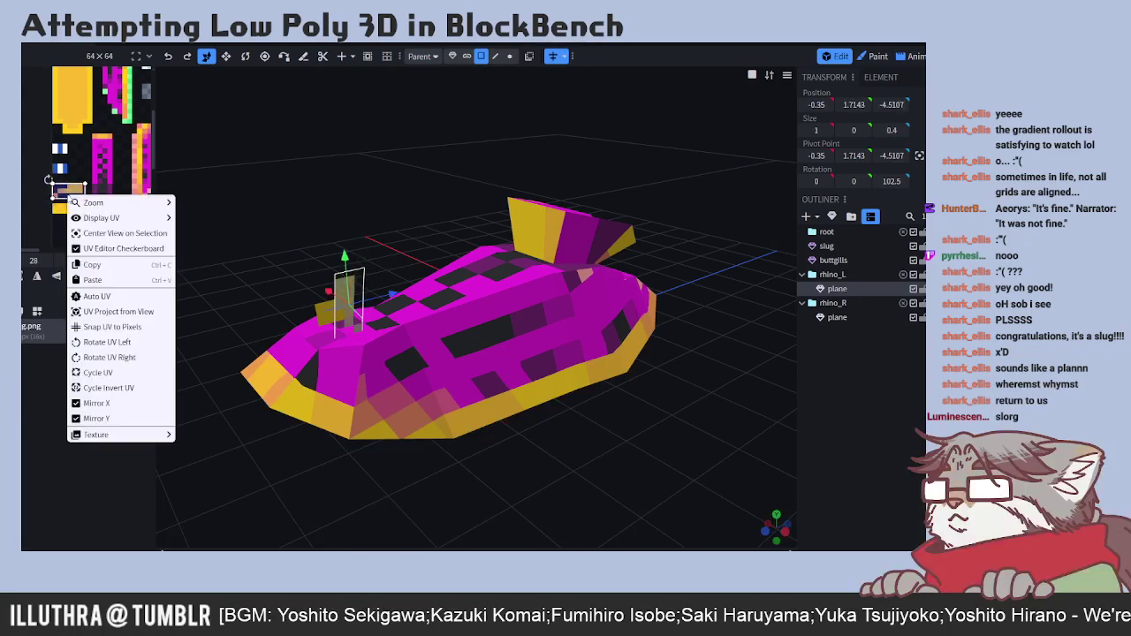
click(107, 327)
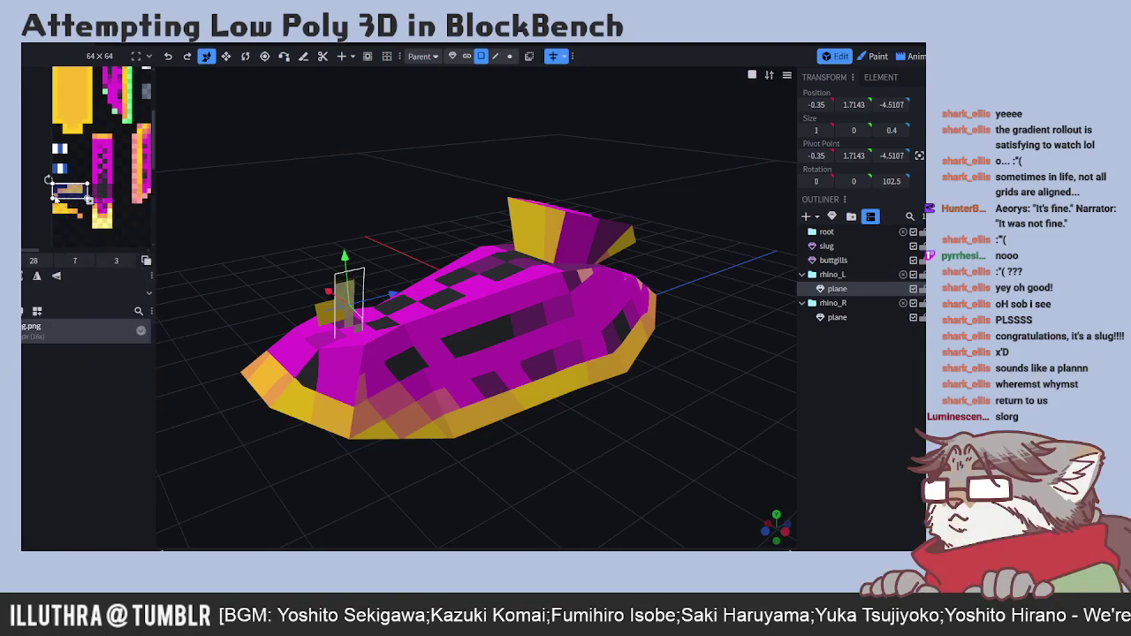
- Narrow the rhino_L plane's UV face to 6 by 3 pixels so it fits the rhinophore piece exactly
scroll(77, 213, up, 5)
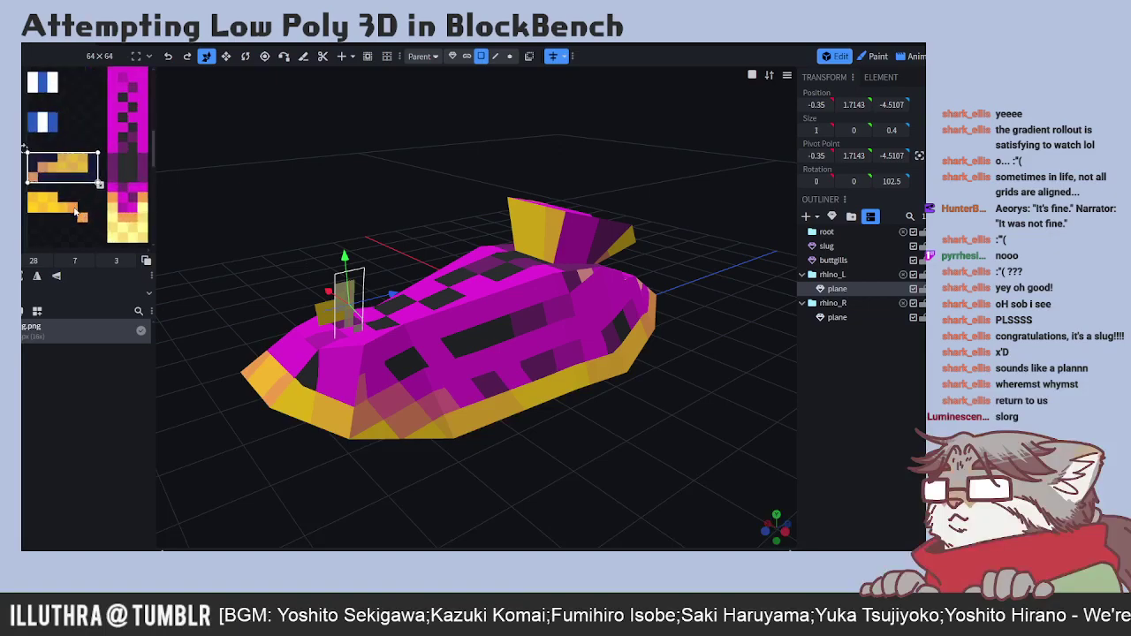
click(97, 176)
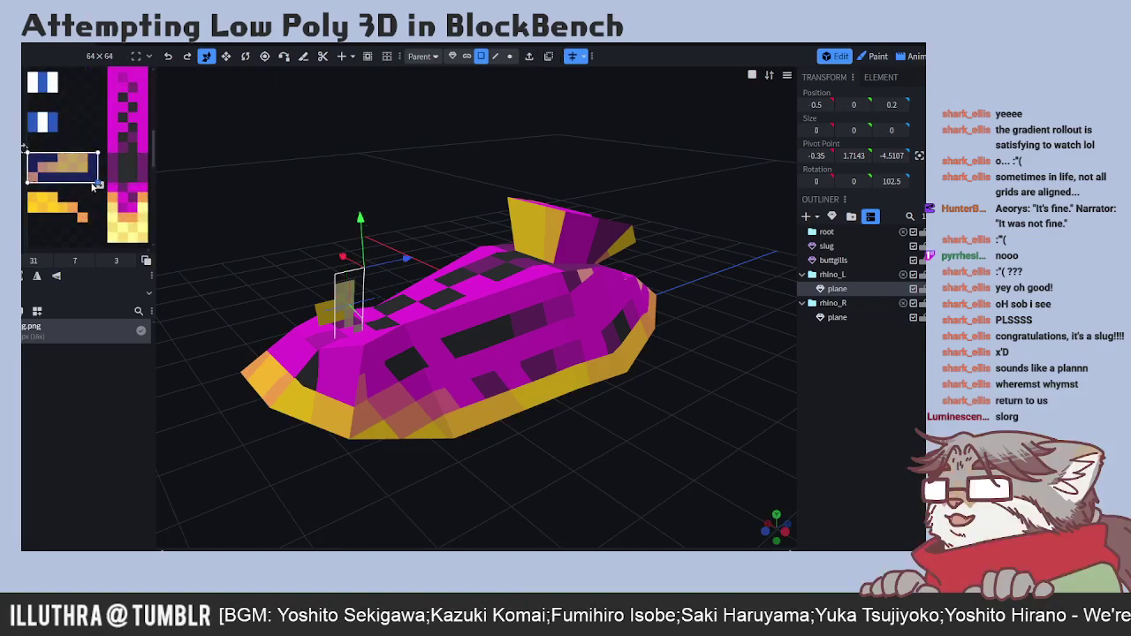
key(ctrl+z)
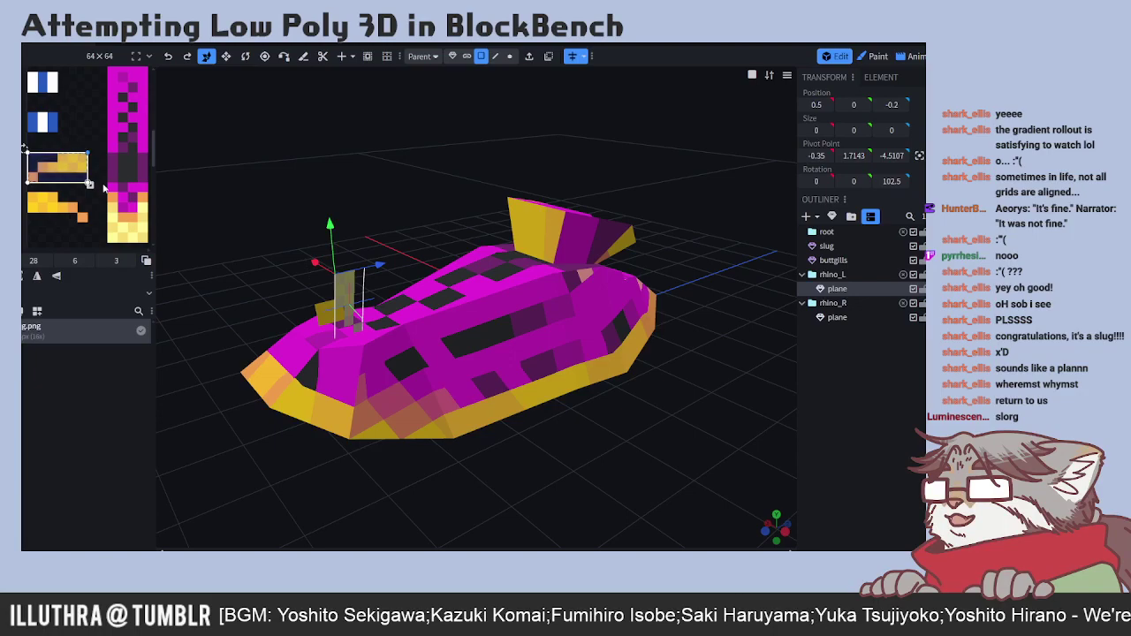
- Fit the rhino_R plane's UV face to the lower yellow-orange rhinophore piece at 6 by 3 pixels and snap it to pixels
drag(339, 491, 359, 323)
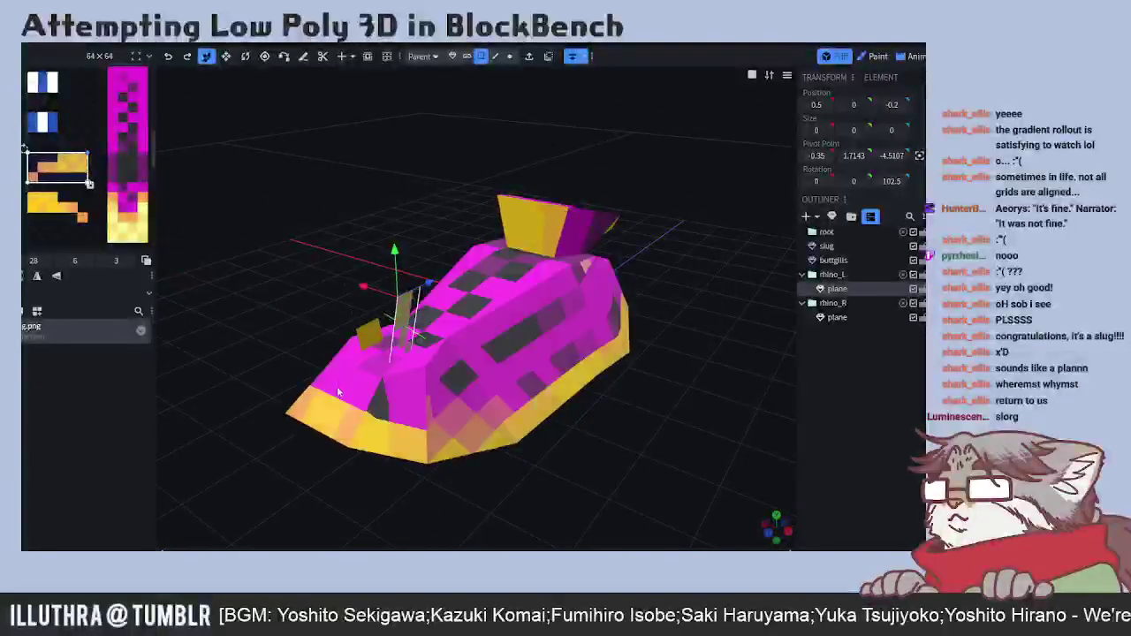
click(358, 318)
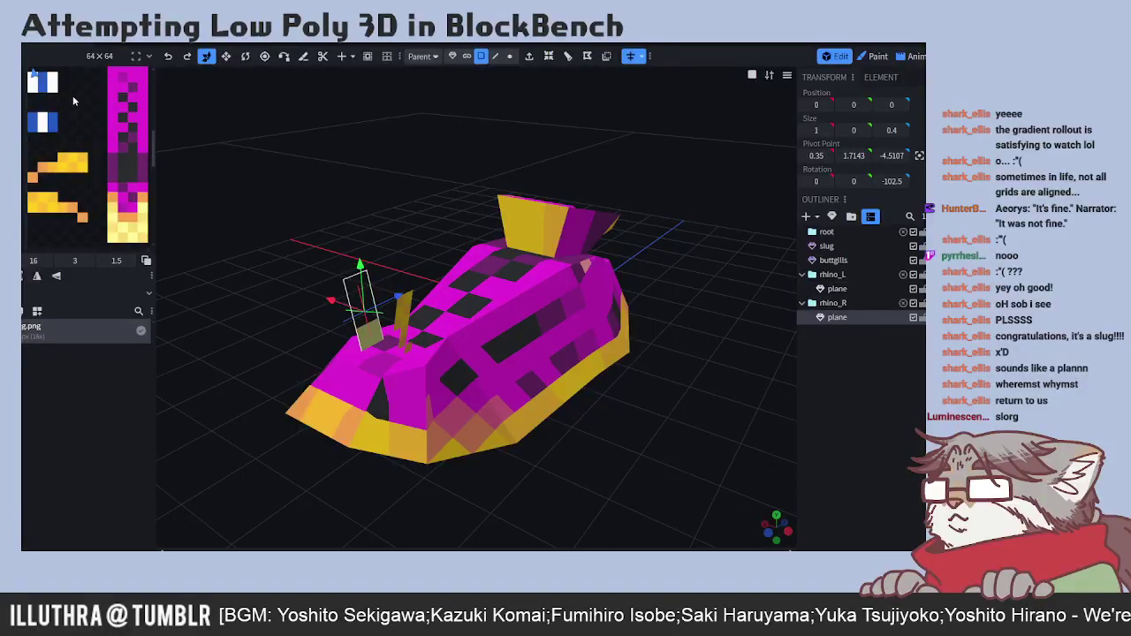
middle_drag(73, 99, 49, 163)
middle_drag(33, 113, 55, 156)
scroll(56, 156, up, 2)
drag(55, 157, 79, 197)
right_click(79, 202)
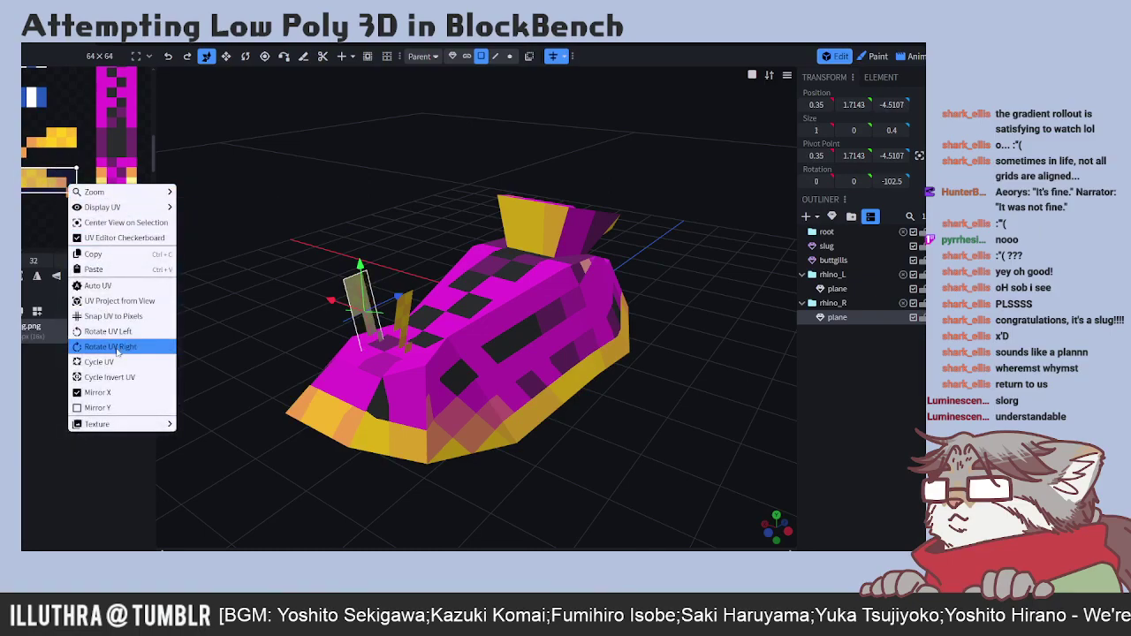
click(110, 311)
- Select the buttgills' triangular faces and place their hexagonal UV island in the empty area above the pale strip
drag(325, 336, 183, 400)
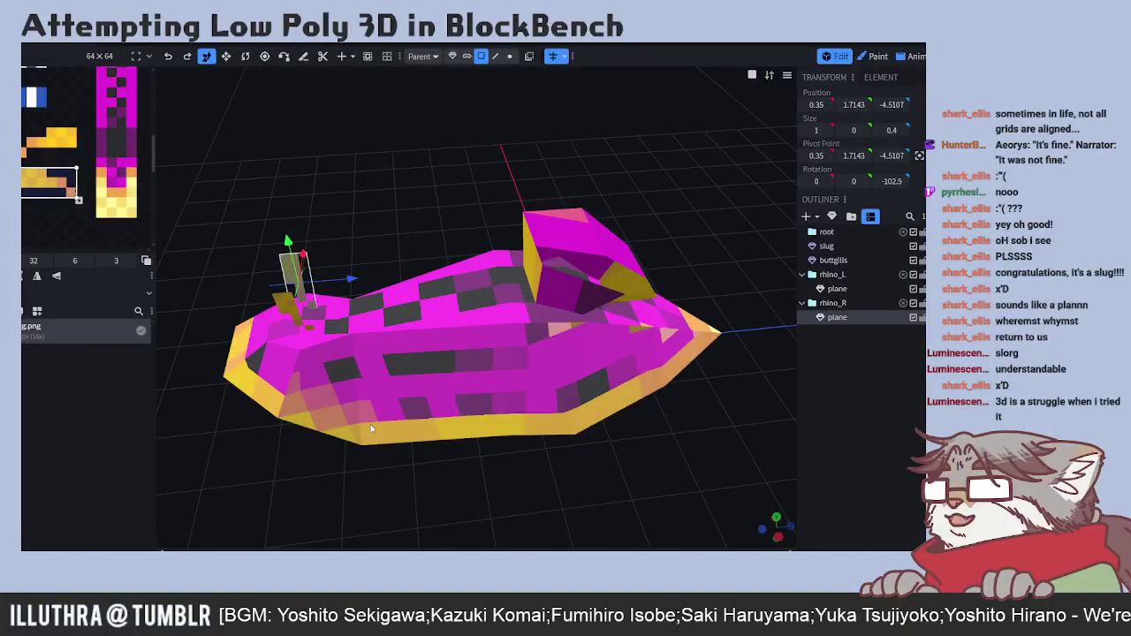
click(575, 273)
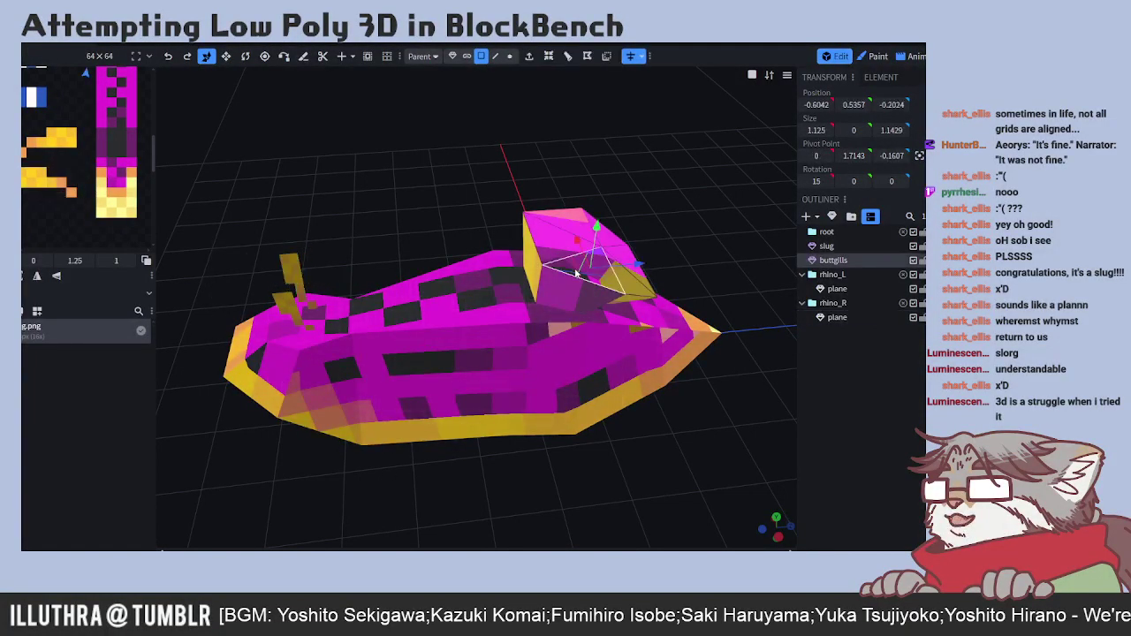
scroll(66, 102, up, 5)
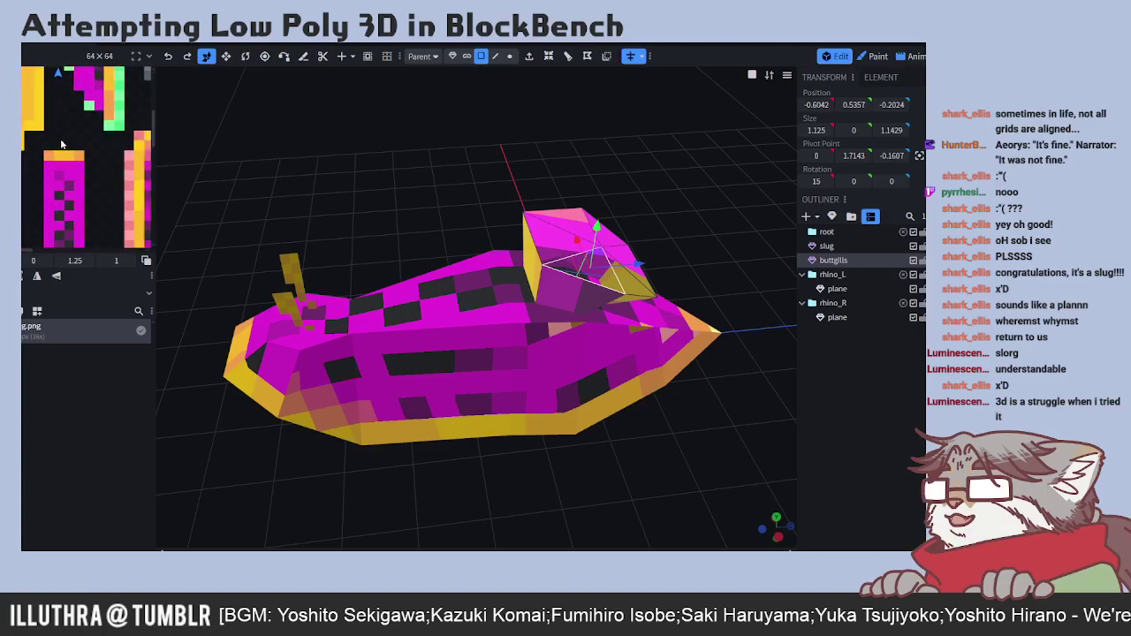
scroll(59, 109, up, 5)
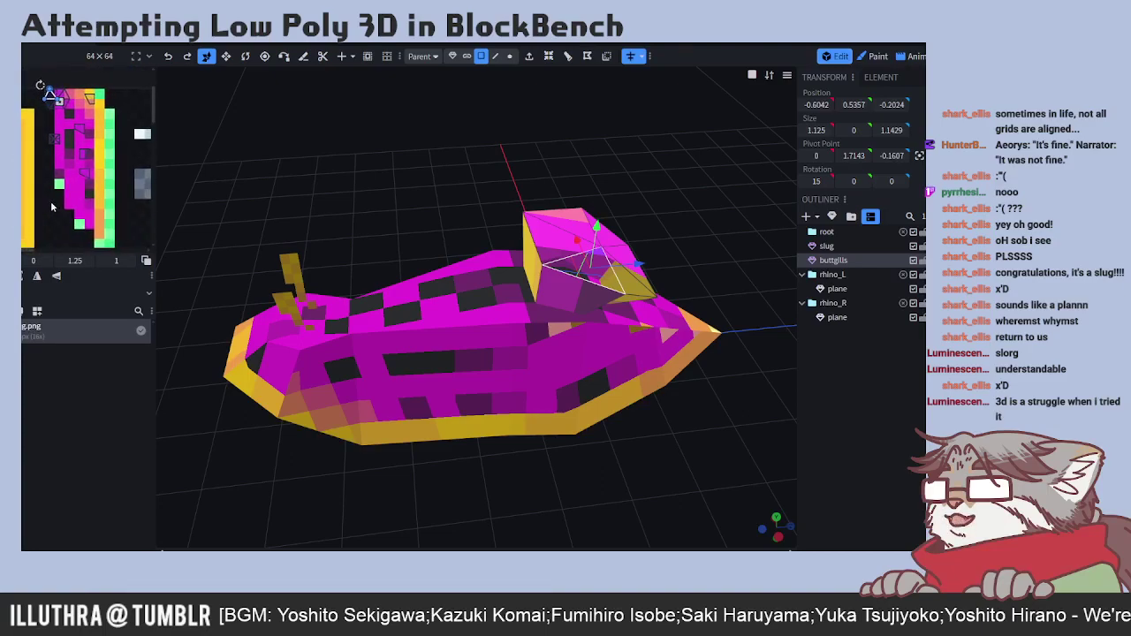
scroll(71, 189, down, 4)
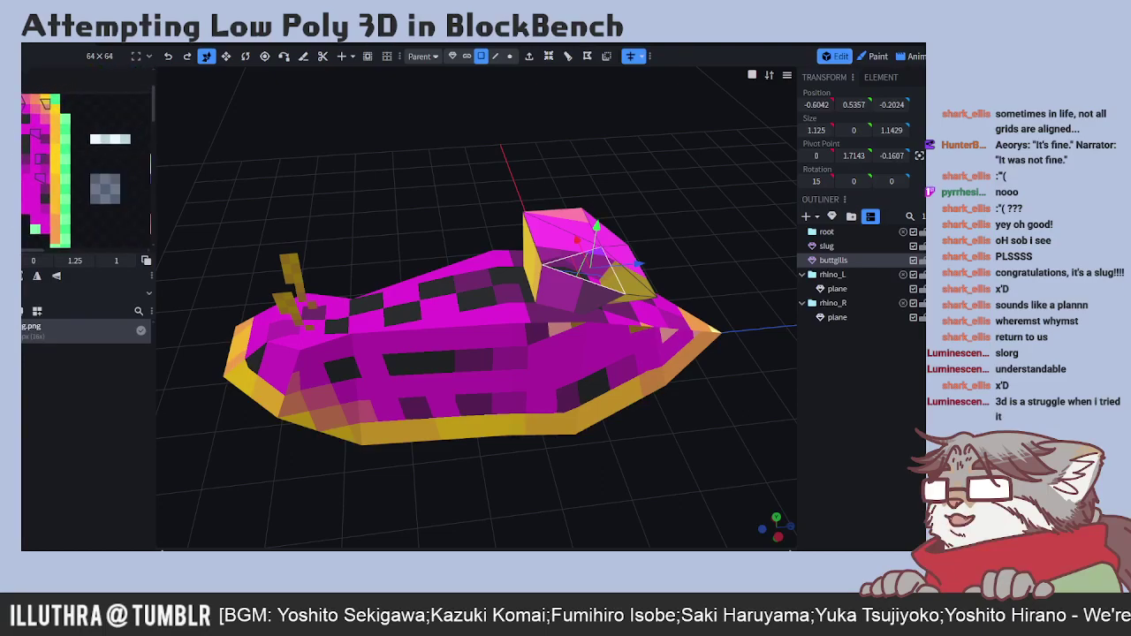
scroll(86, 173, right, 2)
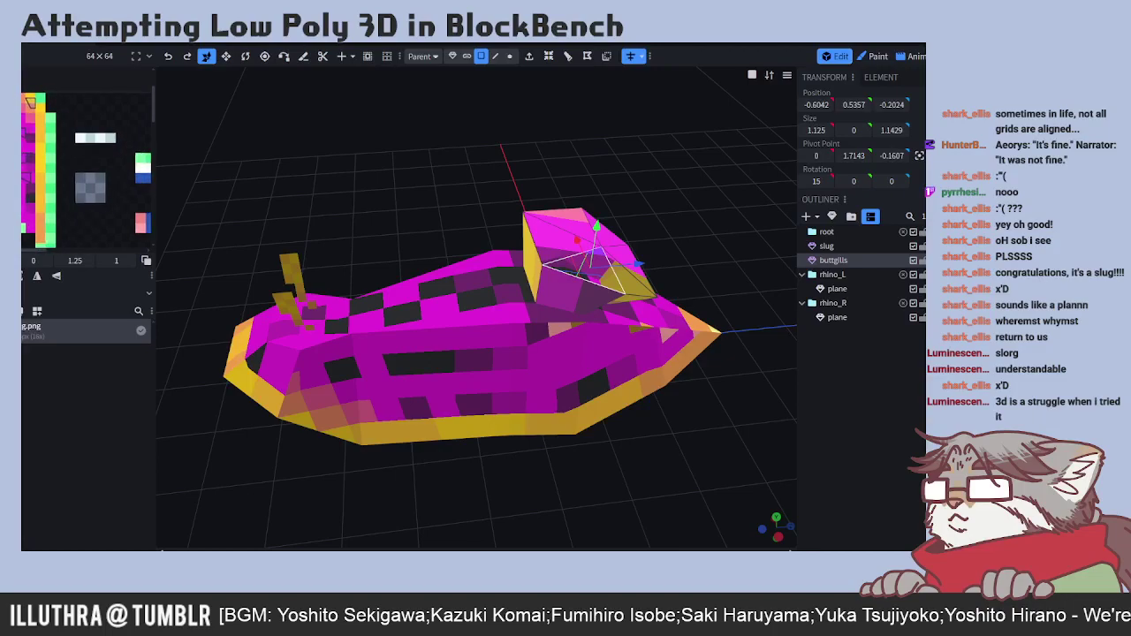
click(555, 239)
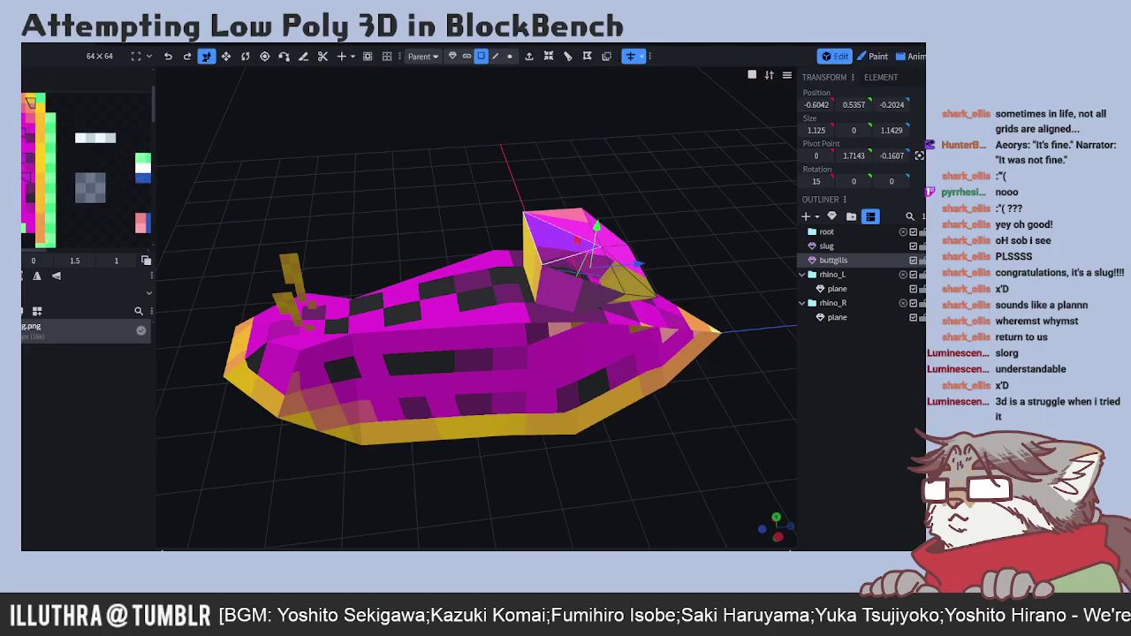
key(Escape)
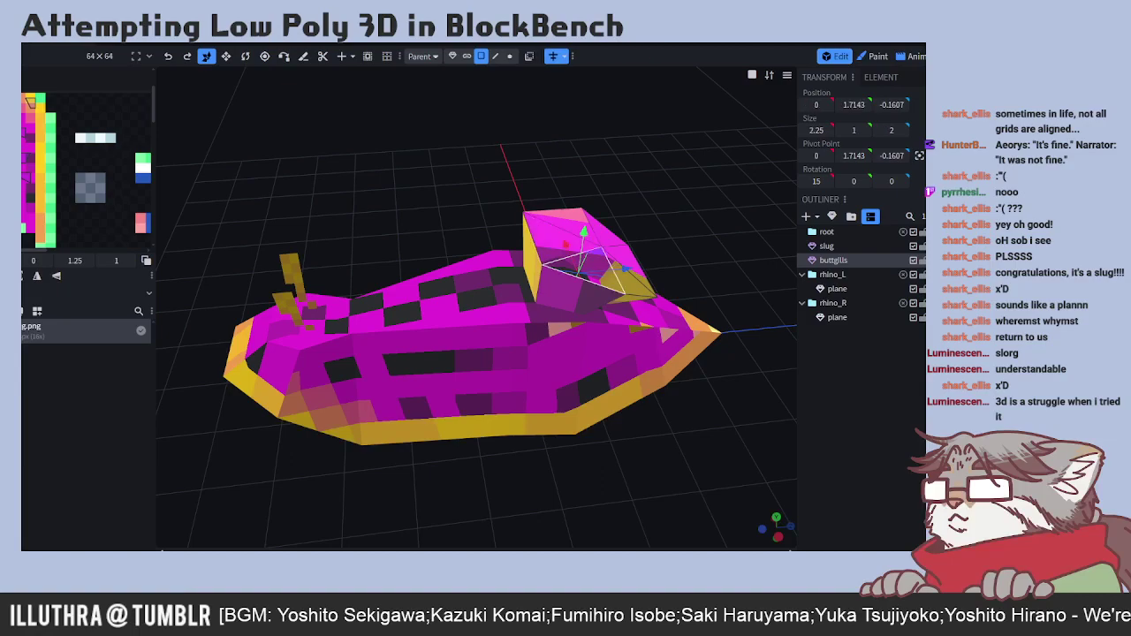
key(ctrl+a)
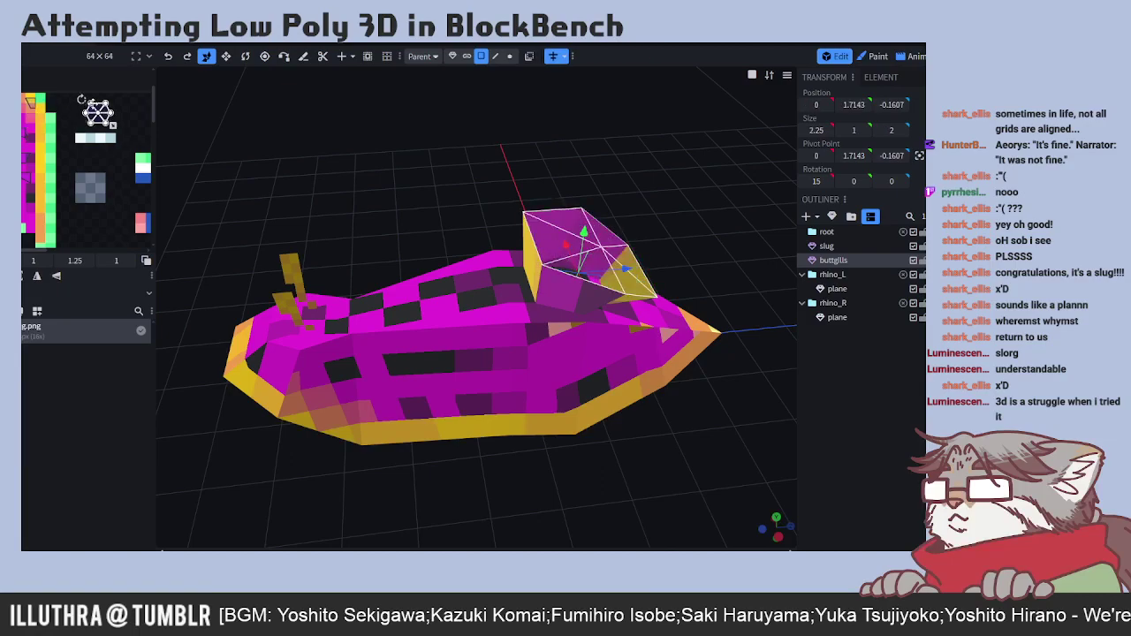
- Enlarge the buttgills' hexagonal UV island to meet the pale strip and snap it to pixels
drag(101, 114, 122, 135)
right_click(101, 115)
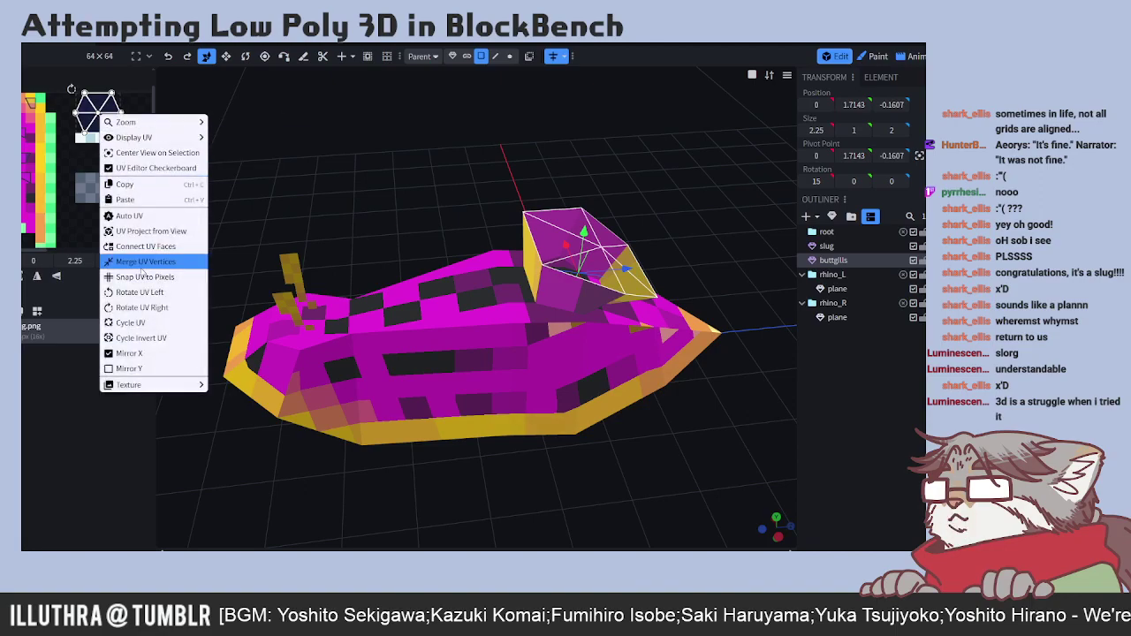
click(136, 283)
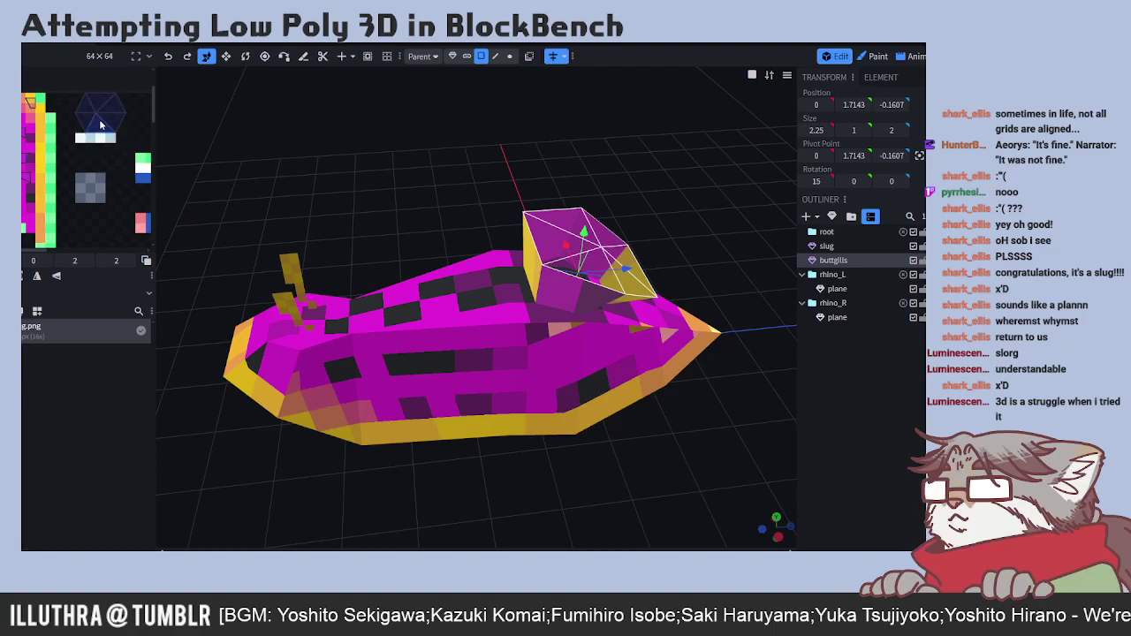
click(99, 110)
click(99, 111)
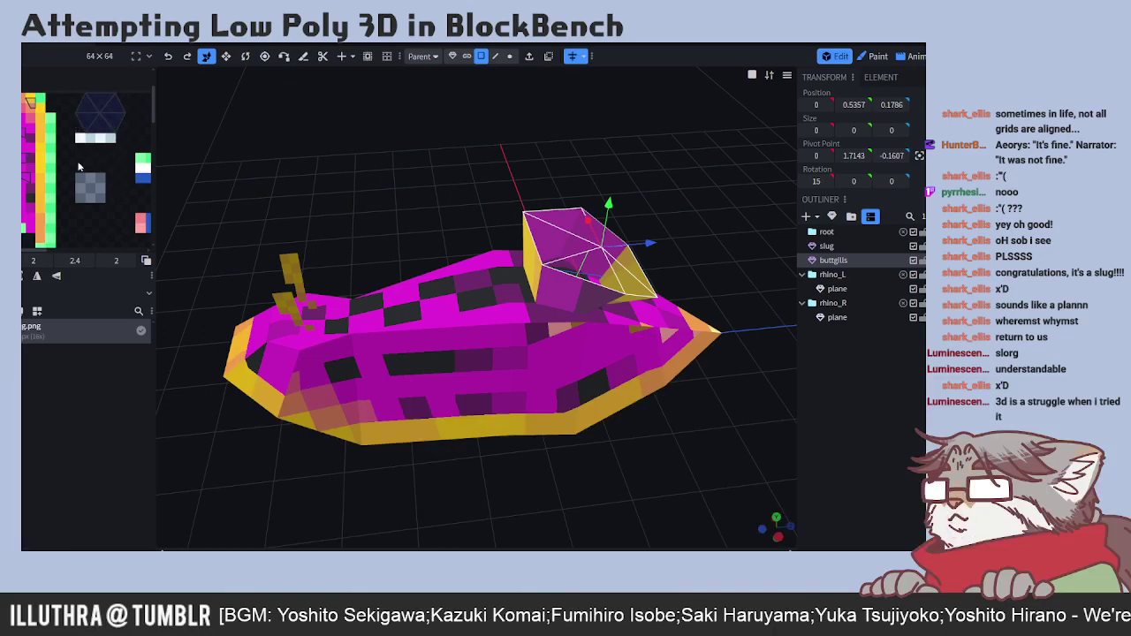
- Move the UVs of the buttgills' remaining side faces into the empty space between the pale strip and the grey checkered block
middle_drag(78, 166, 43, 152)
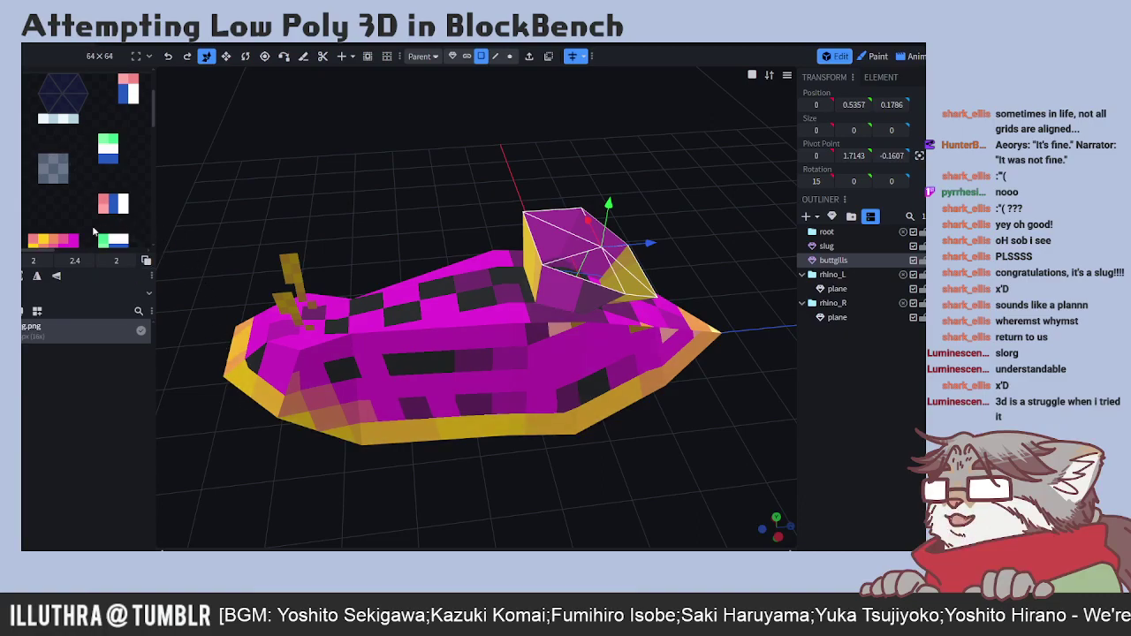
middle_drag(49, 208, 87, 204)
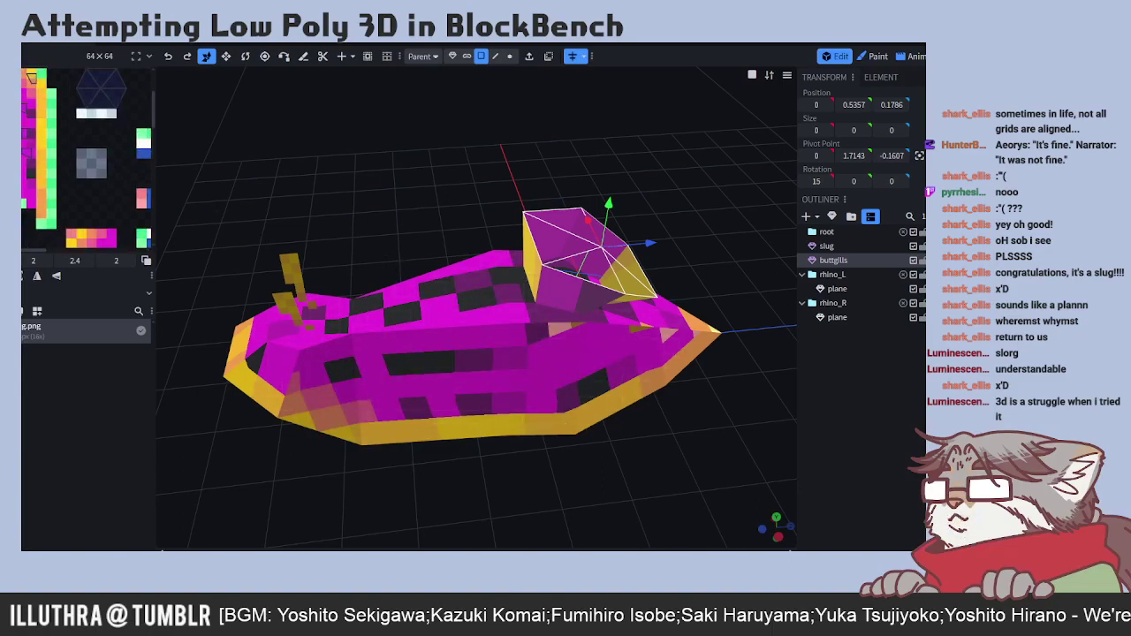
key(ctrl+z)
key(ctrl+z)
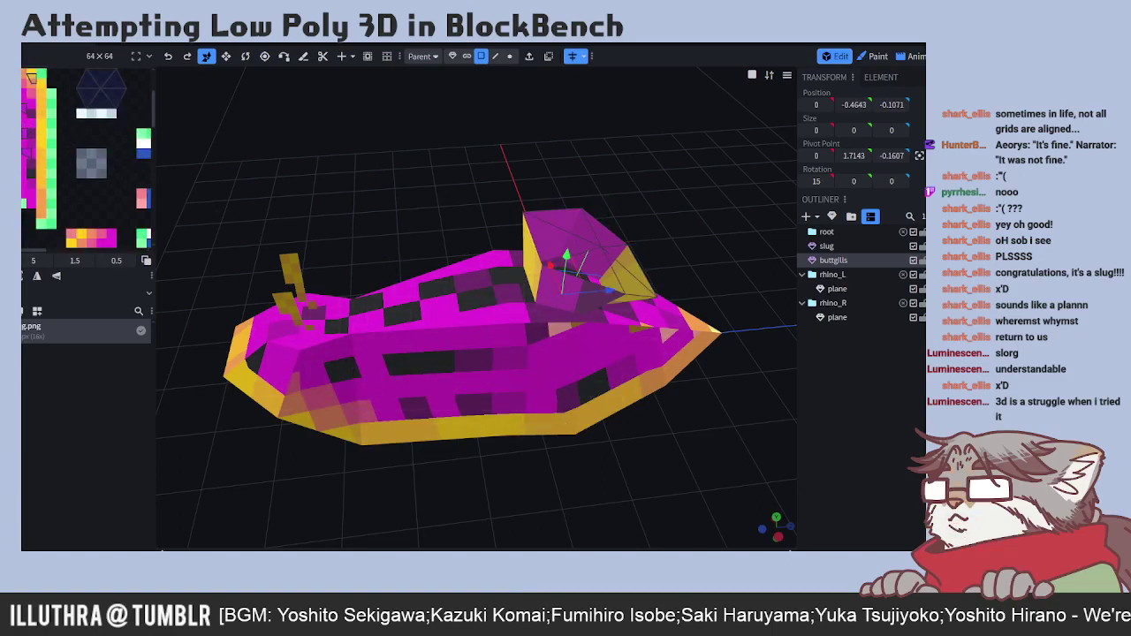
click(29, 130)
click(24, 131)
scroll(23, 123, up, 3)
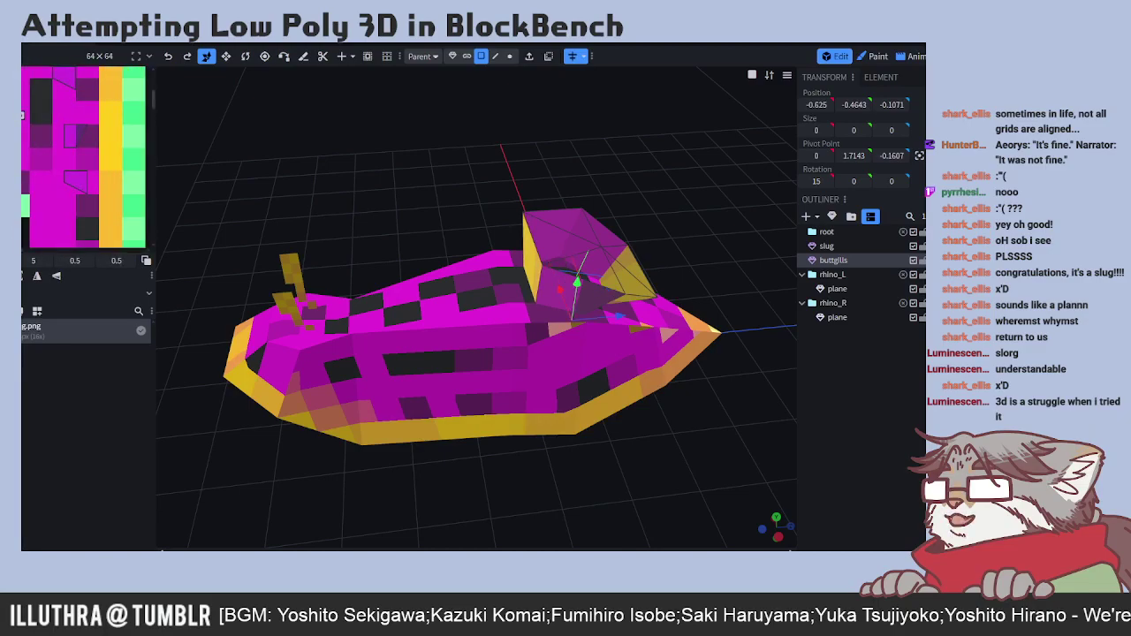
click(130, 132)
middle_drag(139, 139, 41, 134)
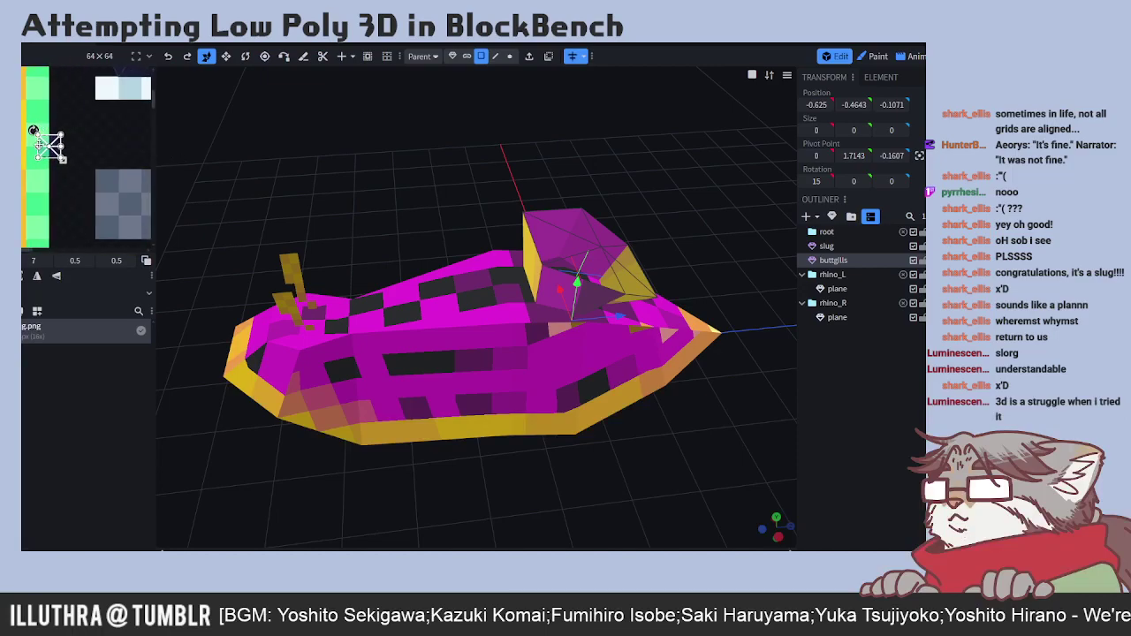
click(33, 131)
drag(51, 153, 118, 152)
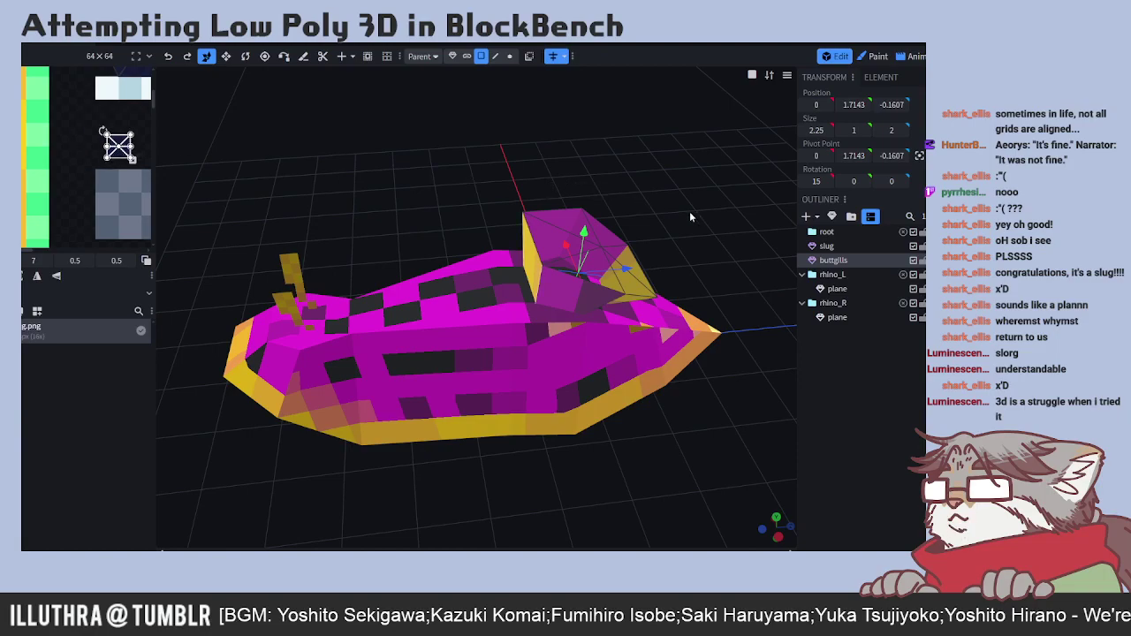
- Move the buttgills' side-face UVs onto the grey checkered block and snap them to pixels
drag(672, 235, 521, 261)
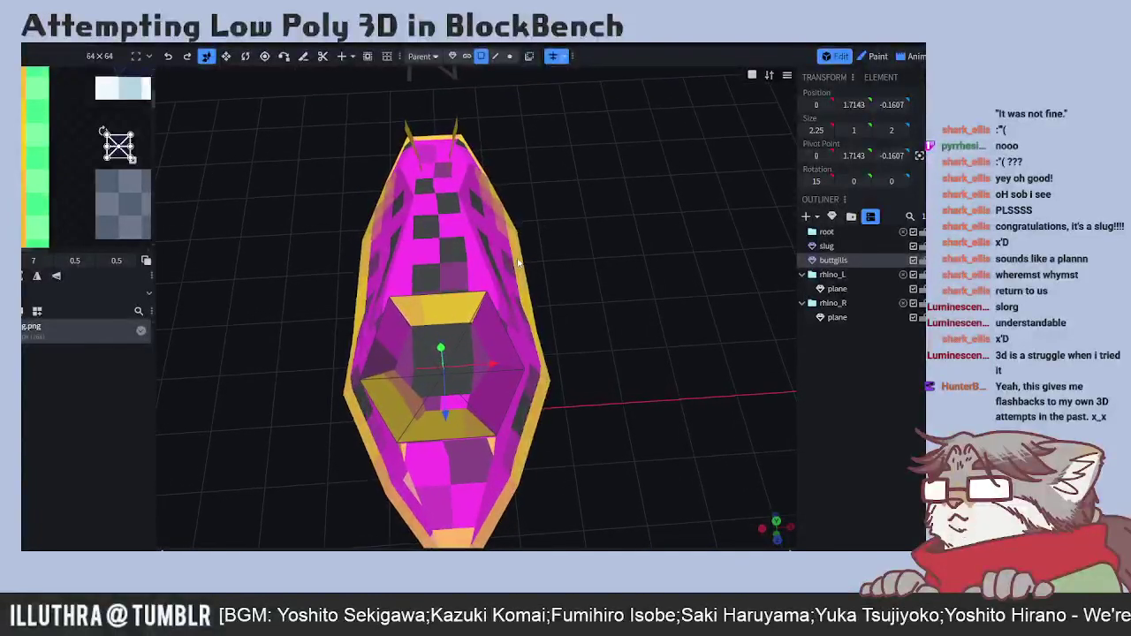
drag(103, 131, 104, 177)
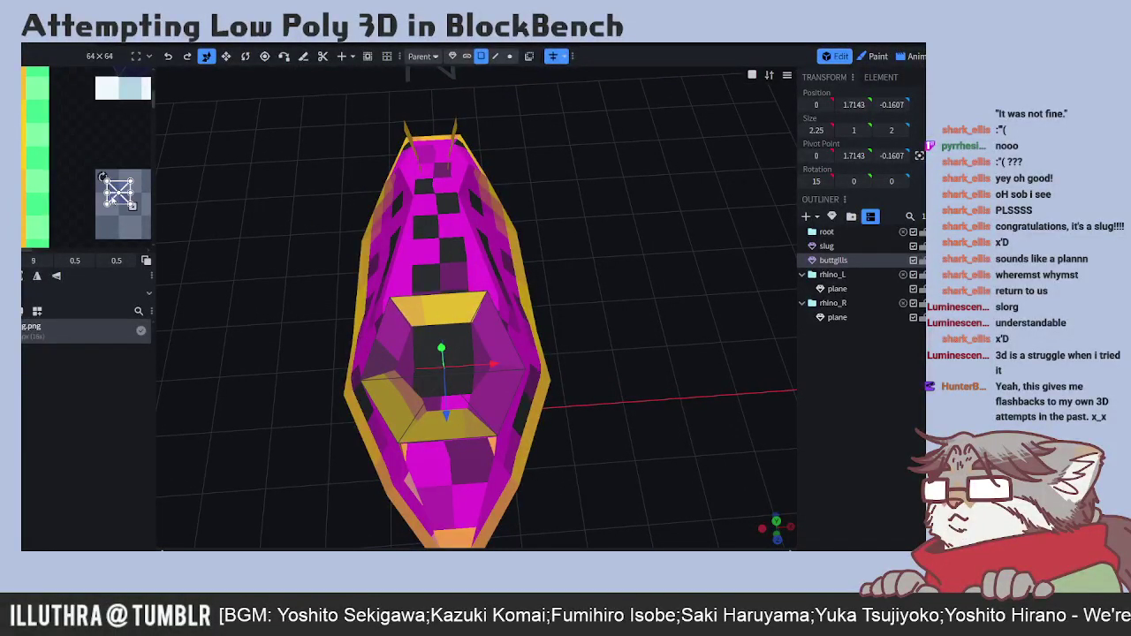
right_click(114, 196)
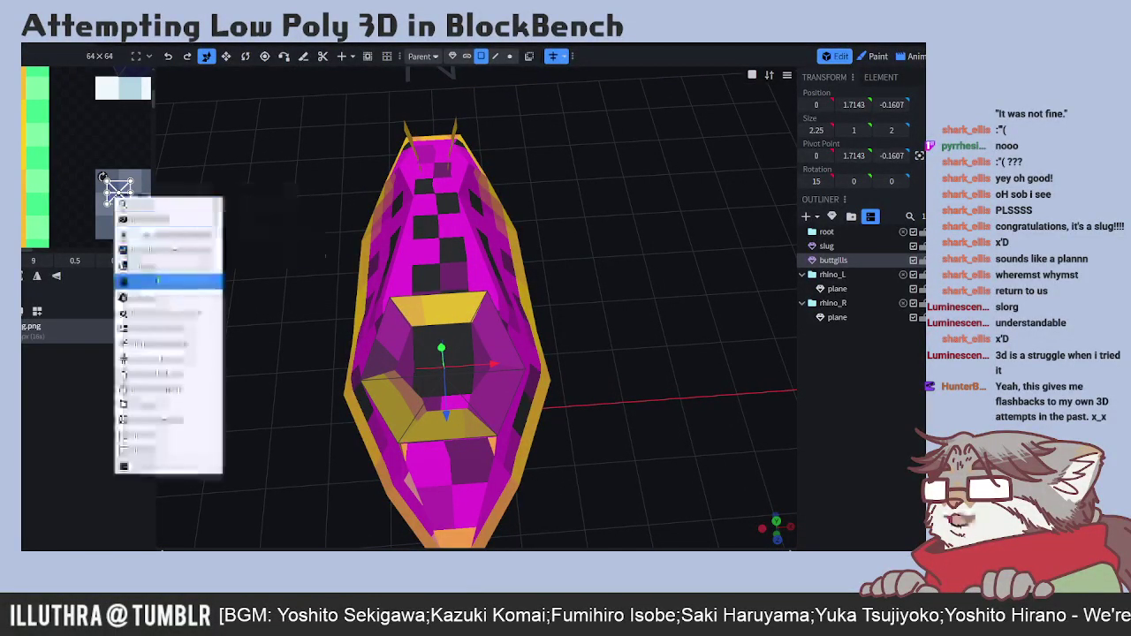
click(156, 359)
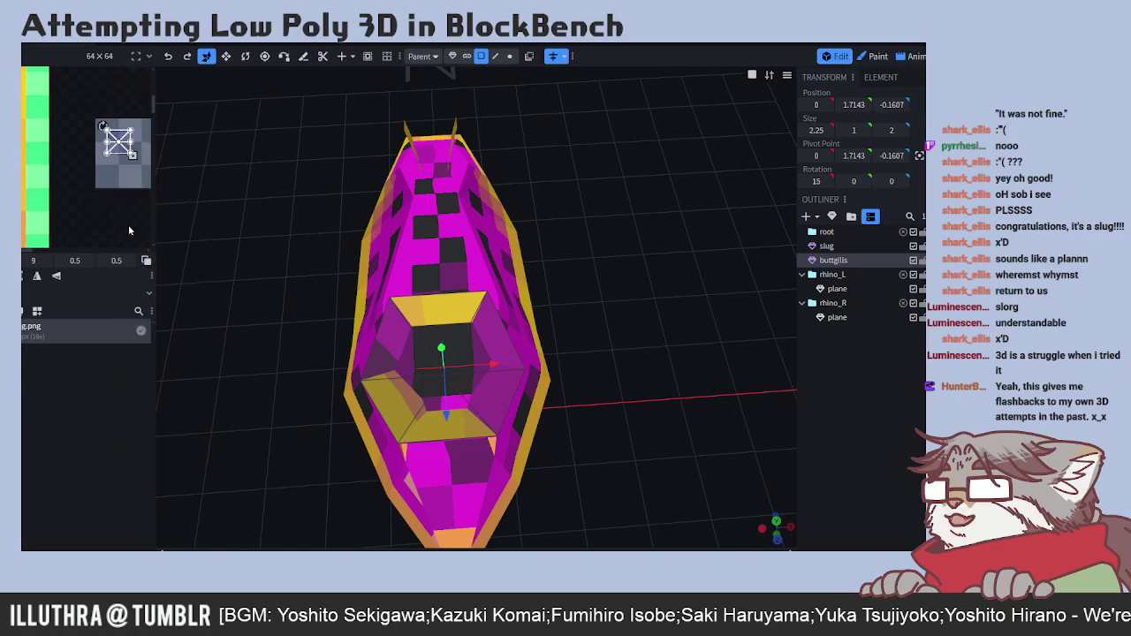
scroll(82, 212, down, 2)
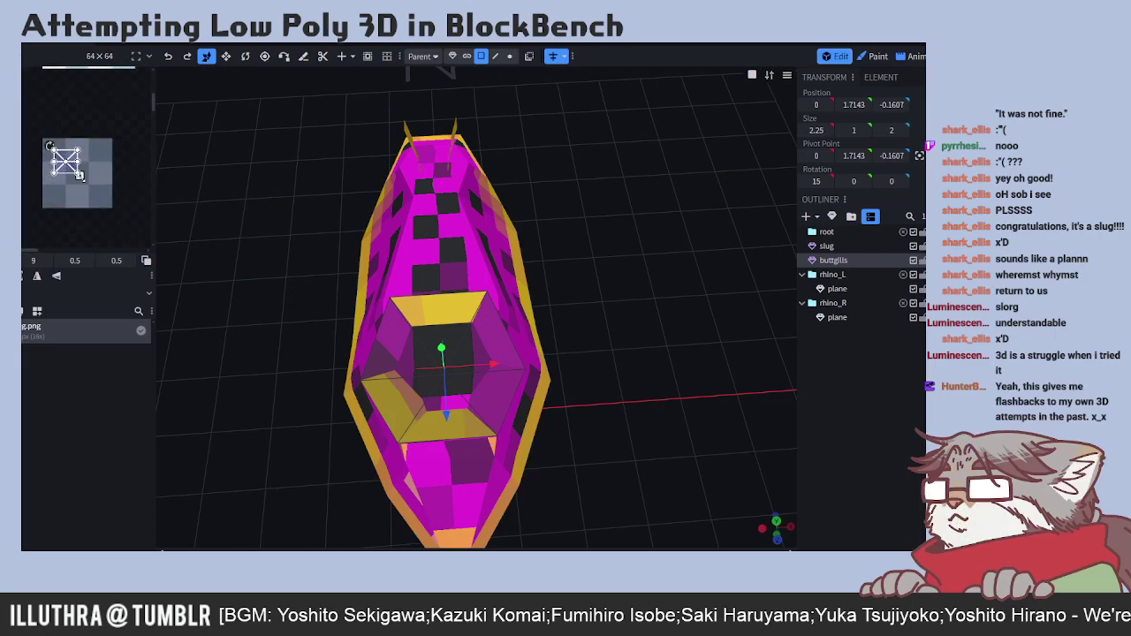
- Enlarge the buttgills' selected UV island to nearly fill the grey checkered block and check the slug from several angles
drag(81, 178, 103, 199)
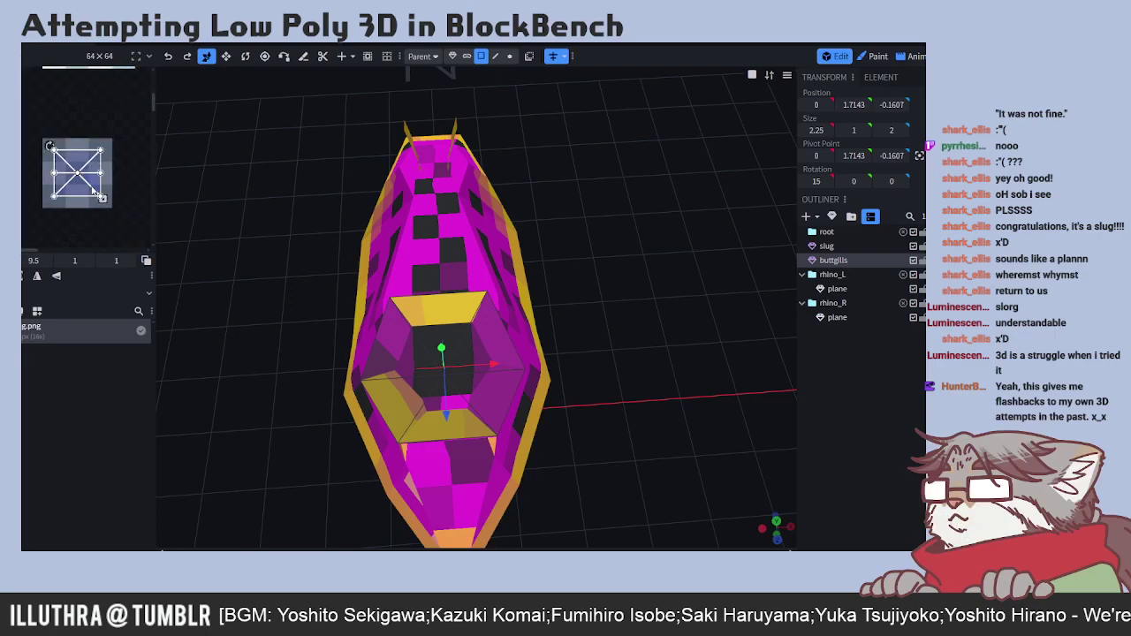
drag(265, 434, 405, 280)
scroll(406, 290, up, 5)
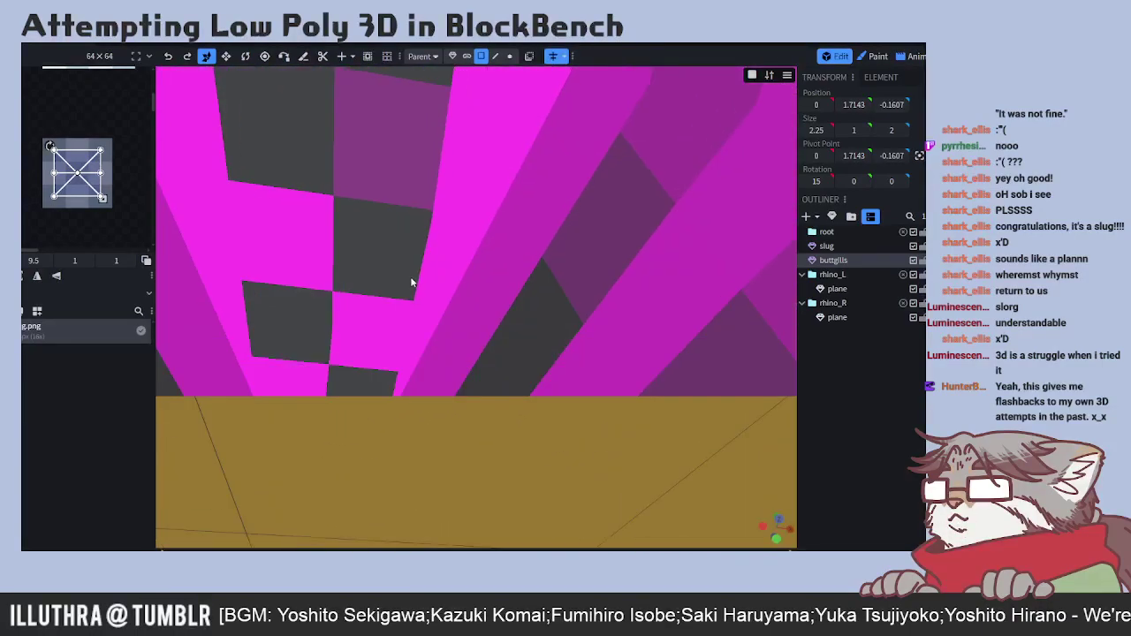
click(411, 283)
drag(550, 128, 636, 392)
scroll(557, 393, down, 5)
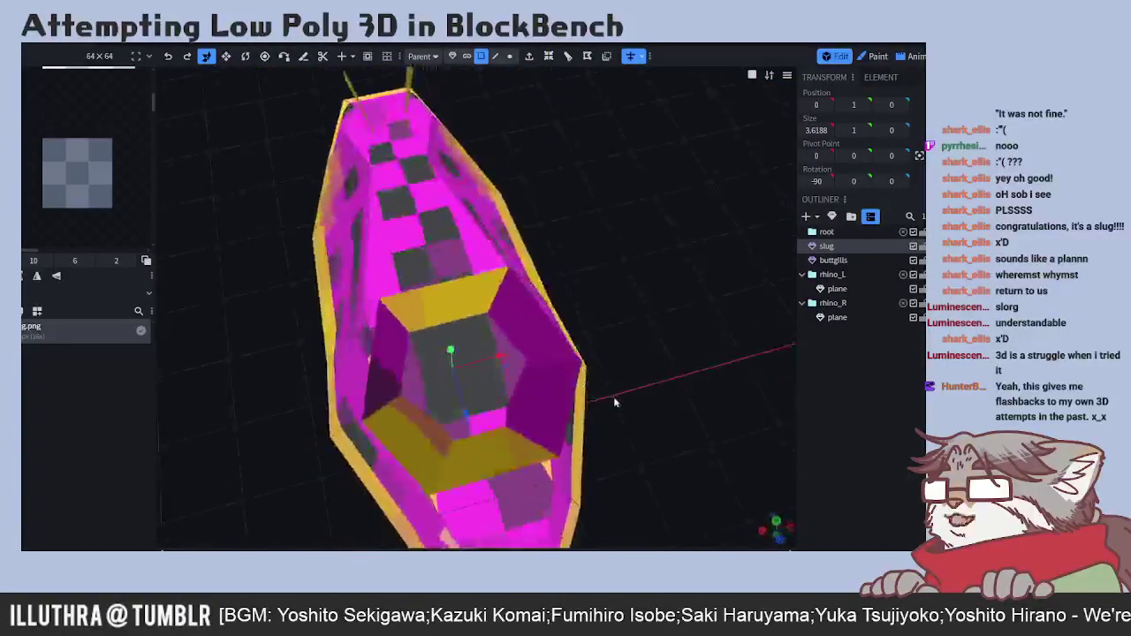
scroll(636, 391, down, 3)
drag(566, 444, 669, 361)
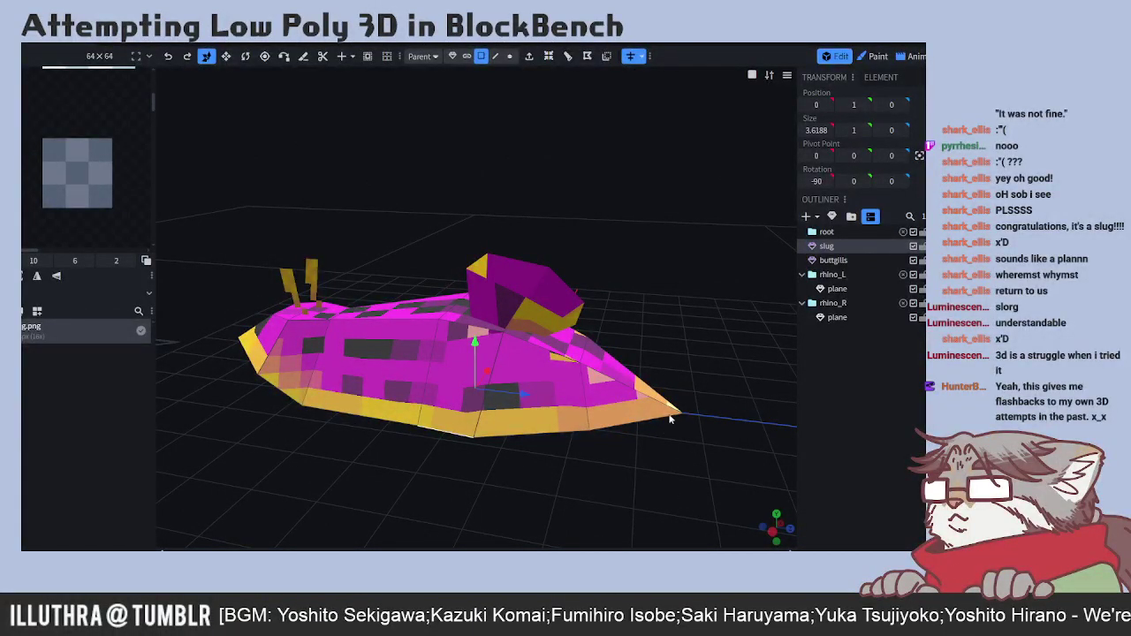
mouse_move(694, 333)
mouse_down()
mouse_move(674, 343)
mouse_move(707, 318)
mouse_move(698, 332)
mouse_up()
scroll(135, 212, up, 2)
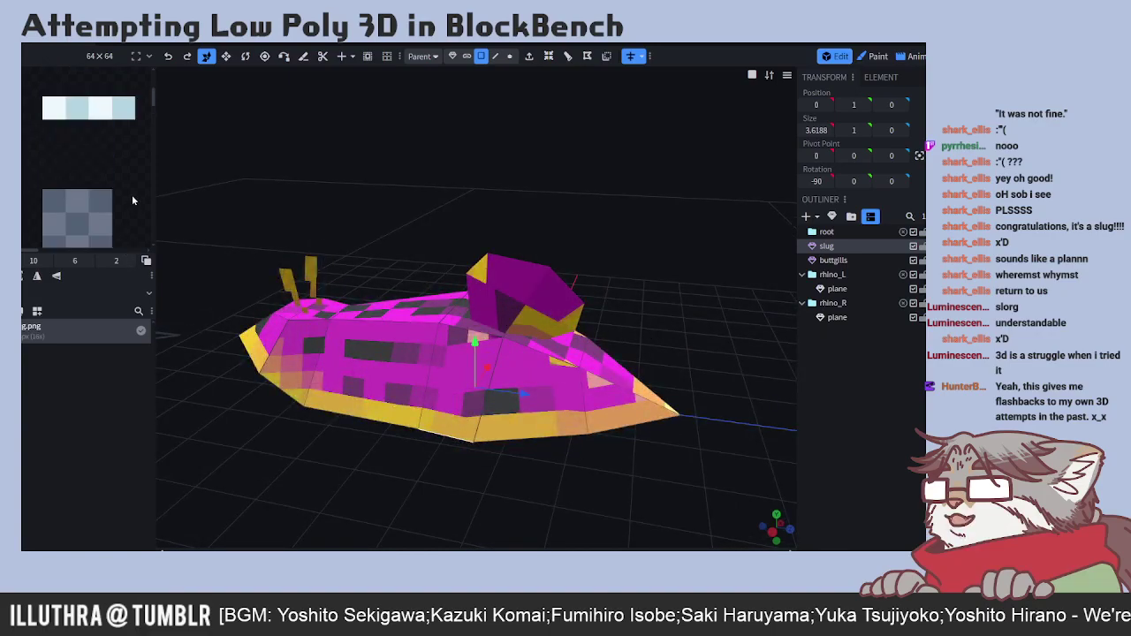
- Select the buttgills' near front side face and move its UV onto the horizontal pink-blue-white swatch
right_click(131, 194)
scroll(89, 177, down, 5)
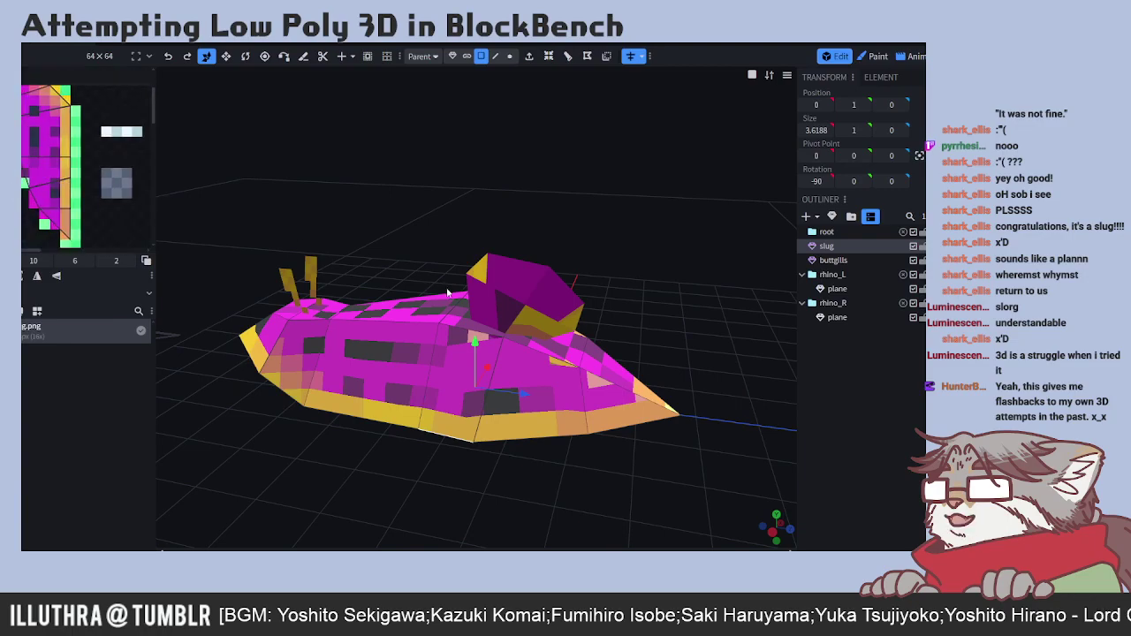
click(492, 308)
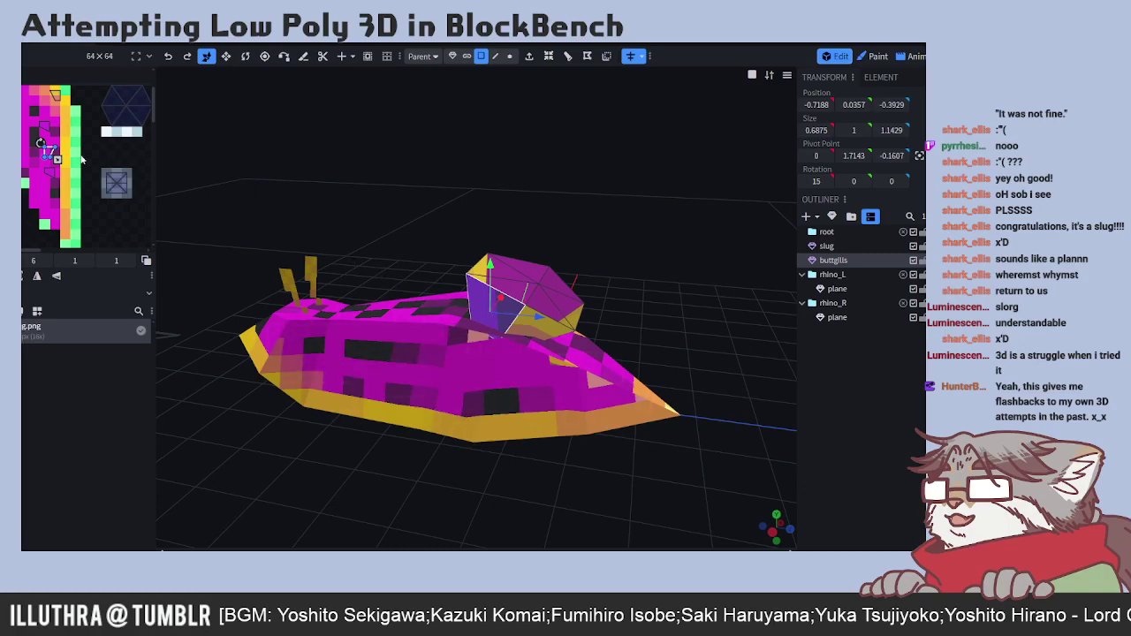
click(133, 163)
key(ctrl+z)
middle_drag(109, 153, 108, 152)
scroll(108, 152, down, 5)
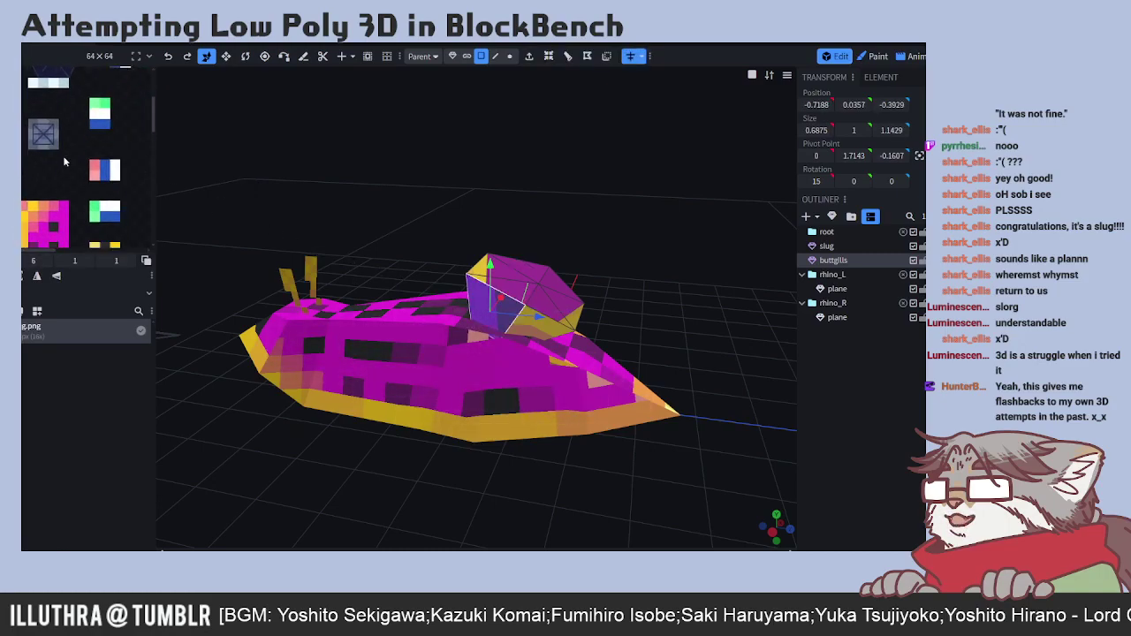
scroll(75, 85, up, 4)
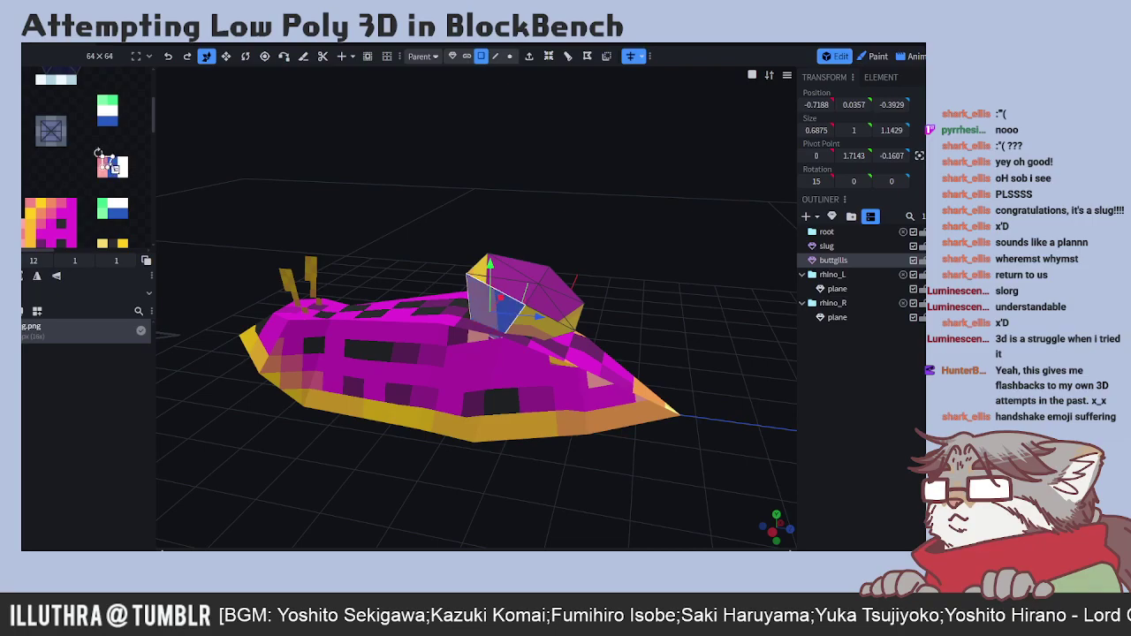
drag(107, 162, 118, 163)
- Move the UVs of the other buttgills side faces onto the remaining green-white-blue and pink-blue-white swatches
click(560, 292)
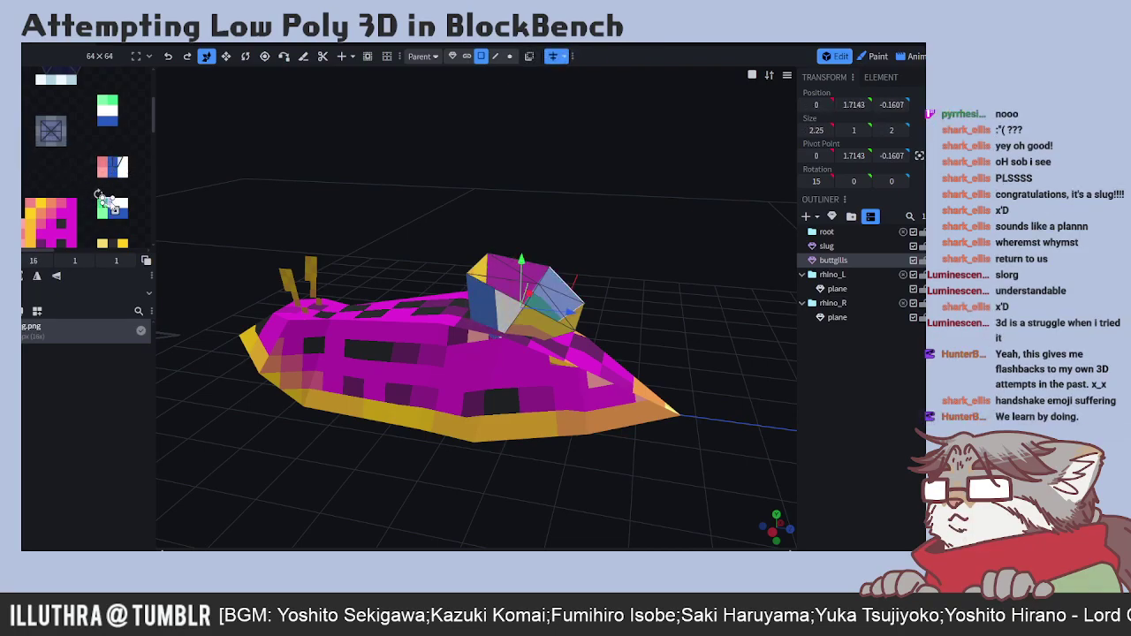
middle_drag(71, 105, 67, 164)
click(543, 322)
drag(105, 107, 107, 108)
click(68, 169)
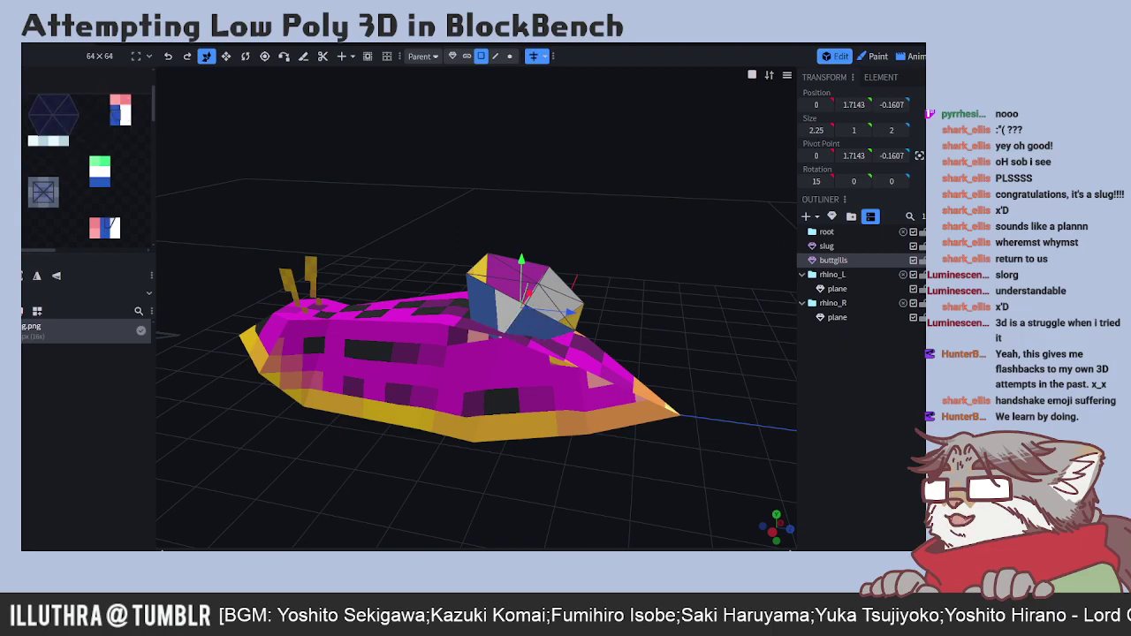
click(96, 168)
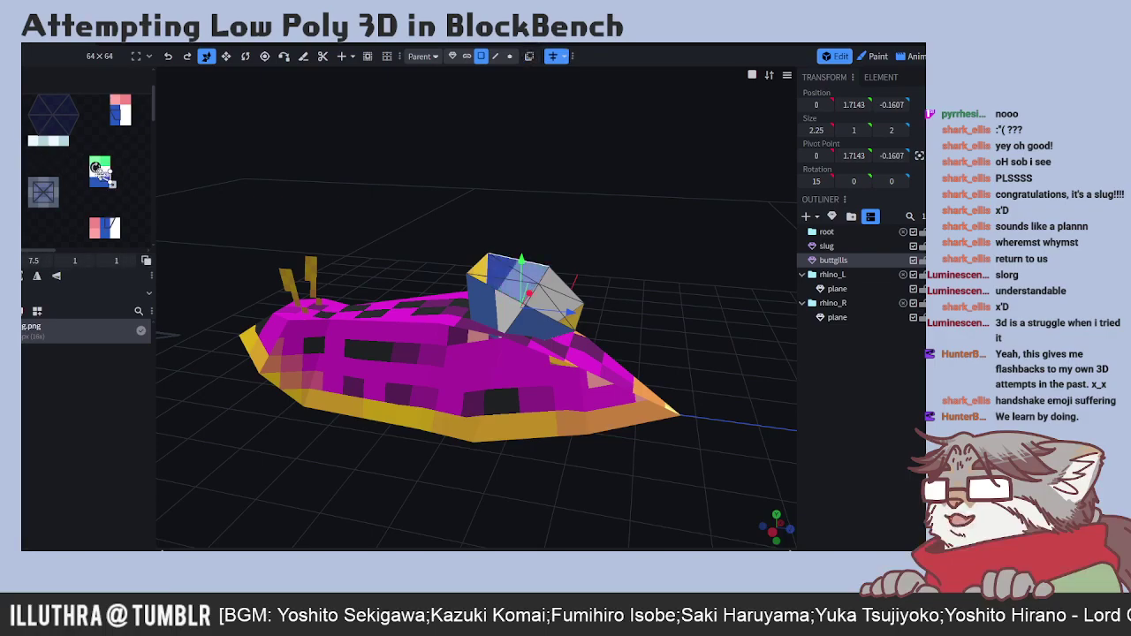
- Fit the buttgills' front-face UV to the white-blue-white swatch, snapping it to pixels and adjusting its corner points
scroll(73, 210, up, 5)
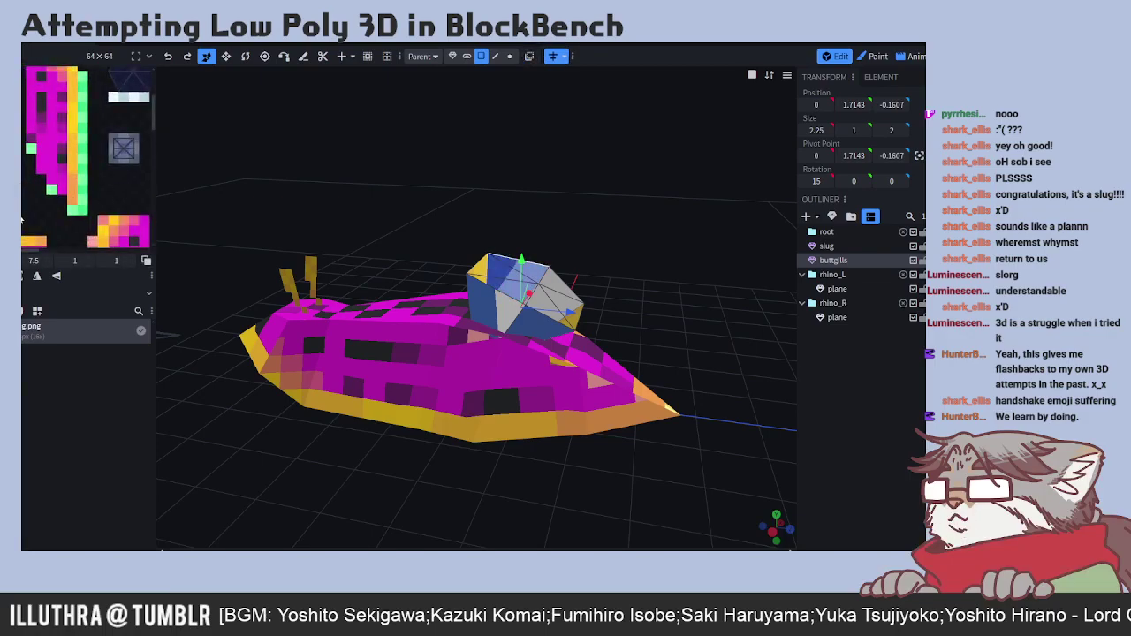
scroll(80, 159, up, 3)
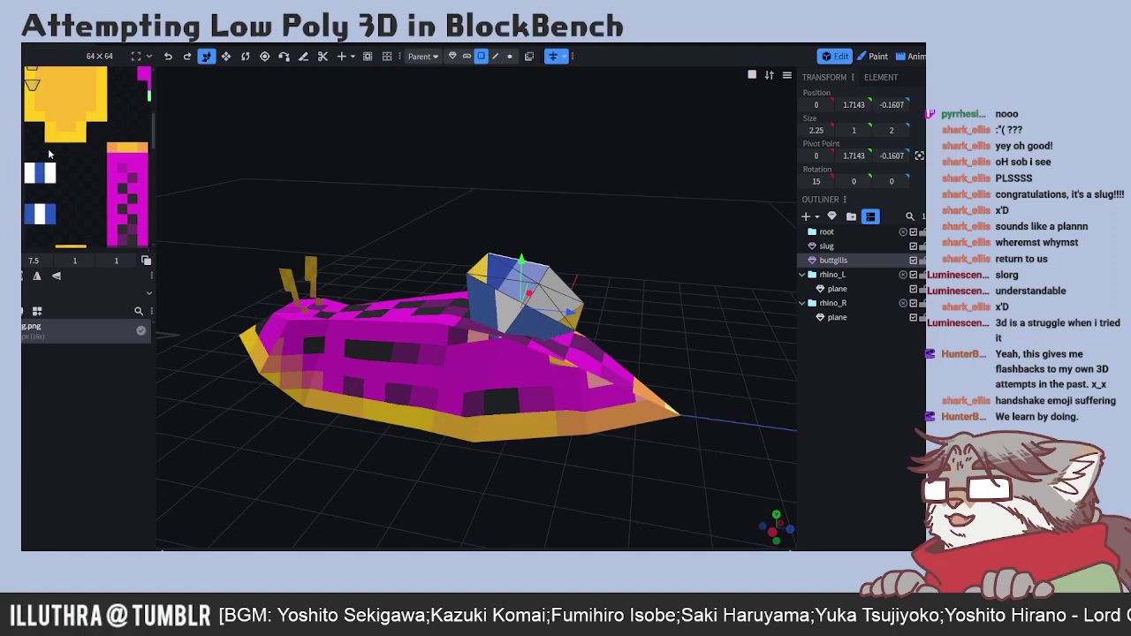
drag(31, 86, 51, 187)
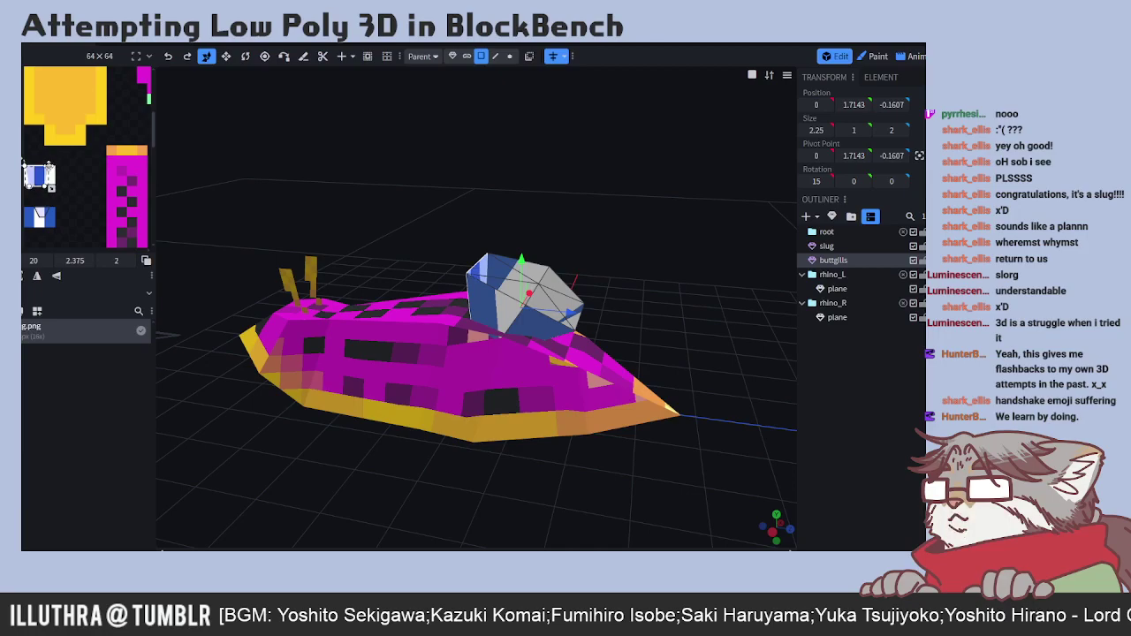
right_click(42, 177)
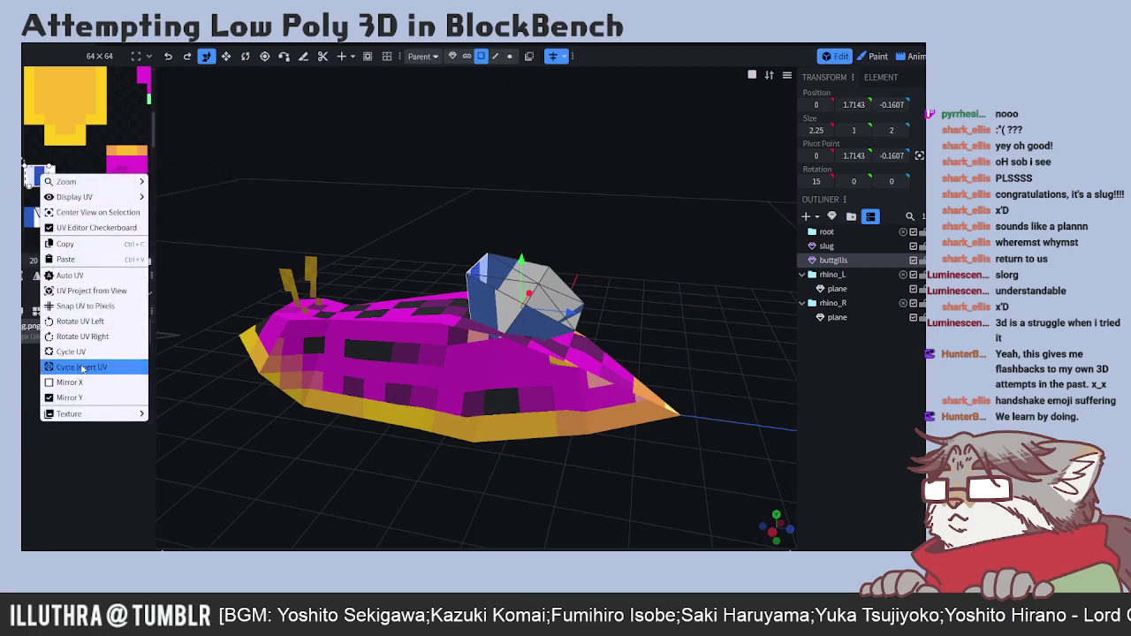
click(84, 305)
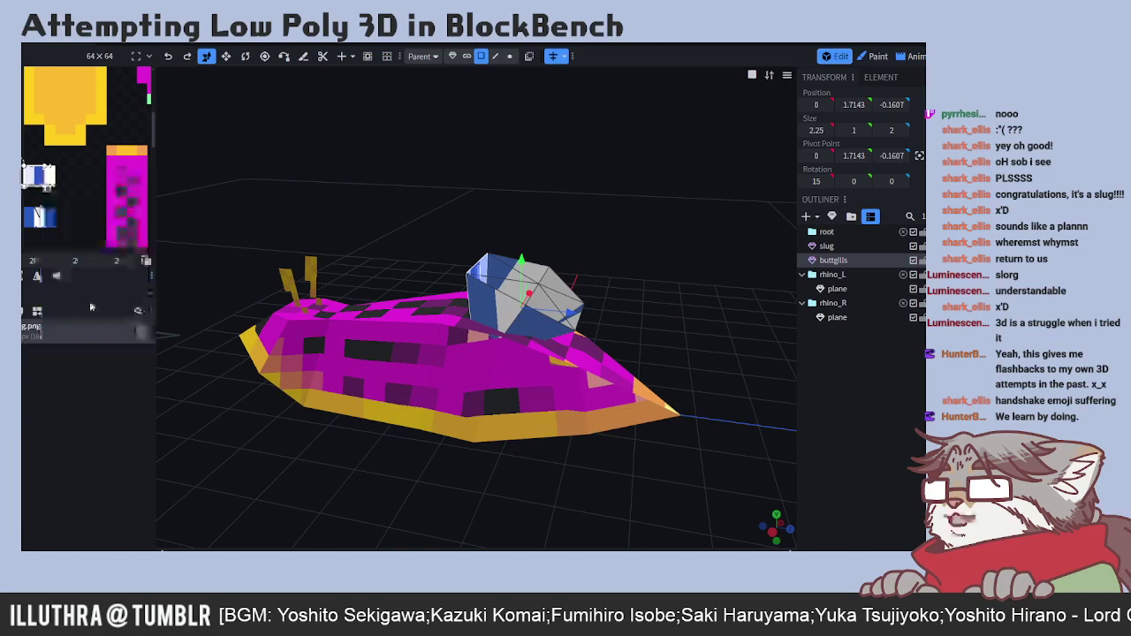
click(41, 166)
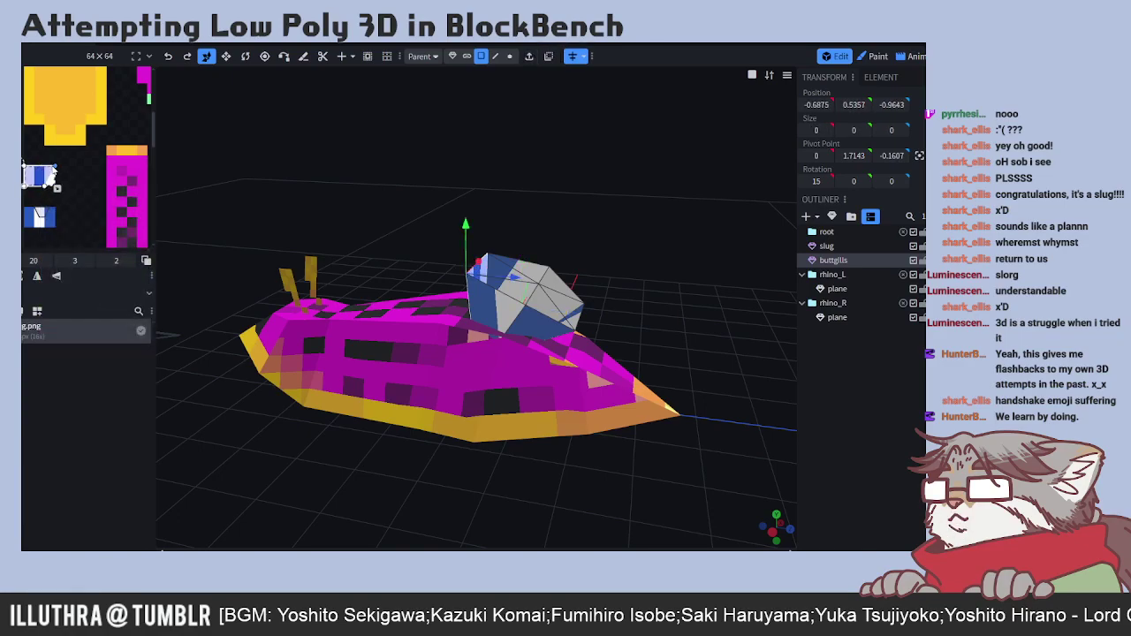
drag(24, 187, 33, 187)
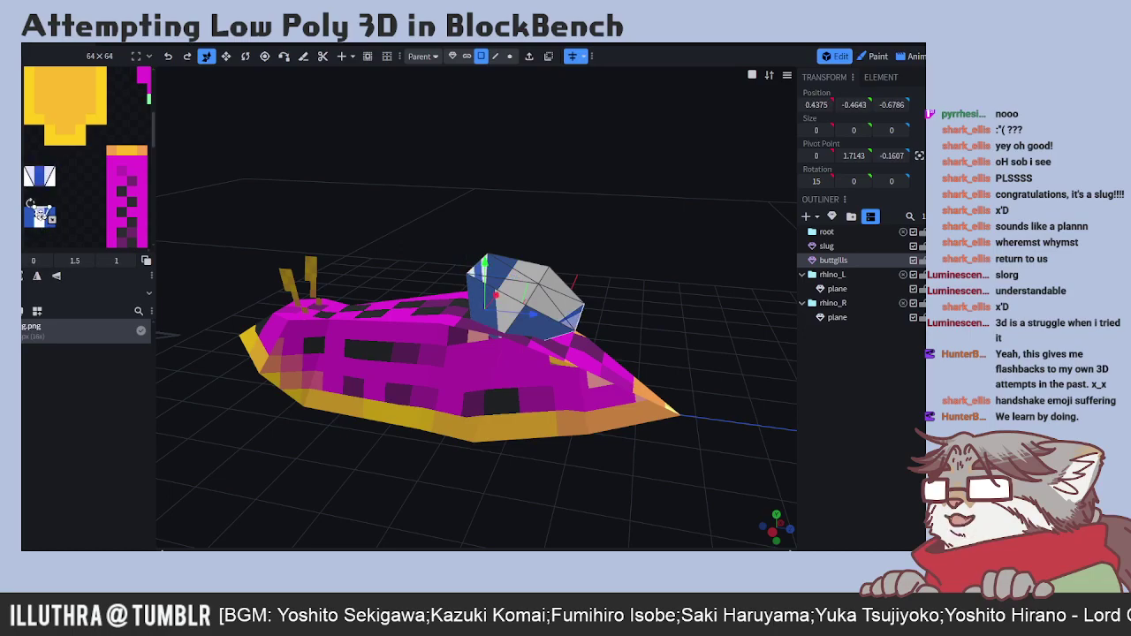
- Enlarge the buttgills UV on the blue-white-blue swatch to cover it and snap it to pixels
click(37, 215)
drag(37, 216, 60, 227)
right_click(41, 210)
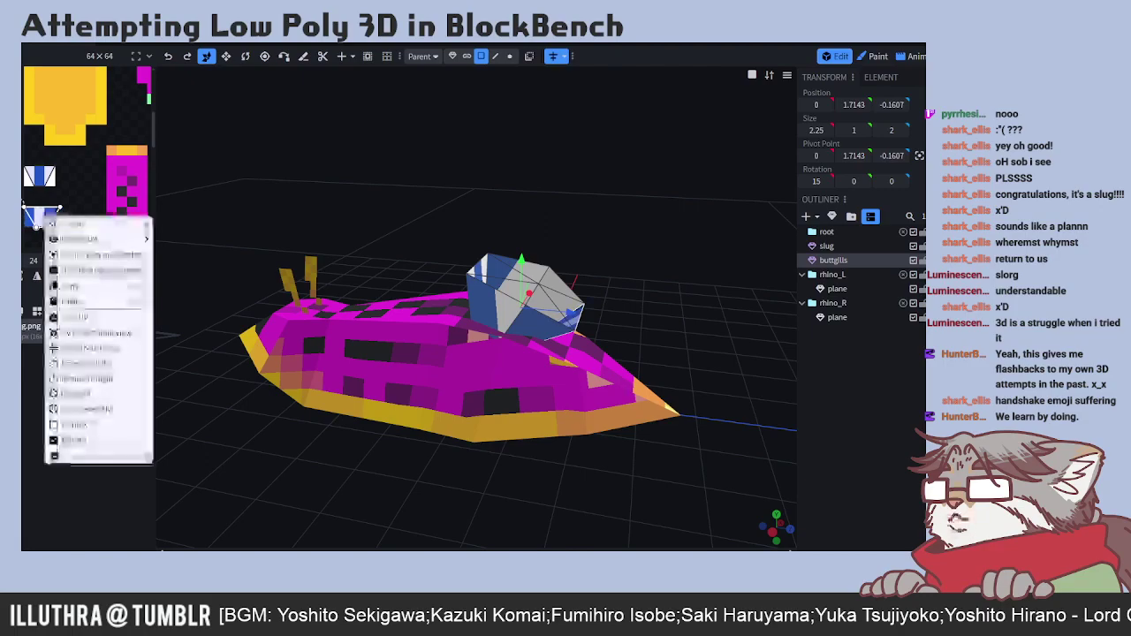
click(90, 350)
drag(80, 215, 69, 204)
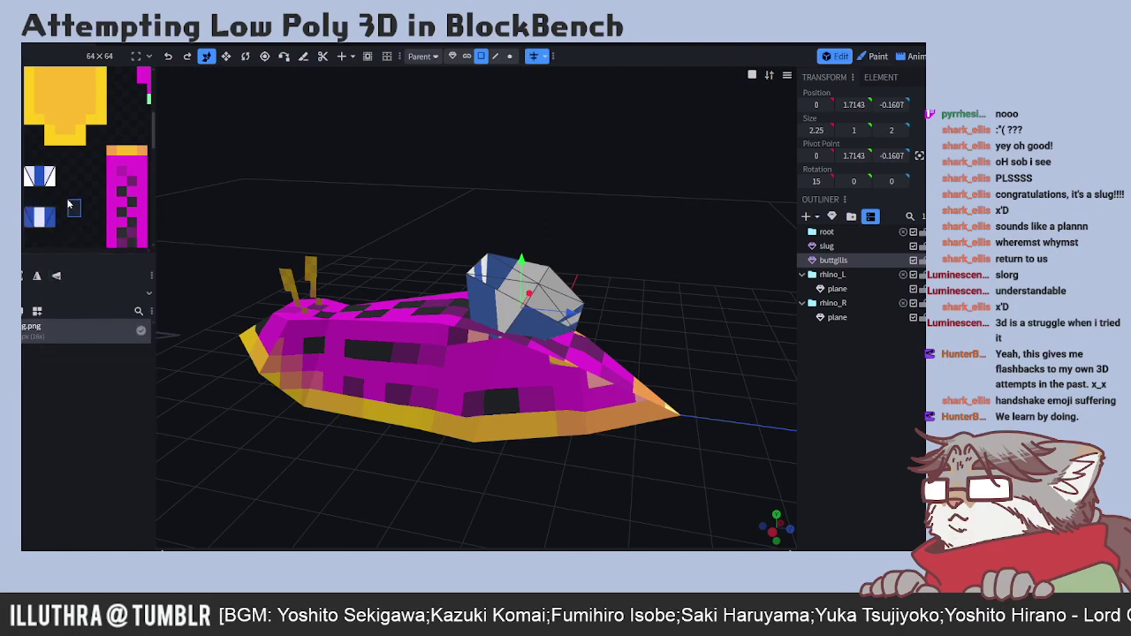
- Enlarge the buttgills UV on the horizontal green-white-blue swatch to 2 by 2 and snap it to pixels
scroll(81, 210, down, 5)
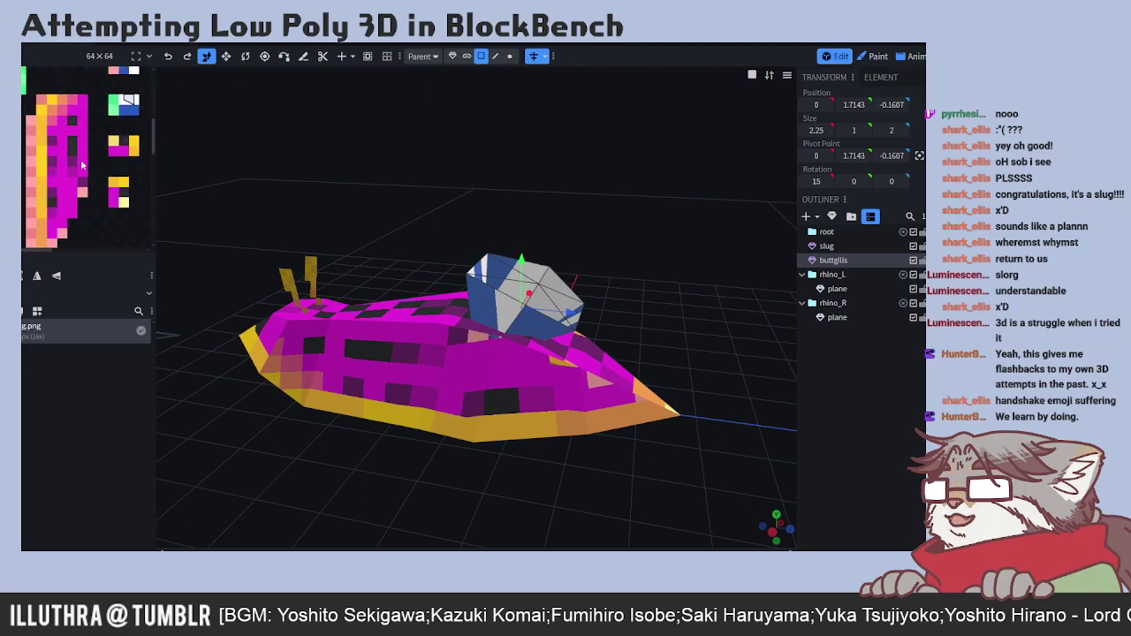
scroll(101, 130, up, 2)
click(78, 144)
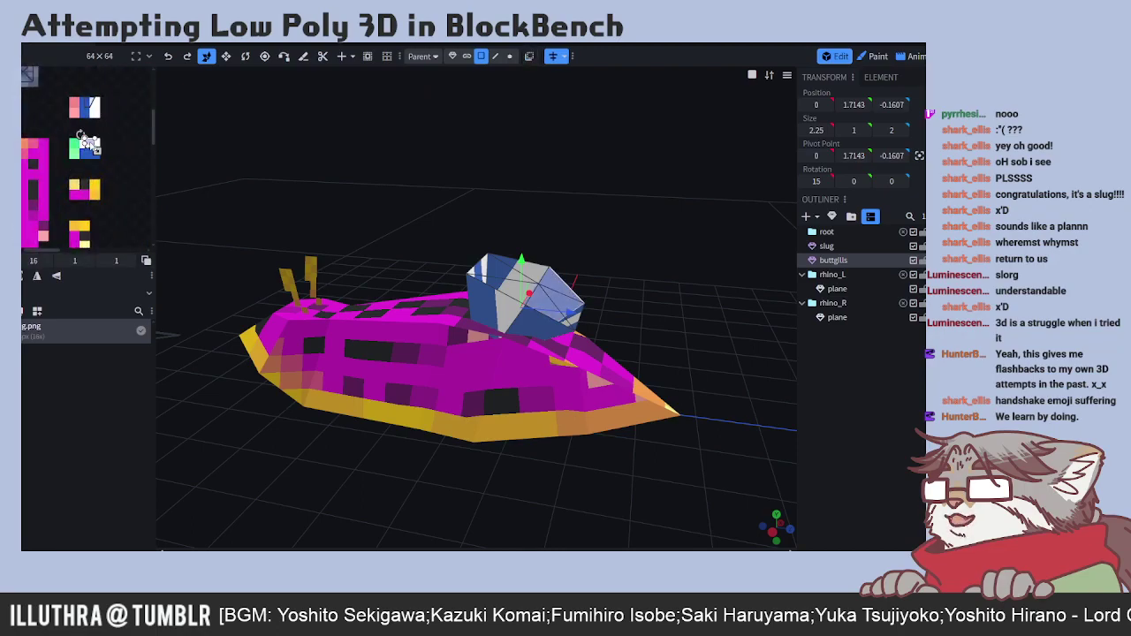
drag(85, 150, 98, 160)
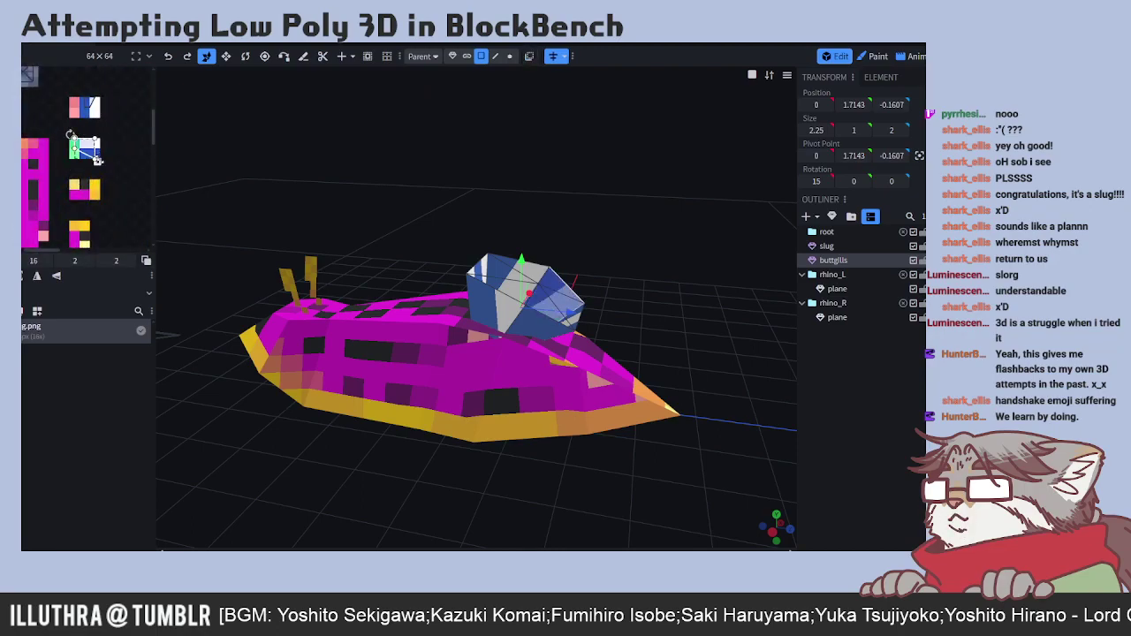
right_click(98, 160)
click(133, 283)
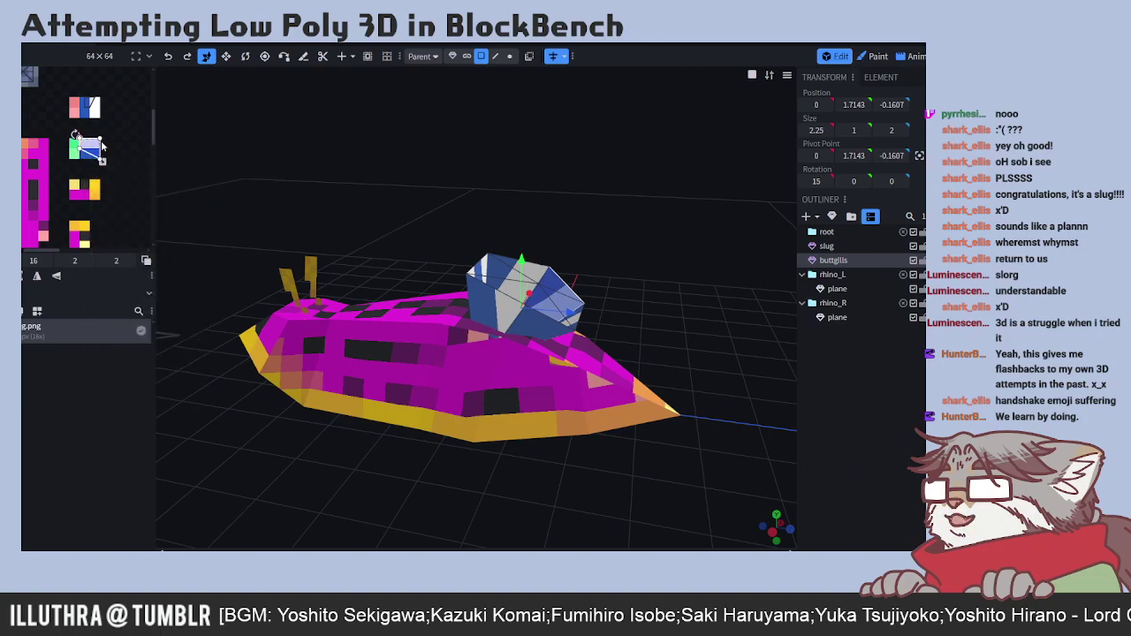
- Enlarge the buttgills UV on the horizontal pink-blue-white swatch to 2 by 2 and snap it to pixels
drag(104, 116, 75, 98)
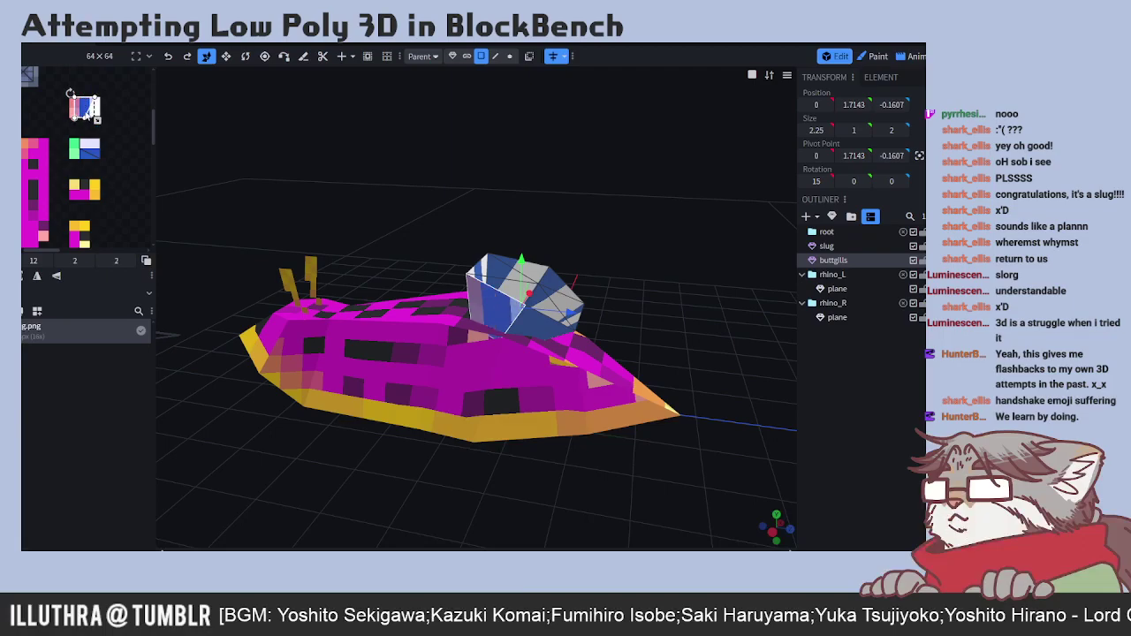
right_click(83, 109)
click(124, 241)
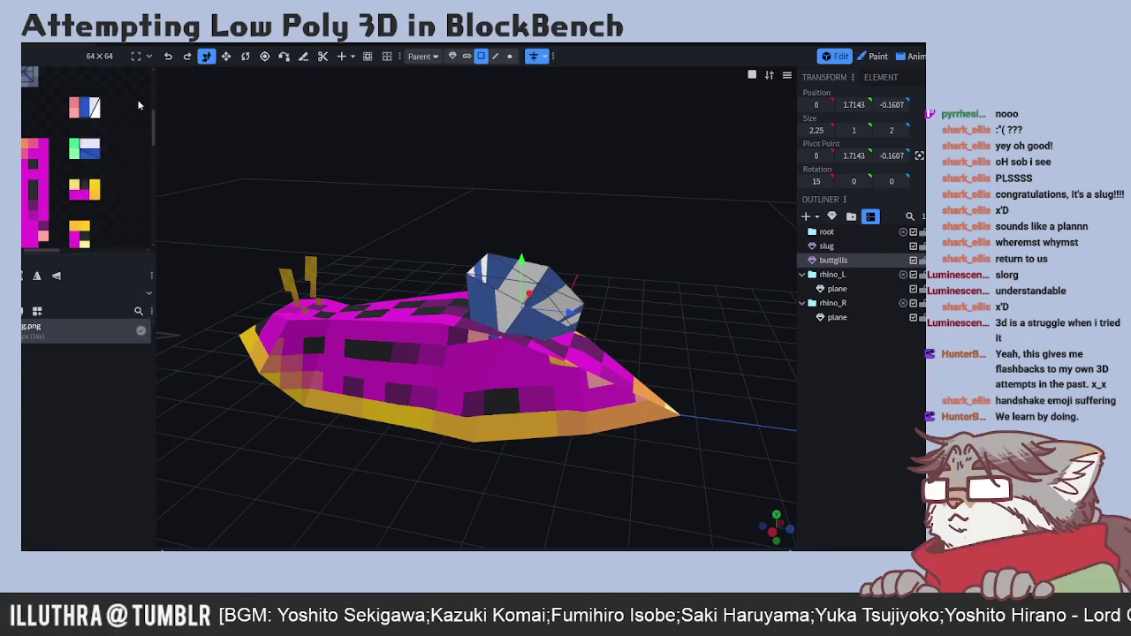
- Enlarge the buttgills UV on the vertical green-white-blue swatch over its white and blue pixels and snap it to pixels
scroll(106, 131, up, 2)
click(80, 153)
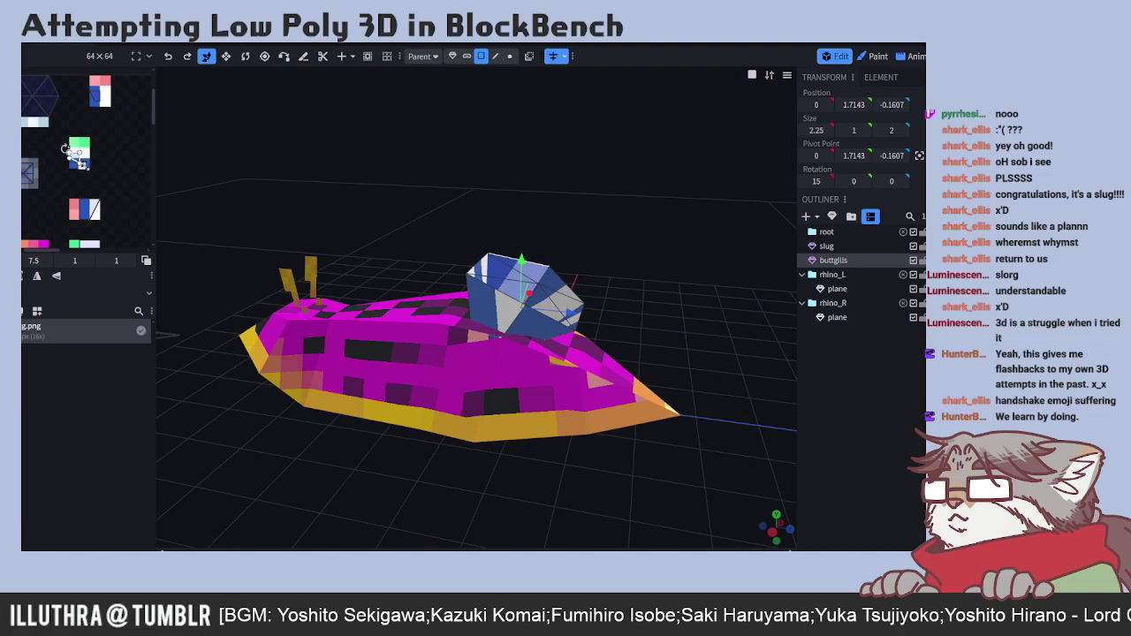
drag(88, 174, 91, 174)
right_click(77, 165)
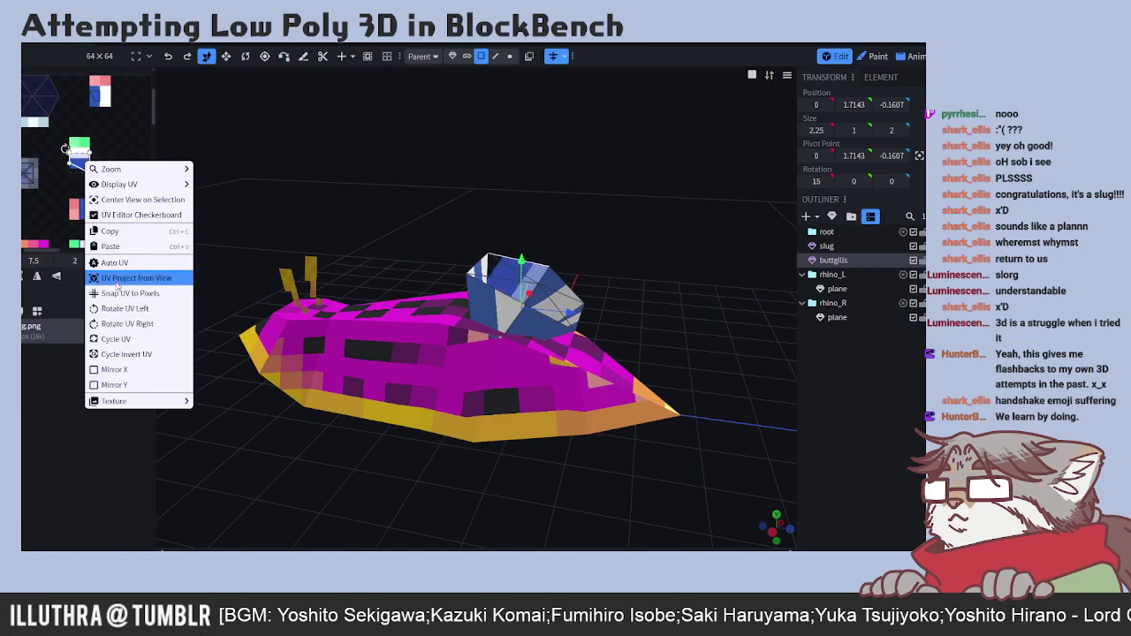
click(118, 295)
- Enlarge the buttgills UV on the upper pink-blue-white swatch to 2 by 2 and snap it to pixels
drag(89, 179, 79, 154)
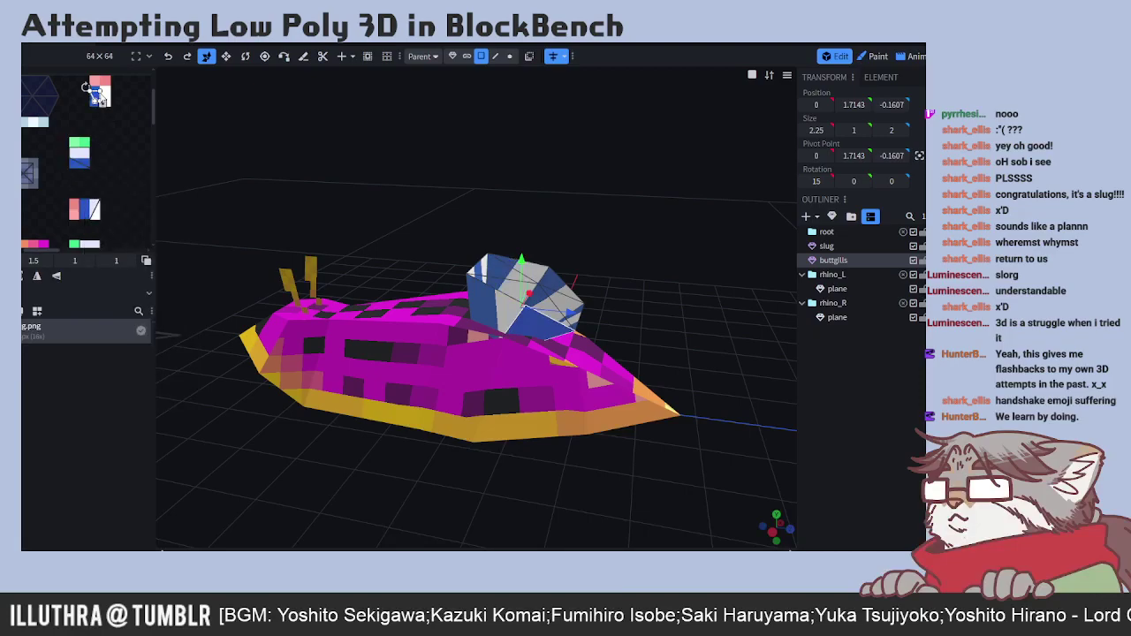
right_click(102, 100)
click(139, 228)
click(105, 103)
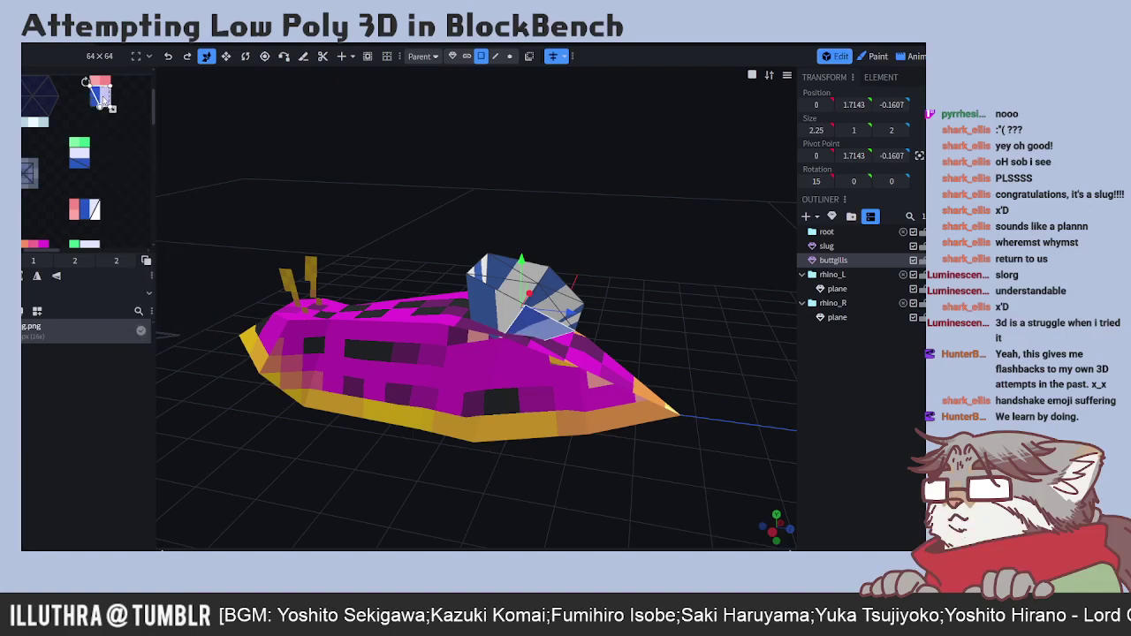
- Square off the buttgills' front-face UV by moving its lower corner point out to the white-blue-white swatch's corner
drag(710, 373, 662, 445)
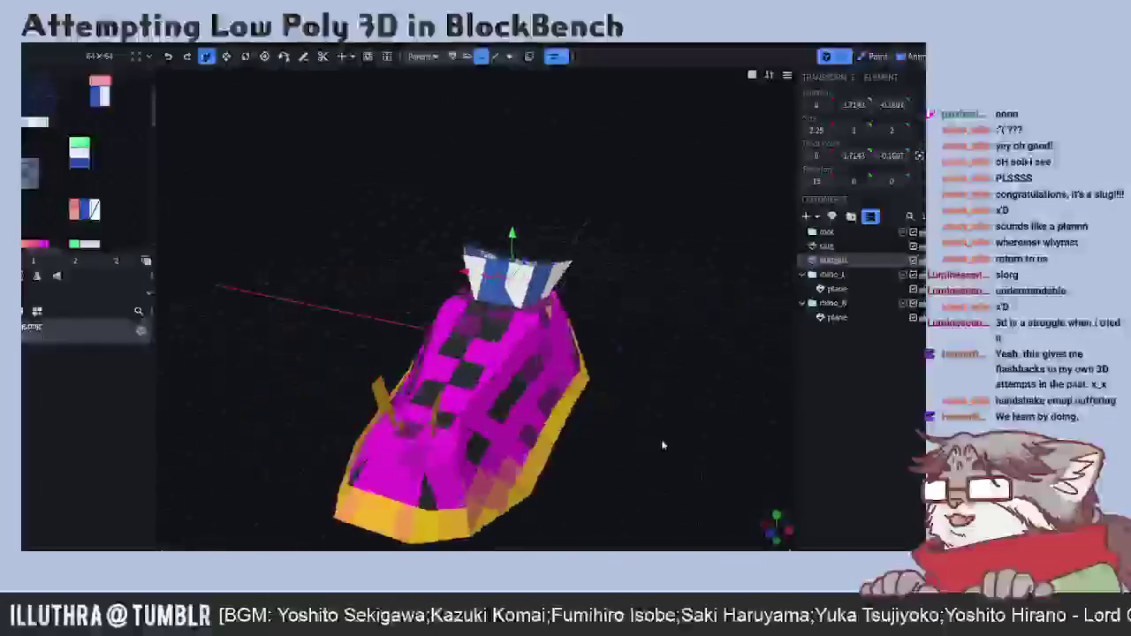
click(512, 272)
scroll(75, 188, down, 5)
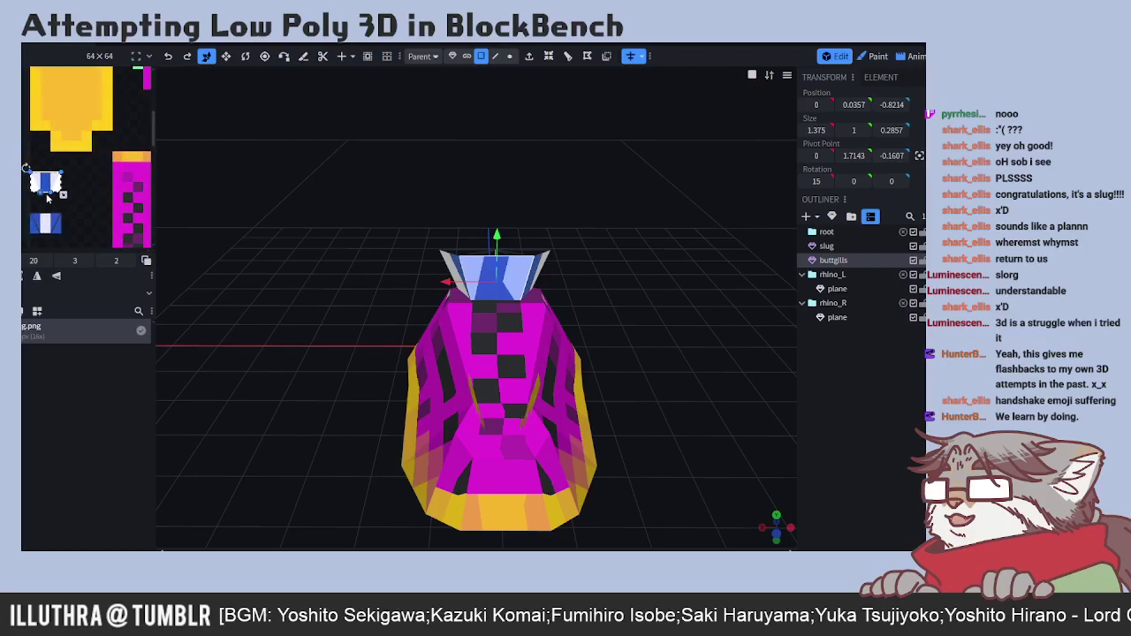
scroll(49, 198, up, 5)
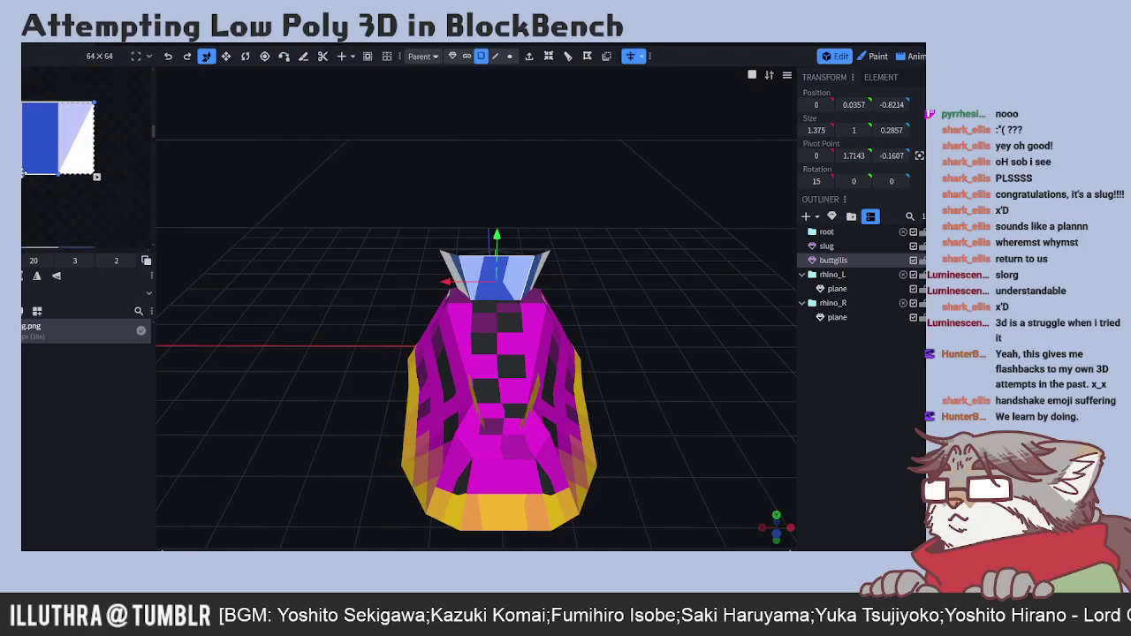
click(28, 164)
click(75, 137)
click(72, 165)
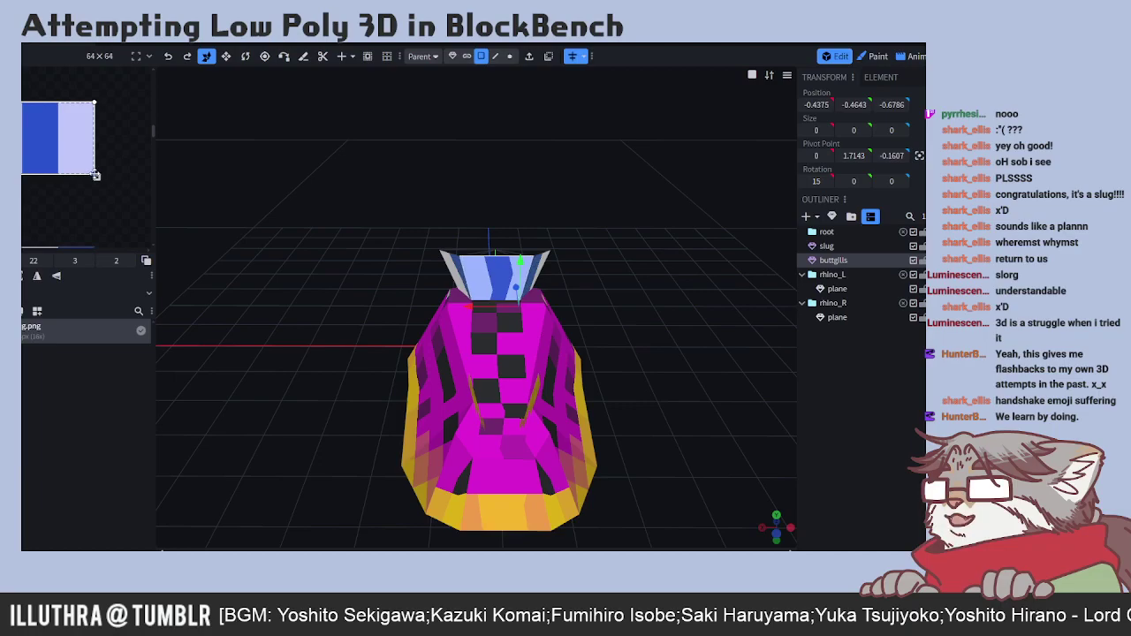
- Taper the buttgills' front-face UV by pulling its lower corner point inward to halfway across the white pixel
click(63, 178)
click(23, 175)
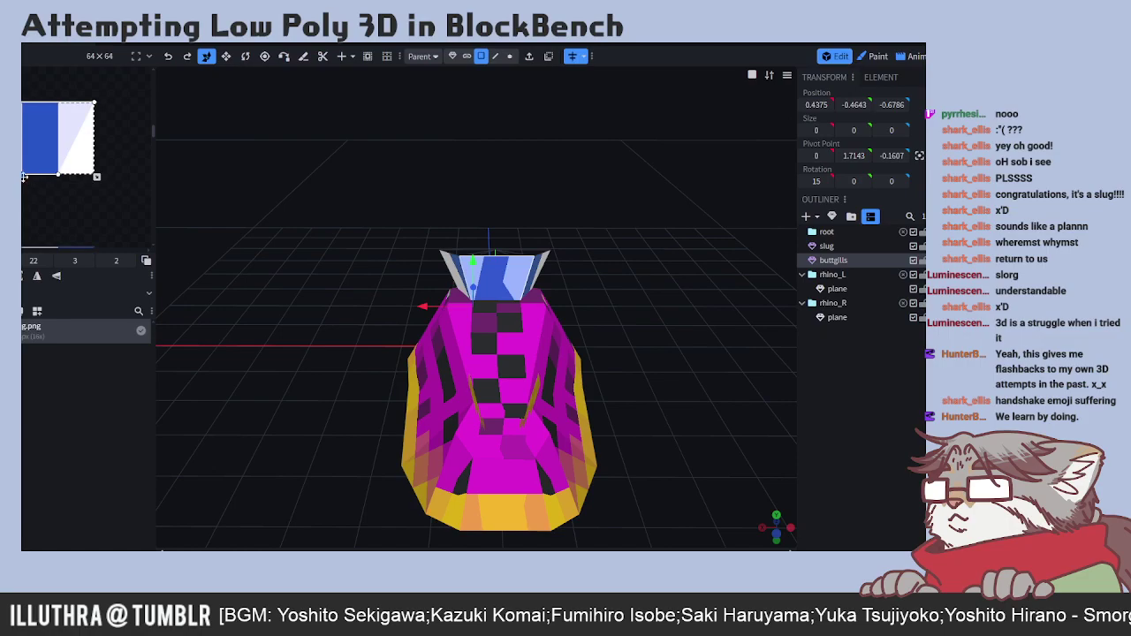
drag(23, 175, 95, 176)
click(74, 176)
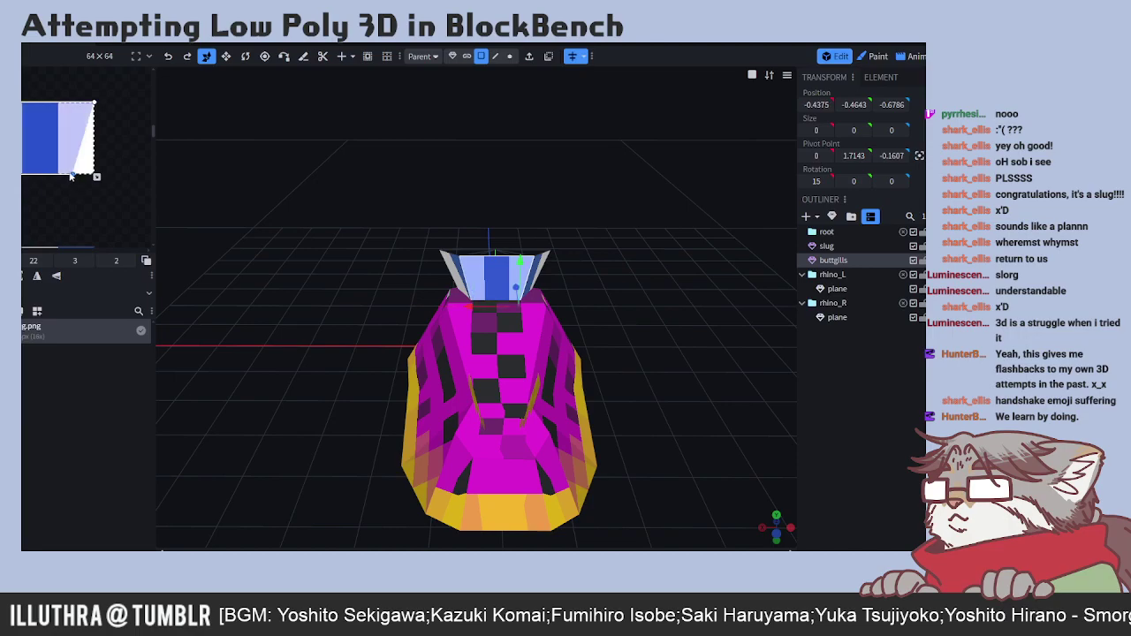
- Try to move the lower corner point of the rear-face UV on the white-and-blue swatch to halfway across the blue pixel
drag(295, 270, 594, 208)
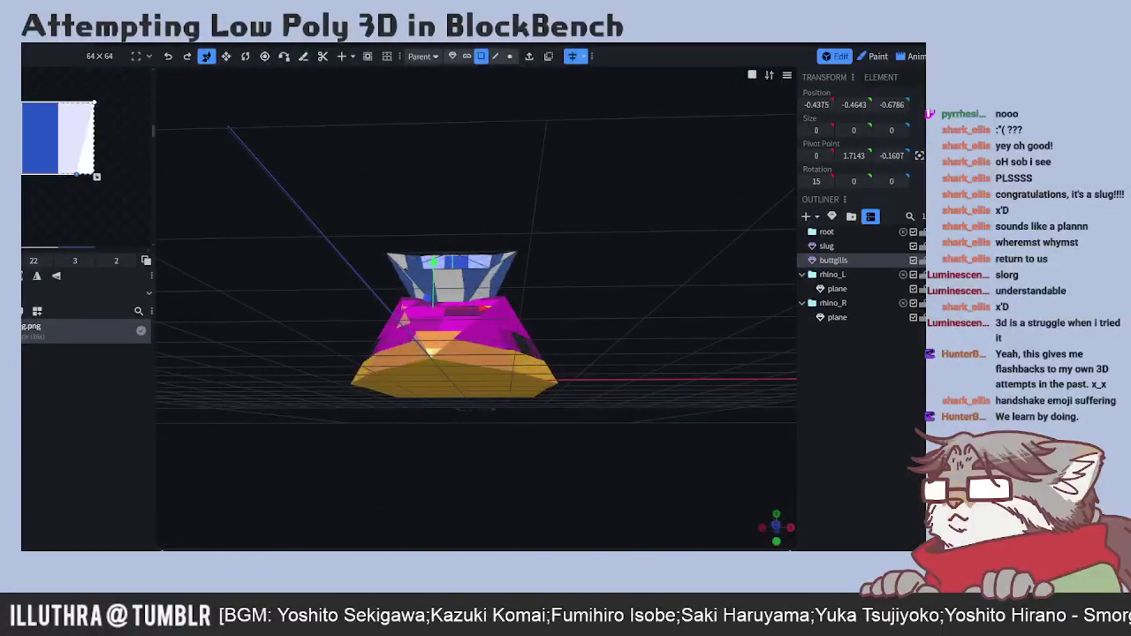
scroll(62, 205, down, 2)
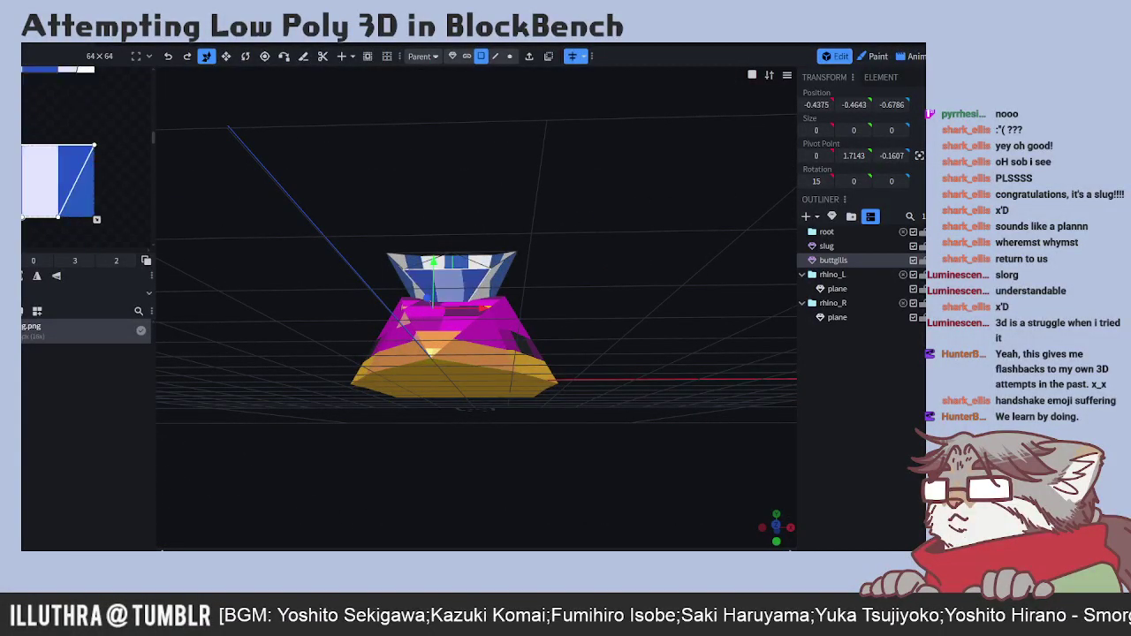
click(38, 200)
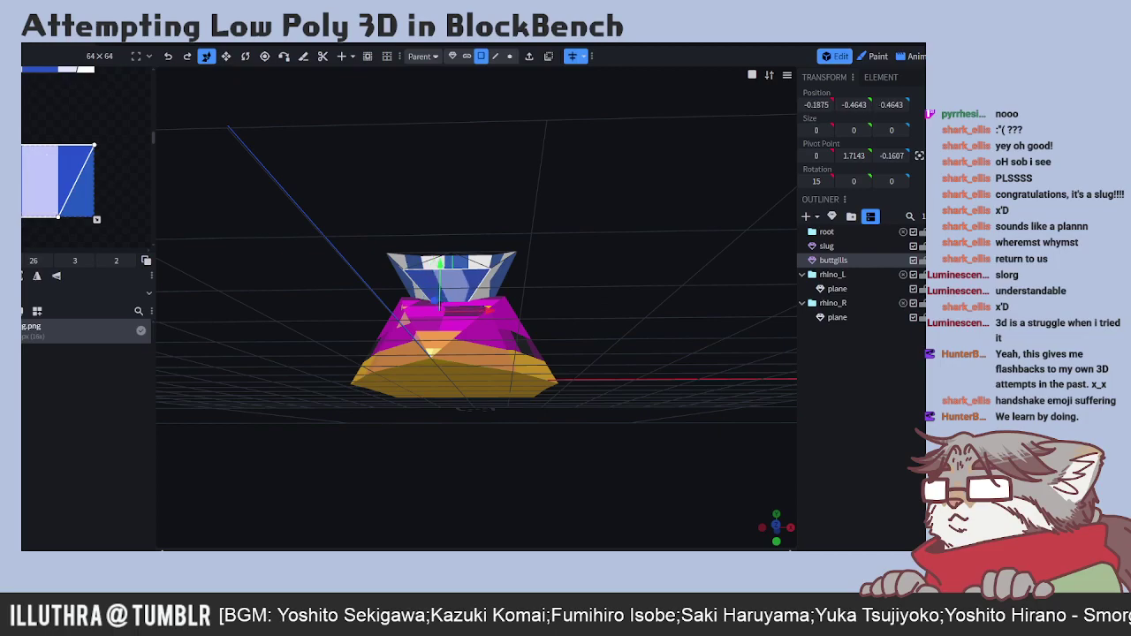
click(58, 219)
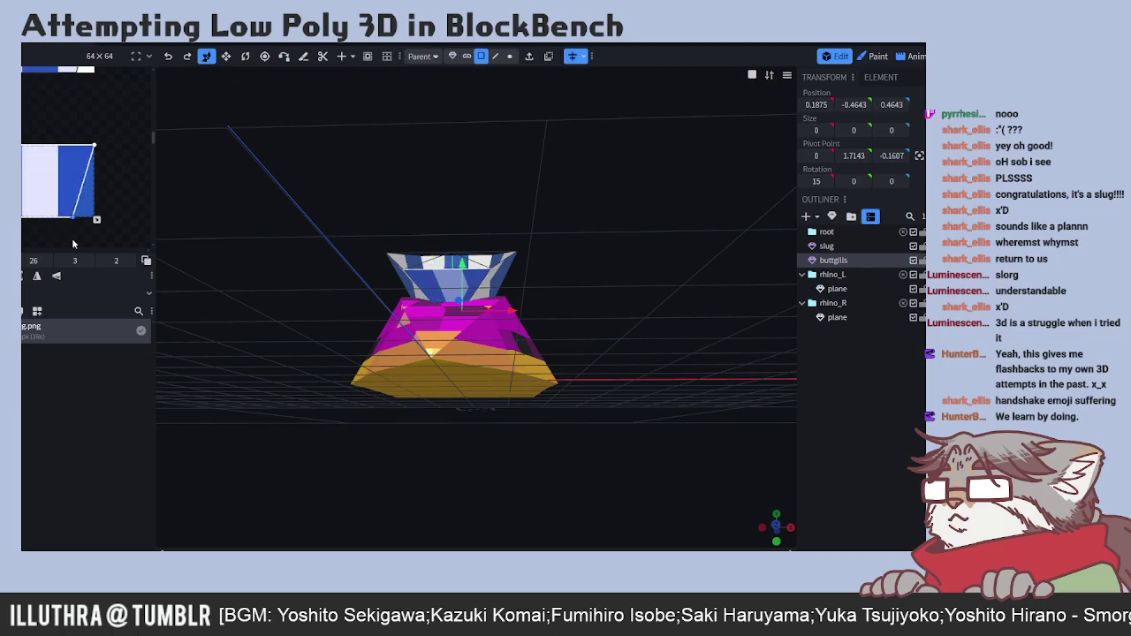
click(72, 238)
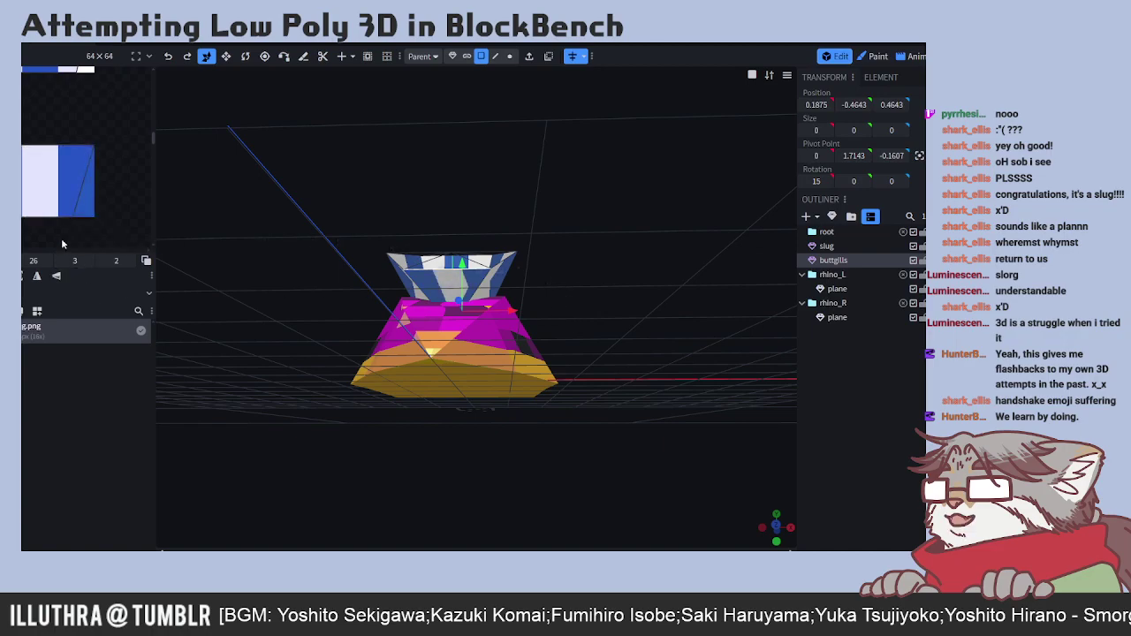
- Snap both lower corner points of the buttgills' rear-face UV on the white-and-blue swatch to pixels
click(75, 212)
drag(94, 216, 65, 217)
right_click(53, 190)
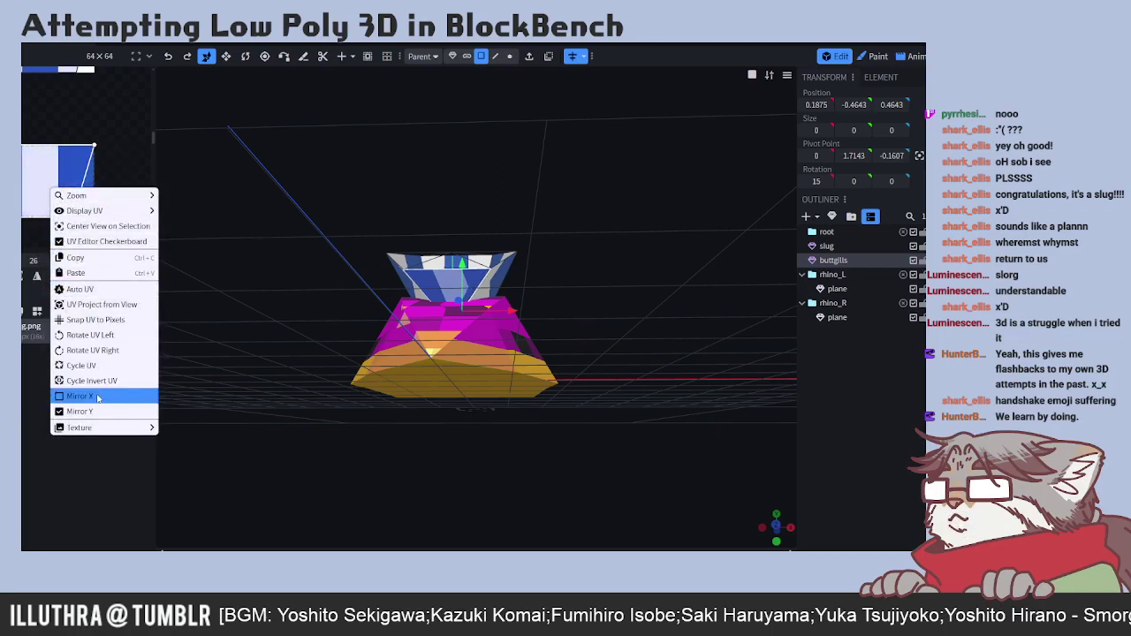
click(107, 320)
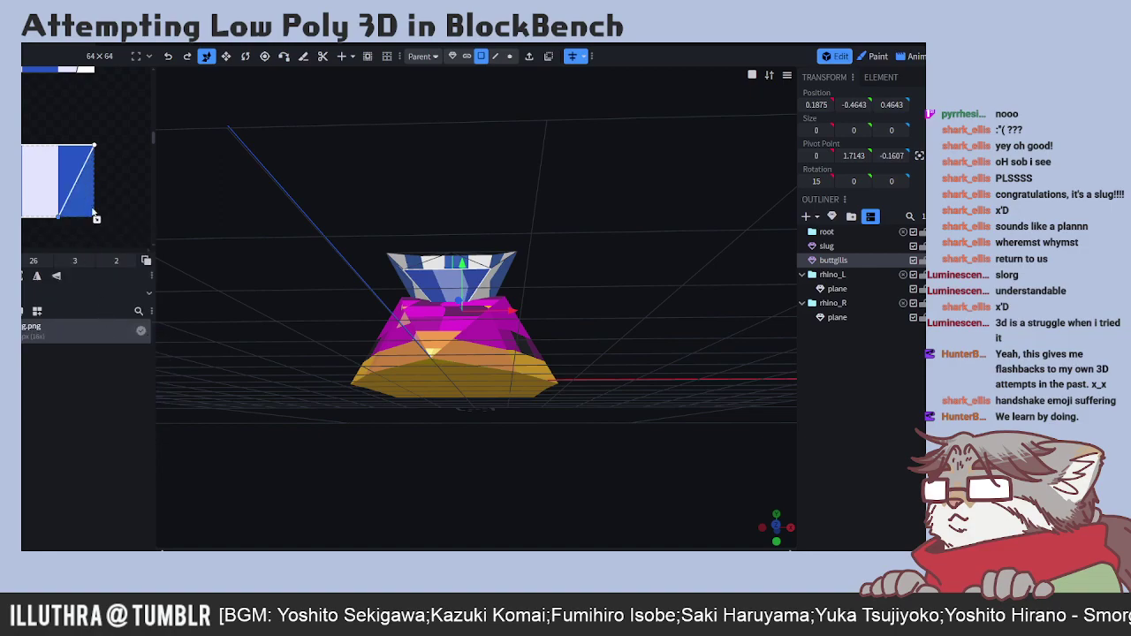
drag(75, 214, 22, 221)
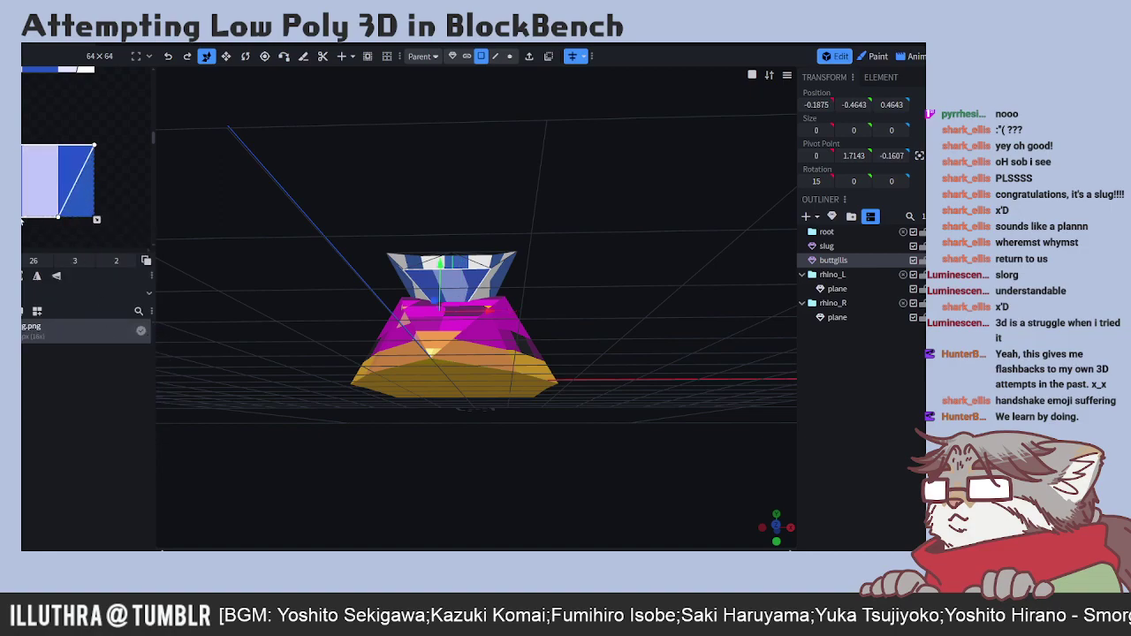
right_click(23, 219)
click(48, 304)
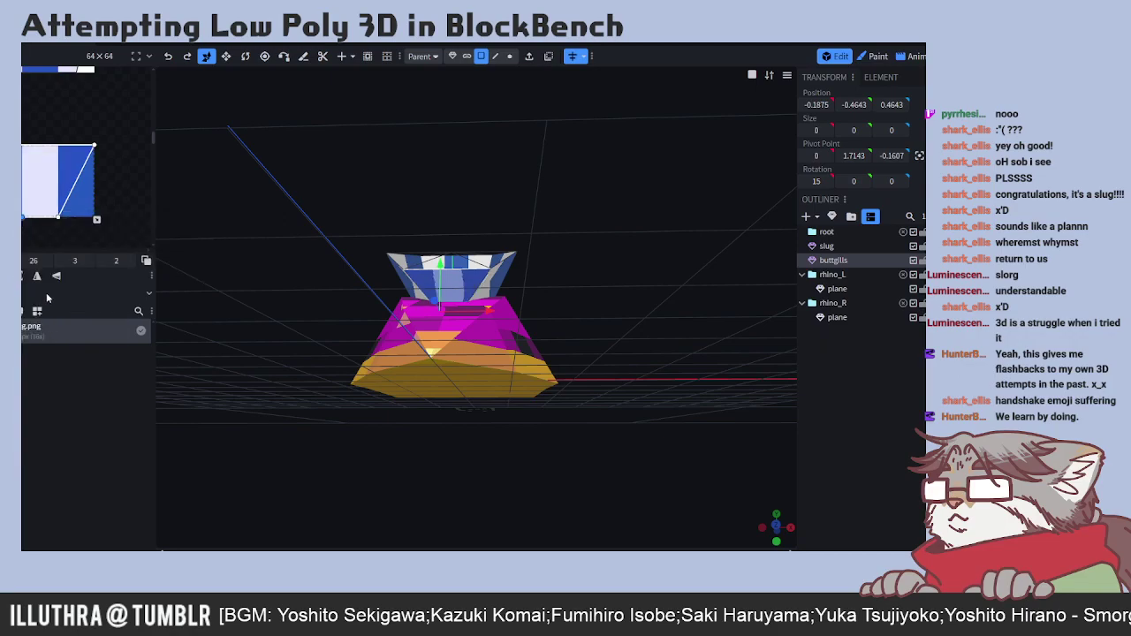
- Square off the side-face UV on the horizontal green-white-blue swatch by lowering its inner corner point to the blue pixels' lower corner
drag(504, 283, 414, 297)
scroll(548, 329, up, 3)
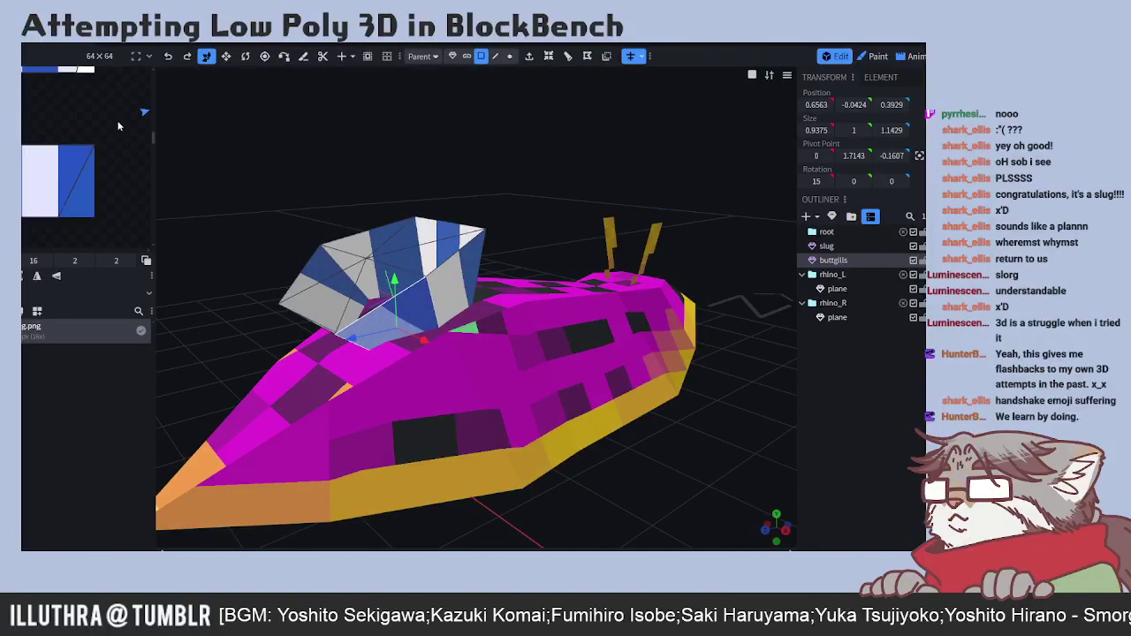
scroll(55, 143, up, 2)
scroll(96, 156, down, 3)
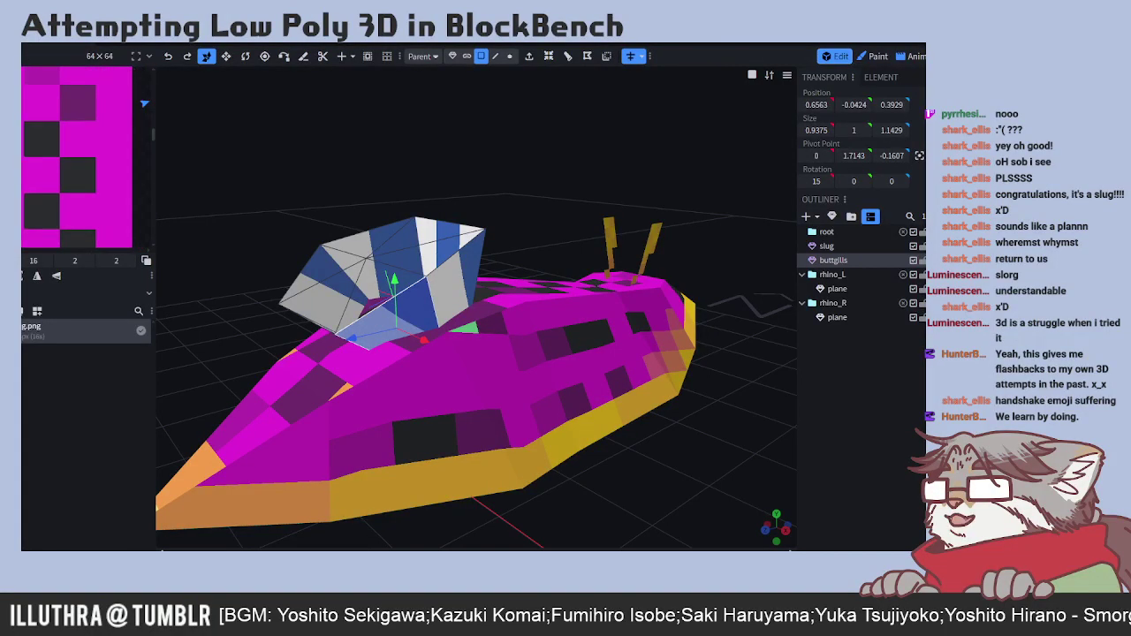
scroll(72, 153, up, 3)
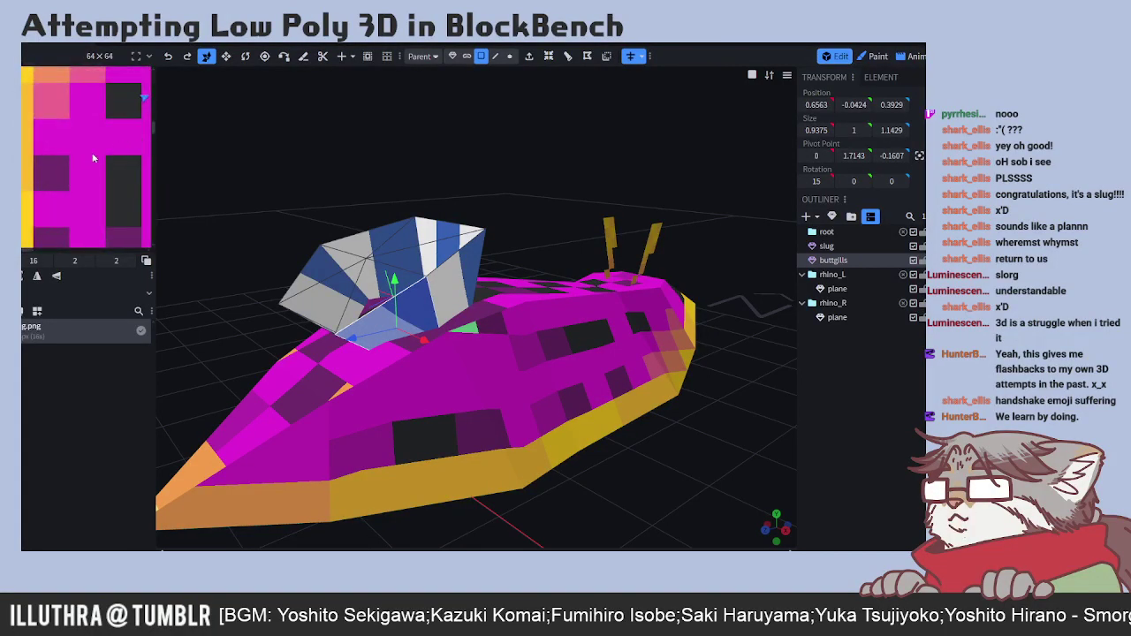
scroll(97, 177, down, 2)
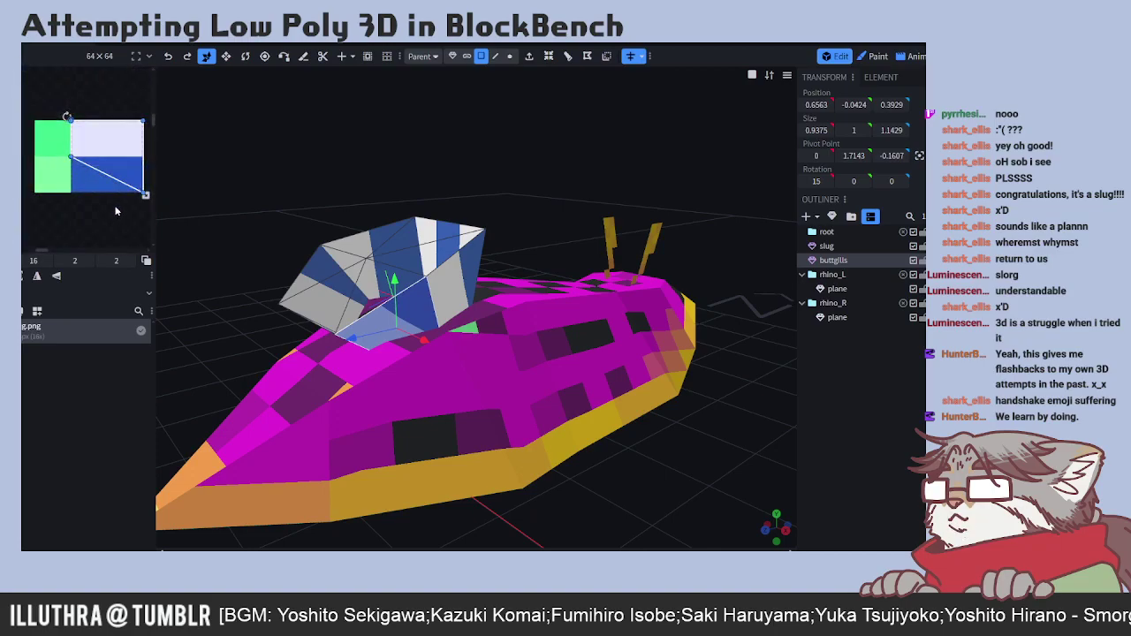
middle_drag(114, 203, 110, 185)
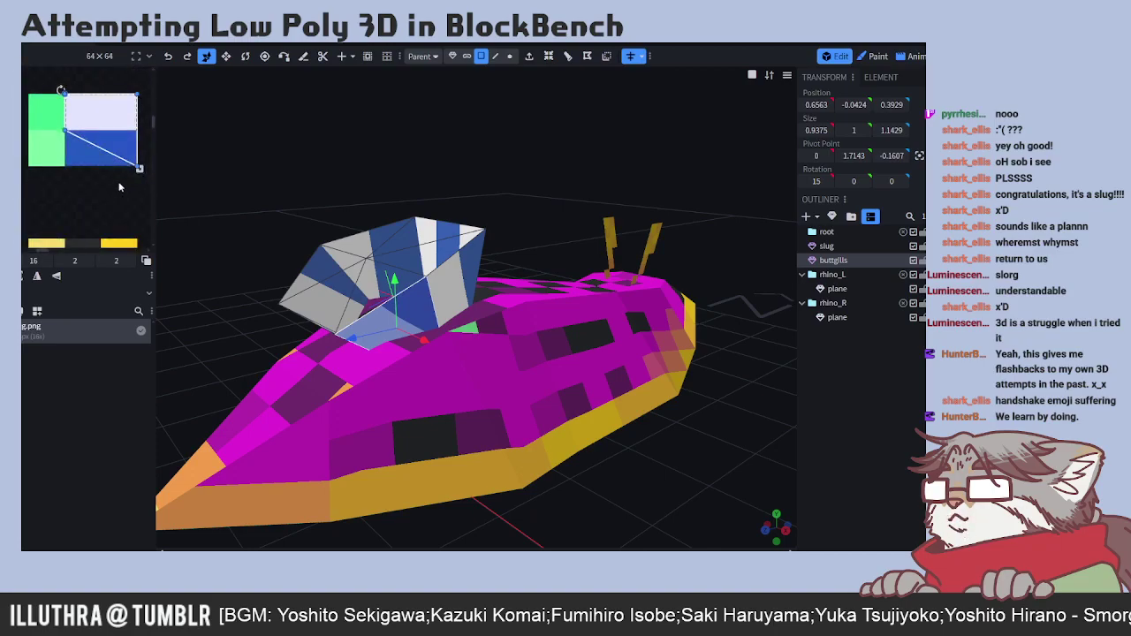
mouse_move(66, 120)
mouse_down()
mouse_move(66, 157)
mouse_move(64, 130)
mouse_up()
click(449, 331)
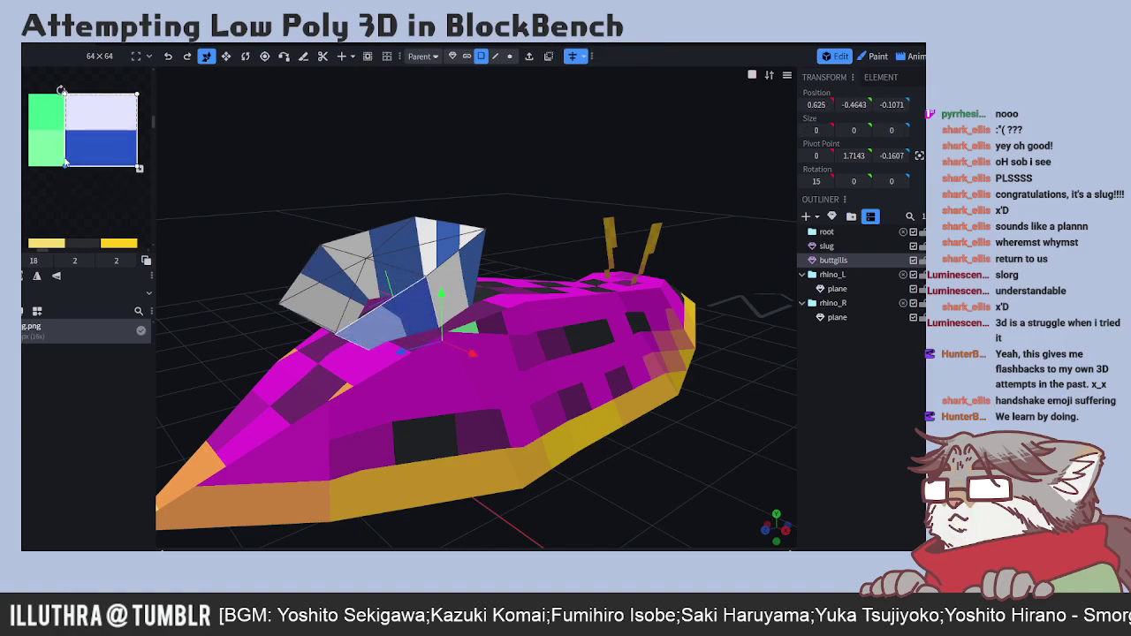
- Widen the side-face UV on the horizontal green-white-blue swatch to 3 by 2 by moving two corner points over the green pixels
drag(549, 260, 533, 243)
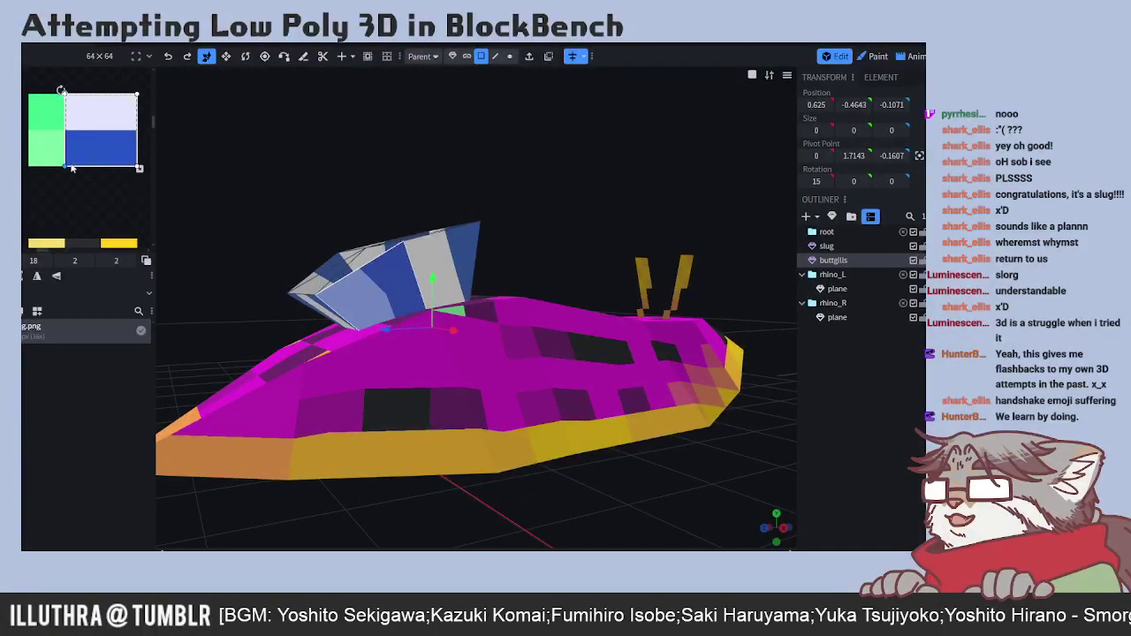
drag(65, 166, 29, 166)
drag(65, 93, 27, 91)
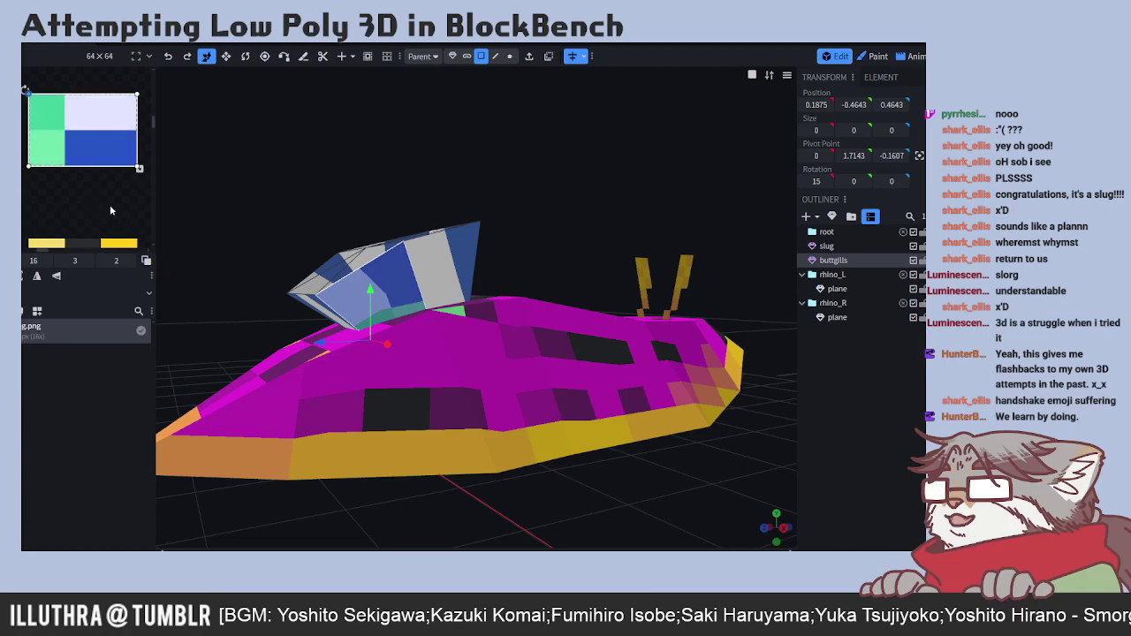
- Widen the UV on the horizontal pink-blue-white swatch to 3 by 2 by moving its corner points over the pink pixels
scroll(110, 208, down, 5)
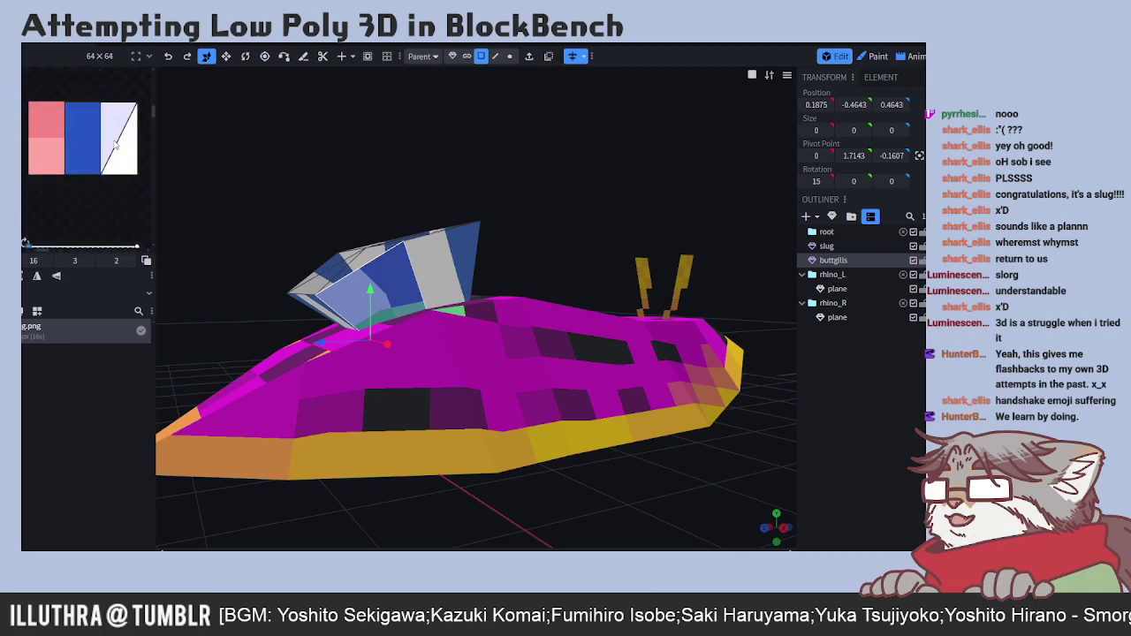
click(74, 130)
drag(61, 98, 51, 173)
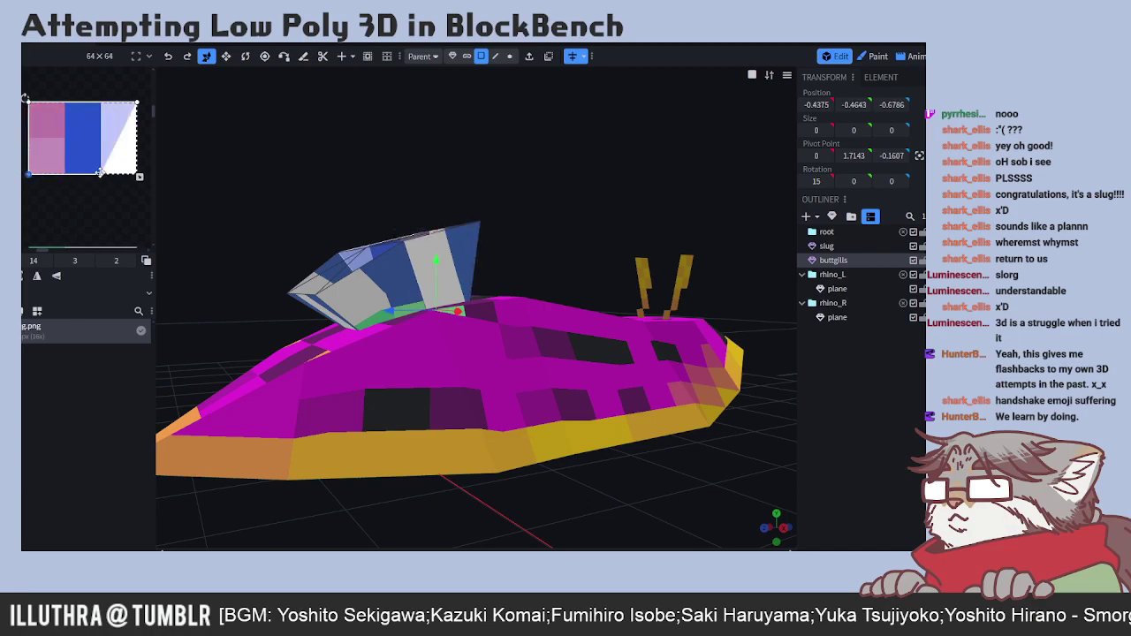
click(104, 94)
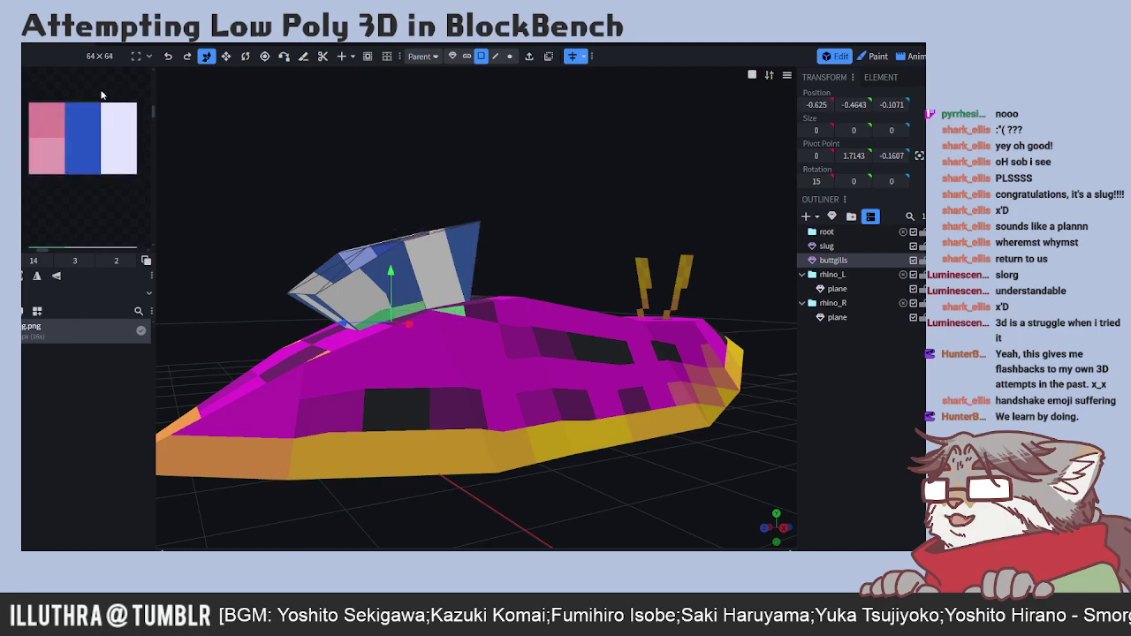
- Extend the UV on the vertical green-white-blue swatch over its green pixels to 2 by 3 and square off its blue corner
middle_drag(92, 101, 99, 179)
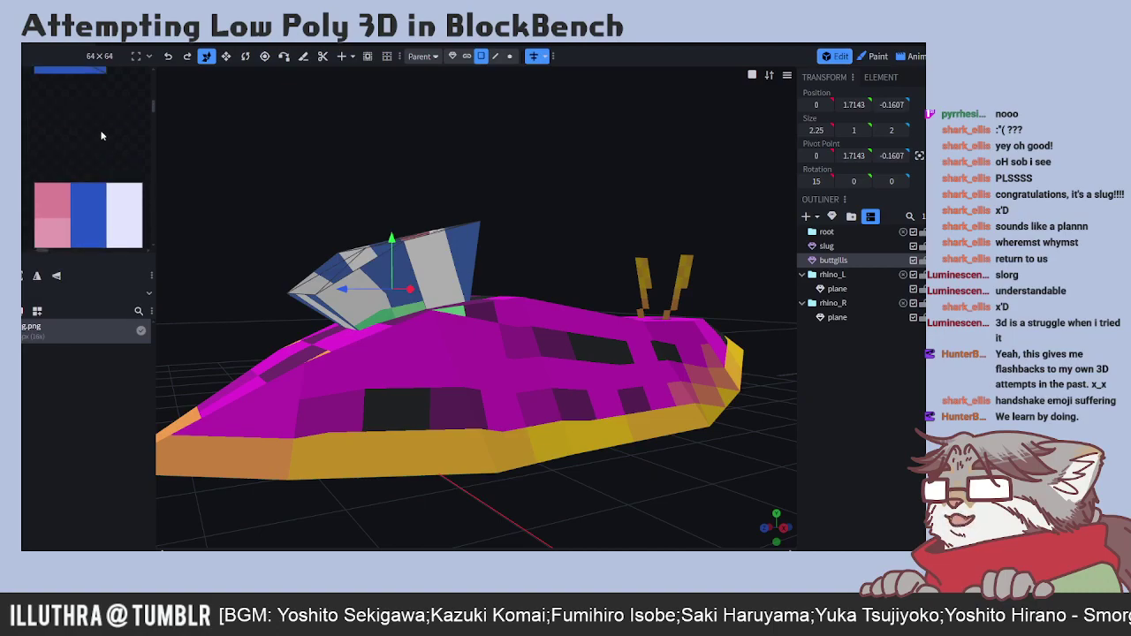
middle_drag(103, 132, 101, 202)
middle_drag(104, 158, 98, 224)
click(434, 273)
drag(27, 143, 26, 104)
drag(99, 142, 99, 104)
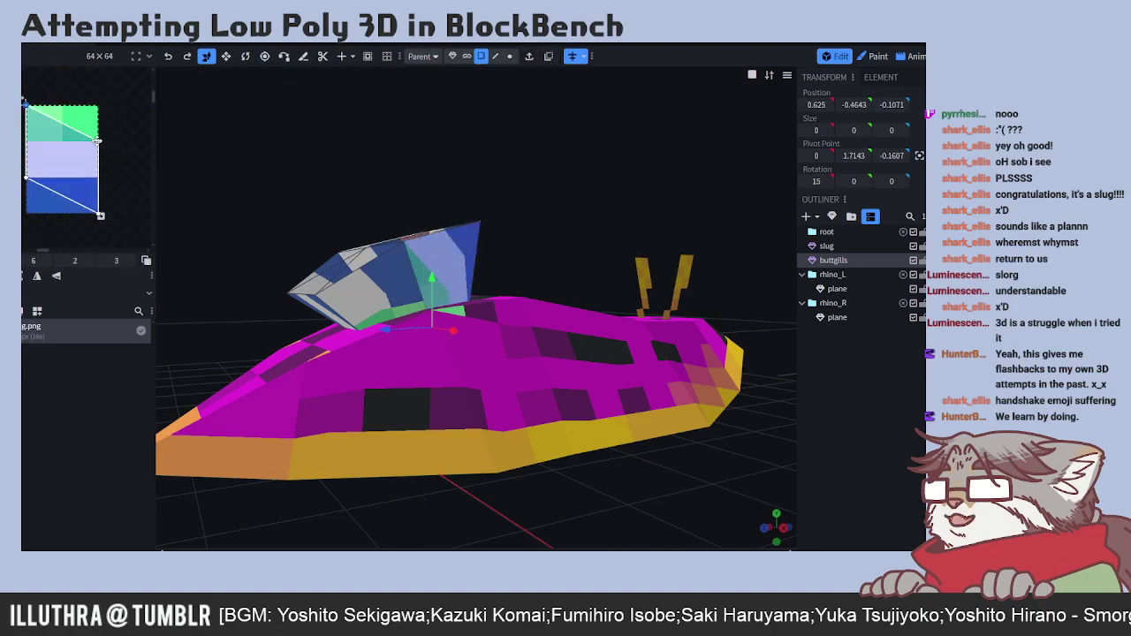
drag(27, 178, 26, 214)
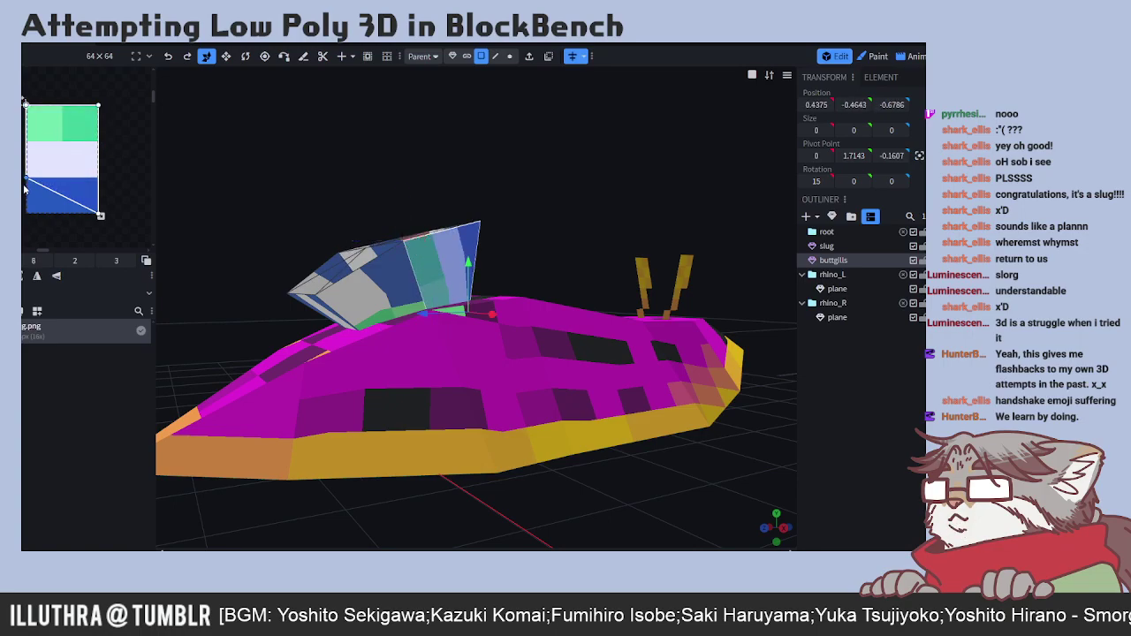
click(128, 155)
- Try shifting the outer lower and upper corner points of the vertical green-white-blue swatch's UV and return them to the swatch corners
mouse_move(127, 106)
middle_down()
mouse_move(116, 198)
mouse_move(112, 118)
middle_up()
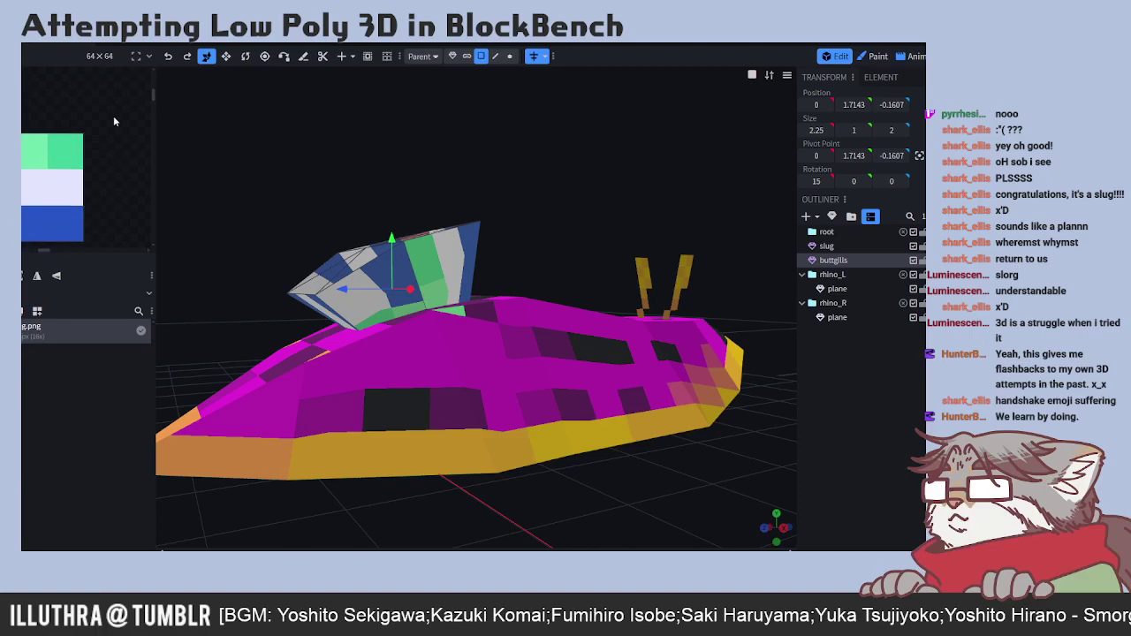
drag(528, 275, 504, 293)
click(89, 227)
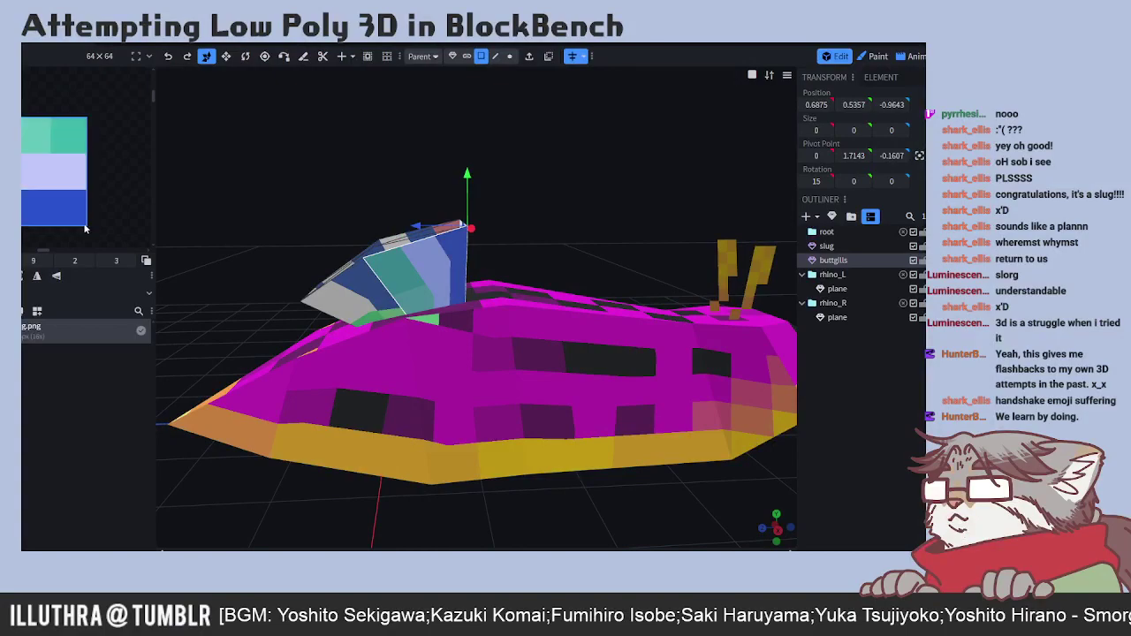
mouse_move(89, 227)
mouse_down()
mouse_move(89, 213)
mouse_move(89, 227)
mouse_up()
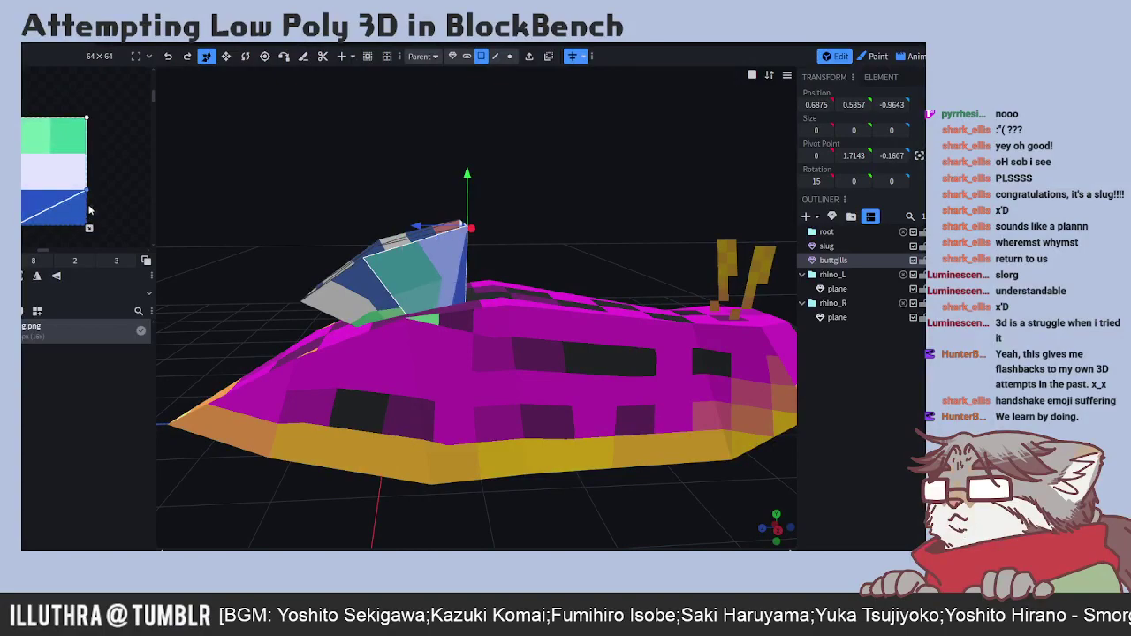
click(87, 118)
drag(86, 119, 50, 118)
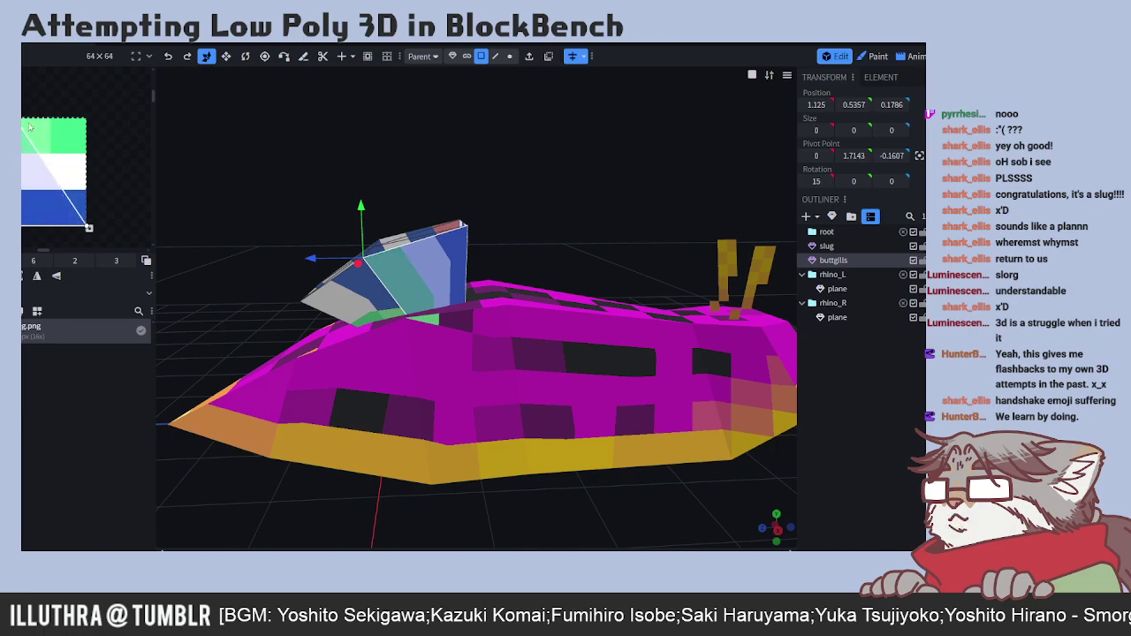
mouse_move(55, 126)
mouse_down()
mouse_move(59, 150)
mouse_move(75, 139)
mouse_up()
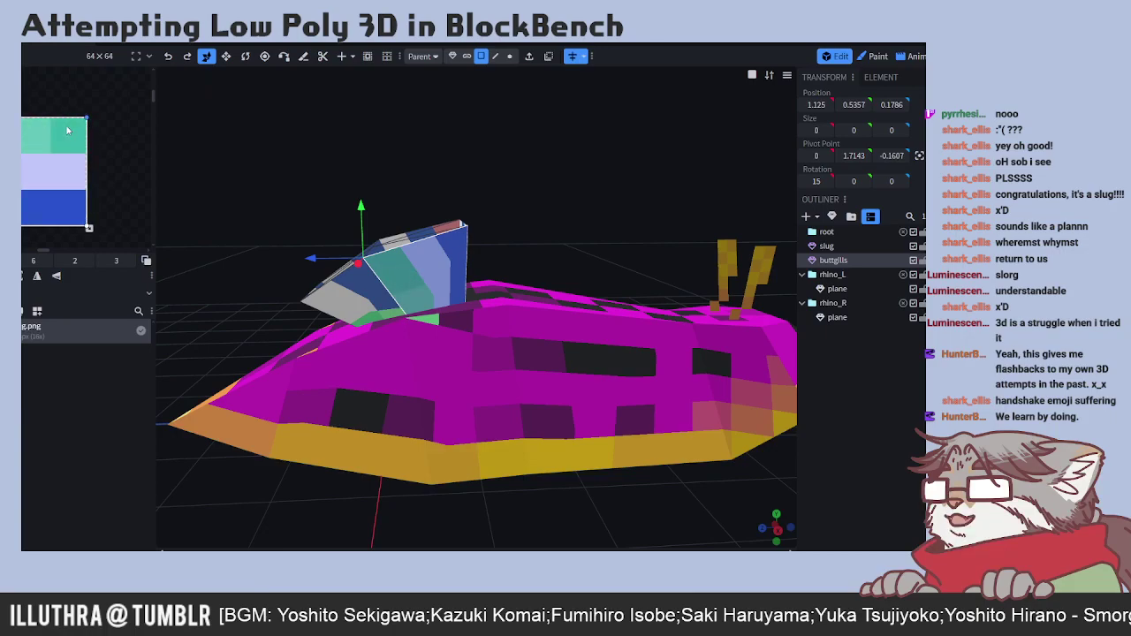
- Pull the vertical green-white-blue swatch's other green corner point inward and down into the white pixels
click(22, 122)
drag(22, 122, 36, 164)
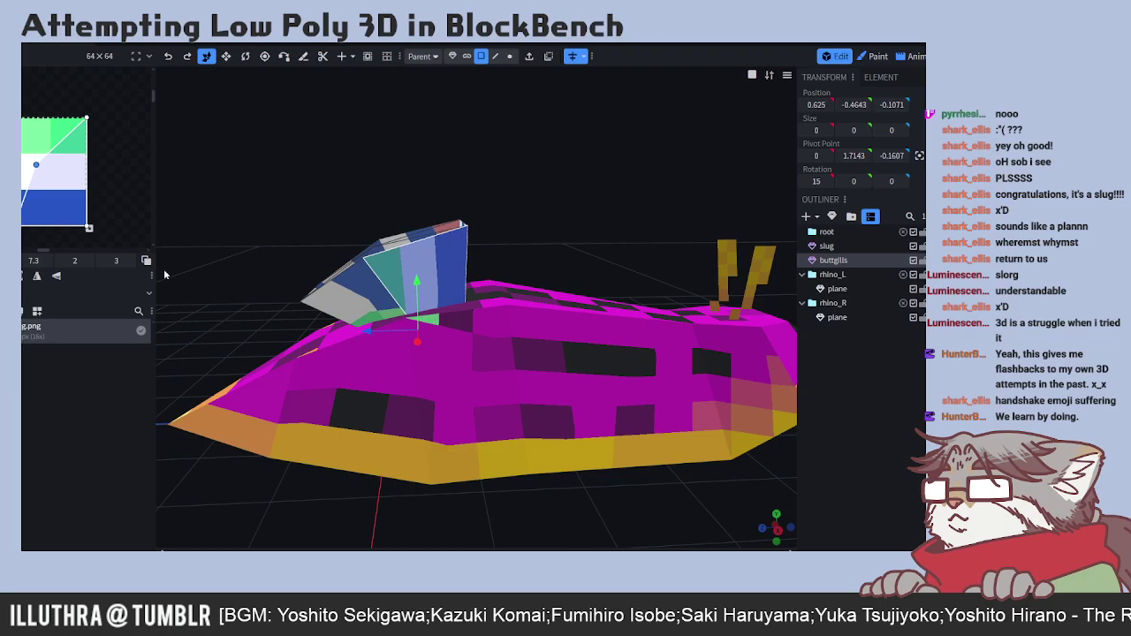
click(115, 206)
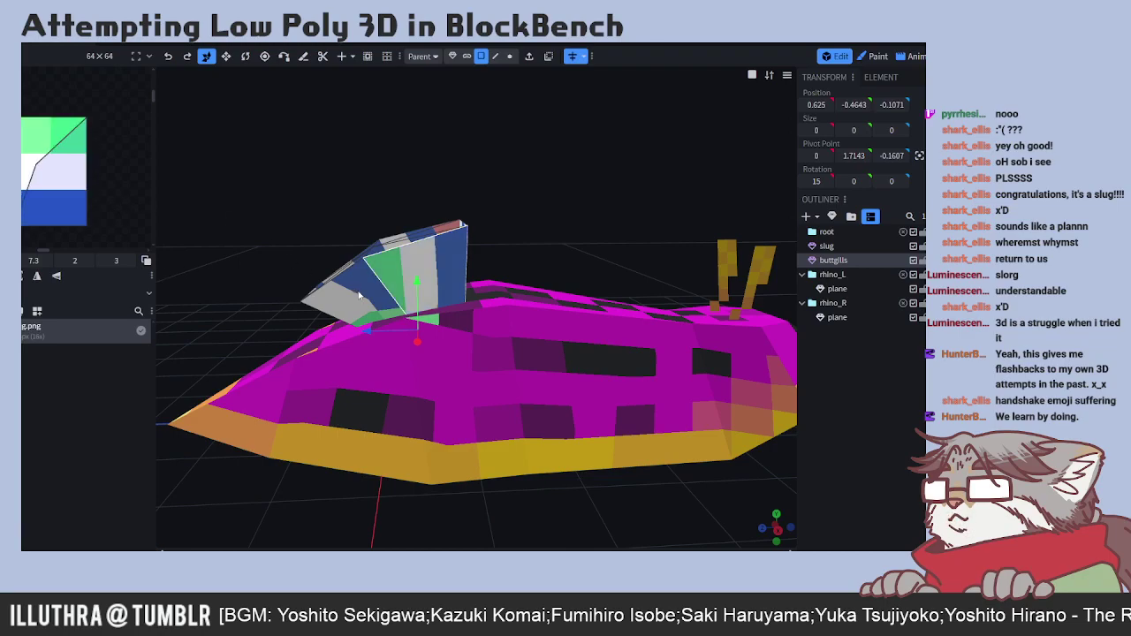
- Select the rear side gill face and pull its lower blue-side UV corner point below the horizontal green-white-blue swatch, extending the UV to 3 by 3
click(359, 293)
scroll(97, 230, down, 3)
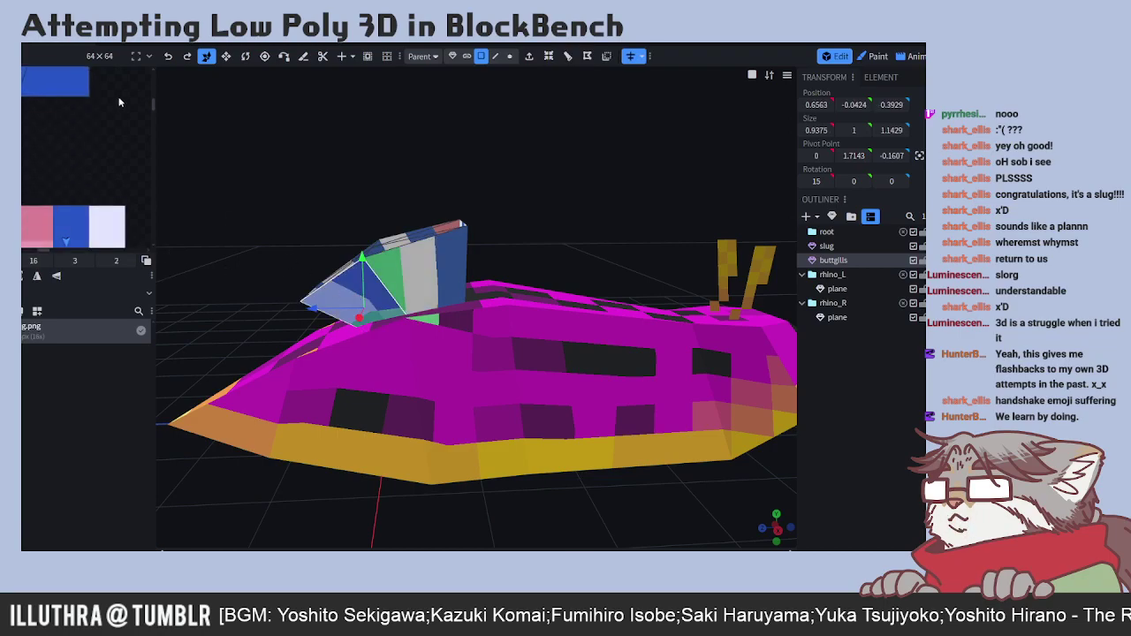
scroll(83, 223, down, 3)
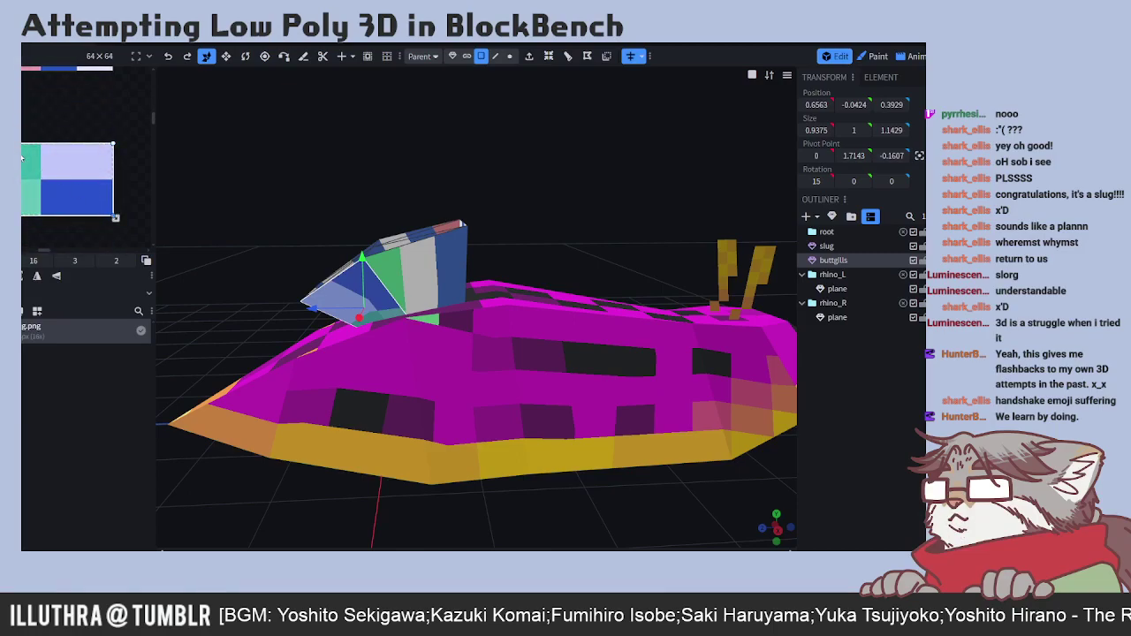
click(369, 343)
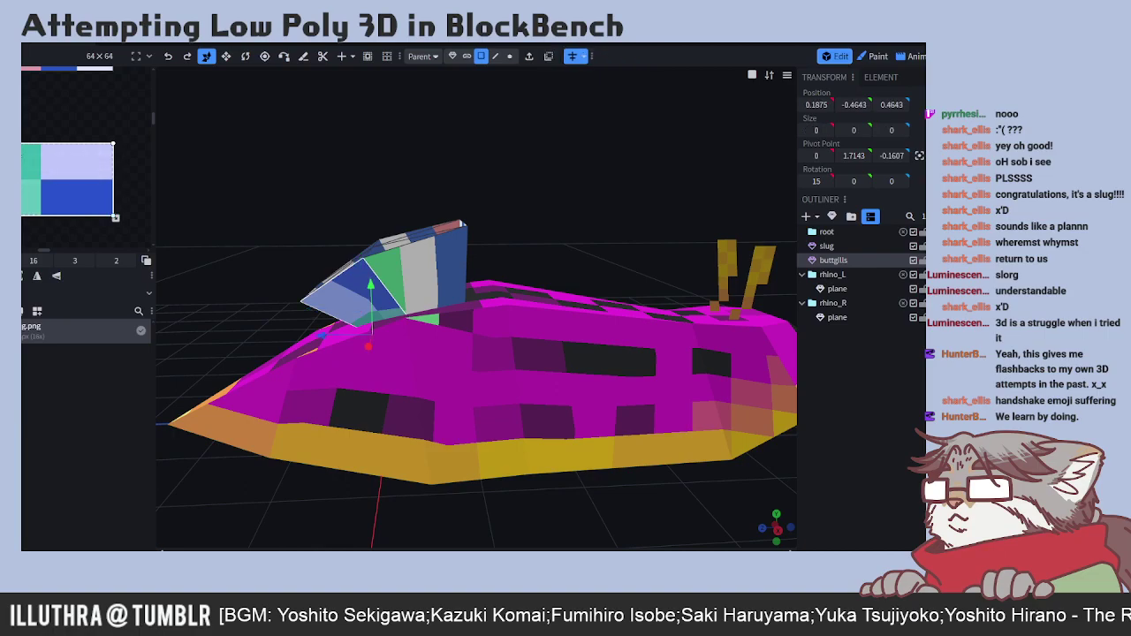
click(114, 216)
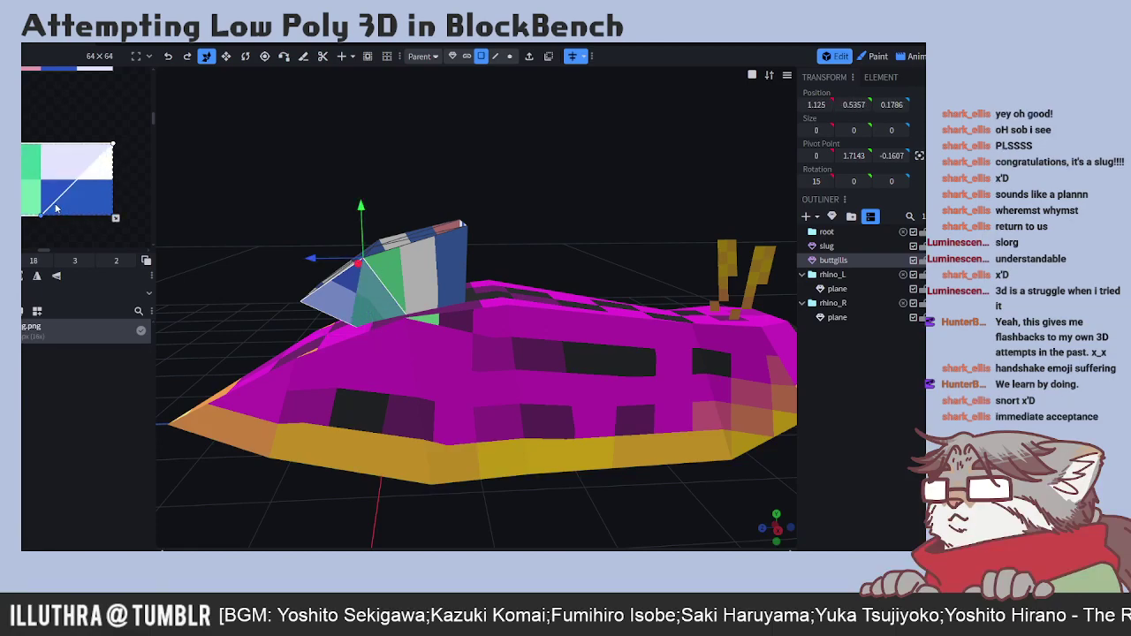
drag(56, 209, 72, 256)
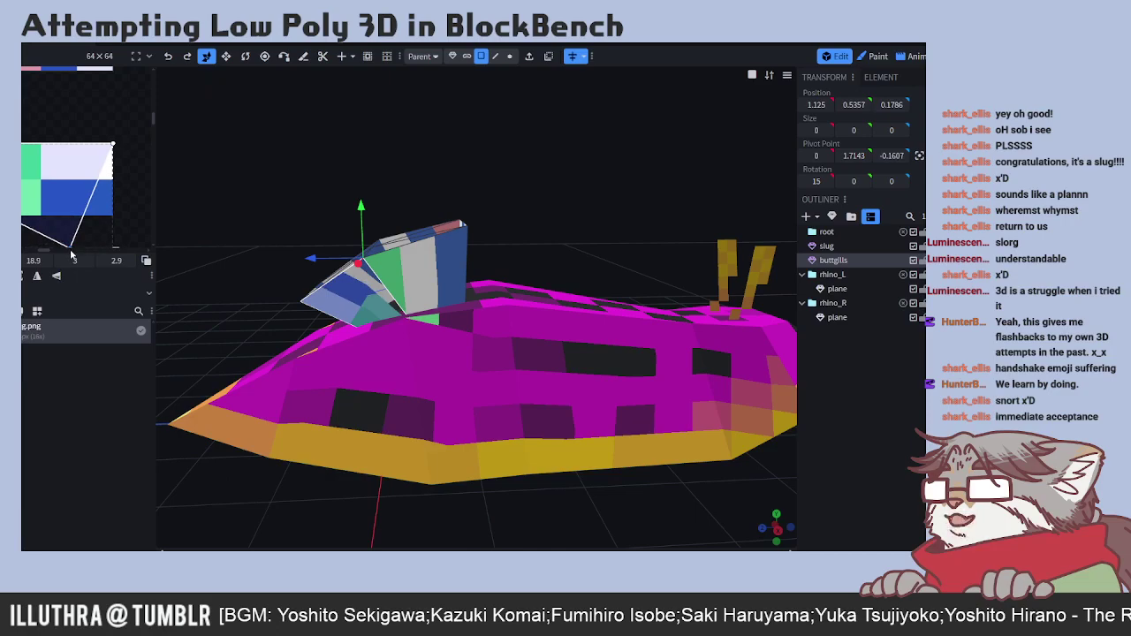
drag(70, 255, 66, 257)
drag(66, 256, 68, 251)
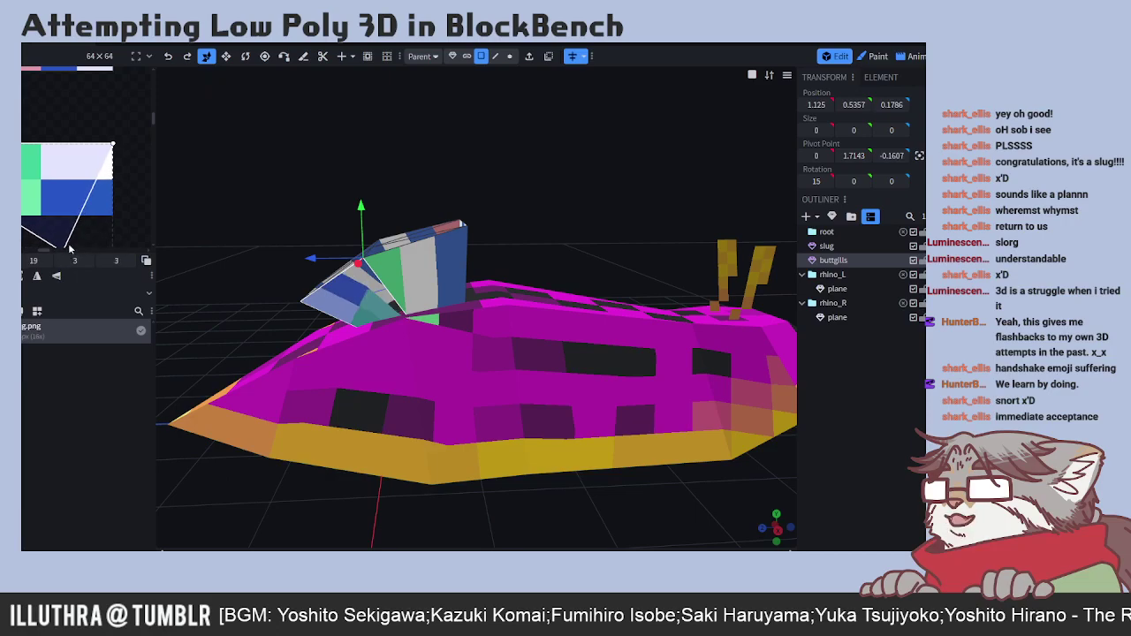
- Snap the buttgills UVs to pixels
click(122, 231)
right_click(61, 228)
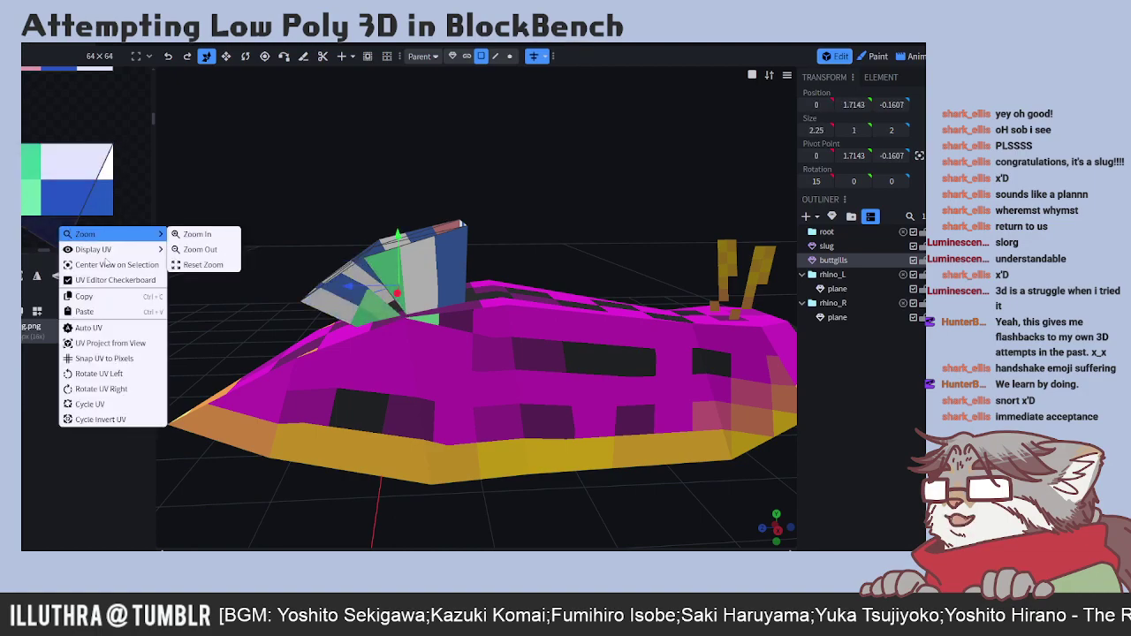
click(105, 358)
scroll(131, 232, down, 2)
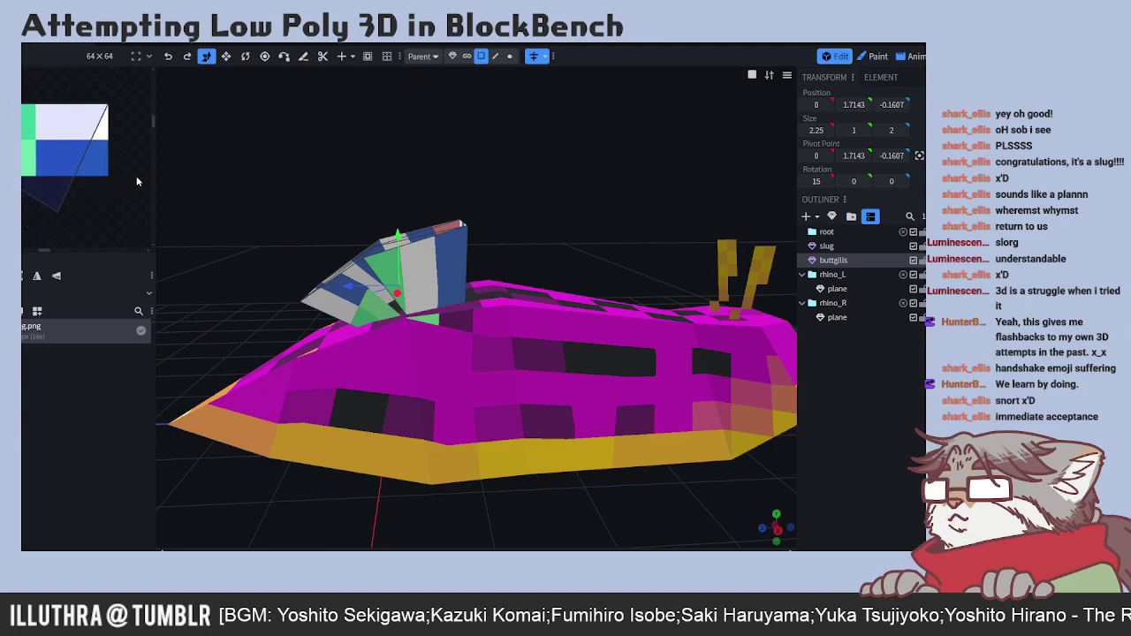
click(302, 57)
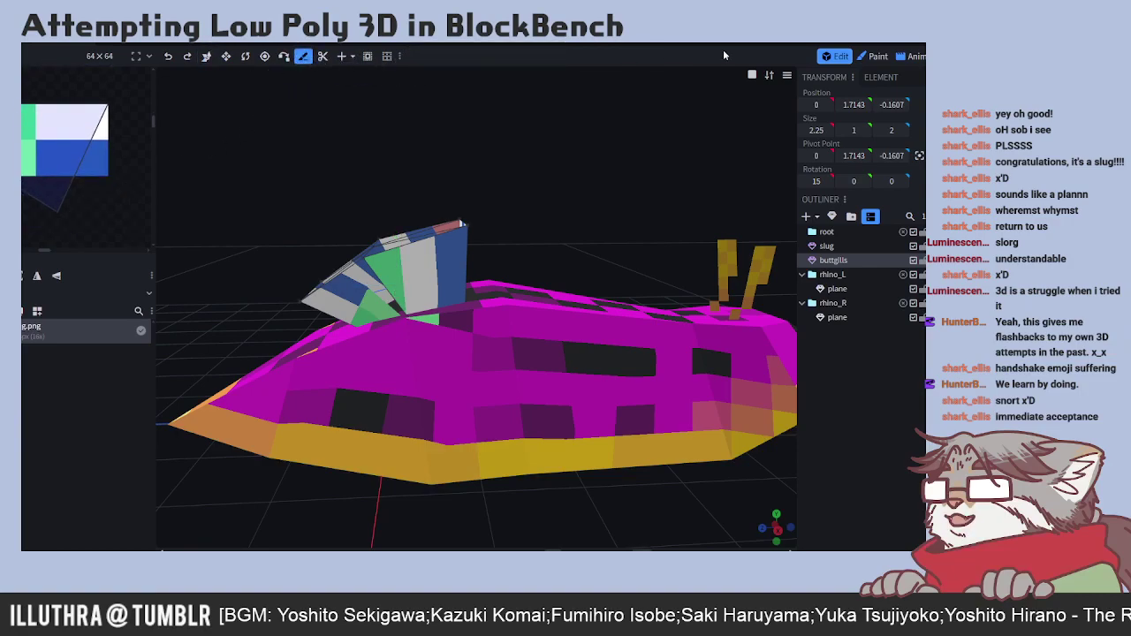
- Paint the three-pixel row directly below the green-white-blue swatch with the swatch's darker green, #43e88d
click(877, 56)
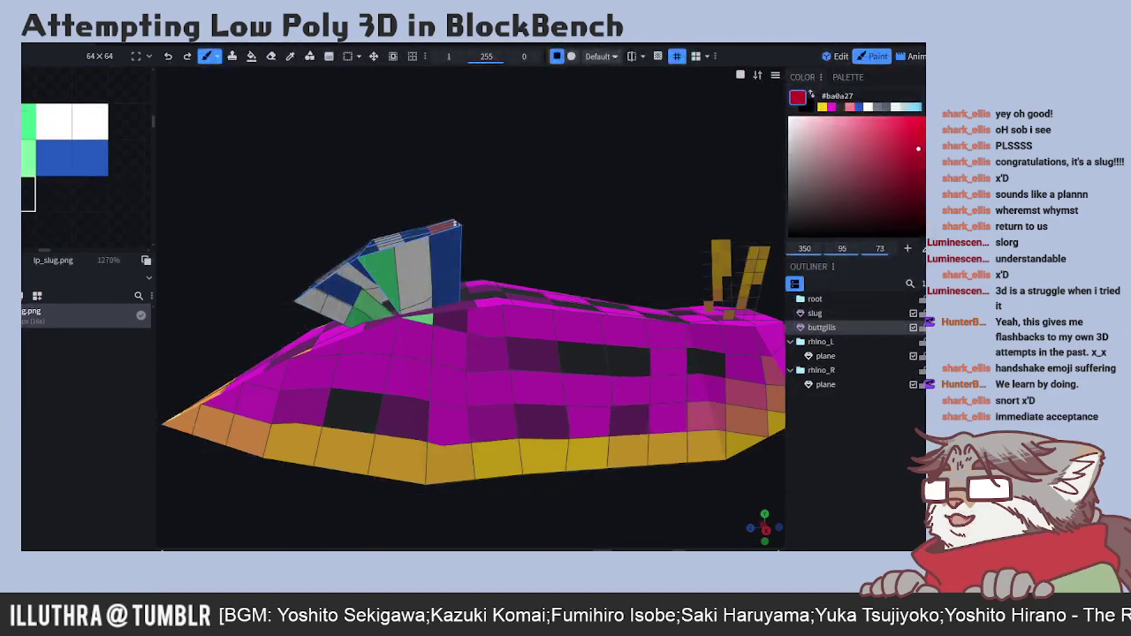
drag(28, 194, 106, 200)
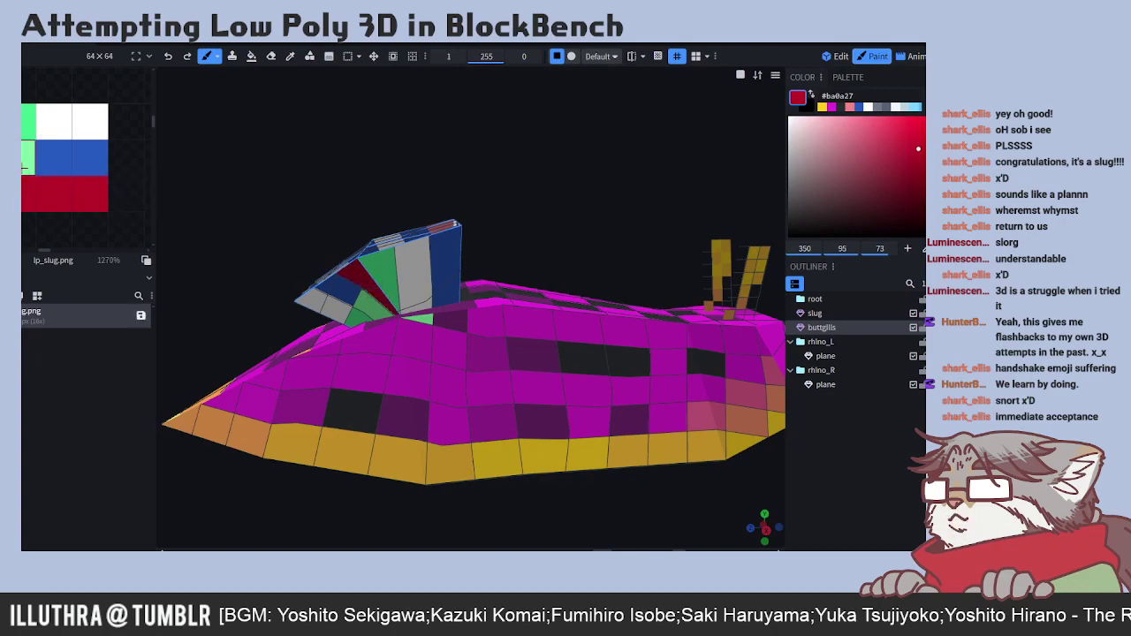
click(849, 107)
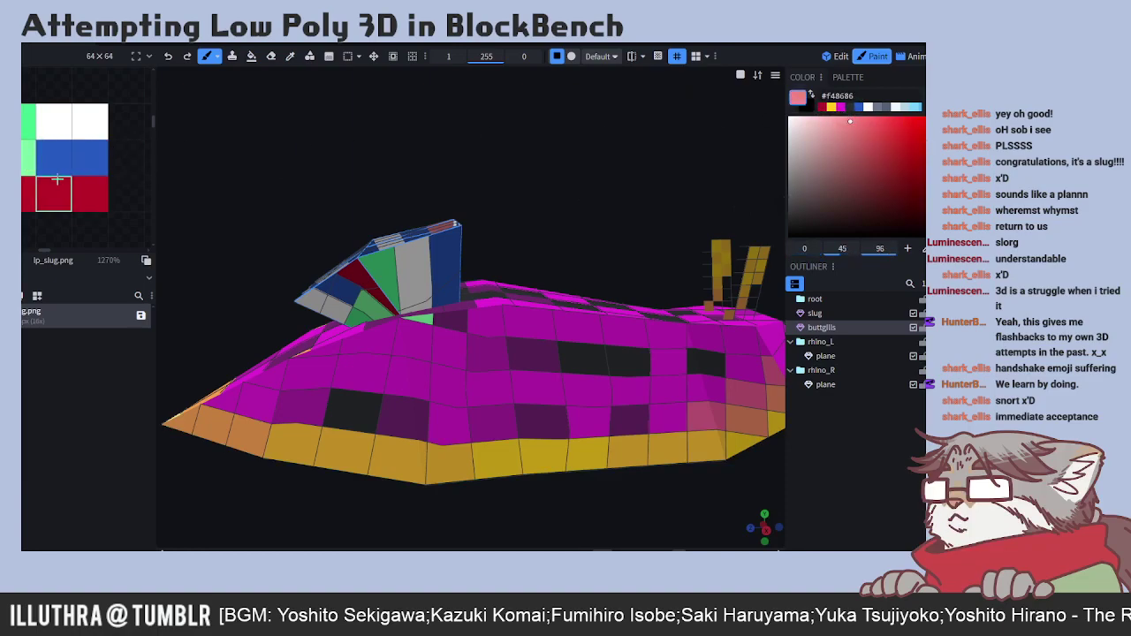
click(290, 56)
click(32, 123)
click(208, 55)
drag(27, 196, 77, 193)
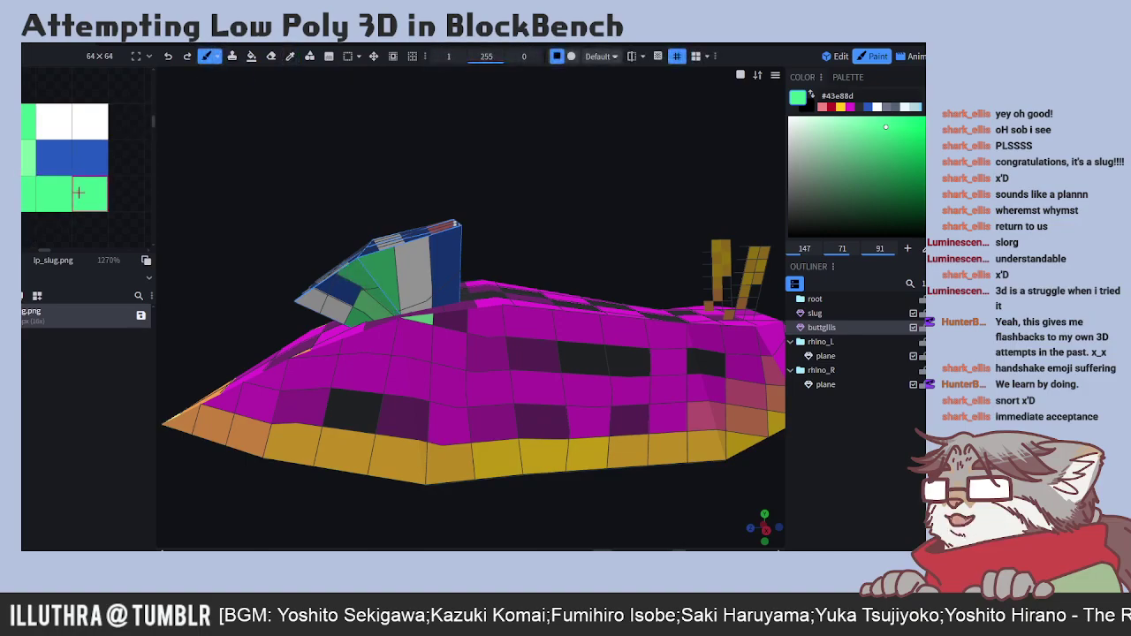
- Paint the middle pixel of the new green row with the swatch's light green, #7bffa3
click(292, 55)
click(38, 138)
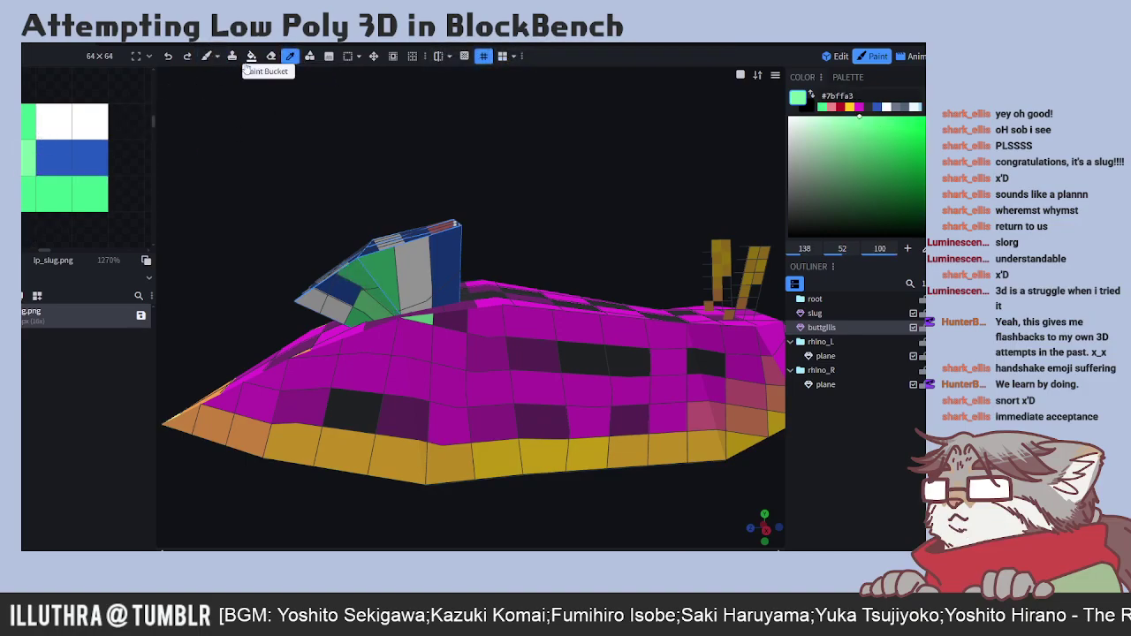
click(205, 56)
click(53, 195)
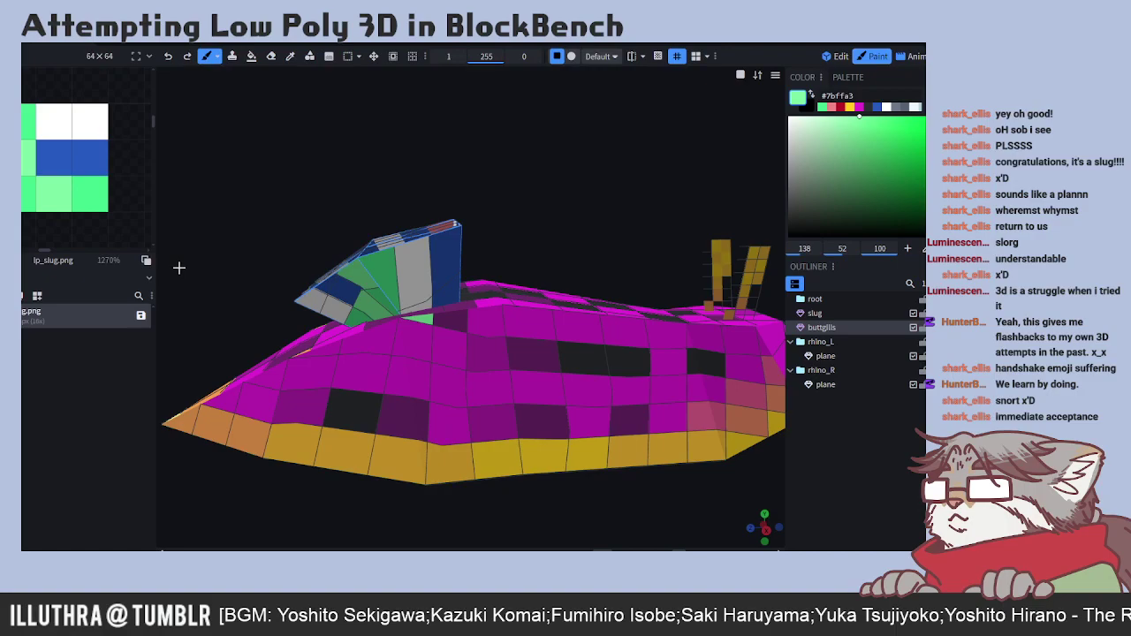
- Return to model editing, try the rear side face's lower UV corner point in the green row, and set it on the blue area's outer corner
click(836, 57)
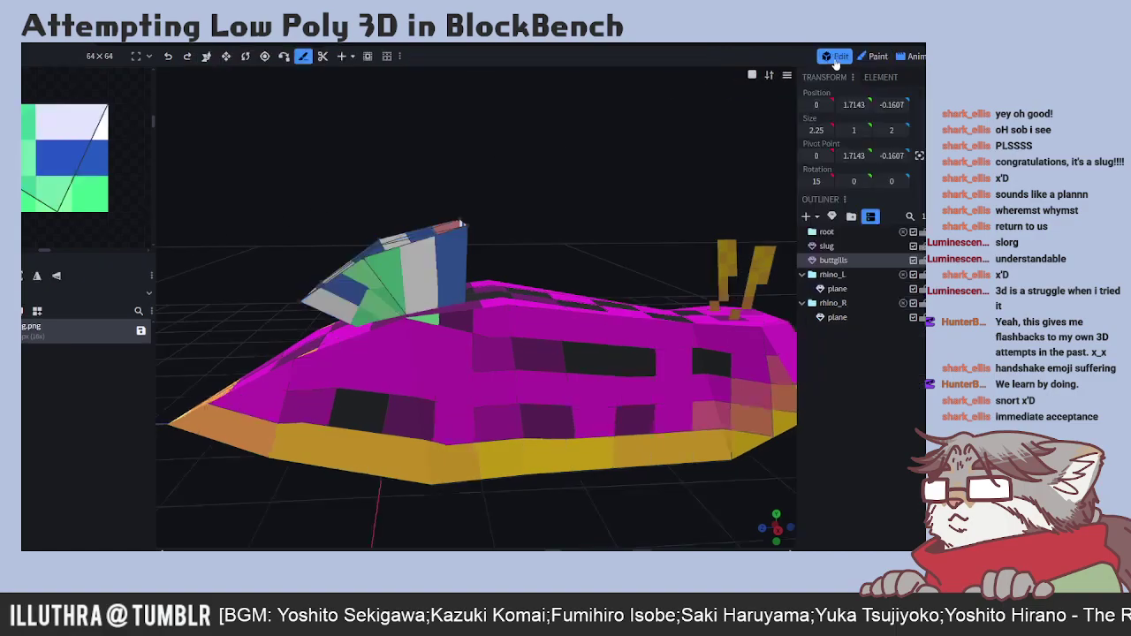
click(66, 182)
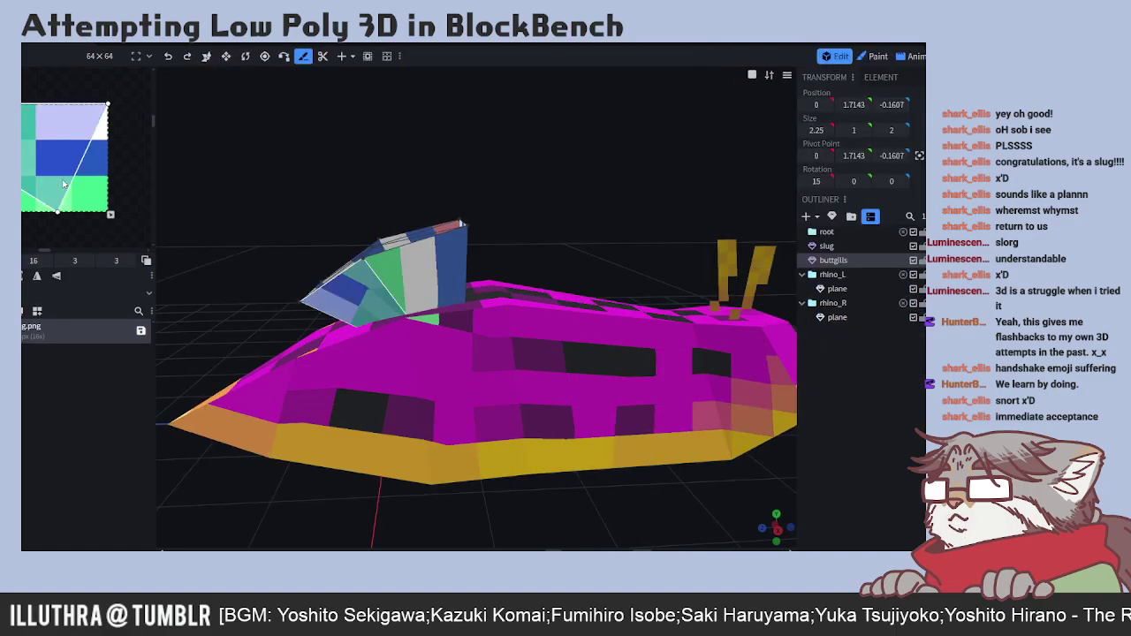
drag(222, 250, 286, 264)
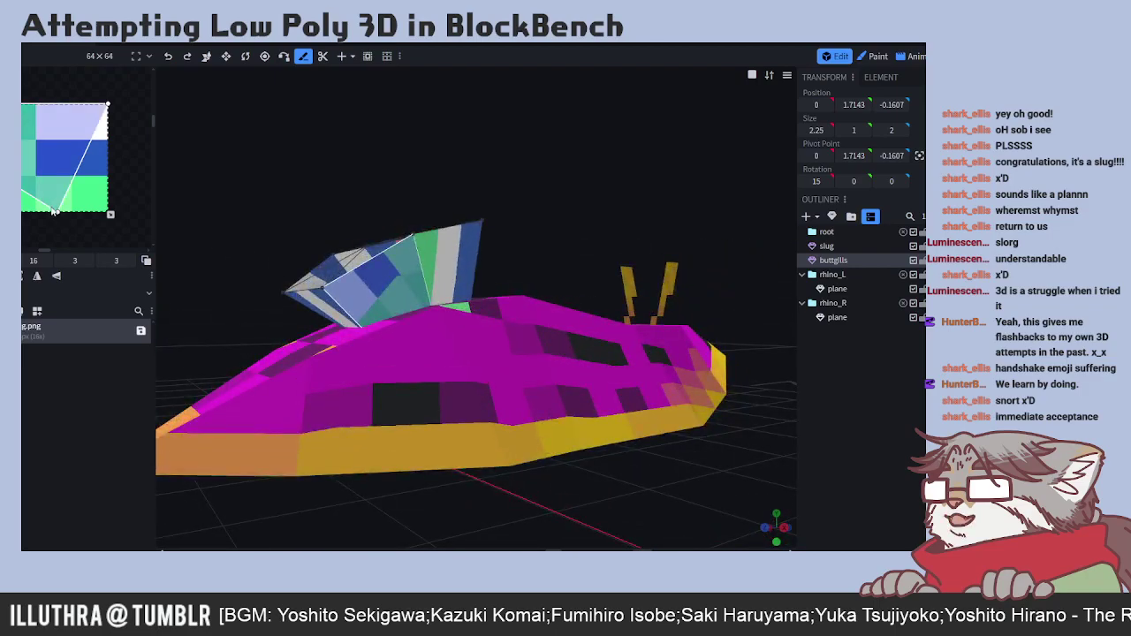
mouse_move(56, 212)
mouse_down()
mouse_move(94, 211)
mouse_move(40, 204)
mouse_move(99, 213)
mouse_move(38, 205)
mouse_move(76, 206)
mouse_move(70, 189)
mouse_move(59, 191)
mouse_up()
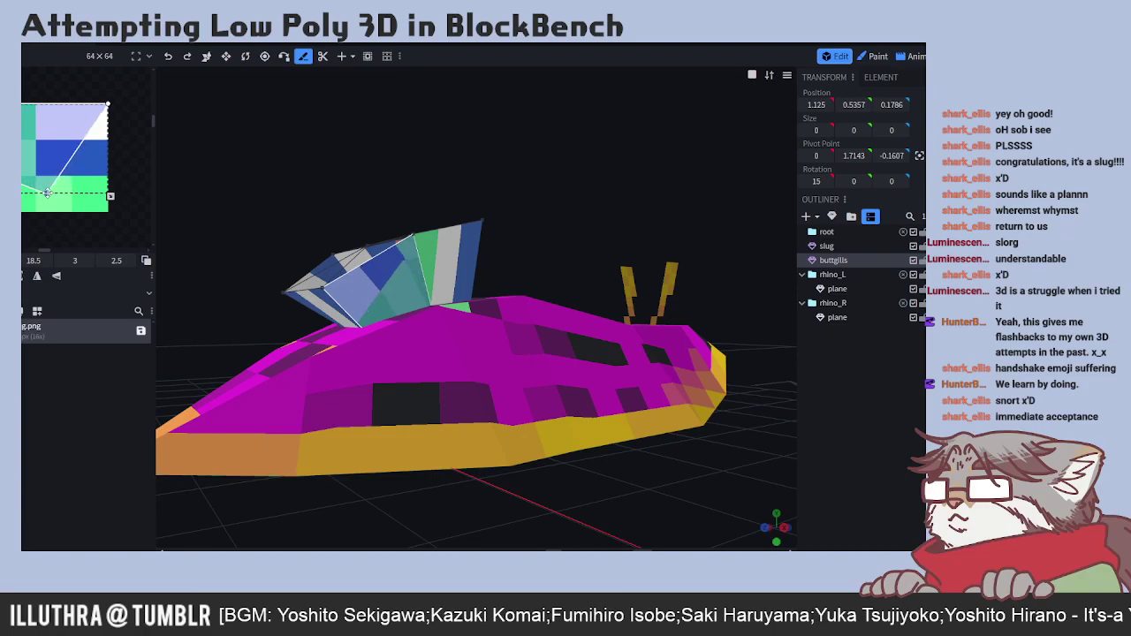
drag(35, 191, 50, 216)
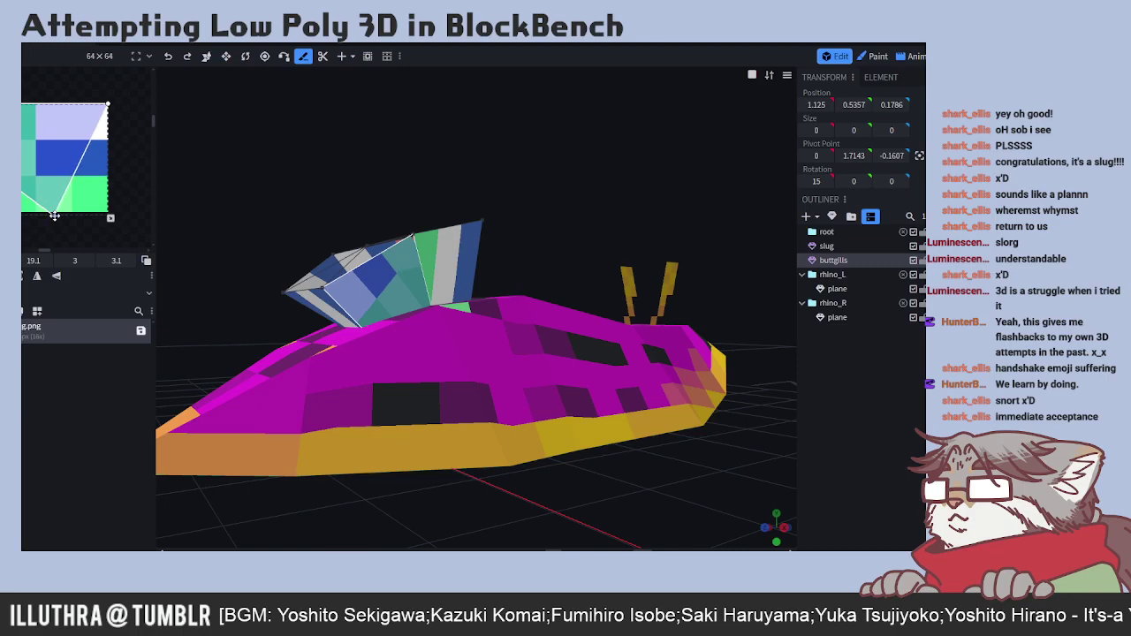
drag(55, 215, 109, 177)
drag(238, 200, 557, 236)
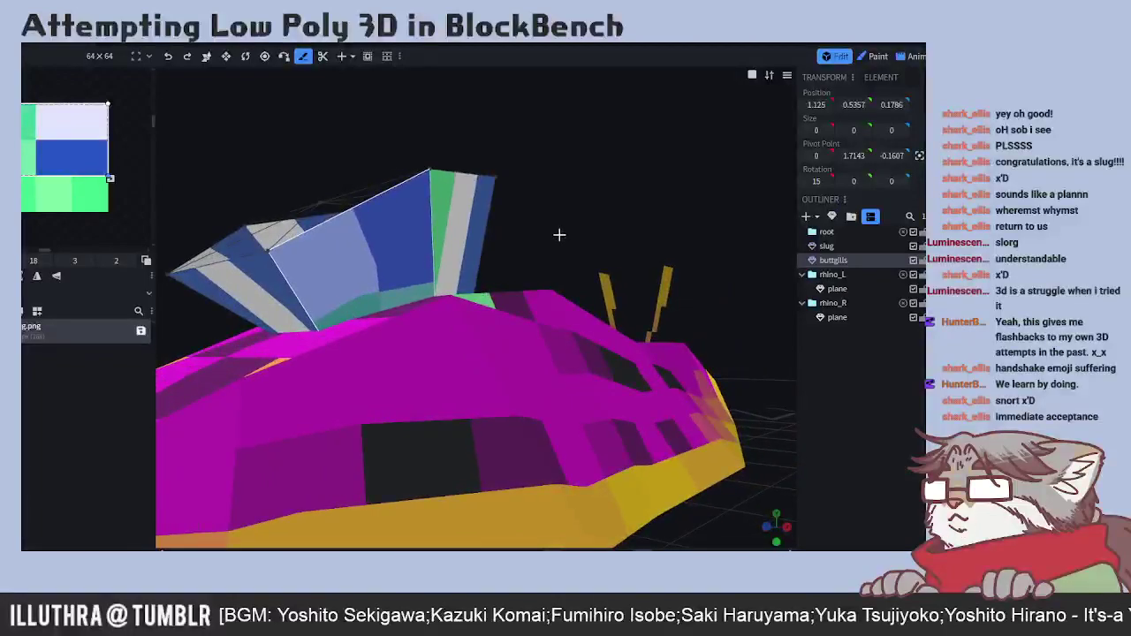
- Try shifting the face's upper green UV corner point inward, restore it, and lower the other green-side corner point to the new row's bottom
drag(35, 105, 35, 105)
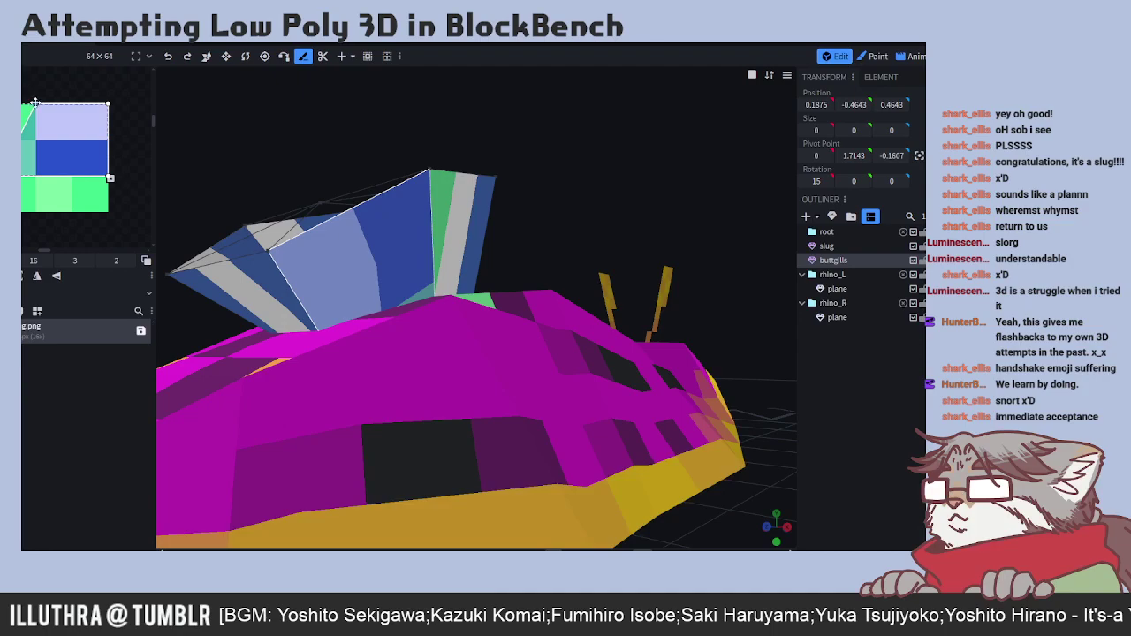
drag(34, 103, 23, 105)
drag(2, 176, 2, 211)
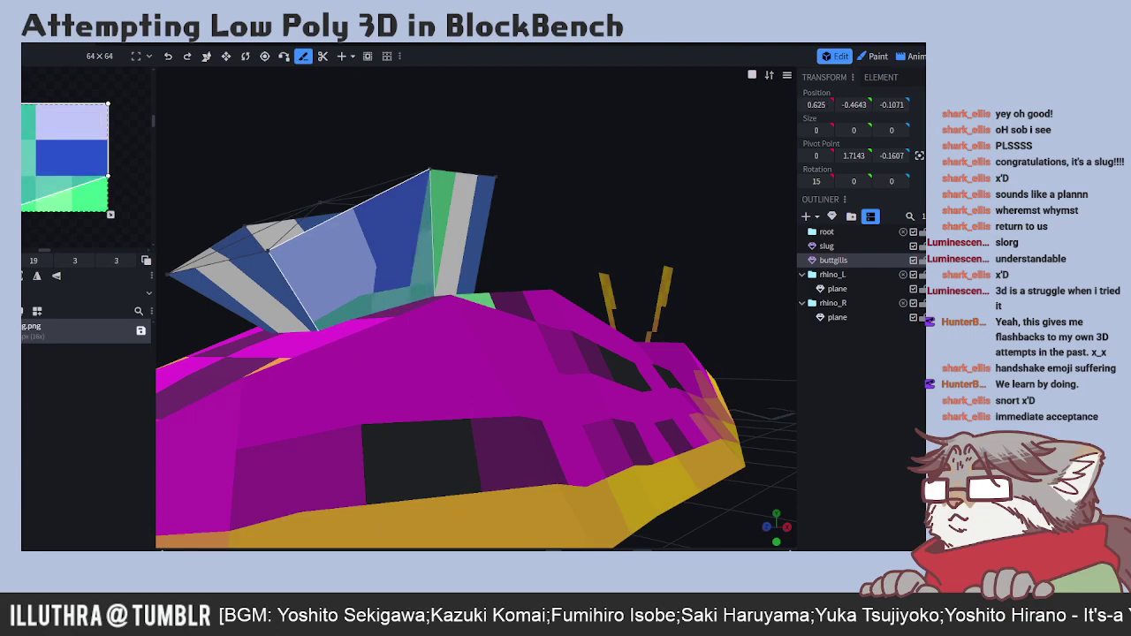
drag(430, 144, 548, 207)
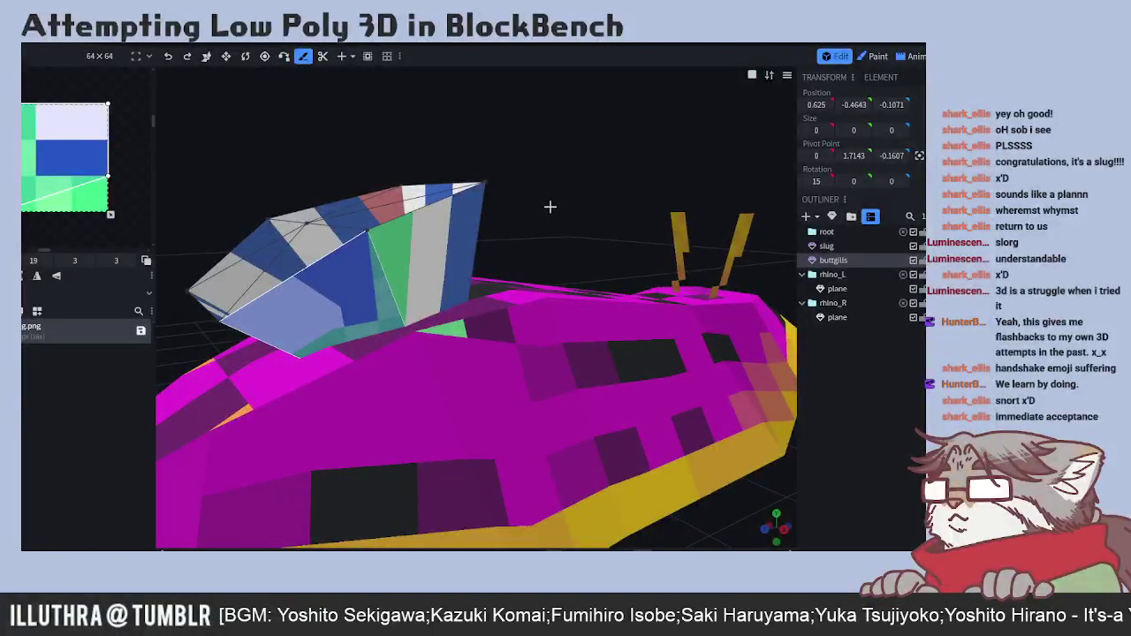
- Move the face's lower blue-side UV corner point down to the green row's bottom edge, slightly inward from its outer corner
drag(108, 177, 89, 213)
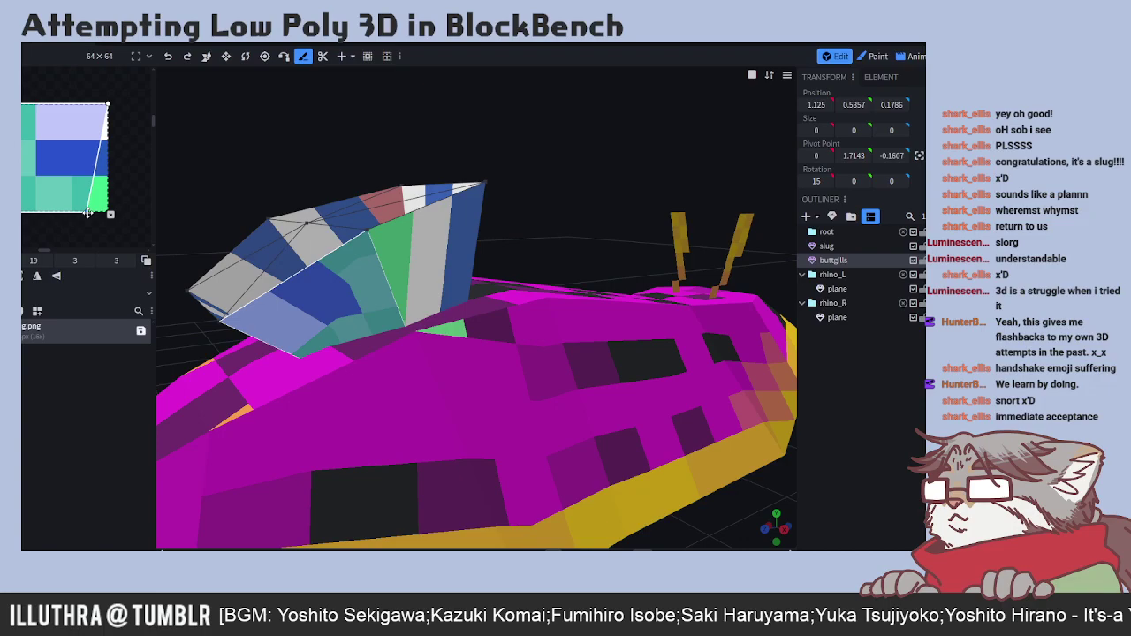
drag(83, 213, 89, 212)
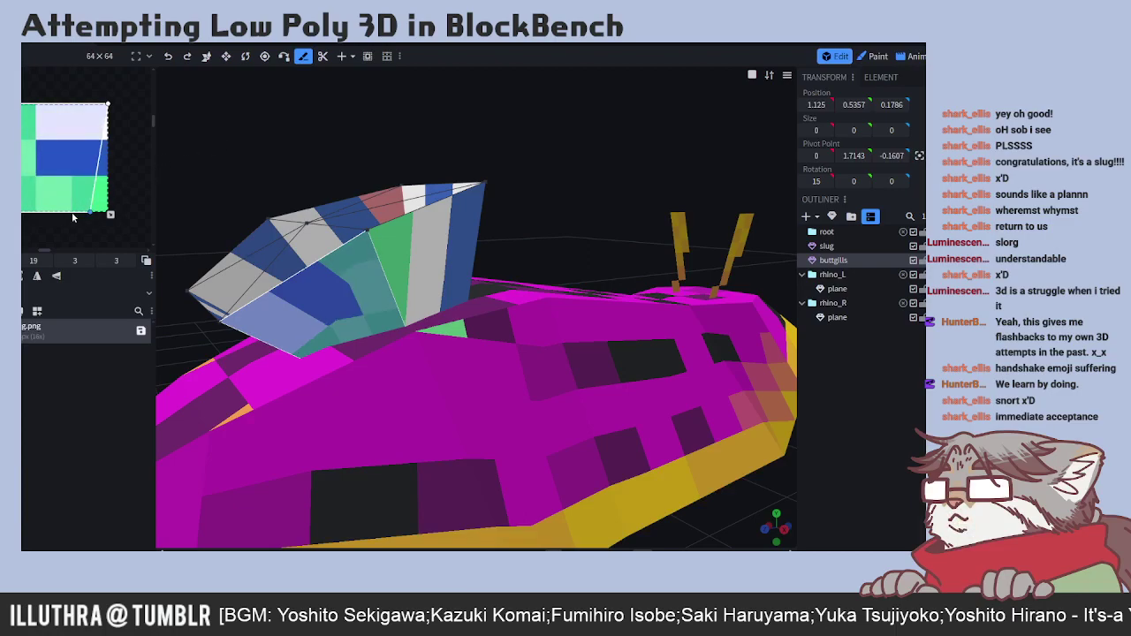
mouse_move(73, 217)
mouse_down()
mouse_move(55, 216)
mouse_move(90, 213)
mouse_up()
mouse_move(75, 260)
mouse_down()
mouse_move(115, 259)
mouse_move(52, 260)
mouse_up()
- Leave the Knife tool, select the opposite side's front gill face and examine its UV on the vertical green-white-blue swatch
drag(545, 181, 613, 240)
click(608, 266)
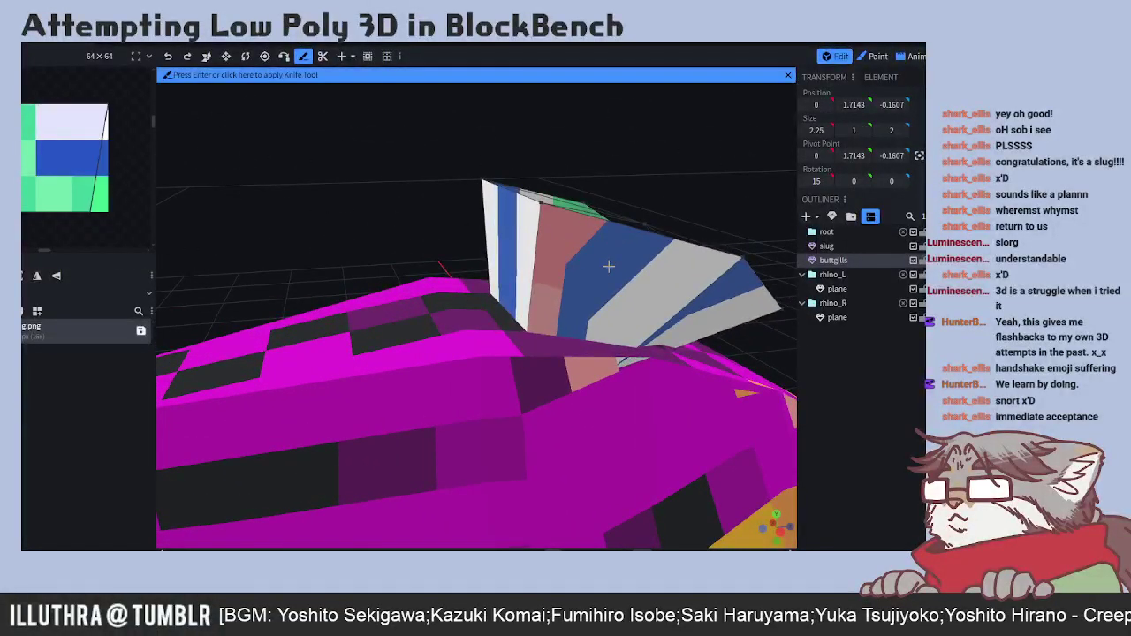
click(205, 75)
click(615, 256)
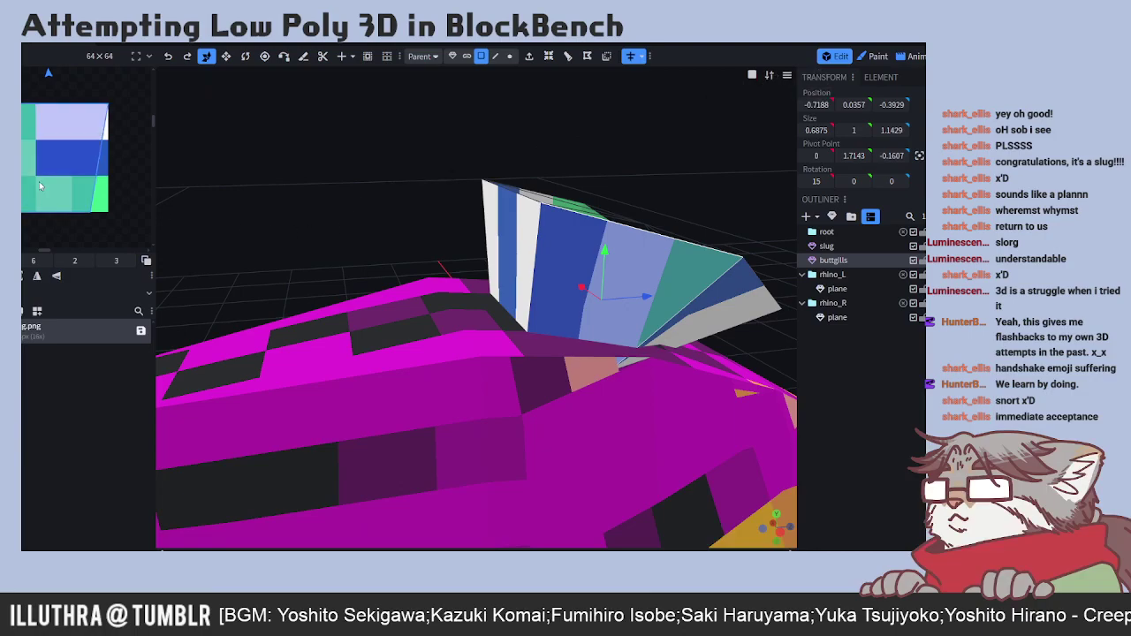
scroll(64, 133, down, 5)
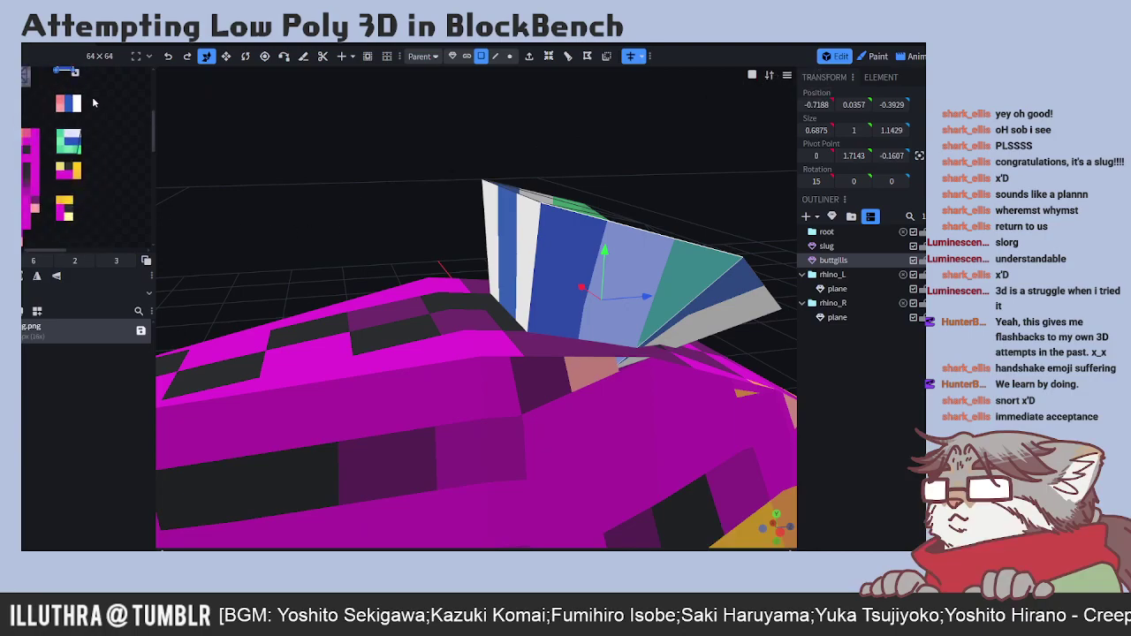
scroll(87, 181, up, 5)
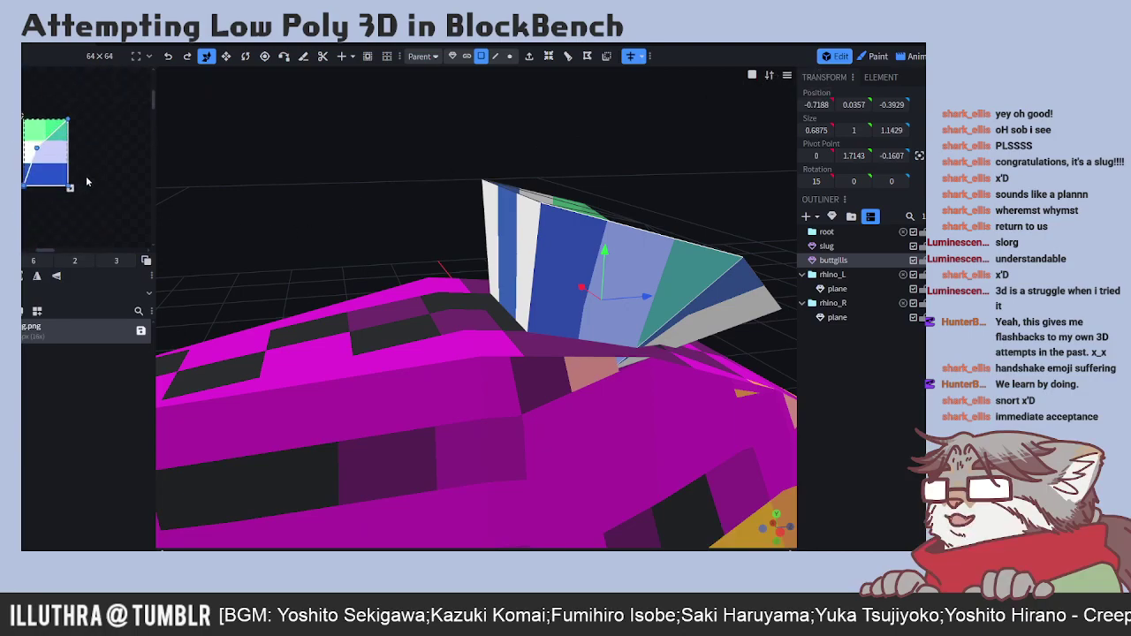
- Select the opposite side's rear gill face and examine its UV on the pink-blue-white swatch, briefly checking the texture in Paint mode
drag(404, 232, 640, 229)
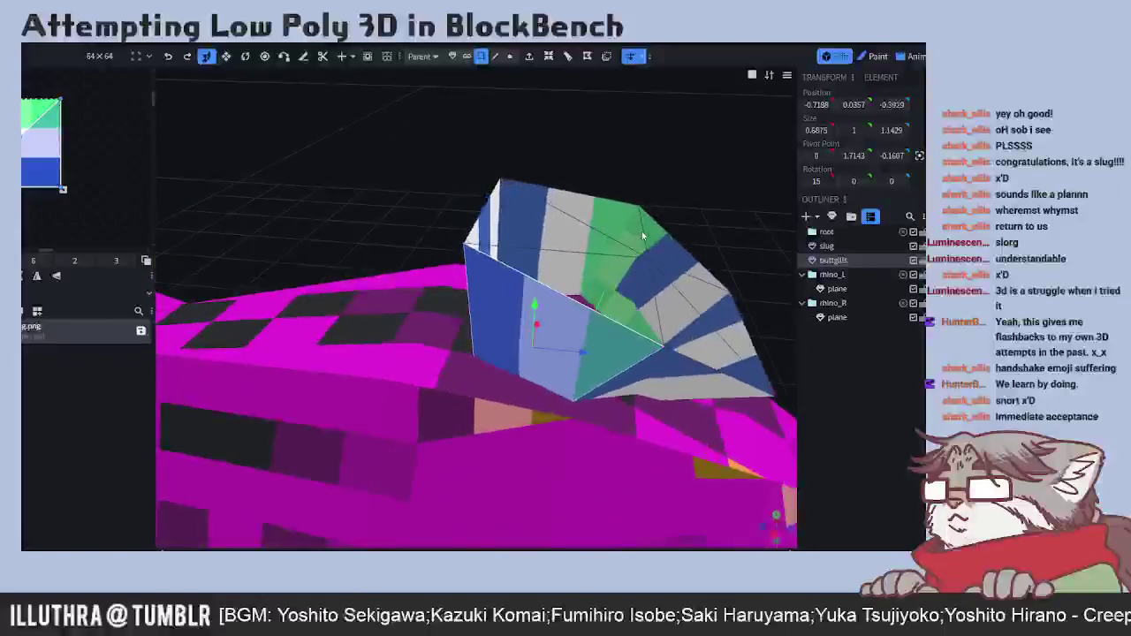
drag(757, 237, 601, 256)
click(547, 277)
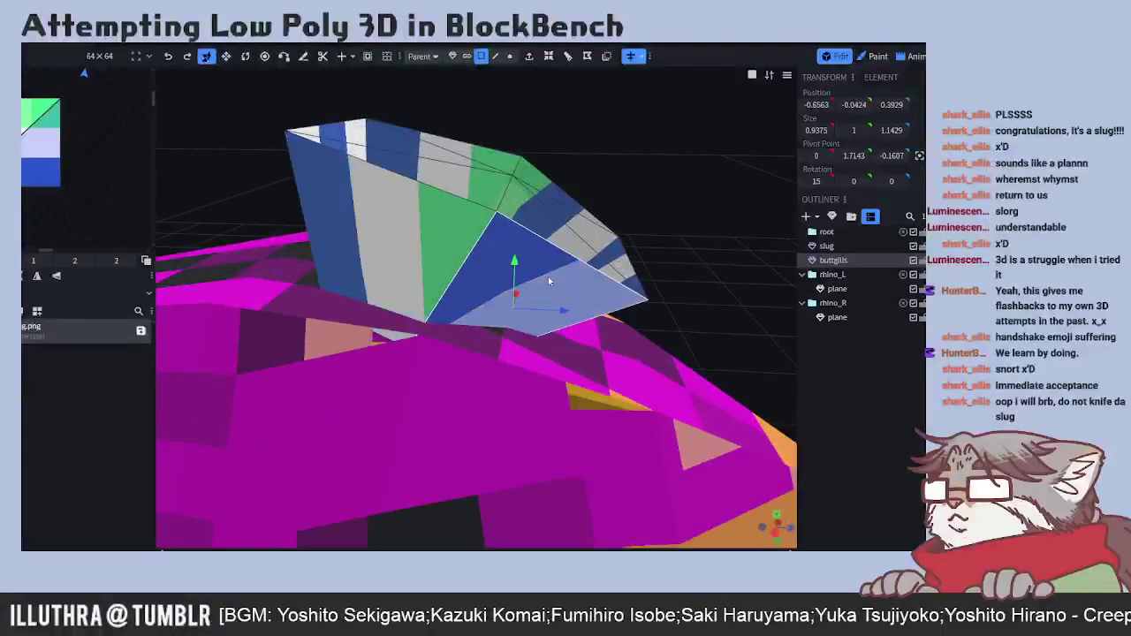
click(102, 144)
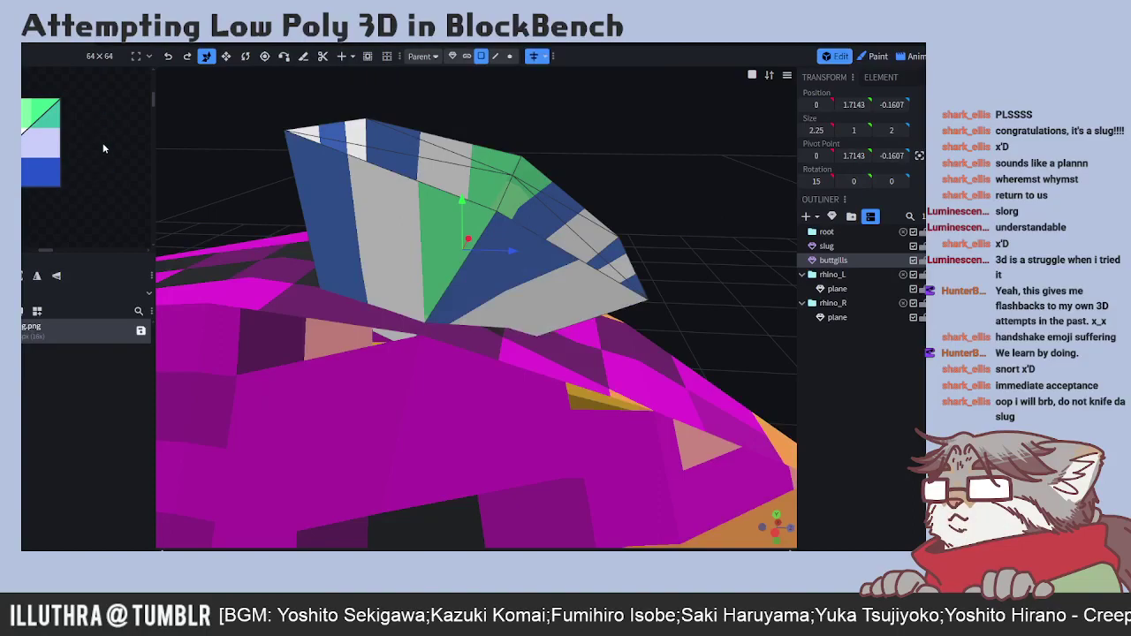
click(589, 280)
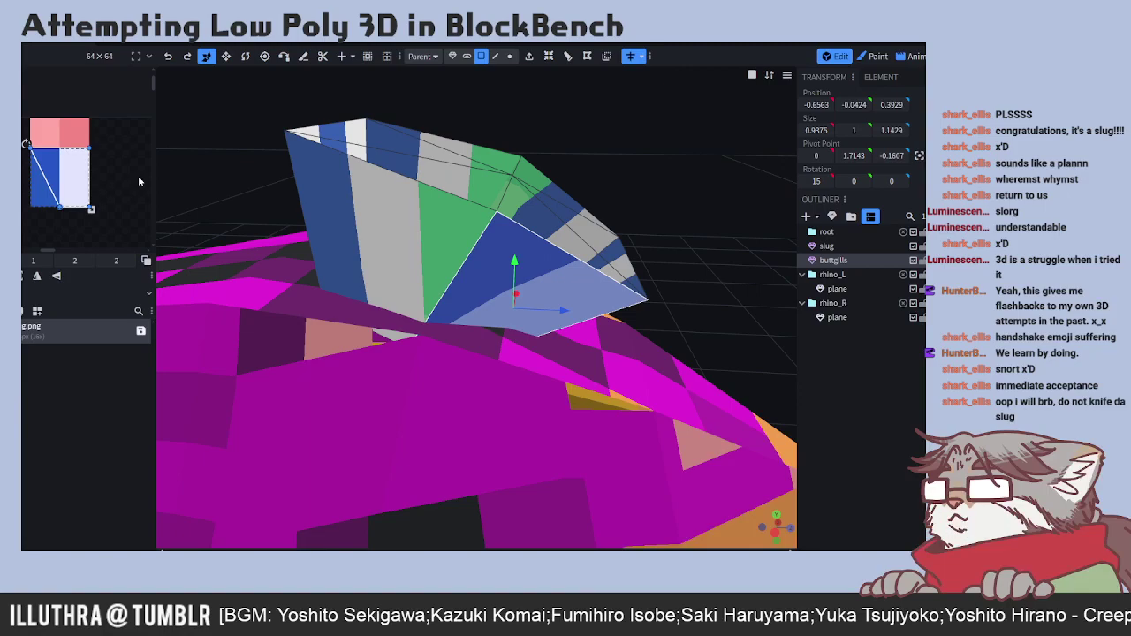
click(113, 190)
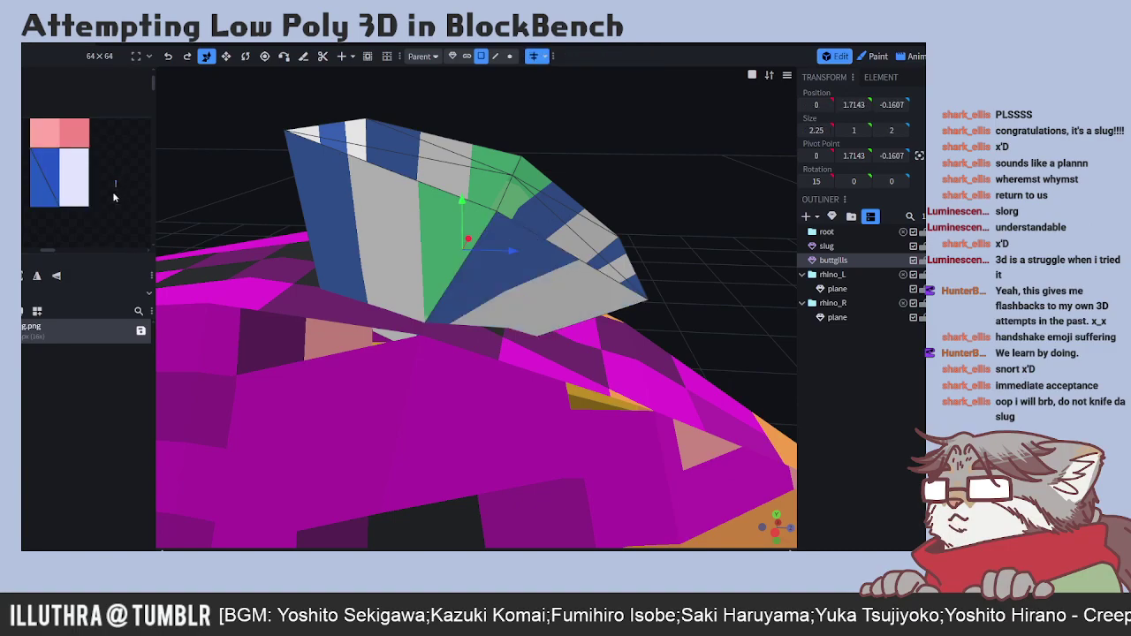
click(76, 182)
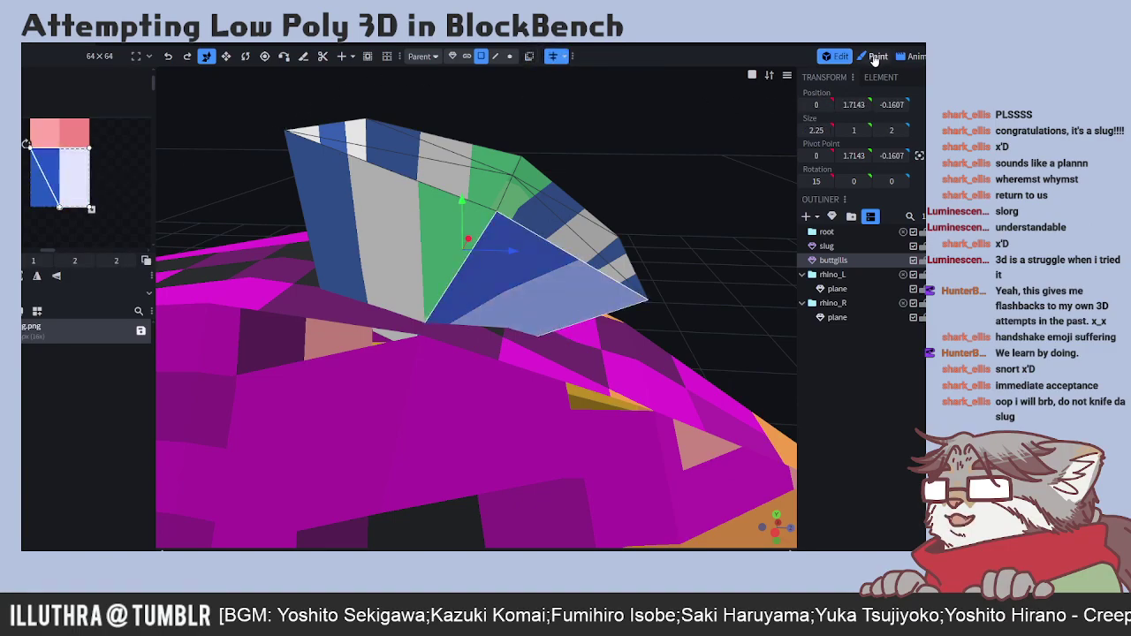
click(877, 56)
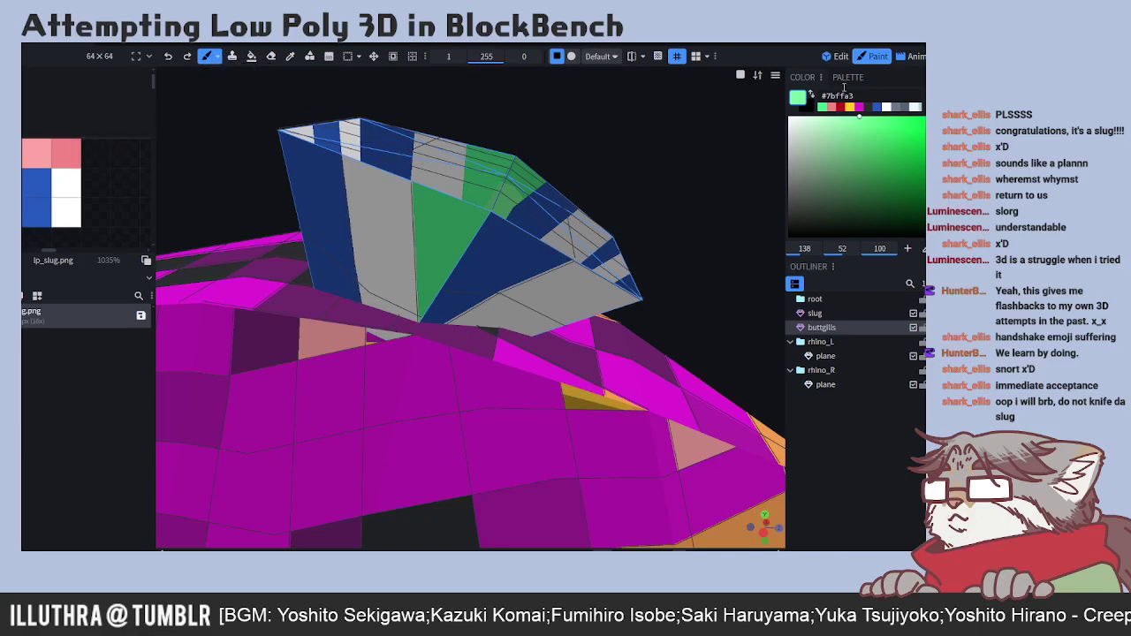
click(835, 56)
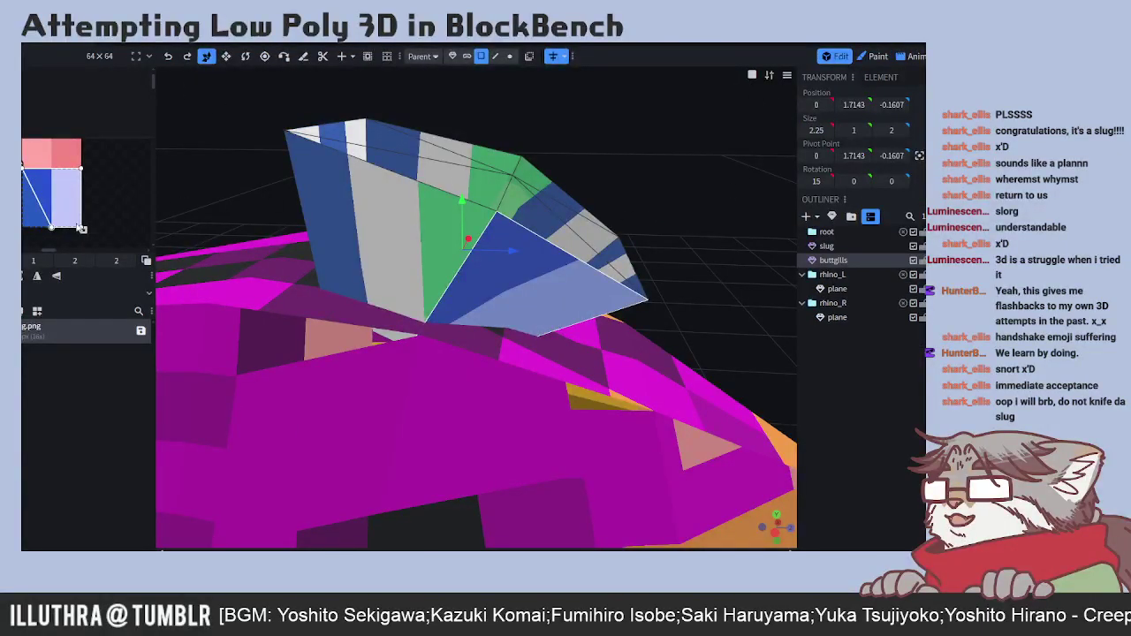
- Raise the rear gill face's two upper UV corner points to the top edge of the pink row
drag(82, 168, 83, 143)
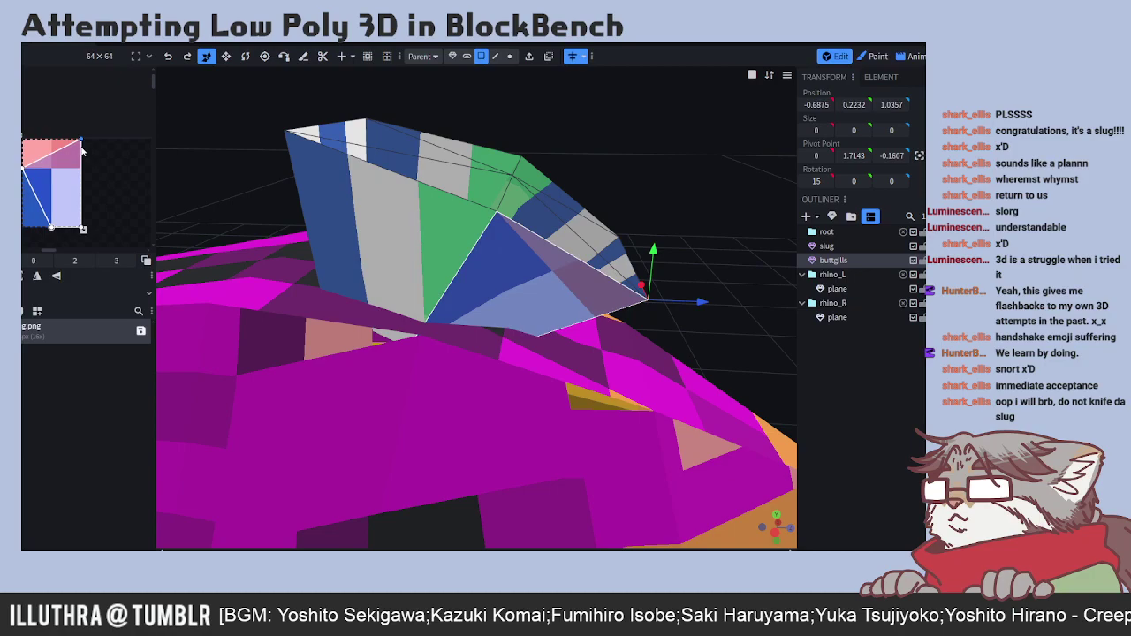
click(25, 161)
drag(648, 292, 622, 277)
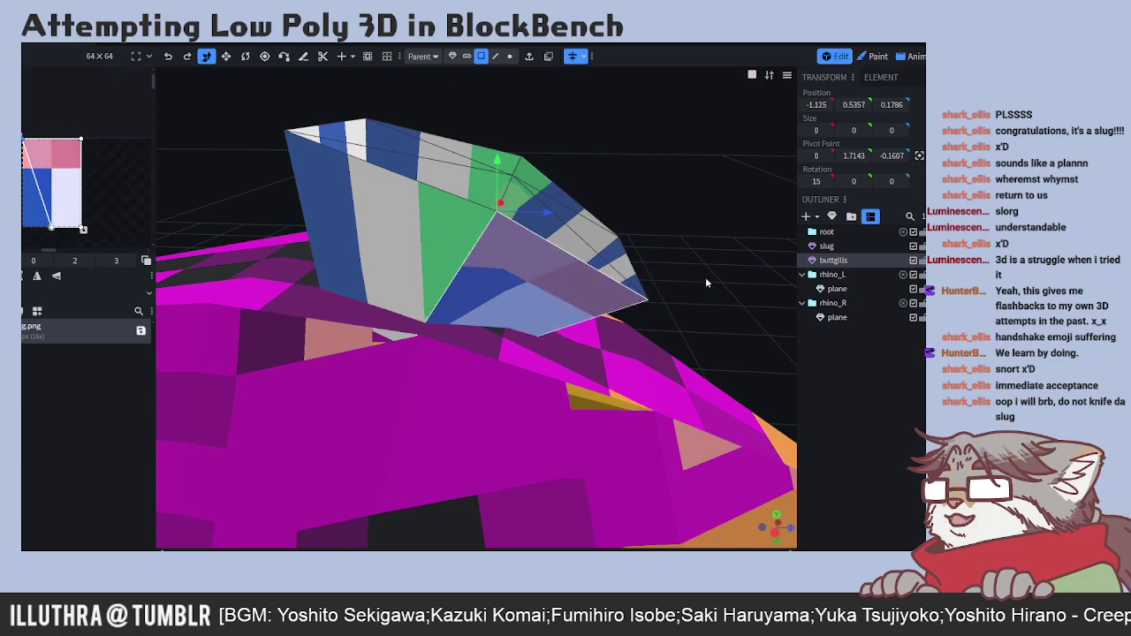
- Sample the darker pink #f48686 and try painting a three-pixel column beside the white area of the swatch
click(873, 56)
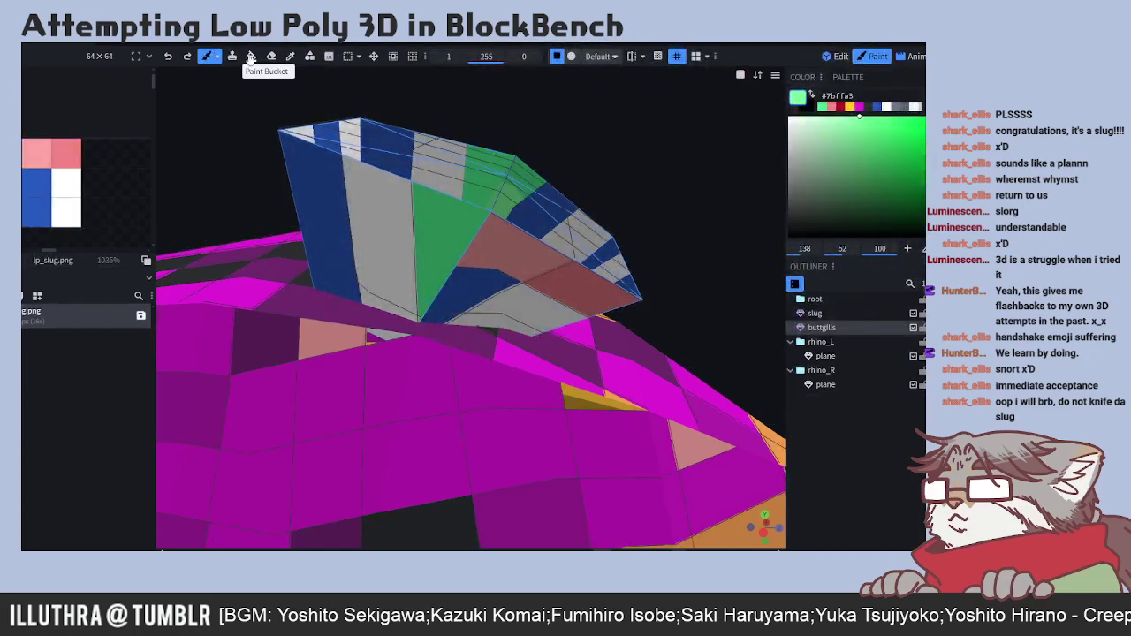
click(290, 55)
click(67, 153)
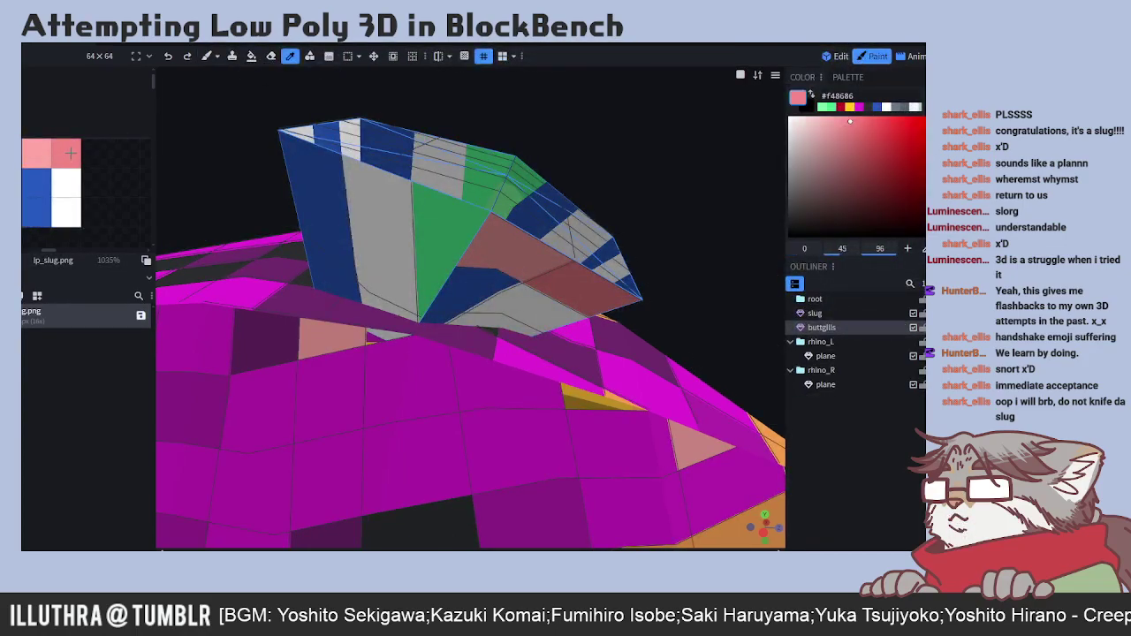
click(209, 56)
drag(95, 153, 95, 212)
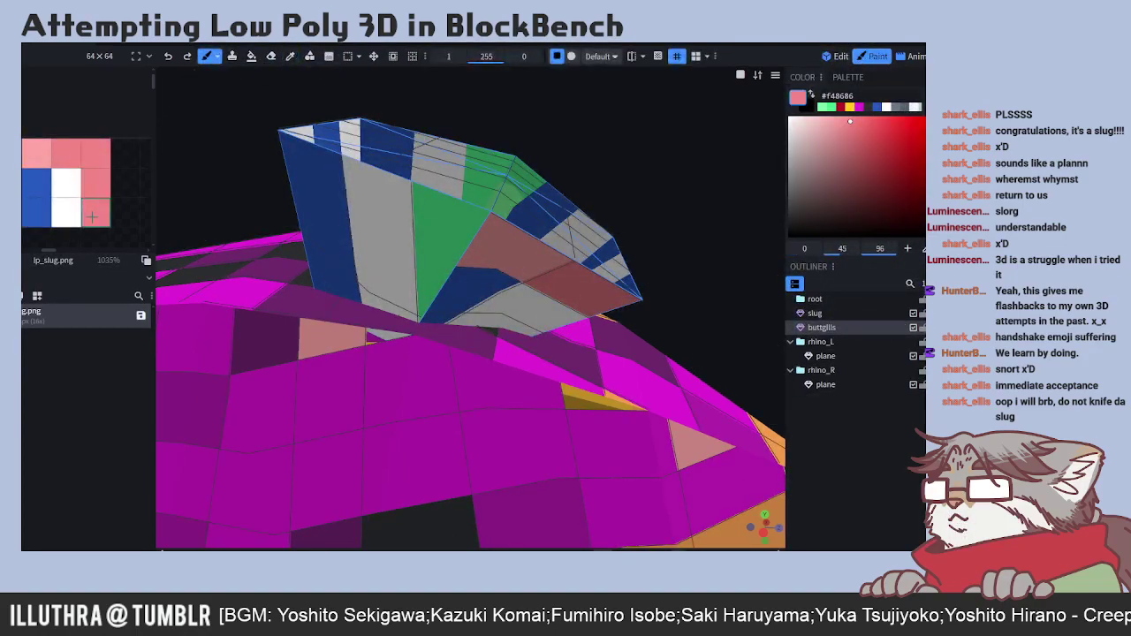
drag(646, 233, 737, 277)
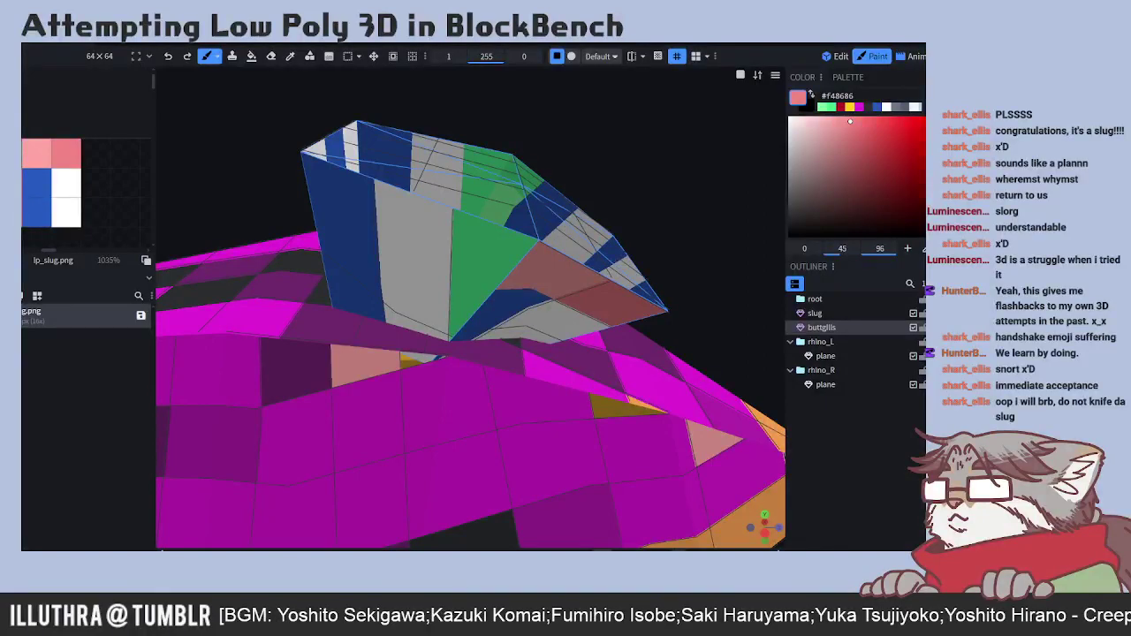
click(290, 55)
click(46, 148)
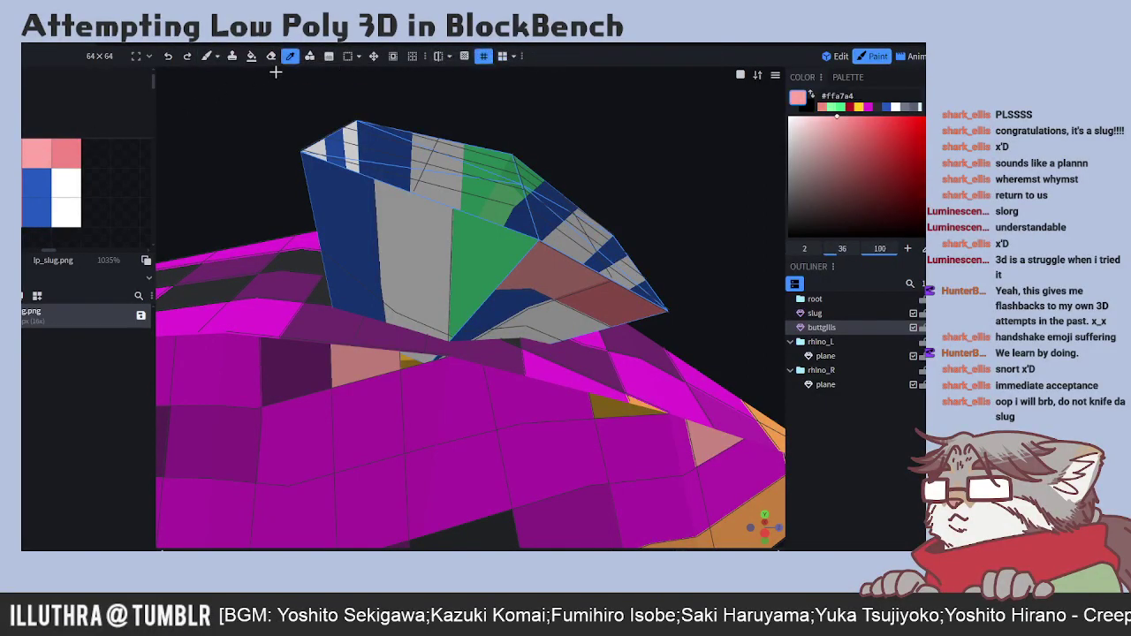
click(206, 55)
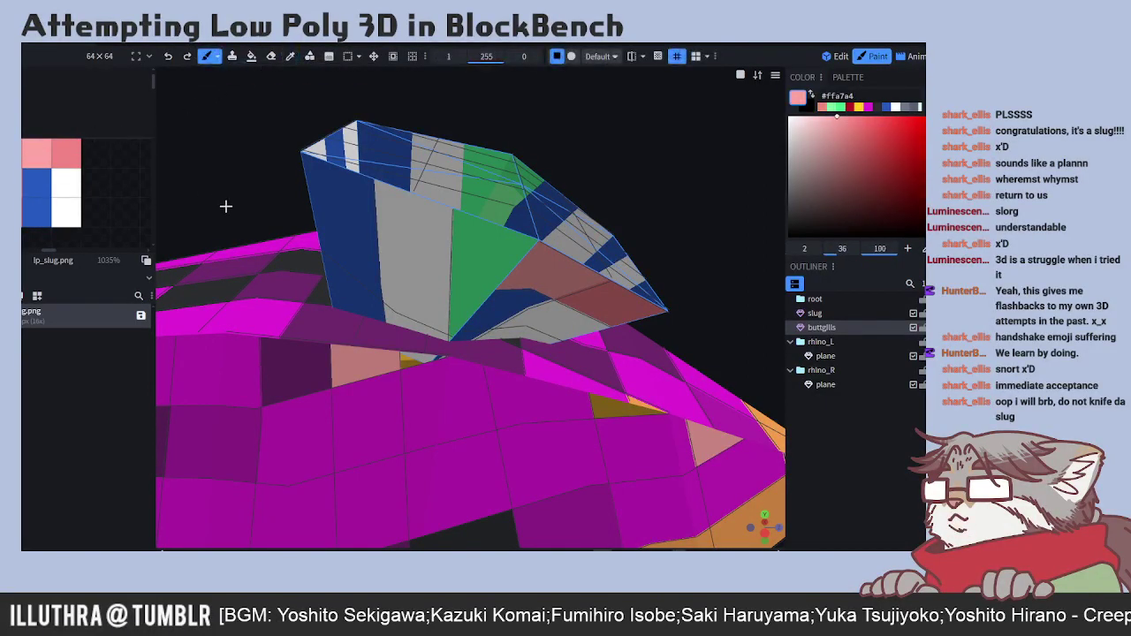
click(838, 55)
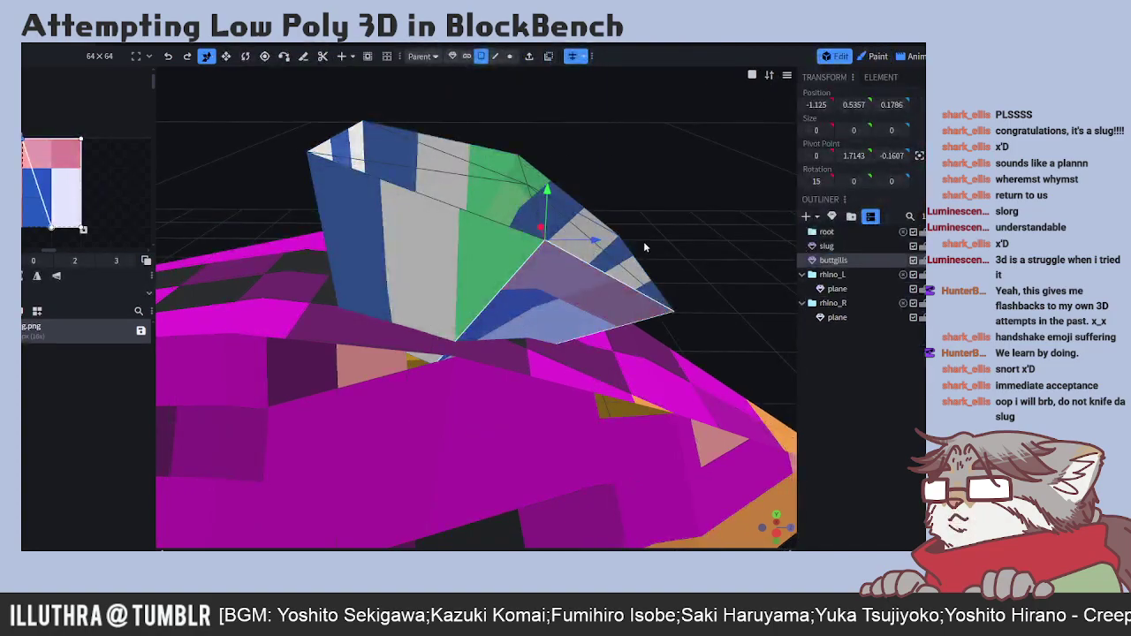
- Return to the rear gill face and move its upper and lower inner UV corner points outward over the pink column beside the blue
drag(743, 247, 690, 231)
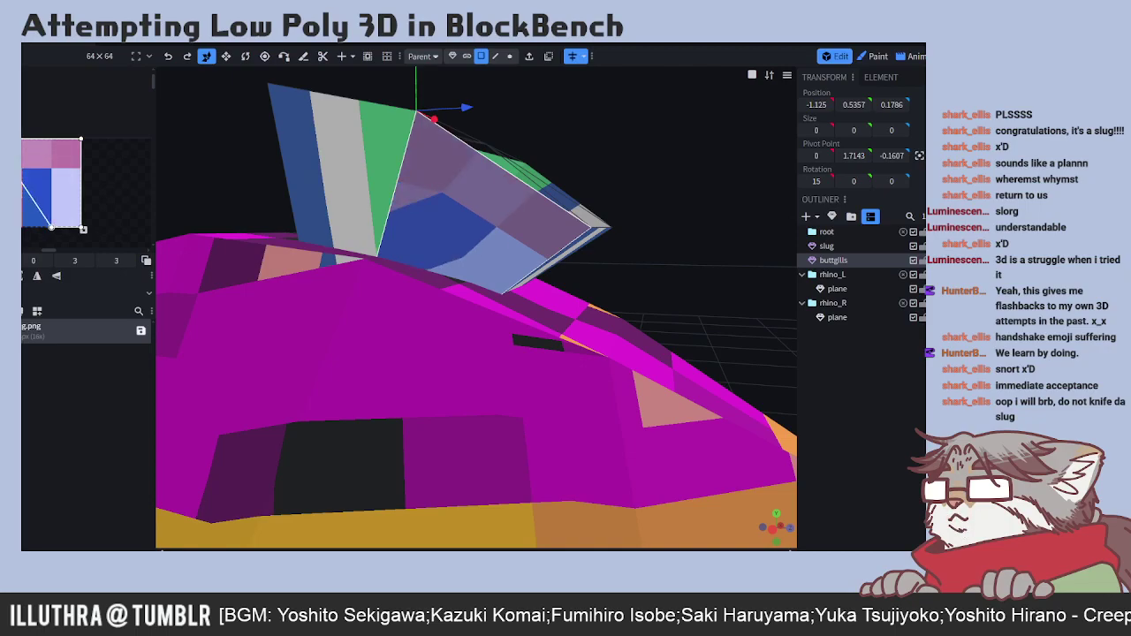
mouse_move(620, 133)
mouse_down()
mouse_move(613, 164)
mouse_move(625, 206)
mouse_move(638, 147)
mouse_up()
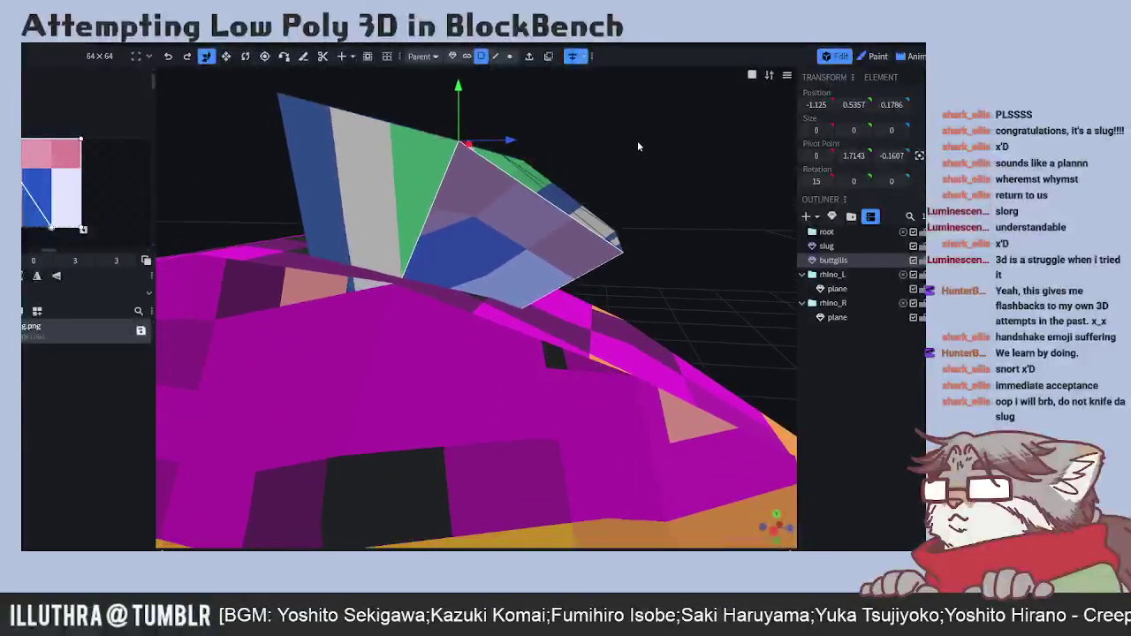
click(25, 226)
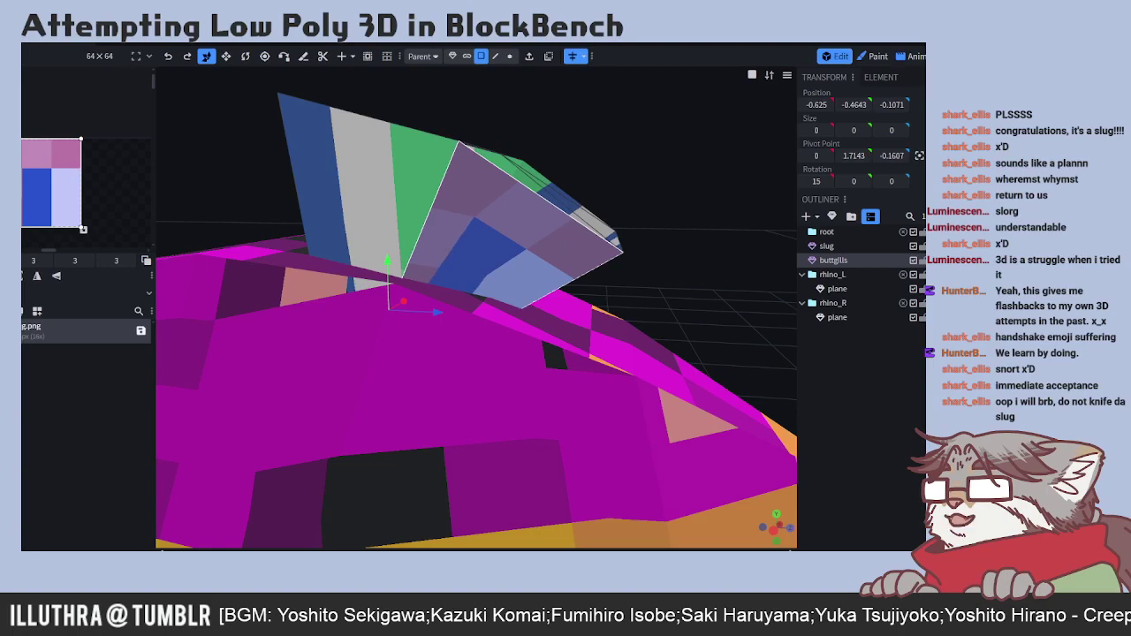
drag(623, 164, 665, 154)
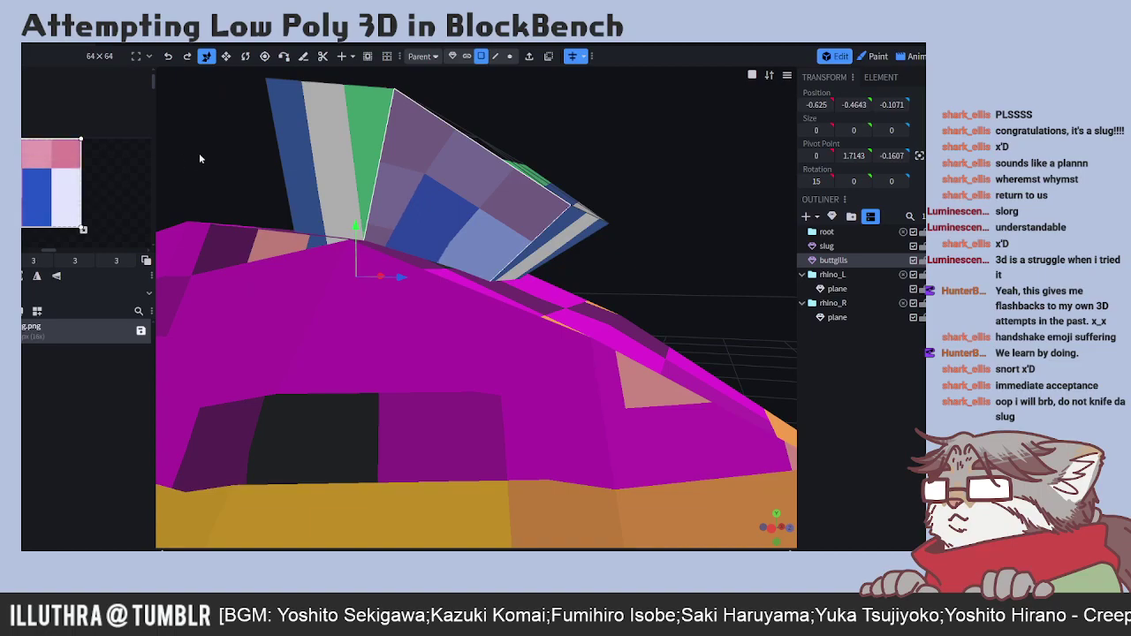
drag(546, 178, 664, 214)
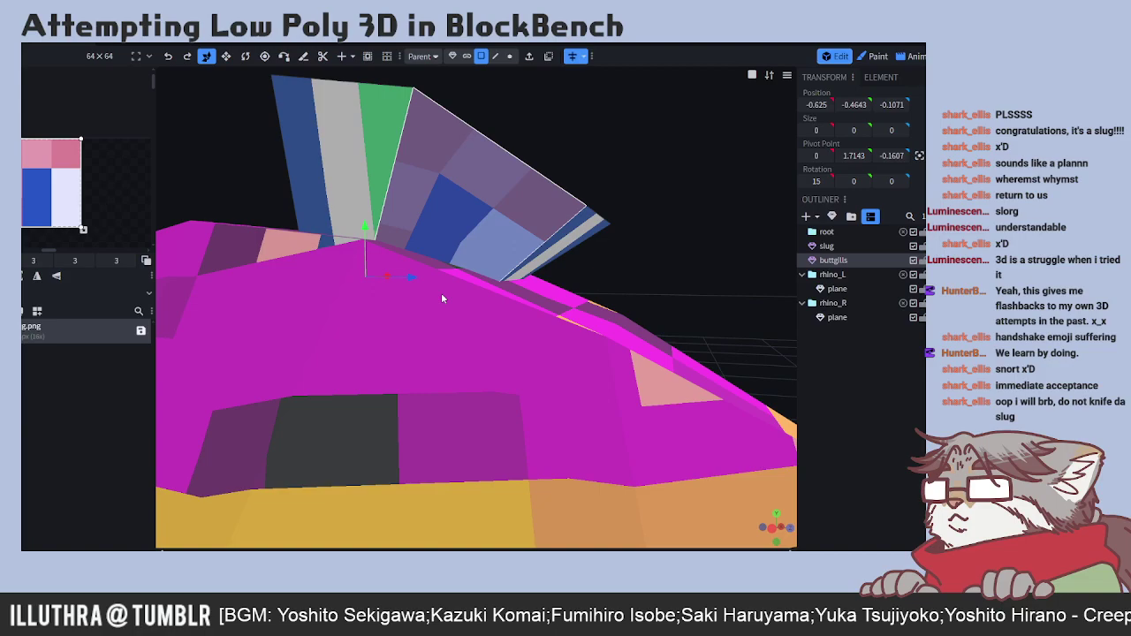
- Select the top face of the slug's tail and examine its UV within the magenta back strip of the texture
drag(677, 245, 309, 388)
scroll(612, 327, down, 5)
click(310, 389)
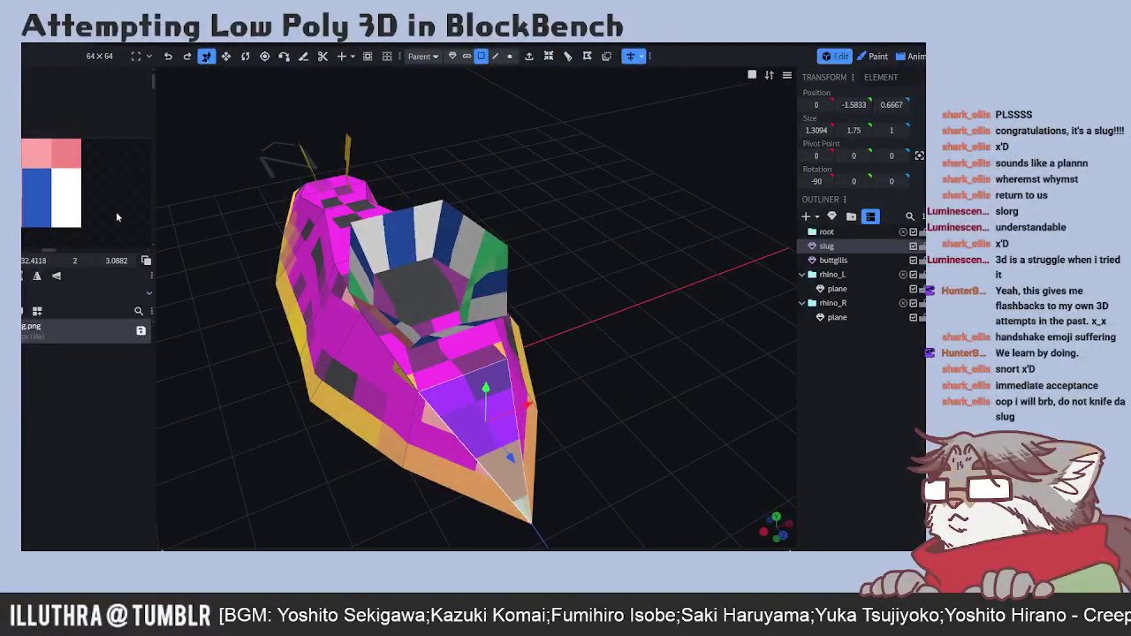
scroll(101, 223, down, 5)
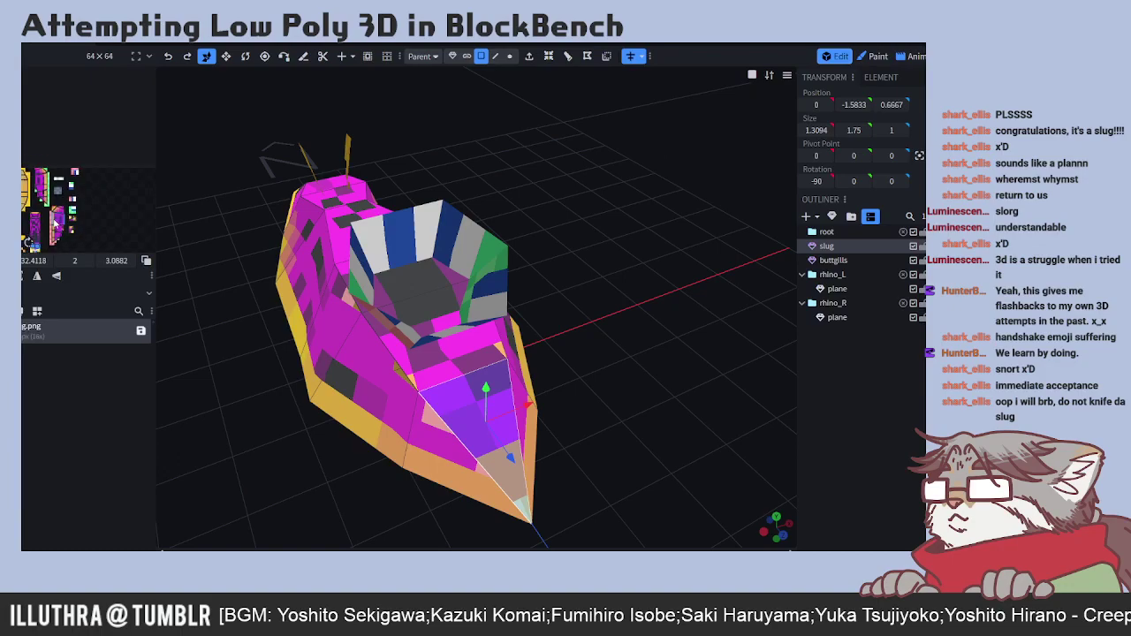
scroll(51, 197, up, 5)
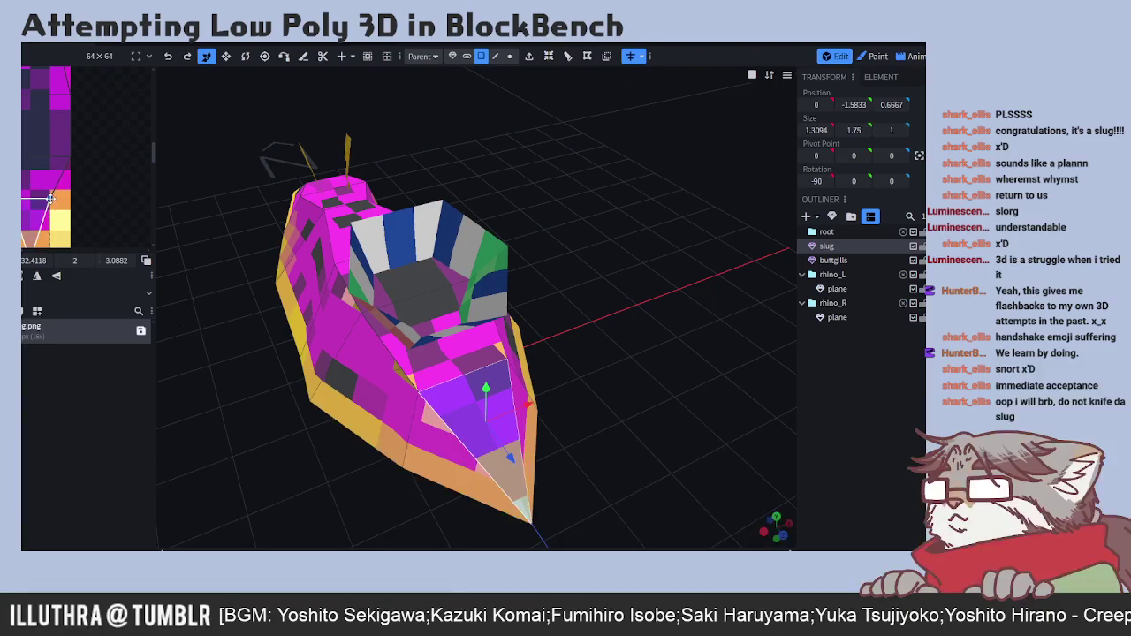
scroll(51, 199, down, 1)
scroll(55, 186, up, 4)
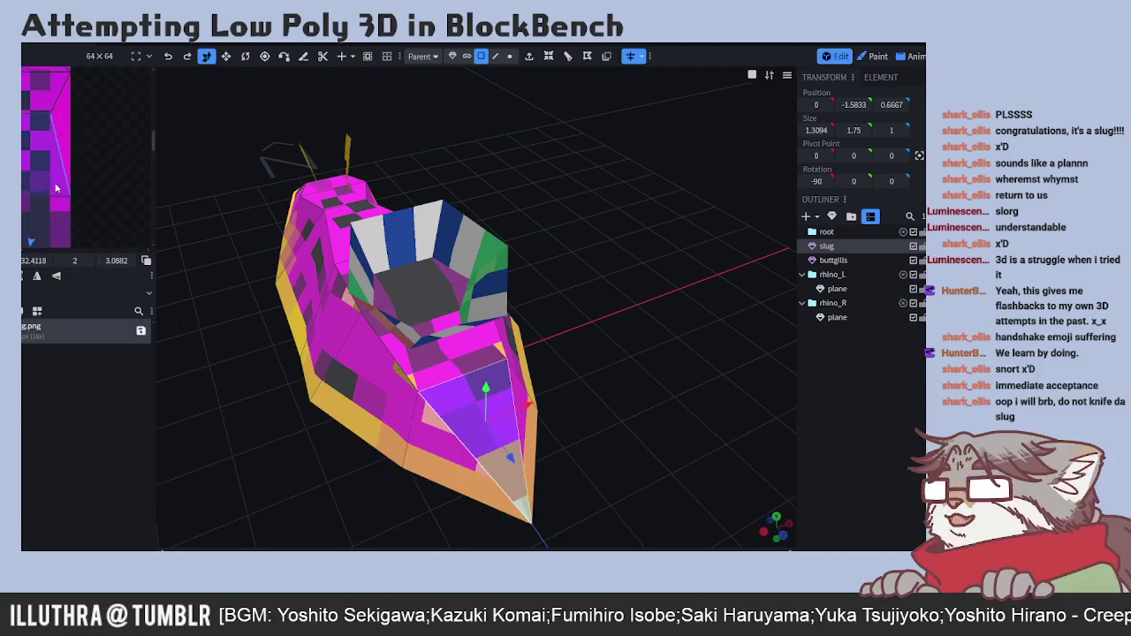
ctrl+scroll(85, 179, down, 5)
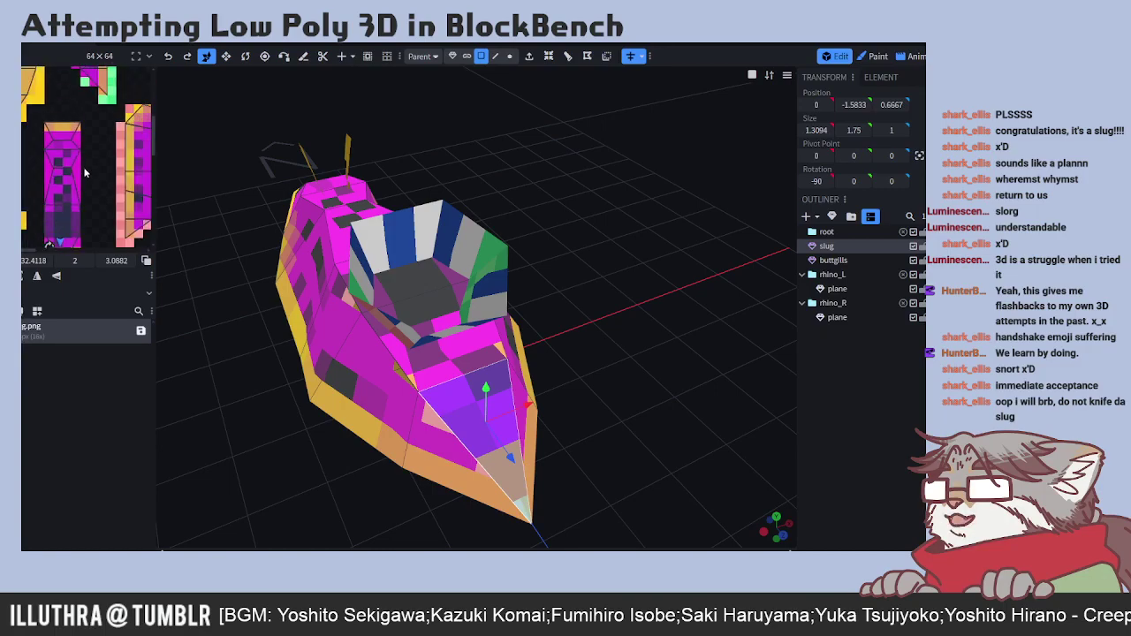
ctrl+scroll(85, 179, down, 1)
ctrl+scroll(83, 204, down, 2)
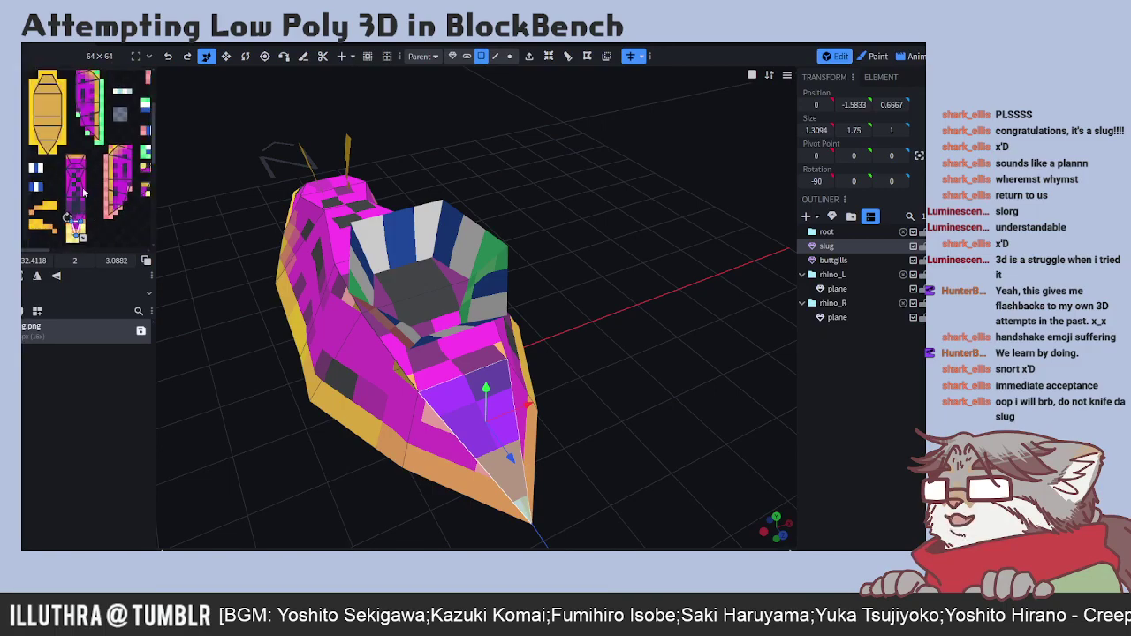
- Select the UV faces of the slug's back strip and widen them to 6 pixels
click(76, 191)
click(76, 162)
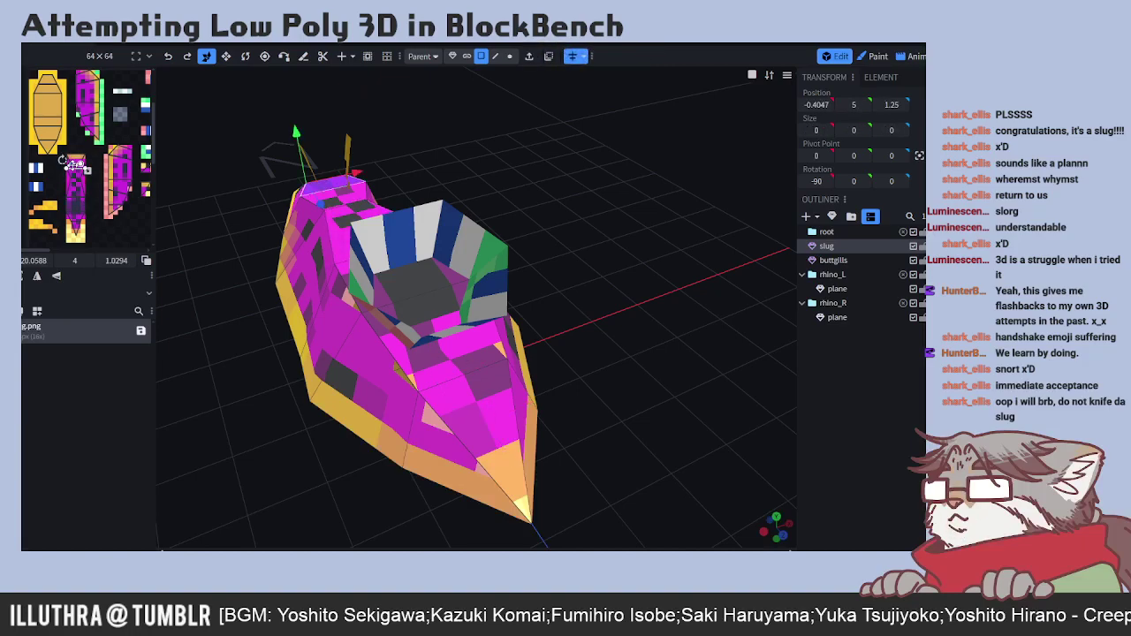
drag(77, 163, 97, 245)
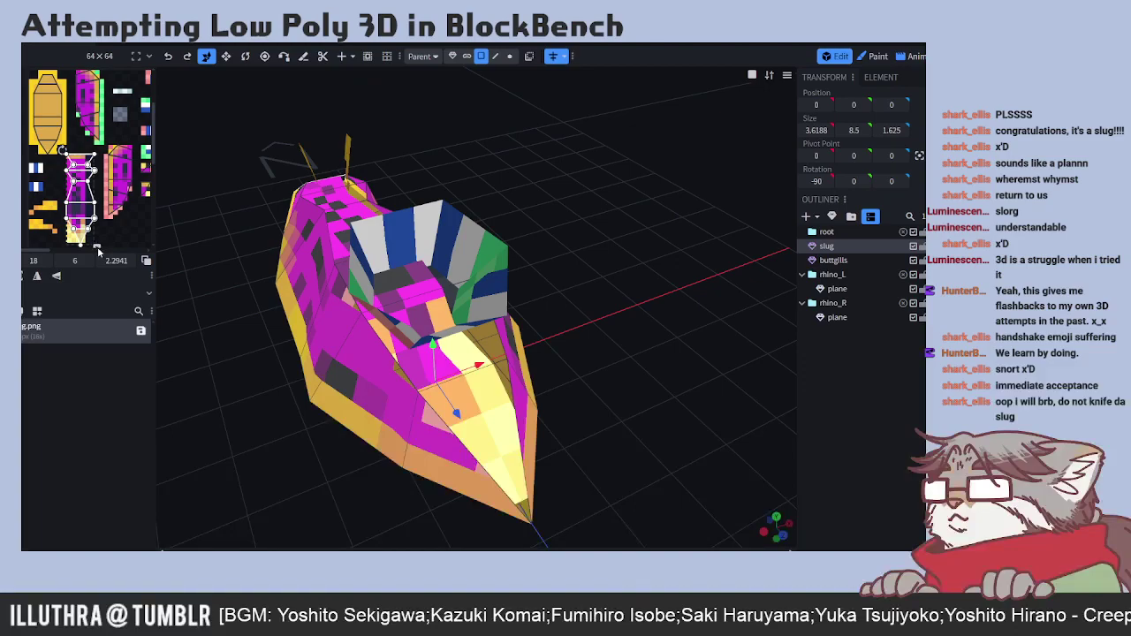
- Switch to the pixel art editor, select the magenta back strip and stretch it one pixel taller and one pixel wider
click(321, 327)
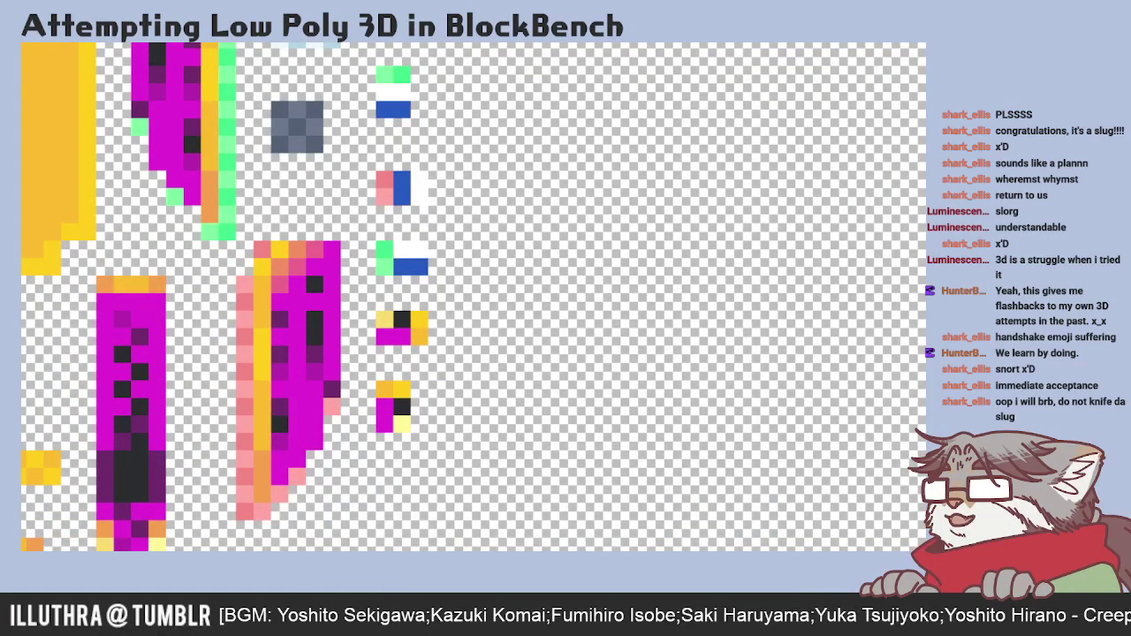
click(115, 282)
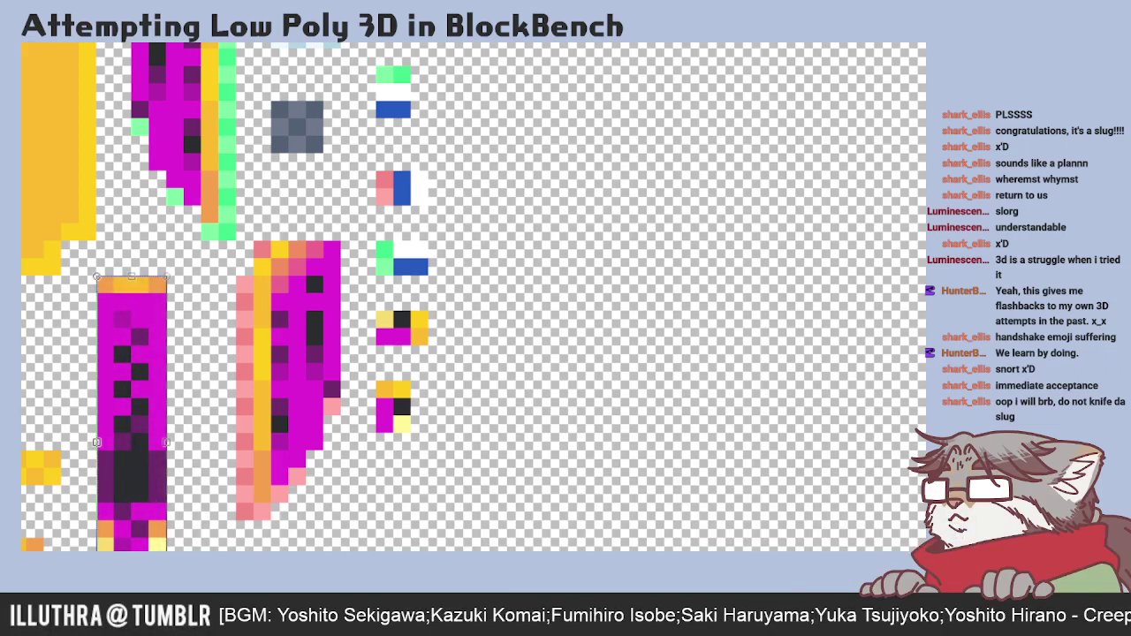
drag(167, 441, 166, 442)
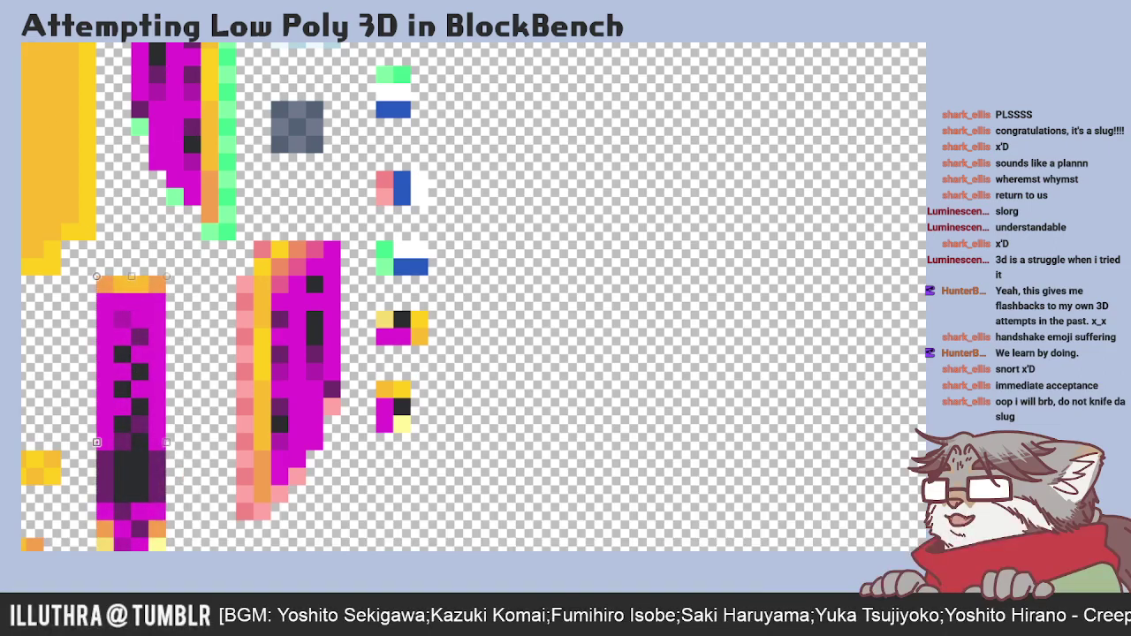
drag(97, 442, 98, 450)
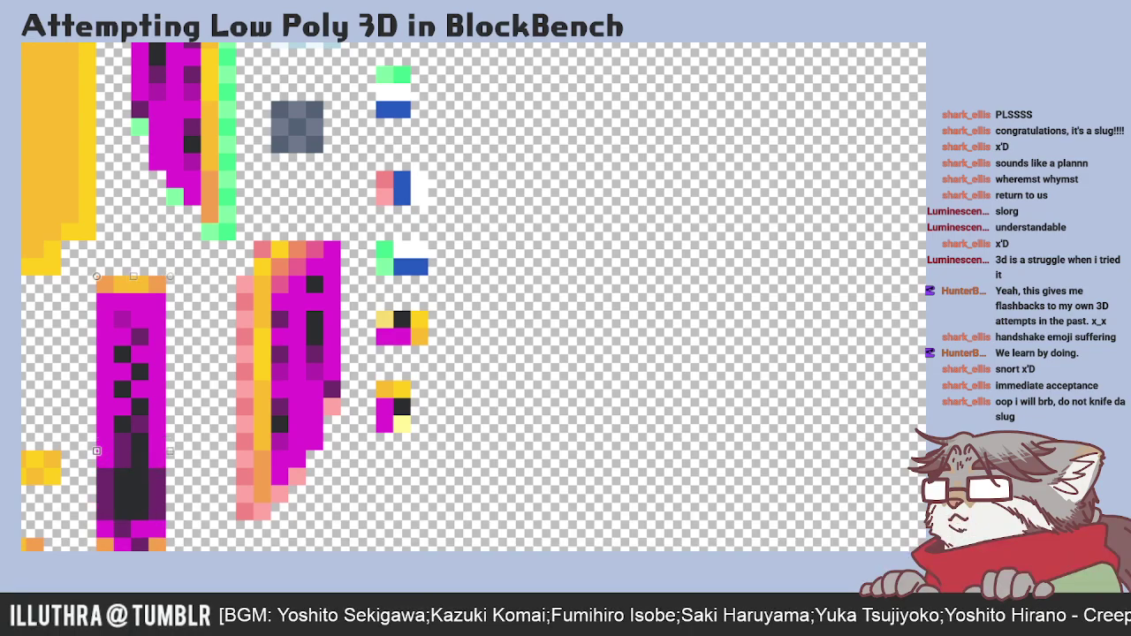
mouse_move(170, 450)
mouse_down()
mouse_move(219, 450)
mouse_move(184, 450)
mouse_up()
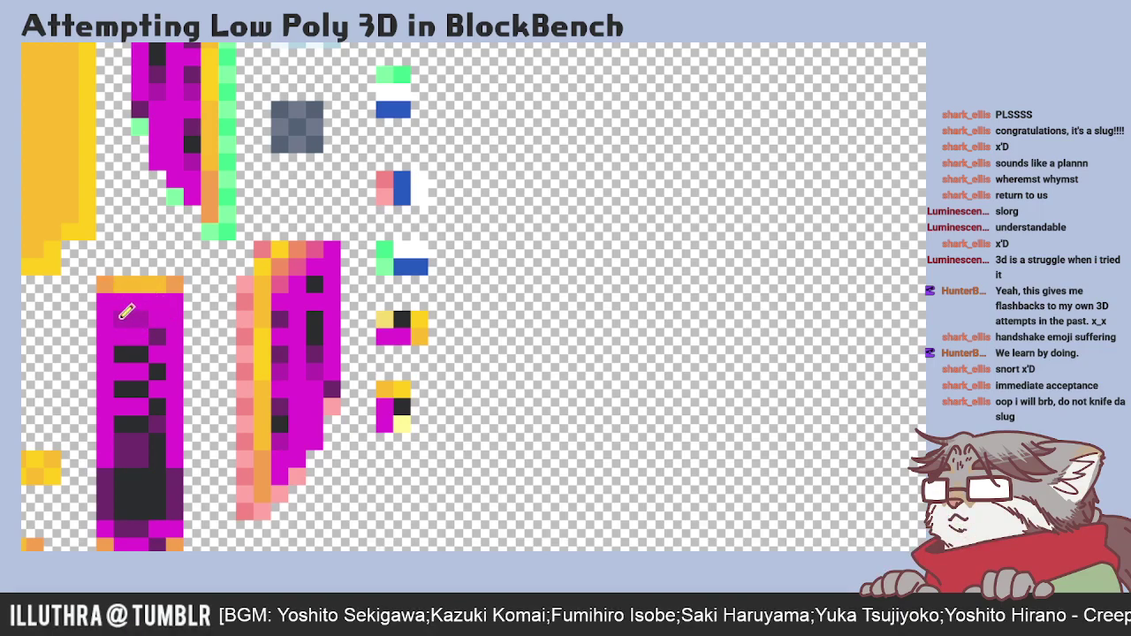
- Break up the two dark bars in the upper part of the magenta back strip by repainting their middle pixels purple
click(140, 353)
click(139, 388)
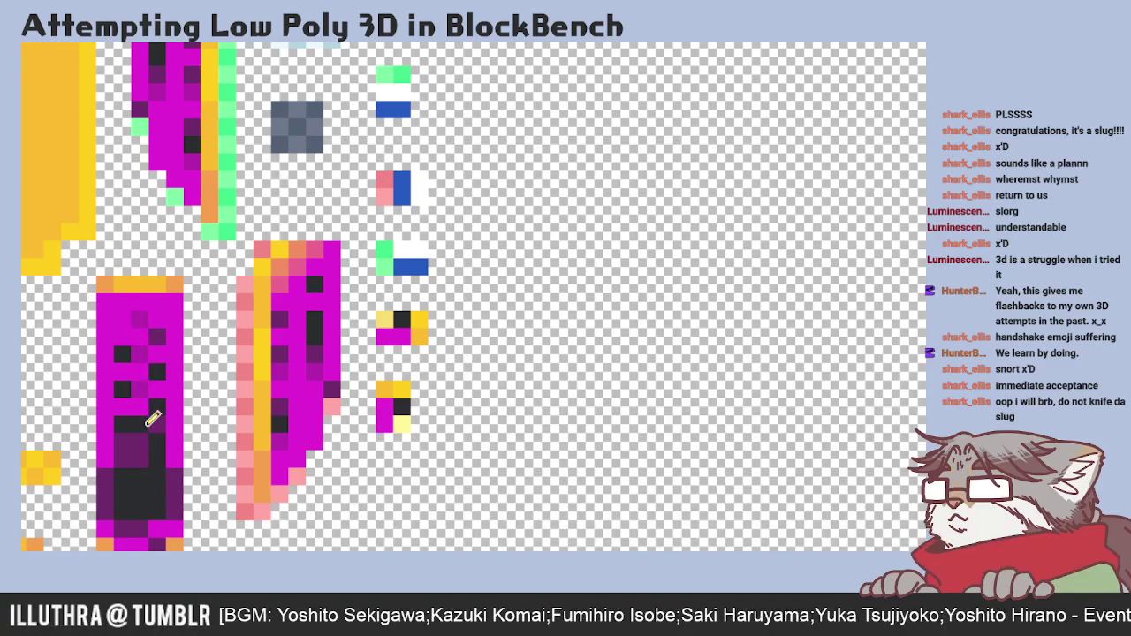
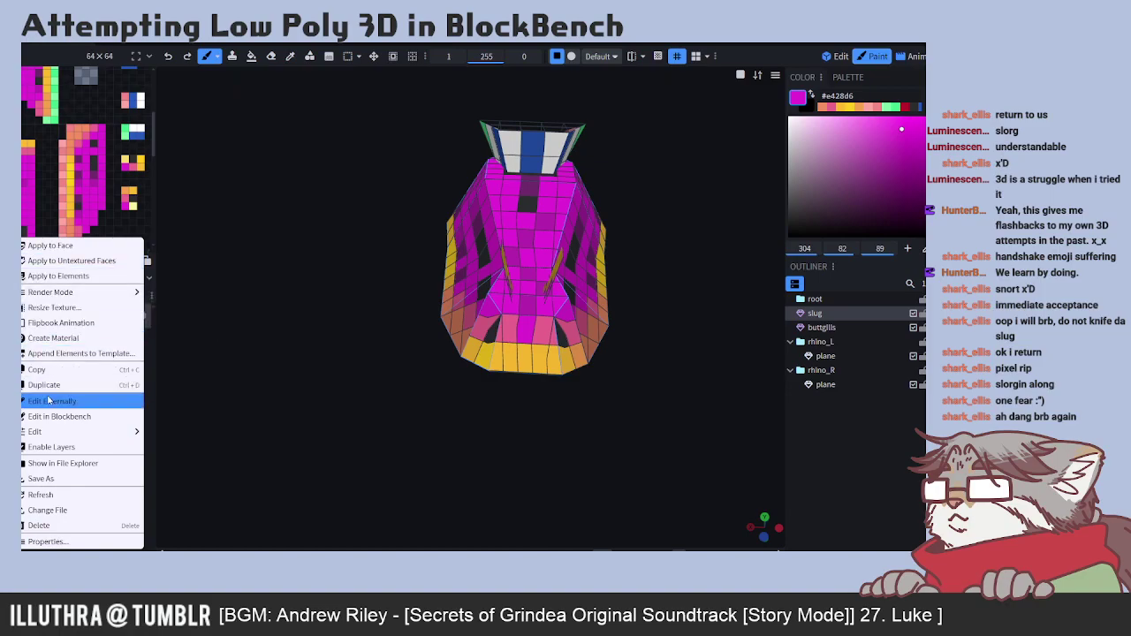
- Return to Blockbench, undo the pink shading on the top faces of the slug's tail, and activate the Color Picker
click(248, 347)
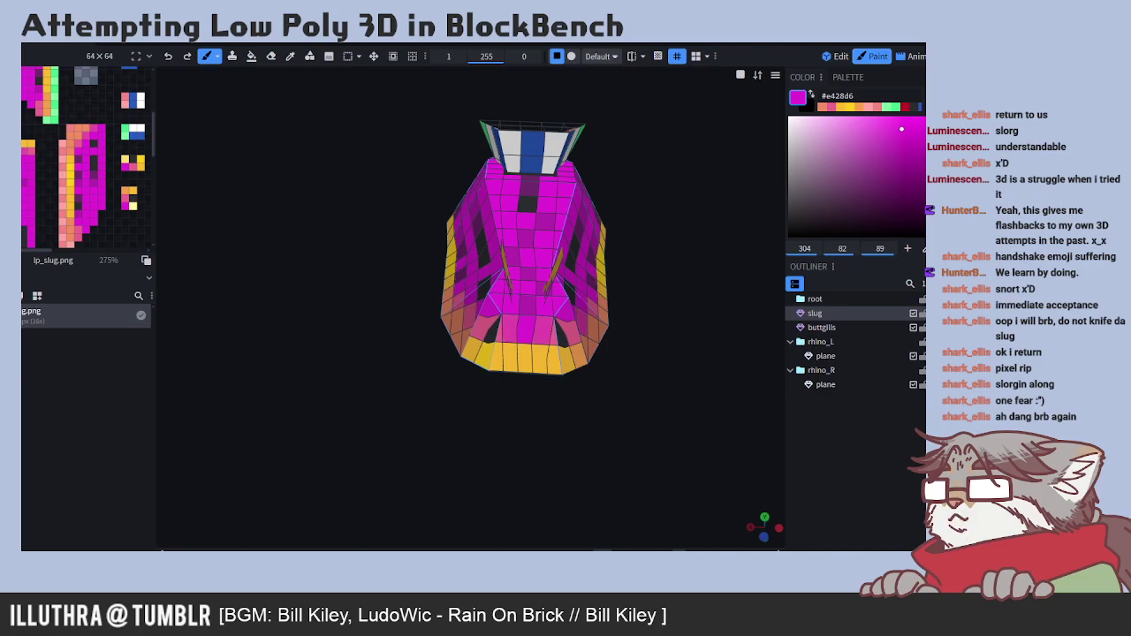
mouse_move(669, 414)
mouse_down()
mouse_move(558, 416)
mouse_move(526, 402)
mouse_move(550, 399)
mouse_up()
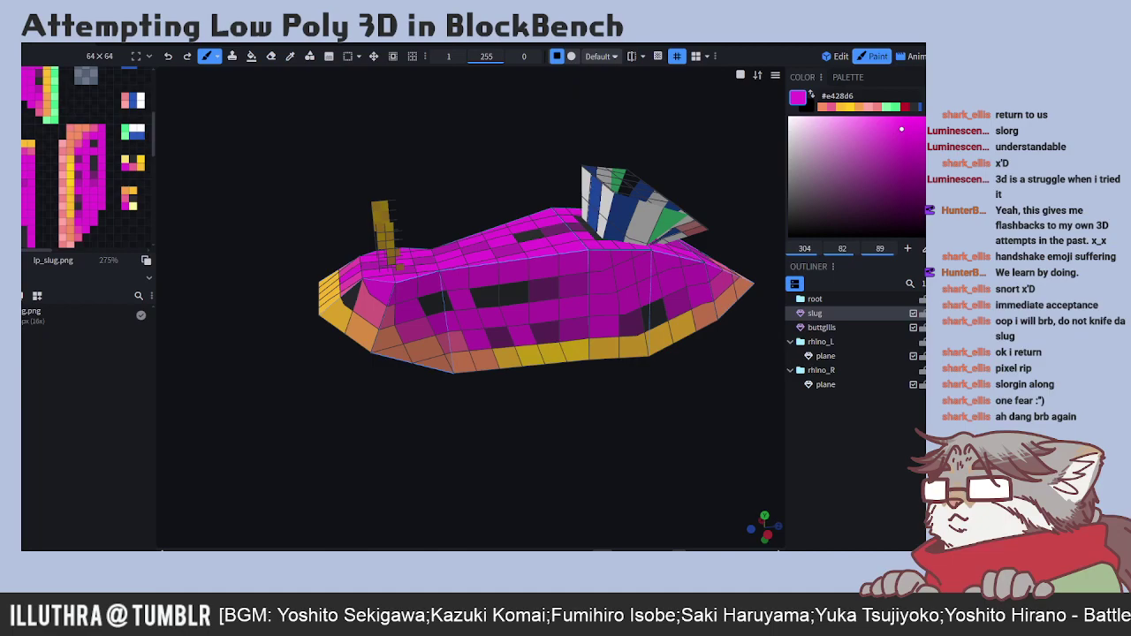
mouse_move(671, 417)
mouse_down()
mouse_move(707, 412)
mouse_move(505, 404)
mouse_move(512, 411)
mouse_move(522, 409)
mouse_move(378, 359)
mouse_move(431, 389)
mouse_up()
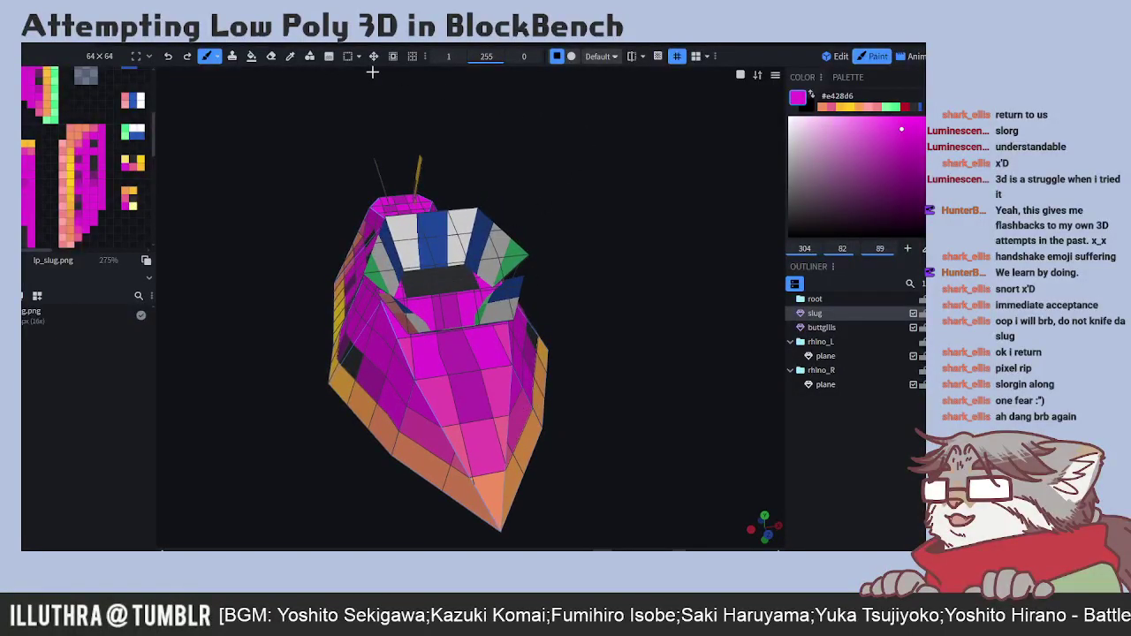
click(207, 56)
mouse_move(338, 492)
mouse_down()
mouse_move(326, 485)
mouse_move(416, 424)
mouse_up()
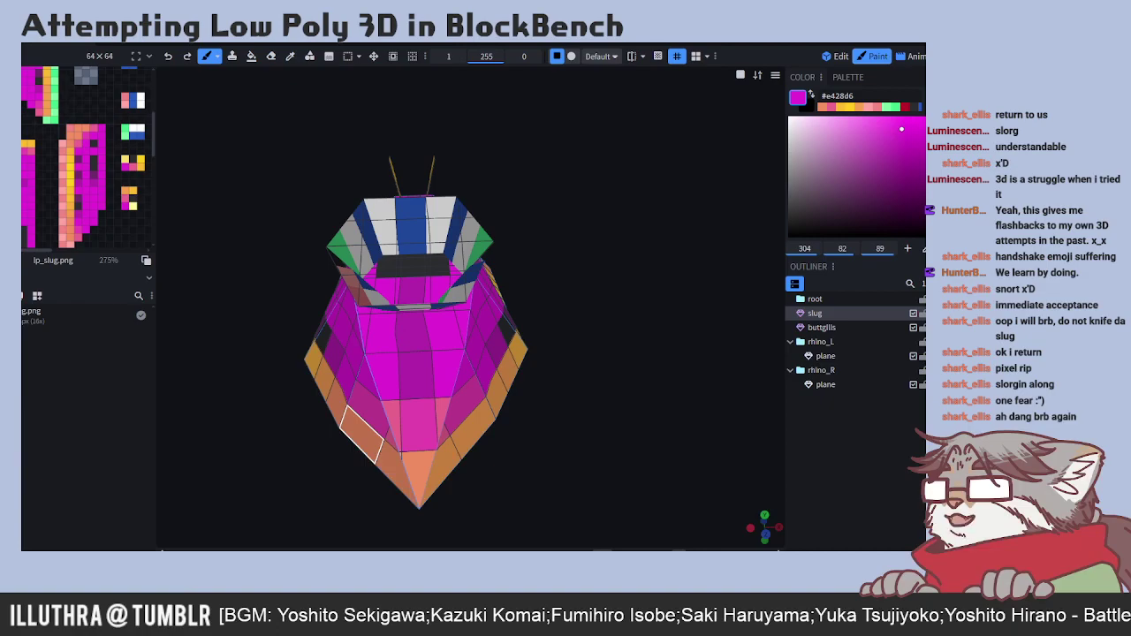
drag(371, 423, 347, 406)
key(ctrl+z)
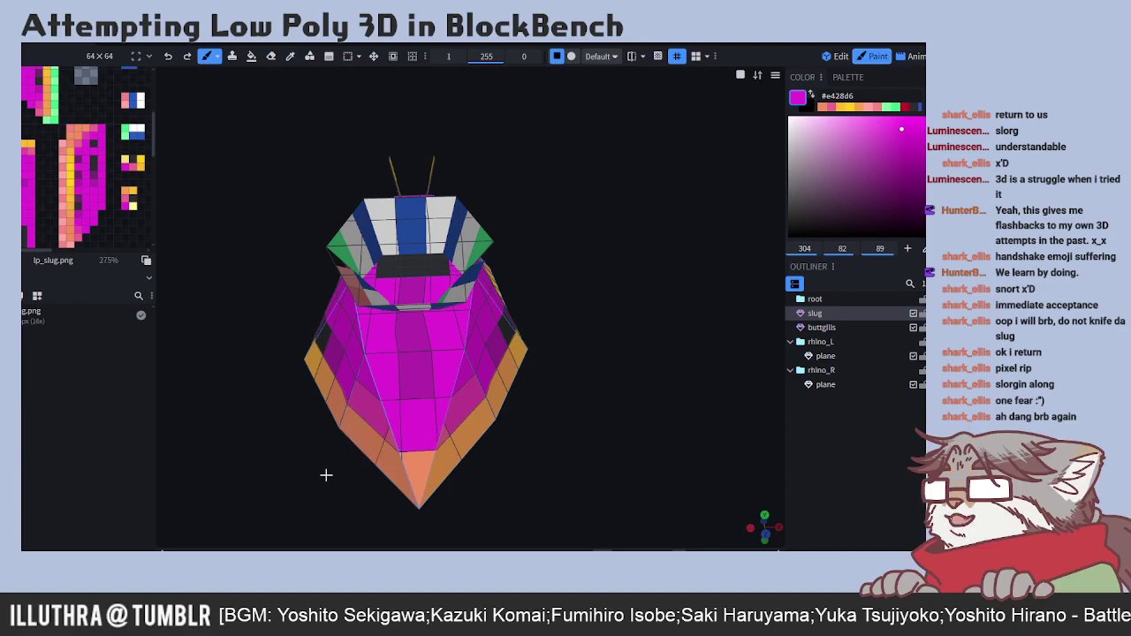
key(c)
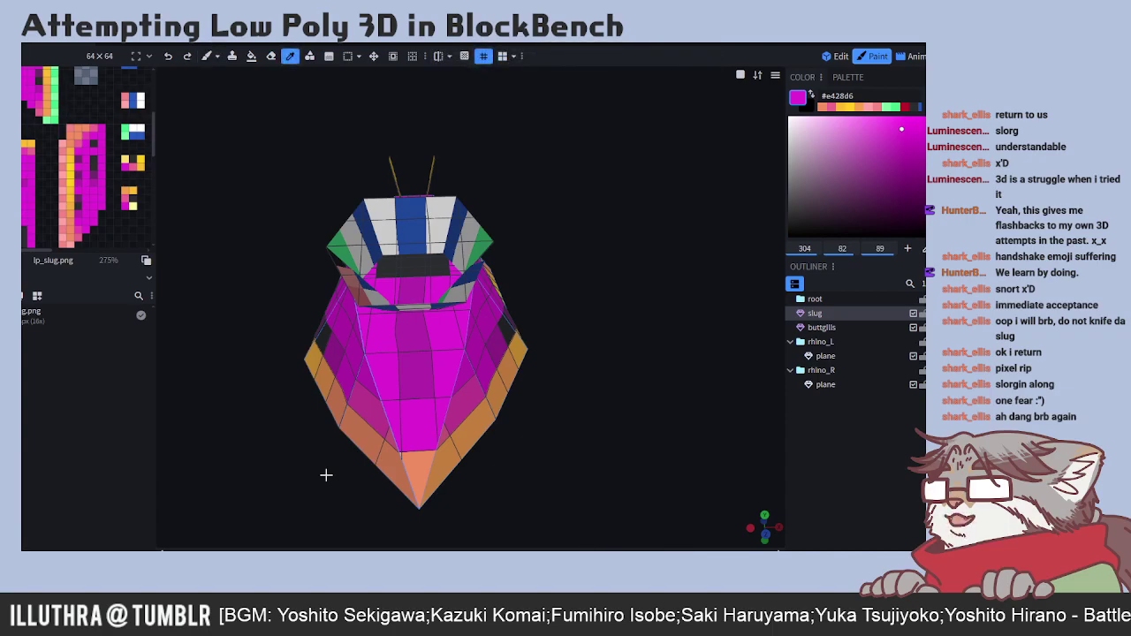
- Recolour the slug's tail end, painting the last row of top cells pink and leaving the pointed tip orange
key(b)
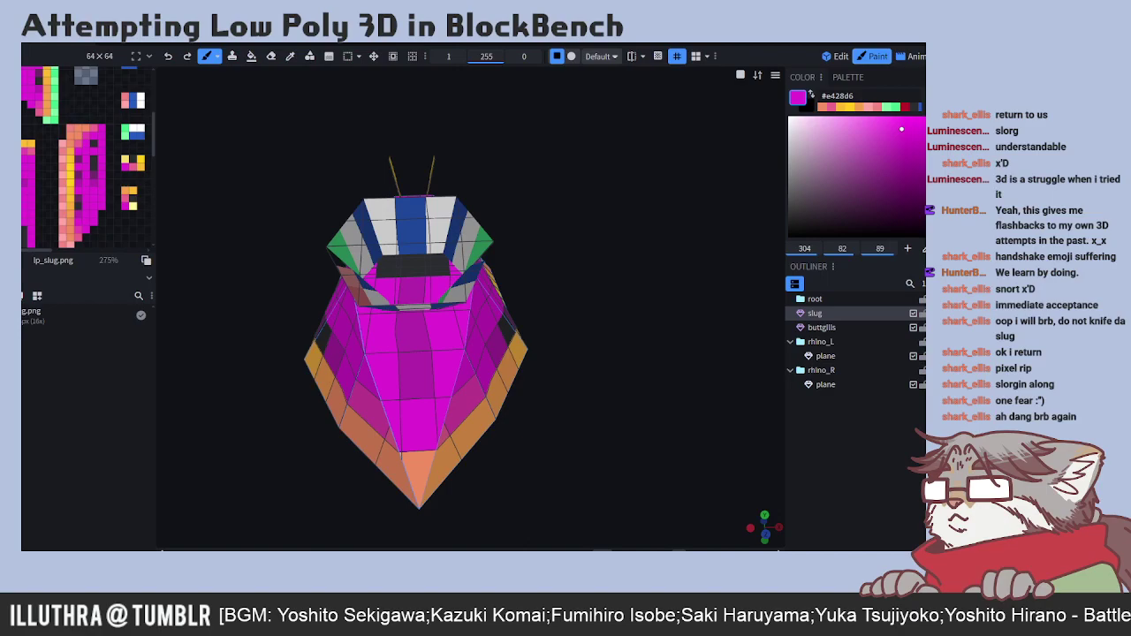
click(417, 468)
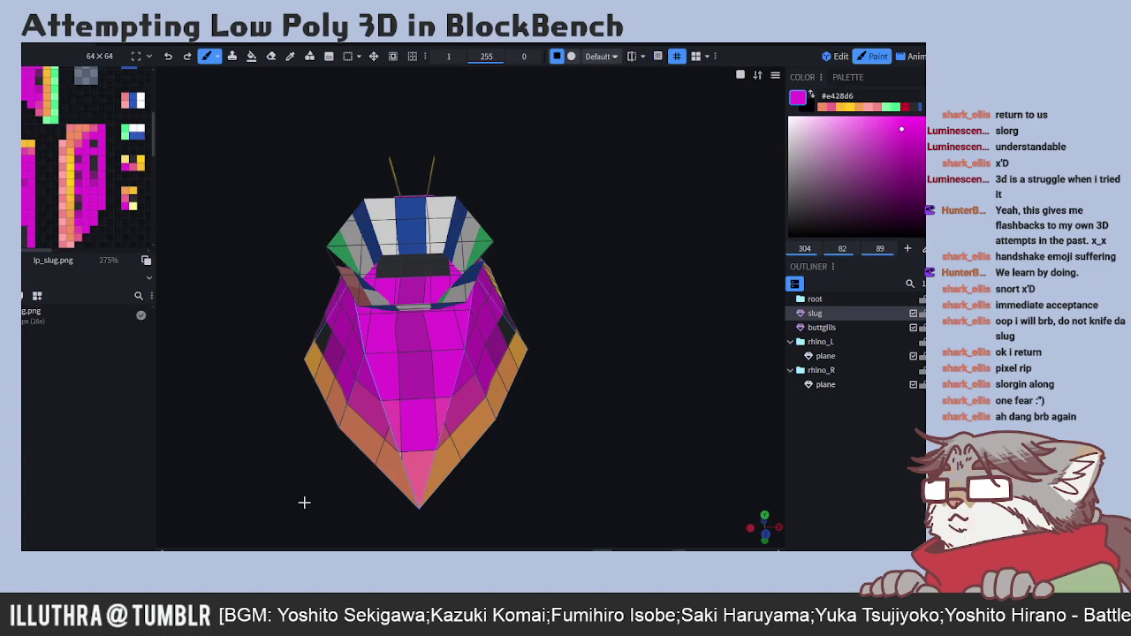
mouse_move(303, 492)
mouse_down()
mouse_move(359, 482)
mouse_move(288, 485)
mouse_move(303, 495)
mouse_up()
key(c)
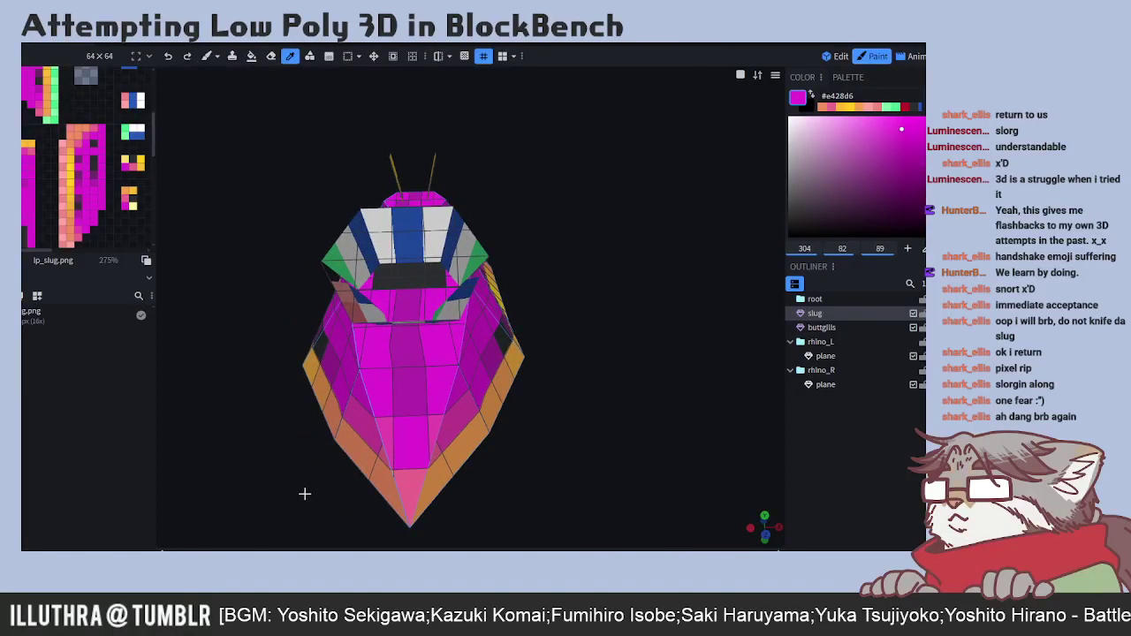
key(b)
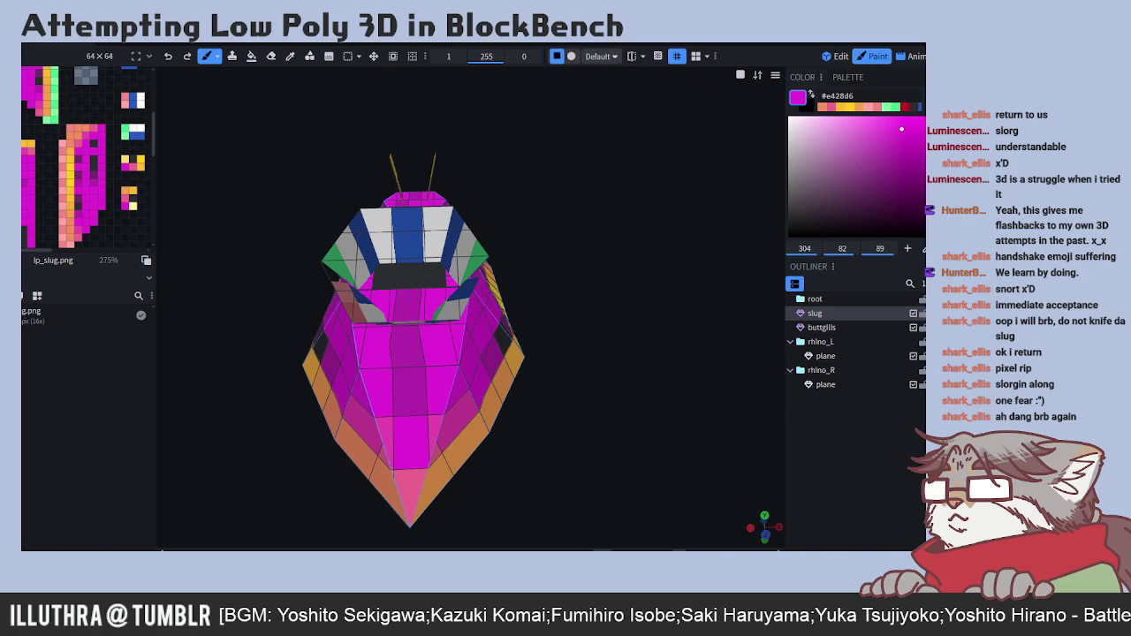
drag(184, 464, 278, 463)
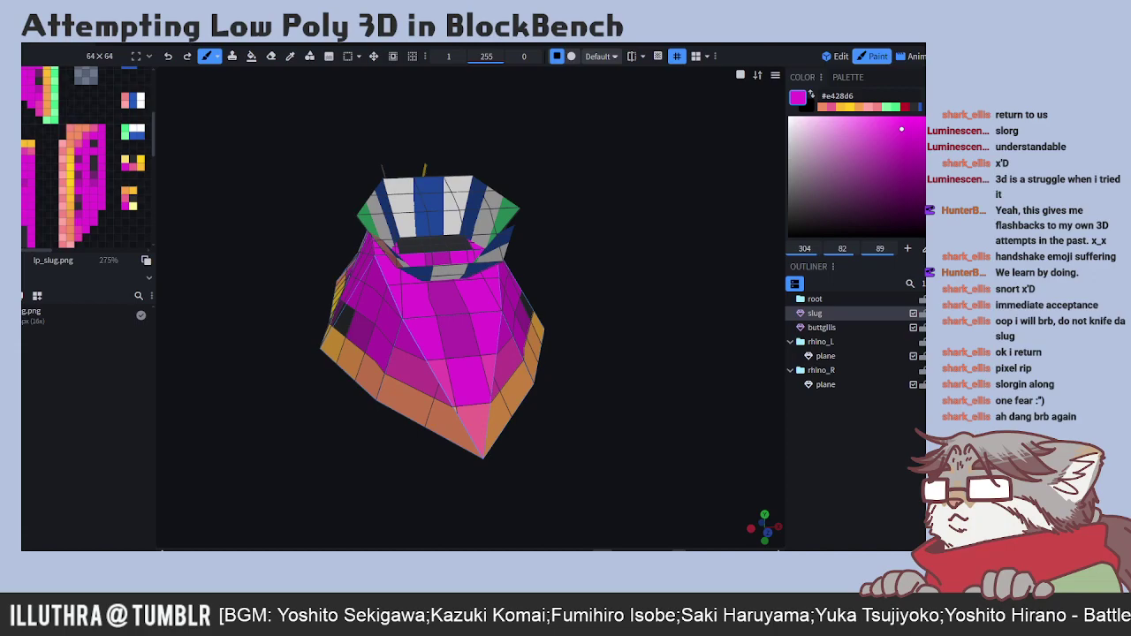
drag(256, 425, 267, 433)
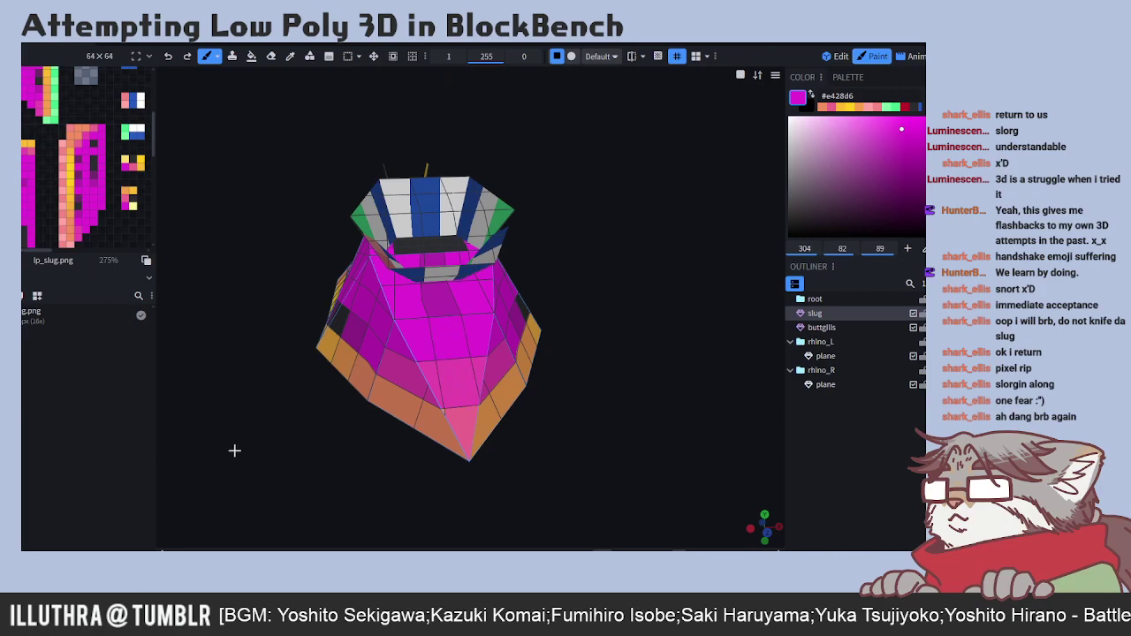
drag(283, 445, 324, 445)
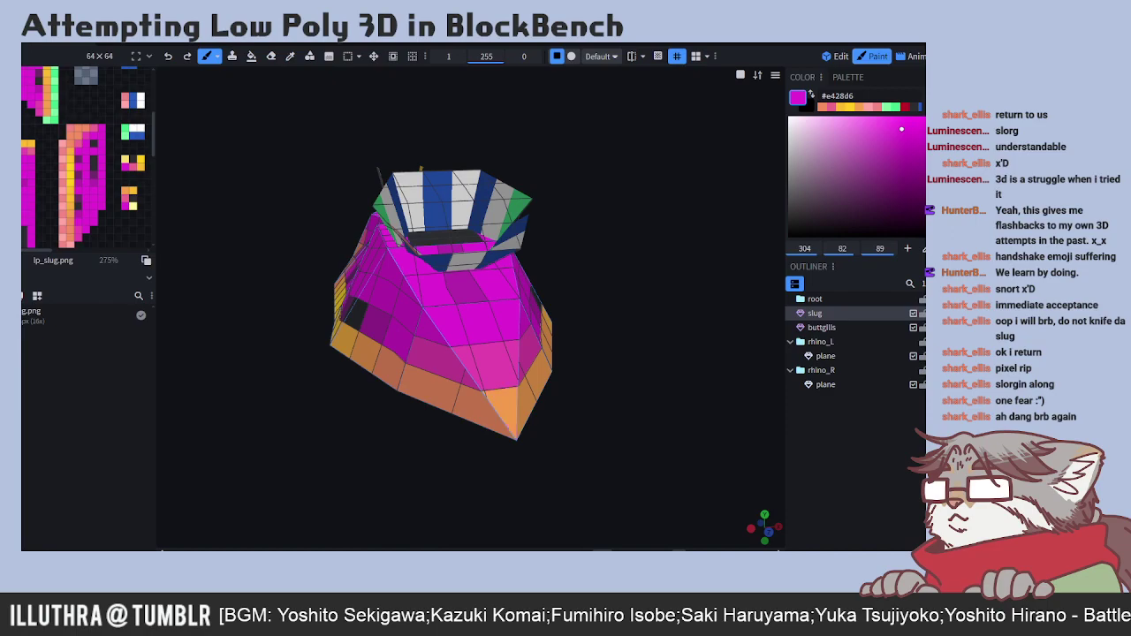
- Sample the dark grey #2b2c2f from the slug's back as the paint colour and activate the brush
drag(368, 460, 475, 477)
drag(501, 471, 446, 452)
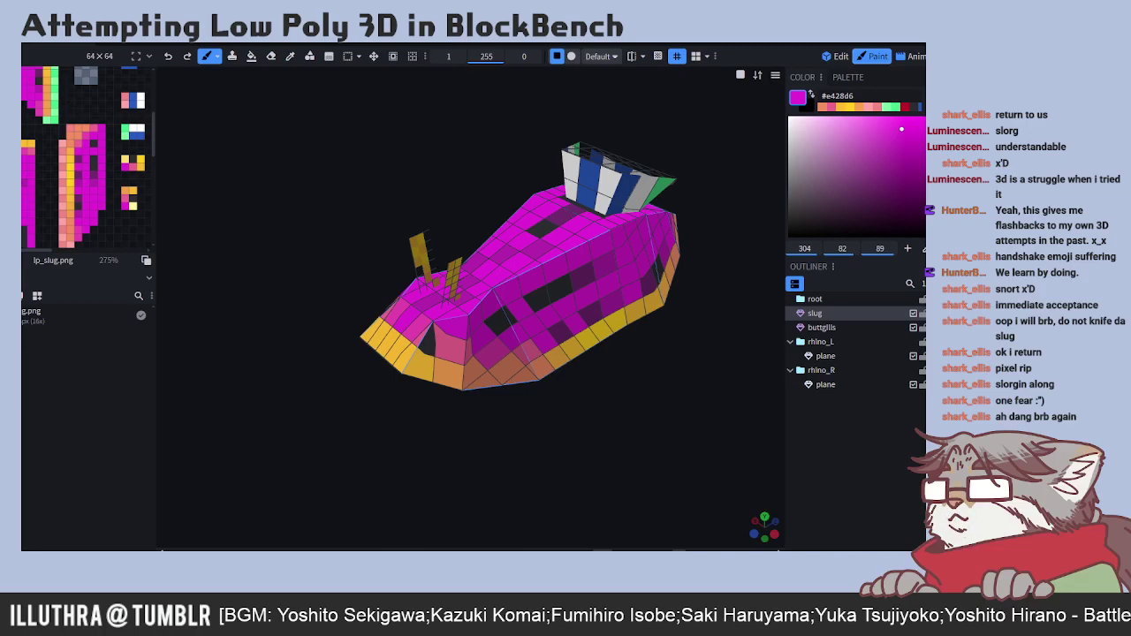
drag(243, 398, 487, 442)
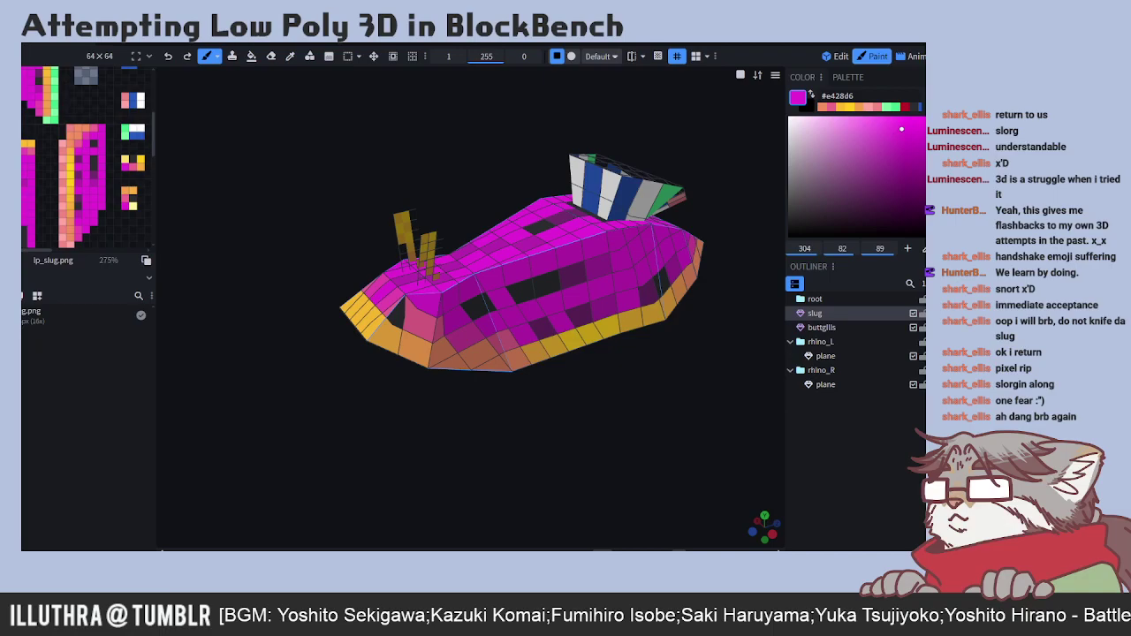
mouse_move(760, 336)
mouse_down()
mouse_move(789, 336)
mouse_move(556, 366)
mouse_up()
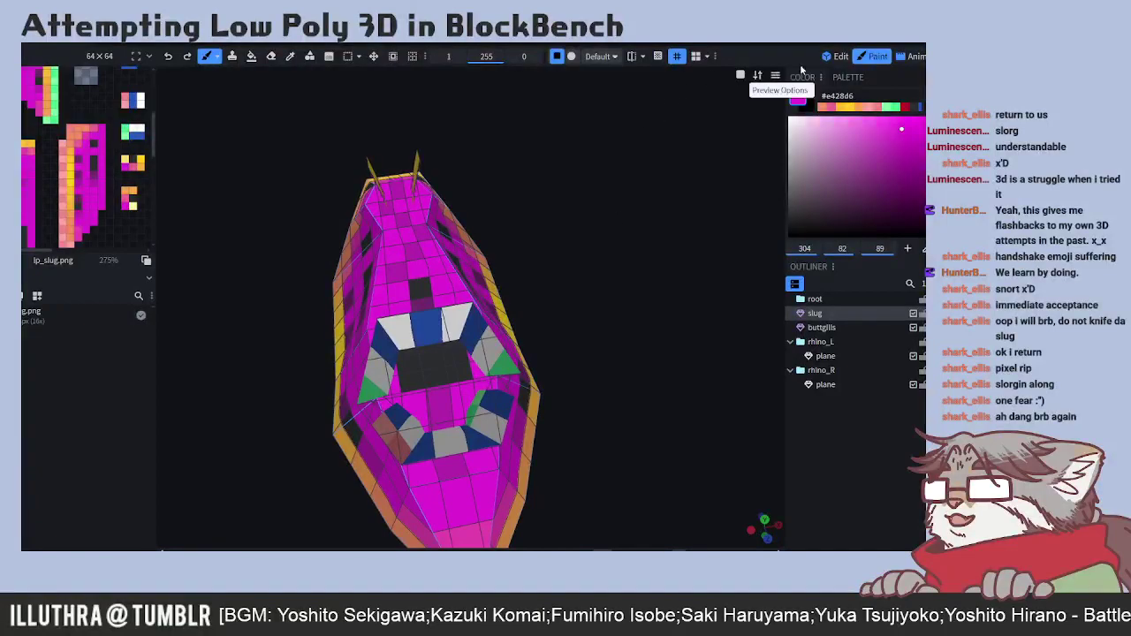
click(290, 55)
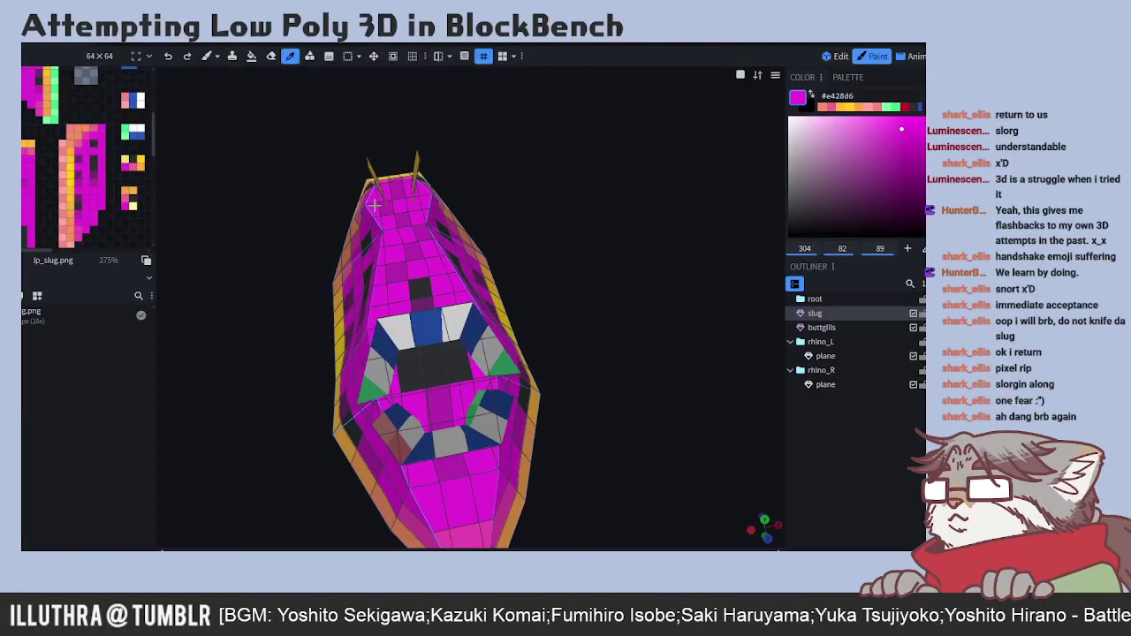
click(839, 55)
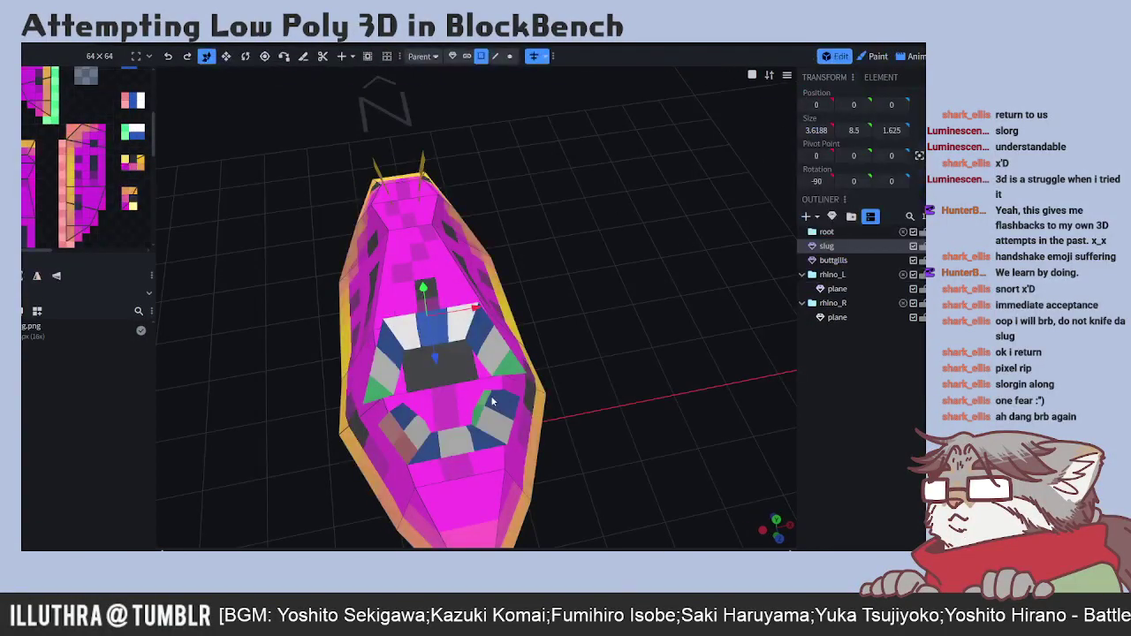
click(873, 56)
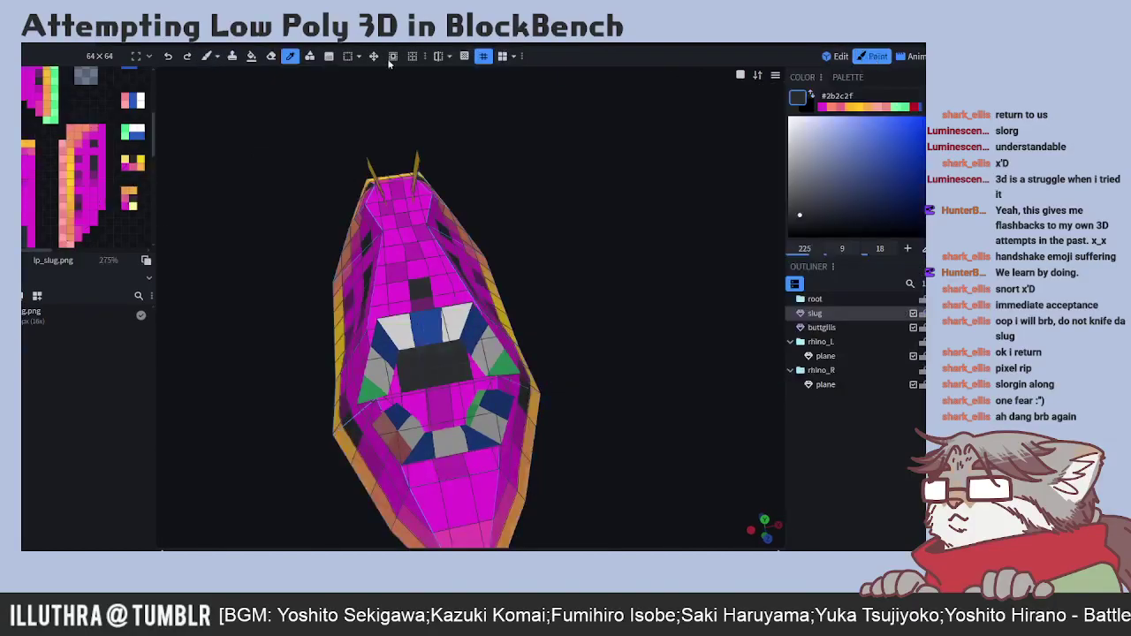
click(205, 56)
- Paint the slug's back inside the gill ring dark grey and undo the stroke that extends behind the ring
drag(341, 503, 337, 488)
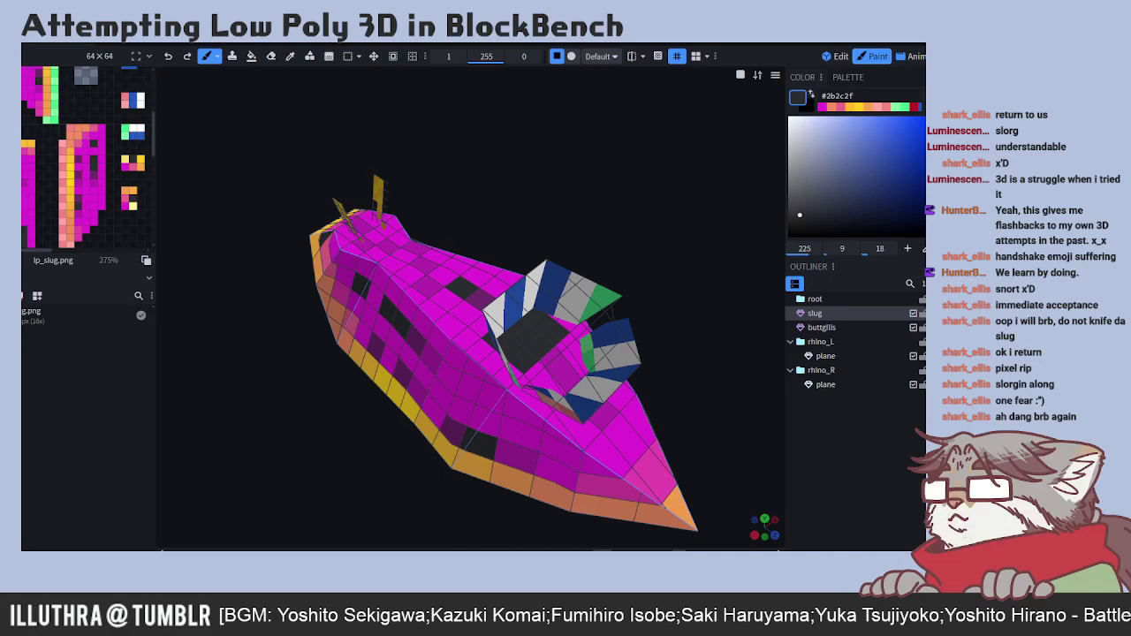
drag(543, 353, 610, 414)
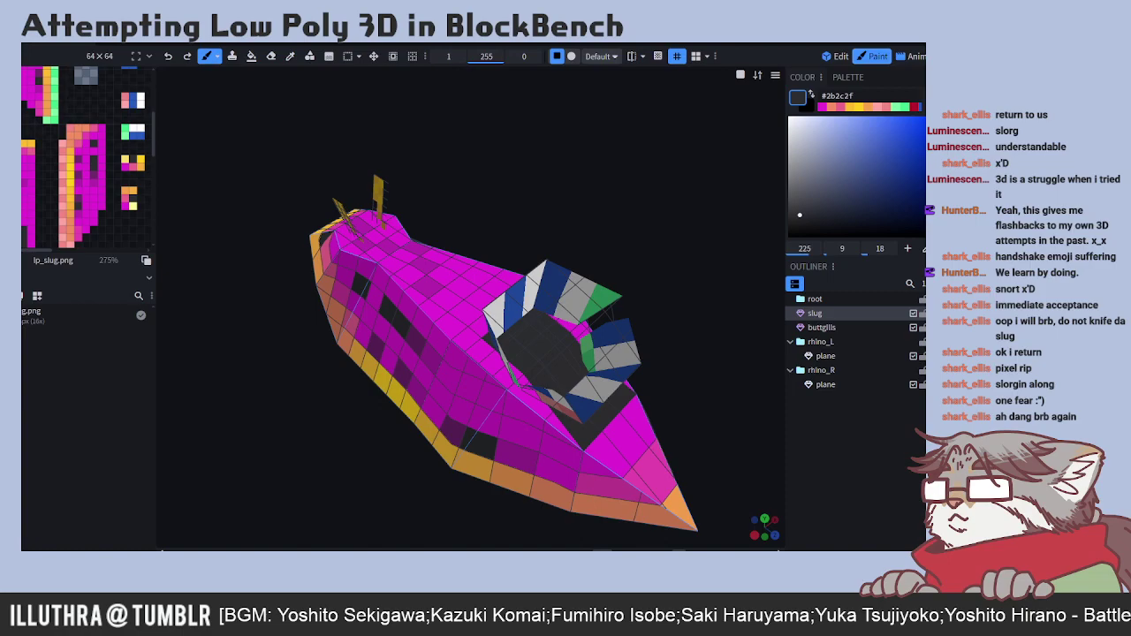
key(ctrl+z)
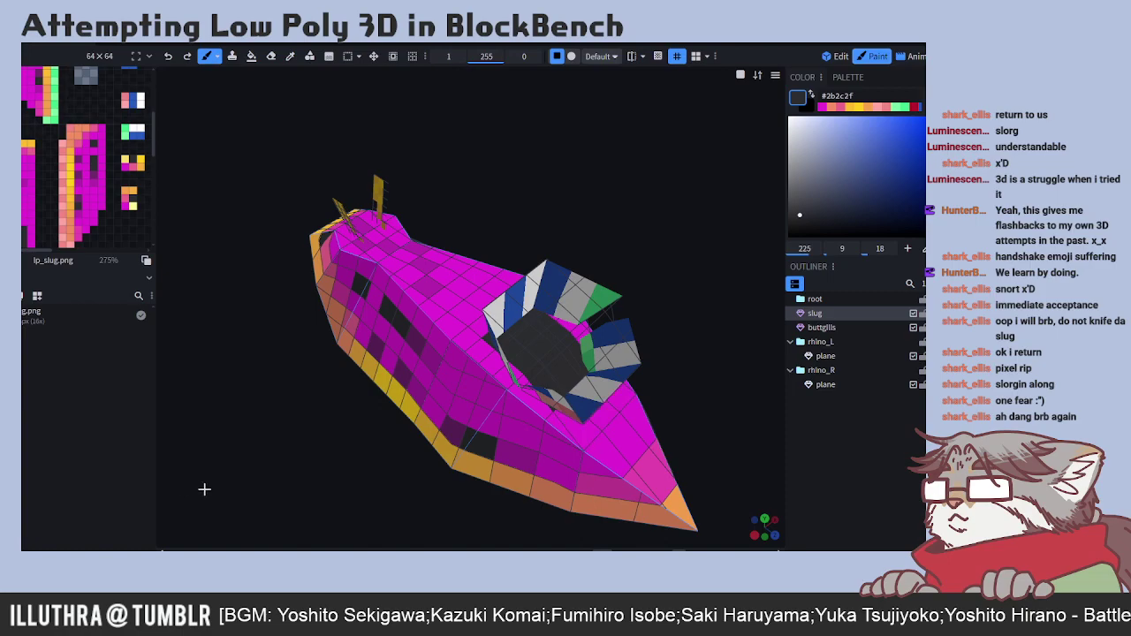
drag(347, 485, 304, 471)
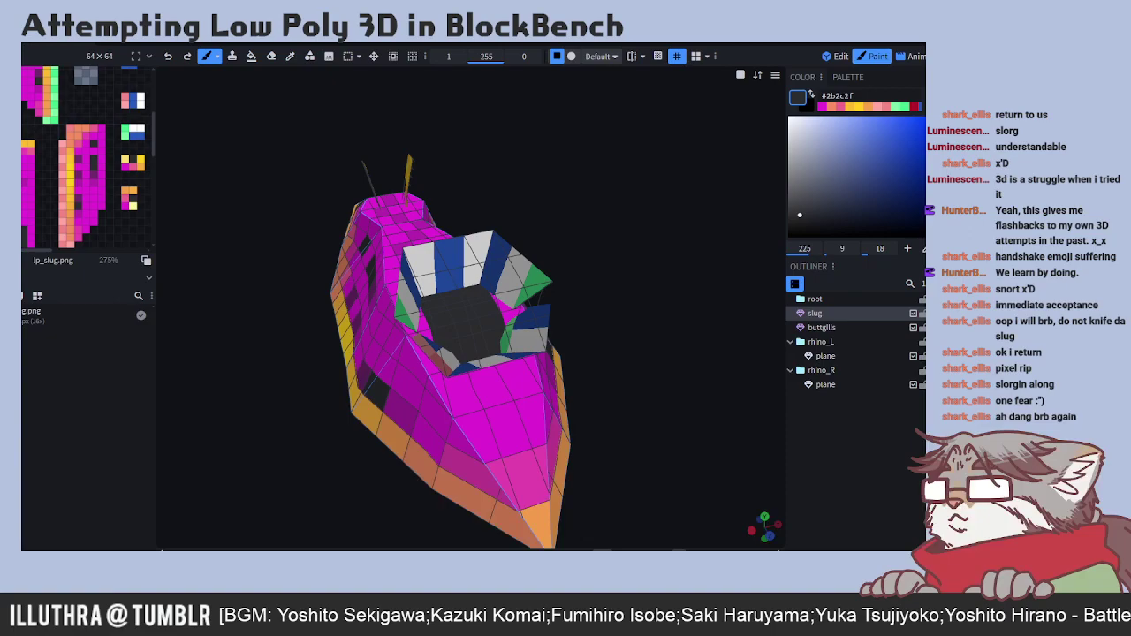
- Rework the dark patch inside the gill ring and shade the centre cell just behind it dark purple
drag(447, 344, 493, 331)
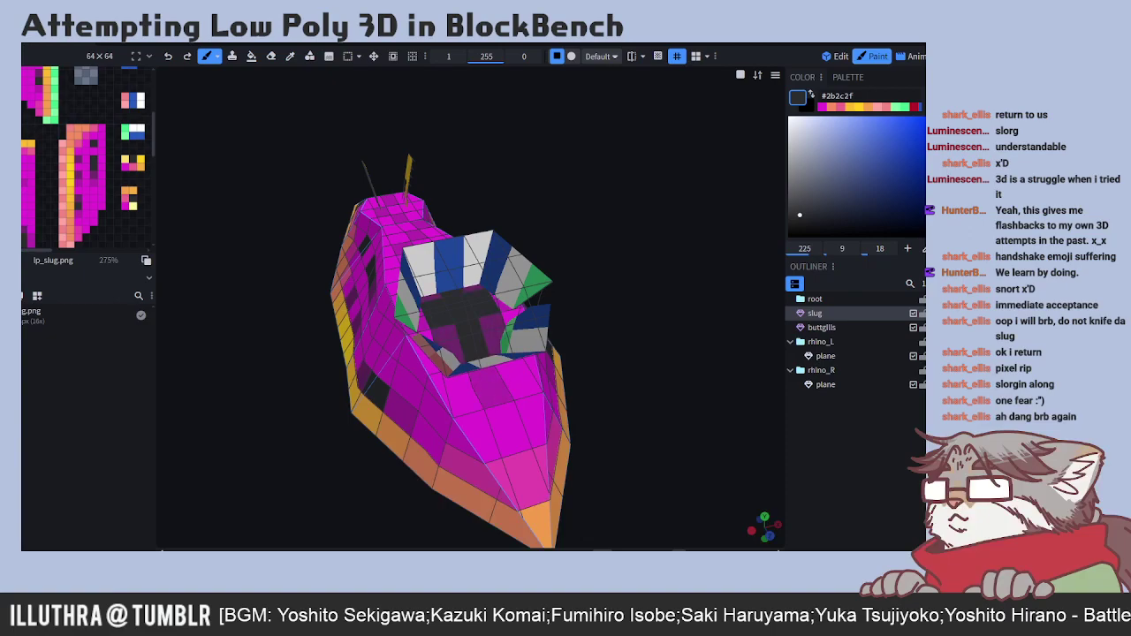
drag(634, 445, 659, 400)
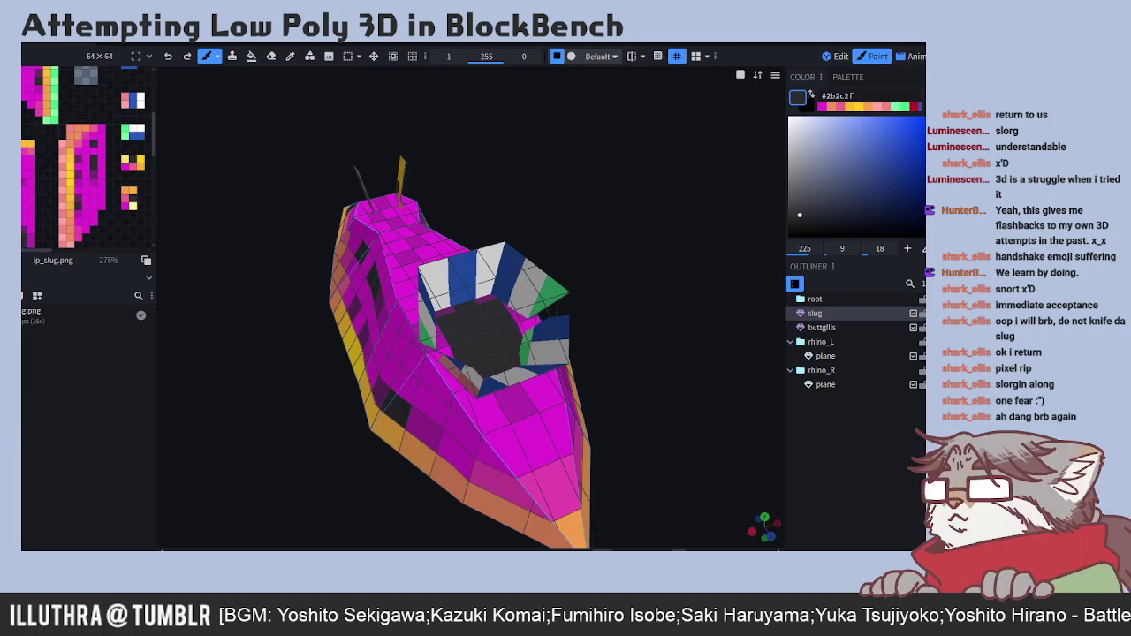
drag(285, 503, 290, 432)
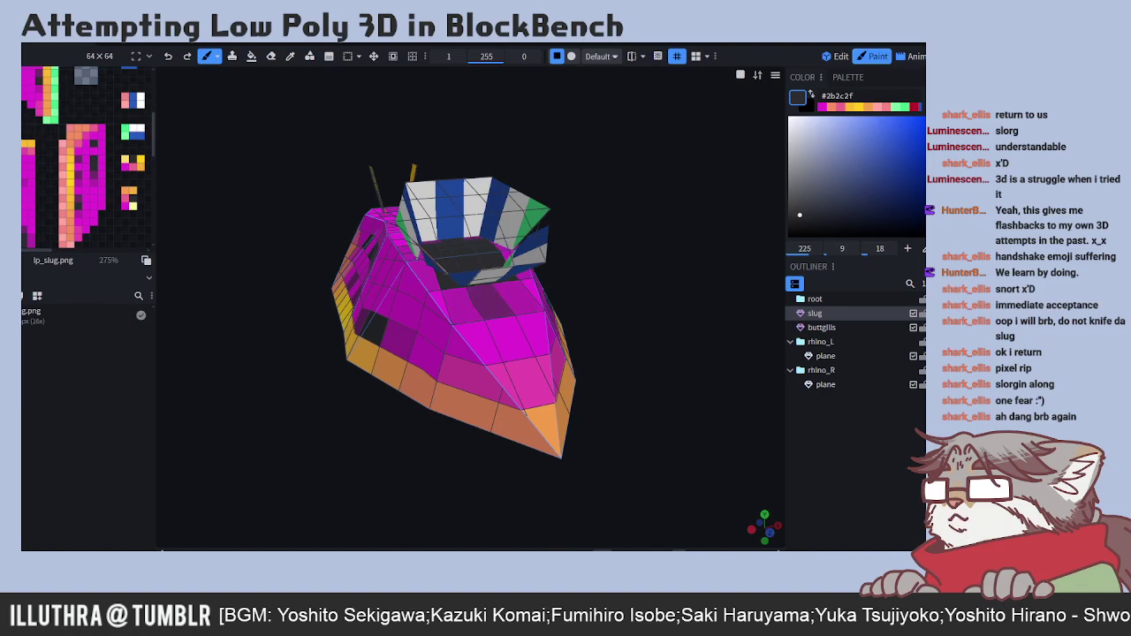
drag(287, 499, 320, 501)
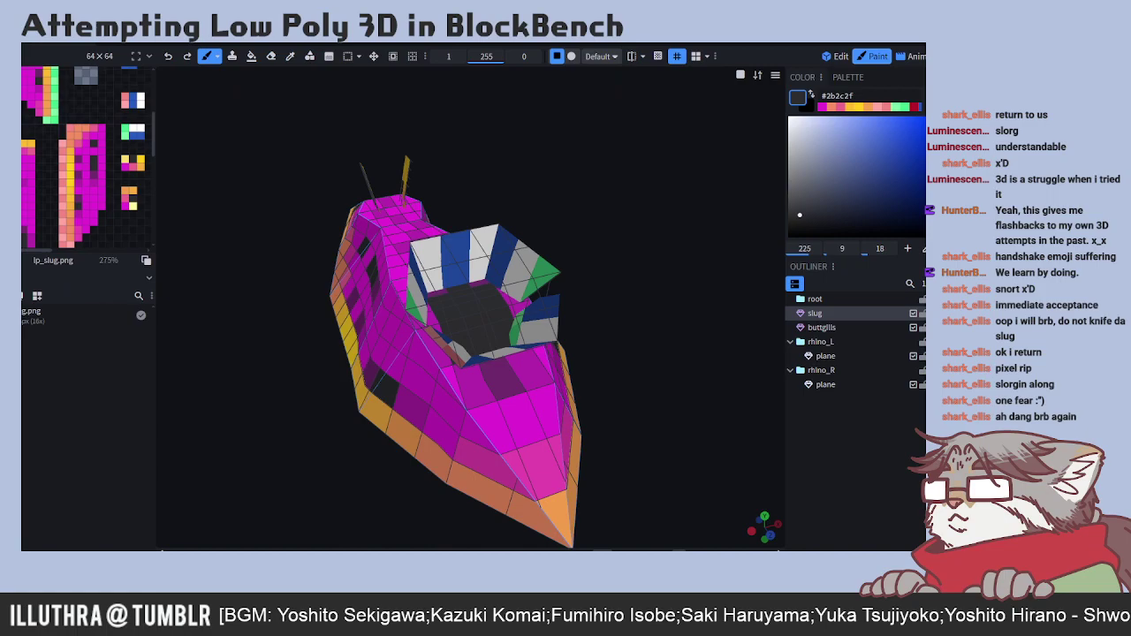
drag(662, 366, 608, 293)
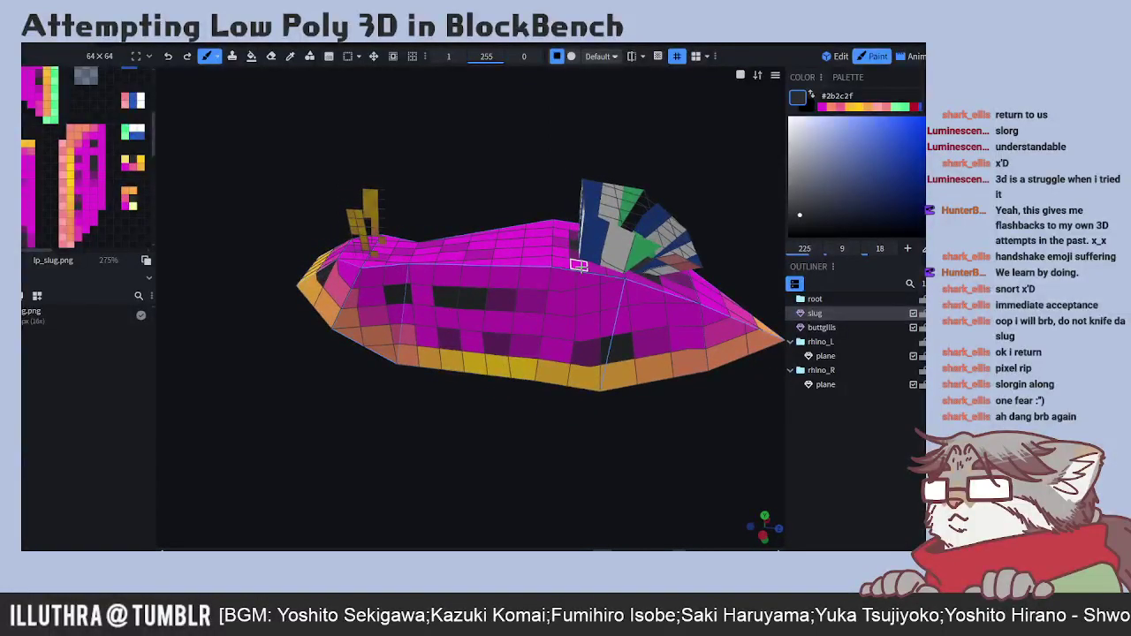
- Select the buttgills mesh and examine the gill ring and the painted patch beneath it from several angles
click(585, 258)
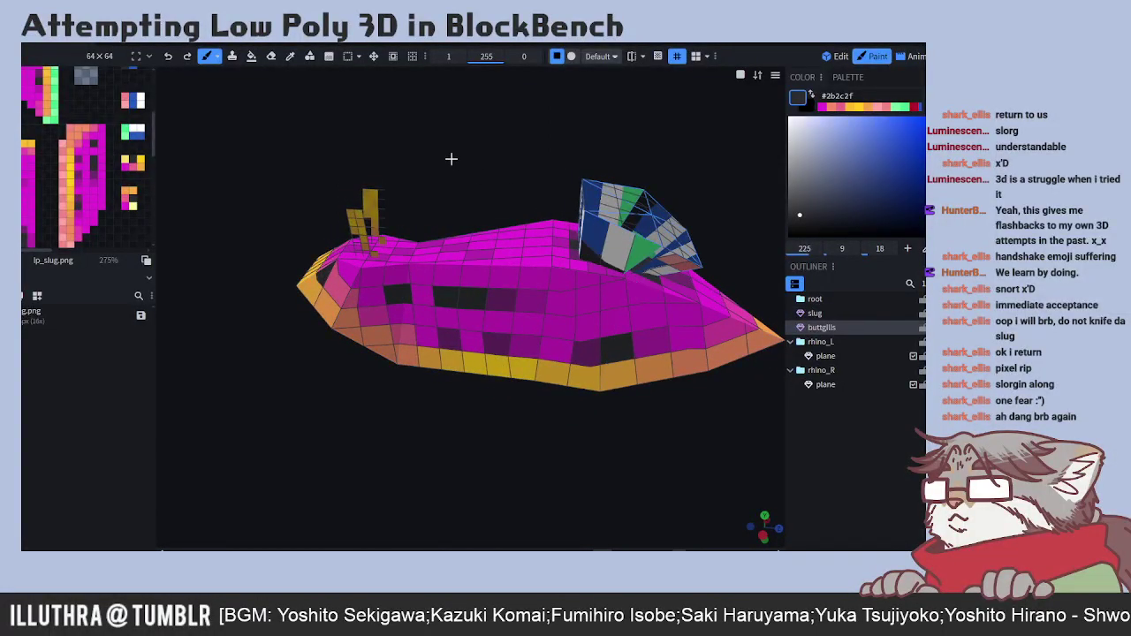
drag(486, 172, 442, 176)
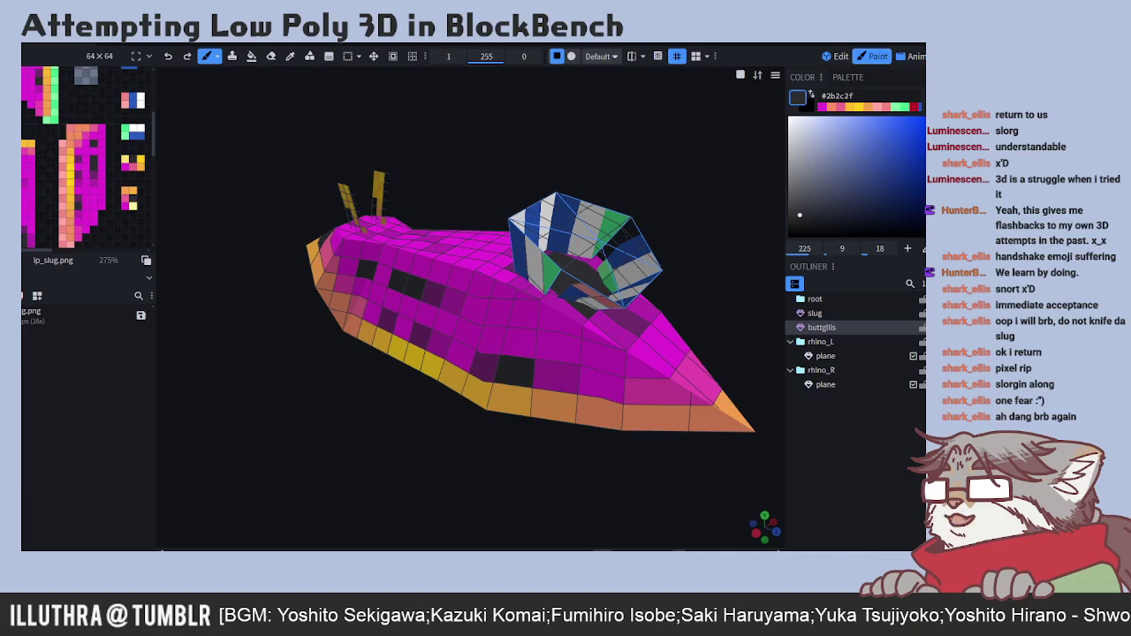
mouse_move(412, 439)
mouse_down()
mouse_move(301, 424)
mouse_move(232, 432)
mouse_move(384, 468)
mouse_move(429, 499)
mouse_move(351, 497)
mouse_move(369, 429)
mouse_move(434, 416)
mouse_move(275, 442)
mouse_move(439, 437)
mouse_move(412, 421)
mouse_up()
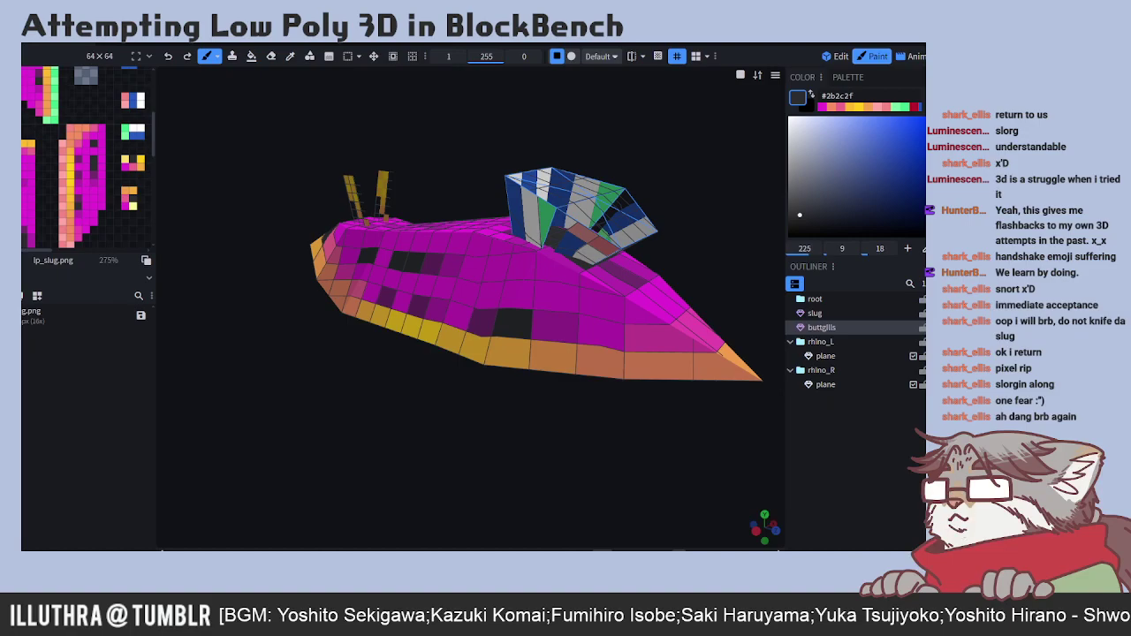
drag(384, 397, 394, 429)
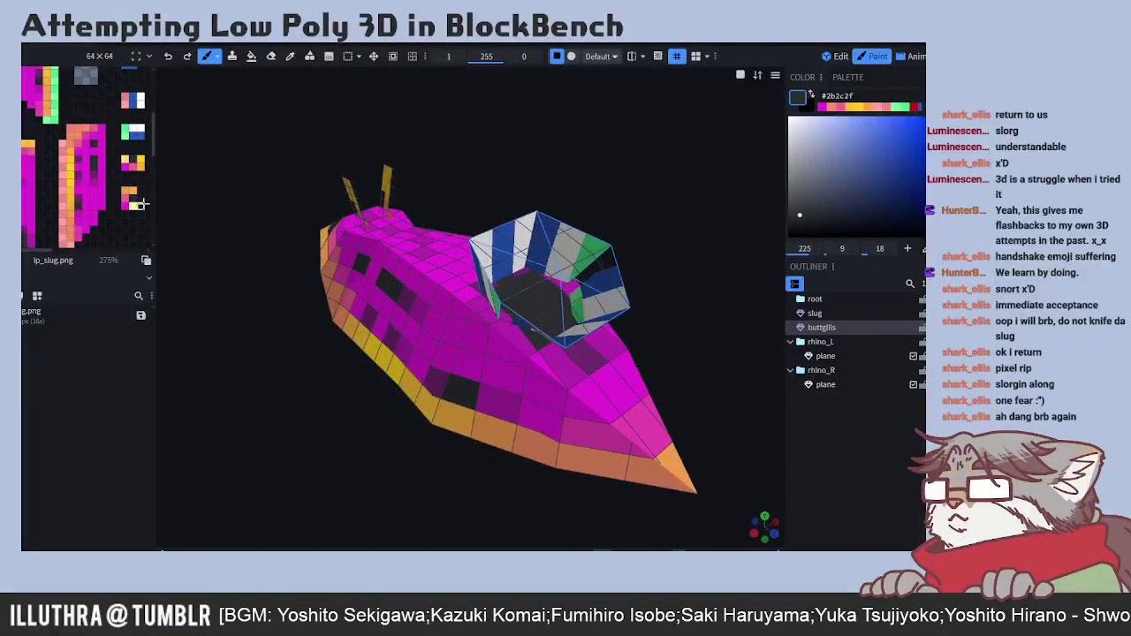
scroll(147, 183, down, 2)
scroll(146, 187, down, 3)
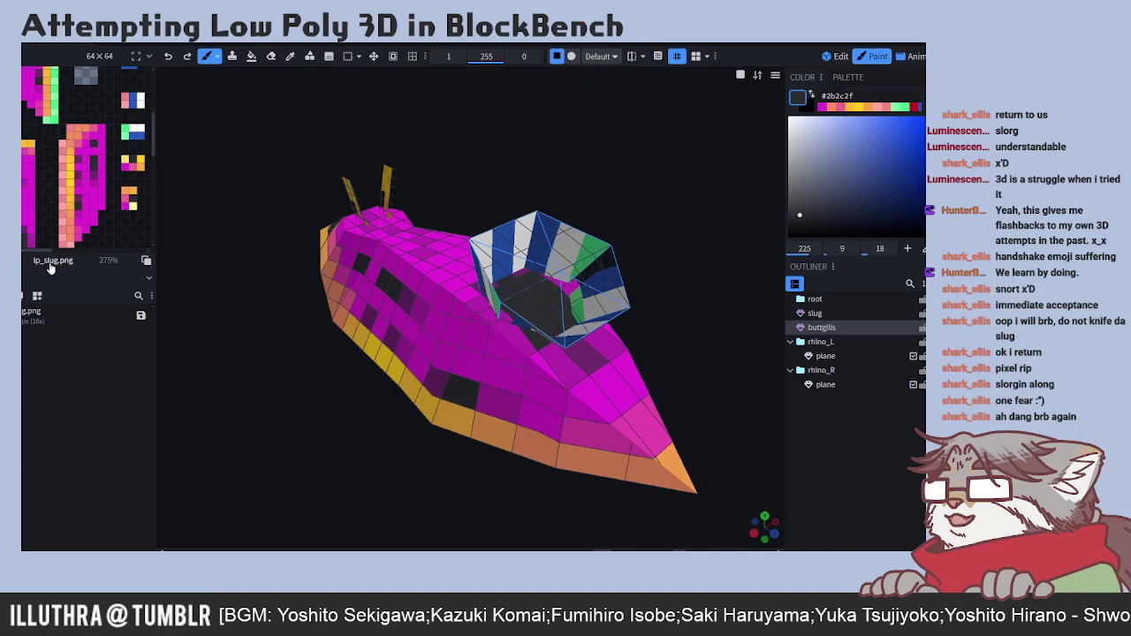
right_click(64, 314)
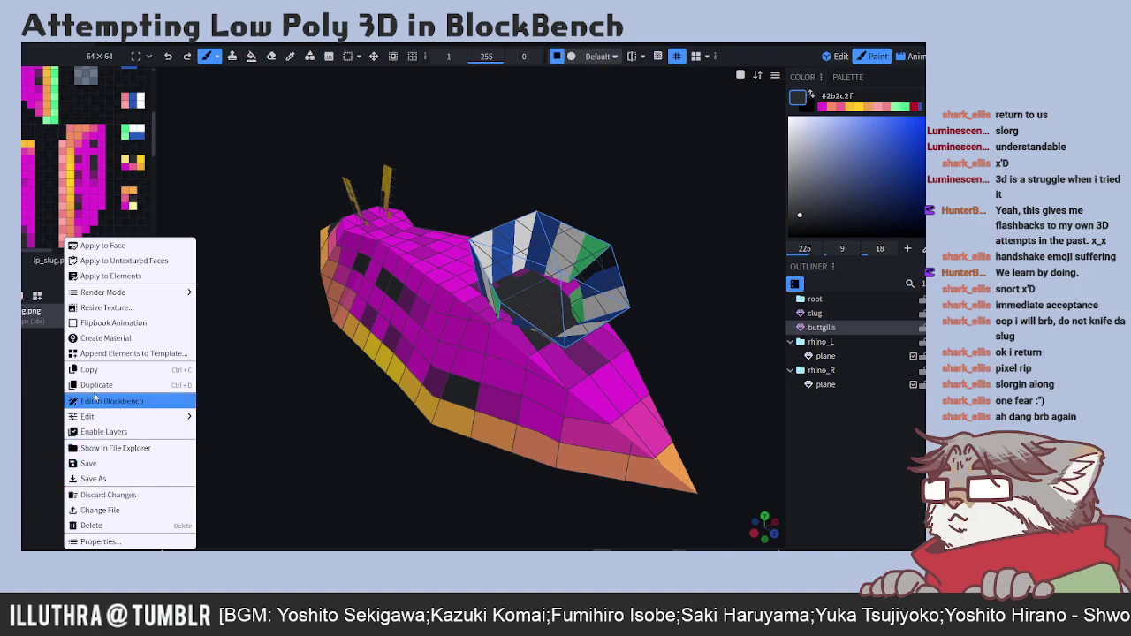
click(29, 393)
click(24, 313)
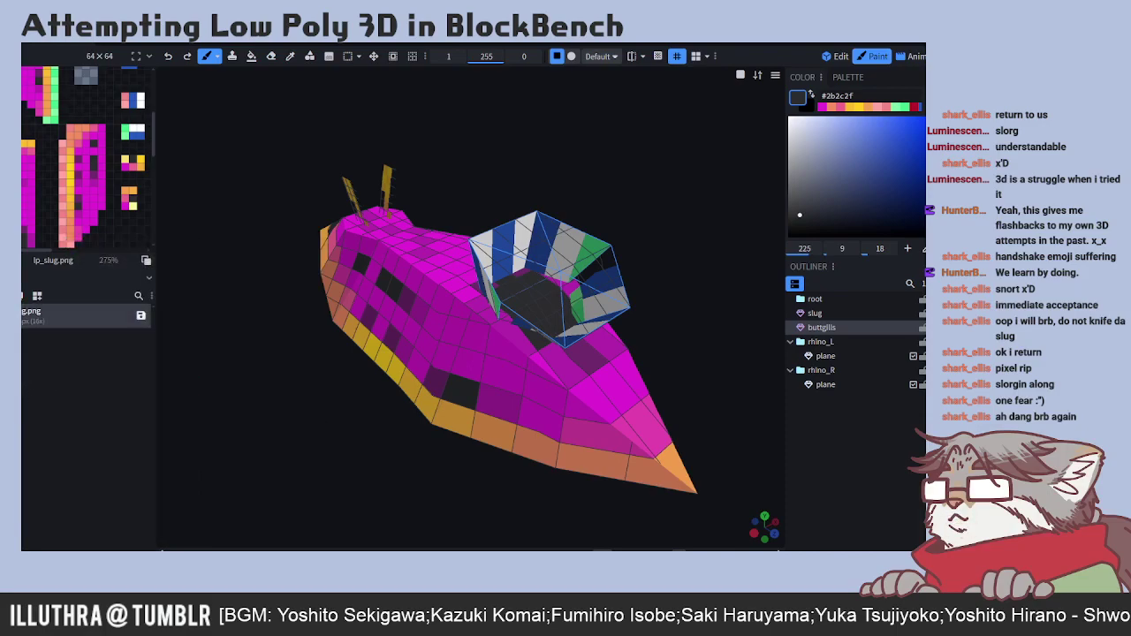
right_click(23, 310)
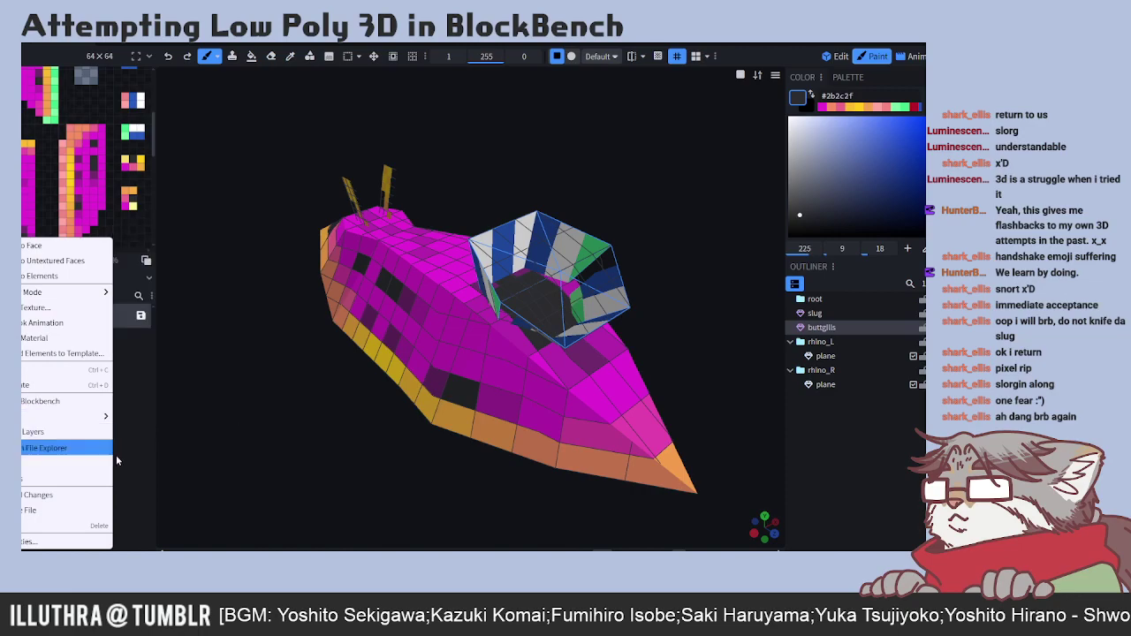
click(195, 487)
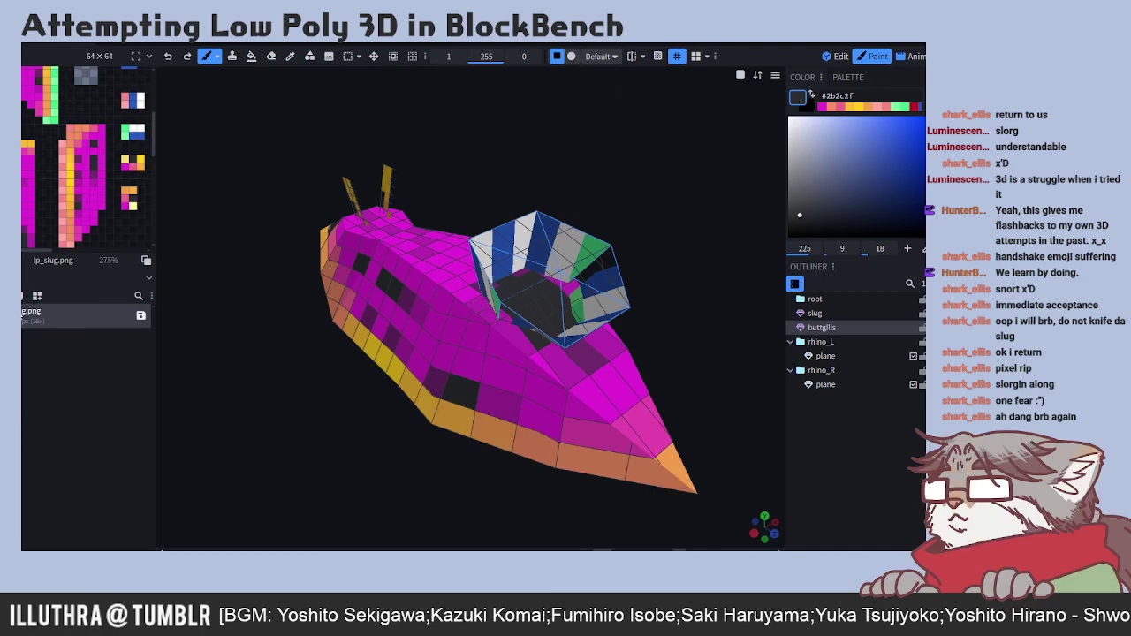
right_click(26, 315)
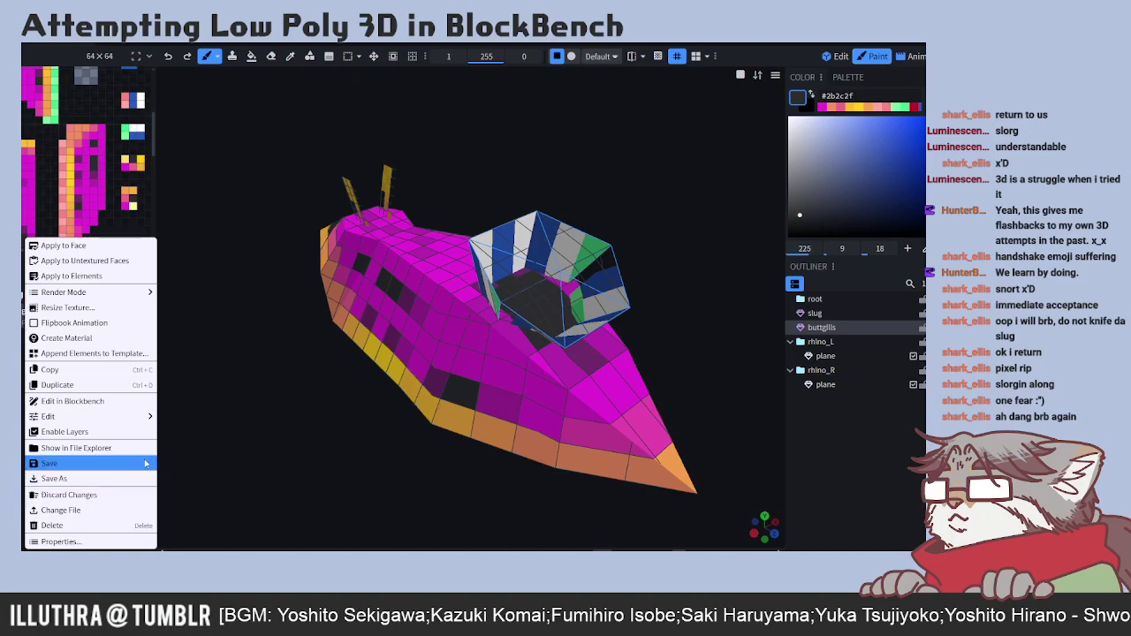
click(193, 325)
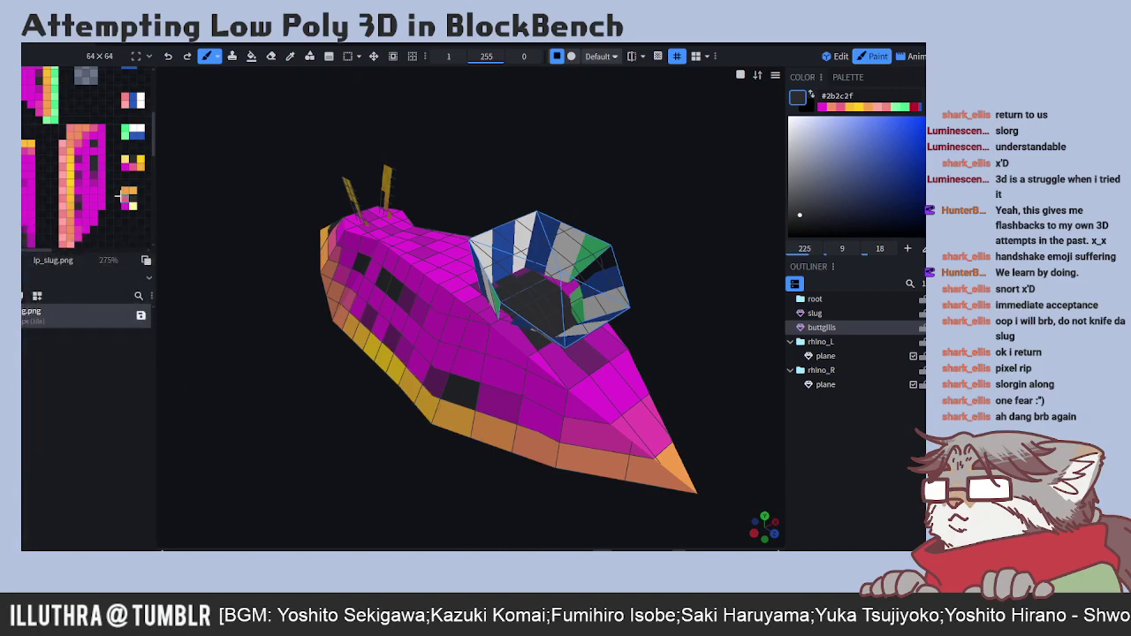
- Switch to the Eraser for the lp_slug.png texture and save the model with its texture
mouse_move(42, 250)
mouse_down()
mouse_move(71, 251)
mouse_move(61, 250)
mouse_up()
click(271, 56)
mouse_move(105, 126)
mouse_down()
mouse_move(64, 122)
mouse_move(96, 152)
mouse_move(65, 166)
mouse_move(93, 156)
mouse_move(99, 177)
mouse_up()
drag(75, 250, 39, 259)
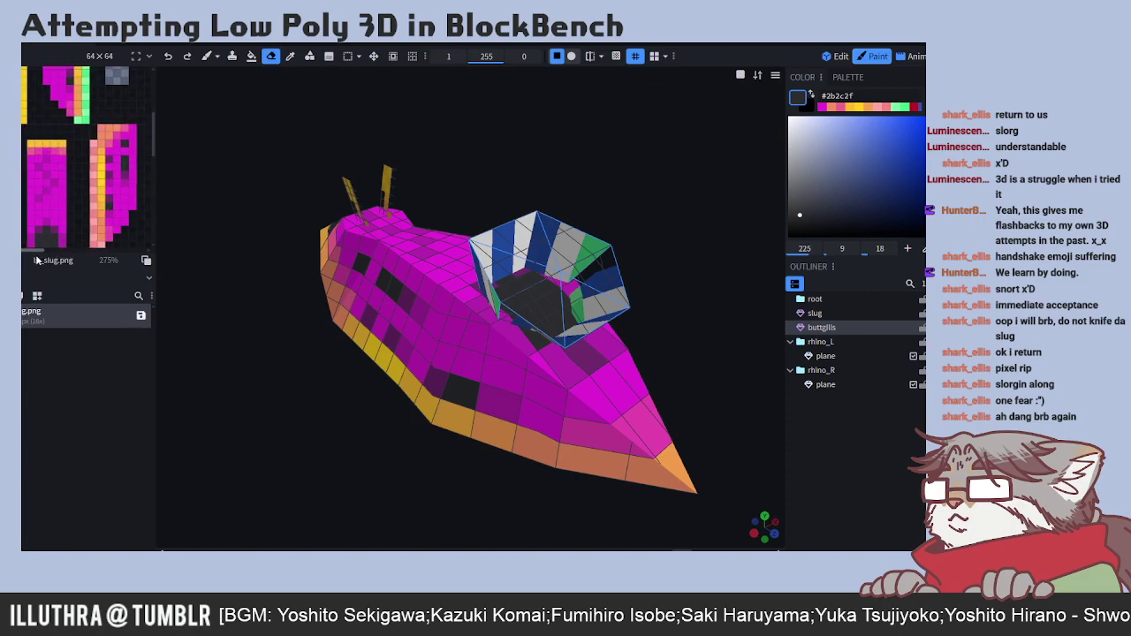
key(ctrl+s)
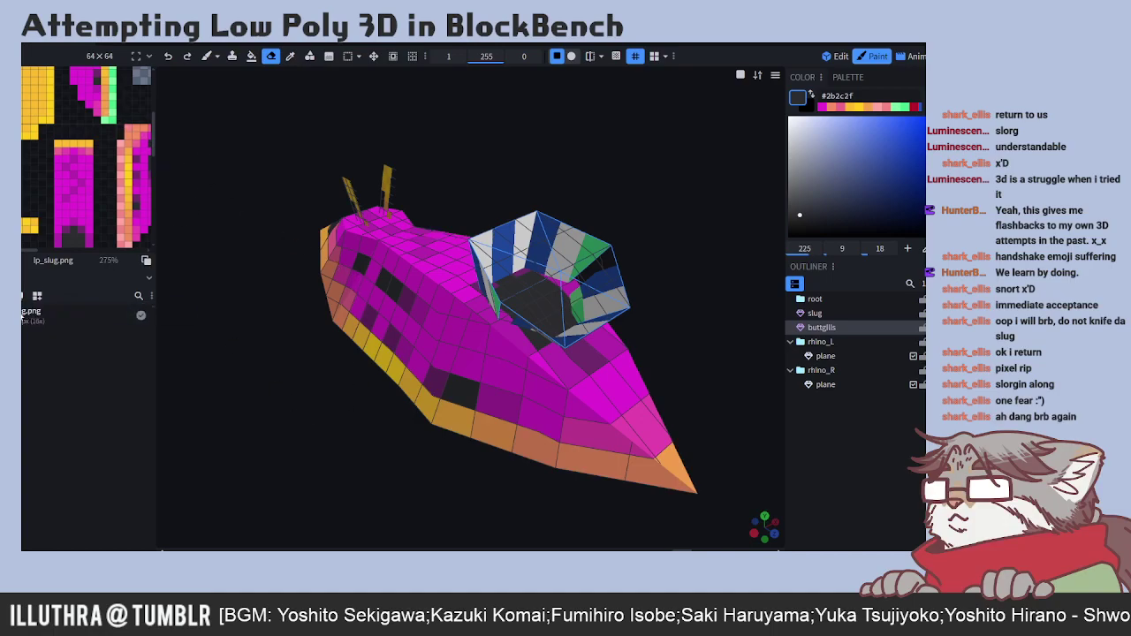
- Paint a dark pattern along the centre line of the slug's back in lp_slug.png, using dark purple and dark grey cells
right_click(44, 319)
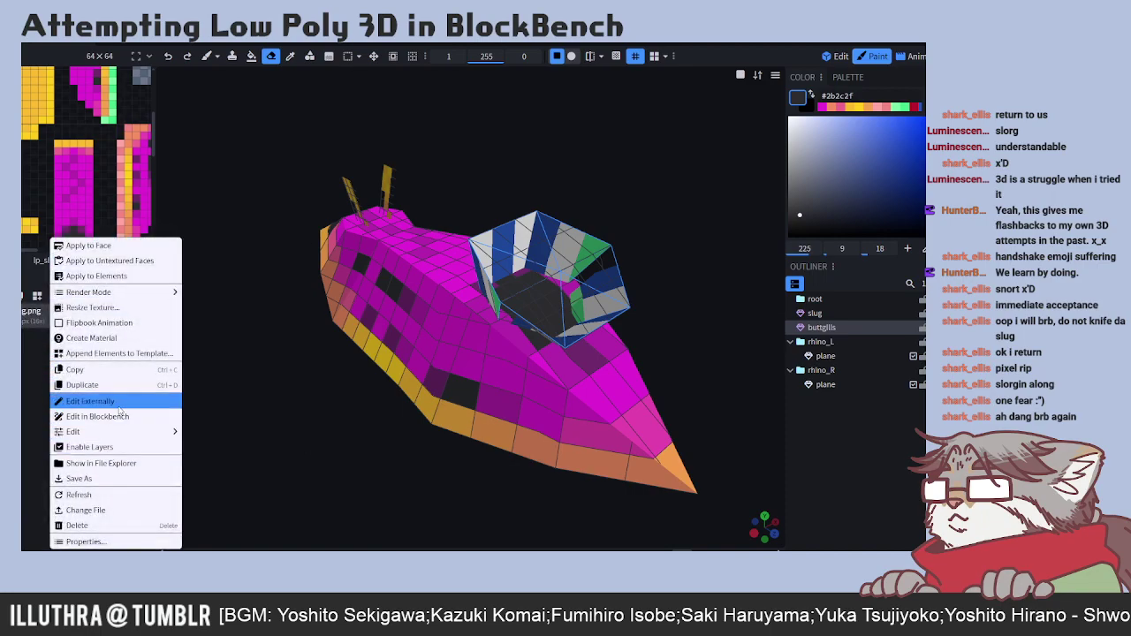
click(366, 371)
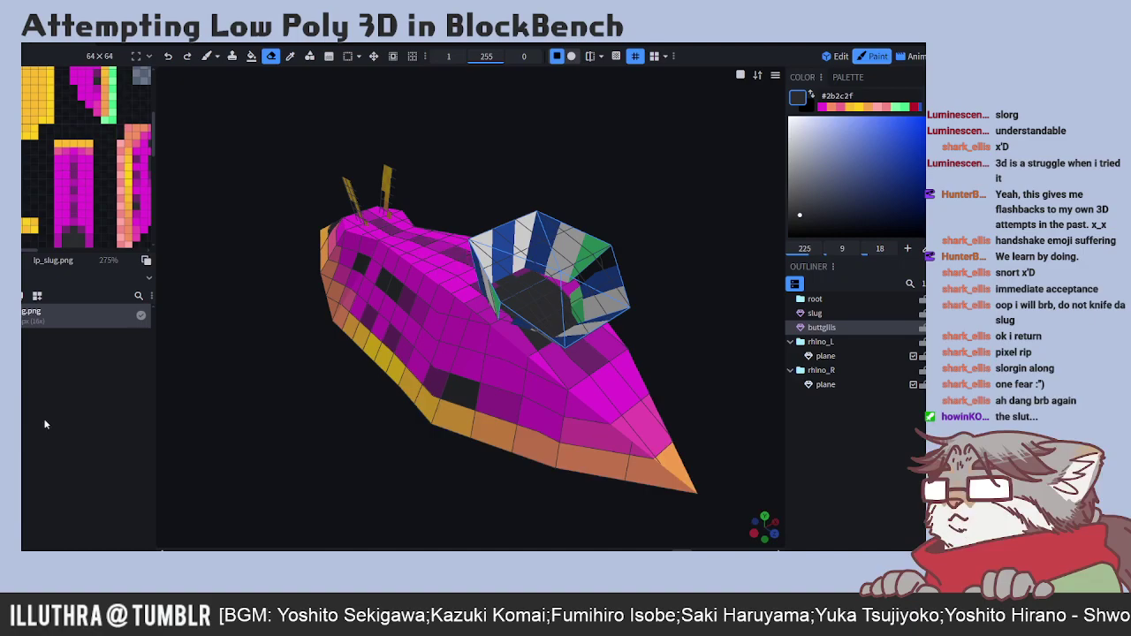
drag(619, 154, 681, 182)
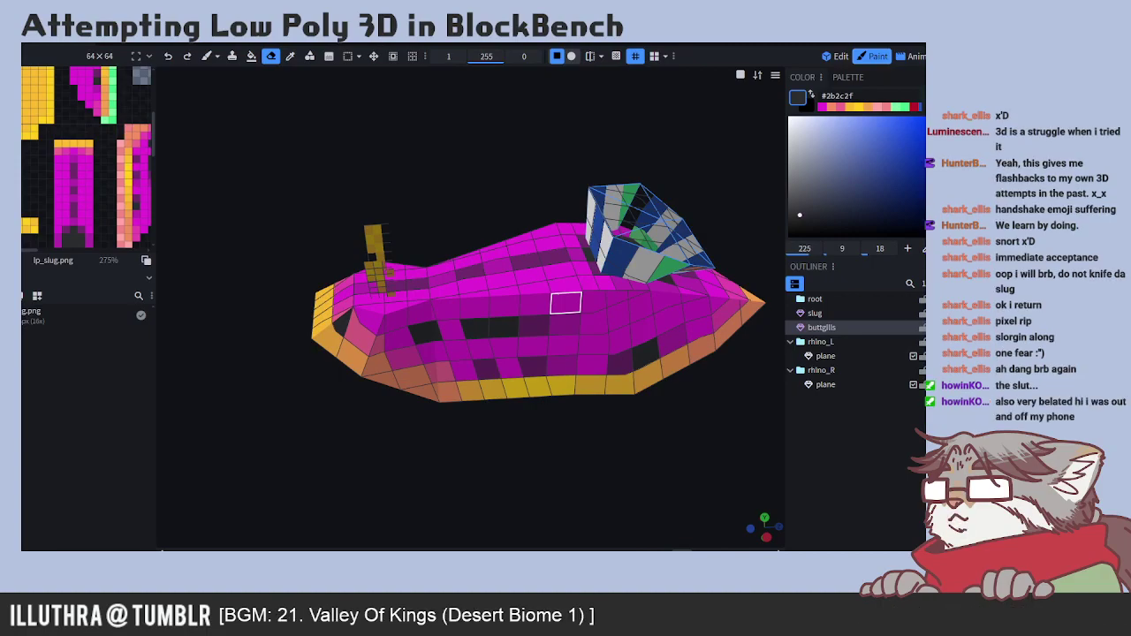
key(ctrl+z)
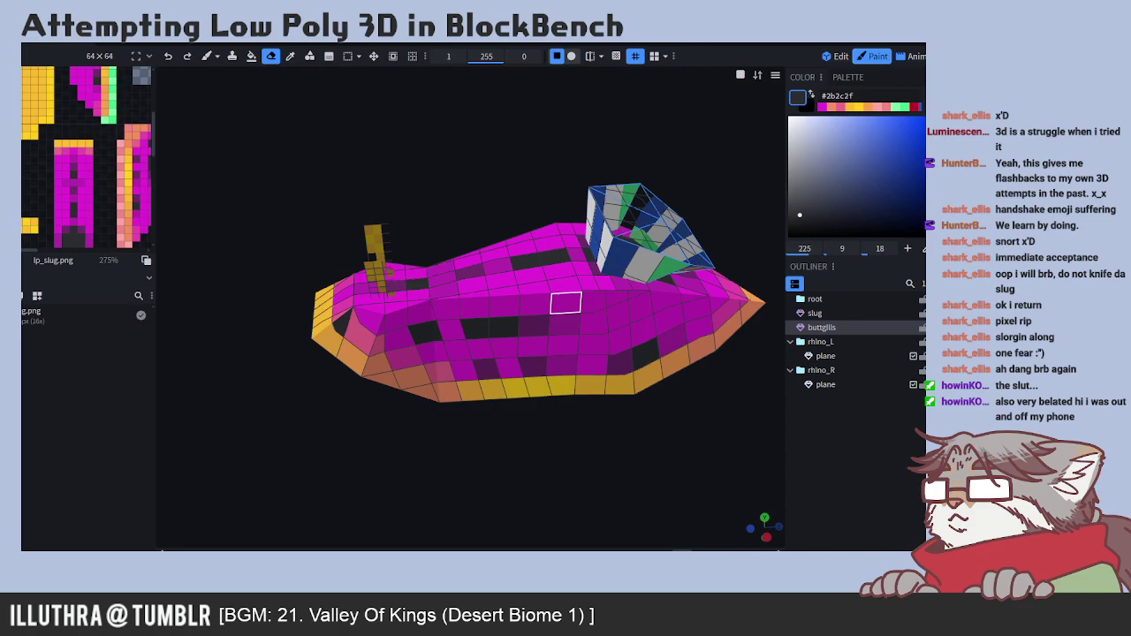
- Break the stripe along the slug's back into separate dark grey and dark purple patches between the head and the gills
drag(345, 469, 313, 436)
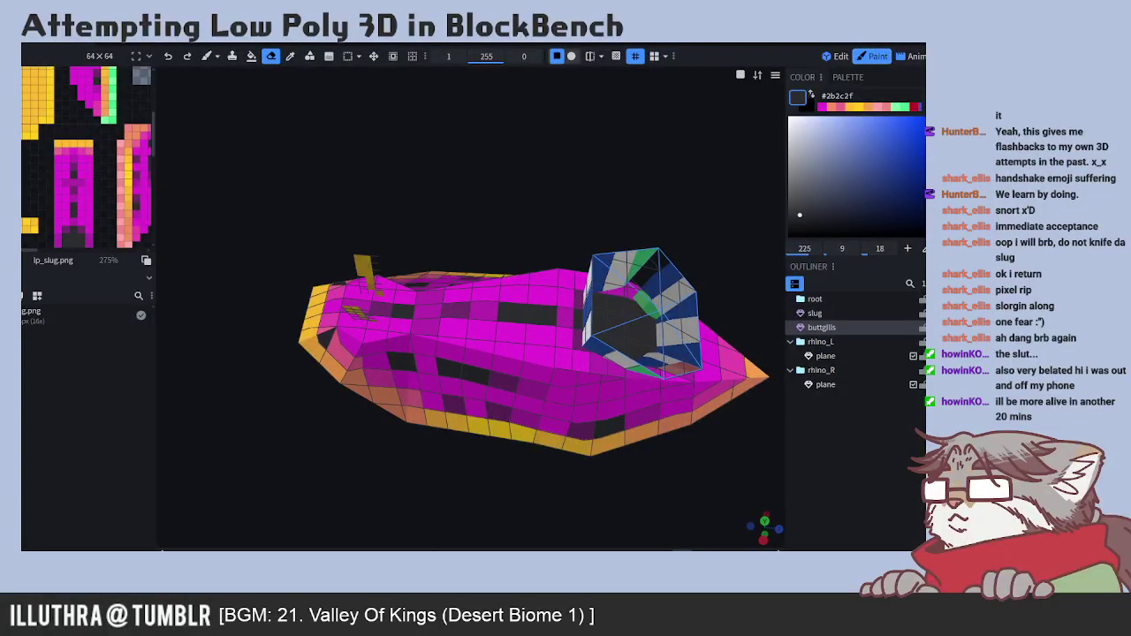
drag(313, 449, 349, 404)
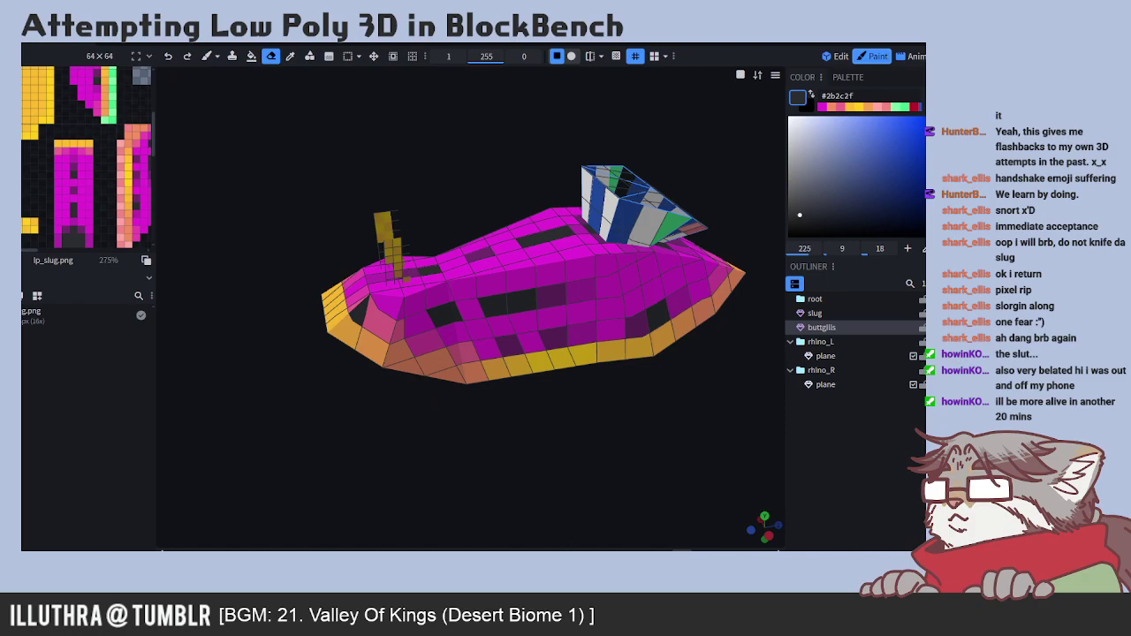
drag(481, 425, 422, 457)
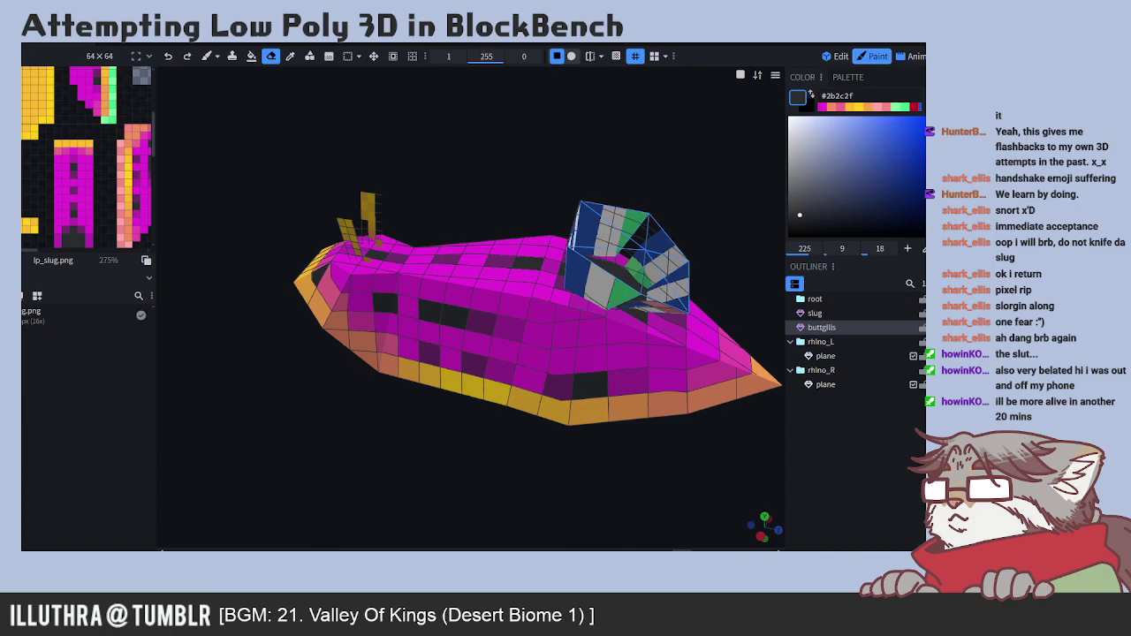
drag(343, 434, 472, 435)
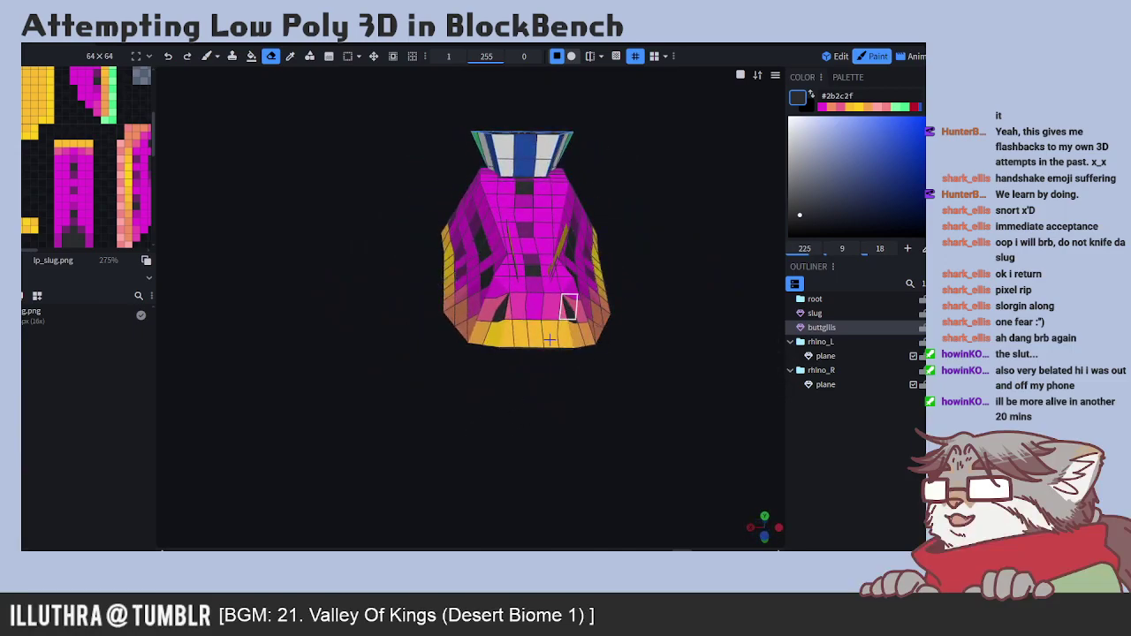
- Try wider dark patches at the front corners of the slug's head, just above the yellow rim
key(c)
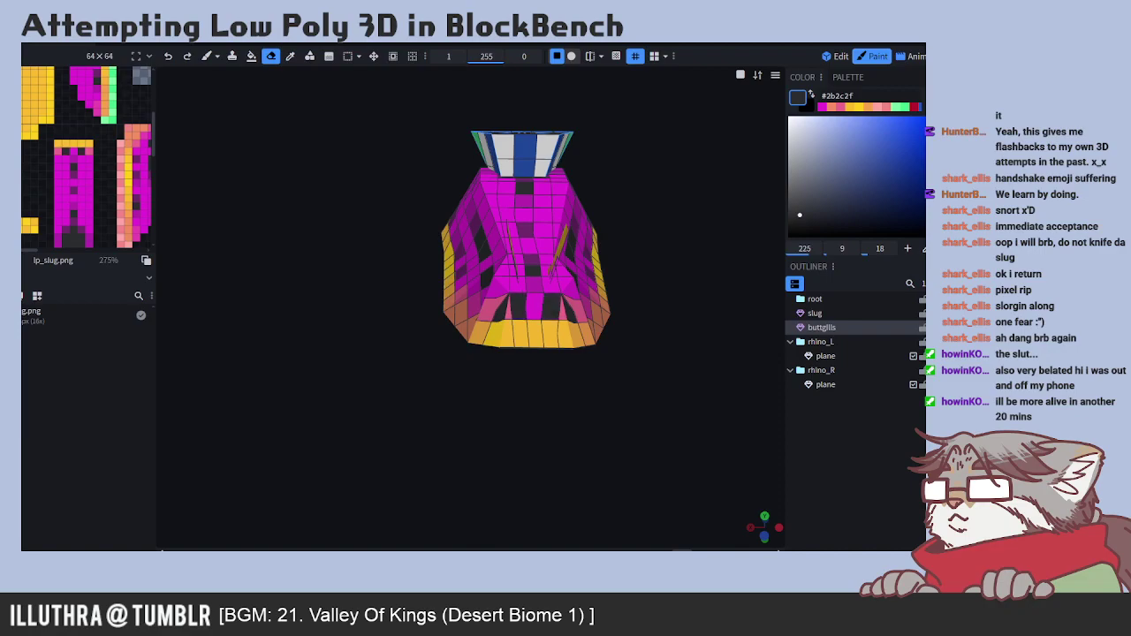
mouse_move(488, 414)
mouse_down()
mouse_move(453, 415)
mouse_move(469, 412)
mouse_up()
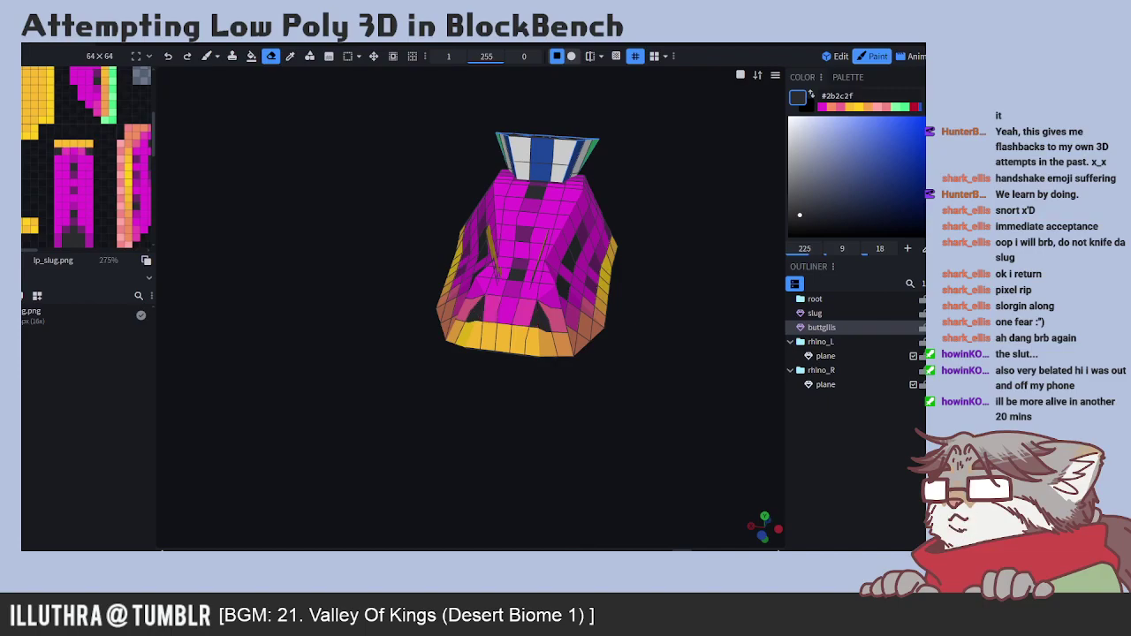
drag(397, 432, 377, 442)
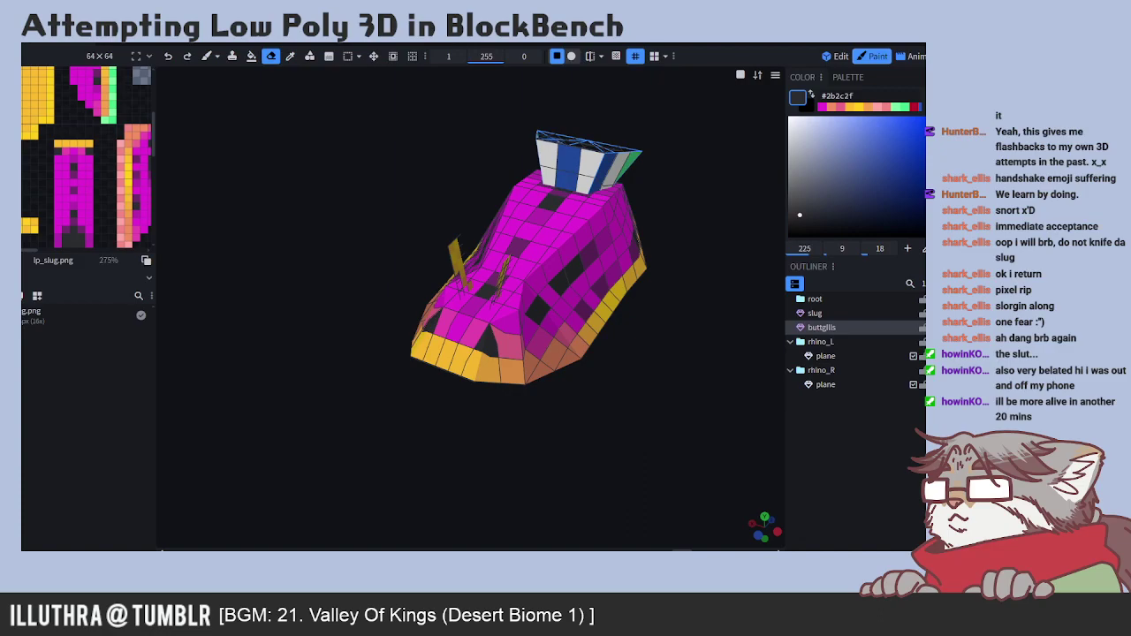
drag(598, 442, 500, 436)
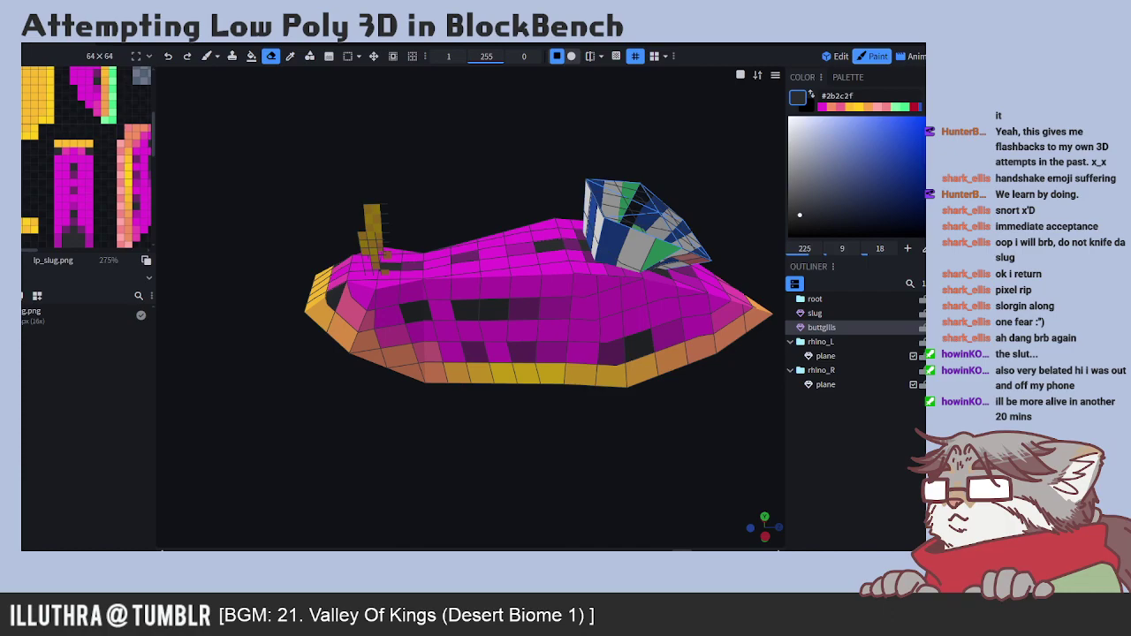
- Shift the dark grey band on the slug's upper flank towards the gills and frame its ends with dark purple cells
drag(575, 449, 556, 465)
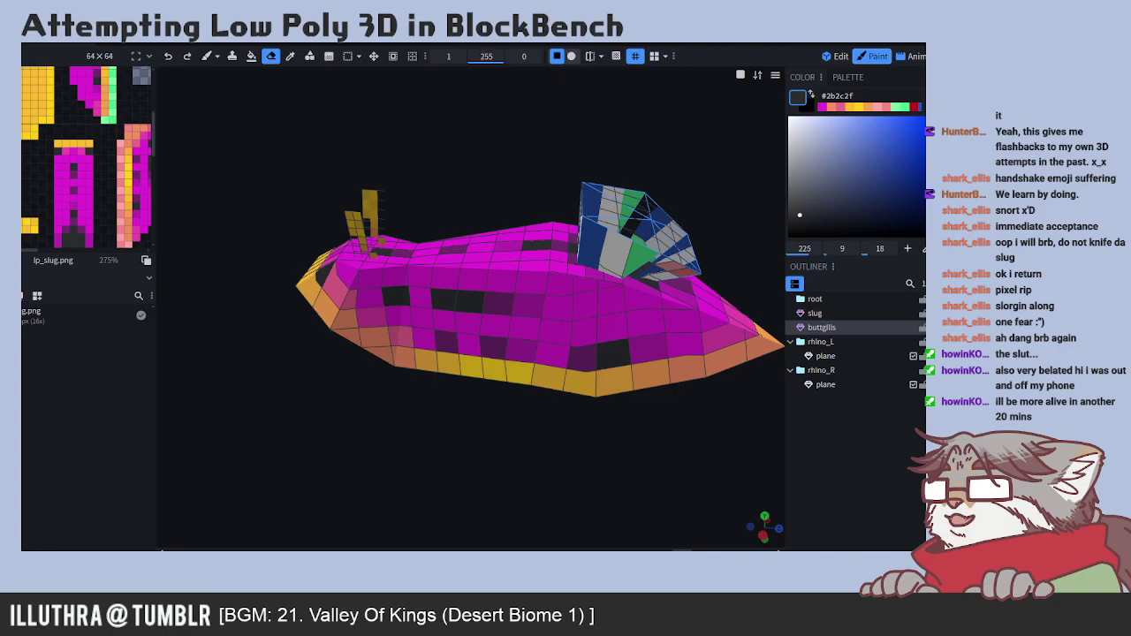
mouse_move(606, 459)
mouse_down()
mouse_move(326, 472)
mouse_move(563, 444)
mouse_move(605, 451)
mouse_up()
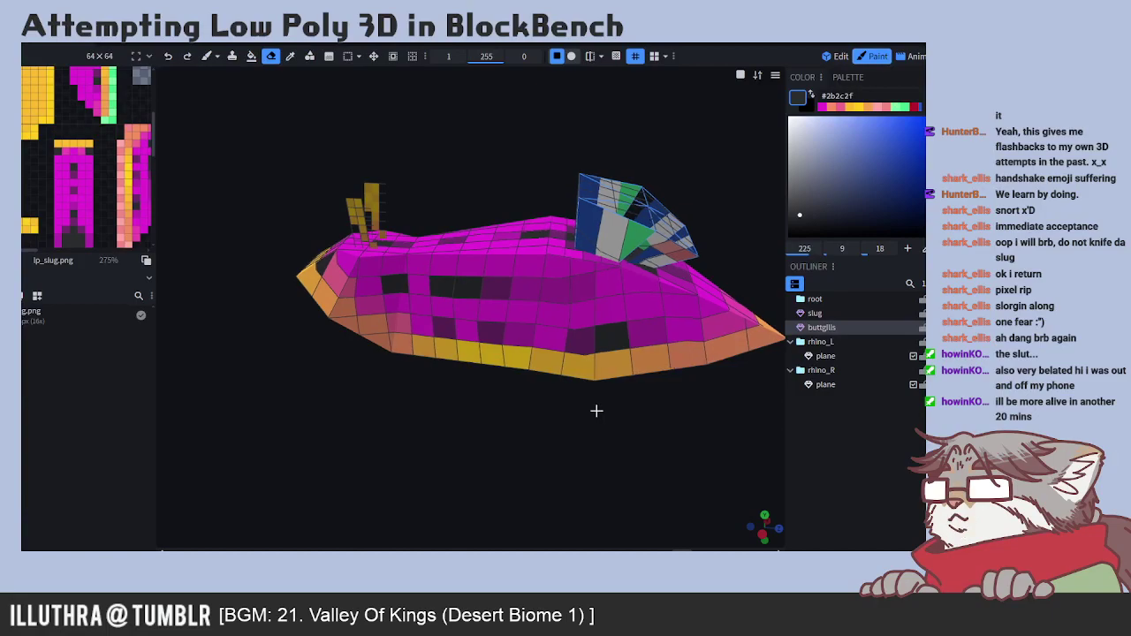
click(291, 55)
mouse_move(398, 431)
mouse_down()
mouse_move(419, 419)
mouse_move(419, 433)
mouse_up()
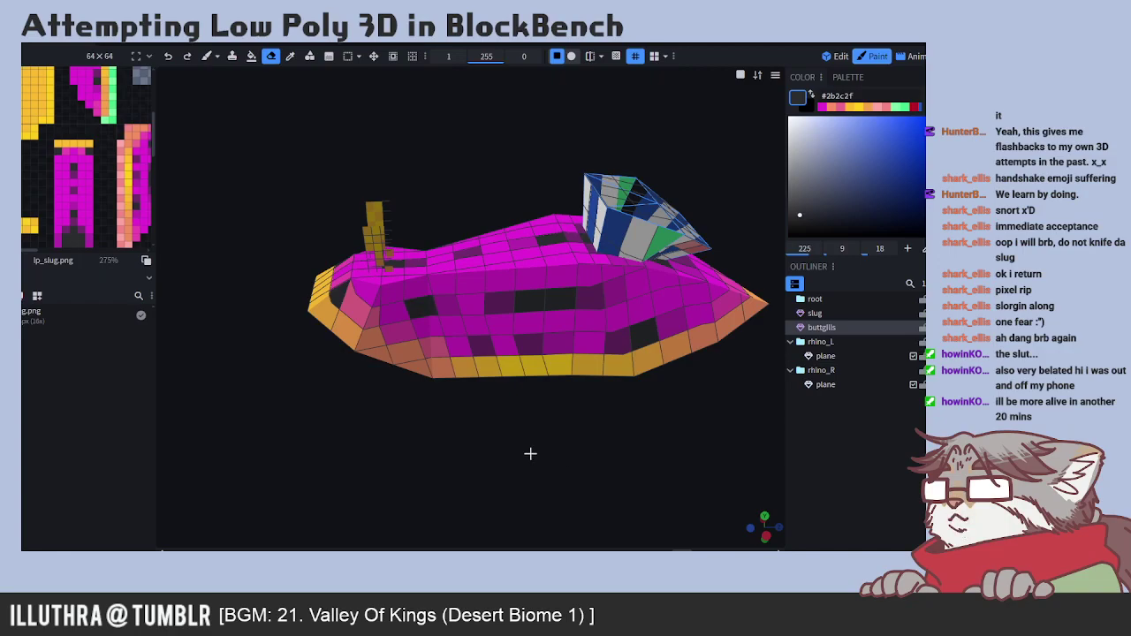
drag(497, 447, 496, 448)
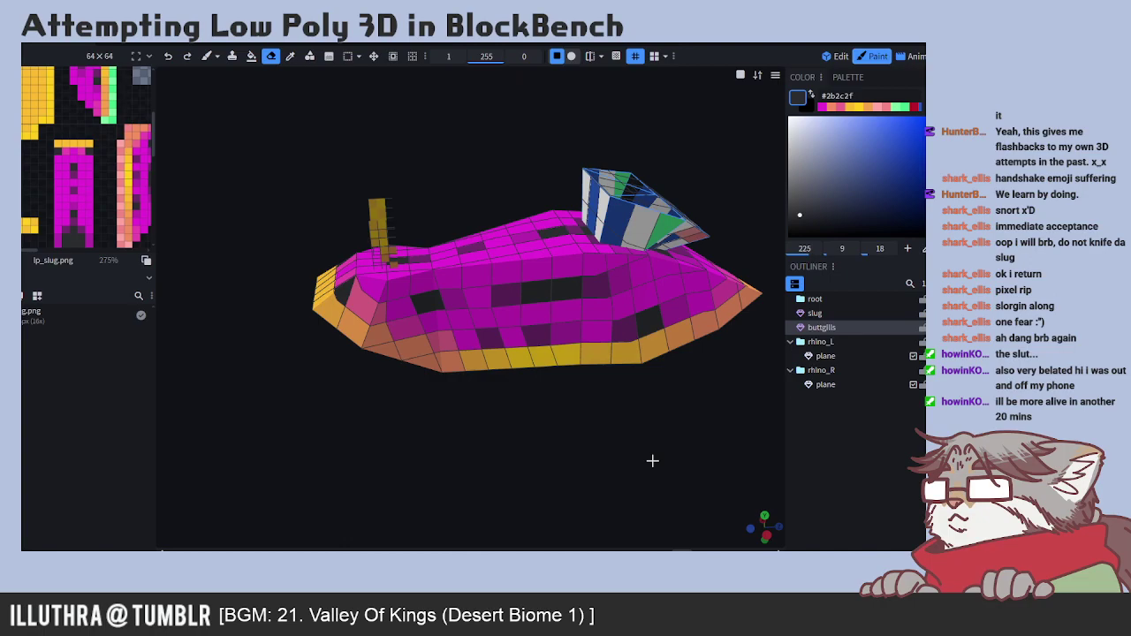
- Rework the lower flank markings into evenly spaced dark grey squares running along the skirt to the tail
mouse_move(303, 457)
mouse_down()
mouse_move(613, 444)
mouse_move(513, 447)
mouse_move(292, 495)
mouse_move(388, 445)
mouse_move(403, 450)
mouse_up()
key(c)
key(e)
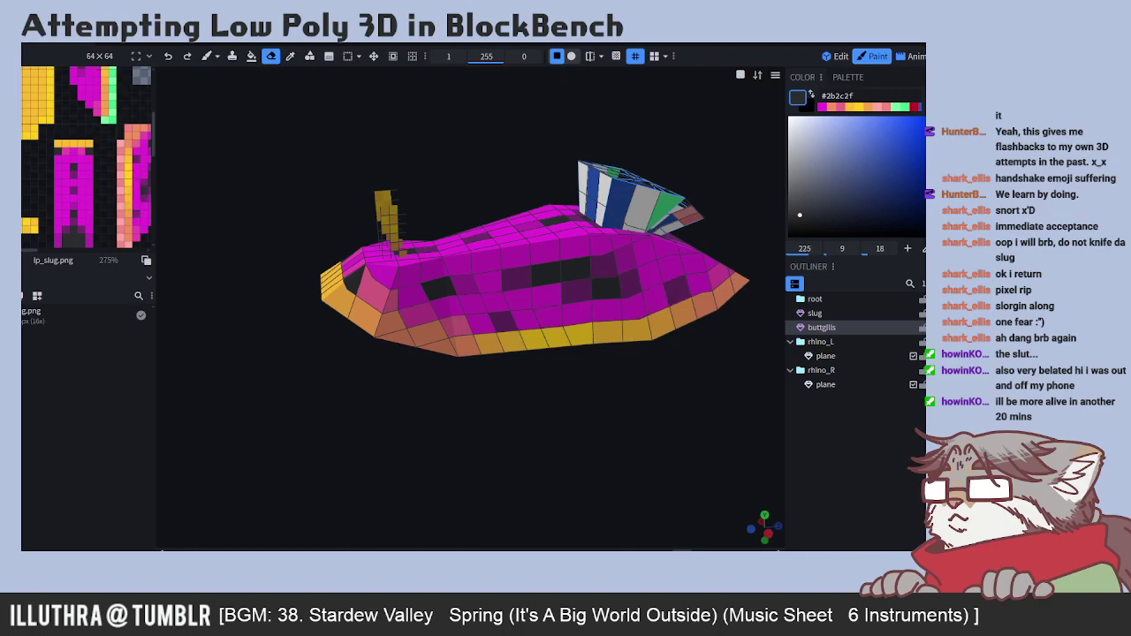
mouse_move(586, 436)
mouse_down()
mouse_move(538, 430)
mouse_move(575, 434)
mouse_up()
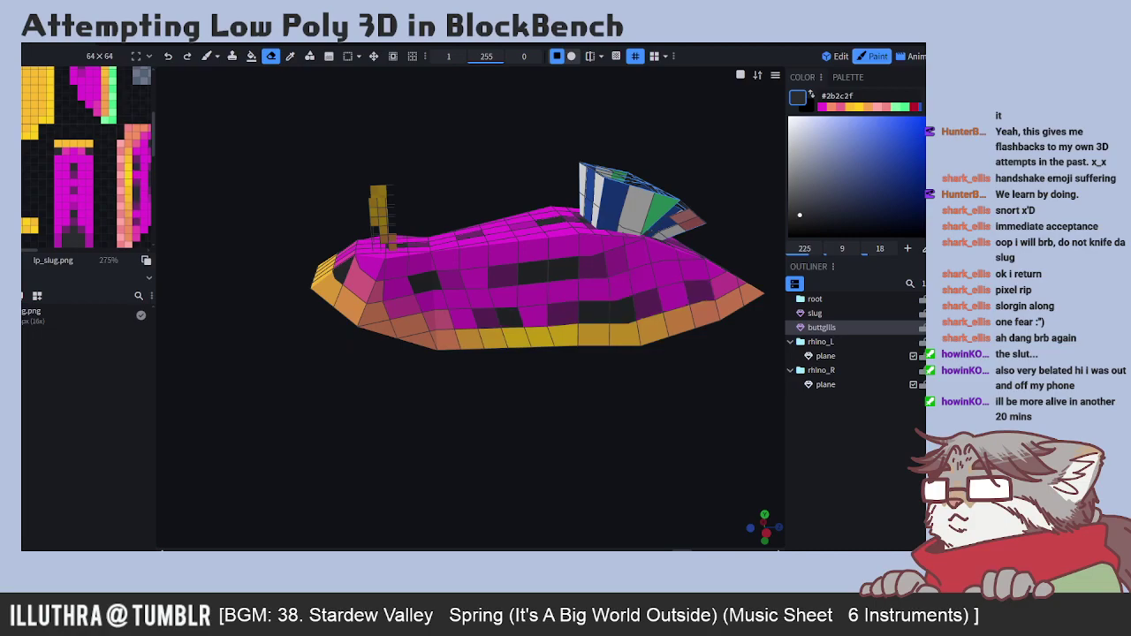
drag(604, 432, 593, 500)
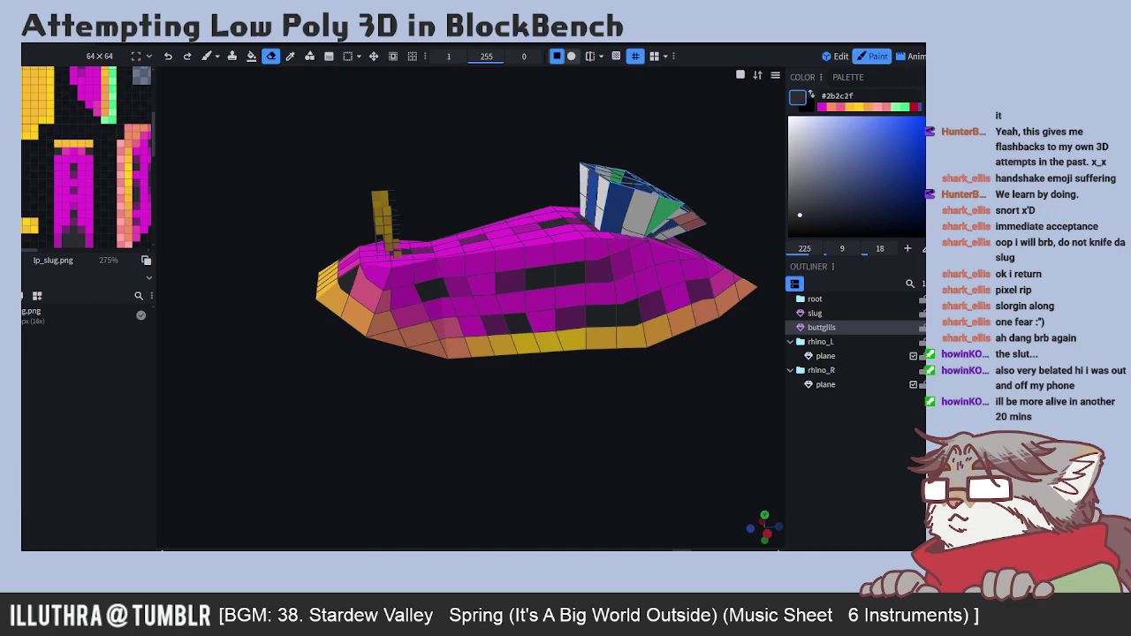
mouse_move(583, 415)
mouse_down()
mouse_move(545, 416)
mouse_move(598, 410)
mouse_move(596, 444)
mouse_move(538, 416)
mouse_move(399, 416)
mouse_move(561, 398)
mouse_move(627, 406)
mouse_move(602, 405)
mouse_up()
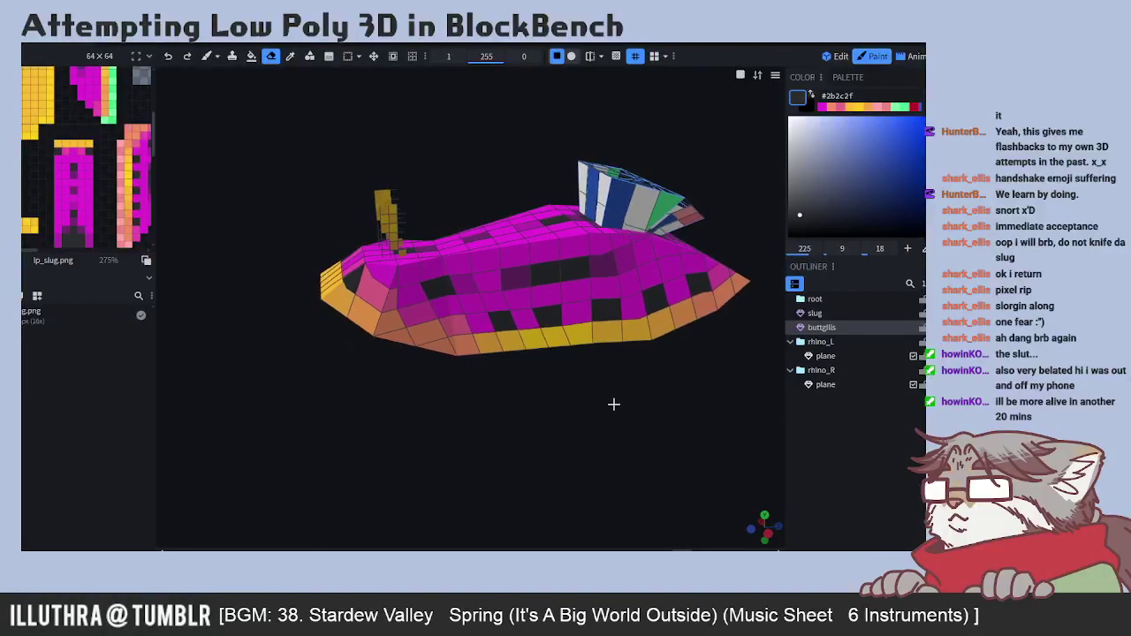
- Check the flank pattern from afar in Edit mode, and recolour the lower row of squares in dark purple shades
scroll(616, 411, down, 4)
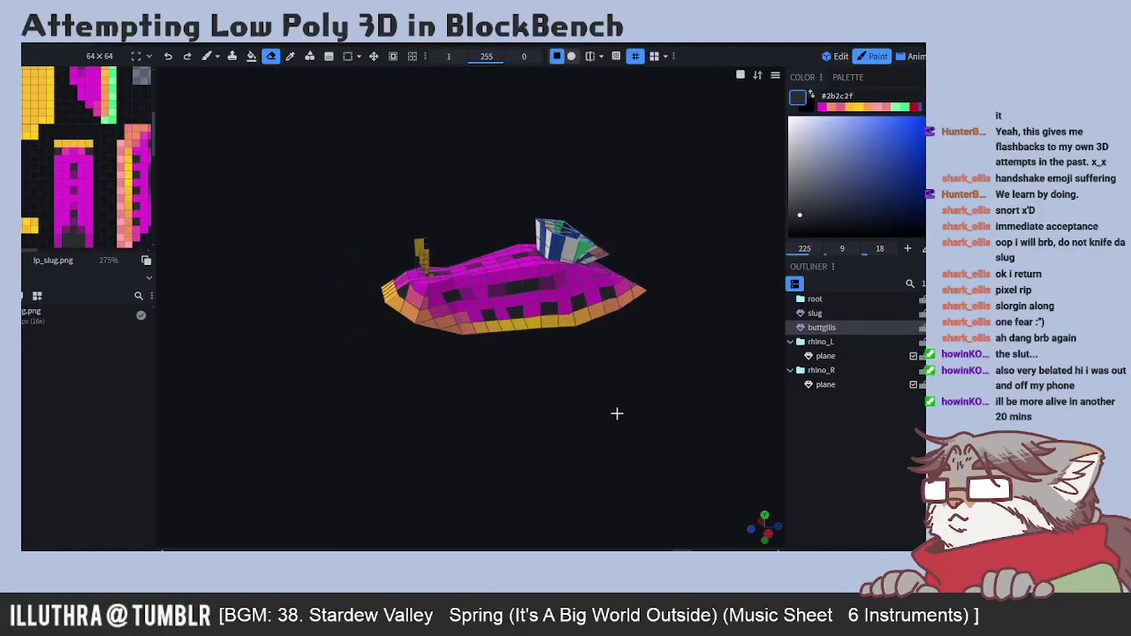
click(836, 56)
mouse_move(614, 436)
mouse_down()
mouse_move(587, 449)
mouse_move(543, 445)
mouse_move(653, 434)
mouse_move(583, 434)
mouse_up()
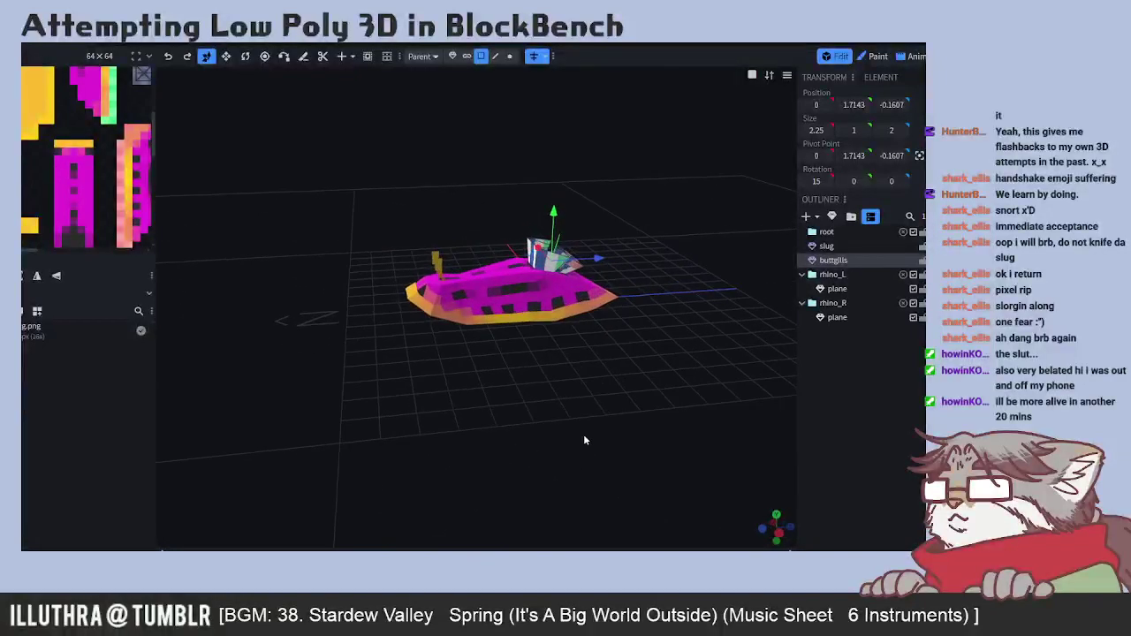
click(871, 57)
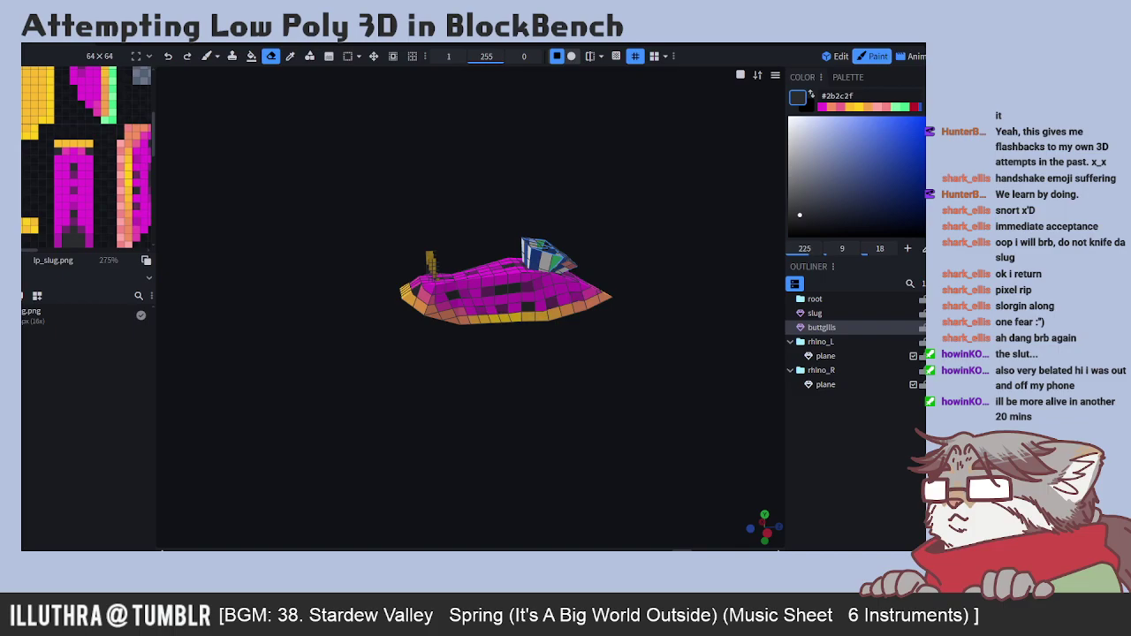
drag(310, 404, 568, 424)
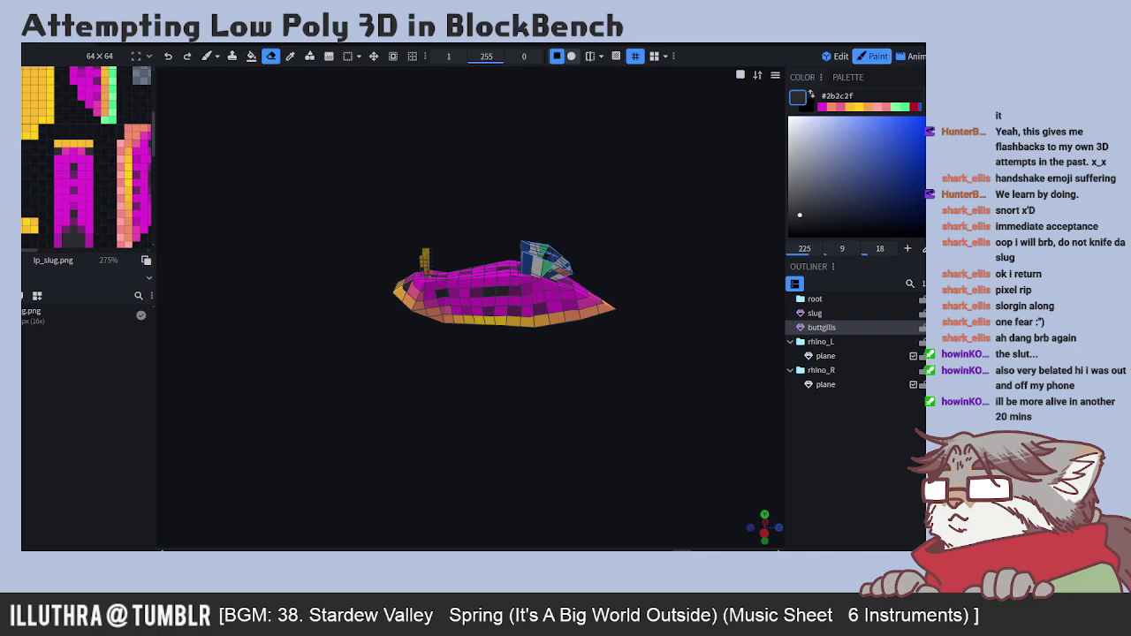
- Examine the flank, back and gill ring in Edit mode without the pixel grid, from the side, above and behind
click(838, 57)
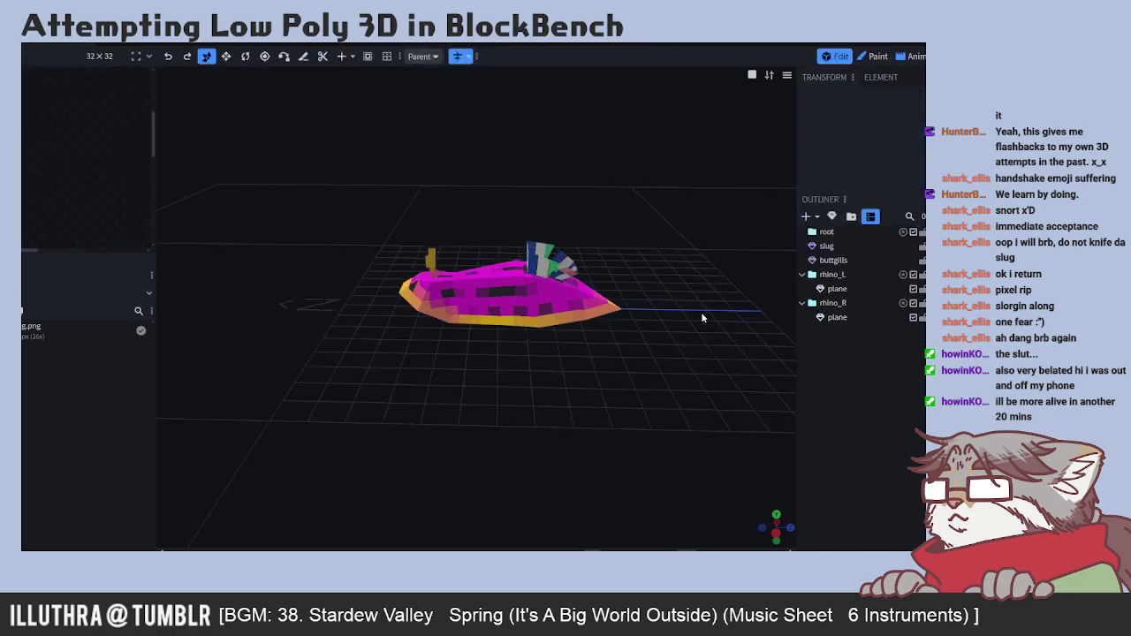
drag(247, 354, 800, 345)
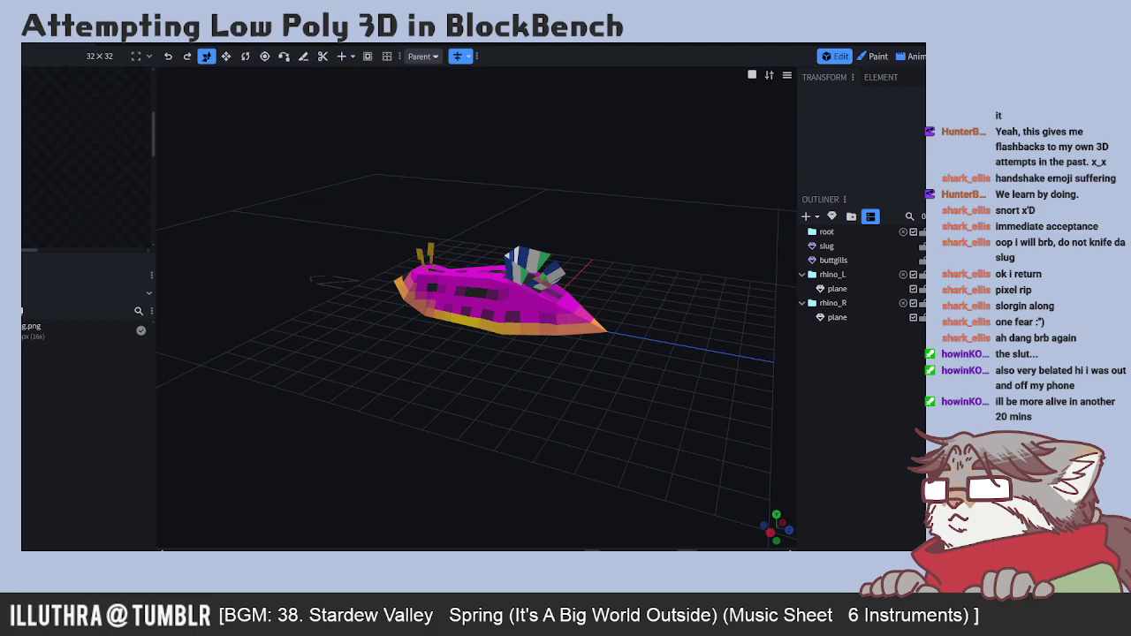
drag(566, 442, 497, 517)
scroll(279, 422, up, 3)
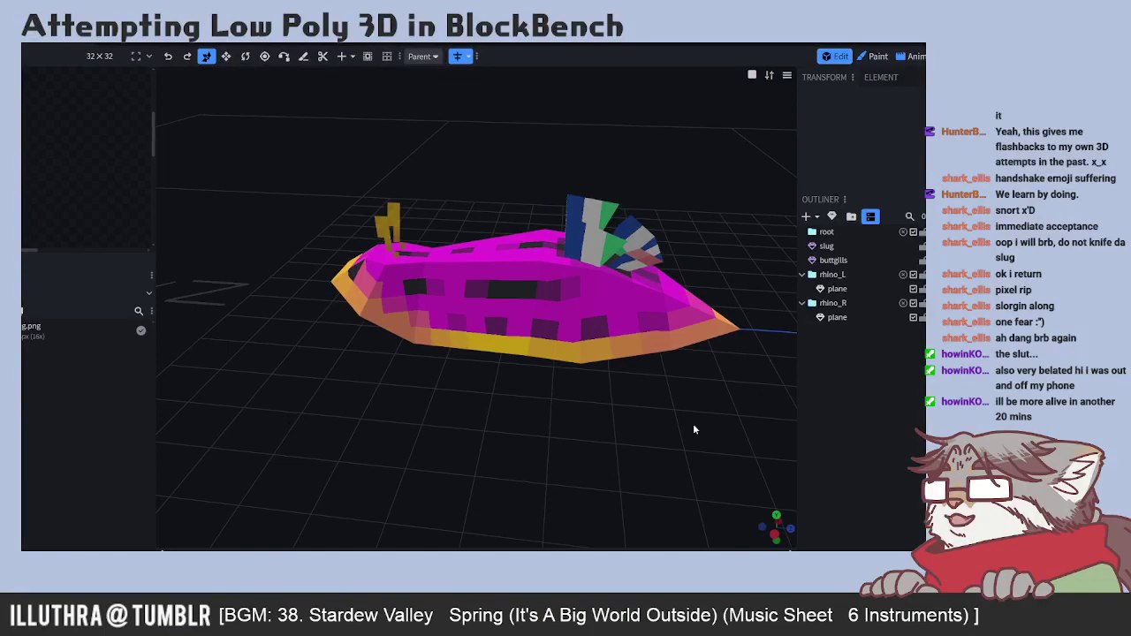
mouse_move(677, 434)
mouse_down()
mouse_move(610, 376)
mouse_move(624, 356)
mouse_move(700, 413)
mouse_move(696, 425)
mouse_up()
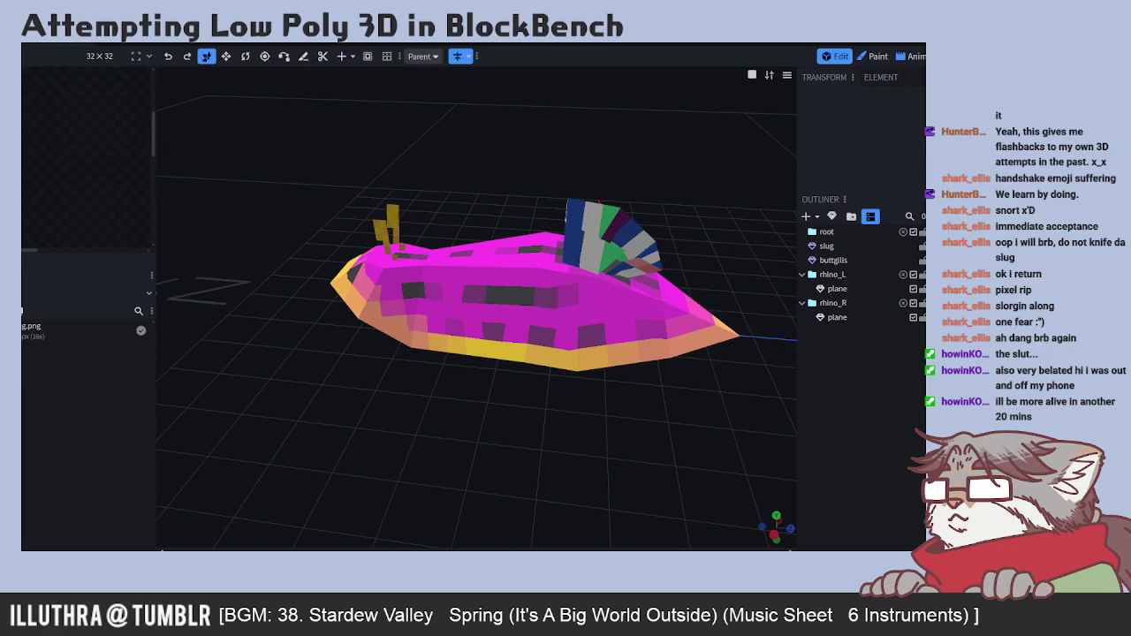
drag(618, 416, 500, 411)
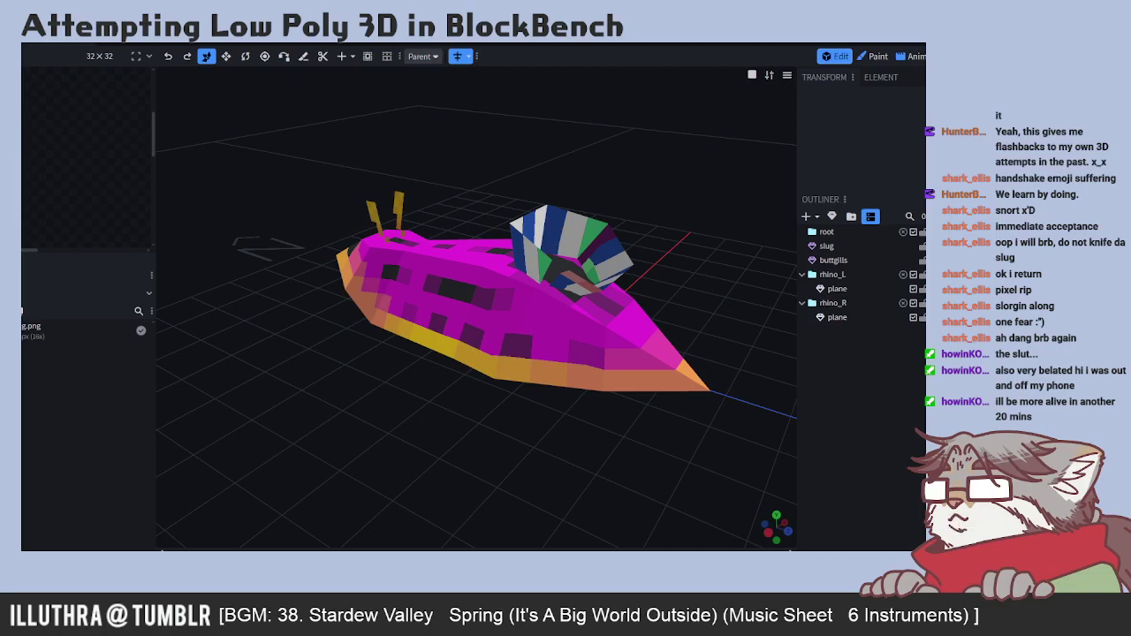
drag(619, 455, 574, 460)
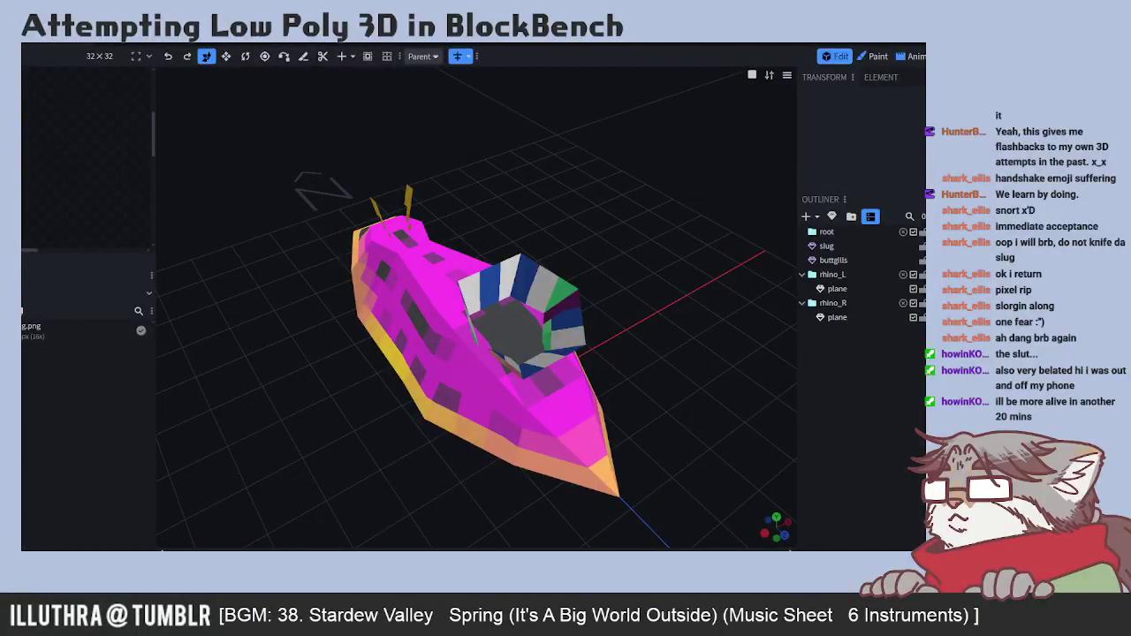
drag(574, 459, 479, 461)
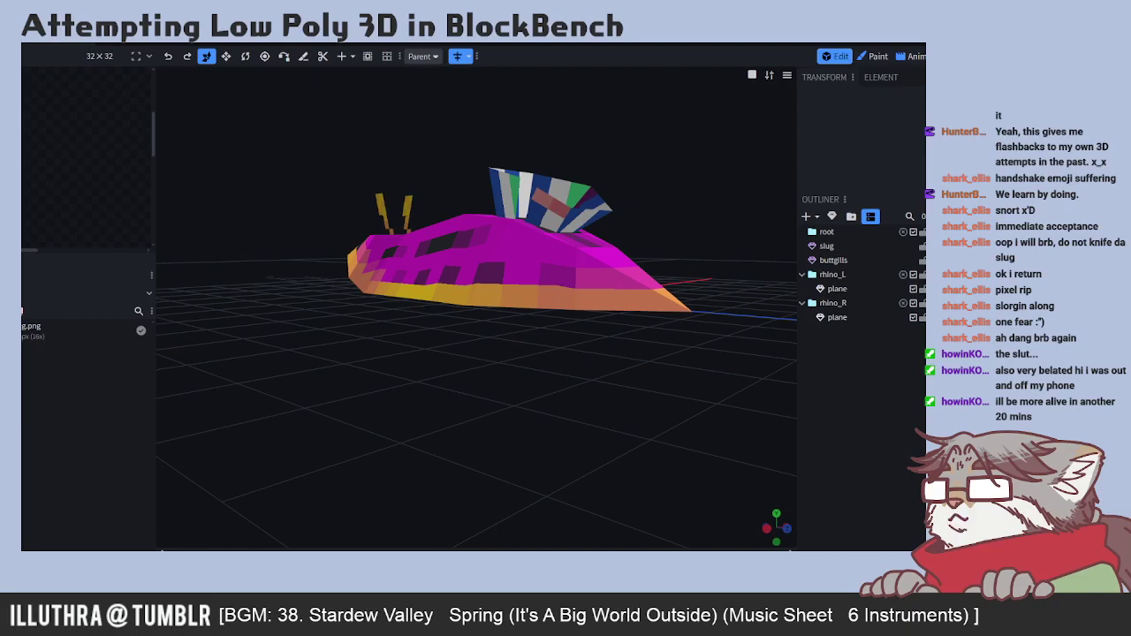
drag(593, 397, 459, 353)
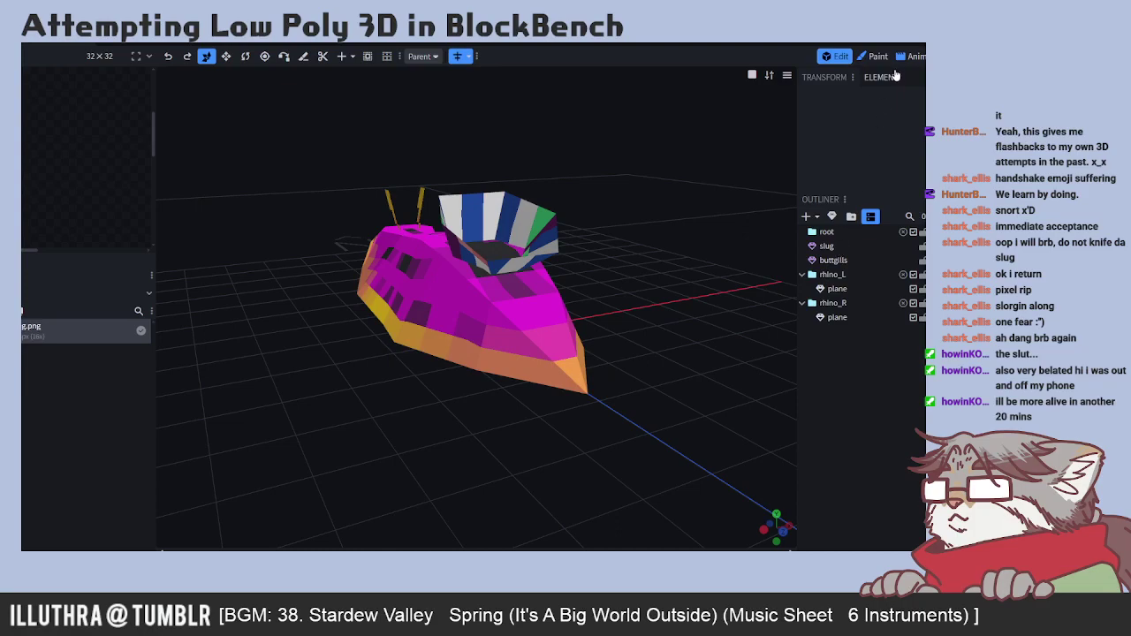
- Return to Paint mode, sample the dark grey flank marking and paint it along the base of the gill ring's near side
click(873, 57)
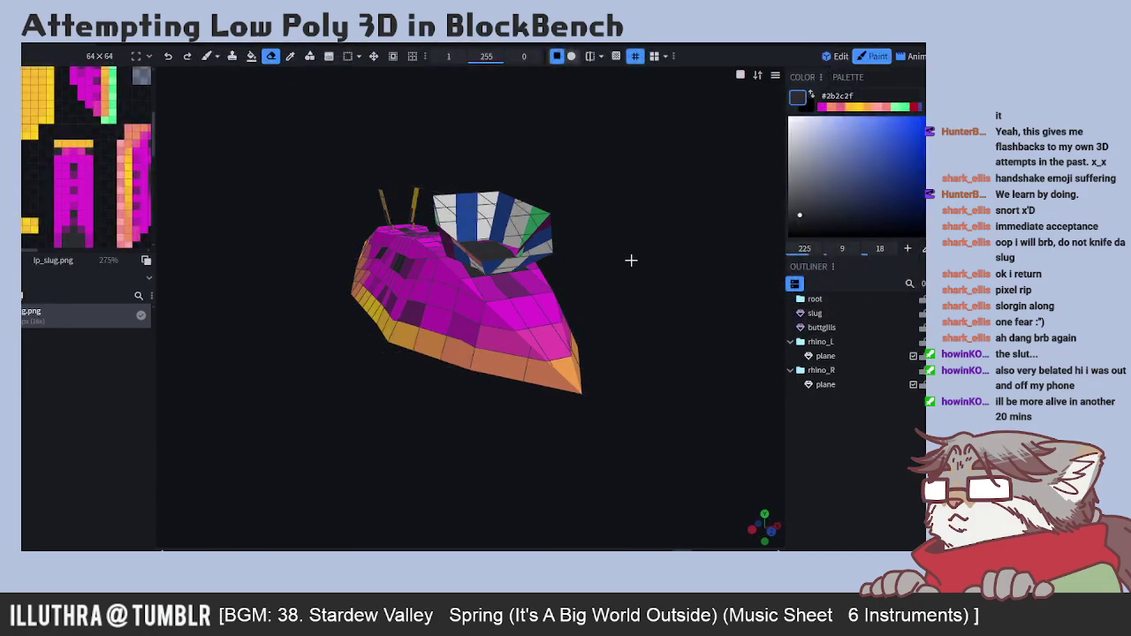
drag(627, 256, 663, 353)
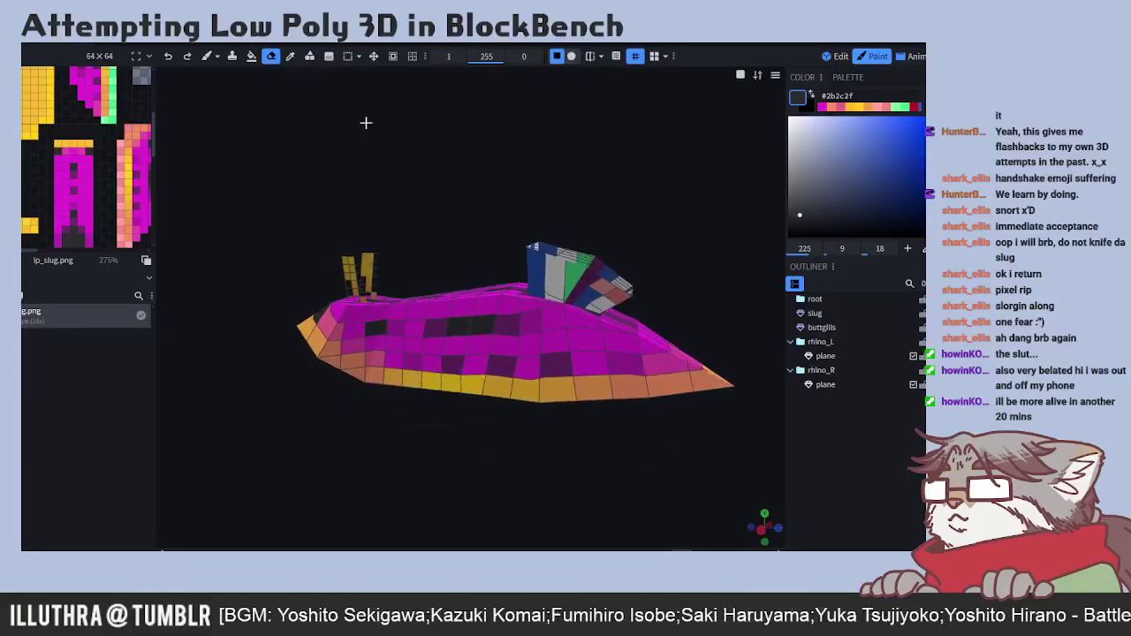
click(287, 56)
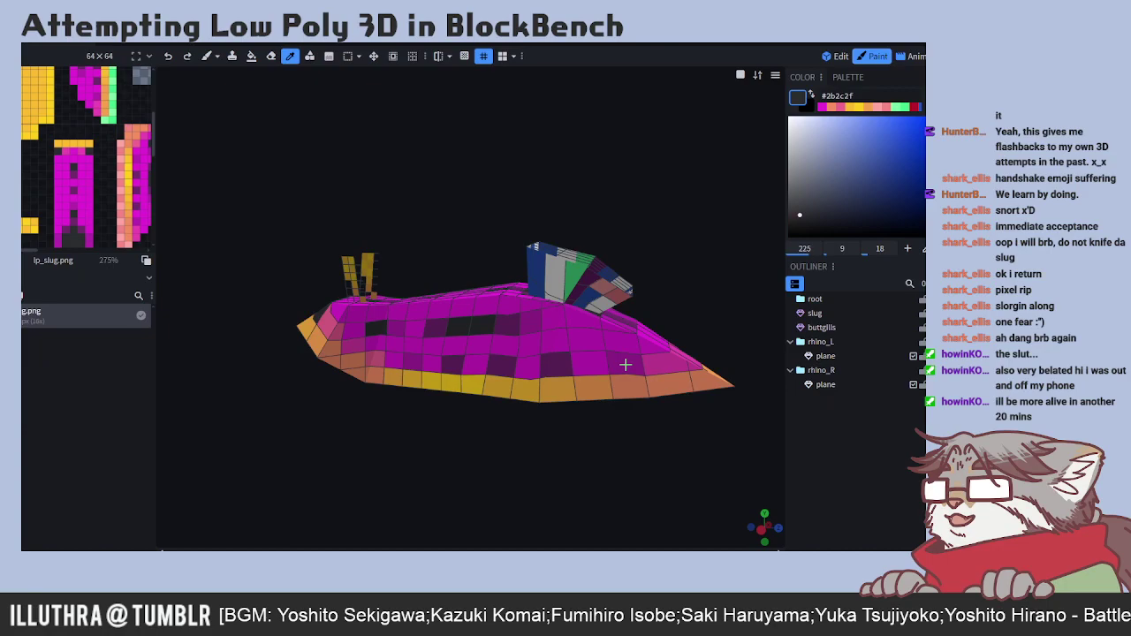
scroll(717, 295, up, 3)
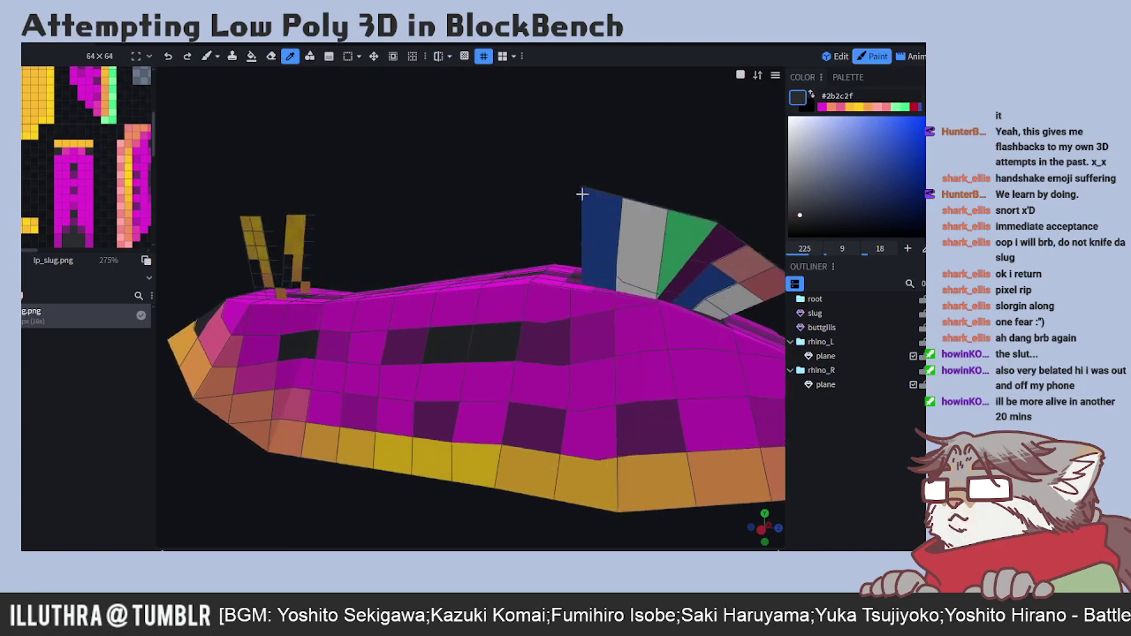
scroll(645, 163, up, 4)
drag(601, 161, 596, 288)
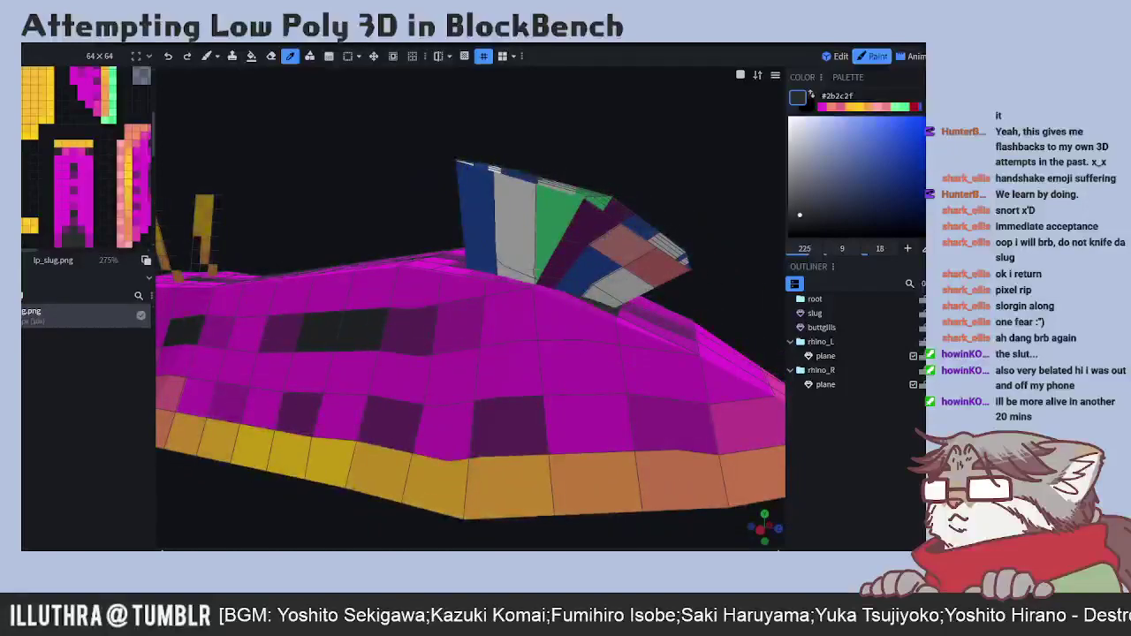
click(361, 326)
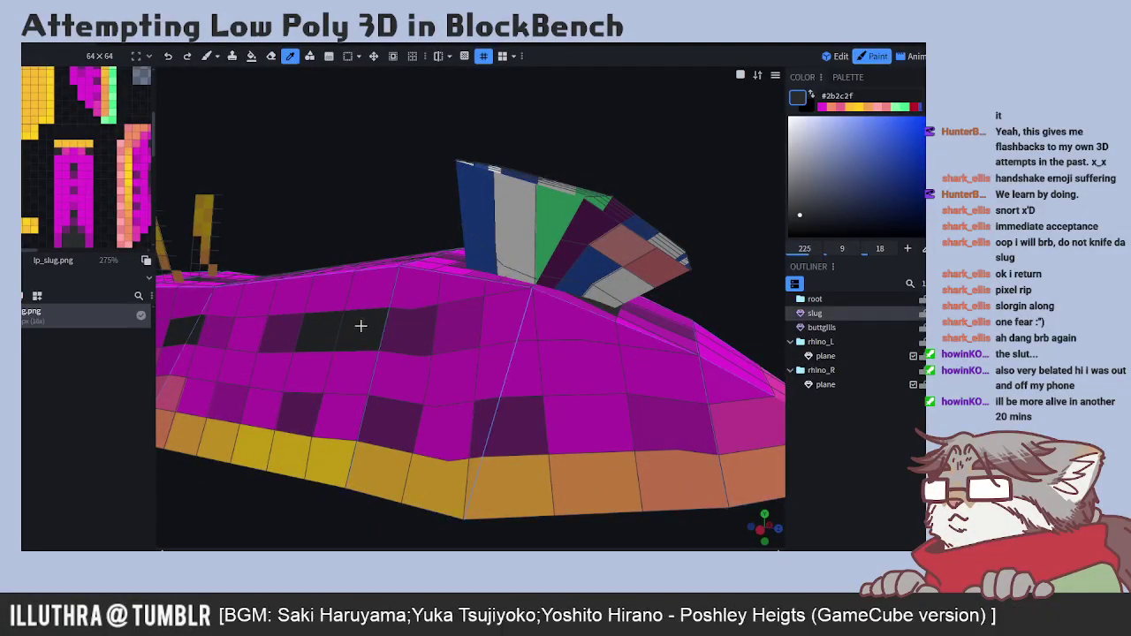
click(207, 55)
click(480, 266)
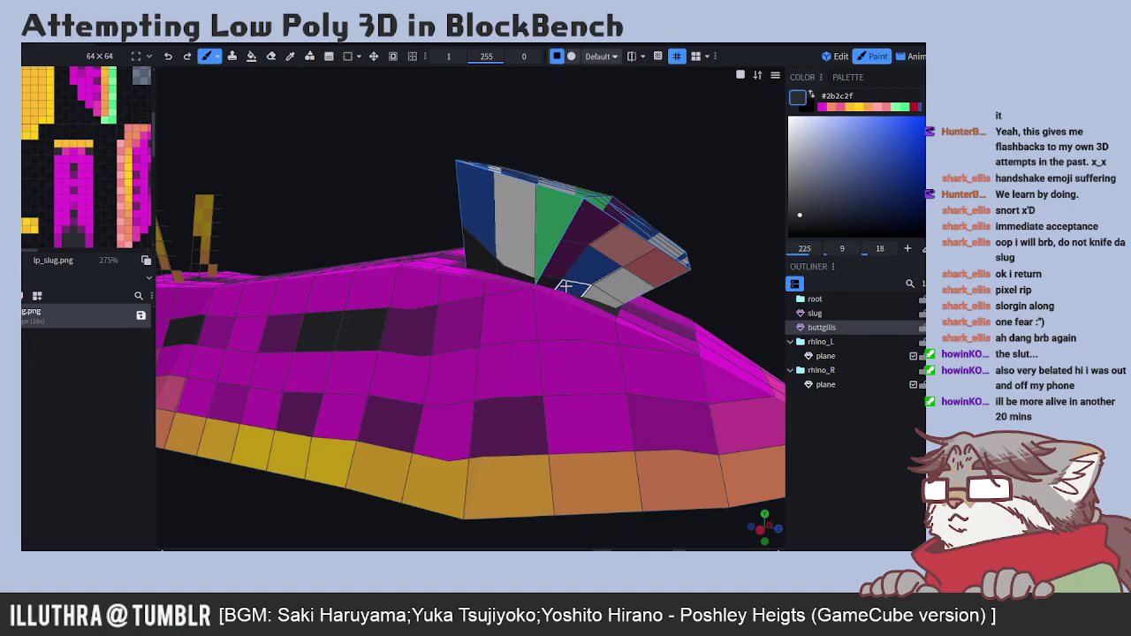
- Carry the dark grey #2b2c2f base band around the rear, opposite side and front of the gill ring
drag(715, 268, 583, 263)
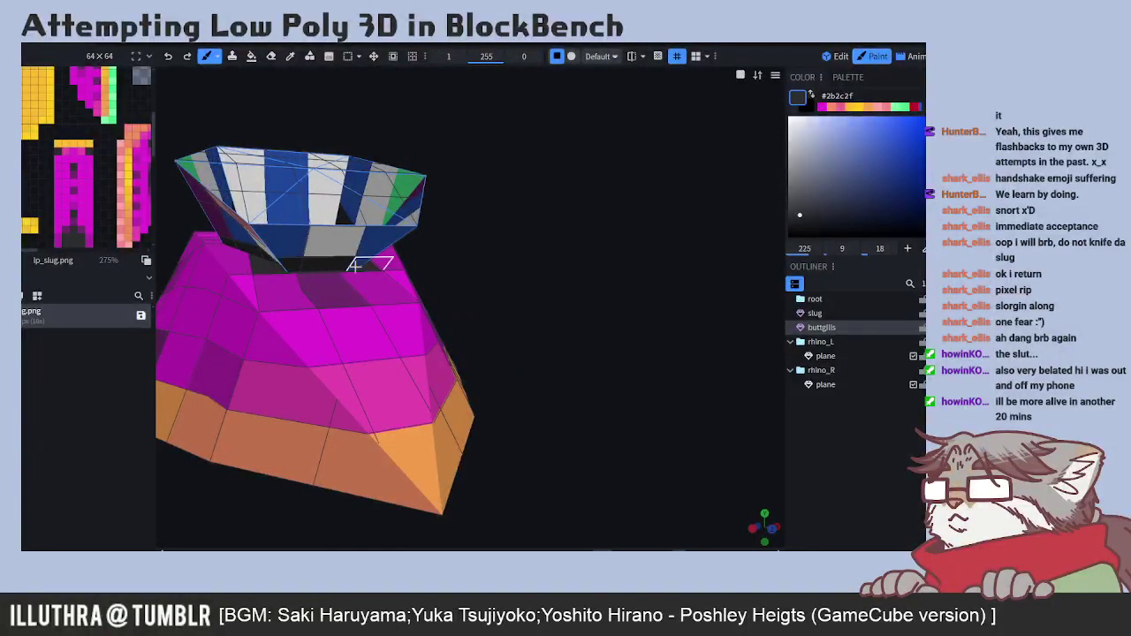
mouse_move(442, 264)
mouse_down()
mouse_move(467, 265)
mouse_move(404, 283)
mouse_move(265, 256)
mouse_up()
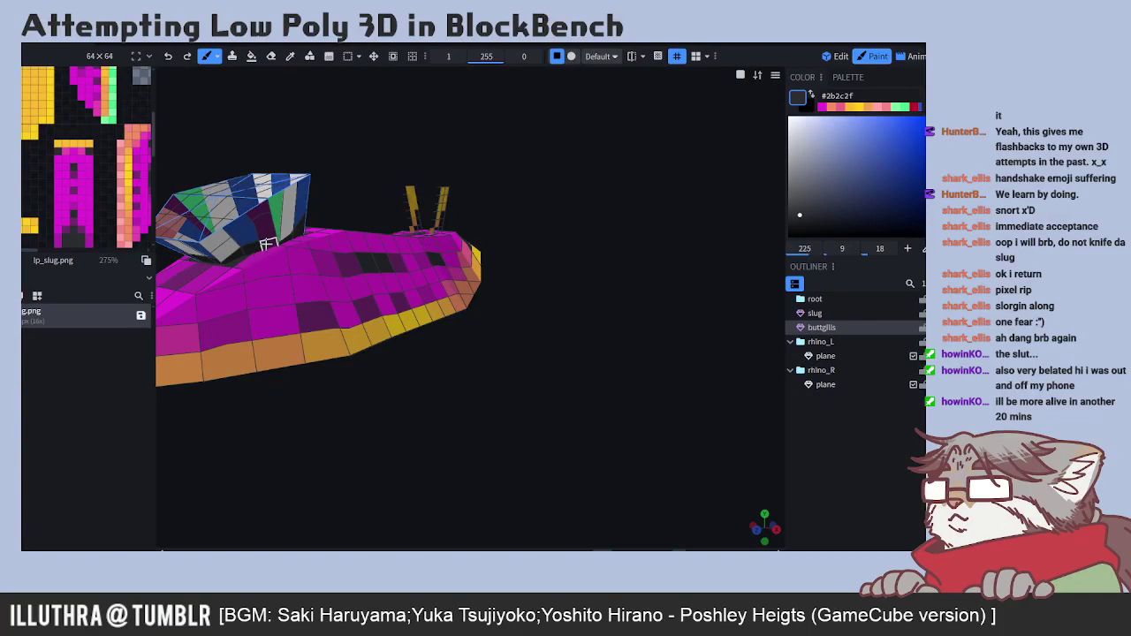
drag(512, 300, 327, 328)
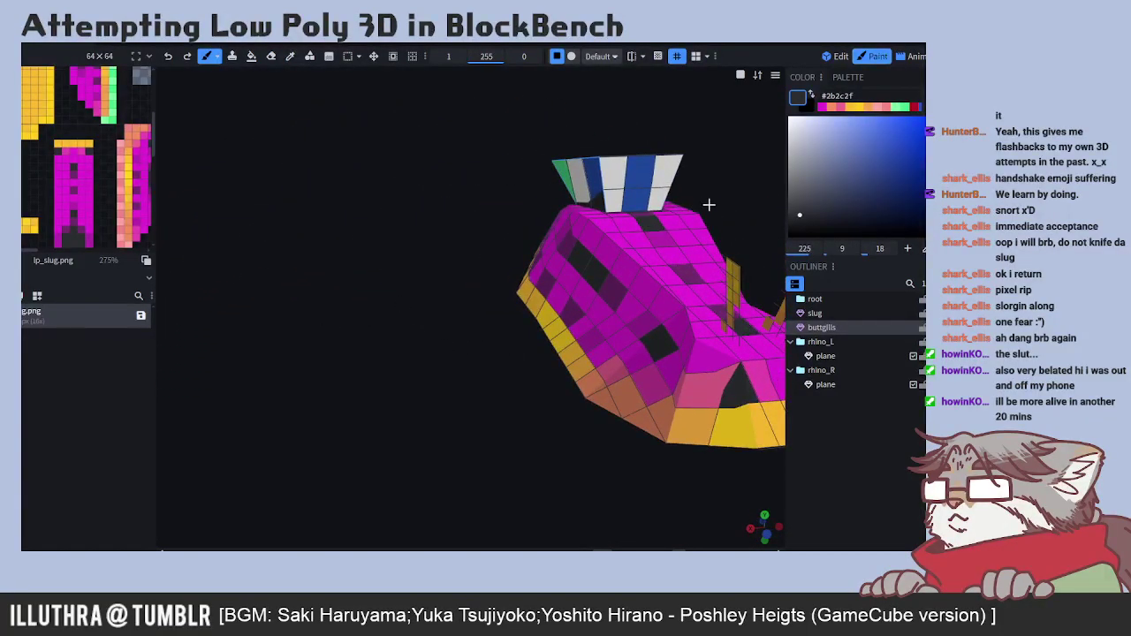
drag(735, 209, 585, 268)
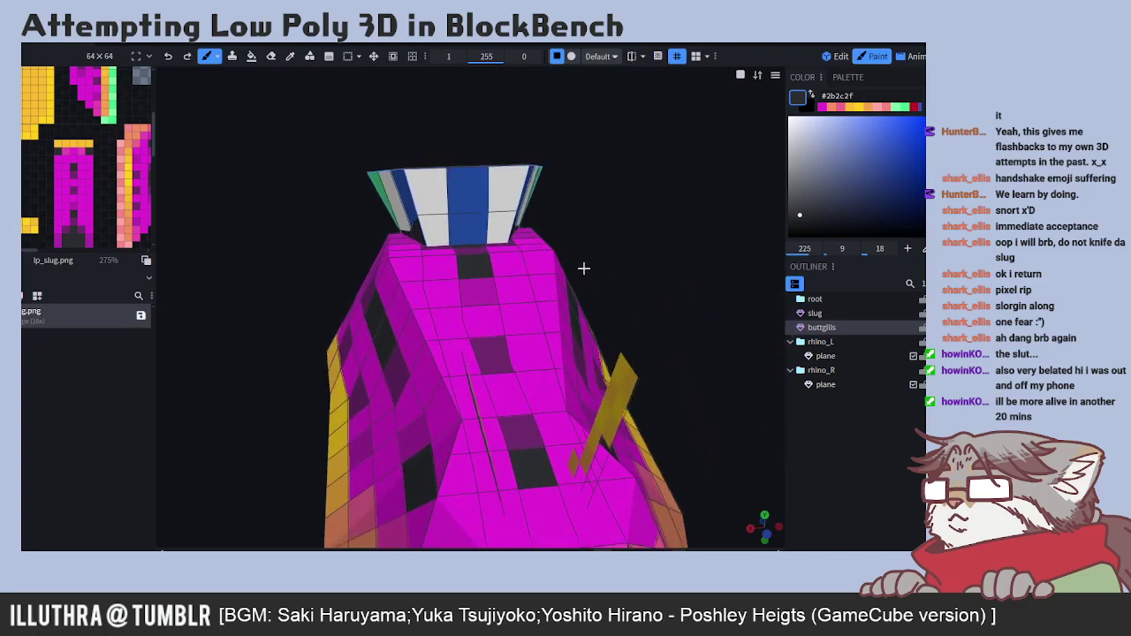
drag(644, 227, 480, 202)
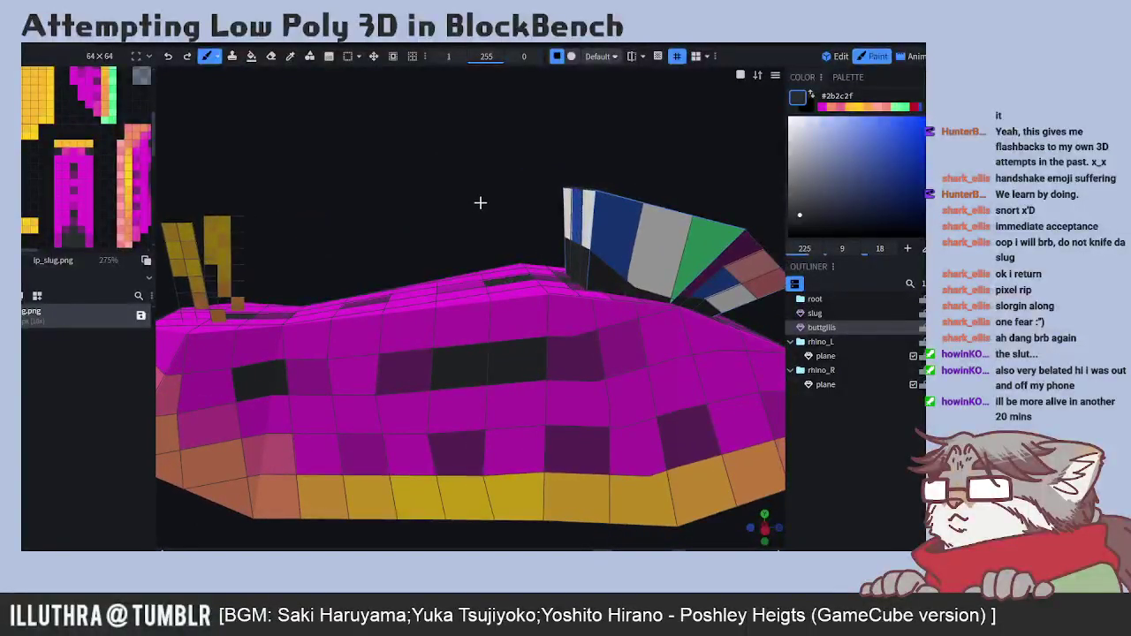
- Sample the dark purple #702a6d from the flank and paint the gill ring's striped panels with it above the grey base
click(290, 55)
drag(669, 151, 527, 175)
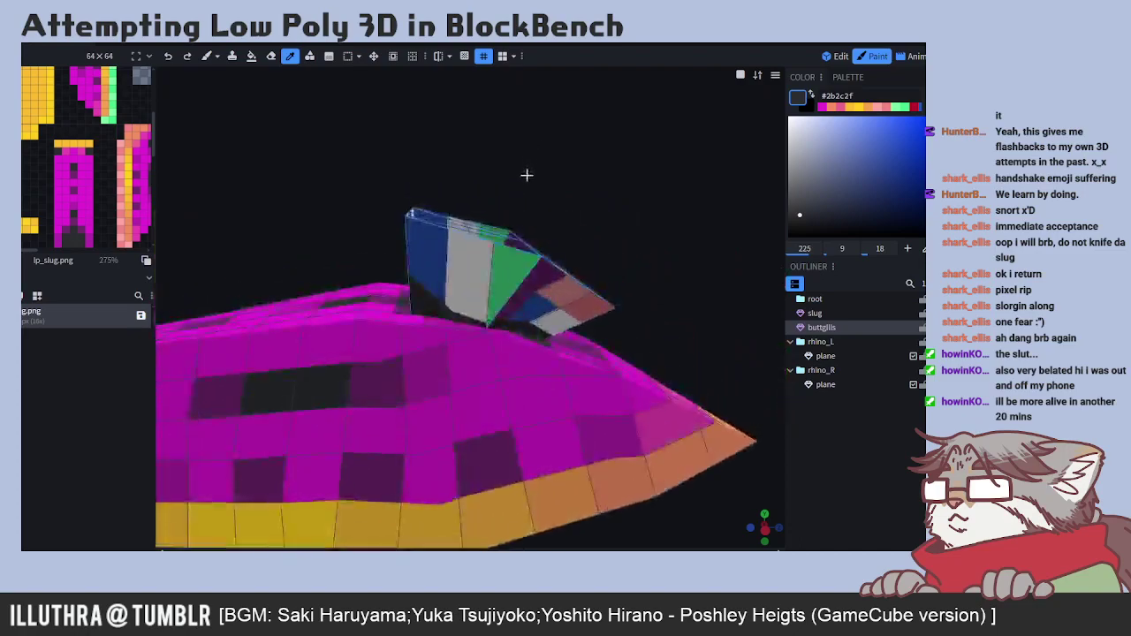
click(389, 391)
click(207, 55)
drag(429, 260, 511, 284)
mouse_move(677, 321)
mouse_down()
mouse_move(669, 303)
mouse_move(601, 291)
mouse_up()
drag(724, 336, 466, 291)
mouse_move(737, 302)
mouse_down()
mouse_move(765, 303)
mouse_move(460, 292)
mouse_up()
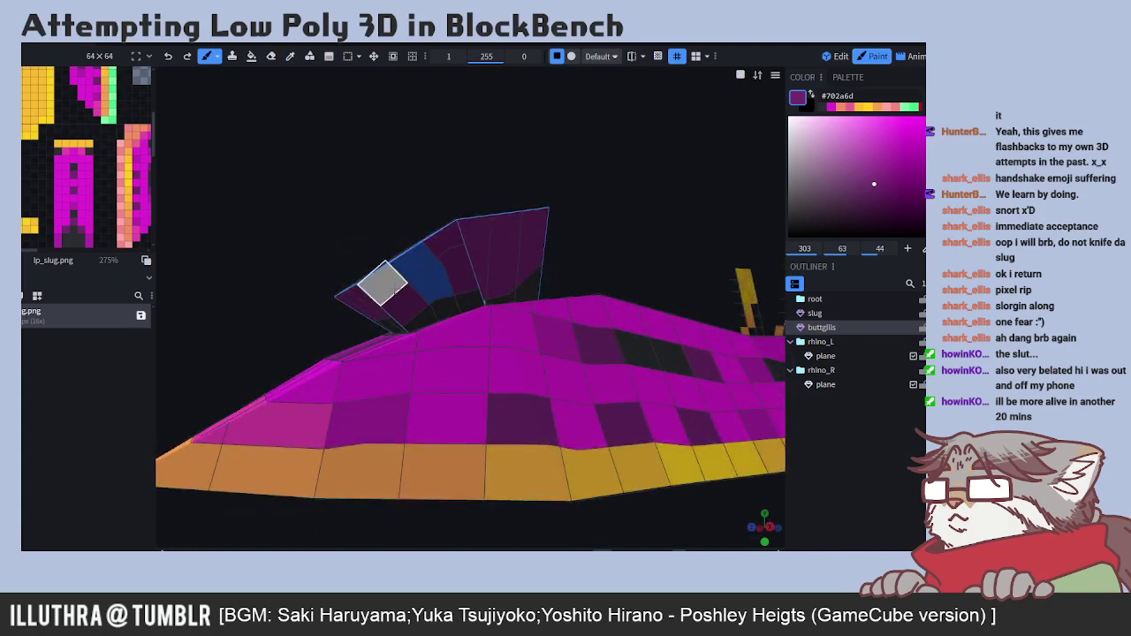
drag(677, 253, 503, 256)
mouse_move(742, 285)
mouse_down()
mouse_move(671, 284)
mouse_move(728, 280)
mouse_up()
- Try the brighter purple #b628ac from the flank on the gill ring's side panels
click(290, 56)
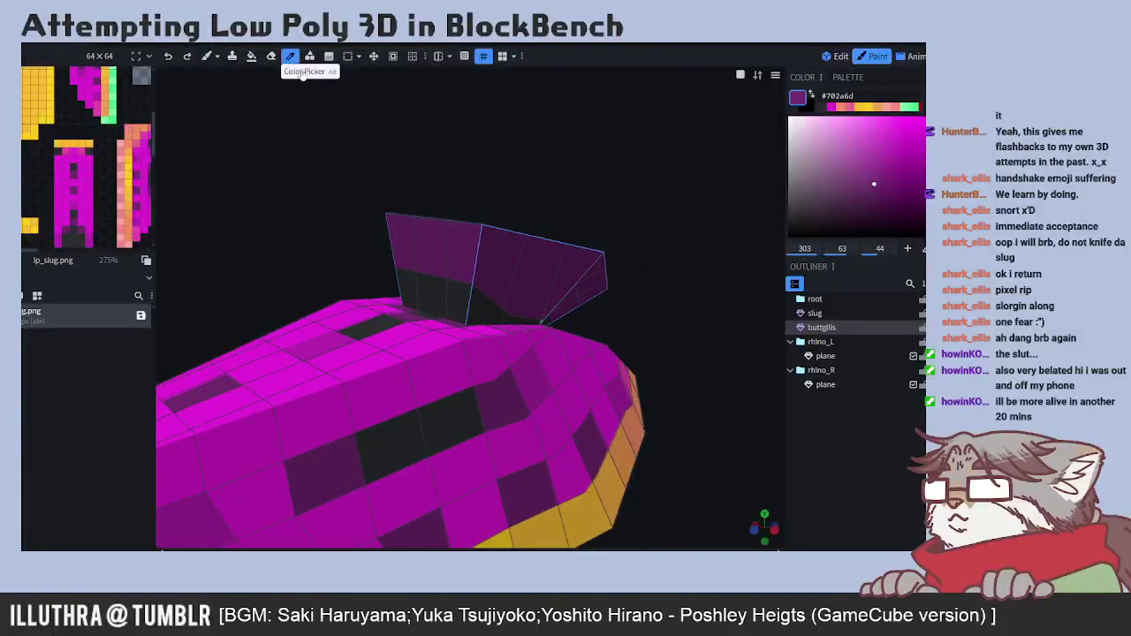
click(542, 373)
click(207, 56)
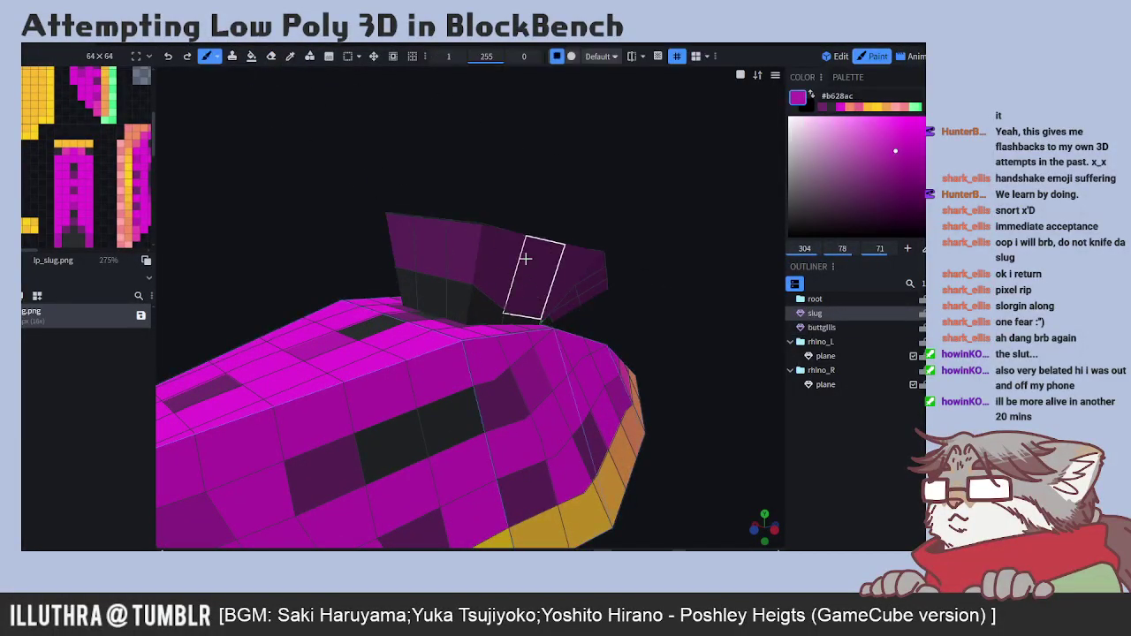
drag(578, 262, 530, 281)
click(561, 263)
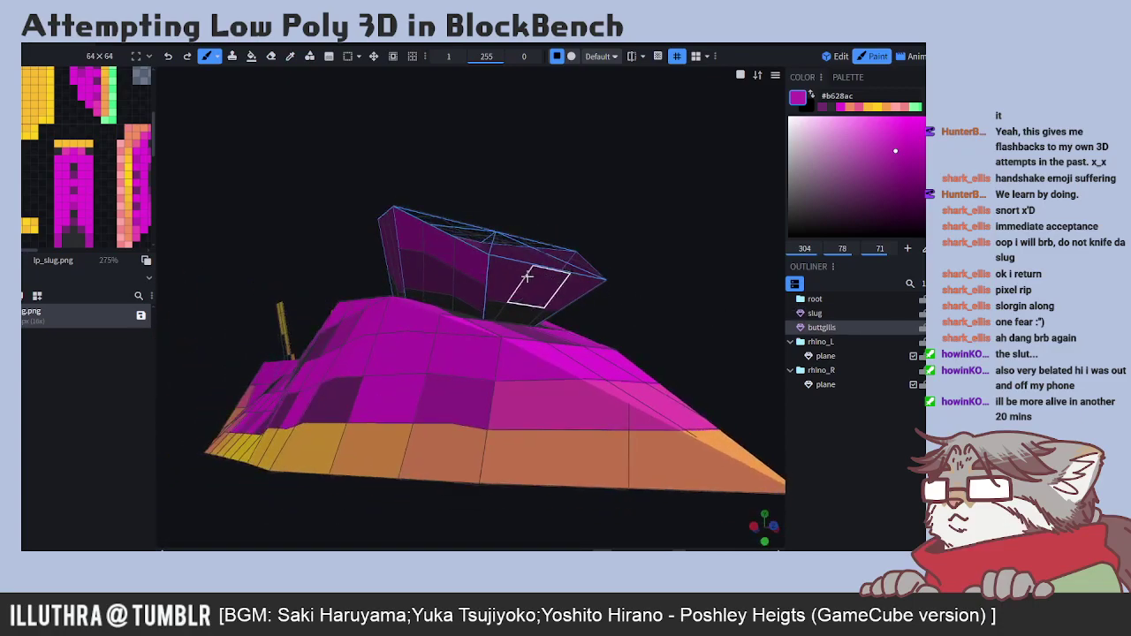
mouse_move(654, 213)
mouse_down()
mouse_move(763, 345)
mouse_move(734, 366)
mouse_move(628, 310)
mouse_move(755, 316)
mouse_move(697, 282)
mouse_move(732, 239)
mouse_move(764, 241)
mouse_move(762, 256)
mouse_up()
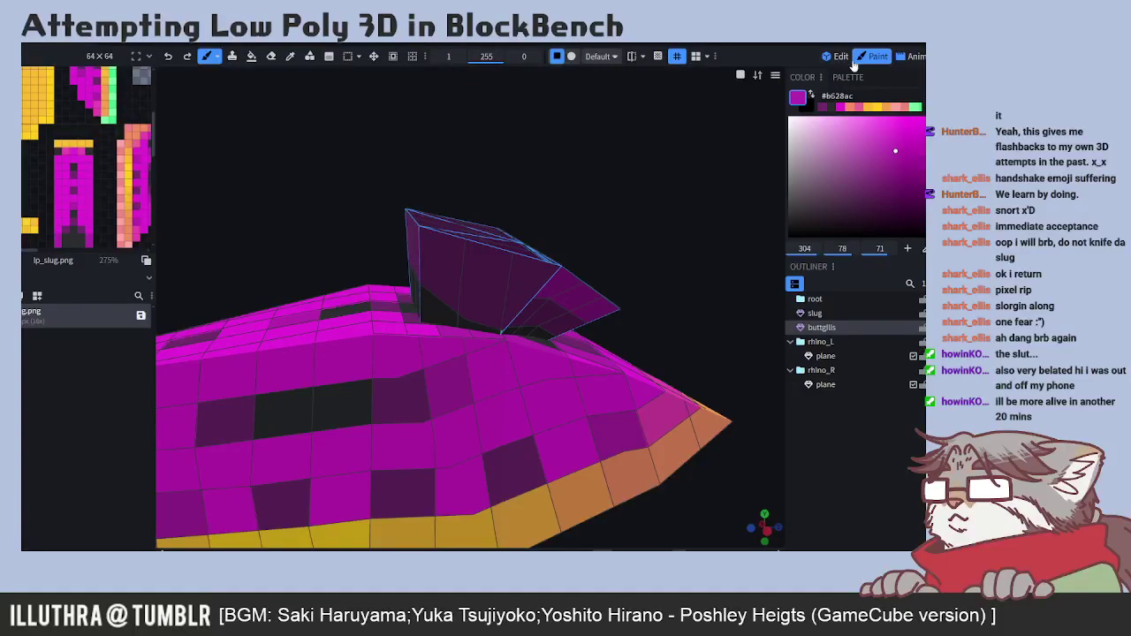
- Sample the yellow #ffce1c from the skirt, paint the rim of the gill ring's side panels and undo the last two strokes
click(290, 55)
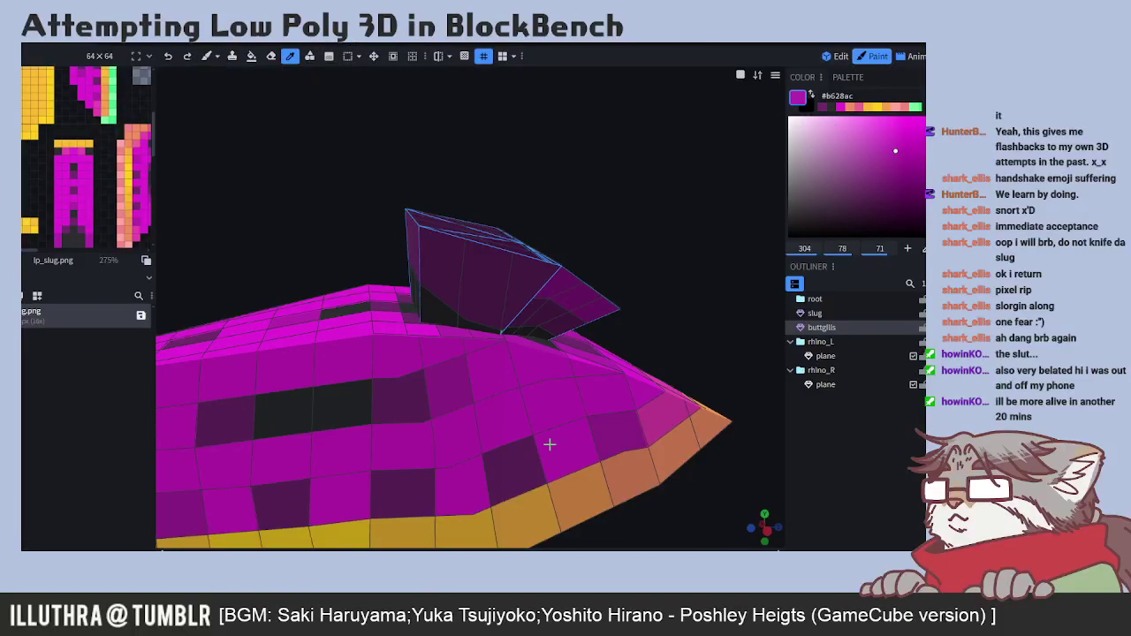
click(513, 521)
click(377, 528)
key(b)
click(576, 297)
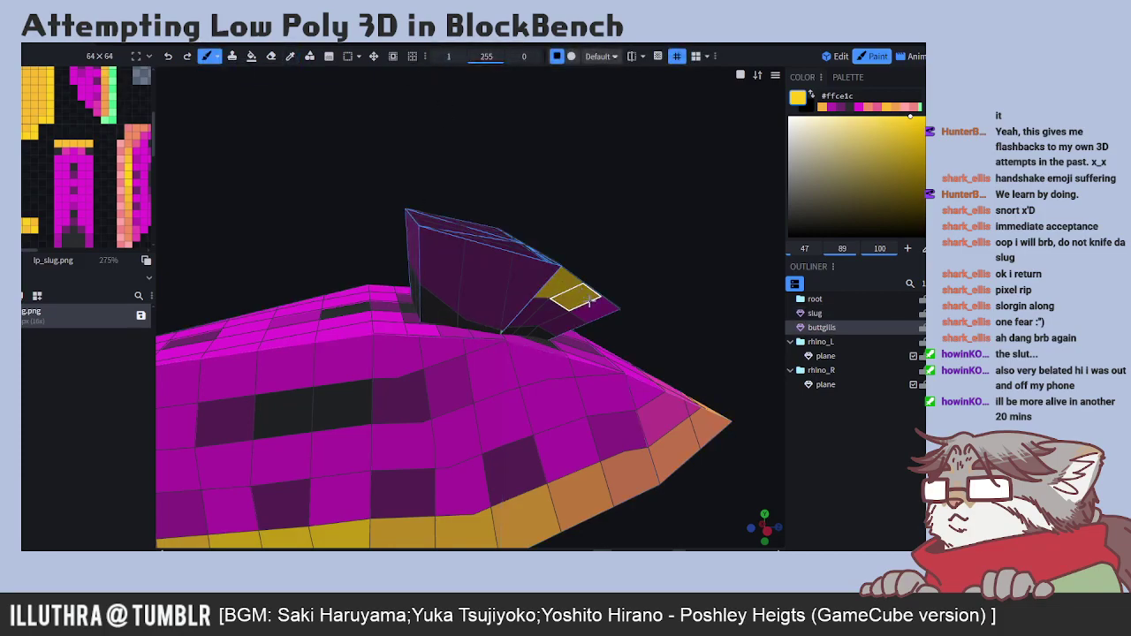
mouse_move(738, 279)
mouse_down()
mouse_move(681, 224)
mouse_move(645, 271)
mouse_move(530, 265)
mouse_up()
mouse_move(433, 265)
mouse_down()
mouse_move(482, 243)
mouse_move(508, 247)
mouse_move(510, 230)
mouse_up()
key(ctrl+z)
key(ctrl+z)
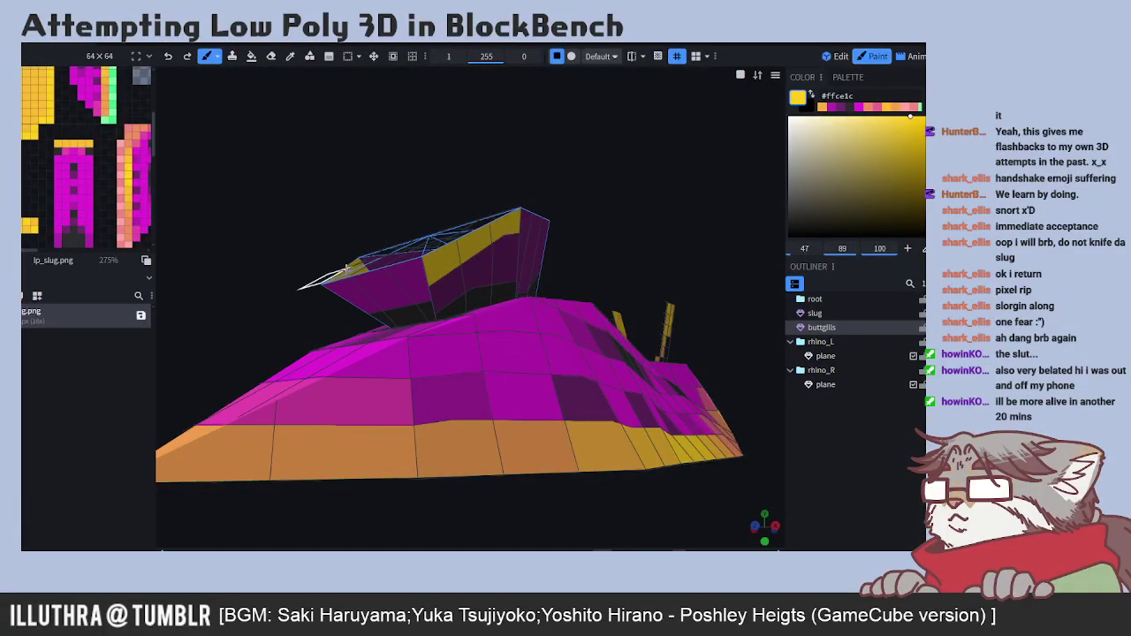
- Add a second column of yellow pixels beside the gill panel's patch in the texture and check the ring's rim from above
drag(24, 253, 96, 221)
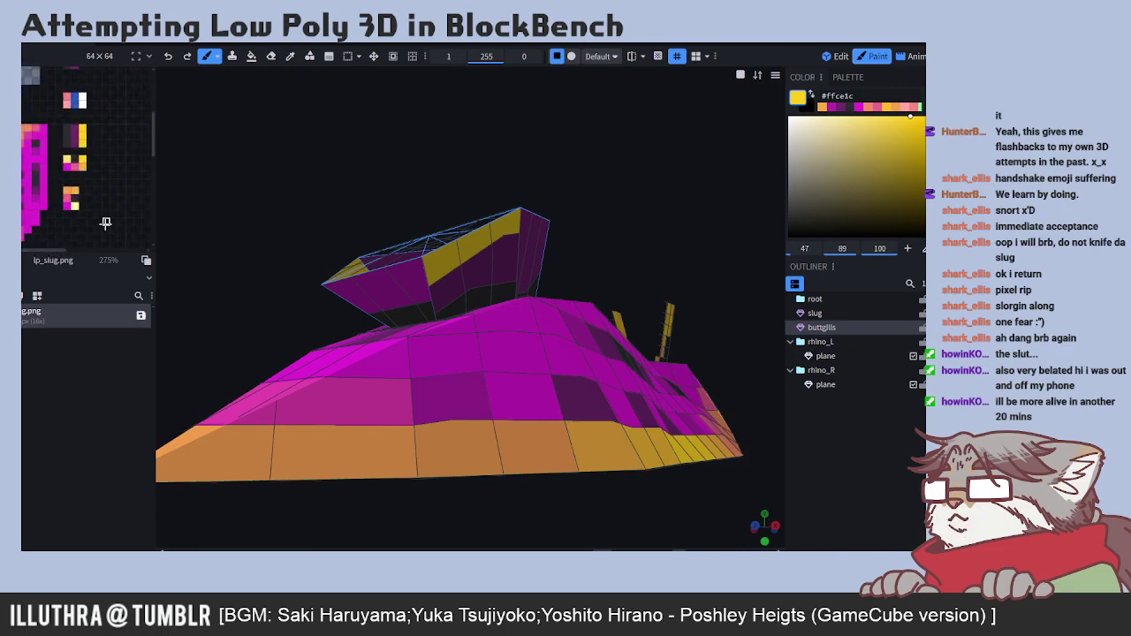
scroll(105, 221, up, 1)
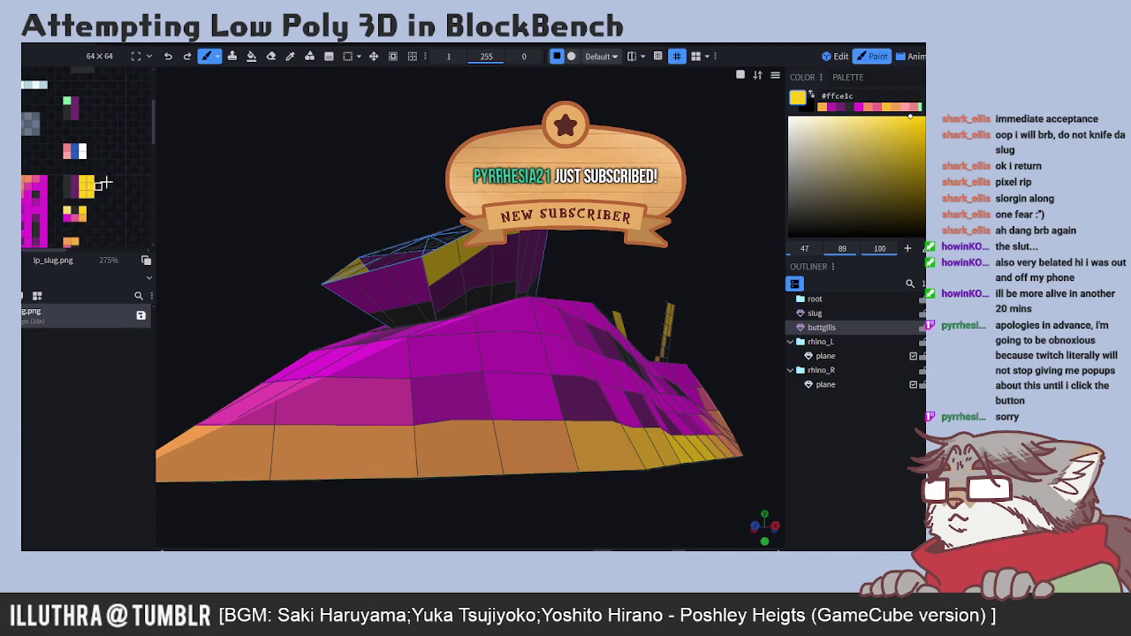
drag(318, 245, 244, 271)
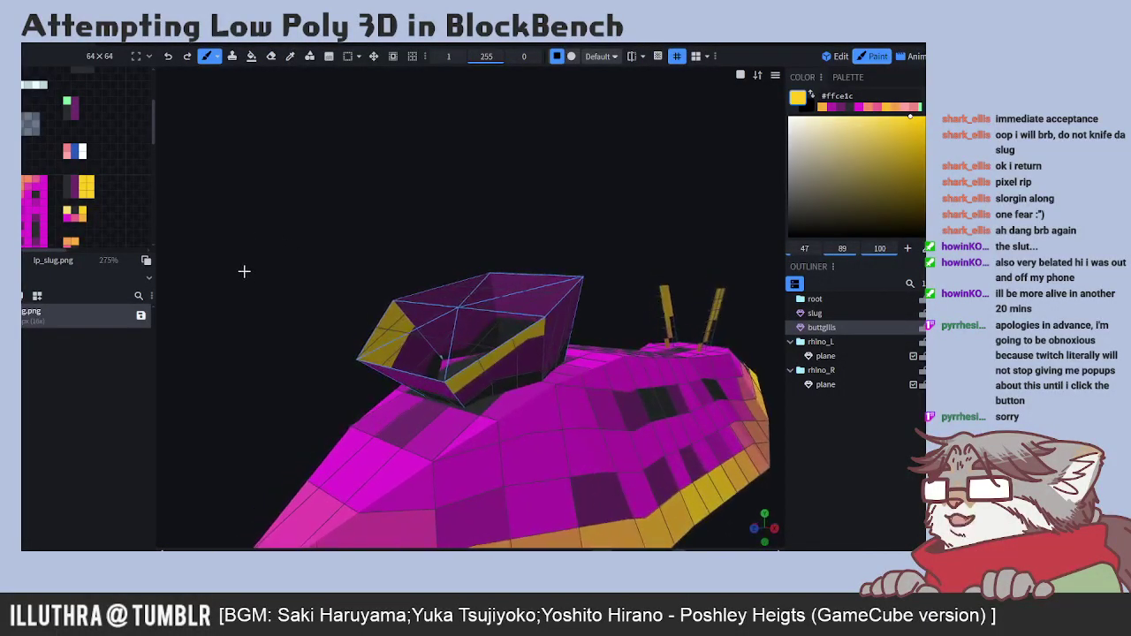
scroll(123, 185, up, 3)
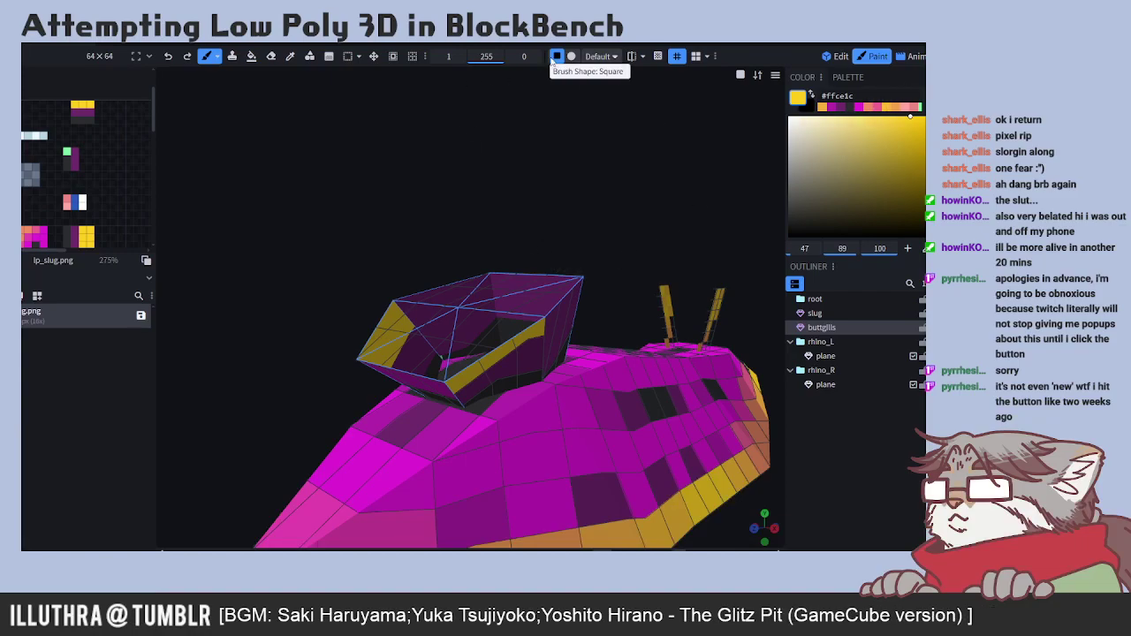
- In Edit mode, select the gill ring's yellow-edged rear panel and stretch its UV face to 3 × 4 pixels
click(835, 57)
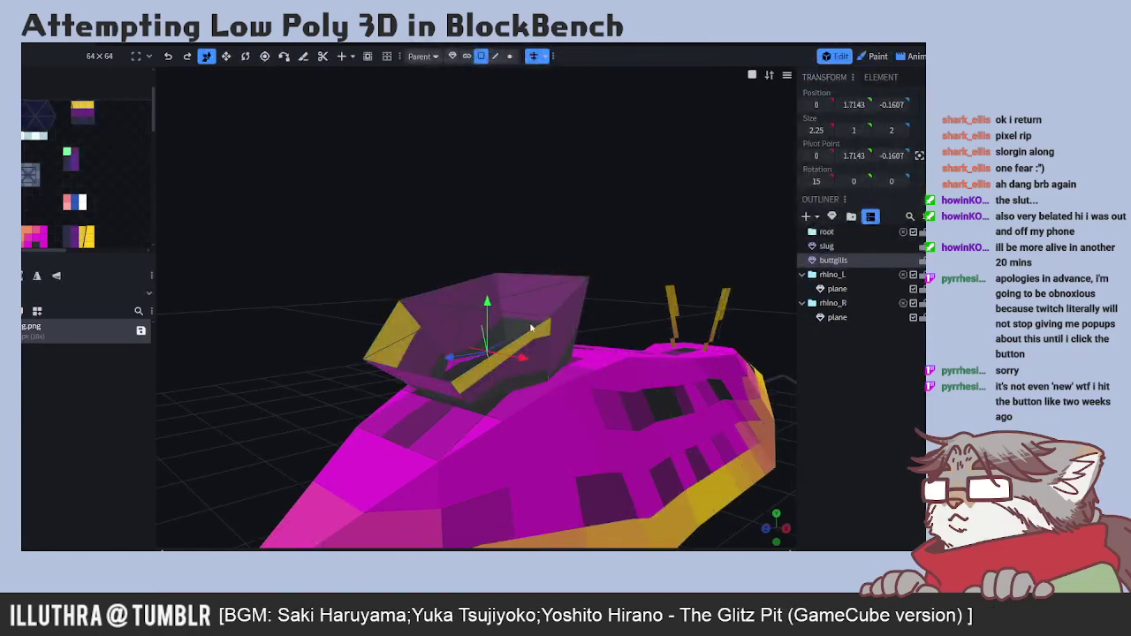
click(80, 119)
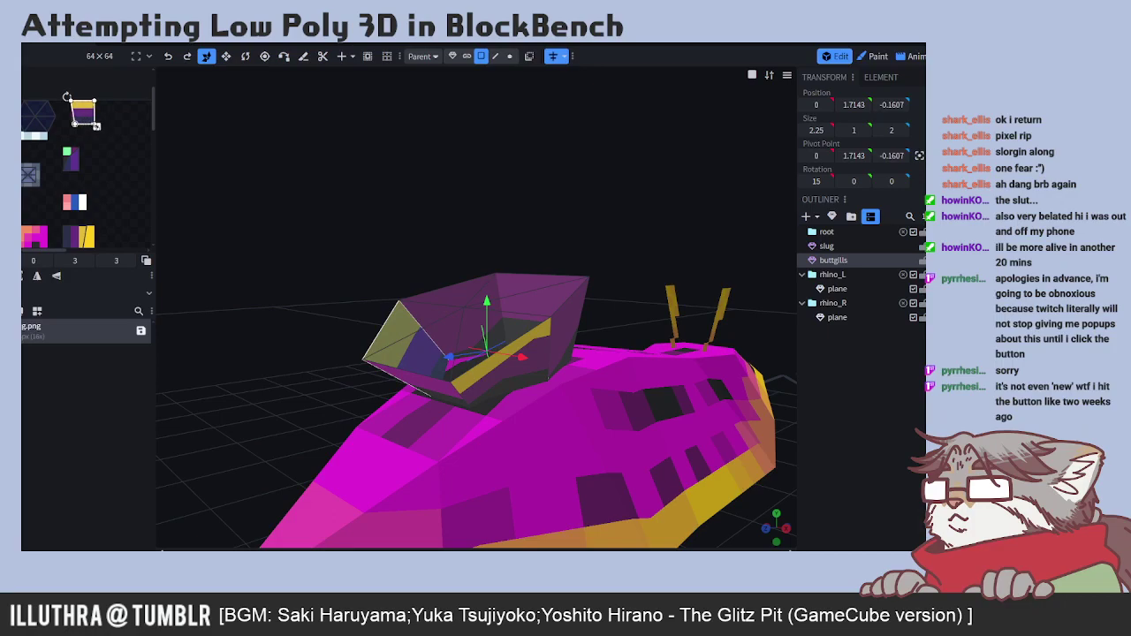
click(93, 125)
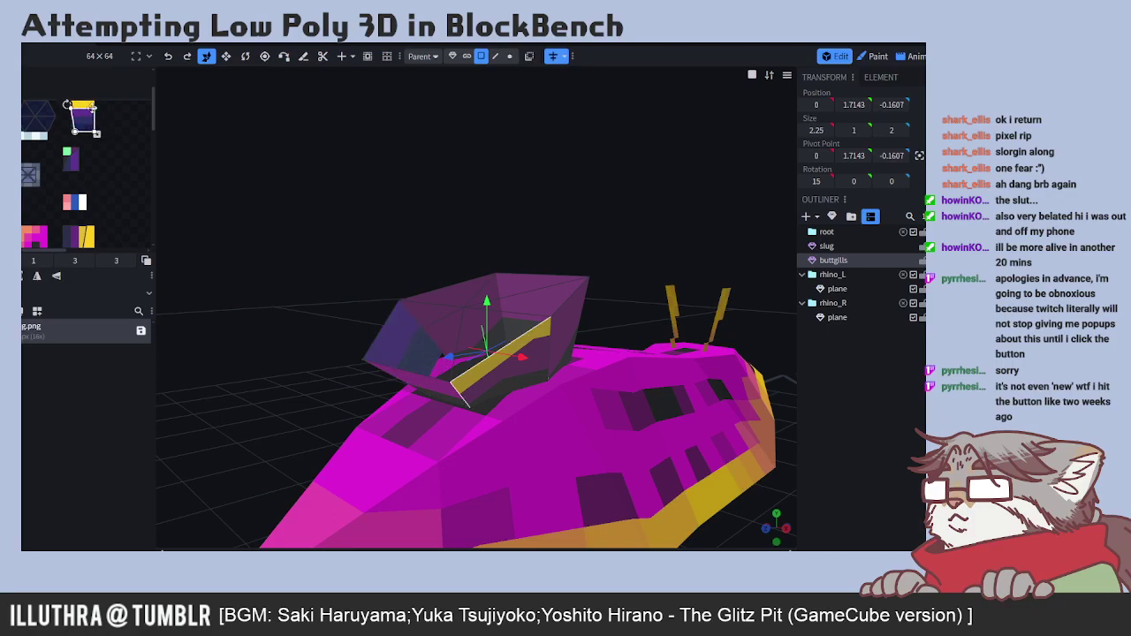
click(67, 99)
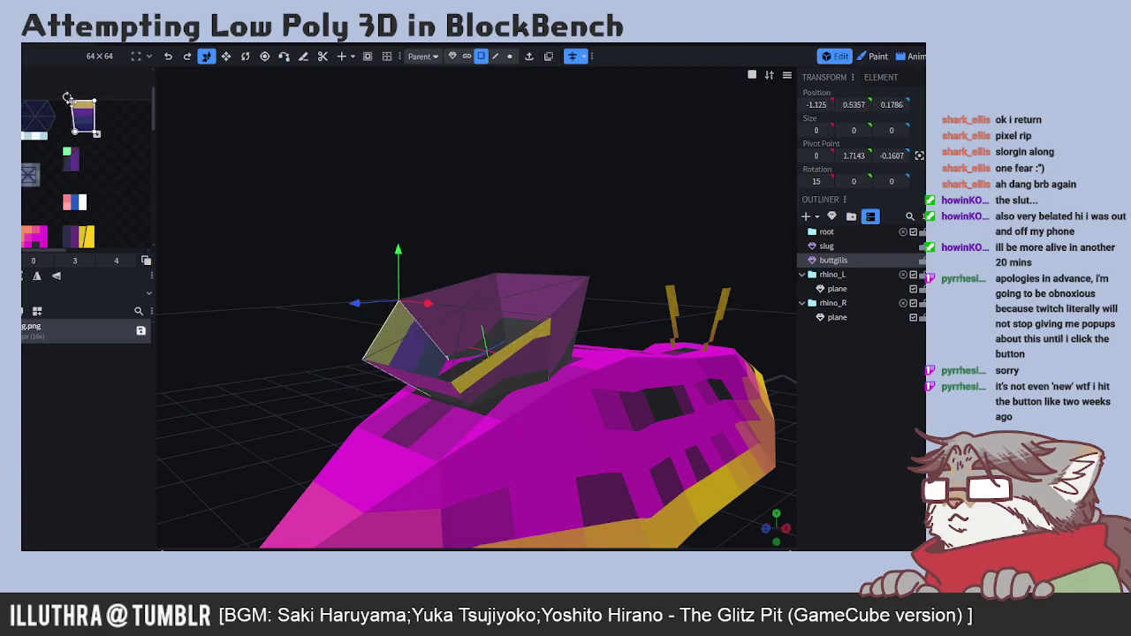
scroll(126, 208, down, 1)
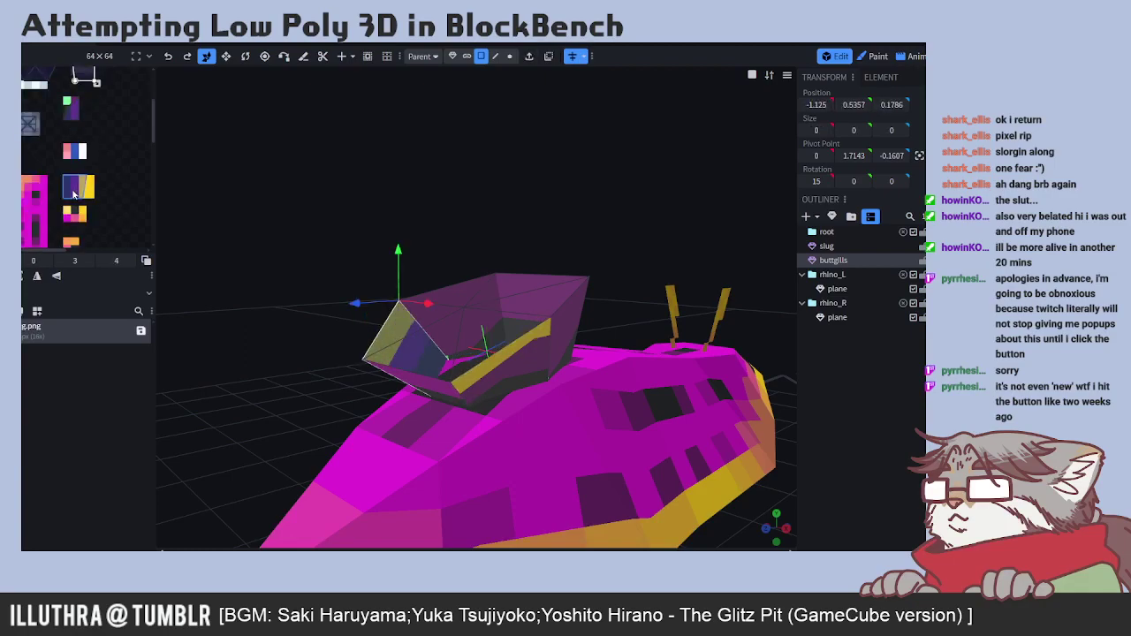
- Widen the UV face of the other yellow-edged gill panel to 4 × 3 pixels, snap it to pixels and adjust its lower corner
click(83, 190)
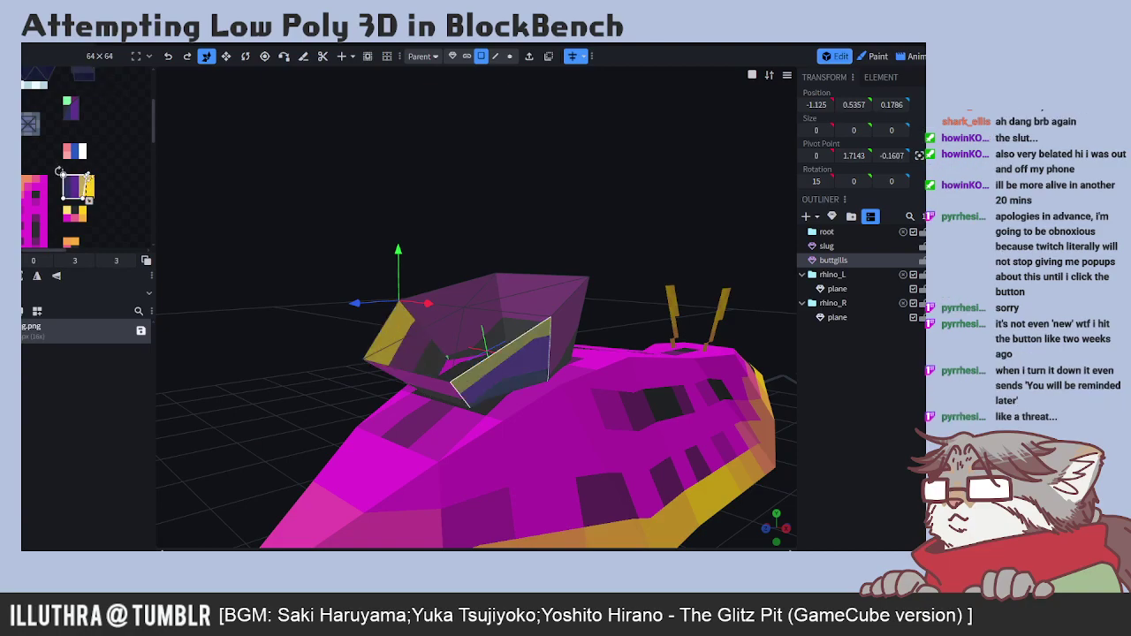
click(83, 198)
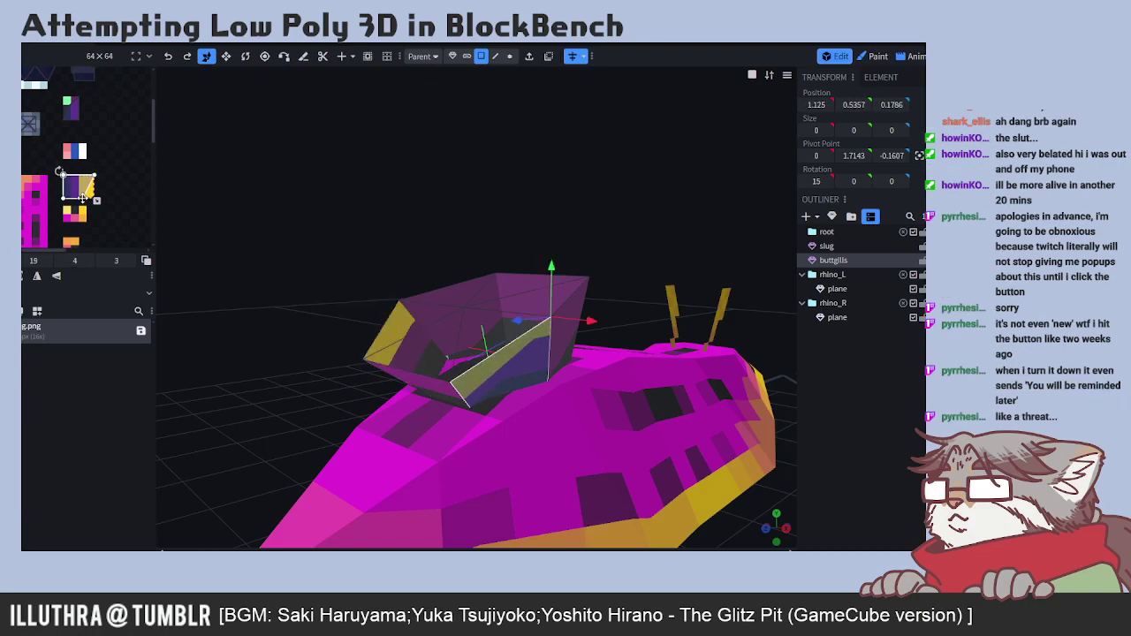
drag(89, 199, 86, 199)
right_click(89, 195)
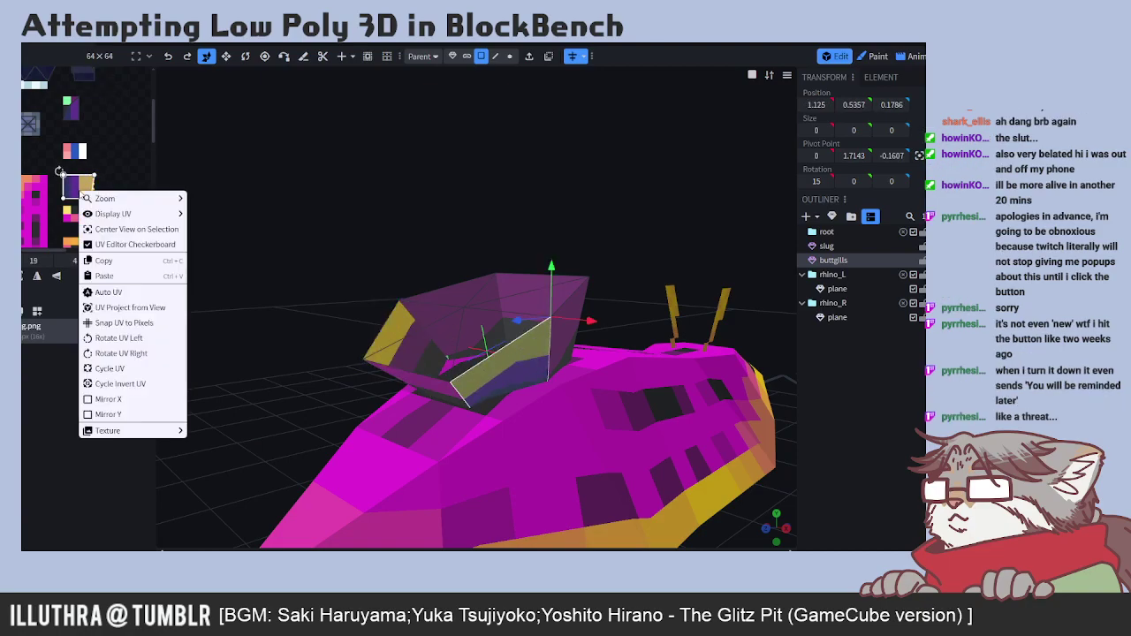
click(114, 322)
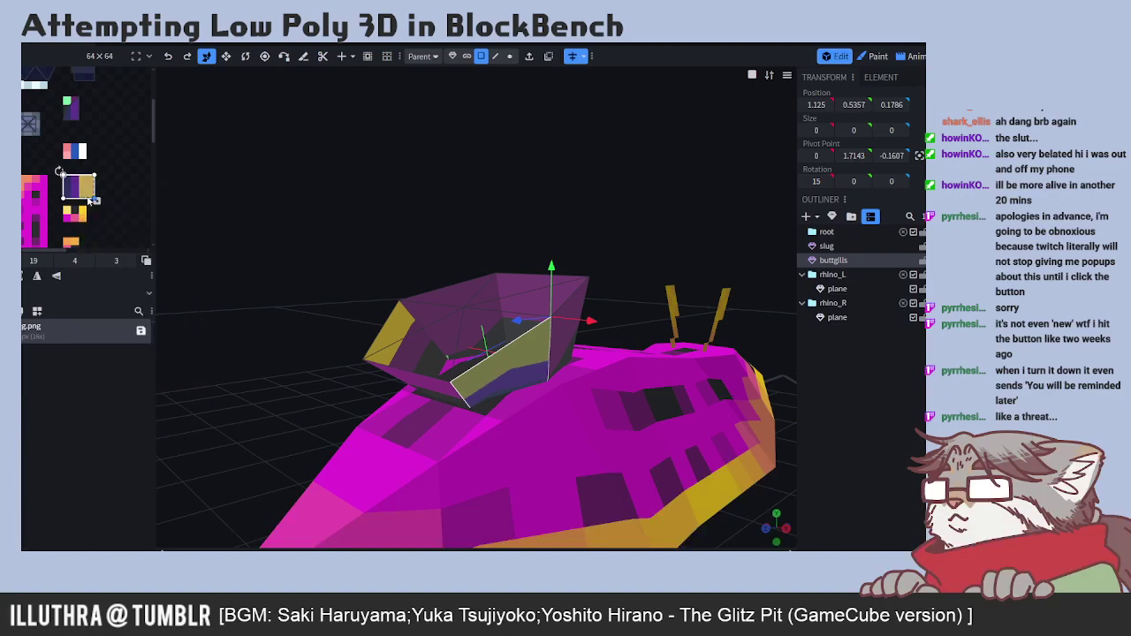
drag(94, 200, 94, 201)
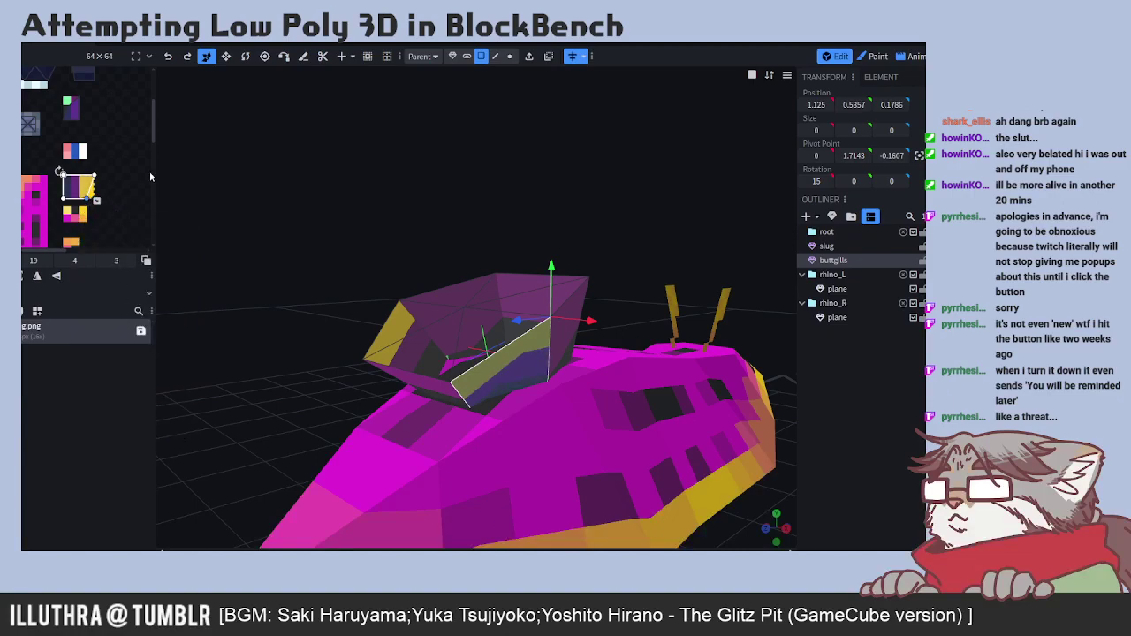
- In Paint mode, add a second yellow row to the 3-pixel-wide gill panel patch and paint a purple #702a6d row beneath it
drag(253, 300, 301, 297)
scroll(112, 152, up, 3)
scroll(112, 157, down, 2)
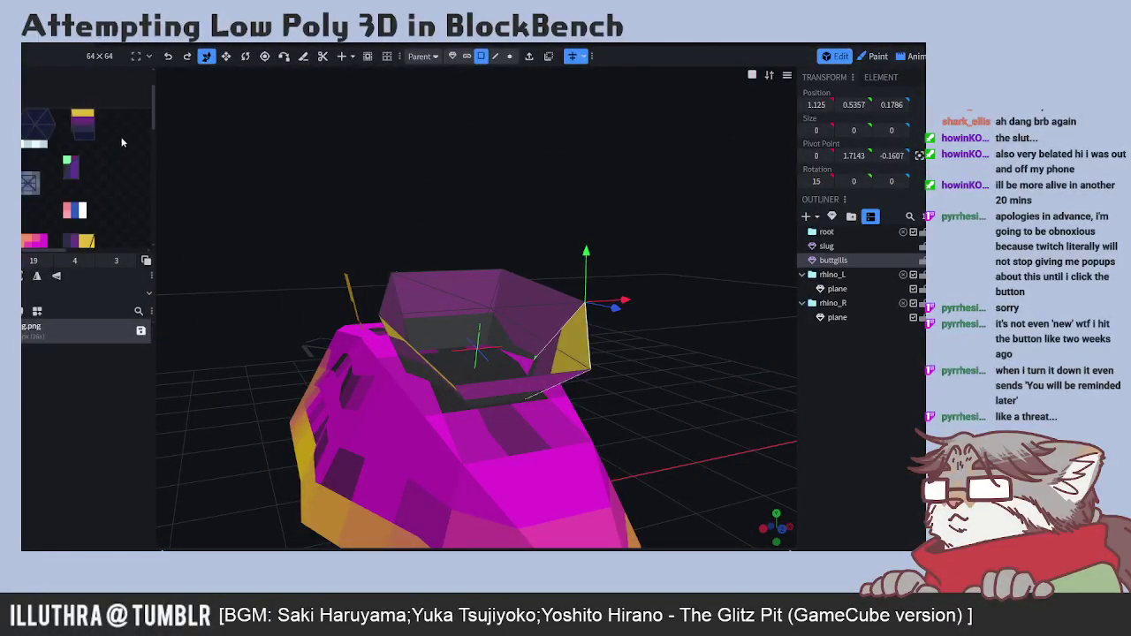
click(302, 57)
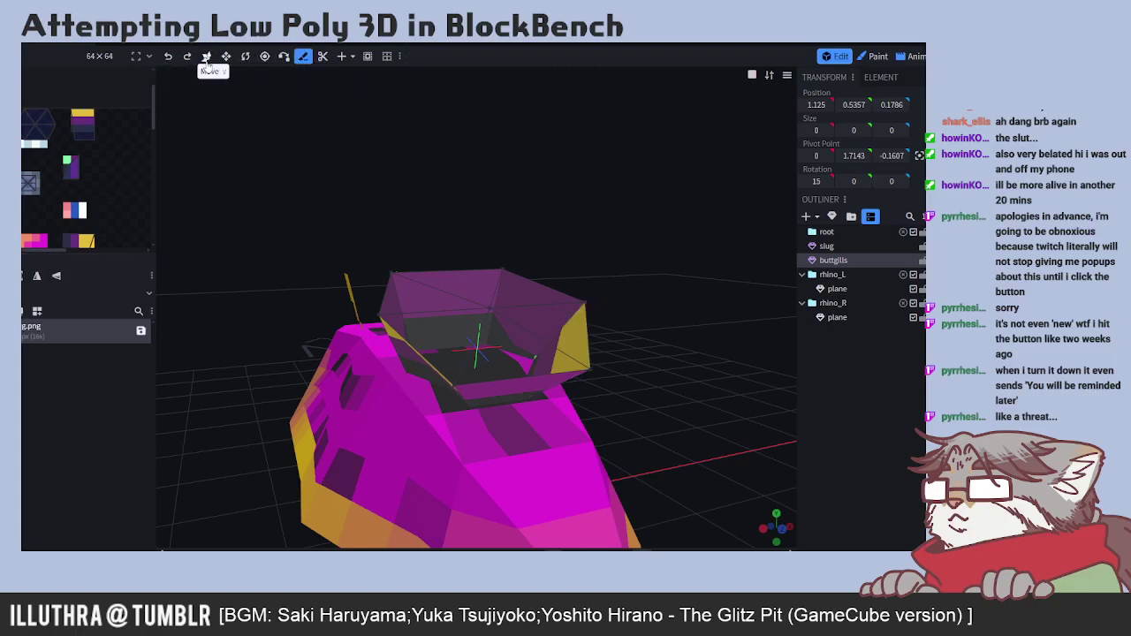
click(873, 56)
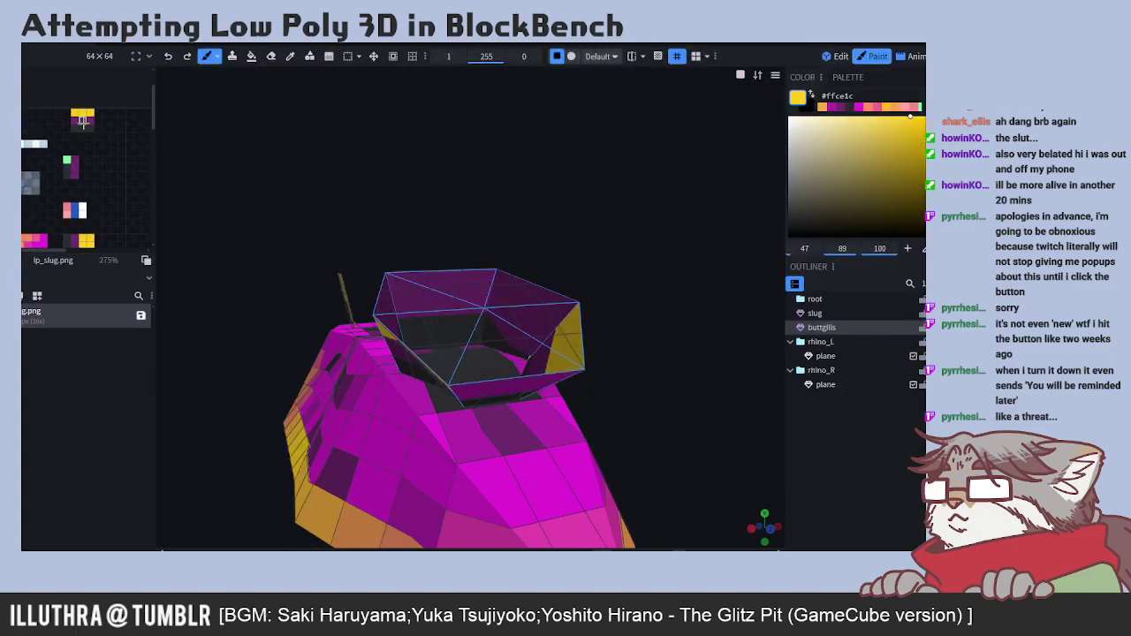
click(291, 56)
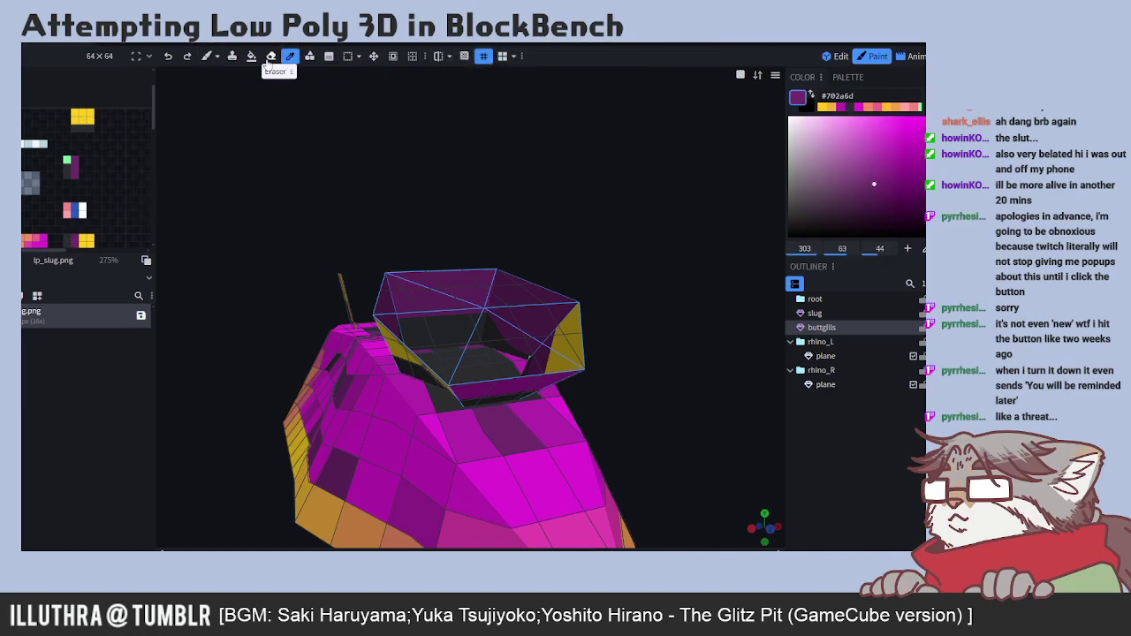
click(207, 55)
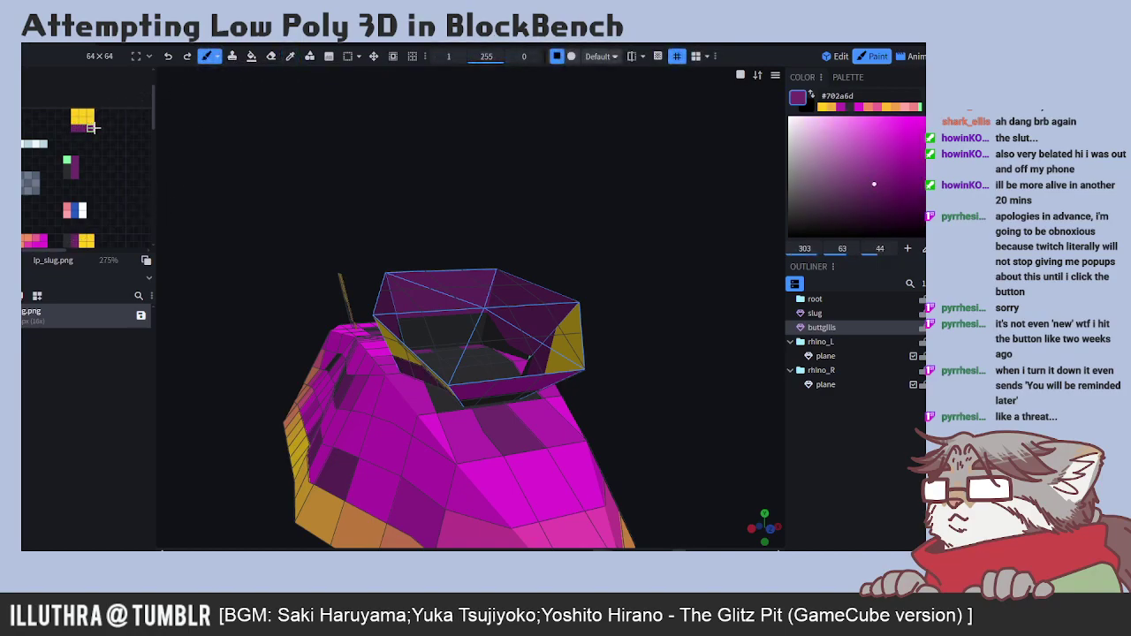
- Sample the dark grey #2b2c2f from the neighbouring gill patch, paint the patch's lowest row with it and check the ring from the side
click(290, 56)
click(65, 240)
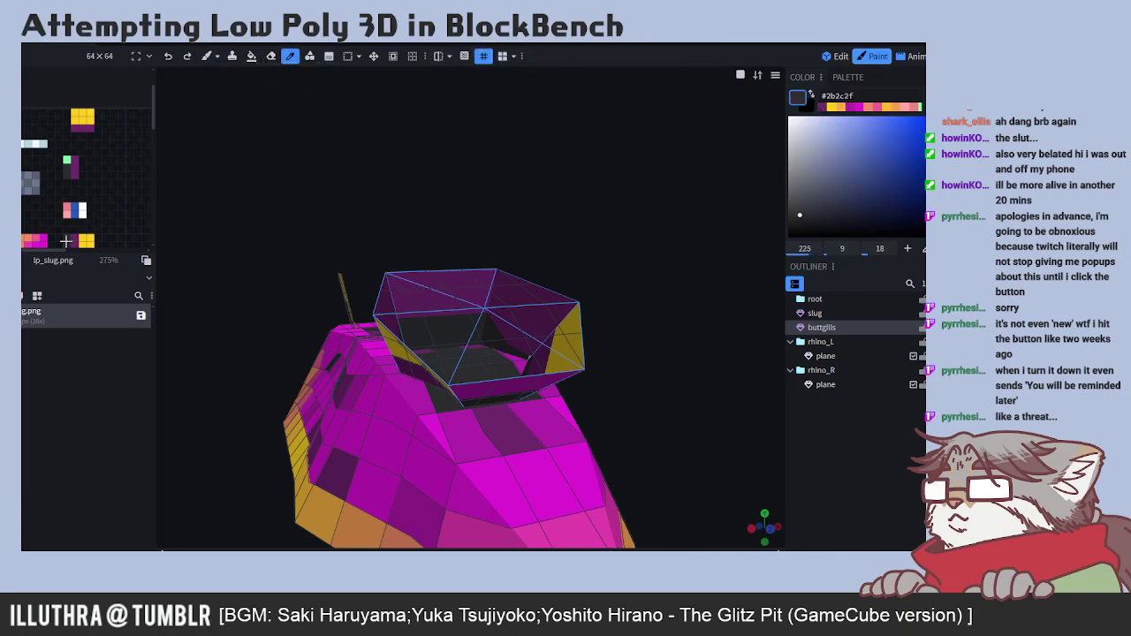
click(207, 56)
drag(76, 136, 92, 133)
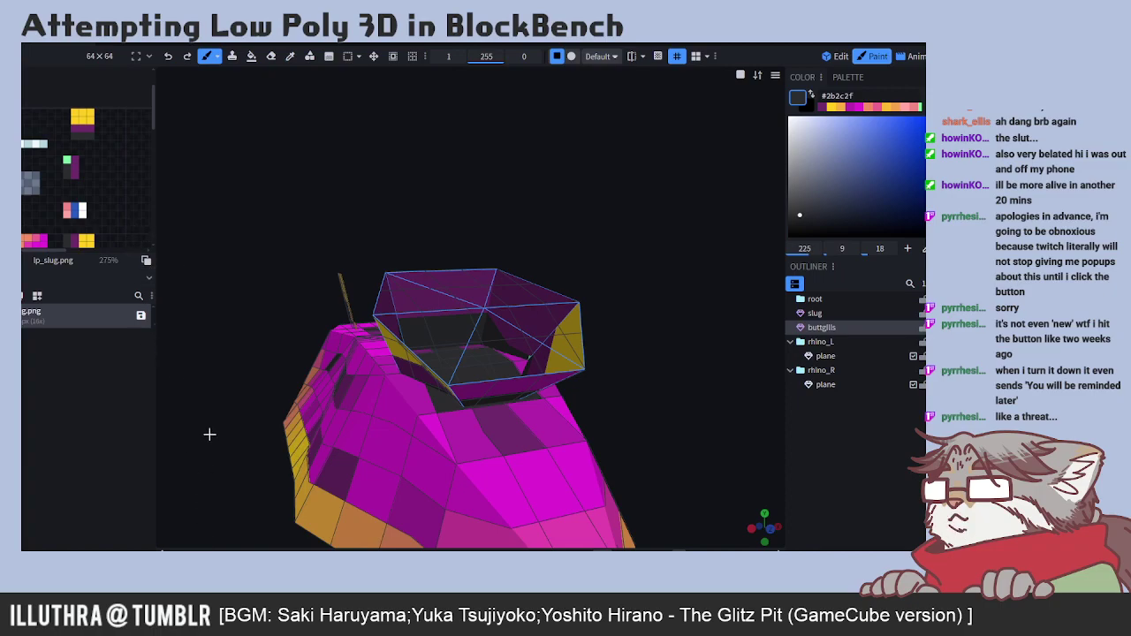
drag(682, 331, 519, 311)
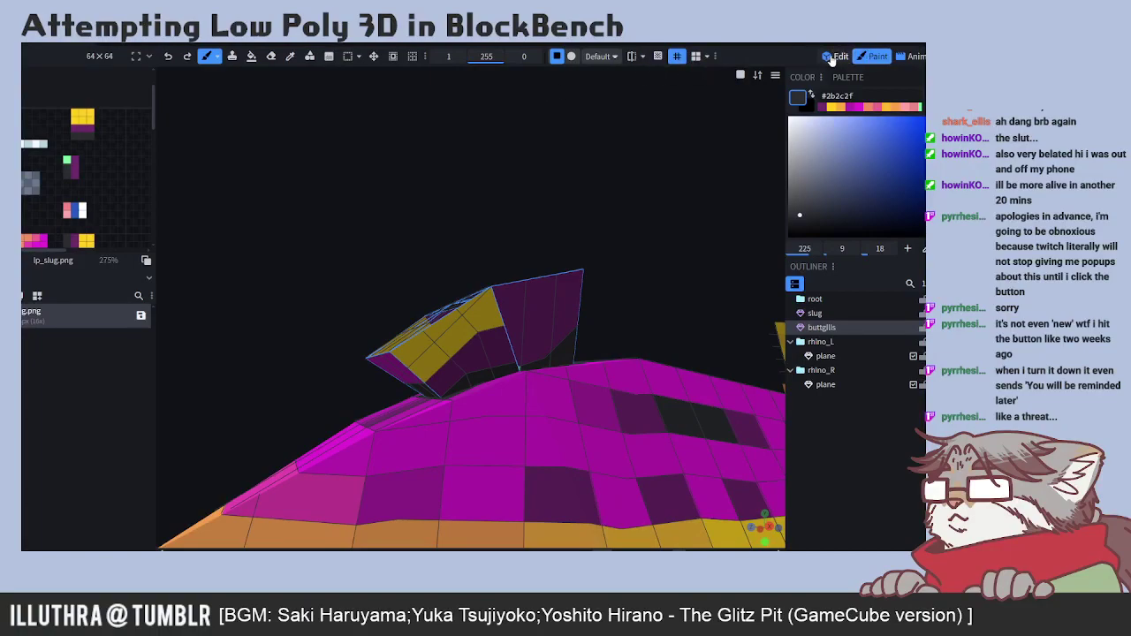
- In Edit mode, move the corners of the side gill panel's 3 × 4 UV face to the edges of its yellow, purple and grey patch
click(831, 57)
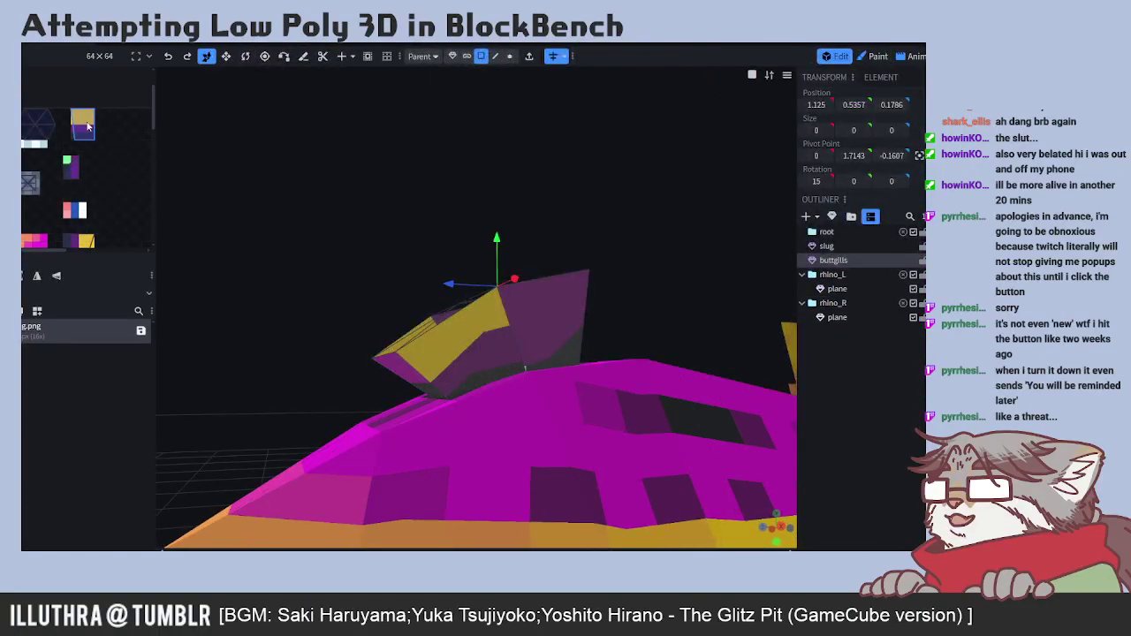
click(88, 126)
click(82, 120)
drag(229, 327, 193, 166)
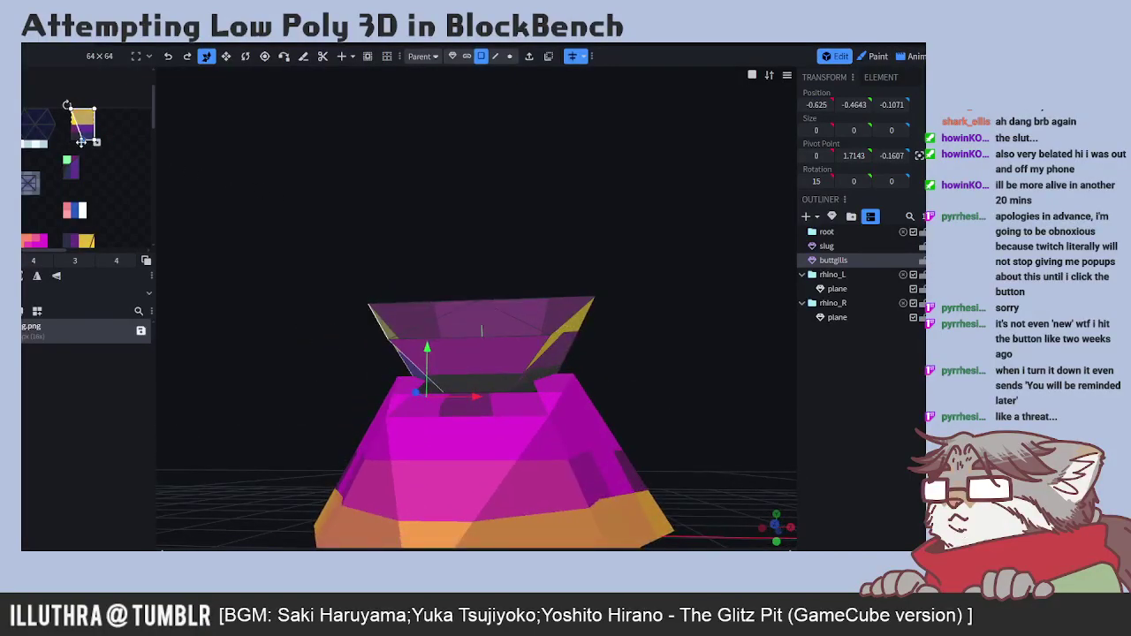
mouse_move(80, 141)
mouse_down()
mouse_move(81, 116)
mouse_move(94, 147)
mouse_up()
drag(240, 176, 128, 152)
mouse_move(85, 122)
mouse_down()
mouse_move(76, 133)
mouse_move(73, 117)
mouse_up()
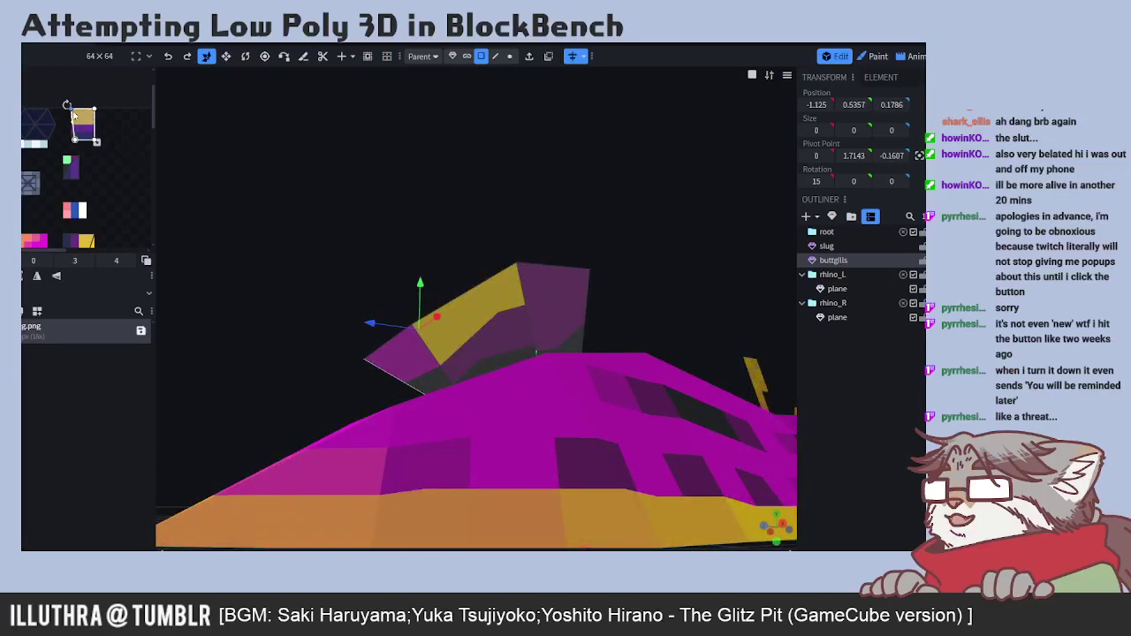
drag(268, 253, 482, 265)
drag(69, 107, 74, 140)
right_click(75, 137)
click(111, 257)
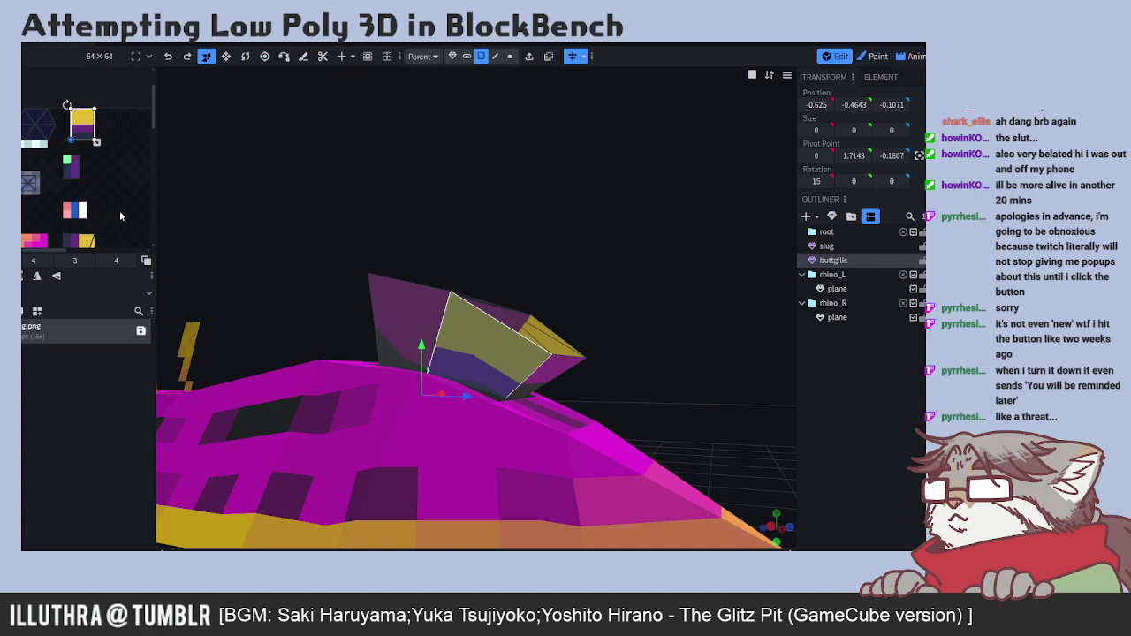
- Select the opposite side gill panel's 4 × 3 UV face and square its slanted lower corner to the patch's edge
scroll(113, 206, down, 1)
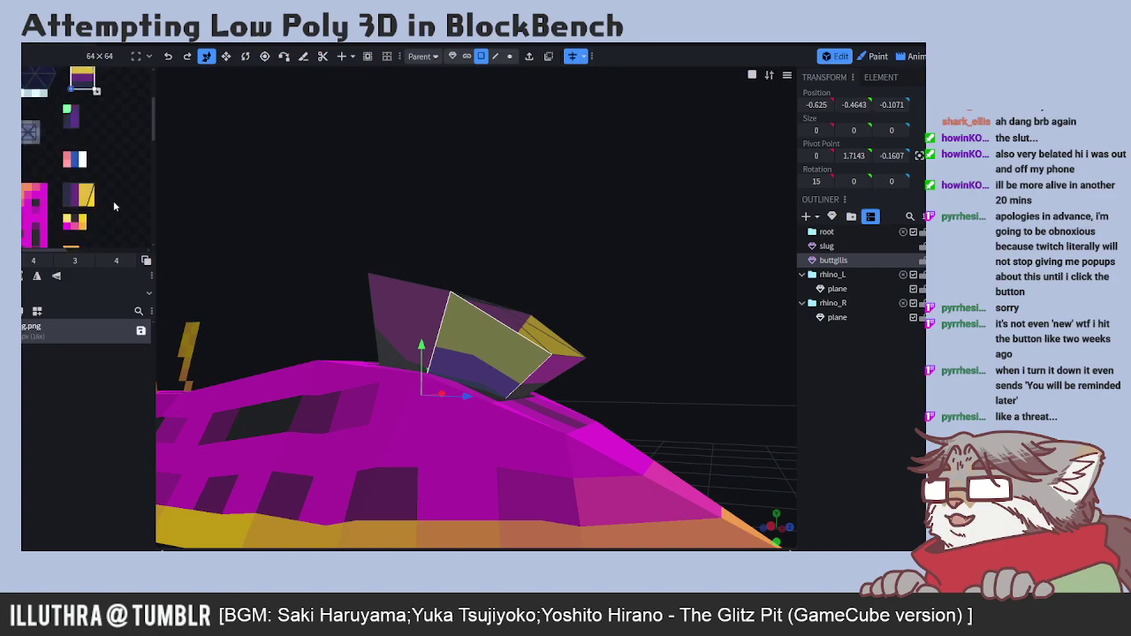
scroll(113, 206, down, 1)
drag(62, 130, 92, 158)
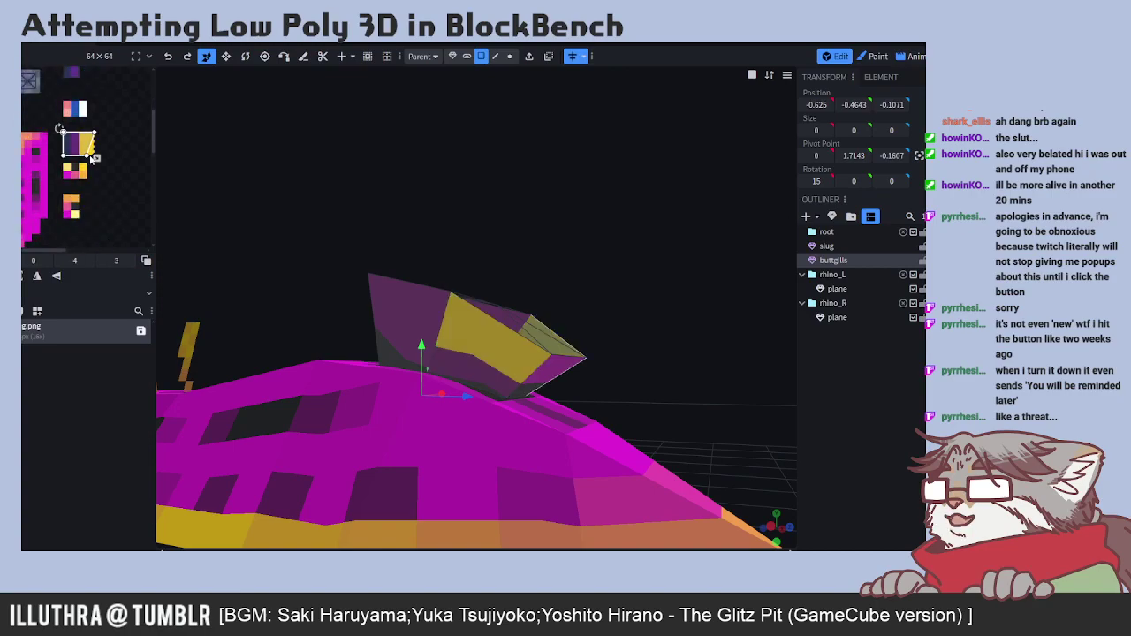
click(85, 150)
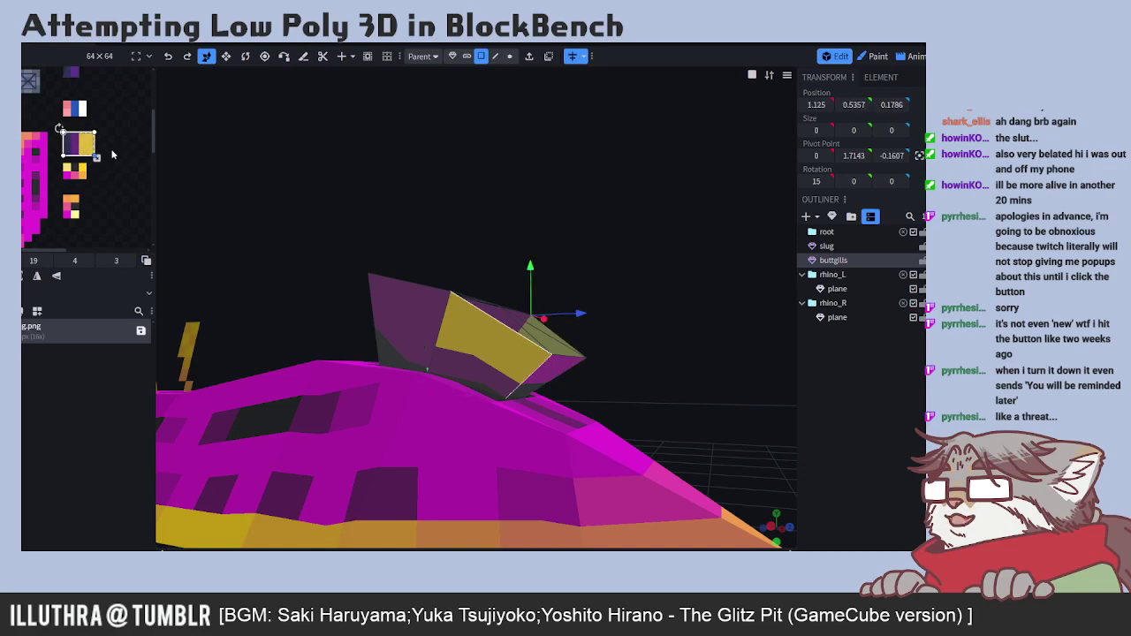
- Select the gill ring's rear panel, locate its texture patch and paint two three-pixel rows there with sampled yellow #ffce1c
click(562, 367)
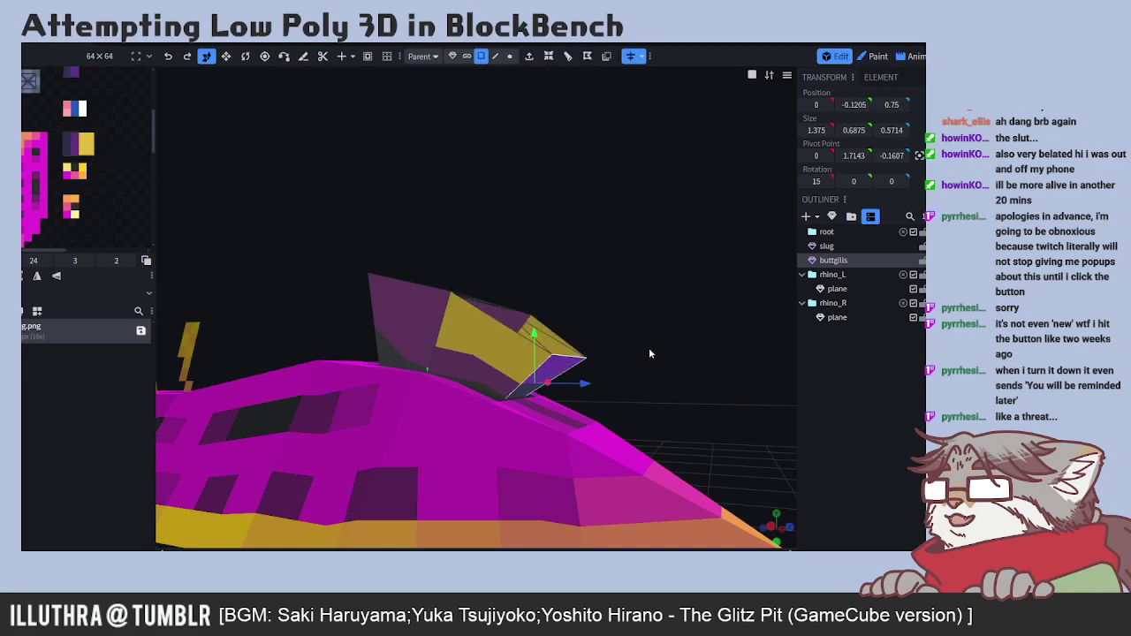
scroll(145, 194, up, 4)
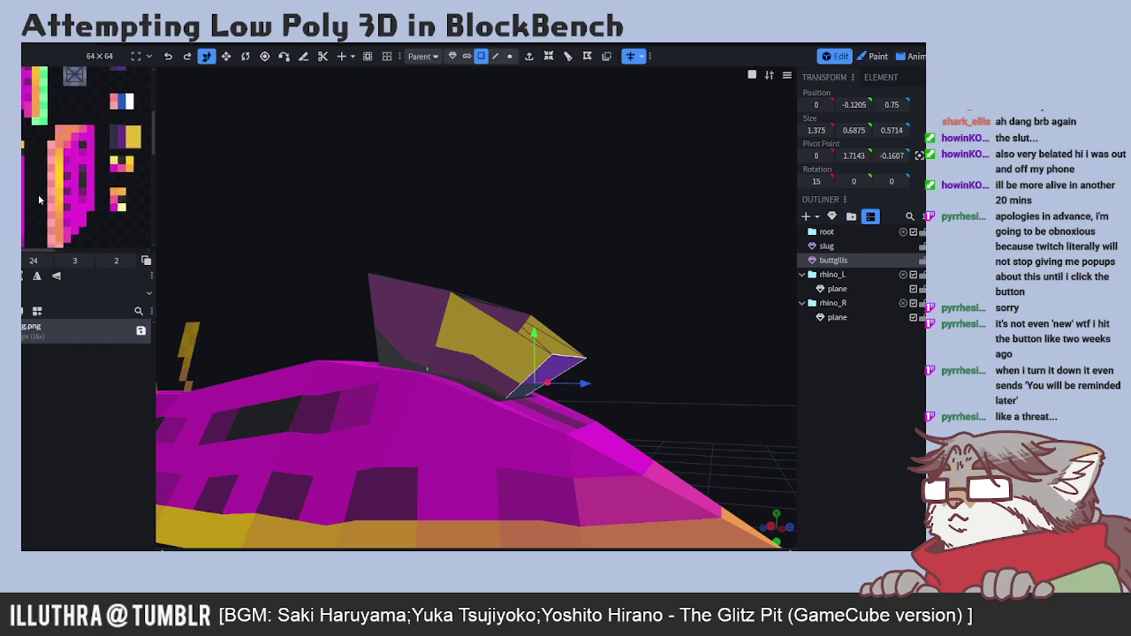
drag(32, 203, 61, 200)
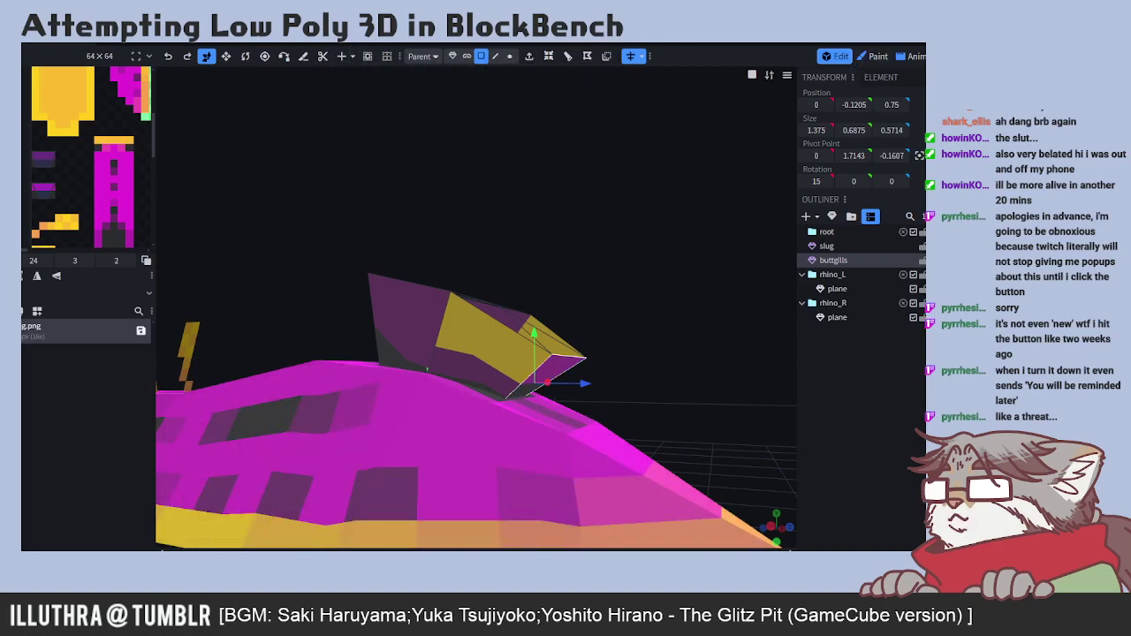
click(875, 56)
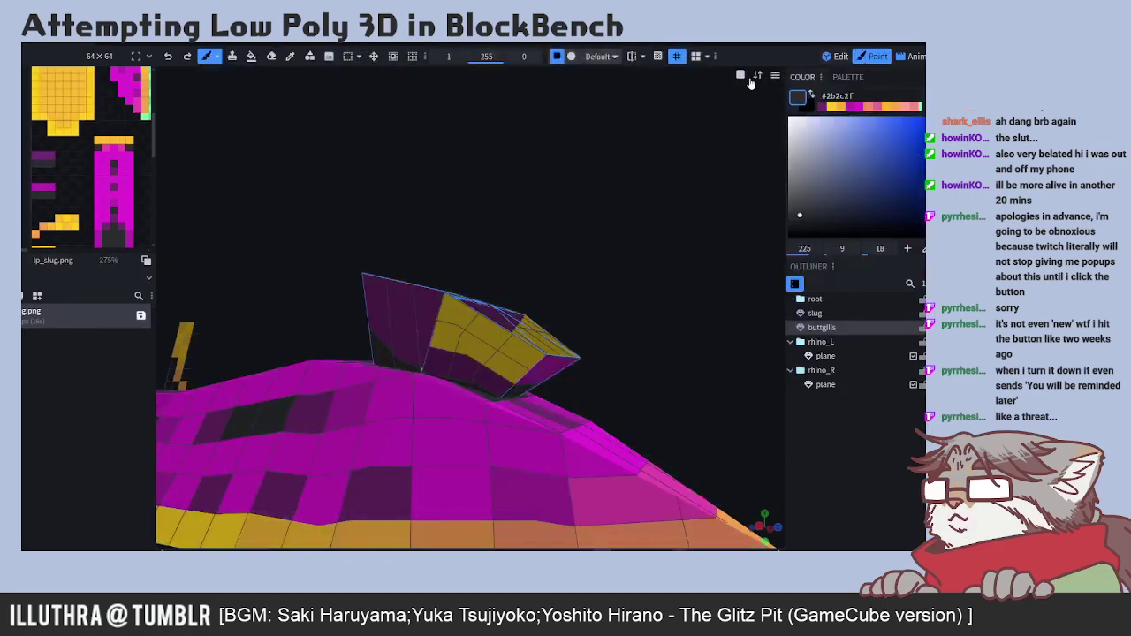
click(290, 57)
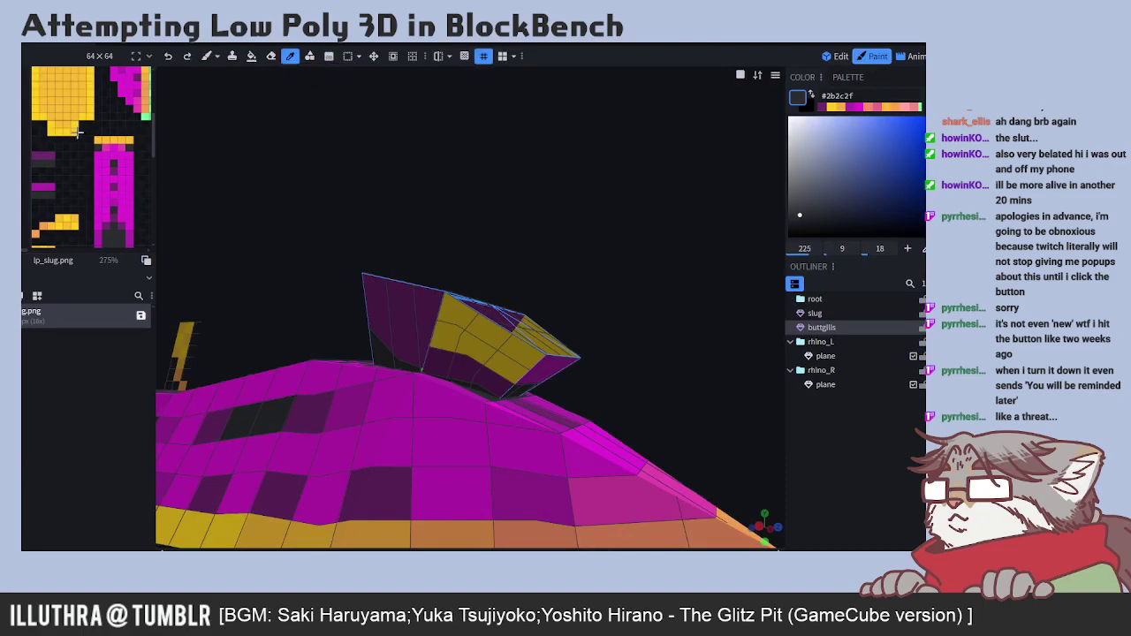
click(461, 310)
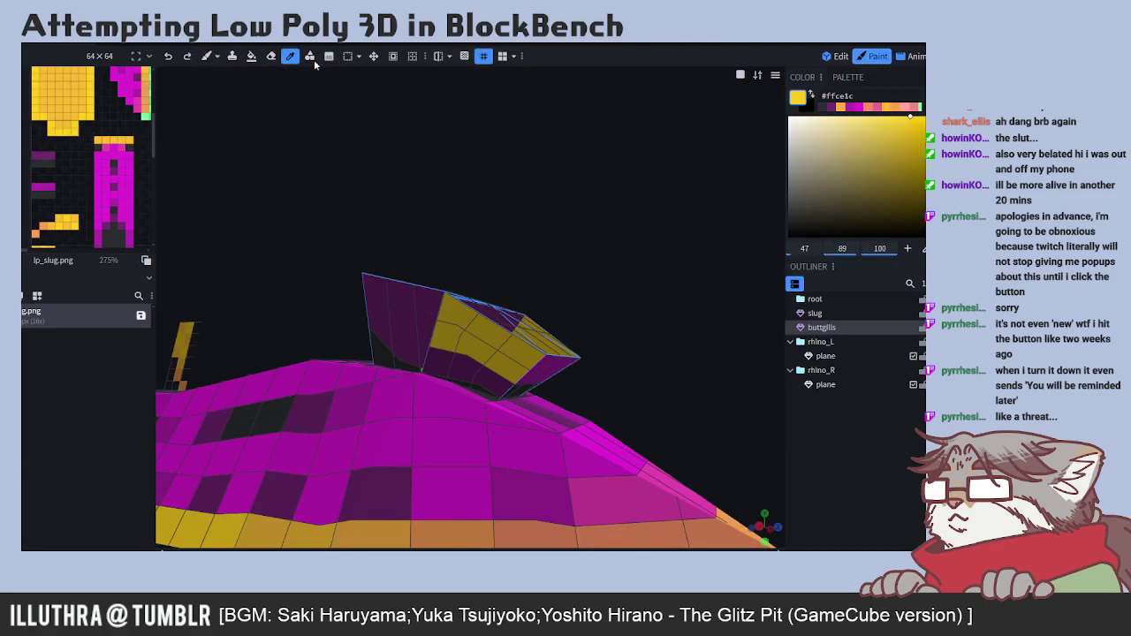
click(206, 56)
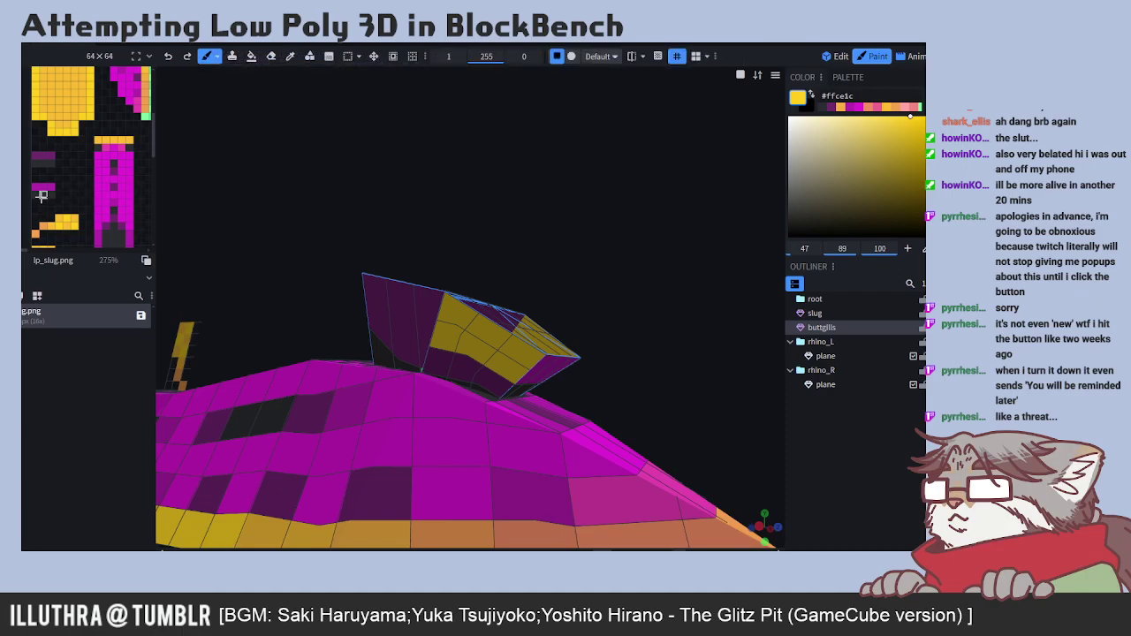
drag(35, 184, 47, 183)
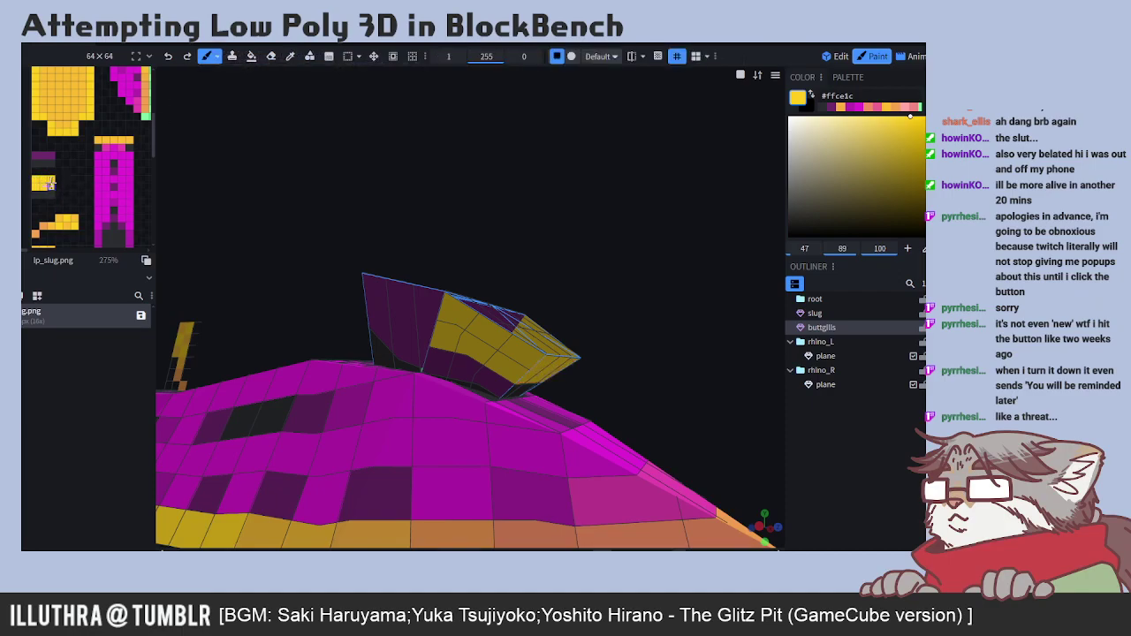
- Paint a purple #702a6d row below the new yellow rows and a dark grey #2b2c2f row beneath it, starting a second grey row beside it
click(290, 55)
click(45, 157)
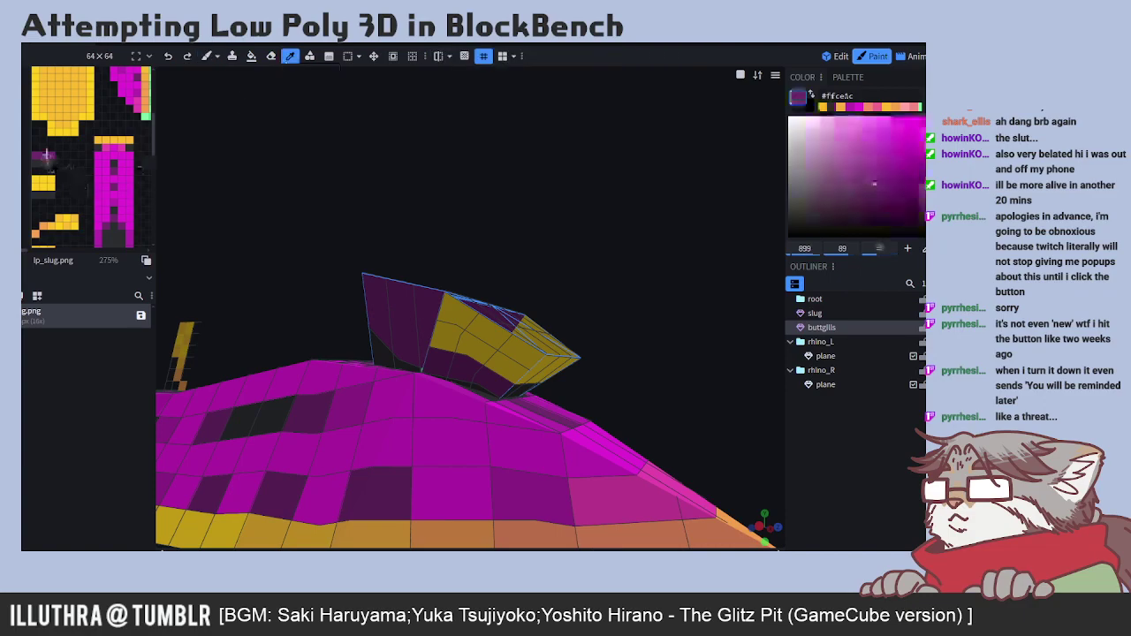
click(206, 57)
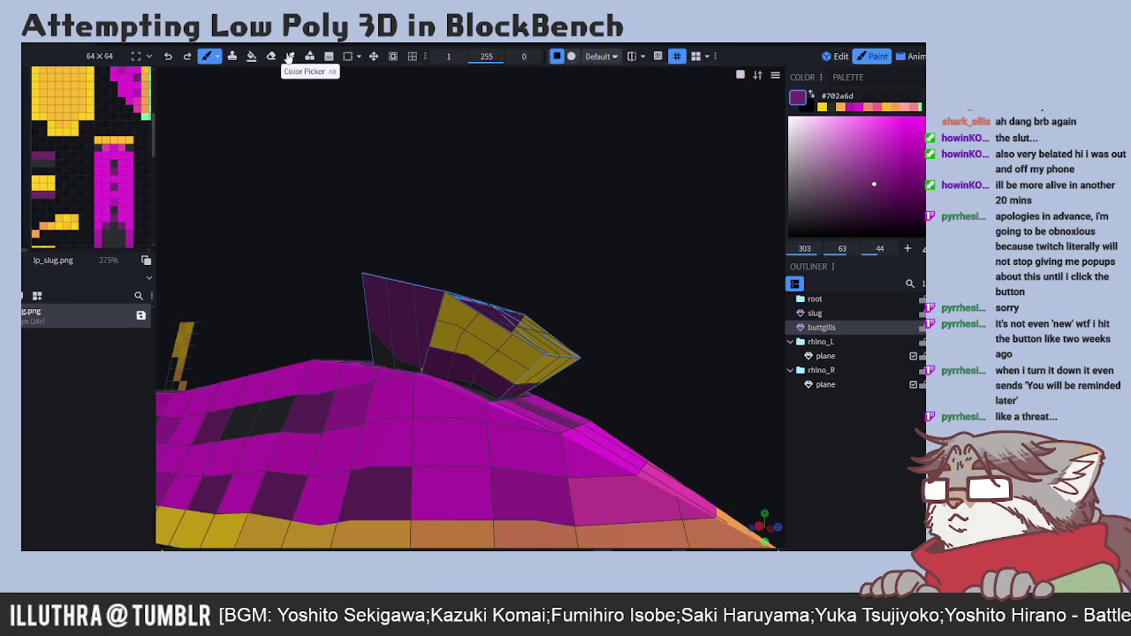
click(289, 57)
click(48, 164)
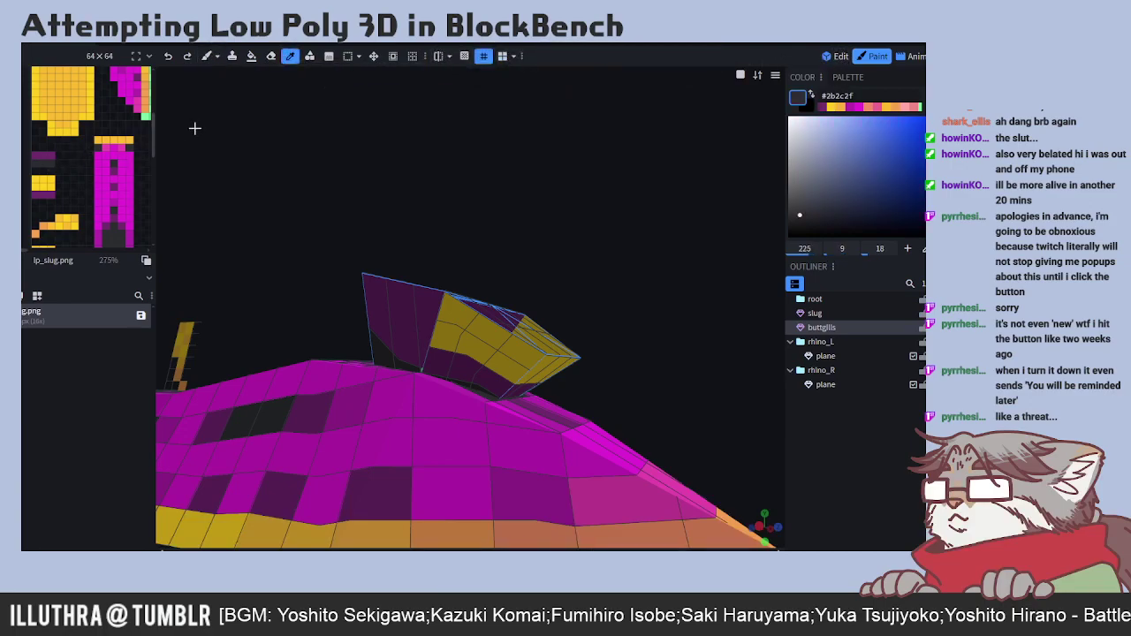
click(206, 57)
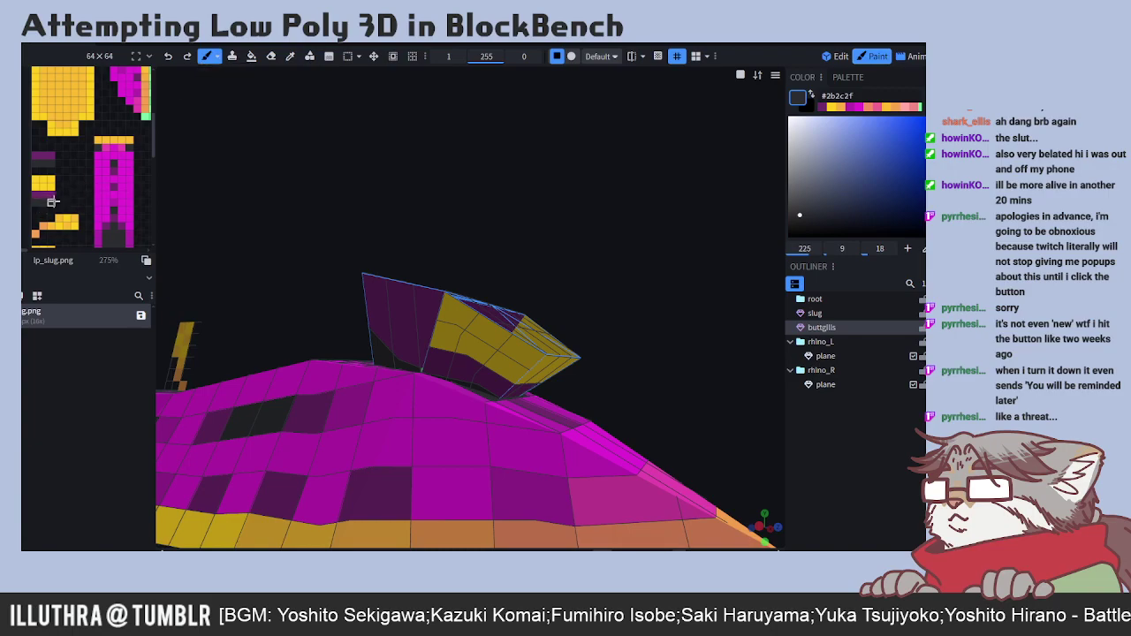
- Complete the second gill patch beside the first with a purple #702a6d row and two yellow #ffce1c rows above its grey row
click(290, 56)
click(46, 156)
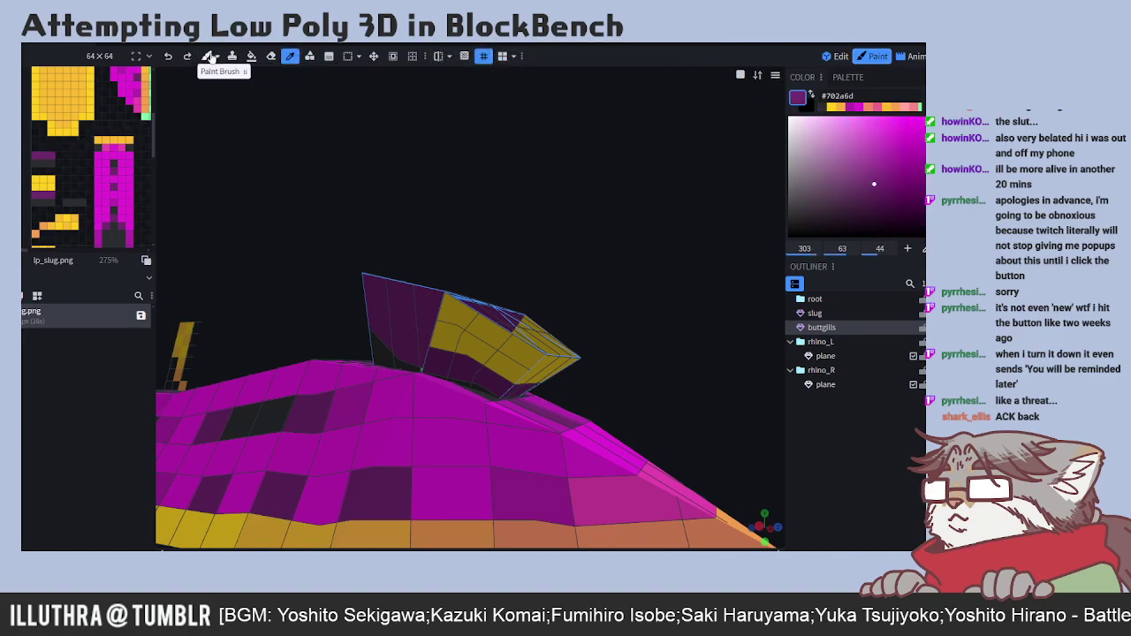
click(207, 56)
drag(65, 193, 80, 192)
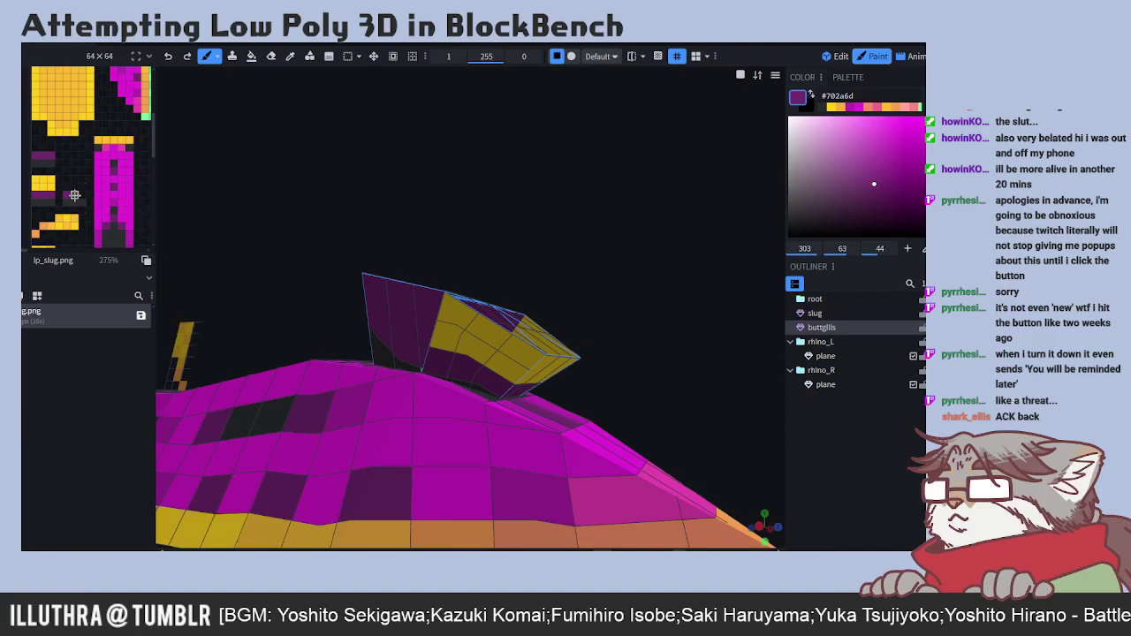
click(290, 56)
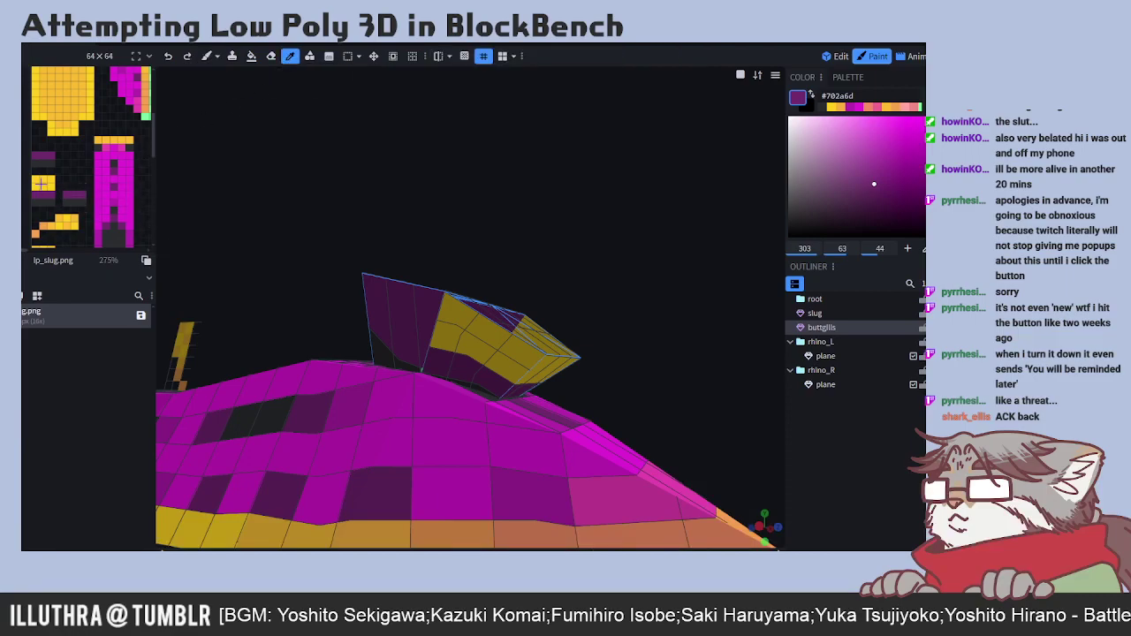
click(41, 182)
click(207, 56)
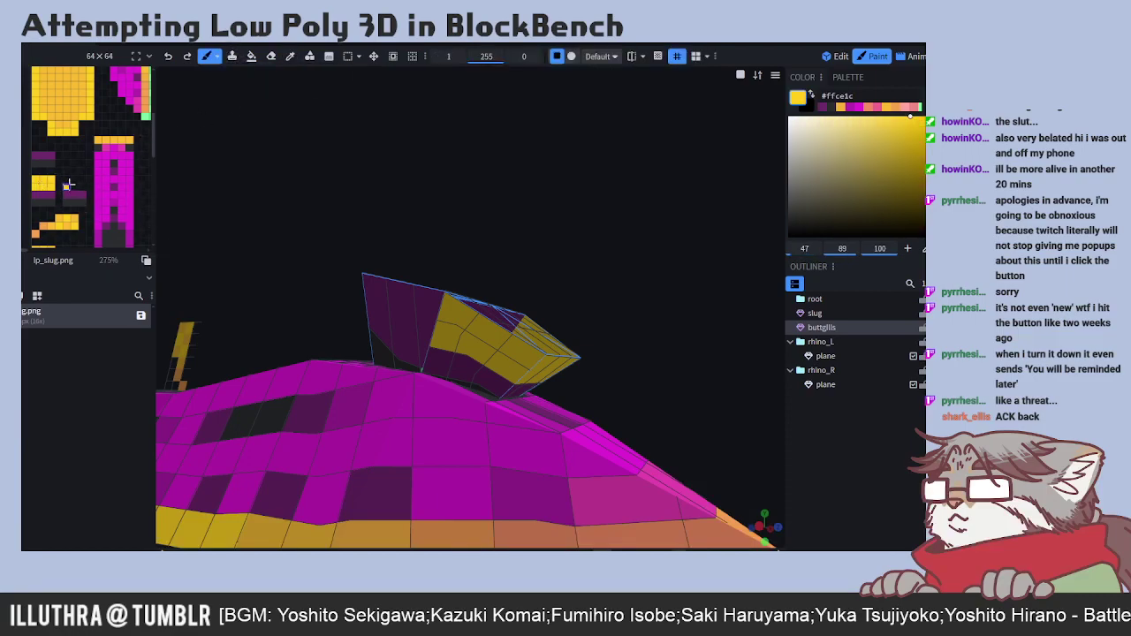
- In Edit mode, place the front gill panel's UV face on the second patch and stretch it to 3 × 4 pixels
click(835, 56)
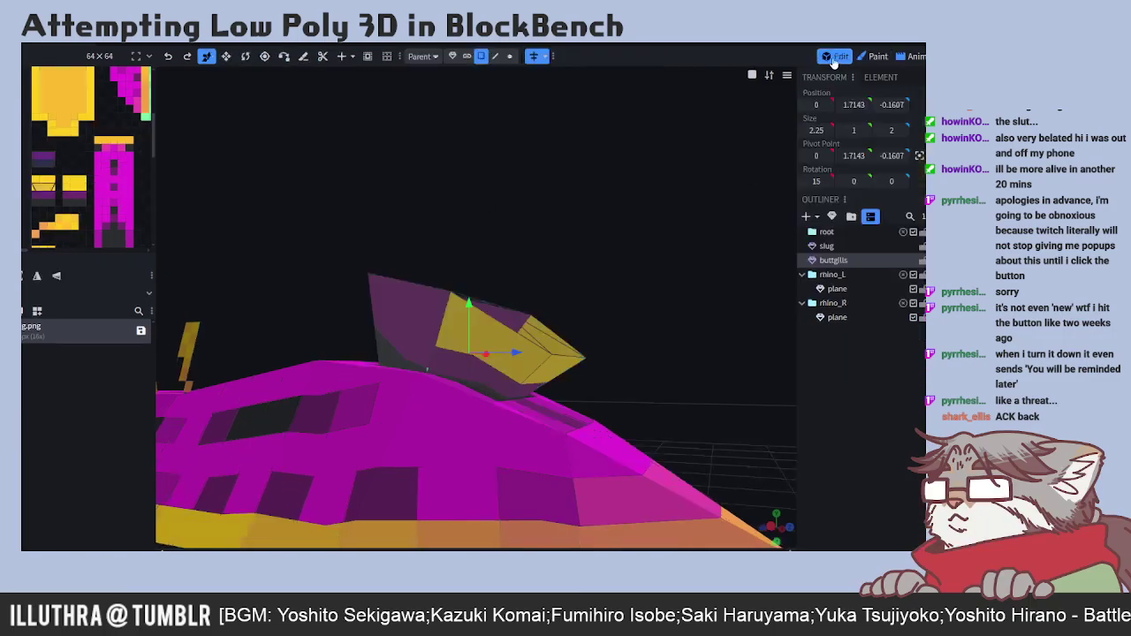
click(51, 165)
drag(51, 164, 86, 178)
drag(270, 316, 205, 303)
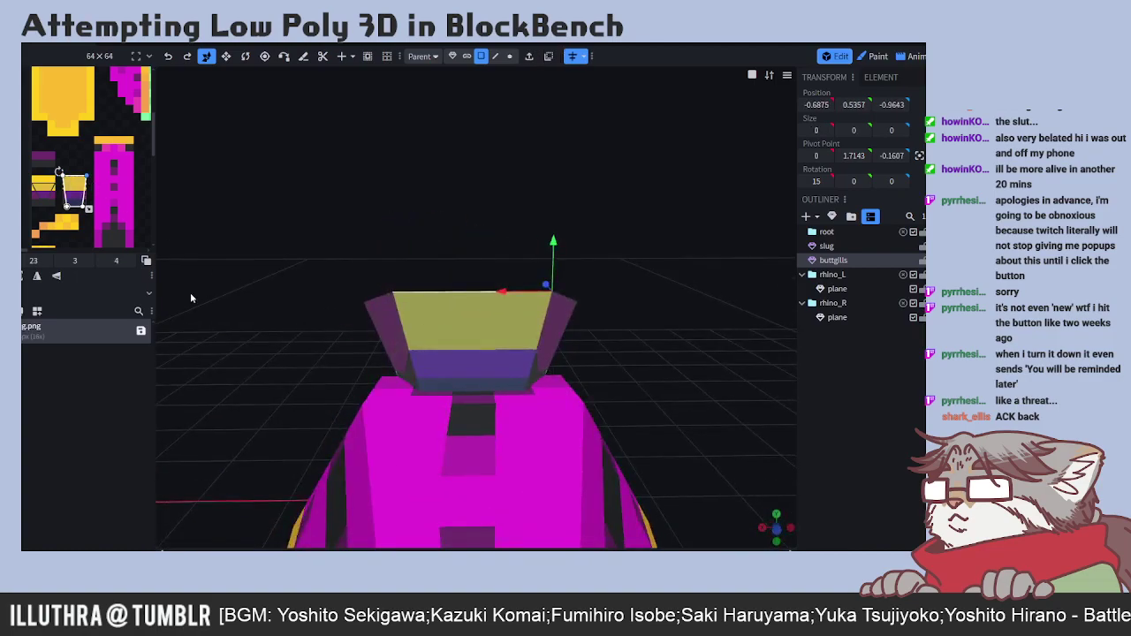
- Stretch the rear gill panel's UV face over the first yellow, purple and grey patch to 3 × 4 pixels
click(36, 192)
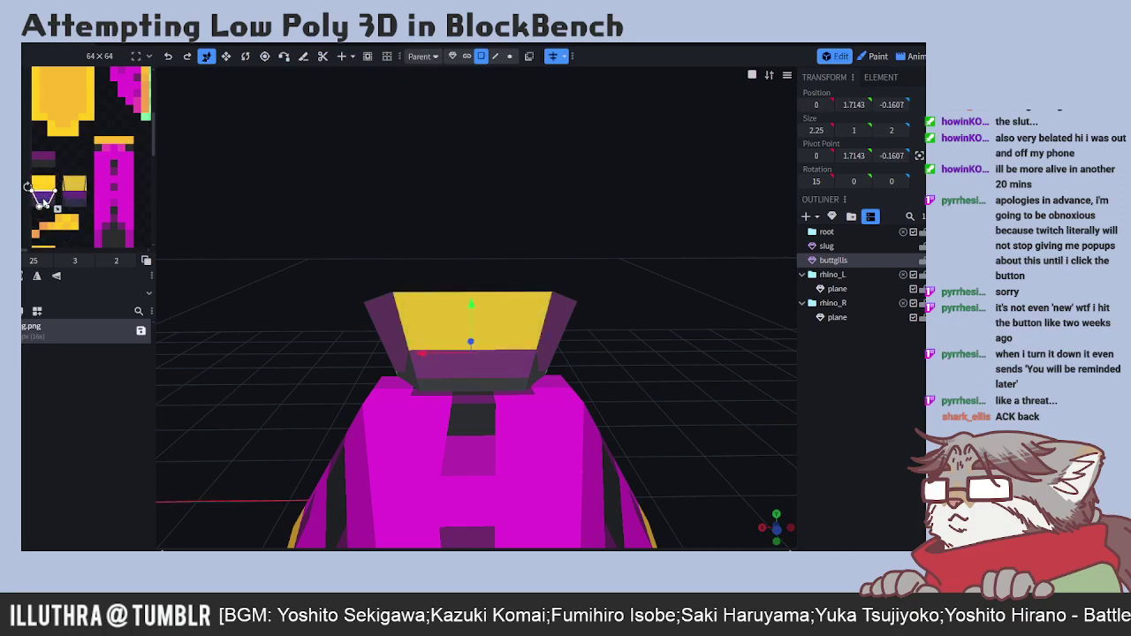
click(40, 199)
click(36, 179)
drag(228, 364, 400, 308)
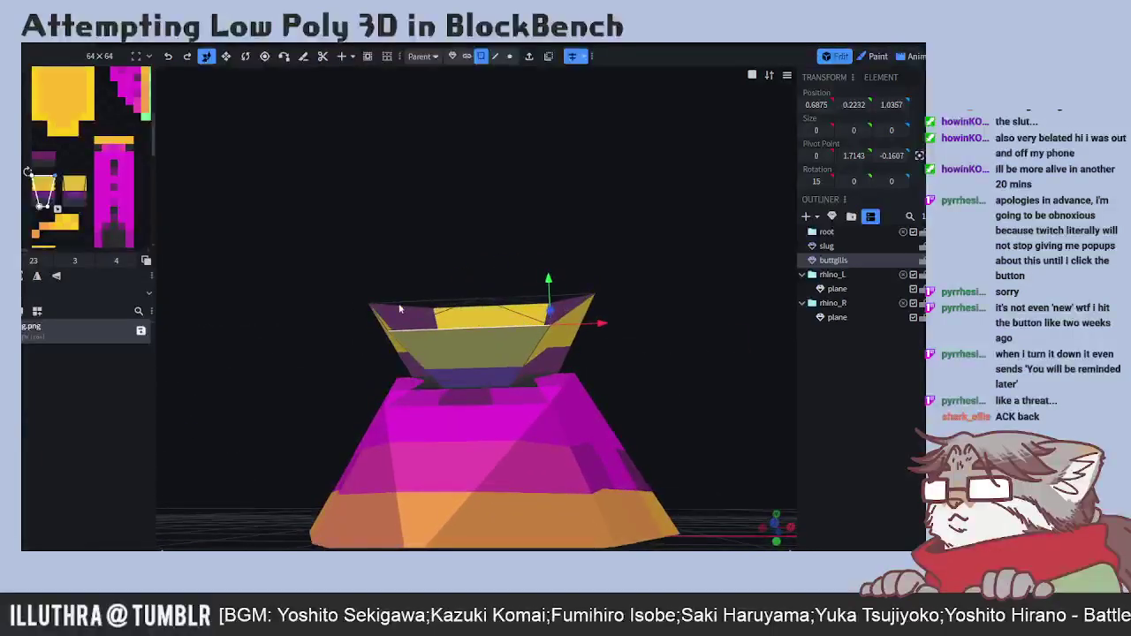
- Fit the last corner of the rear gill panel's UV face to its patch and select the adjacent side panel
click(42, 205)
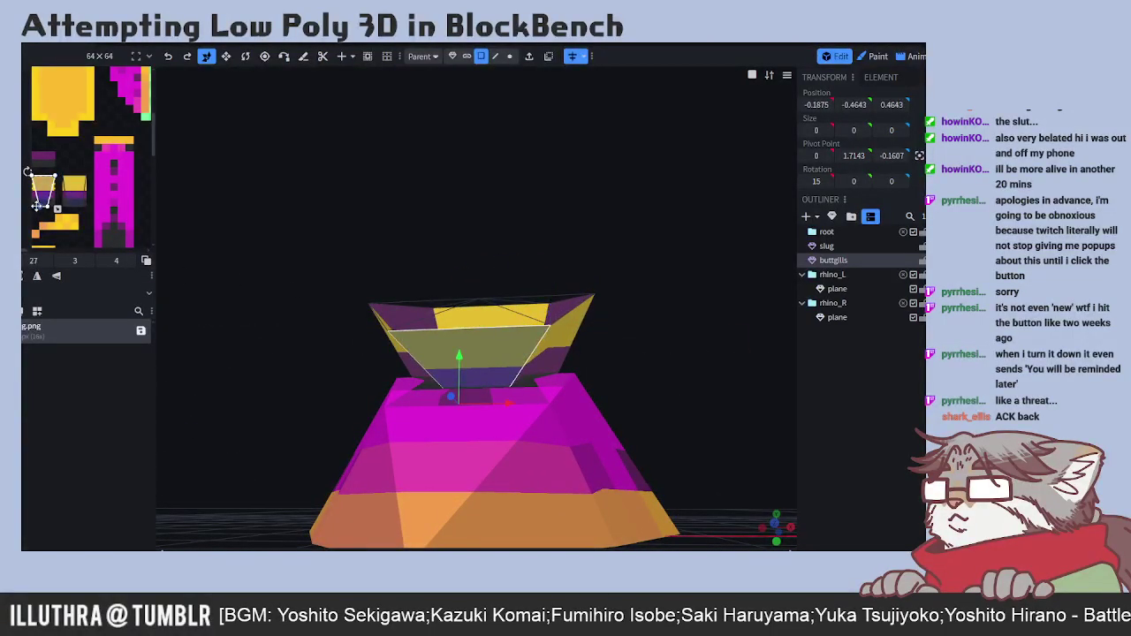
drag(216, 400, 253, 283)
click(503, 330)
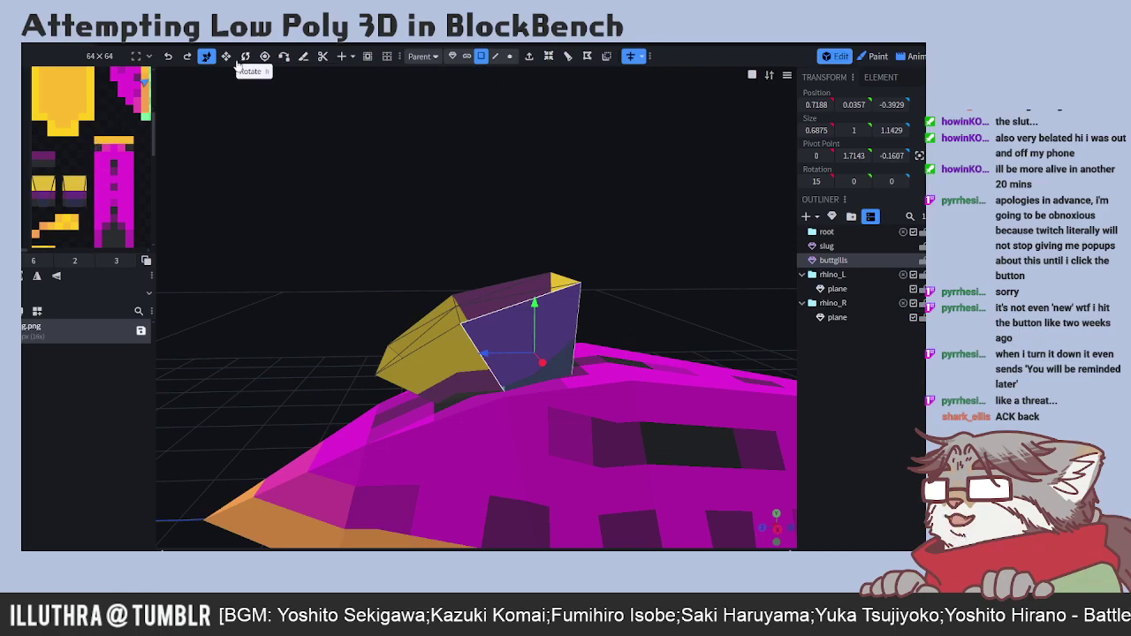
- Locate the side gill panel's UV face on the texture by comparing the Paint and Edit mode views
click(876, 57)
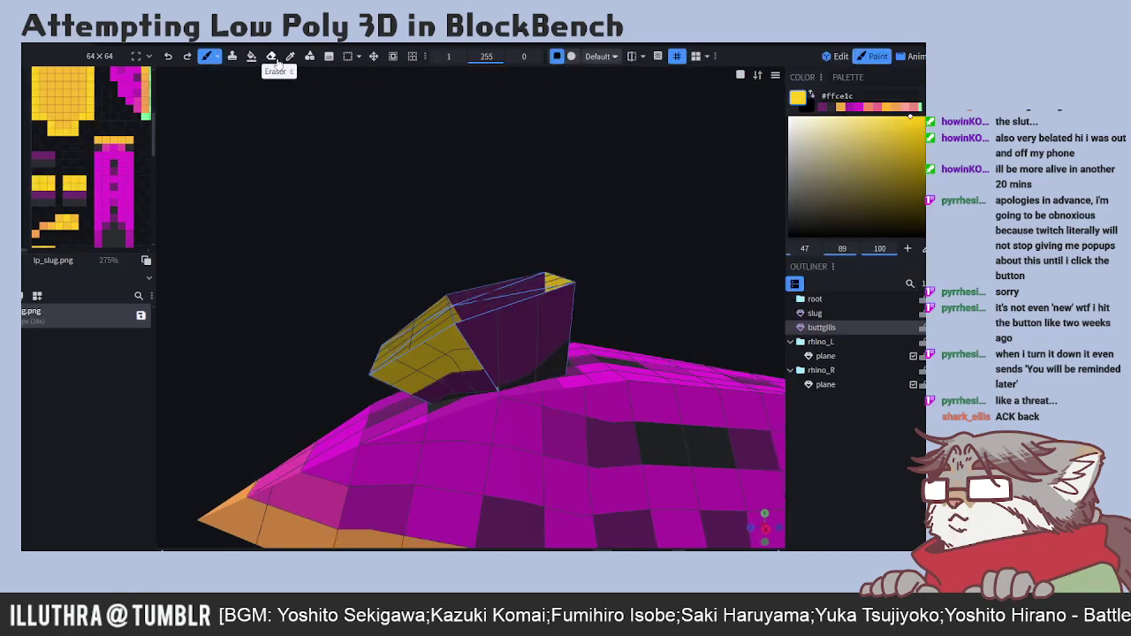
key(e)
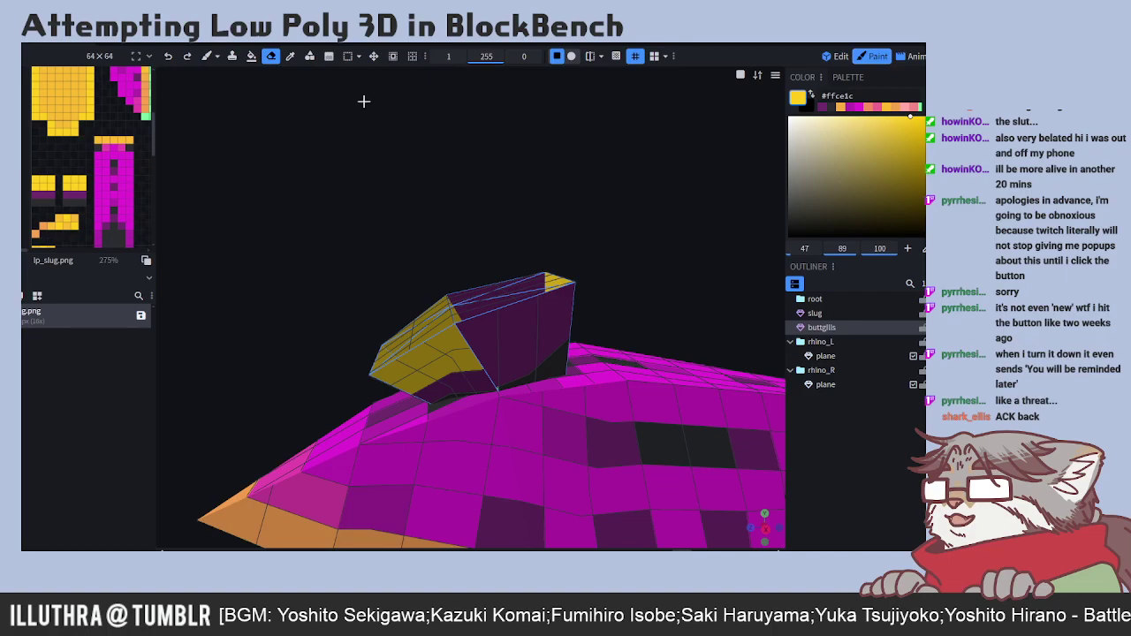
click(836, 56)
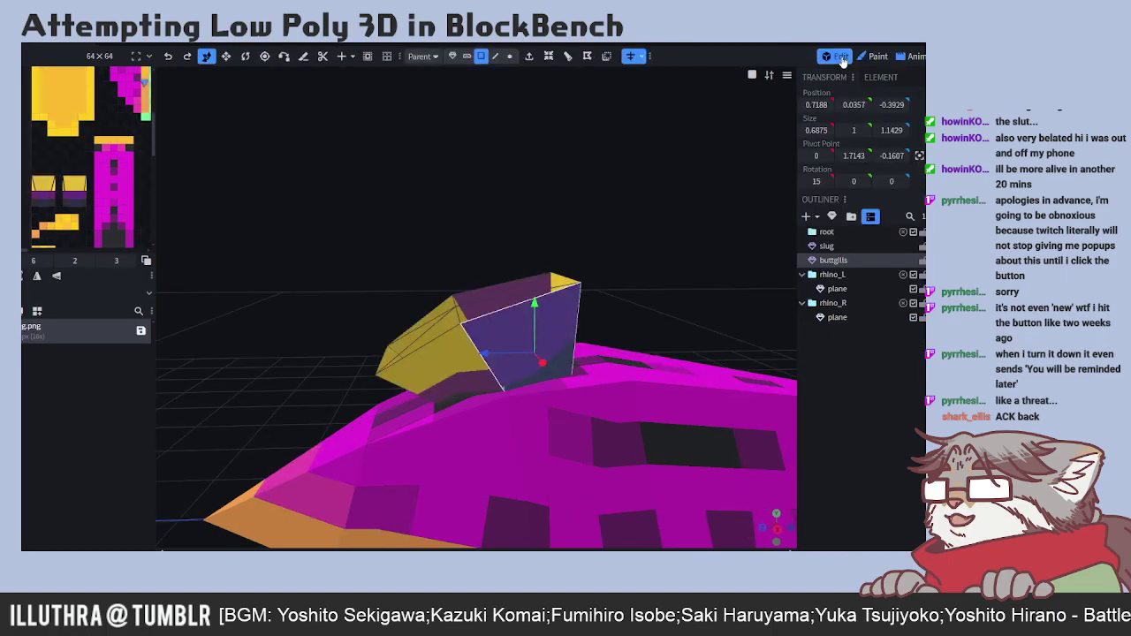
click(116, 126)
middle_drag(116, 124, 103, 148)
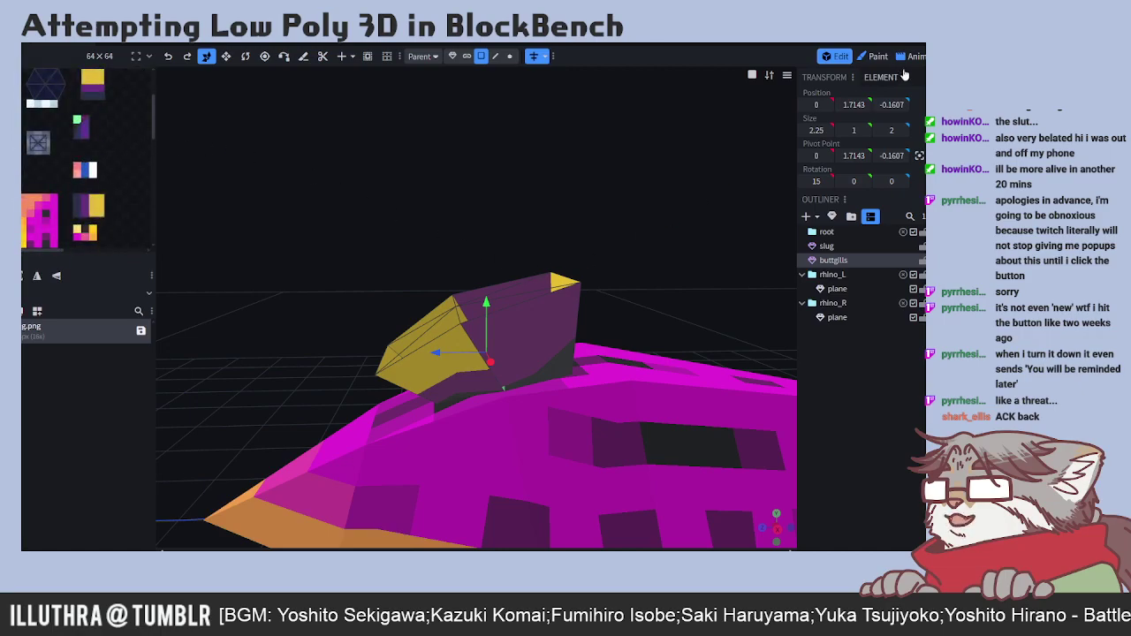
click(872, 57)
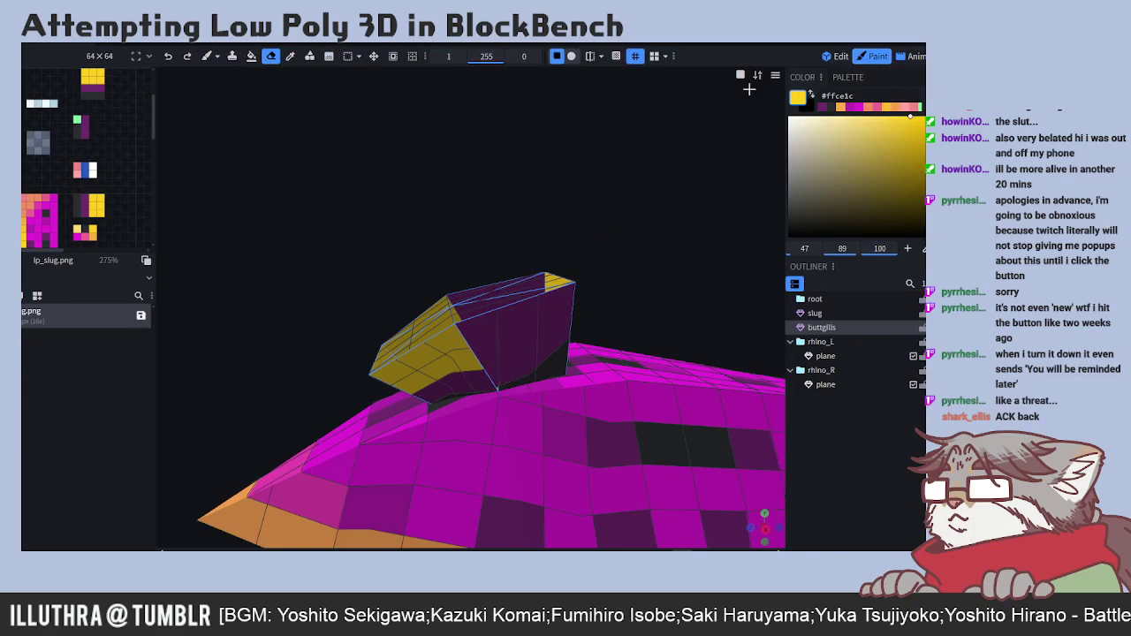
click(837, 56)
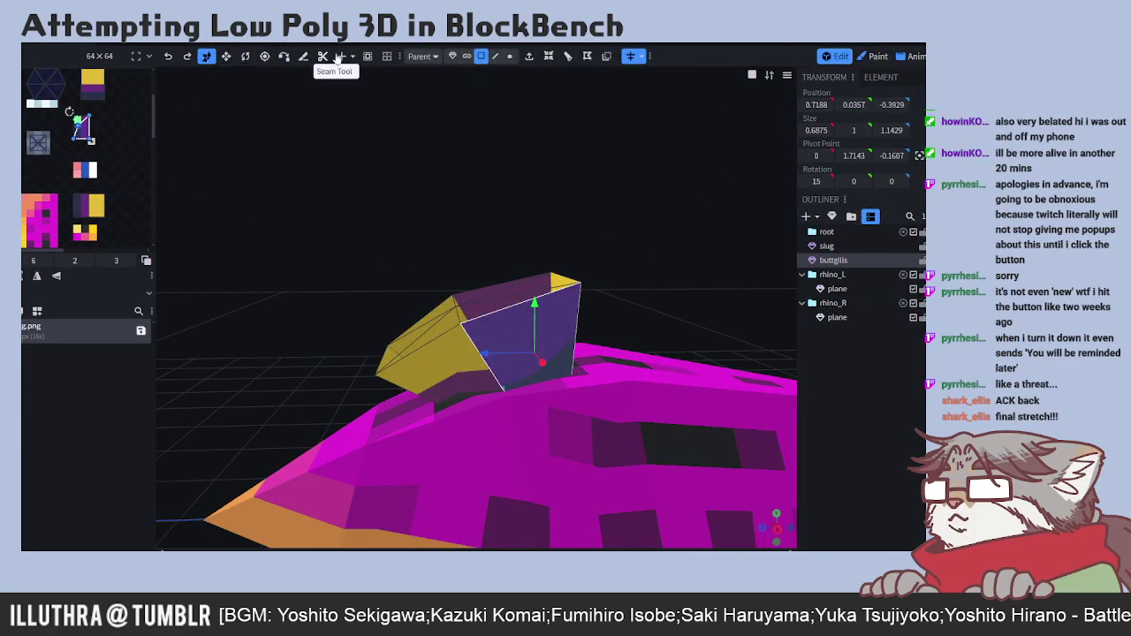
- In Paint mode, sample dark grey #2b2c2f and paint the column beside the purple one on the side panel's patch
click(867, 58)
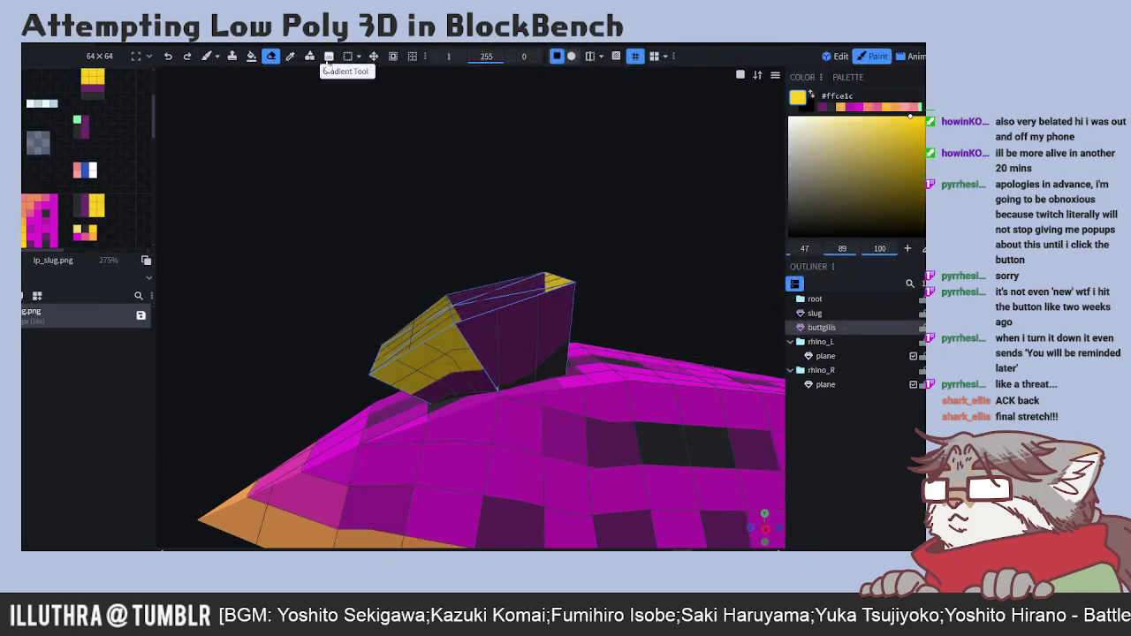
click(291, 56)
click(91, 99)
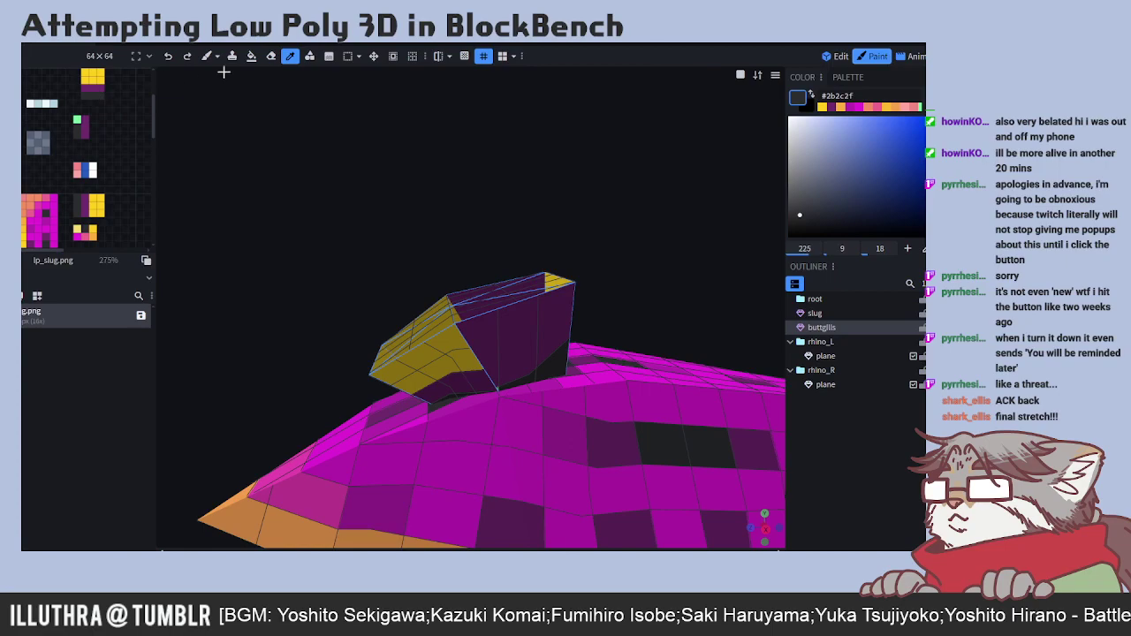
click(205, 56)
drag(77, 119, 77, 134)
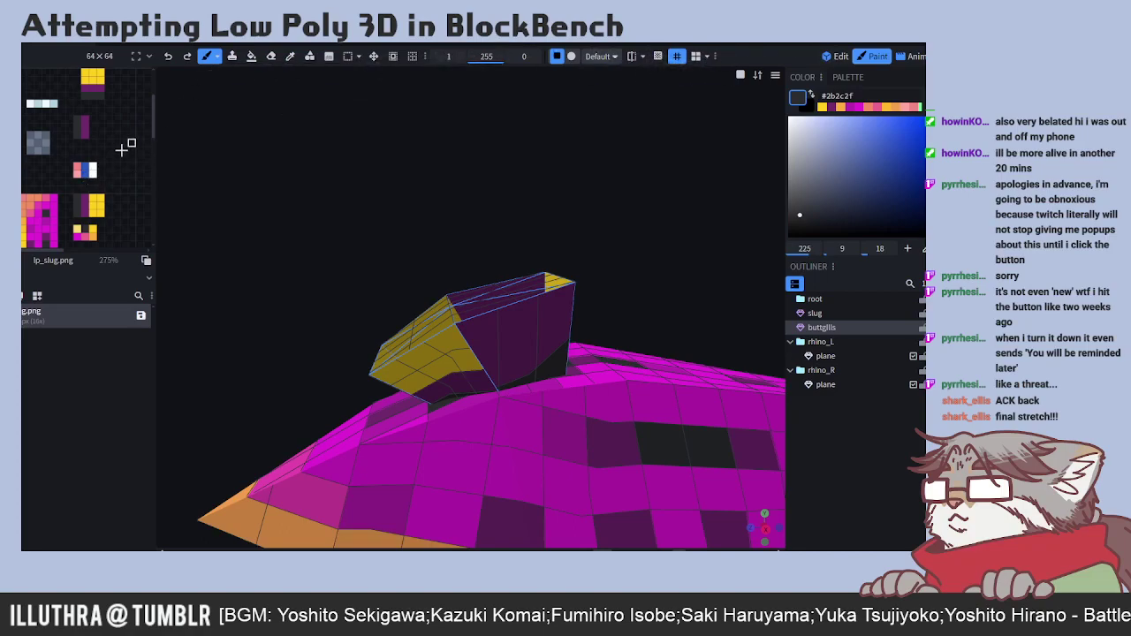
- Sample yellow #ffce1c and paint two columns on the other side of the side patch's purple column
click(290, 56)
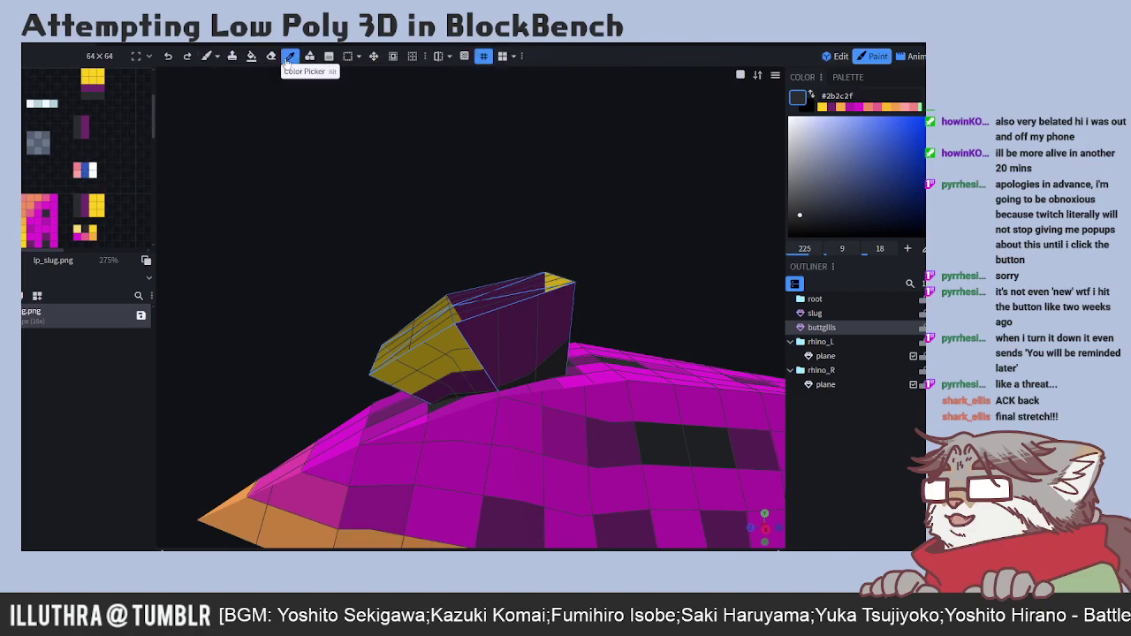
click(93, 80)
click(206, 56)
drag(93, 117, 99, 125)
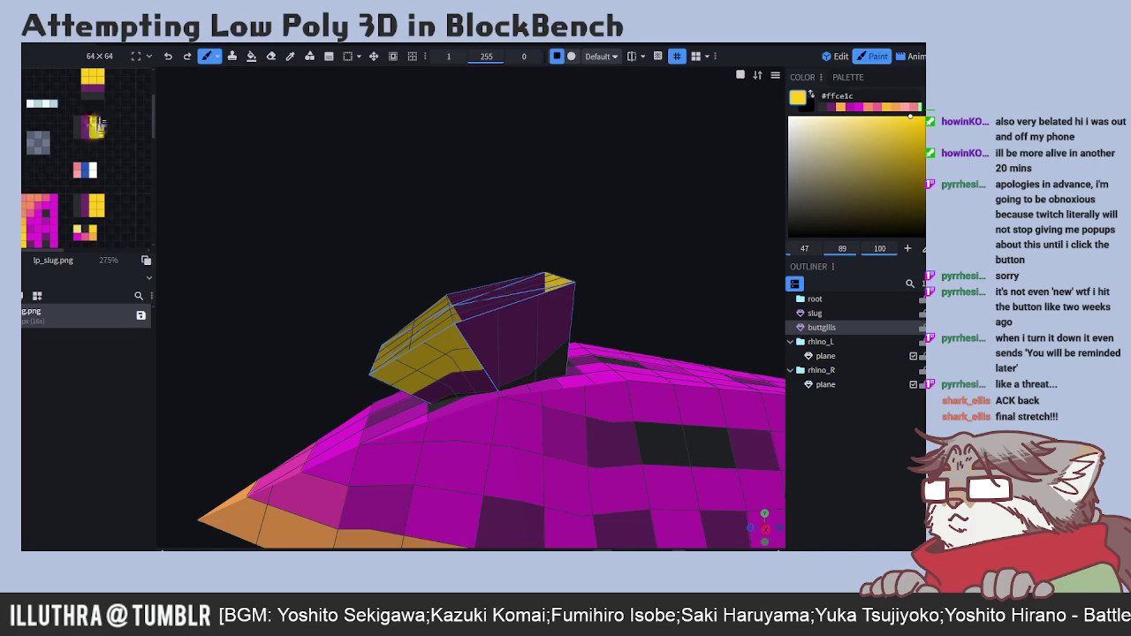
- In Edit mode, stretch the side panel's UV face over its patch to 4 × 3 pixels and snap it to pixels
click(835, 56)
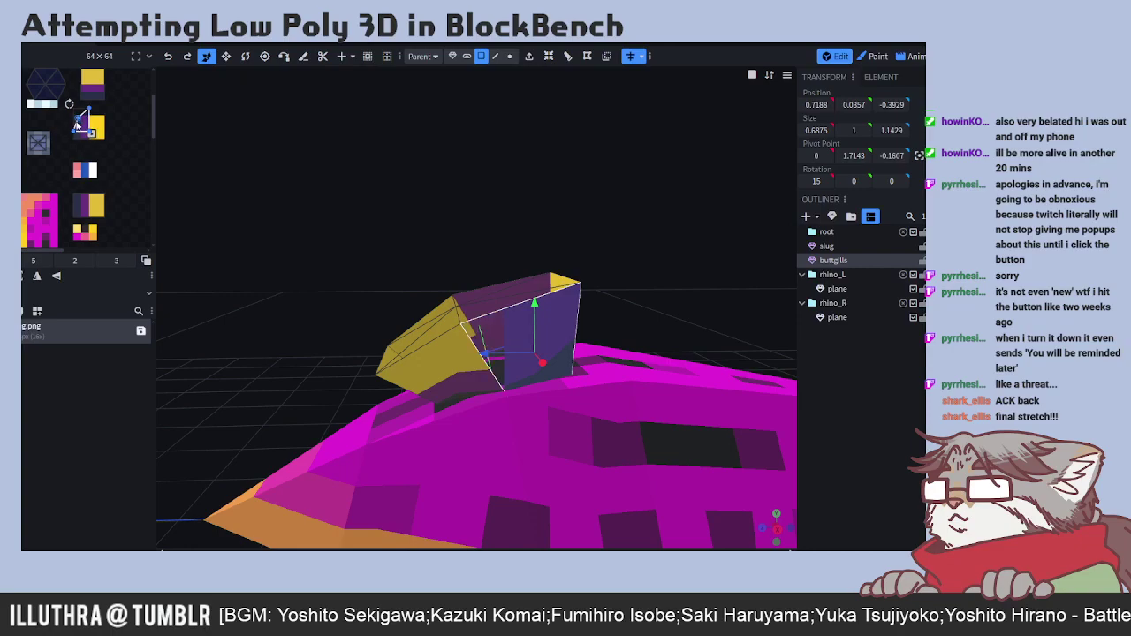
click(80, 131)
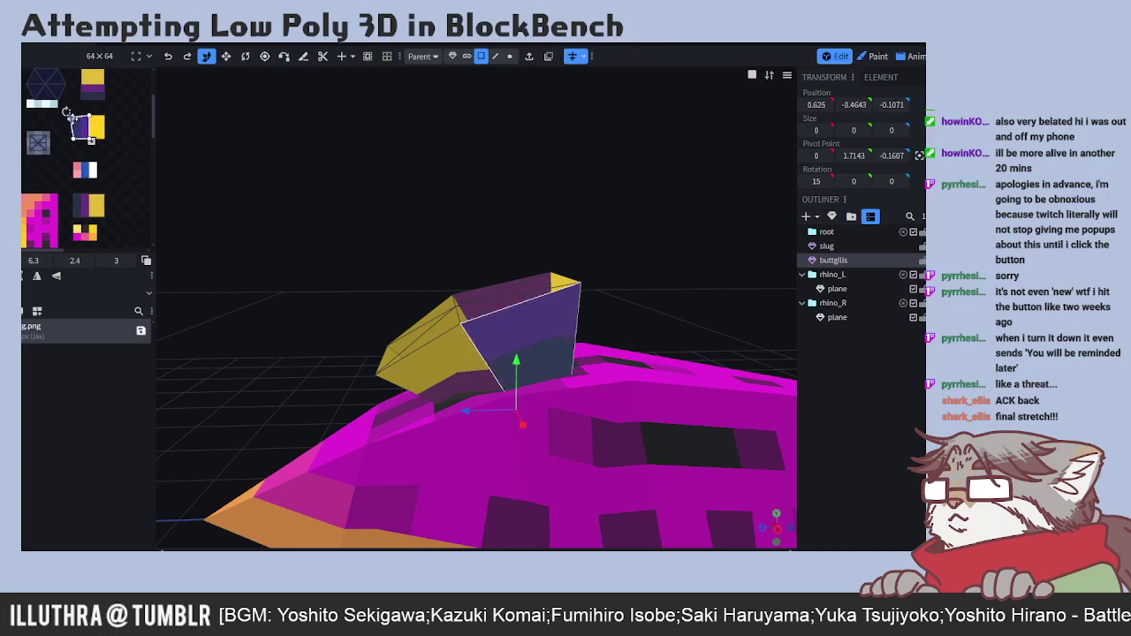
click(101, 116)
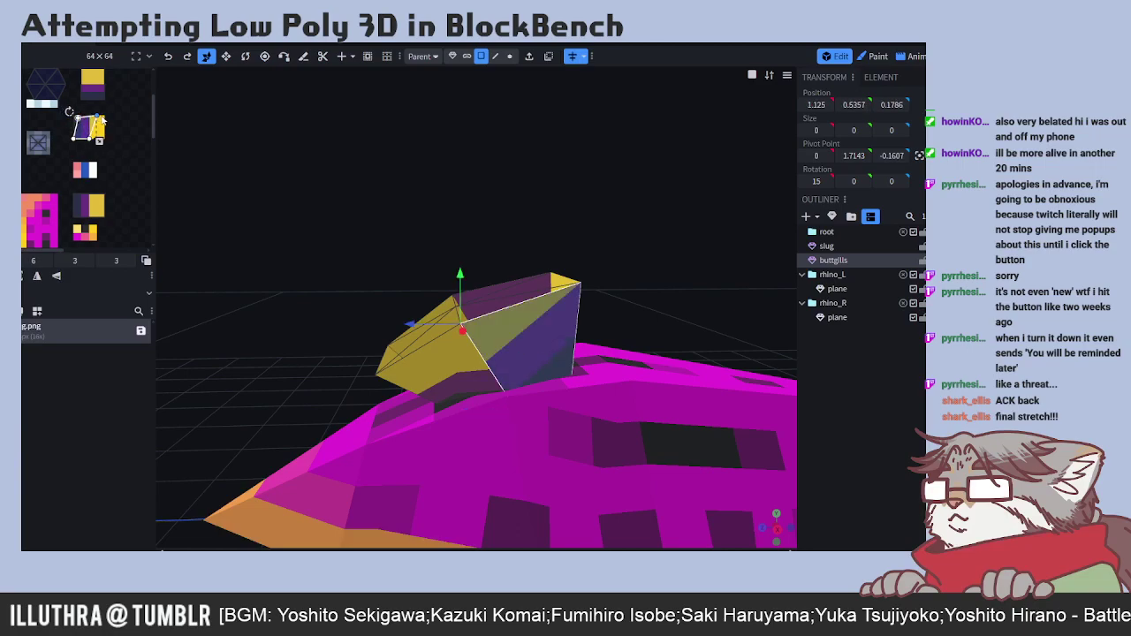
click(104, 138)
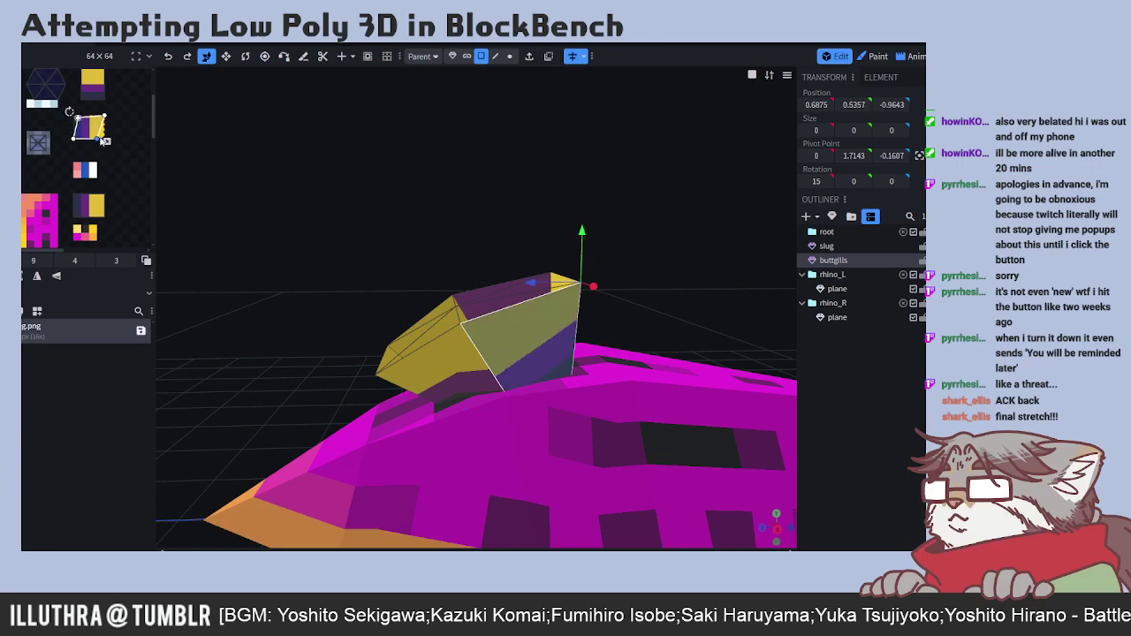
right_click(96, 137)
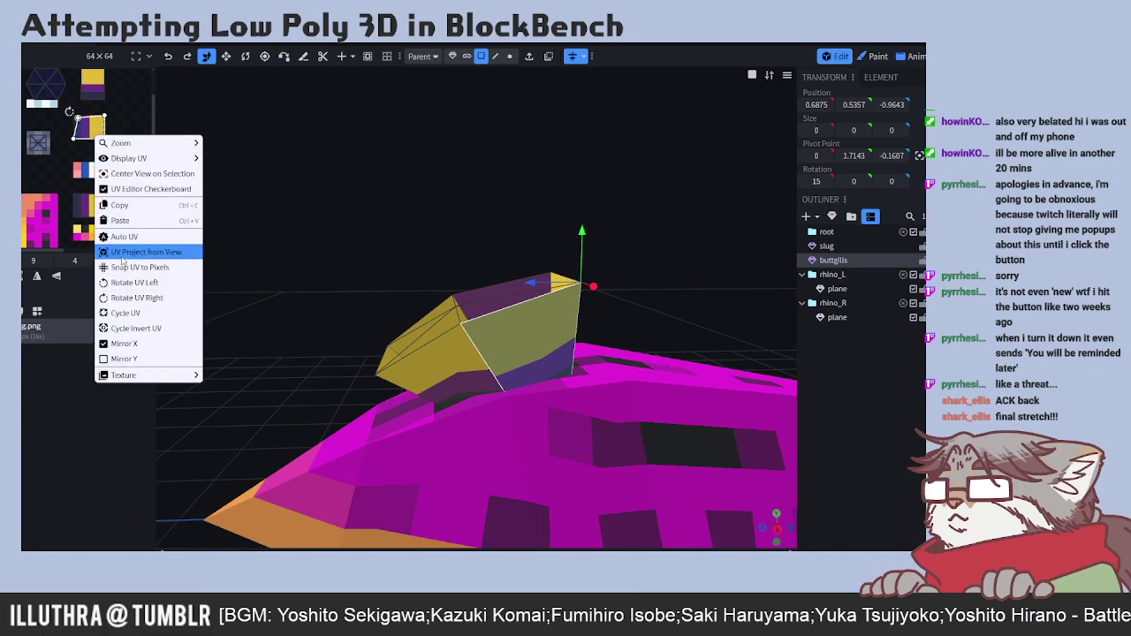
click(141, 265)
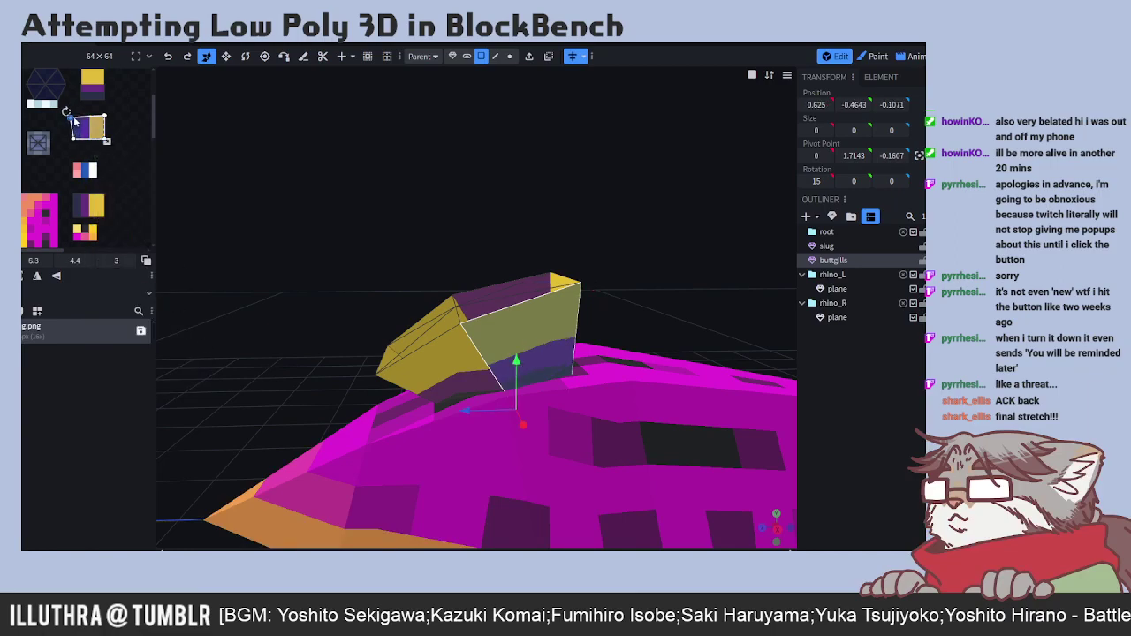
right_click(76, 122)
click(118, 256)
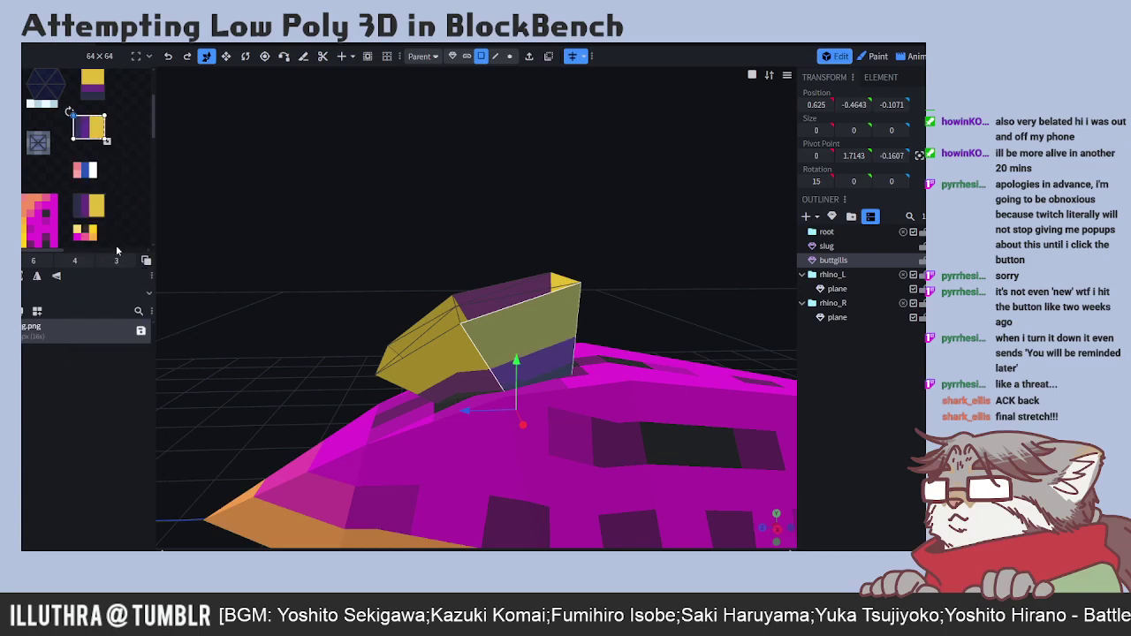
- Stretch the opposite side panel's UV face to 4 × 3 pixels around its unpainted patch and snap it to pixels
drag(106, 141, 92, 173)
right_click(91, 169)
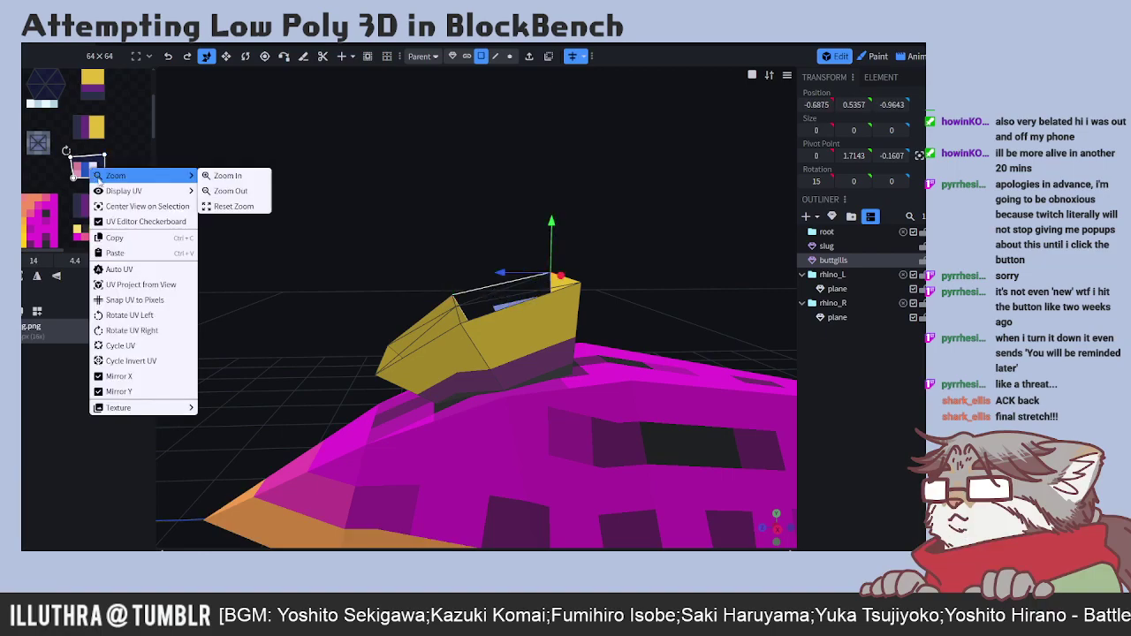
click(130, 302)
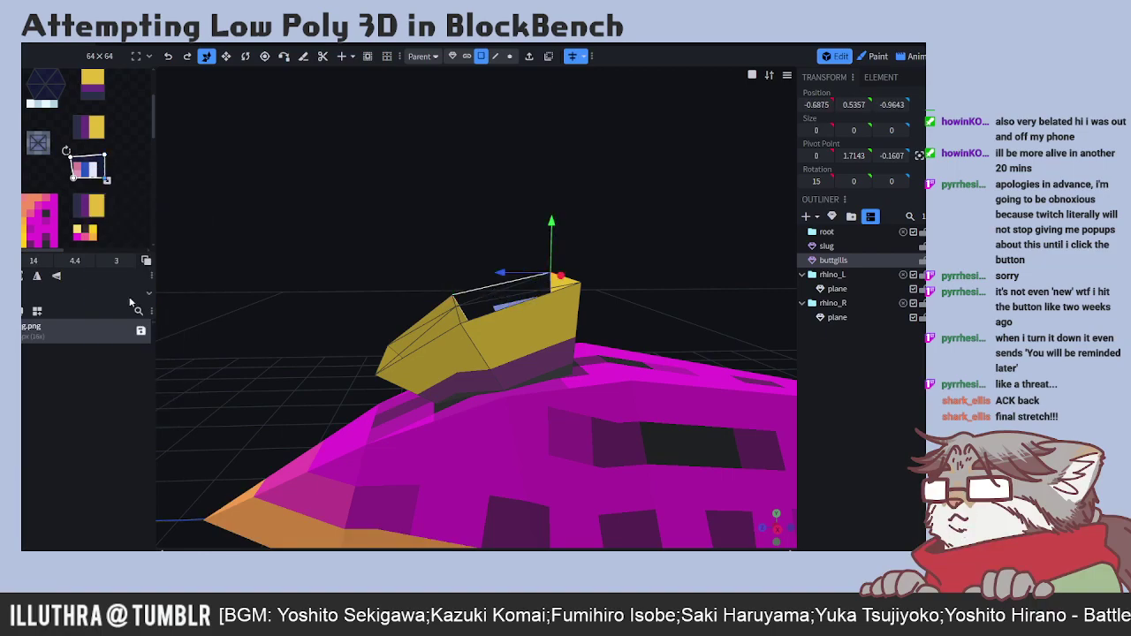
click(99, 165)
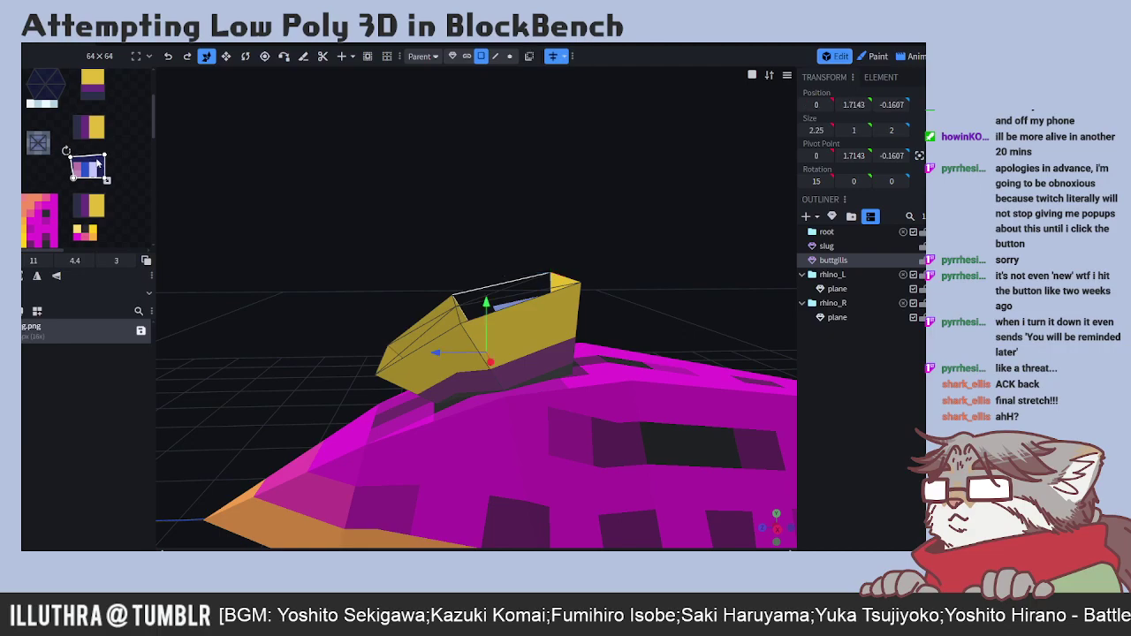
right_click(98, 162)
click(133, 291)
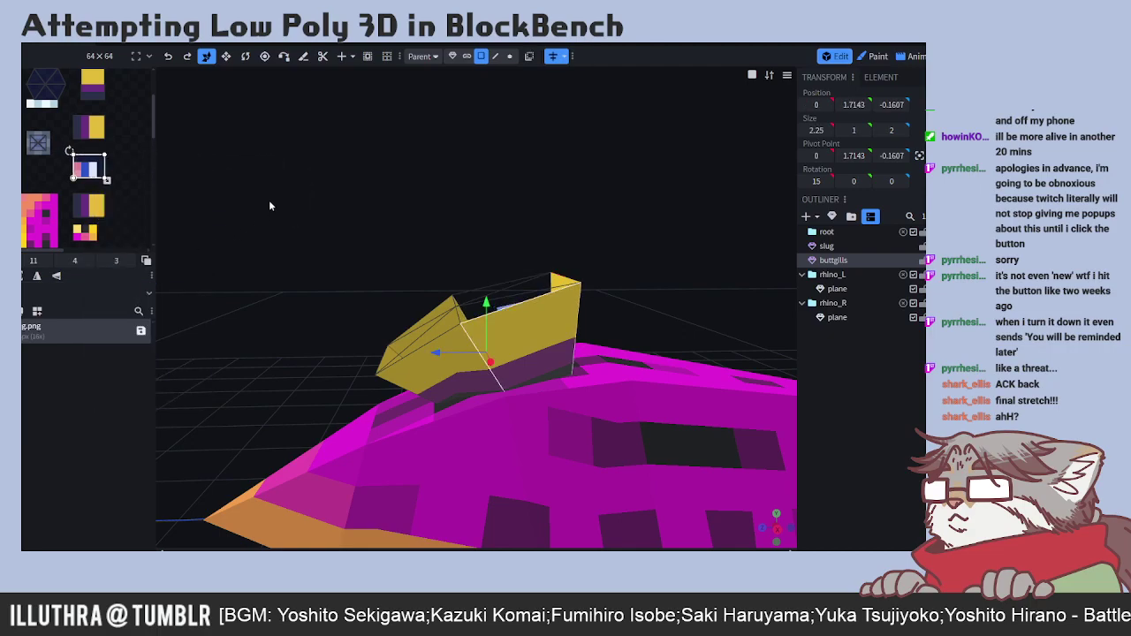
- In Paint mode, paint a dark grey #2b2c2f column and a purple #702a6d column on the opposite side panel's patch
click(873, 56)
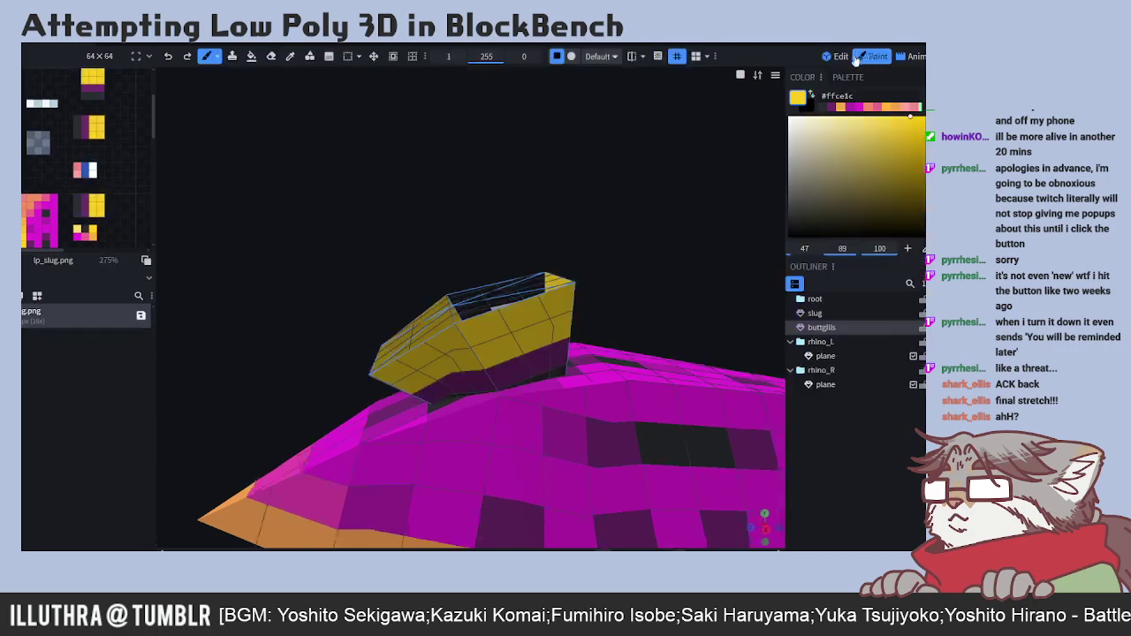
click(77, 131)
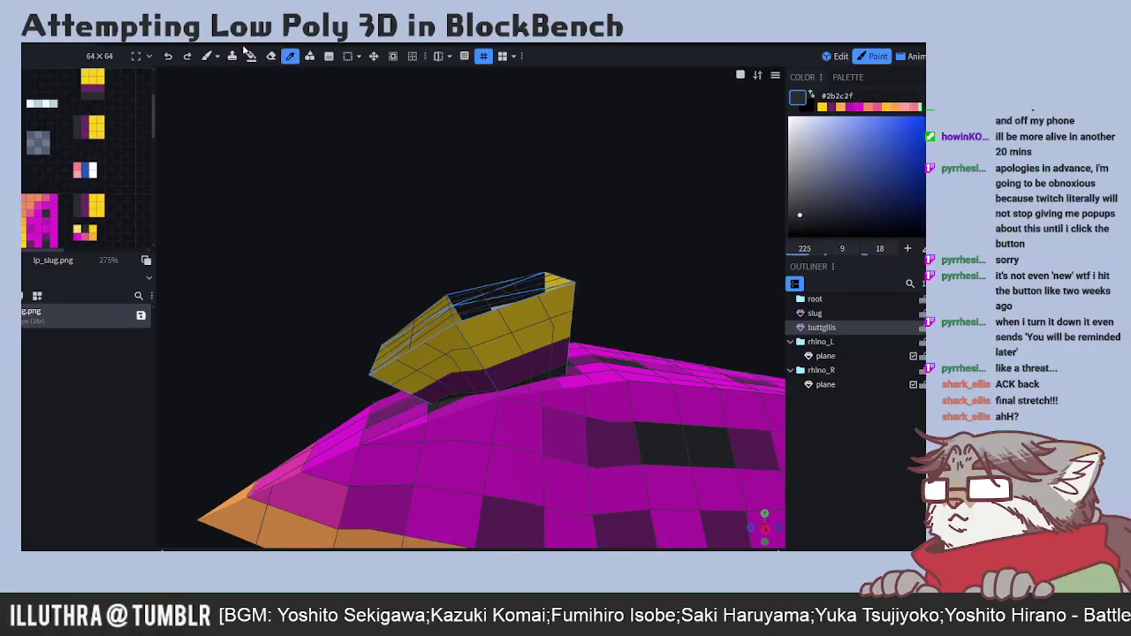
click(207, 55)
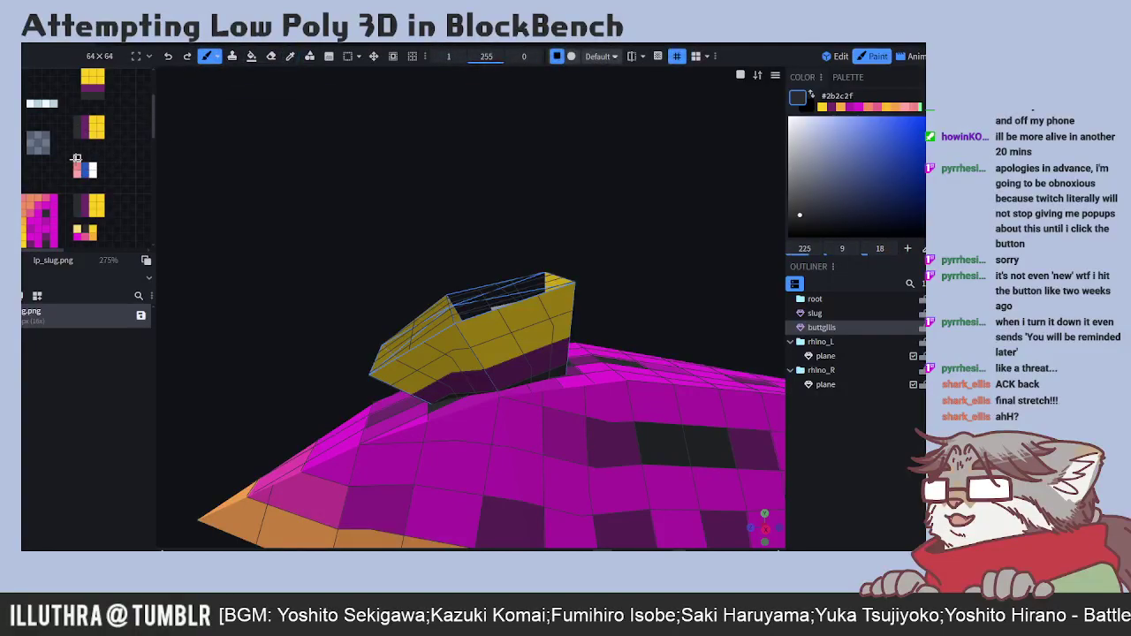
click(290, 55)
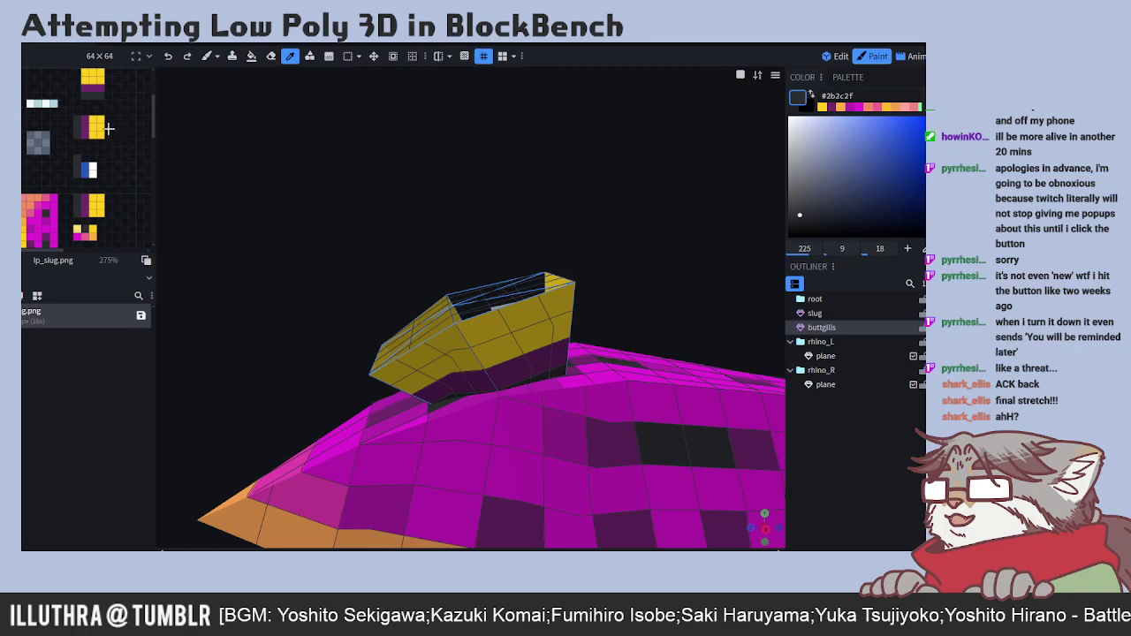
click(89, 125)
click(207, 56)
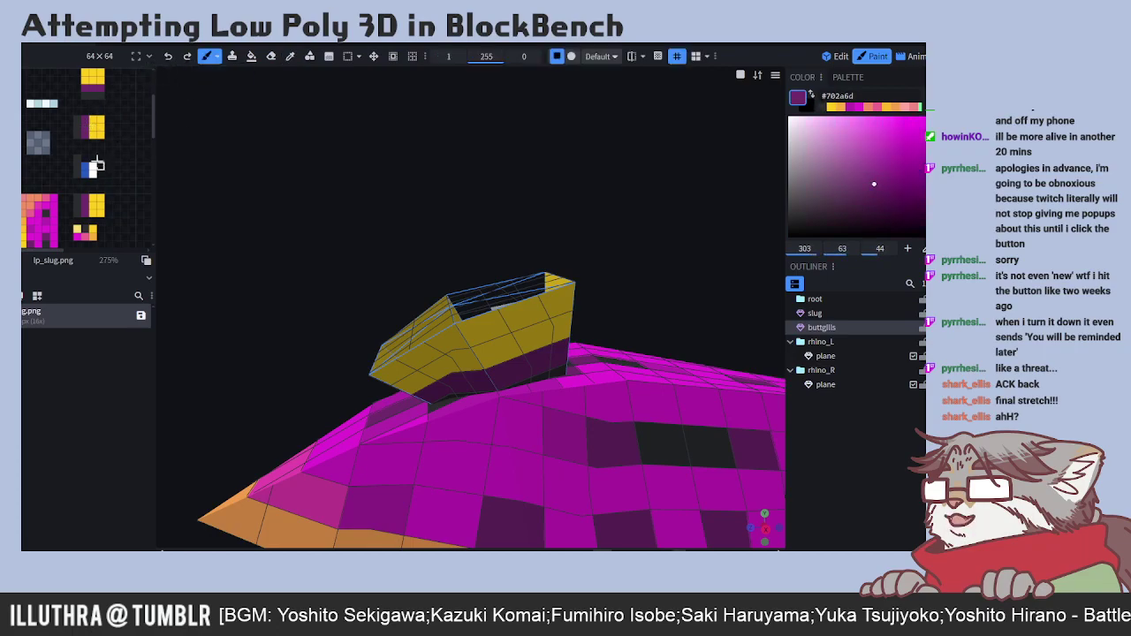
- Sample yellow #ffce1c and paint the last two columns of the opposite side patch, completing its bands
click(290, 56)
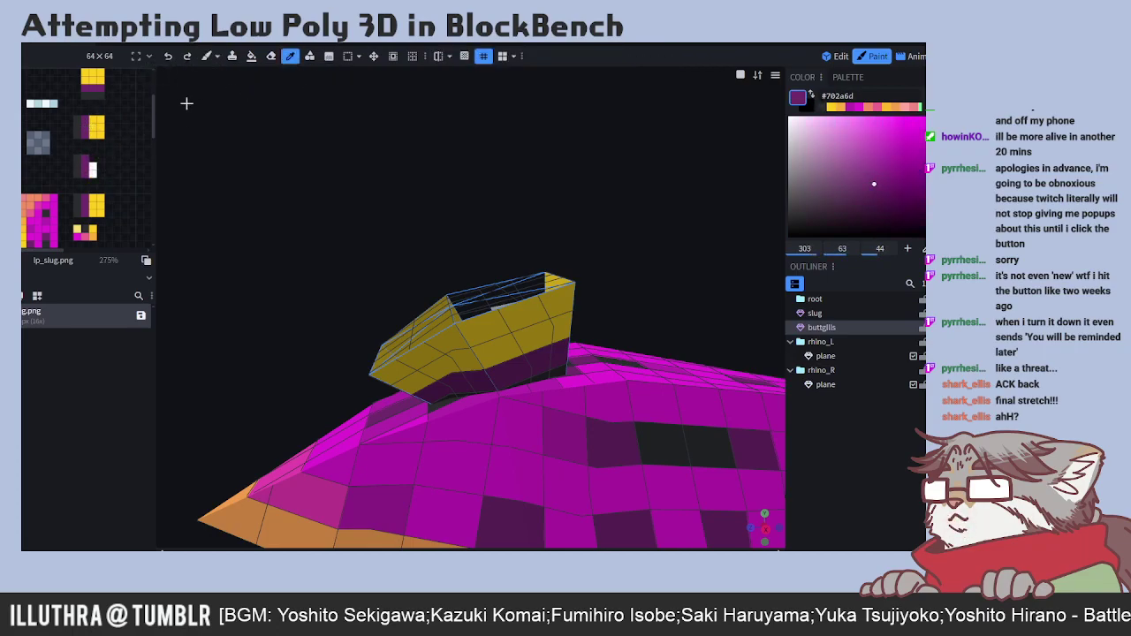
click(95, 128)
click(207, 56)
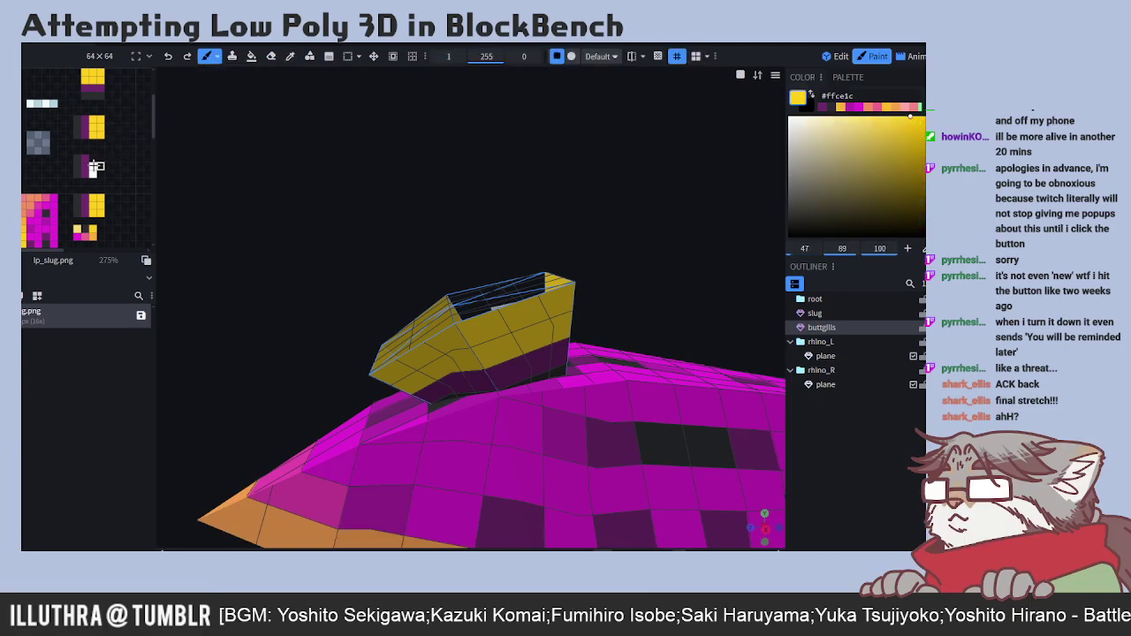
drag(92, 173, 101, 157)
drag(288, 249, 610, 292)
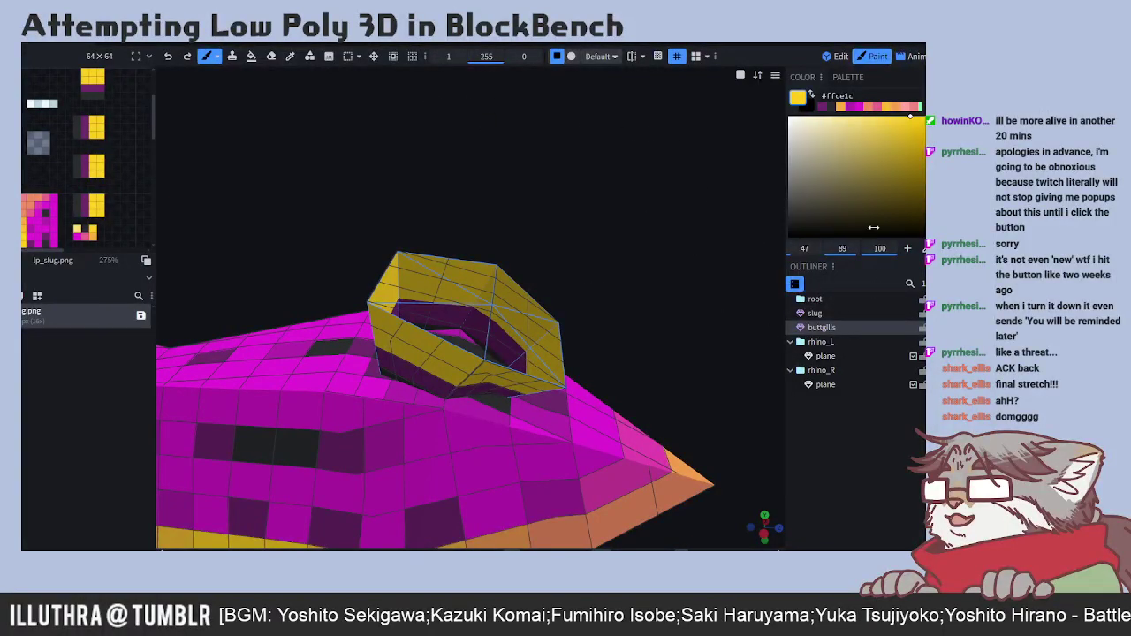
- In Edit mode, turn on whole-object selection and examine how the gill ring meets the slug body from behind and above
click(836, 55)
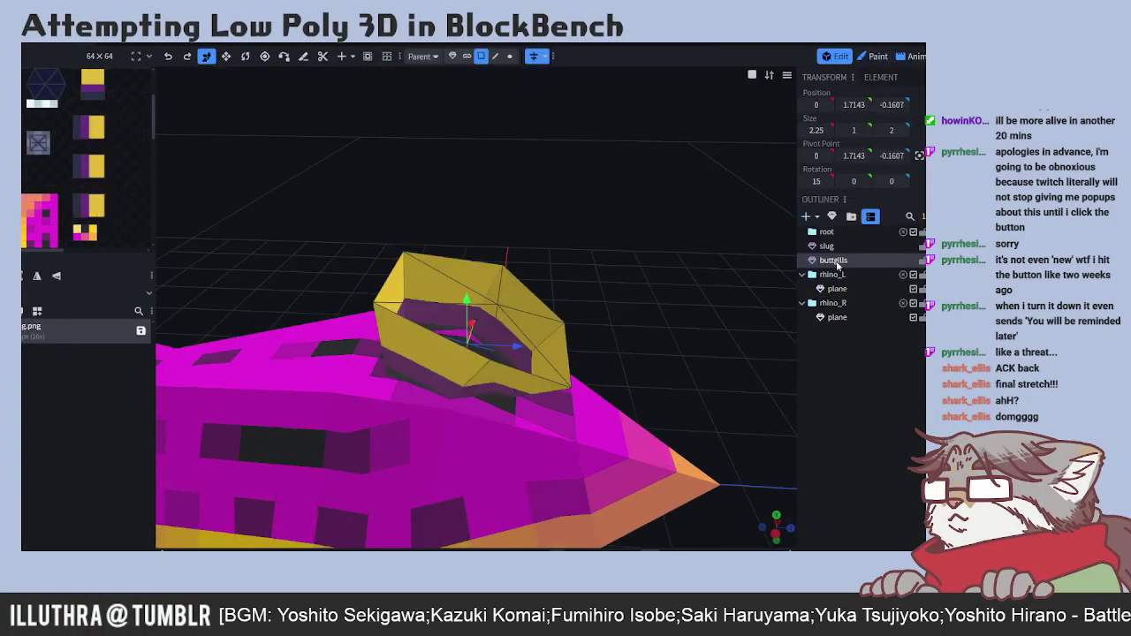
double_click(830, 261)
key(Return)
drag(691, 227, 649, 232)
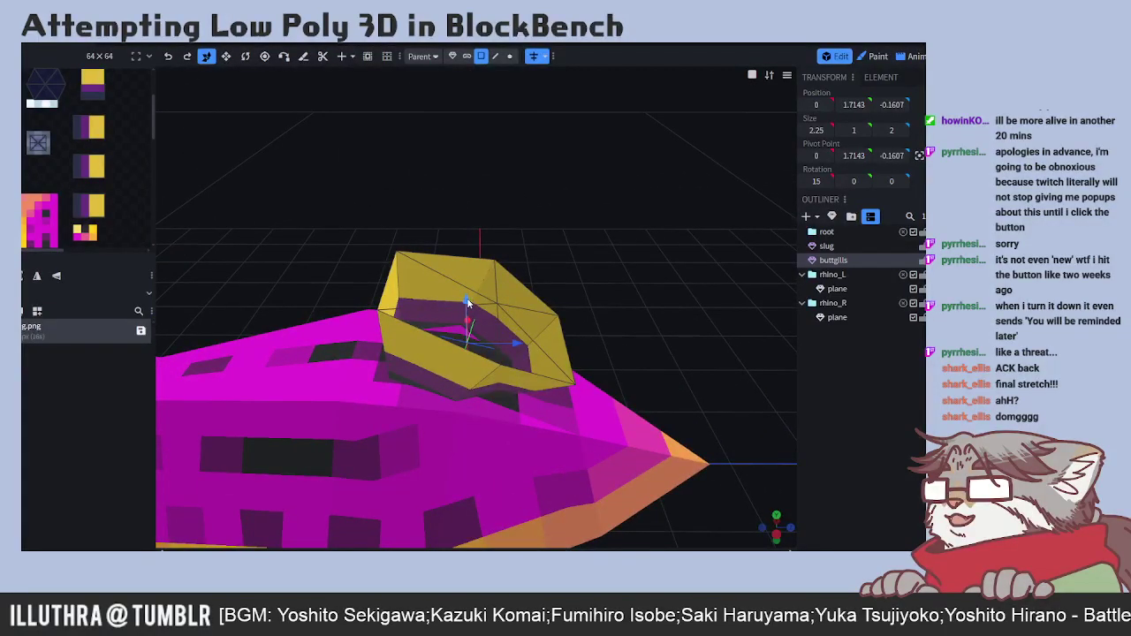
drag(469, 303, 472, 285)
click(452, 56)
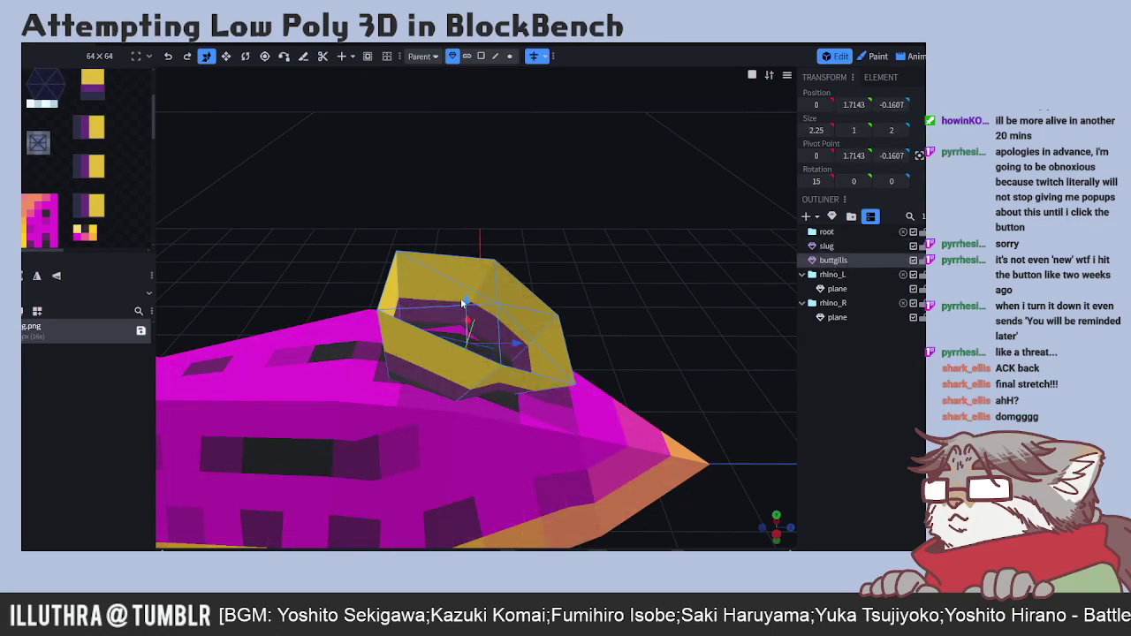
drag(464, 303, 503, 391)
click(504, 392)
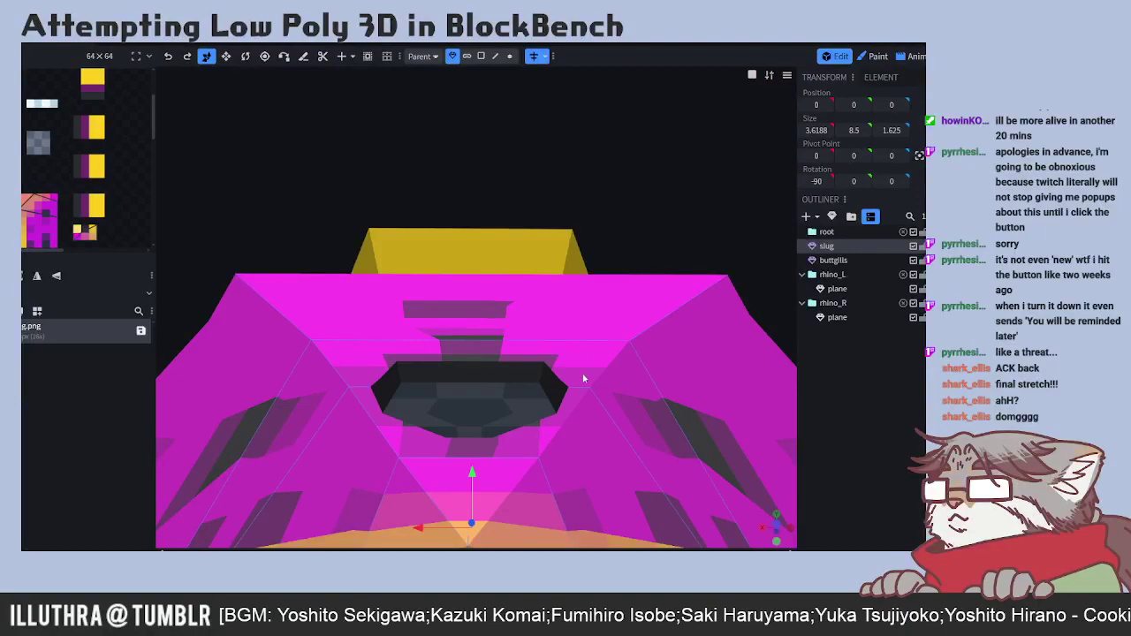
click(466, 421)
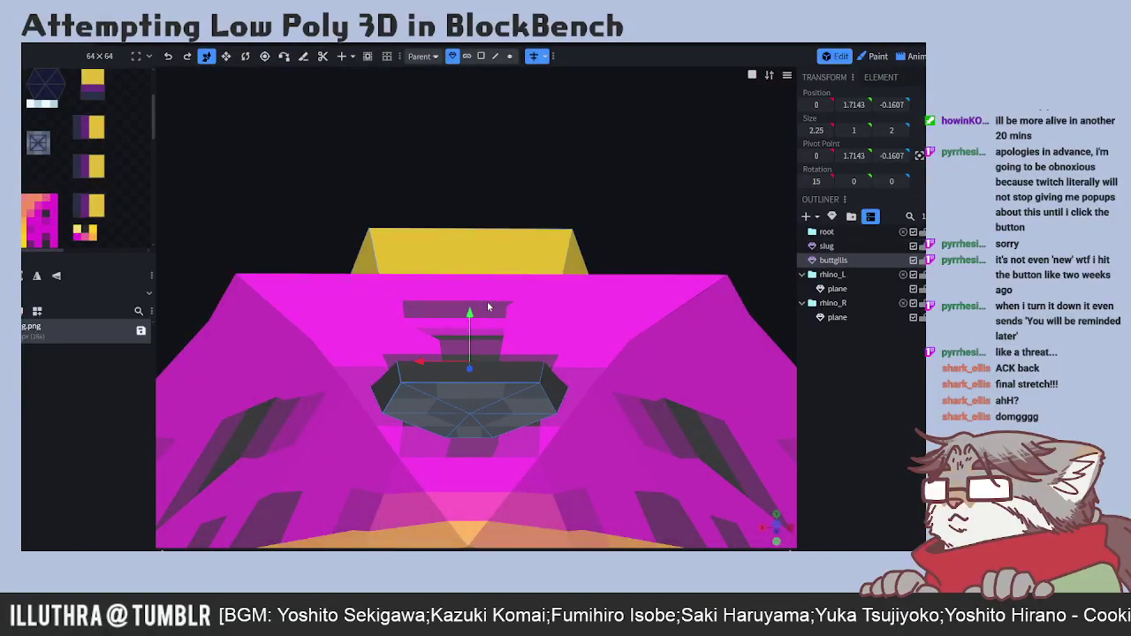
click(669, 217)
right_click(661, 207)
click(669, 171)
drag(644, 225, 220, 420)
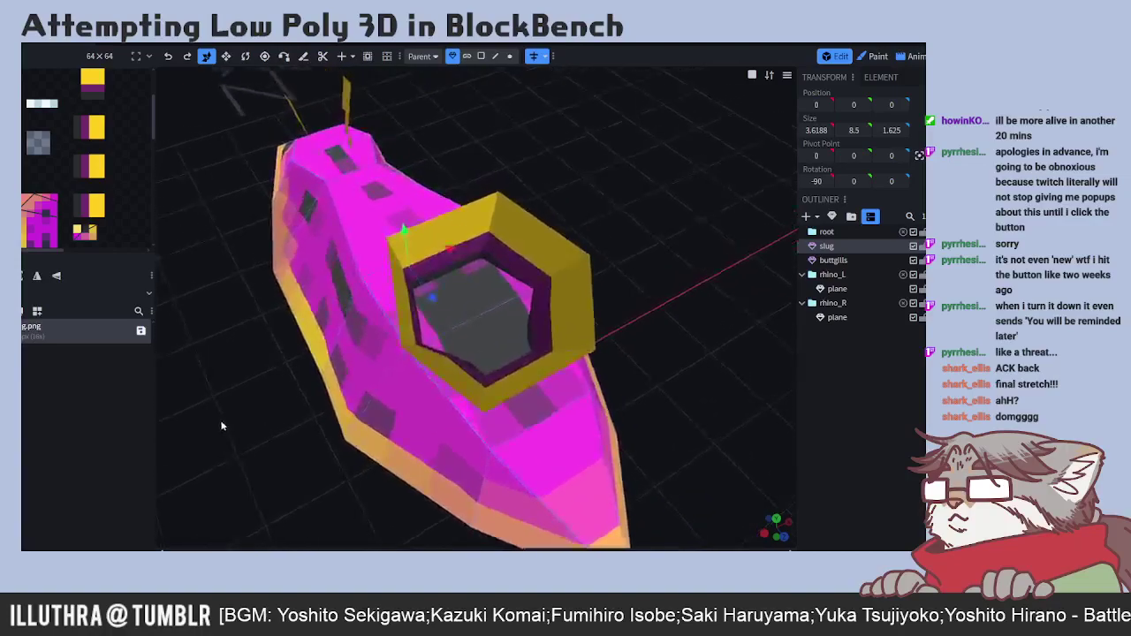
- In Paint mode, sample magenta #e428d6 and extend the slug's back strip outward on both sides of the dark patch
scroll(58, 233, down, 3)
scroll(52, 239, up, 5)
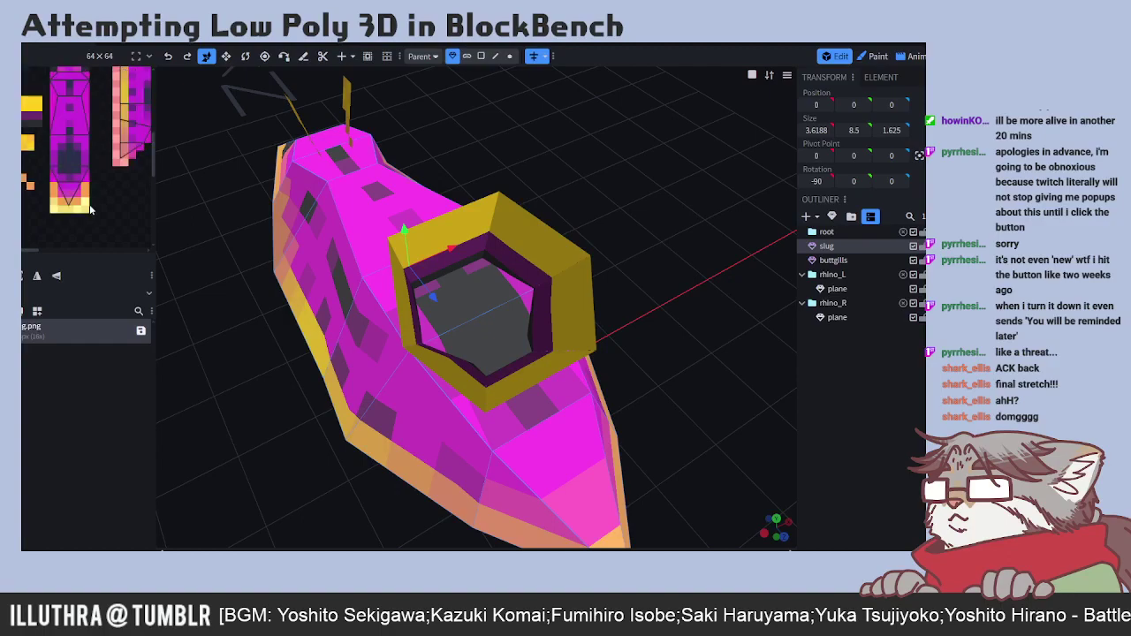
scroll(90, 209, up, 3)
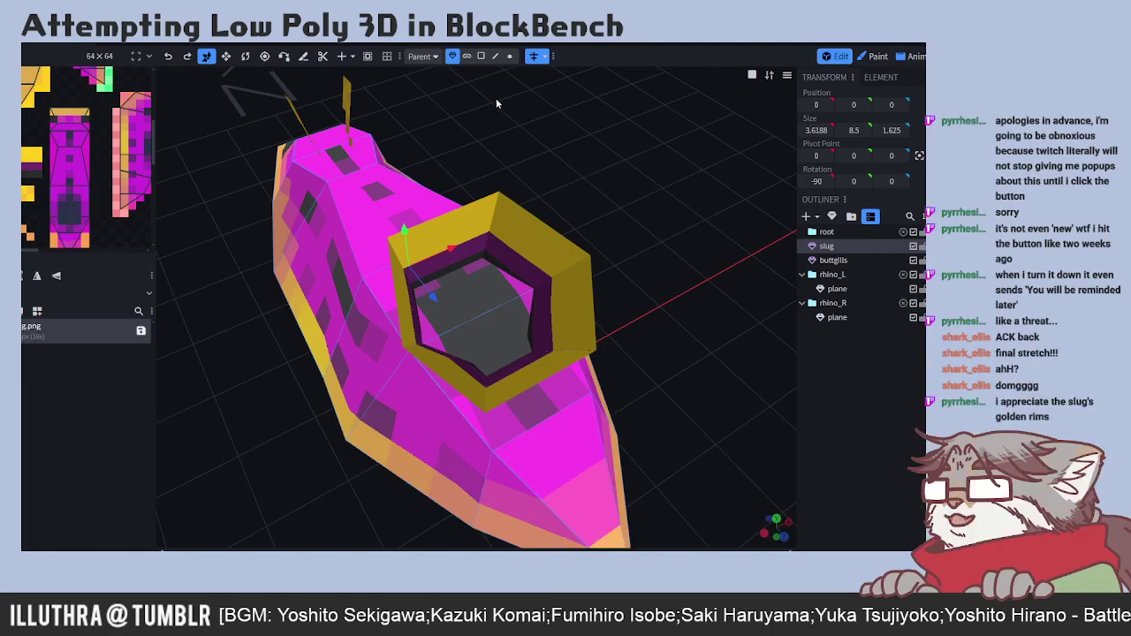
click(872, 57)
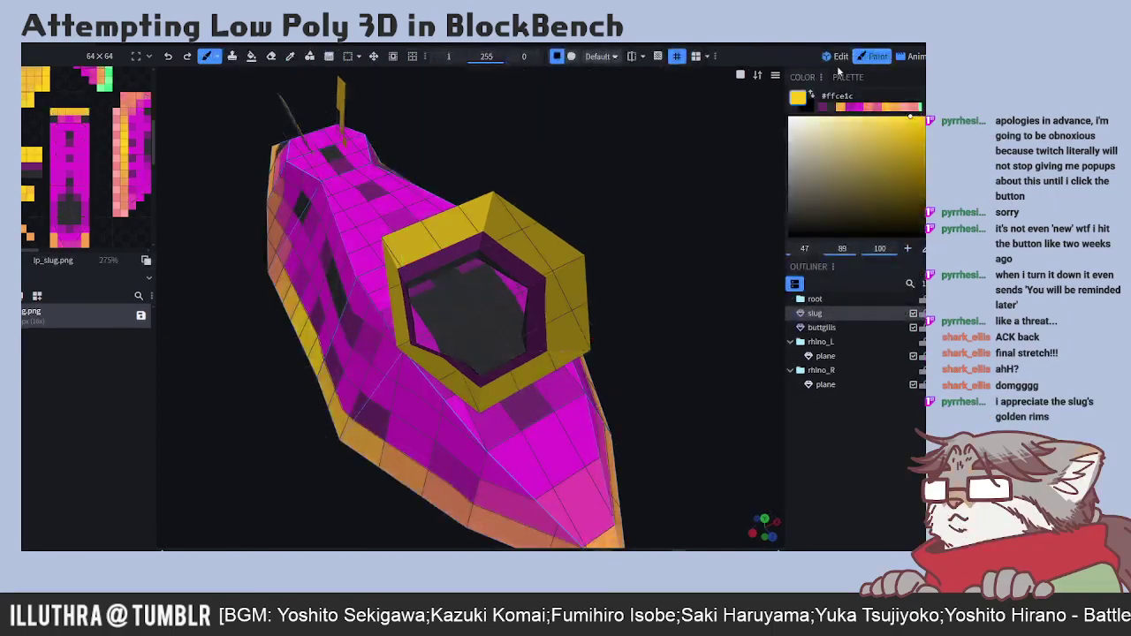
click(290, 56)
click(388, 315)
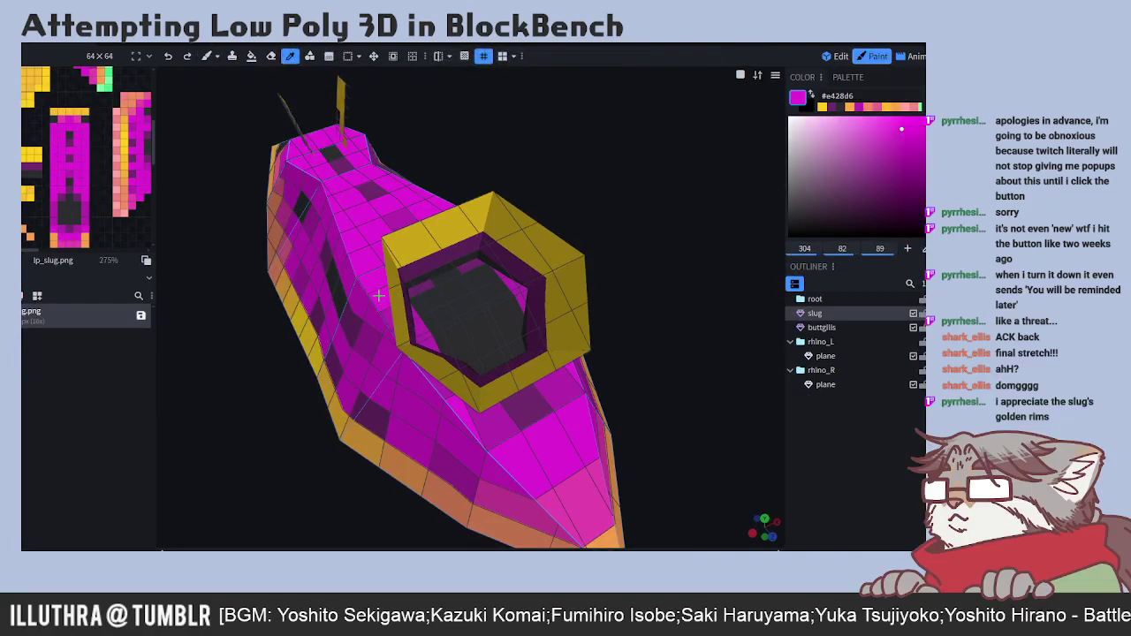
click(207, 56)
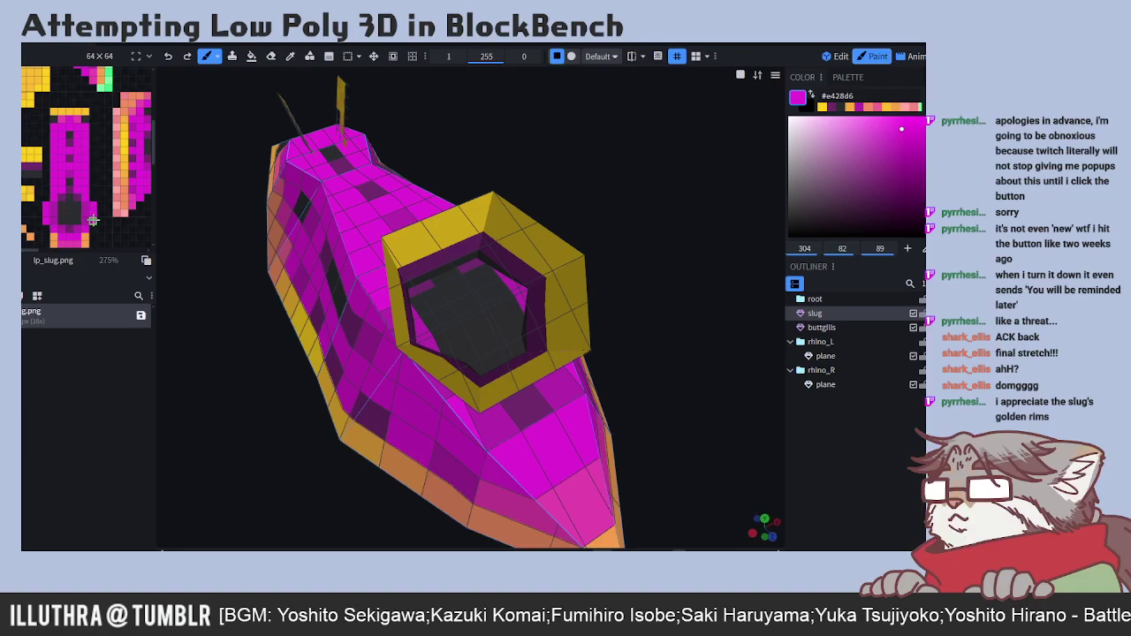
- Sample purple #702a6d from the back strip and paint it along both sides of the dark patch
click(290, 56)
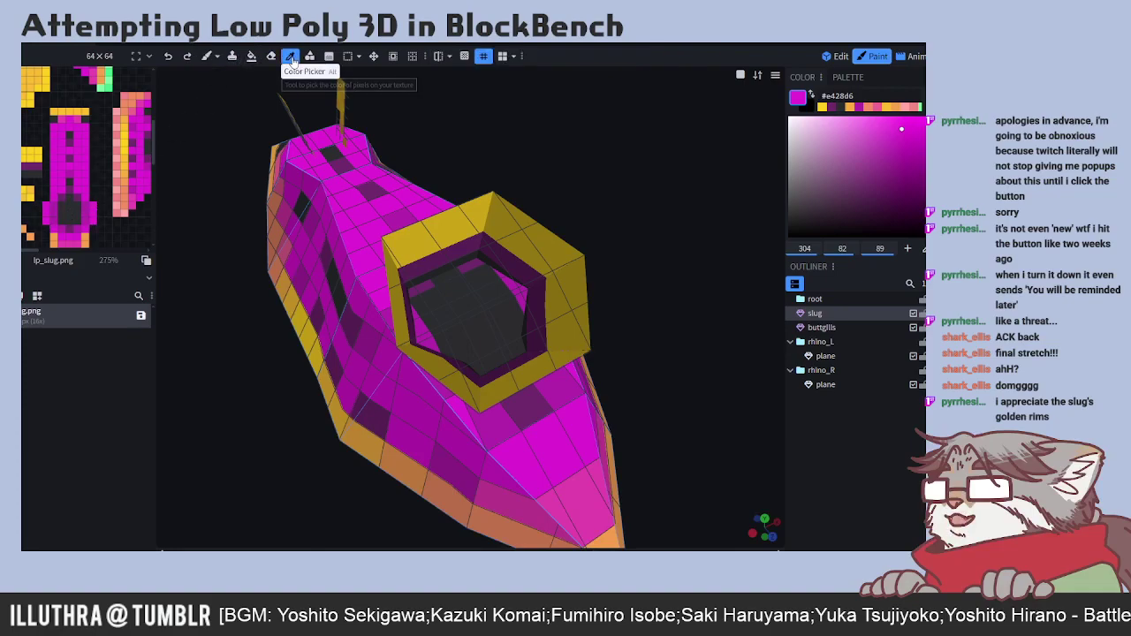
click(78, 211)
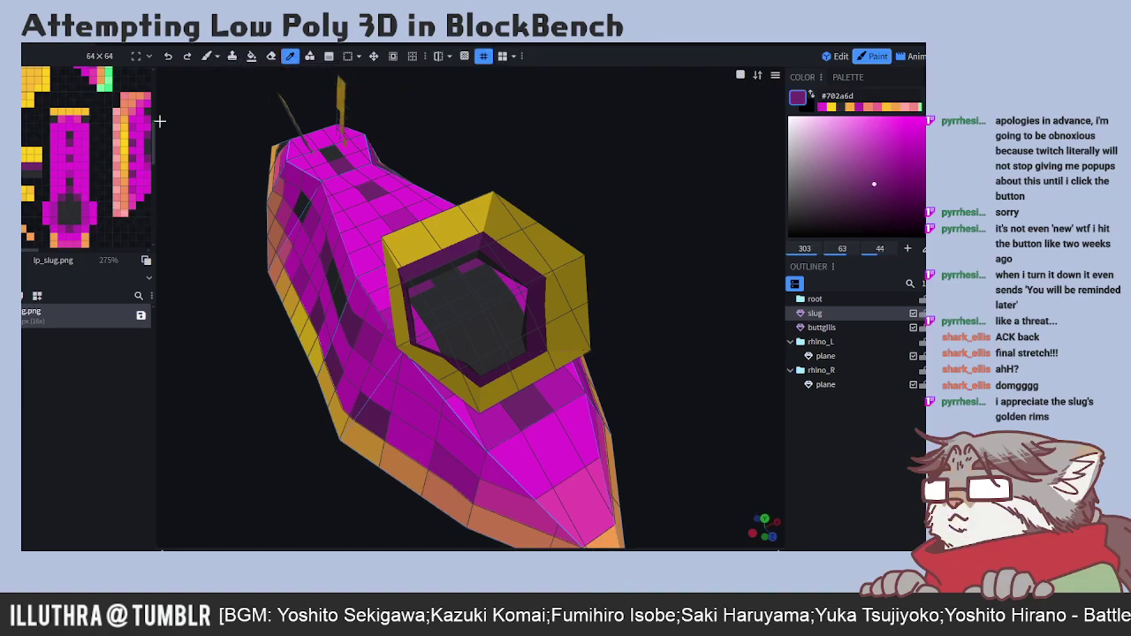
click(207, 56)
drag(76, 212, 55, 224)
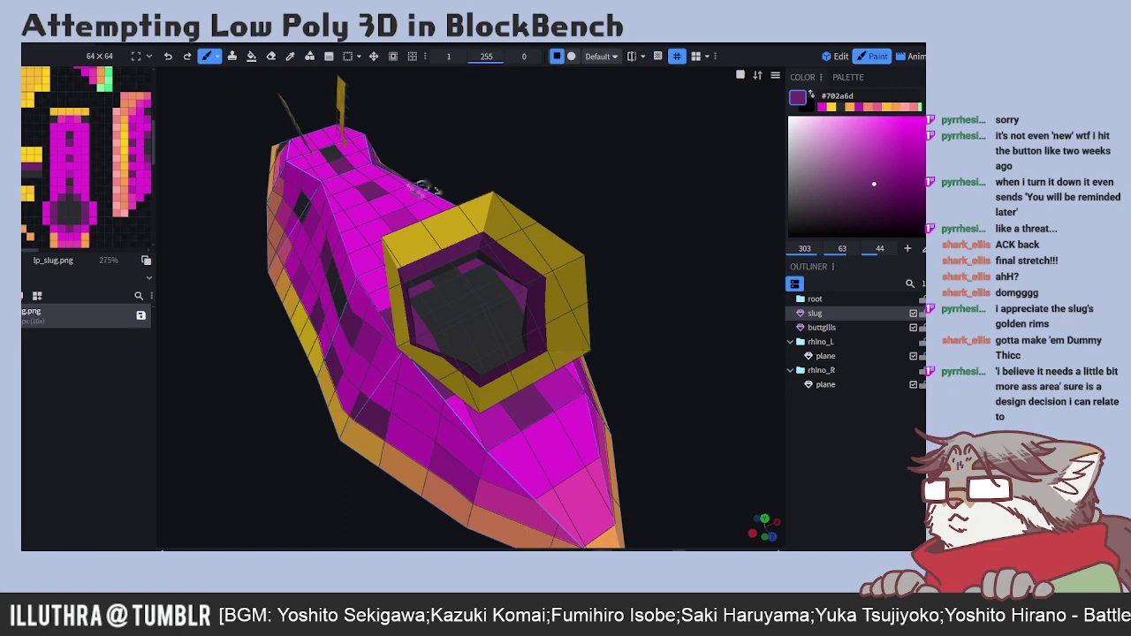
- Sample dark grey #2b2c2f and widen the back's dark patch with extra pixels on both sides
click(290, 56)
click(69, 181)
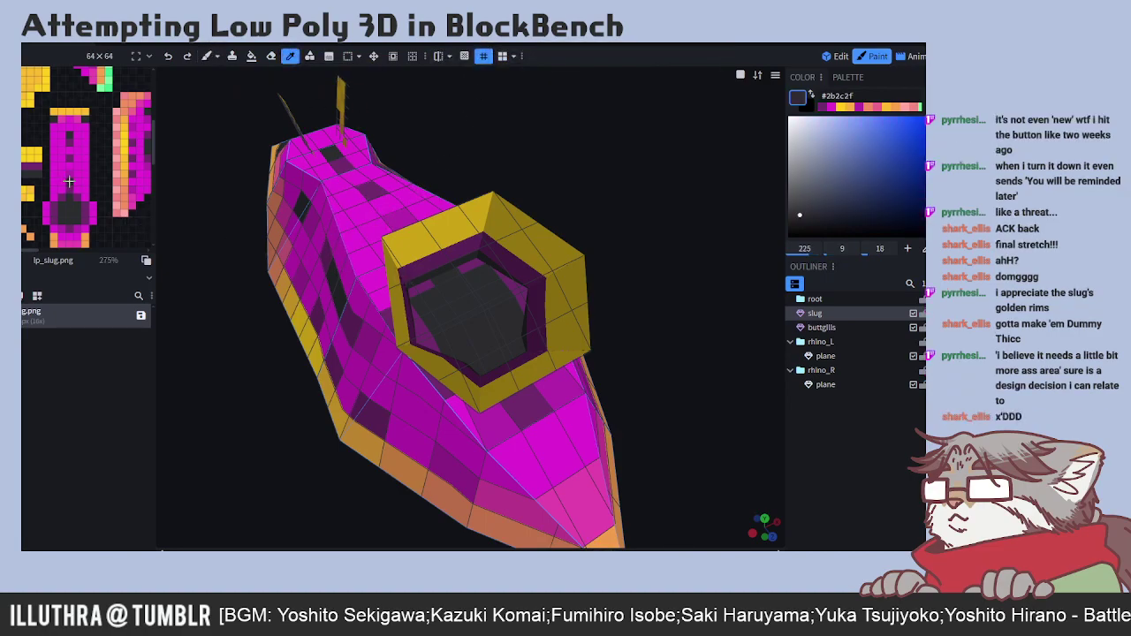
click(207, 56)
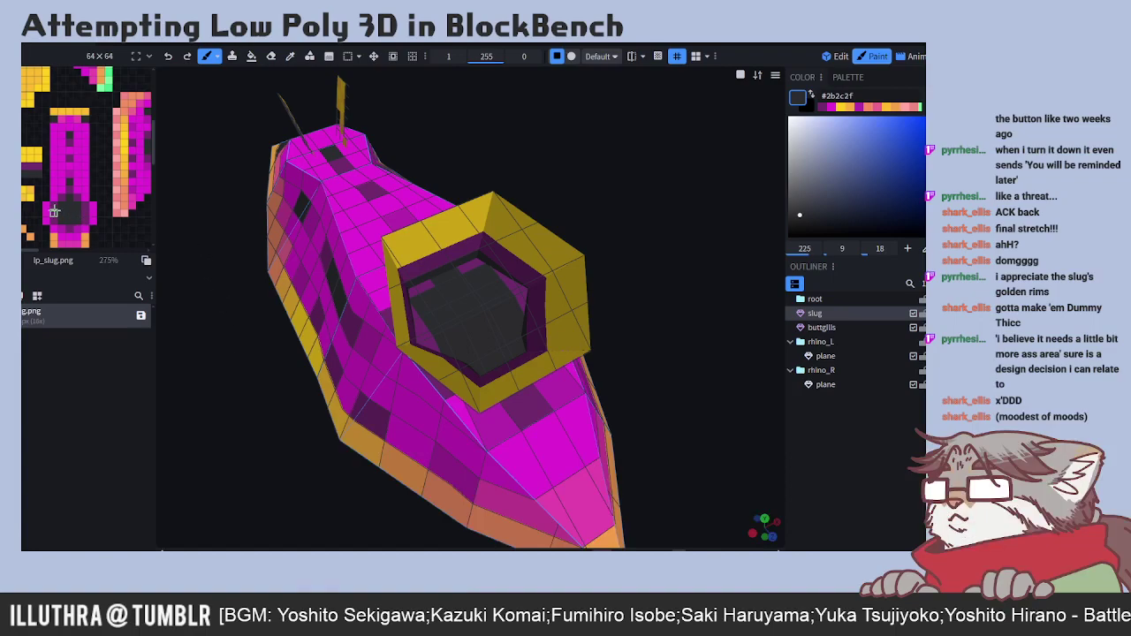
click(53, 206)
click(53, 218)
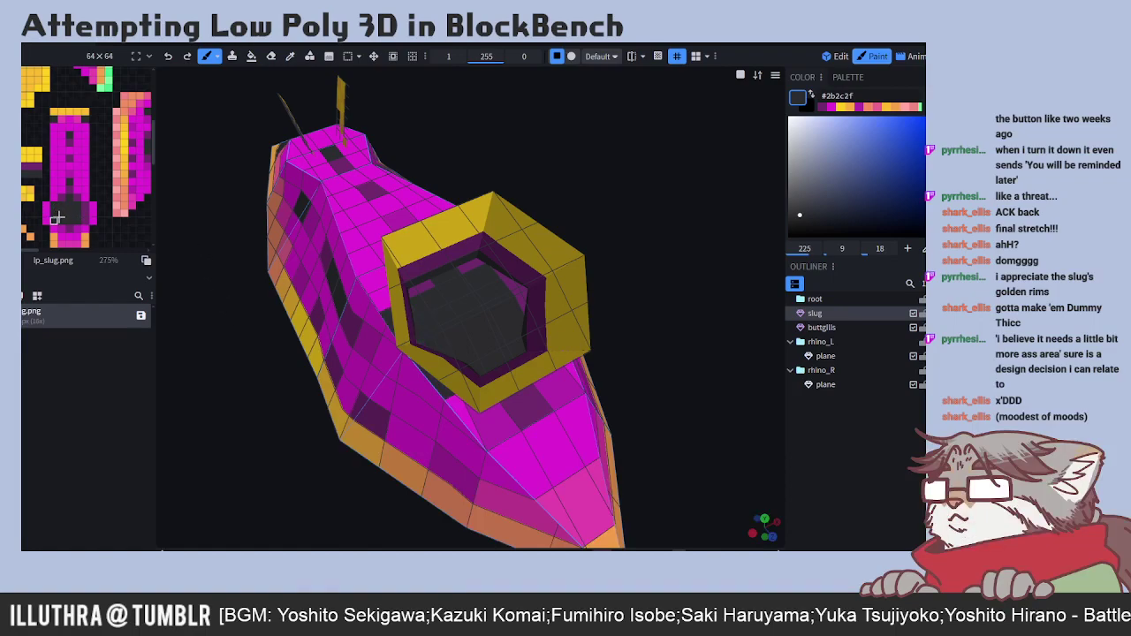
click(84, 209)
click(85, 219)
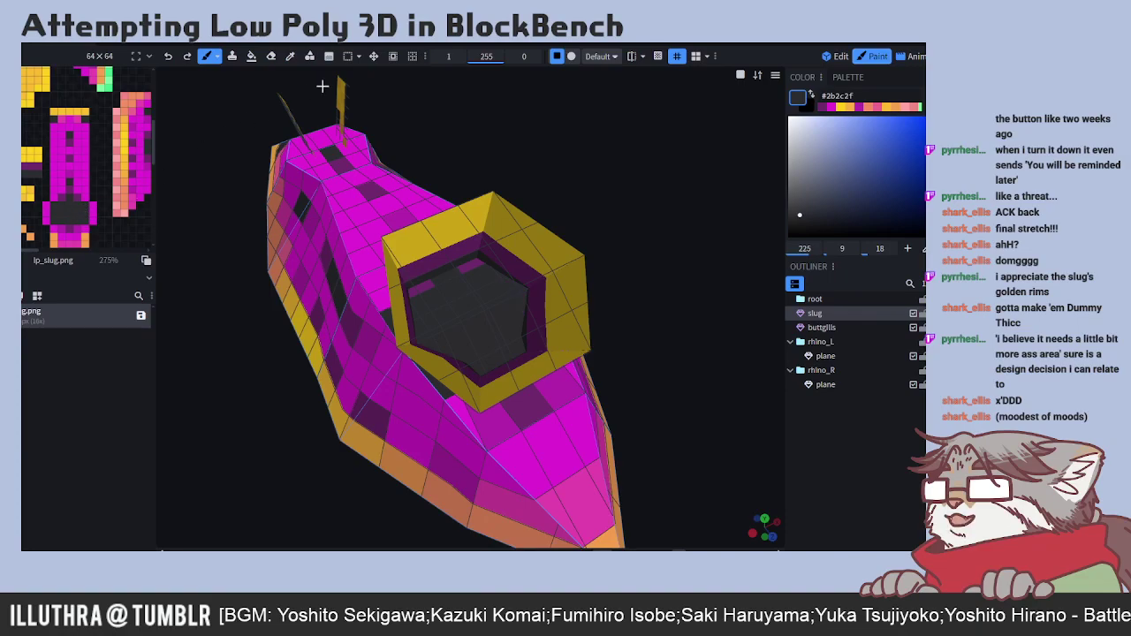
- Sample purple #702a6d and paint the dark patch's upper corners and the row directly below the patch
click(290, 55)
click(66, 193)
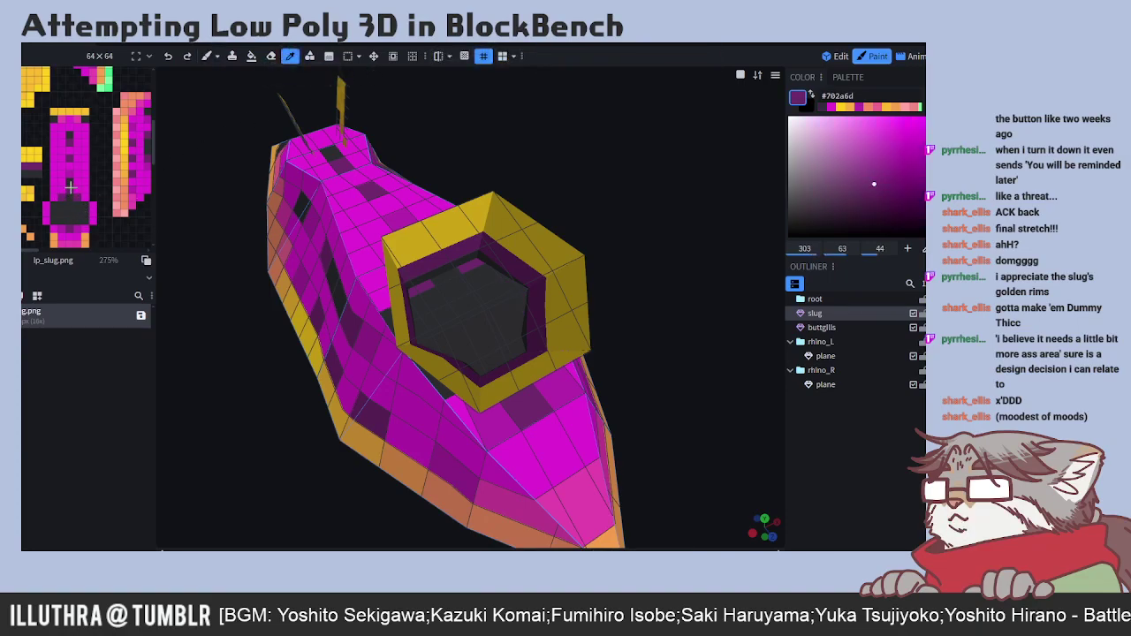
click(207, 56)
mouse_move(54, 206)
mouse_down()
mouse_move(88, 207)
mouse_move(62, 229)
mouse_move(85, 229)
mouse_up()
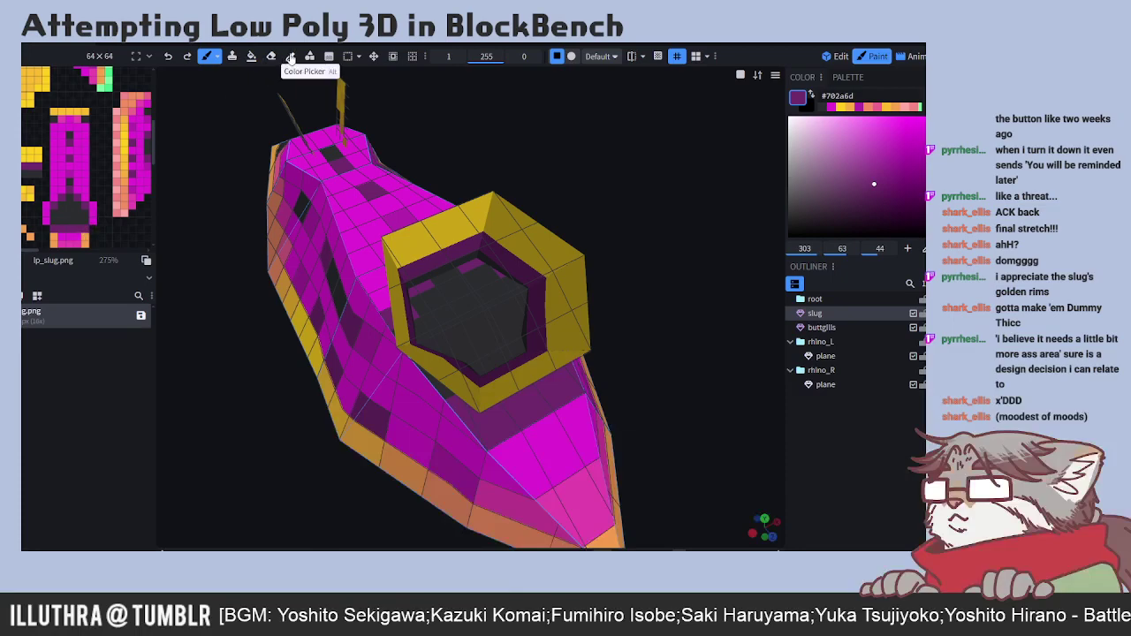
- Sample mid magenta #b628ac and repaint the outer pixels of the row below the dark patch, on both sides of its centre
click(290, 55)
click(396, 214)
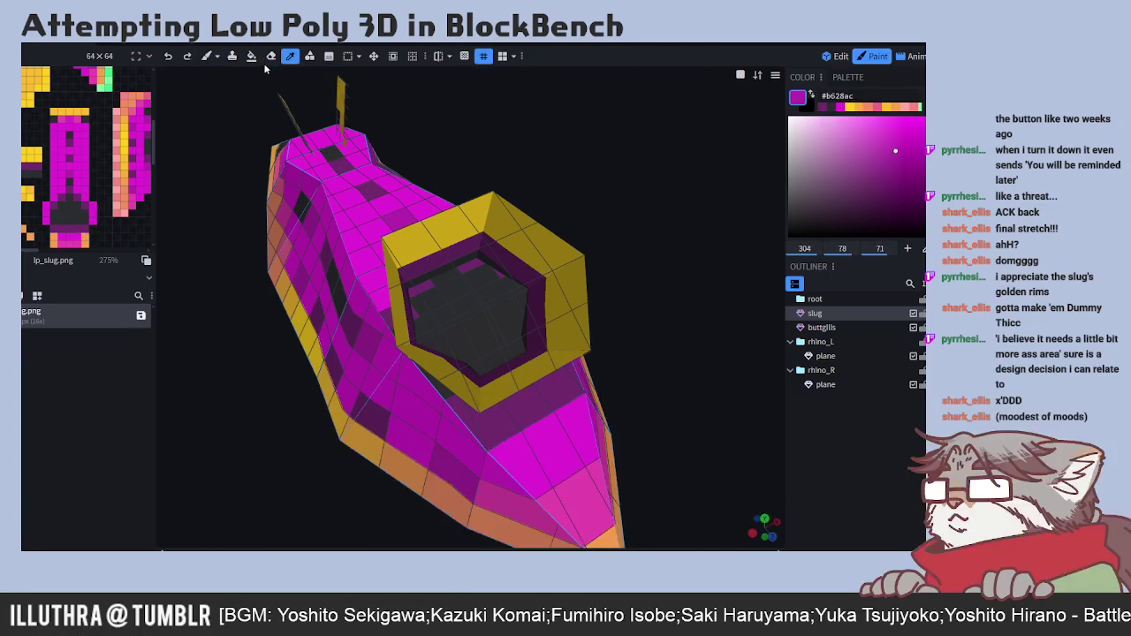
click(205, 56)
click(61, 229)
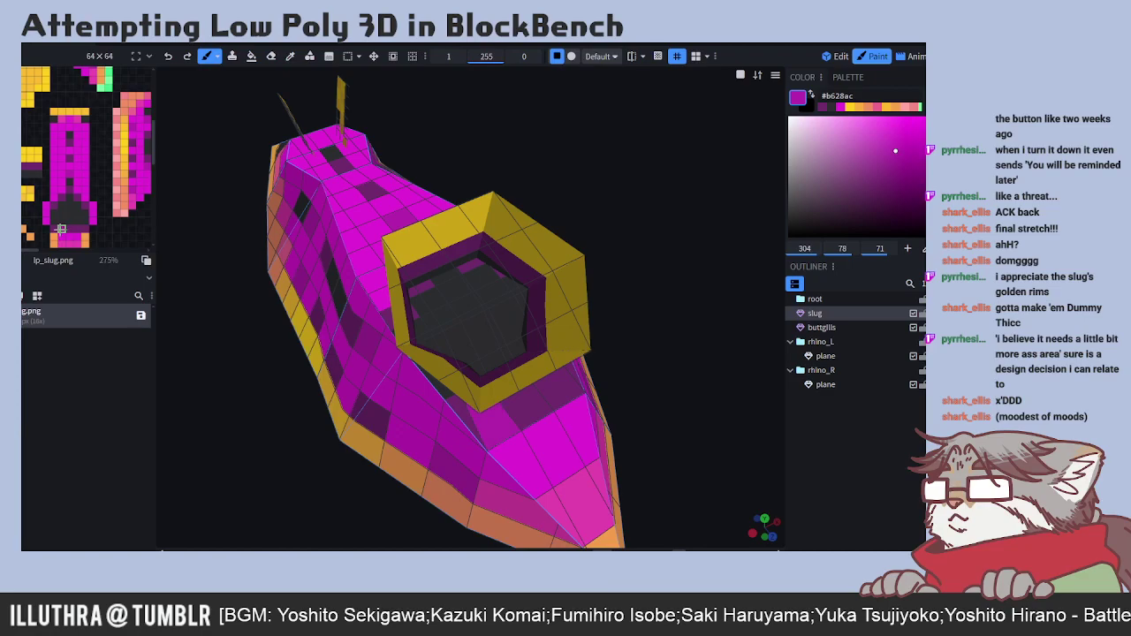
click(65, 230)
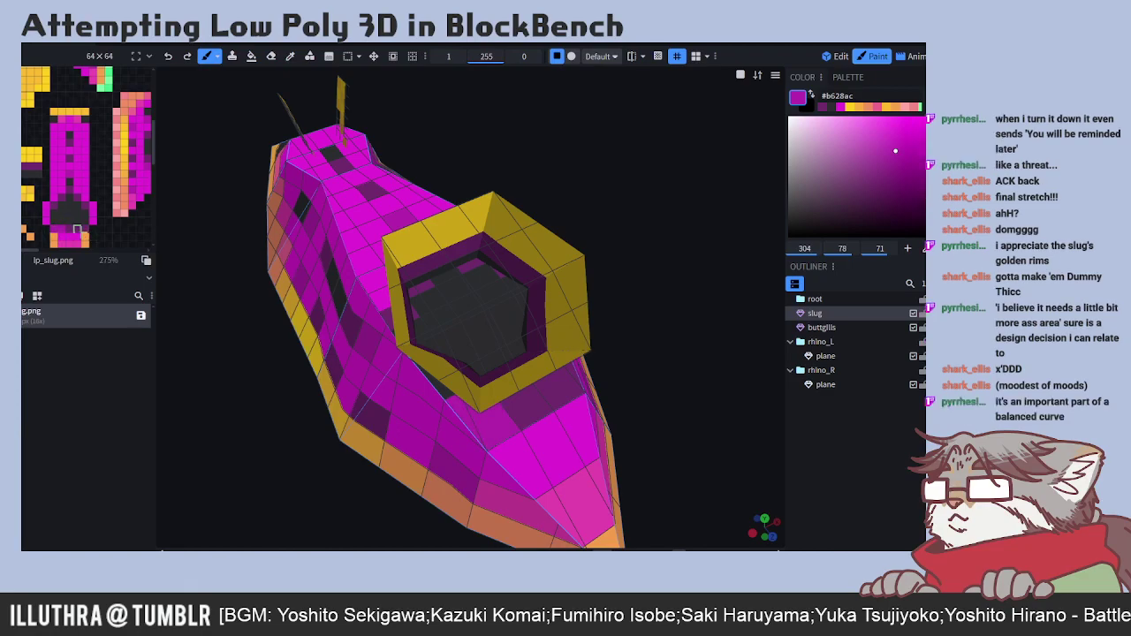
click(78, 230)
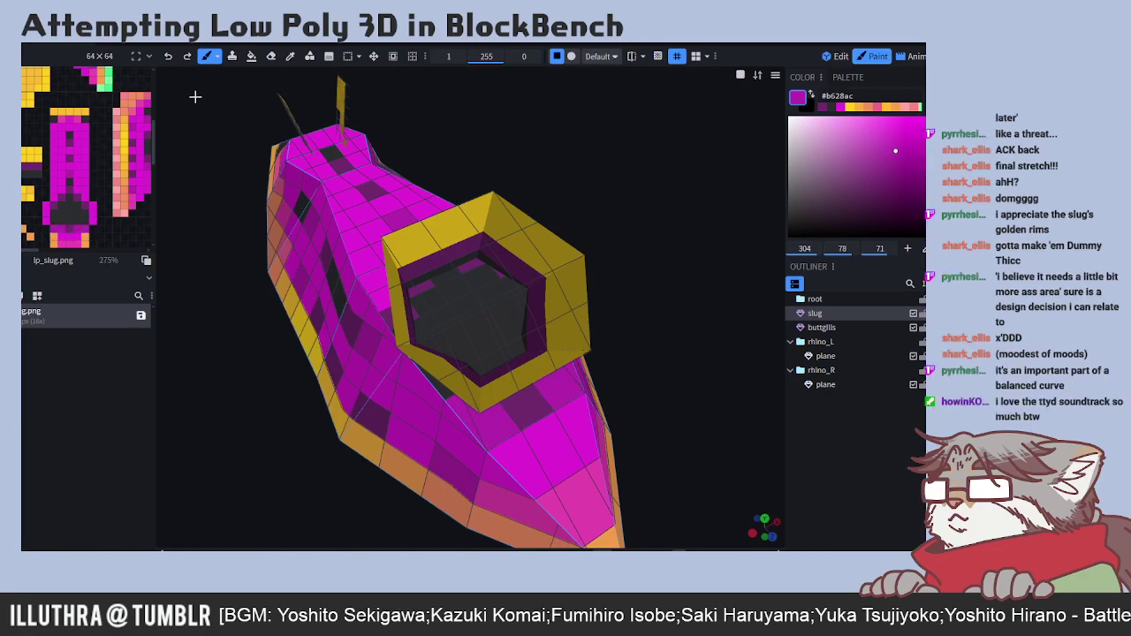
- Sample purple #702a6d again and paint the dark patch's lower corner with it
click(290, 56)
click(55, 204)
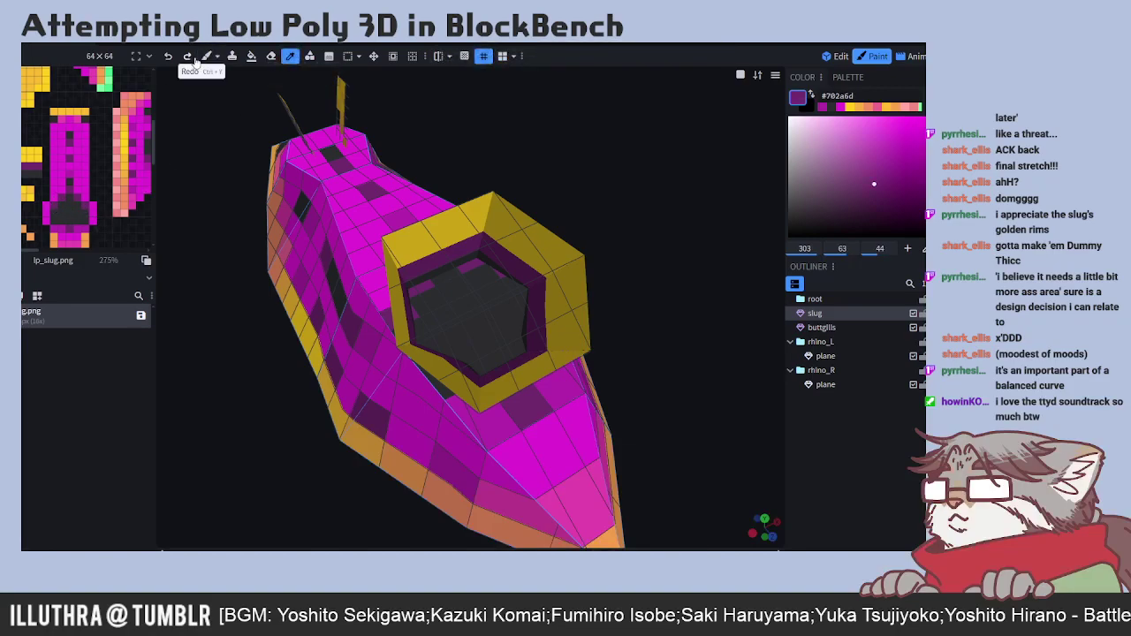
click(56, 219)
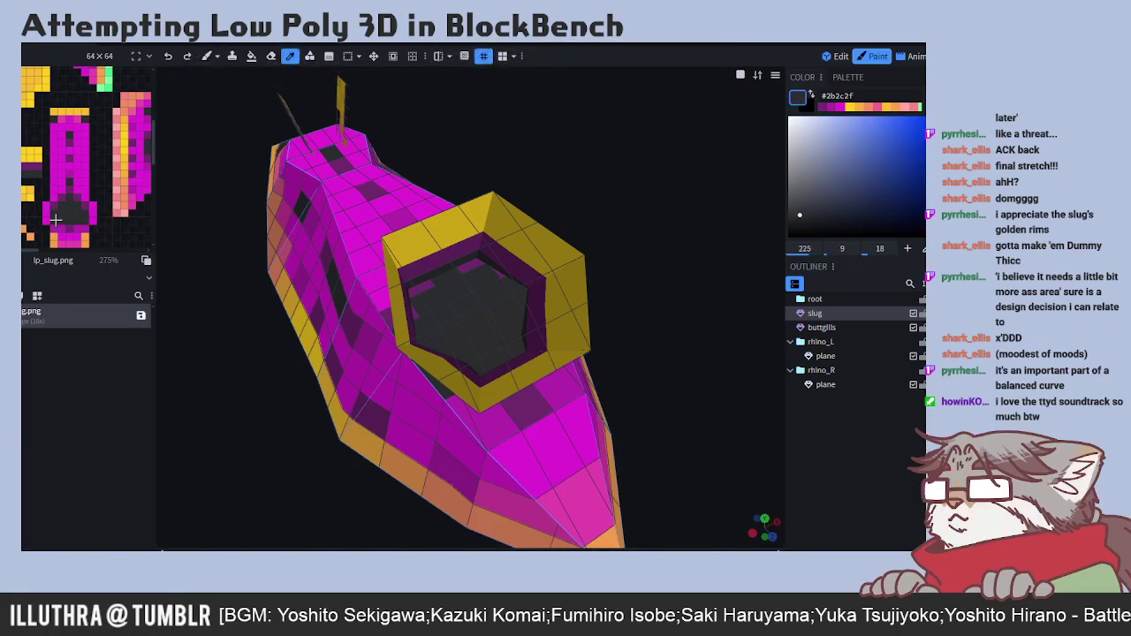
click(56, 206)
click(207, 56)
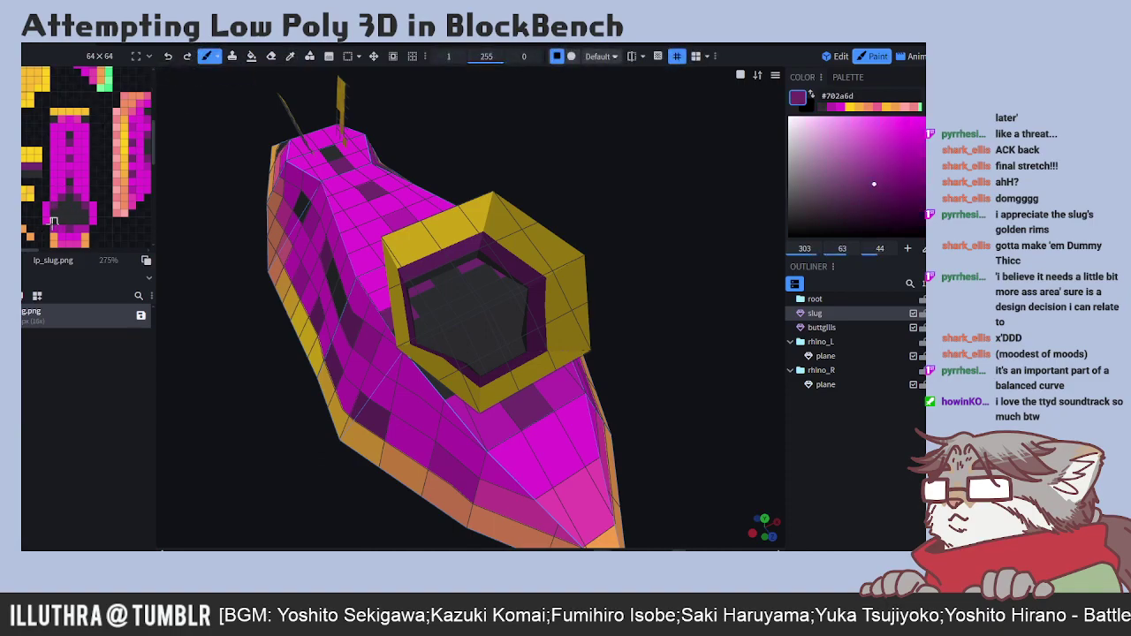
click(53, 221)
mouse_move(270, 410)
mouse_down()
mouse_move(248, 442)
mouse_move(209, 432)
mouse_move(278, 344)
mouse_move(253, 410)
mouse_up()
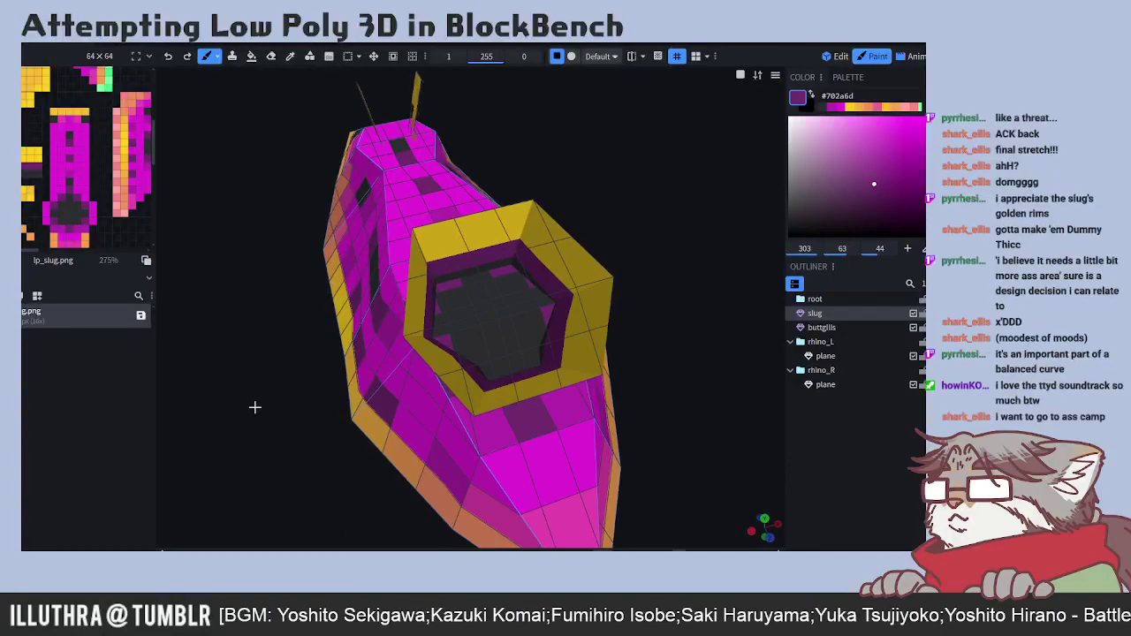
- Move both lower corners of the UV face beneath the gill ring outward by one pixel to cover the widened patch
click(835, 55)
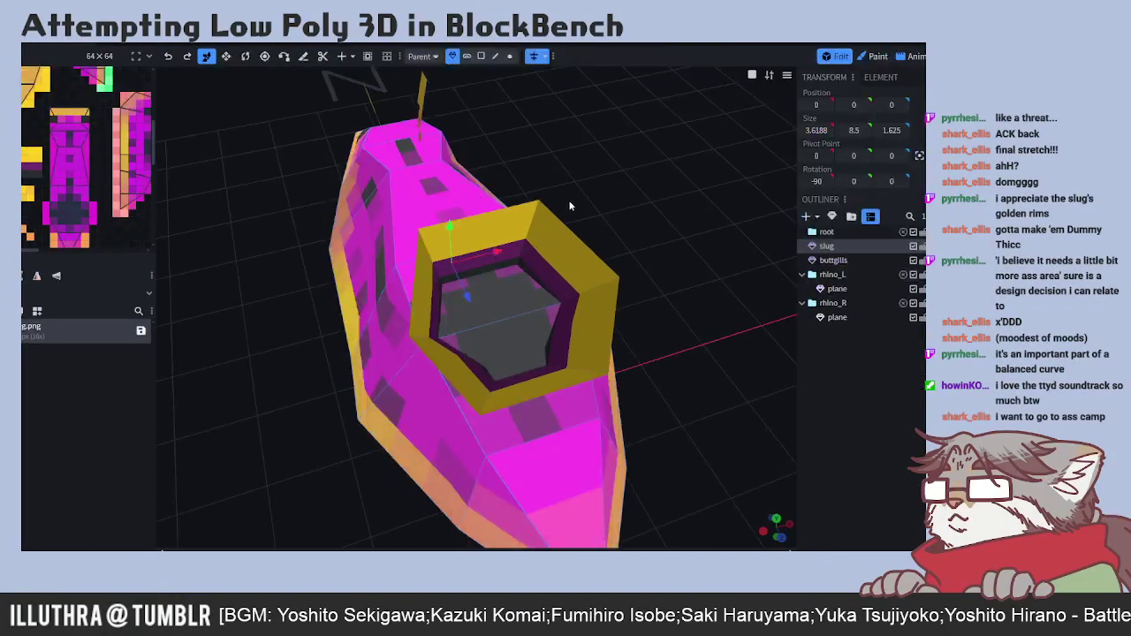
click(75, 226)
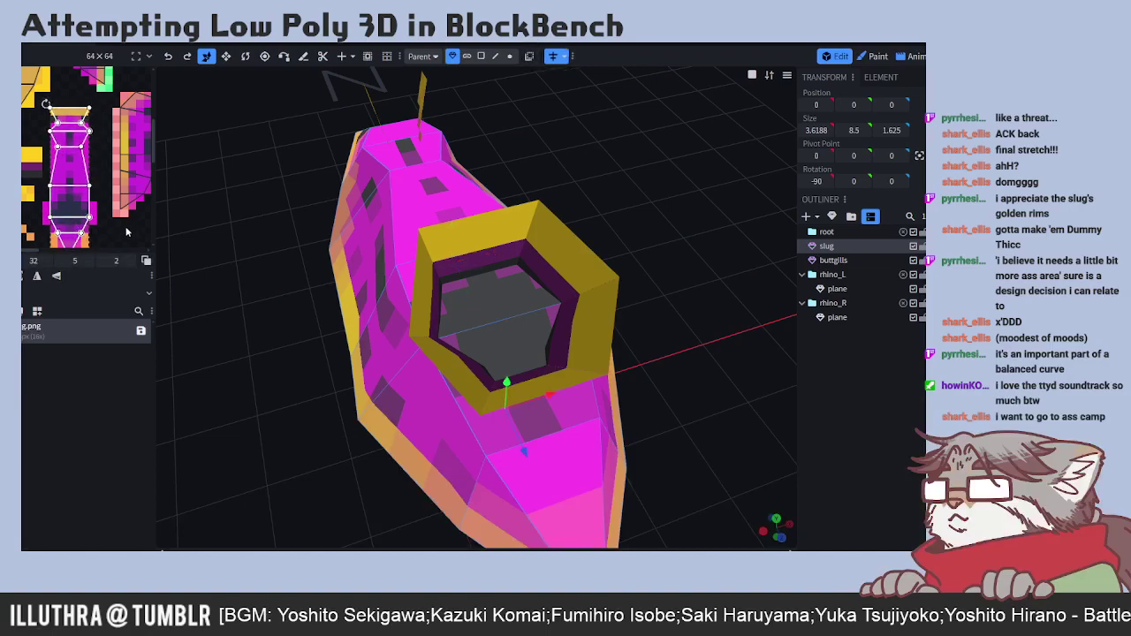
scroll(112, 233, down, 2)
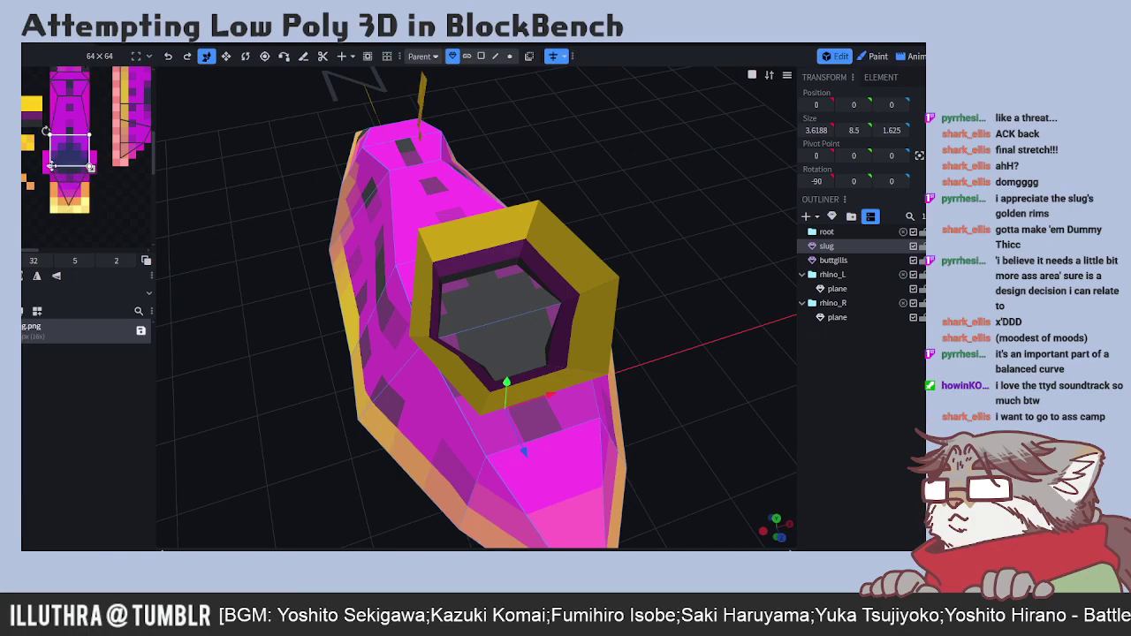
click(50, 165)
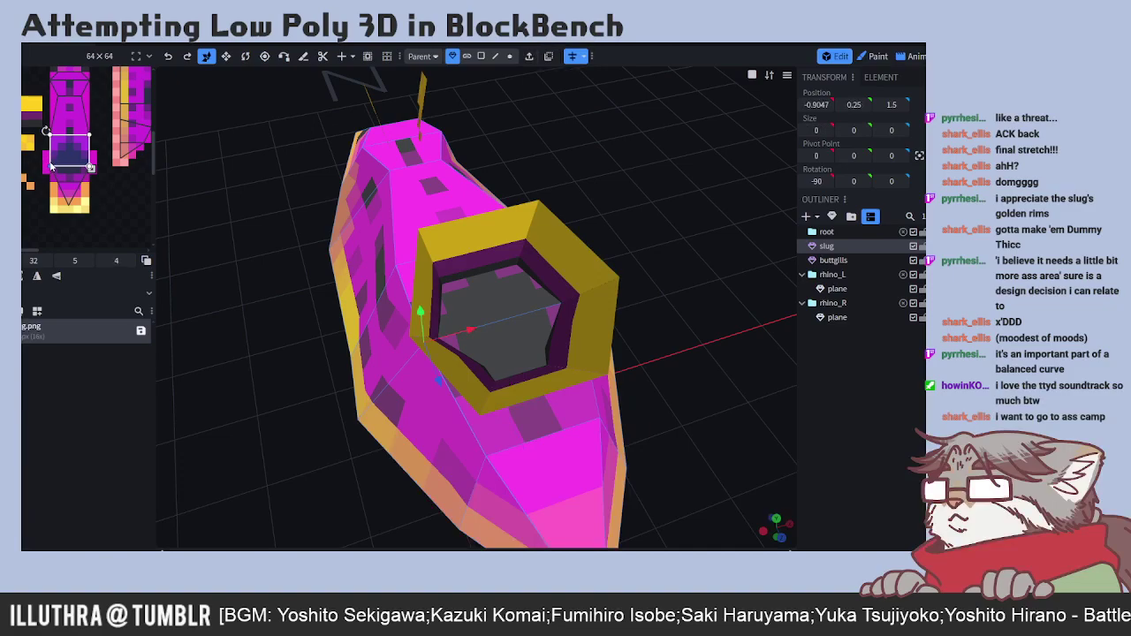
drag(50, 165, 82, 207)
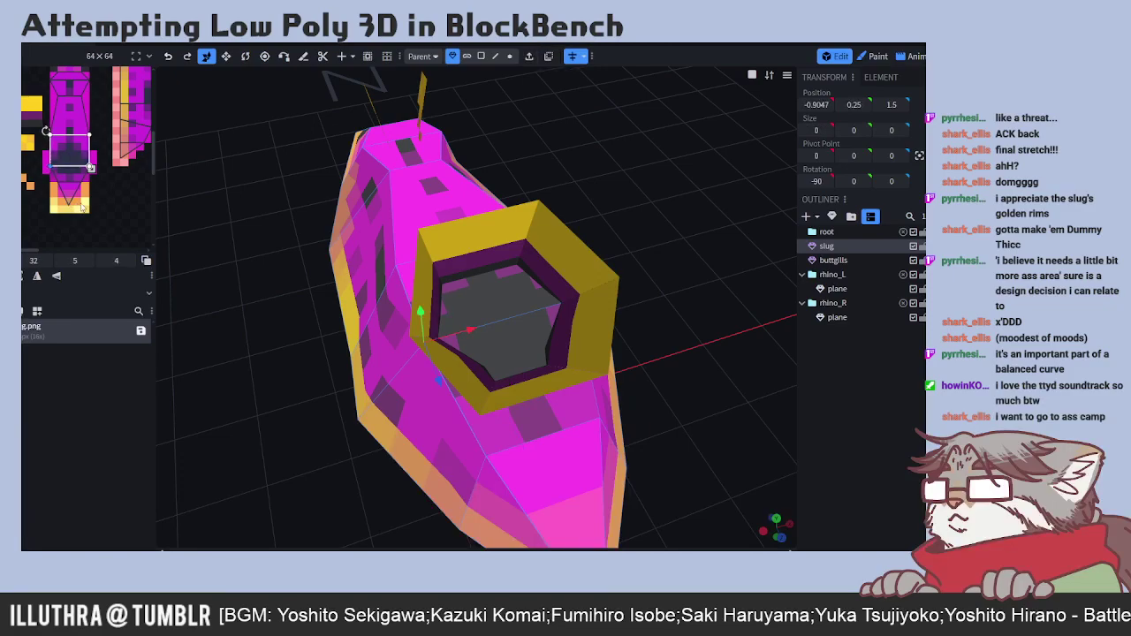
mouse_move(270, 362)
mouse_down()
mouse_move(307, 327)
mouse_move(259, 348)
mouse_move(297, 328)
mouse_move(274, 340)
mouse_up()
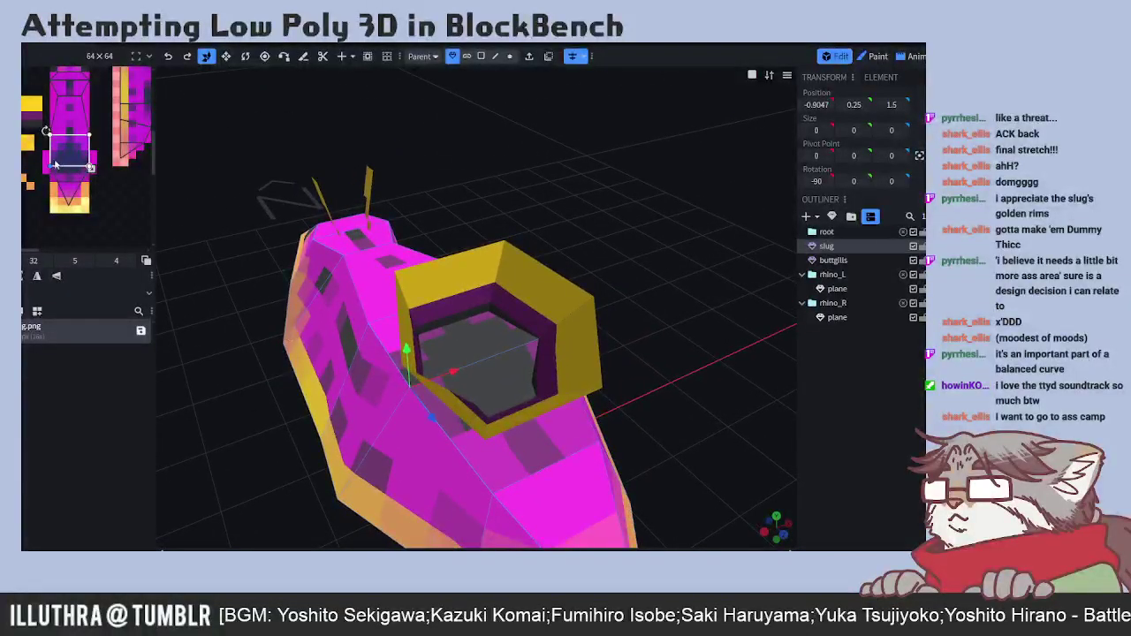
drag(49, 166, 43, 166)
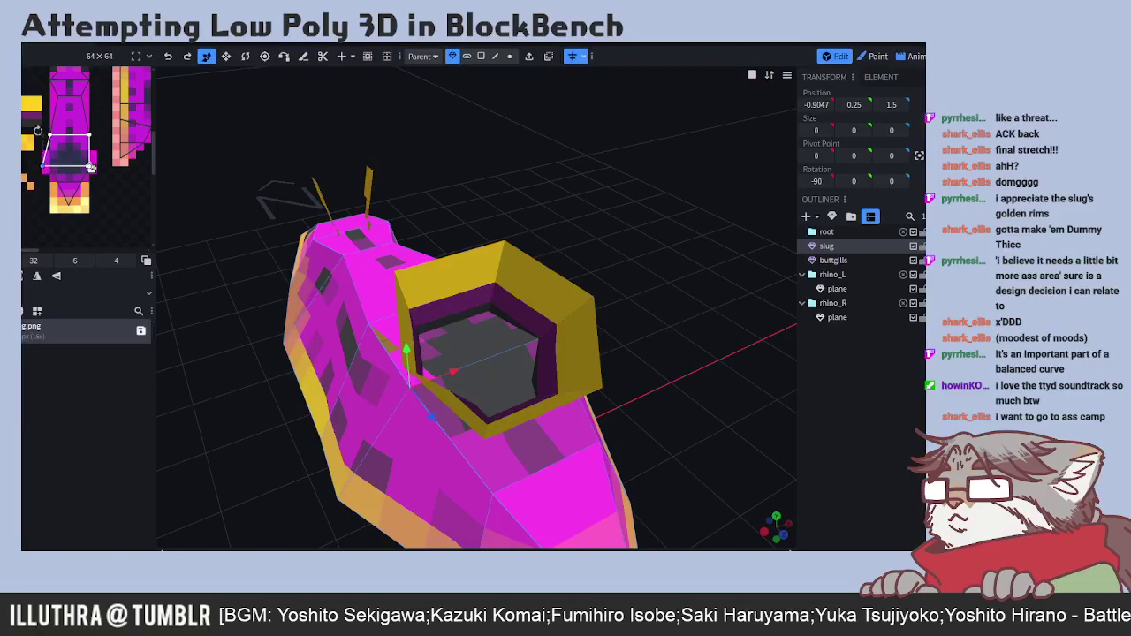
click(89, 166)
drag(89, 167, 97, 167)
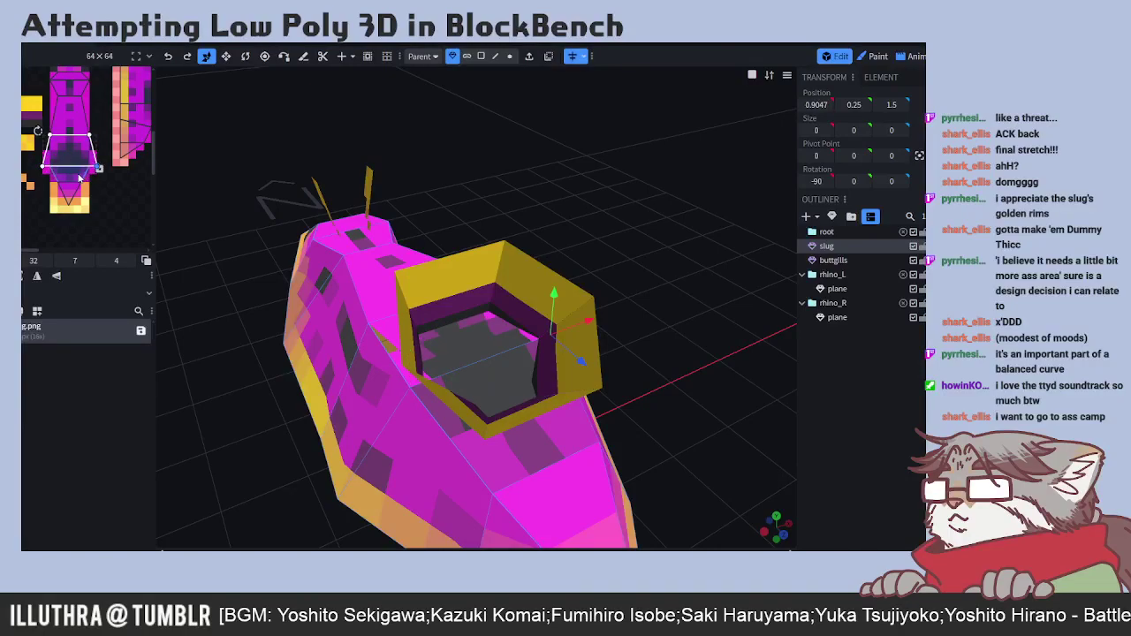
- Move the upper corners of the adjoining tail UV face outward by one pixel per side, matching the widened face above
click(63, 178)
click(47, 164)
drag(48, 165, 96, 167)
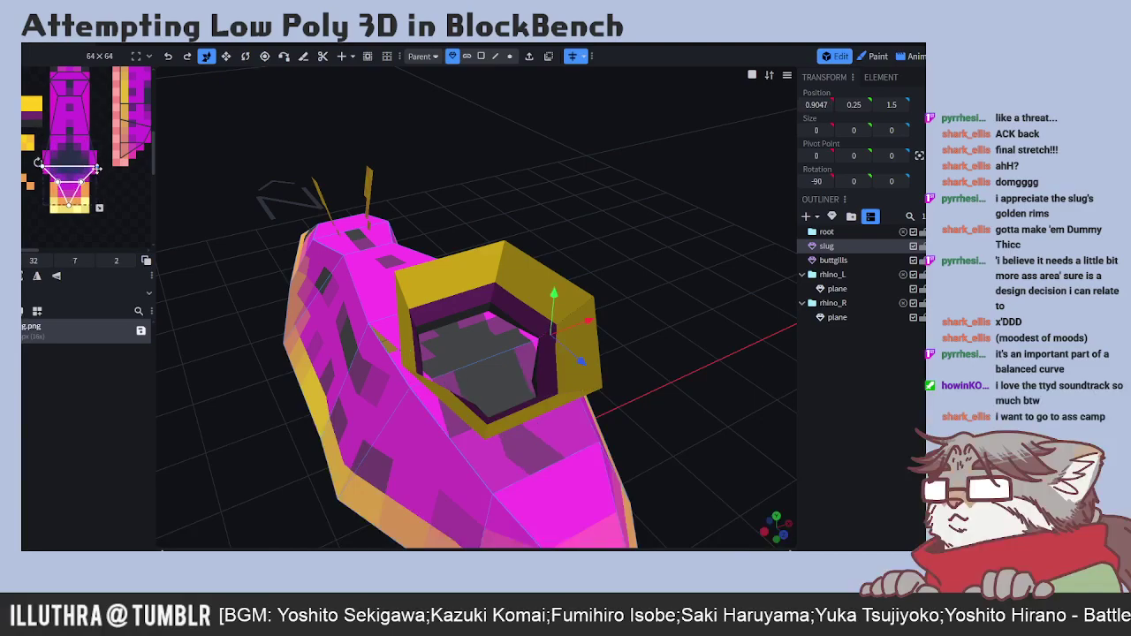
drag(175, 340, 130, 391)
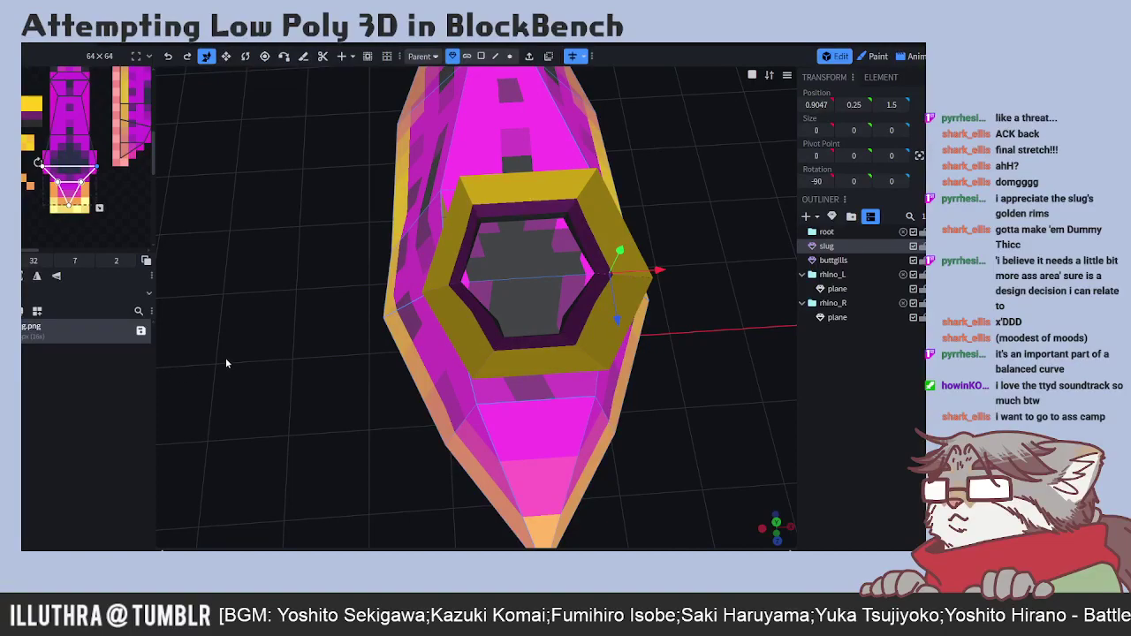
drag(227, 361, 252, 329)
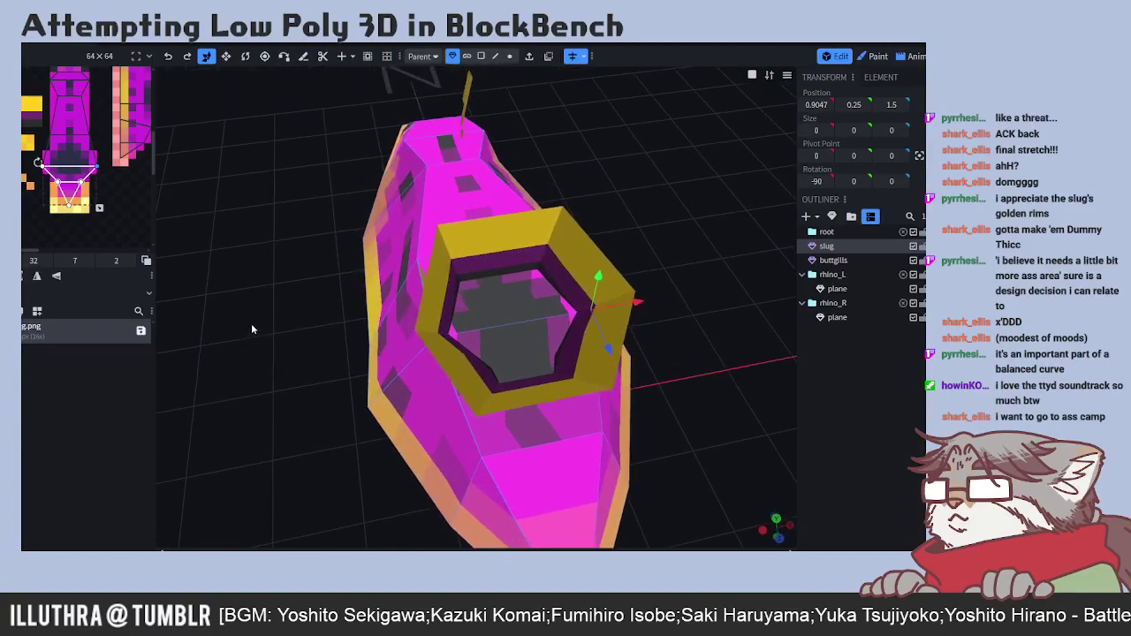
- Move the tail UV's middle corners outward by one pixel on each side, in line with the body strip's edges
click(55, 188)
drag(55, 187, 55, 186)
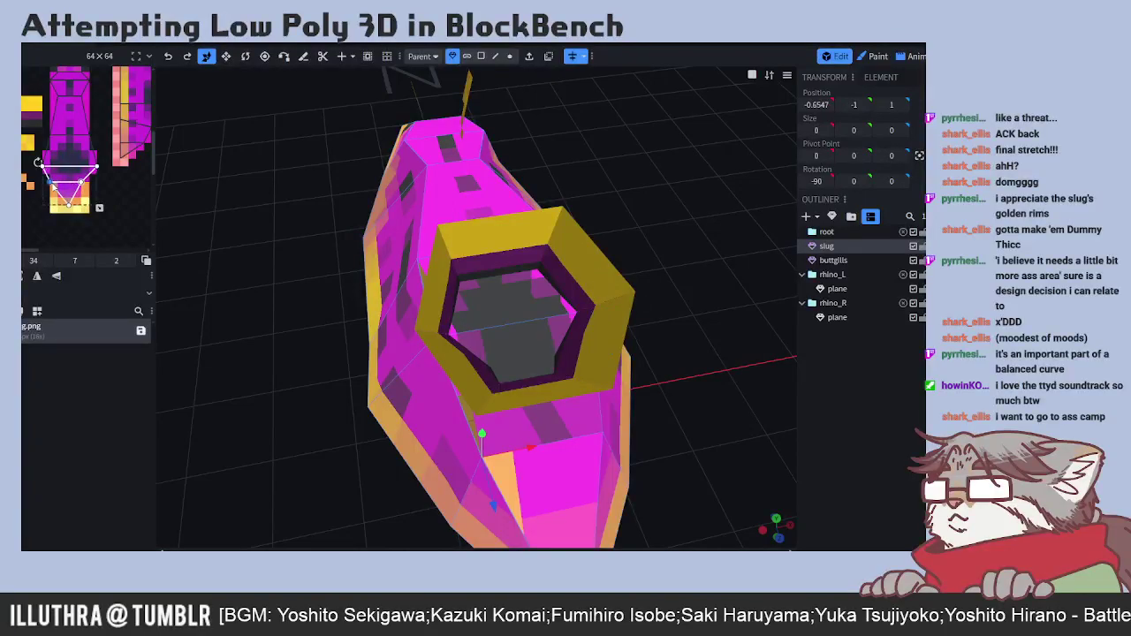
click(87, 181)
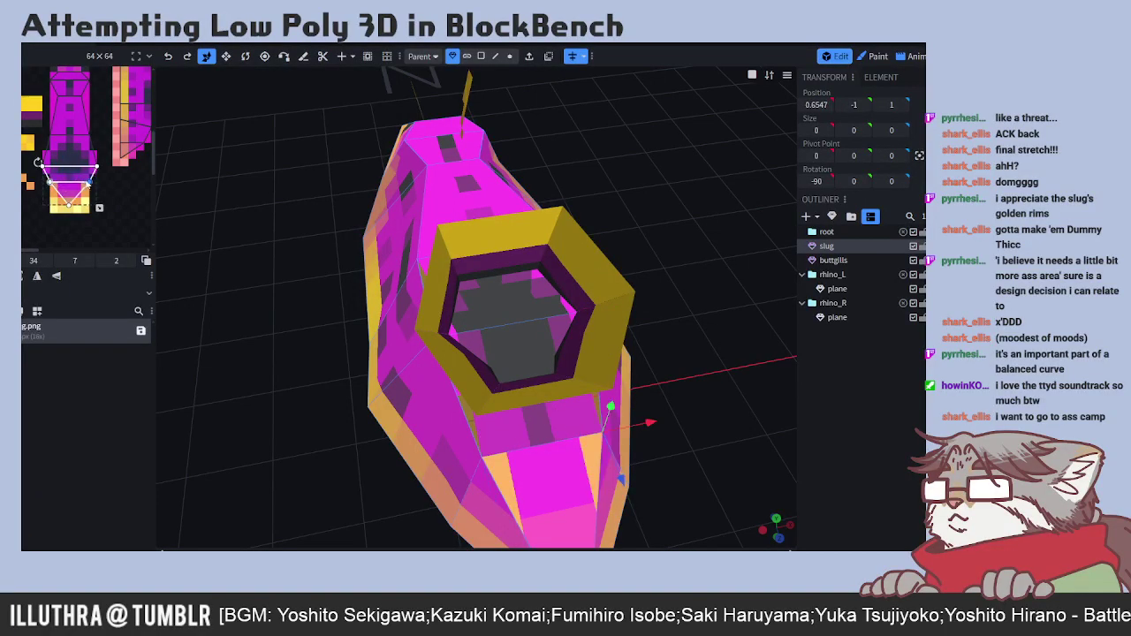
drag(288, 433, 329, 384)
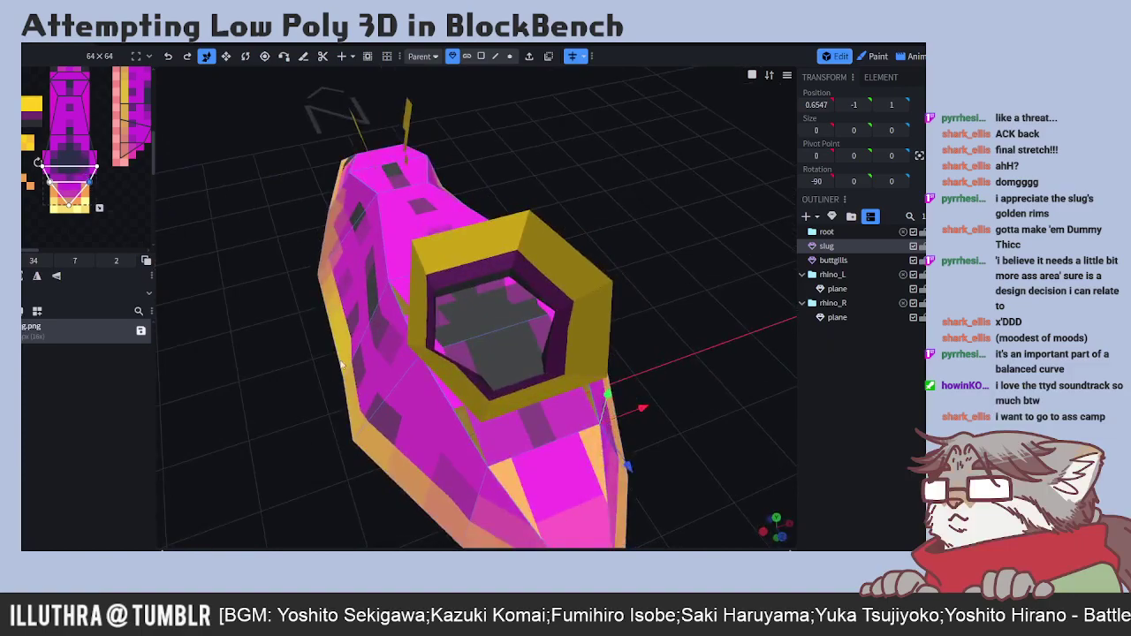
- Sample mid magenta #b628ac and repaint the centre of the row below the dark patch, making the row one colour
click(877, 56)
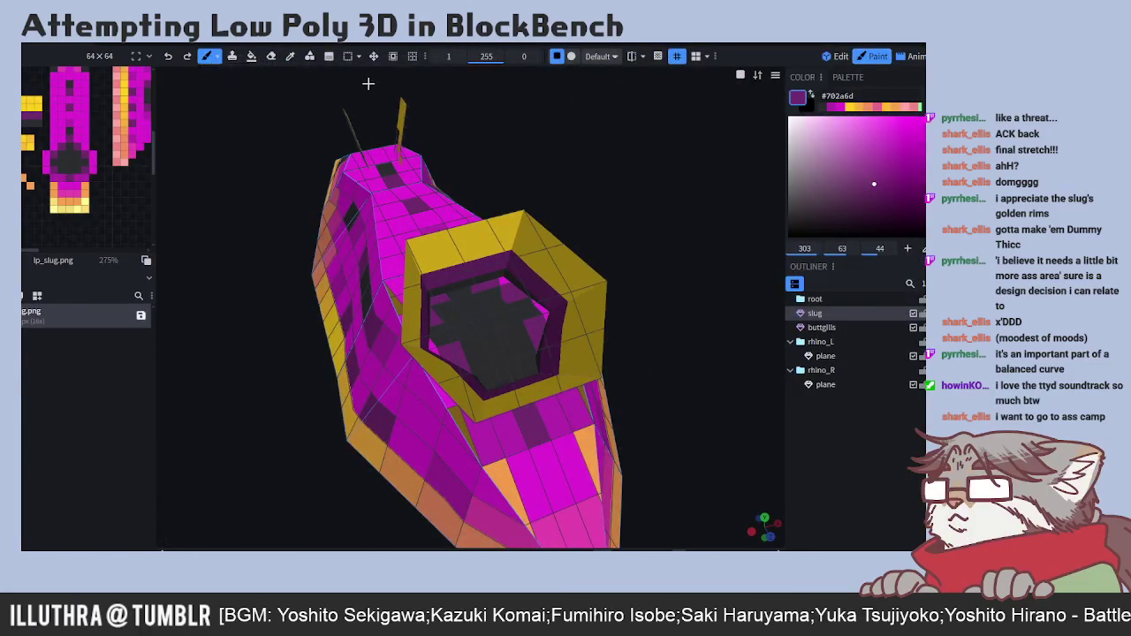
click(71, 177)
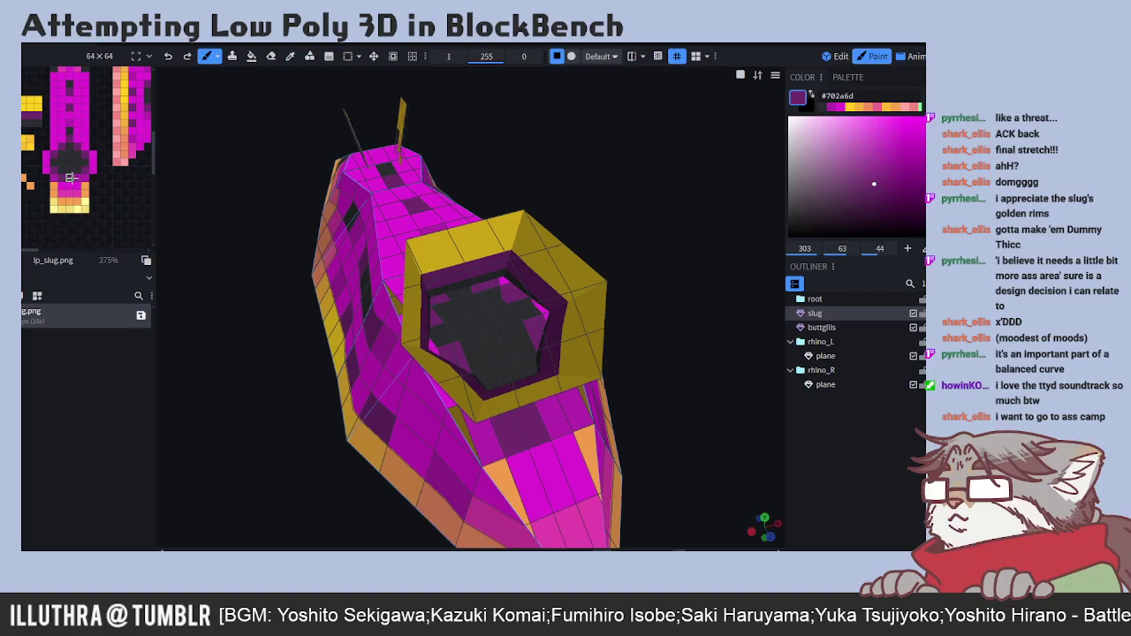
click(290, 55)
click(440, 349)
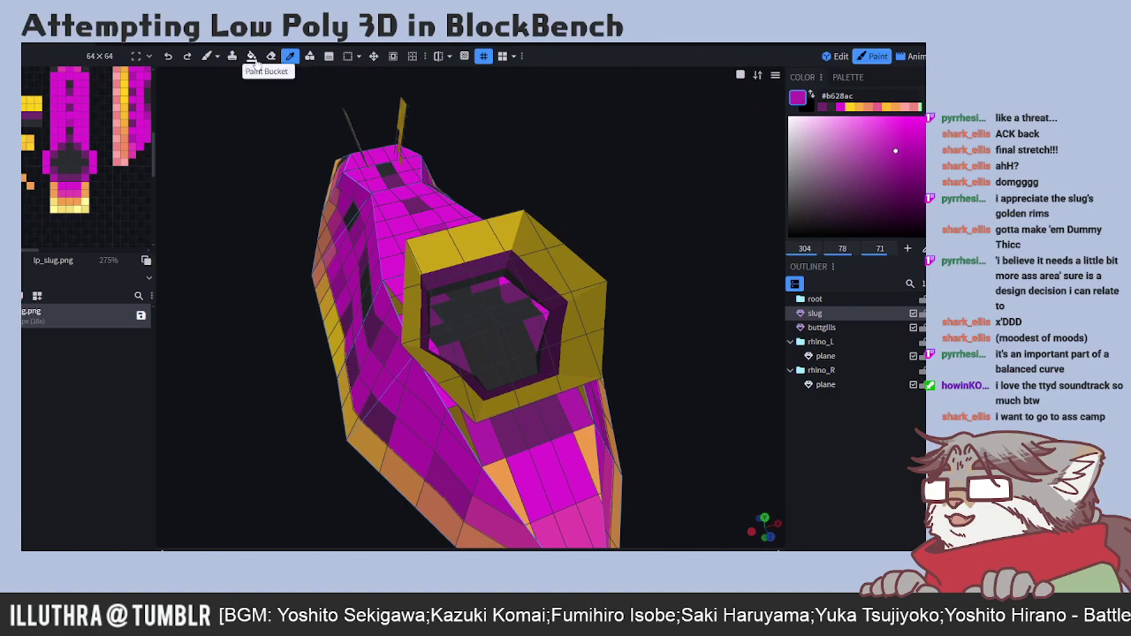
click(209, 56)
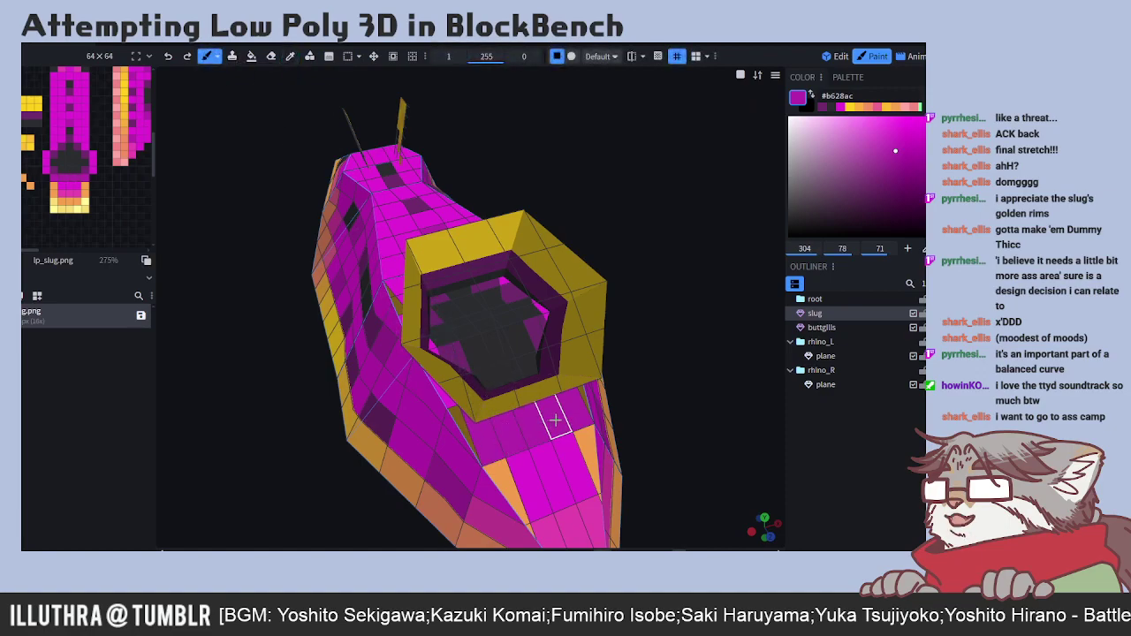
- Sample dark grey #2b2c2f and fill the dark patch's purple corners and the pixels along its upper edge
click(291, 56)
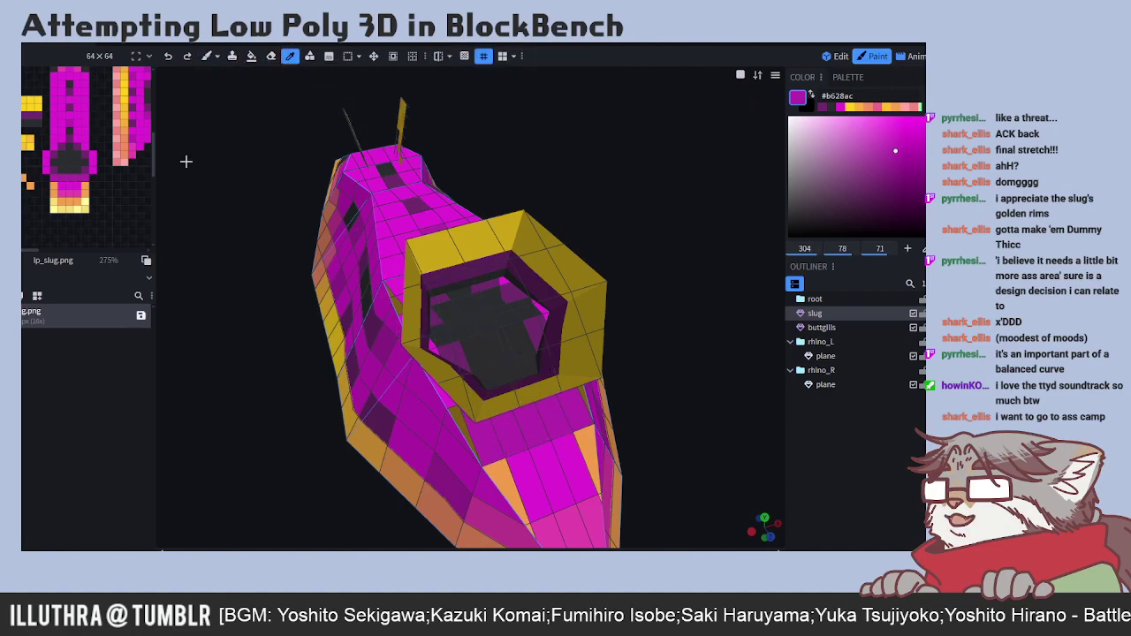
click(74, 168)
click(207, 55)
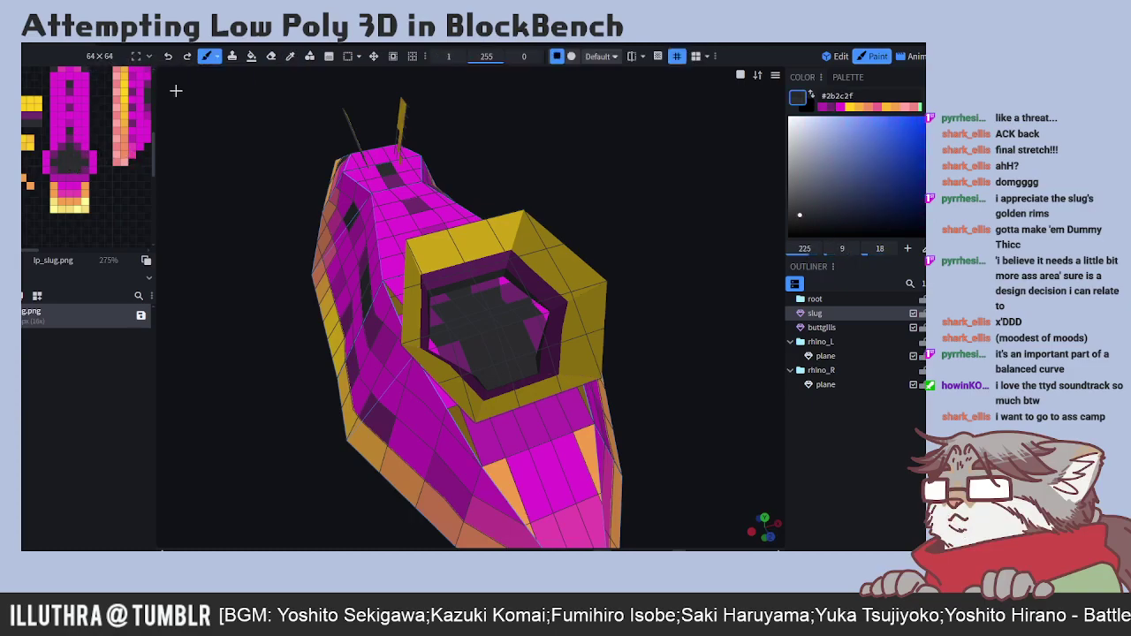
mouse_move(55, 168)
mouse_down()
mouse_move(85, 166)
mouse_move(49, 158)
mouse_move(61, 147)
mouse_up()
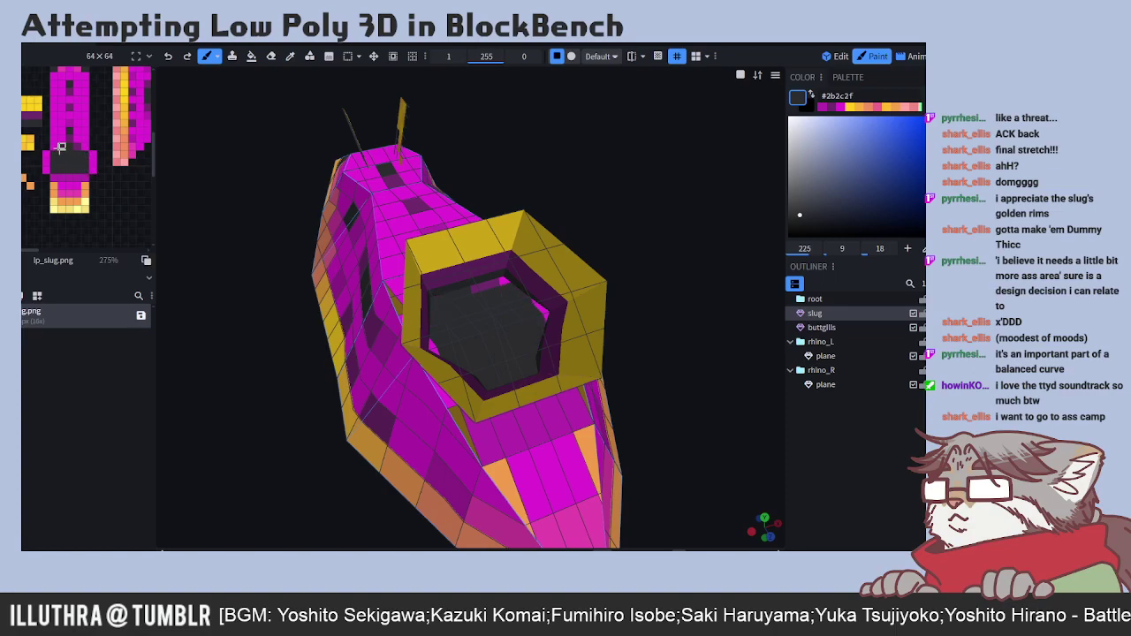
drag(222, 328, 215, 354)
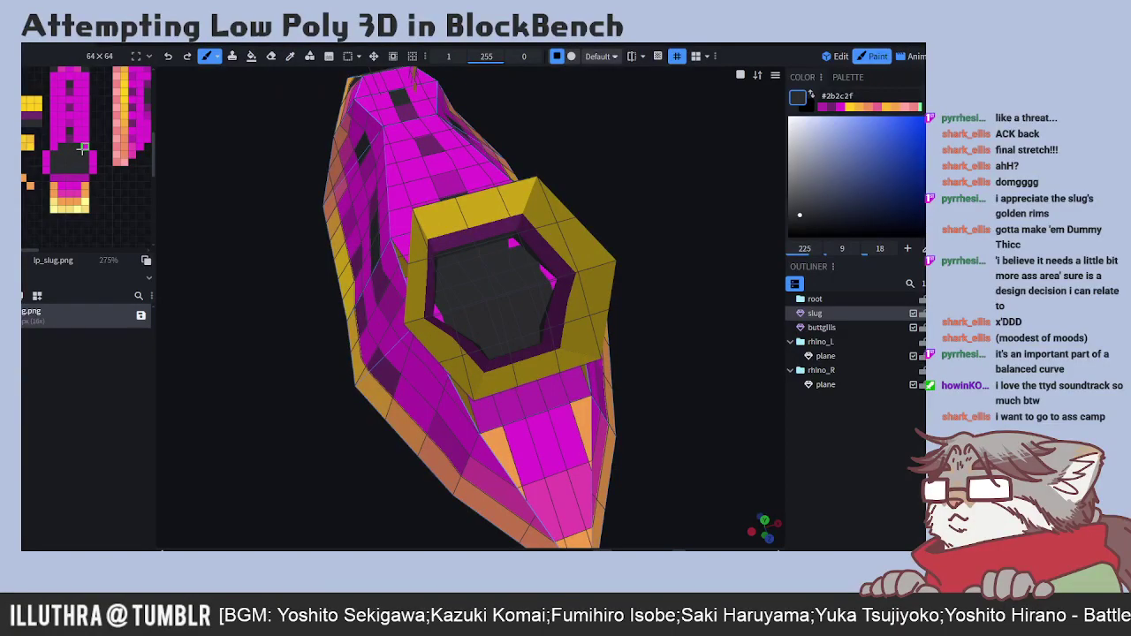
click(840, 56)
click(79, 159)
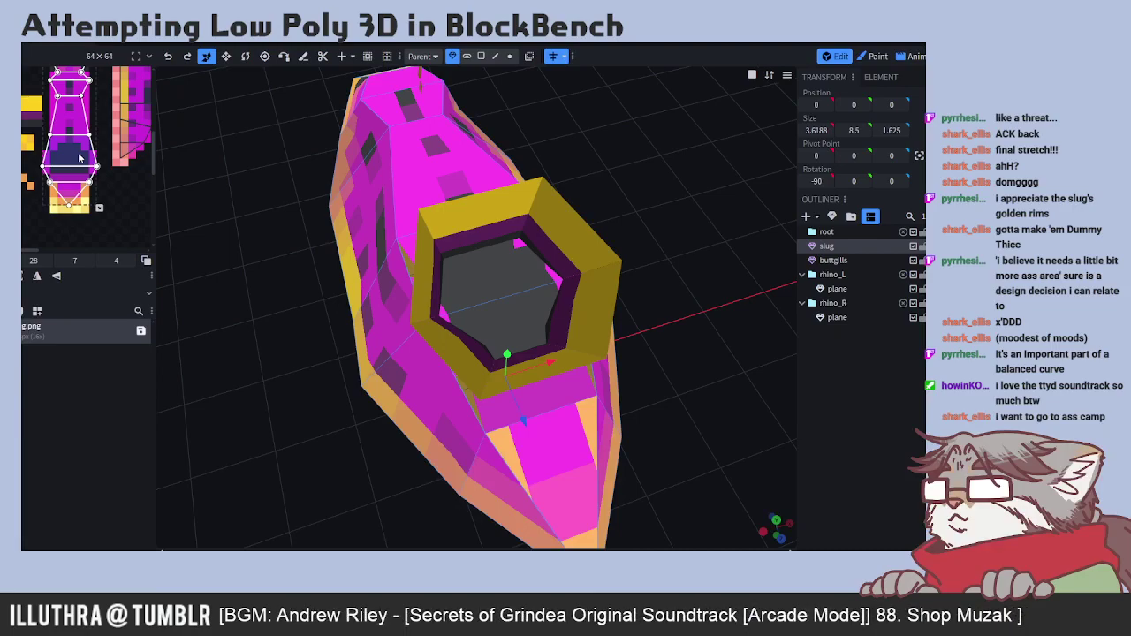
right_click(81, 160)
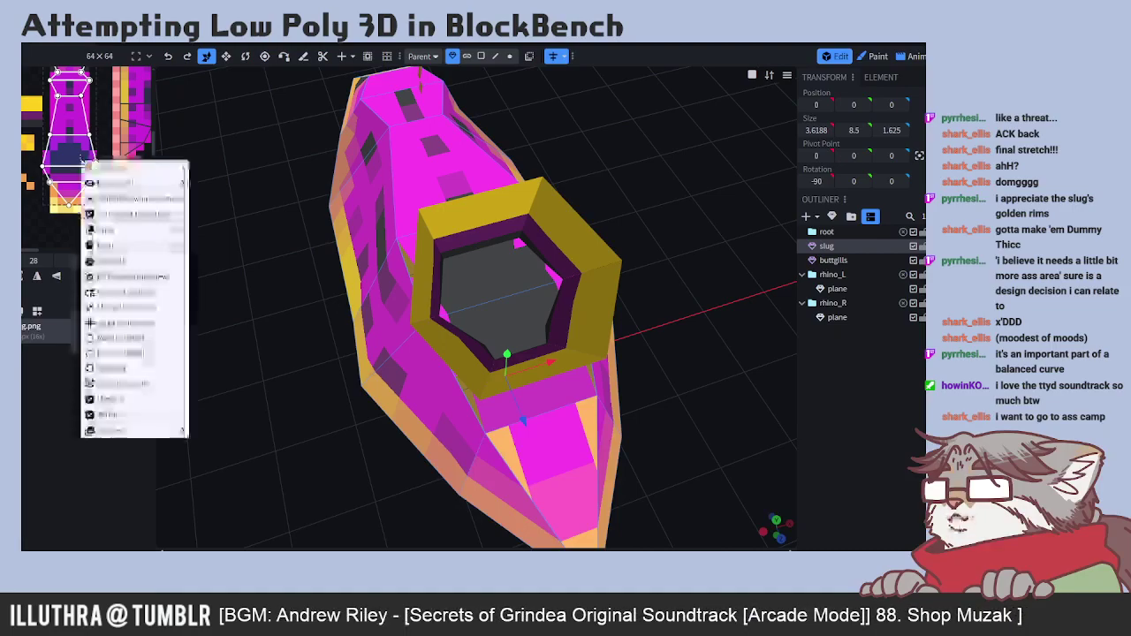
click(115, 329)
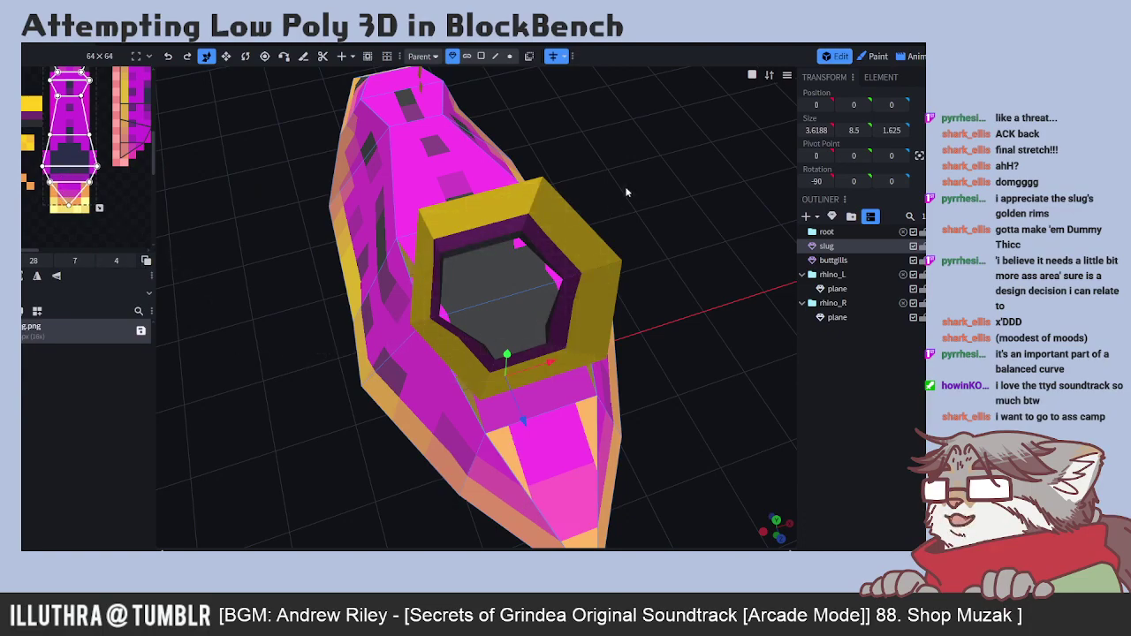
drag(626, 193, 599, 266)
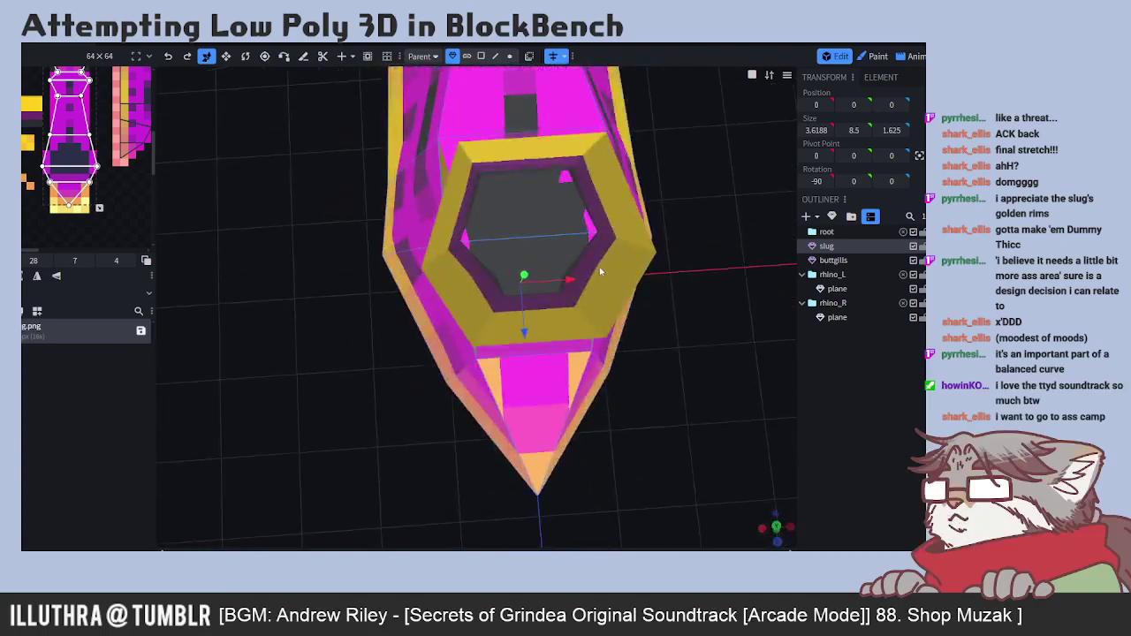
drag(716, 212, 622, 412)
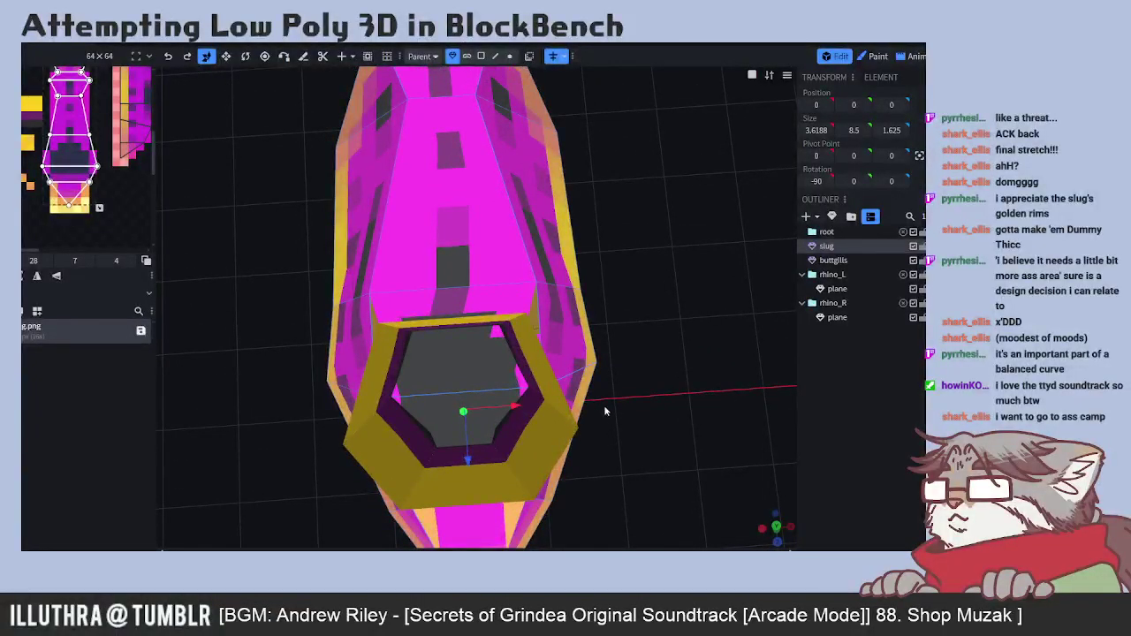
- Try repositioning the corners of the dark patch's UV face on both sides
click(72, 147)
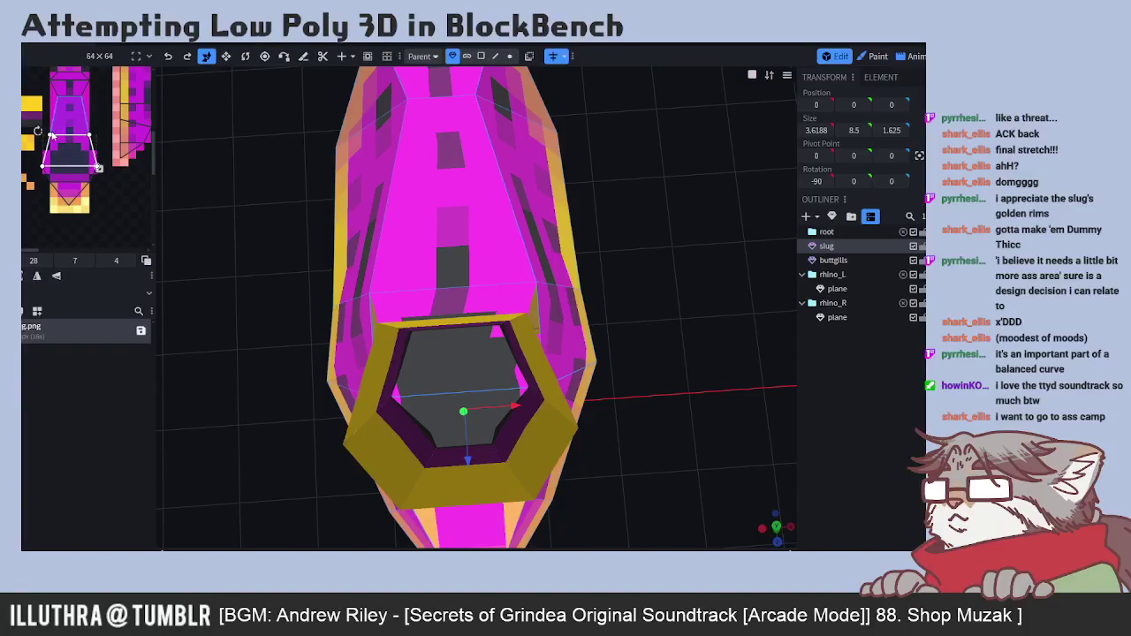
drag(50, 135, 49, 132)
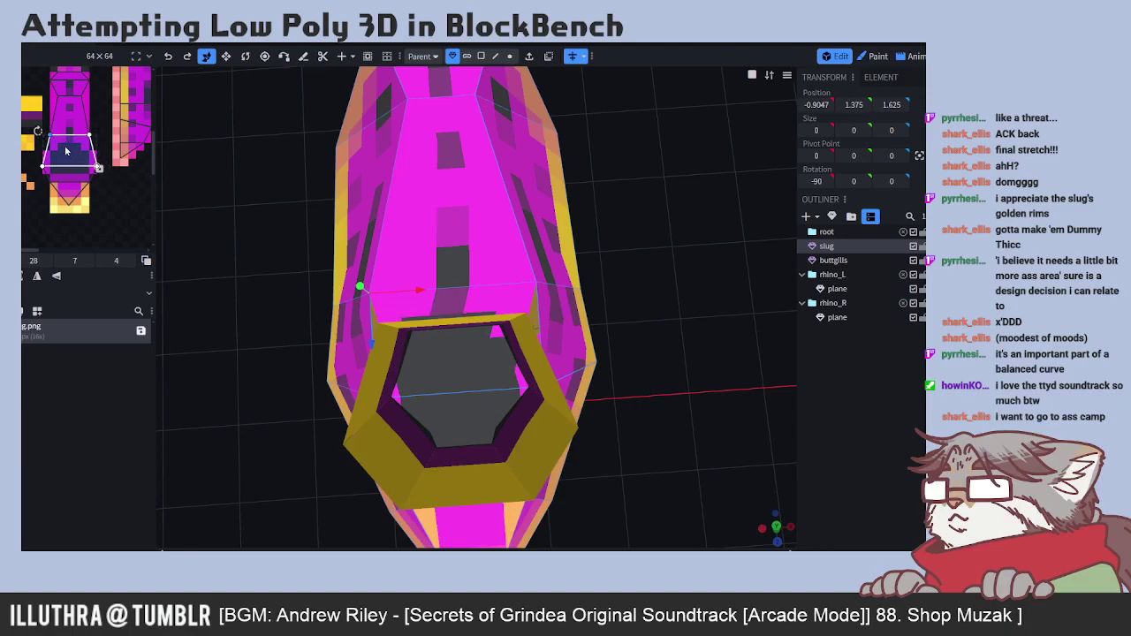
click(47, 166)
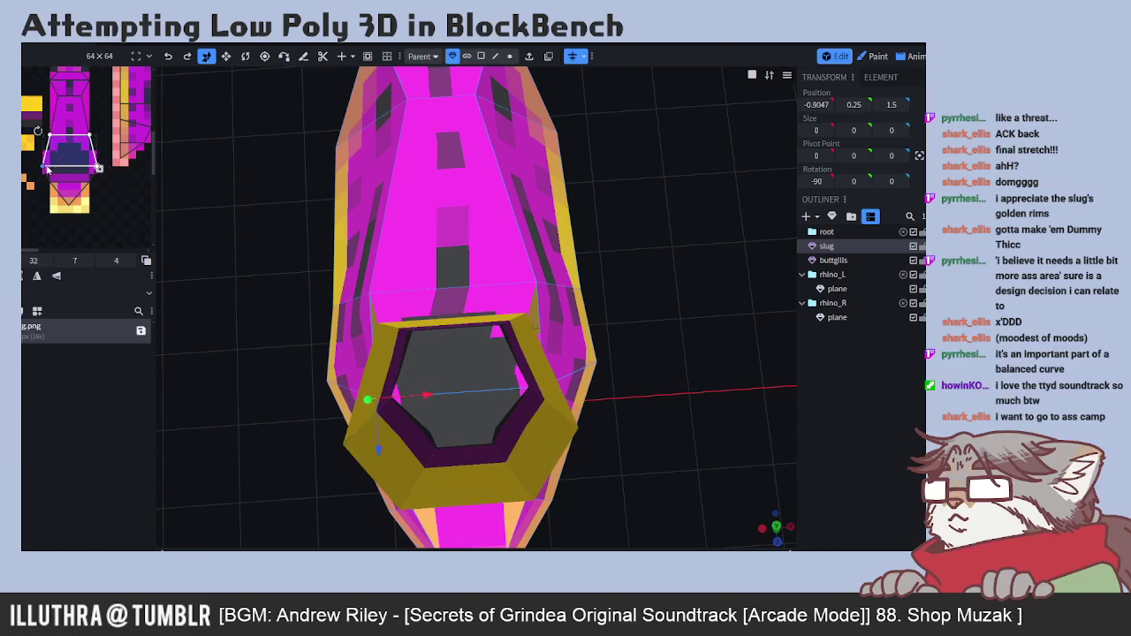
drag(44, 166, 45, 167)
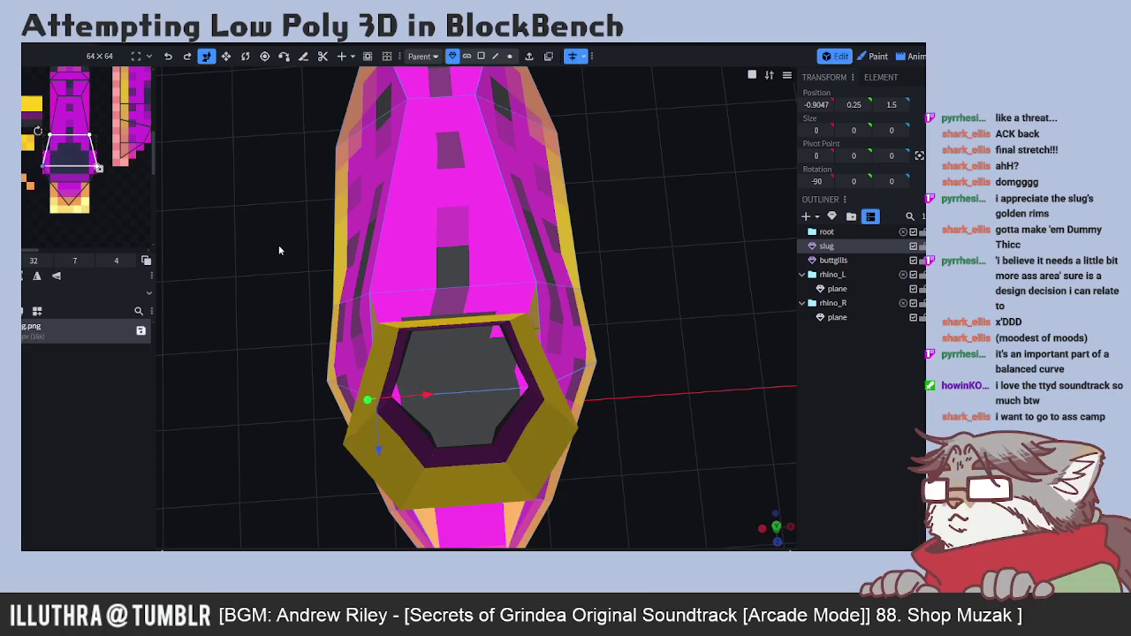
drag(250, 359, 675, 370)
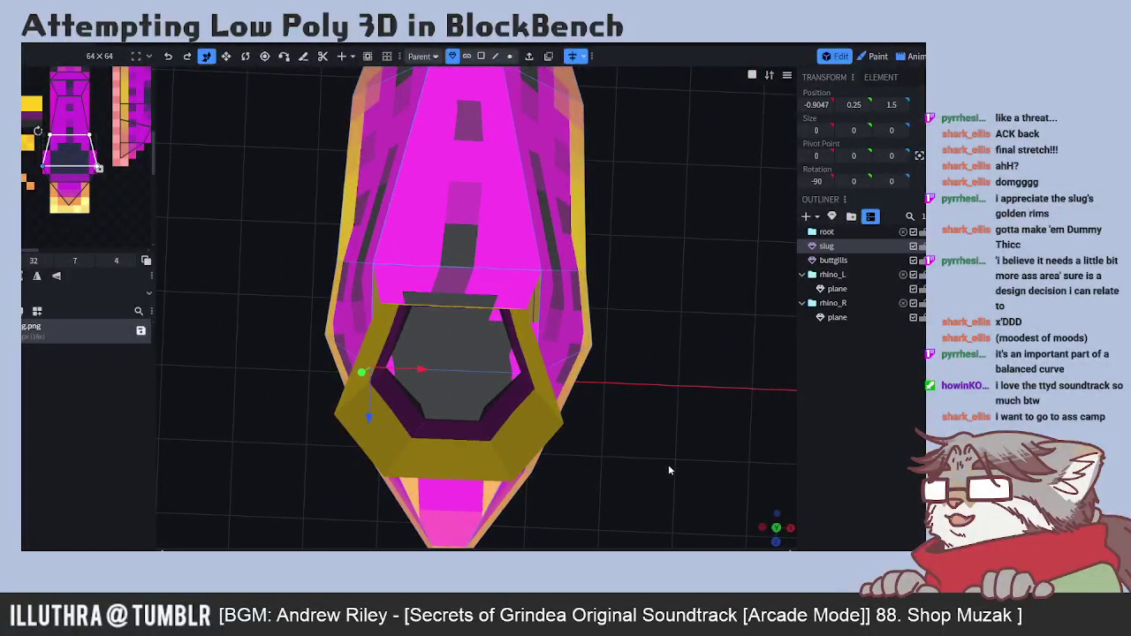
mouse_move(606, 433)
mouse_down()
mouse_move(610, 460)
mouse_move(537, 400)
mouse_move(591, 442)
mouse_up()
drag(46, 169, 50, 168)
click(94, 167)
drag(227, 397, 381, 444)
drag(89, 166, 97, 167)
- Select the whole top body strip's UVs and move the dark patch's flared corners inward on both sides, in line with the strip's edges
click(75, 174)
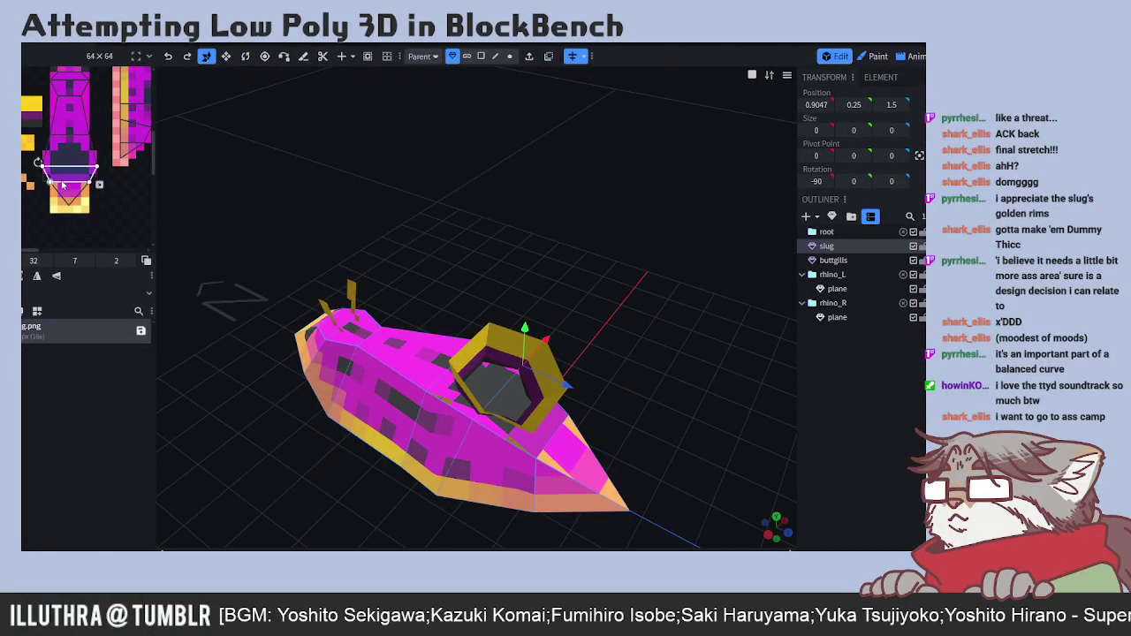
double_click(67, 189)
click(46, 167)
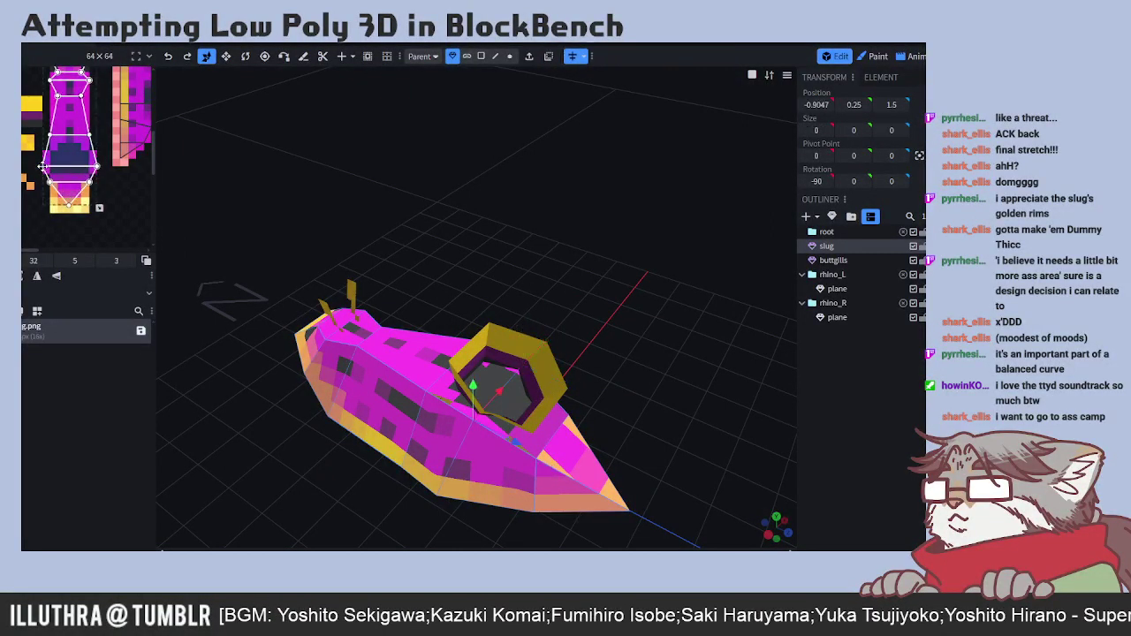
drag(49, 167, 46, 164)
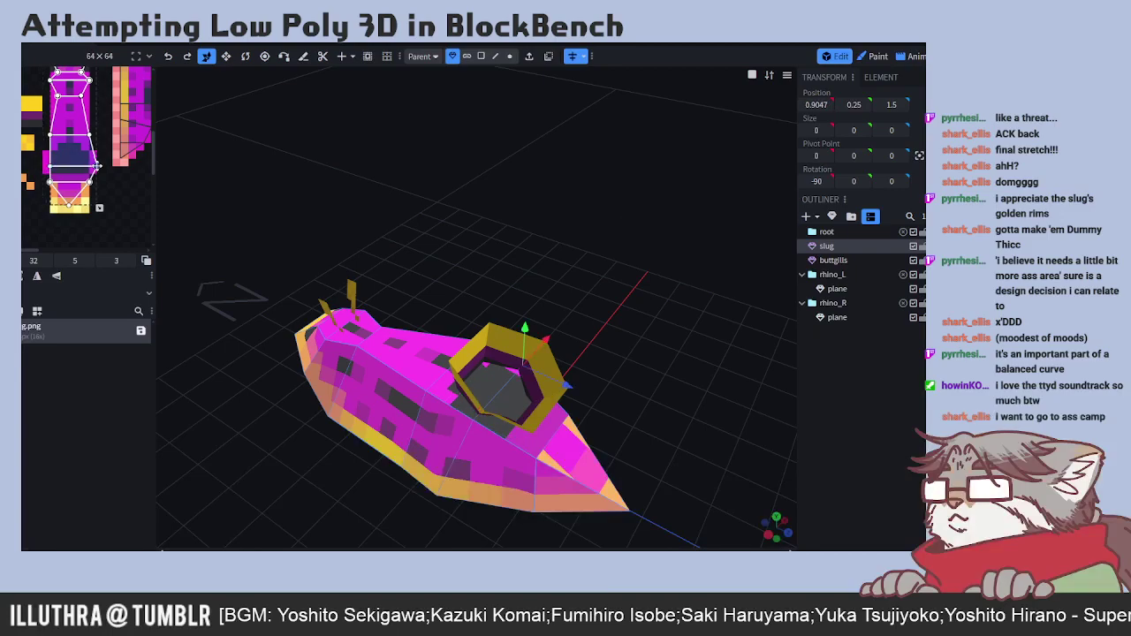
drag(389, 221, 507, 233)
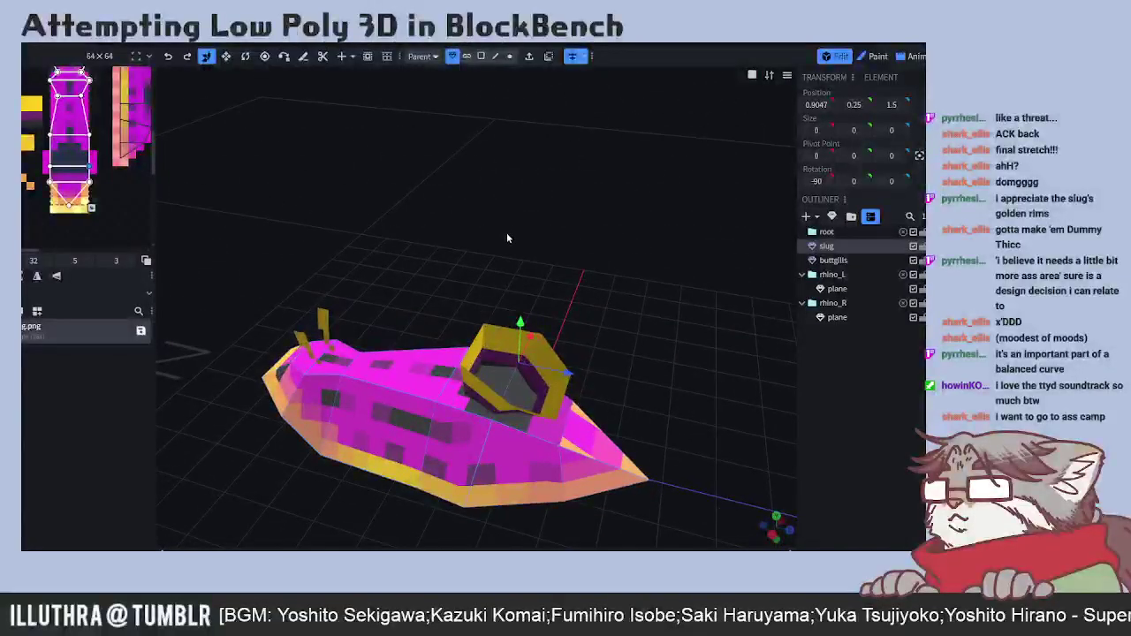
key(ctrl+z)
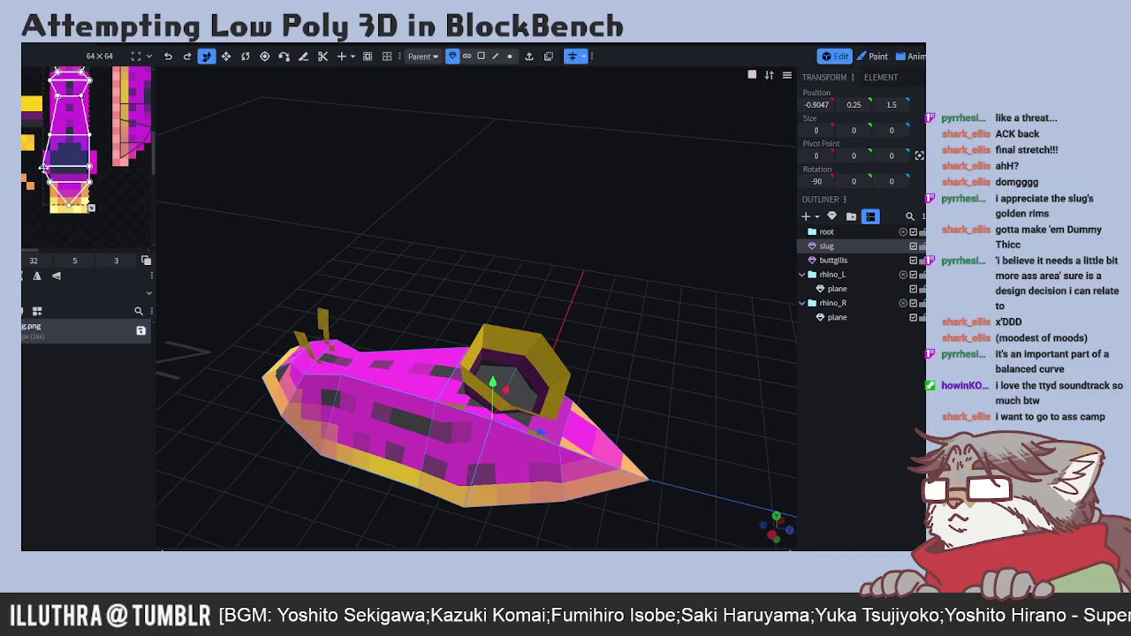
key(ctrl+y)
drag(380, 209, 413, 344)
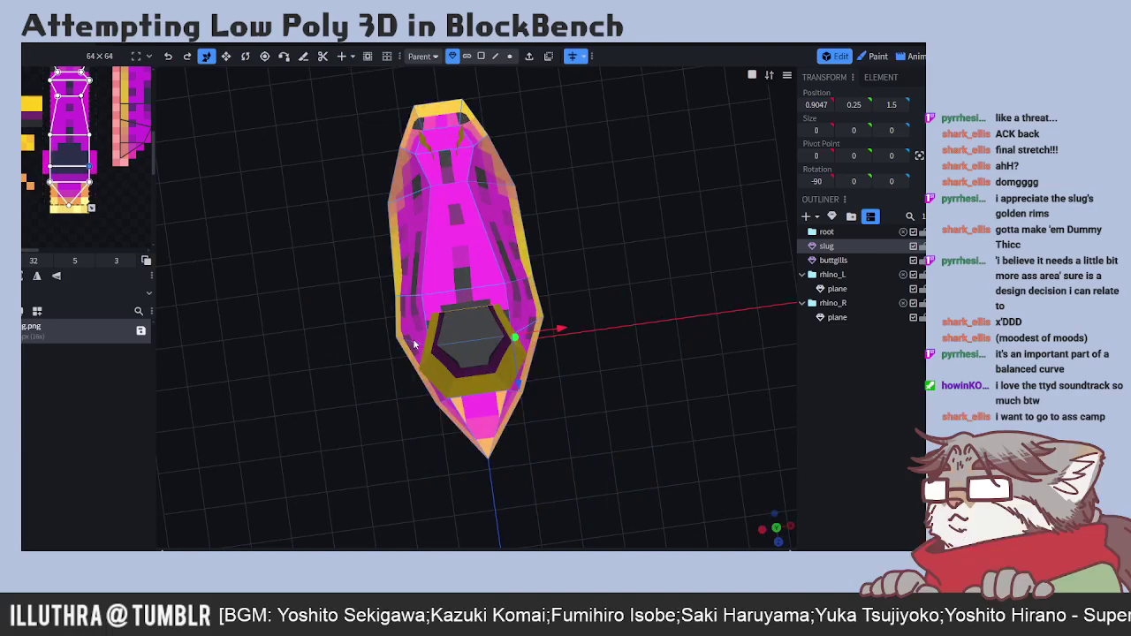
drag(337, 369, 430, 255)
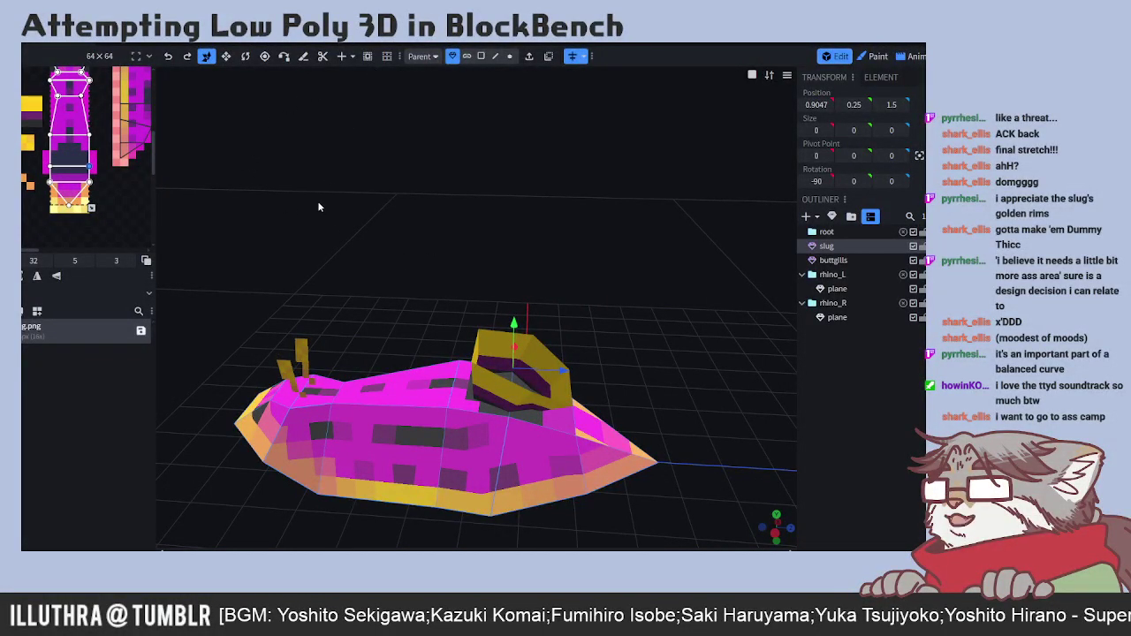
- Save the texture and open it in the external image editor
key(ctrl+s)
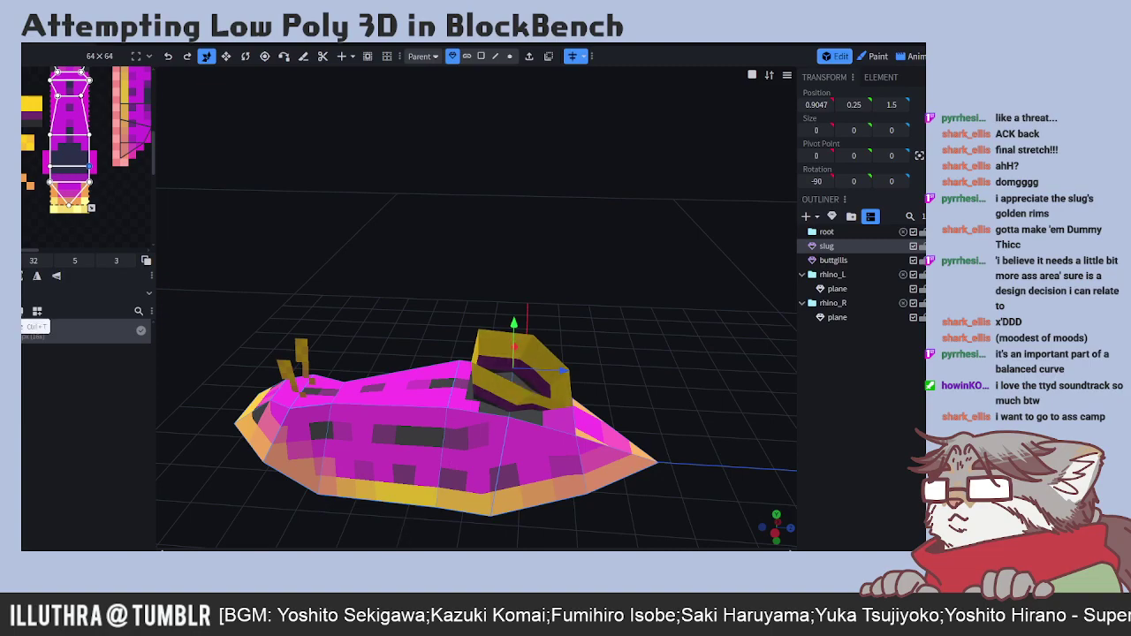
right_click(50, 327)
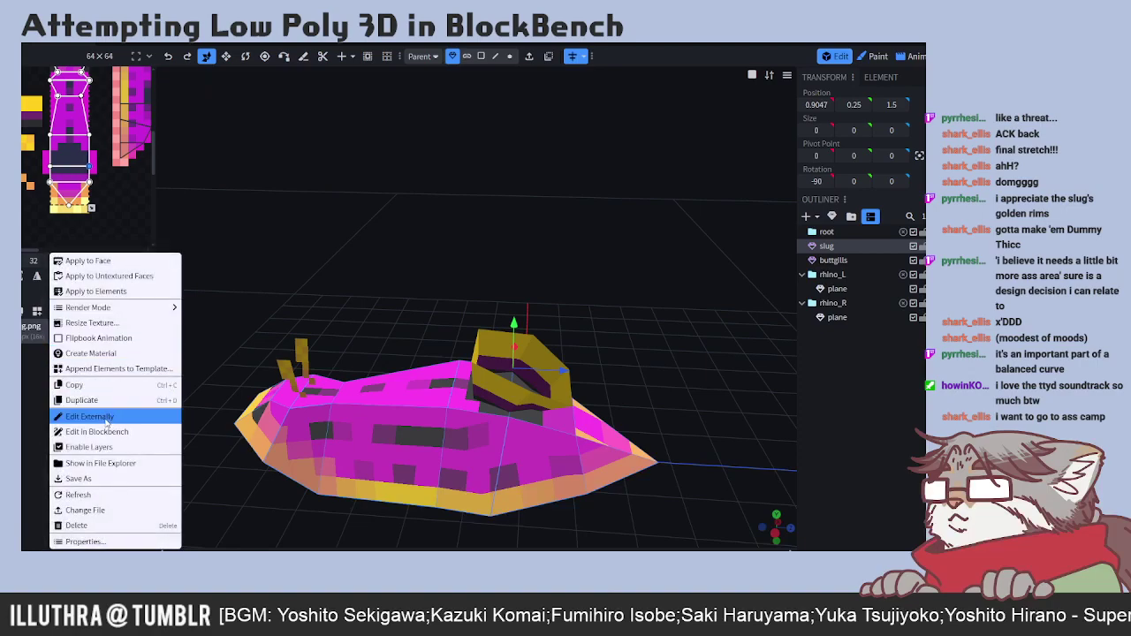
click(104, 419)
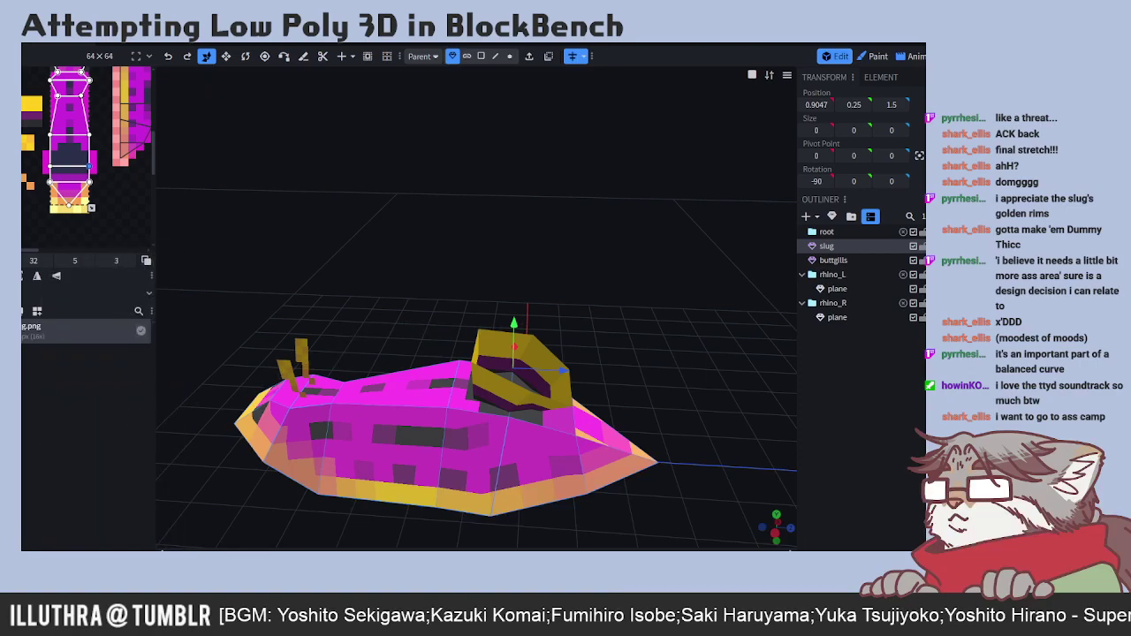
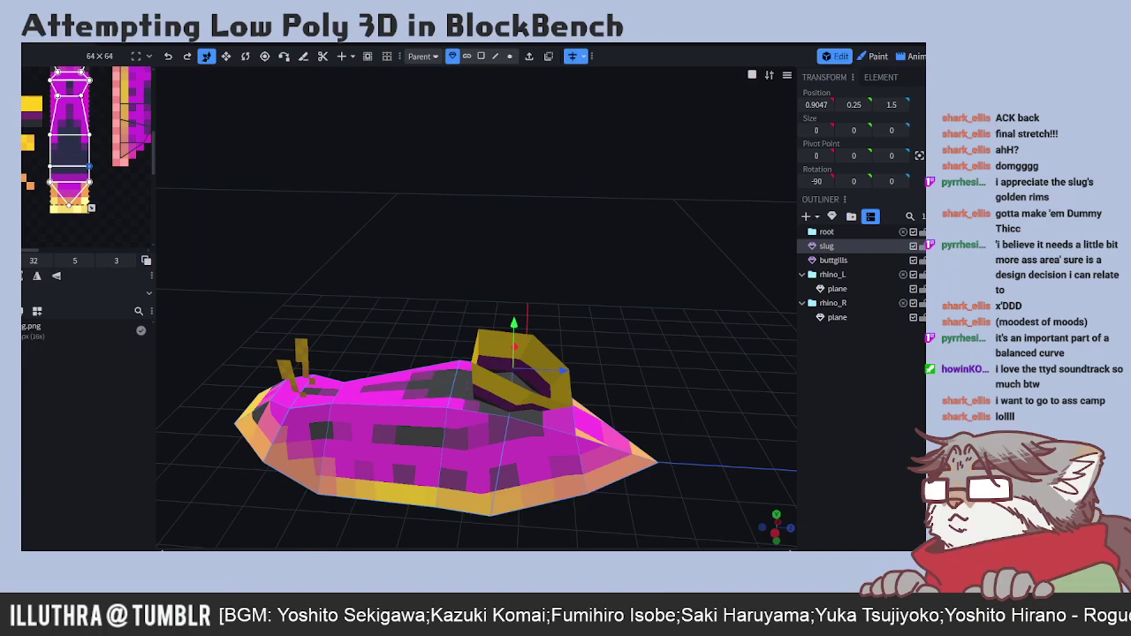
- Examine the repainted checkered transition on the slug's back and the dark patch beneath the gill ring from the side and above
mouse_move(407, 310)
mouse_down()
mouse_move(447, 305)
mouse_move(358, 245)
mouse_move(328, 239)
mouse_move(394, 280)
mouse_move(434, 289)
mouse_move(374, 308)
mouse_move(398, 318)
mouse_move(415, 292)
mouse_move(424, 296)
mouse_move(393, 311)
mouse_up()
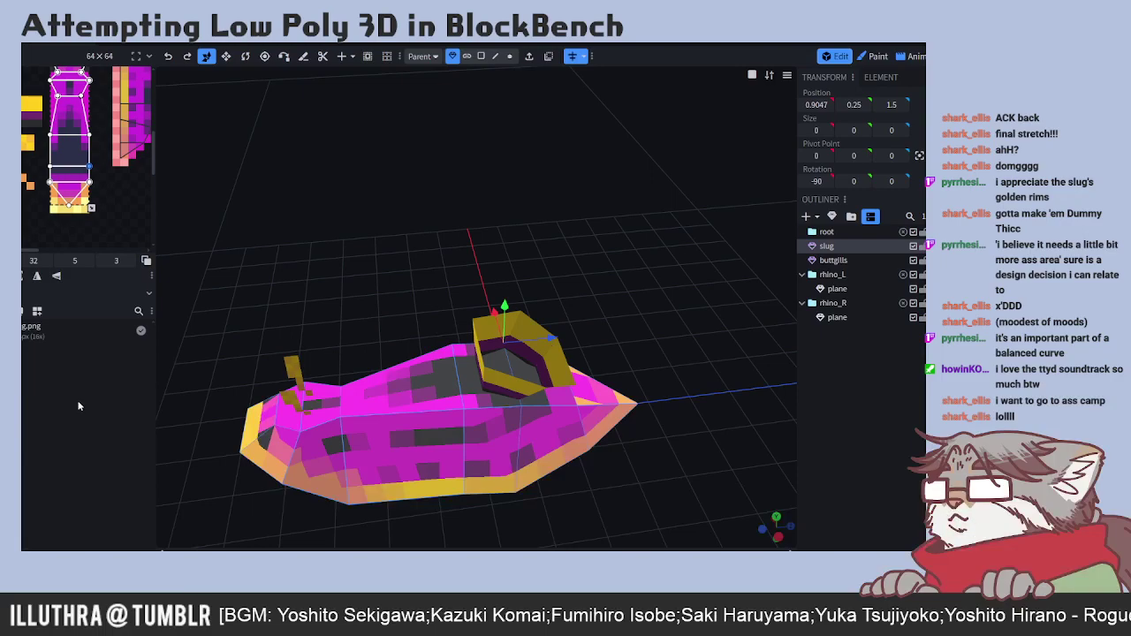
drag(201, 328, 168, 372)
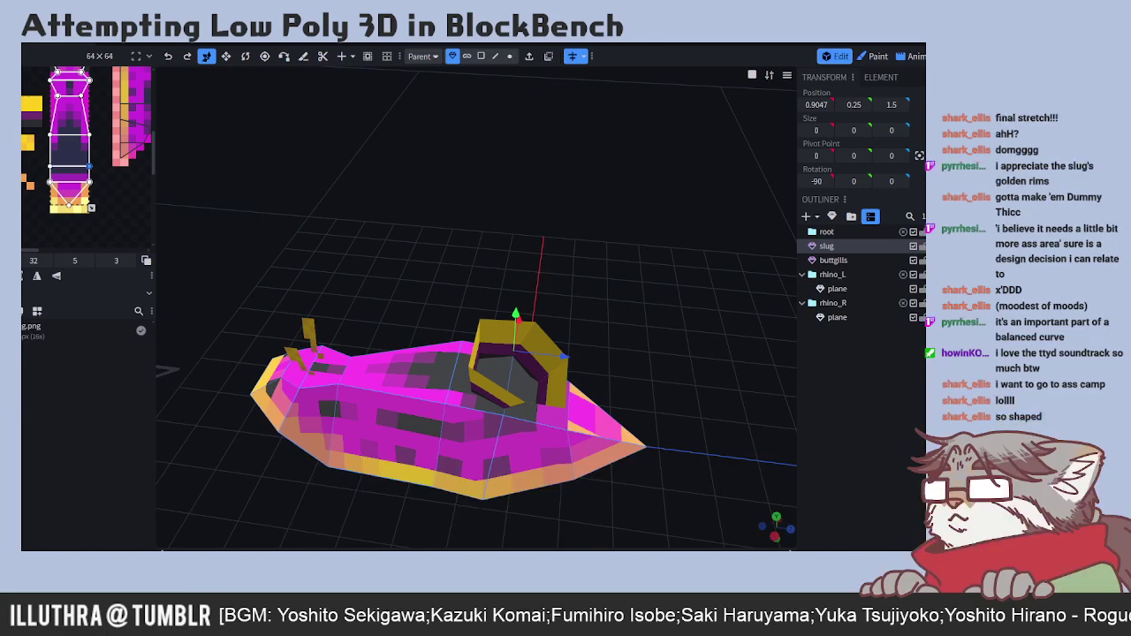
mouse_move(189, 419)
mouse_down()
mouse_move(244, 380)
mouse_move(472, 373)
mouse_move(460, 398)
mouse_move(304, 400)
mouse_move(215, 417)
mouse_move(197, 393)
mouse_move(187, 405)
mouse_up()
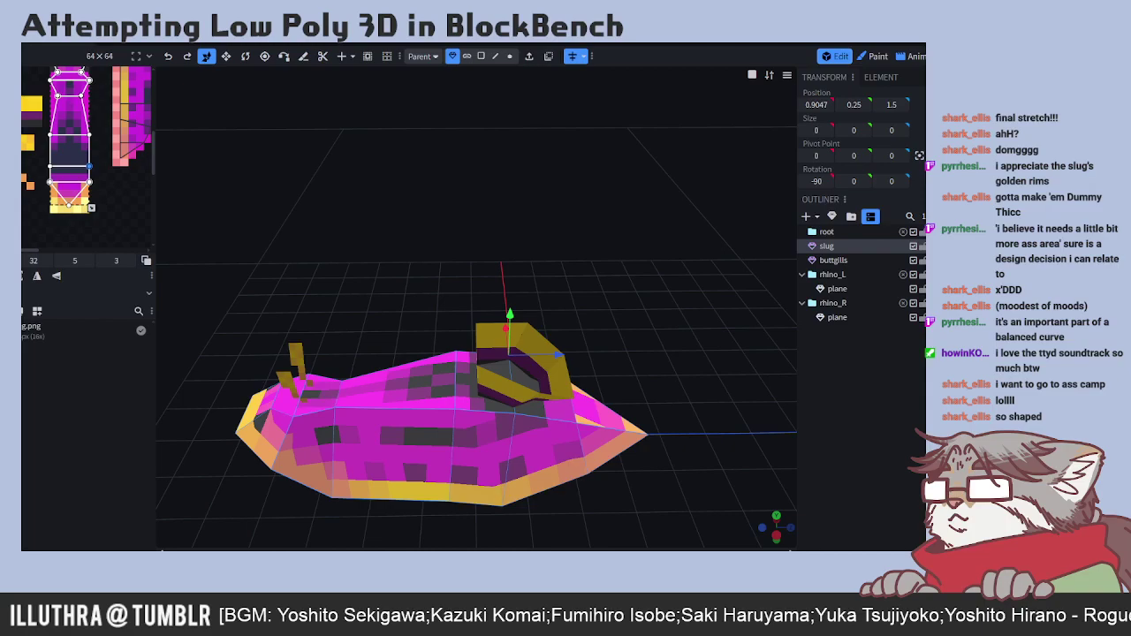
drag(155, 386, 126, 385)
drag(236, 282, 267, 310)
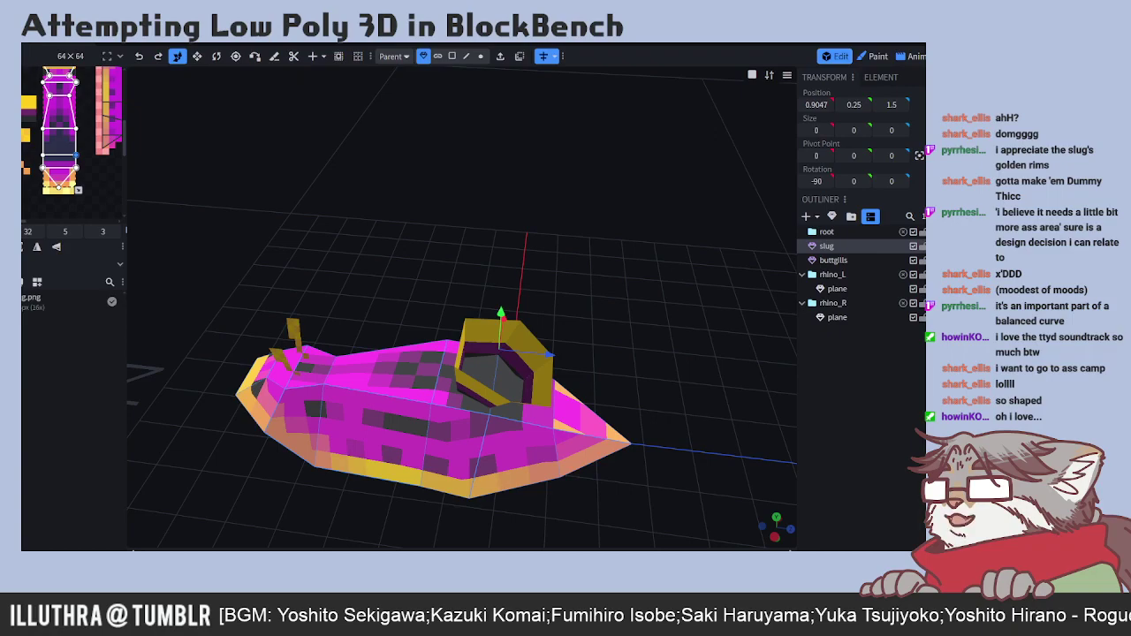
drag(354, 293, 386, 262)
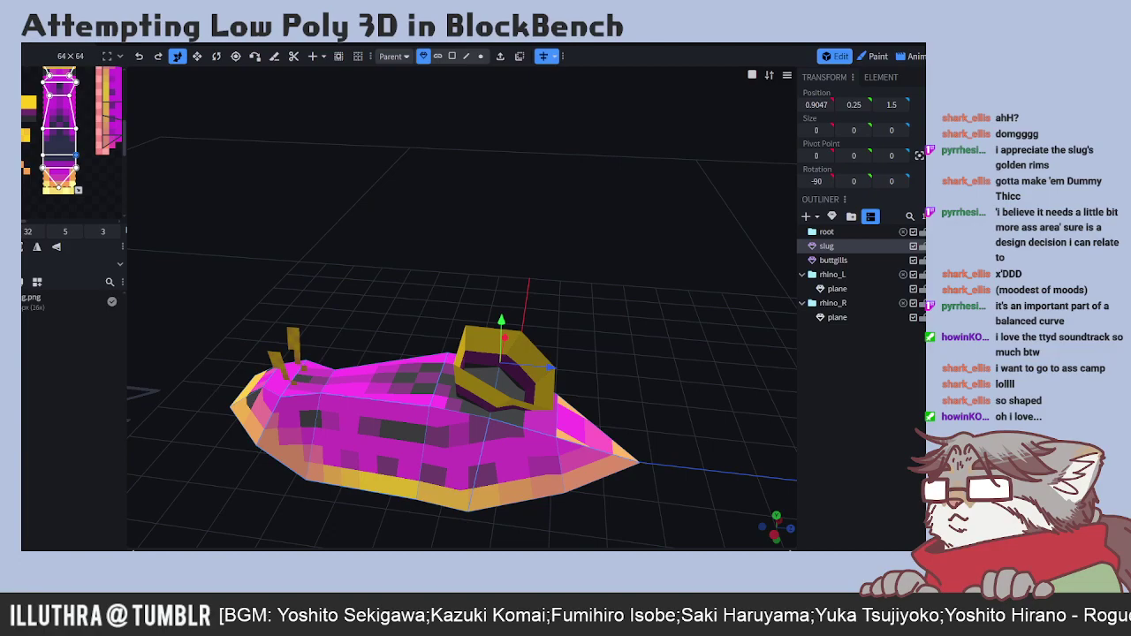
drag(389, 285, 372, 305)
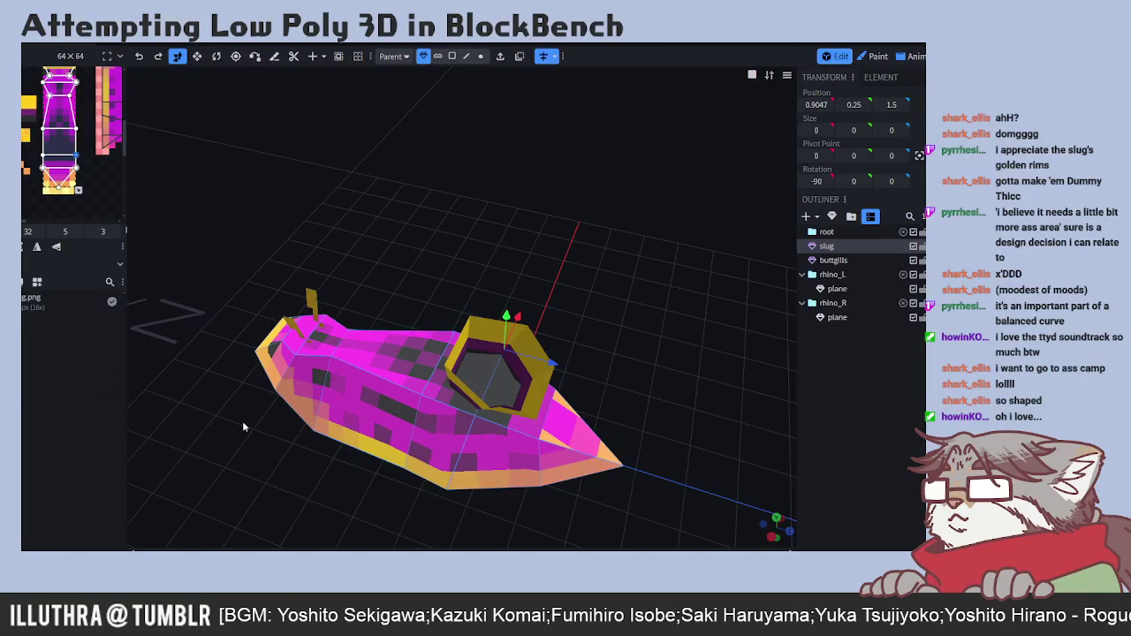
drag(247, 442, 239, 435)
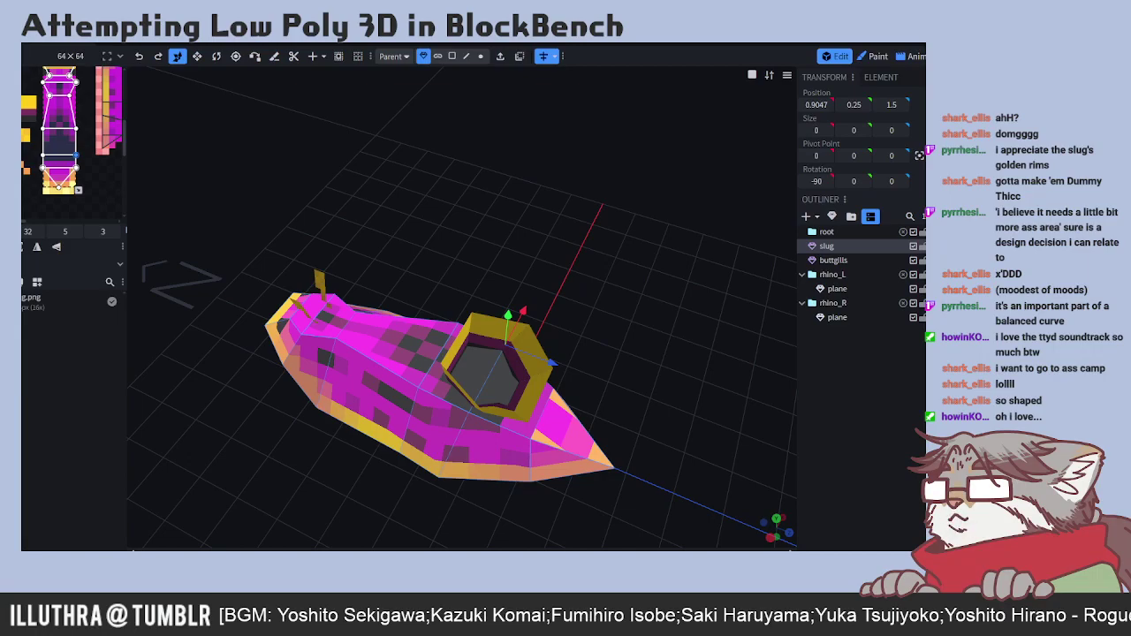
drag(304, 450, 347, 446)
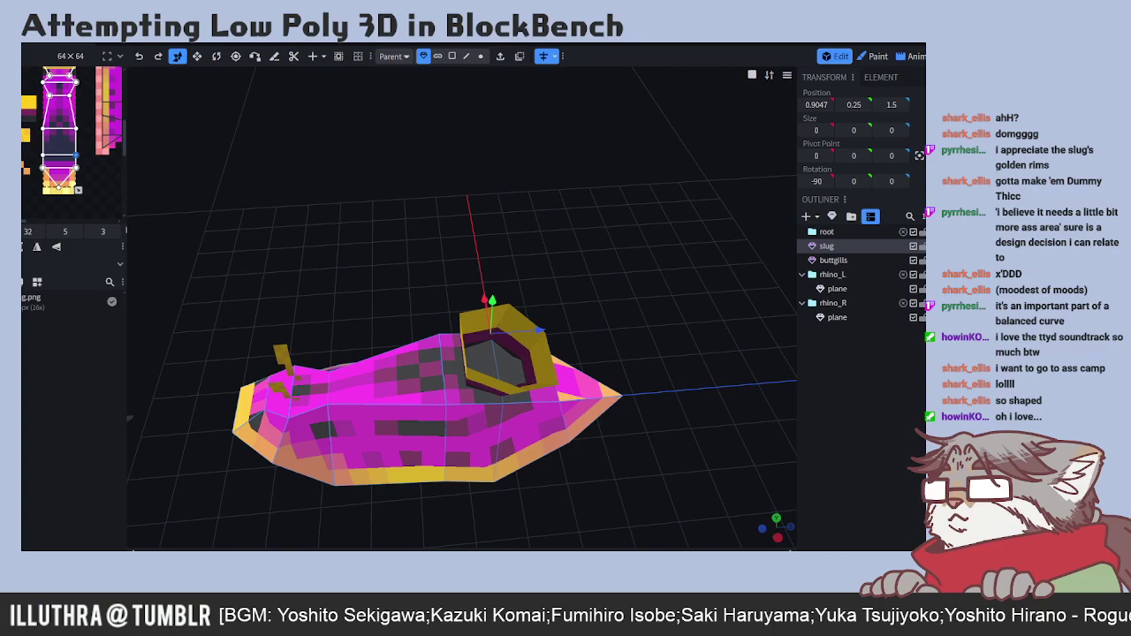
drag(449, 511, 415, 487)
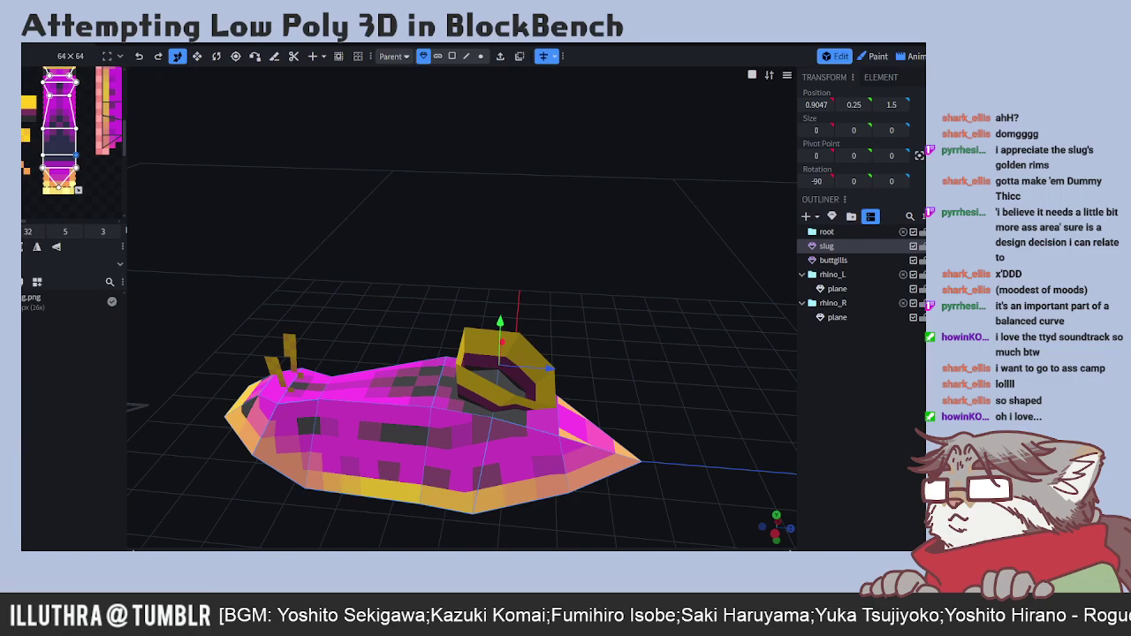
drag(210, 456, 231, 461)
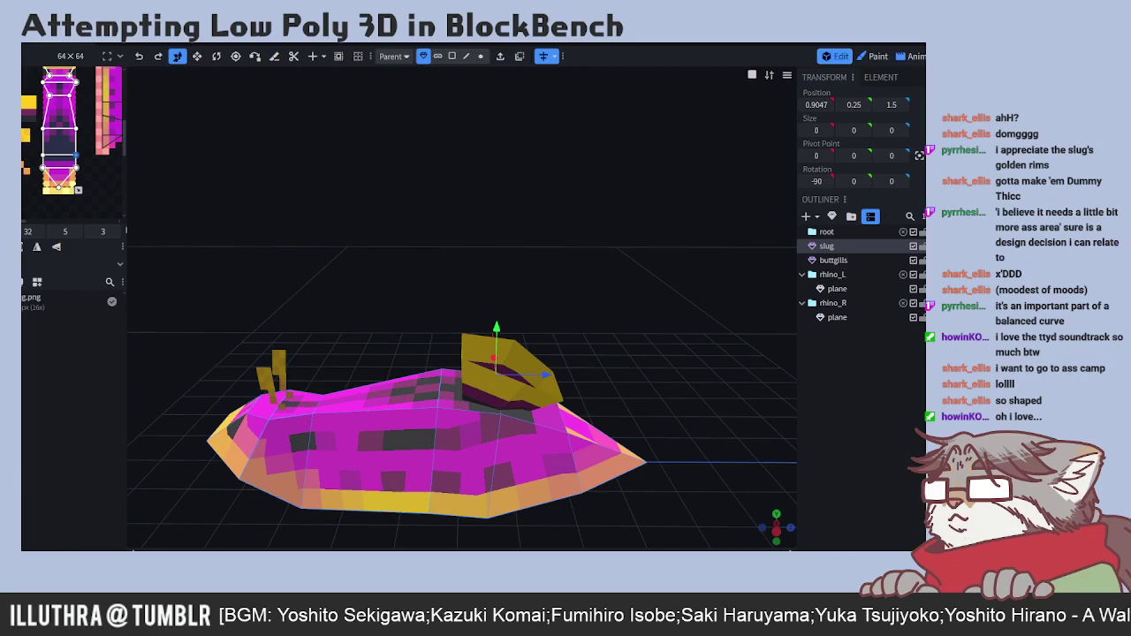
- Compare the changing dark colours of the spots and the patch beneath the gill ring from several side and upper angles
drag(438, 295, 521, 268)
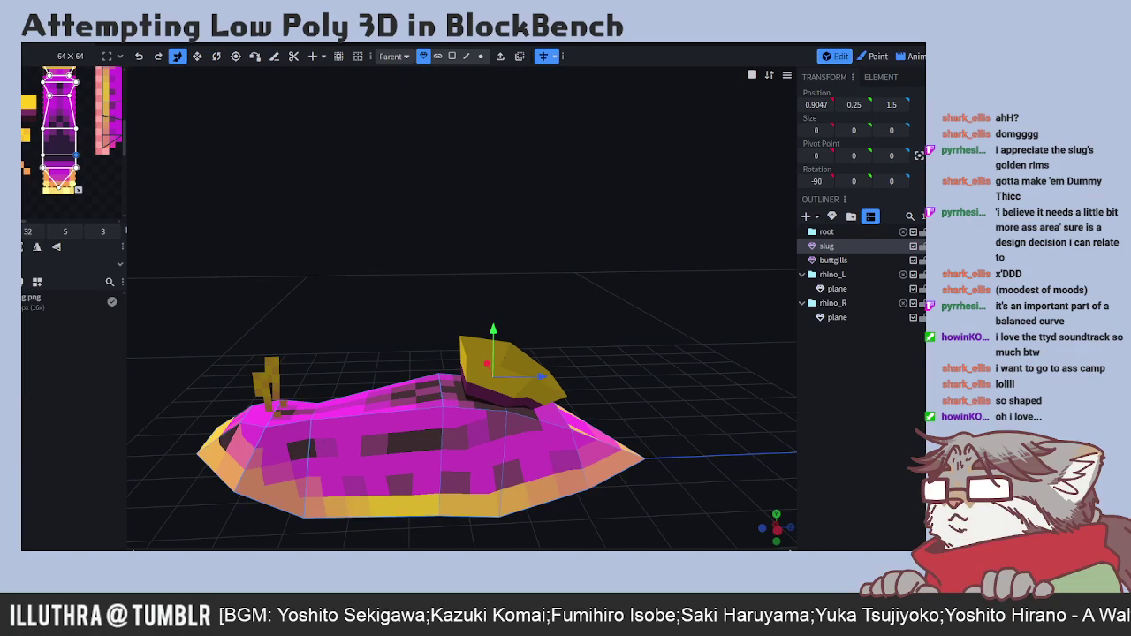
drag(511, 240, 481, 264)
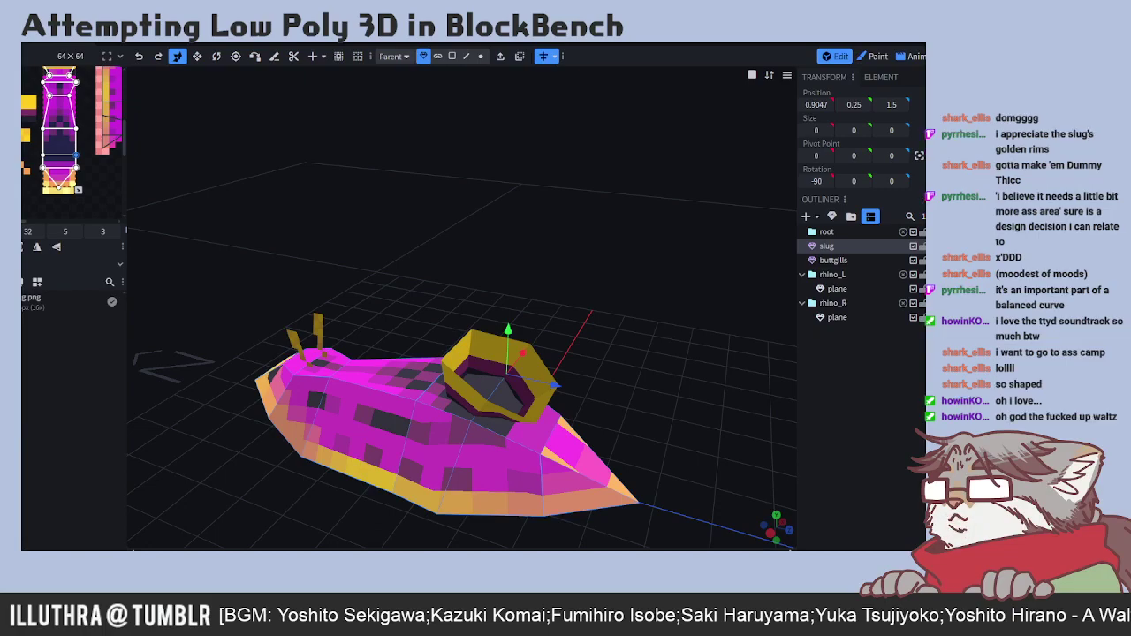
drag(176, 416, 206, 440)
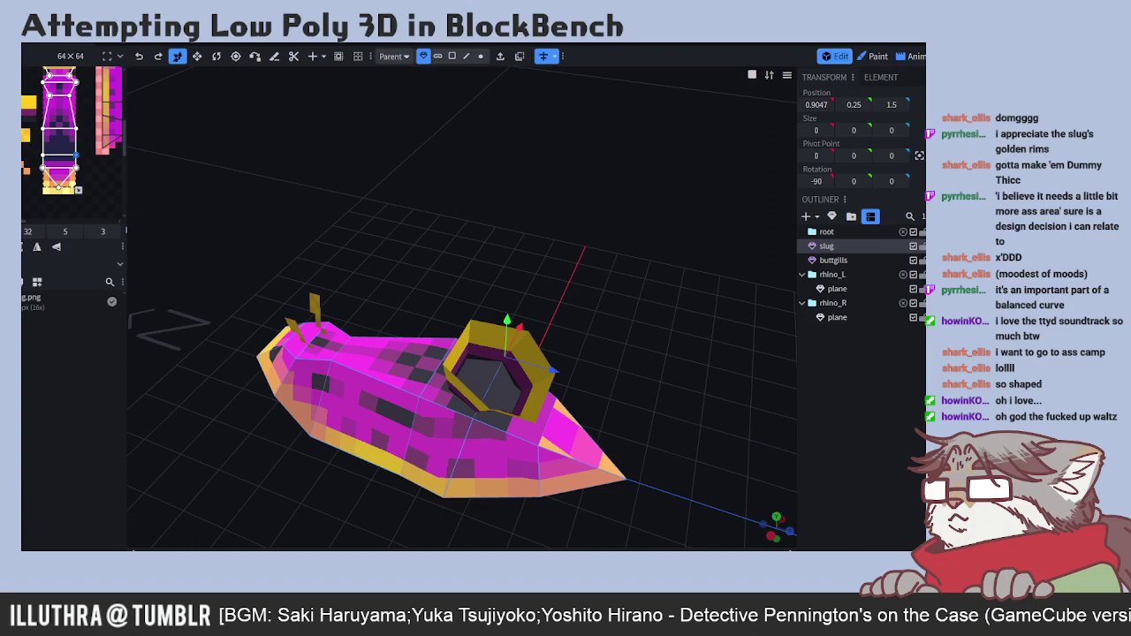
drag(180, 439, 228, 391)
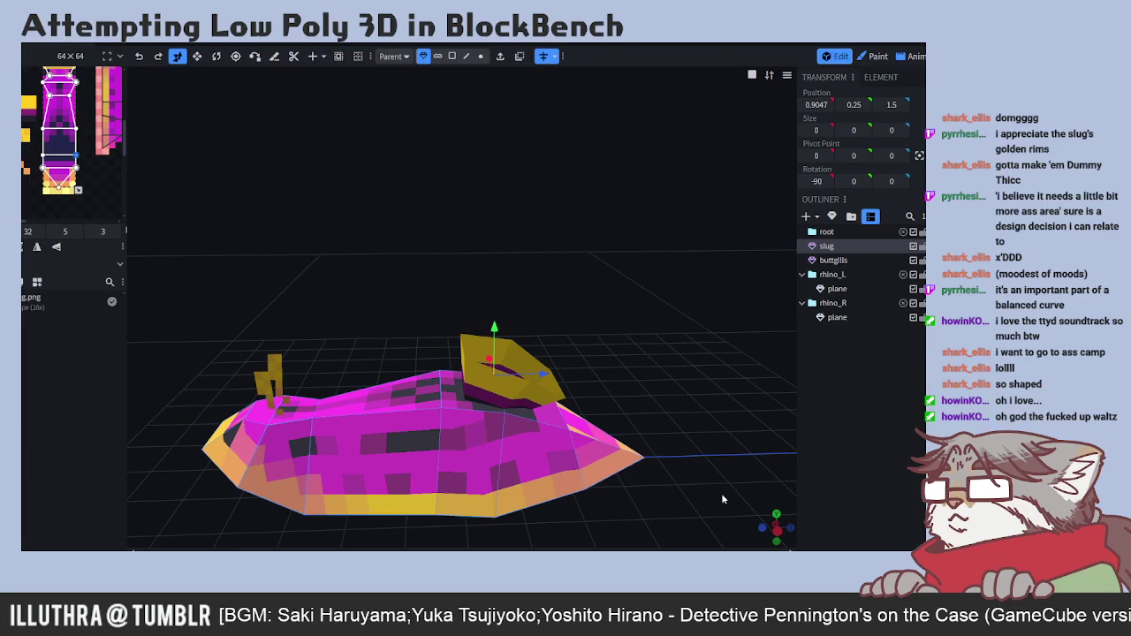
drag(669, 424, 652, 464)
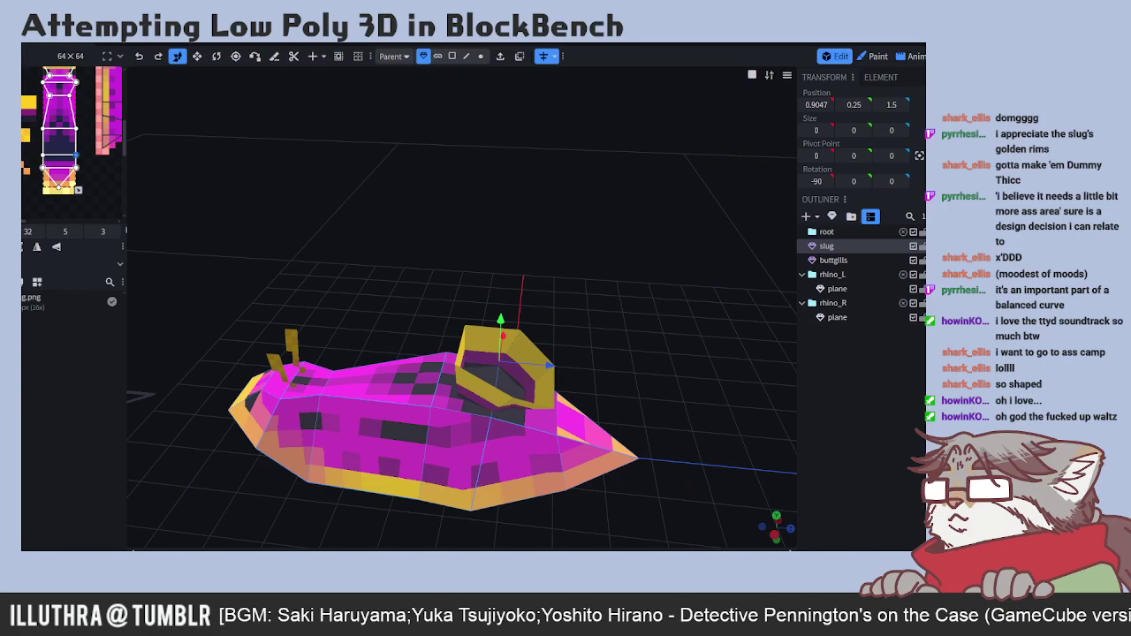
mouse_move(215, 466)
mouse_down()
mouse_move(439, 468)
mouse_move(305, 478)
mouse_move(212, 454)
mouse_up()
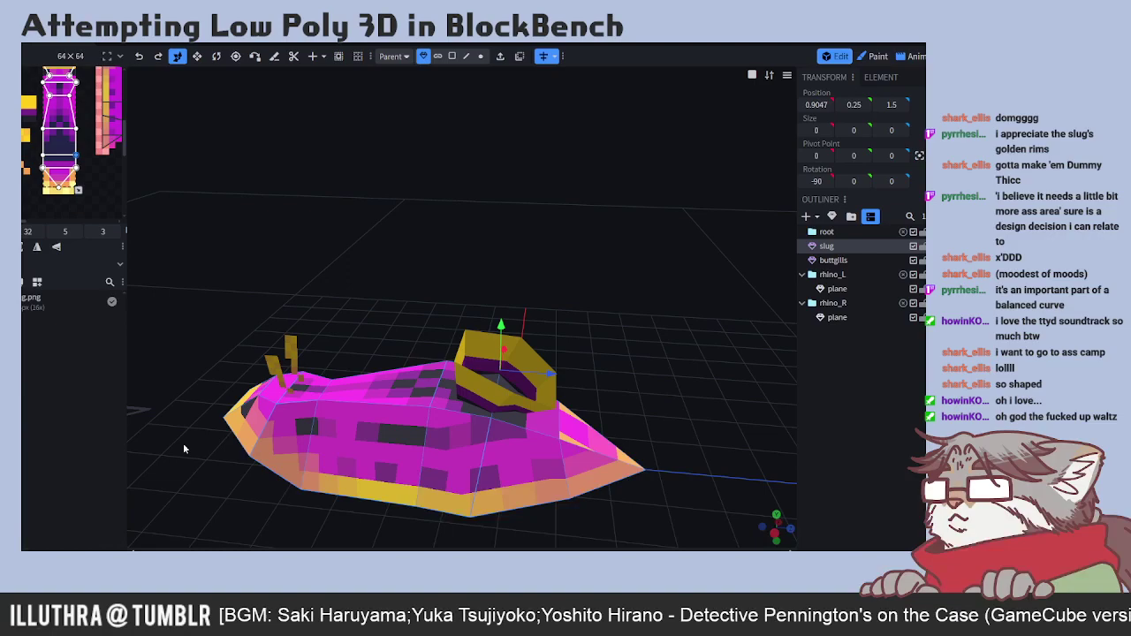
drag(618, 354, 596, 381)
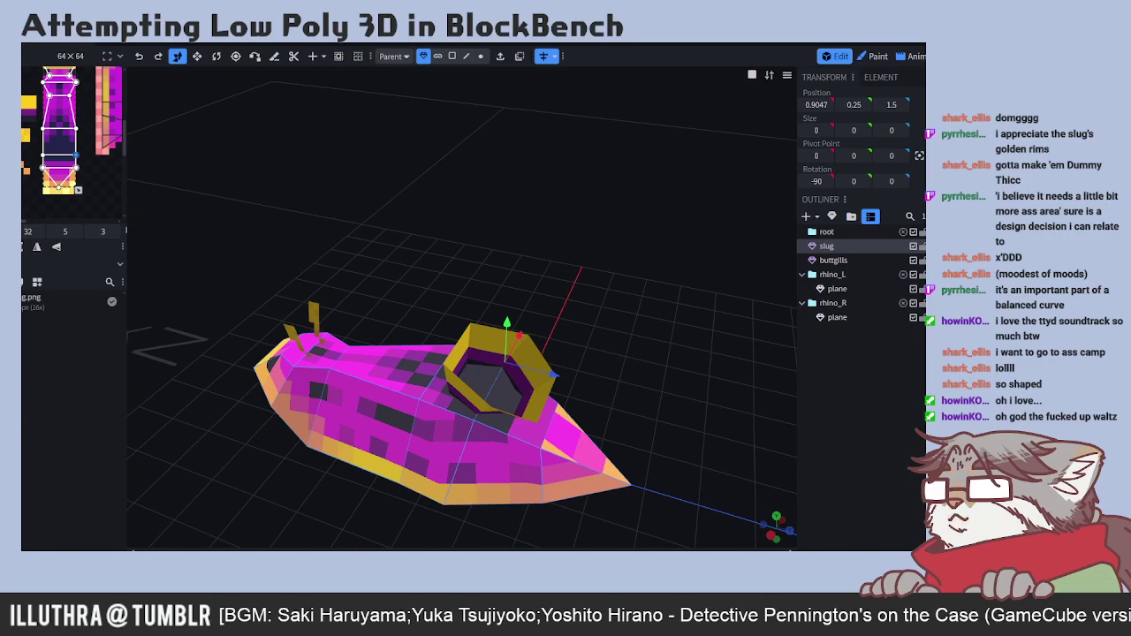
drag(207, 469, 274, 431)
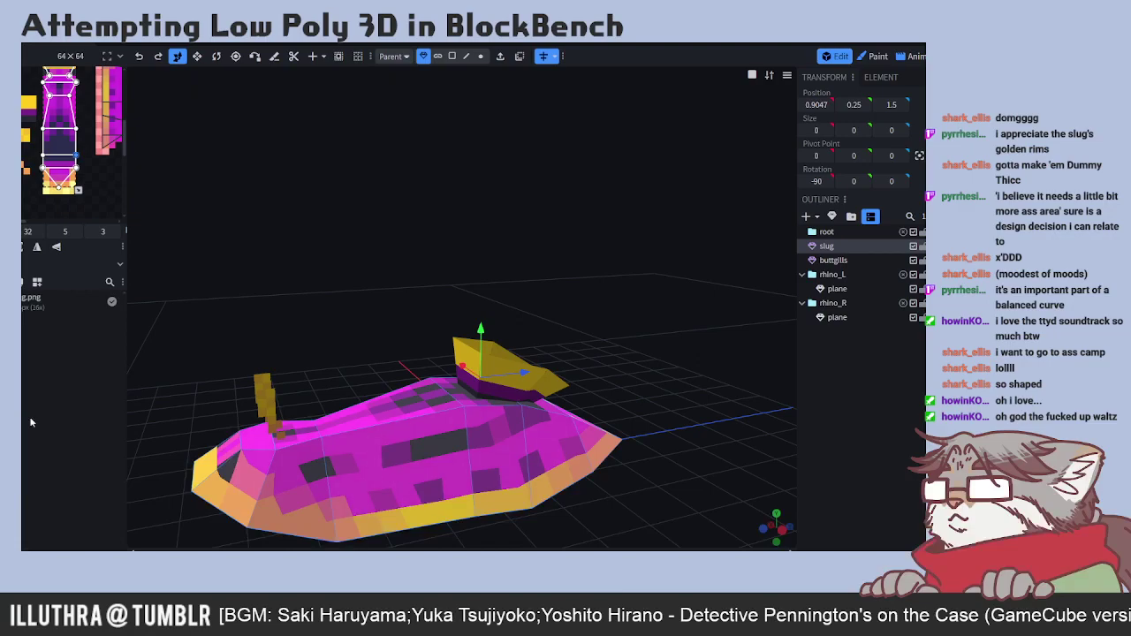
drag(619, 398, 533, 432)
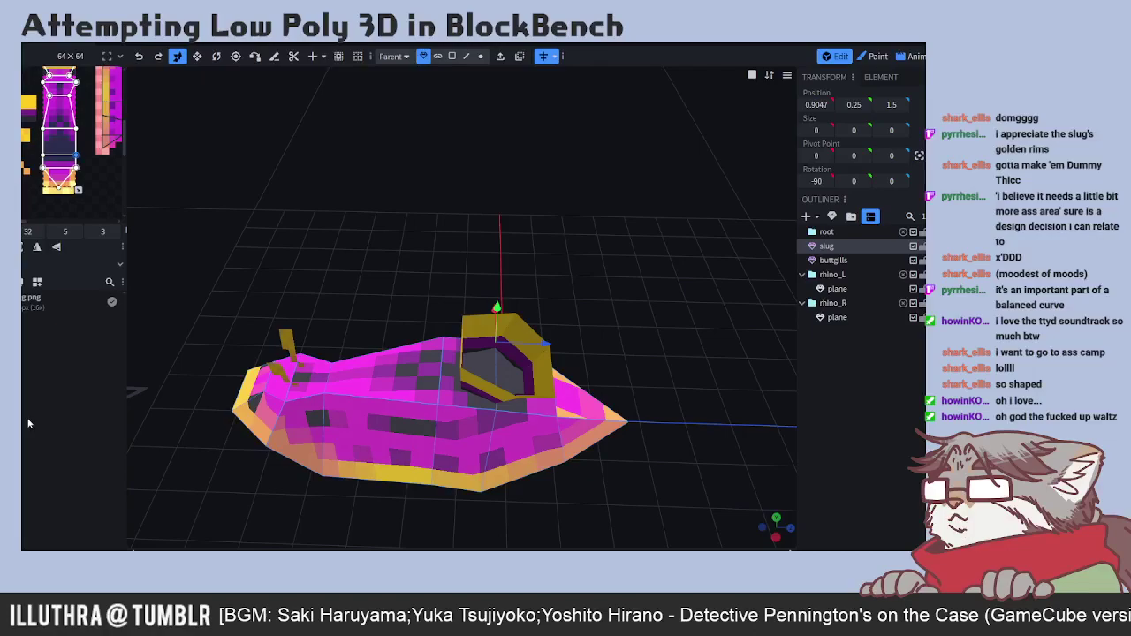
drag(203, 474, 201, 445)
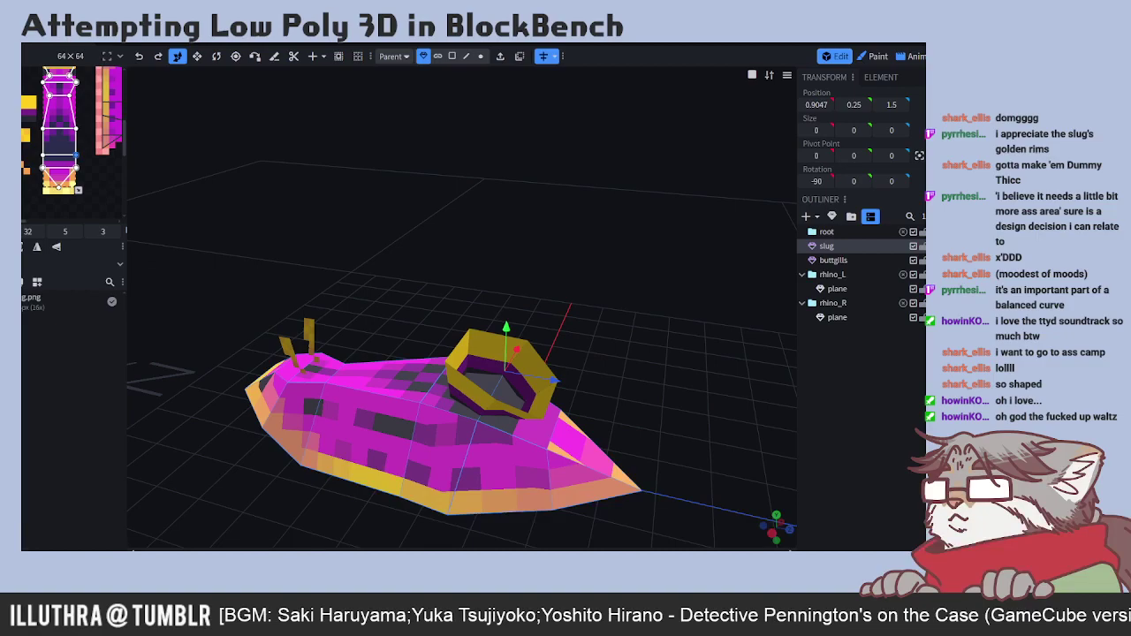
drag(289, 476, 270, 502)
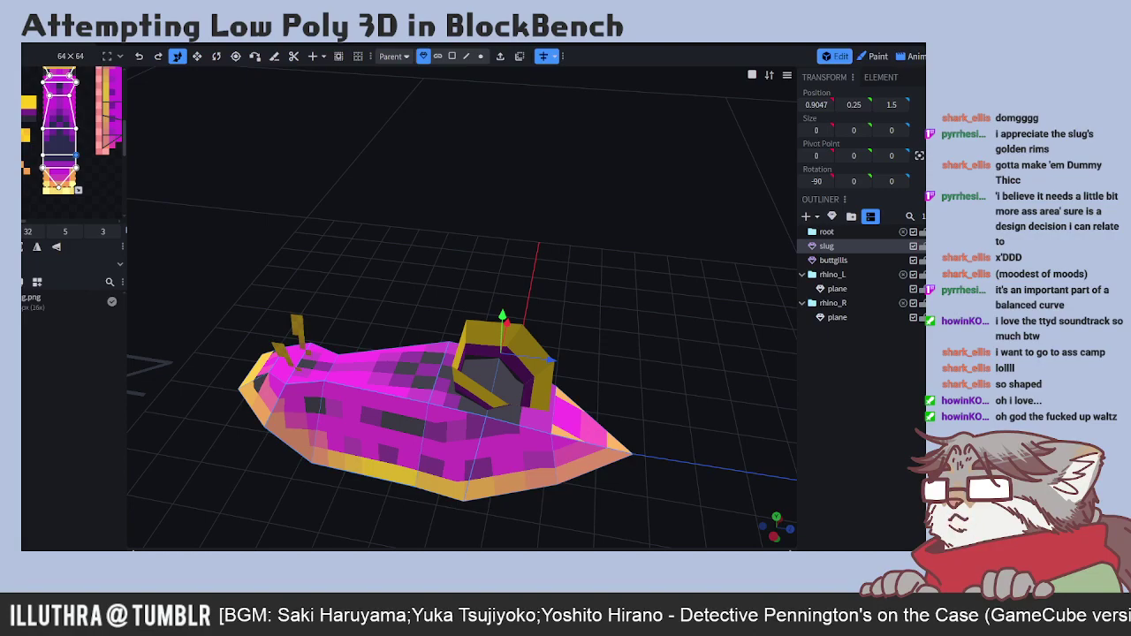
drag(191, 449, 260, 480)
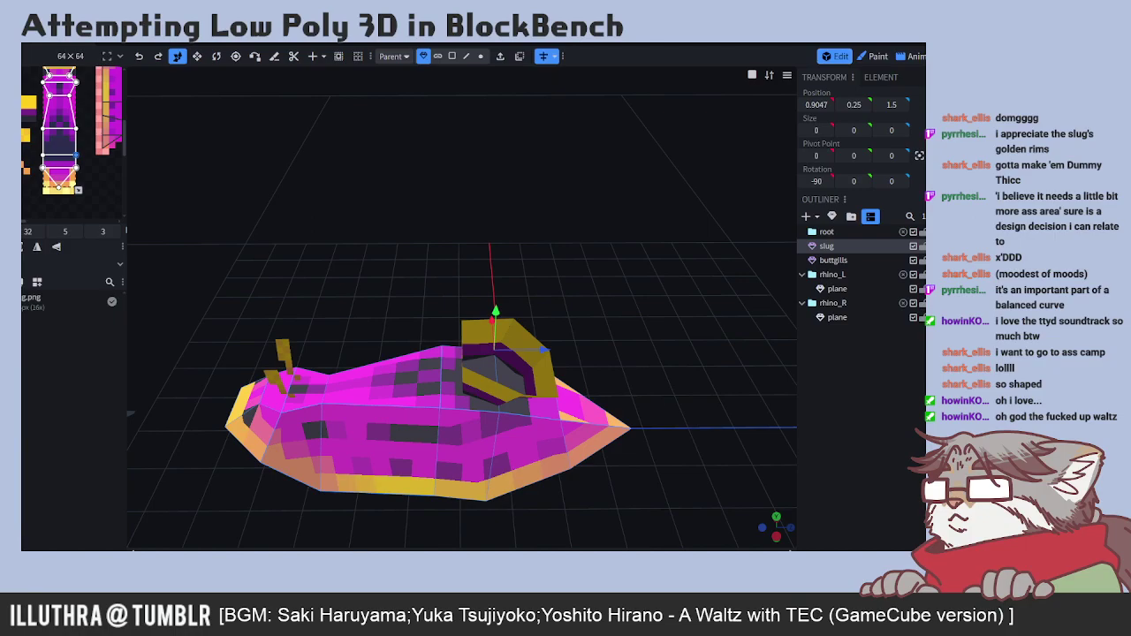
- Inspect the texture on the slug's front and underside
drag(646, 379, 375, 380)
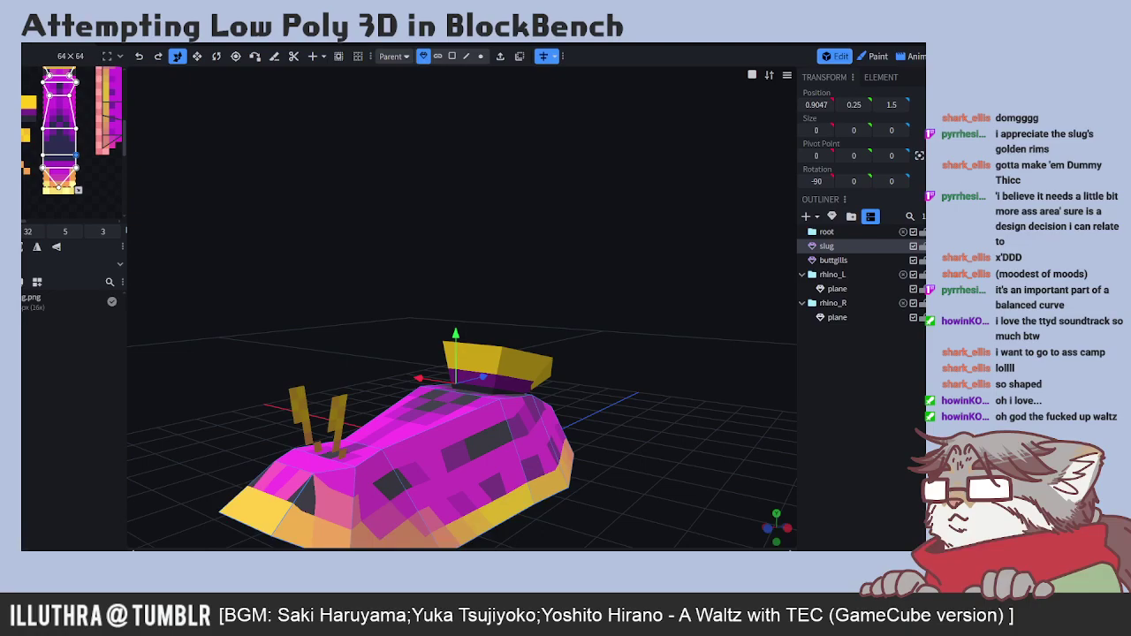
drag(213, 470, 229, 358)
drag(627, 488, 378, 458)
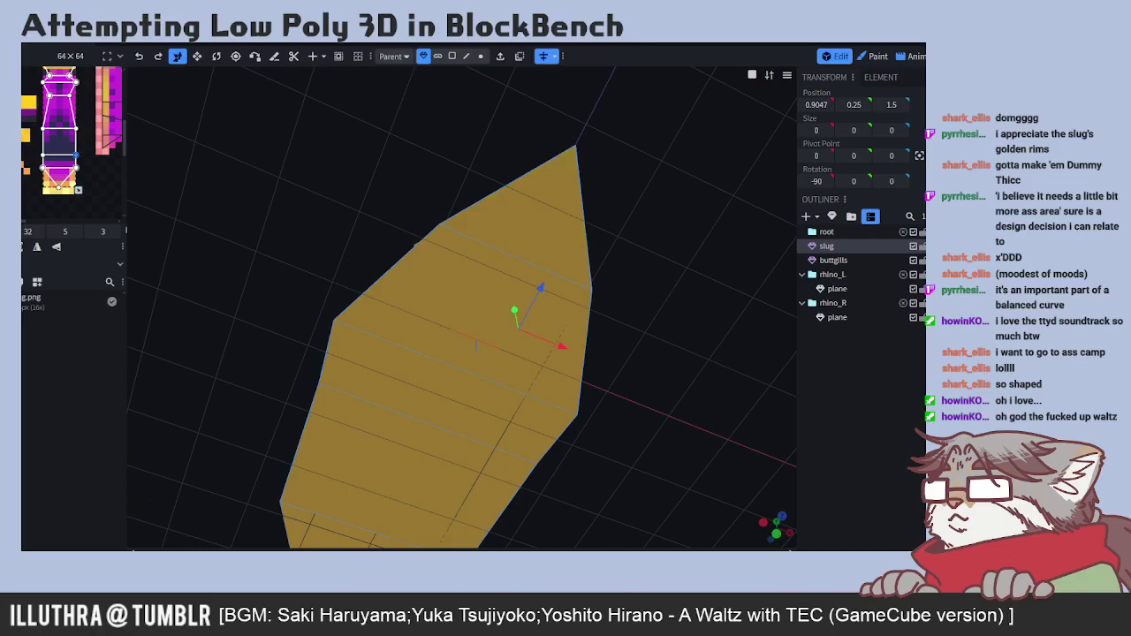
- Inspect the slug's underside and its pattern from the front, with the mesh deselected by selecting the root group
drag(169, 434, 399, 405)
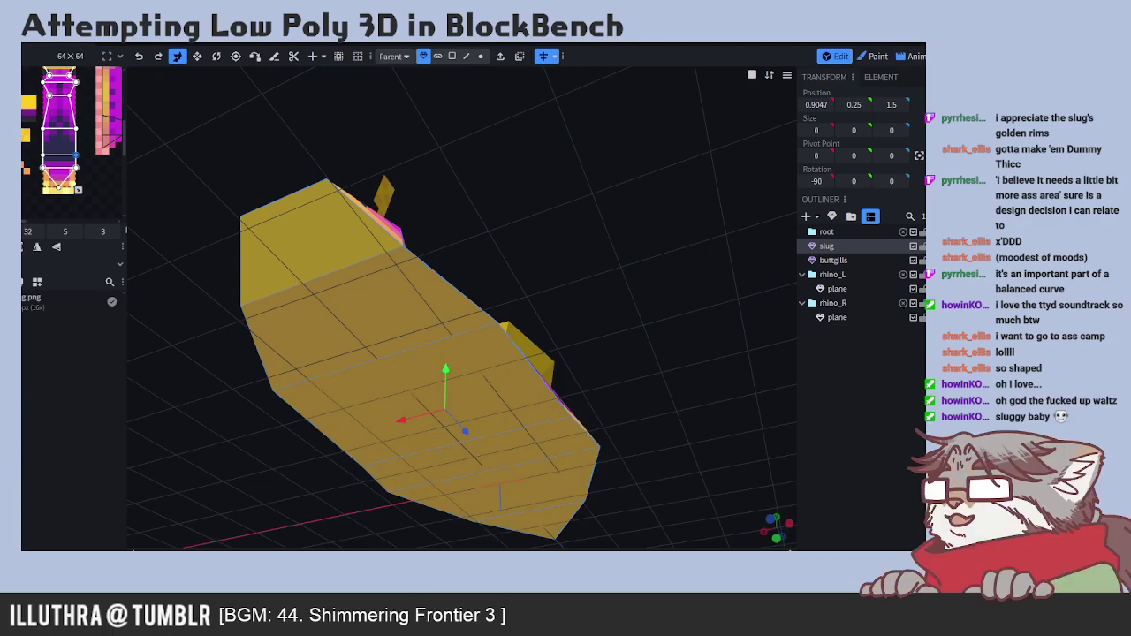
drag(466, 344, 639, 386)
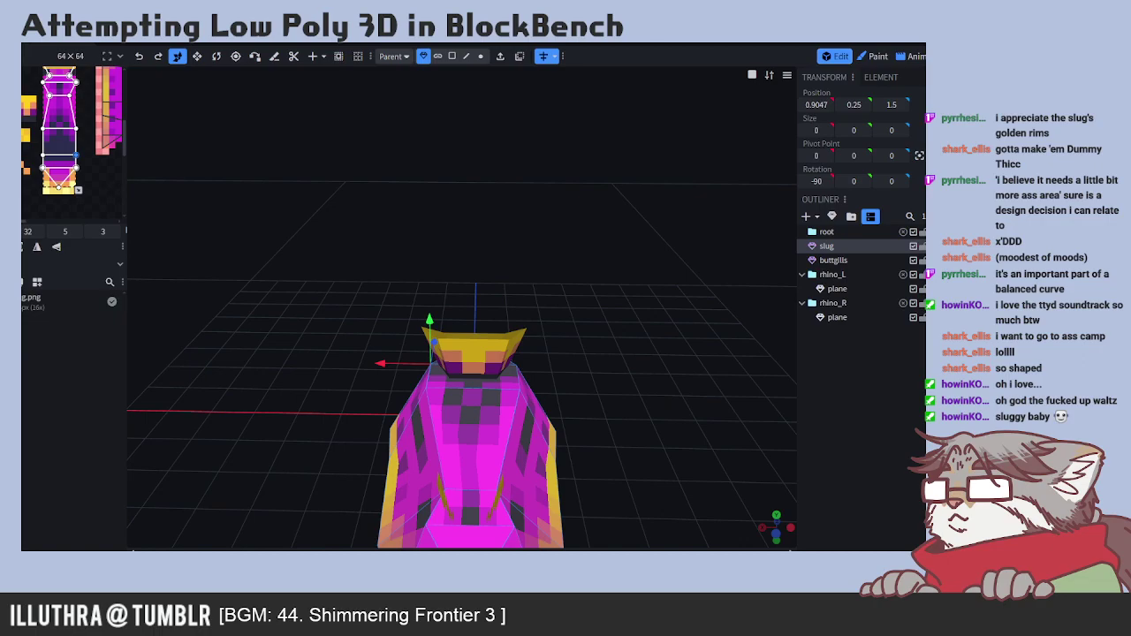
drag(446, 402, 626, 379)
click(858, 232)
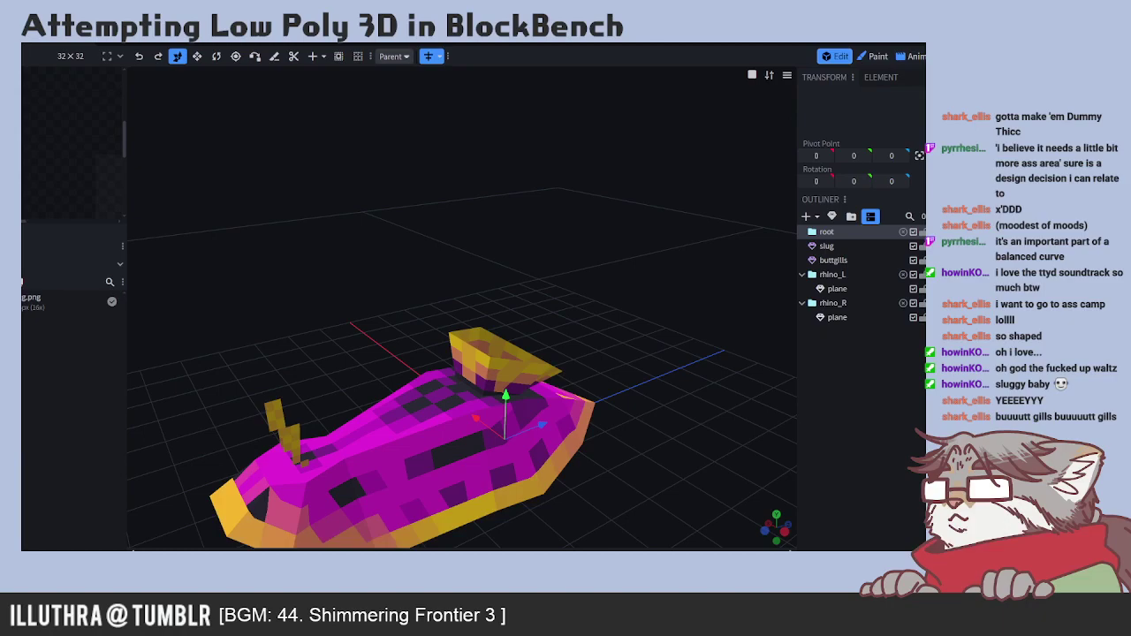
- Compare the changing yellow, orange and purple colouring on the outside of the gill ring from both sides of the slug
drag(359, 307, 658, 255)
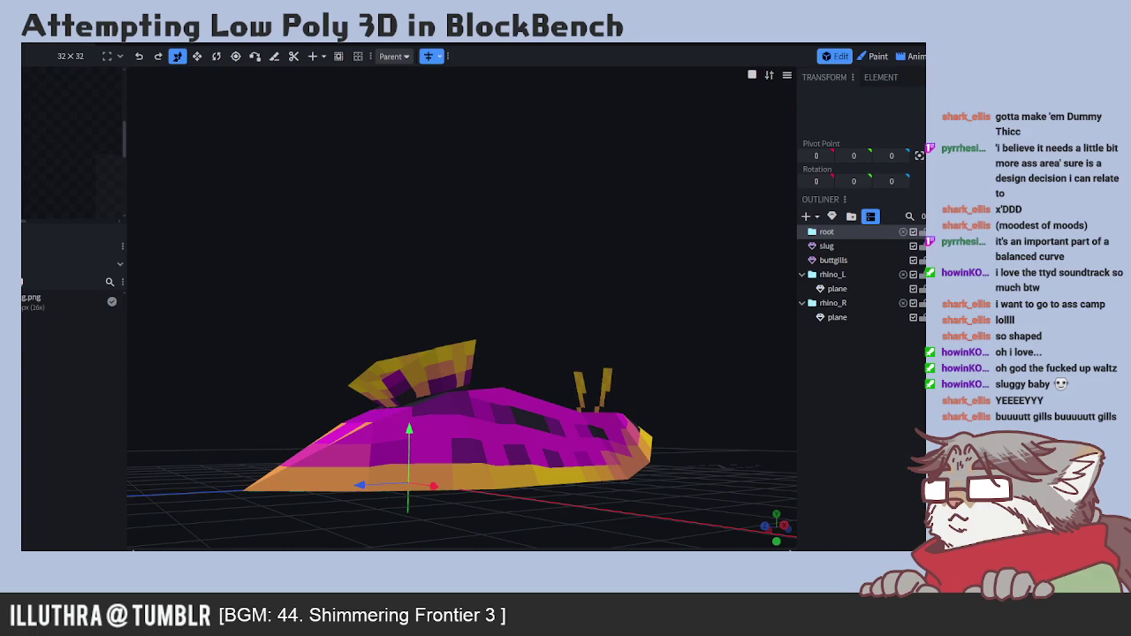
drag(313, 336, 599, 347)
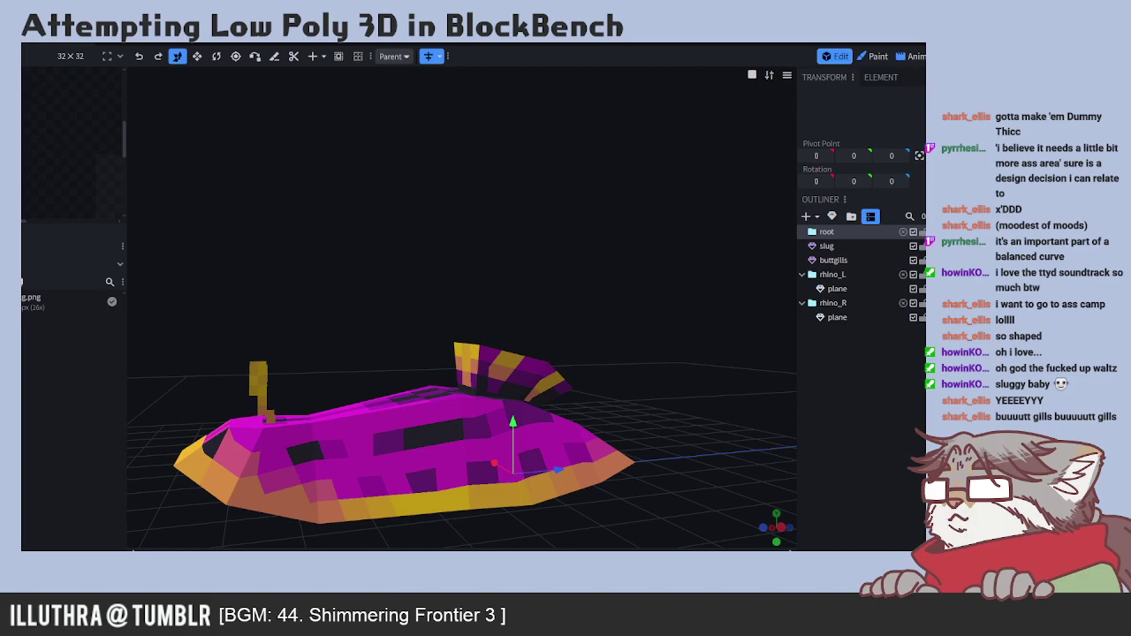
drag(306, 346, 396, 421)
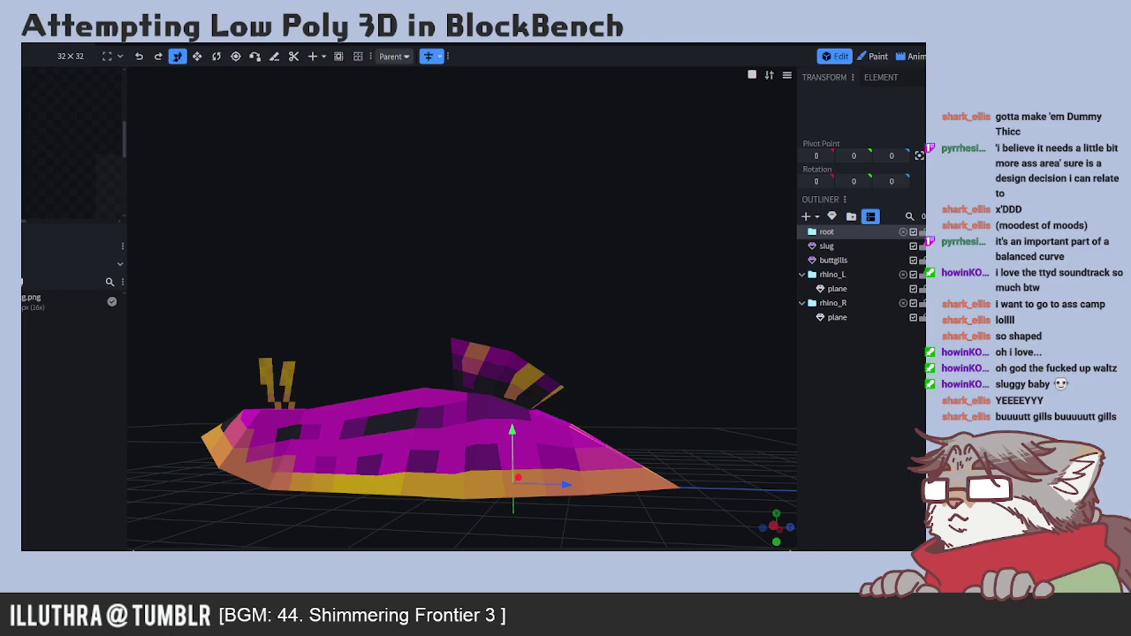
drag(620, 321, 342, 341)
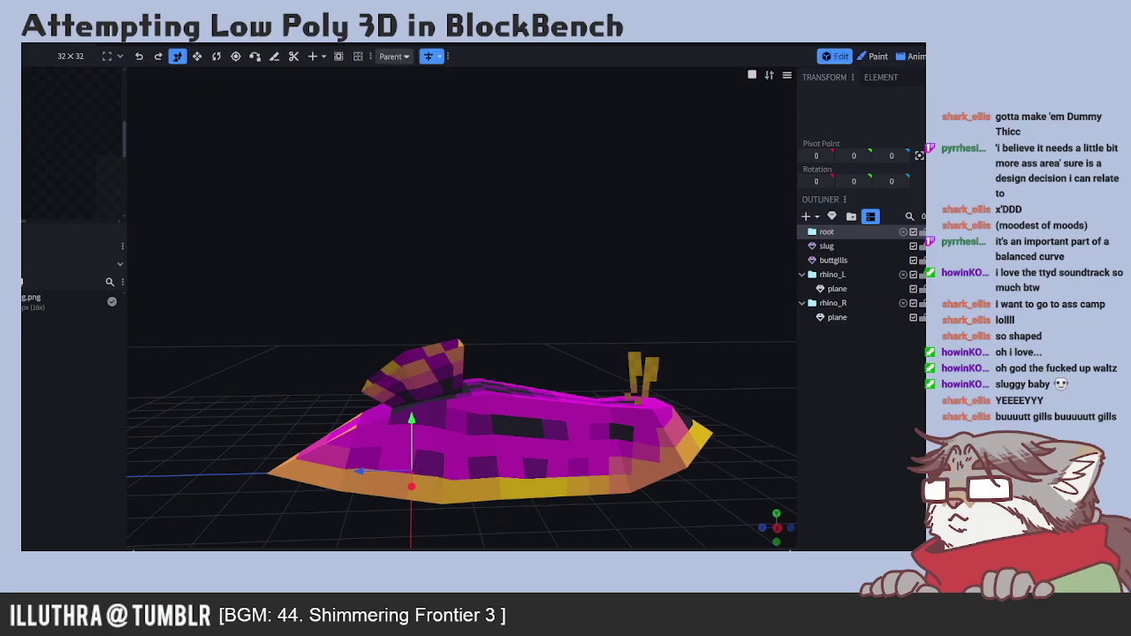
drag(267, 228, 201, 320)
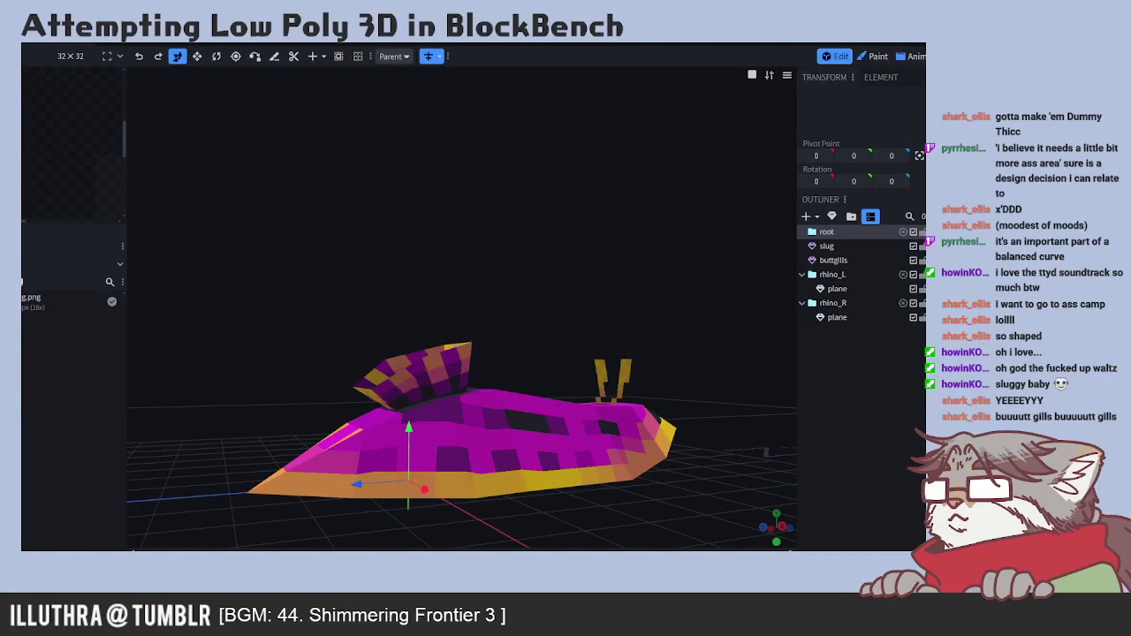
drag(229, 367, 424, 351)
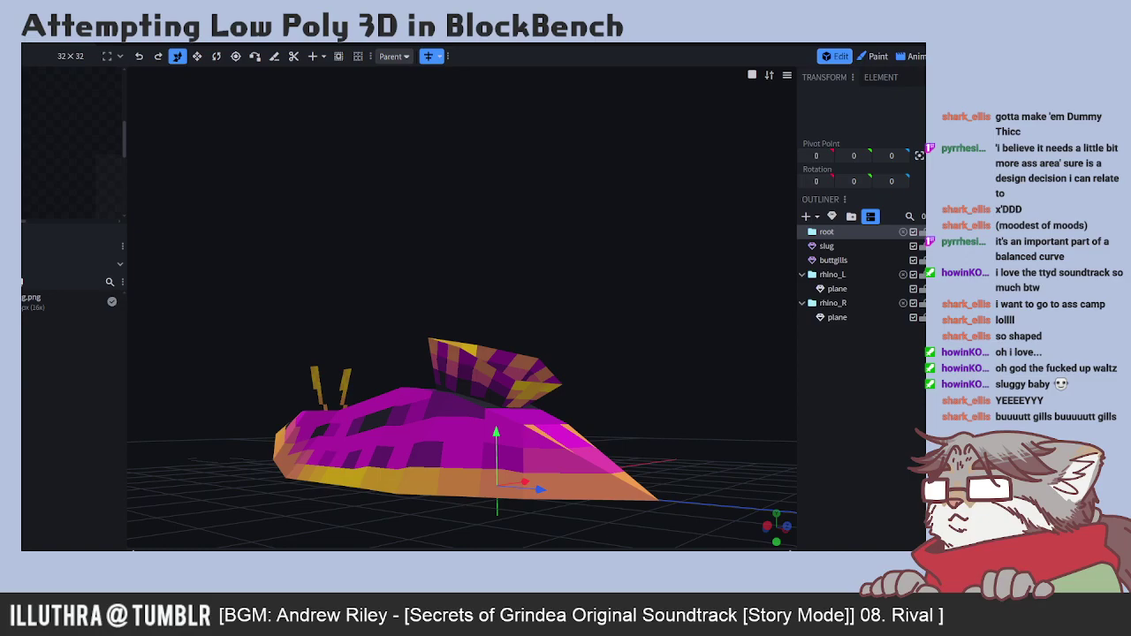
- Examine the repainted gill ring and the tail pattern from behind, above and the side
drag(165, 380, 590, 358)
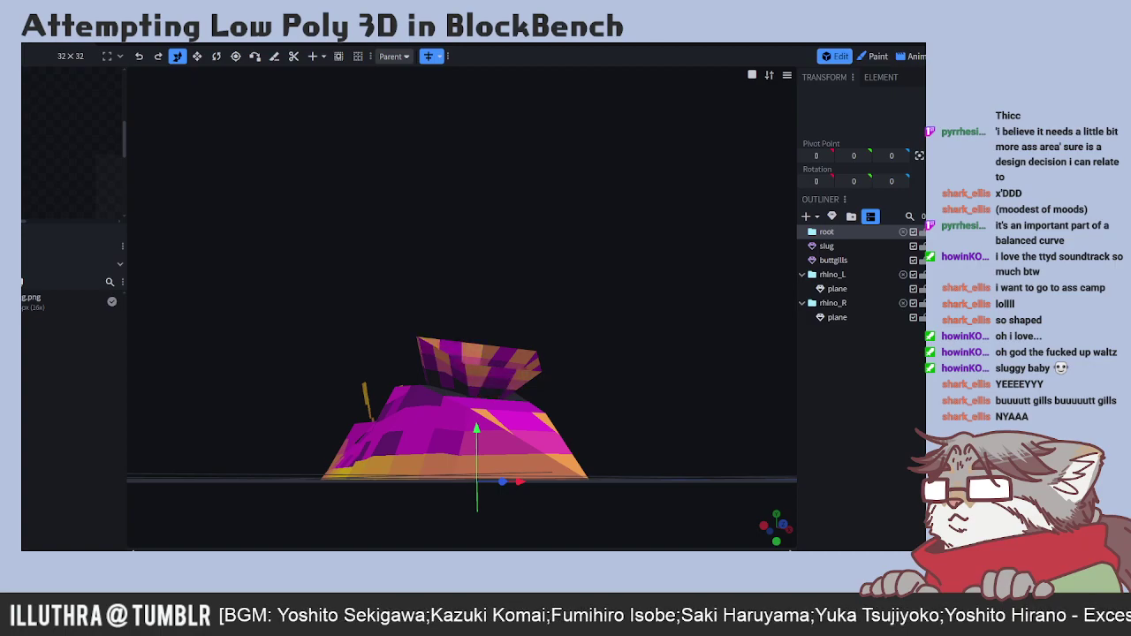
drag(570, 245, 401, 277)
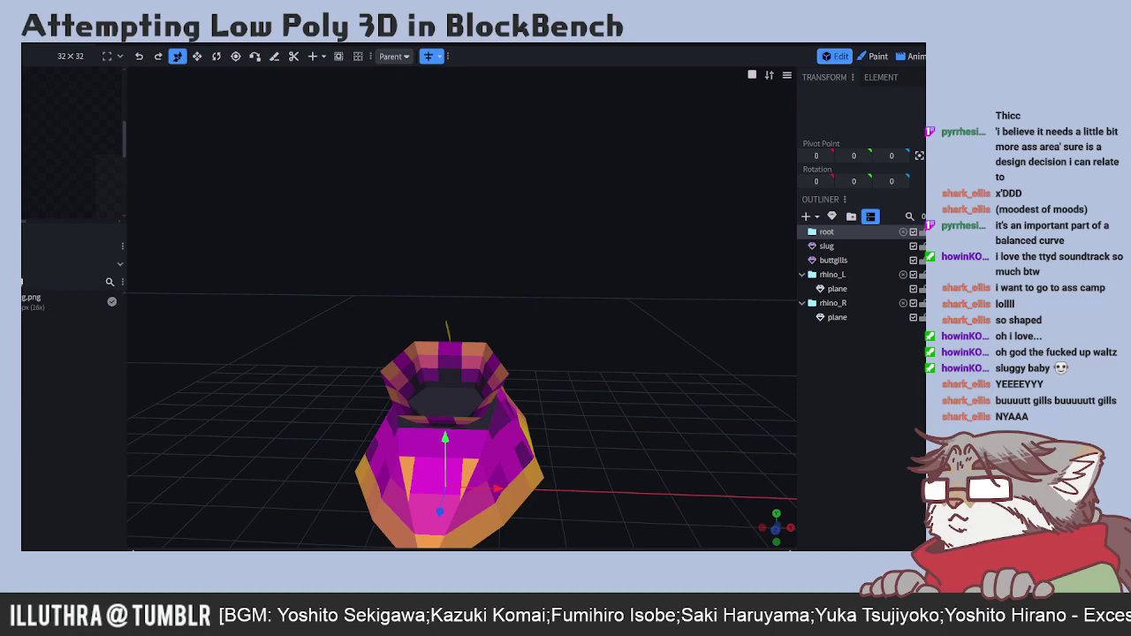
drag(183, 419, 502, 448)
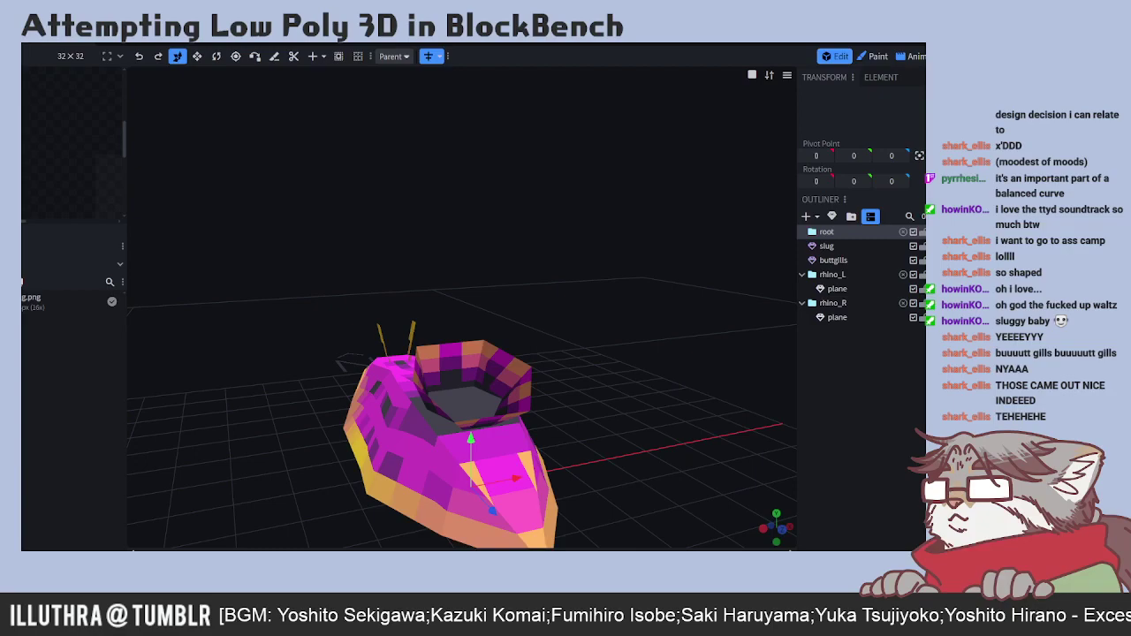
drag(539, 451, 593, 455)
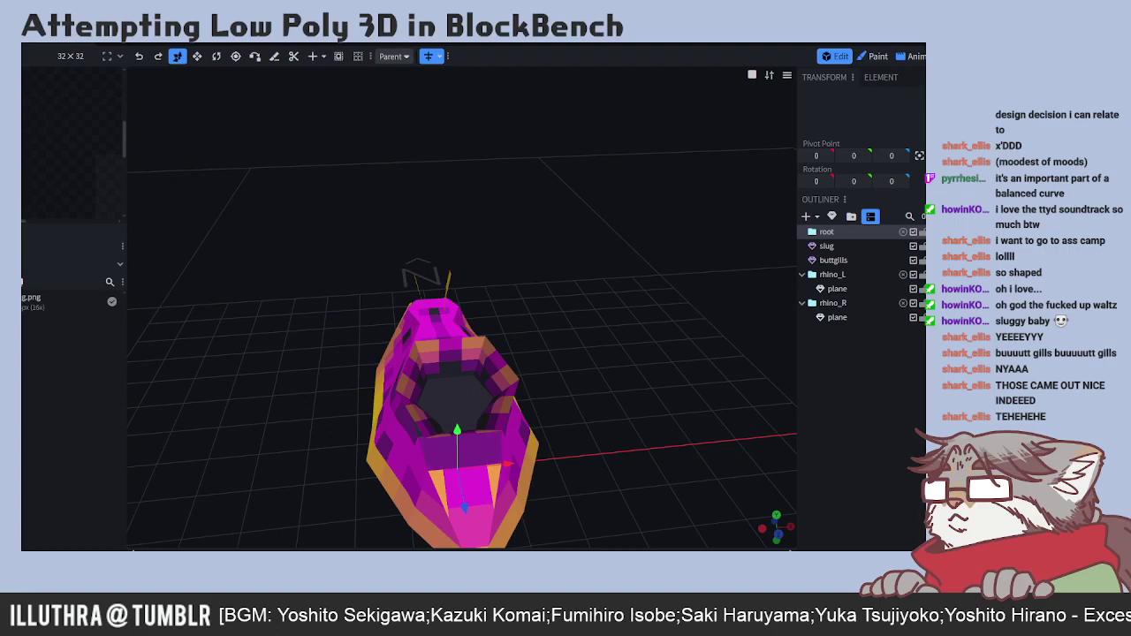
drag(221, 498, 277, 470)
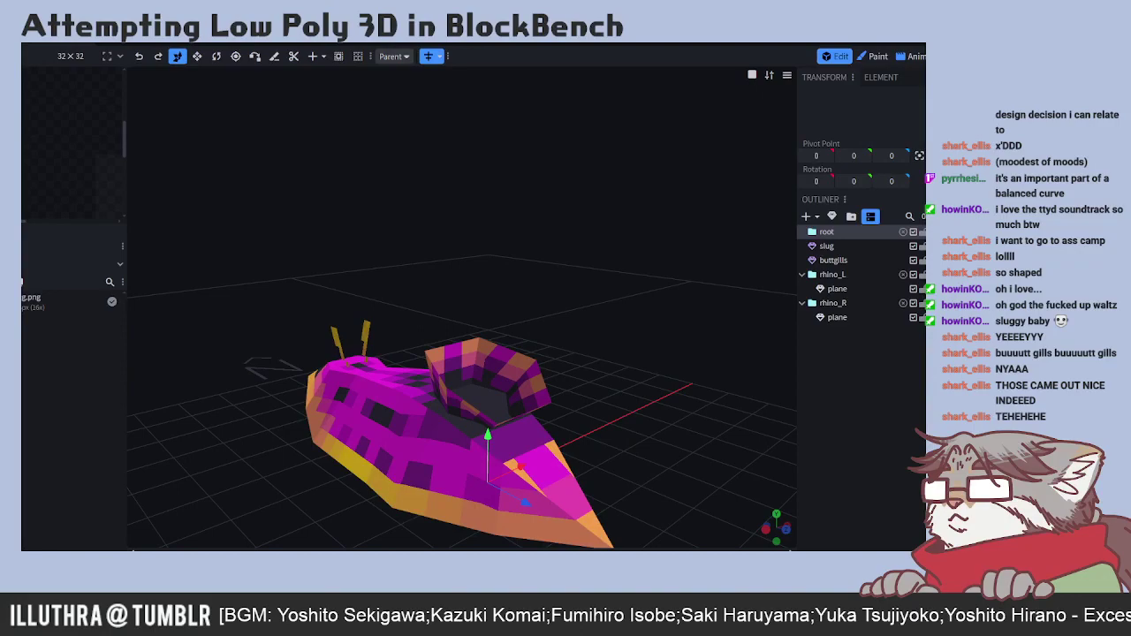
drag(277, 470, 304, 470)
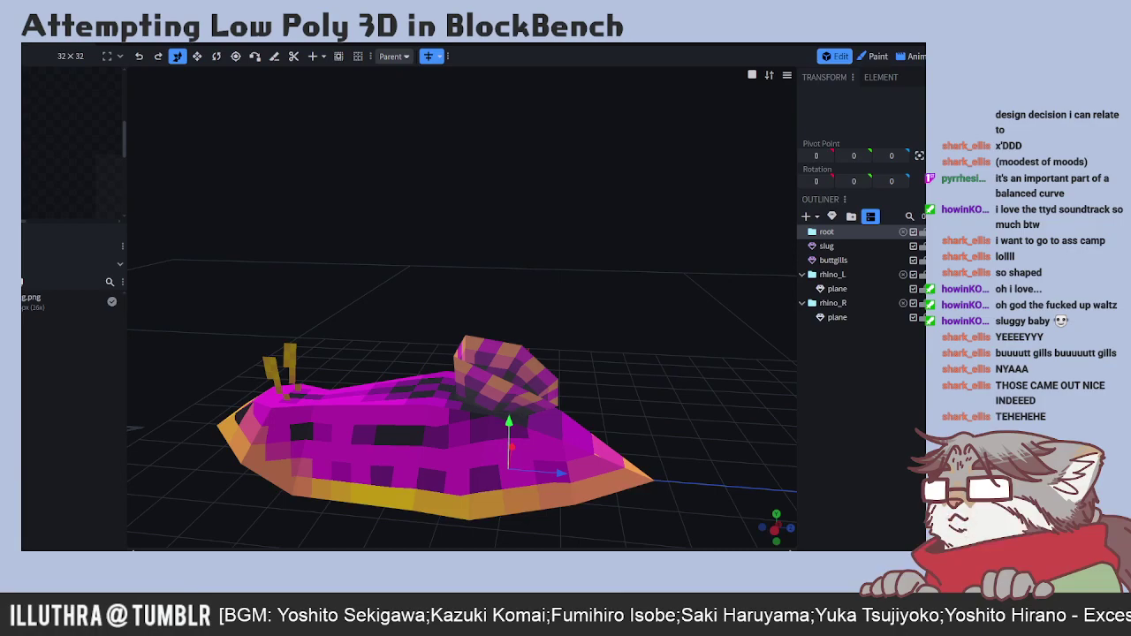
drag(596, 416, 671, 451)
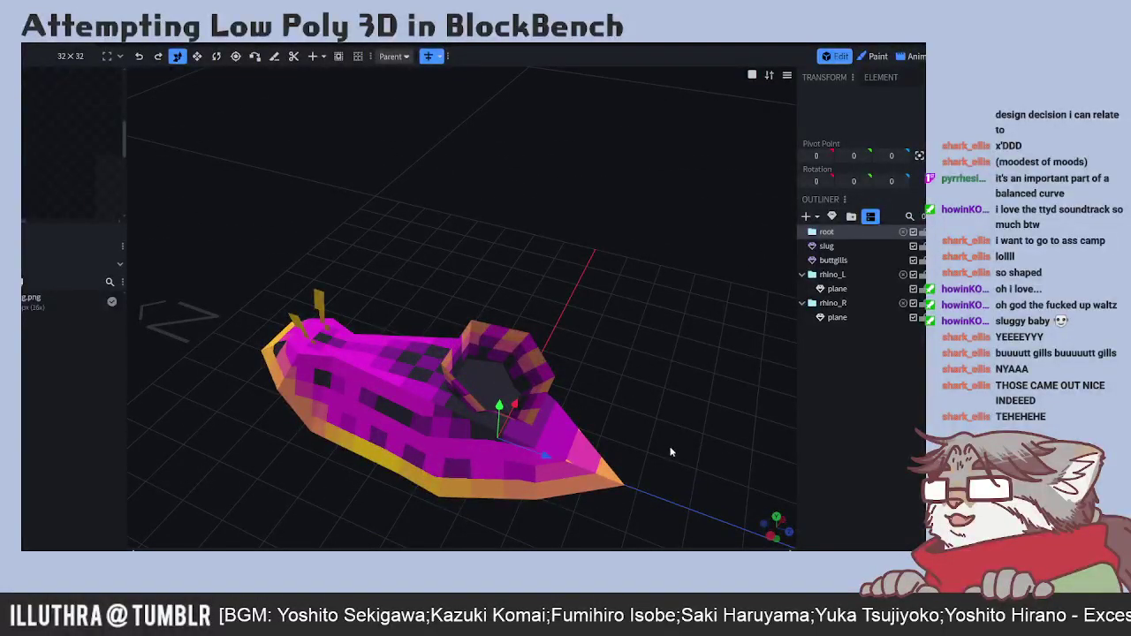
- Select the side face of the slug mesh beside the gill ring for UV editing
click(826, 246)
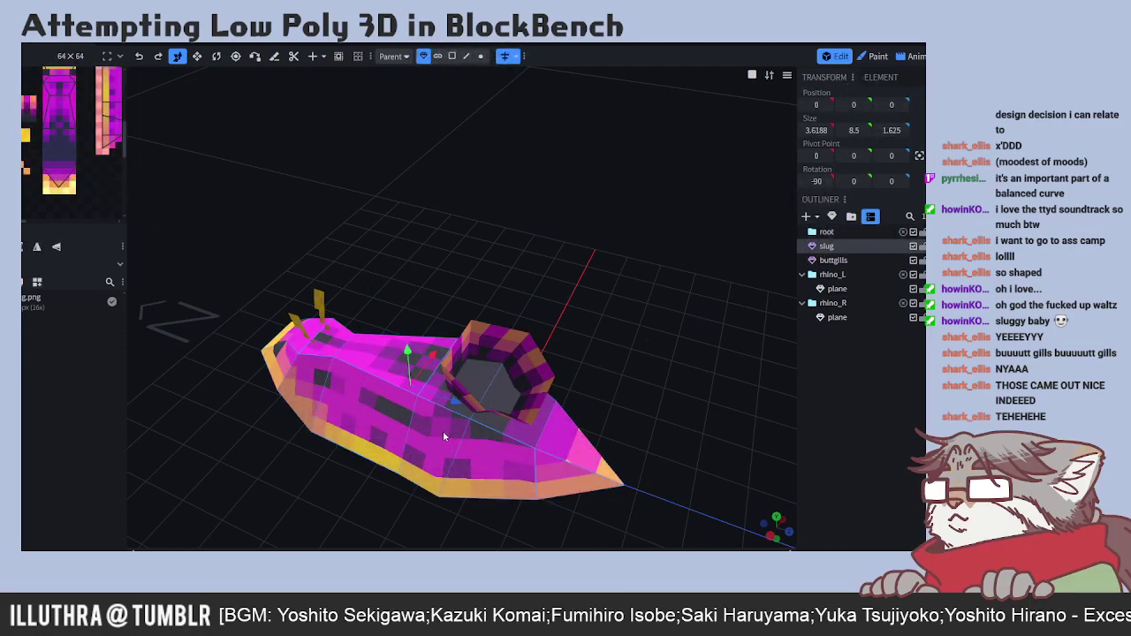
click(452, 56)
click(487, 369)
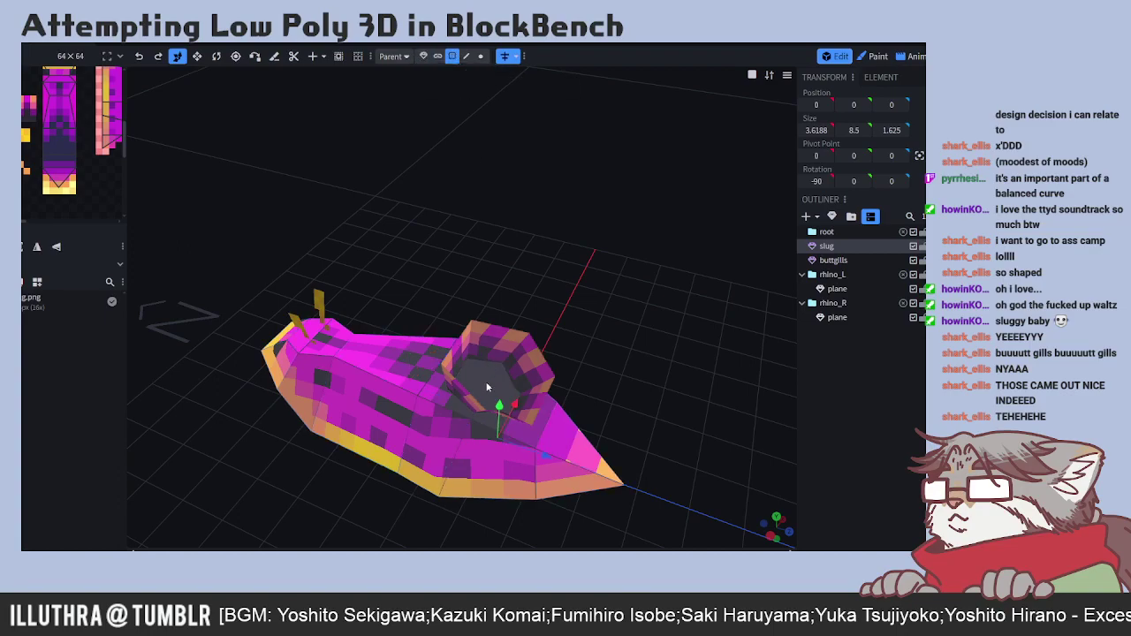
click(434, 437)
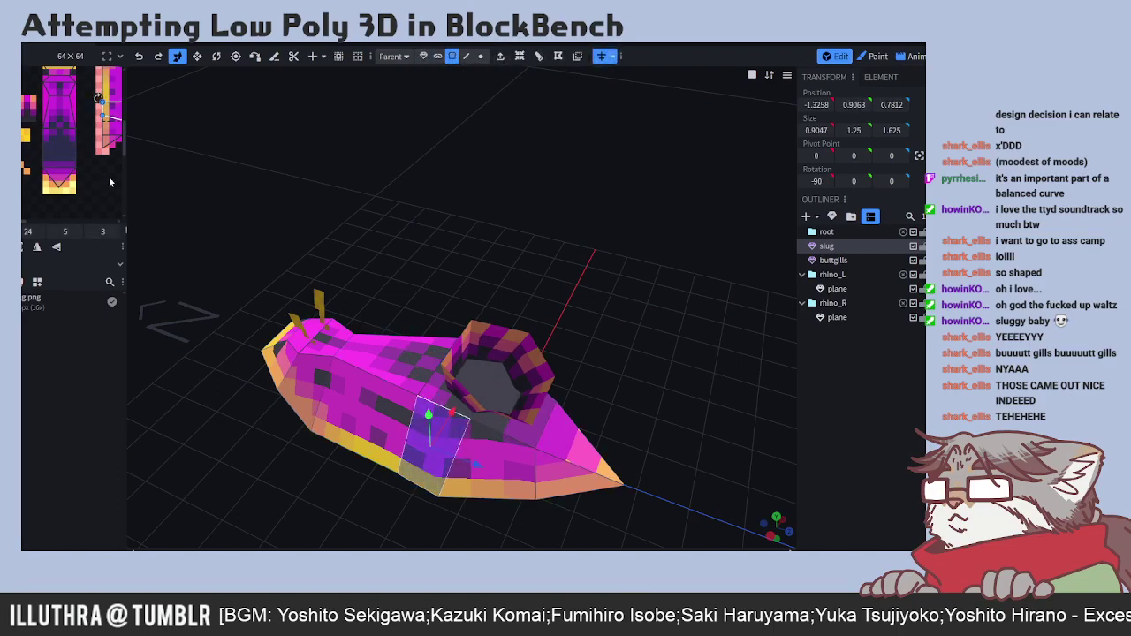
scroll(110, 190, up, 5)
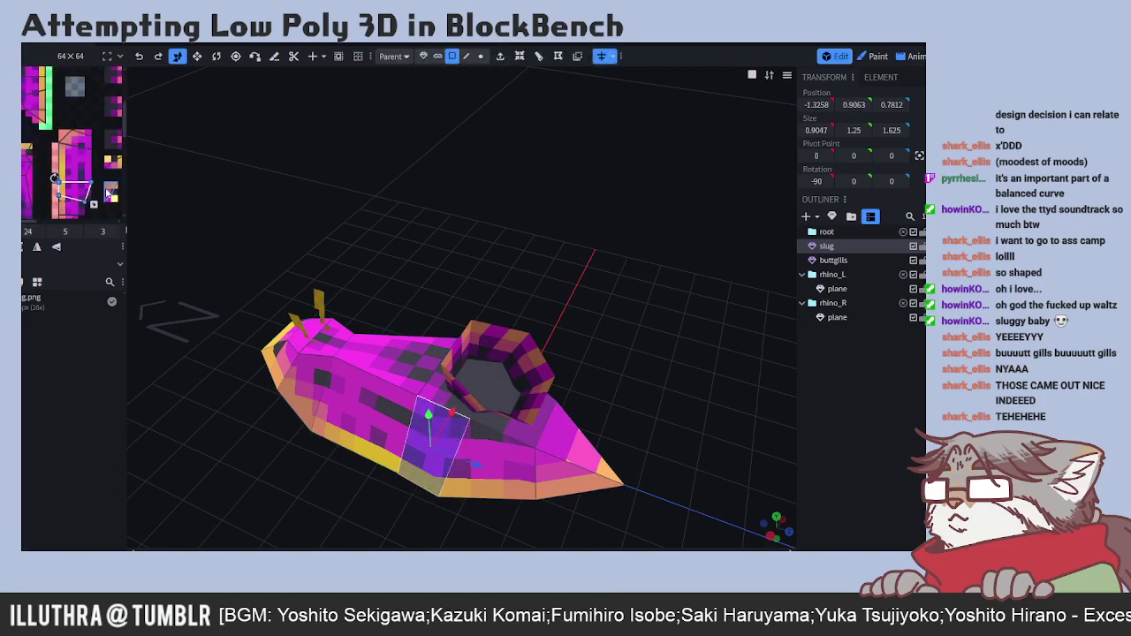
scroll(92, 150, up, 3)
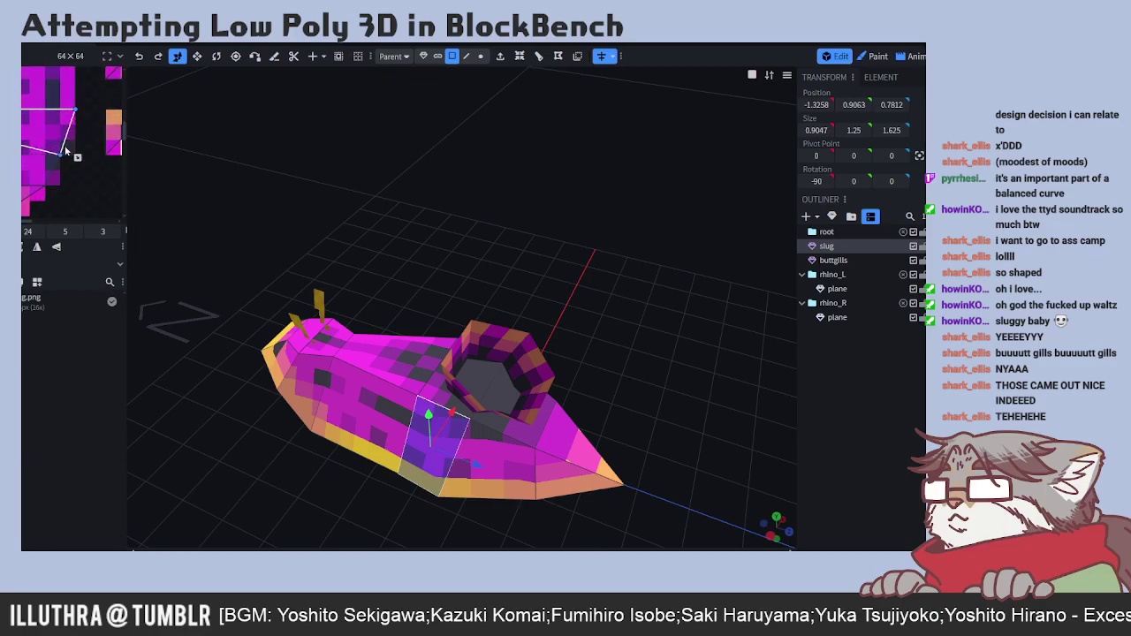
- Try to move the upper rear UV point of the side face outward to the edge of the island
drag(60, 154, 71, 159)
click(58, 152)
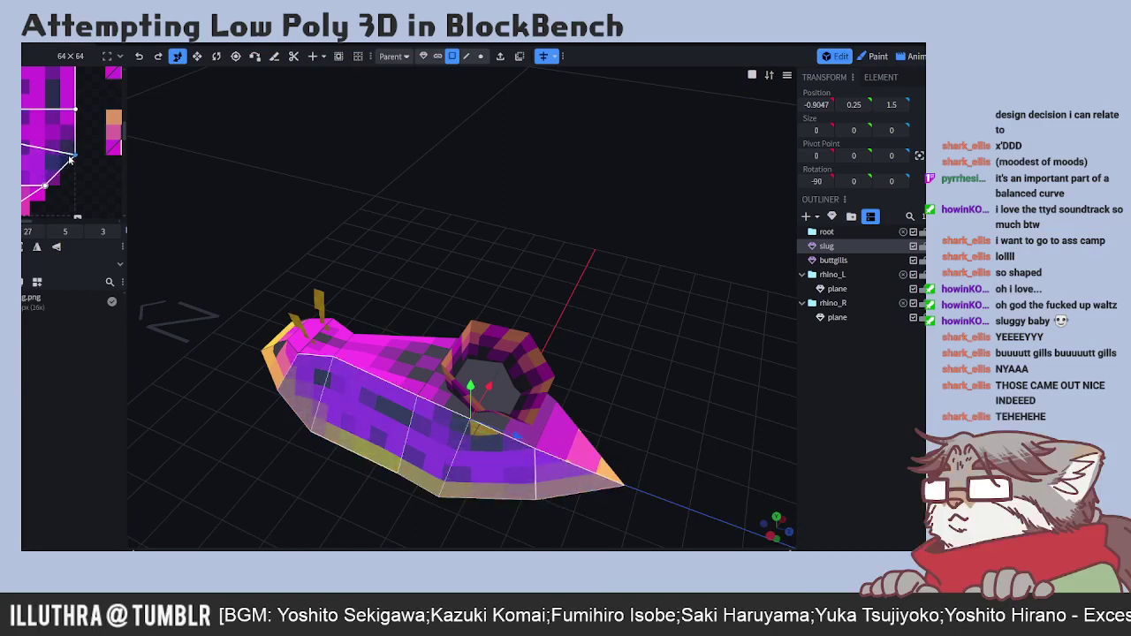
key(ctrl+z)
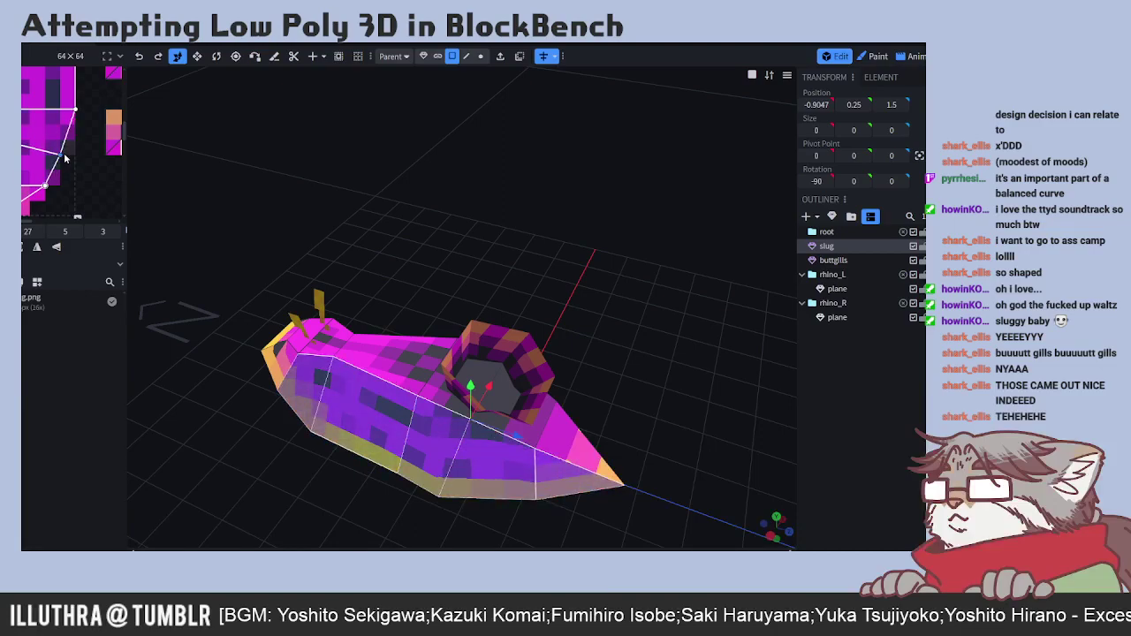
- Shift three UV points of the side face one pixel towards the head: both front points to V 23, the rear lower-edge point to V 25
click(74, 109)
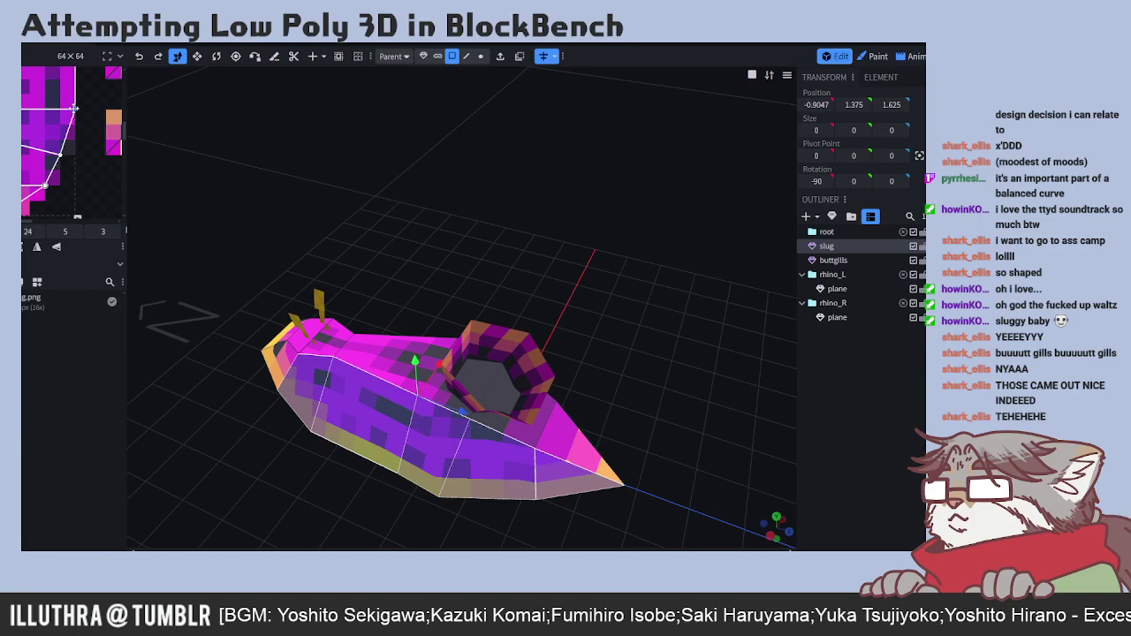
drag(76, 111, 73, 102)
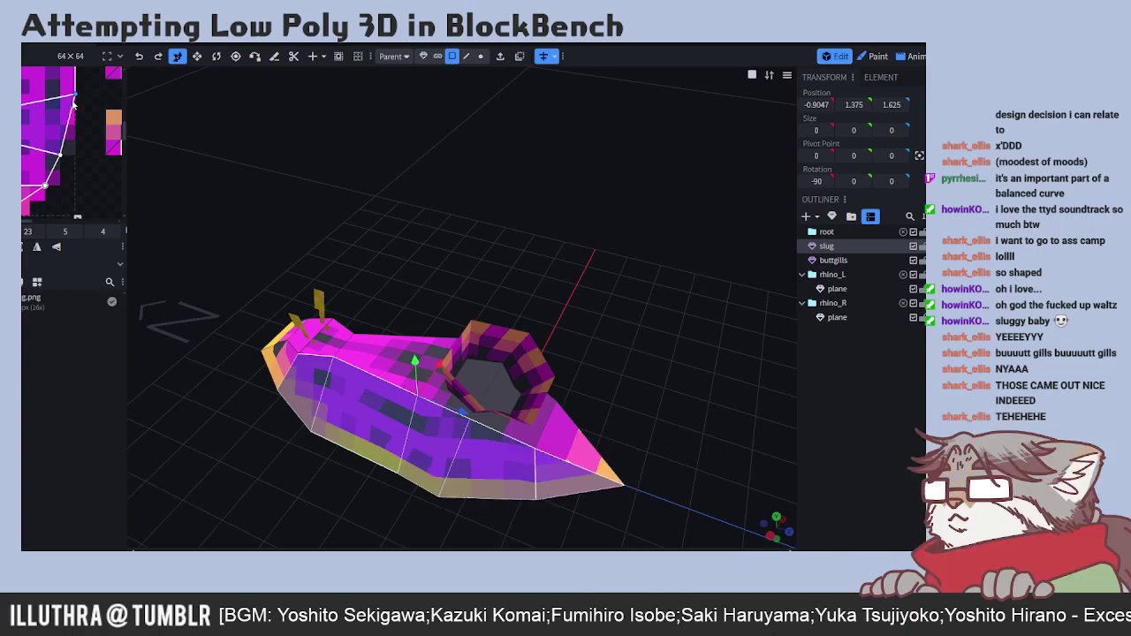
drag(631, 362, 644, 331)
click(402, 457)
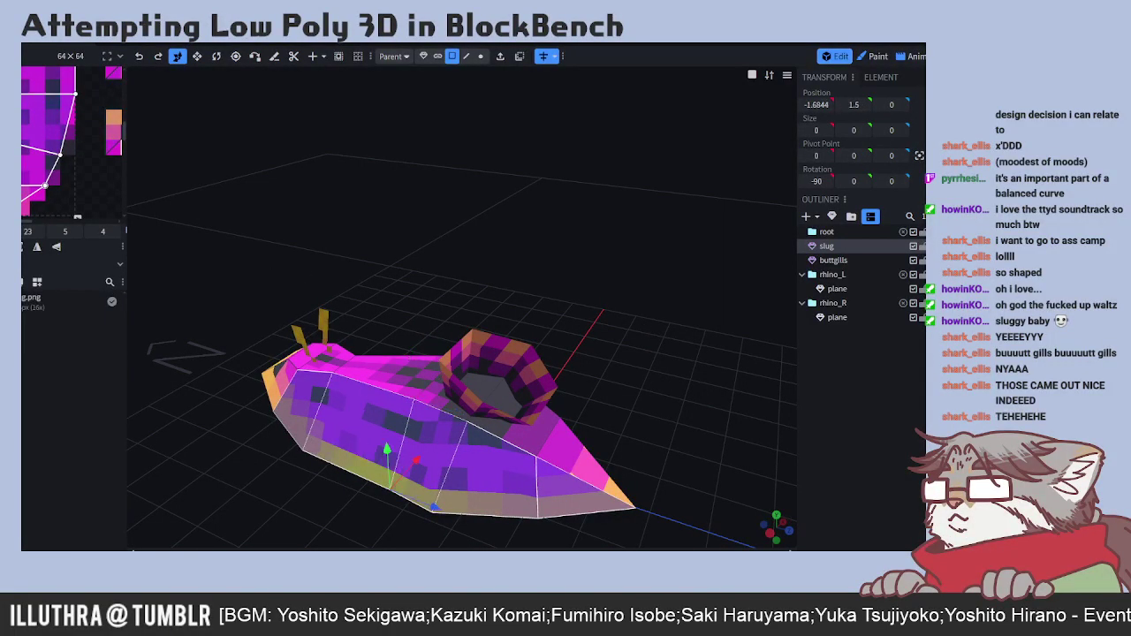
drag(177, 314, 193, 336)
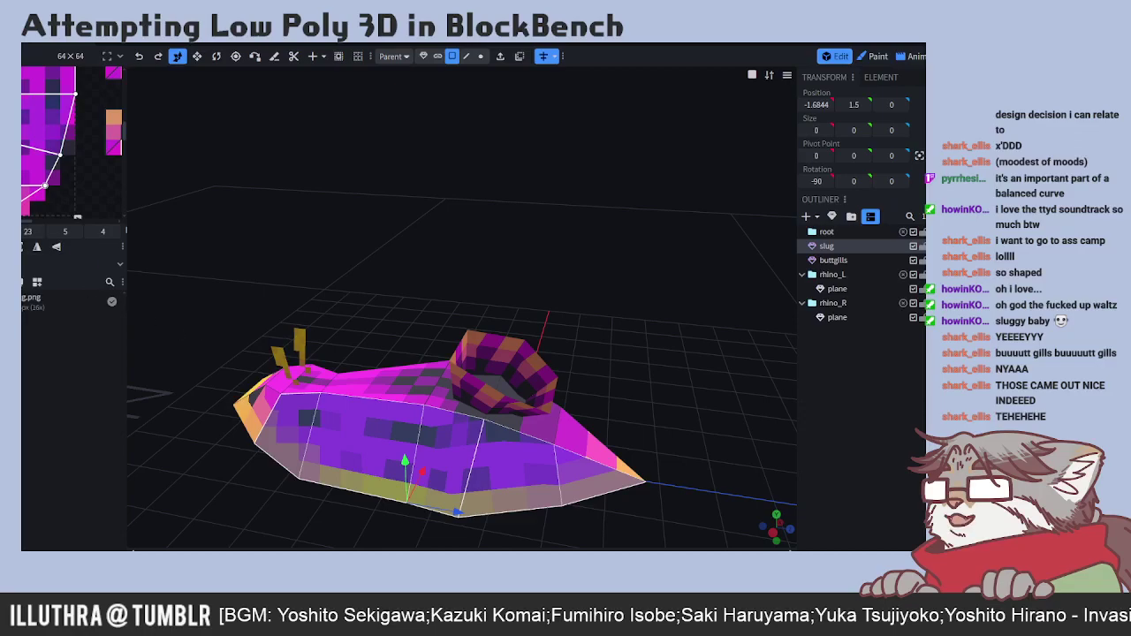
drag(0, 140, 0, 142)
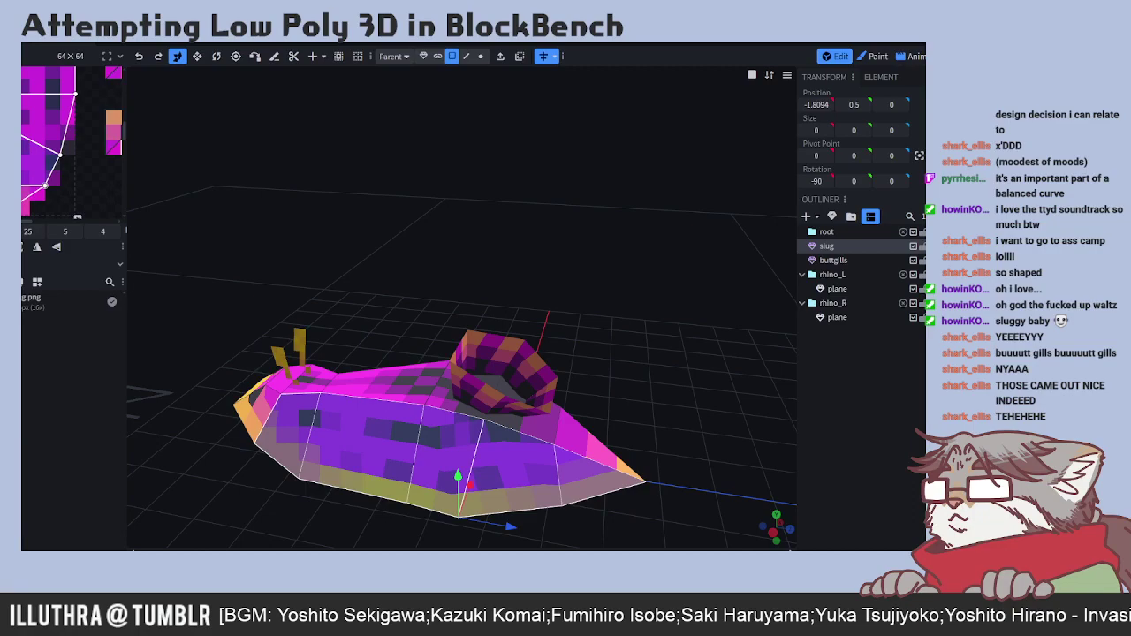
- Examine the side faces' UV island from the head end to the tail and compare it with the neighbouring islands
scroll(76, 134, down, 1)
scroll(83, 134, up, 3)
scroll(85, 135, down, 1)
scroll(84, 142, down, 1)
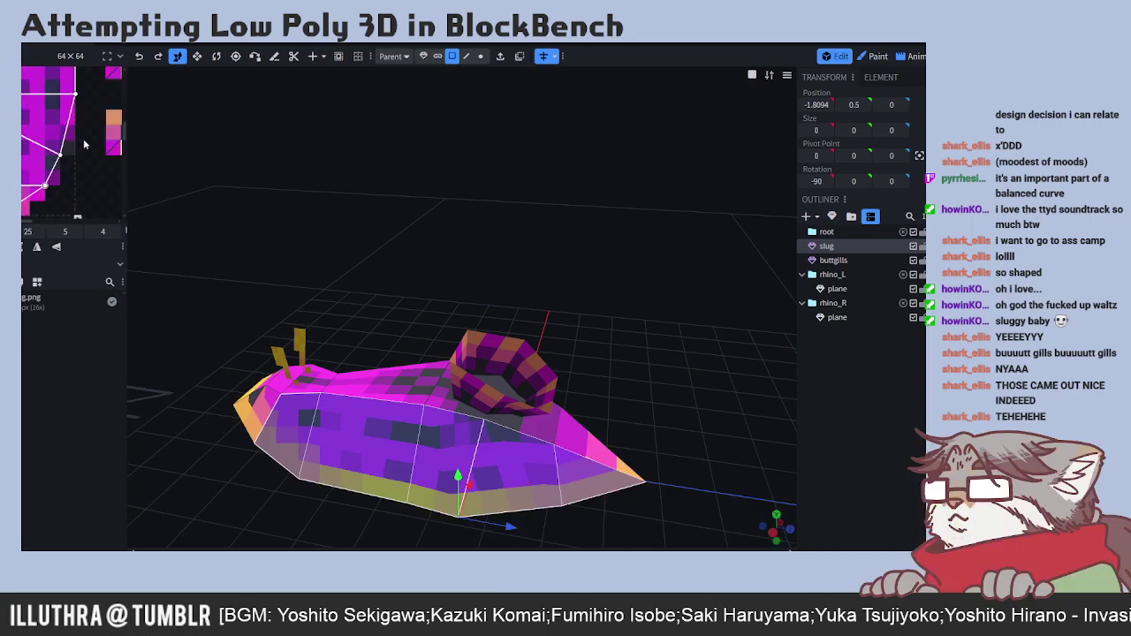
scroll(104, 140, down, 1)
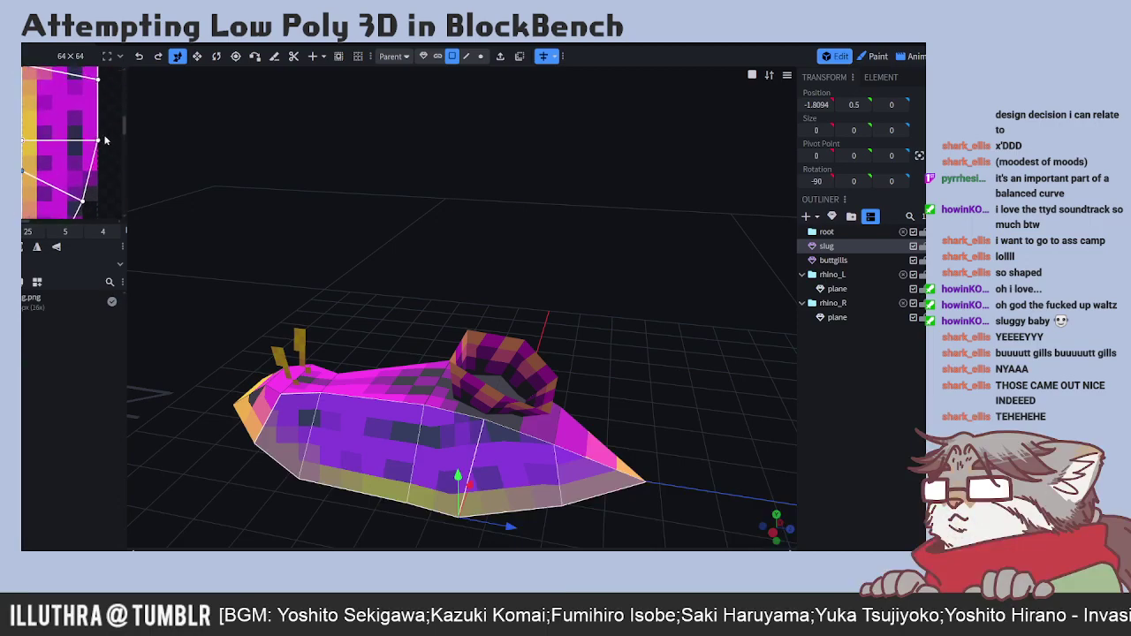
scroll(23, 127, down, 1)
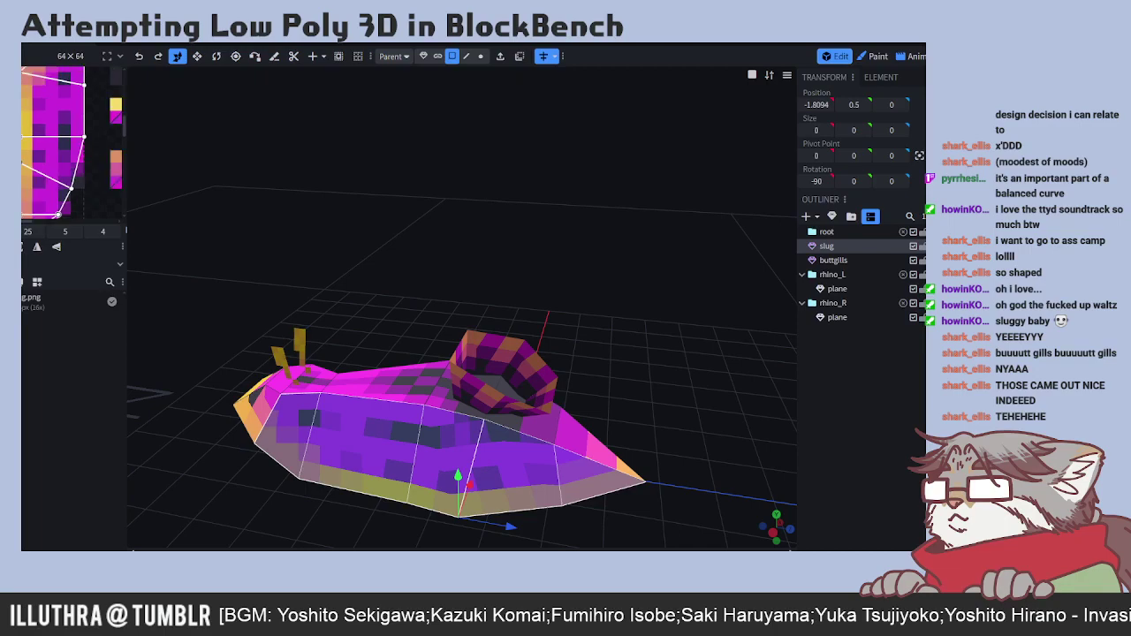
scroll(27, 157, up, 2)
scroll(27, 159, up, 2)
scroll(27, 157, up, 1)
scroll(32, 137, up, 1)
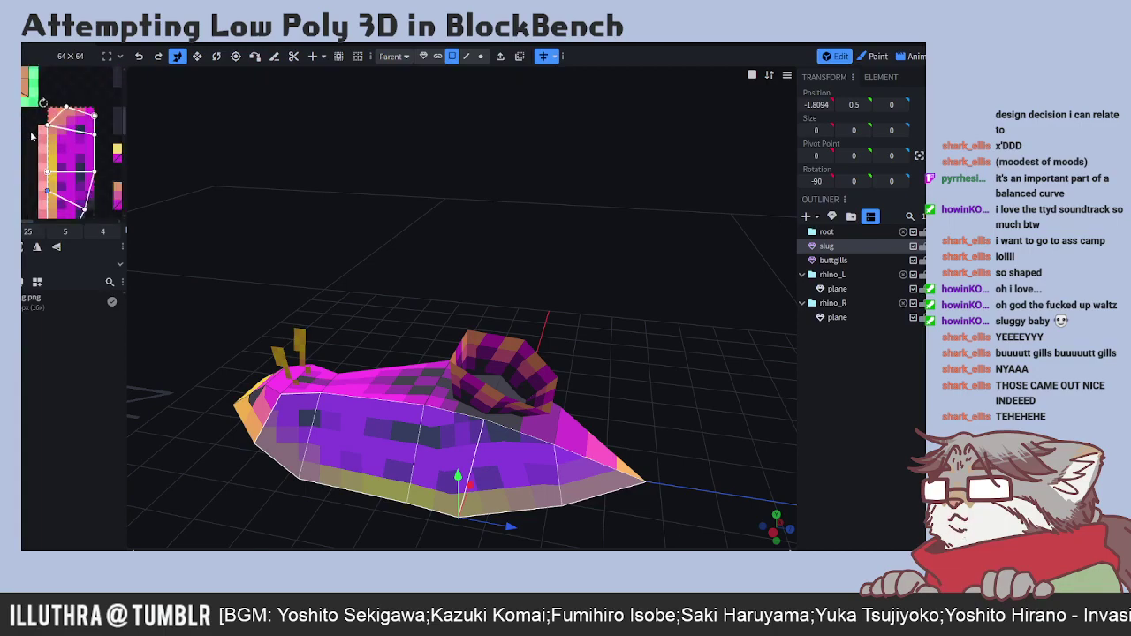
scroll(31, 138, down, 2)
scroll(31, 145, up, 2)
scroll(31, 145, up, 3)
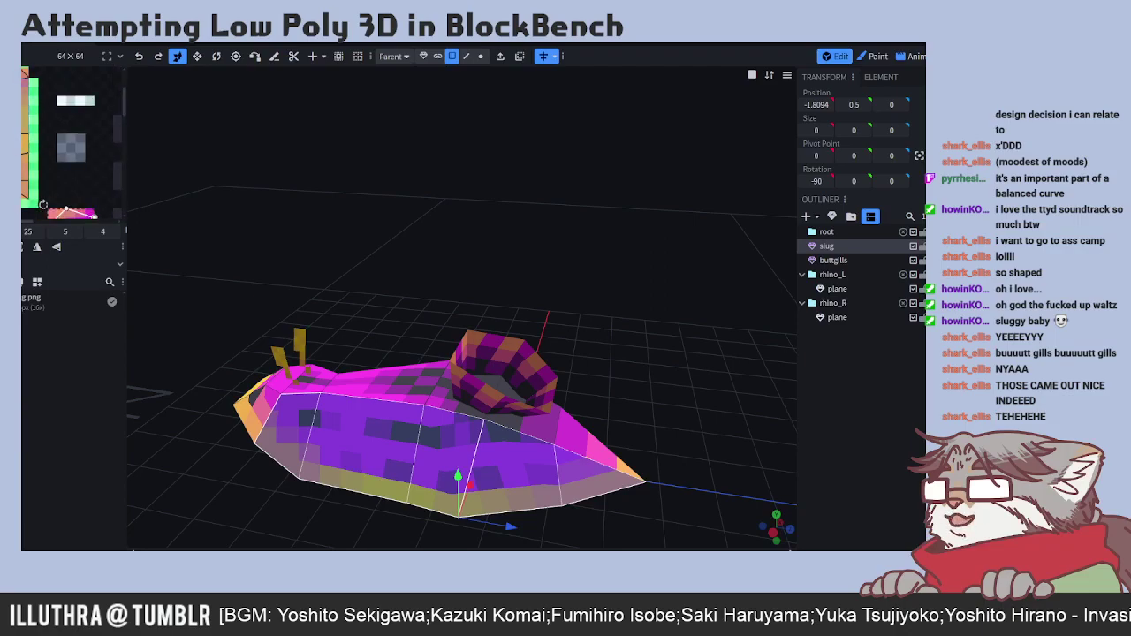
- Select the opposite side's UV point beside the gill ring and compare its island's outline with the pixels of the painted side pattern
click(38, 137)
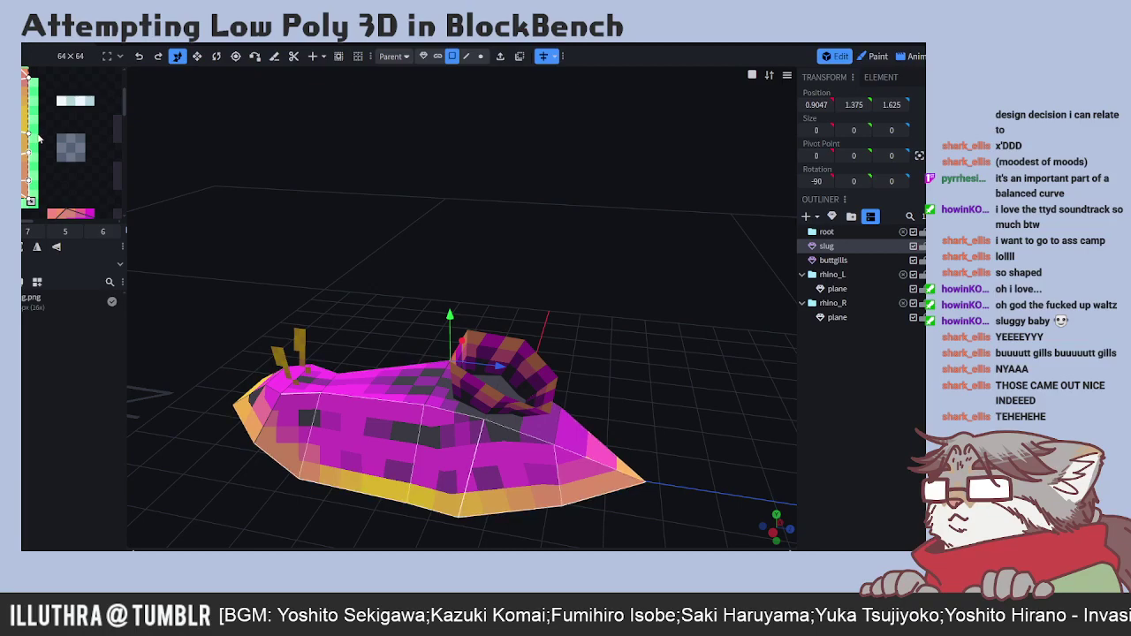
click(31, 134)
scroll(54, 180, down, 3)
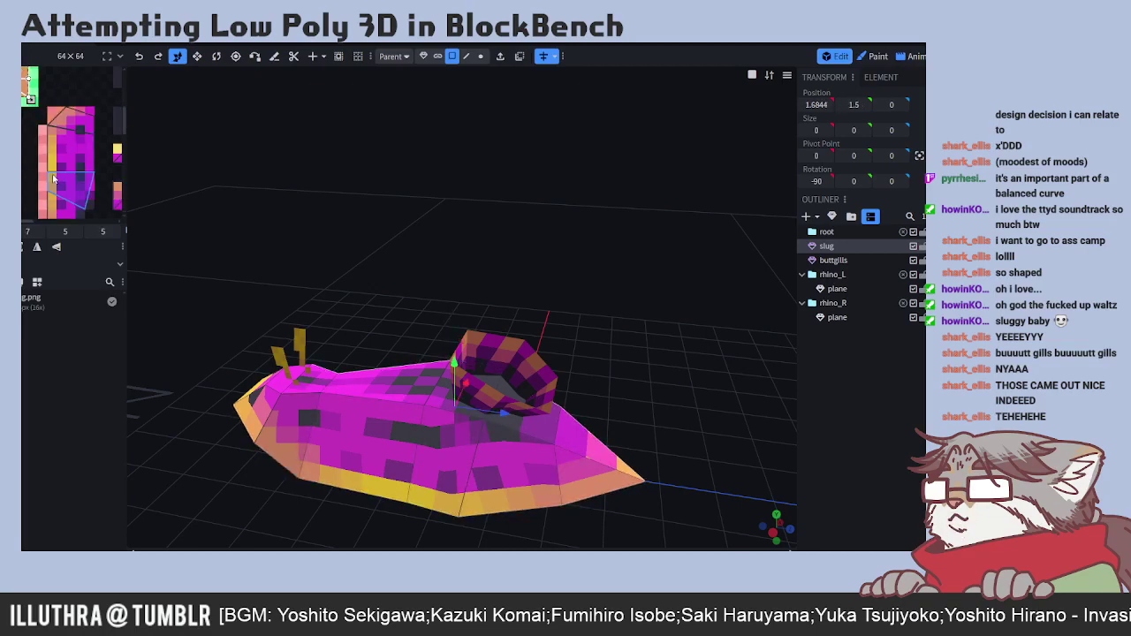
scroll(75, 200, down, 2)
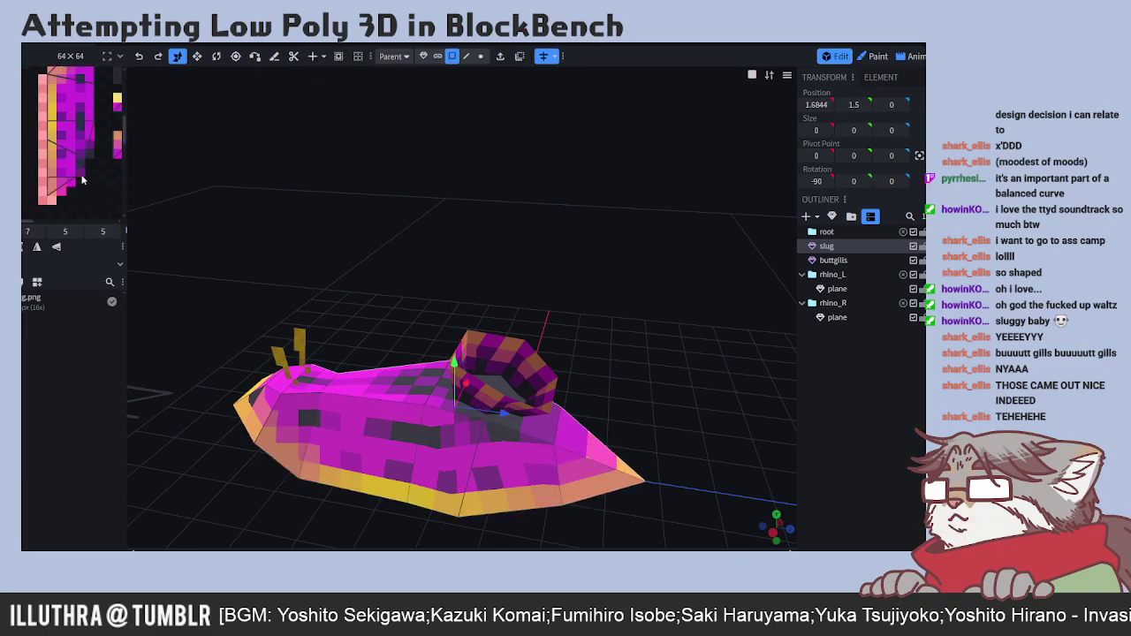
scroll(78, 170, up, 3)
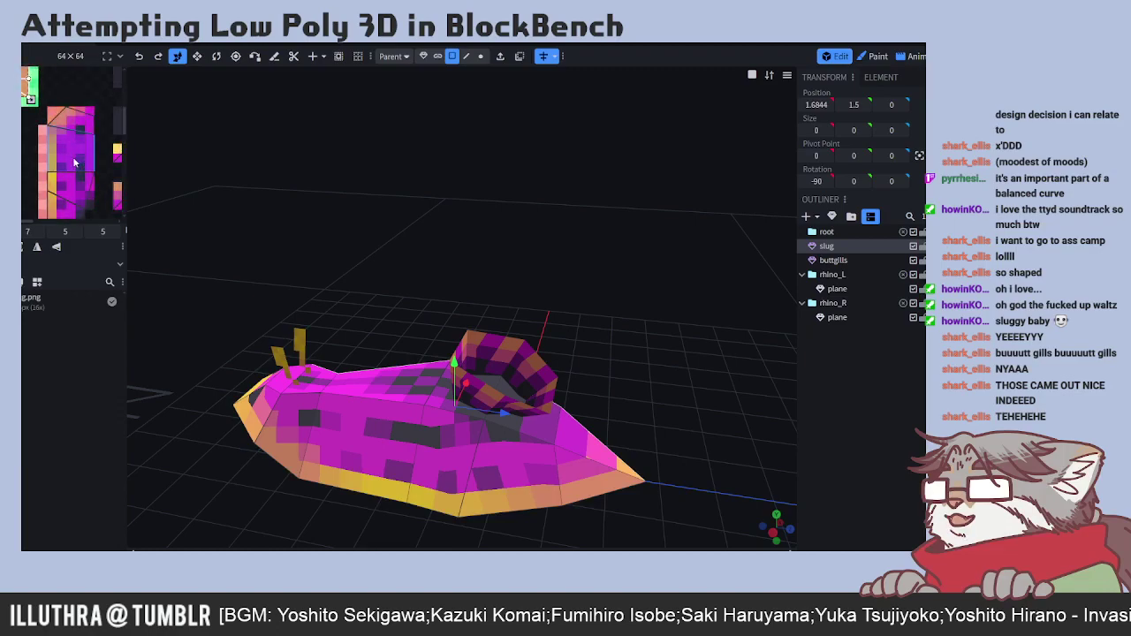
scroll(75, 162, up, 3)
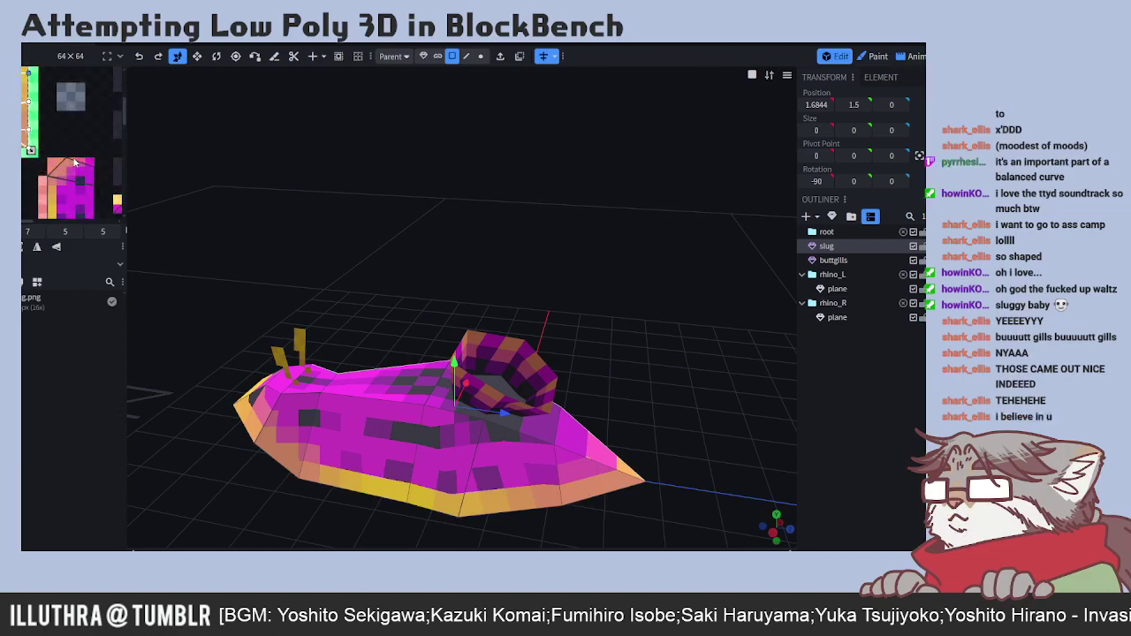
scroll(75, 161, down, 4)
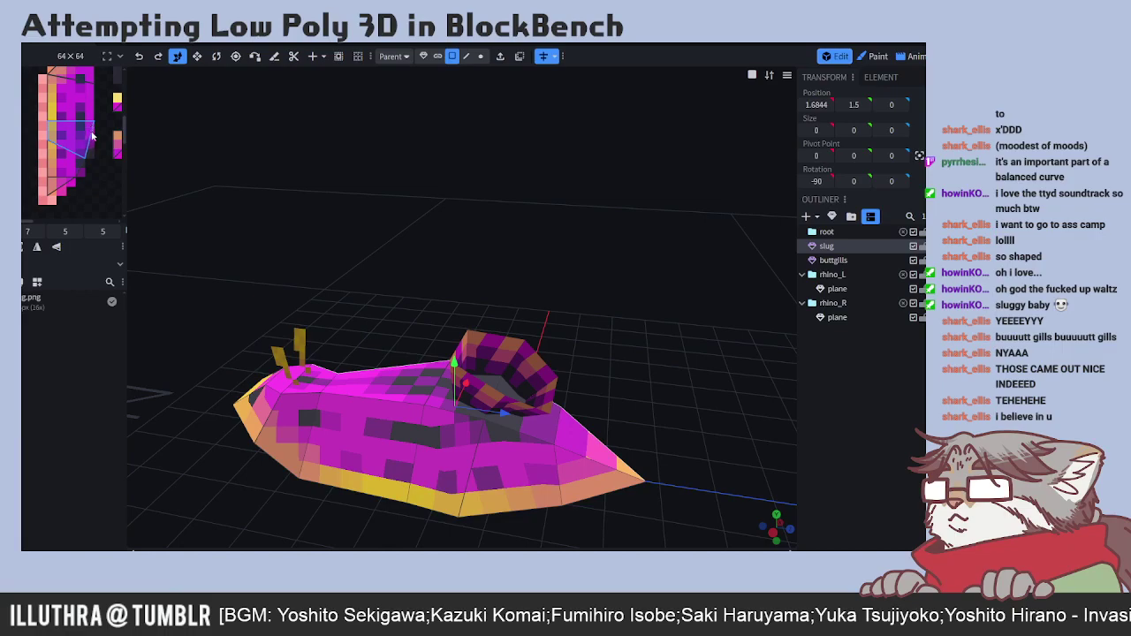
scroll(91, 131, up, 5)
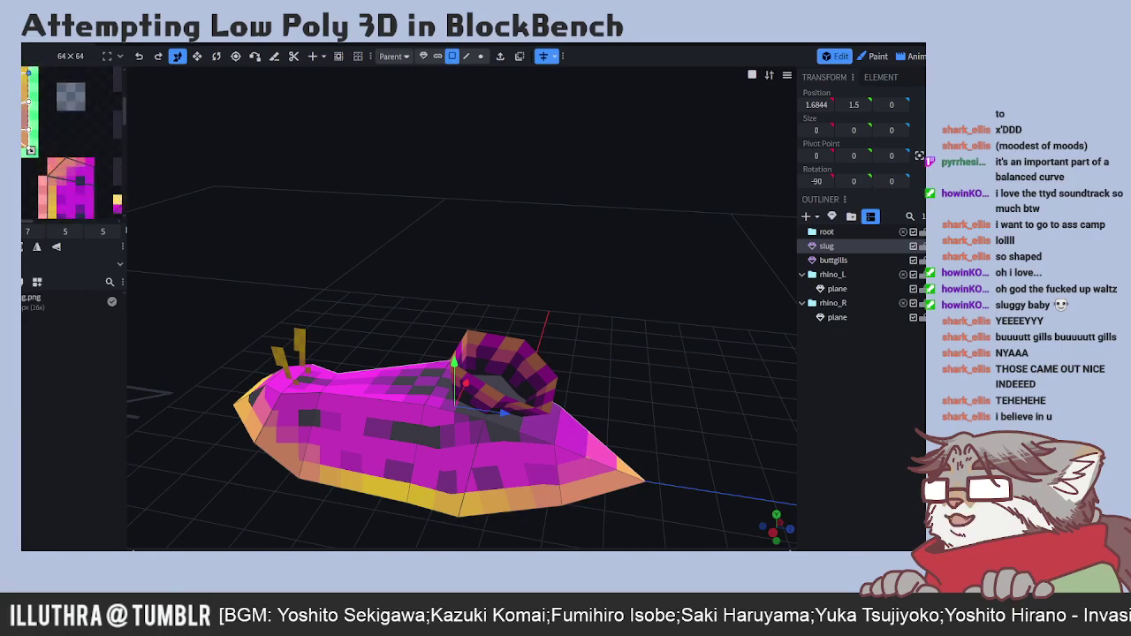
scroll(59, 163, down, 5)
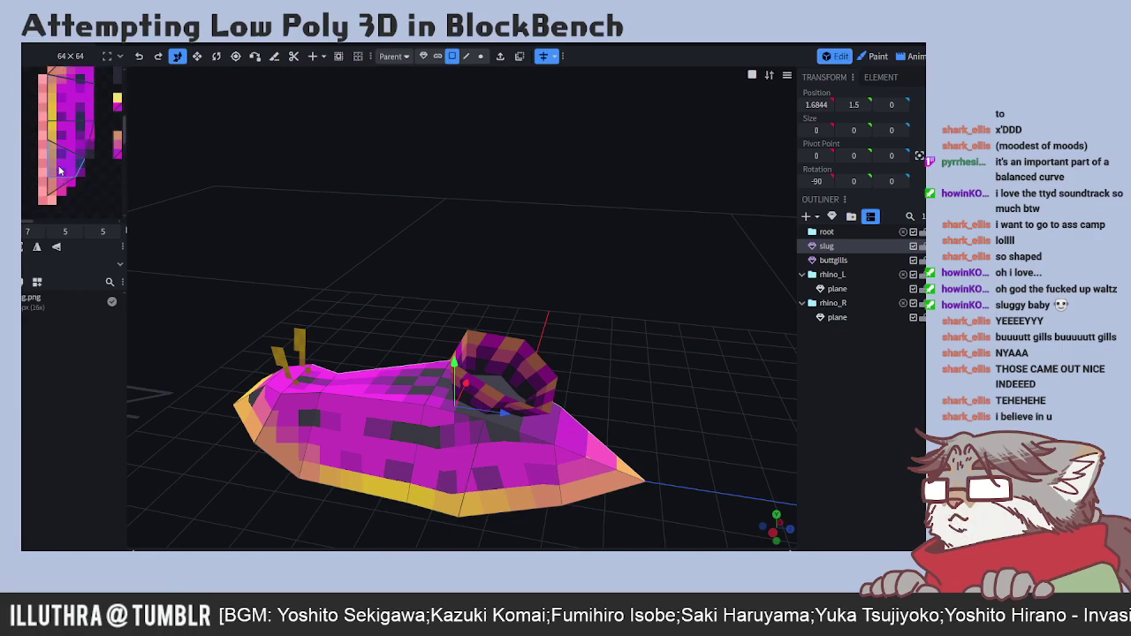
scroll(51, 167, up, 5)
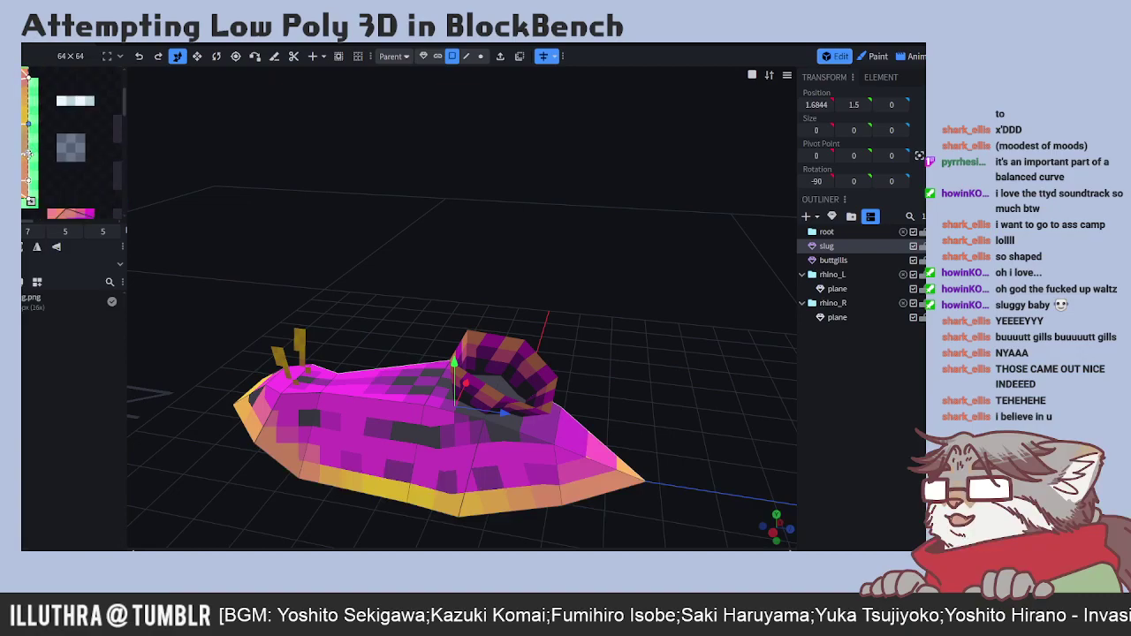
- Select the opposite side's lower-edge UV point and check the island and the body from behind
click(29, 151)
scroll(45, 177, down, 5)
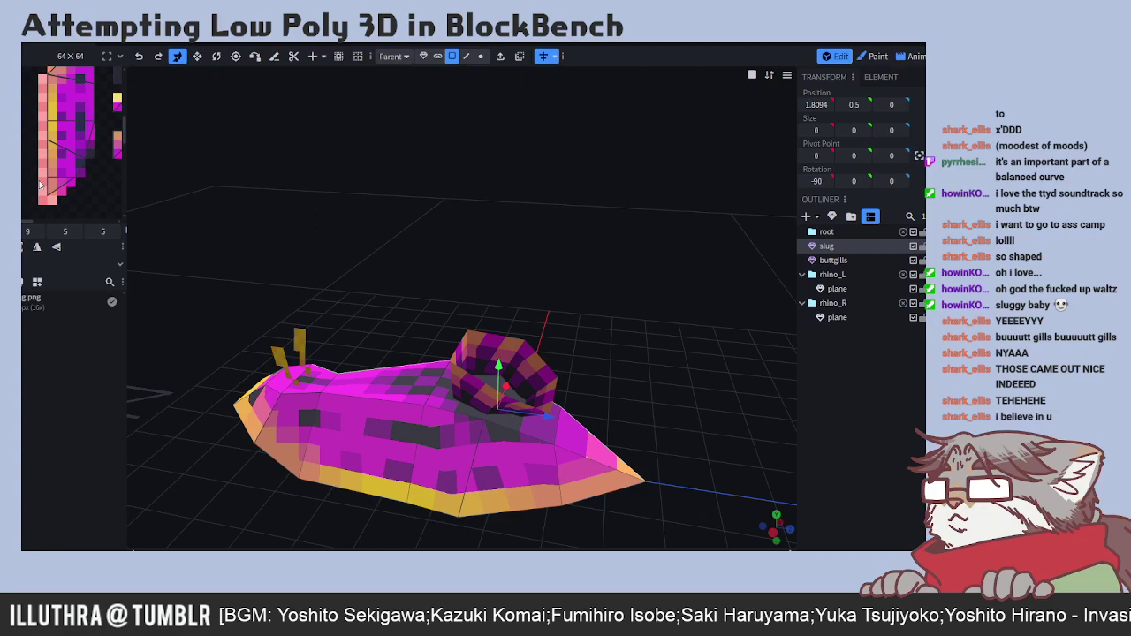
drag(459, 200, 579, 359)
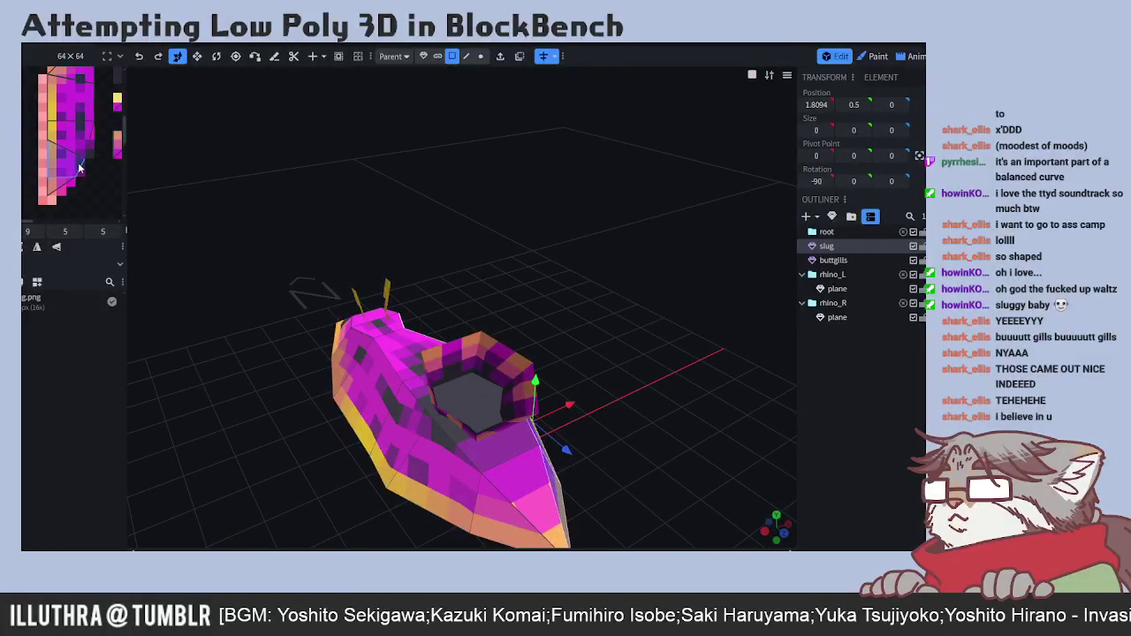
scroll(45, 146, up, 3)
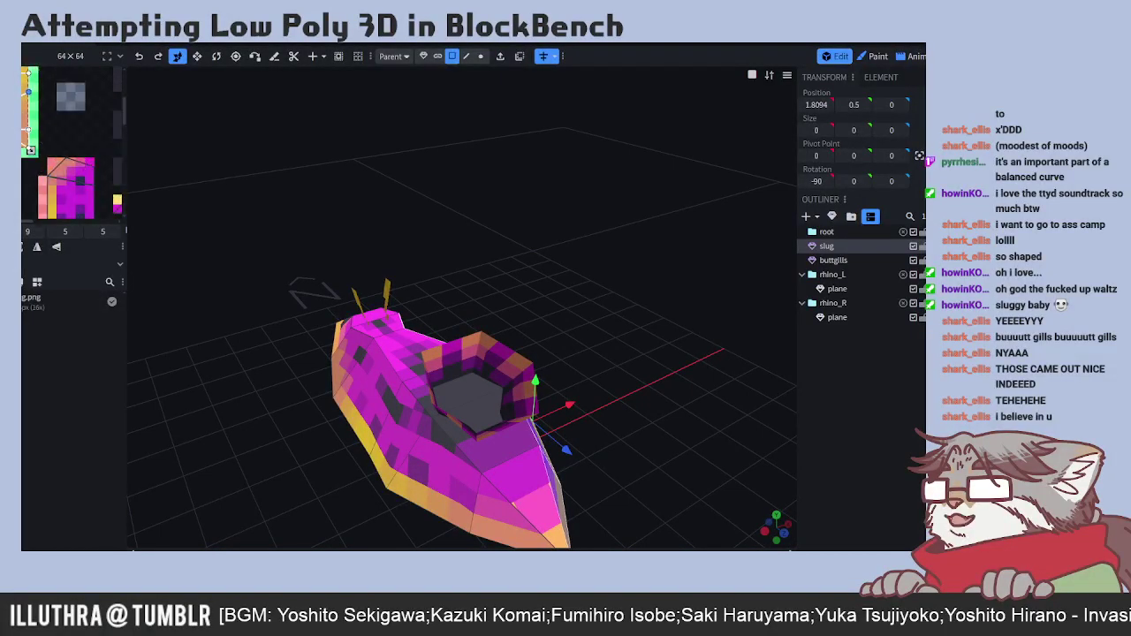
scroll(46, 150, down, 3)
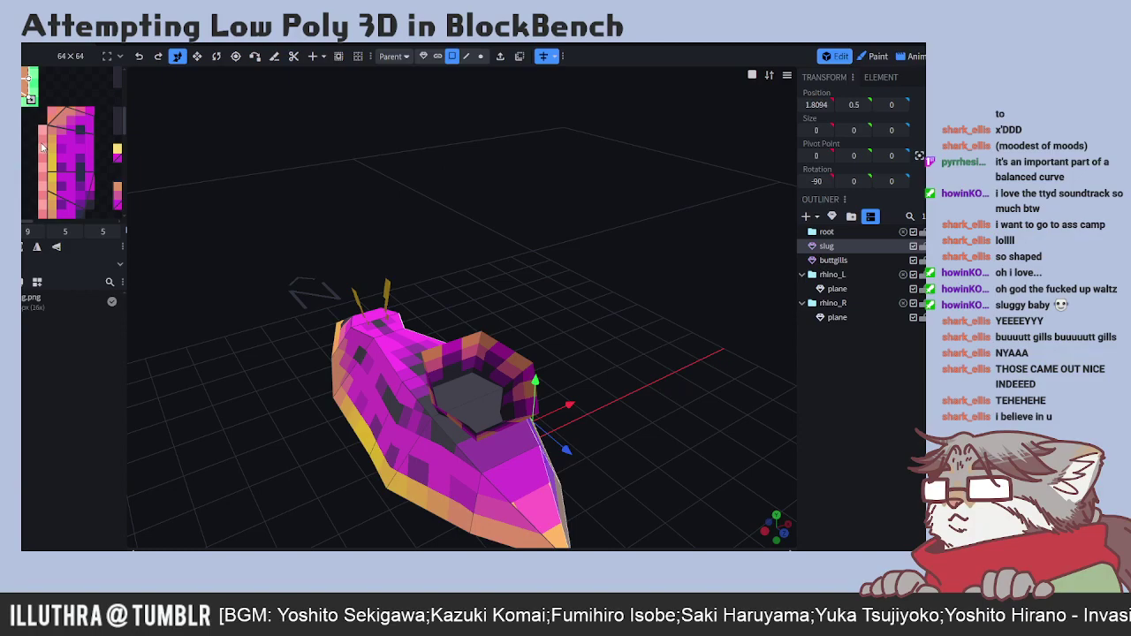
scroll(43, 147, up, 3)
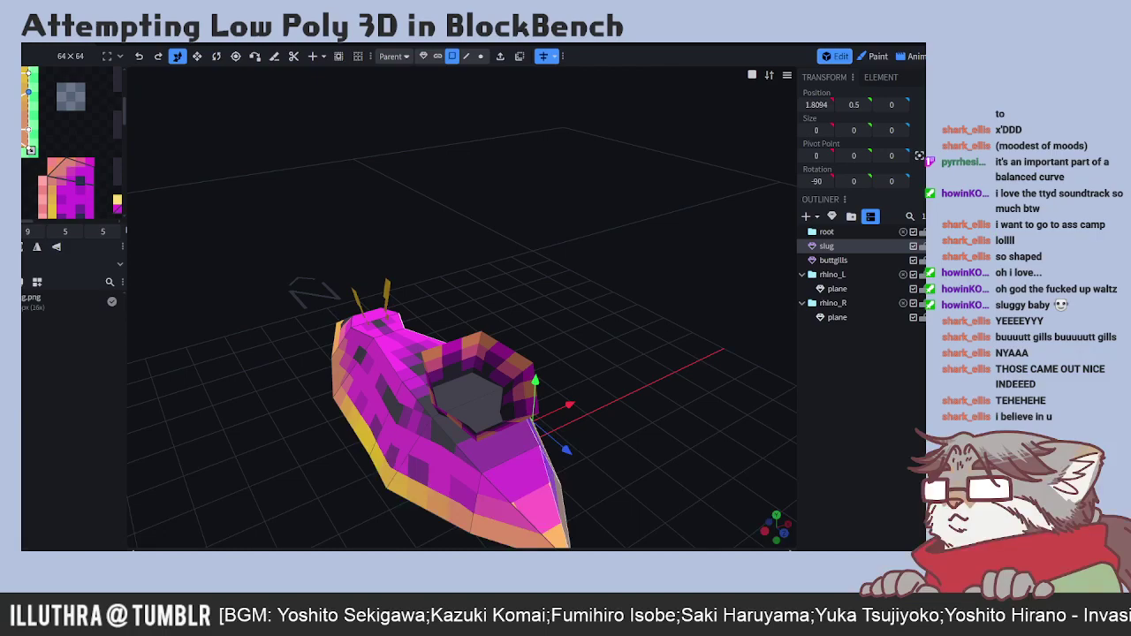
- Compare the side pattern on both flanks of the slug from the side and from behind
drag(672, 451, 466, 437)
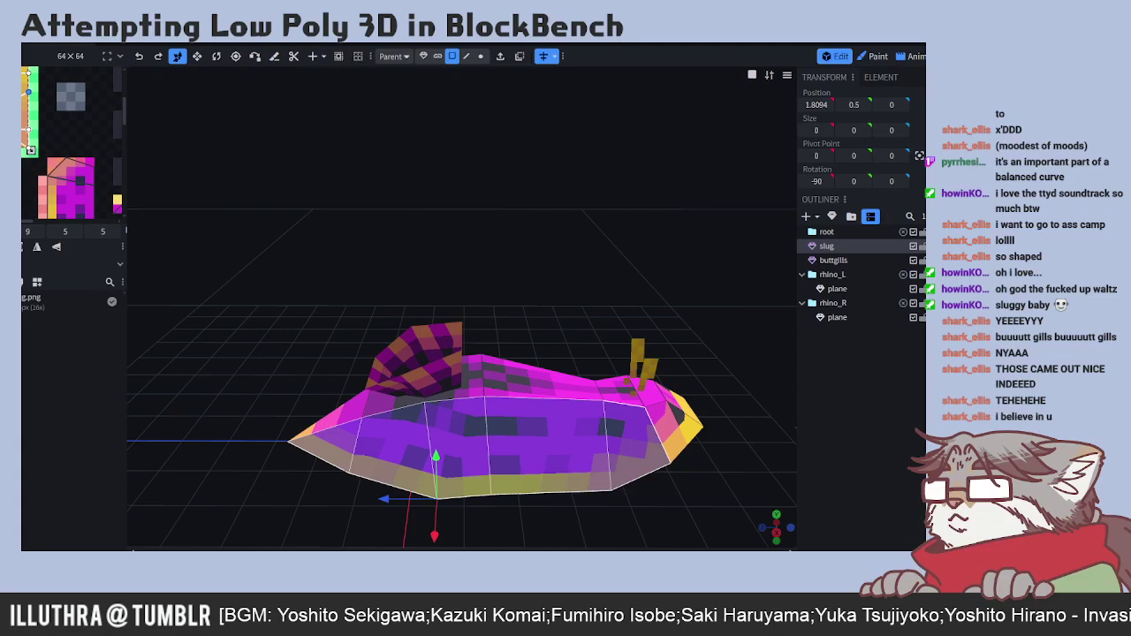
drag(194, 433, 254, 435)
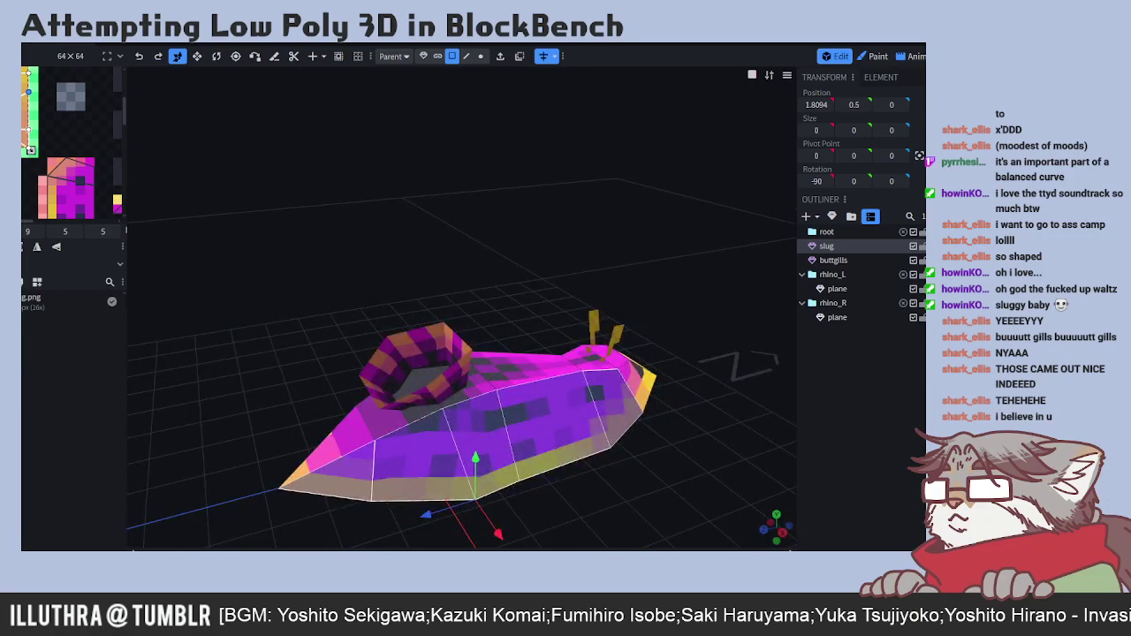
drag(202, 445, 459, 431)
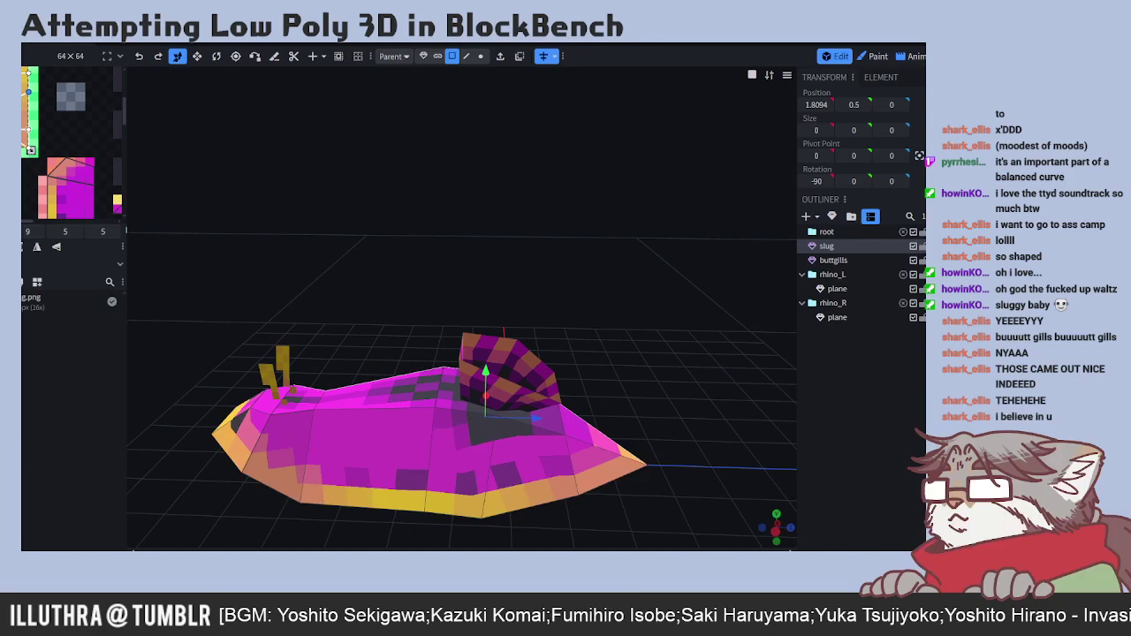
drag(623, 413, 664, 417)
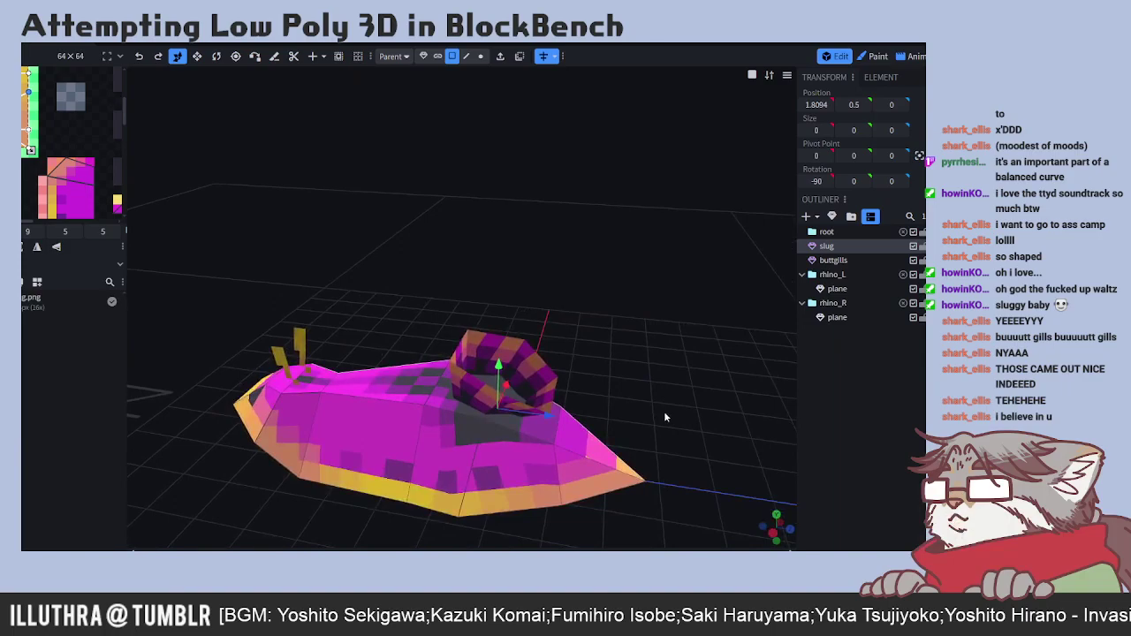
- Undo the last two edits to the side pattern beside the gill ring and check the opposite flank
key(ctrl+z)
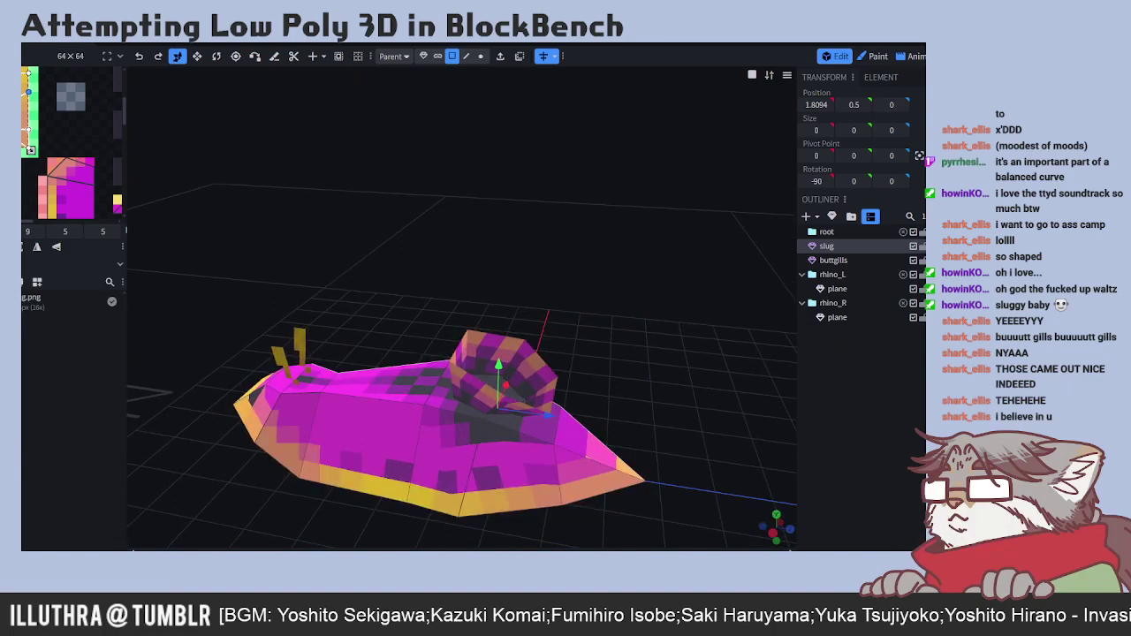
key(ctrl+z)
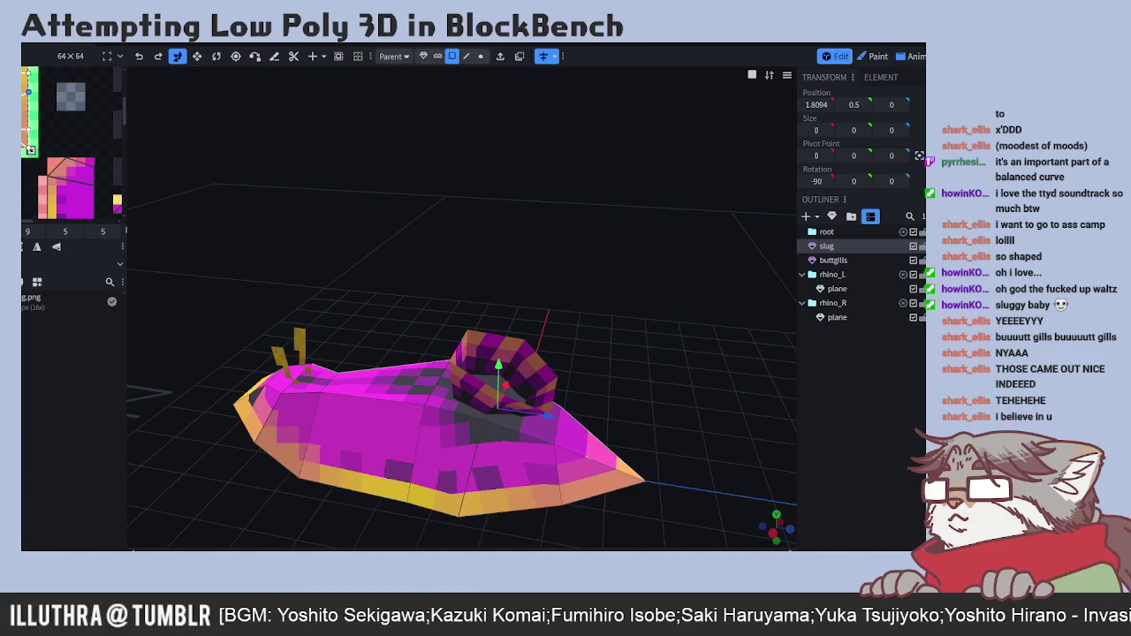
drag(589, 349, 311, 330)
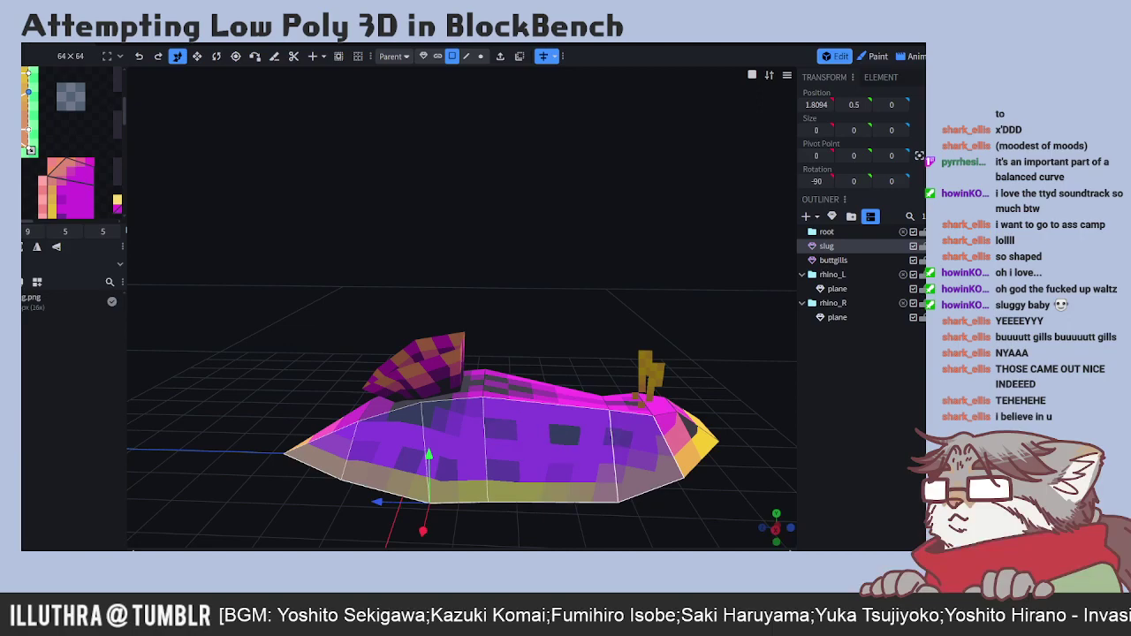
- Examine the repainted spots on the opposite flank from the side, a low angle and behind the tail
drag(569, 342, 588, 340)
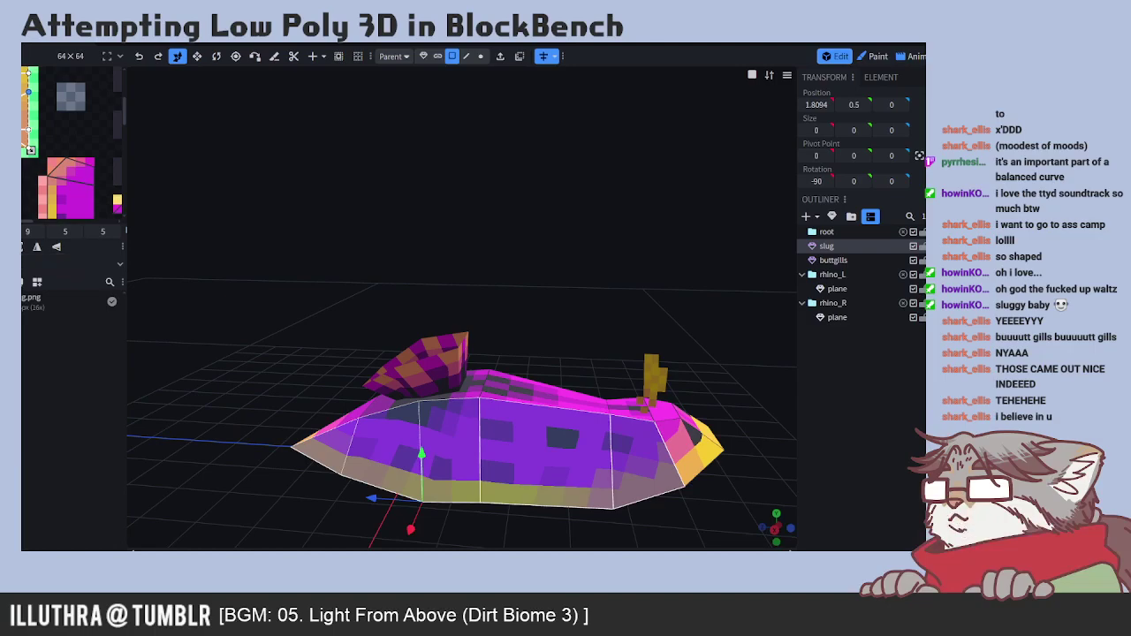
drag(554, 334, 447, 347)
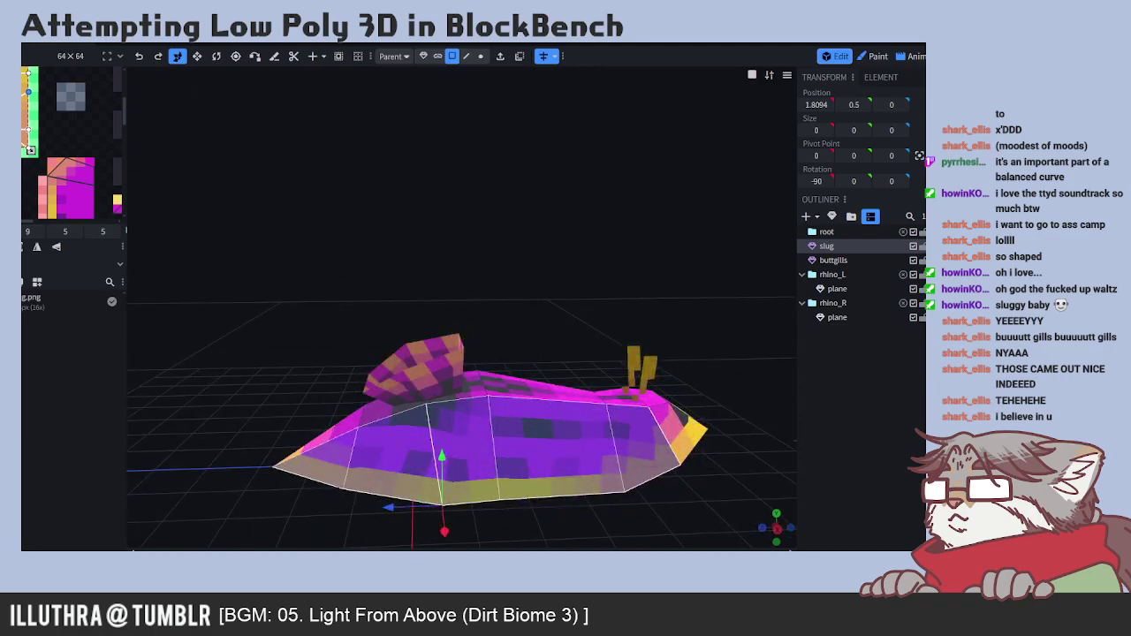
mouse_move(561, 337)
mouse_down()
mouse_move(521, 323)
mouse_move(548, 341)
mouse_up()
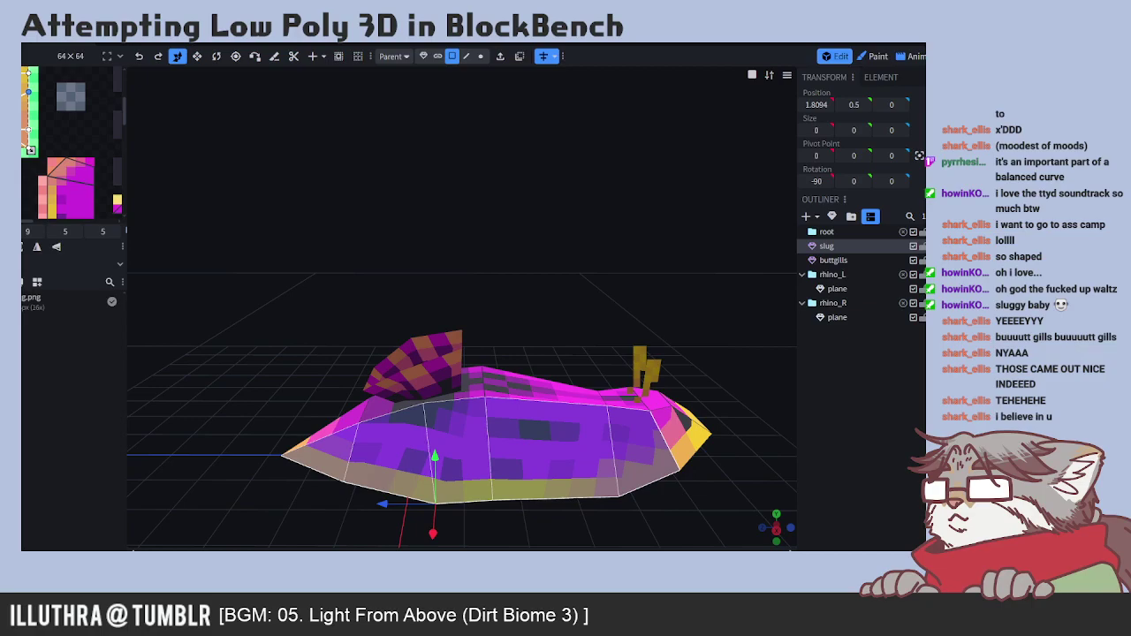
drag(511, 332, 561, 313)
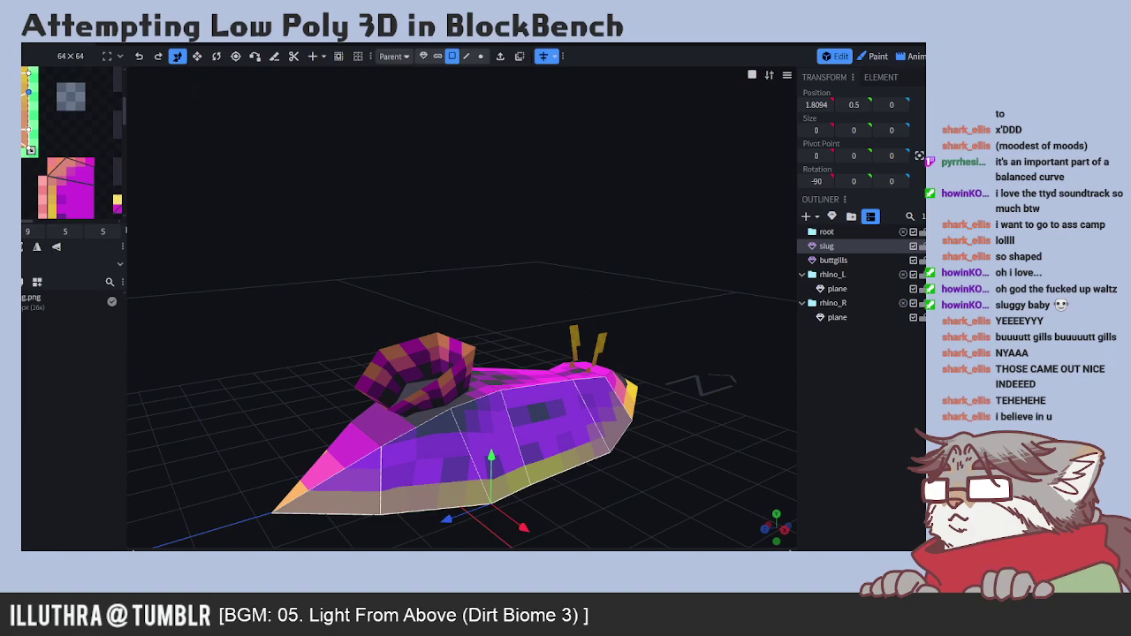
mouse_move(510, 338)
mouse_down()
mouse_move(479, 321)
mouse_move(475, 338)
mouse_move(495, 338)
mouse_up()
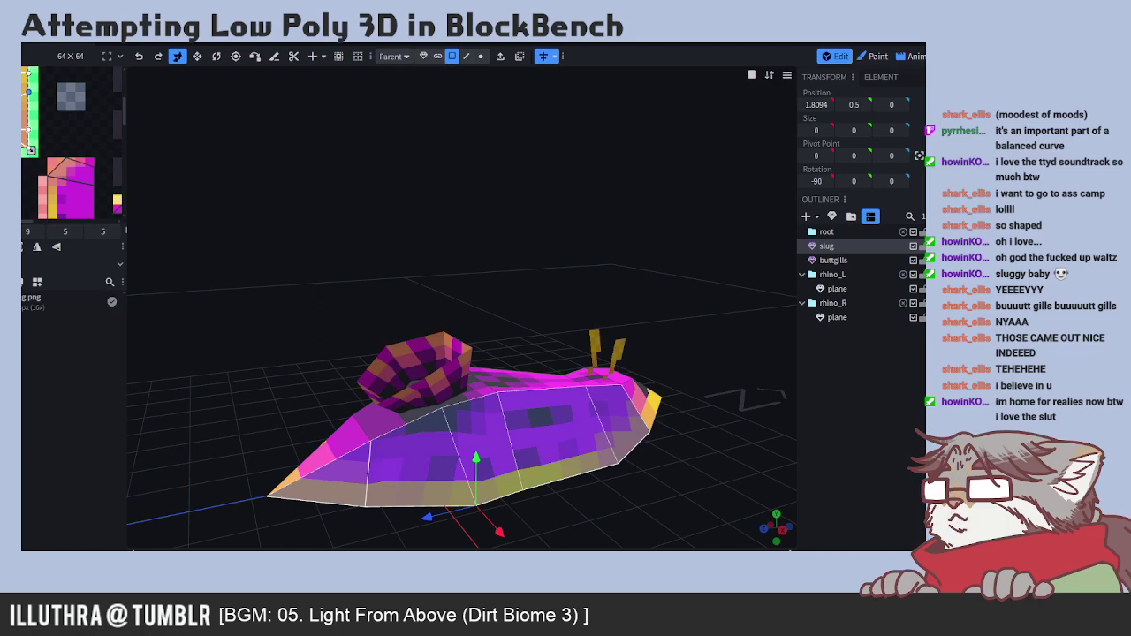
drag(526, 306, 485, 297)
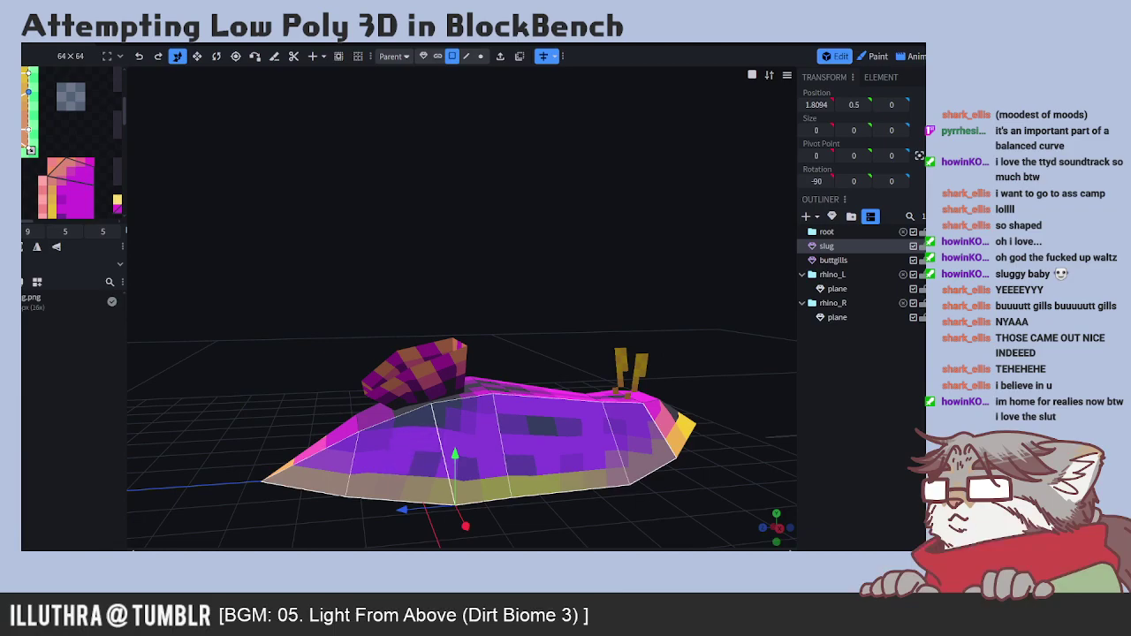
- Deselect the slug mesh and inspect the pattern on both flanks without the selection highlight
click(557, 350)
drag(559, 352, 484, 332)
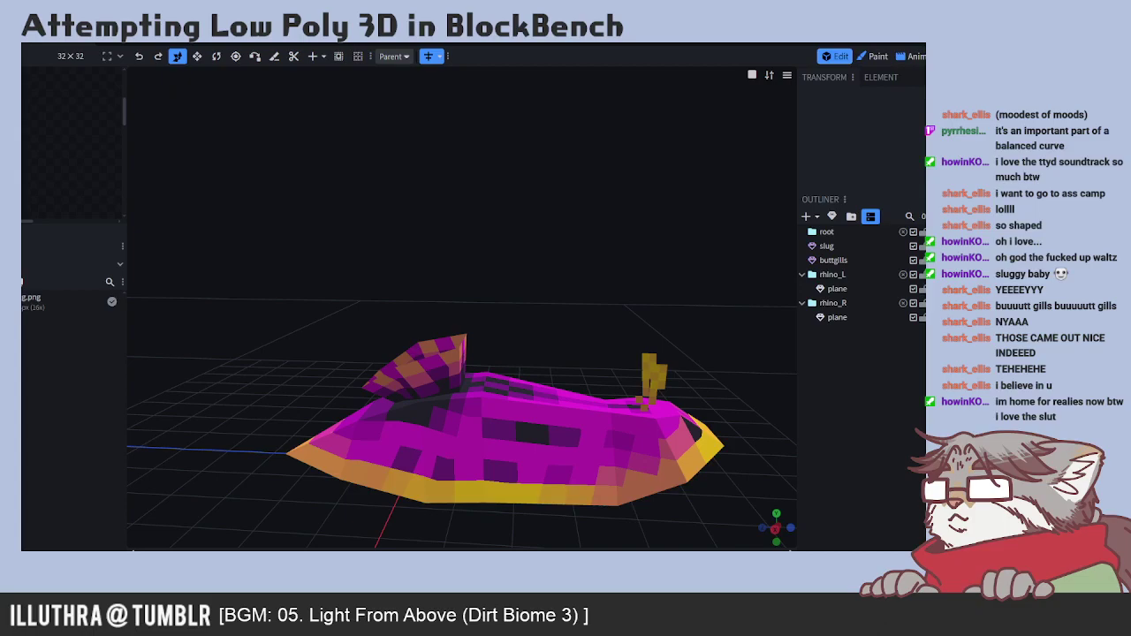
drag(537, 327, 612, 337)
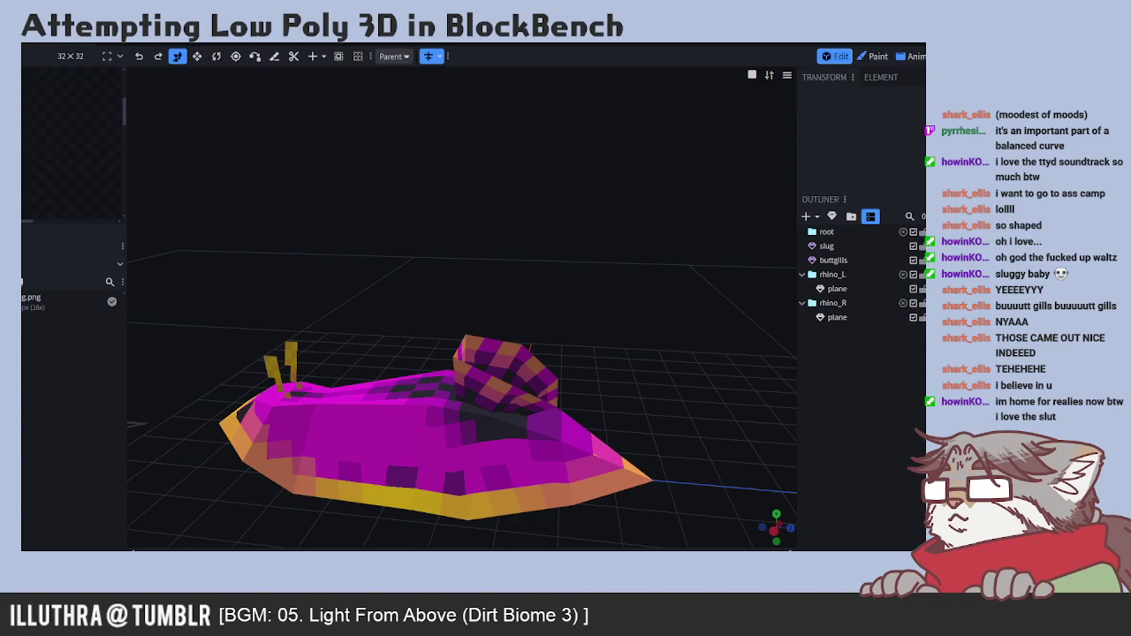
drag(711, 397, 709, 390)
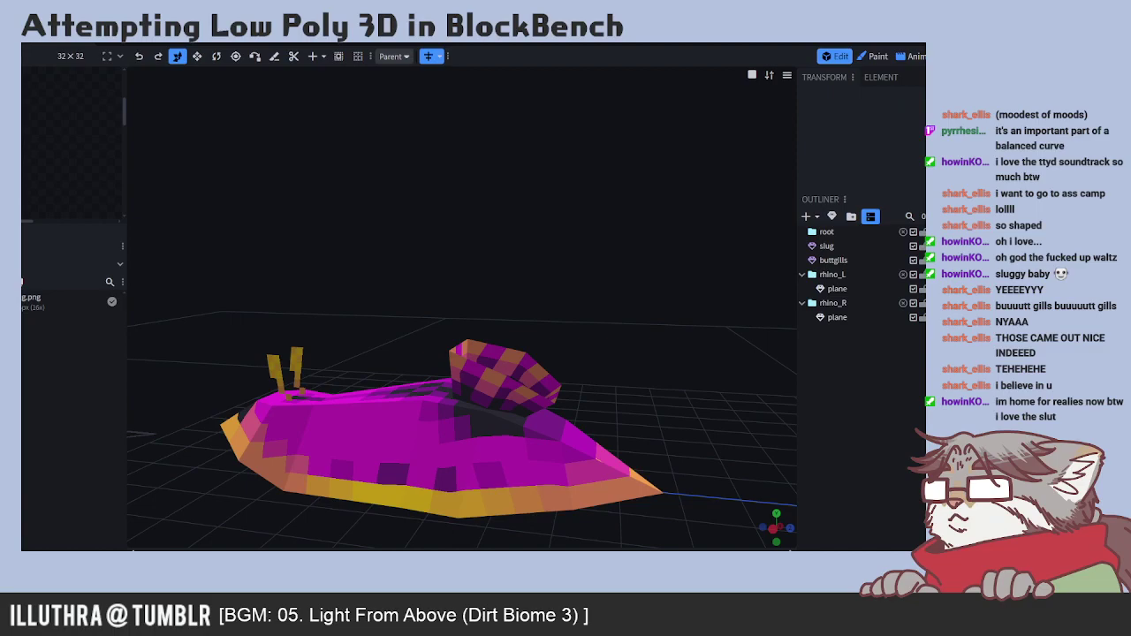
- Select the middle side face of the slug mesh and locate it in the UV layout
drag(690, 371, 648, 383)
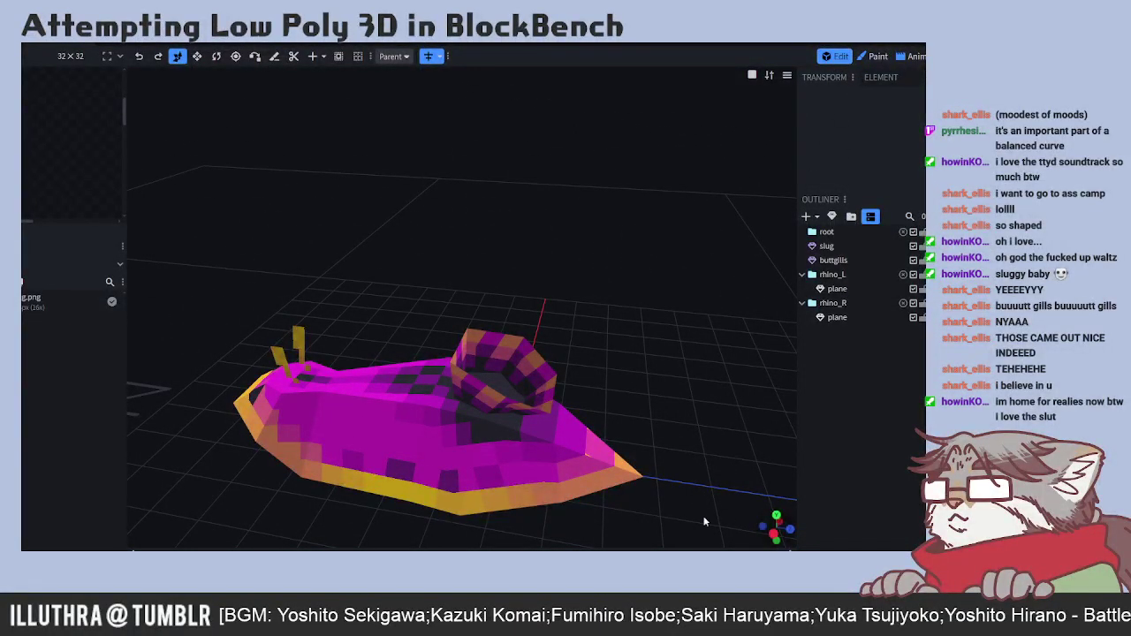
click(395, 451)
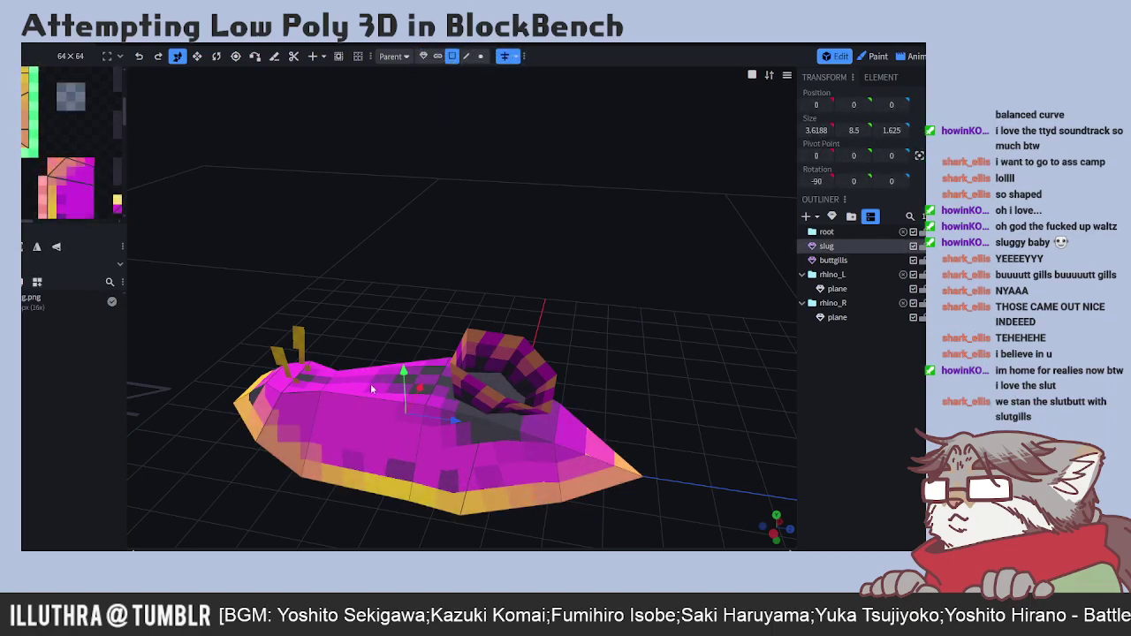
click(378, 431)
click(365, 476)
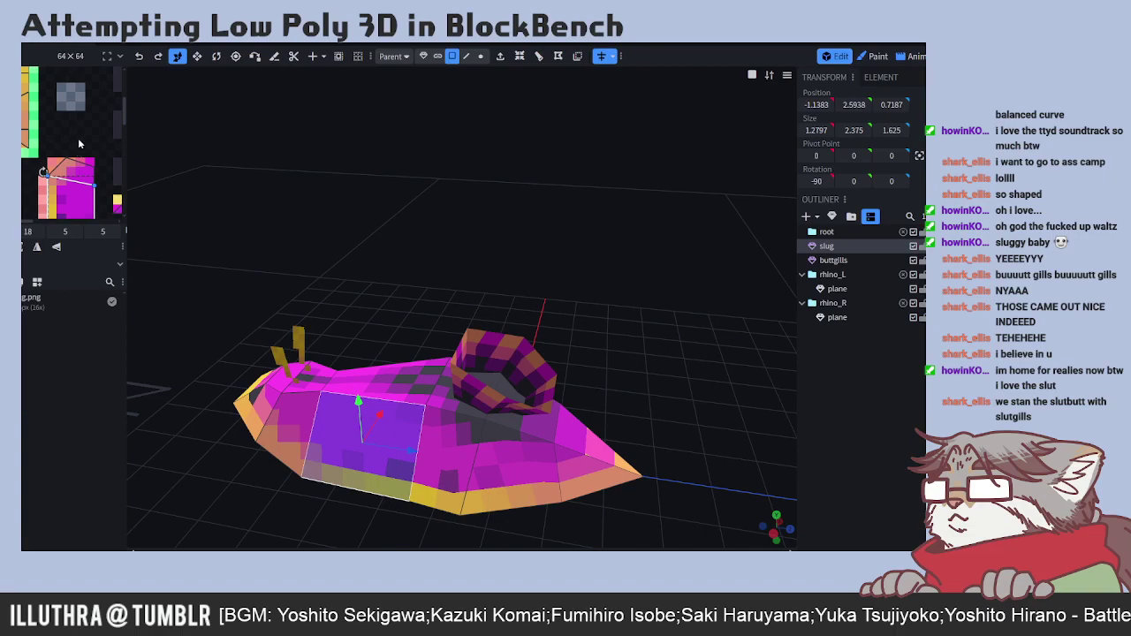
middle_drag(94, 158, 55, 168)
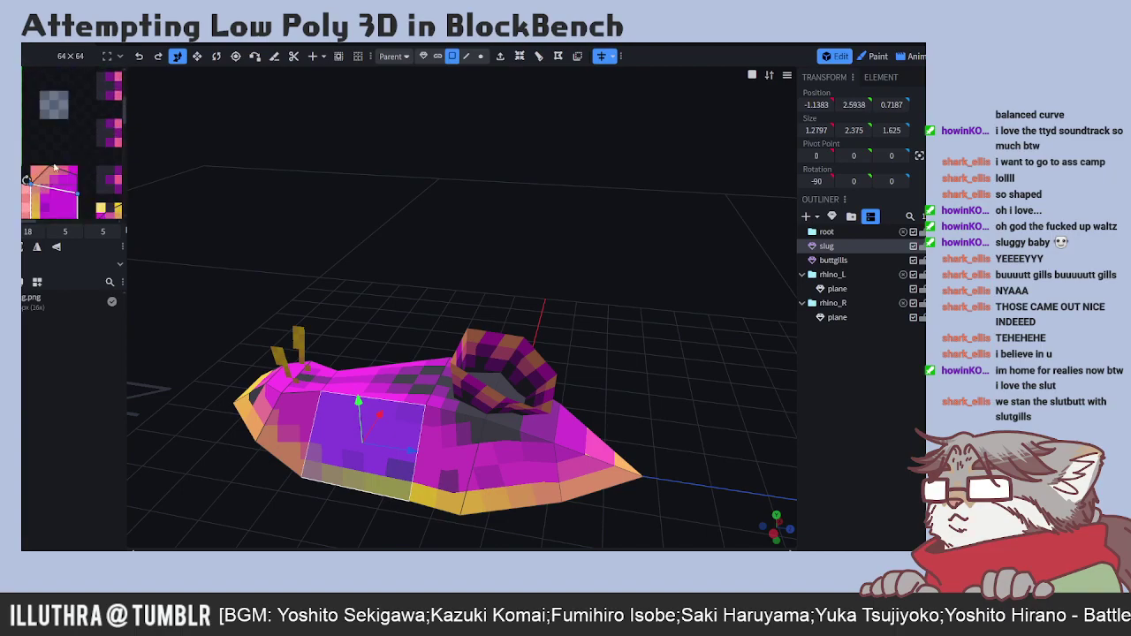
click(90, 192)
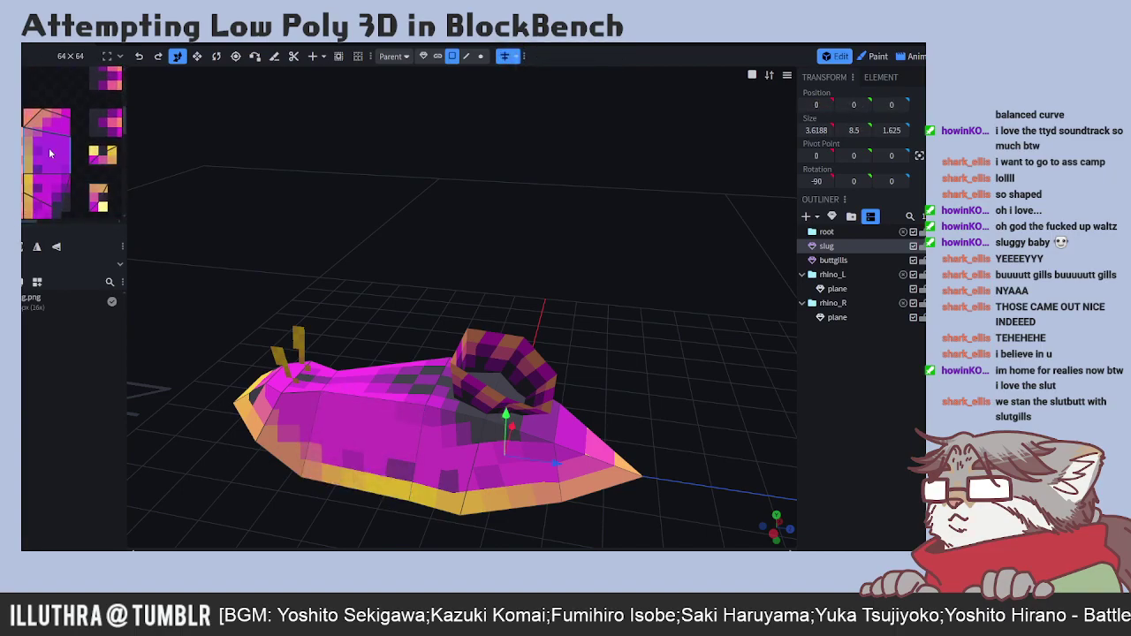
- Select the connected flank faces in the UV layout and check the middle face's two inner corner points
click(50, 153)
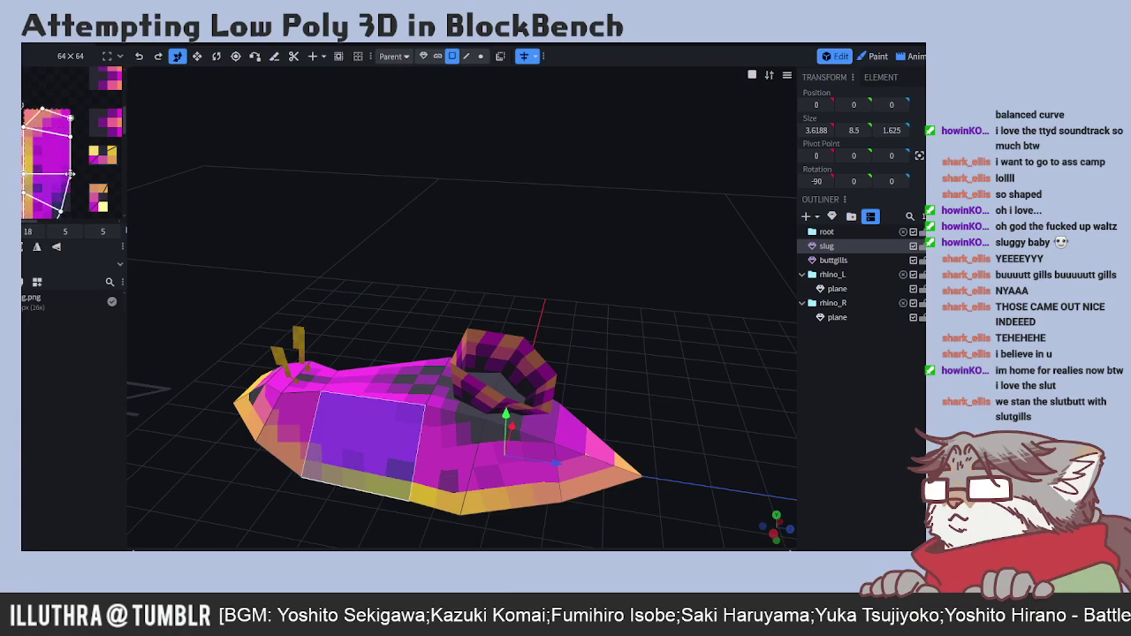
shift+click(70, 173)
shift+click(72, 173)
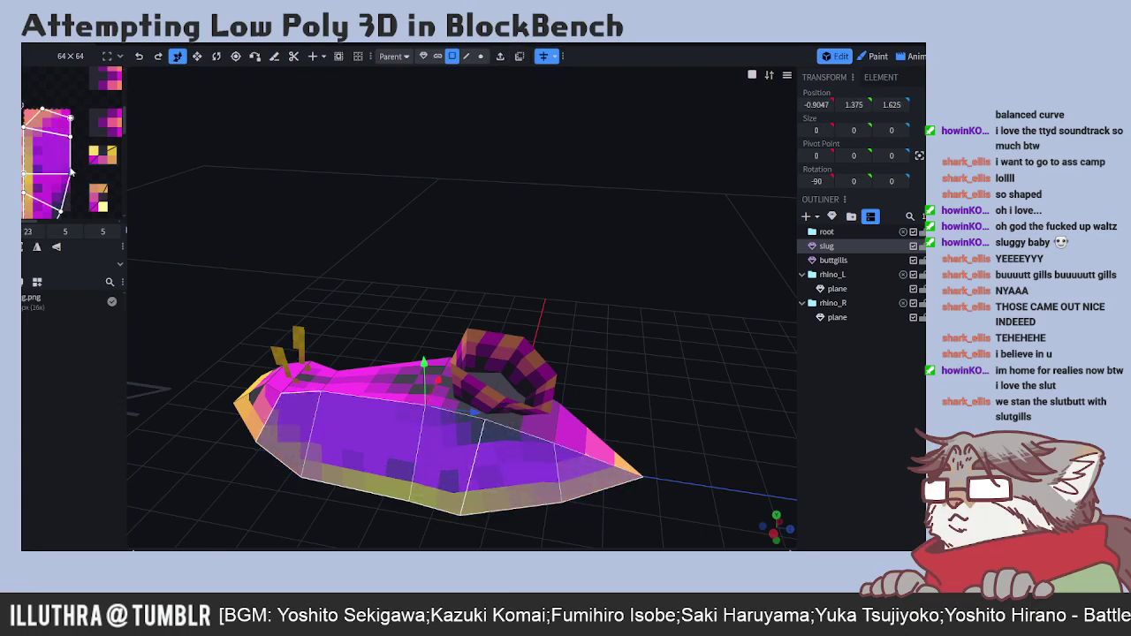
drag(71, 173, 69, 134)
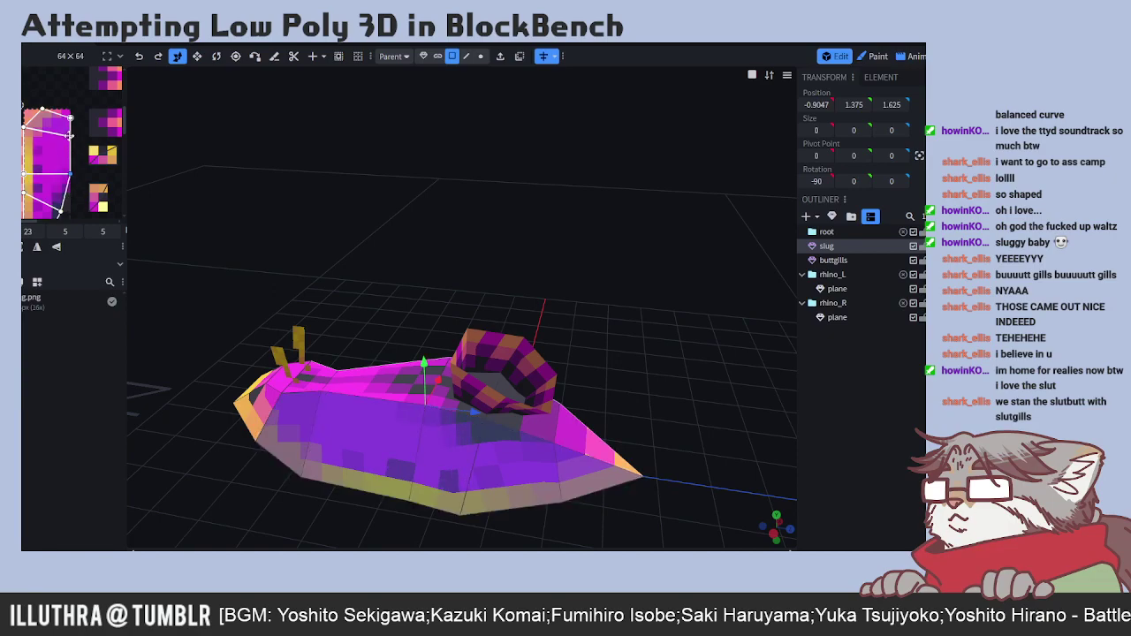
click(70, 134)
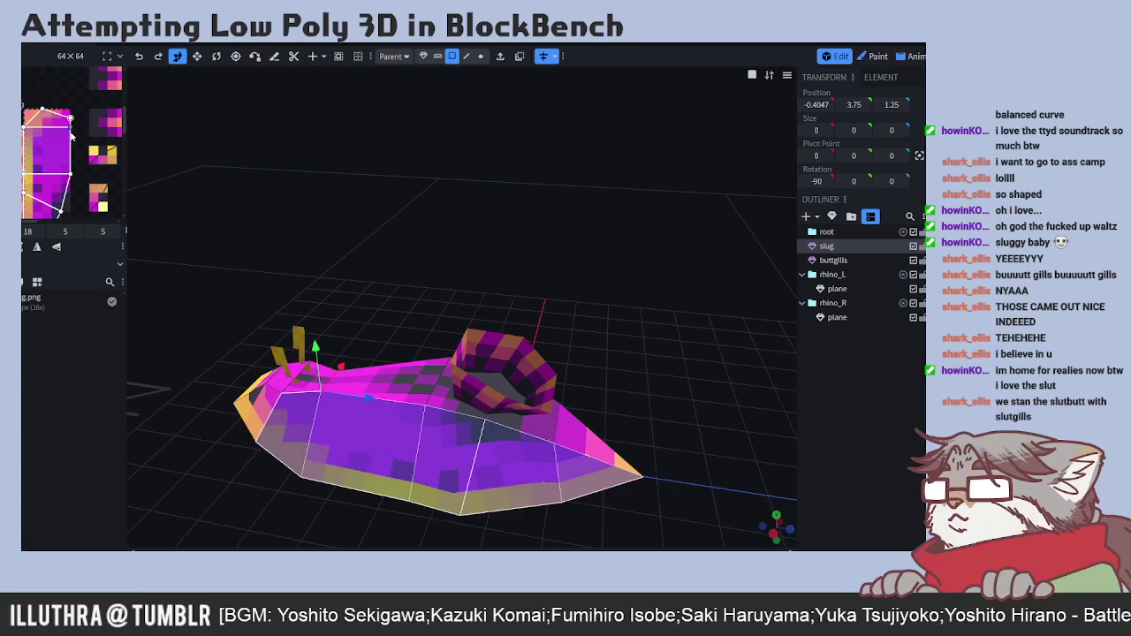
- Select the opposite flank's UV island and check its matching corner point for comparison
click(64, 99)
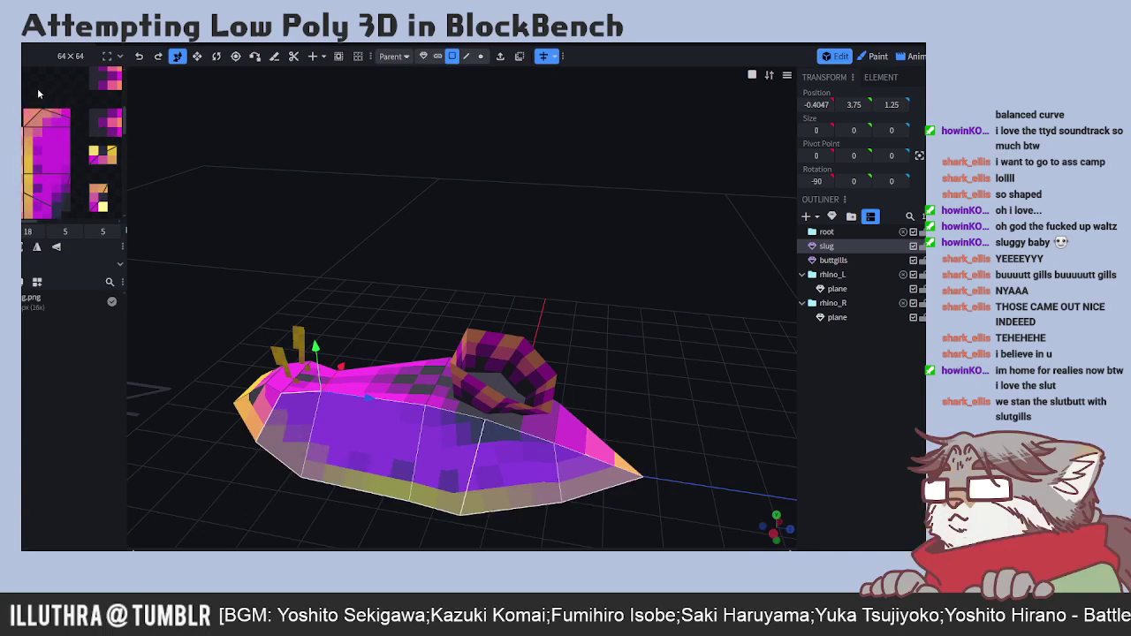
scroll(80, 200, up, 3)
middle_drag(79, 201, 97, 229)
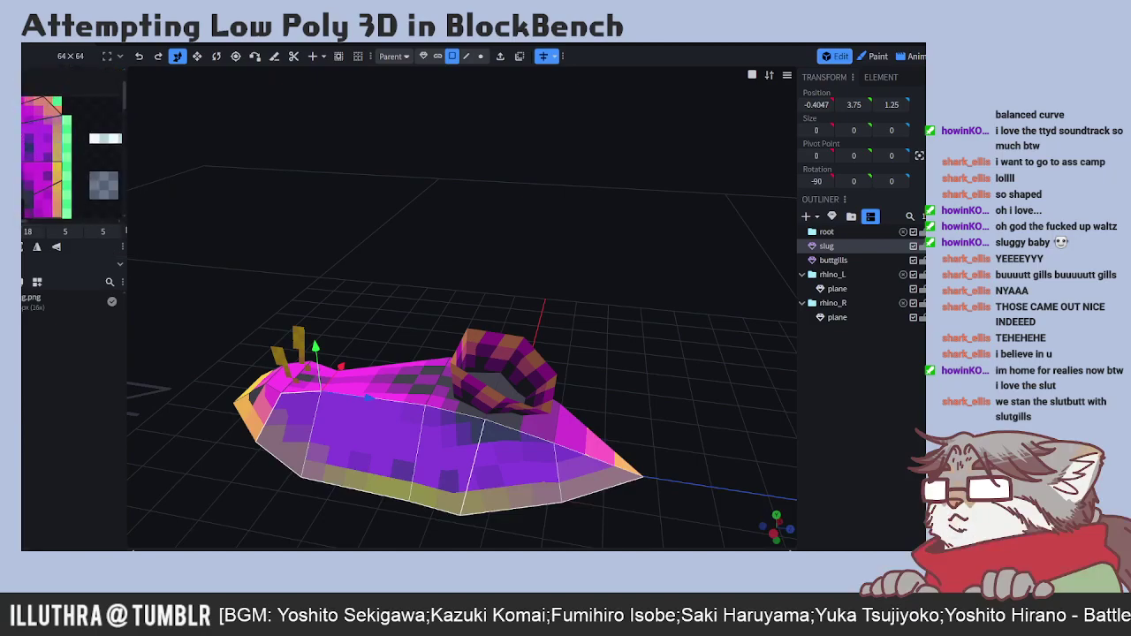
click(34, 141)
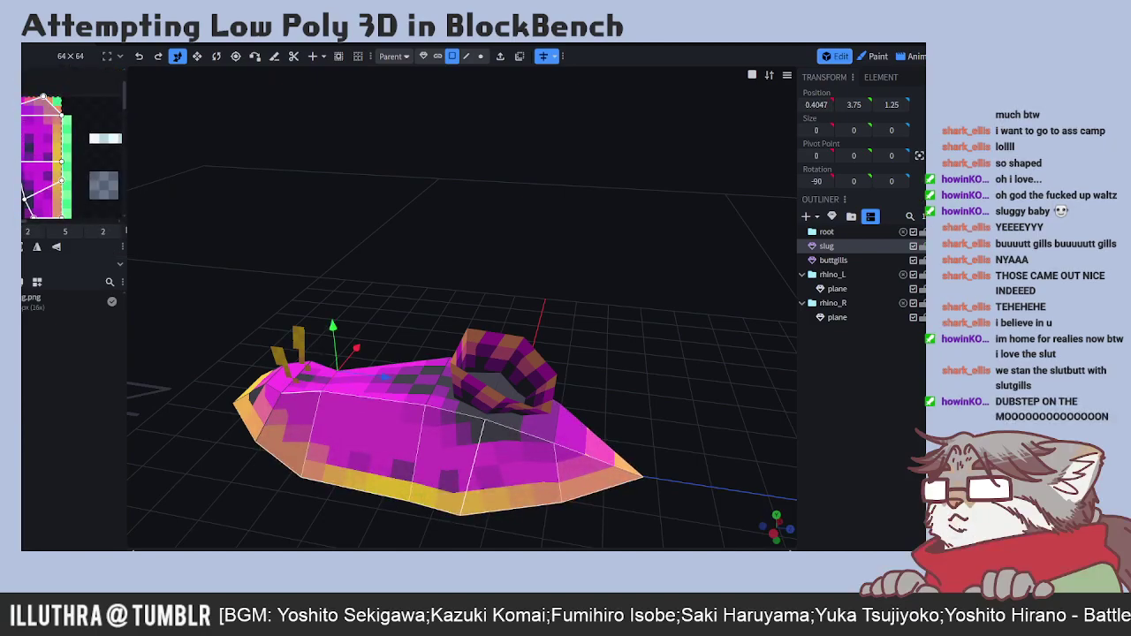
- Deselect the slug mesh and view the spots on its flank from a raised rear angle
drag(495, 282, 580, 308)
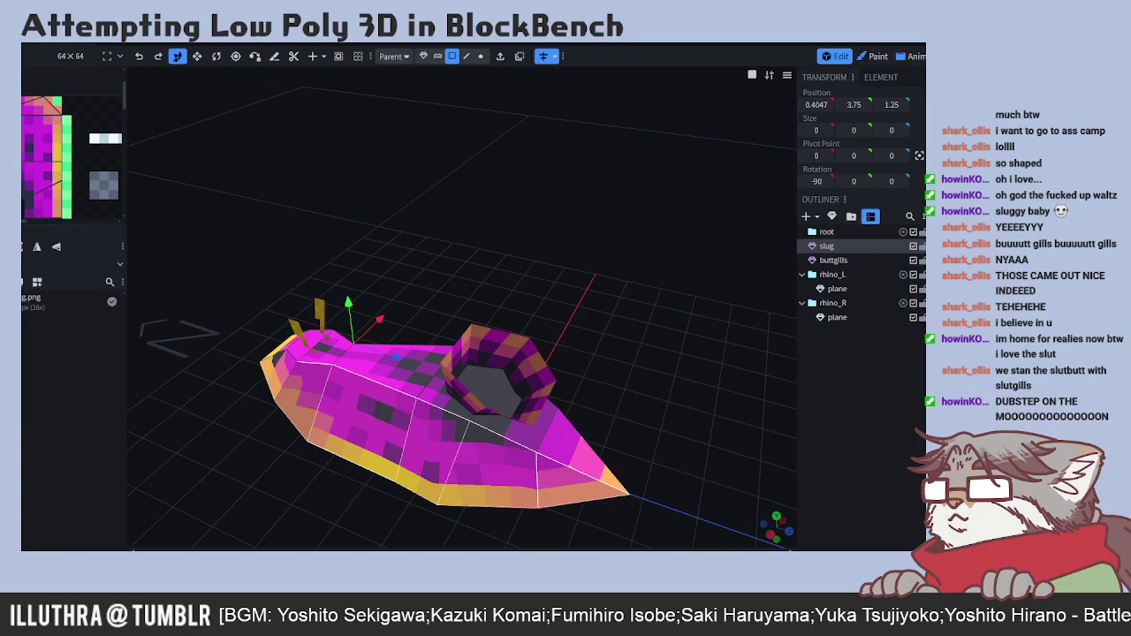
right_click(891, 440)
click(901, 448)
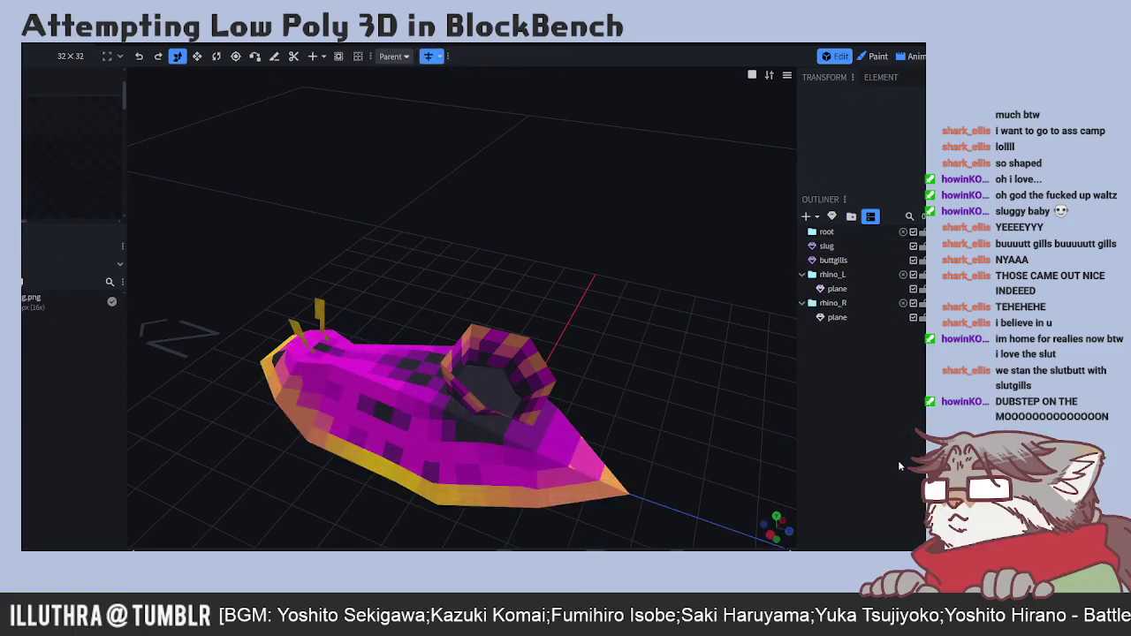
right_click(868, 497)
click(879, 432)
right_click(888, 413)
click(895, 406)
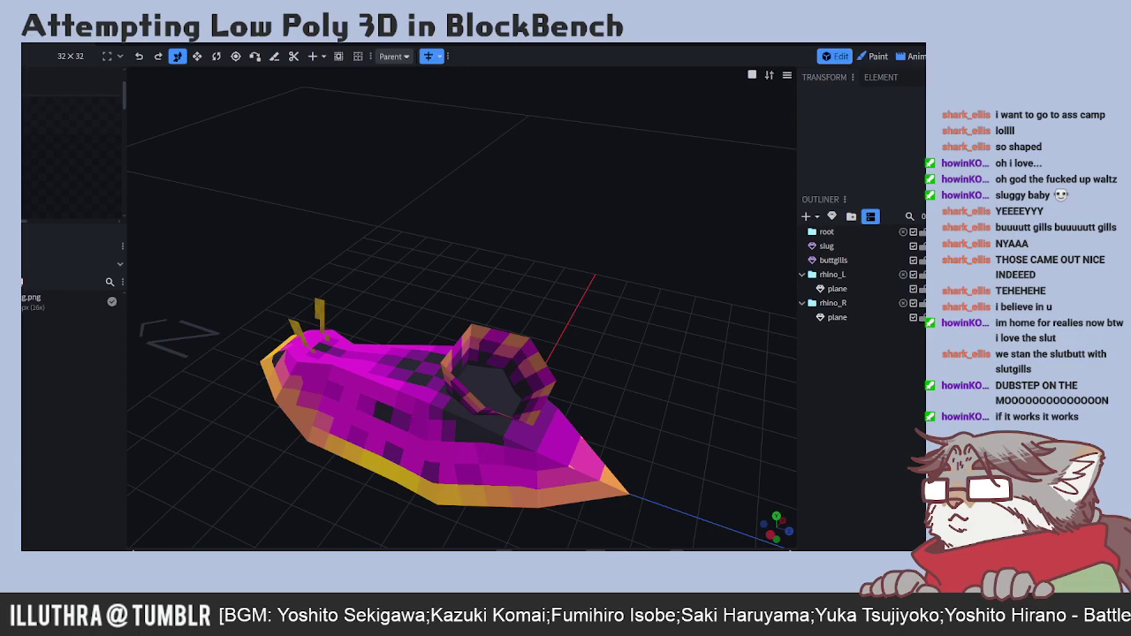
- Examine the row of dark spots along one flank from low, side and front-quarter angles
drag(203, 495, 222, 434)
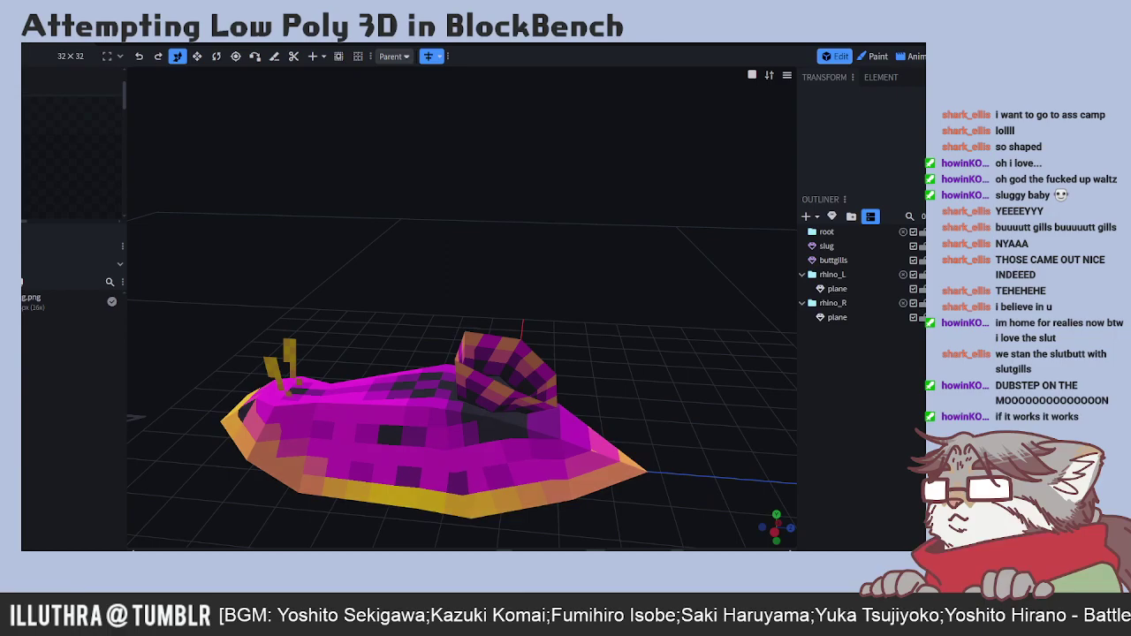
drag(658, 446, 636, 415)
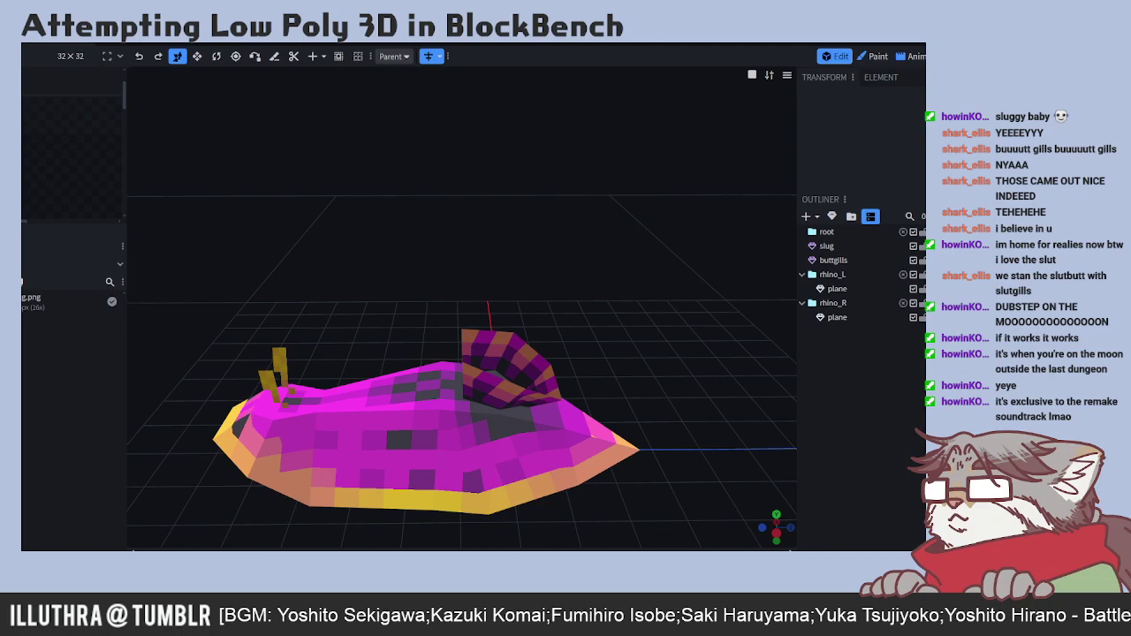
drag(638, 511, 577, 492)
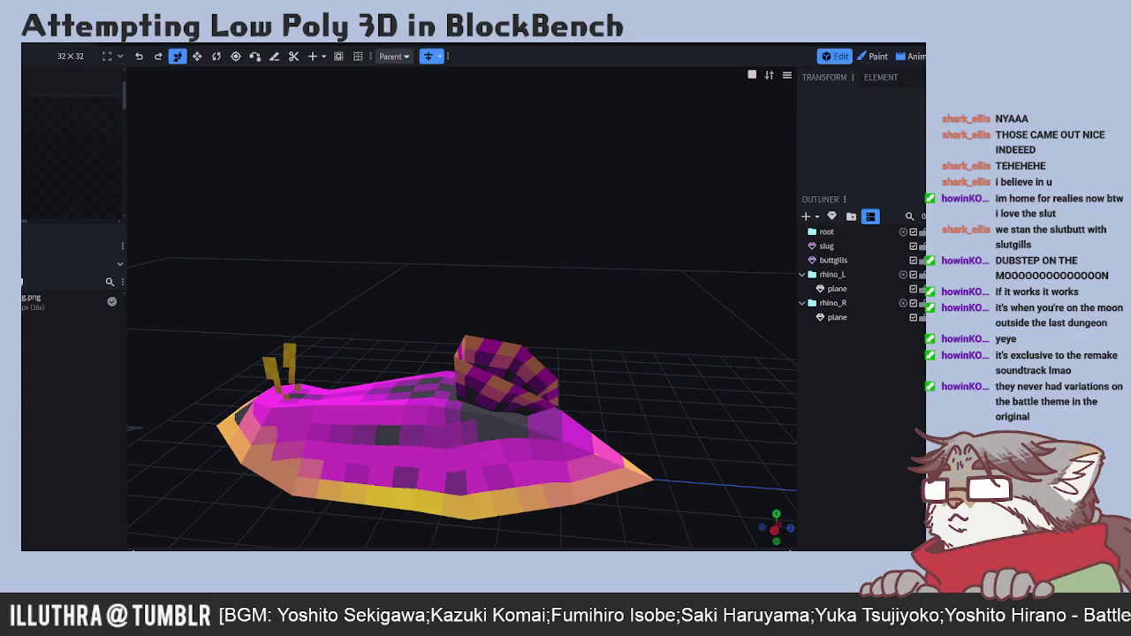
mouse_move(653, 403)
mouse_down()
mouse_move(688, 402)
mouse_move(669, 409)
mouse_up()
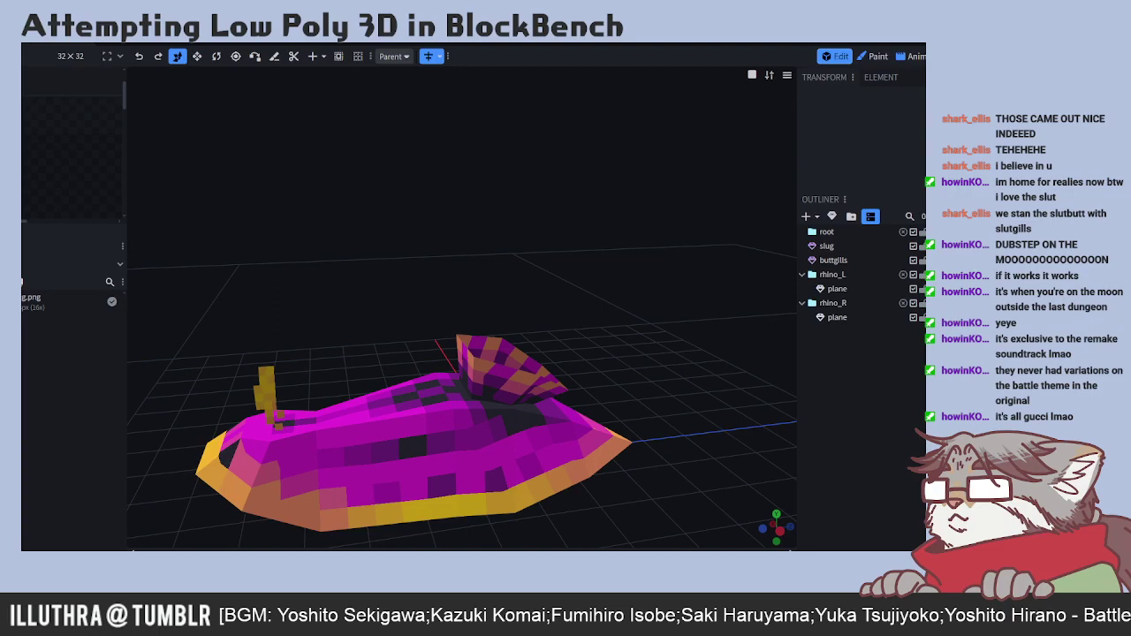
- Compare the side band on both flanks and check how it meets the gill ring from above
drag(698, 362, 404, 396)
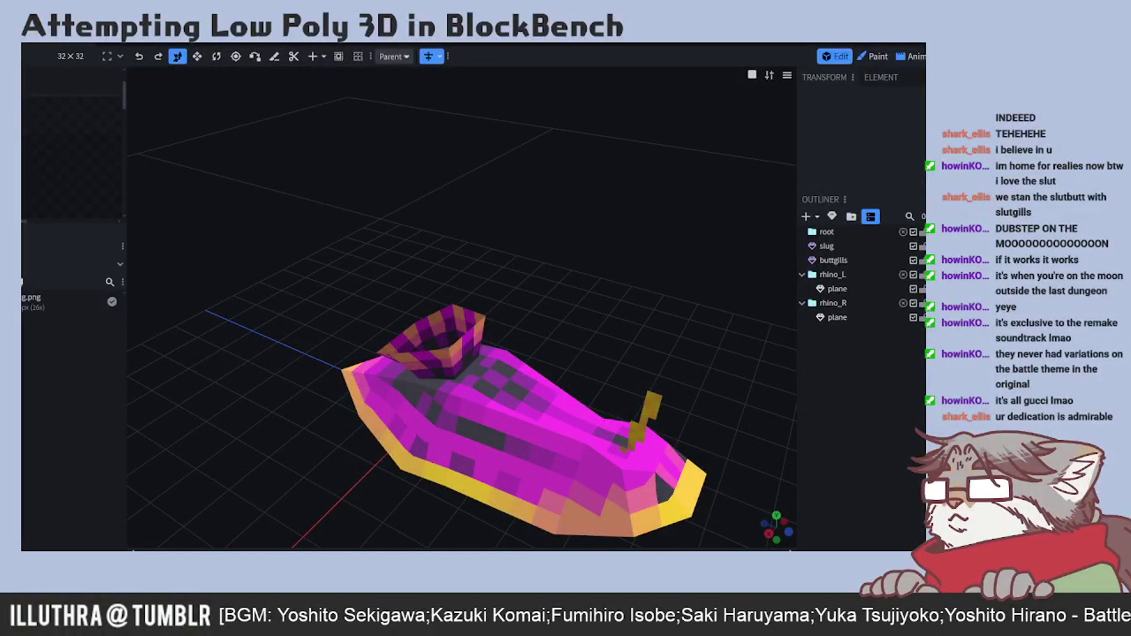
drag(265, 521, 305, 457)
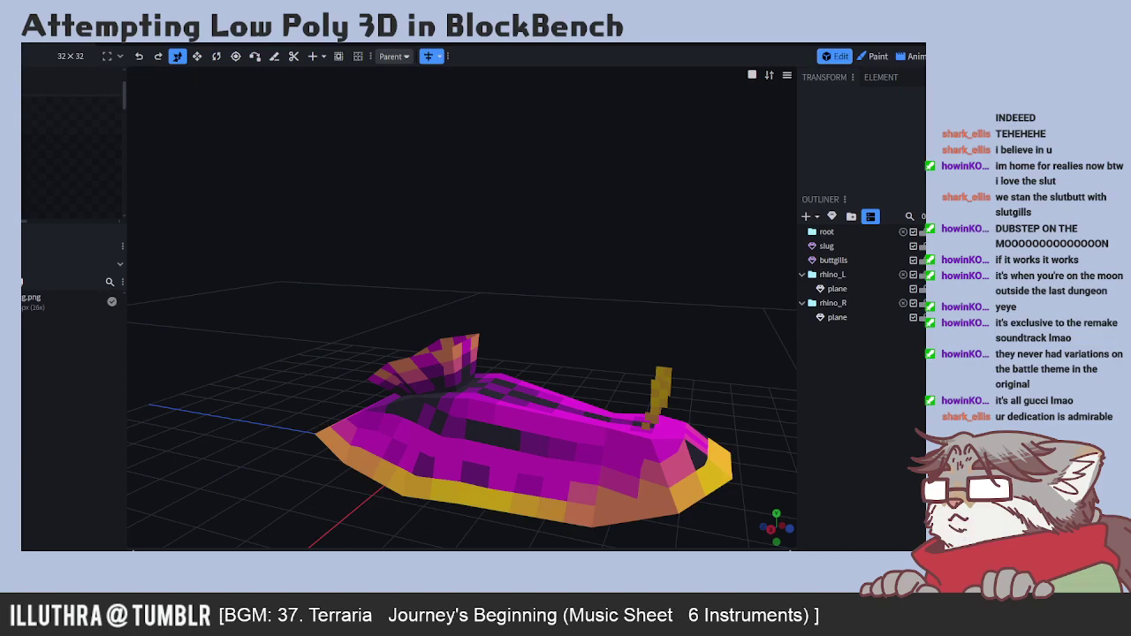
drag(592, 459, 432, 346)
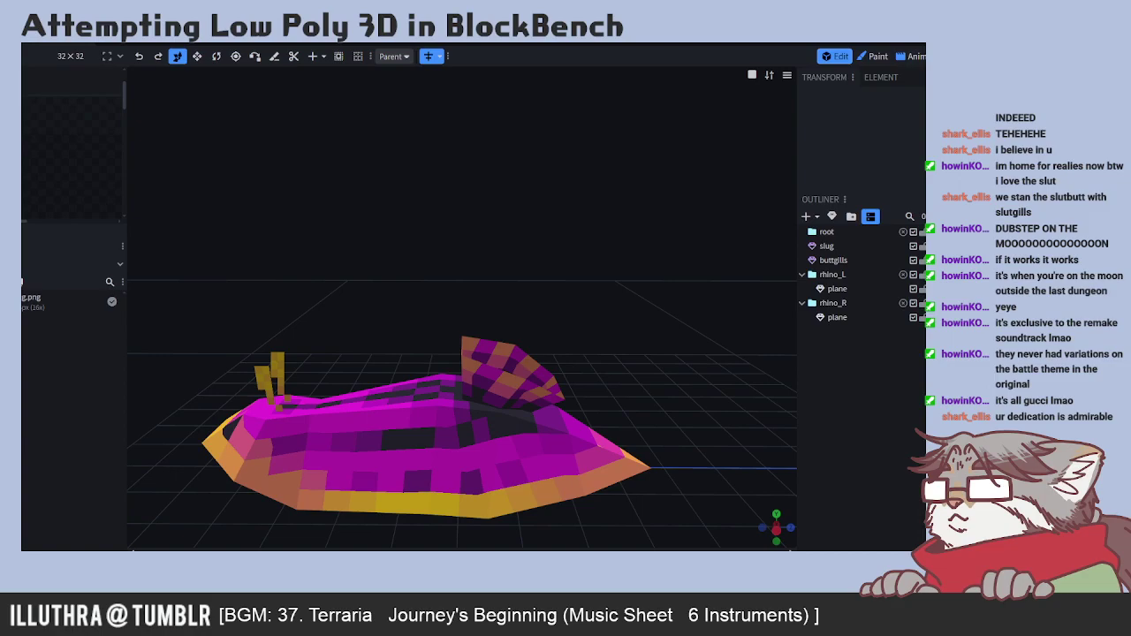
drag(346, 305, 371, 309)
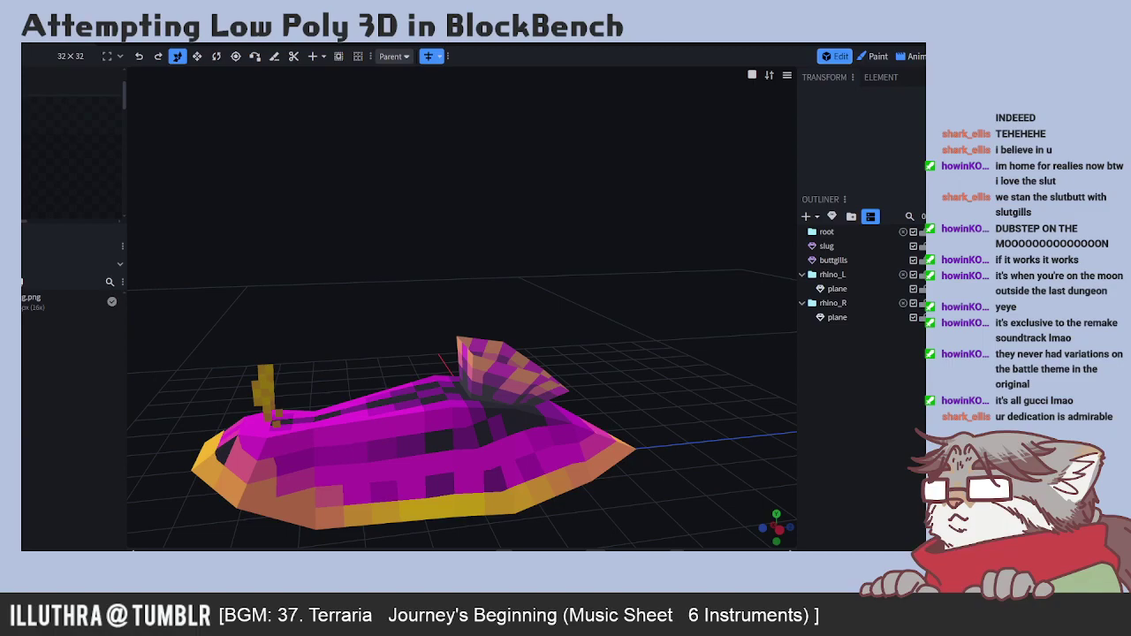
drag(331, 345, 227, 399)
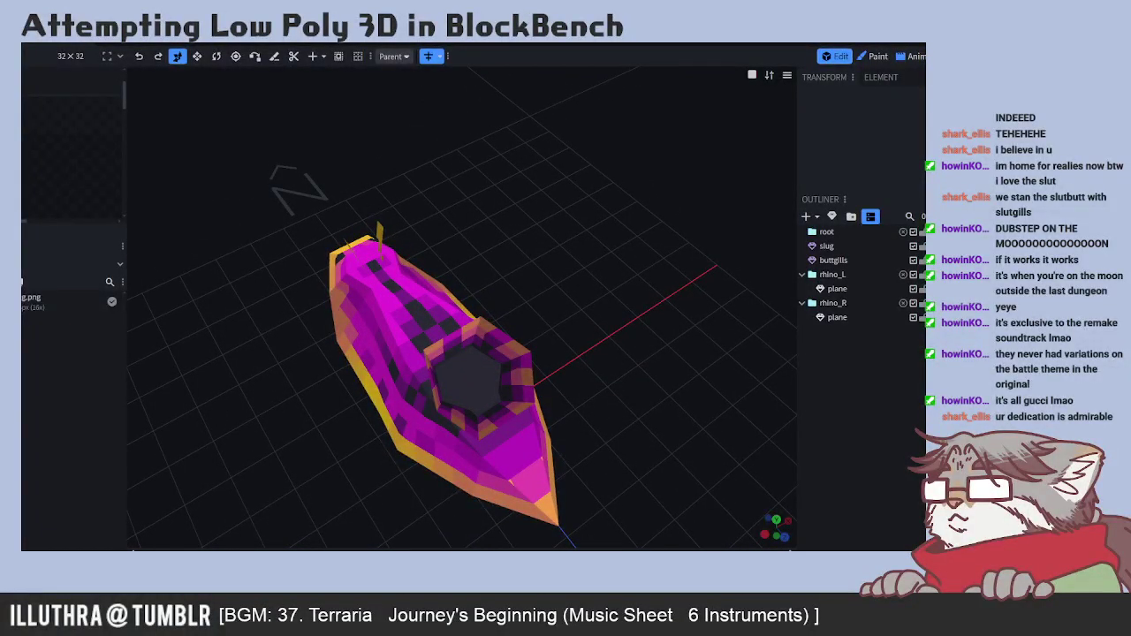
drag(265, 398, 343, 347)
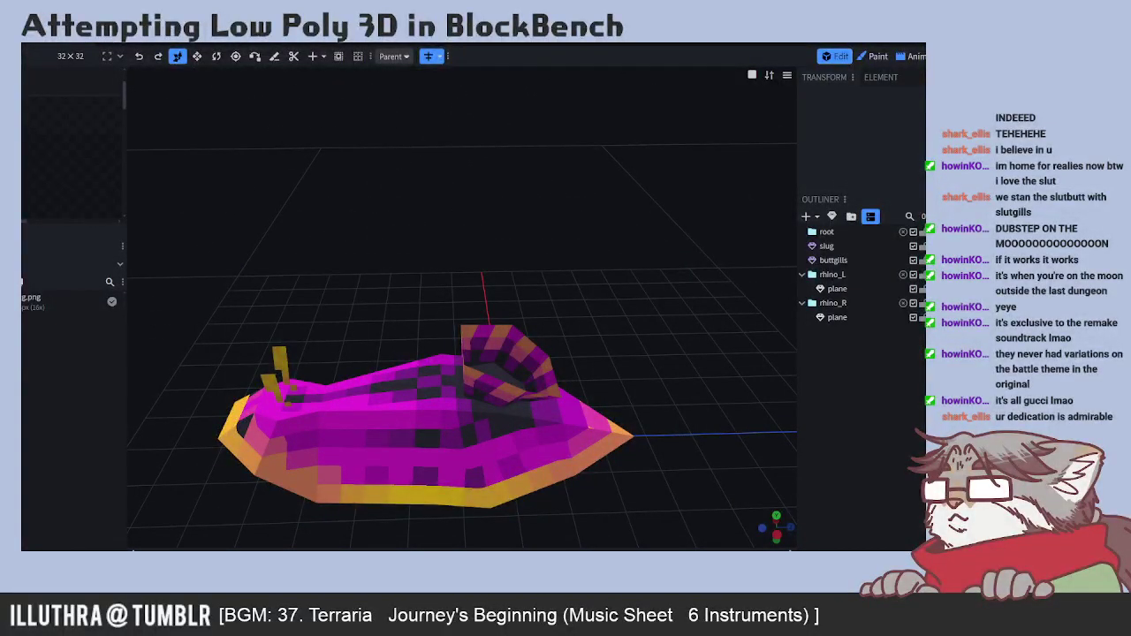
- Examine the revised dark spots below the gill ring on both flanks at low angles
drag(195, 457, 512, 423)
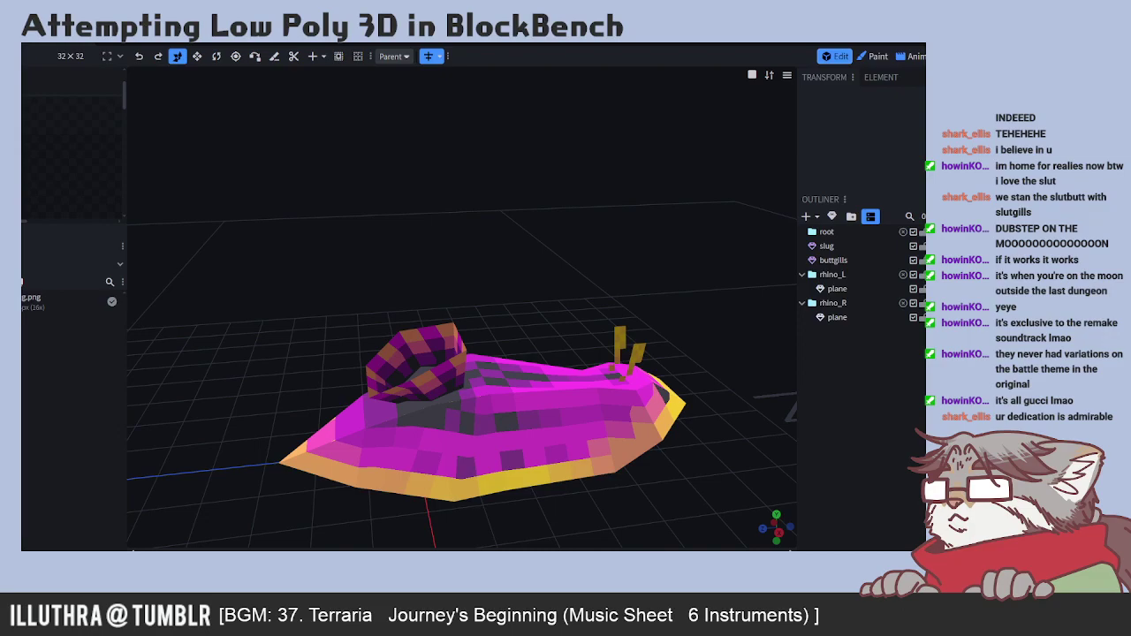
mouse_move(218, 462)
mouse_down()
mouse_move(240, 455)
mouse_move(228, 455)
mouse_up()
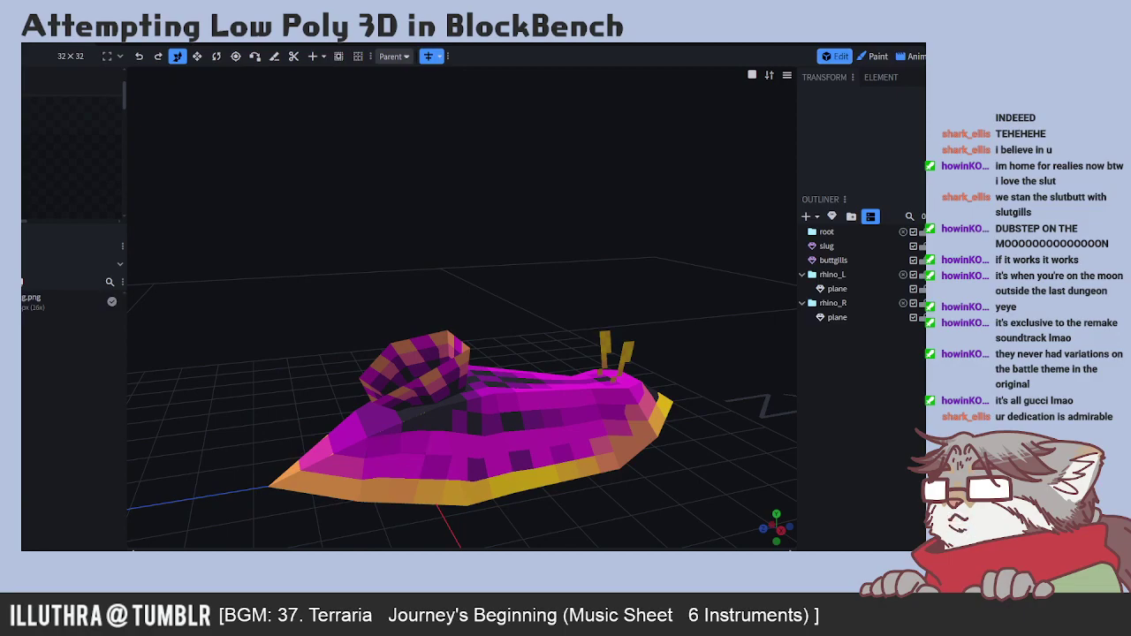
drag(223, 437, 416, 445)
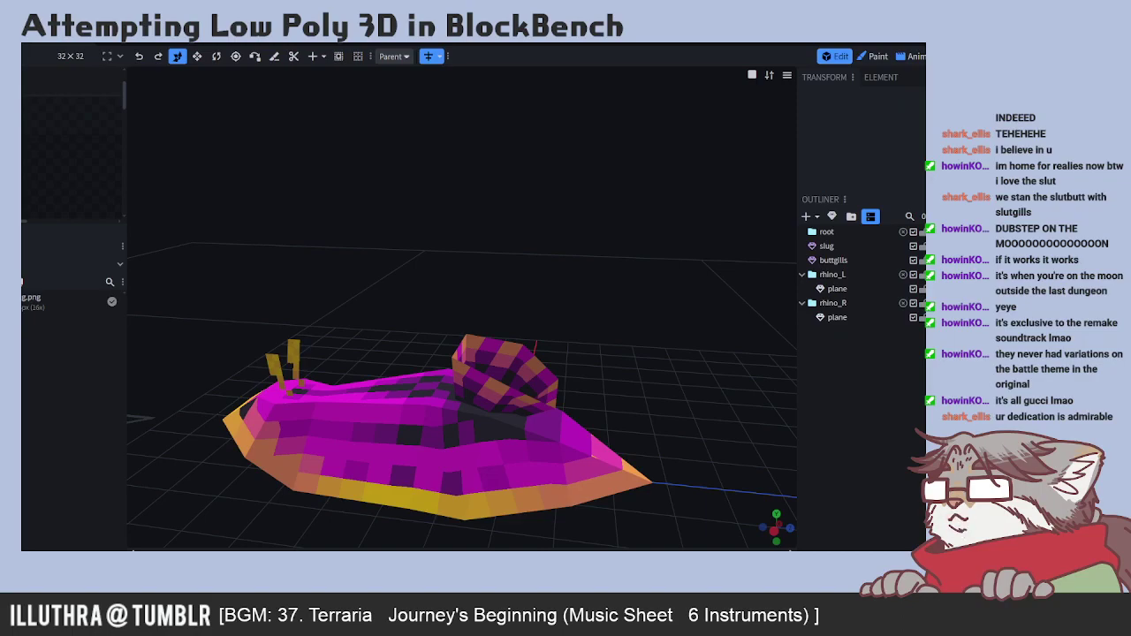
mouse_move(300, 442)
mouse_down()
mouse_move(303, 461)
mouse_move(688, 444)
mouse_move(686, 431)
mouse_move(659, 437)
mouse_up()
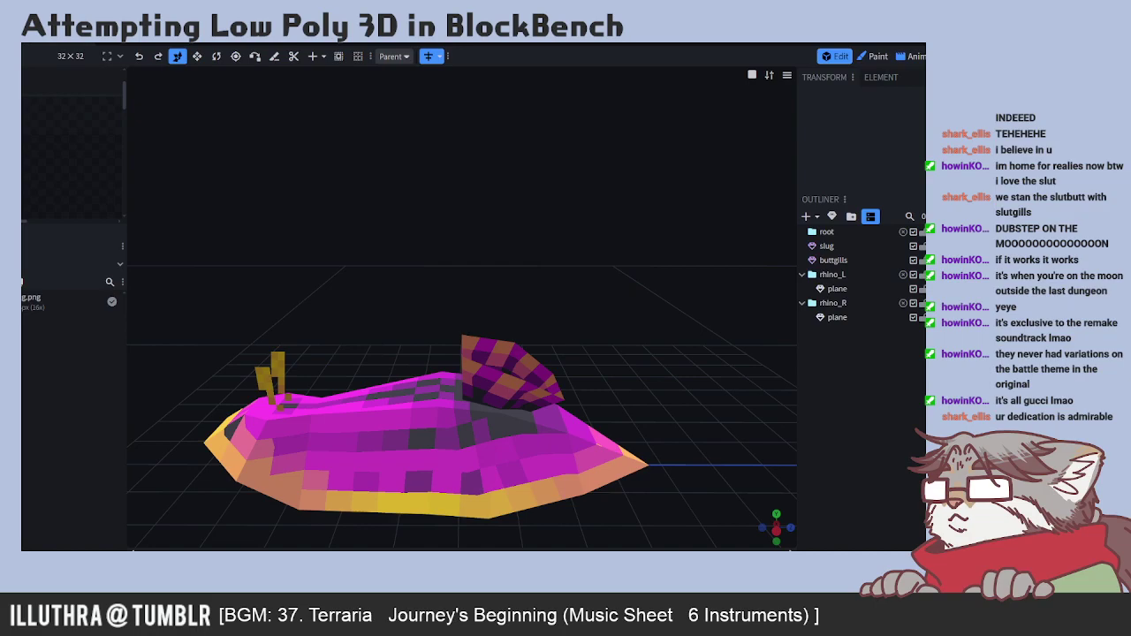
mouse_move(132, 422)
mouse_down()
mouse_move(194, 472)
mouse_move(265, 441)
mouse_up()
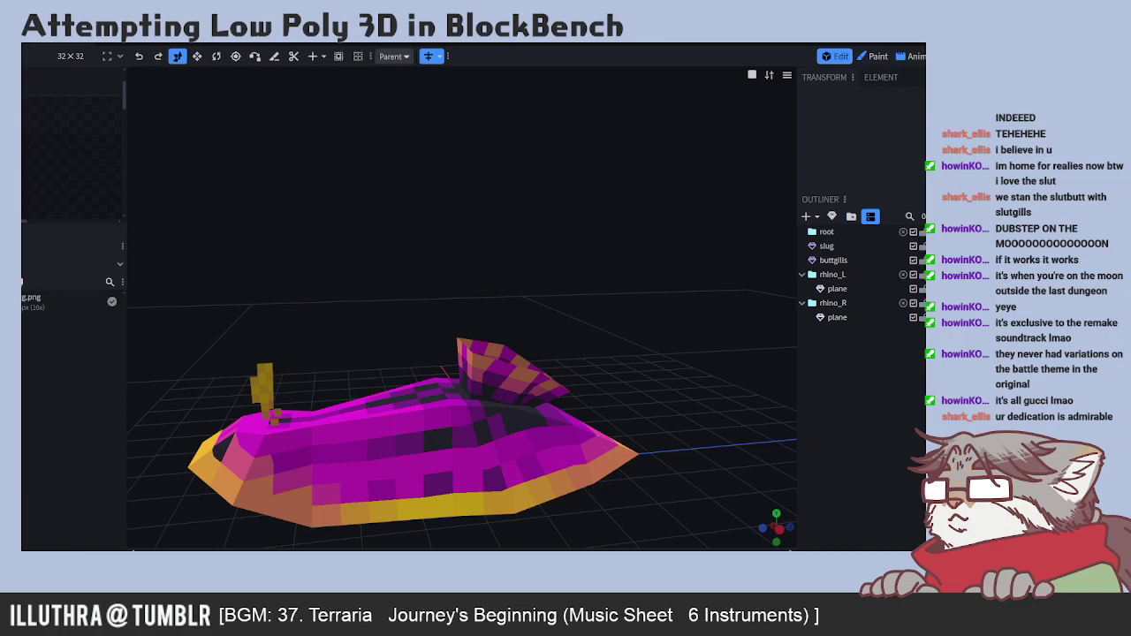
- Inspect the slug's head from the front and compare both flanks from the front-quarter views
drag(164, 431, 277, 369)
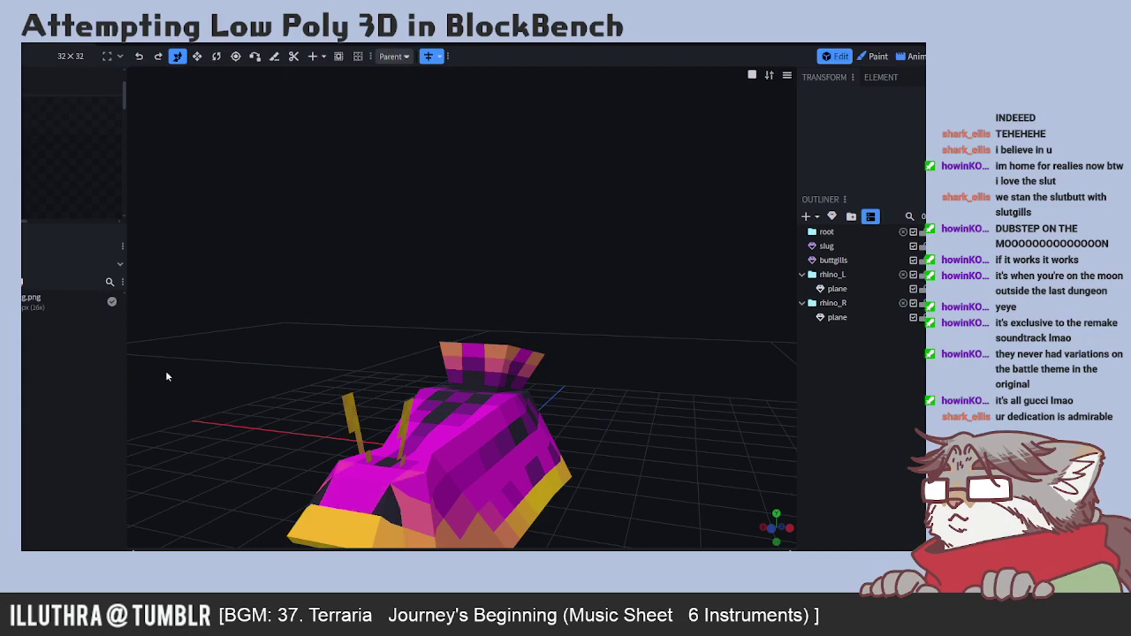
drag(239, 384, 165, 425)
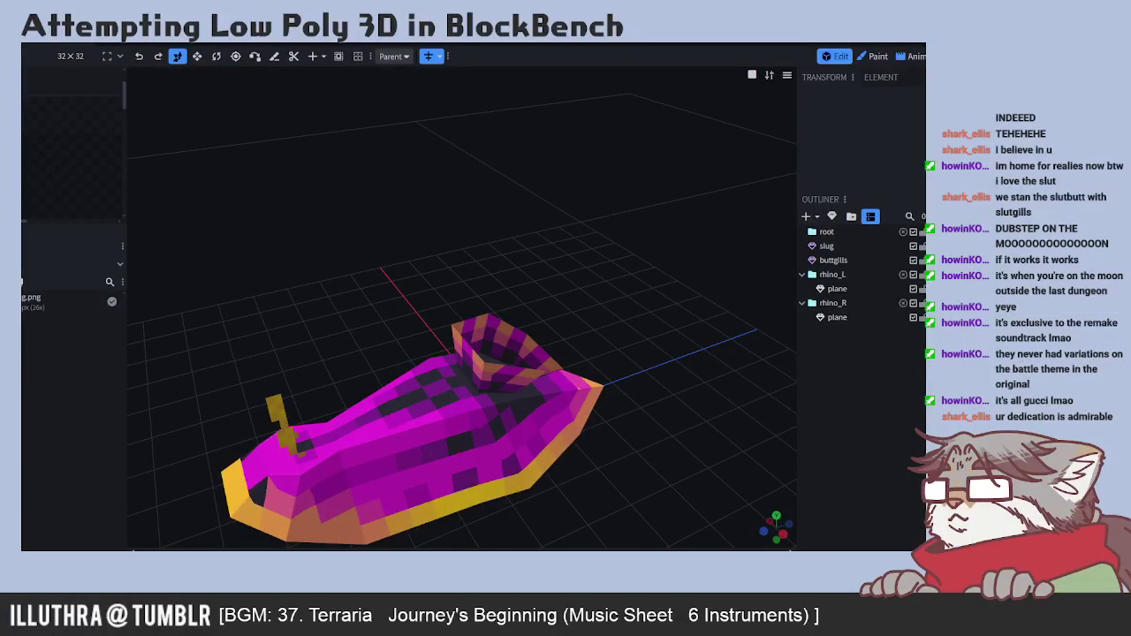
drag(196, 424, 334, 371)
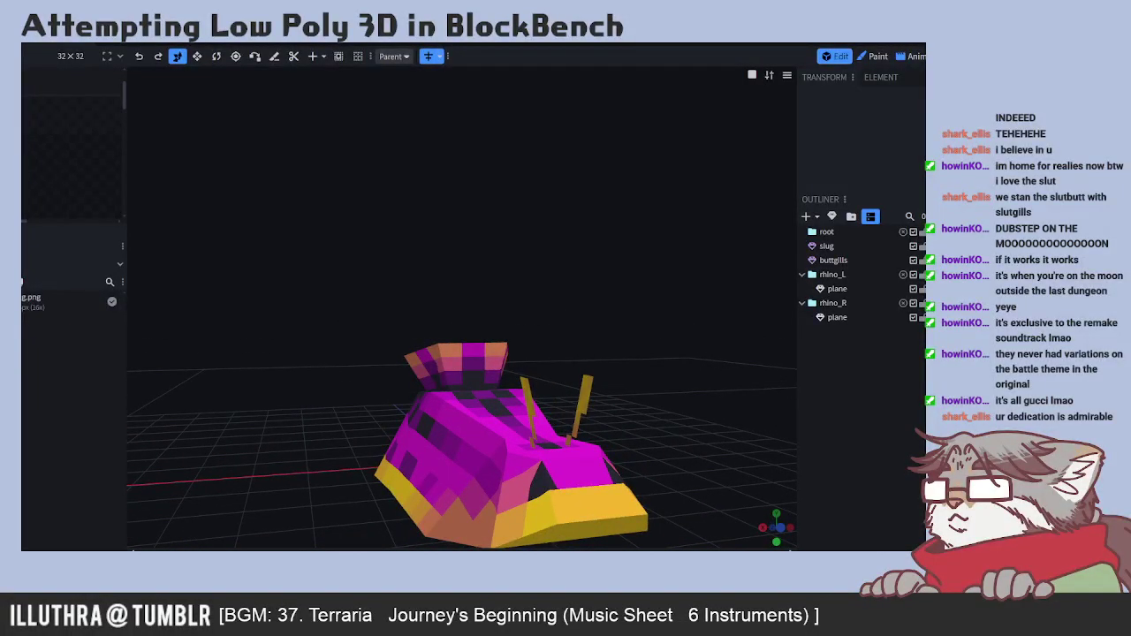
drag(187, 415, 454, 468)
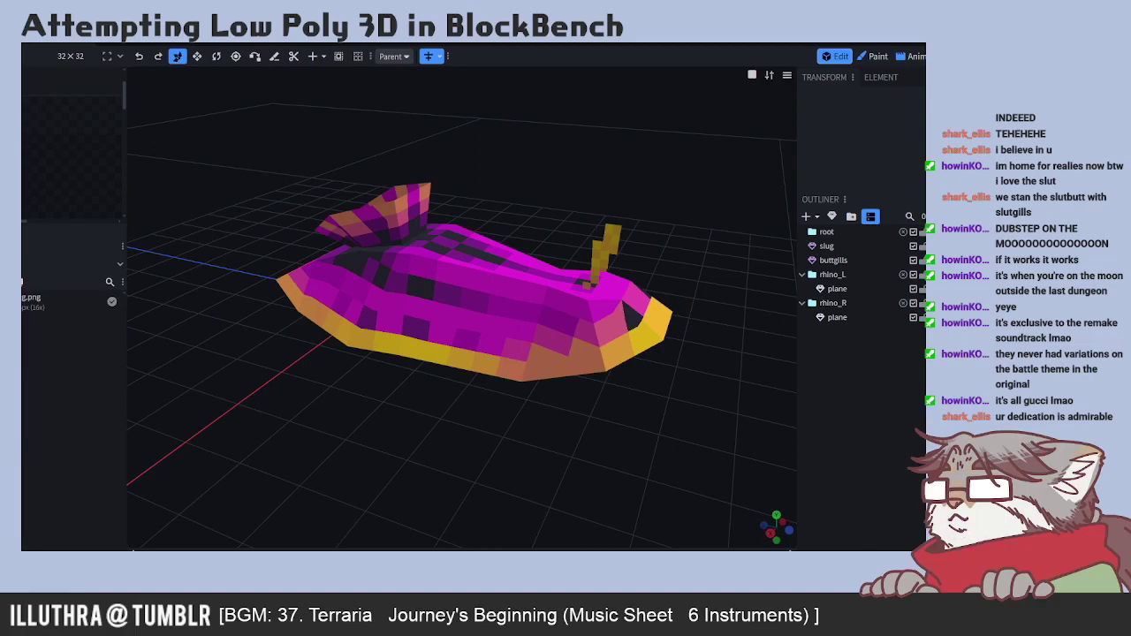
drag(579, 445, 333, 441)
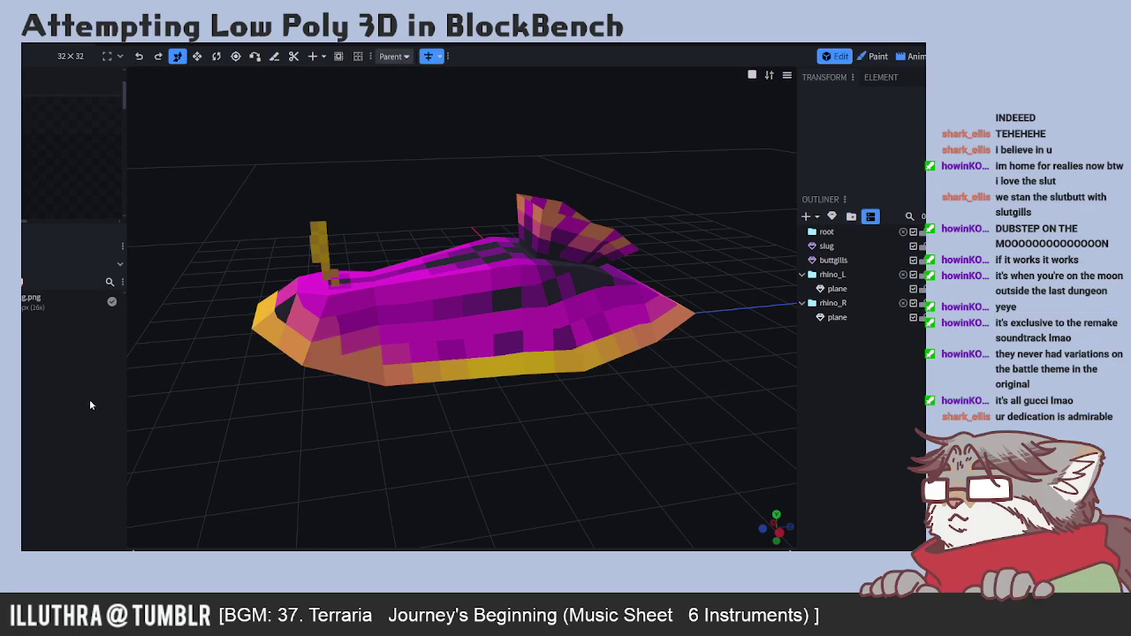
- Examine the colour blending around the slug's head and front skirt from the front-quarter and flank views
drag(222, 410, 310, 404)
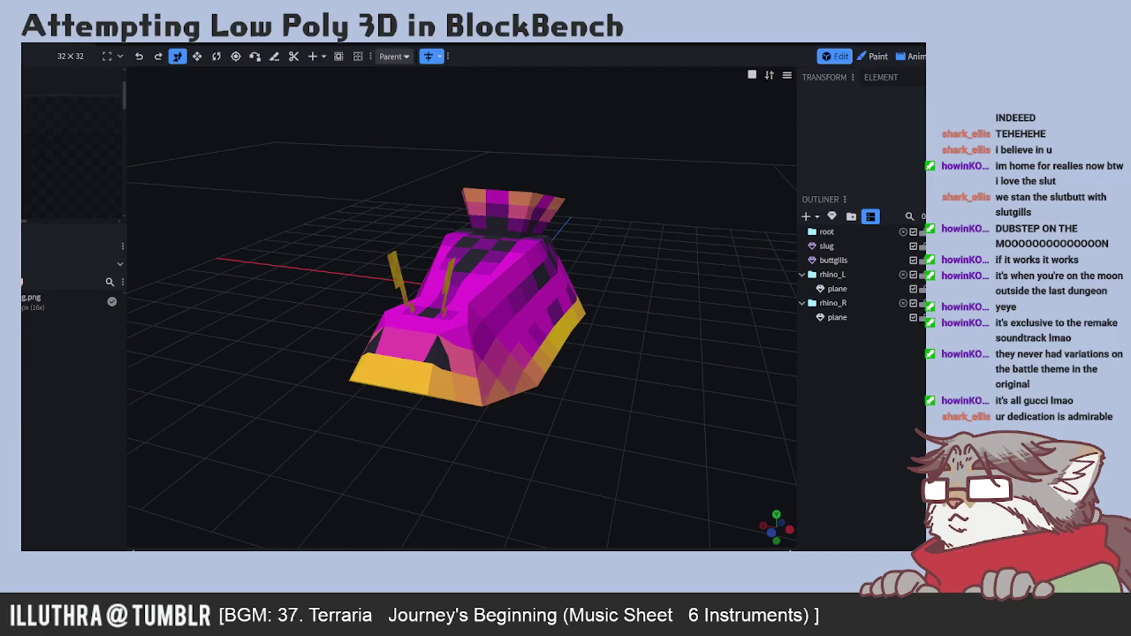
drag(470, 446, 391, 449)
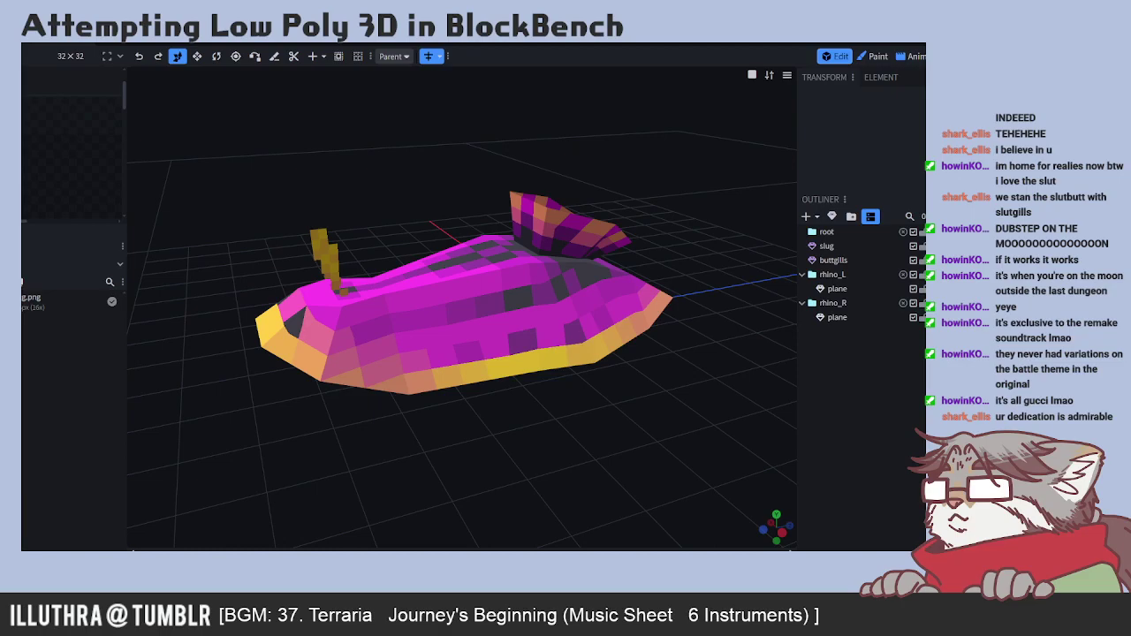
drag(216, 423, 246, 422)
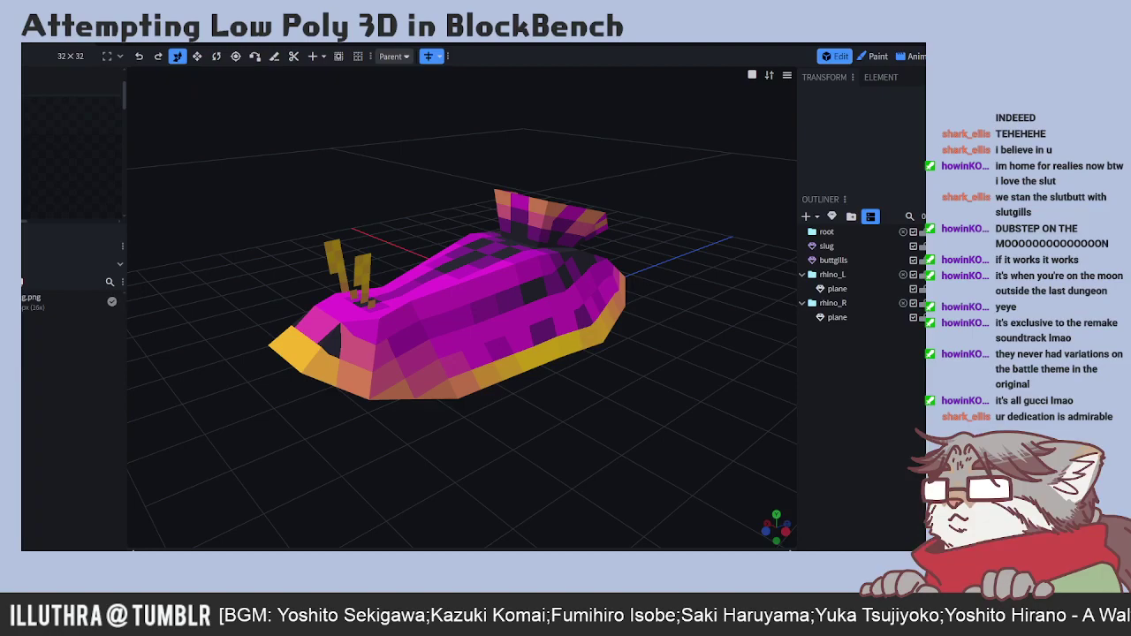
drag(436, 441, 340, 445)
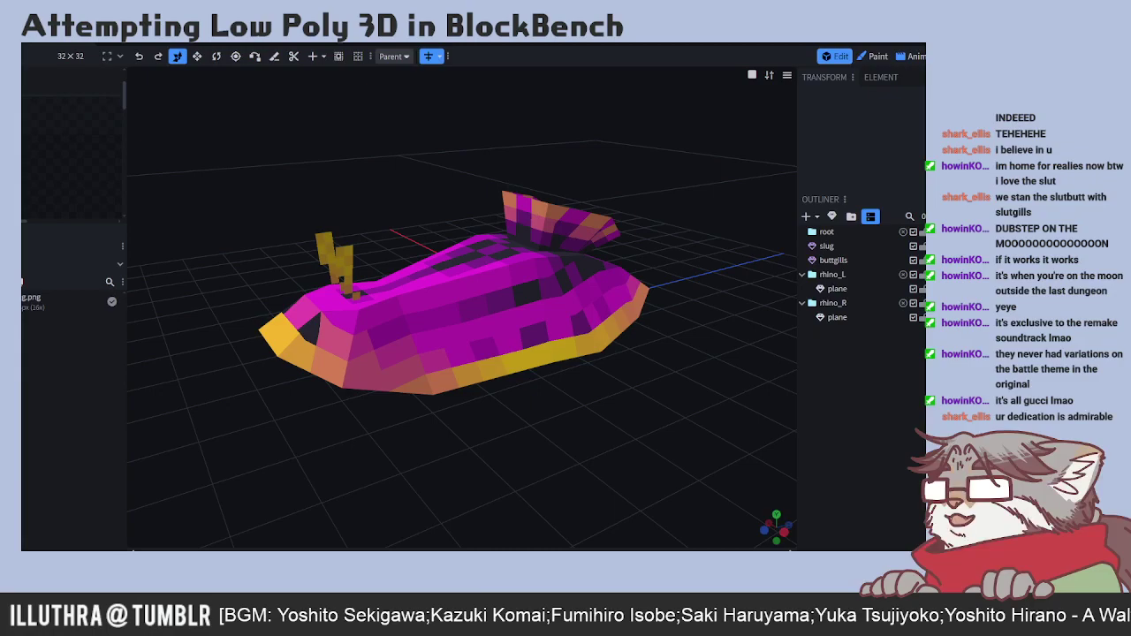
- Examine the slug's underside from below, checking the flat foot colour and the two reddish lengthwise stripes
drag(305, 452, 575, 276)
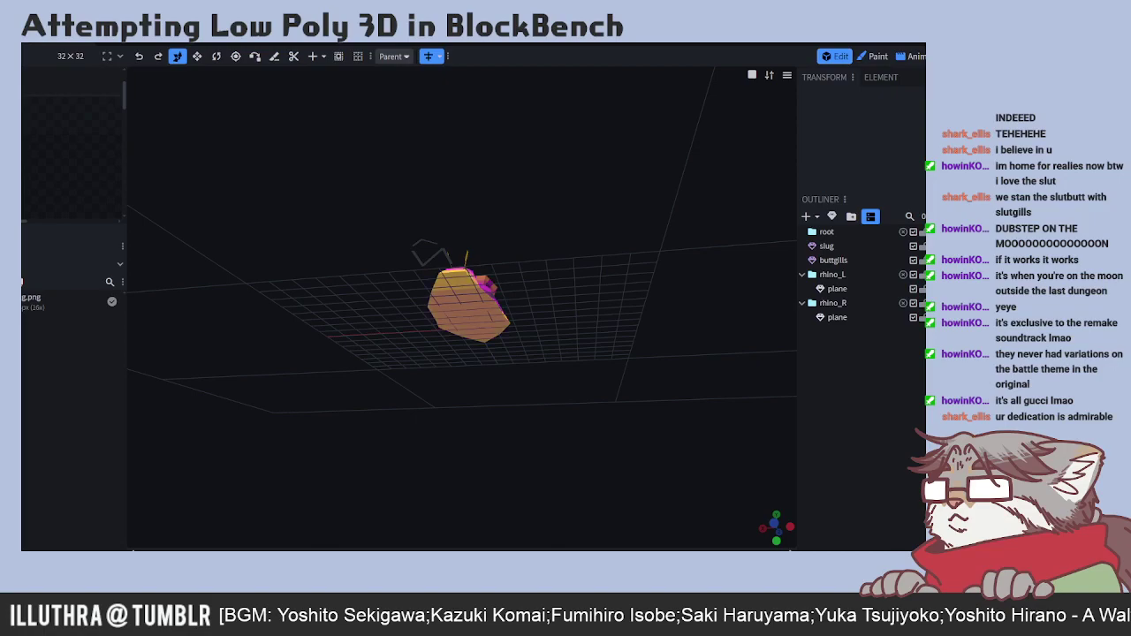
drag(481, 407, 693, 414)
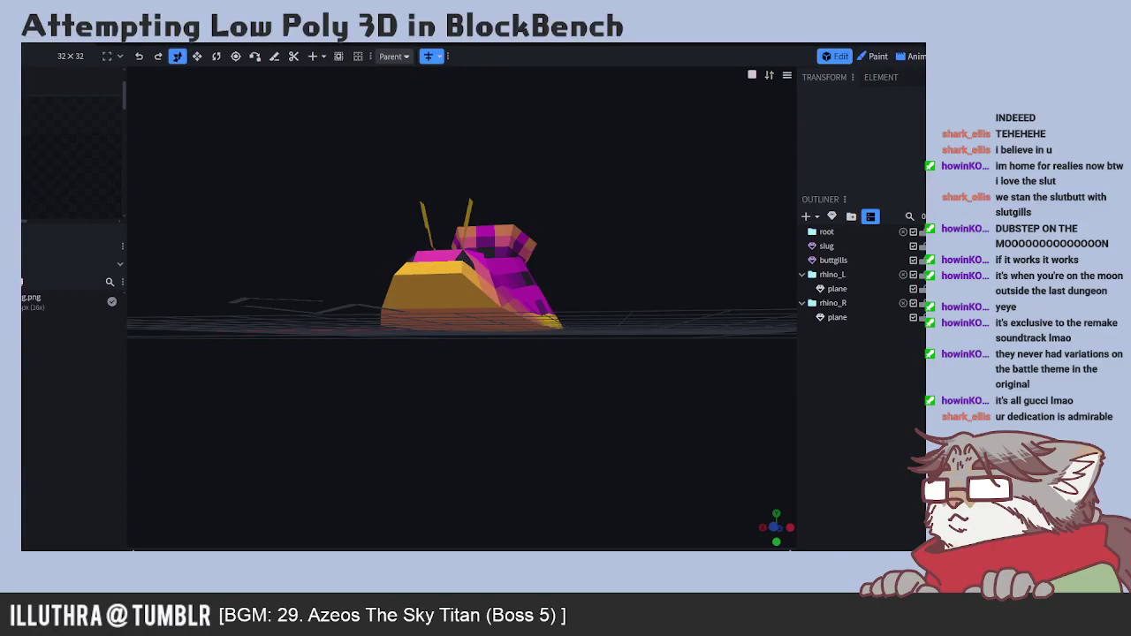
drag(531, 389, 608, 256)
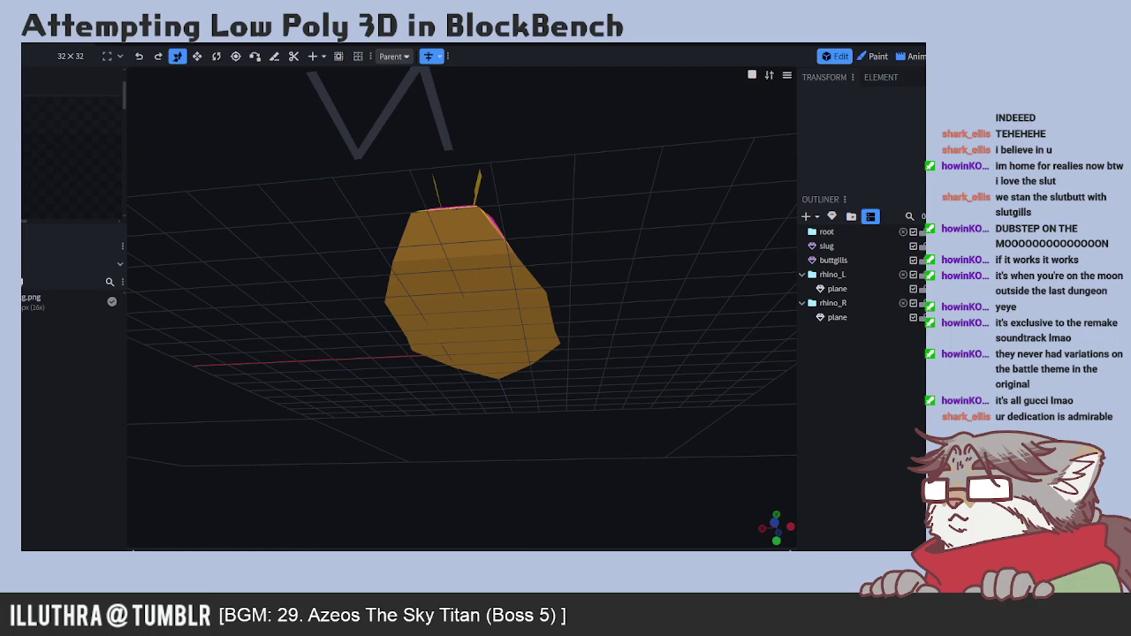
drag(118, 408, 170, 305)
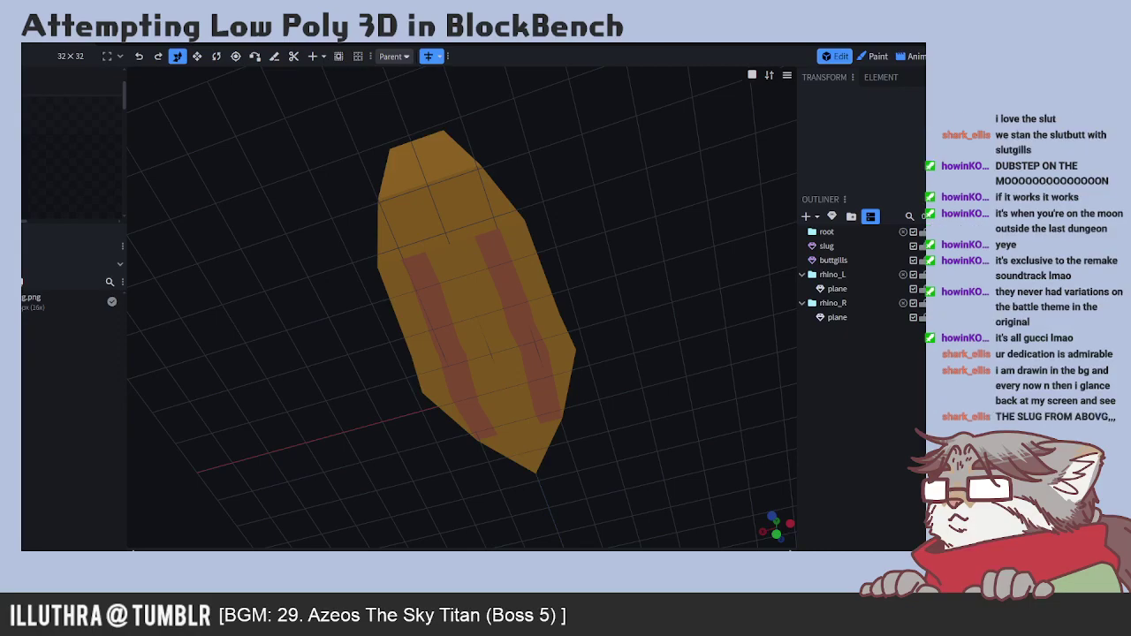
drag(246, 324, 176, 278)
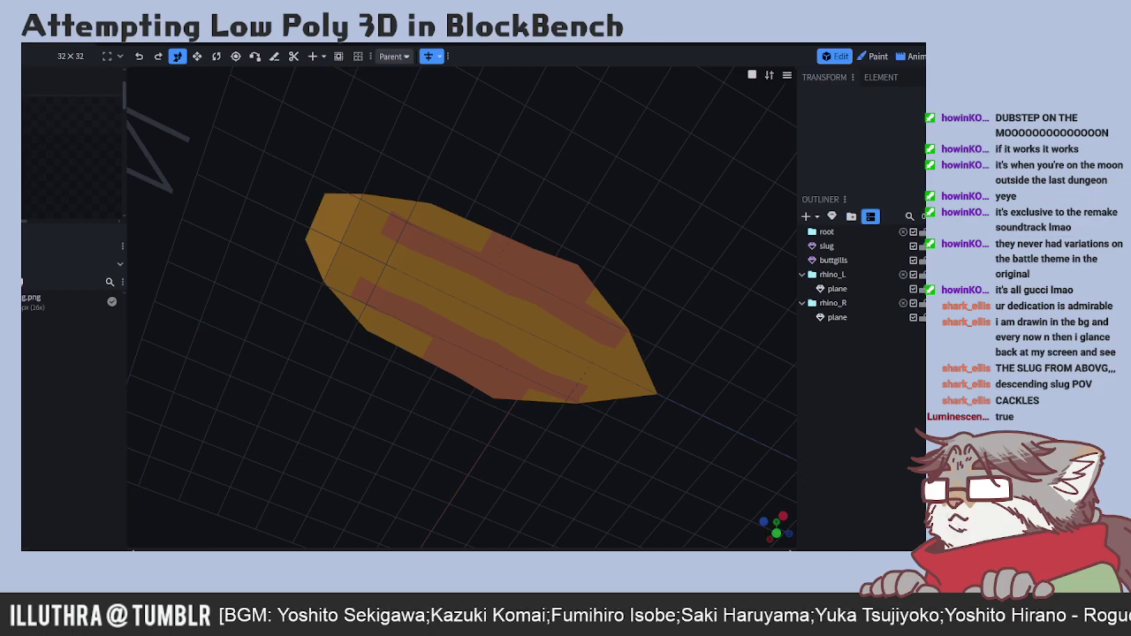
drag(334, 426, 570, 320)
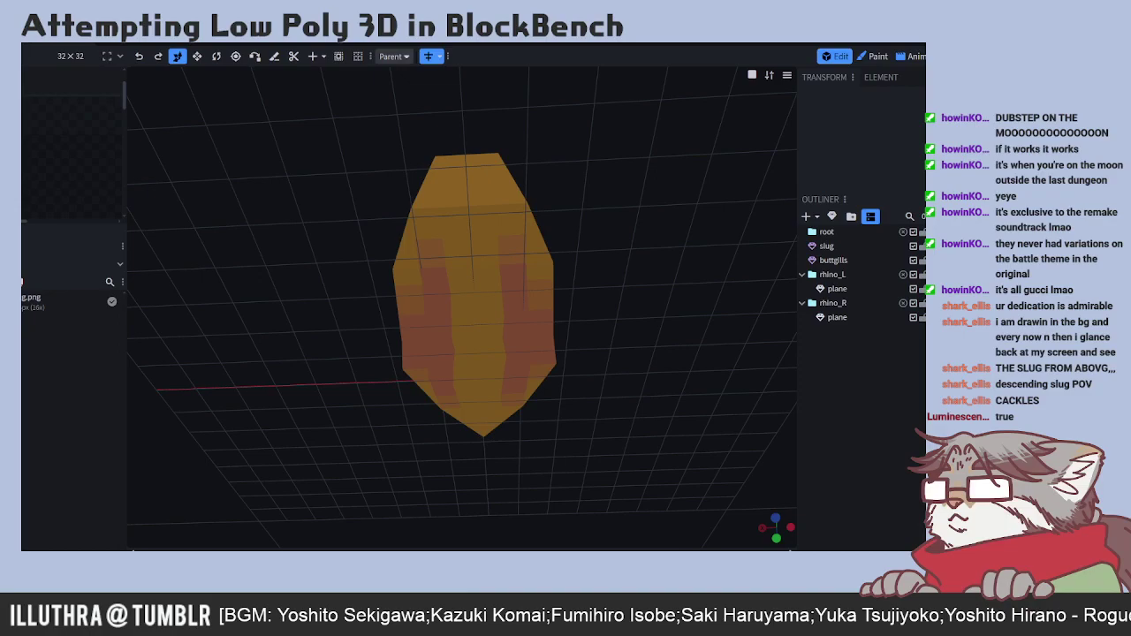
drag(447, 454, 513, 369)
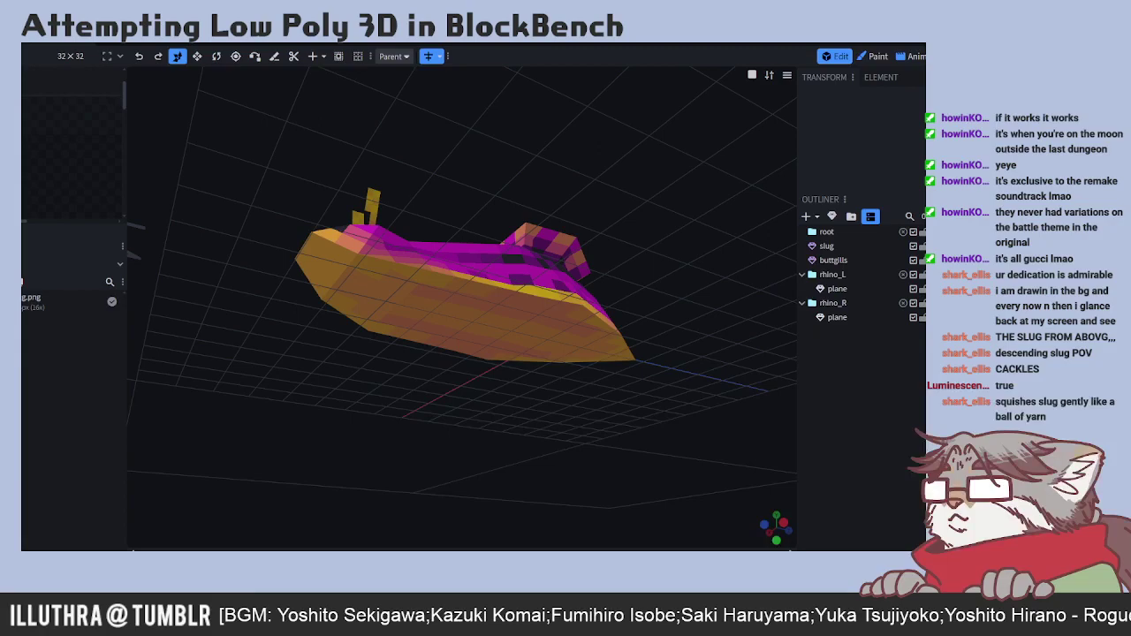
- Check the finished texture along the flank and from behind the gill ring, and save the project
drag(159, 389, 247, 474)
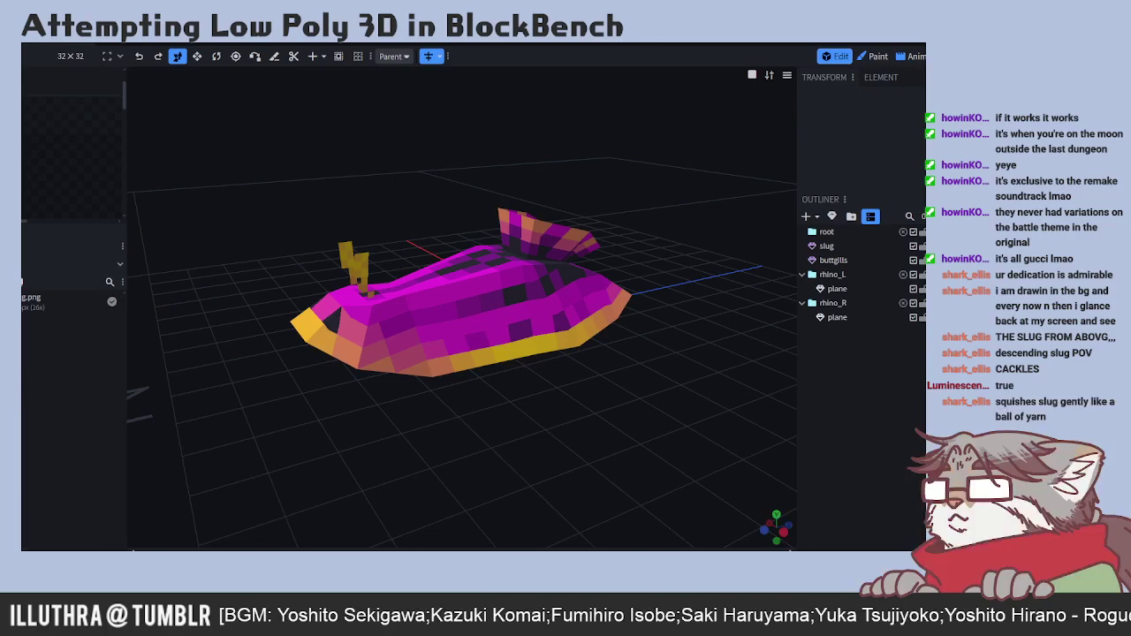
drag(566, 402, 404, 412)
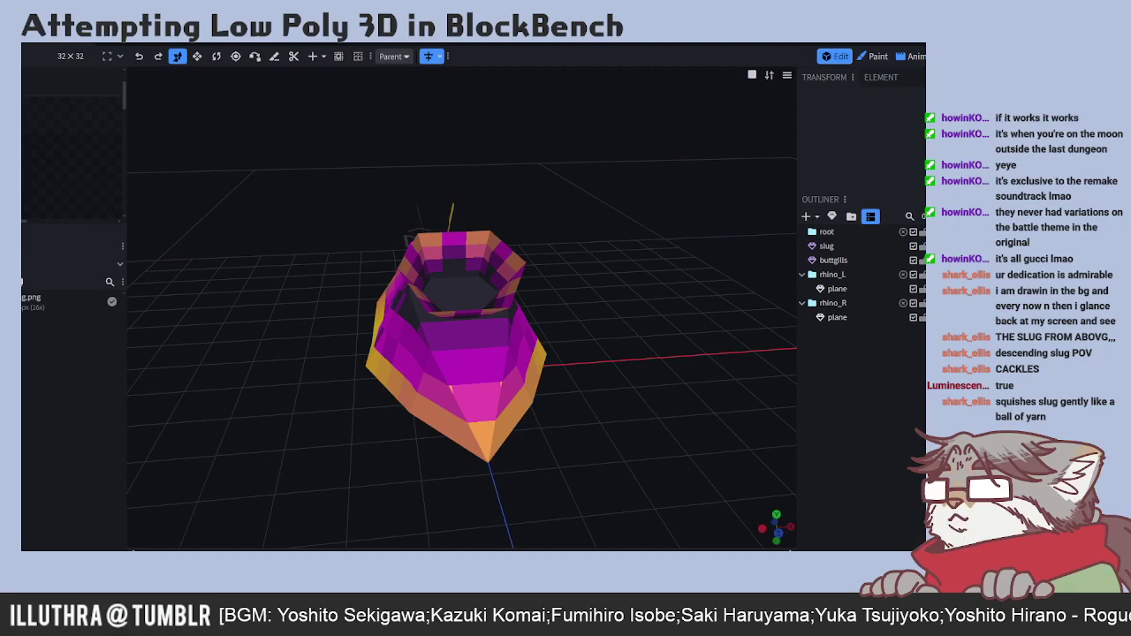
drag(175, 441, 454, 412)
key(ctrl+s)
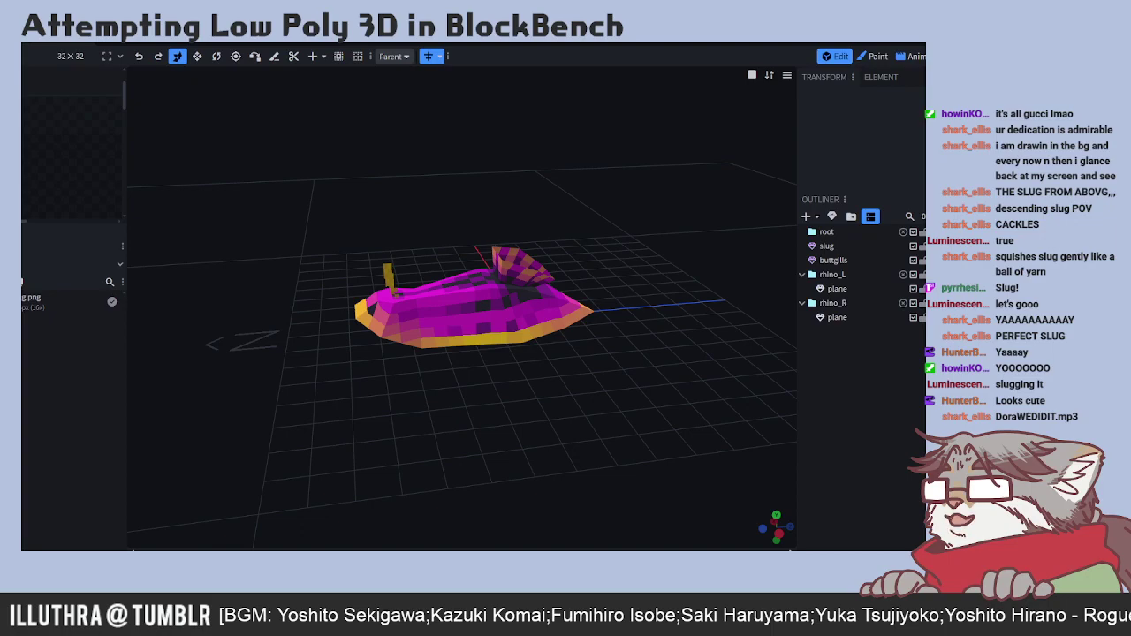
- Open the slug's texture for external editing and hue-shift it to a blue body with pink edging and antennae
drag(621, 462, 460, 424)
drag(585, 442, 498, 487)
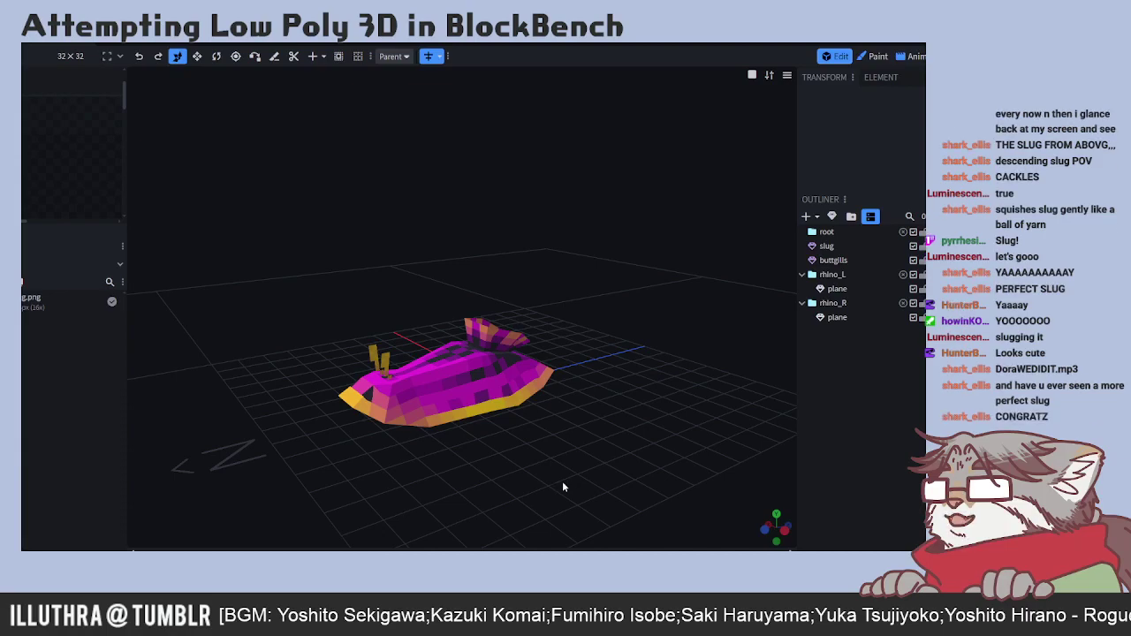
right_click(27, 301)
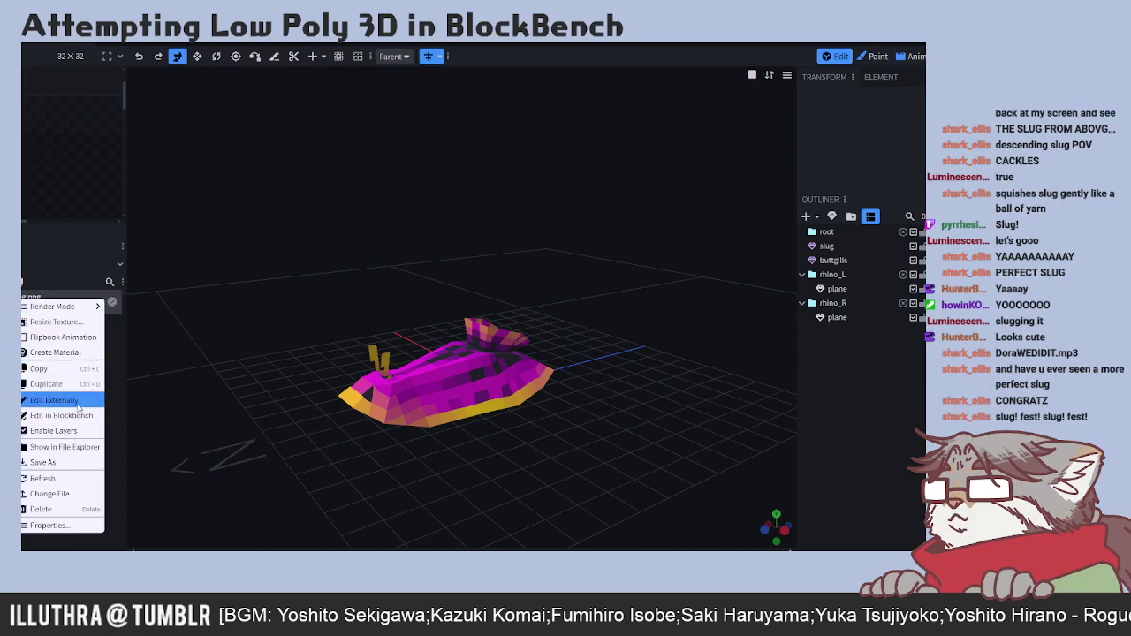
click(78, 404)
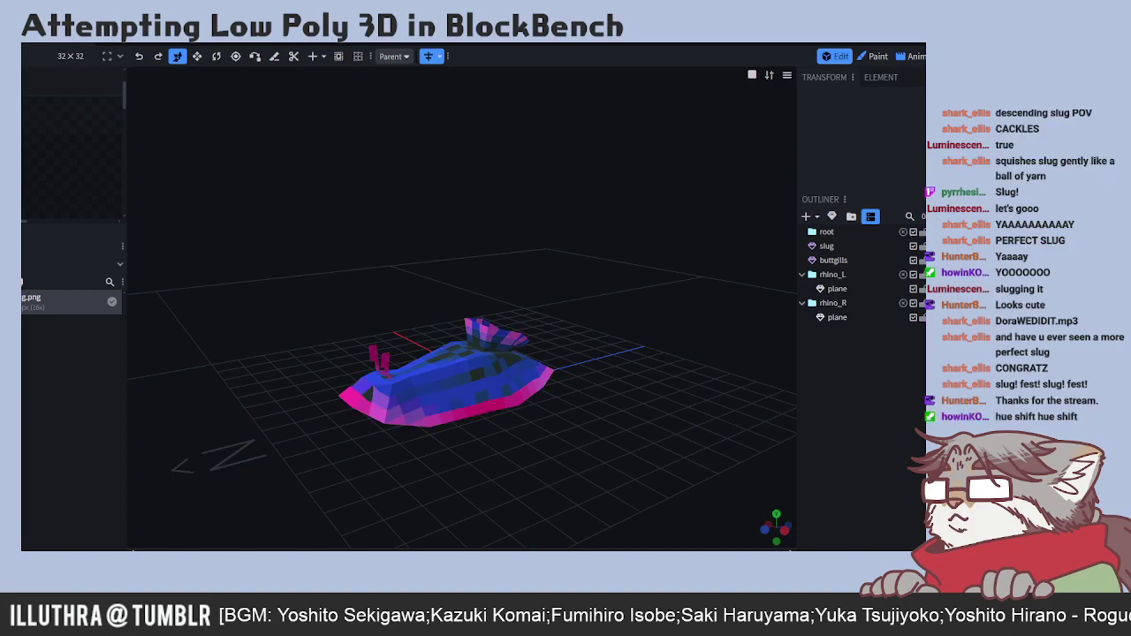
drag(434, 500, 562, 512)
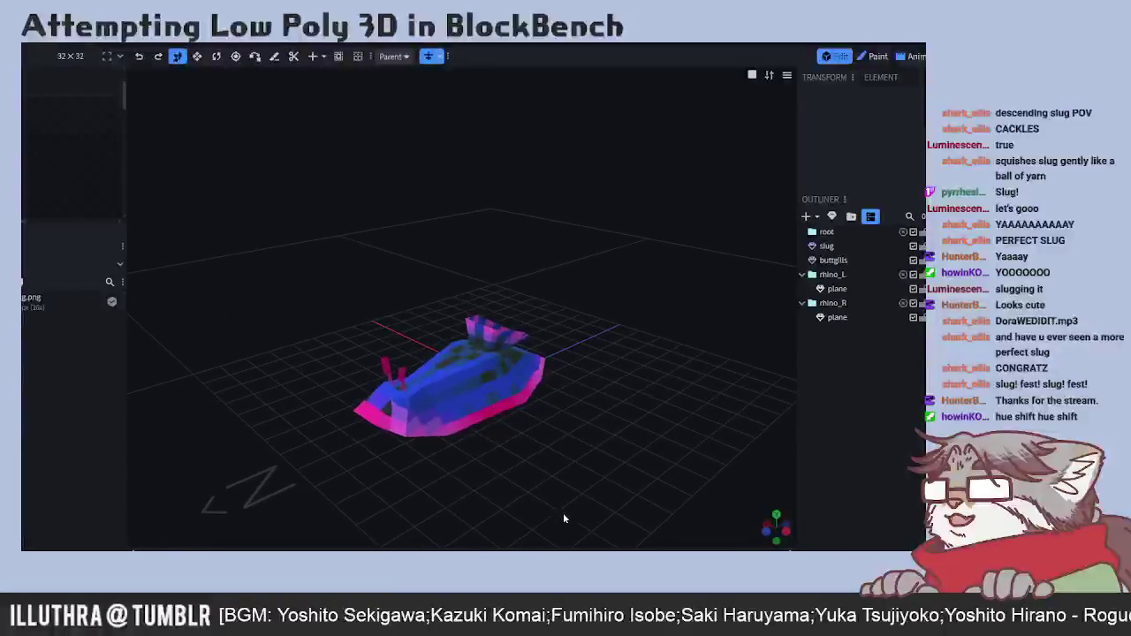